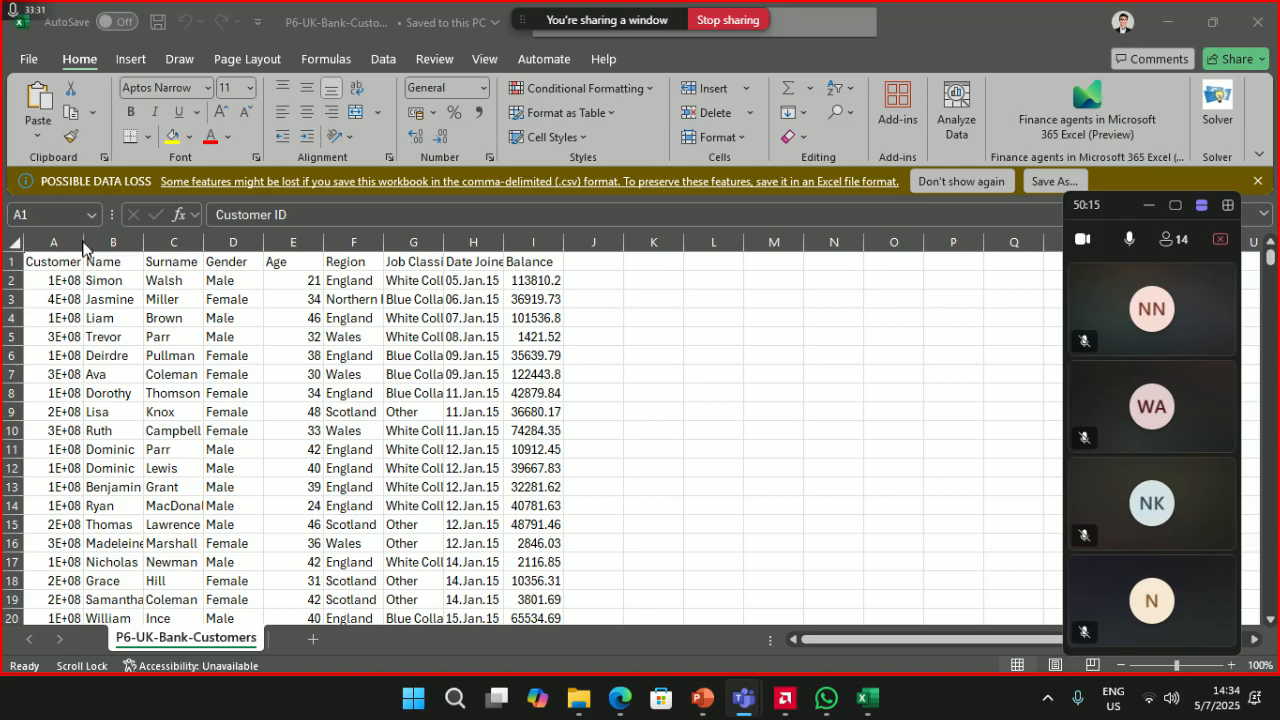
- Format the Customer ID column as Number with zero decimals and autofit it to the IDs
{"action": "left_click_drag", "start_coordinate": [83, 245], "coordinate": [159, 245]}
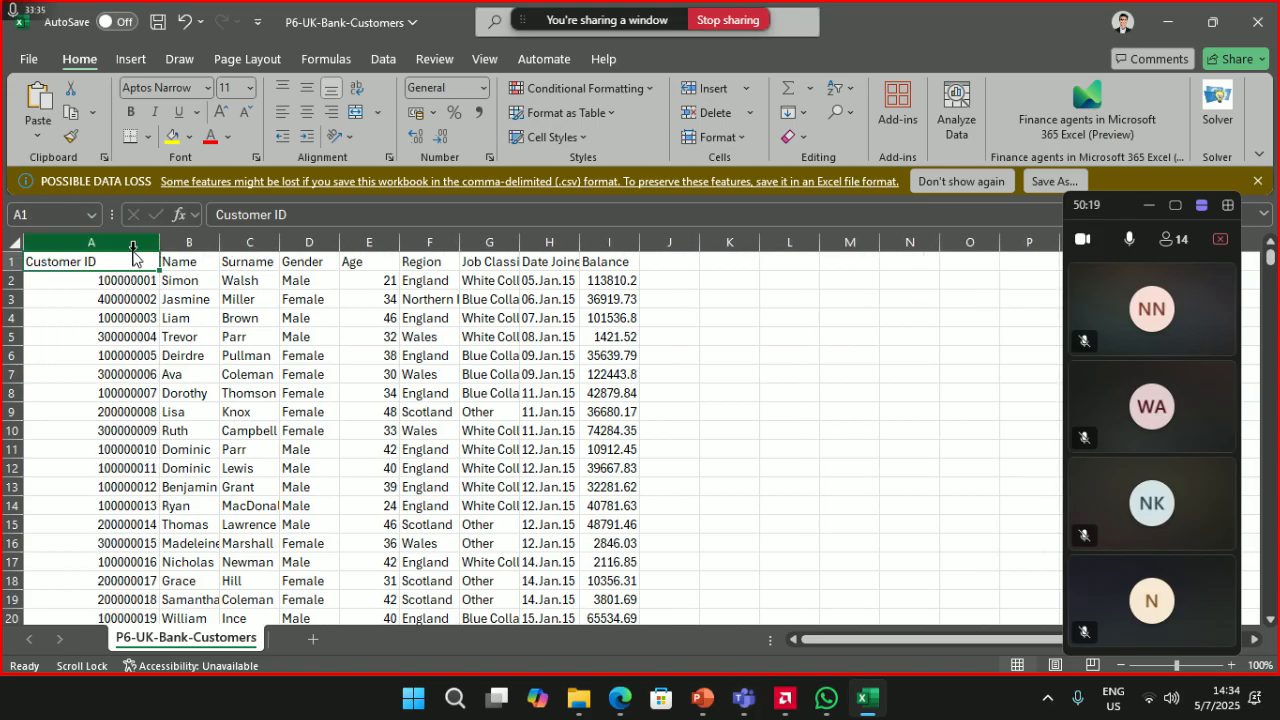
{"action": "left_click", "coordinate": [125, 248]}
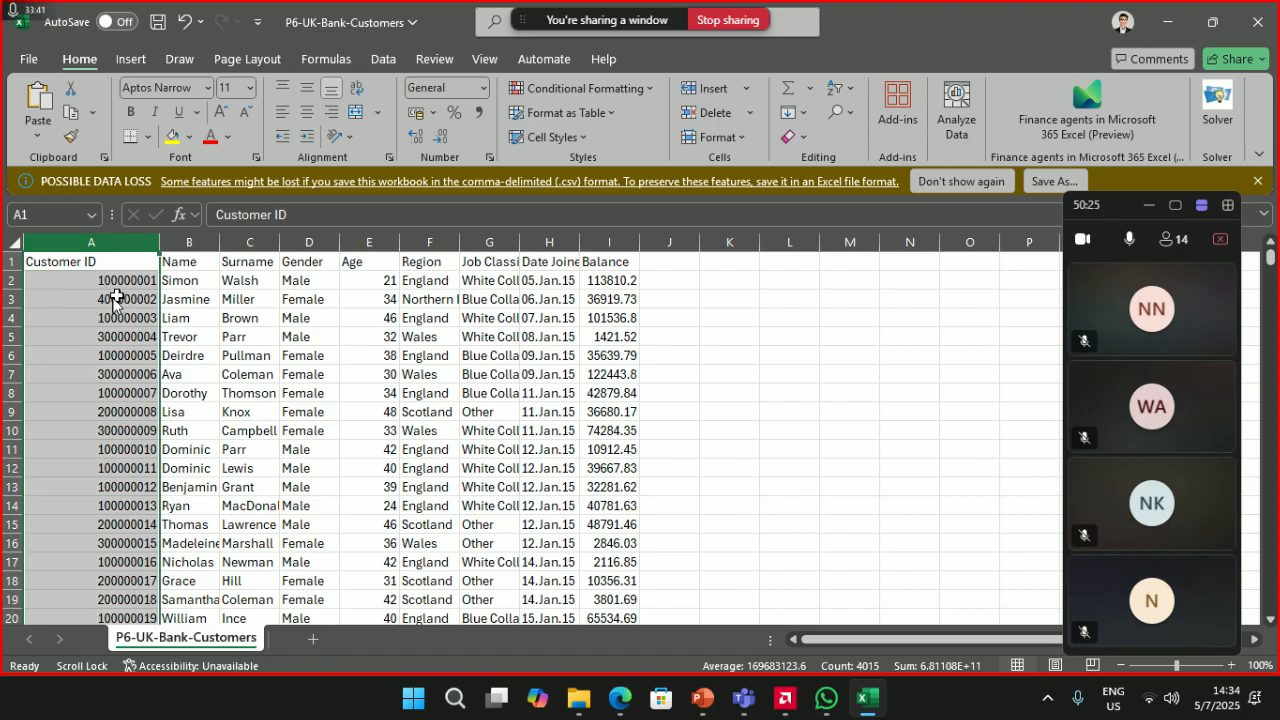
{"action": "left_click", "coordinate": [483, 87]}
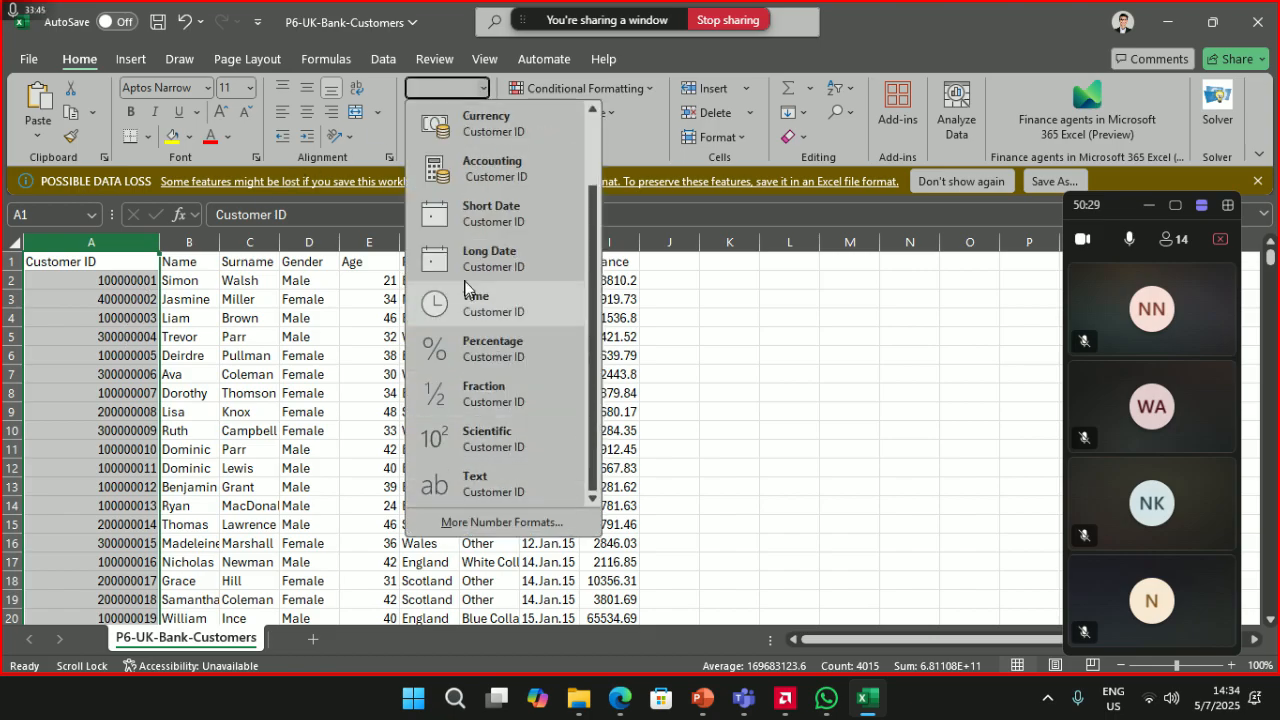
{"action": "scroll", "coordinate": [475, 280], "scroll_direction": "up", "scroll_amount": 2}
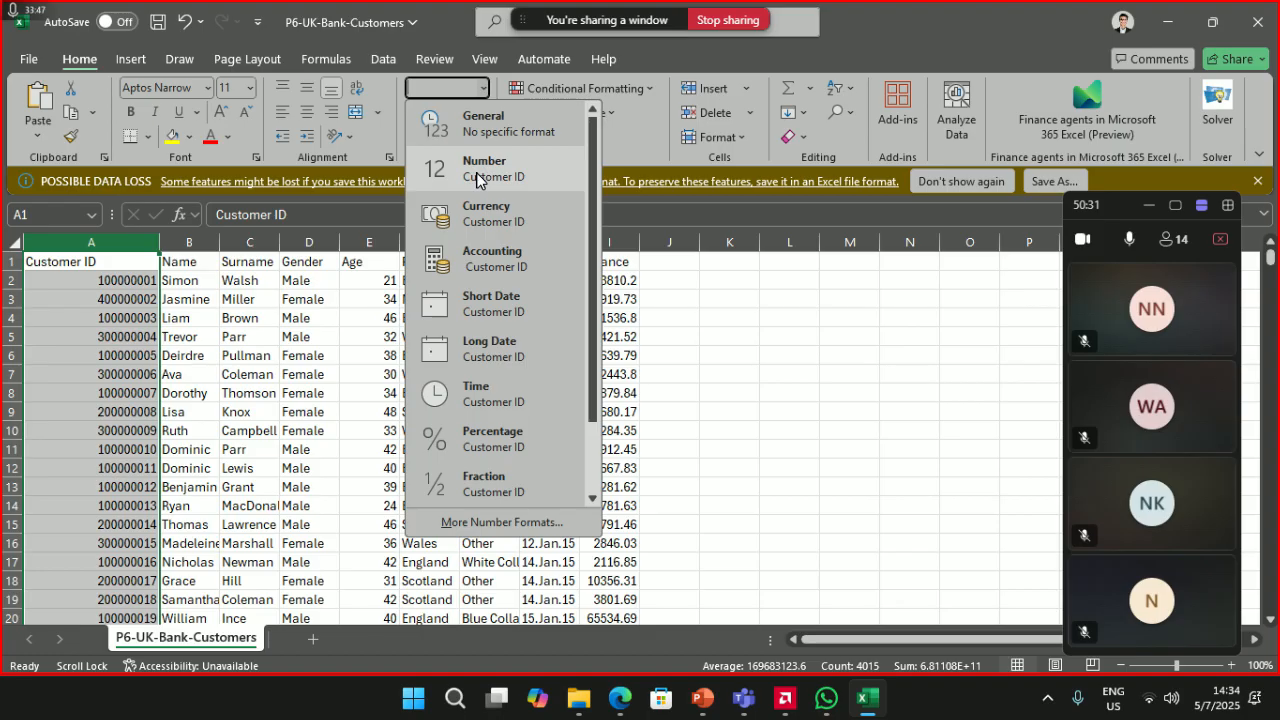
{"action": "left_click", "coordinate": [476, 170]}
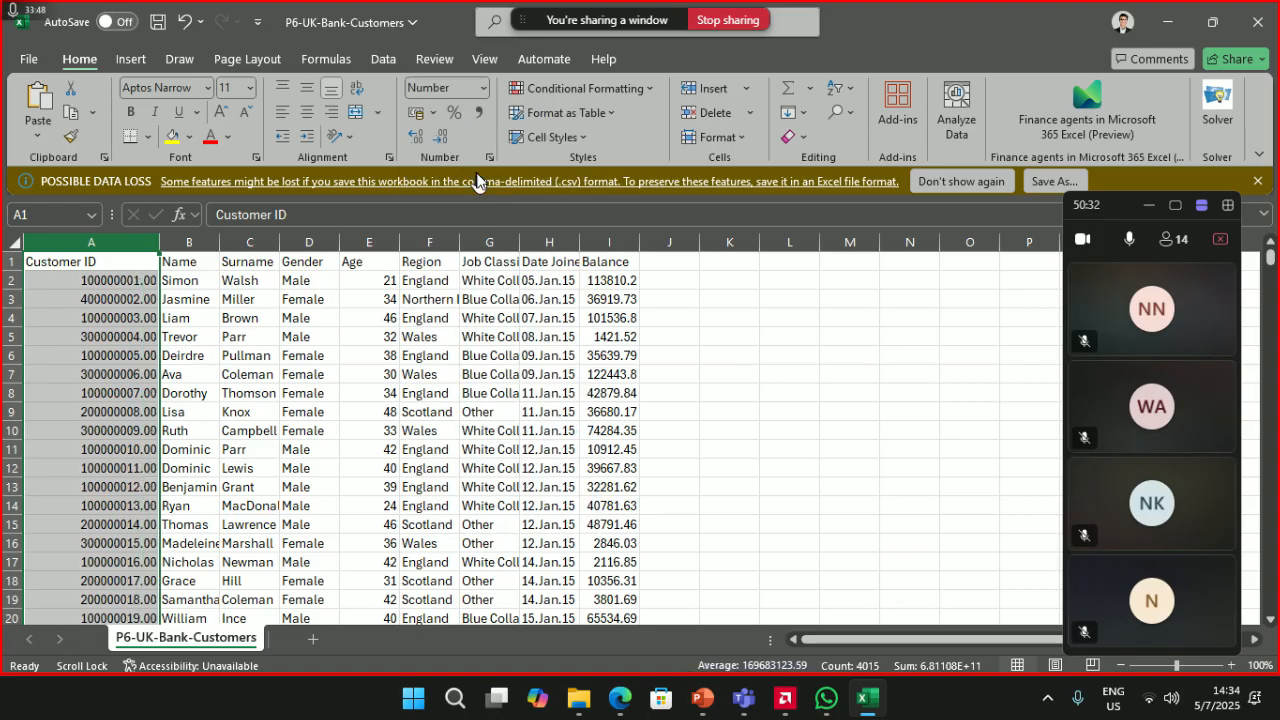
{"action": "left_click", "coordinate": [436, 140]}
{"action": "left_click", "coordinate": [436, 140]}
{"action": "double_click", "coordinate": [159, 243]}
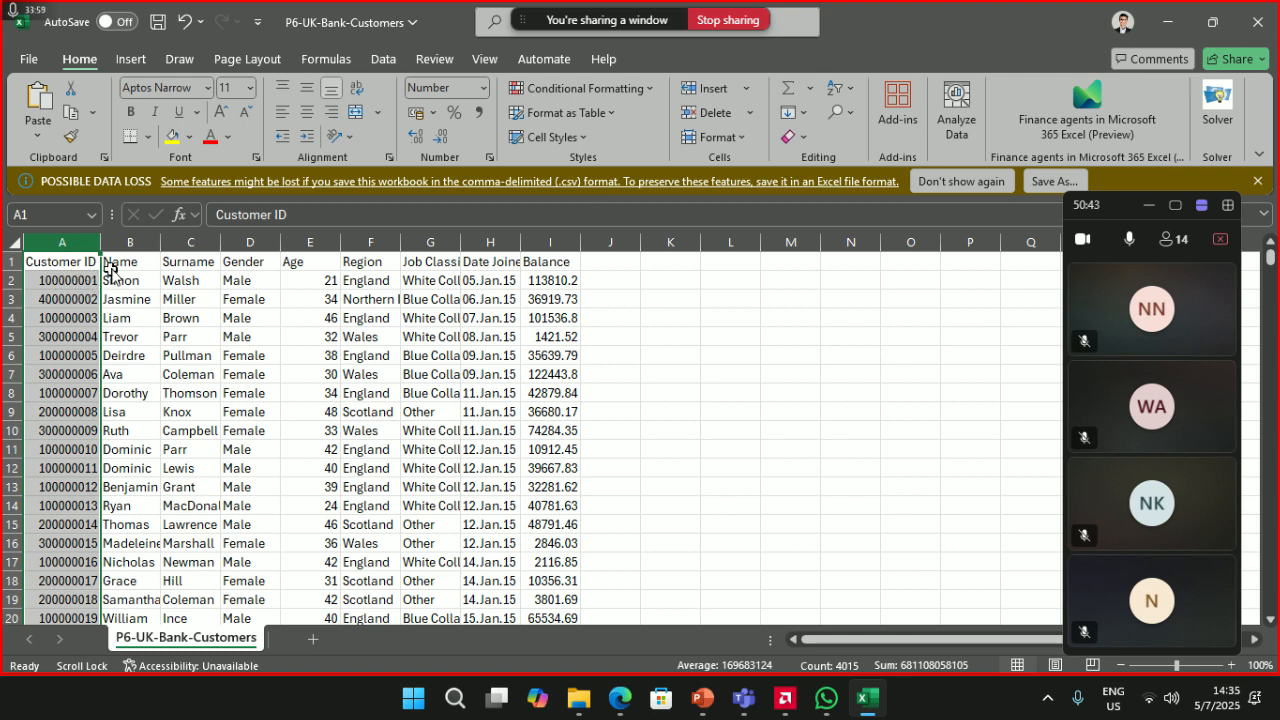
- Format the Name, Surname and Gender columns as Text
{"action": "left_click", "coordinate": [128, 243]}
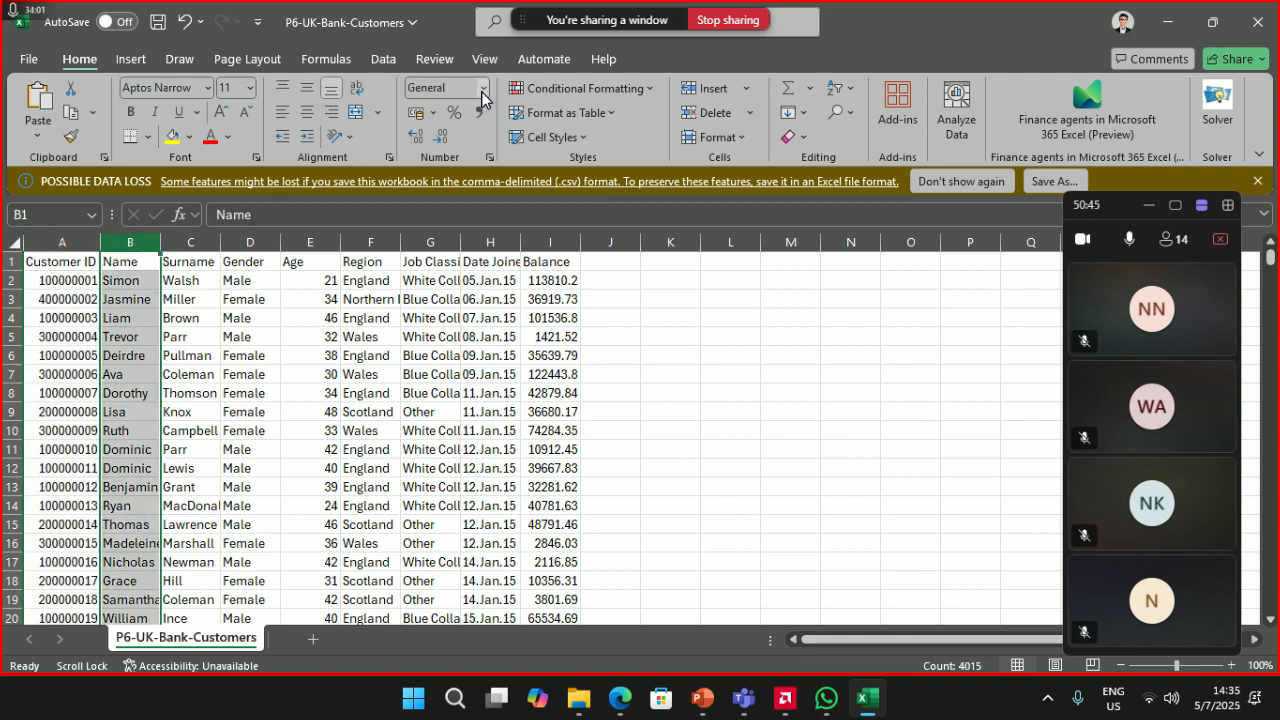
{"action": "left_click", "coordinate": [483, 87]}
{"action": "scroll", "coordinate": [485, 400], "scroll_direction": "down", "scroll_amount": 2}
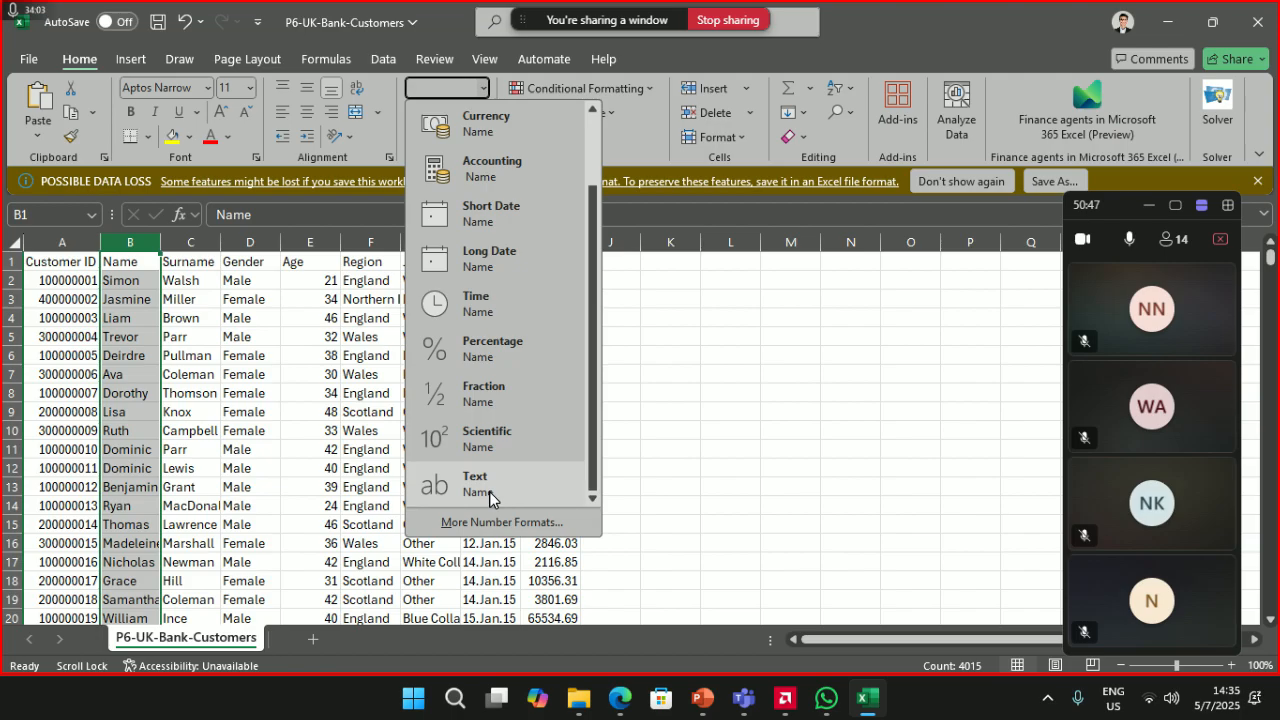
{"action": "left_click", "coordinate": [489, 491]}
{"action": "left_click", "coordinate": [196, 243]}
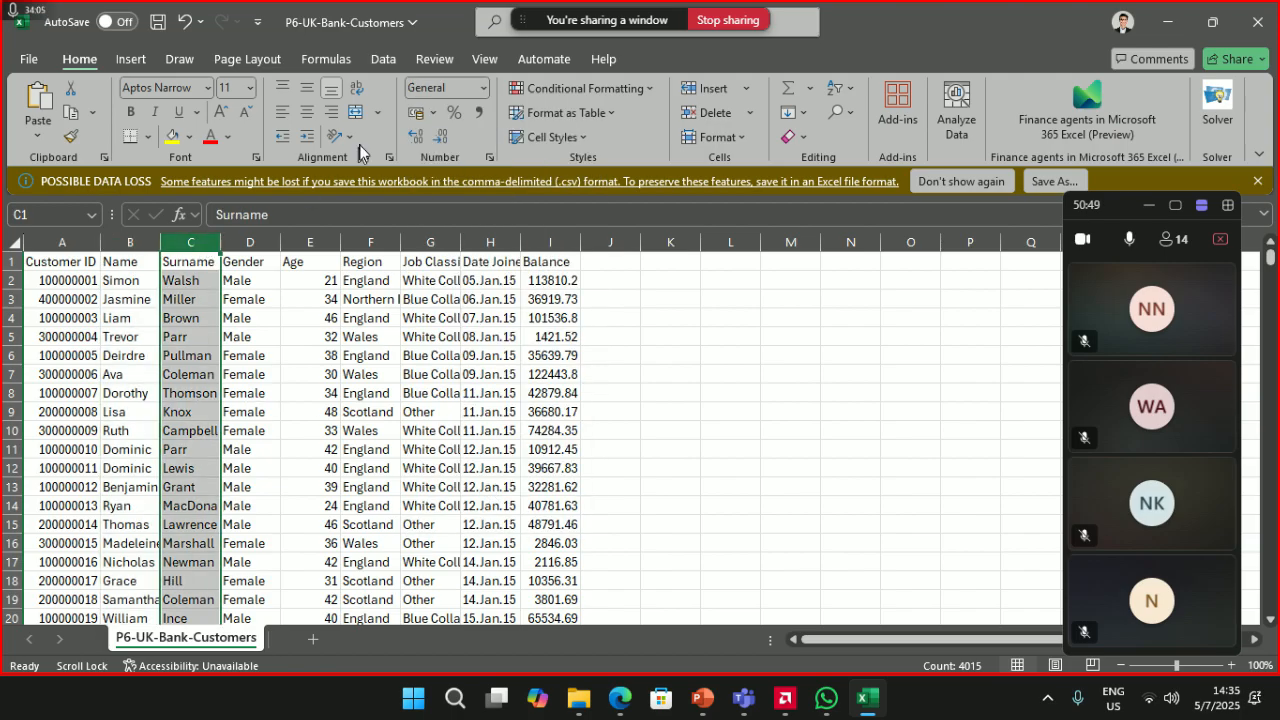
{"action": "left_click", "coordinate": [480, 88]}
{"action": "scroll", "coordinate": [491, 471], "scroll_direction": "down", "scroll_amount": 2}
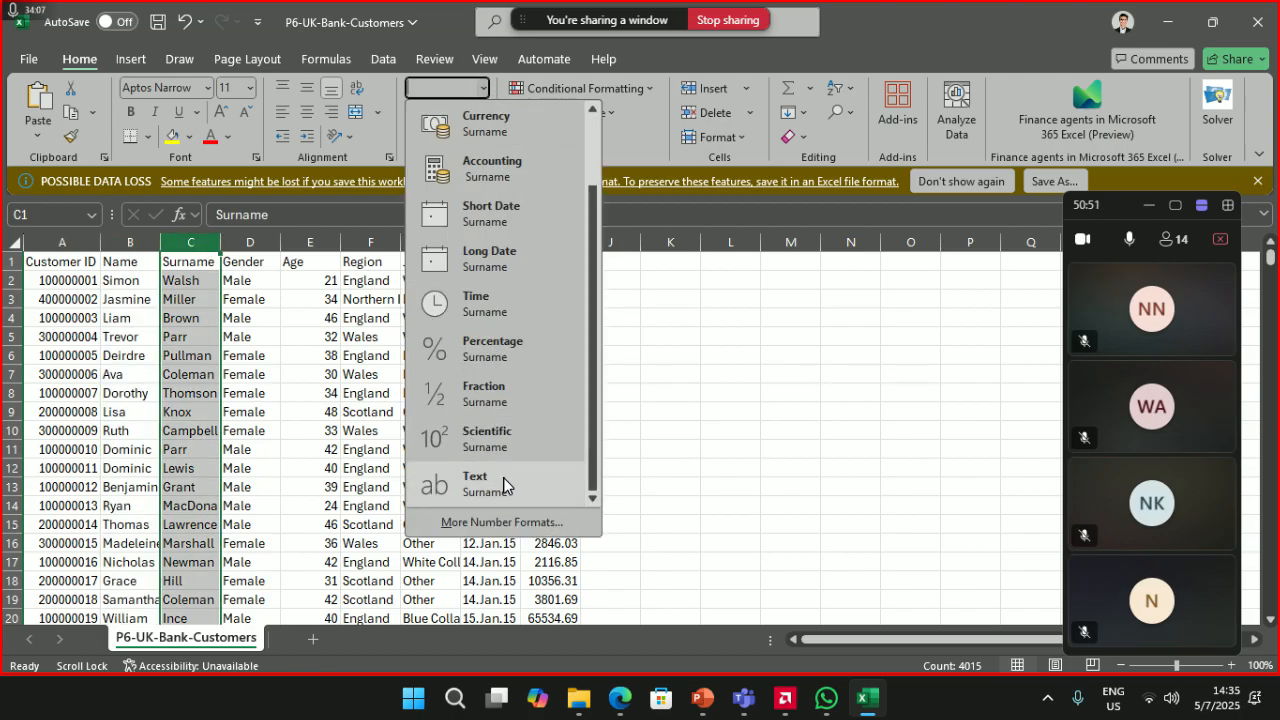
{"action": "left_click", "coordinate": [505, 486]}
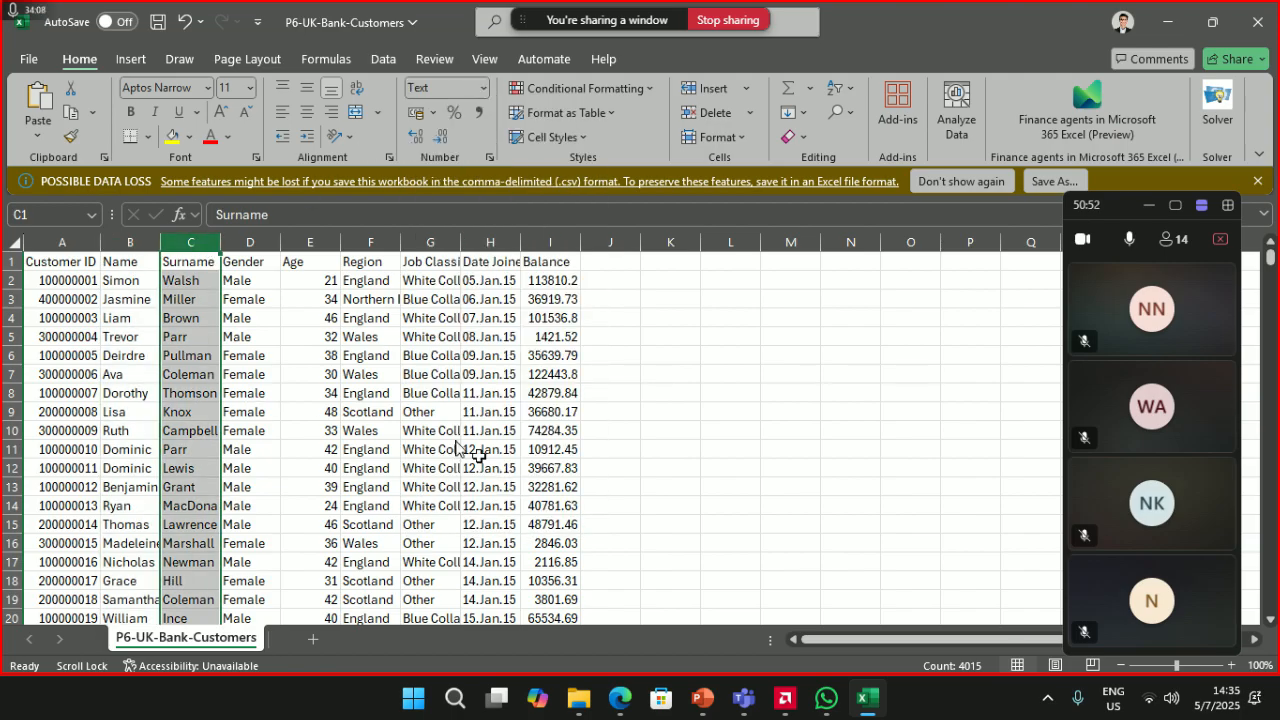
{"action": "left_click", "coordinate": [252, 250]}
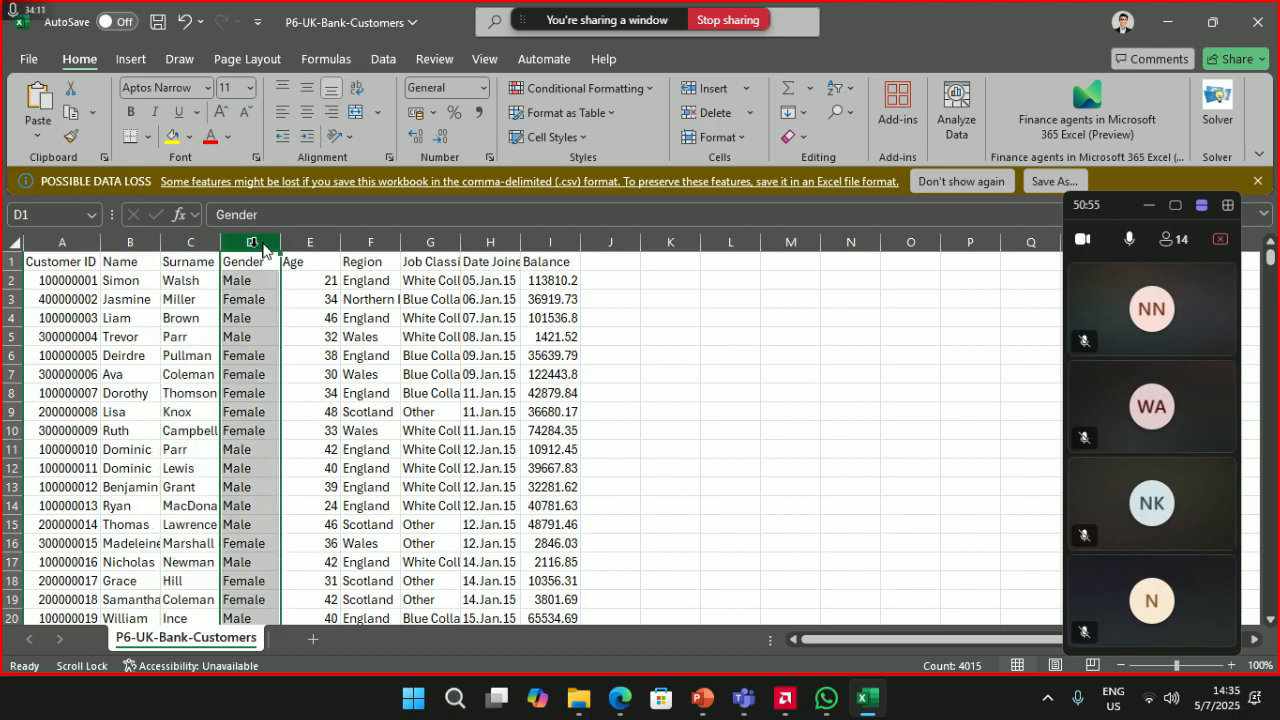
{"action": "left_click", "coordinate": [482, 86]}
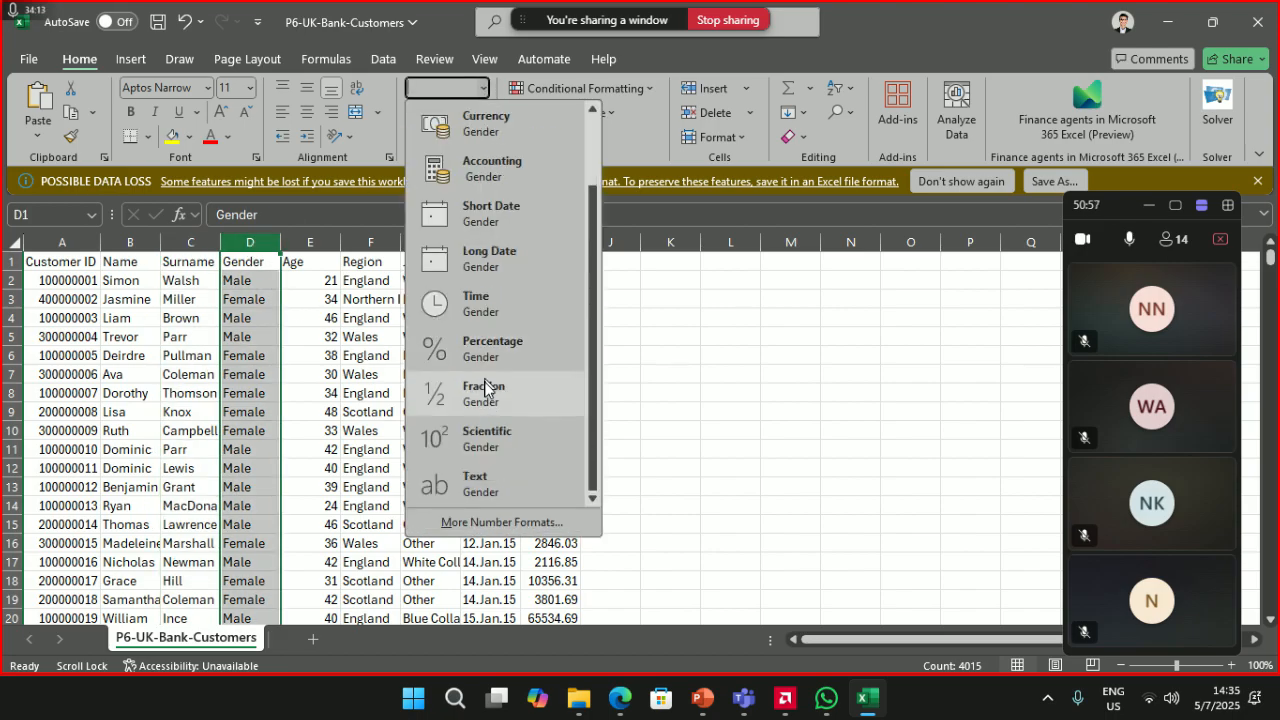
{"action": "left_click", "coordinate": [491, 489]}
- Format the Age column as Number with no decimal places
{"action": "left_click", "coordinate": [308, 246]}
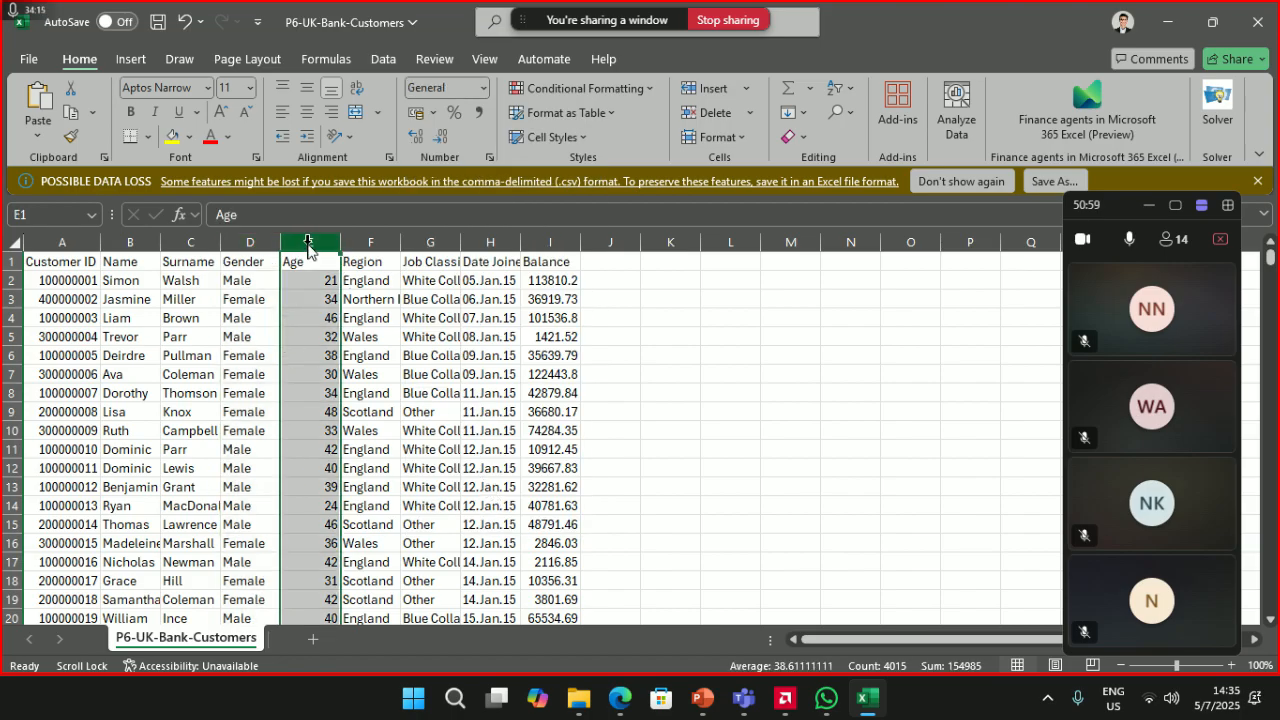
{"action": "left_click", "coordinate": [482, 87]}
{"action": "scroll", "coordinate": [492, 228], "scroll_direction": "down", "scroll_amount": 1}
{"action": "scroll", "coordinate": [492, 228], "scroll_direction": "up", "scroll_amount": 1}
{"action": "left_click", "coordinate": [497, 168]}
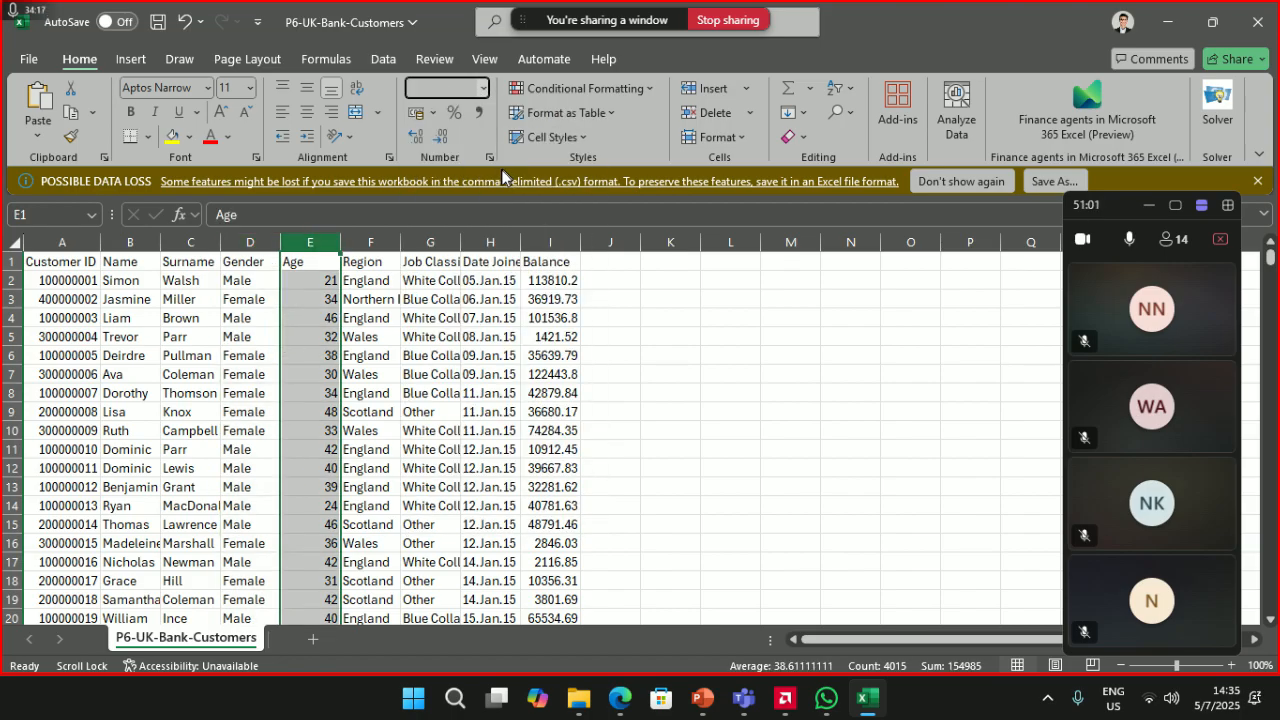
{"action": "left_click", "coordinate": [440, 137]}
{"action": "left_click", "coordinate": [440, 137]}
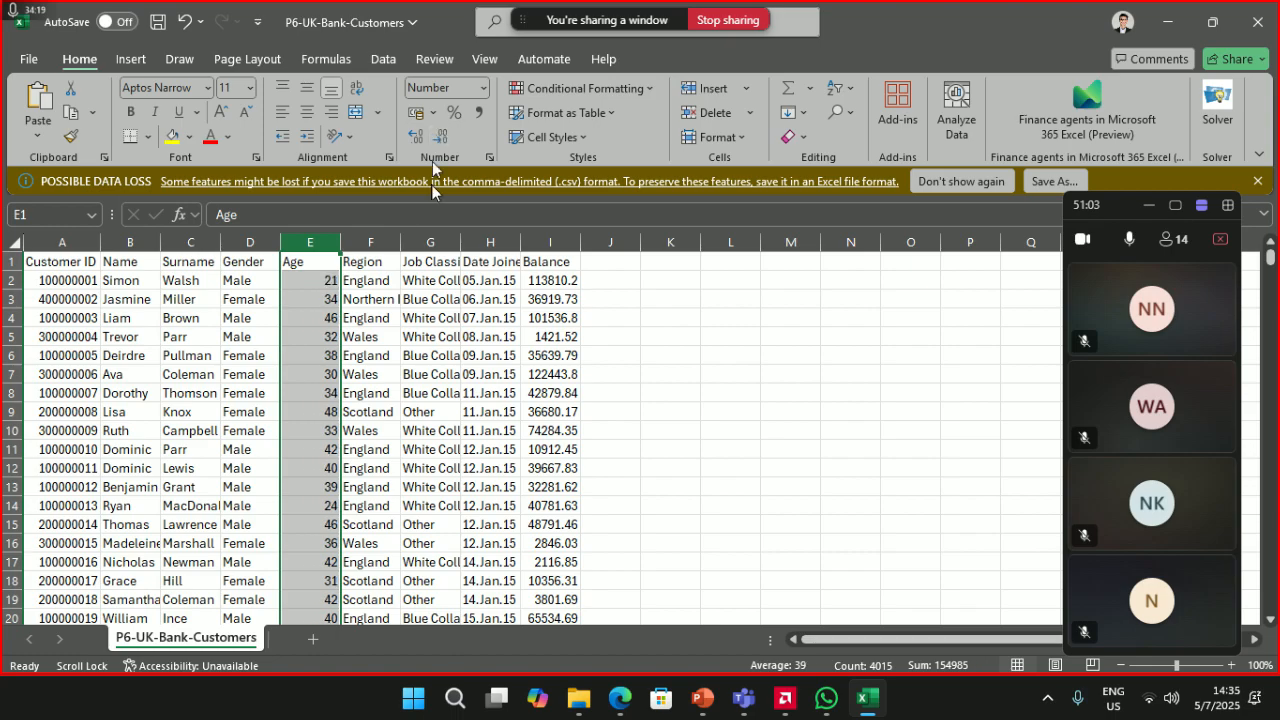
{"action": "left_click", "coordinate": [370, 243]}
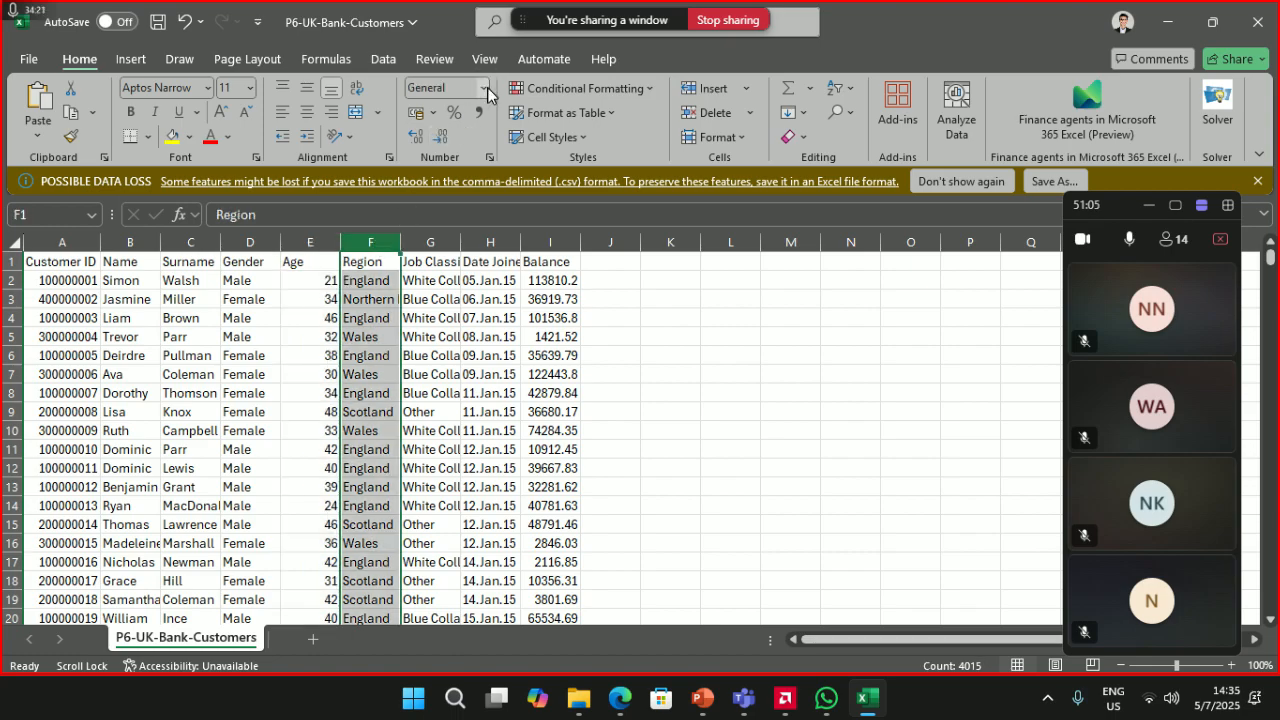
- Autofit the Region column to fit Northern Ireland and format it as Text
{"action": "double_click", "coordinate": [400, 242]}
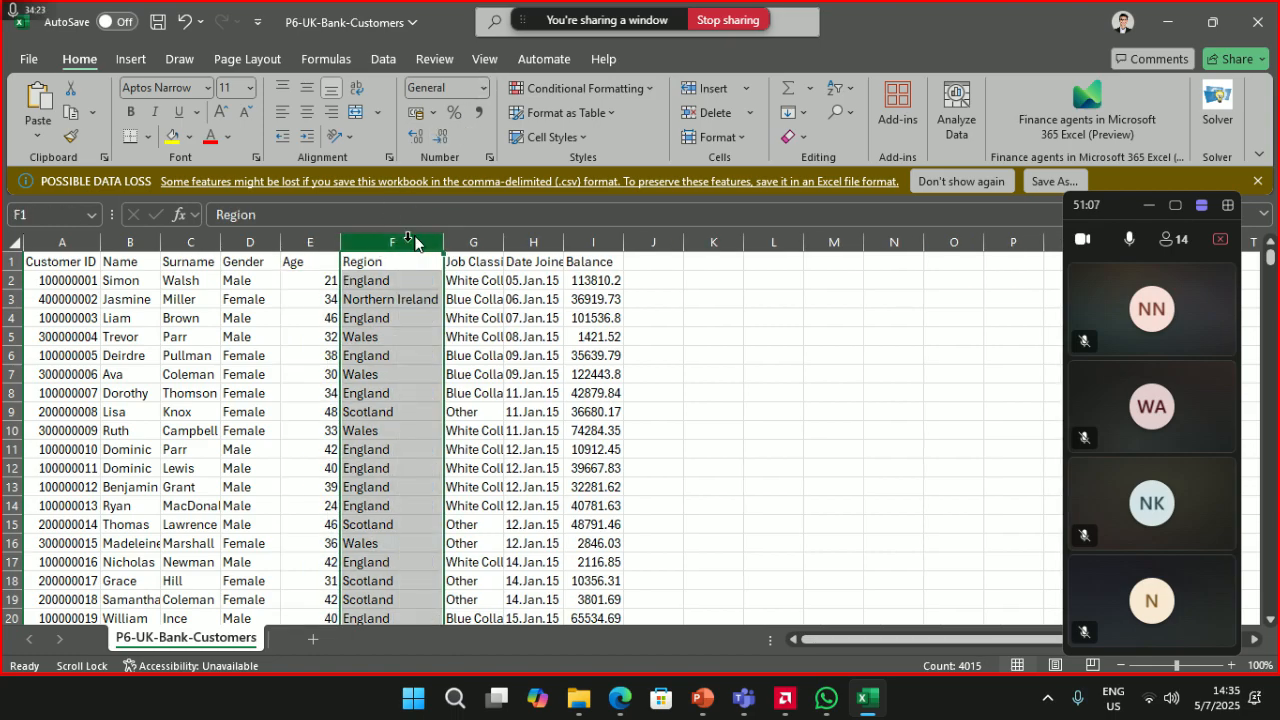
{"action": "left_click", "coordinate": [483, 87]}
{"action": "scroll", "coordinate": [486, 380], "scroll_direction": "down", "scroll_amount": 2}
{"action": "scroll", "coordinate": [484, 451], "scroll_direction": "up", "scroll_amount": 2}
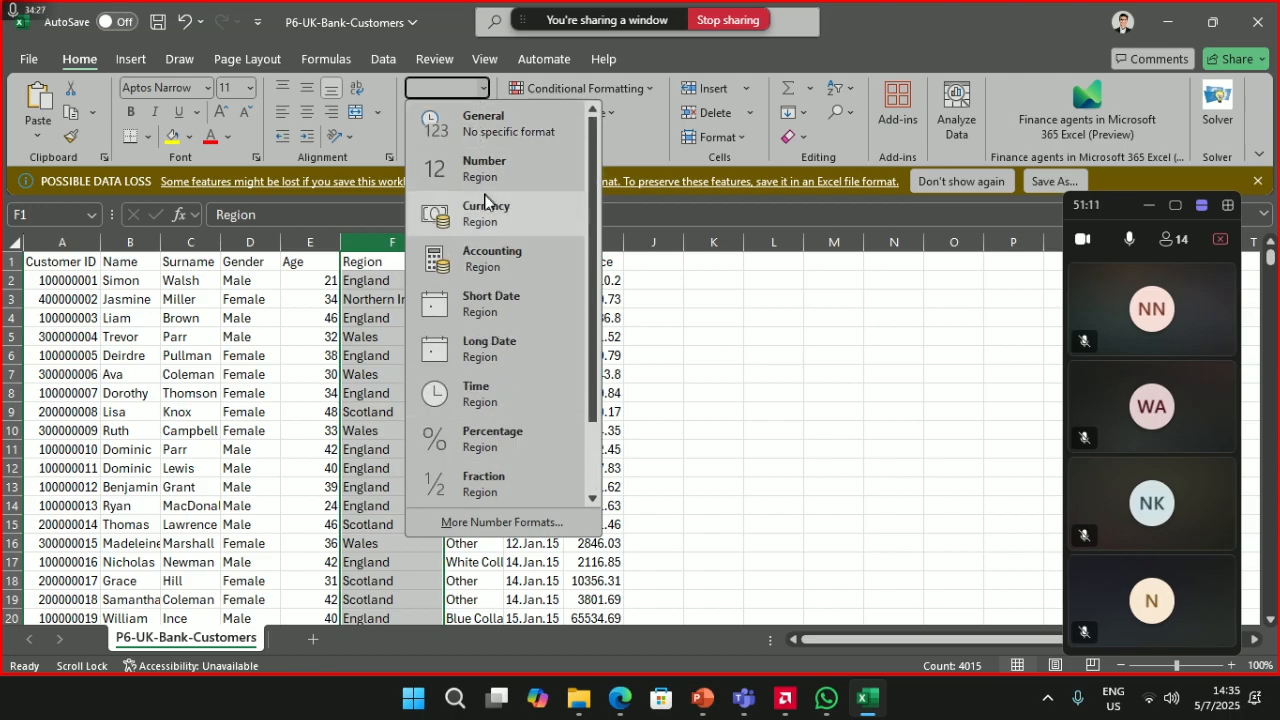
{"action": "scroll", "coordinate": [484, 460], "scroll_direction": "down", "scroll_amount": 2}
{"action": "left_click", "coordinate": [480, 484]}
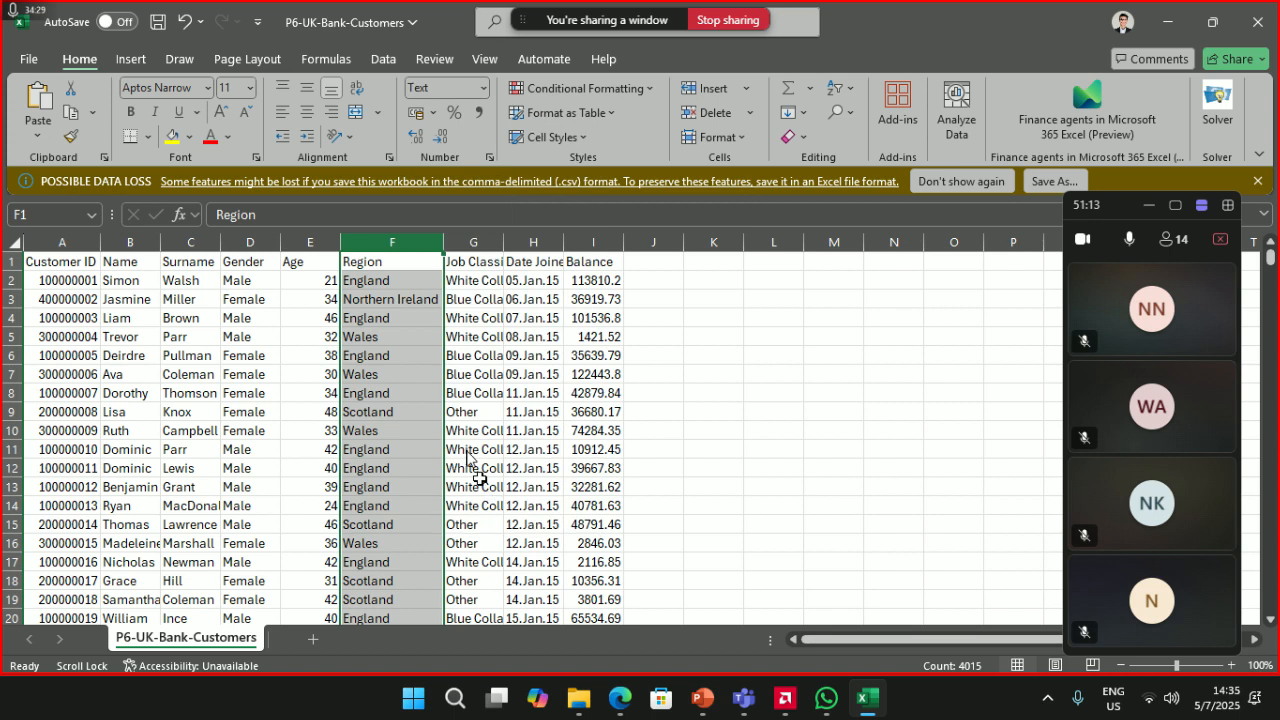
- Autofit the Job Classification column and format it as Text
{"action": "double_click", "coordinate": [503, 245]}
{"action": "left_click", "coordinate": [503, 244]}
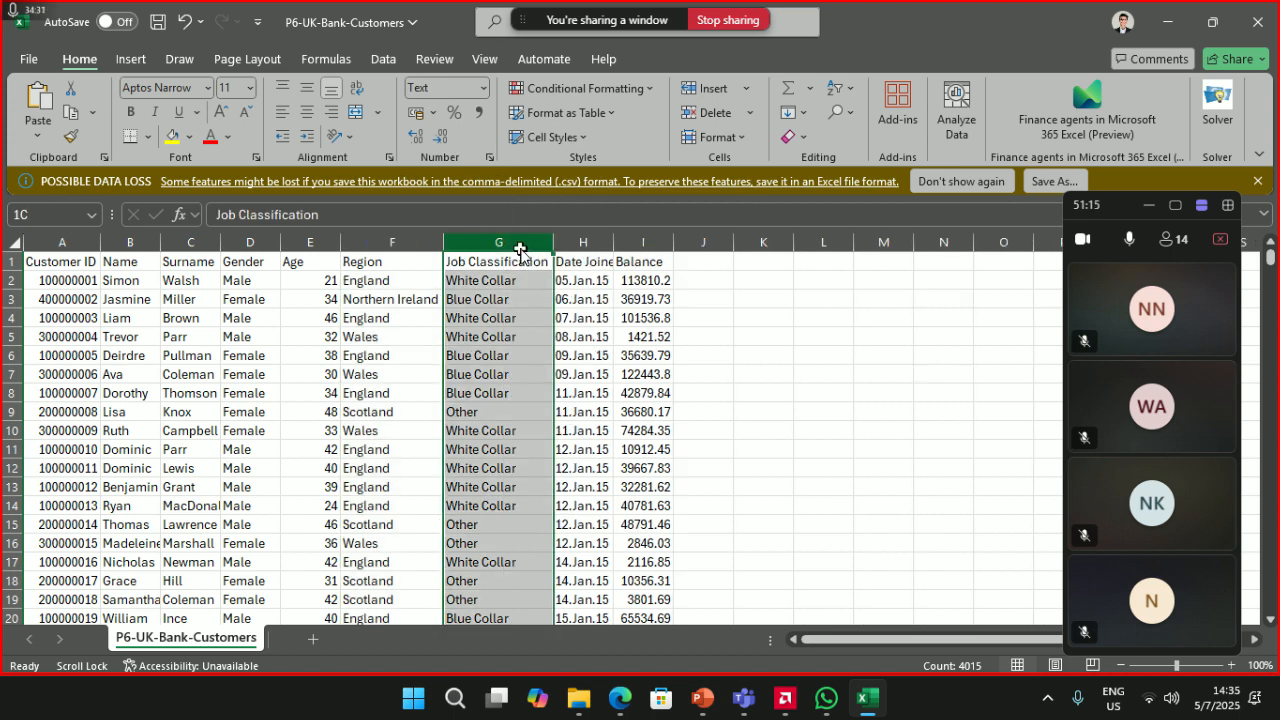
{"action": "left_click", "coordinate": [484, 87]}
{"action": "scroll", "coordinate": [472, 370], "scroll_direction": "down", "scroll_amount": 2}
{"action": "left_click", "coordinate": [489, 478]}
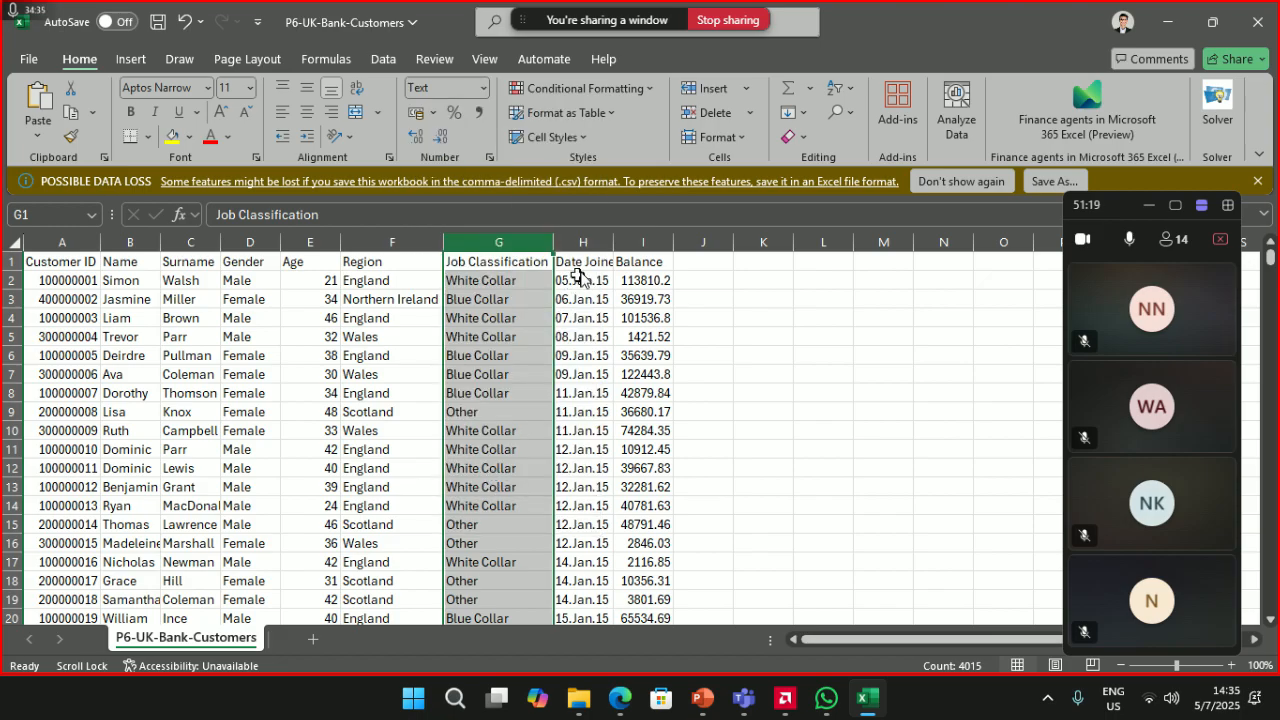
- Autofit the Date Joined column to its header and select it
{"action": "double_click", "coordinate": [613, 243]}
{"action": "left_click", "coordinate": [605, 245]}
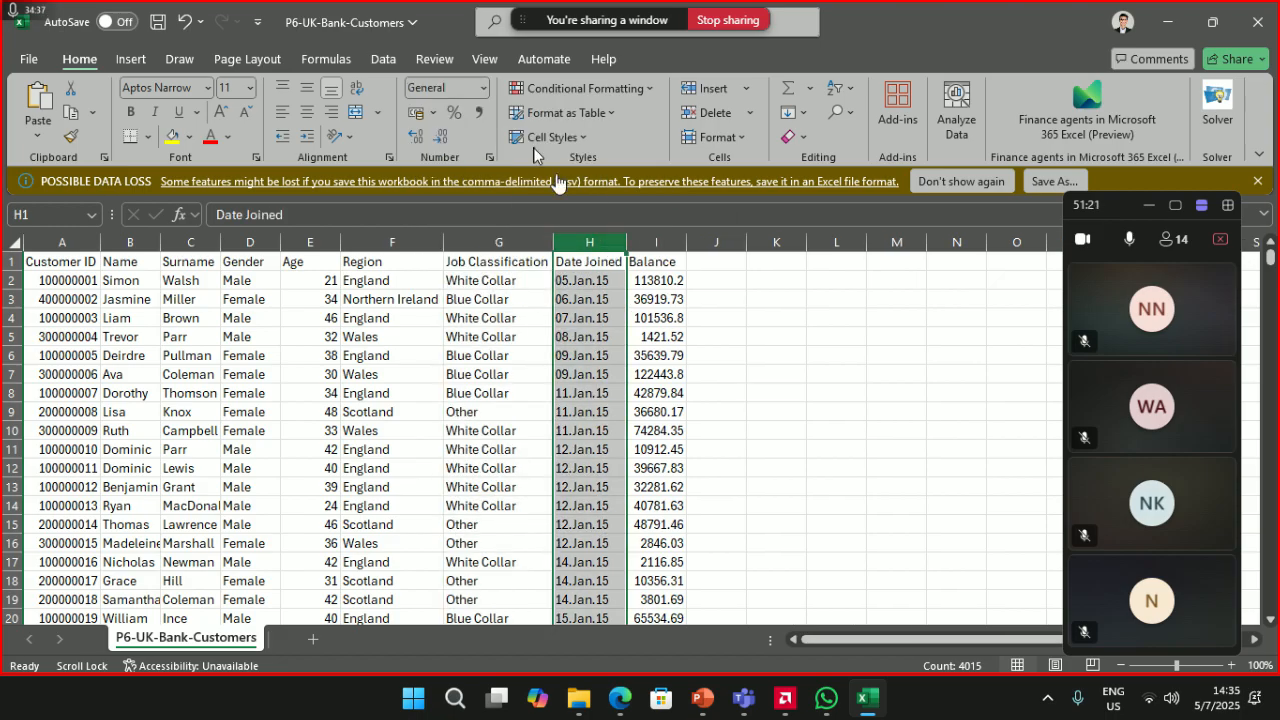
{"action": "left_click", "coordinate": [484, 87]}
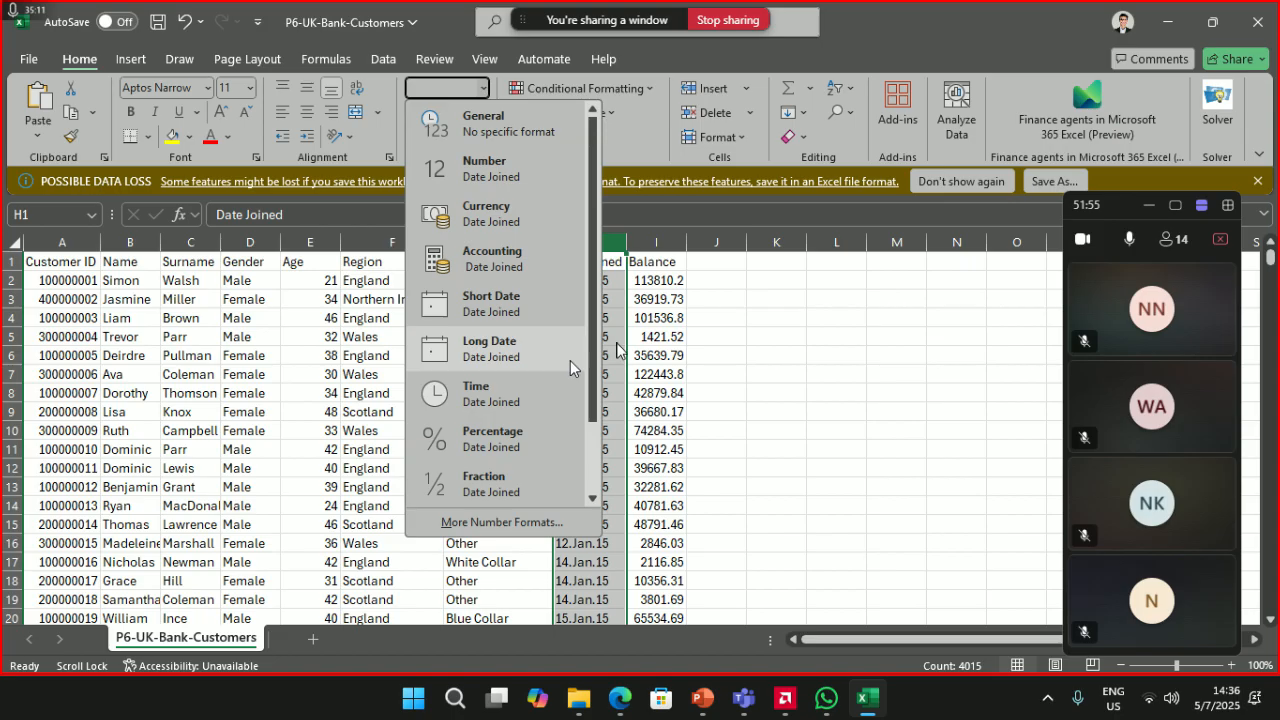
- Format the Date Joined column as short dates like 05.Jan.15
{"action": "left_click", "coordinate": [618, 239]}
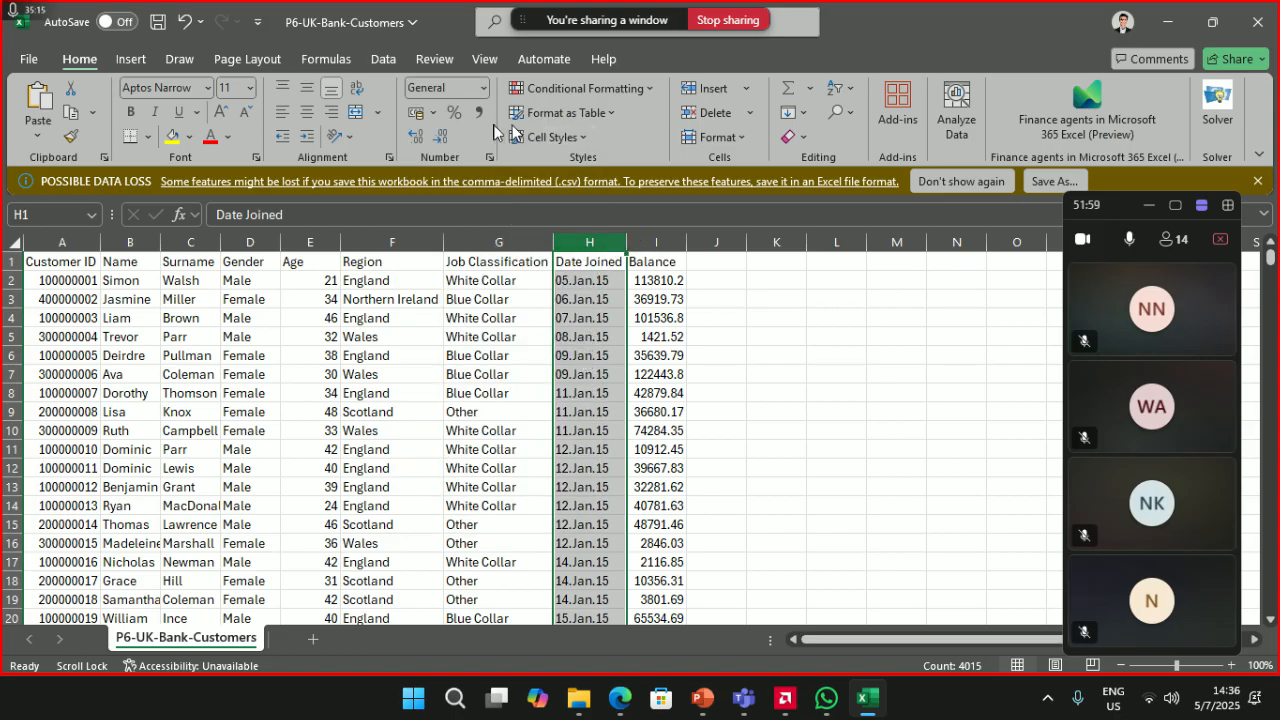
{"action": "left_click", "coordinate": [480, 96]}
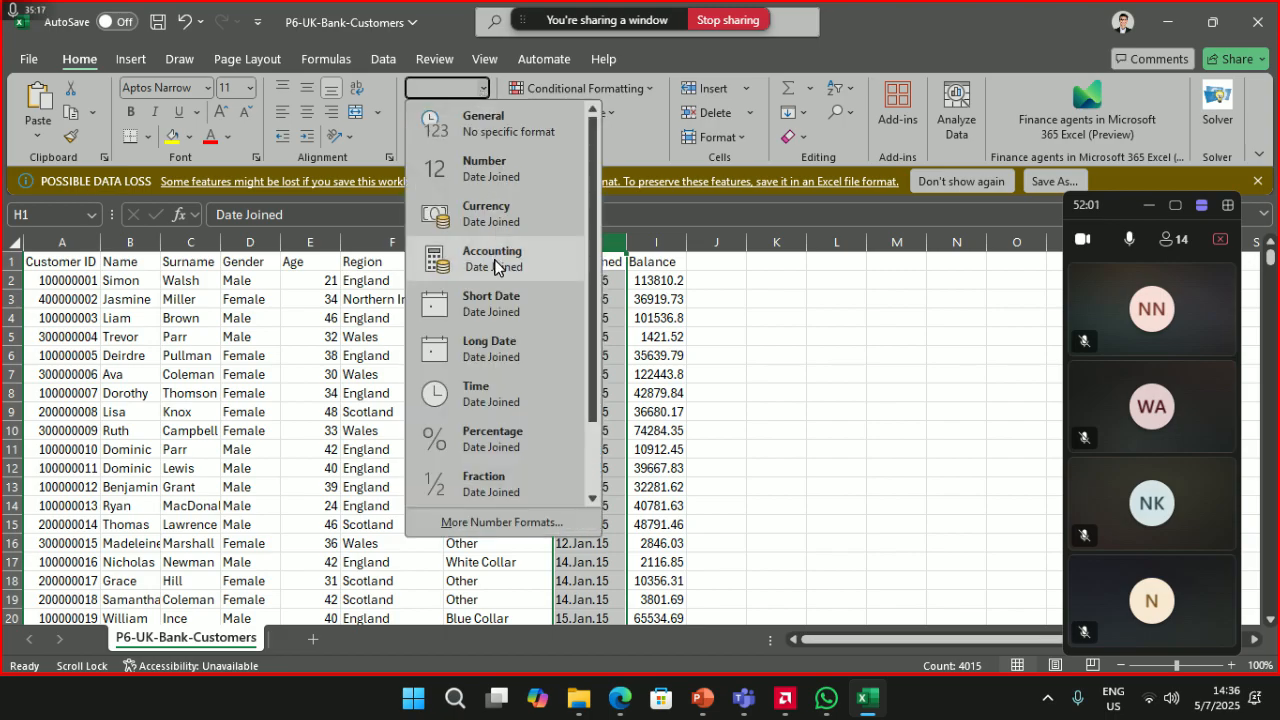
{"action": "left_click", "coordinate": [558, 302]}
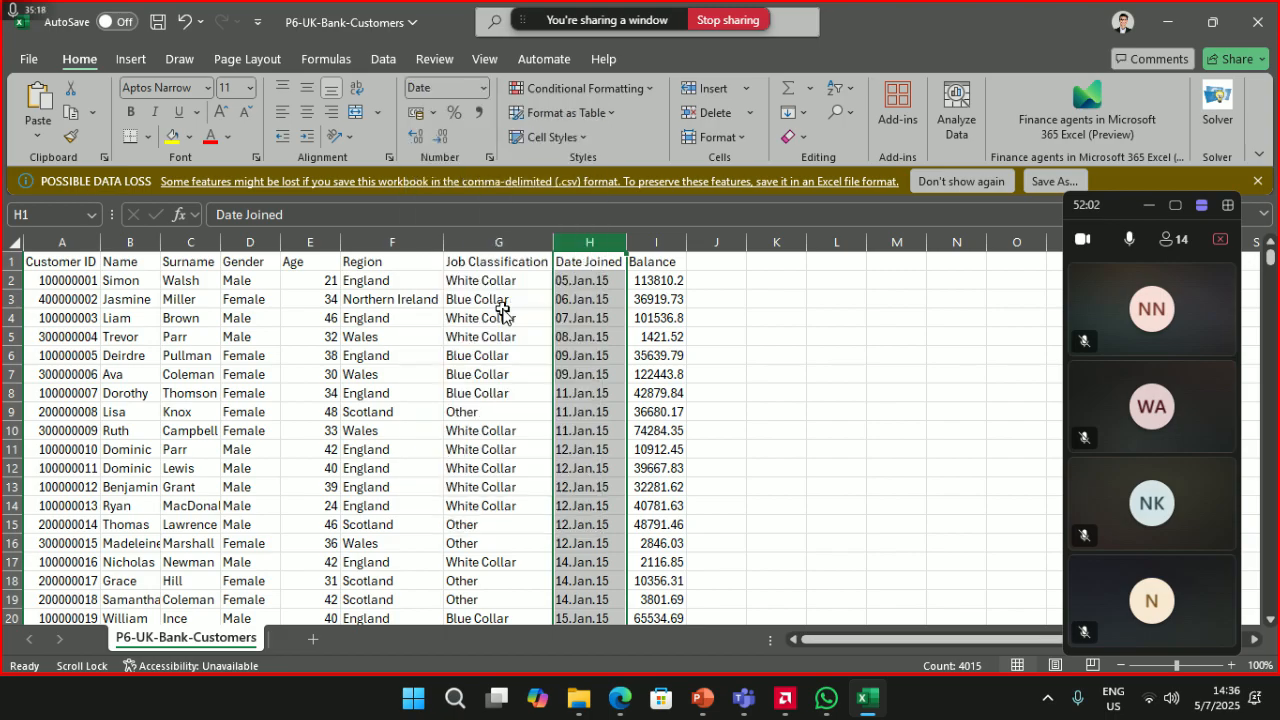
- Select the Balance column, then admit the guest waiting in the Teams lobby
{"action": "left_click", "coordinate": [657, 243]}
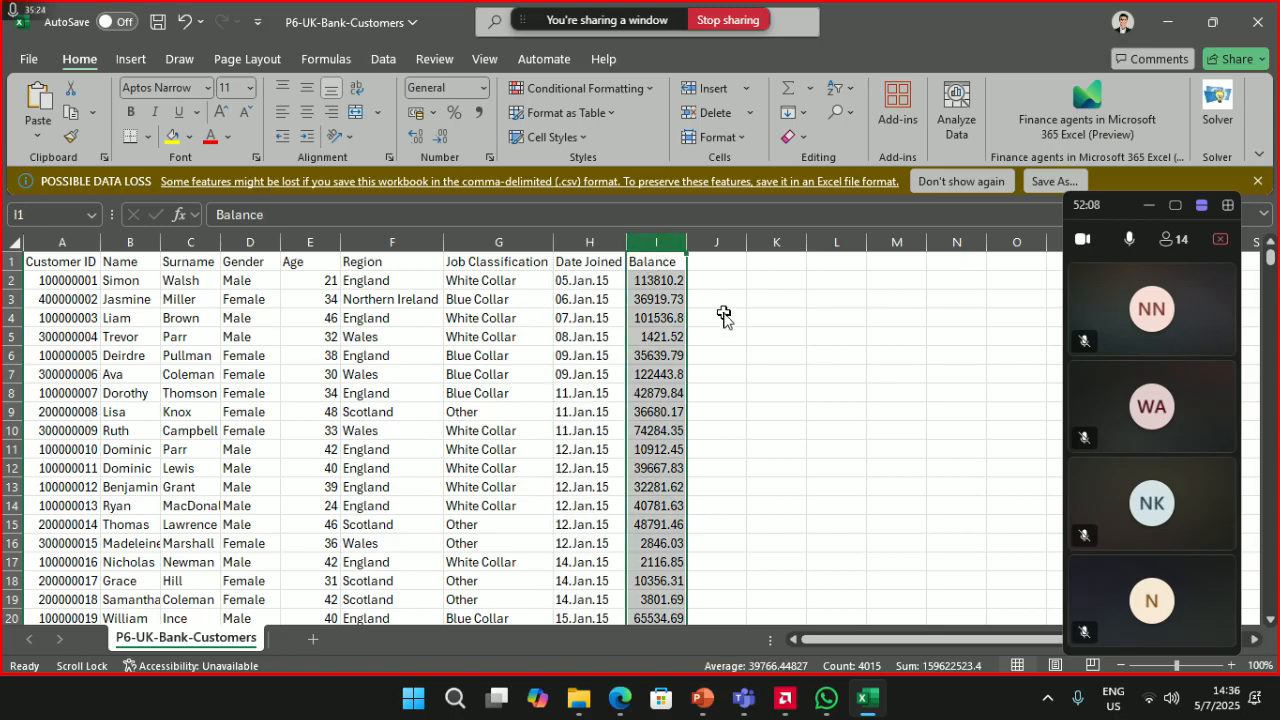
{"action": "left_click", "coordinate": [483, 87]}
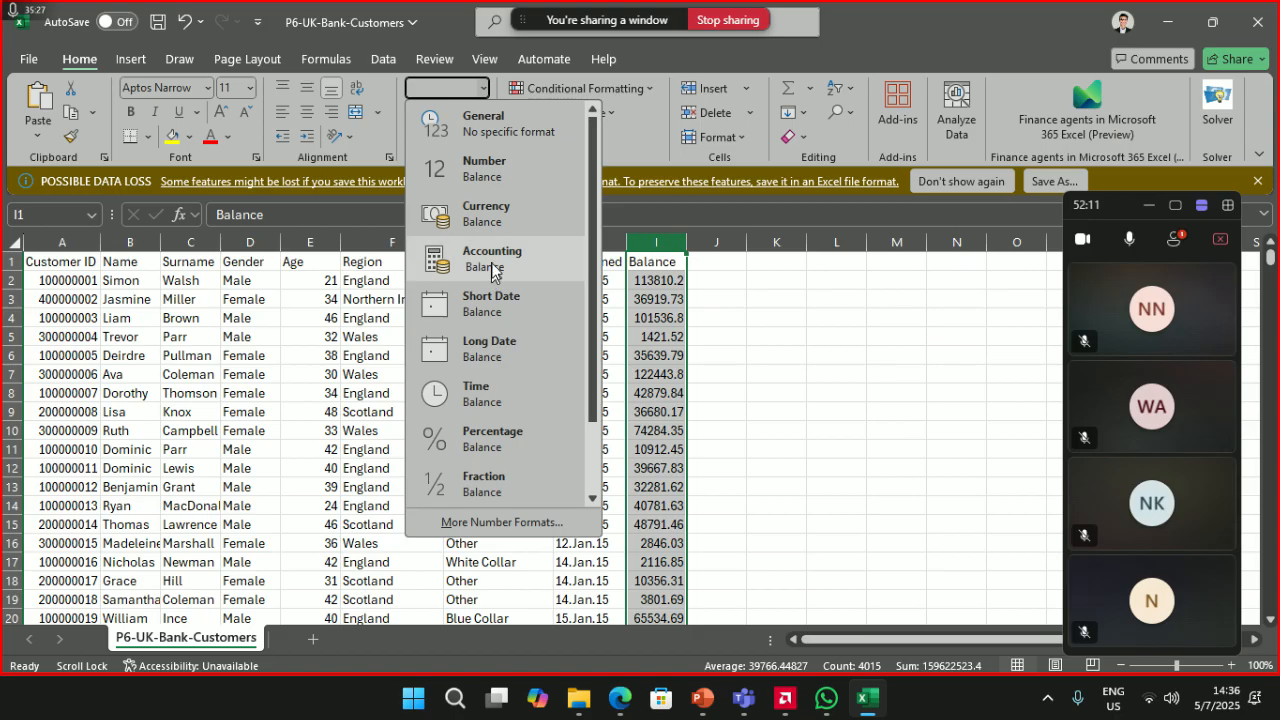
{"action": "left_click", "coordinate": [714, 129]}
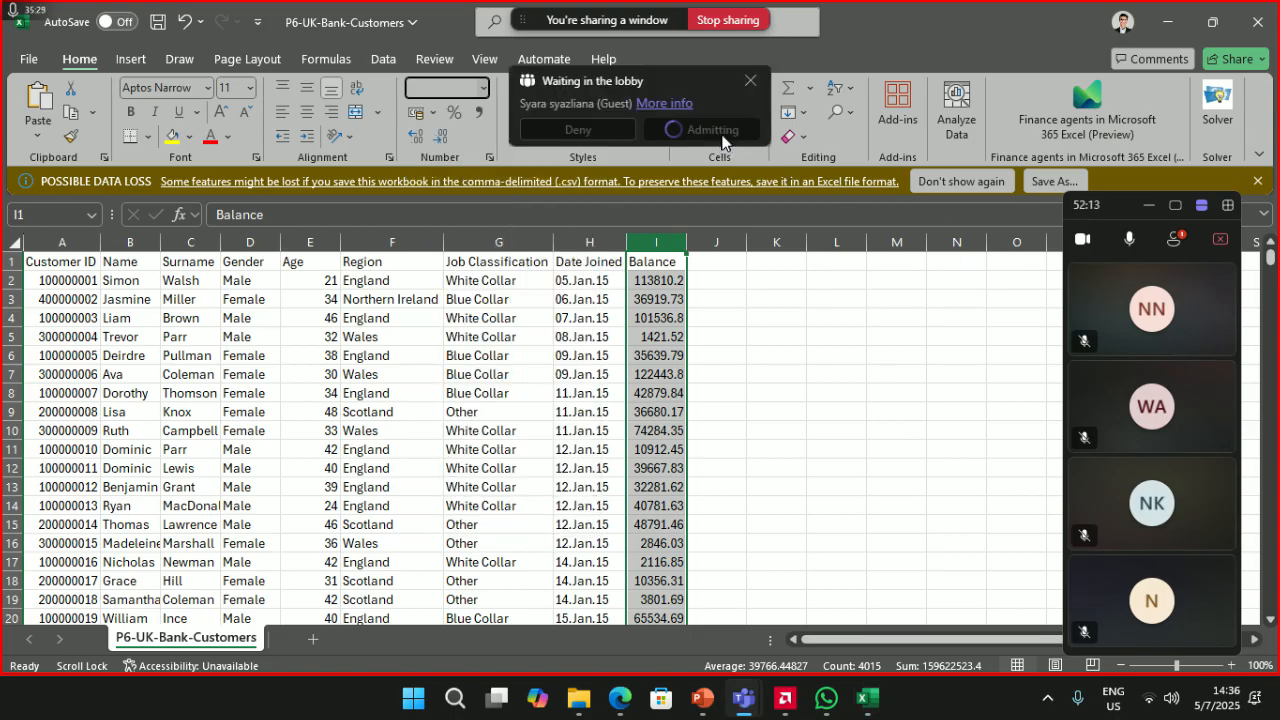
{"action": "left_click", "coordinate": [1185, 248]}
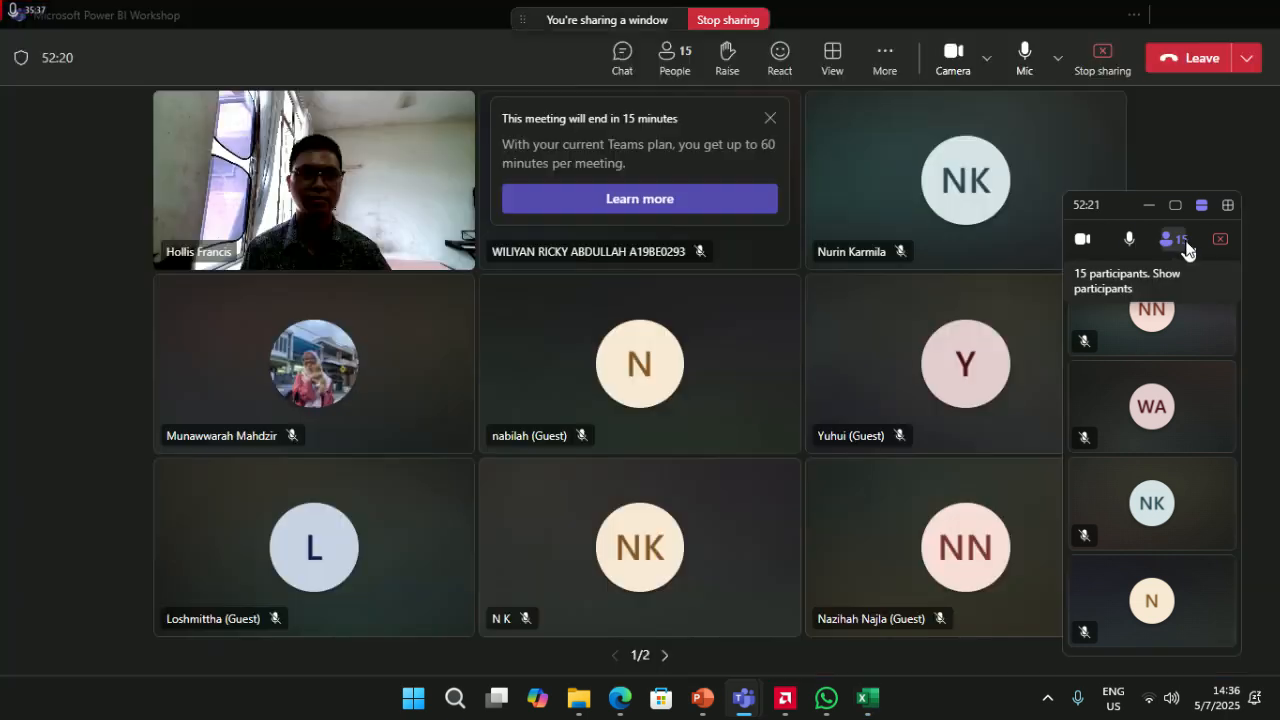
{"action": "left_click", "coordinate": [1195, 13]}
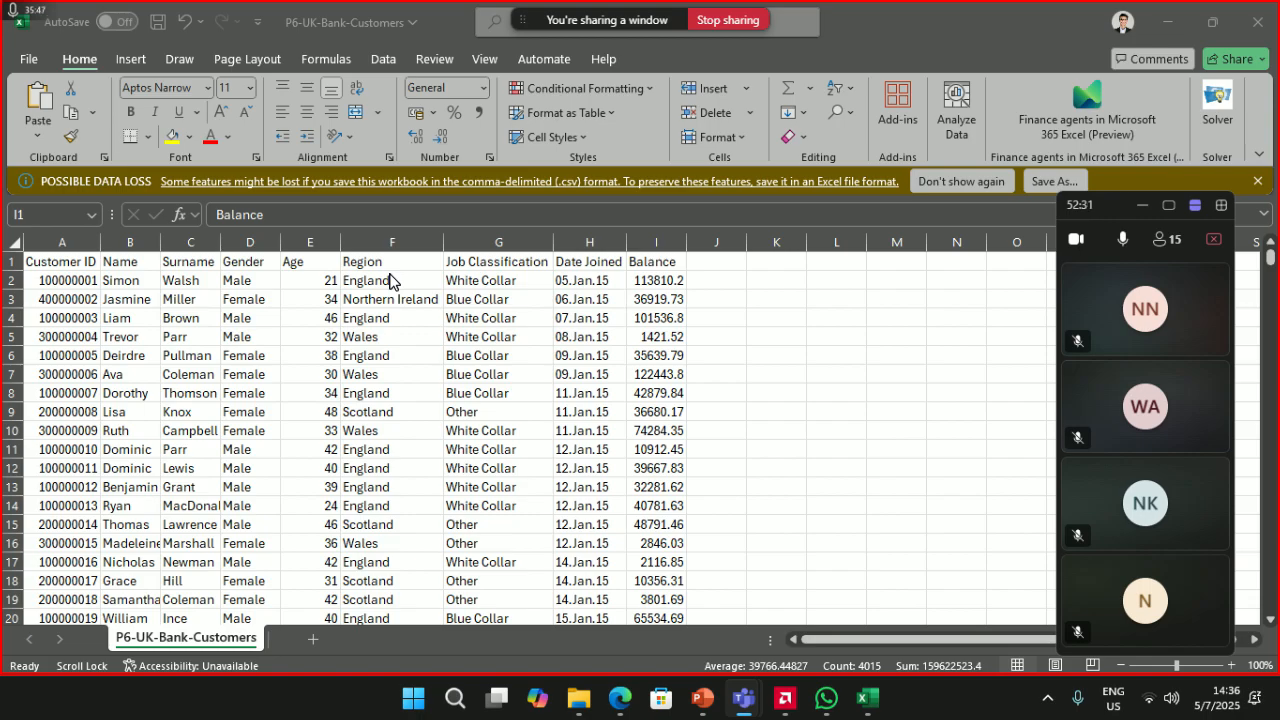
- Format the Customer ID column as Number with zero decimals
{"action": "left_click", "coordinate": [50, 244]}
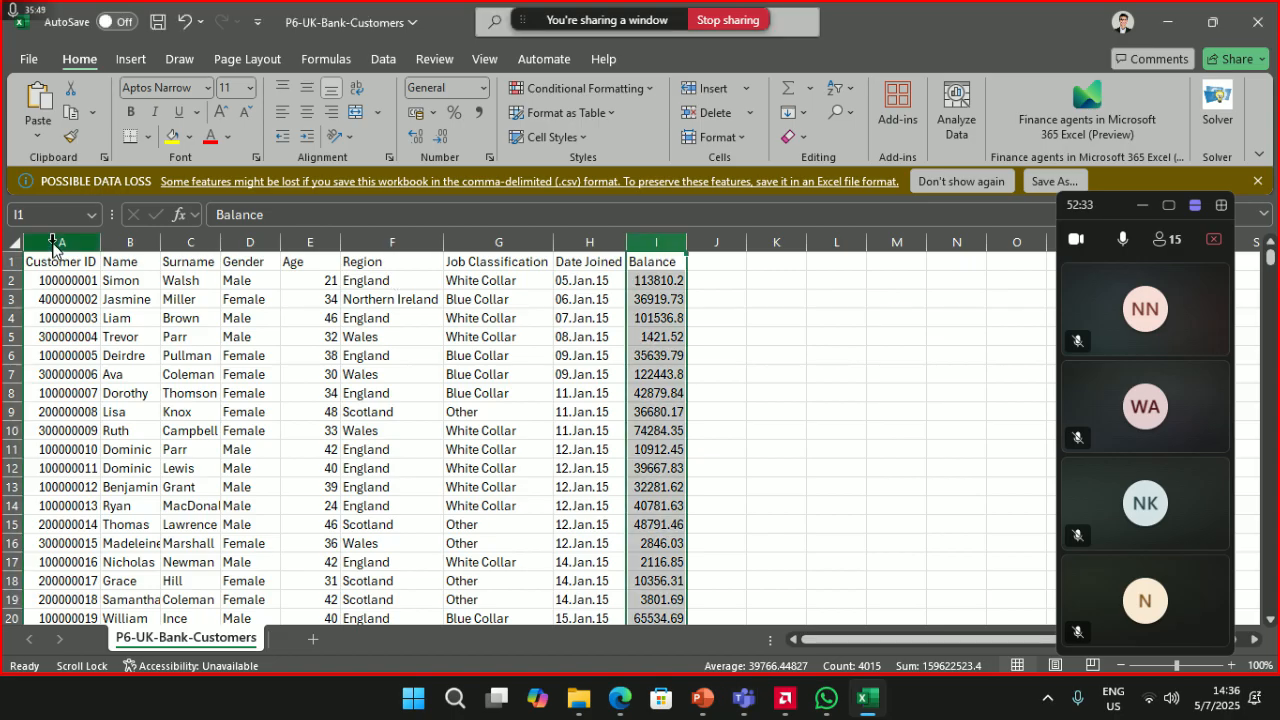
{"action": "left_click", "coordinate": [68, 246]}
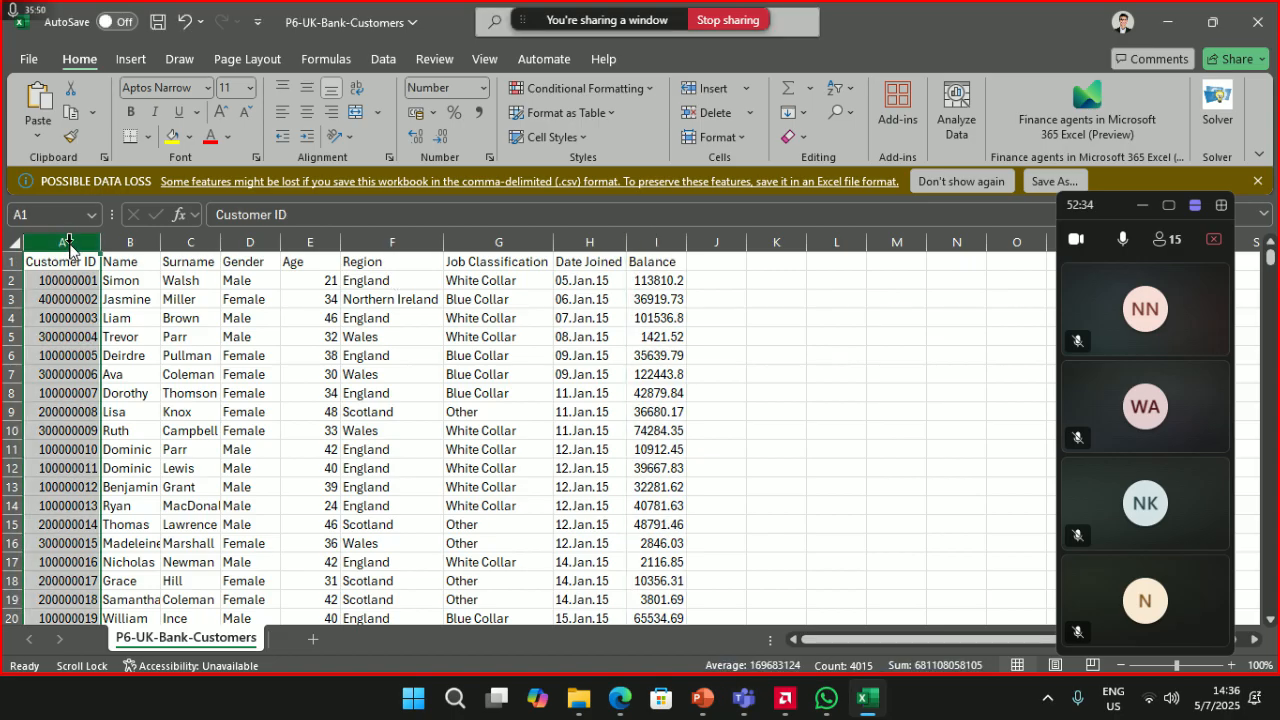
{"action": "left_click", "coordinate": [484, 90]}
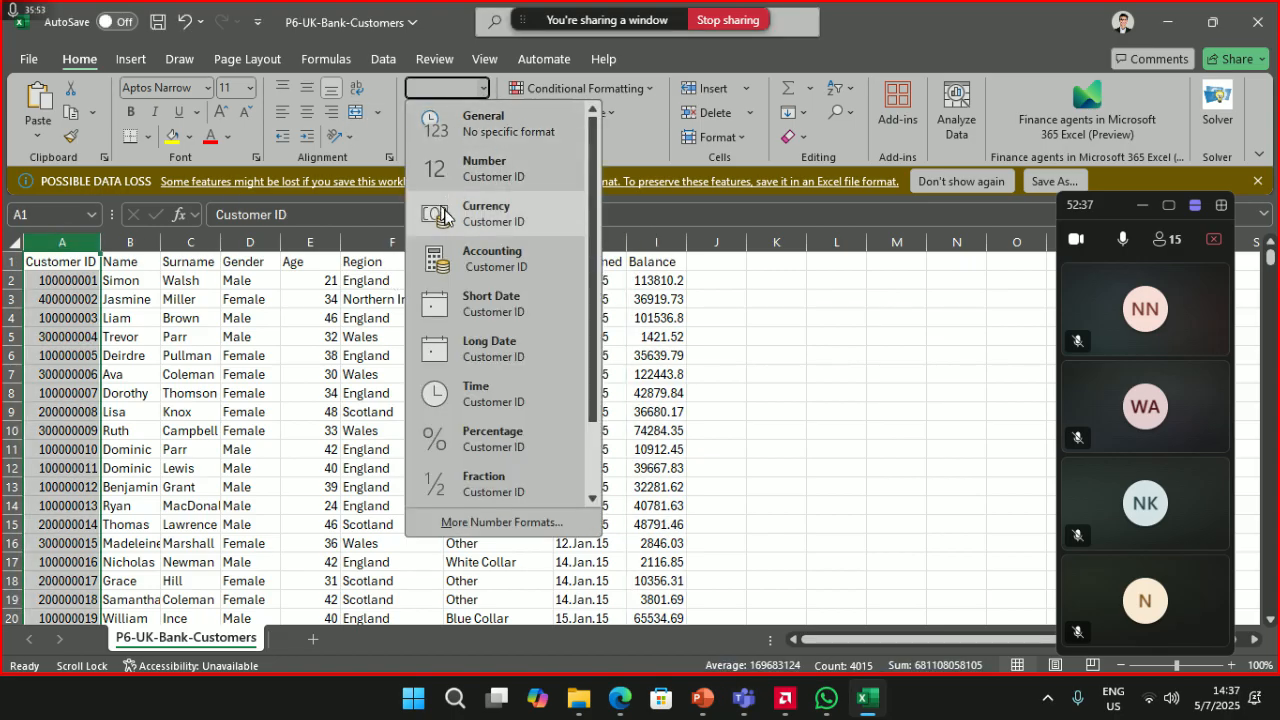
{"action": "scroll", "coordinate": [490, 340], "scroll_direction": "down", "scroll_amount": 2}
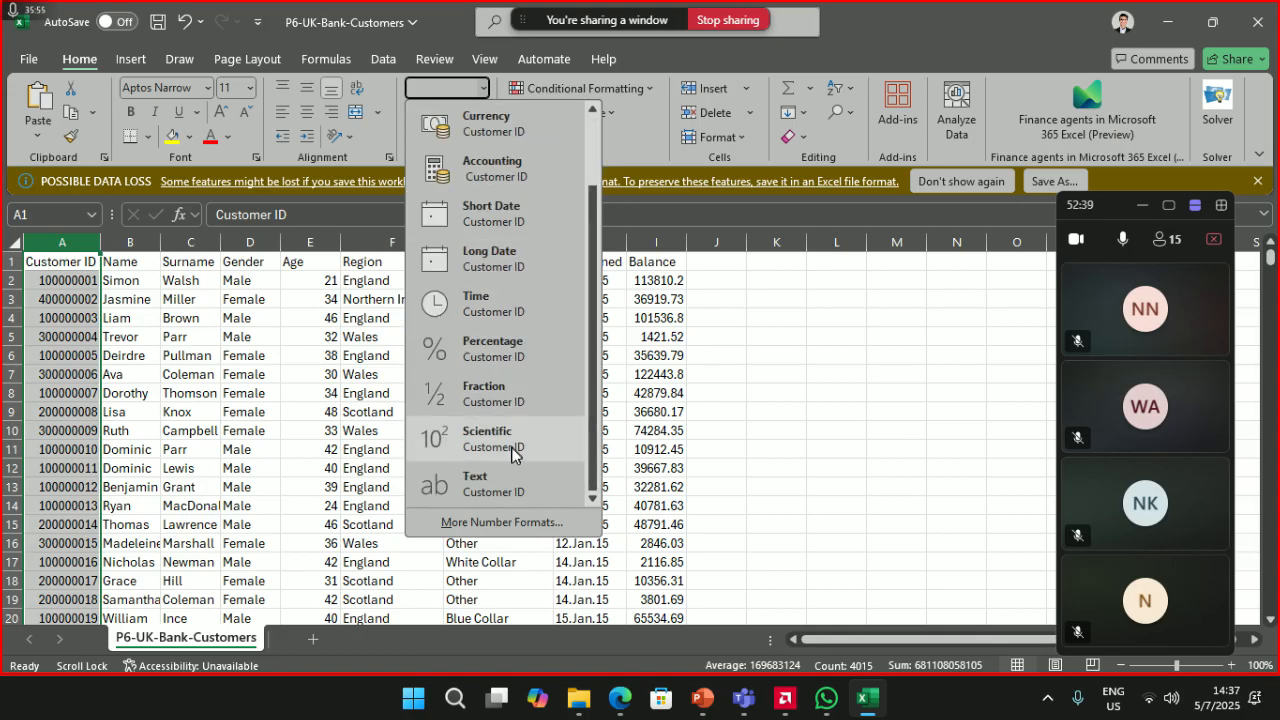
{"action": "scroll", "coordinate": [514, 456], "scroll_direction": "up", "scroll_amount": 2}
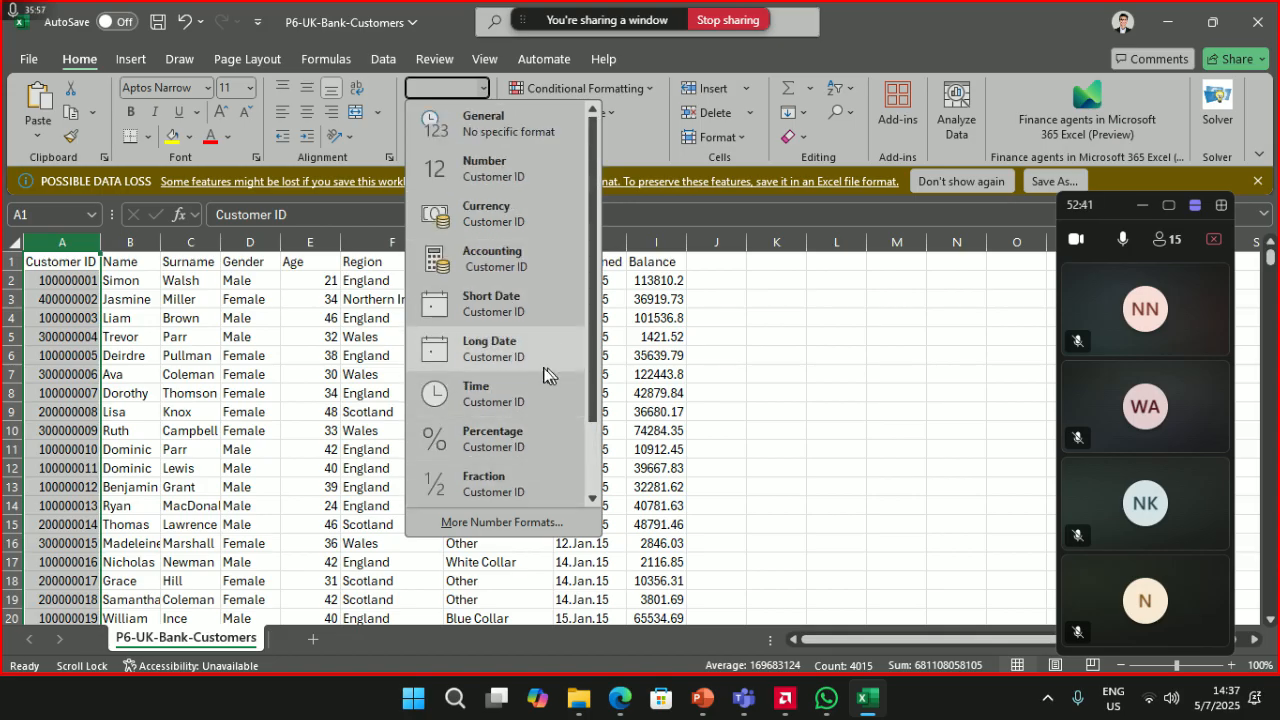
{"action": "left_click", "coordinate": [86, 243]}
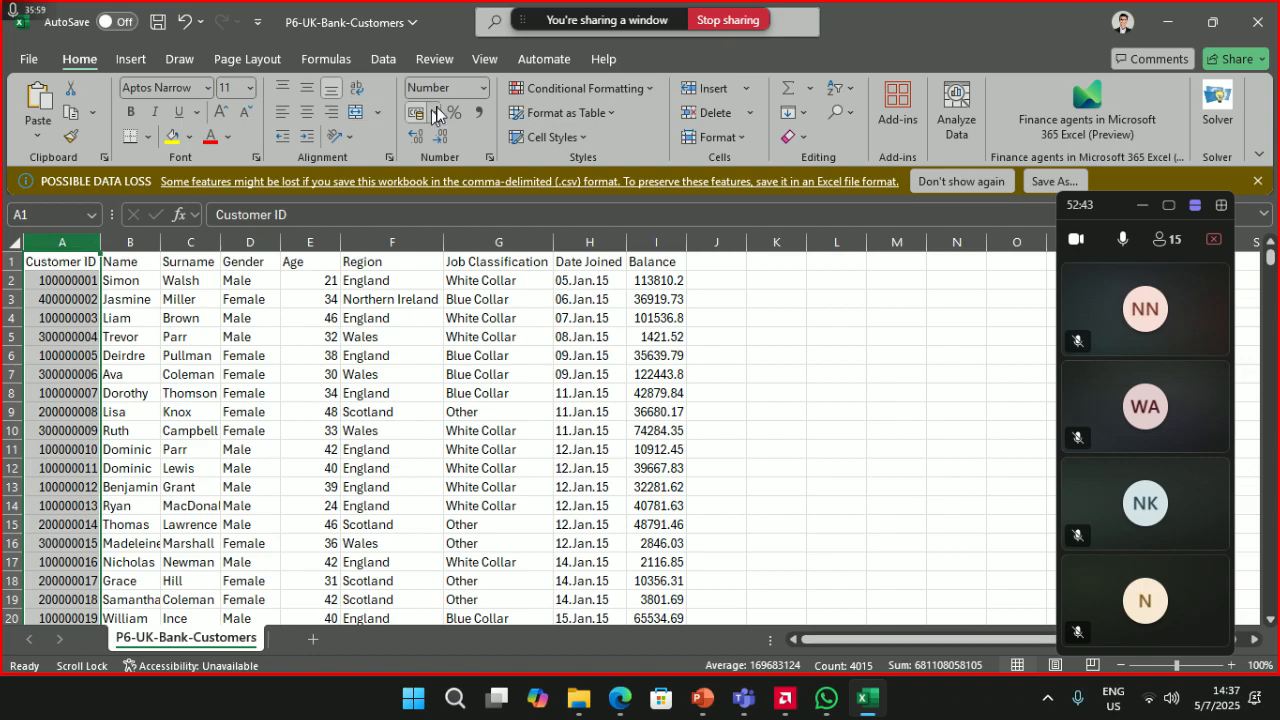
{"action": "left_click", "coordinate": [486, 93]}
{"action": "left_click", "coordinate": [491, 162]}
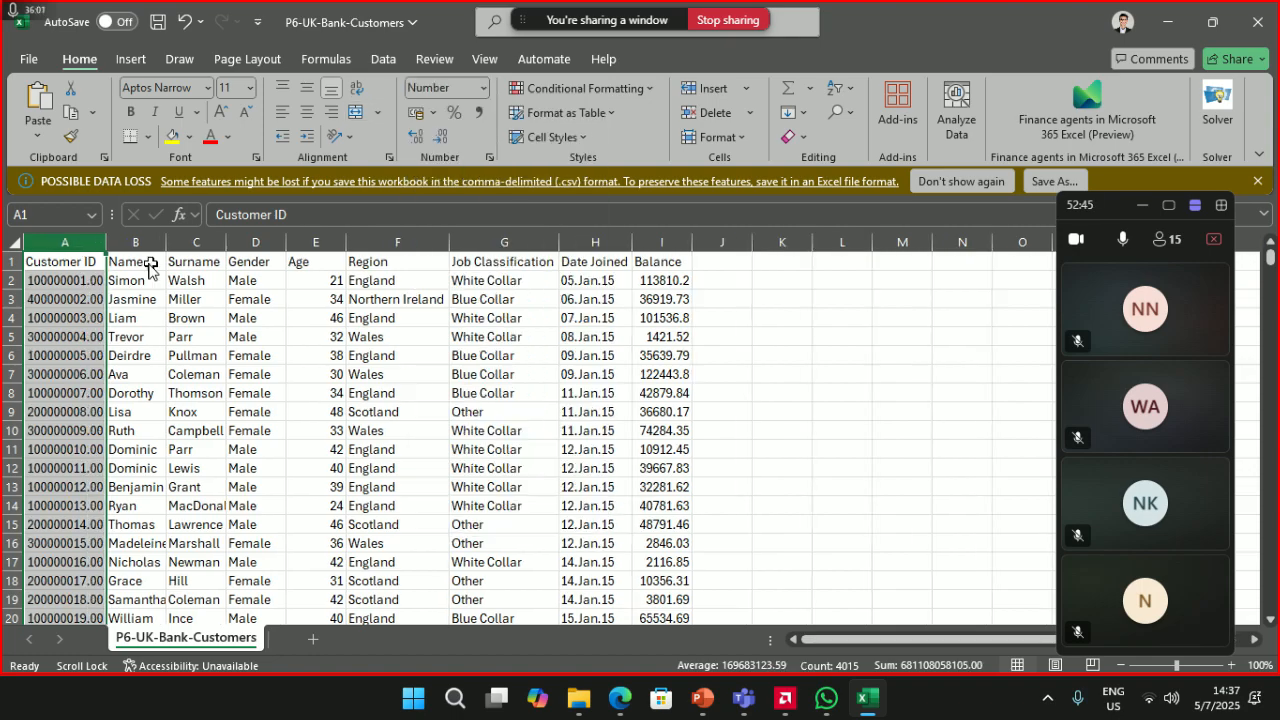
{"action": "left_click", "coordinate": [442, 140]}
{"action": "left_click", "coordinate": [442, 140]}
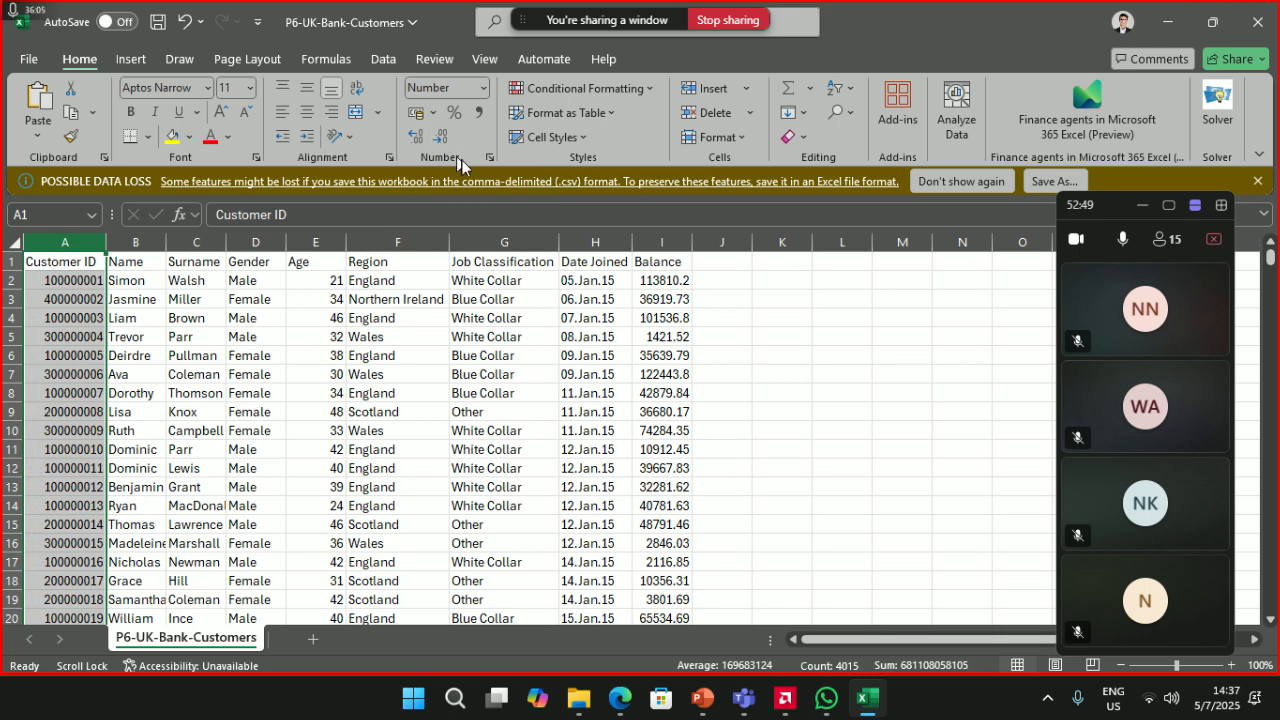
- Autofit the Balance column and format it as Number with two decimals instead of Currency
{"action": "left_click", "coordinate": [684, 242]}
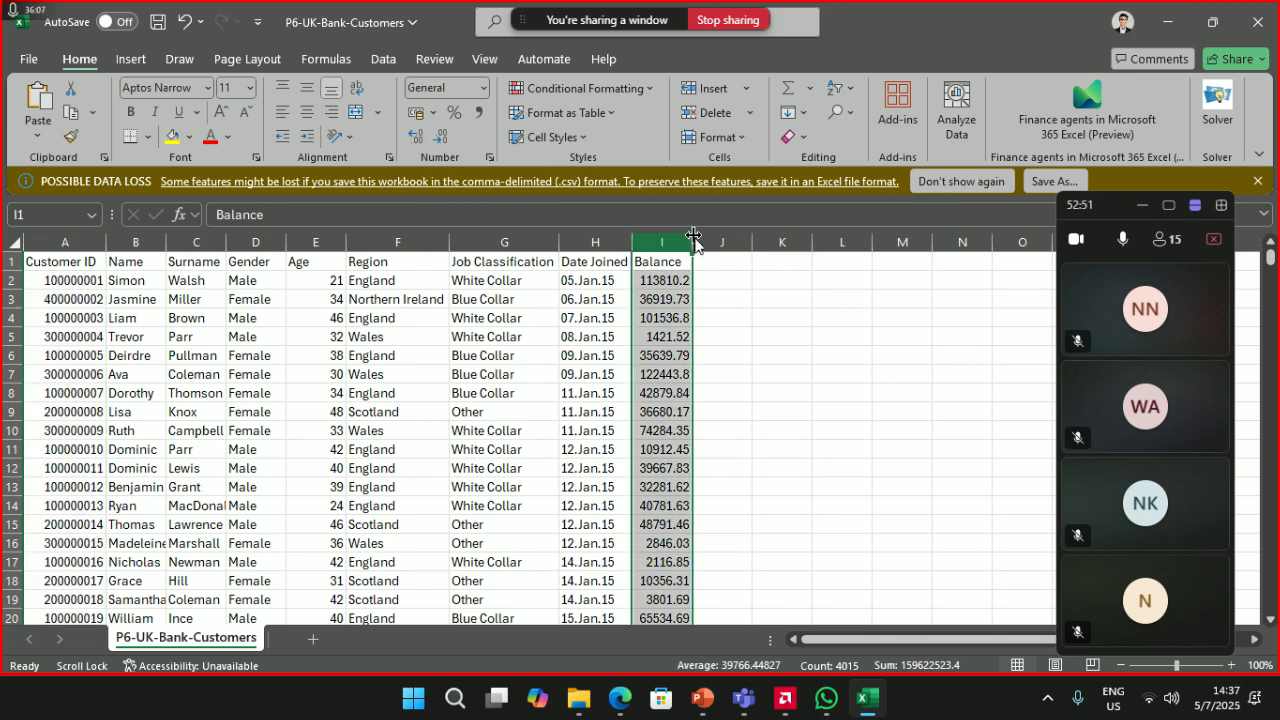
{"action": "double_click", "coordinate": [691, 238]}
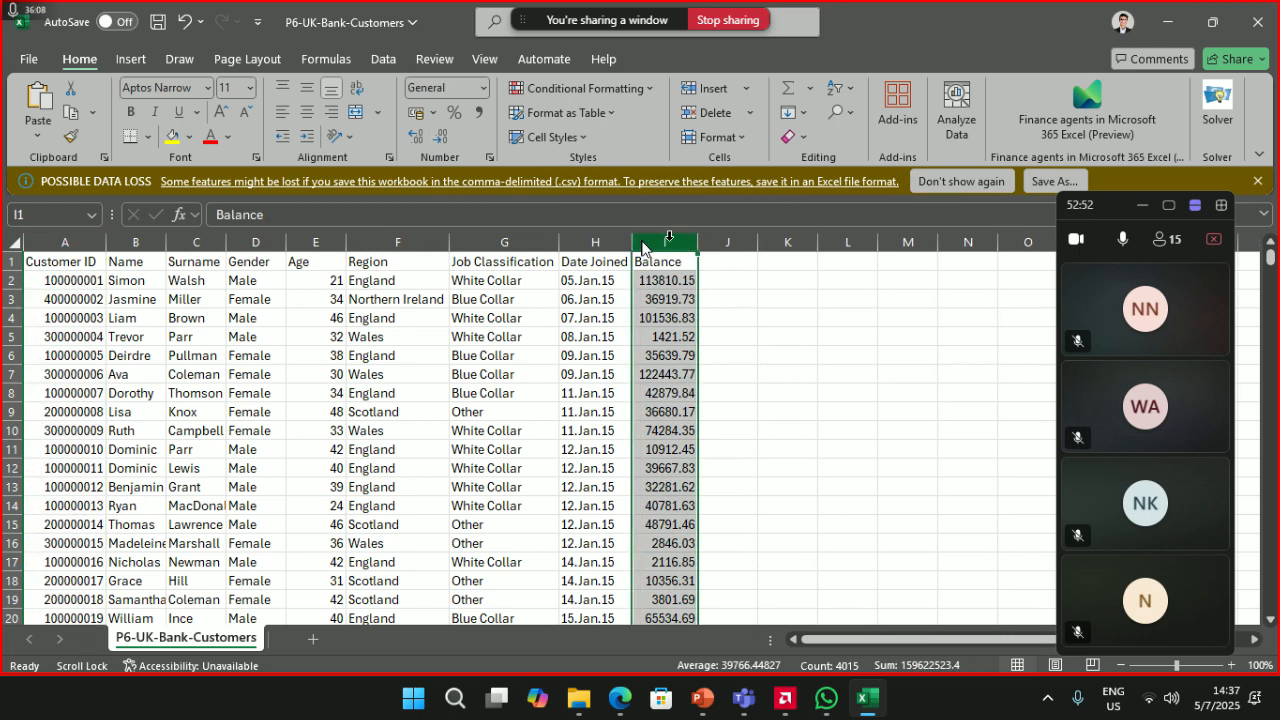
{"action": "left_click", "coordinate": [486, 88]}
{"action": "scroll", "coordinate": [477, 402], "scroll_direction": "down", "scroll_amount": 2}
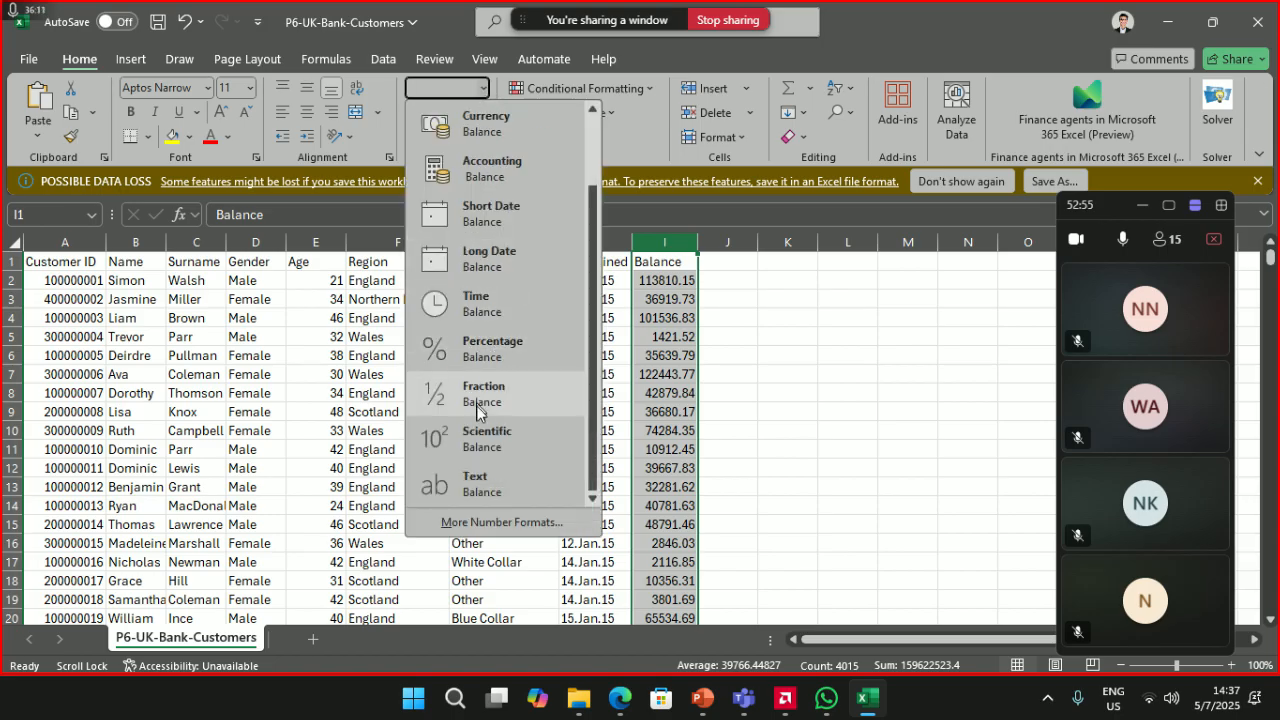
{"action": "scroll", "coordinate": [488, 470], "scroll_direction": "up", "scroll_amount": 2}
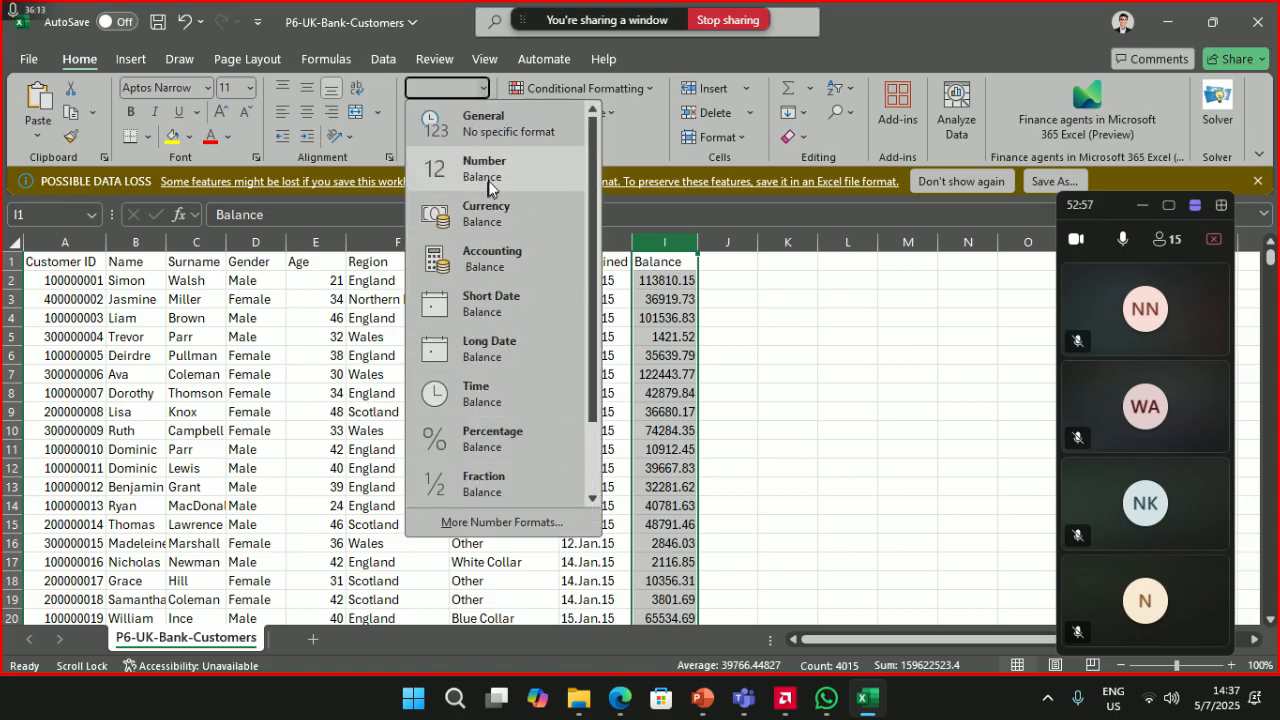
{"action": "left_click", "coordinate": [535, 212]}
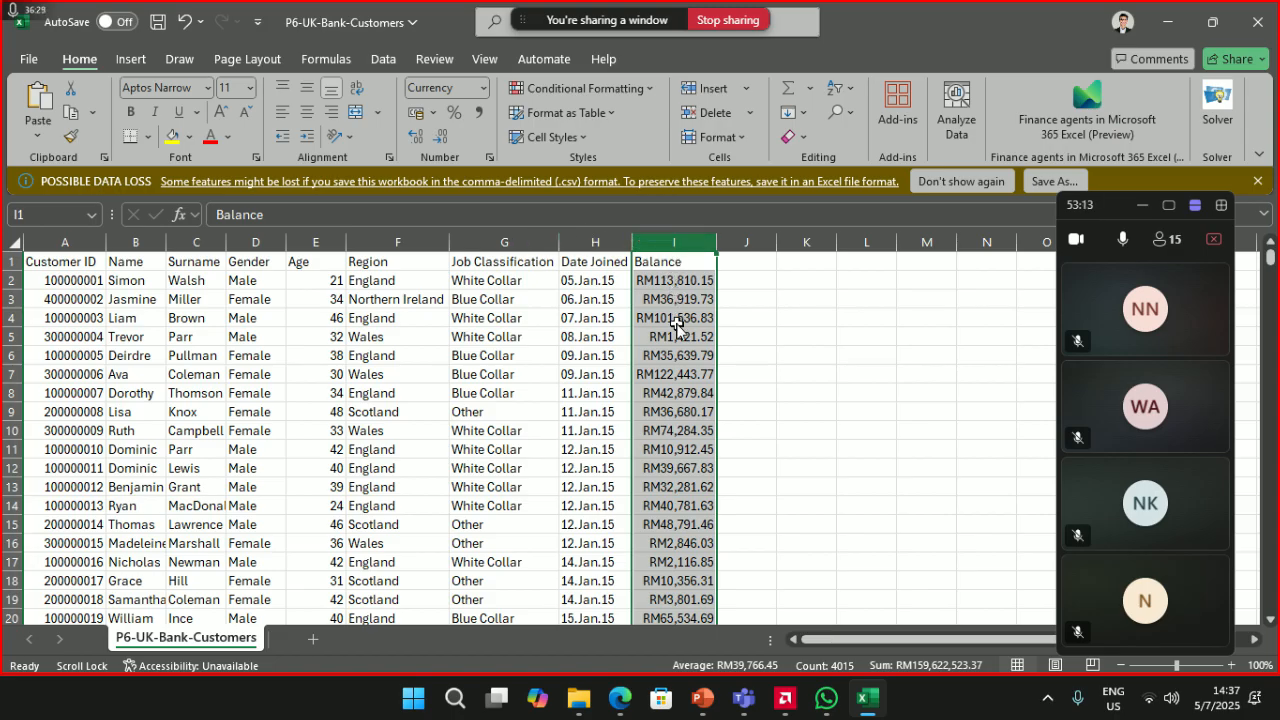
{"action": "key", "text": "ctrl+z"}
{"action": "left_click", "coordinate": [484, 88]}
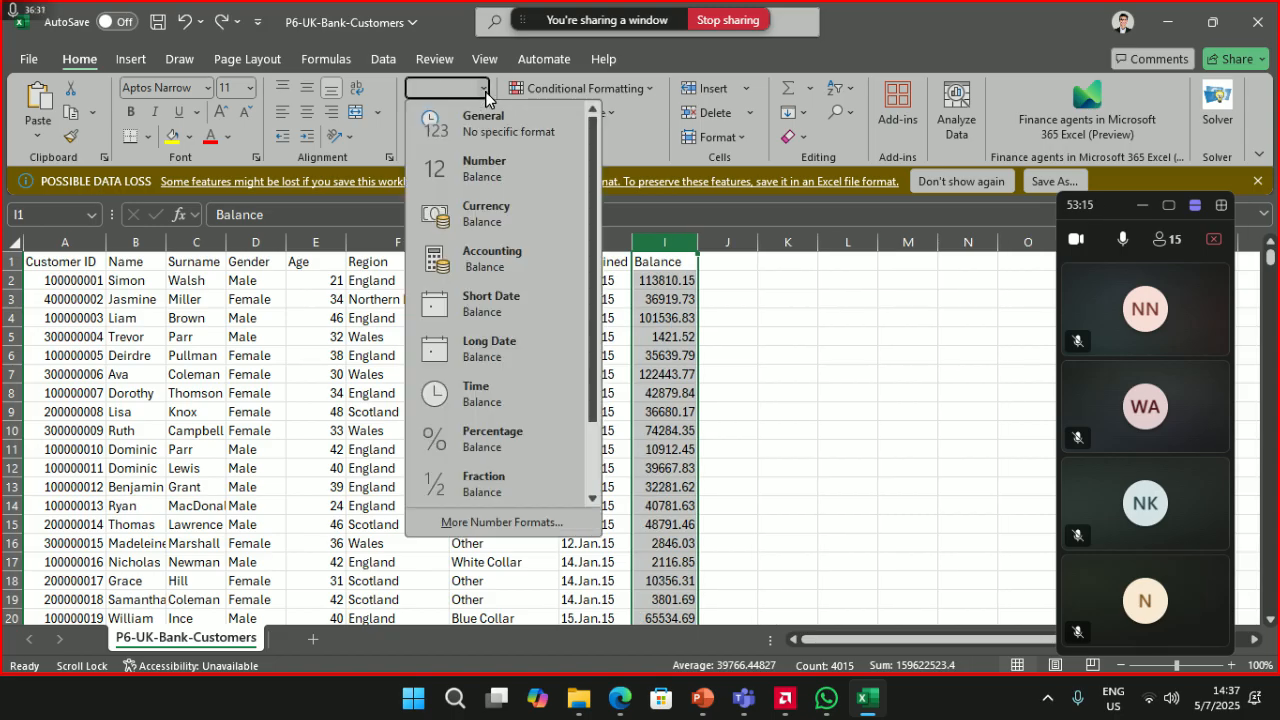
{"action": "left_click", "coordinate": [486, 168]}
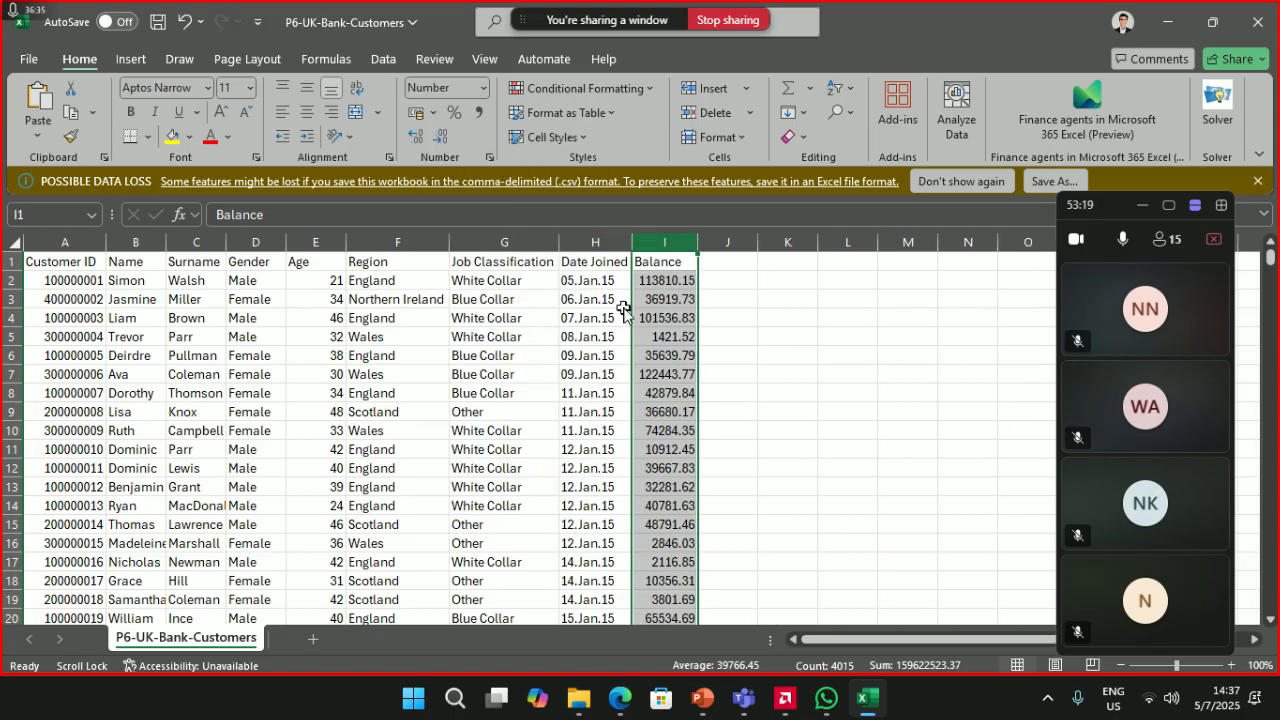
- Check the Balance header I1 and the value in cell I2
{"action": "left_click", "coordinate": [309, 342]}
{"action": "left_click", "coordinate": [336, 243]}
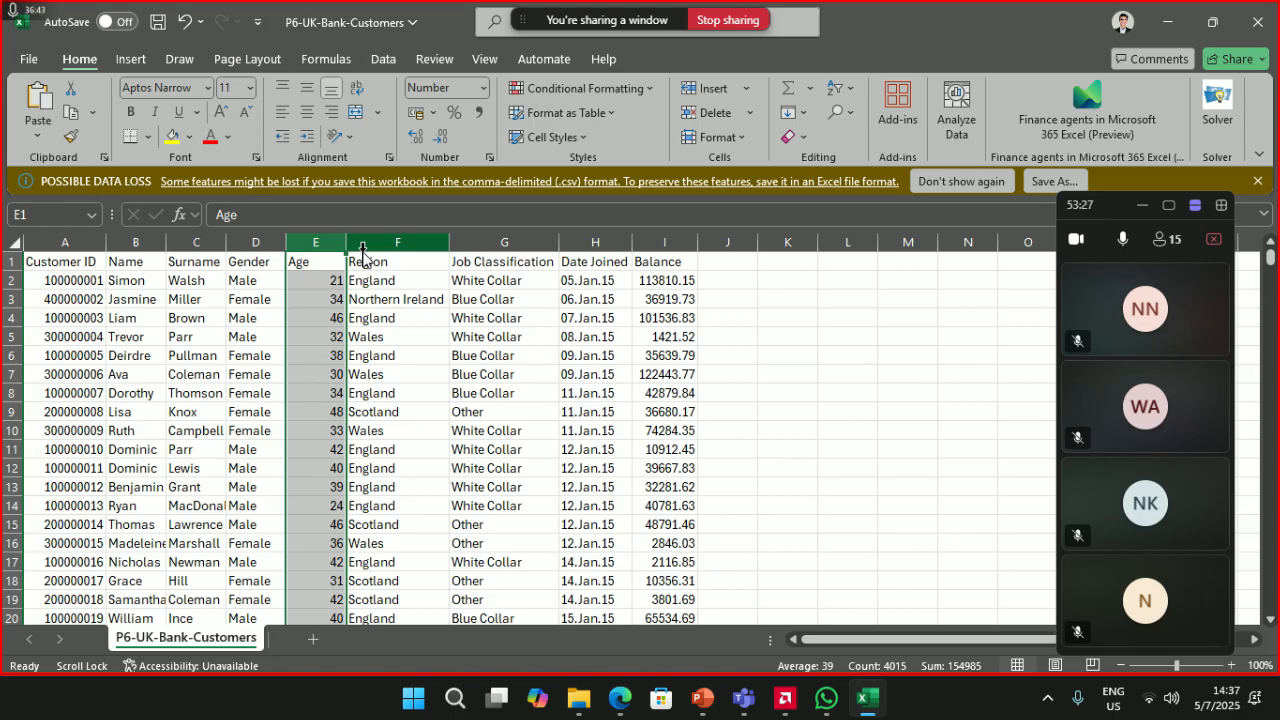
{"action": "left_click", "coordinate": [393, 341]}
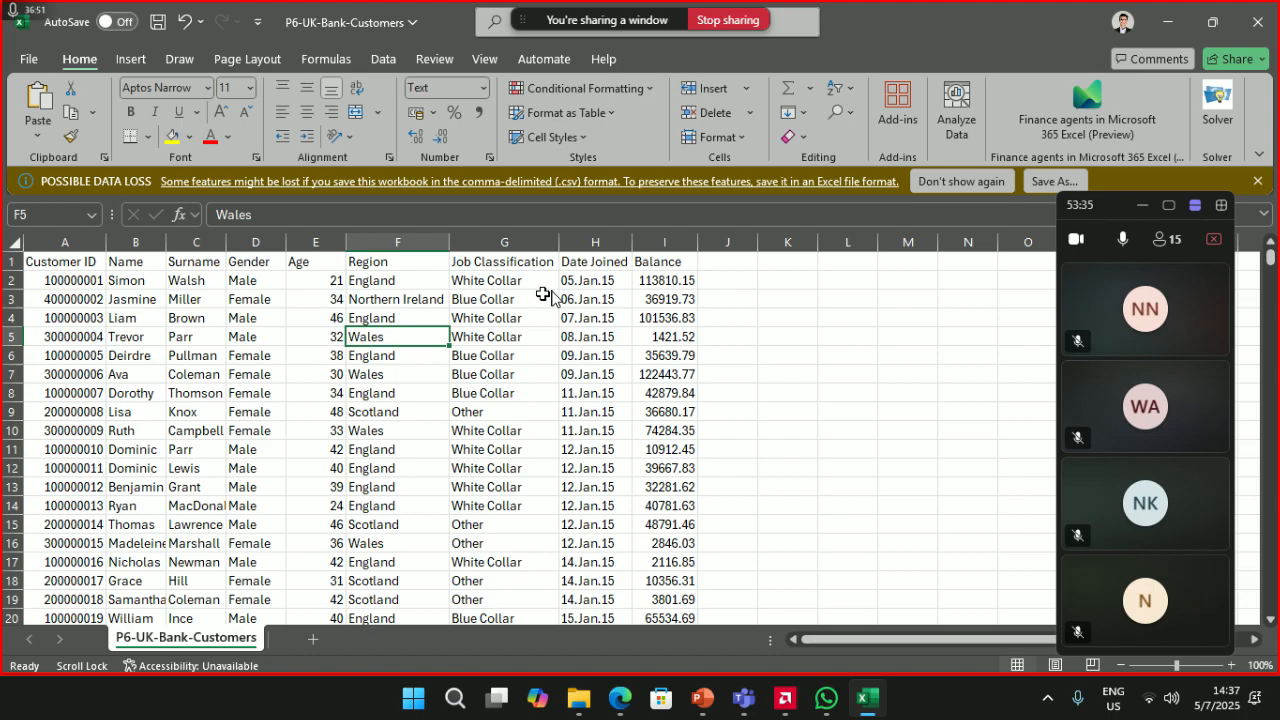
{"action": "left_click", "coordinate": [684, 263]}
{"action": "left_click", "coordinate": [745, 266]}
{"action": "left_click", "coordinate": [660, 266]}
{"action": "left_click", "coordinate": [766, 278]}
{"action": "left_click", "coordinate": [652, 278]}
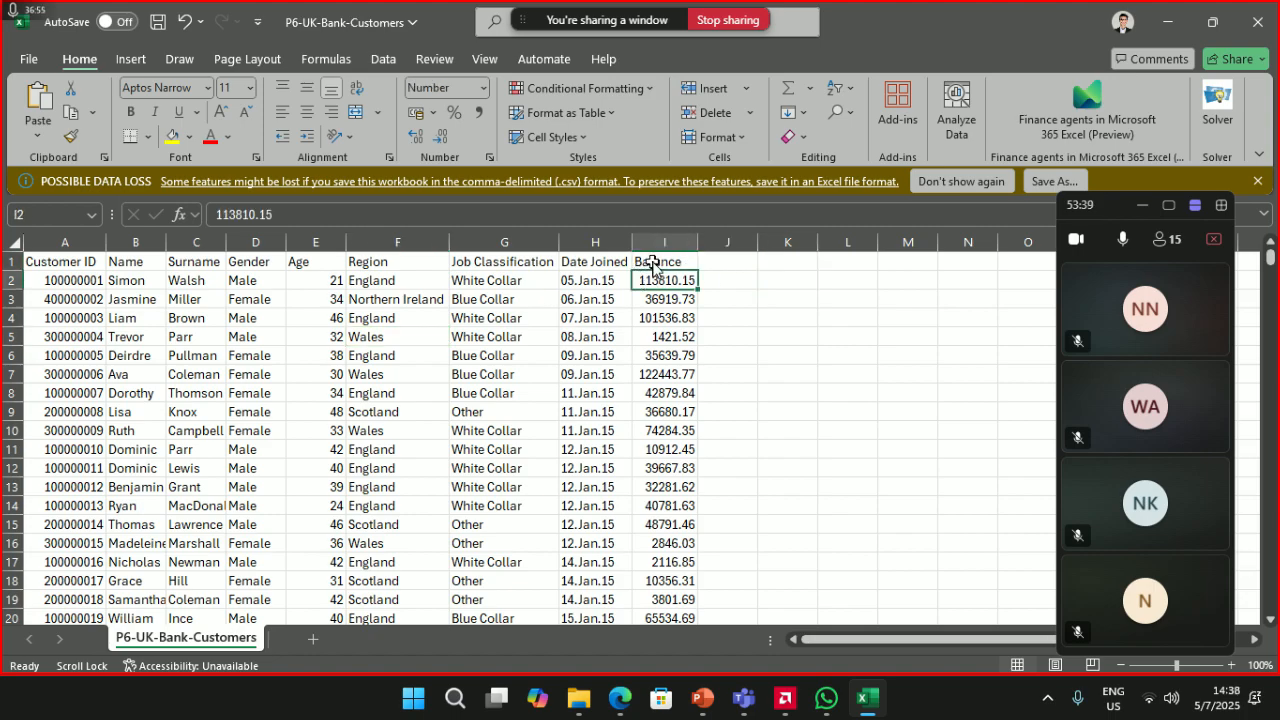
{"action": "left_click", "coordinate": [775, 262]}
{"action": "left_click", "coordinate": [644, 266]}
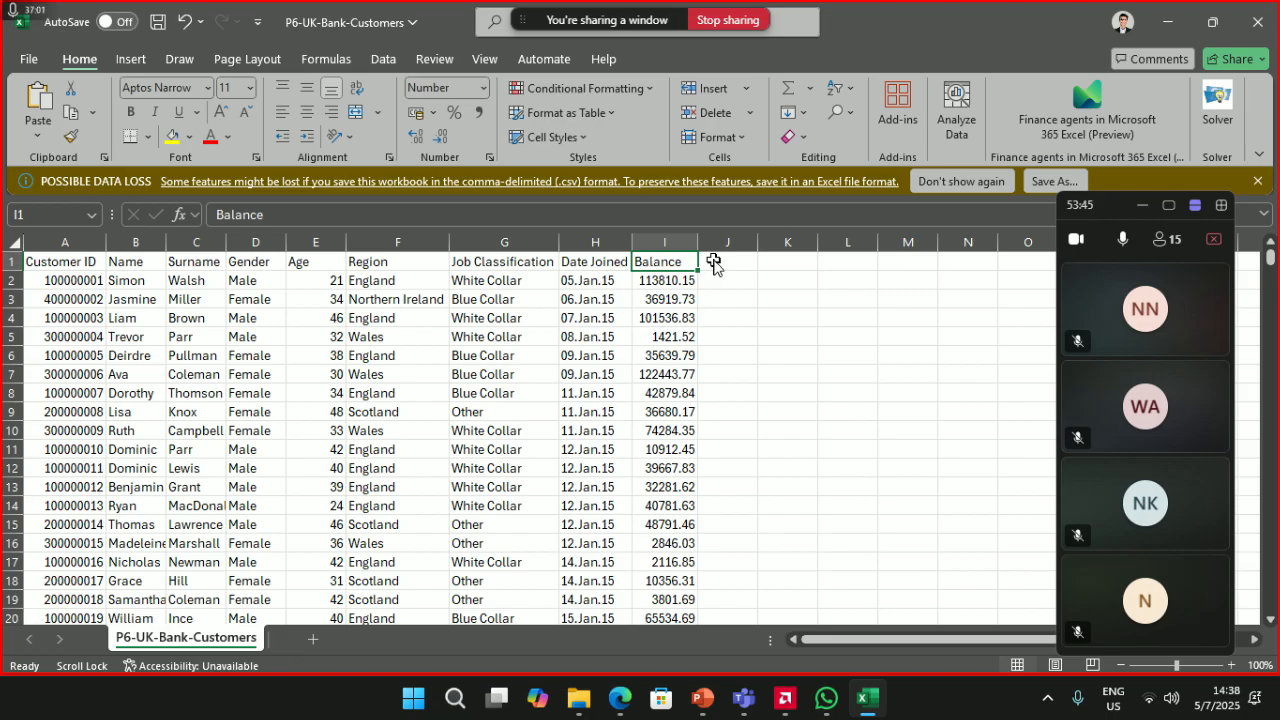
- Select the entire customer data range starting from cell A1
{"action": "left_click", "coordinate": [716, 262]}
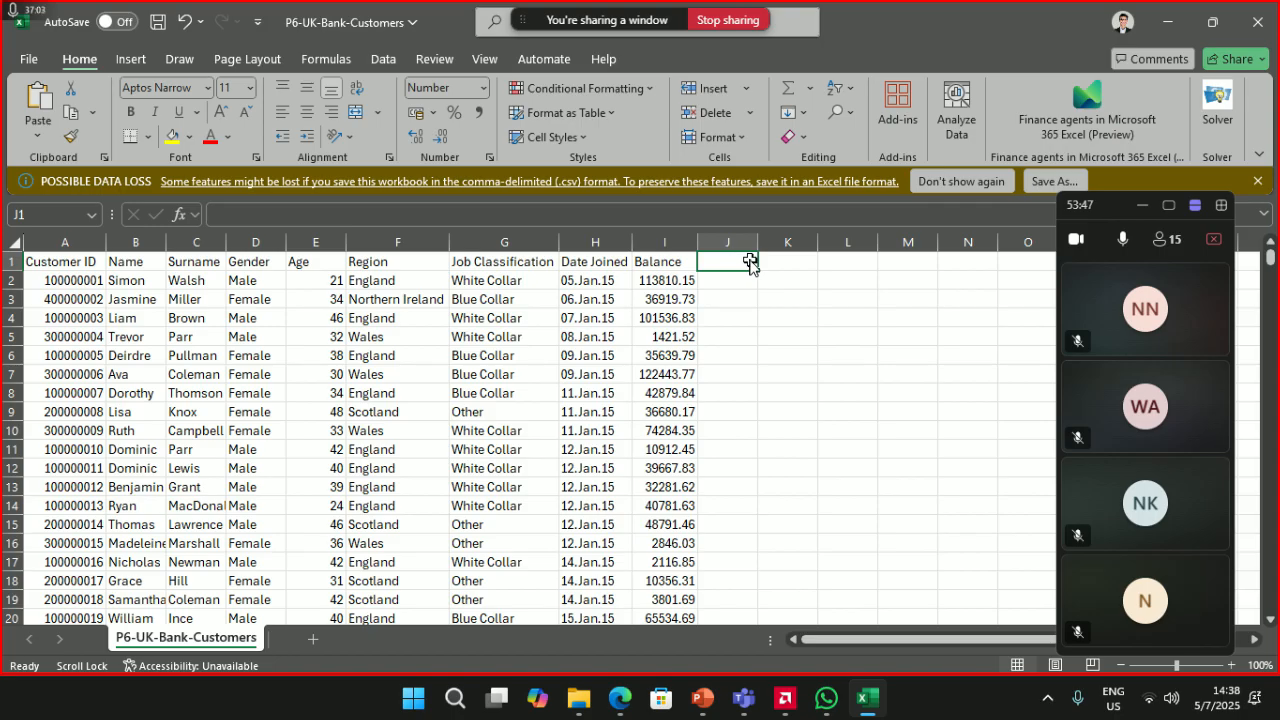
{"action": "left_click_drag", "start_coordinate": [752, 259], "coordinate": [971, 374]}
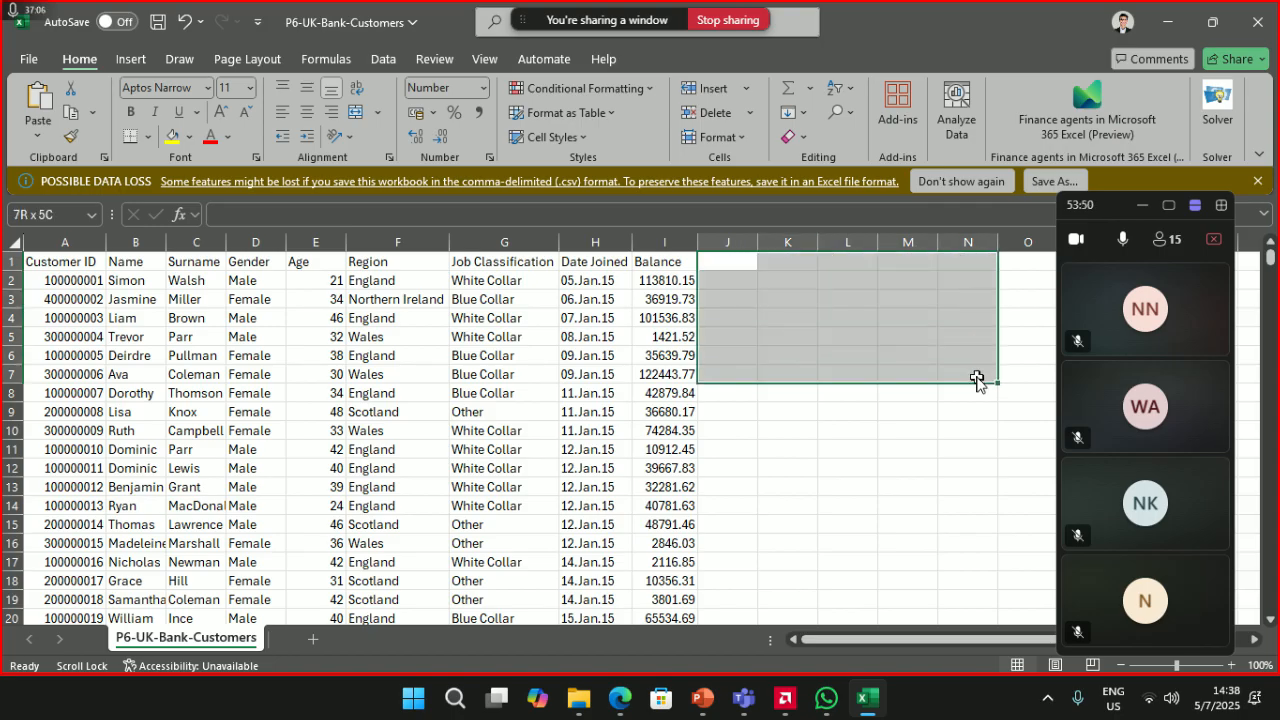
{"action": "left_click", "coordinate": [67, 262]}
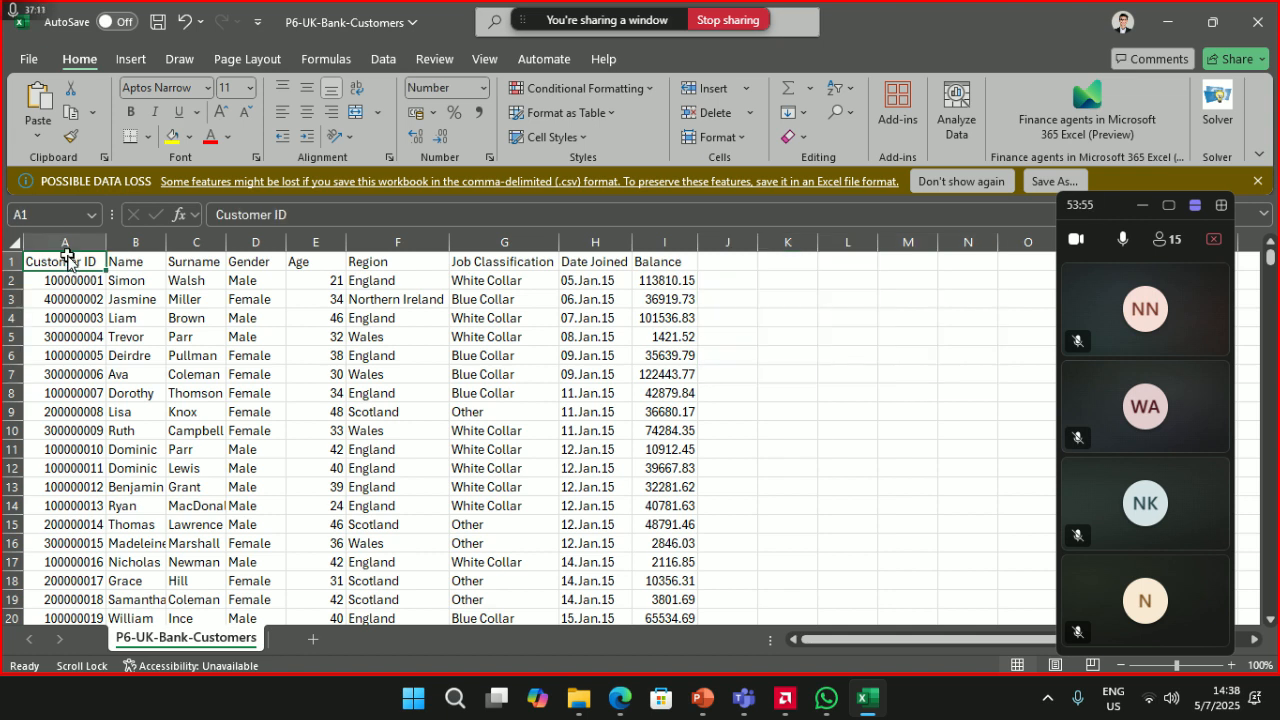
{"action": "key", "text": "ctrl+shift+End"}
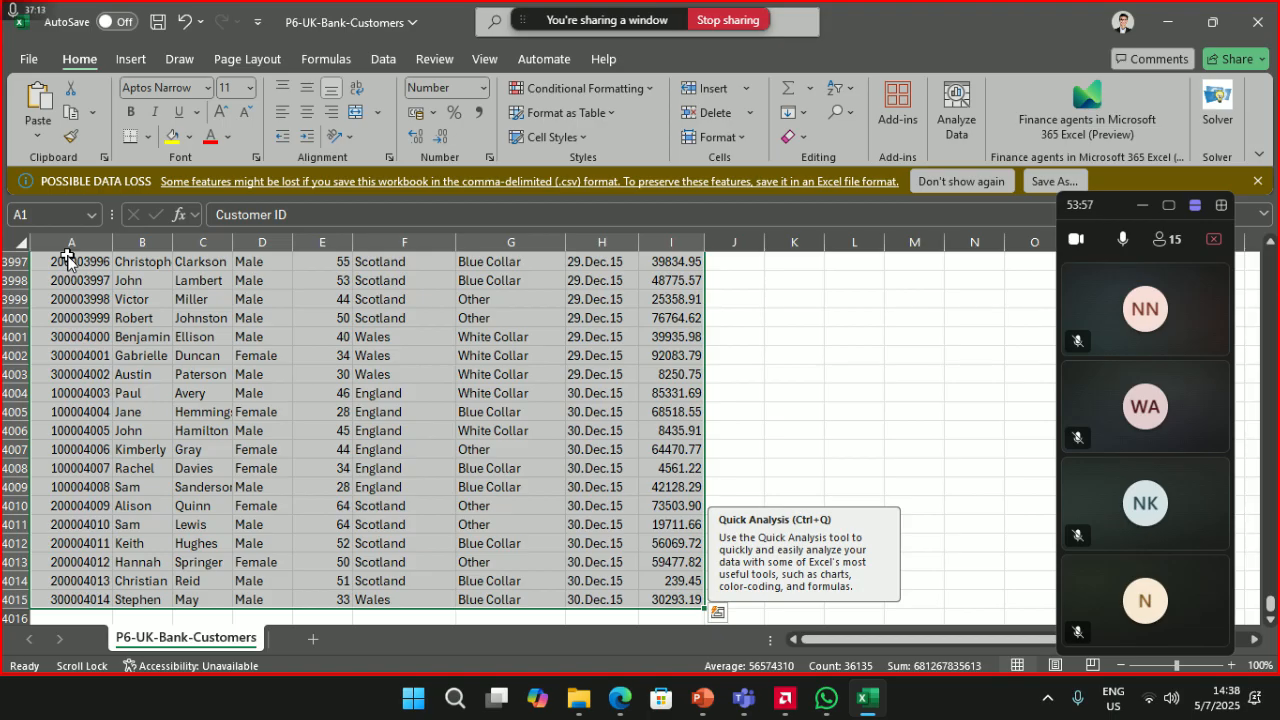
- Convert the range $A$1:$I$4015 into a table with headers using Ctrl+T
{"action": "key", "text": "ctrl+t"}
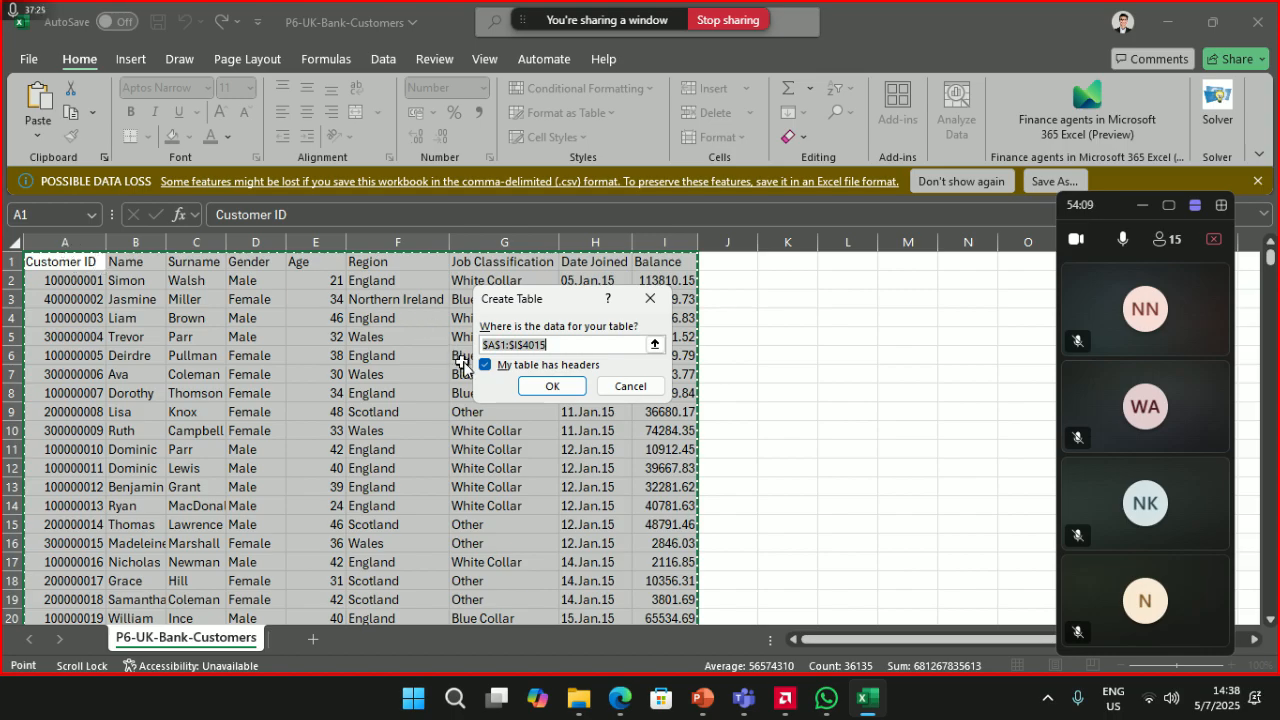
{"action": "left_click", "coordinate": [555, 390]}
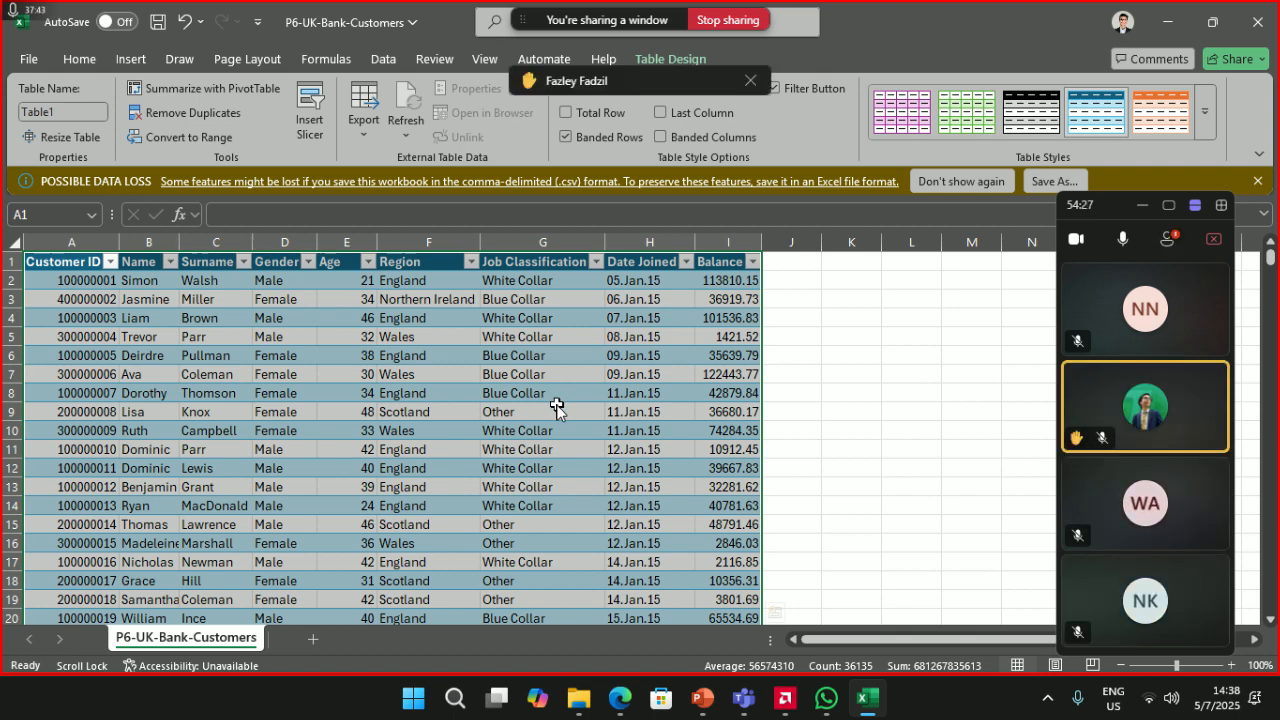
- Switch between Excel and the floating Teams window, then expand it to the full meeting view
{"action": "left_click", "coordinate": [1170, 245]}
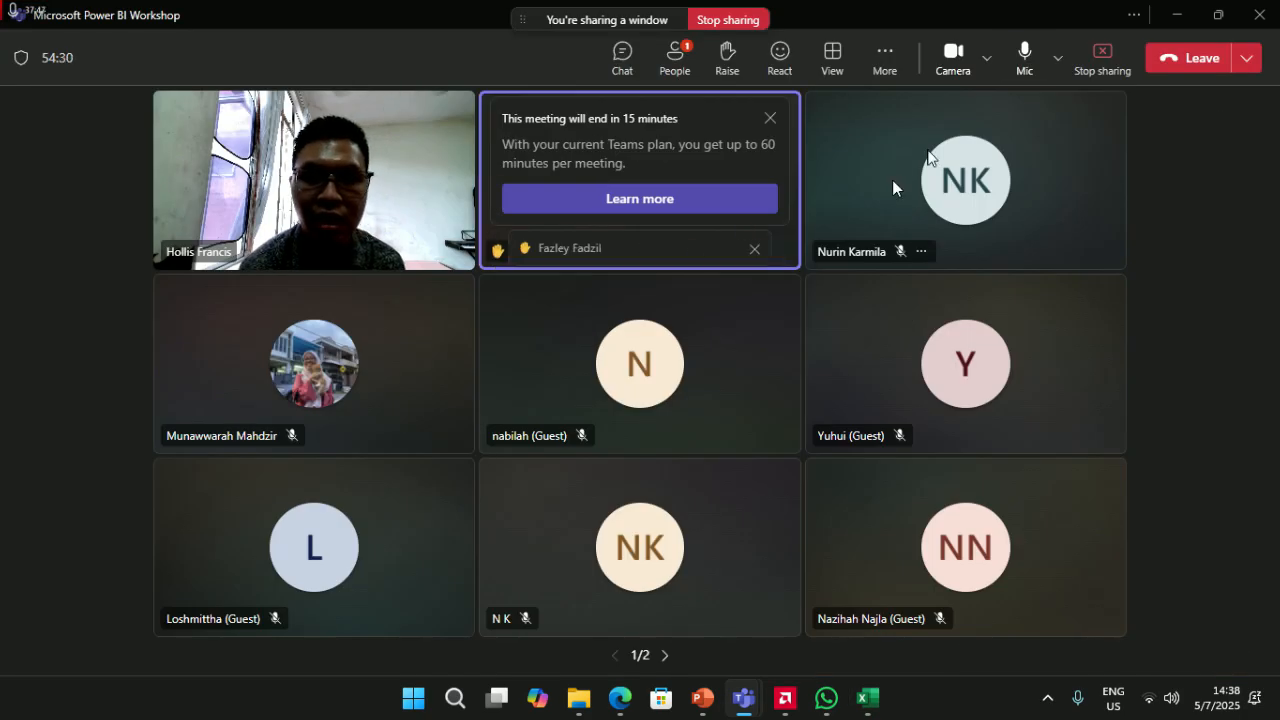
{"action": "left_click", "coordinate": [1174, 16]}
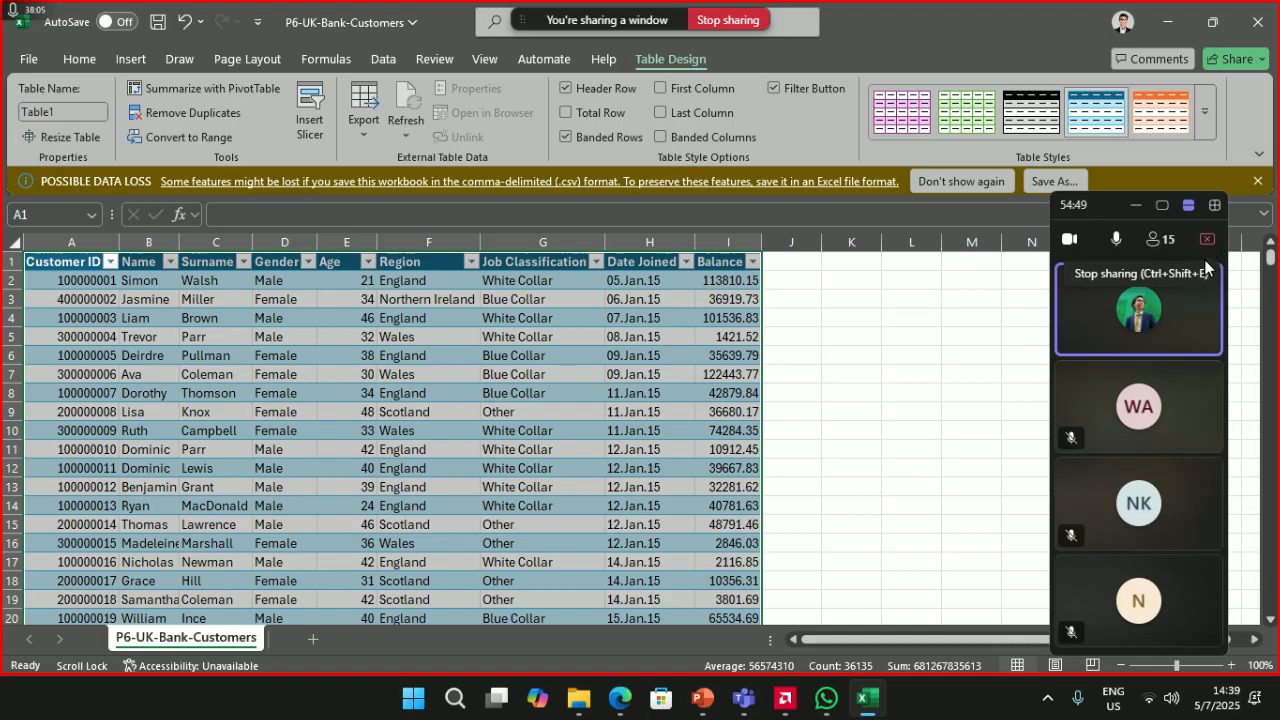
{"action": "left_click", "coordinate": [1166, 304]}
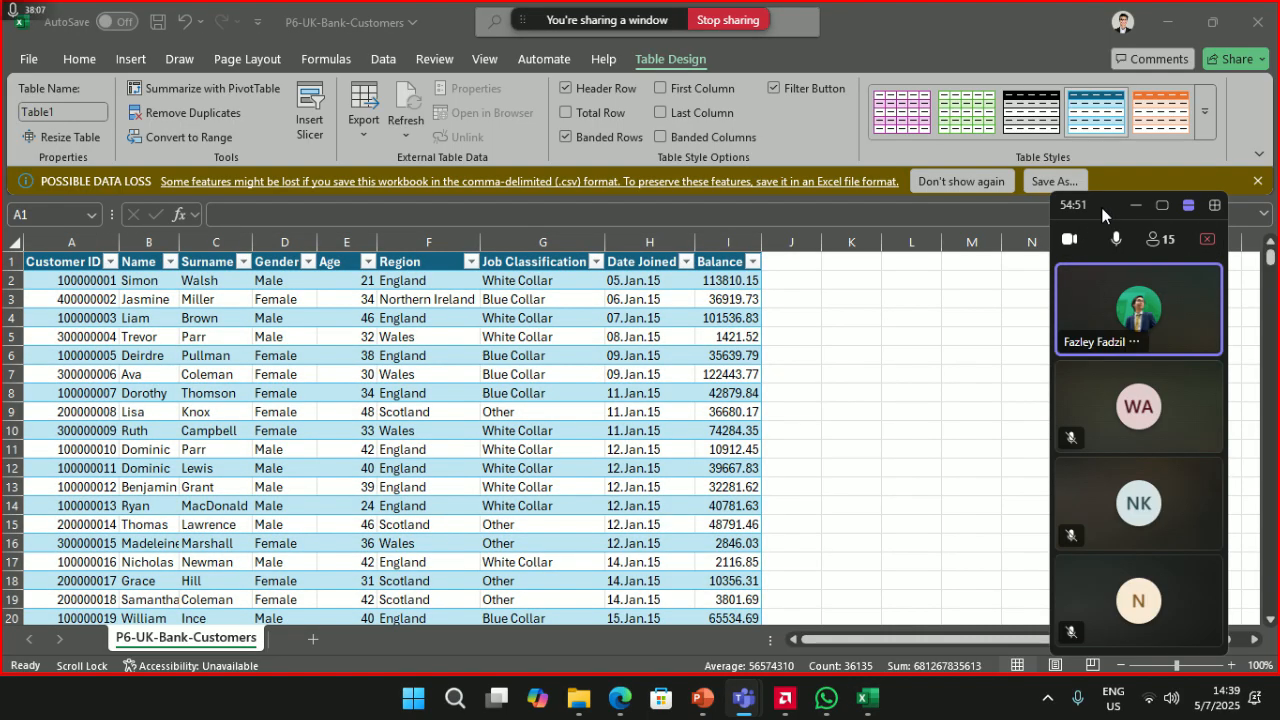
{"action": "left_click", "coordinate": [450, 318]}
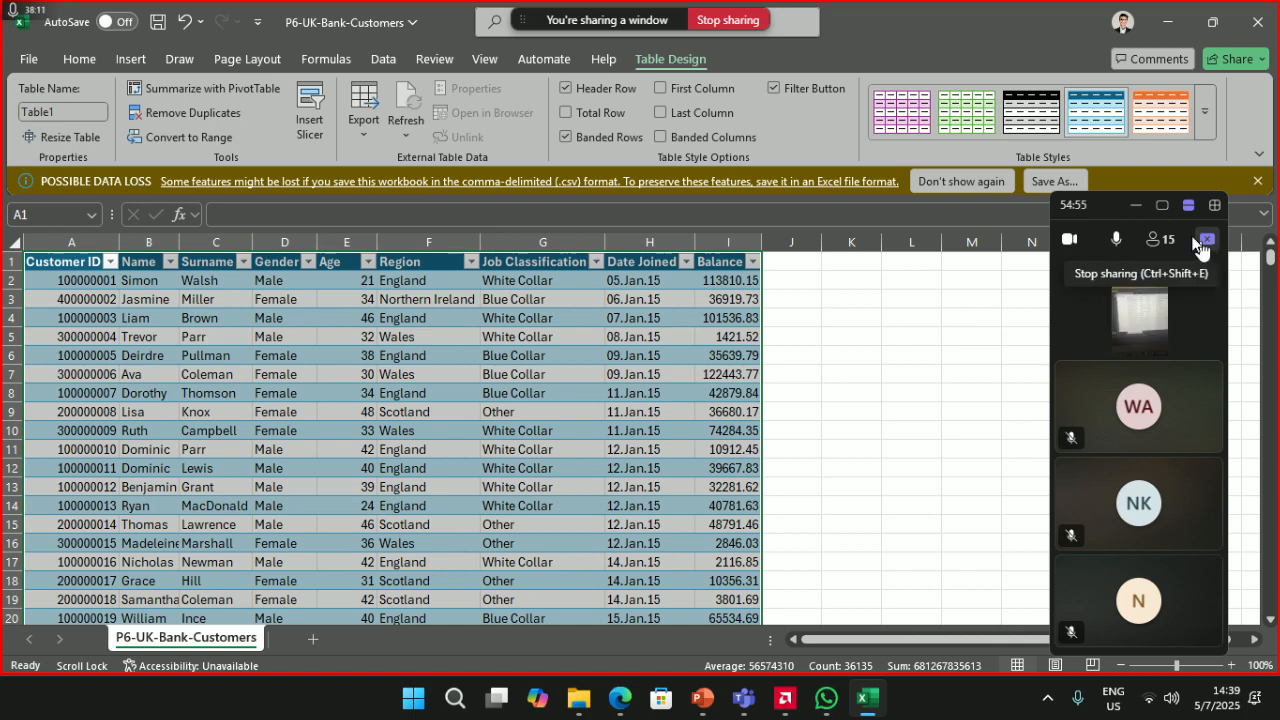
{"action": "left_click", "coordinate": [1147, 329]}
{"action": "left_click", "coordinate": [1146, 326]}
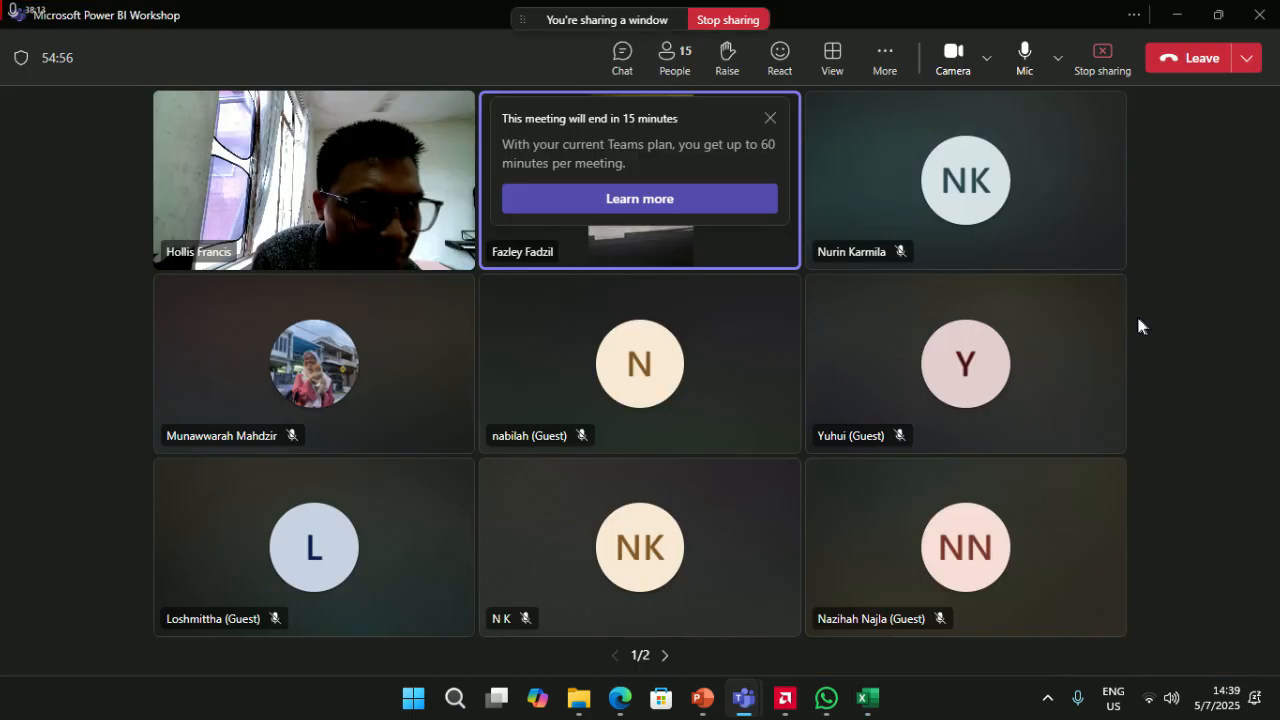
- Stop sharing Excel and spotlight a participant's video for everyone
{"action": "left_click", "coordinate": [1103, 55]}
{"action": "left_click", "coordinate": [769, 118]}
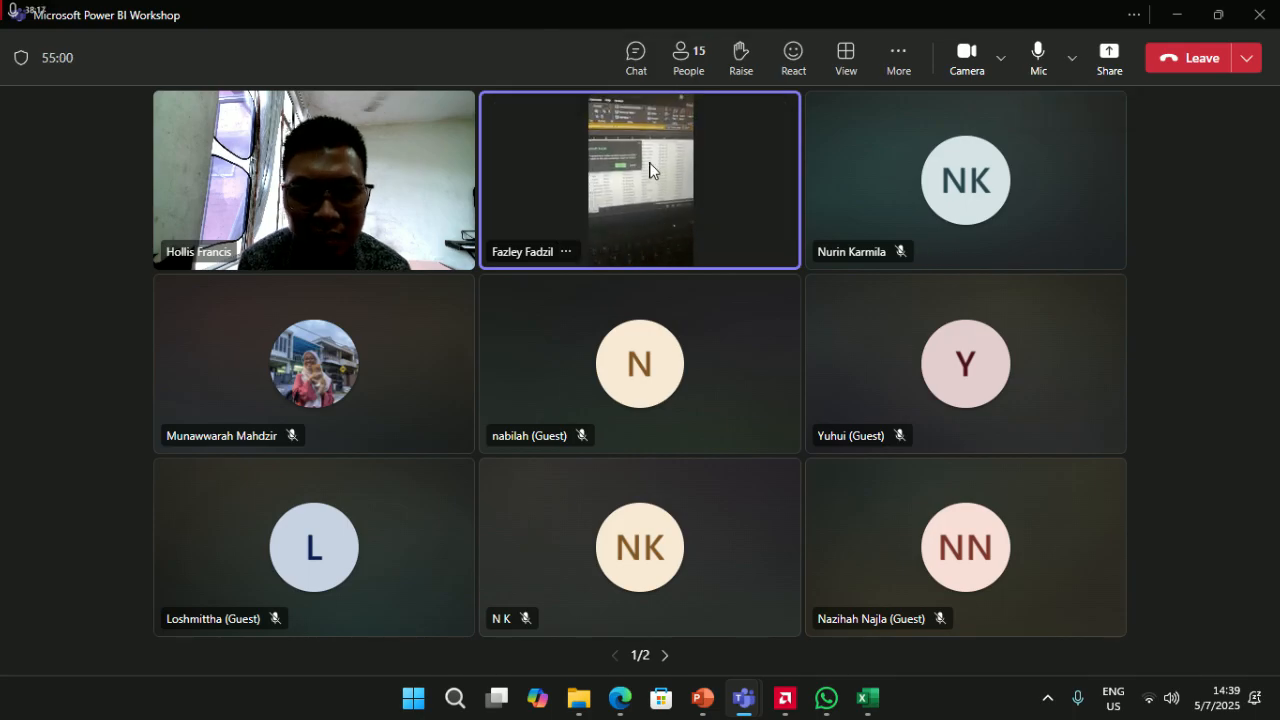
{"action": "right_click", "coordinate": [626, 190]}
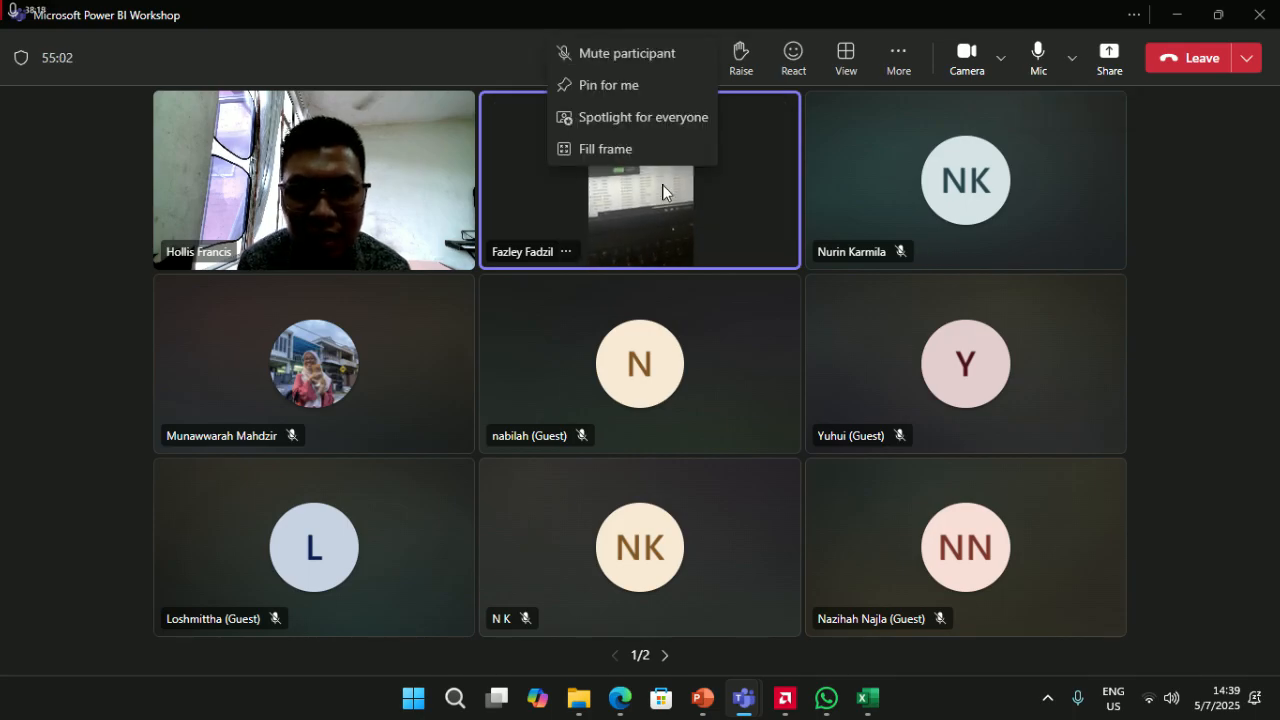
{"action": "left_click", "coordinate": [656, 200]}
{"action": "right_click", "coordinate": [646, 186]}
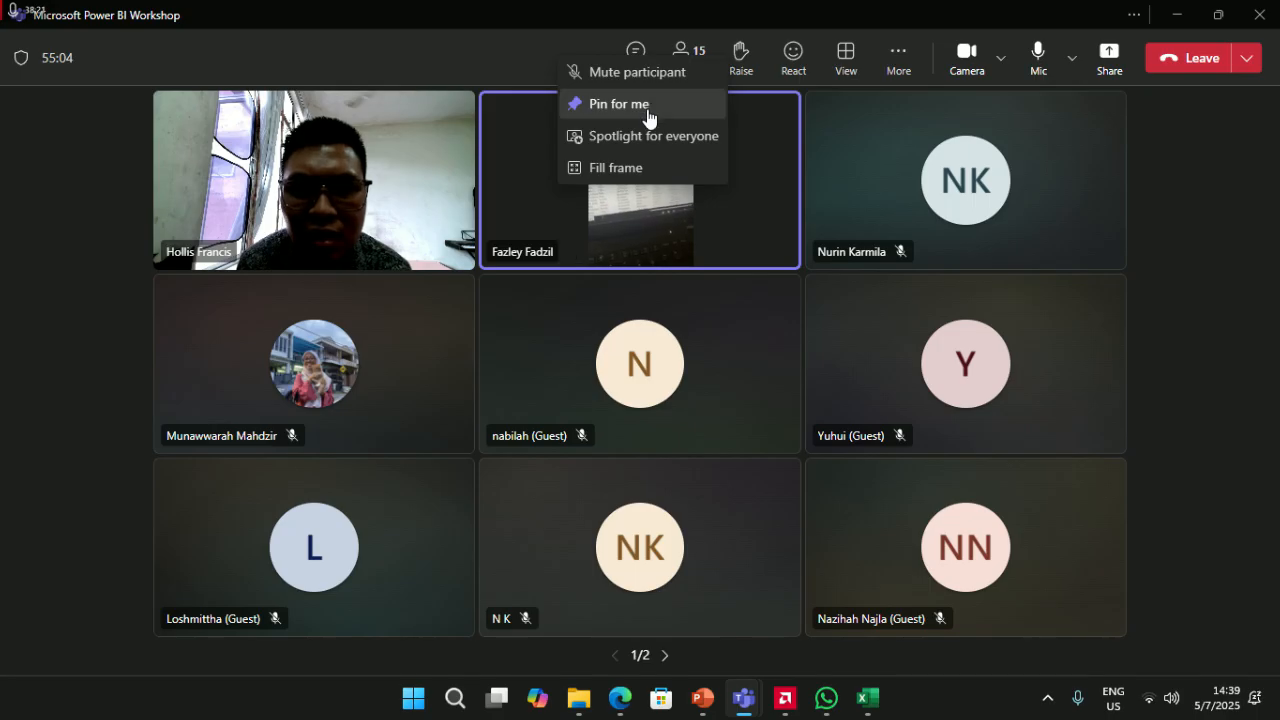
{"action": "left_click", "coordinate": [662, 136]}
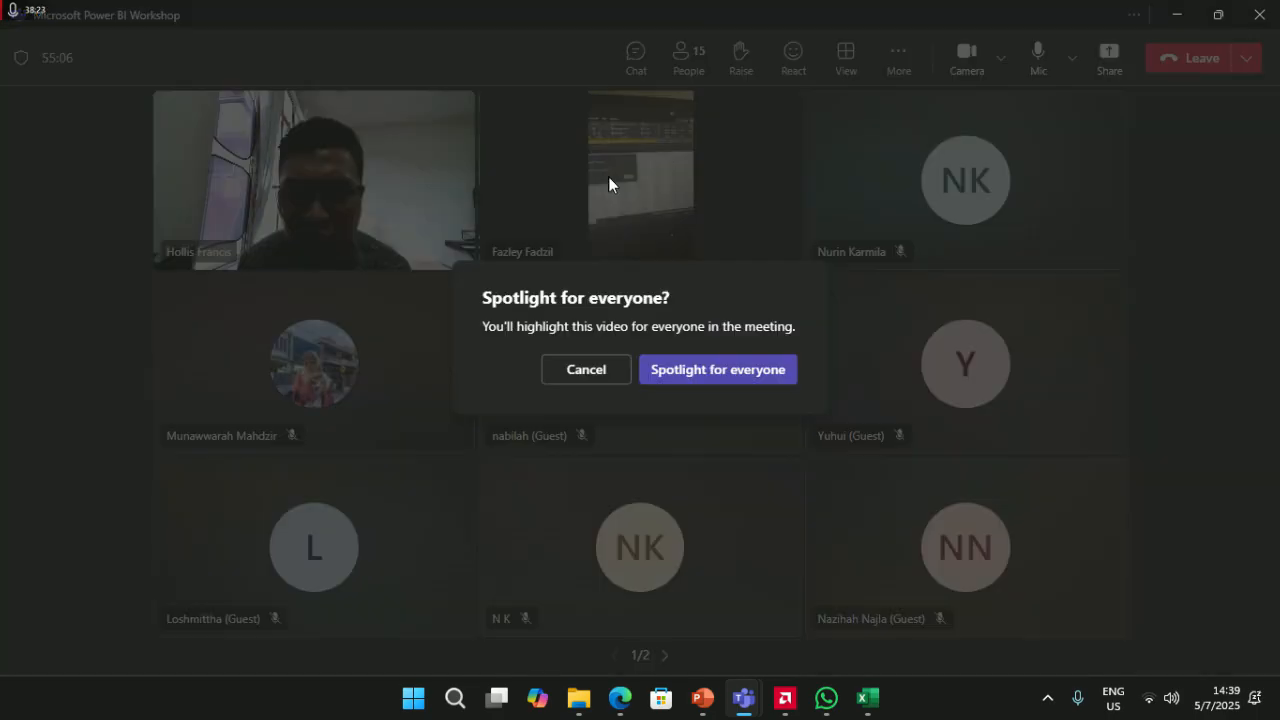
{"action": "left_click", "coordinate": [684, 368]}
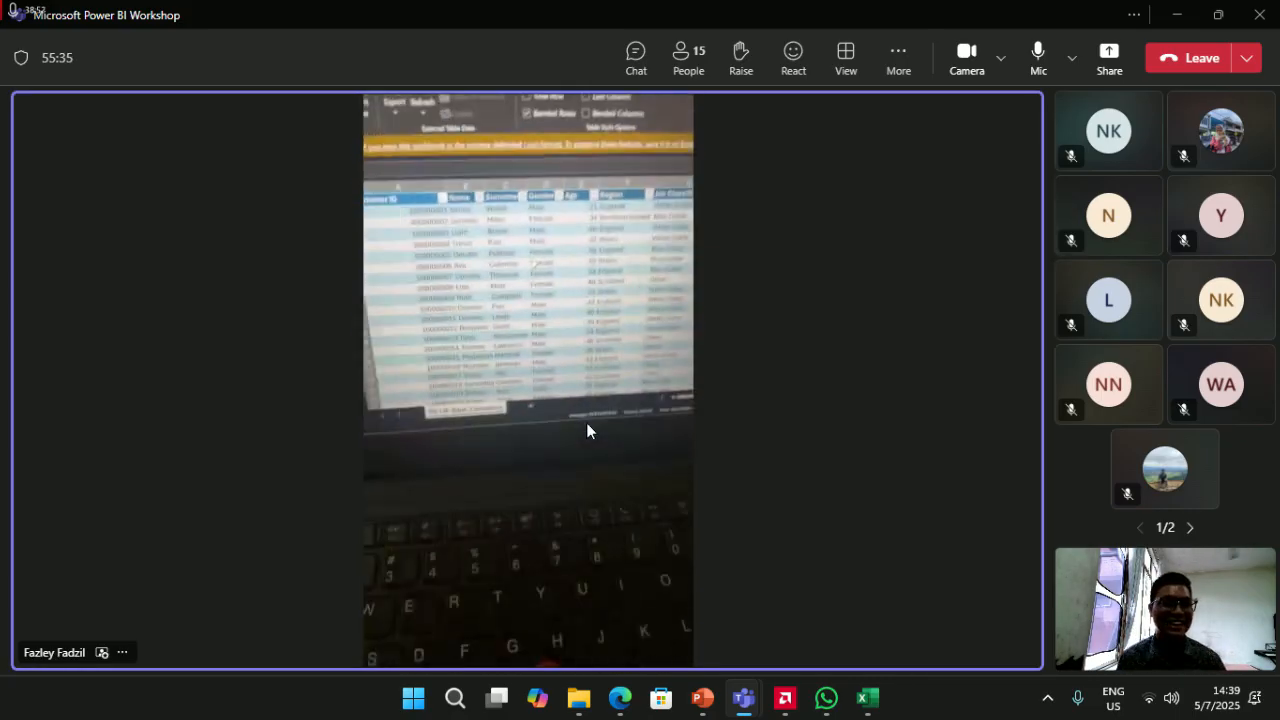
- Remove the spotlight from the participant's video and list the windows available to share
{"action": "right_click", "coordinate": [471, 264]}
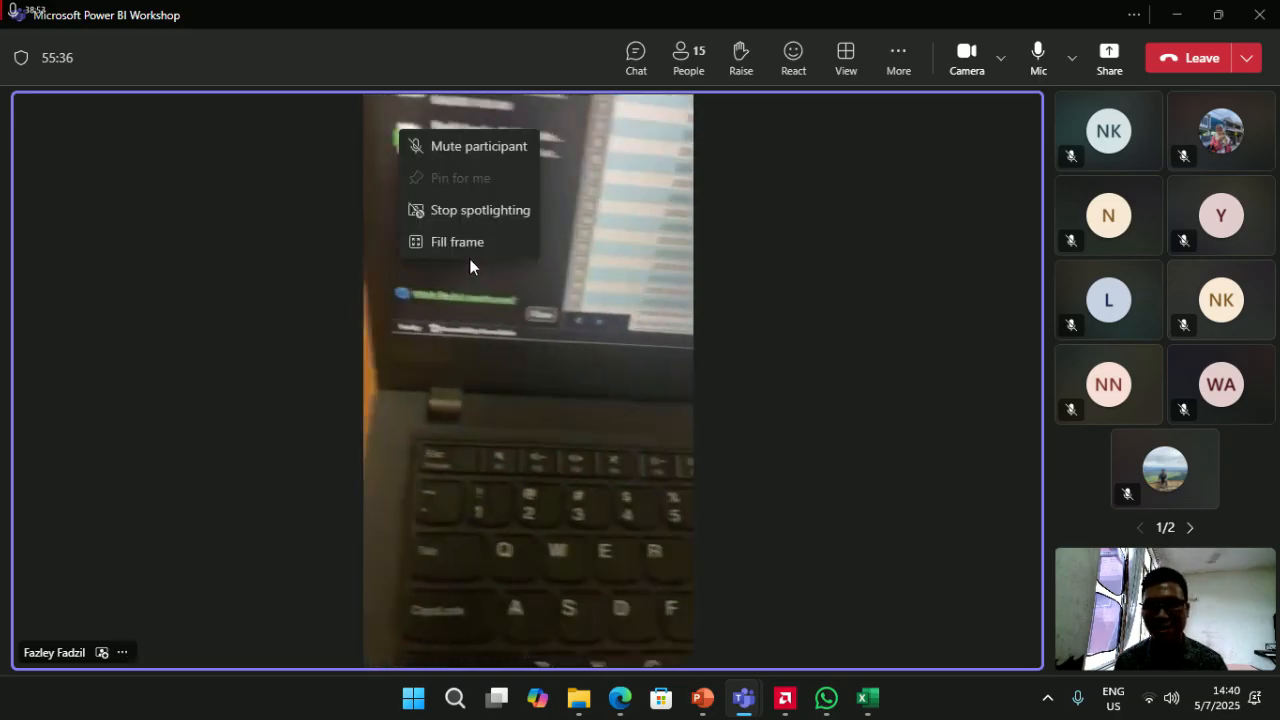
{"action": "left_click", "coordinate": [529, 243]}
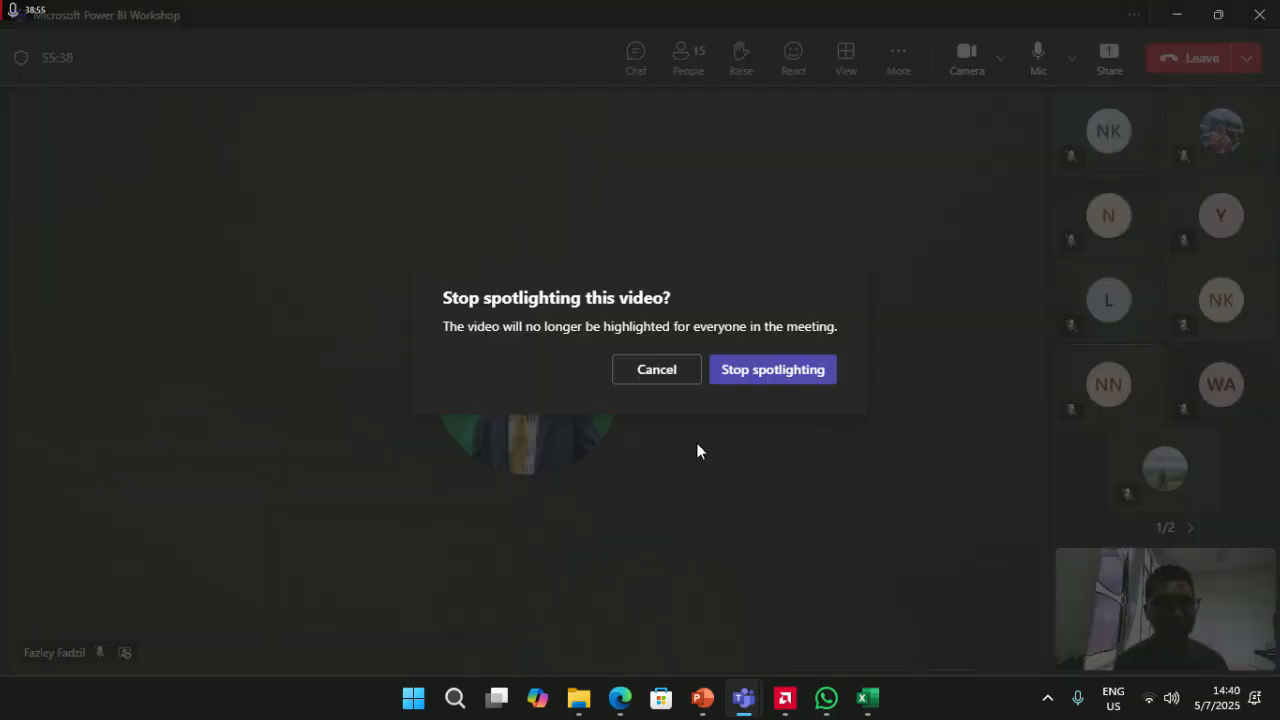
{"action": "left_click", "coordinate": [806, 385]}
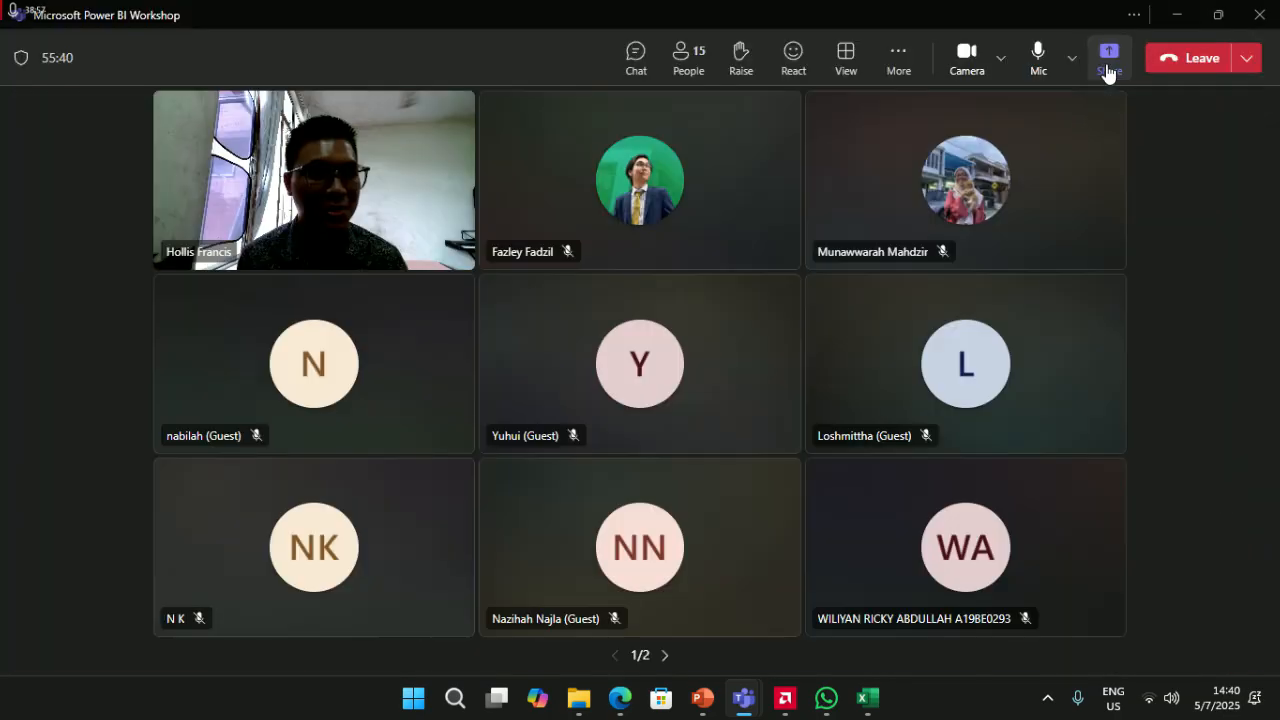
{"action": "left_click", "coordinate": [1109, 58]}
{"action": "left_click", "coordinate": [980, 305]}
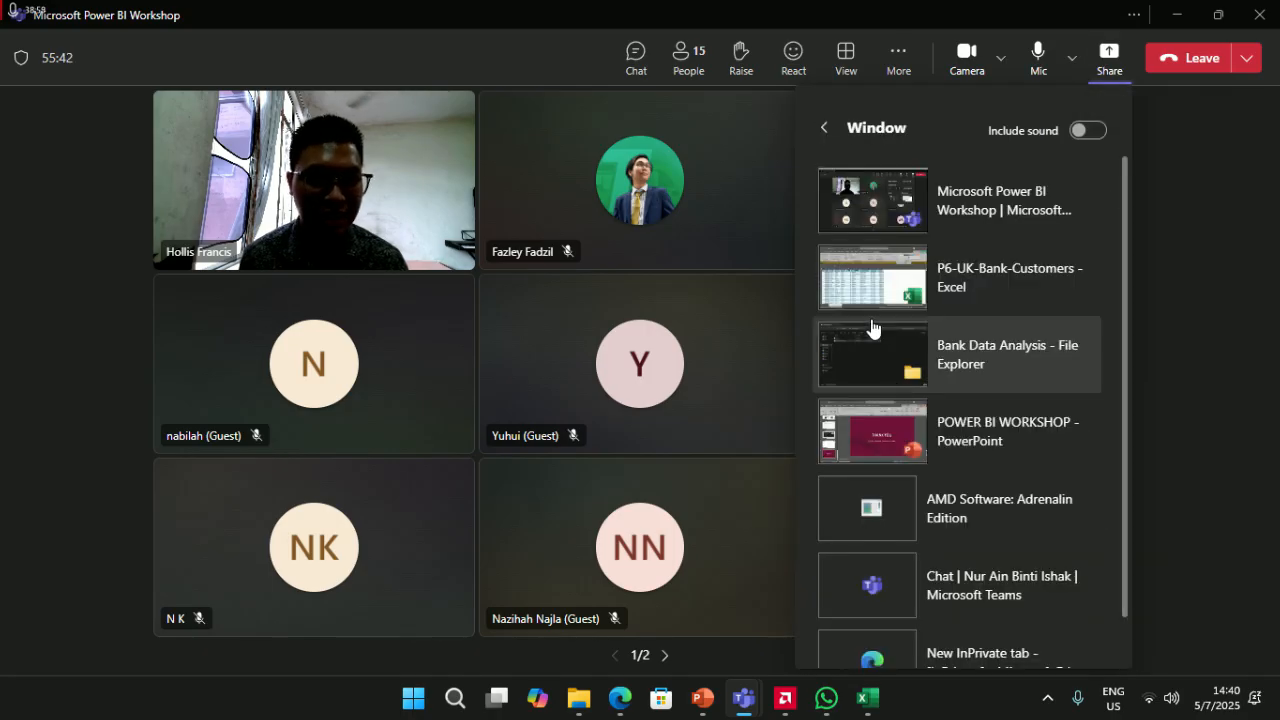
- Share the P6-UK-Bank-Customers - Excel window to the meeting
{"action": "left_click", "coordinate": [874, 323]}
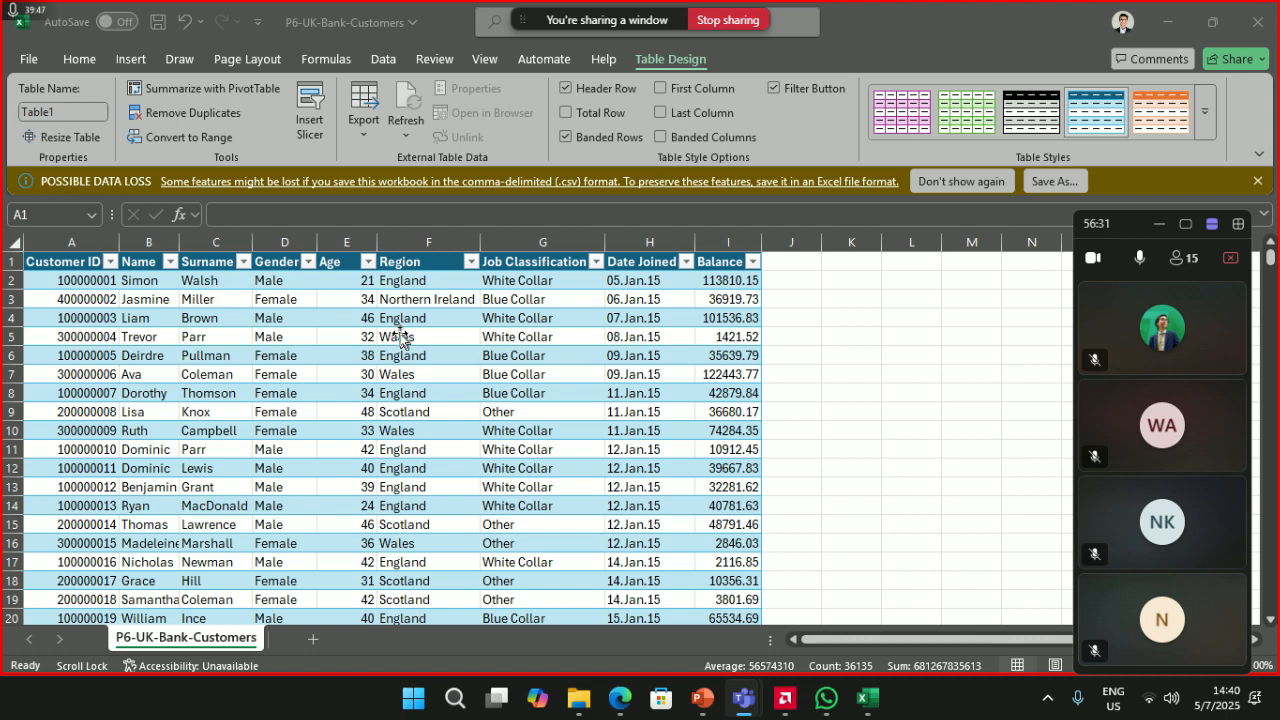
- Clear the partial entry in J1, save the workbook with Ctrl+S, and stop sharing
{"action": "double_click", "coordinate": [802, 264]}
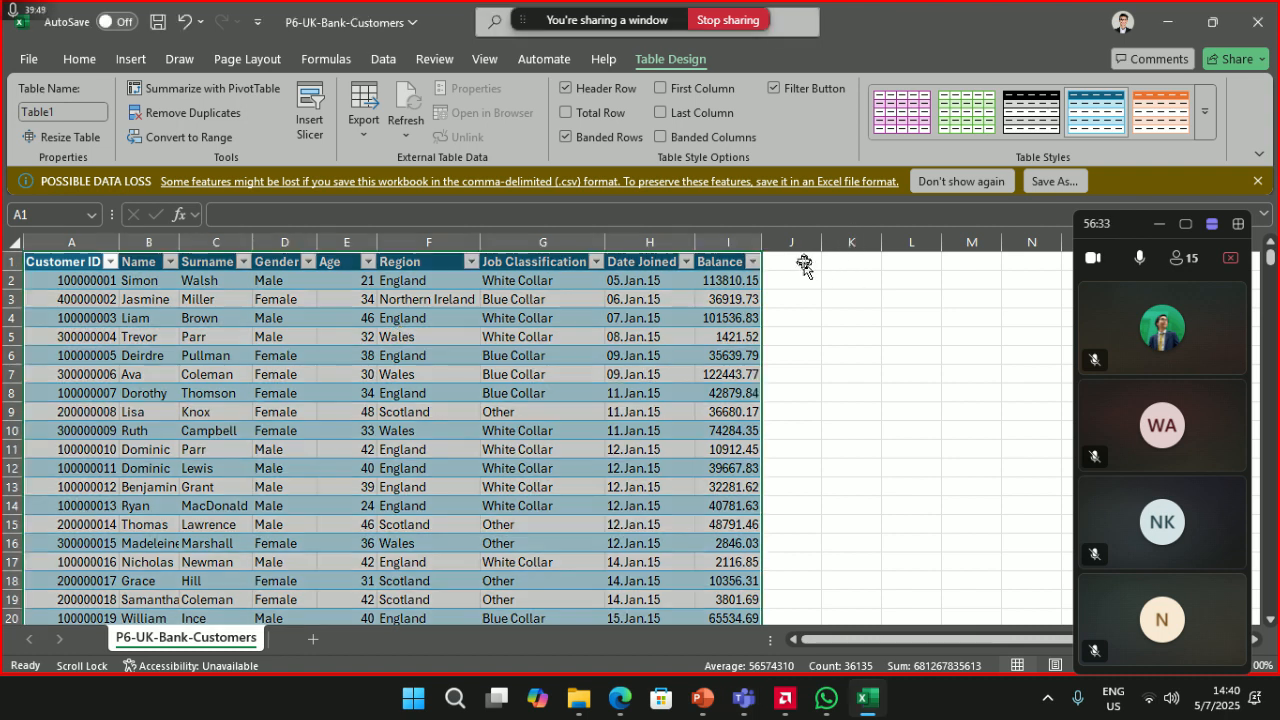
{"action": "left_click", "coordinate": [802, 264]}
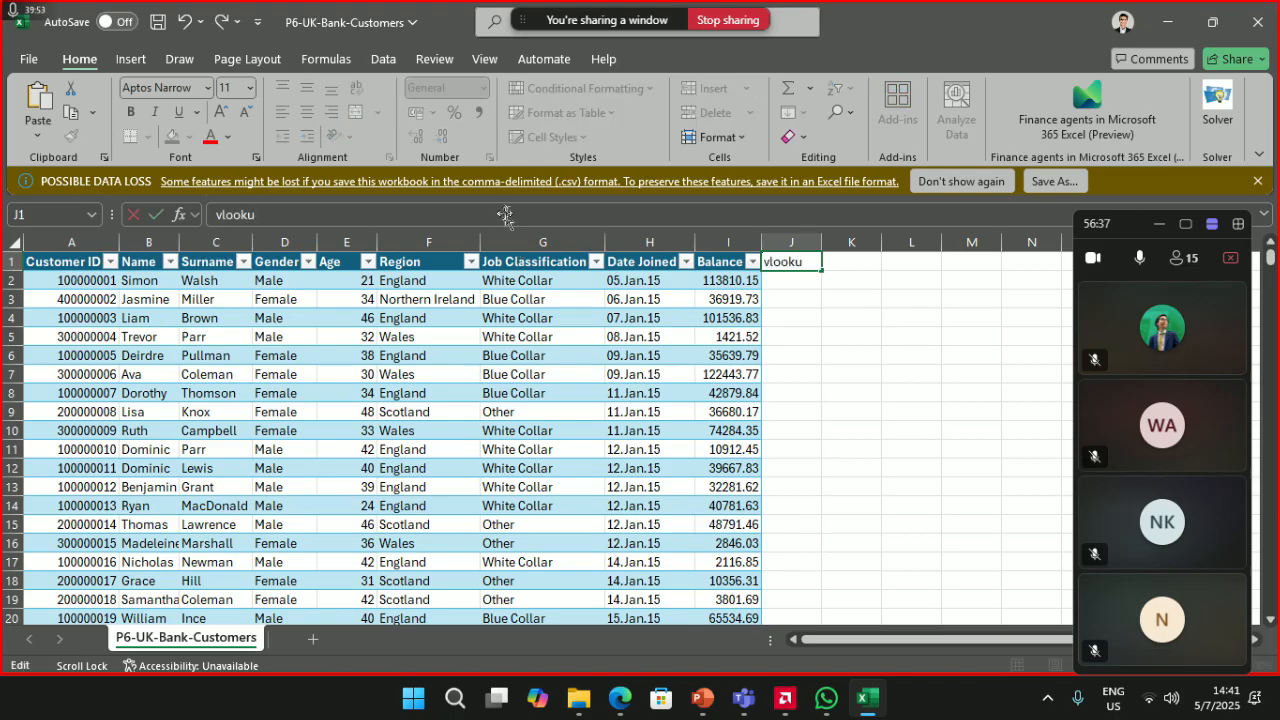
{"action": "key", "text": "BackSpace"}
{"action": "key", "text": "BackSpace"}
{"action": "key", "text": "BackSpace"}
{"action": "key", "text": "BackSpace"}
{"action": "key", "text": "BackSpace"}
{"action": "key", "text": "BackSpace"}
{"action": "key", "text": "BackSpace"}
{"action": "left_click", "coordinate": [851, 317]}
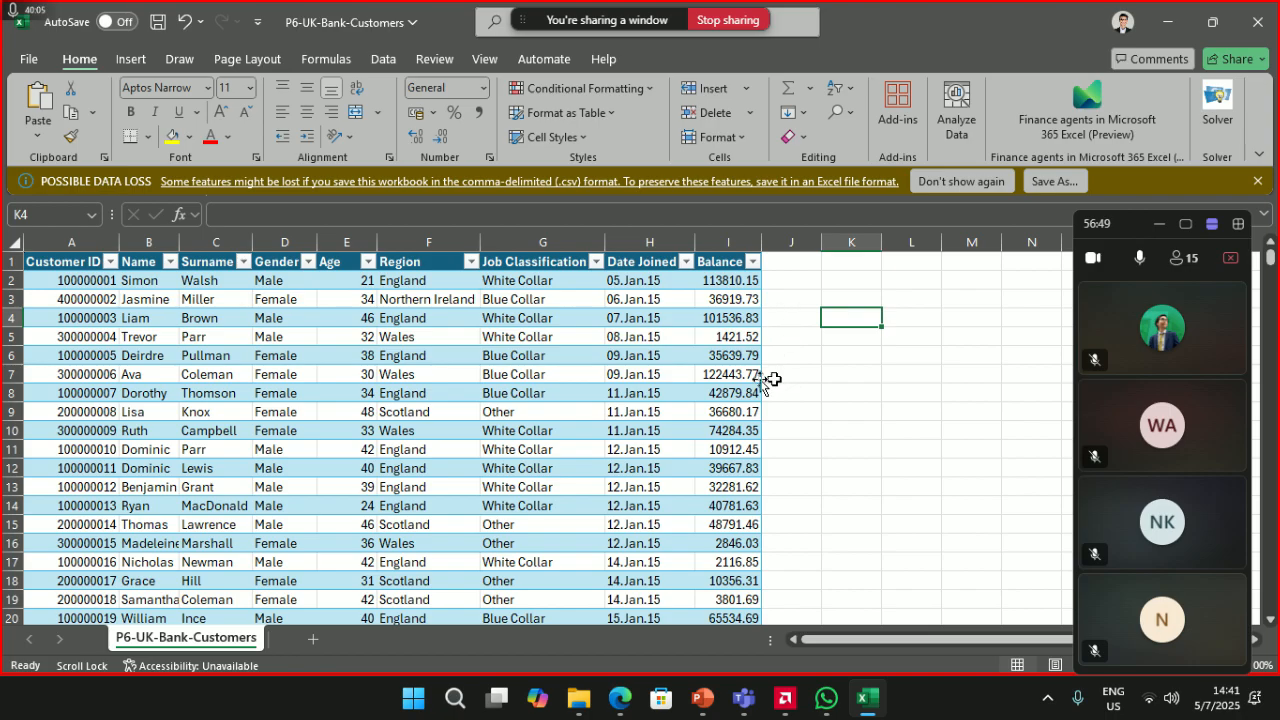
{"action": "left_click", "coordinate": [568, 392]}
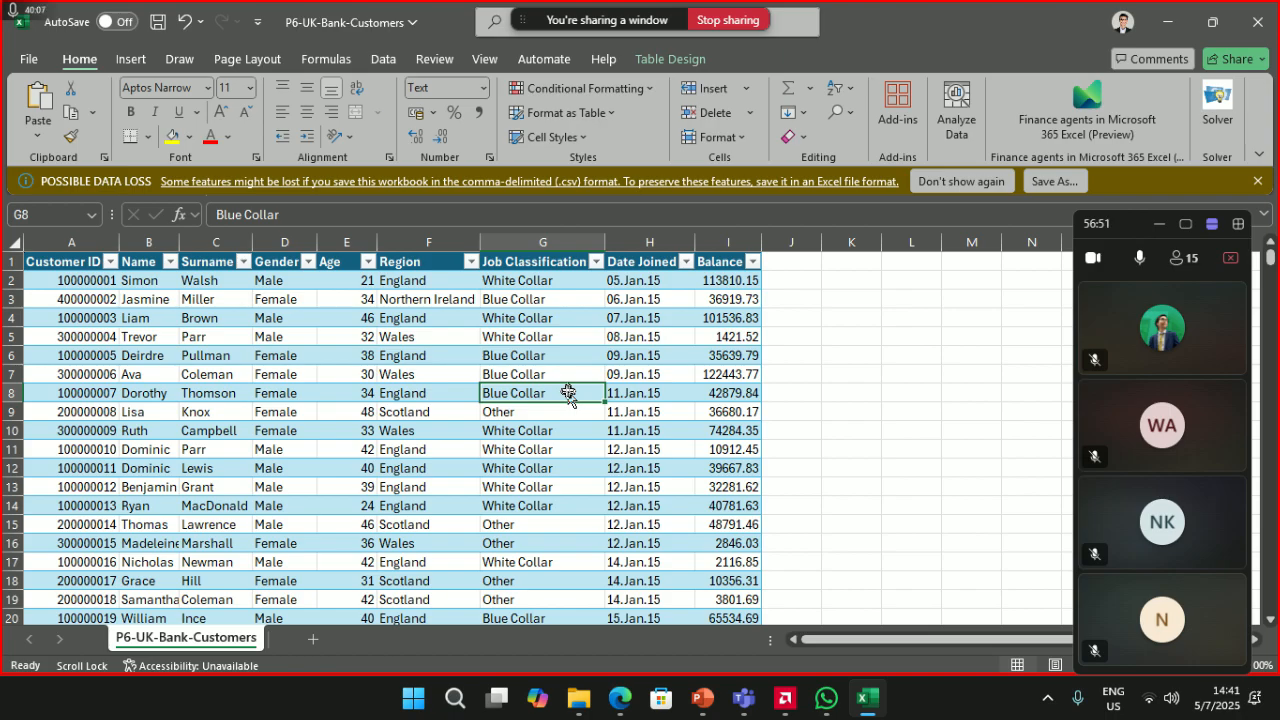
{"action": "key", "text": "ctrl+s"}
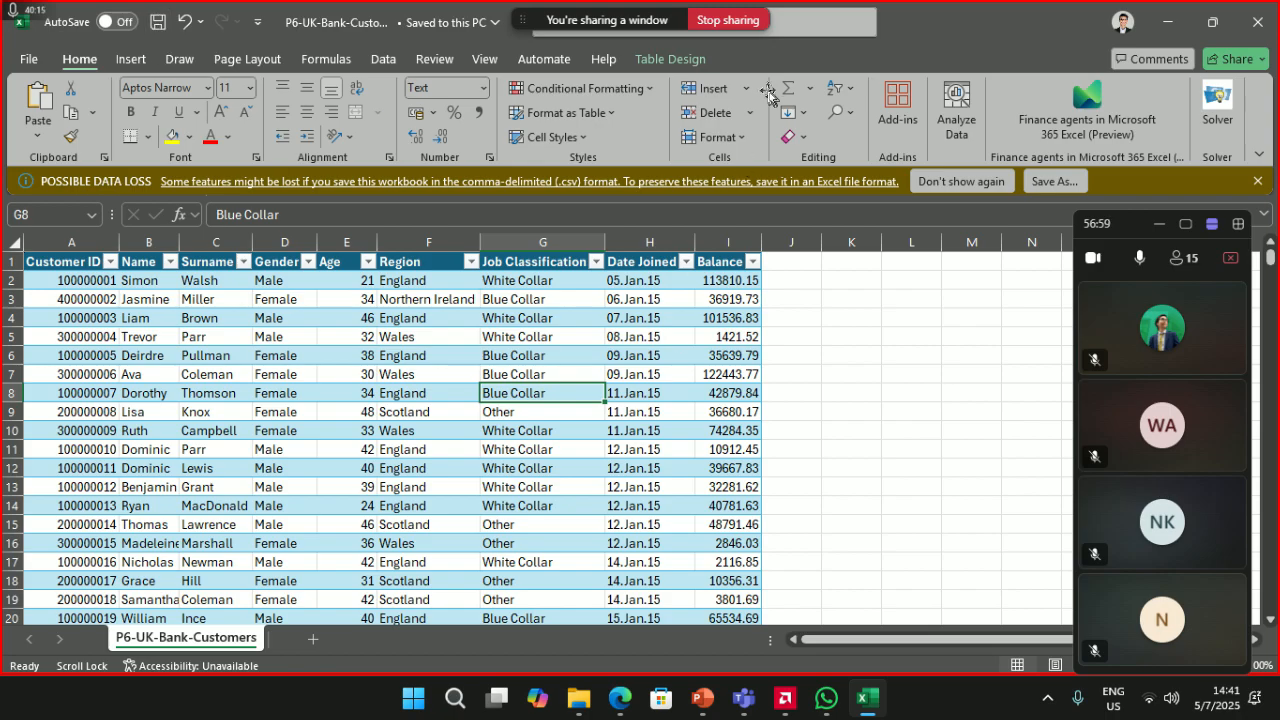
{"action": "left_click", "coordinate": [743, 31]}
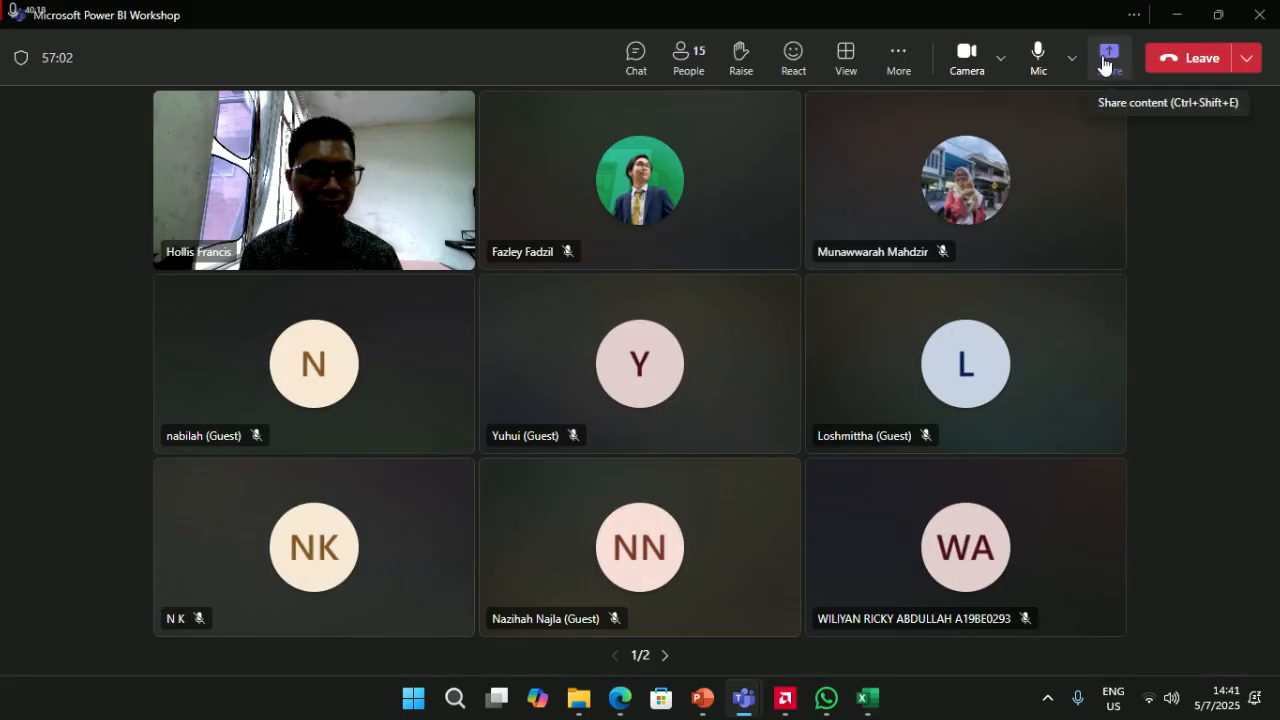
- Launch Power BI Desktop by searching 'power' in Windows, then close Teams' window-share list
{"action": "left_click", "coordinate": [1107, 60]}
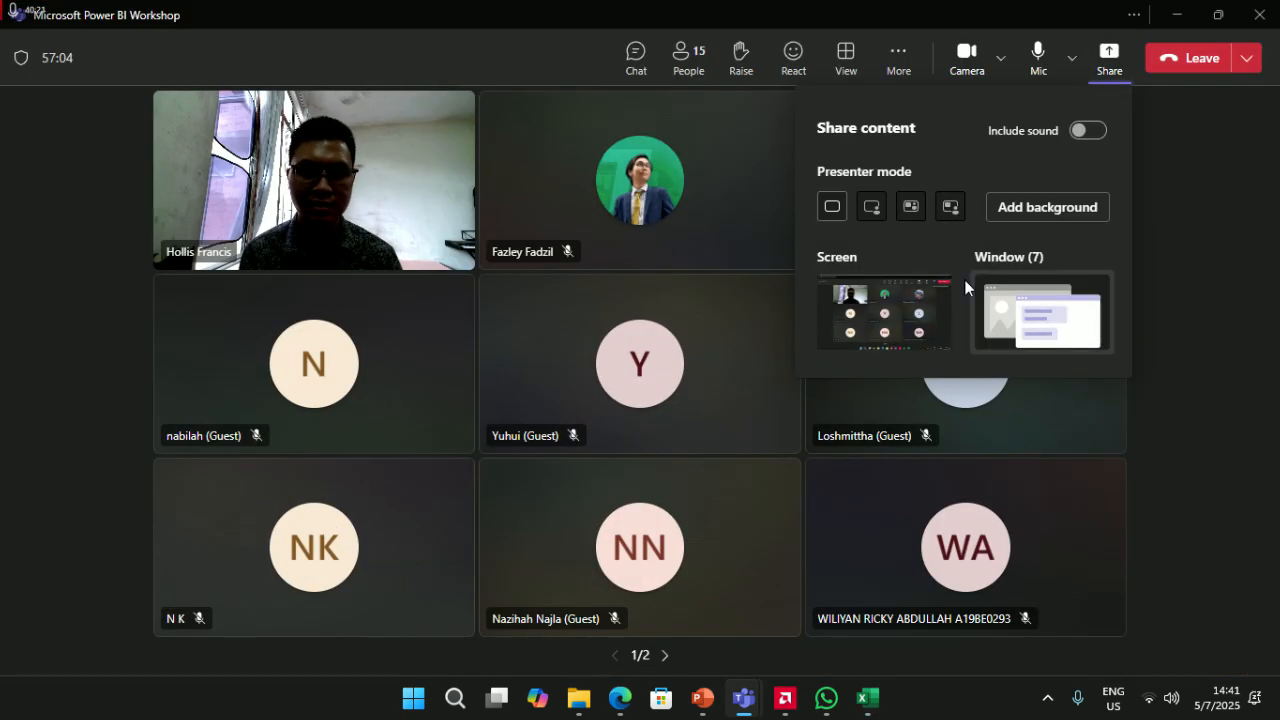
{"action": "left_click", "coordinate": [1028, 322]}
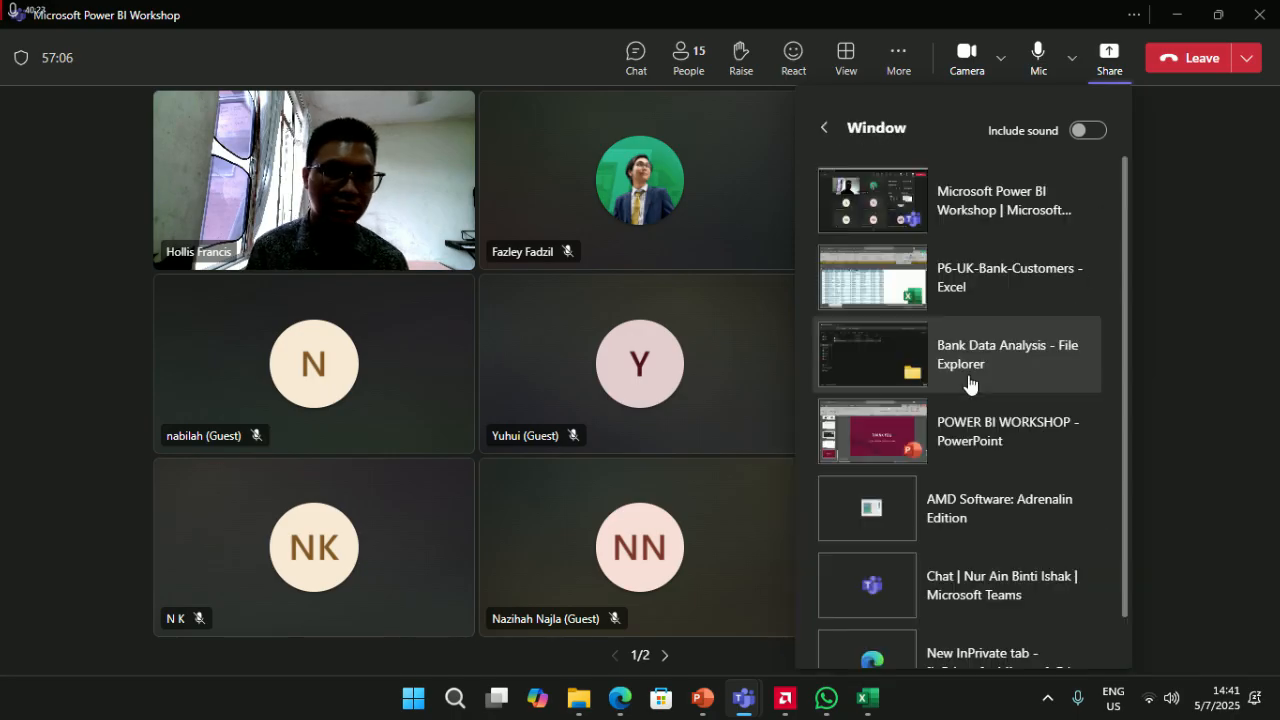
{"action": "left_click", "coordinate": [425, 697]}
{"action": "type", "text": "p"}
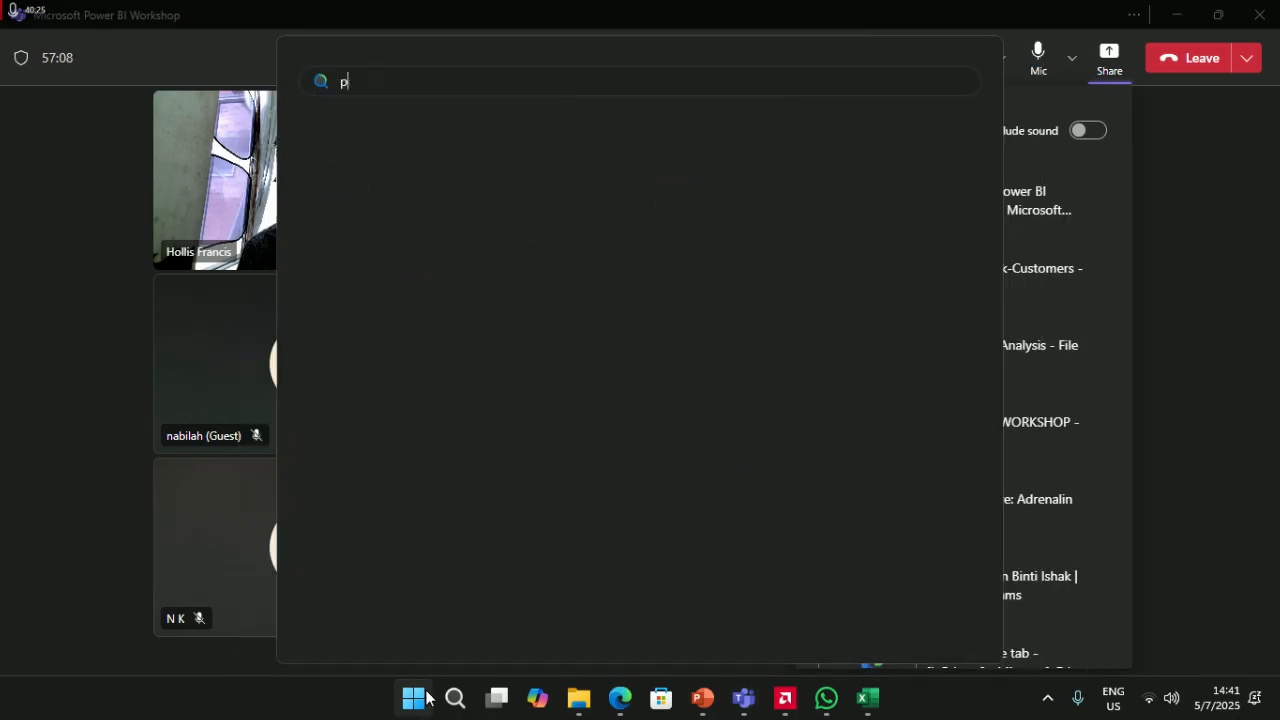
{"action": "type", "text": "ower"}
{"action": "key", "text": "Down"}
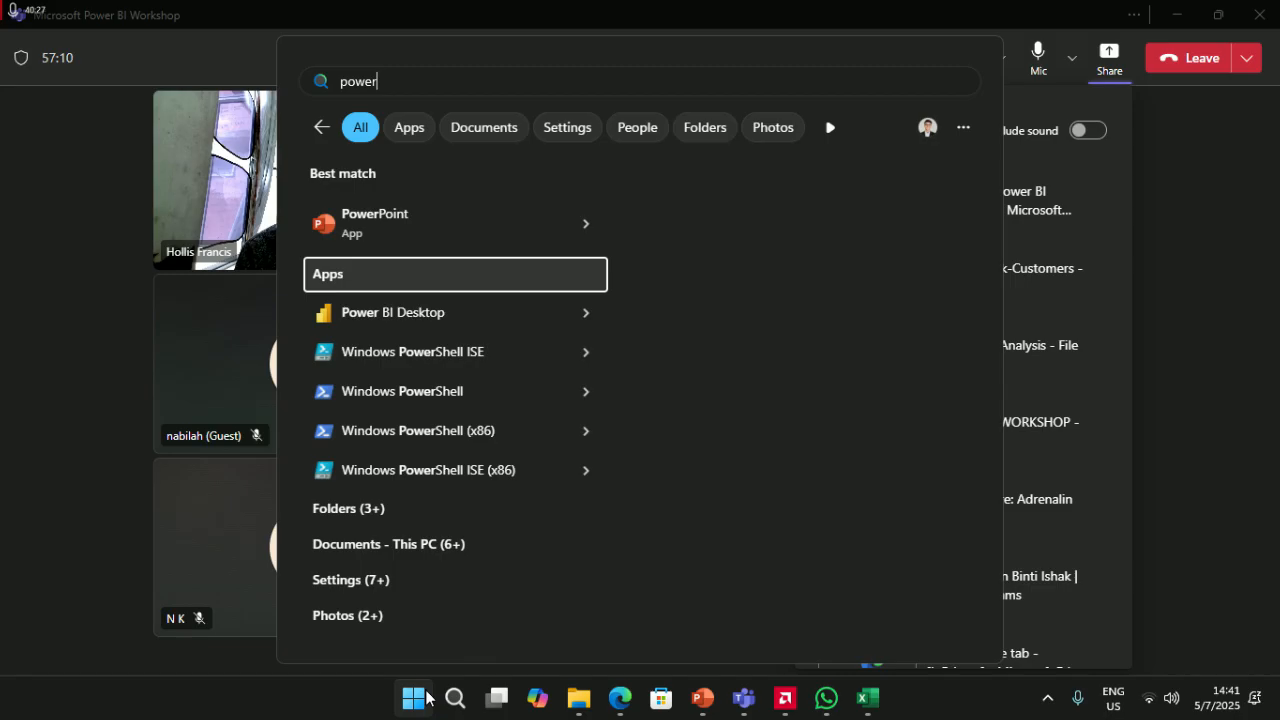
{"action": "key", "text": "Down"}
{"action": "key", "text": "Return"}
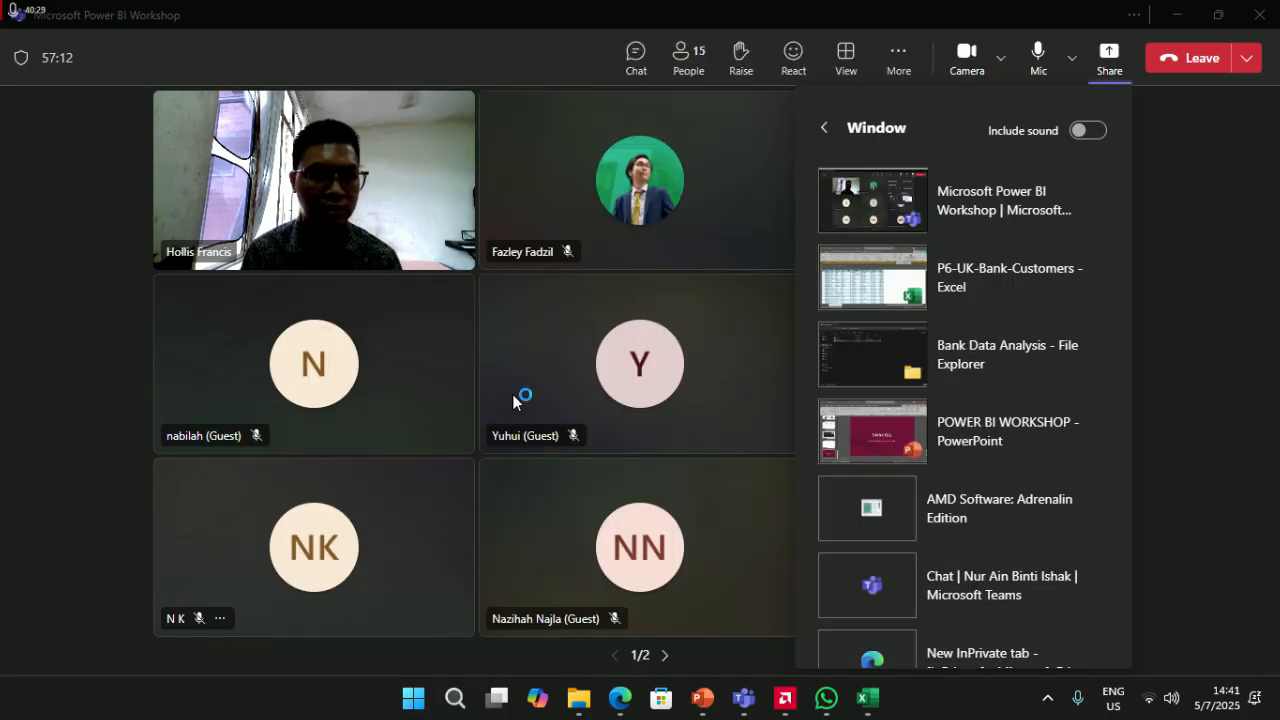
{"action": "left_click", "coordinate": [1173, 132]}
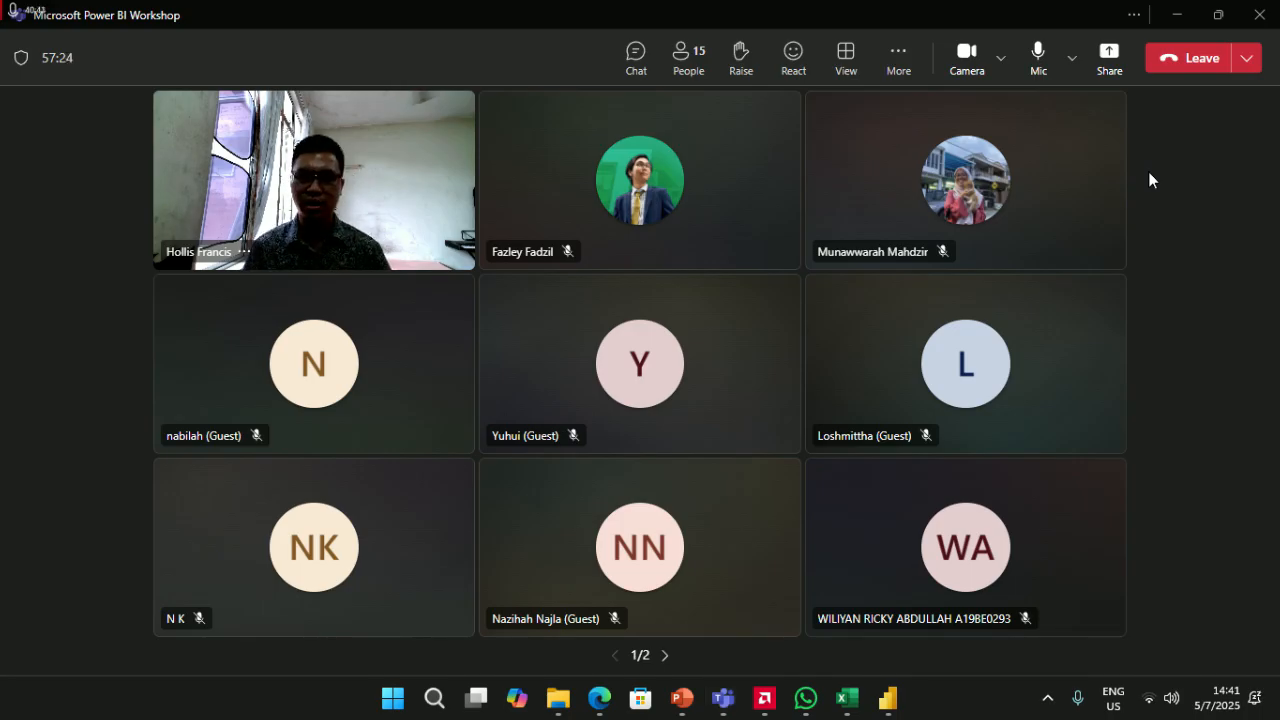
- Share the 'Untitled - Power BI Desktop' window in the Teams meeting
{"action": "left_click", "coordinate": [888, 698]}
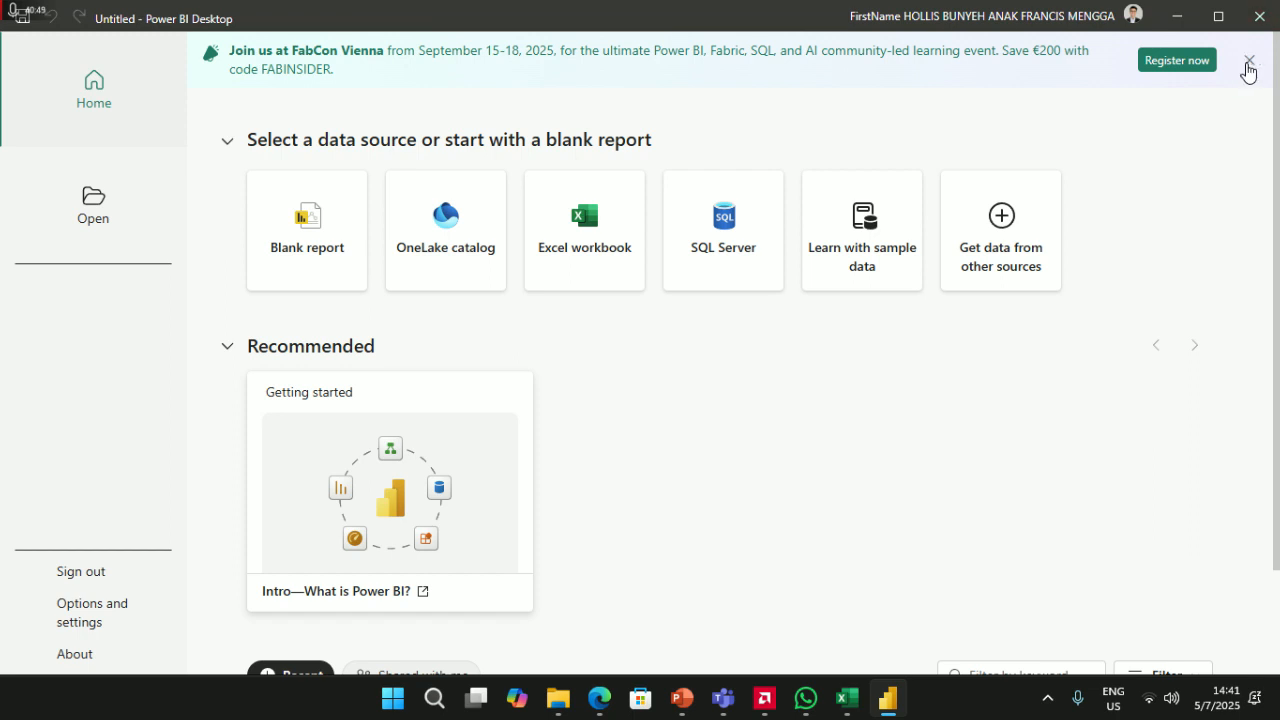
{"action": "key", "text": "alt+Tab"}
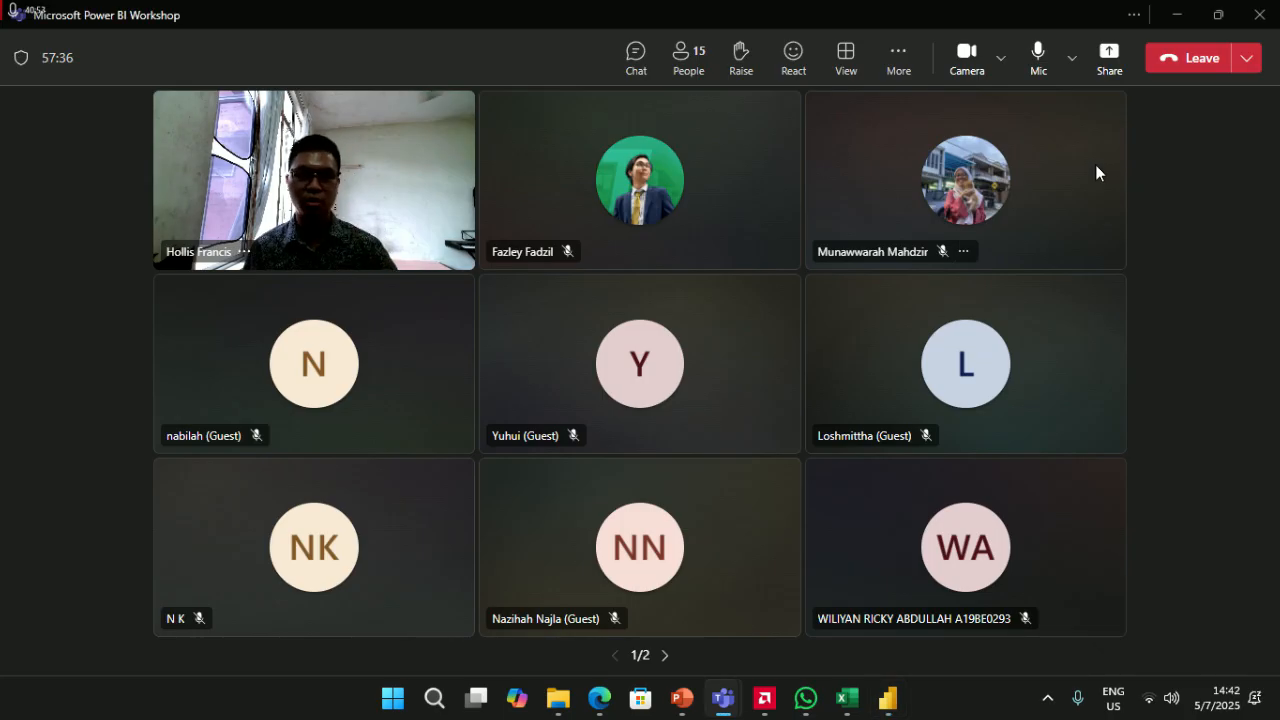
{"action": "left_click", "coordinate": [1104, 60]}
{"action": "left_click", "coordinate": [1040, 315]}
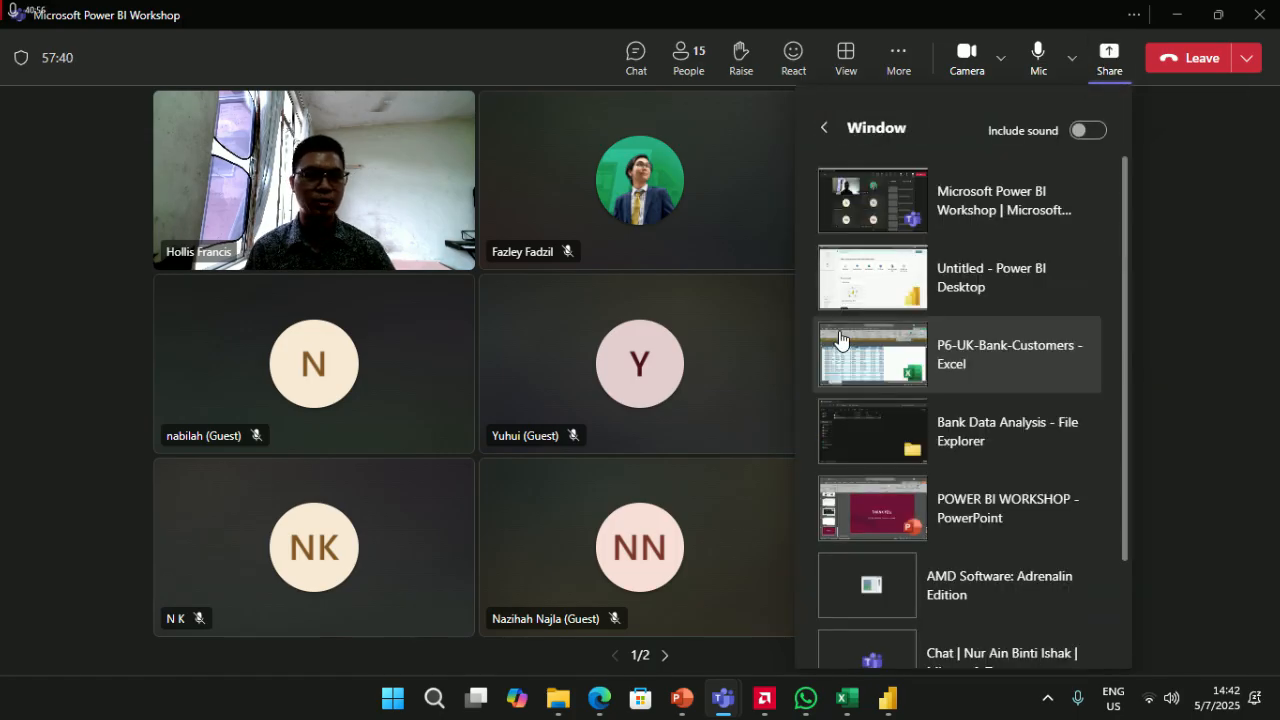
{"action": "left_click", "coordinate": [871, 280]}
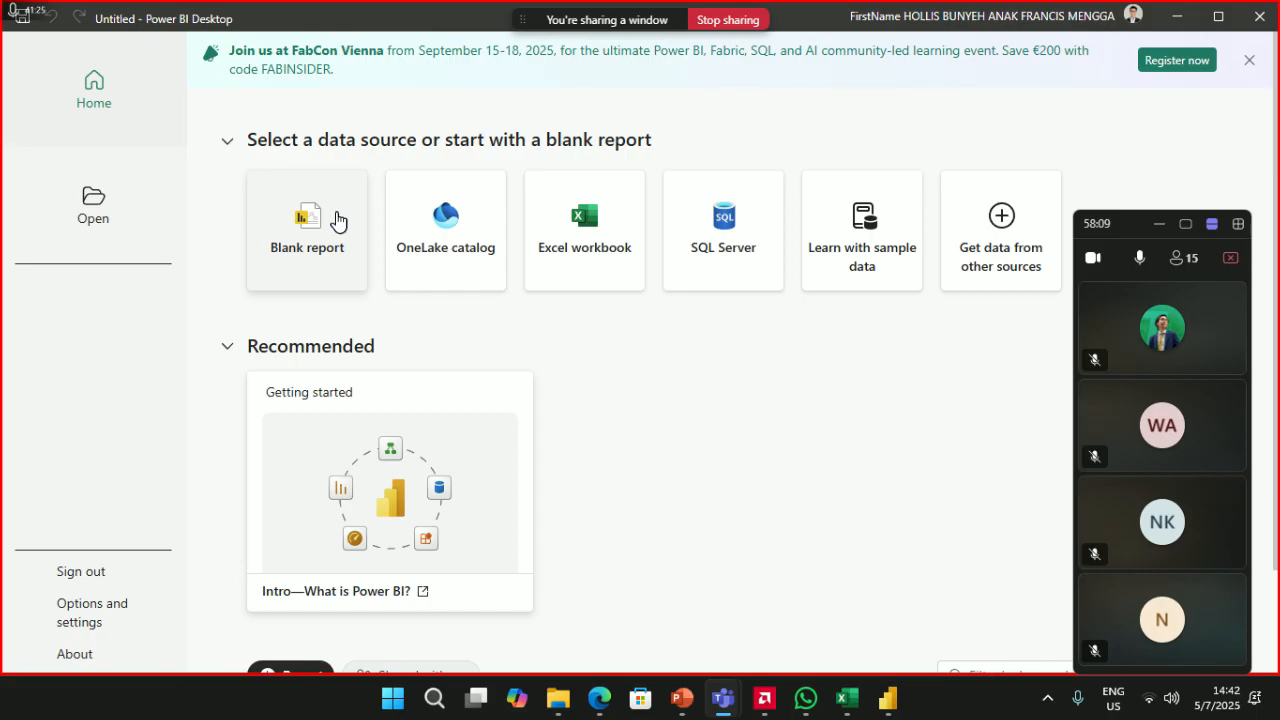
- Start a blank report and open the Excel import dialog on the Desktop folder
{"action": "left_click", "coordinate": [335, 220]}
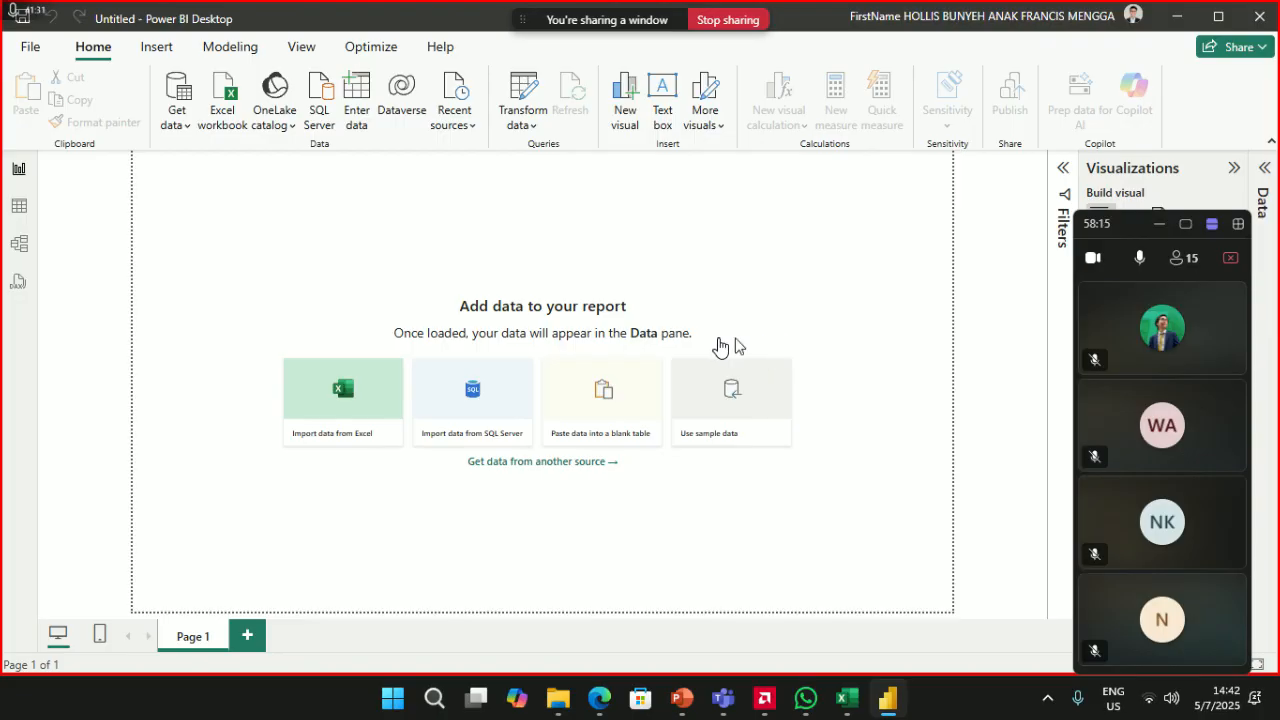
{"action": "left_click", "coordinate": [345, 392]}
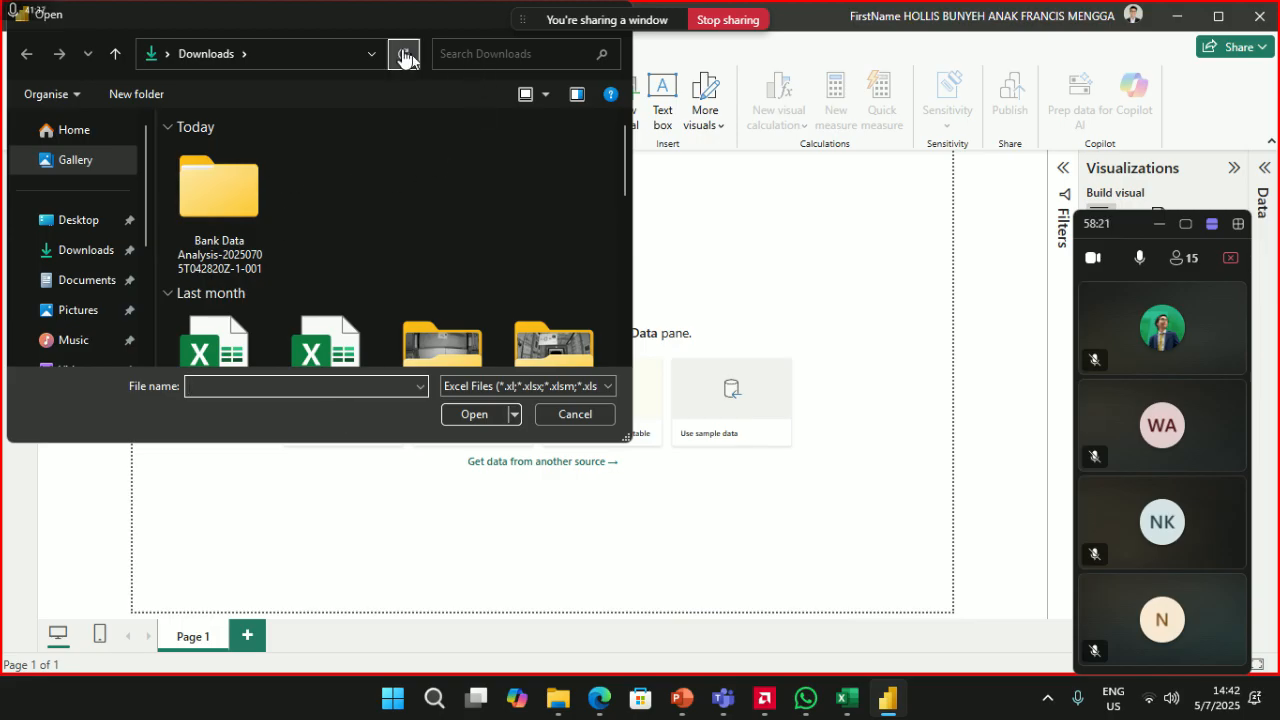
{"action": "left_click_drag", "start_coordinate": [384, 31], "coordinate": [519, 130]}
{"action": "left_click", "coordinate": [210, 320]}
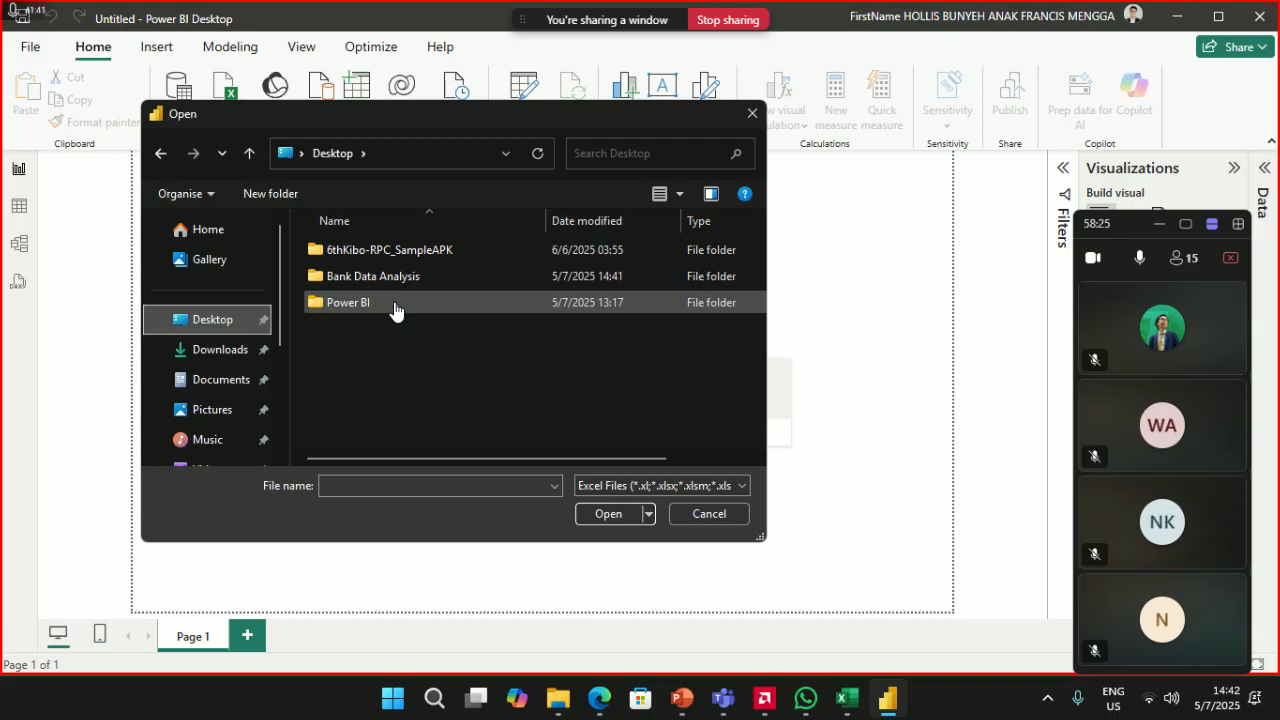
- Show All Files and browse the Power BI folder, then the Bank Data Analysis folder
{"action": "left_click", "coordinate": [650, 485]}
{"action": "left_click", "coordinate": [637, 517]}
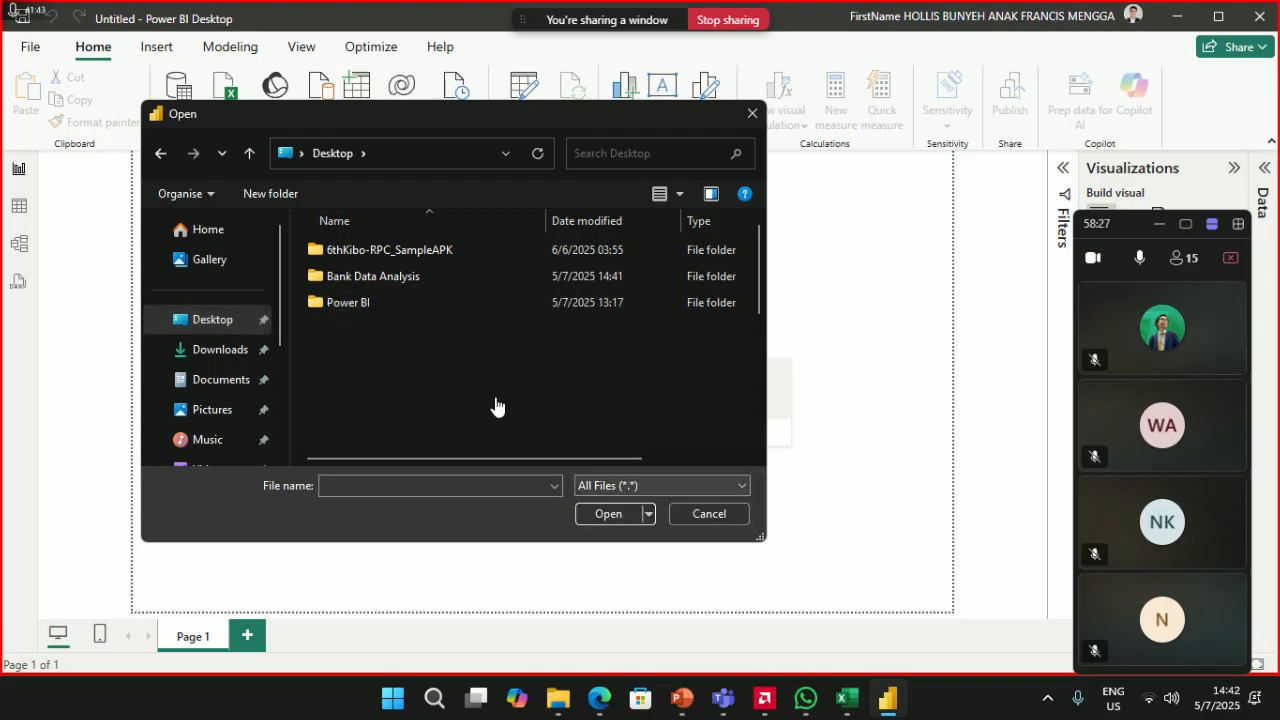
{"action": "scroll", "coordinate": [494, 400], "scroll_direction": "down", "scroll_amount": 4}
{"action": "scroll", "coordinate": [480, 406], "scroll_direction": "up", "scroll_amount": 4}
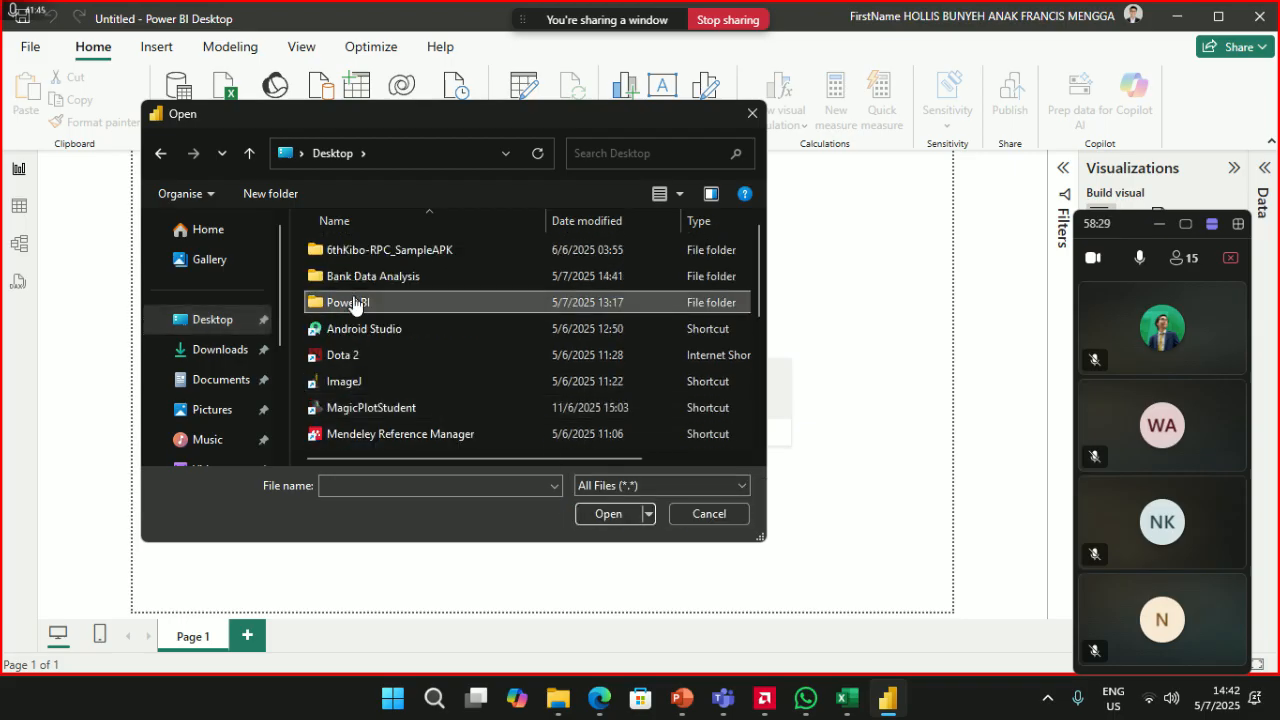
{"action": "double_click", "coordinate": [354, 305]}
{"action": "scroll", "coordinate": [371, 337], "scroll_direction": "down", "scroll_amount": 2}
{"action": "left_click", "coordinate": [161, 153]}
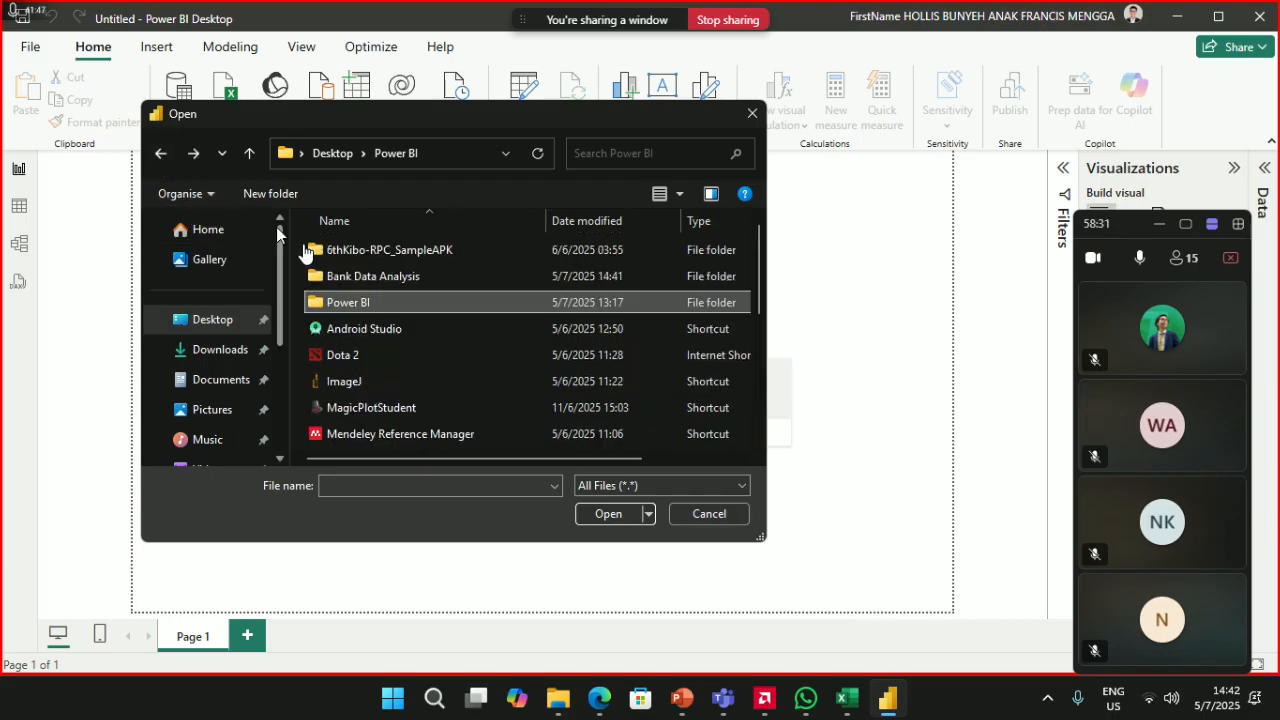
{"action": "double_click", "coordinate": [365, 275]}
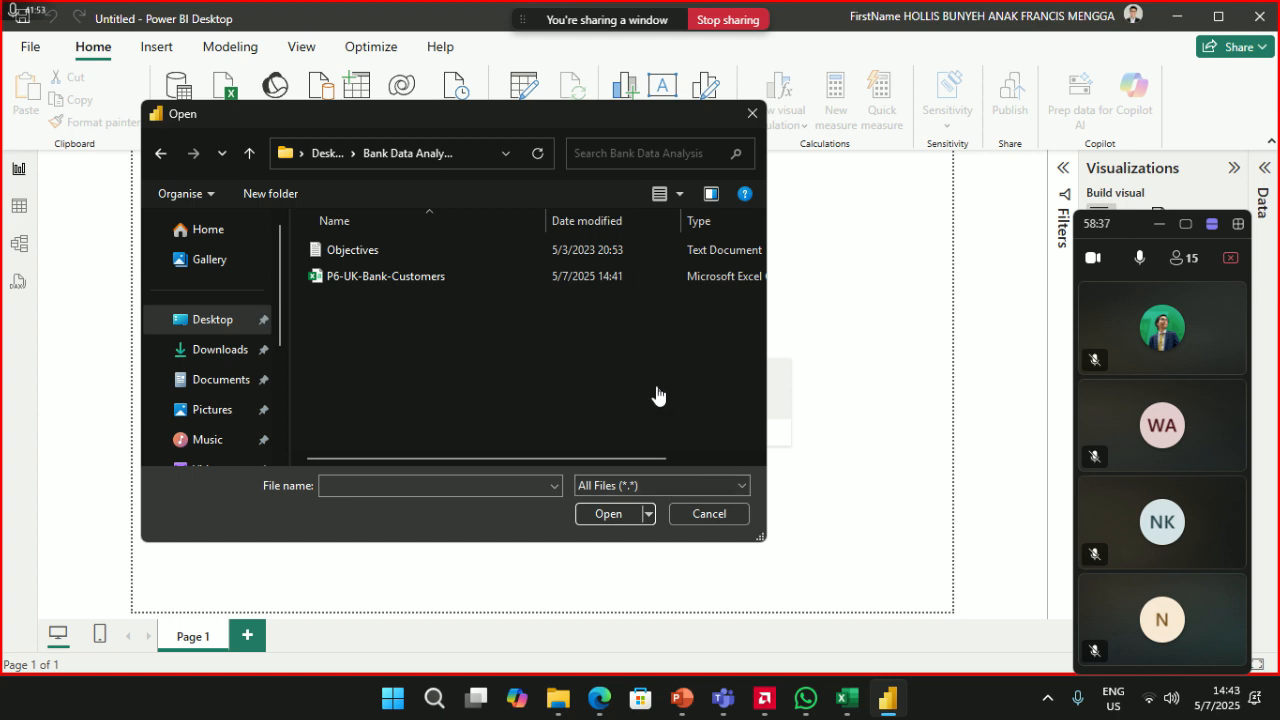
- Set the file-type filter back to Excel Files
{"action": "left_click", "coordinate": [697, 489]}
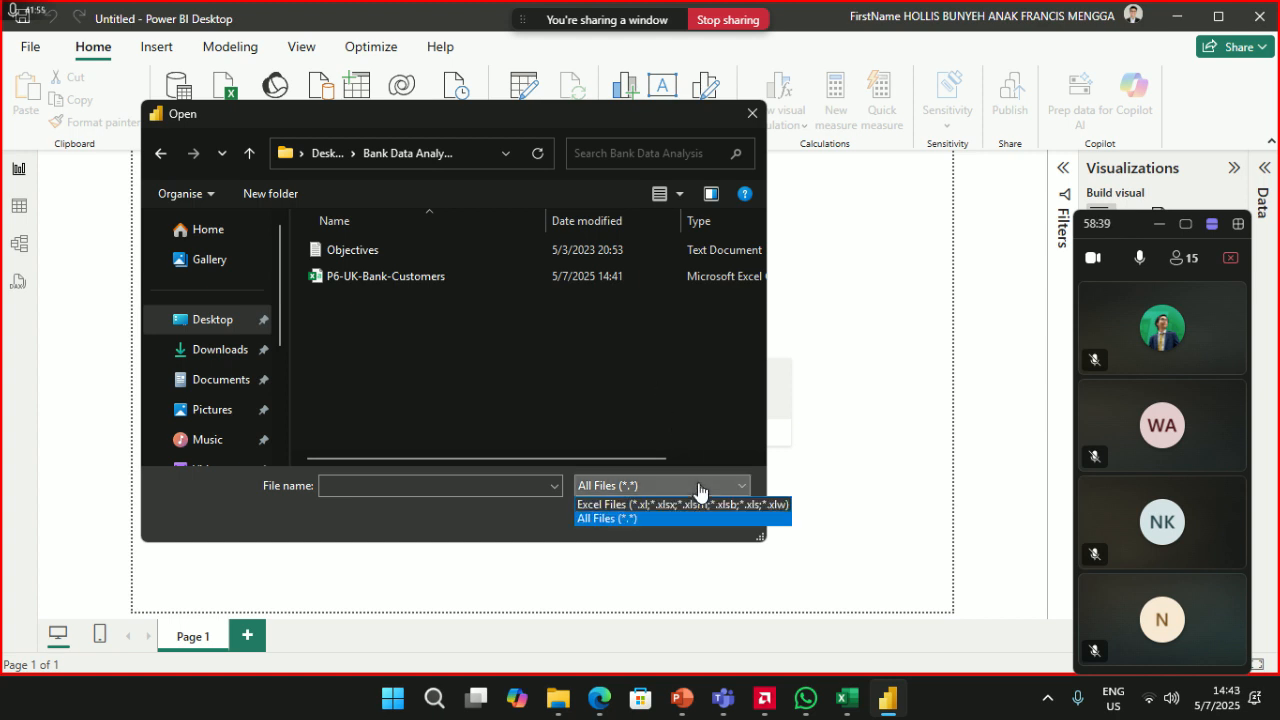
{"action": "left_click", "coordinate": [697, 489]}
{"action": "left_click", "coordinate": [697, 489]}
{"action": "left_click", "coordinate": [674, 505]}
- Stop sharing the Power BI window and share the entire screen instead
{"action": "mouse_move", "coordinate": [703, 37]}
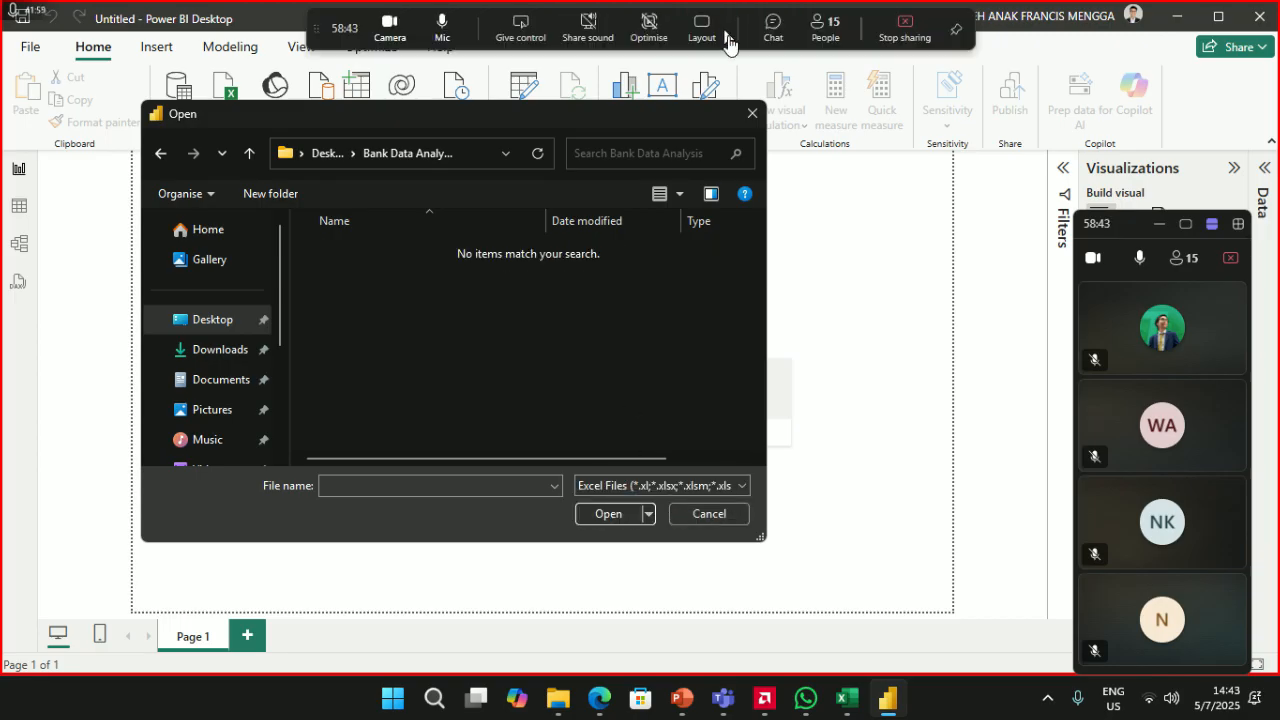
{"action": "left_click", "coordinate": [909, 37]}
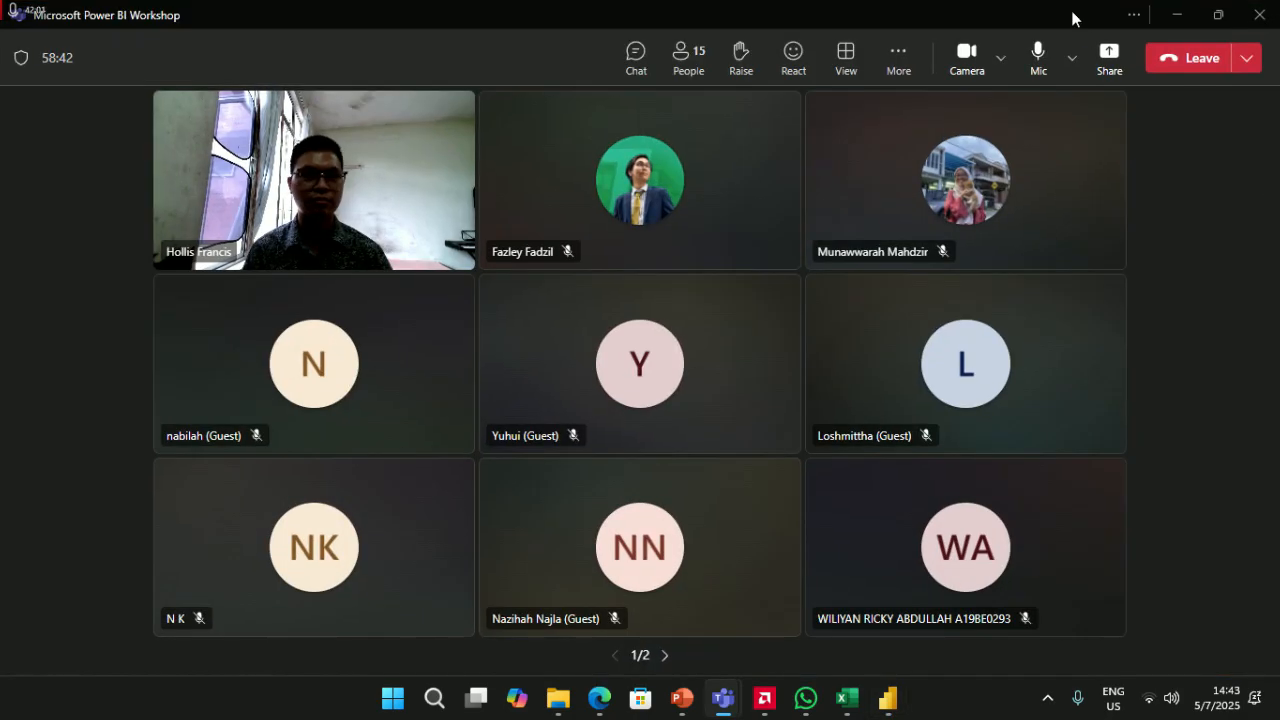
{"action": "left_click", "coordinate": [1104, 57]}
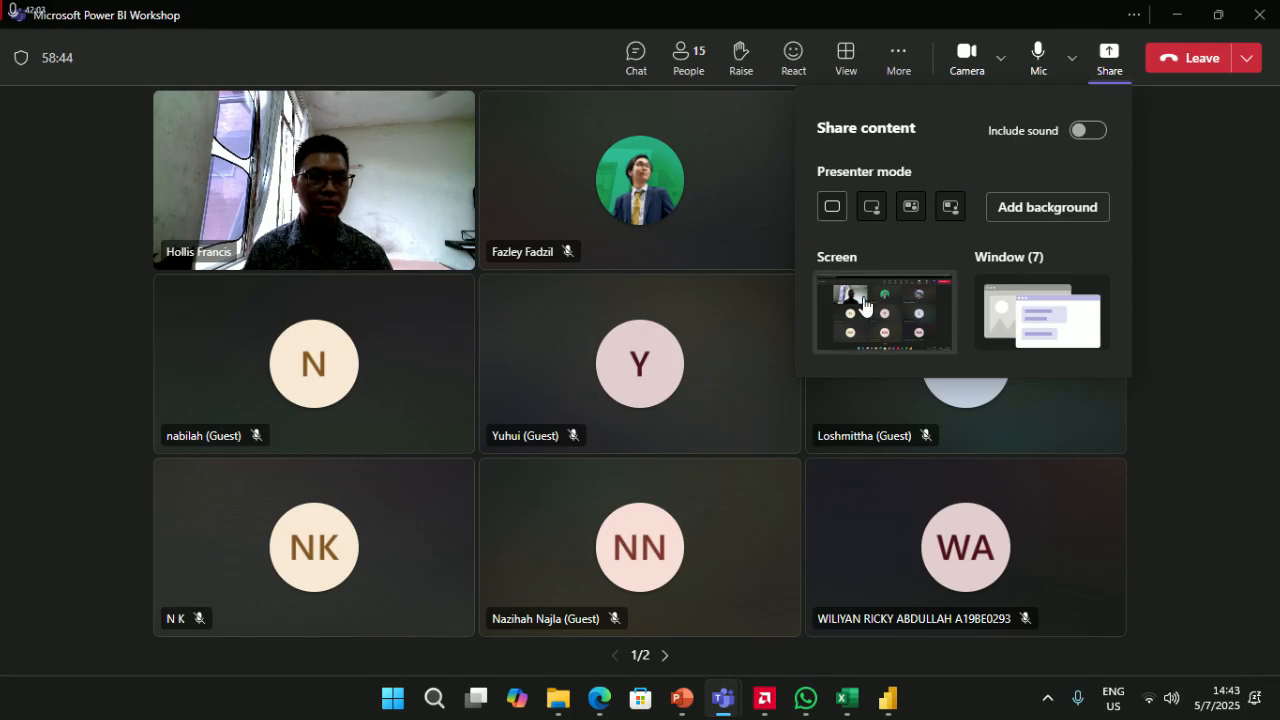
{"action": "left_click", "coordinate": [825, 315]}
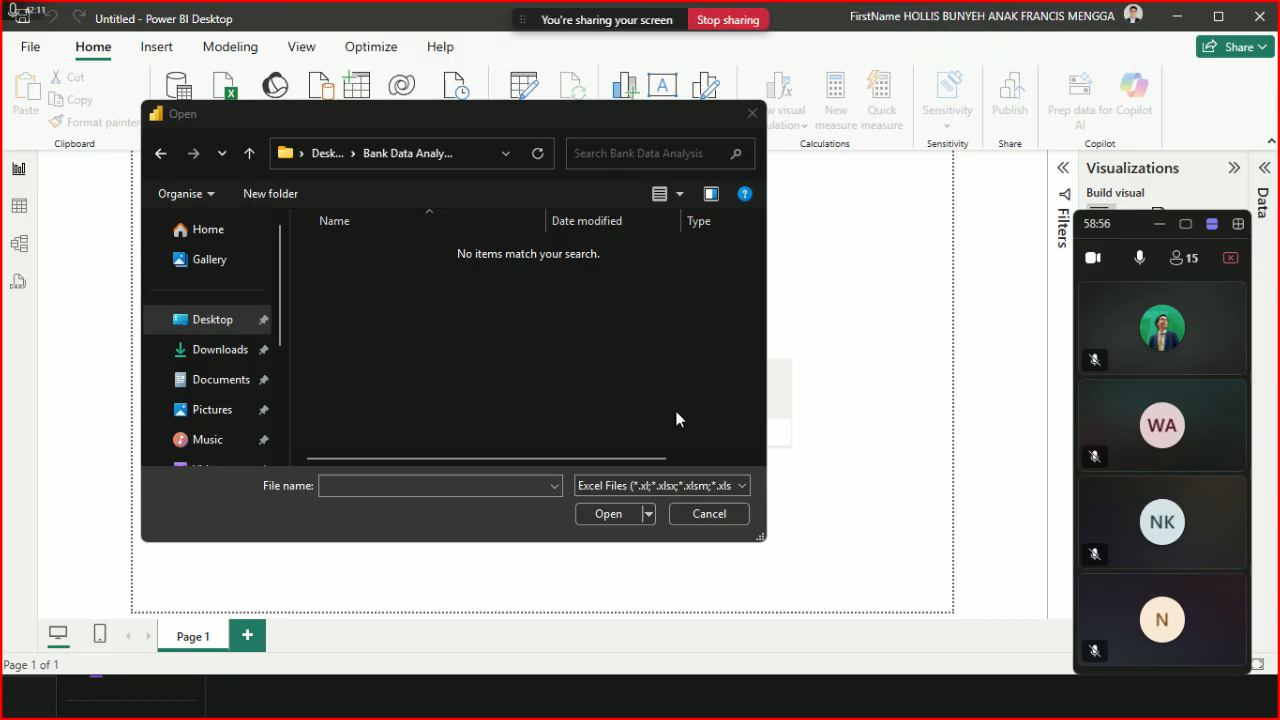
- Show All Files (*.*), select P6-UK-Bank-Customers, and admit two guests from the Teams lobby
{"action": "left_click", "coordinate": [658, 486]}
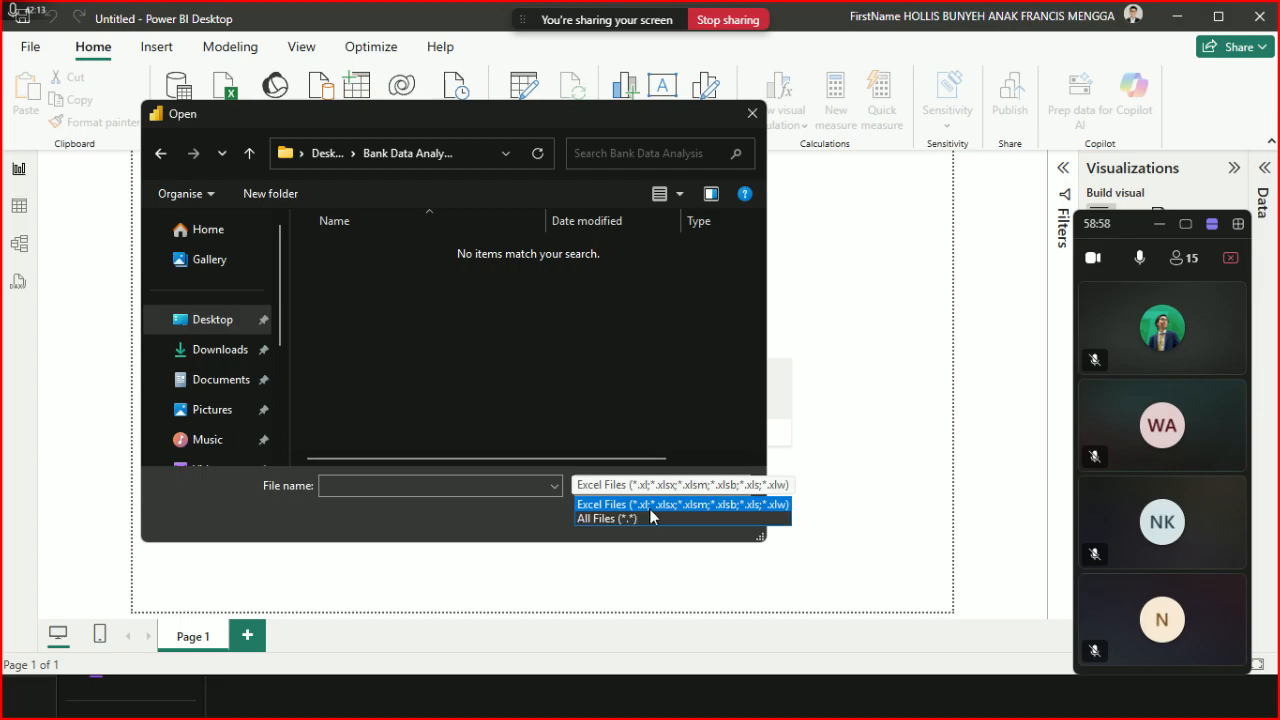
{"action": "left_click", "coordinate": [648, 518]}
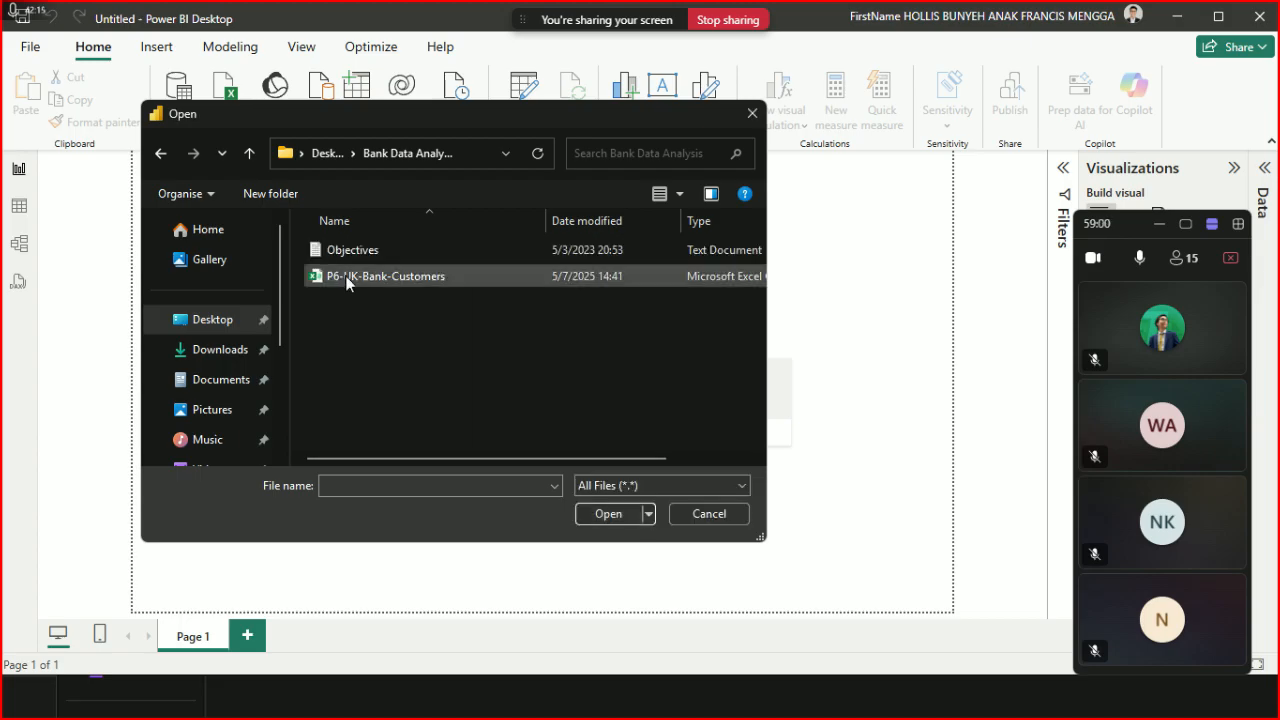
{"action": "left_click", "coordinate": [347, 282]}
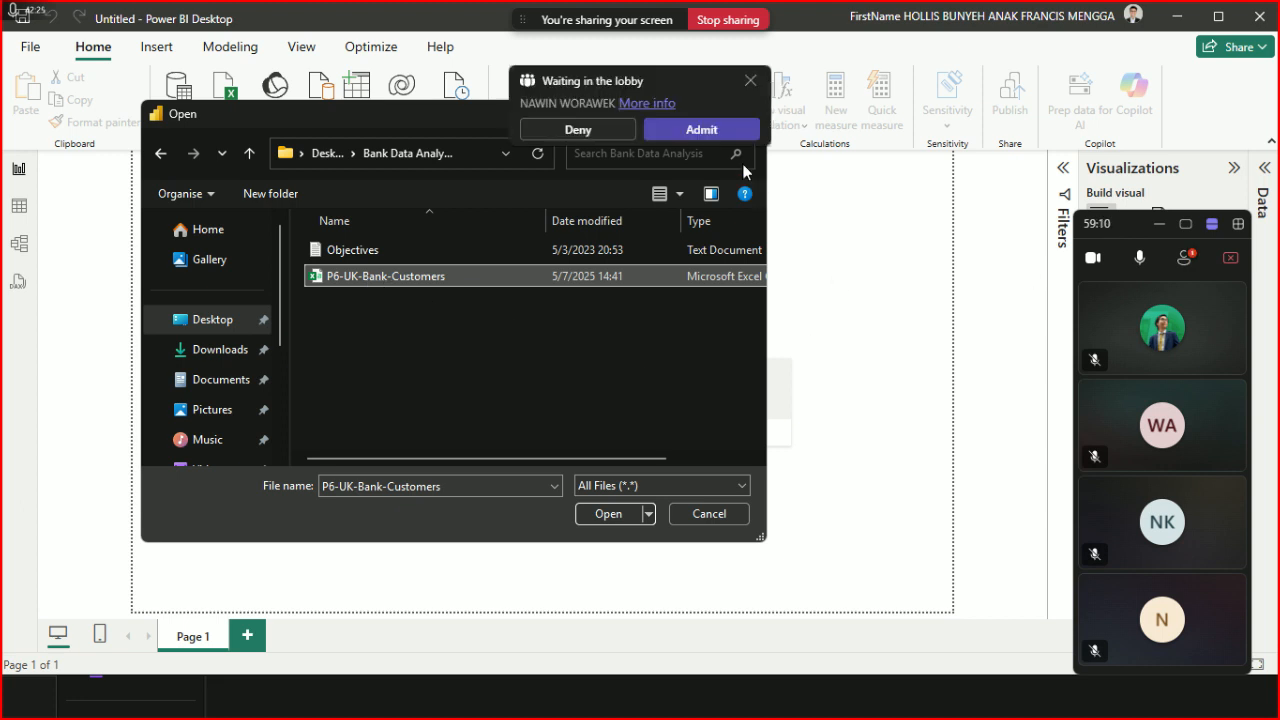
{"action": "left_click", "coordinate": [720, 131]}
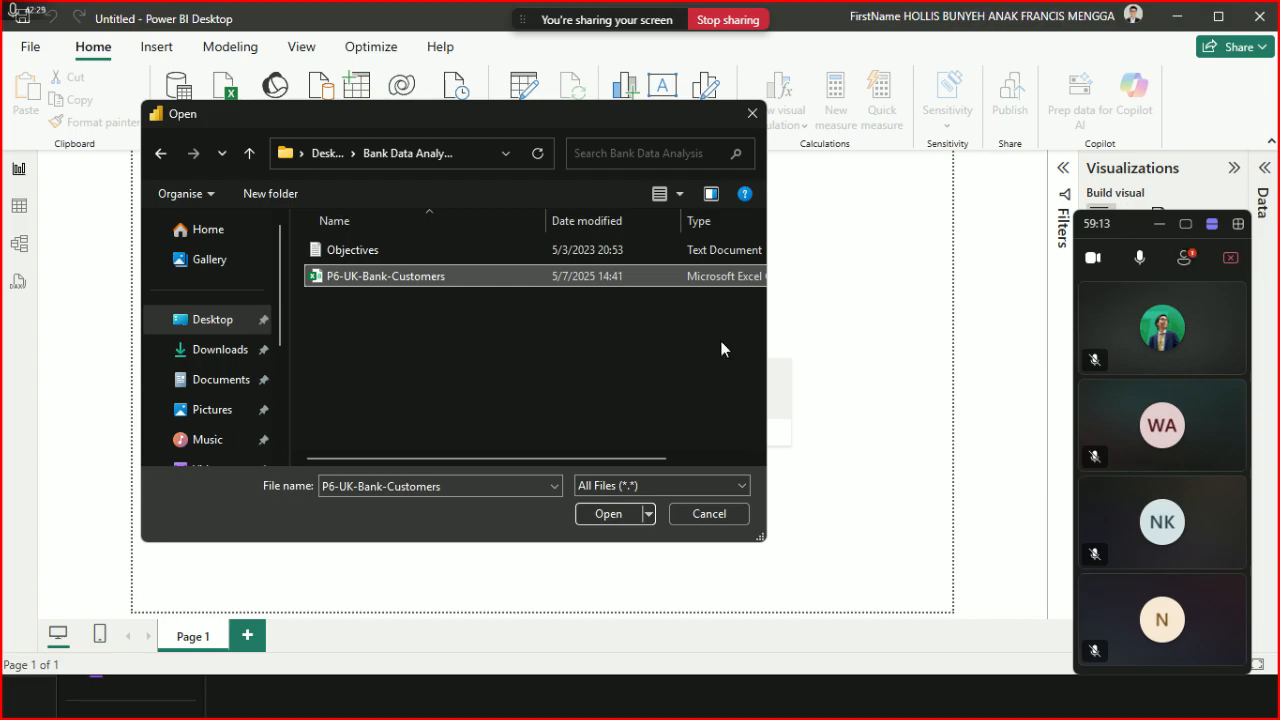
{"action": "left_click", "coordinate": [700, 137]}
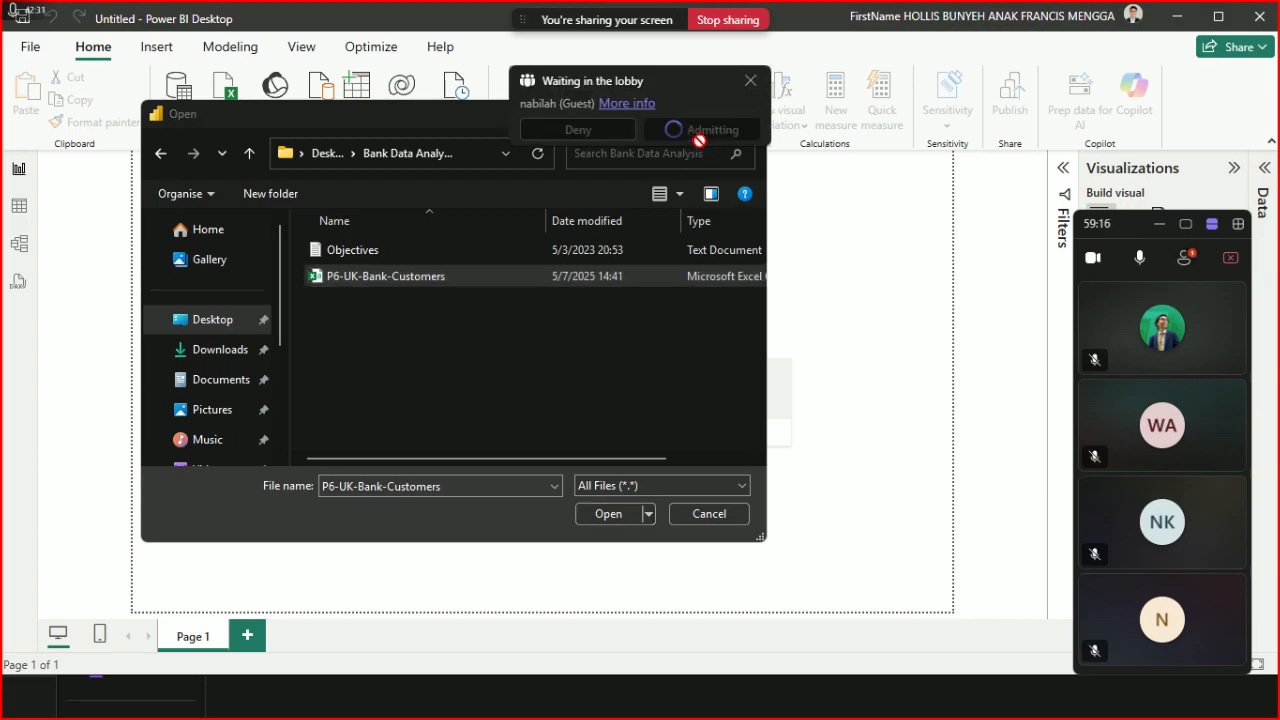
{"action": "left_click", "coordinate": [1184, 260]}
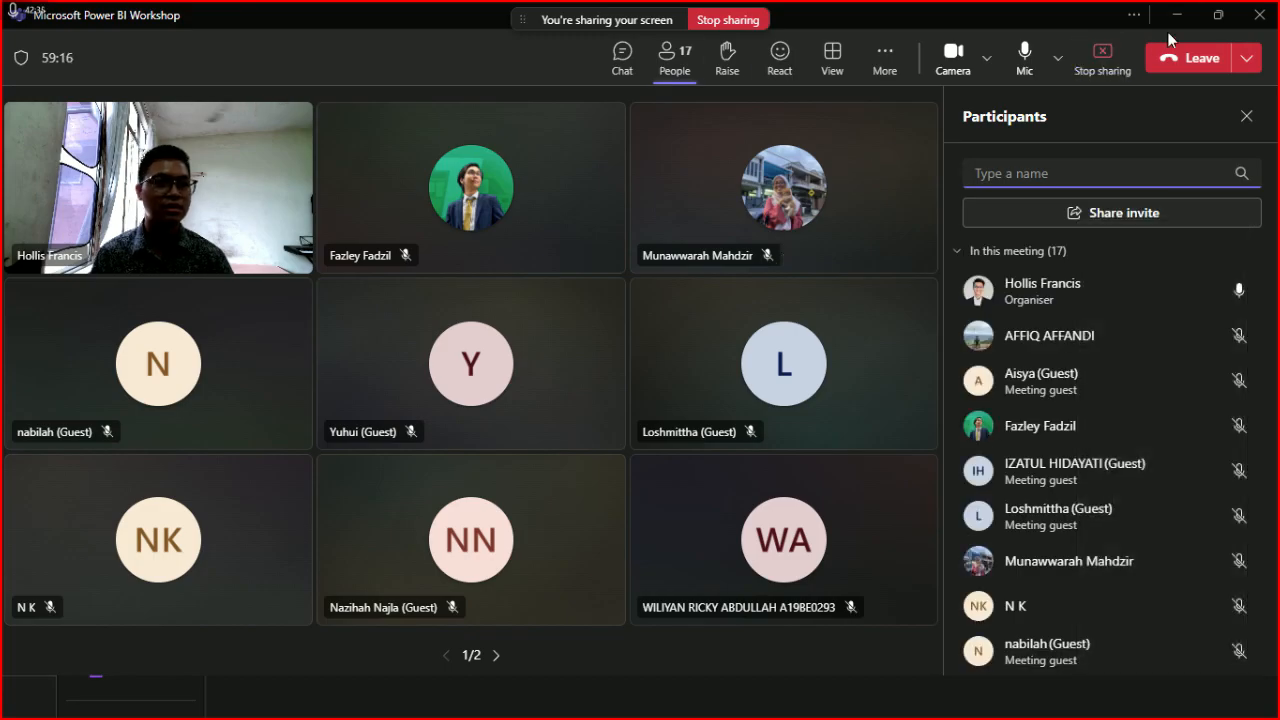
{"action": "left_click", "coordinate": [1177, 16]}
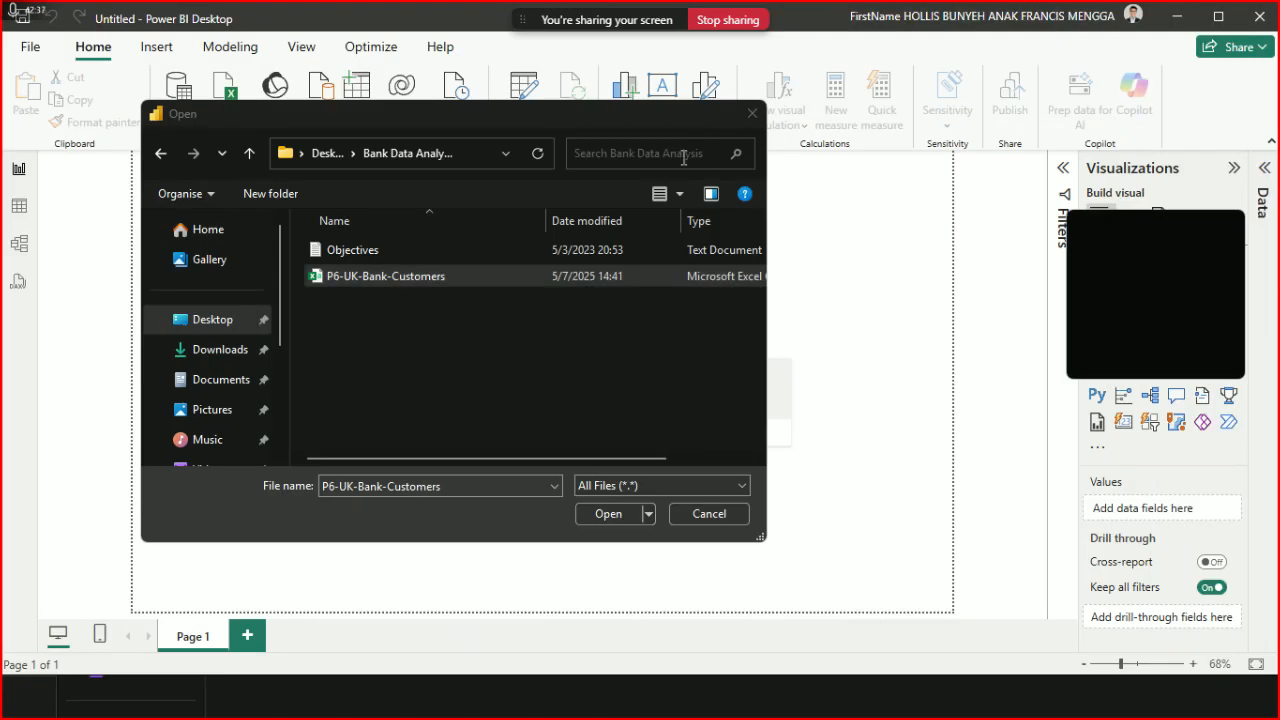
- Open P6-UK-Bank-Customers from the dialog, then stop screen sharing in Teams
{"action": "left_click", "coordinate": [735, 374]}
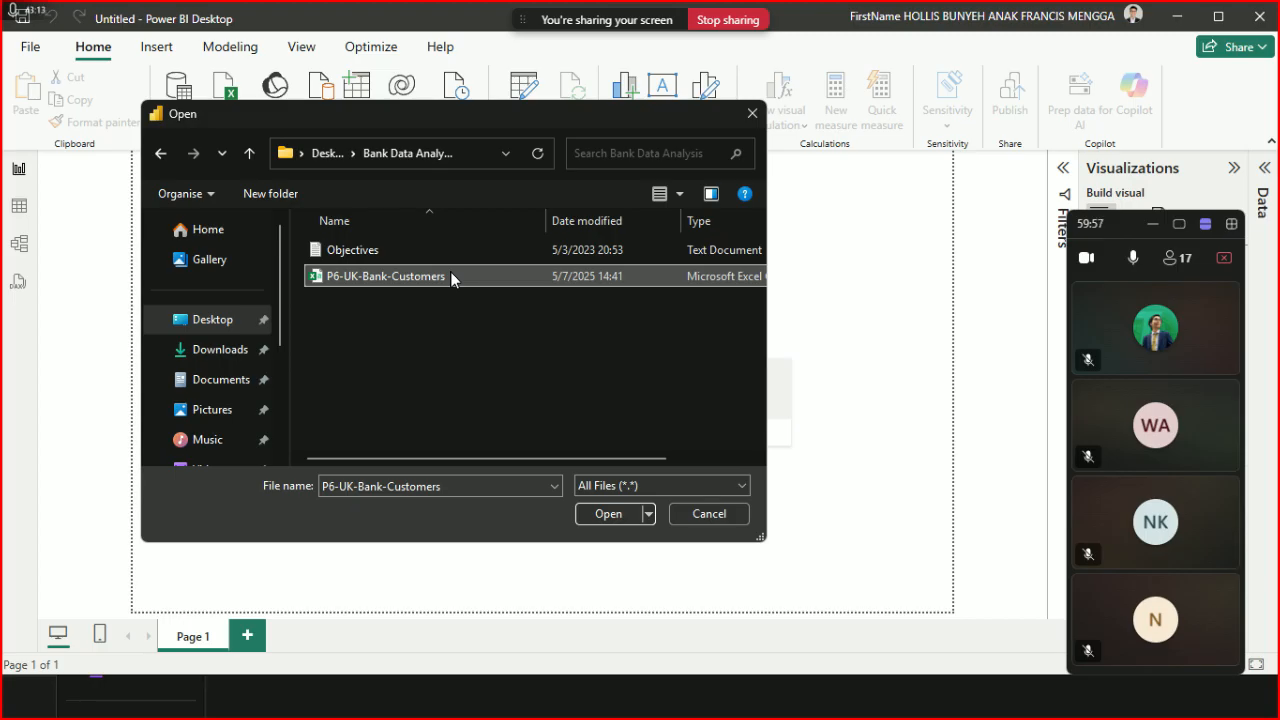
{"action": "left_click", "coordinate": [623, 512]}
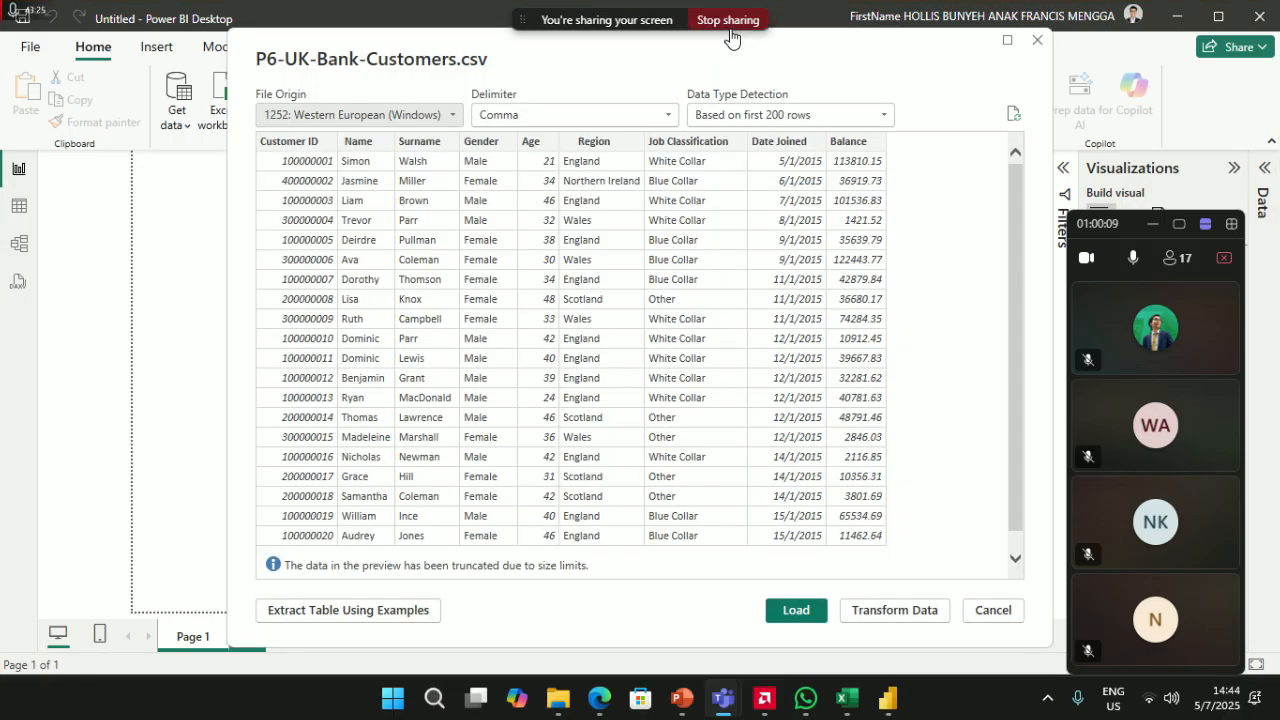
{"action": "left_click", "coordinate": [729, 24]}
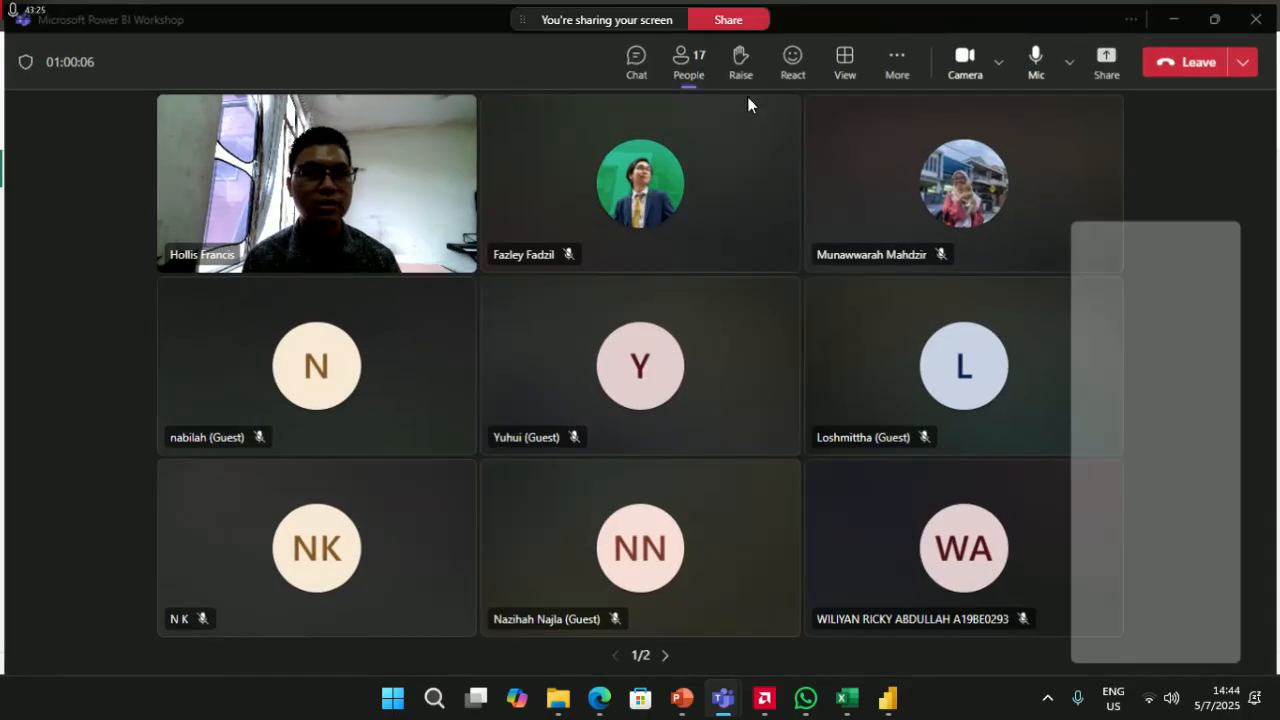
- Look through Teams' window-share list, then share the entire screen showing the P6-UK-Bank-Customers.csv preview
{"action": "left_click", "coordinate": [1106, 57]}
{"action": "left_click", "coordinate": [990, 325]}
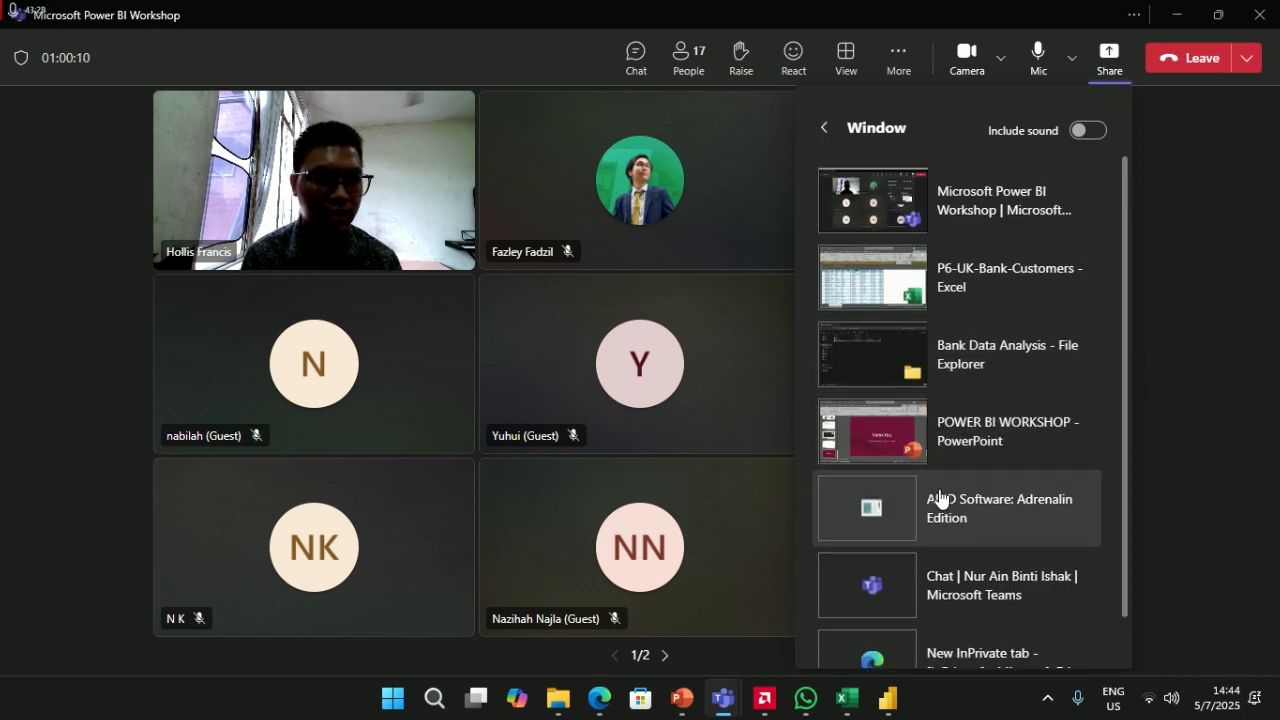
{"action": "left_click", "coordinate": [886, 697]}
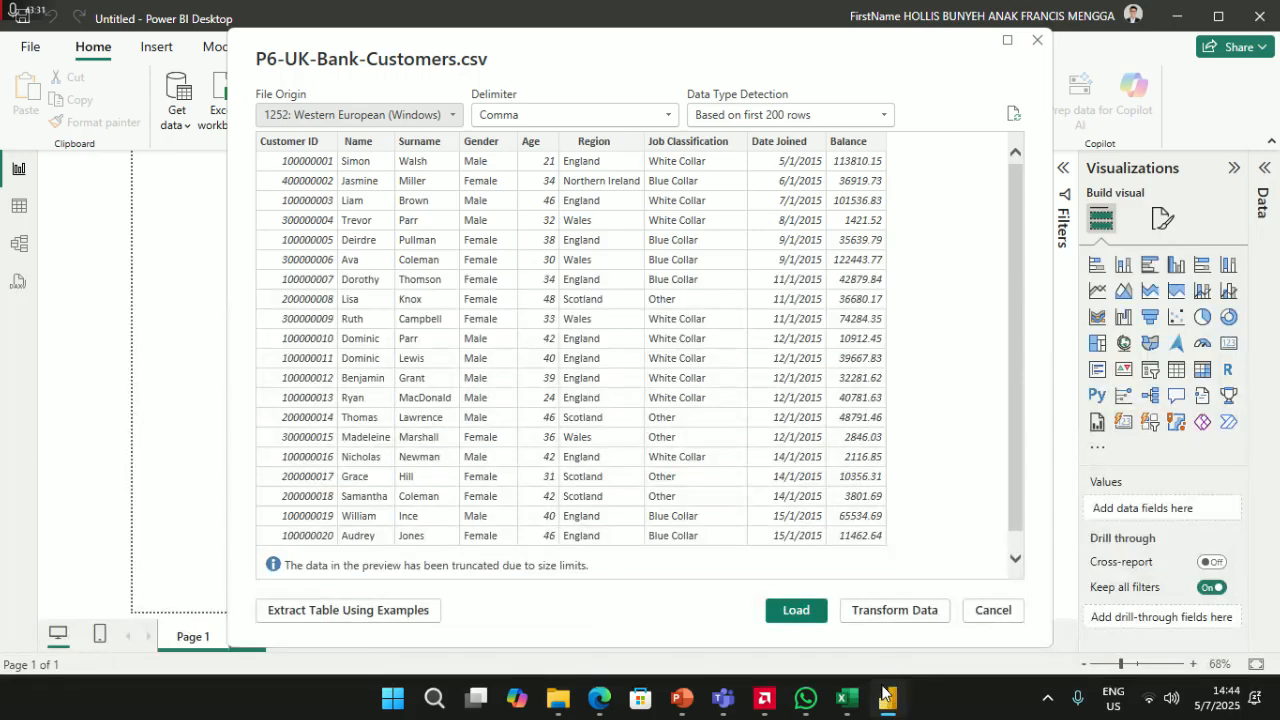
{"action": "left_click", "coordinate": [885, 695]}
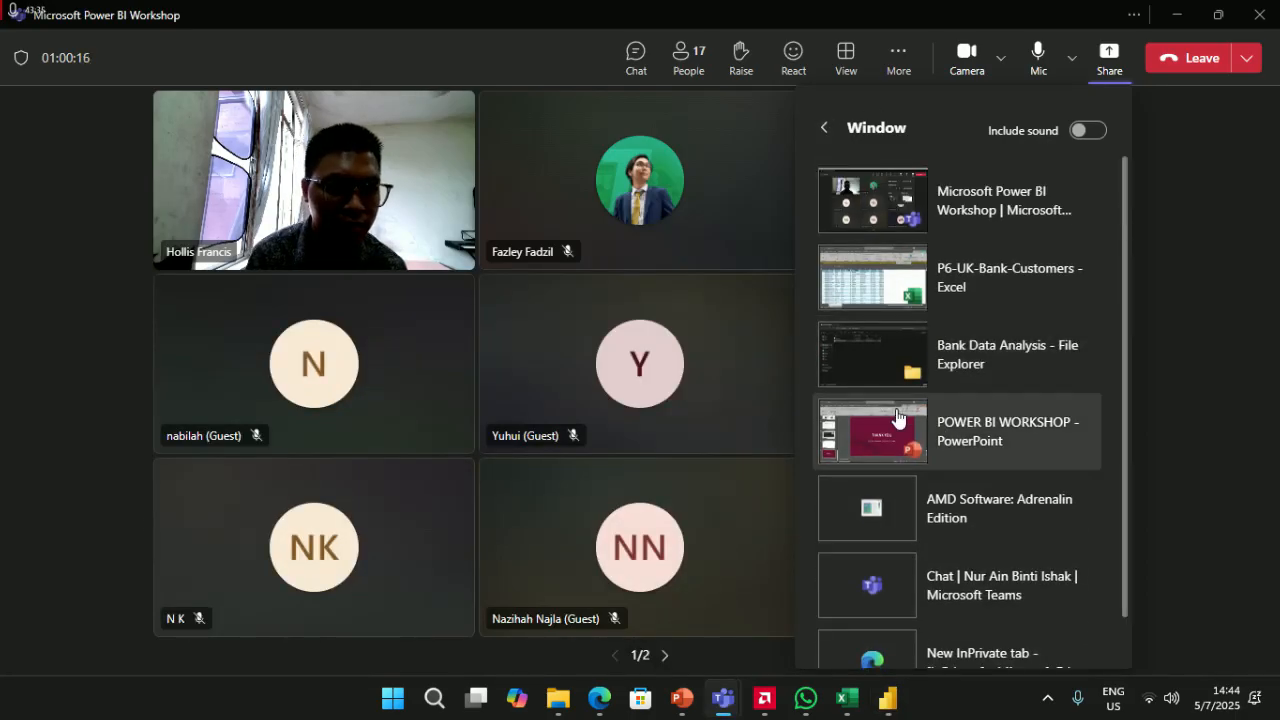
{"action": "scroll", "coordinate": [906, 445], "scroll_direction": "down", "scroll_amount": 1}
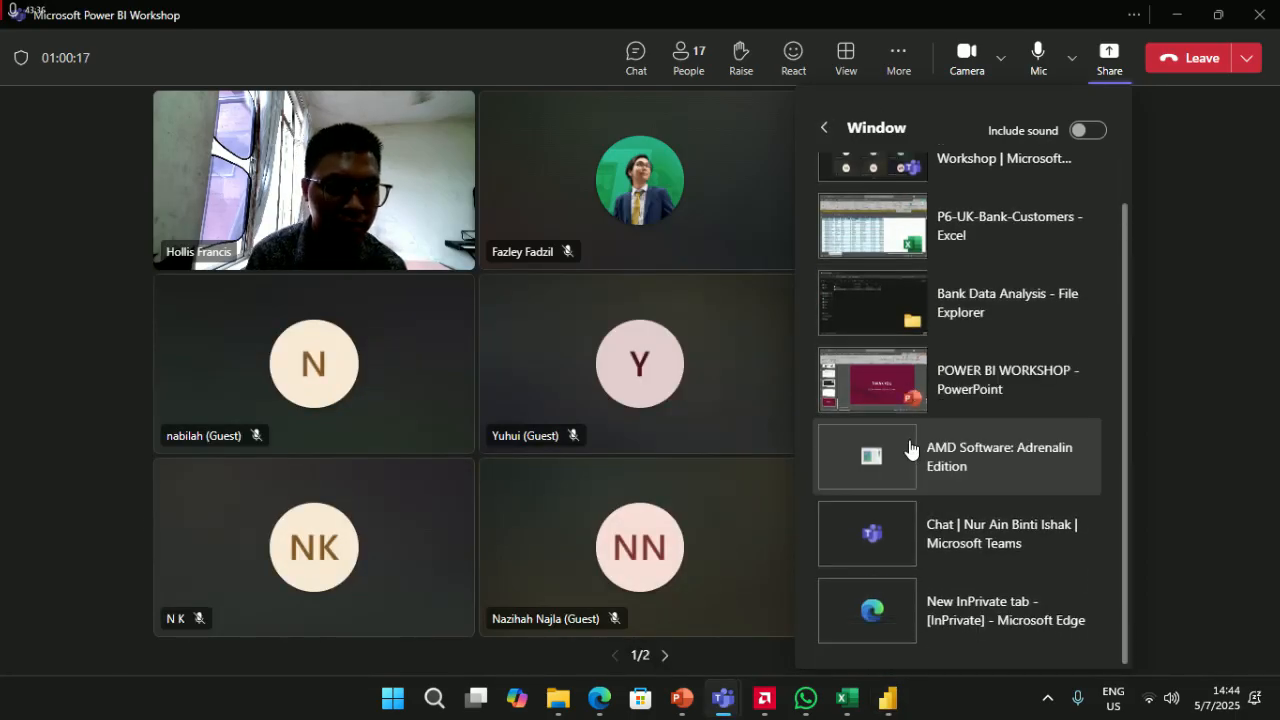
{"action": "left_click", "coordinate": [830, 126]}
{"action": "left_click", "coordinate": [1035, 328]}
{"action": "scroll", "coordinate": [990, 335], "scroll_direction": "down", "scroll_amount": 1}
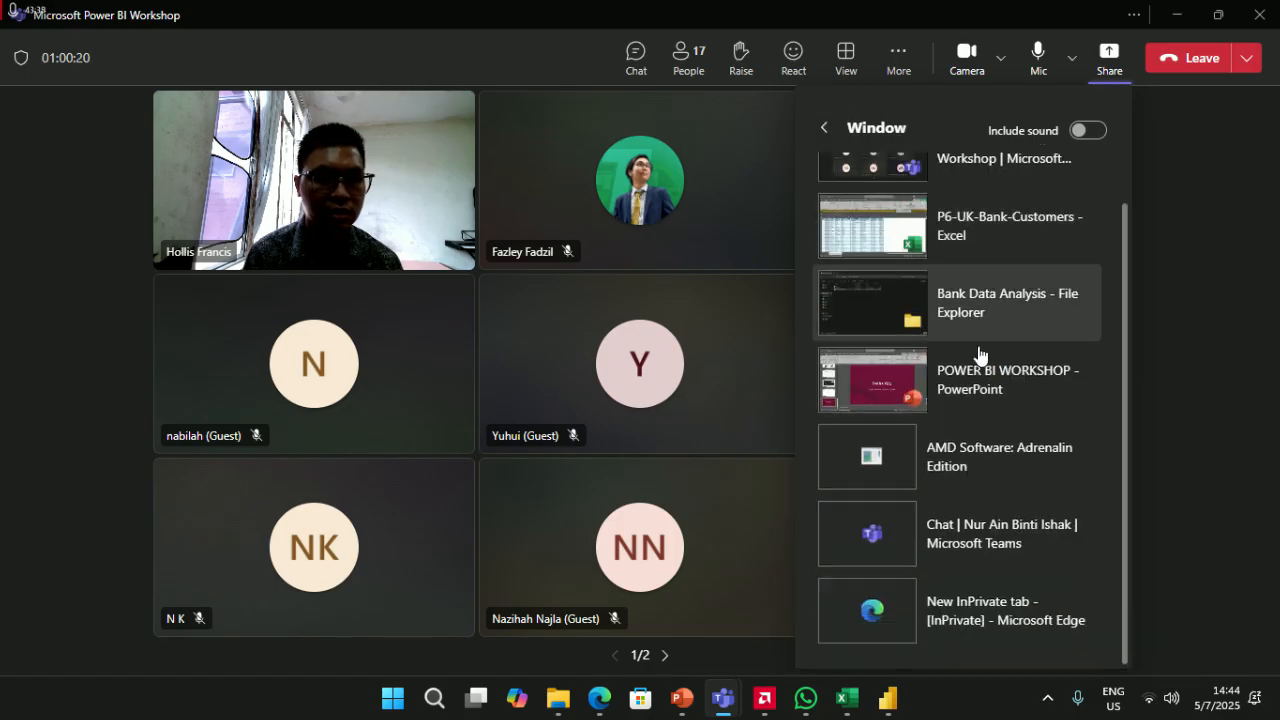
{"action": "scroll", "coordinate": [960, 400], "scroll_direction": "up", "scroll_amount": 1}
{"action": "left_click", "coordinate": [824, 128]}
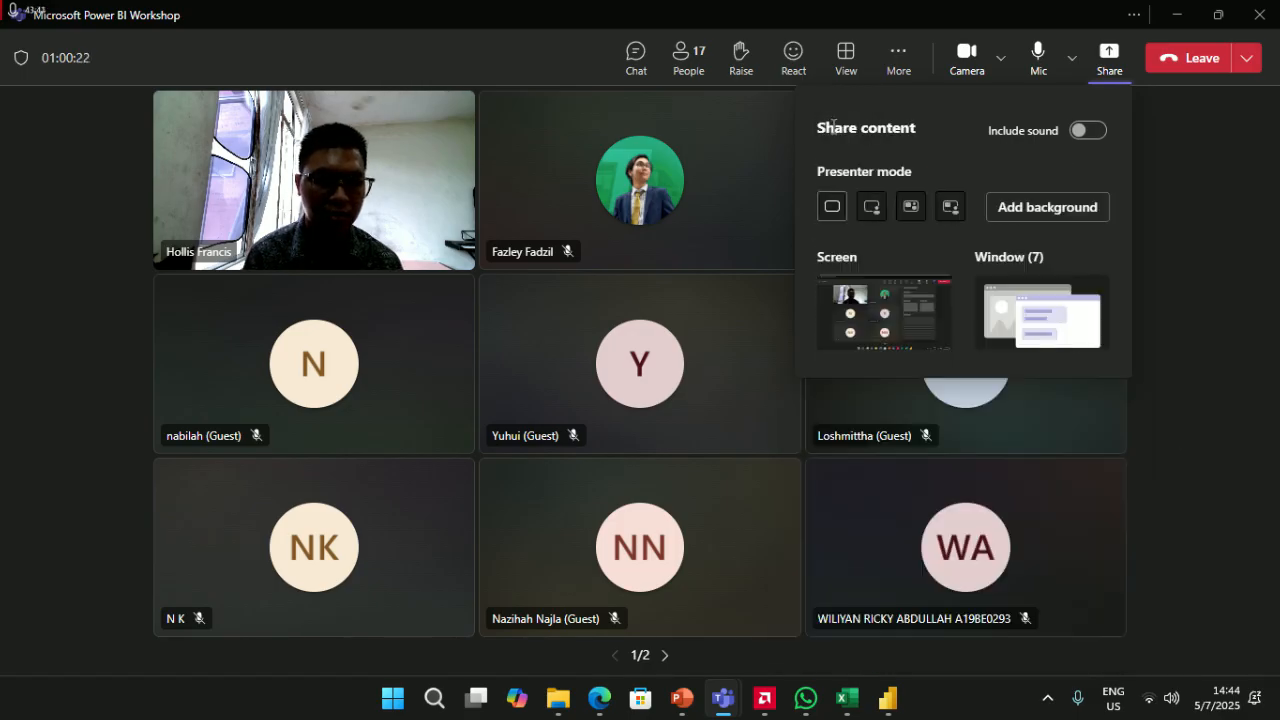
{"action": "left_click", "coordinate": [828, 355]}
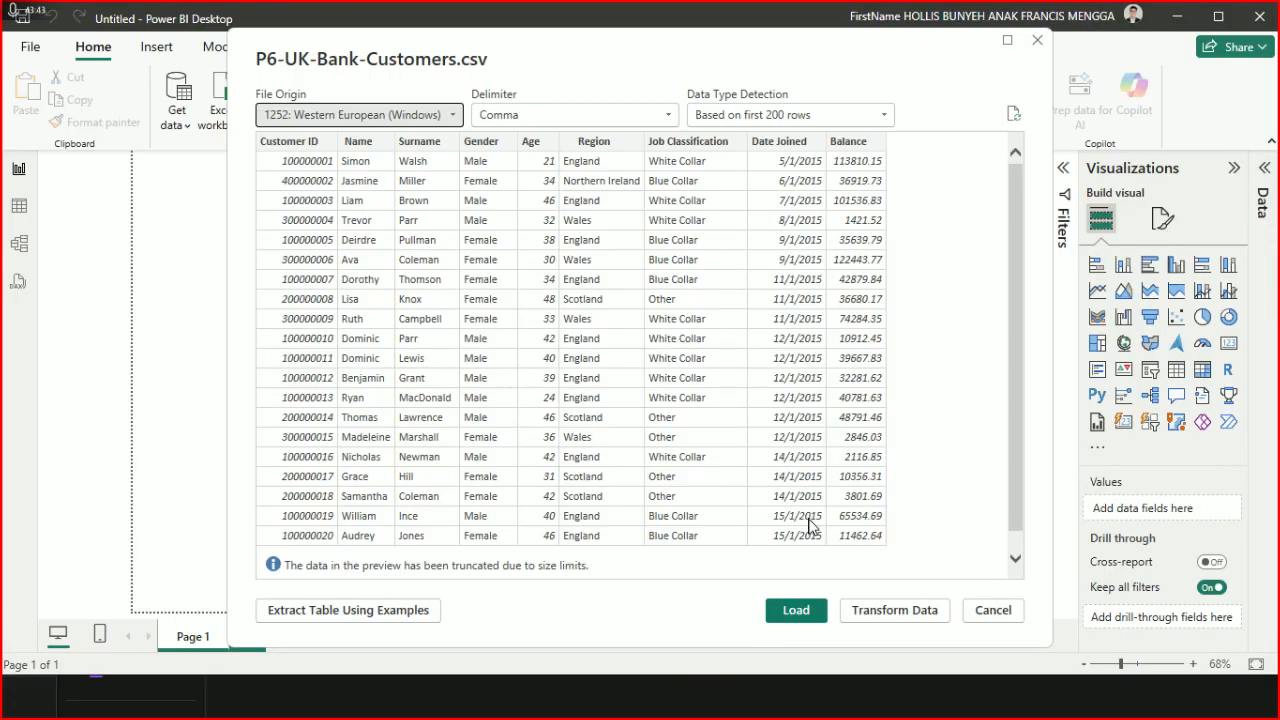
- Review the comma-delimited P6-UK-Bank-Customers.csv preview rows and load the data into the report
{"action": "scroll", "coordinate": [545, 370], "scroll_direction": "down", "scroll_amount": 1}
{"action": "scroll", "coordinate": [540, 360], "scroll_direction": "up", "scroll_amount": 1}
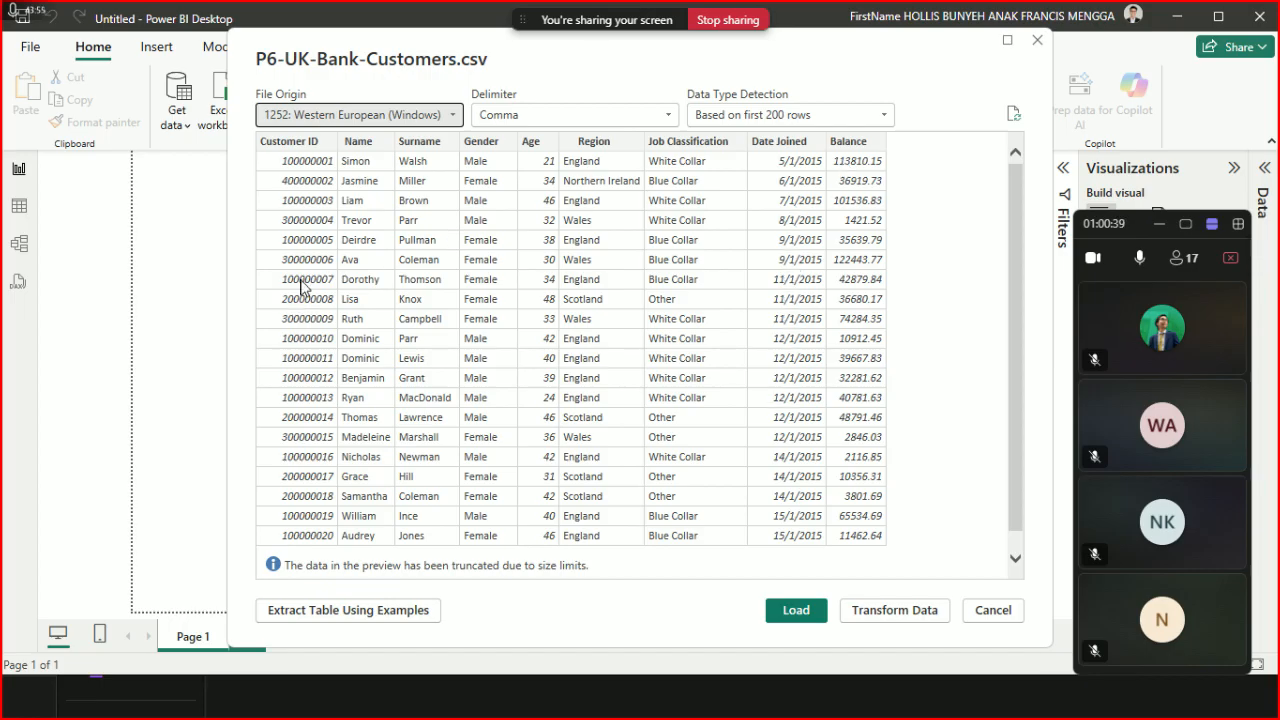
{"action": "scroll", "coordinate": [410, 303], "scroll_direction": "down", "scroll_amount": 1}
{"action": "scroll", "coordinate": [460, 333], "scroll_direction": "up", "scroll_amount": 1}
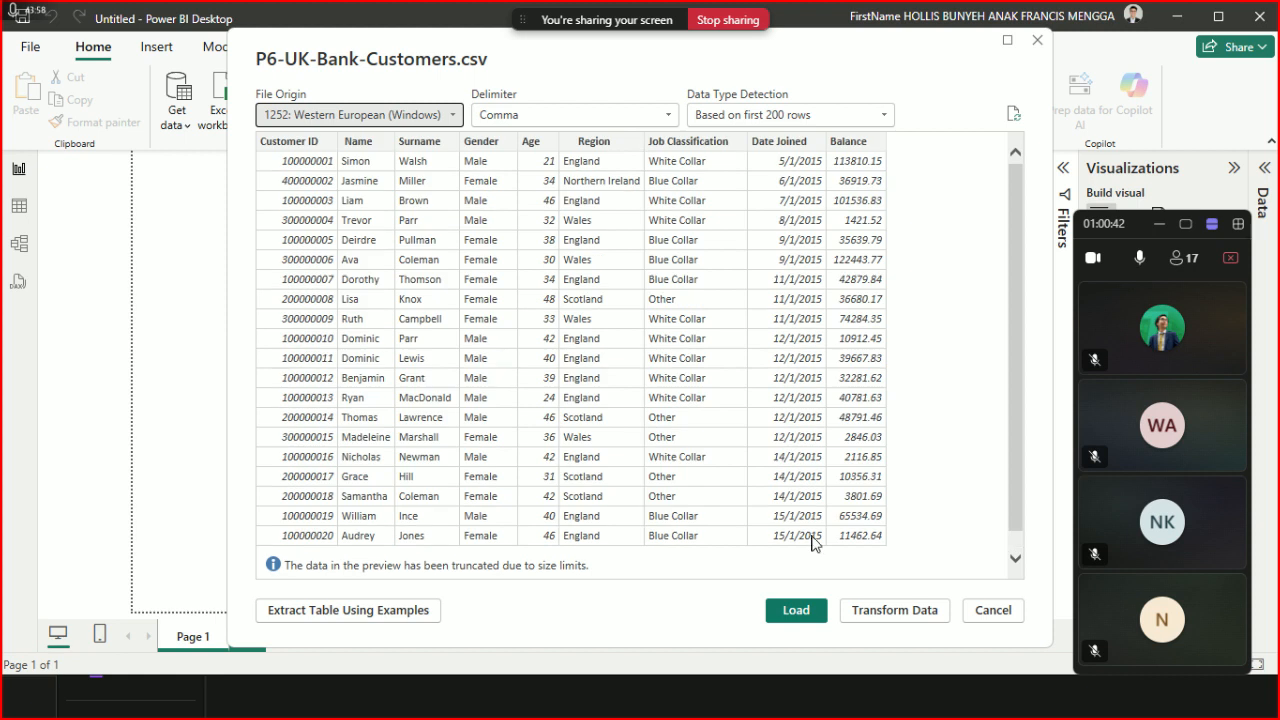
{"action": "left_click", "coordinate": [800, 611]}
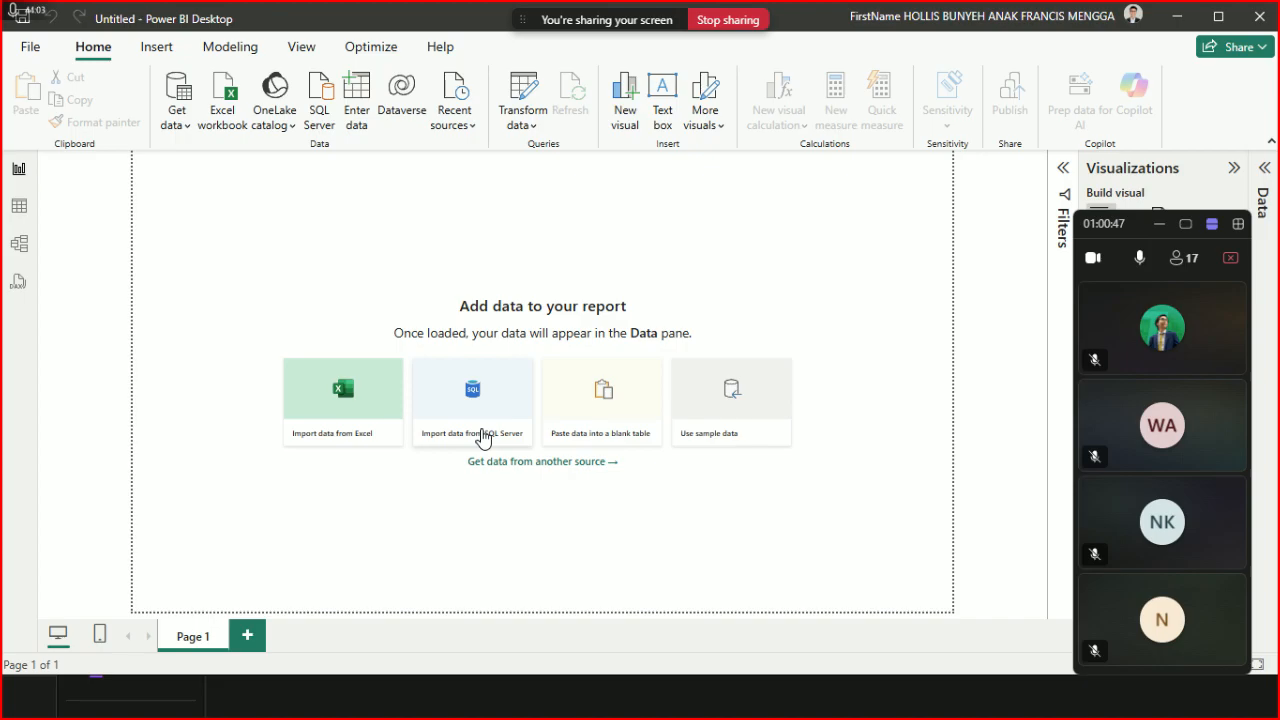
- Move the Teams mini-window aside, stop sharing, and bring Power BI Desktop to the front
{"action": "left_click", "coordinate": [1268, 170]}
{"action": "left_click_drag", "start_coordinate": [1125, 225], "coordinate": [468, 142]}
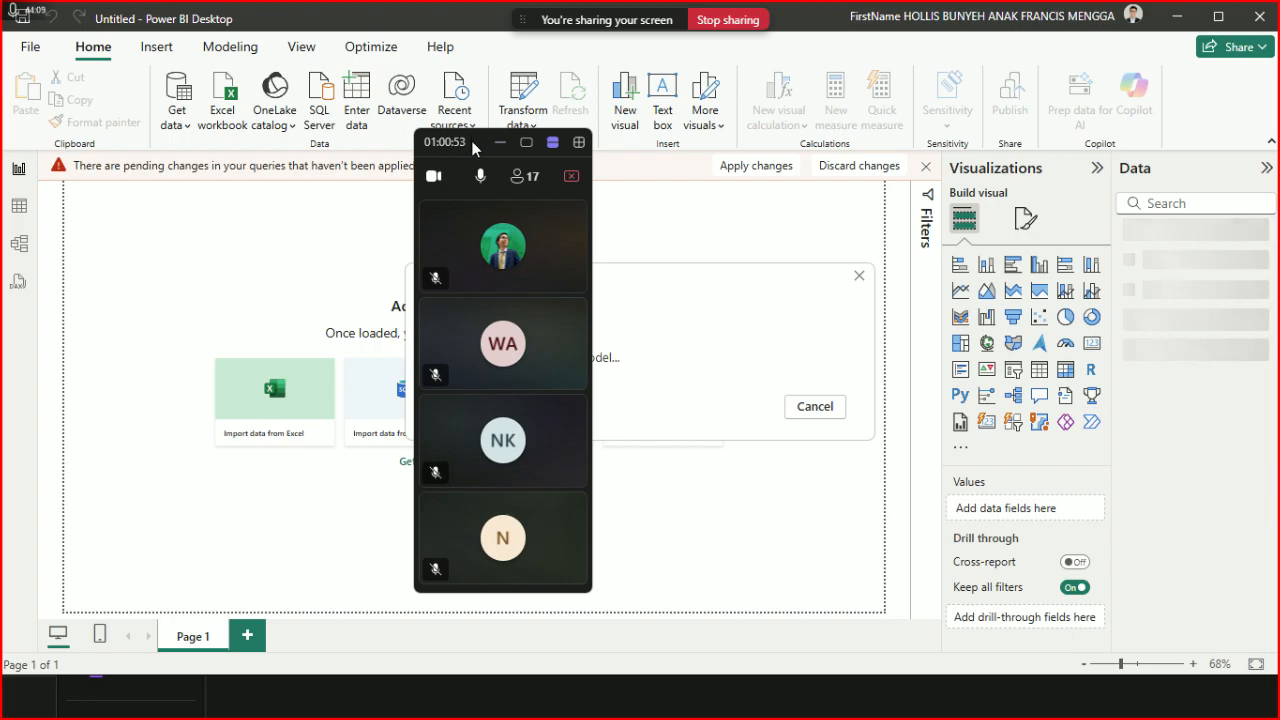
{"action": "left_click_drag", "start_coordinate": [471, 140], "coordinate": [597, 94]}
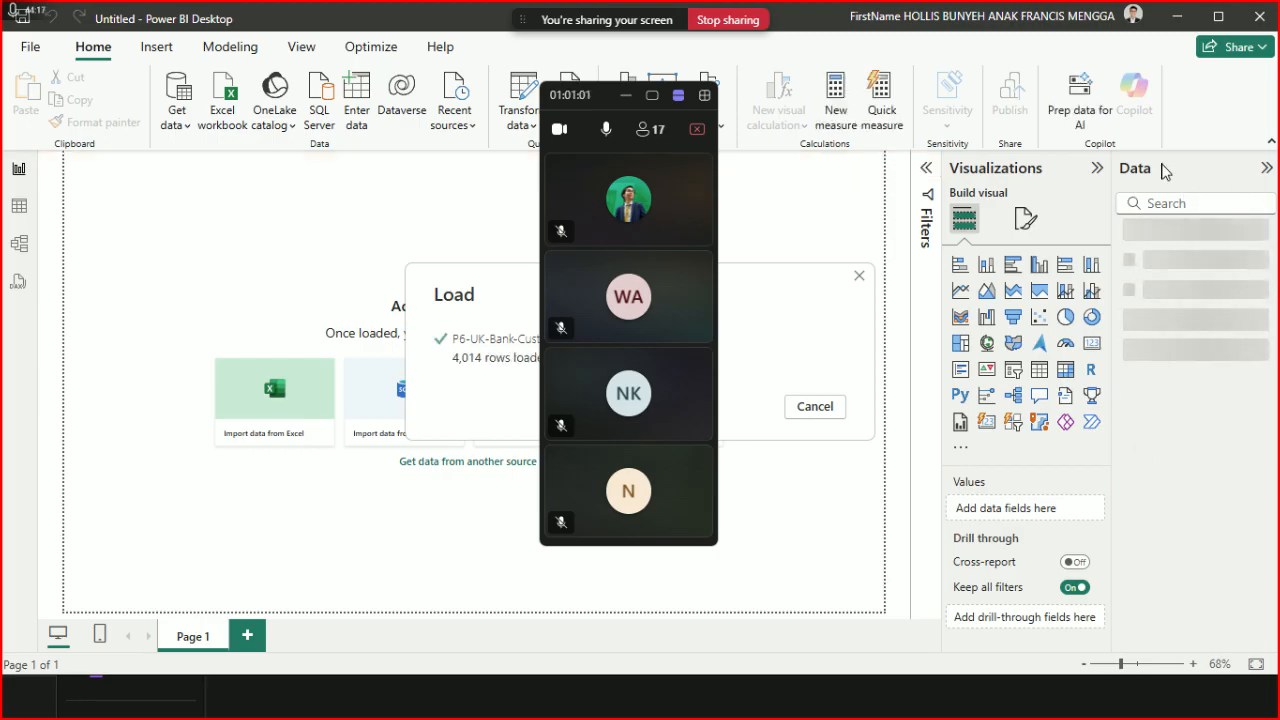
{"action": "key", "text": "alt+Tab"}
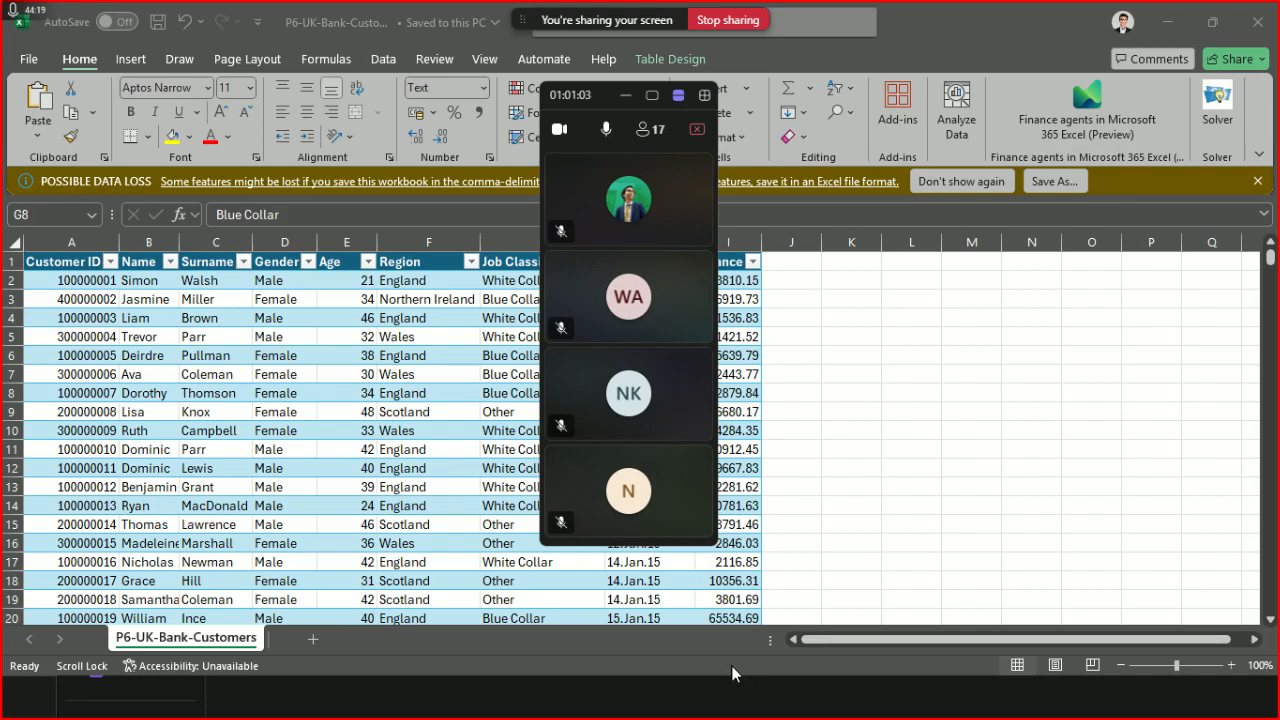
{"action": "left_click", "coordinate": [697, 145]}
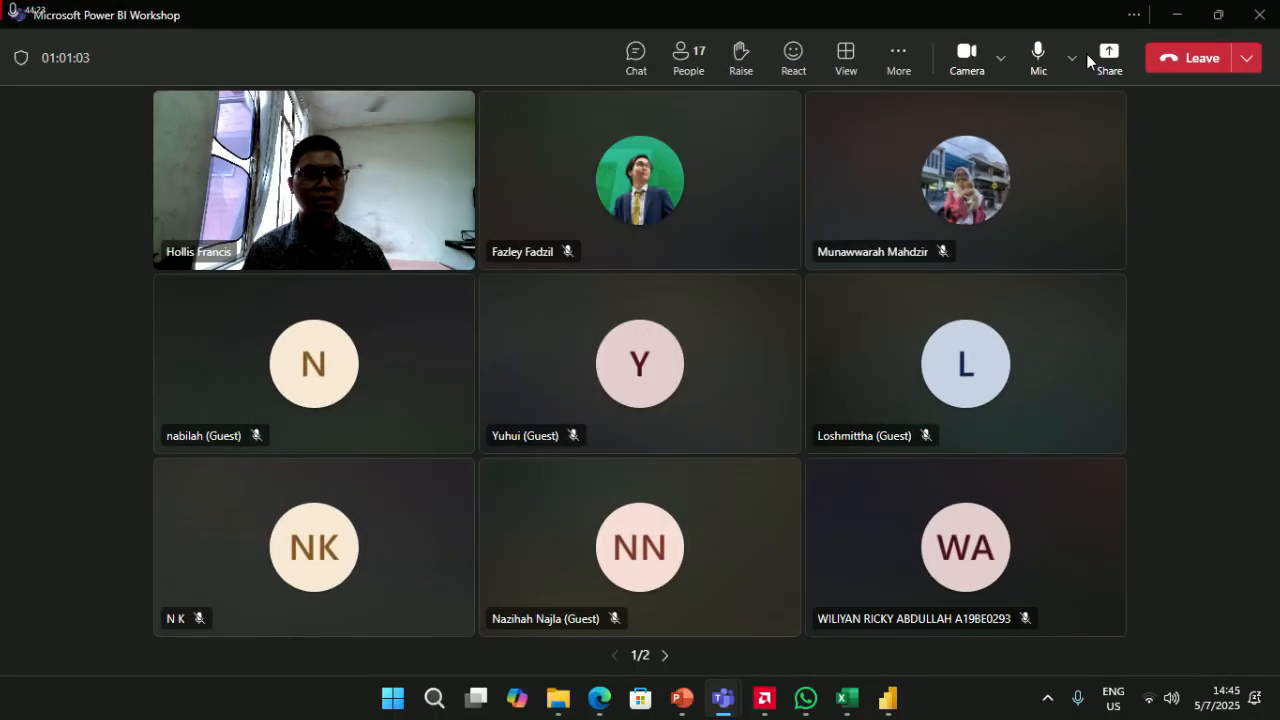
{"action": "left_click", "coordinate": [887, 698]}
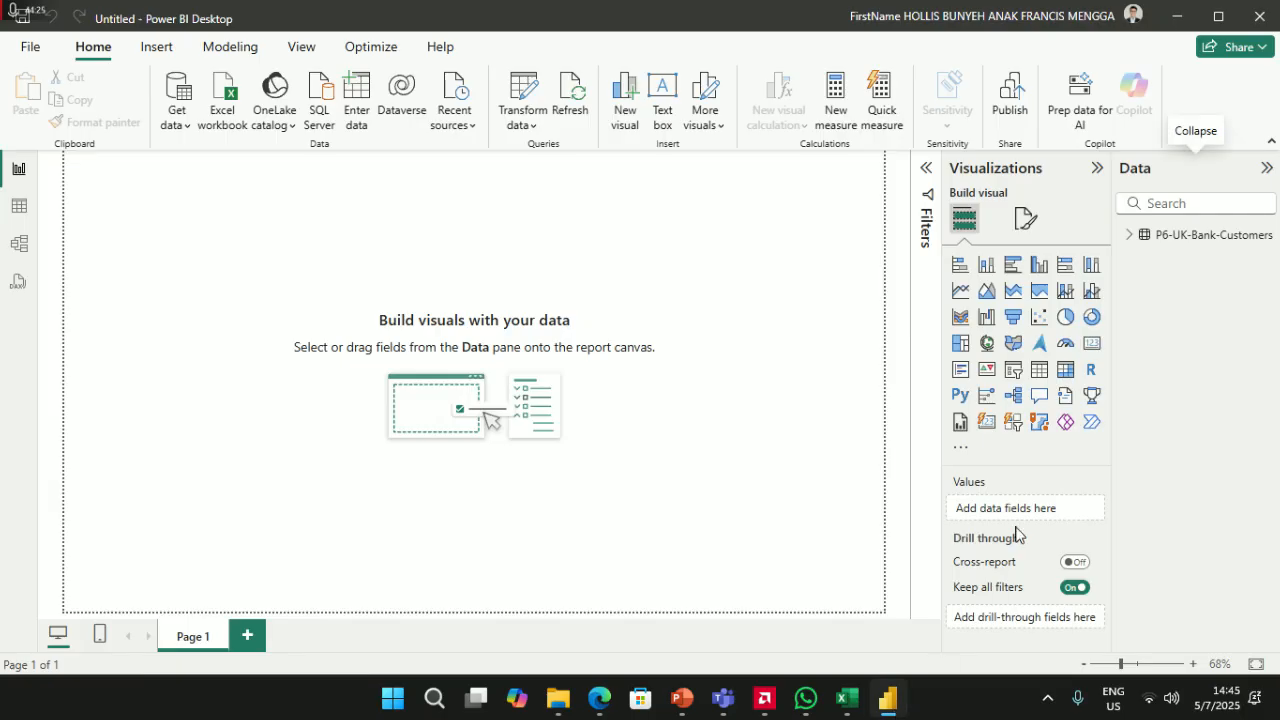
- Share the Power BI Desktop window in Teams and move the meeting mini-window left
{"action": "key", "text": "alt+Tab"}
{"action": "left_click", "coordinate": [1108, 60]}
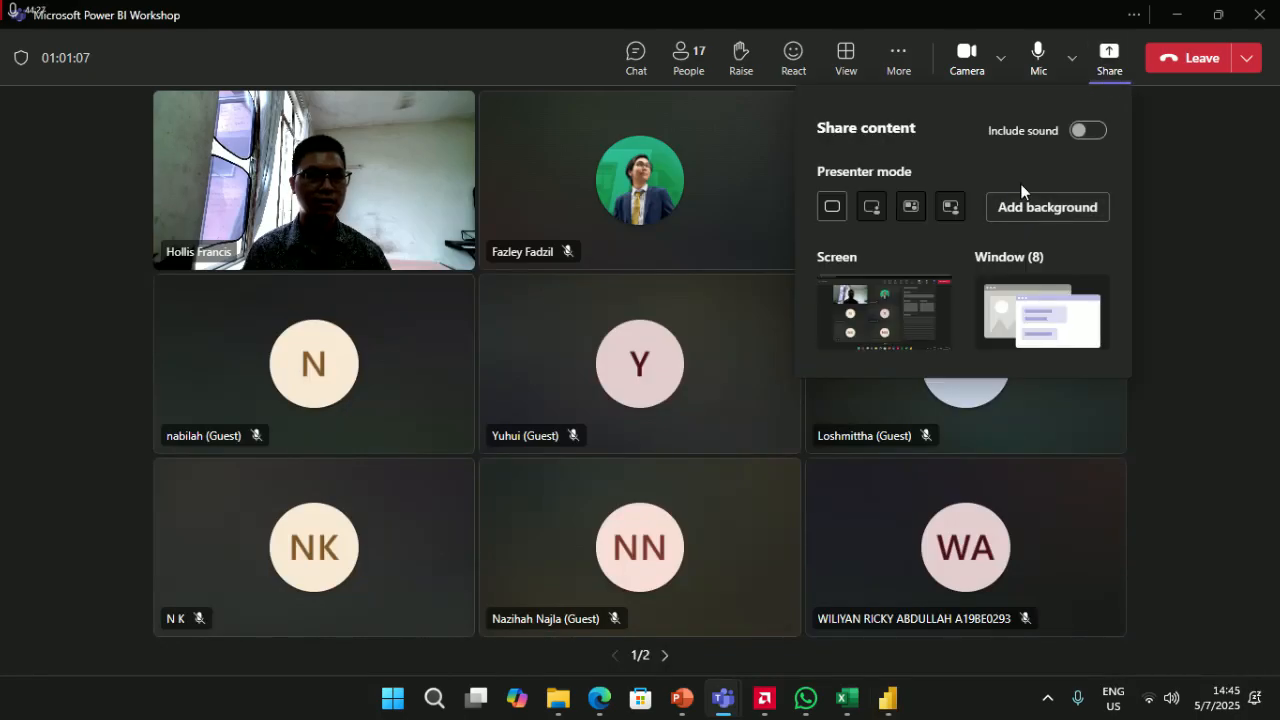
{"action": "left_click", "coordinate": [1020, 320]}
{"action": "left_click", "coordinate": [963, 291]}
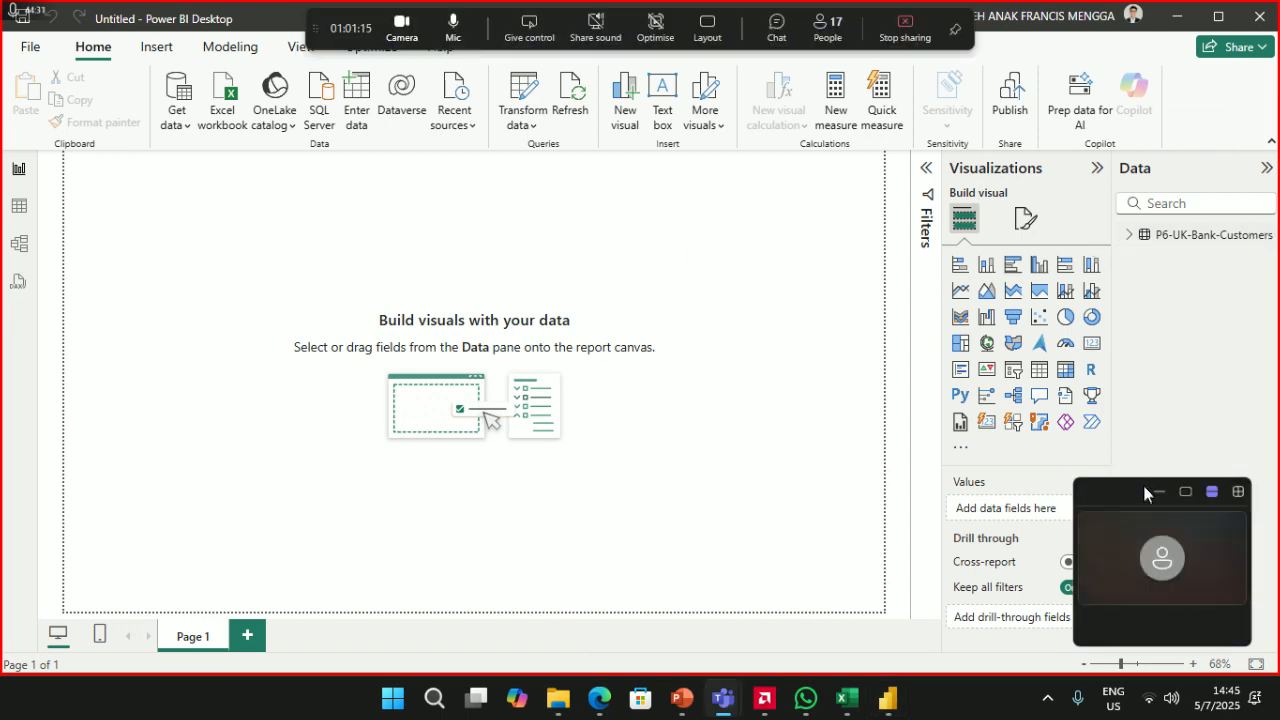
{"action": "left_click_drag", "start_coordinate": [1136, 216], "coordinate": [101, 180]}
- Expand the P6-UK-Bank-Customers table's fields, peek at the Date Joined hierarchy, and move the meeting window right
{"action": "left_click", "coordinate": [1131, 237]}
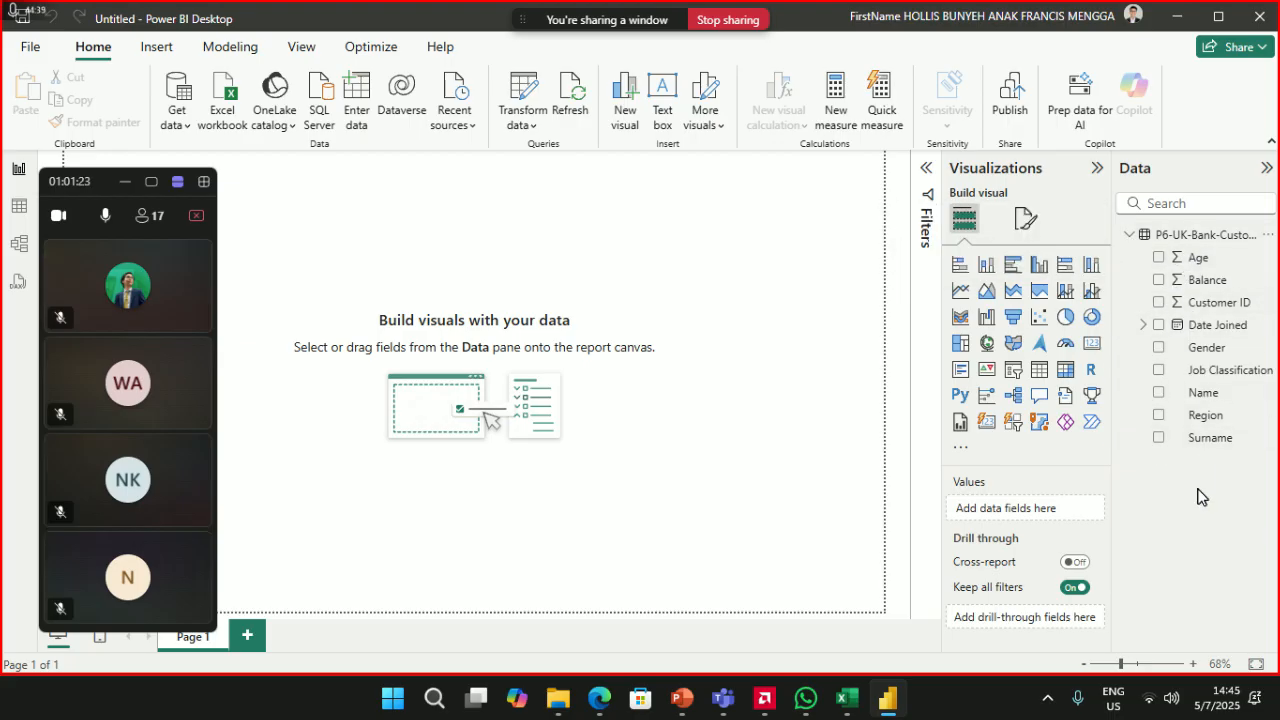
{"action": "left_click", "coordinate": [1144, 328]}
{"action": "left_click", "coordinate": [1144, 328]}
{"action": "left_click_drag", "start_coordinate": [98, 183], "coordinate": [1150, 87]}
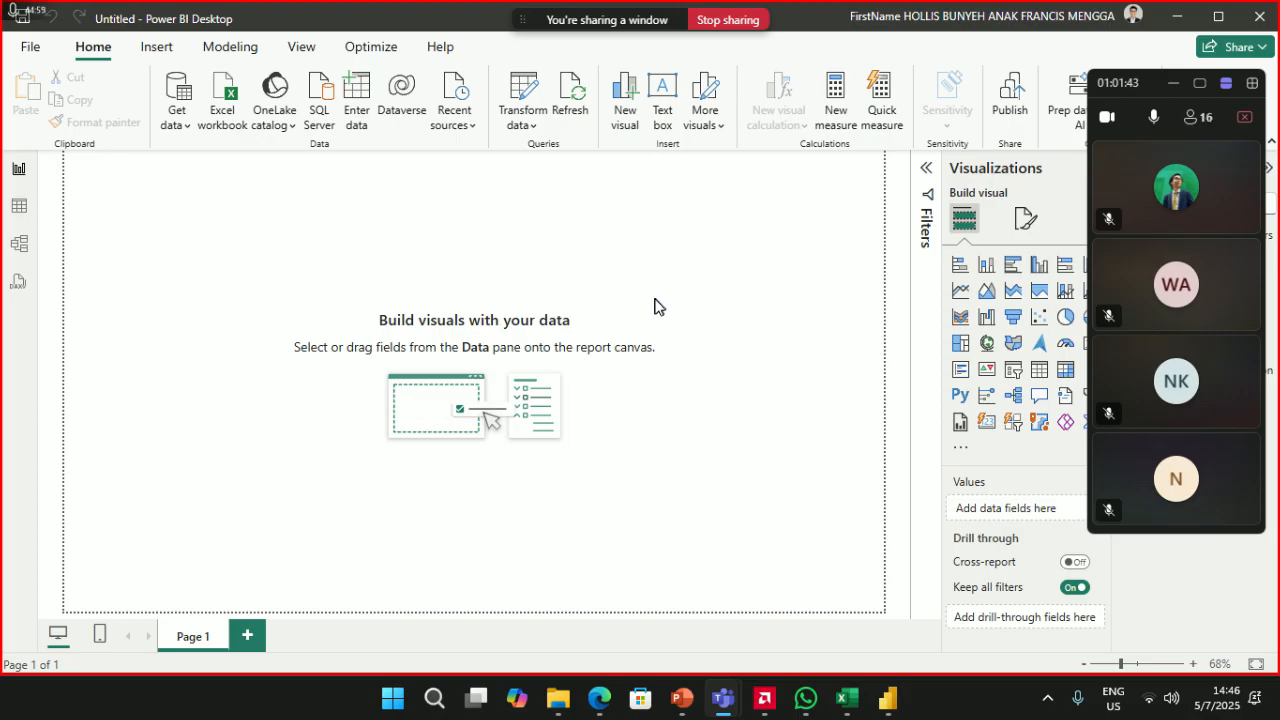
- Switch the Teams meeting to share the entire screen instead of one window
{"action": "mouse_move", "coordinate": [599, 699]}
{"action": "left_click", "coordinate": [583, 580]}
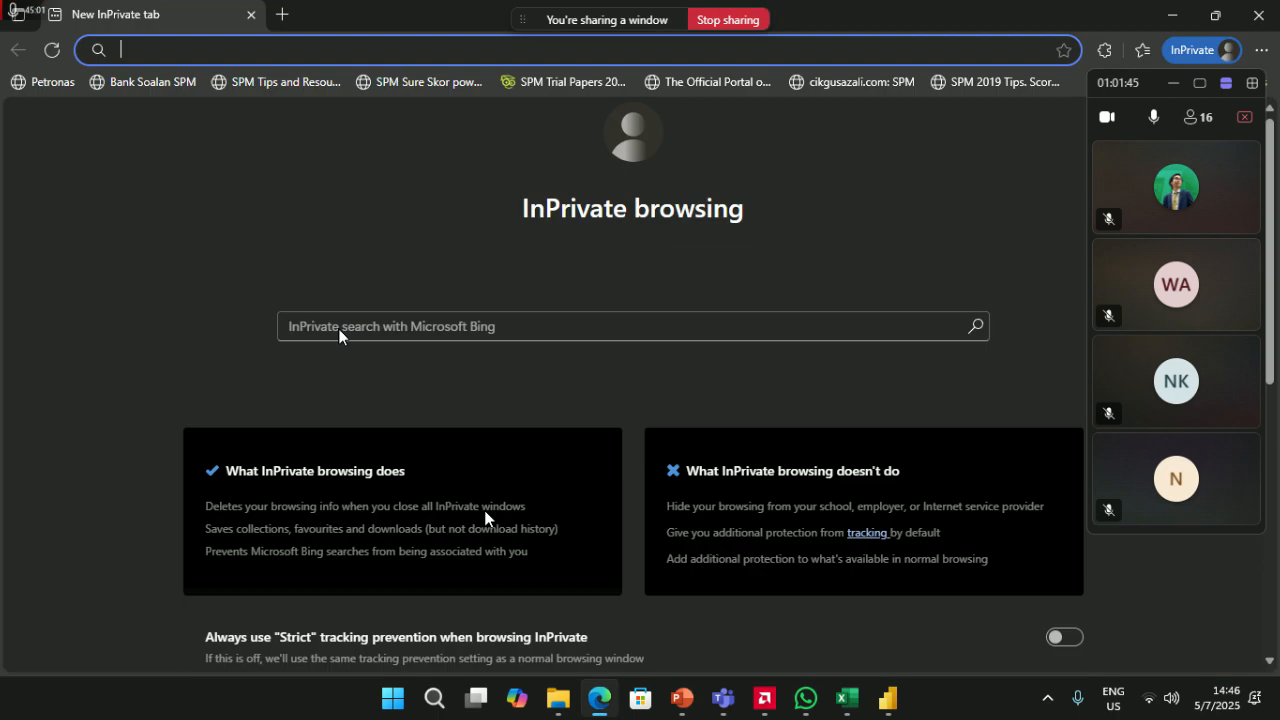
{"action": "left_click", "coordinate": [722, 37]}
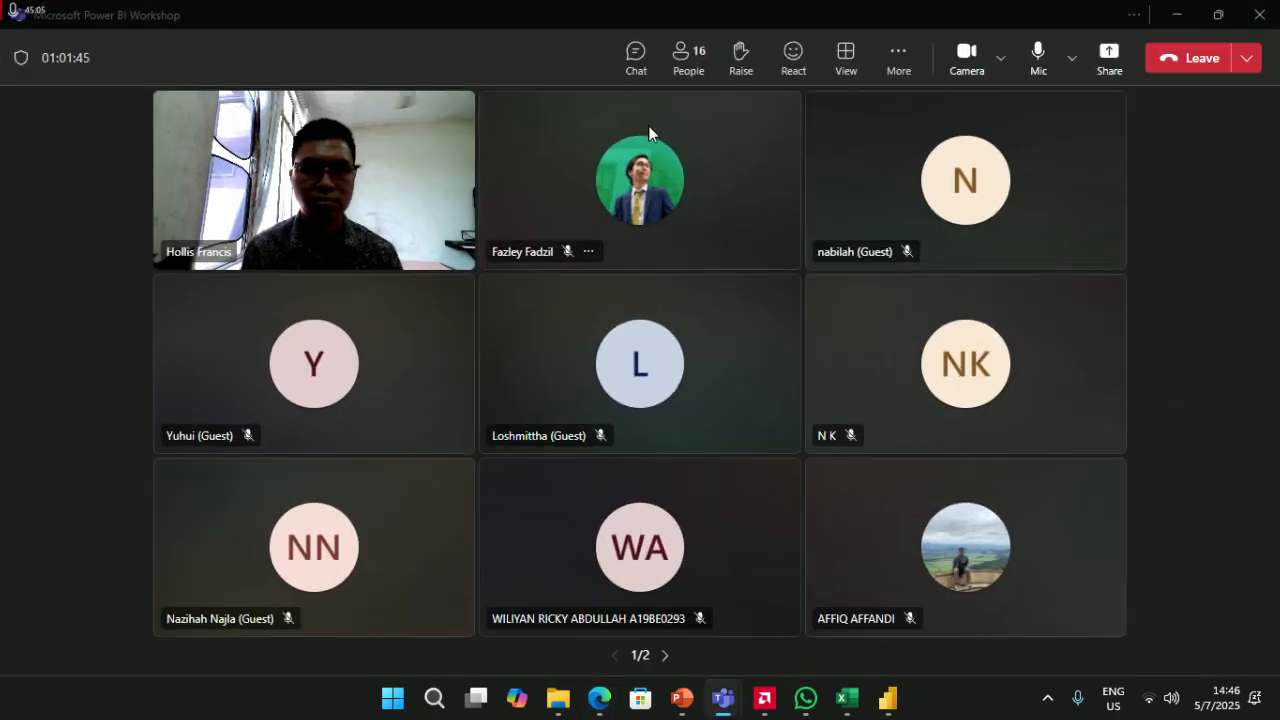
{"action": "left_click", "coordinate": [1094, 63]}
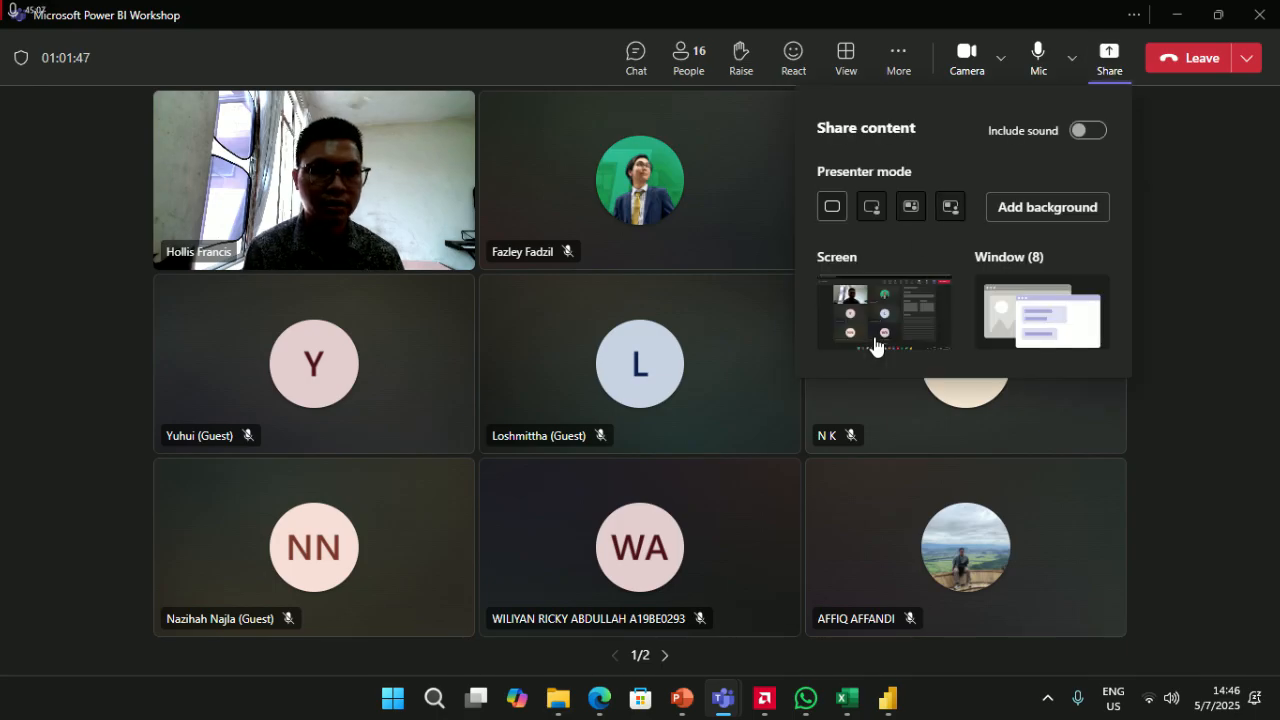
{"action": "left_click", "coordinate": [921, 324]}
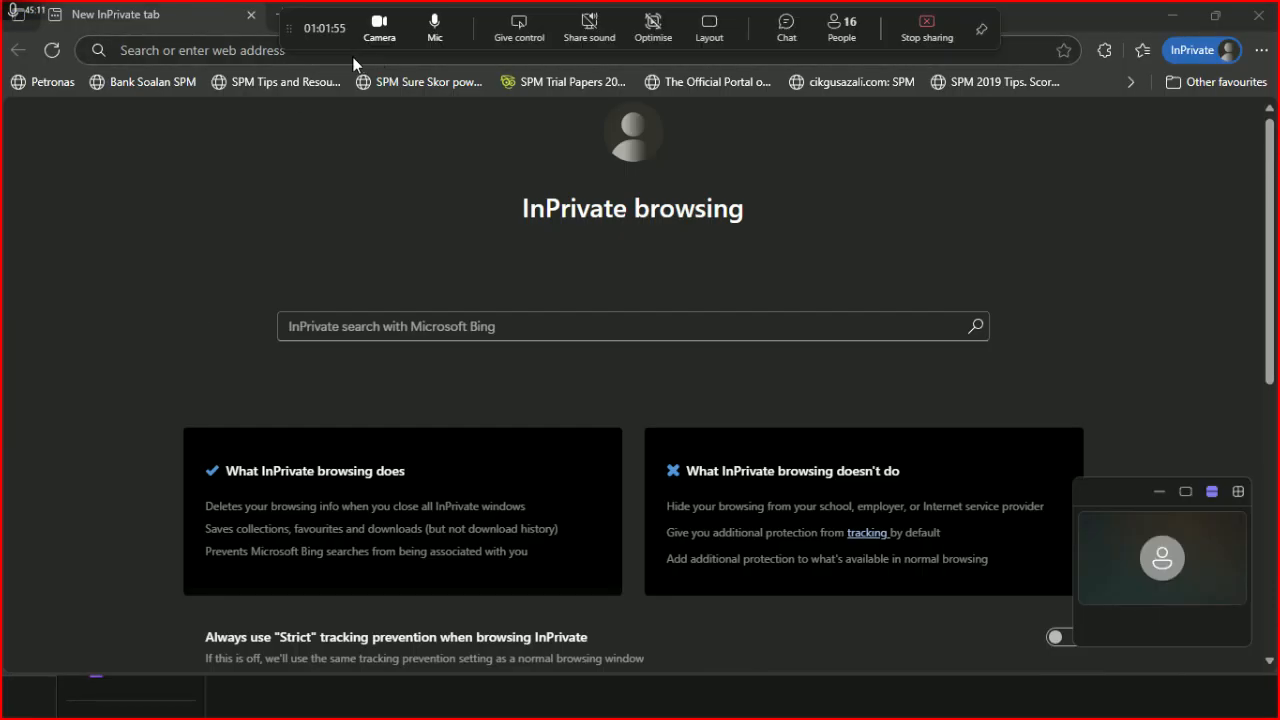
- Search the web for 'bank in uk' and view the image results
{"action": "left_click", "coordinate": [230, 57]}
{"action": "type", "text": "bank in uk"}
{"action": "key", "text": "Return"}
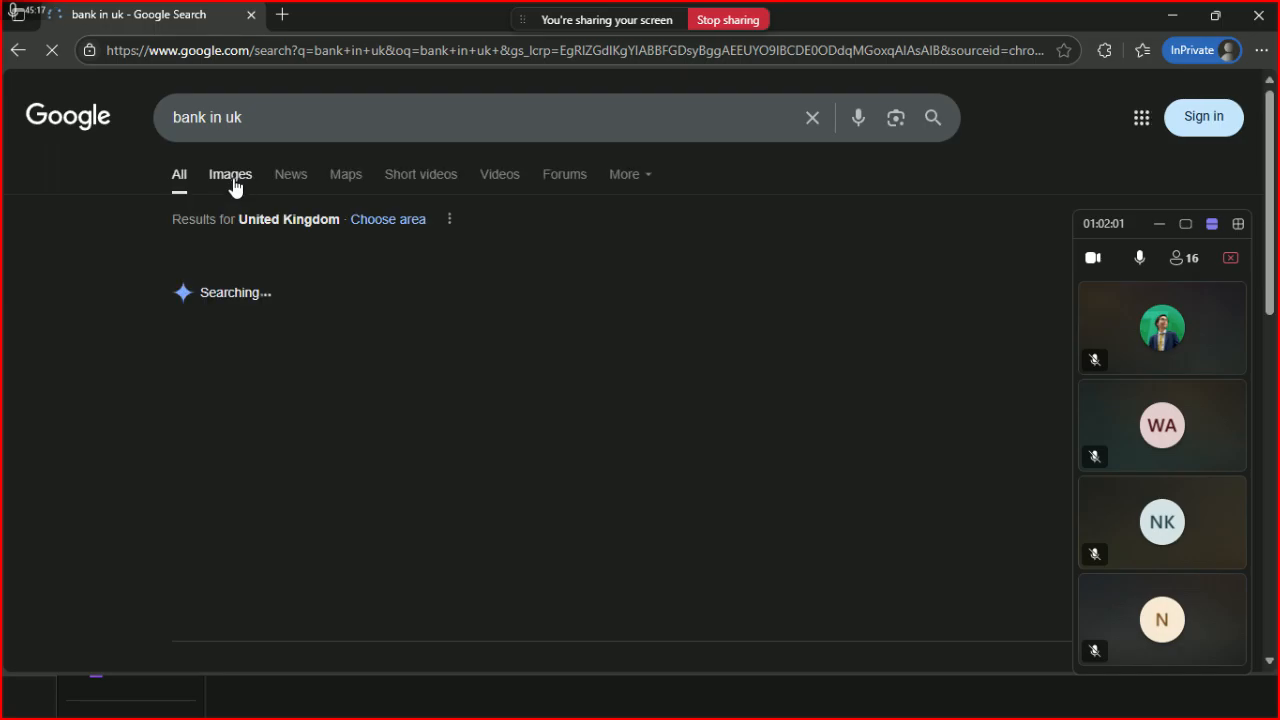
{"action": "left_click", "coordinate": [233, 186]}
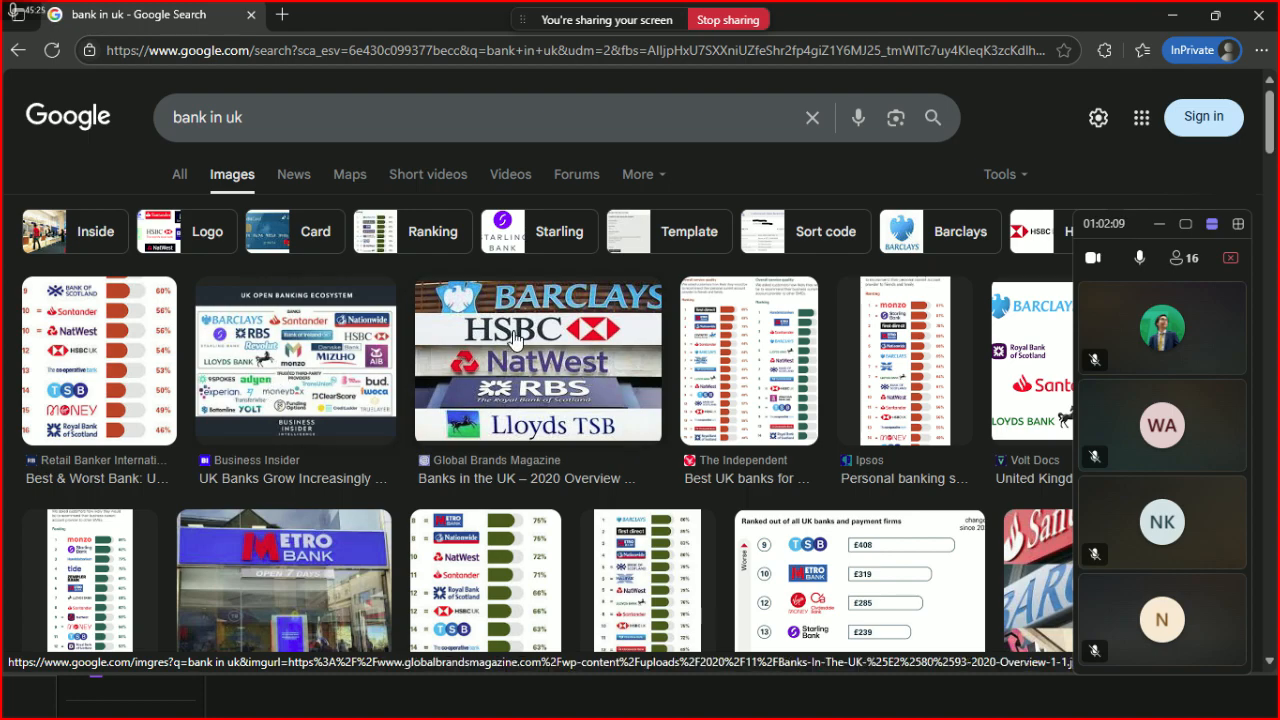
- Search Google for 'Barclays bank colour code', admitting a waiting participant along the way
{"action": "left_click", "coordinate": [306, 106]}
{"action": "key", "text": "ctrl+a"}
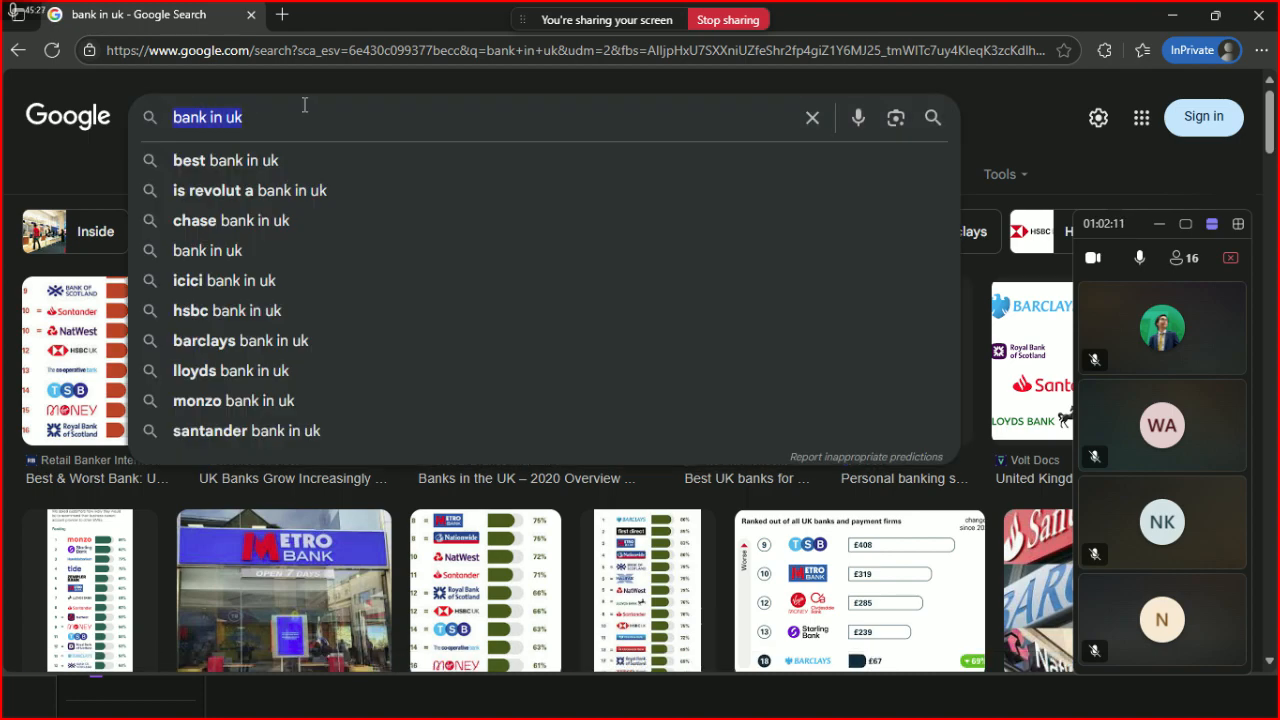
{"action": "type", "text": "Barclays banlk"}
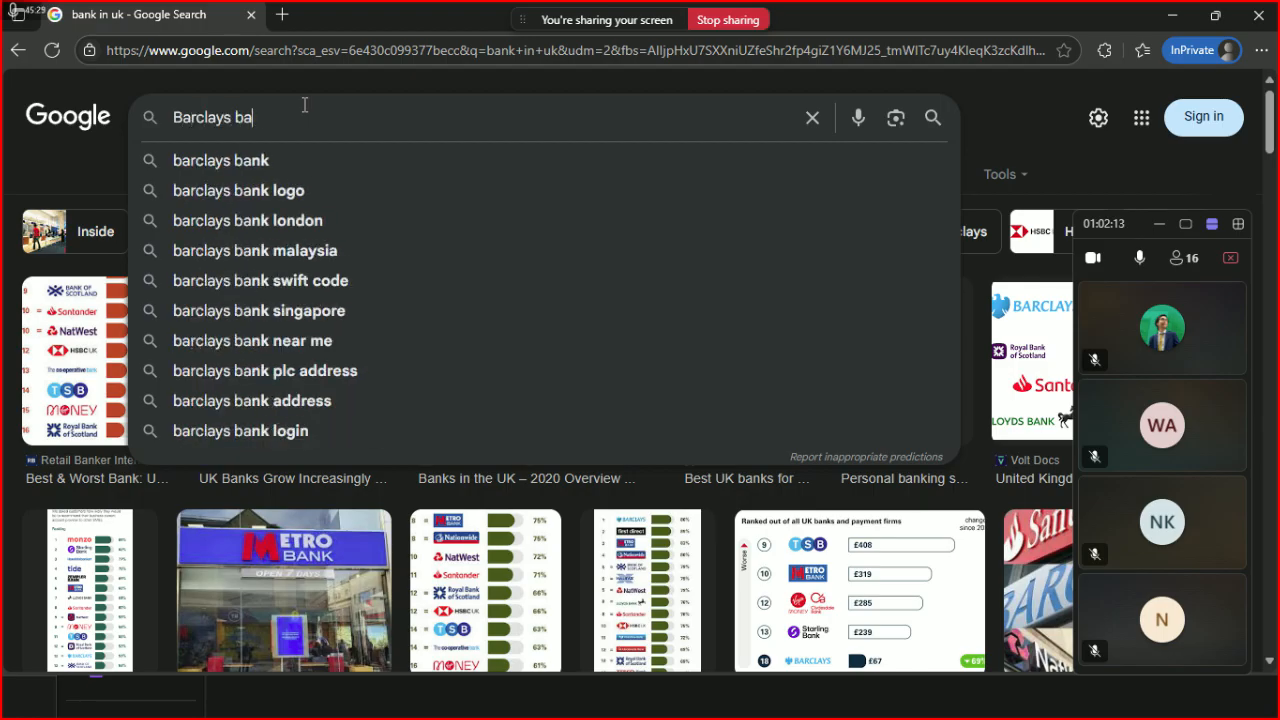
{"action": "key", "text": "BackSpace"}
{"action": "type", "text": "k"}
{"action": "key", "text": "Return"}
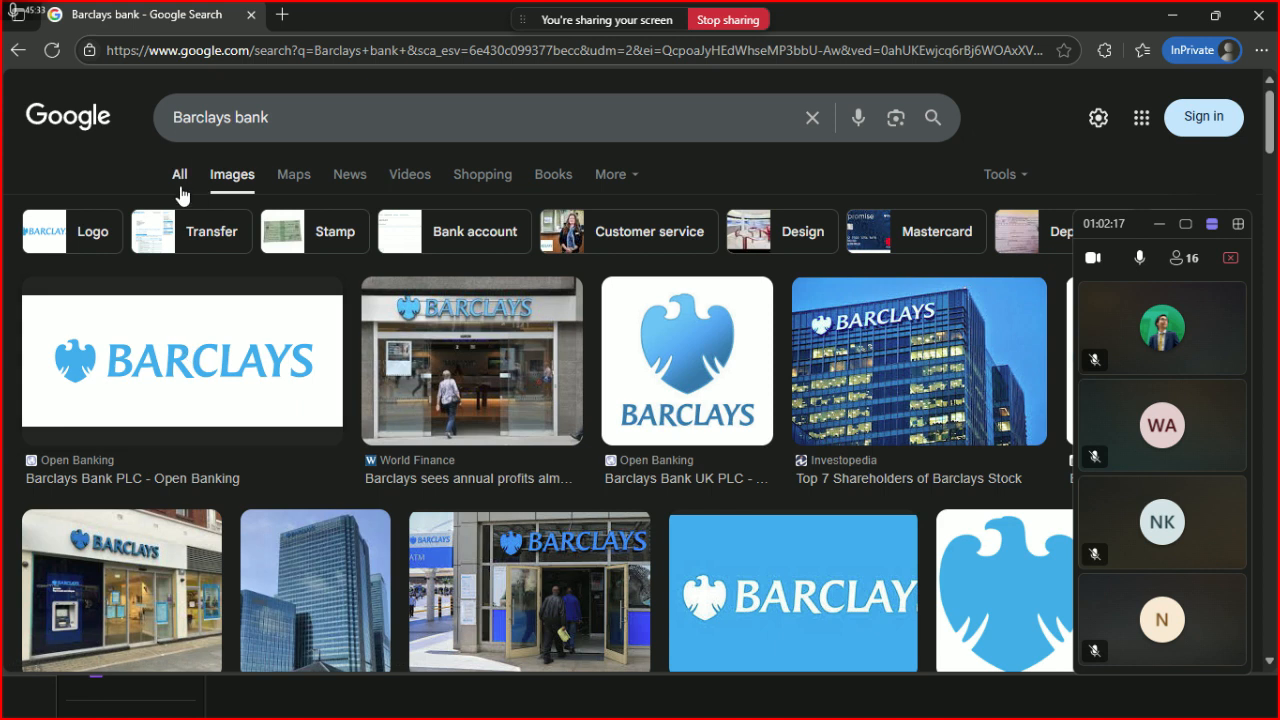
{"action": "left_click", "coordinate": [180, 190]}
{"action": "left_click", "coordinate": [306, 117]}
{"action": "type", "text": "colour code"}
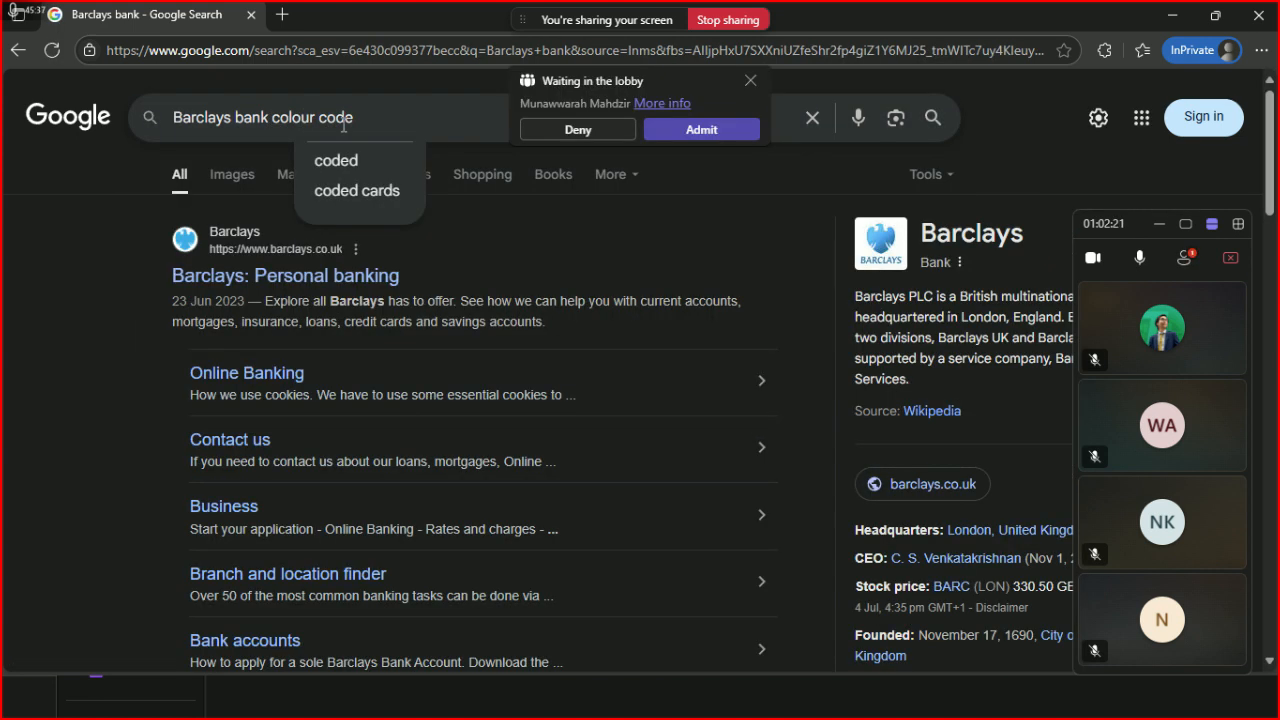
{"action": "left_click", "coordinate": [745, 128]}
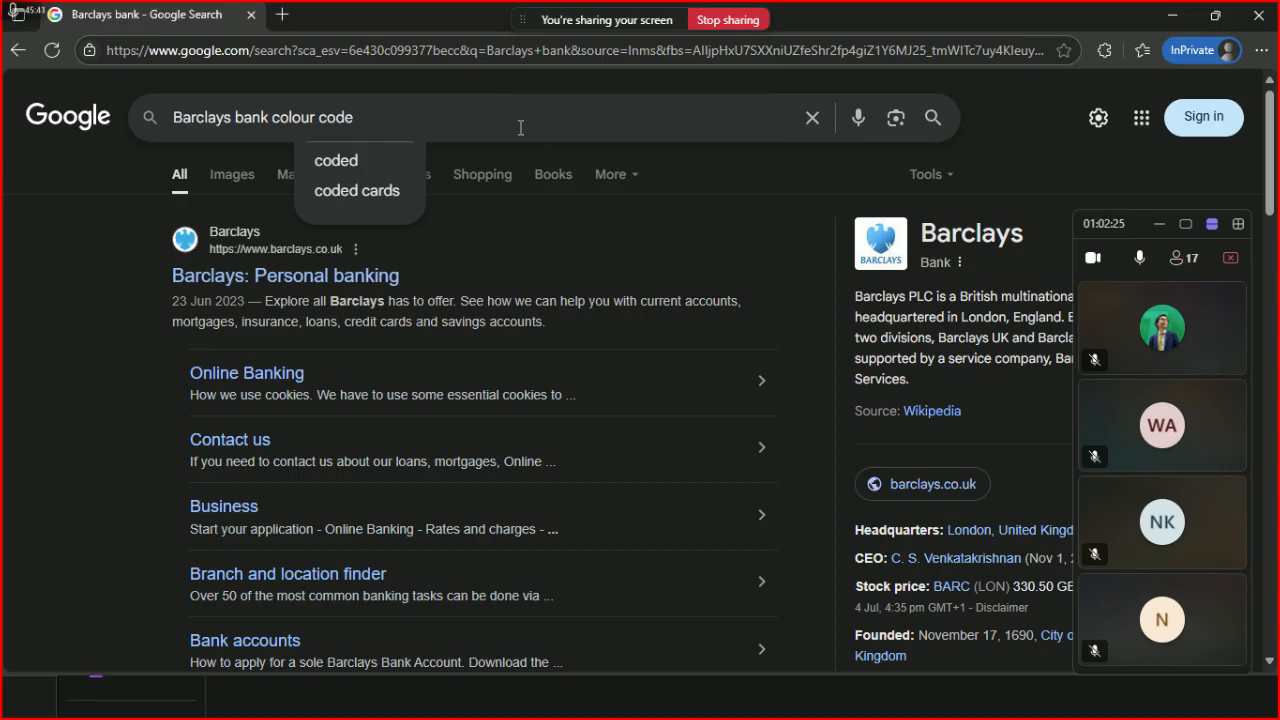
{"action": "key", "text": "Return"}
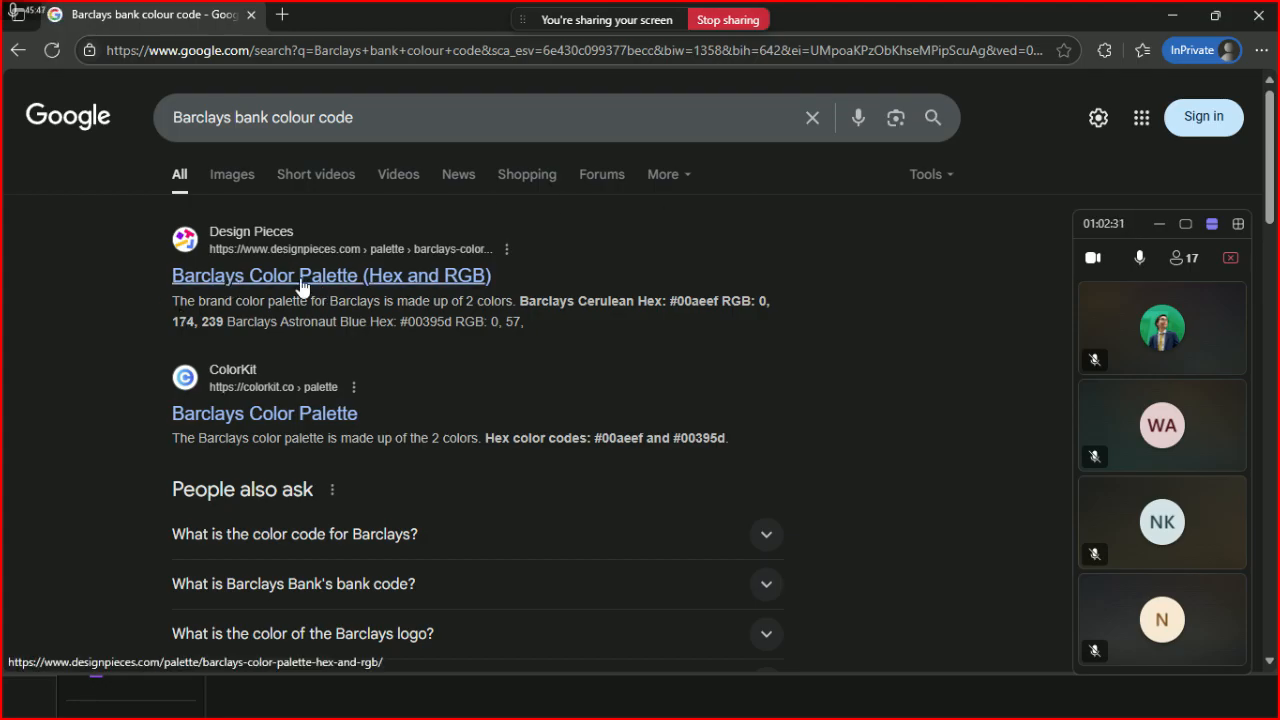
- Open the designpieces Barclays colour palette result, then return to Power BI Desktop
{"action": "left_click", "coordinate": [411, 276]}
{"action": "scroll", "coordinate": [406, 294], "scroll_direction": "down", "scroll_amount": 5}
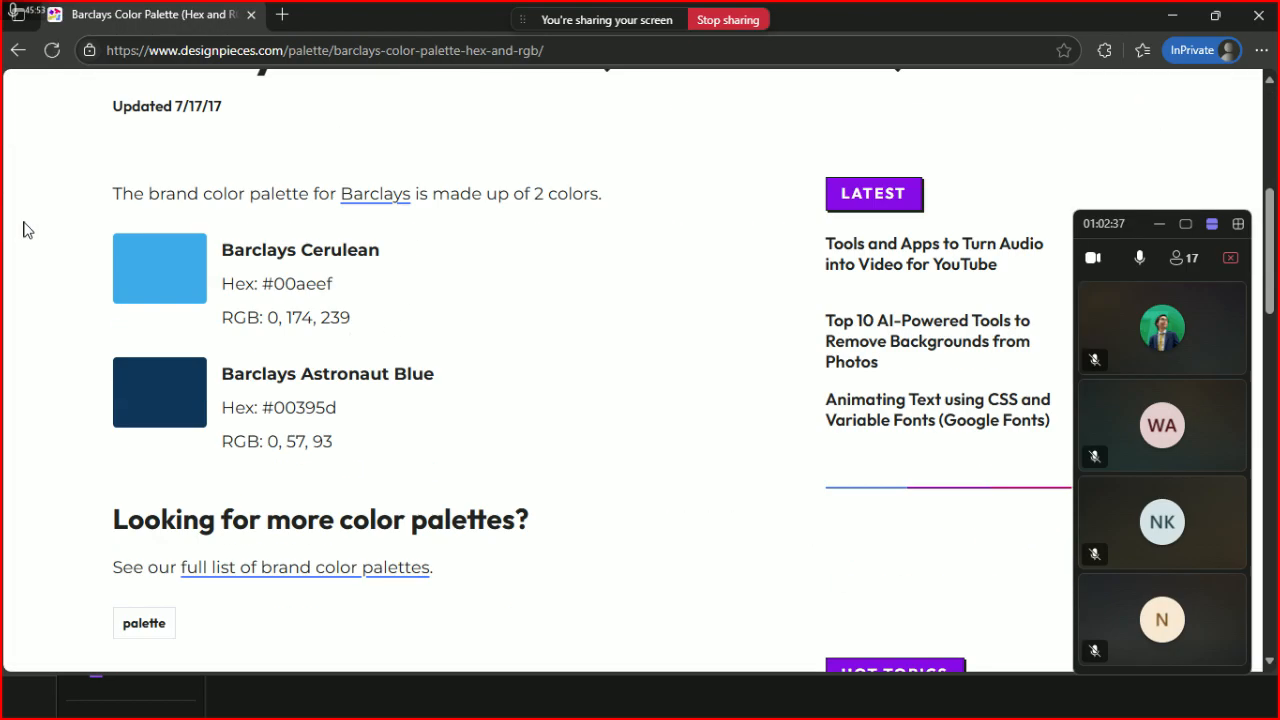
{"action": "key", "text": "alt"}
{"action": "key", "text": "alt+Tab"}
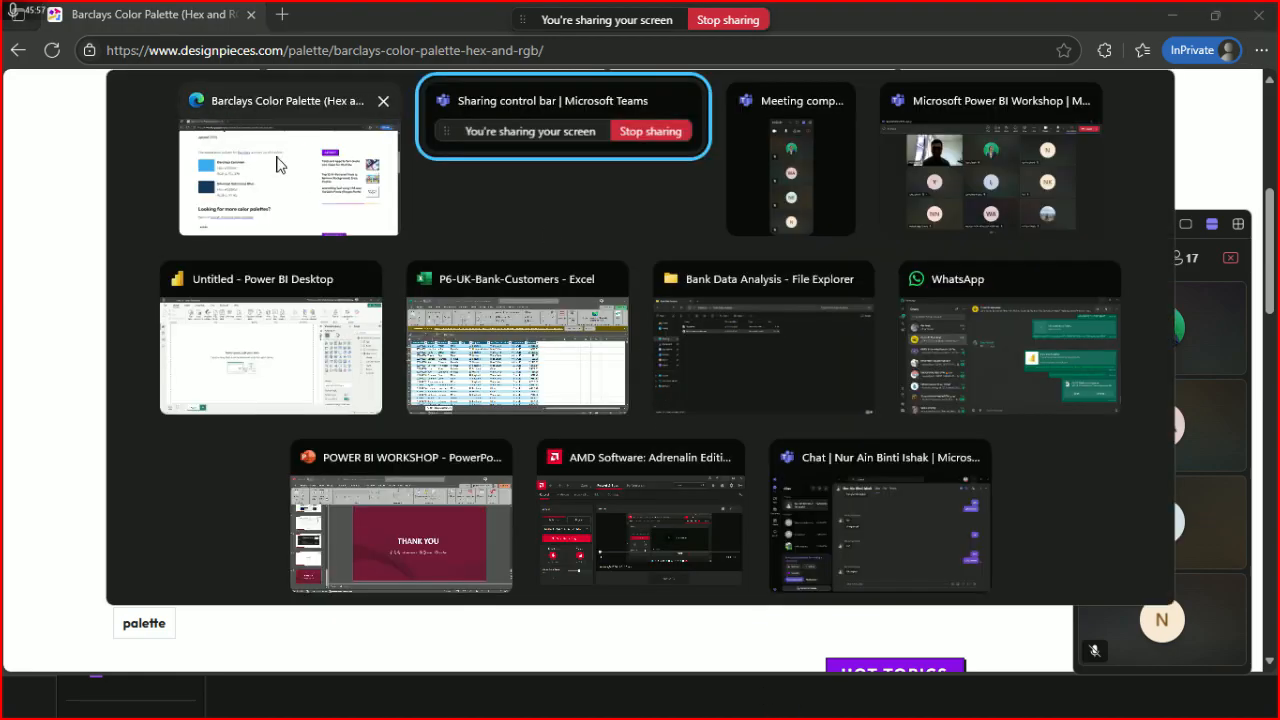
{"action": "key", "text": "alt+Tab"}
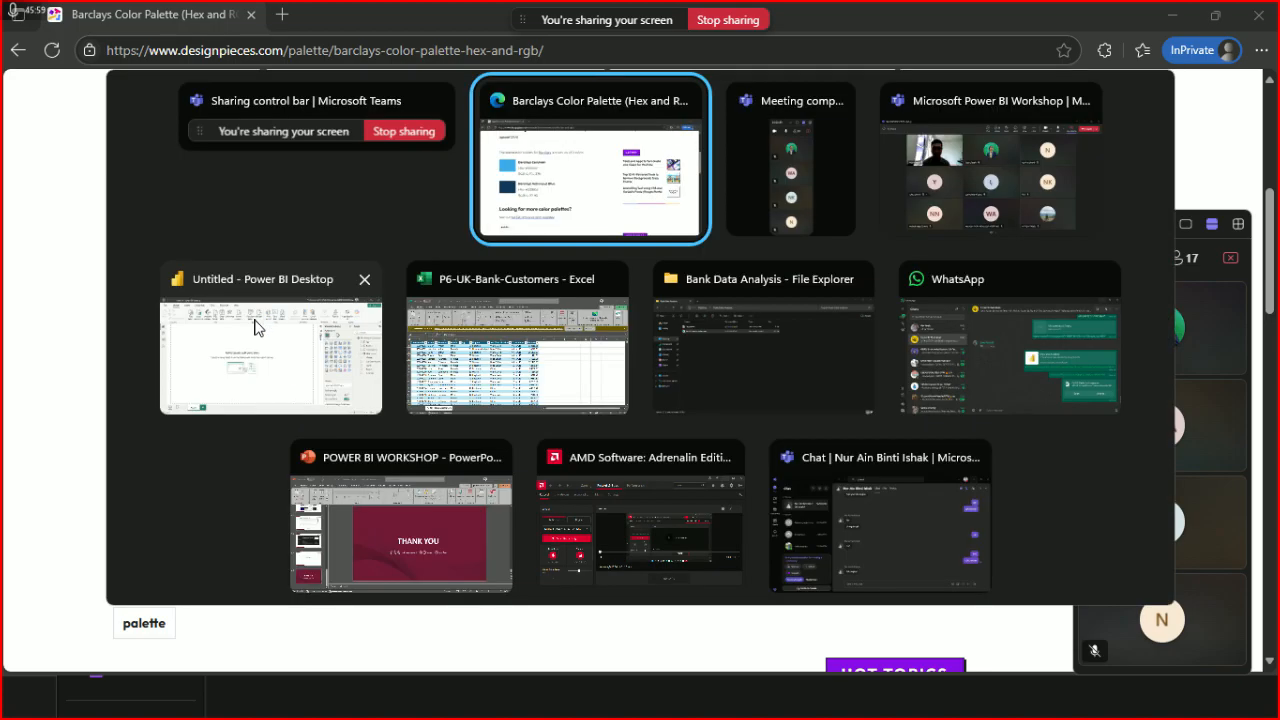
{"action": "left_click", "coordinate": [258, 330]}
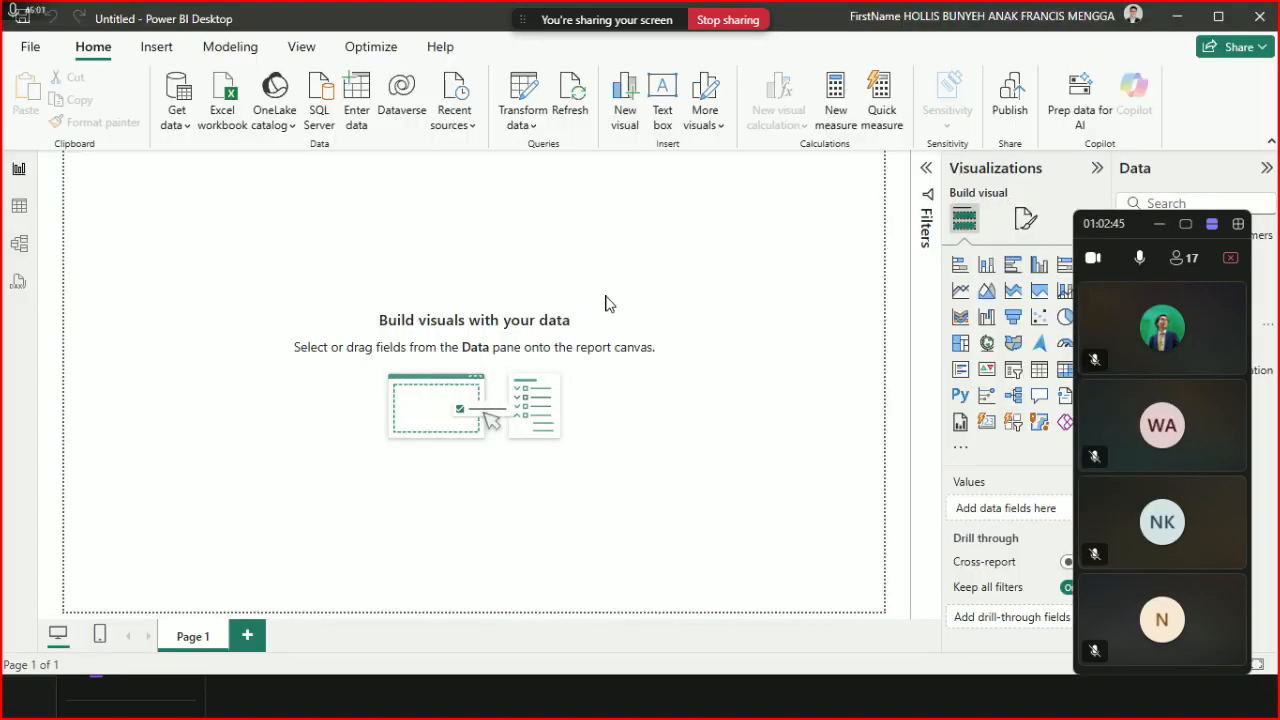
- Expand the page's Canvas background settings and open its colour choices
{"action": "left_click", "coordinate": [1025, 218]}
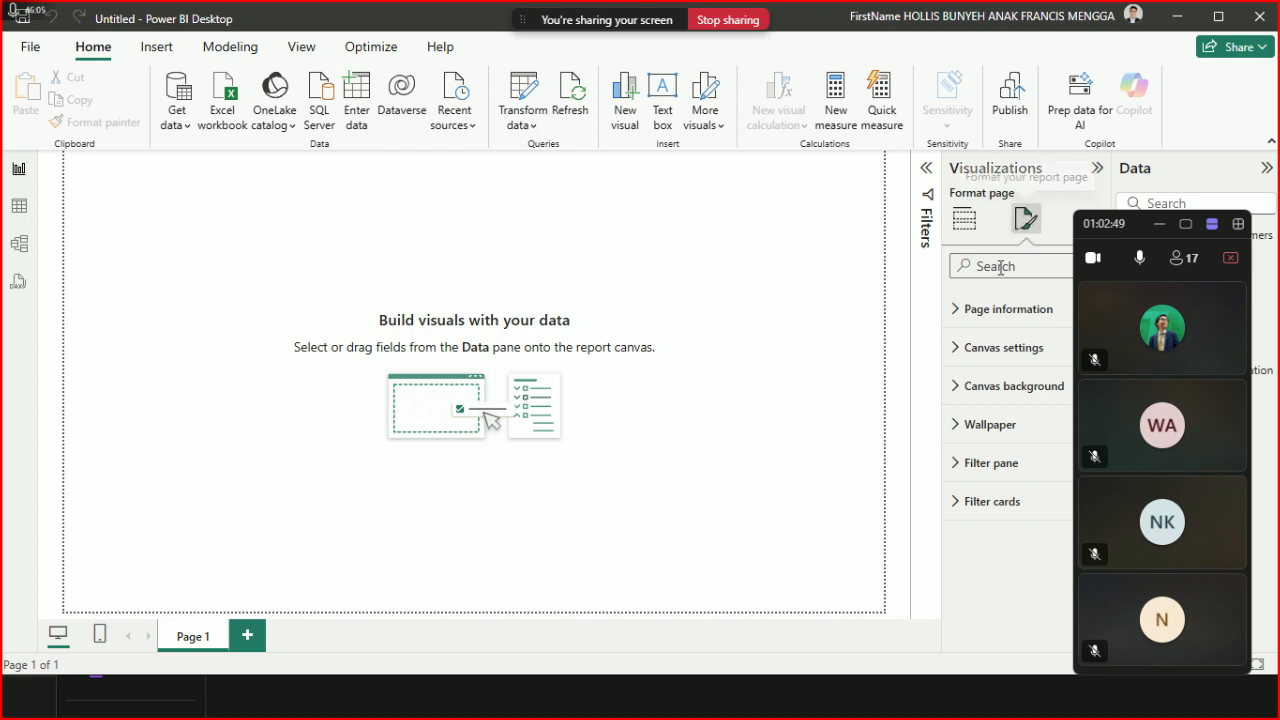
{"action": "left_click", "coordinate": [953, 390]}
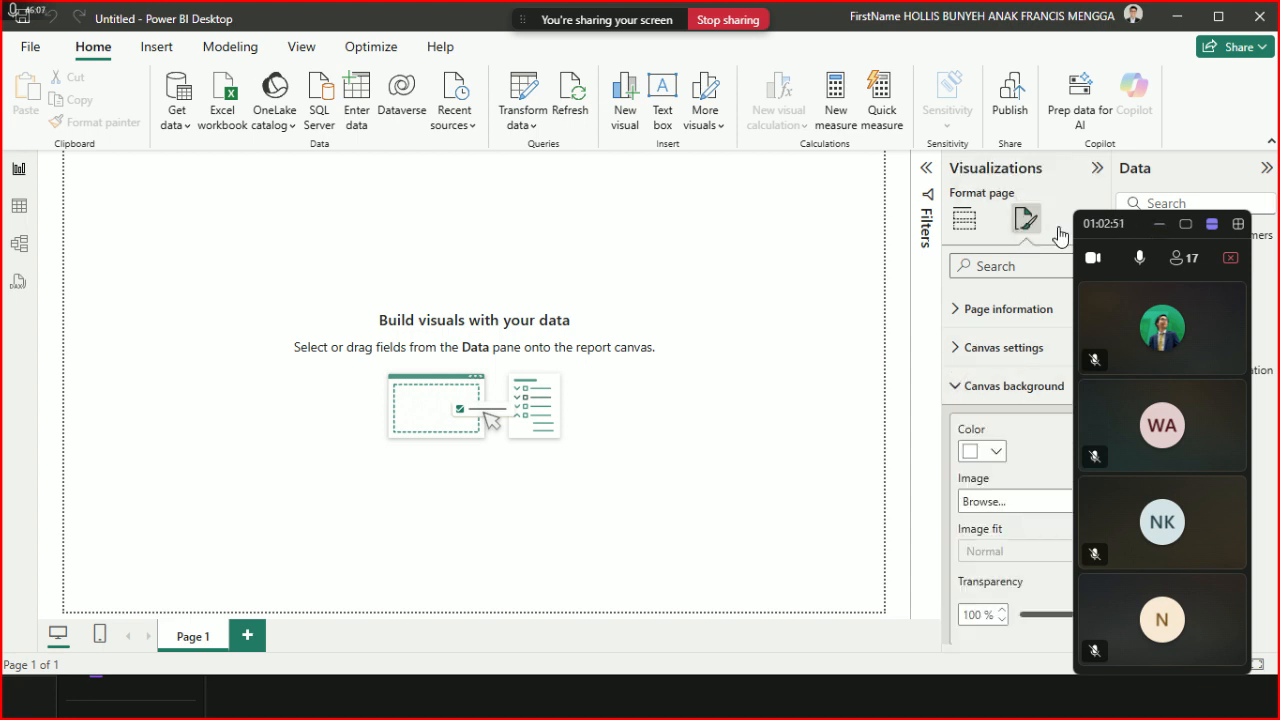
{"action": "left_click", "coordinate": [1159, 224]}
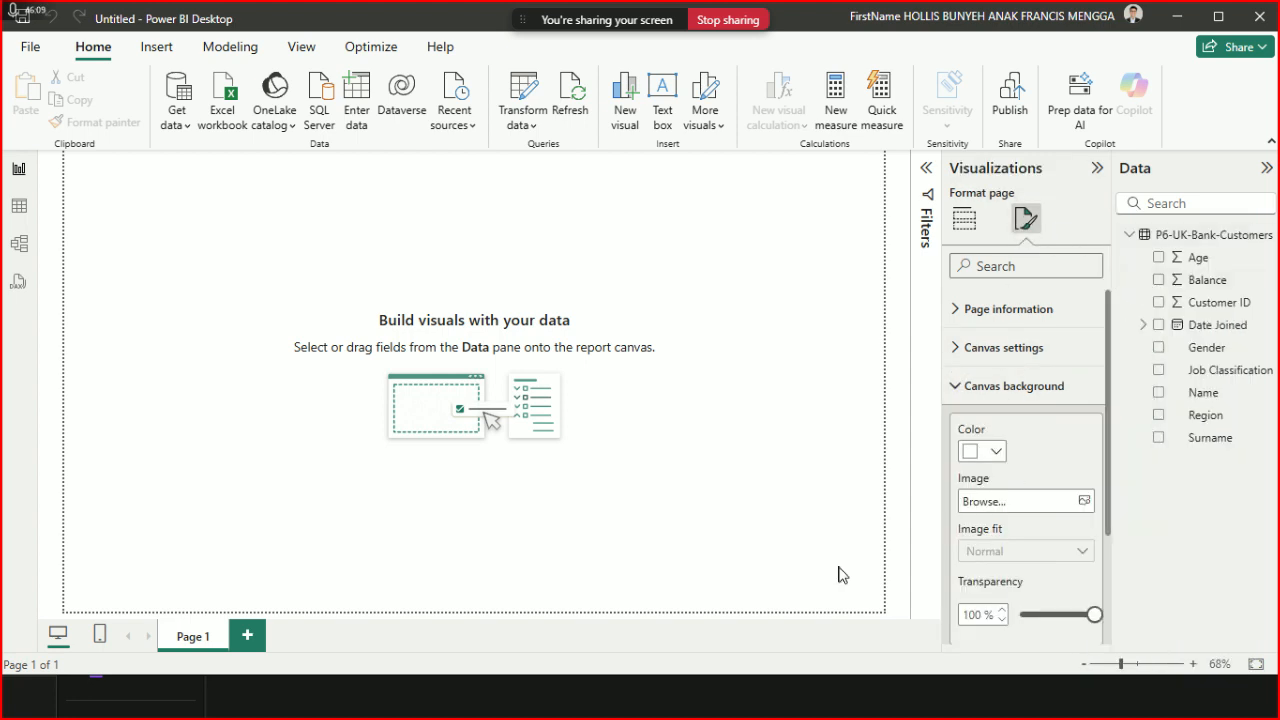
{"action": "scroll", "coordinate": [990, 440], "scroll_direction": "down", "scroll_amount": 3}
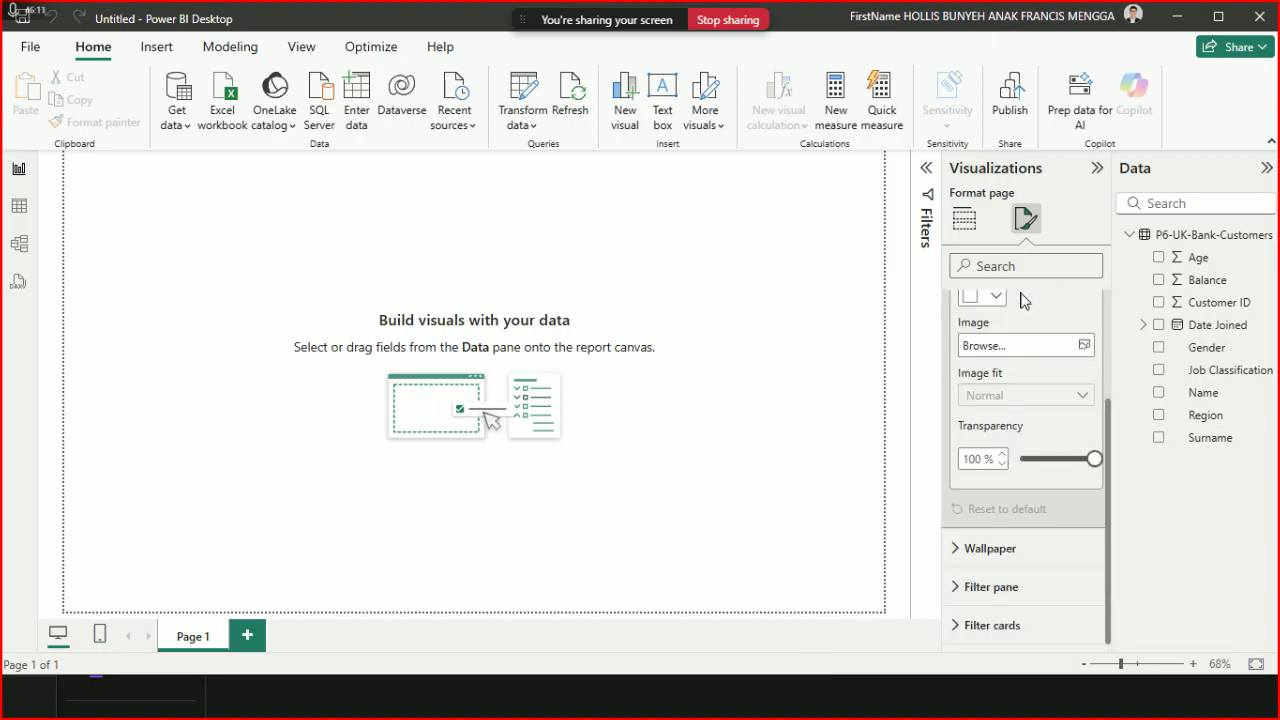
{"action": "scroll", "coordinate": [1021, 360], "scroll_direction": "up", "scroll_amount": 2}
{"action": "left_click", "coordinate": [998, 390]}
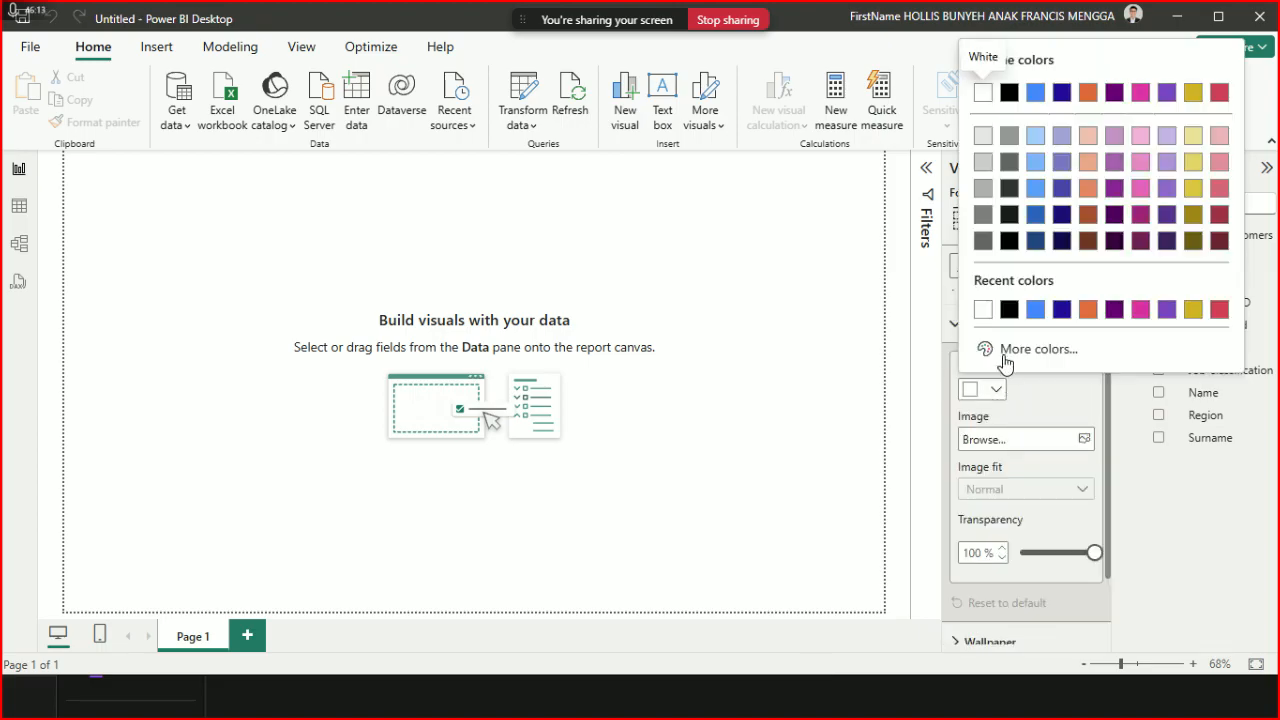
{"action": "left_click", "coordinate": [1016, 350]}
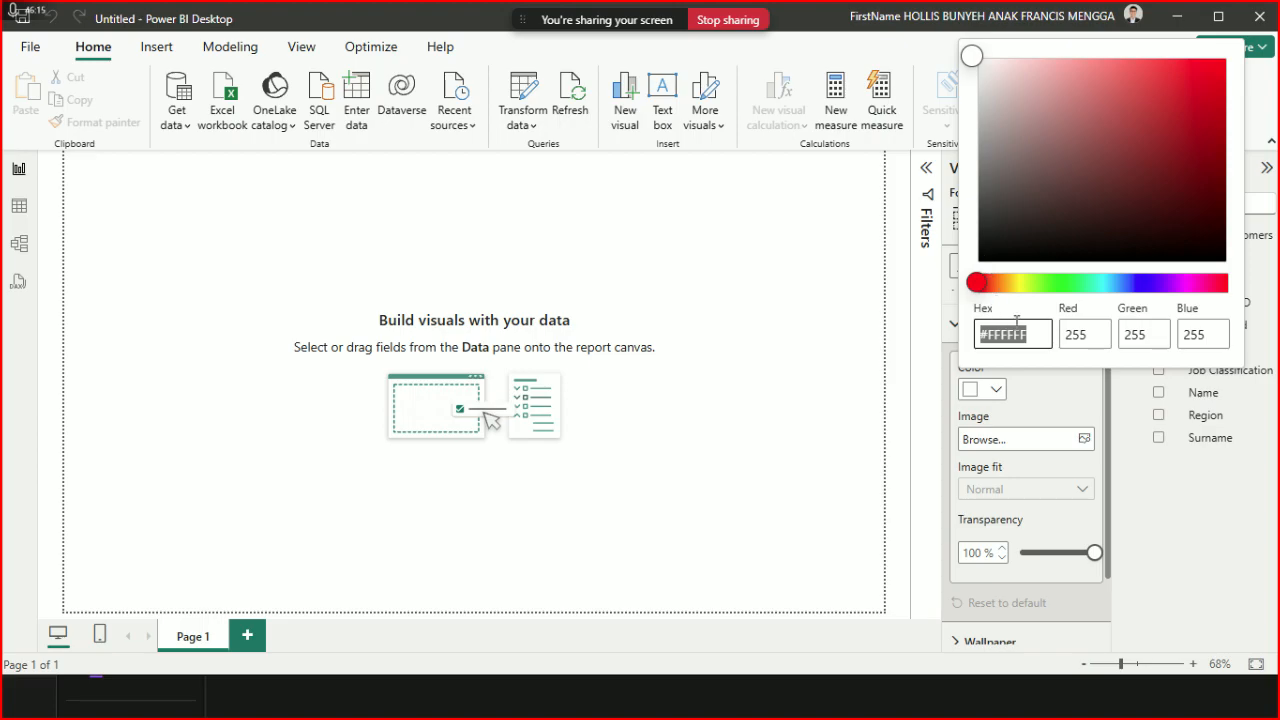
{"action": "left_click", "coordinate": [995, 392]}
{"action": "left_click", "coordinate": [995, 392]}
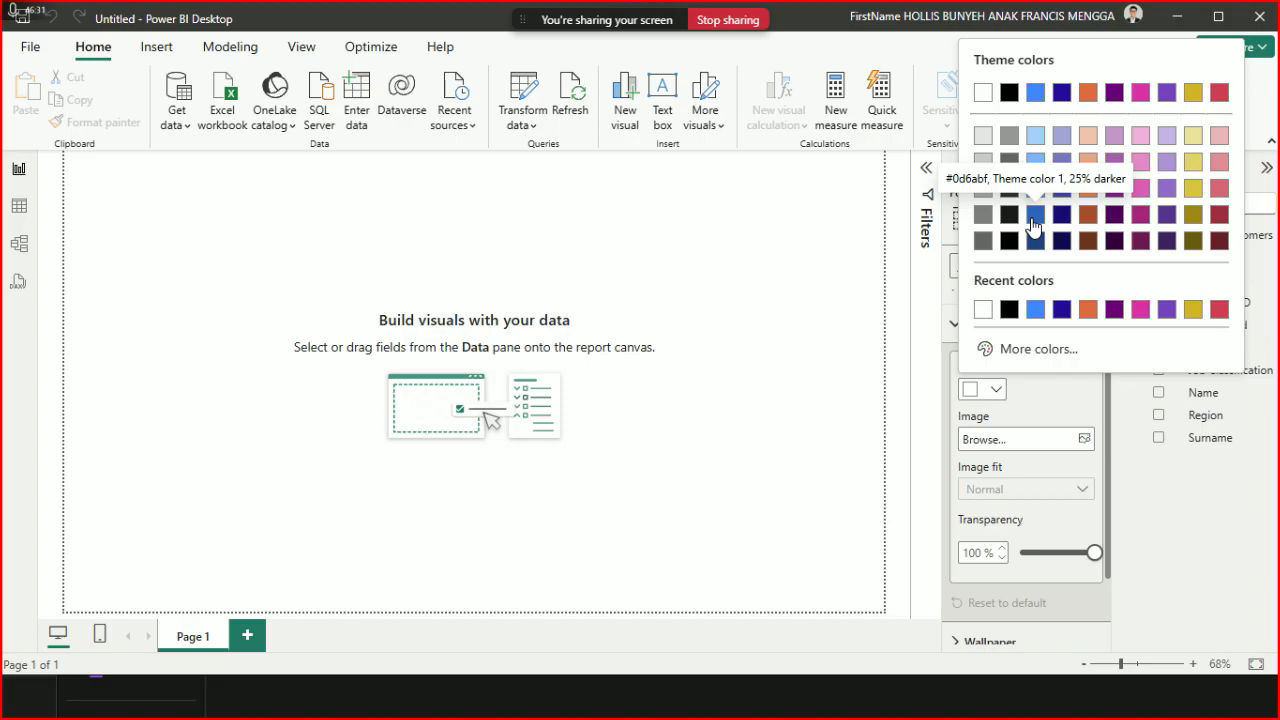
- Try pasting a code into the custom colour Hex field, then clear it, leaving #FFFFFF
{"action": "left_click", "coordinate": [1030, 347]}
{"action": "left_click", "coordinate": [1034, 334]}
{"action": "key", "text": "ctrl+a"}
{"action": "type", "text": "https:/"}
{"action": "left_click_drag", "start_coordinate": [1028, 336], "coordinate": [963, 335]}
{"action": "key", "text": "BackSpace"}
{"action": "key", "text": "ctrl+a"}
{"action": "key", "text": "BackSpace"}
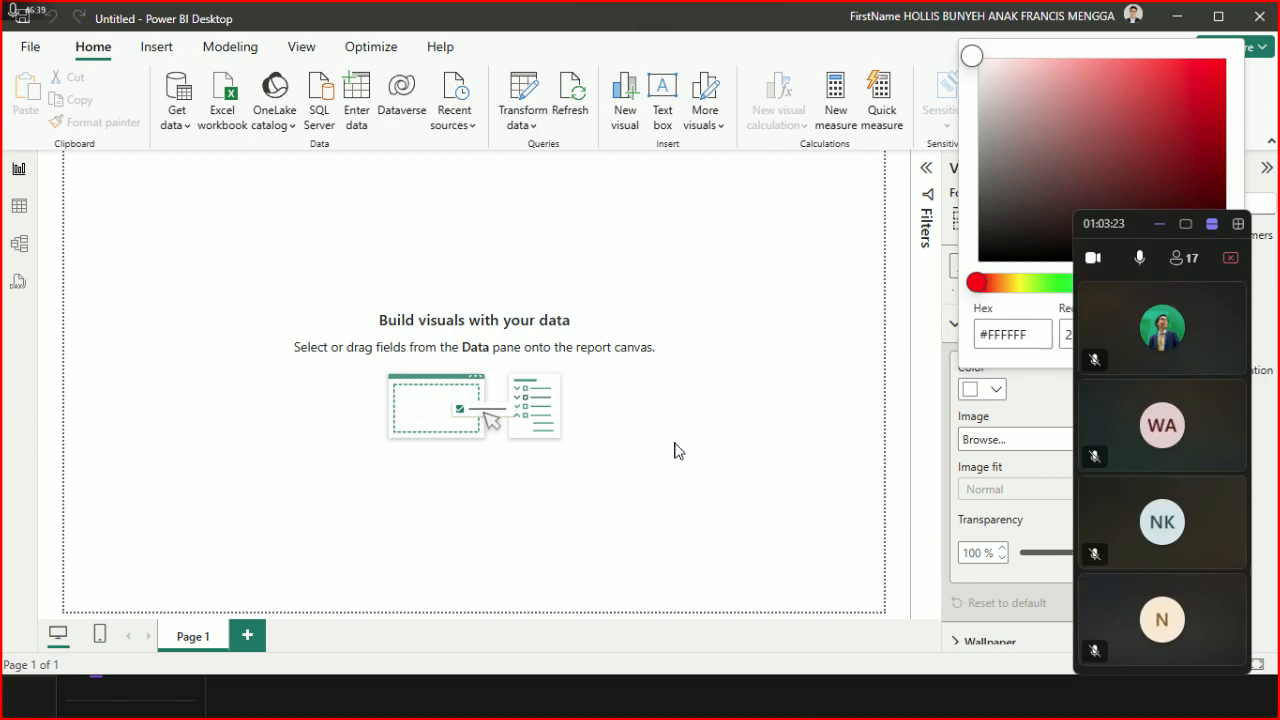
{"action": "key", "text": "alt+Tab"}
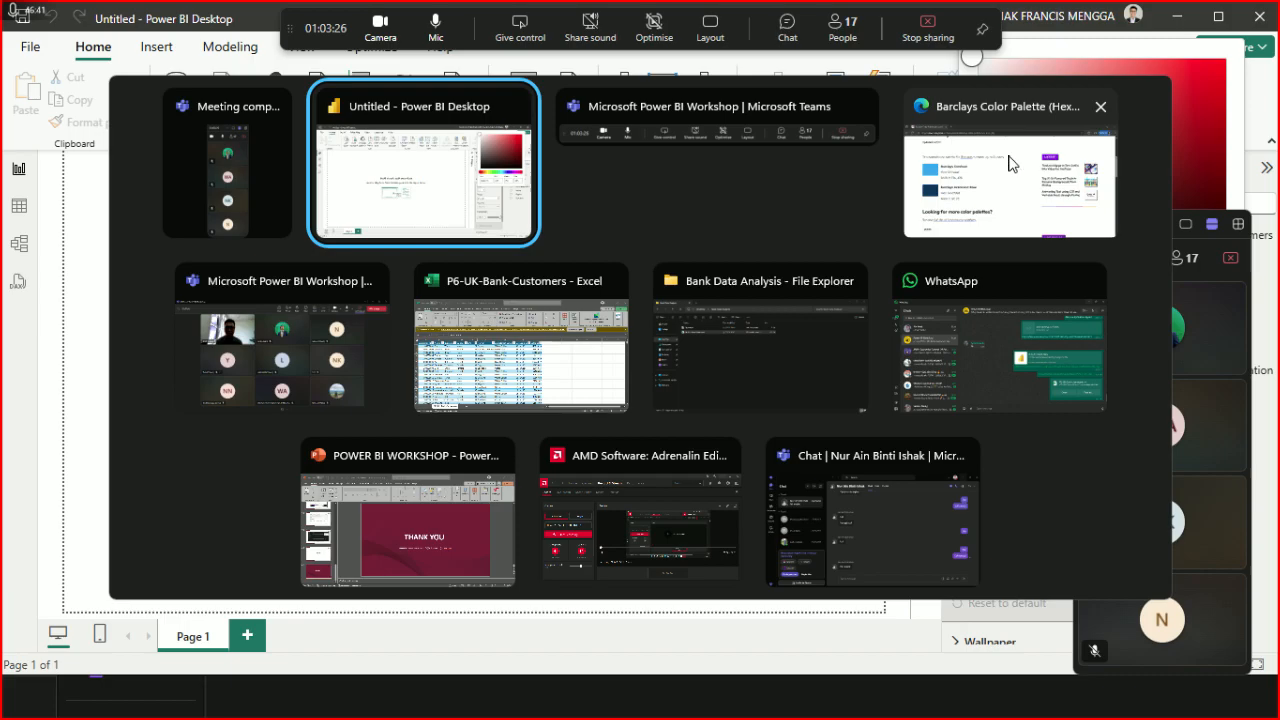
- Copy the Cerulean hex code #00aeef from the Barclays palette page
{"action": "left_click", "coordinate": [925, 175]}
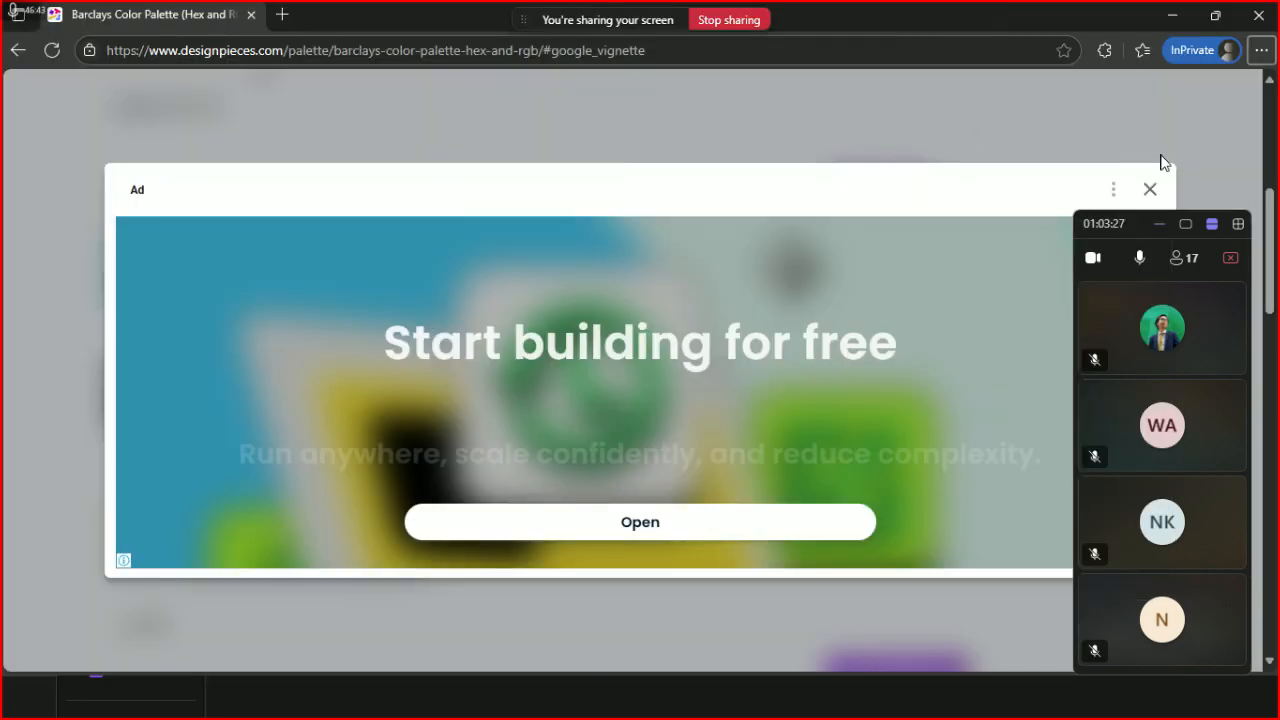
{"action": "left_click", "coordinate": [1150, 190]}
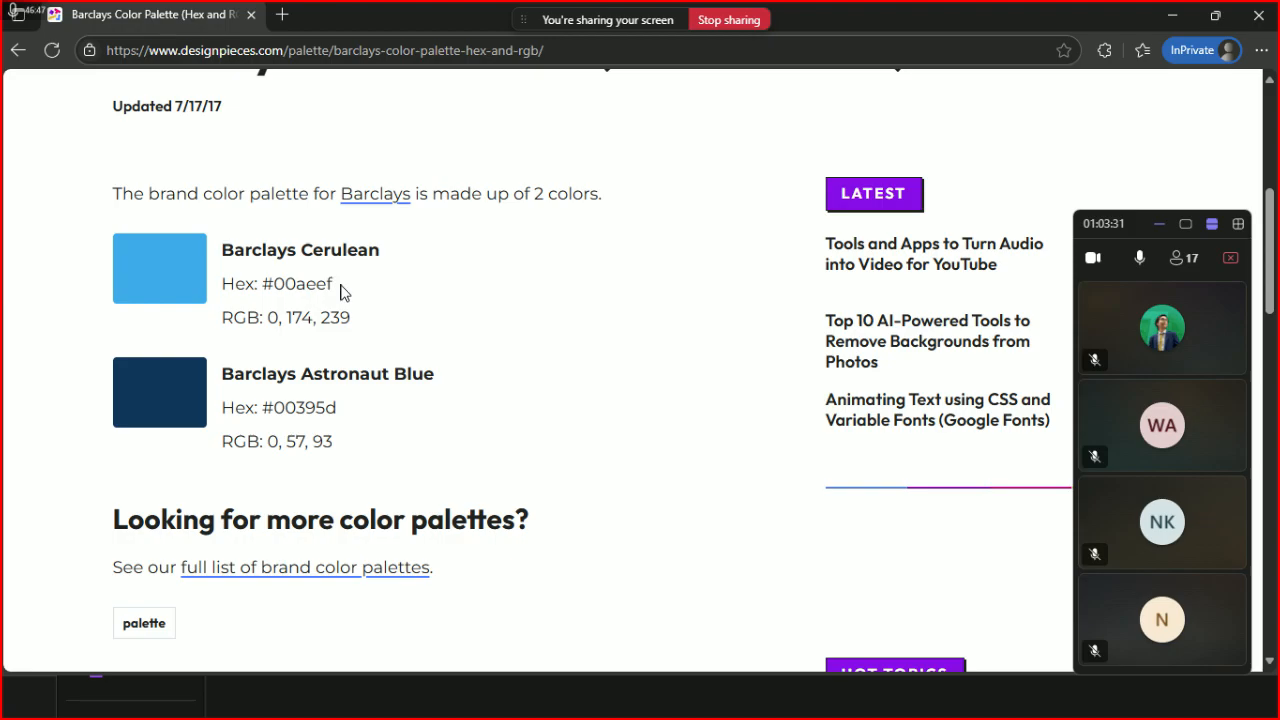
{"action": "left_click_drag", "start_coordinate": [340, 290], "coordinate": [264, 285]}
{"action": "right_click", "coordinate": [268, 291]}
{"action": "left_click", "coordinate": [292, 311]}
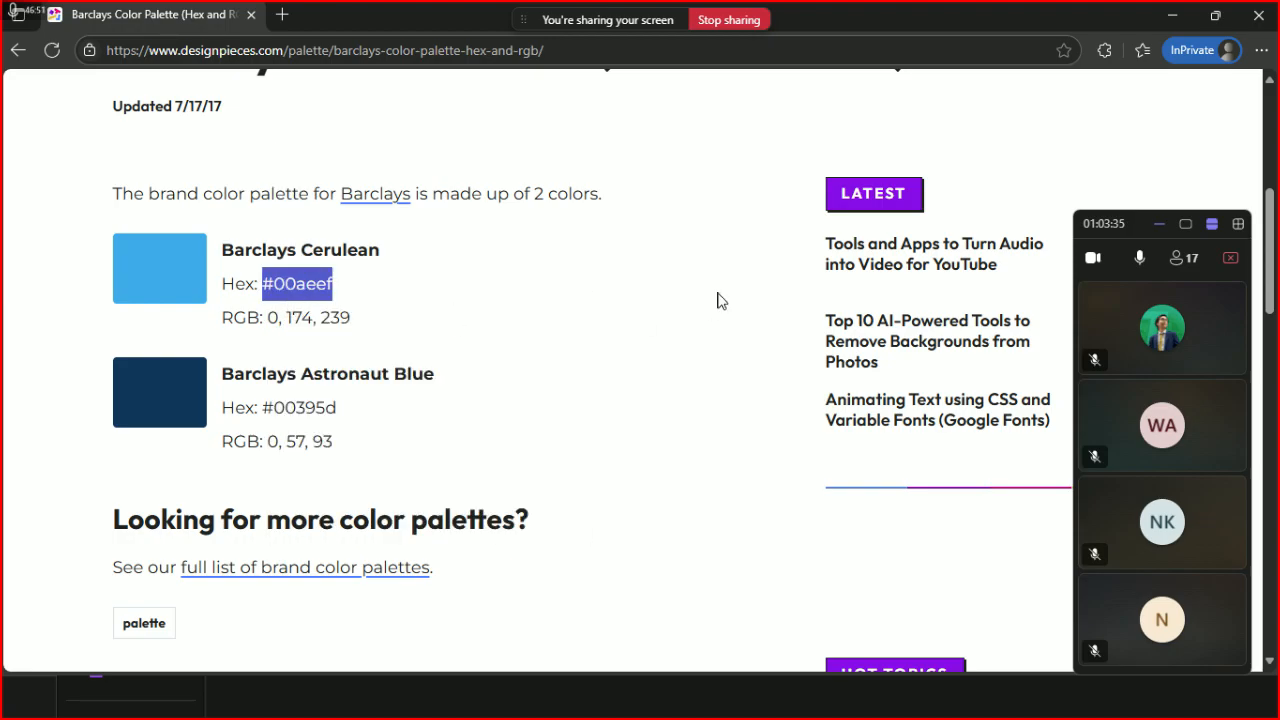
- Set the canvas background colour to #00AEEF with 50% transparency
{"action": "key", "text": "alt+Tab"}
{"action": "left_click", "coordinate": [666, 180]}
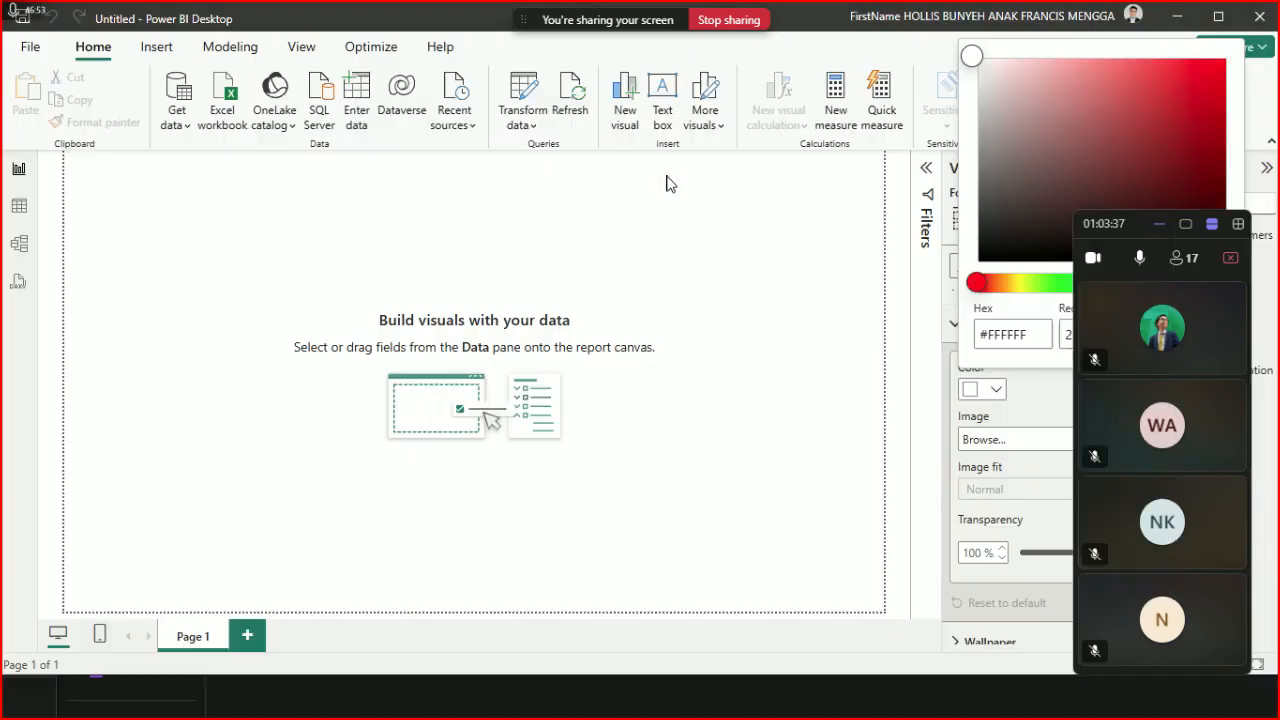
{"action": "key", "text": "ctrl+a"}
{"action": "key", "text": "ctrl+v"}
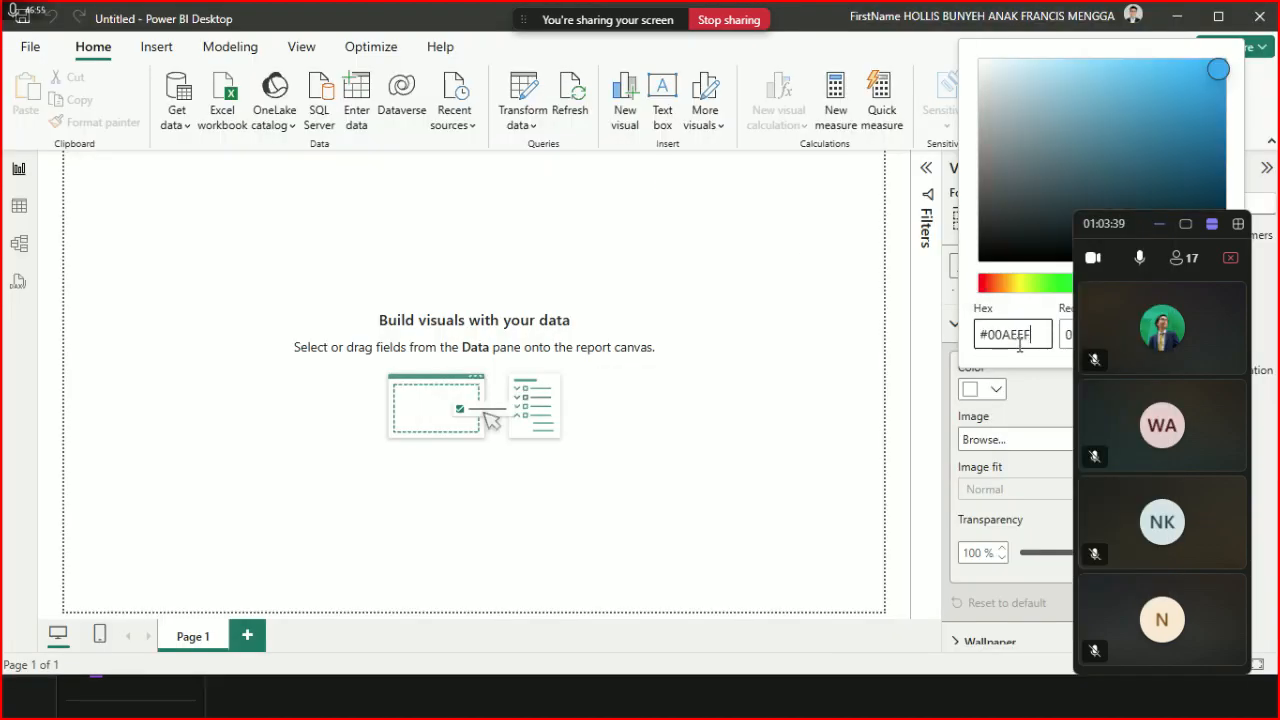
{"action": "left_click", "coordinate": [1022, 398]}
{"action": "left_click_drag", "start_coordinate": [1040, 556], "coordinate": [1012, 556]}
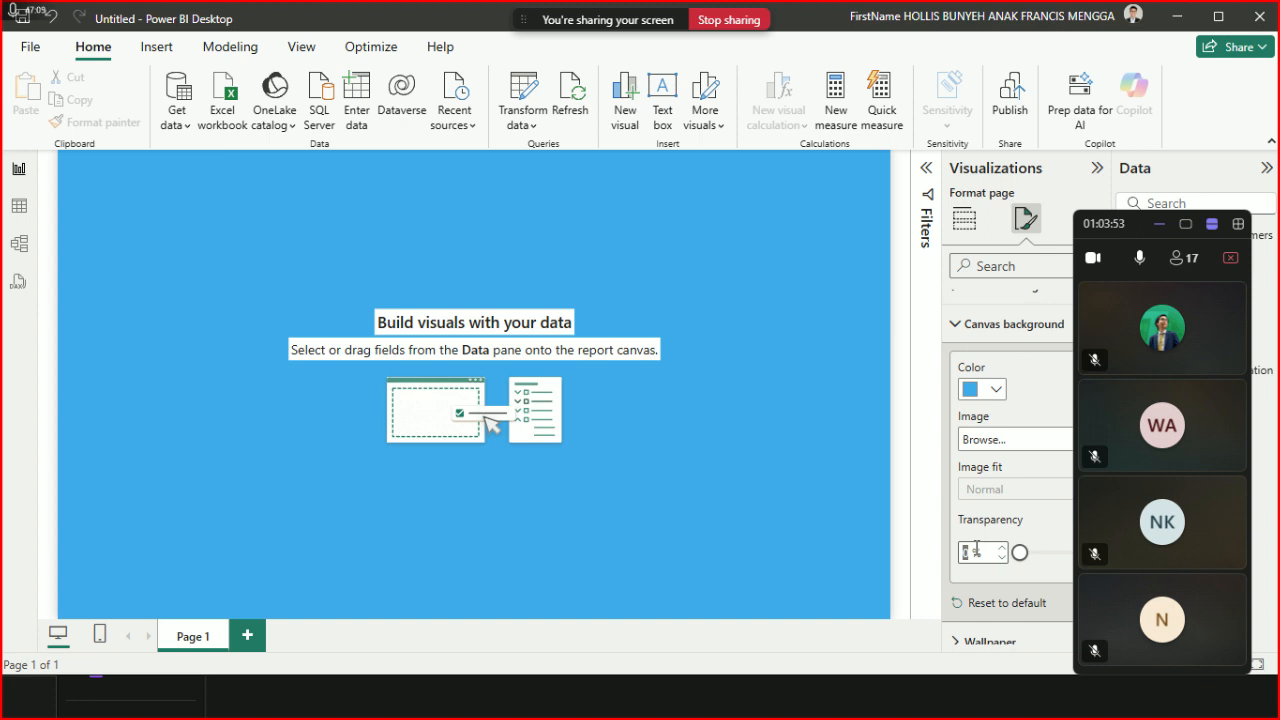
{"action": "type", "text": "50"}
{"action": "key", "text": "Return"}
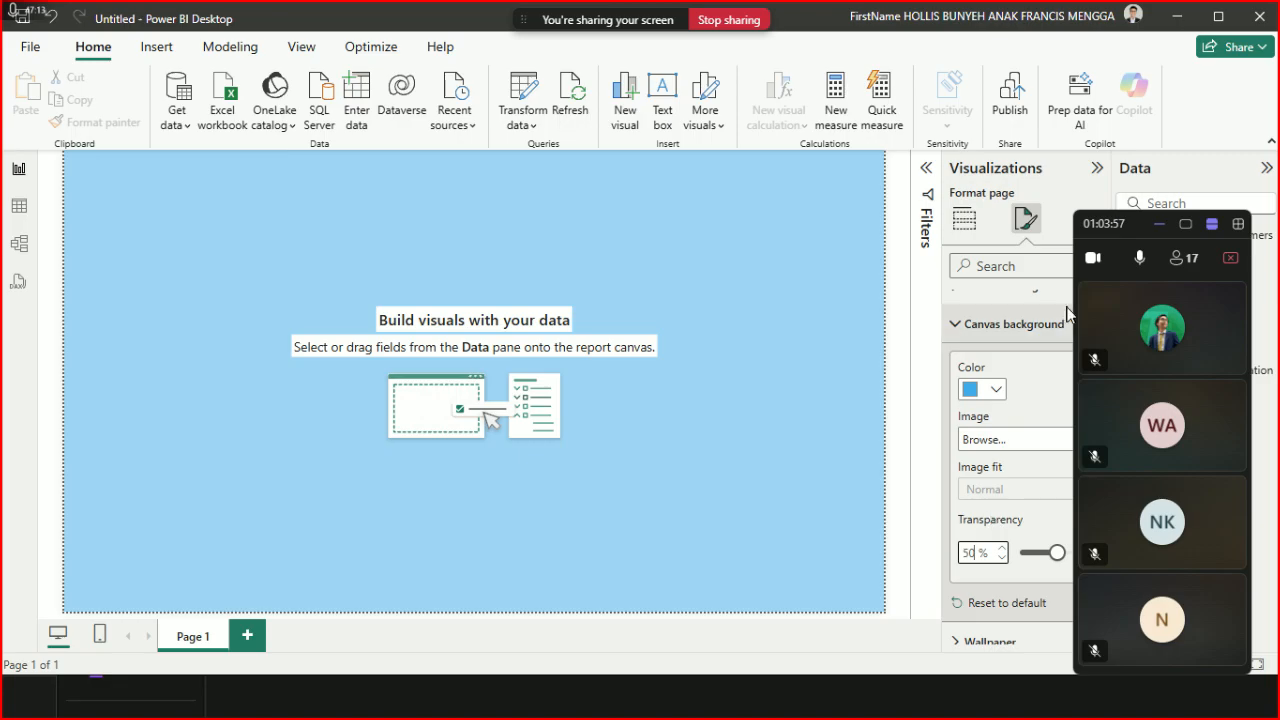
{"action": "left_click_drag", "start_coordinate": [1117, 226], "coordinate": [1097, 68]}
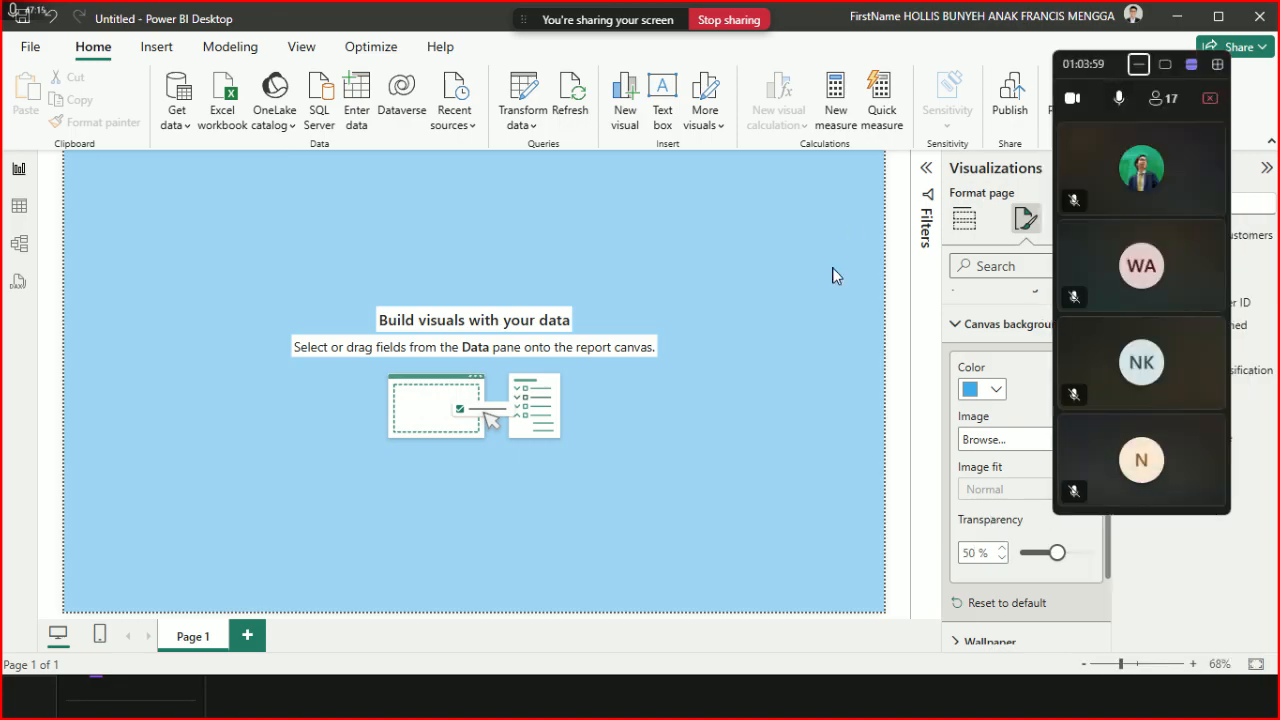
- Restart Teams sharing with only the Untitled - Power BI Desktop window
{"action": "left_click", "coordinate": [728, 20]}
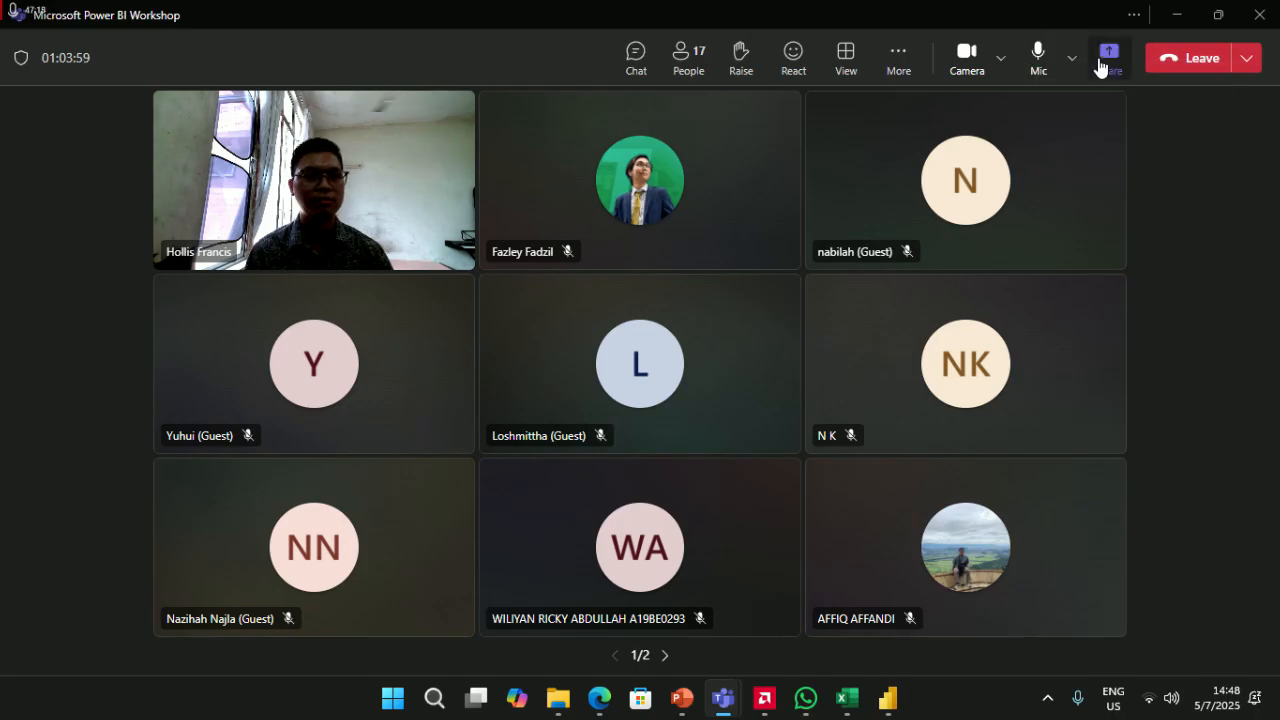
{"action": "left_click", "coordinate": [1107, 58]}
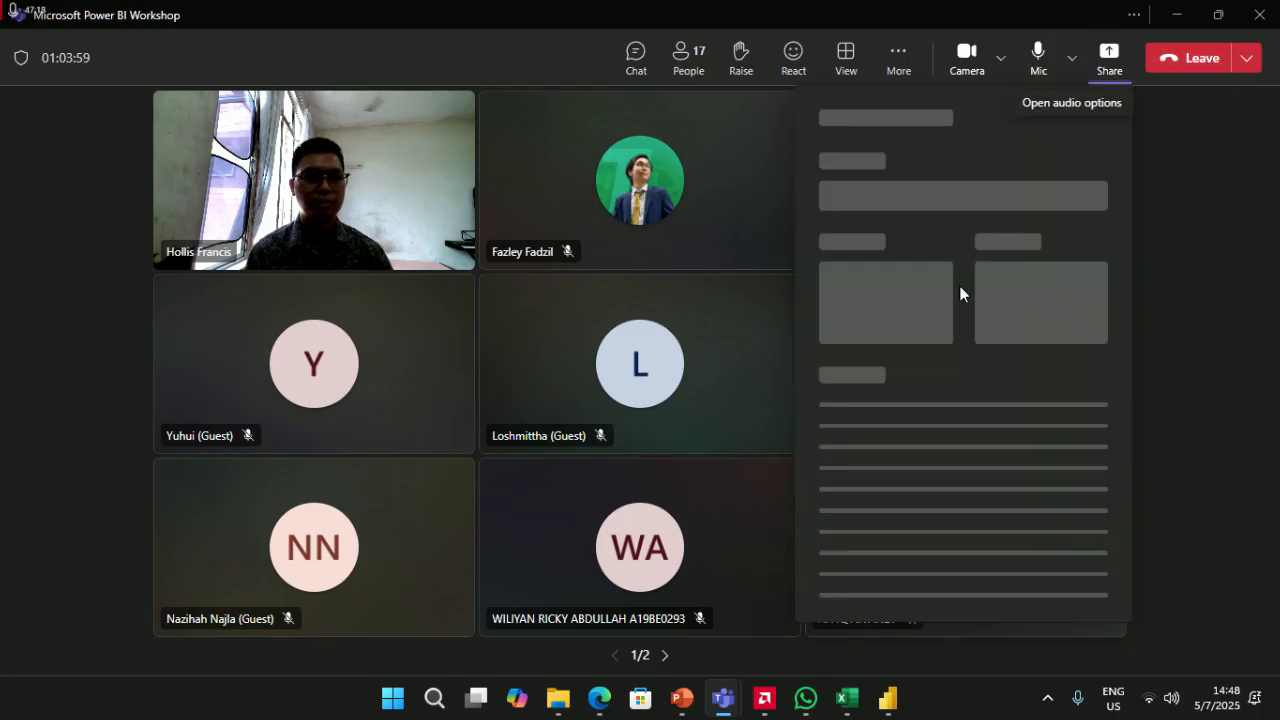
{"action": "left_click", "coordinate": [1047, 308]}
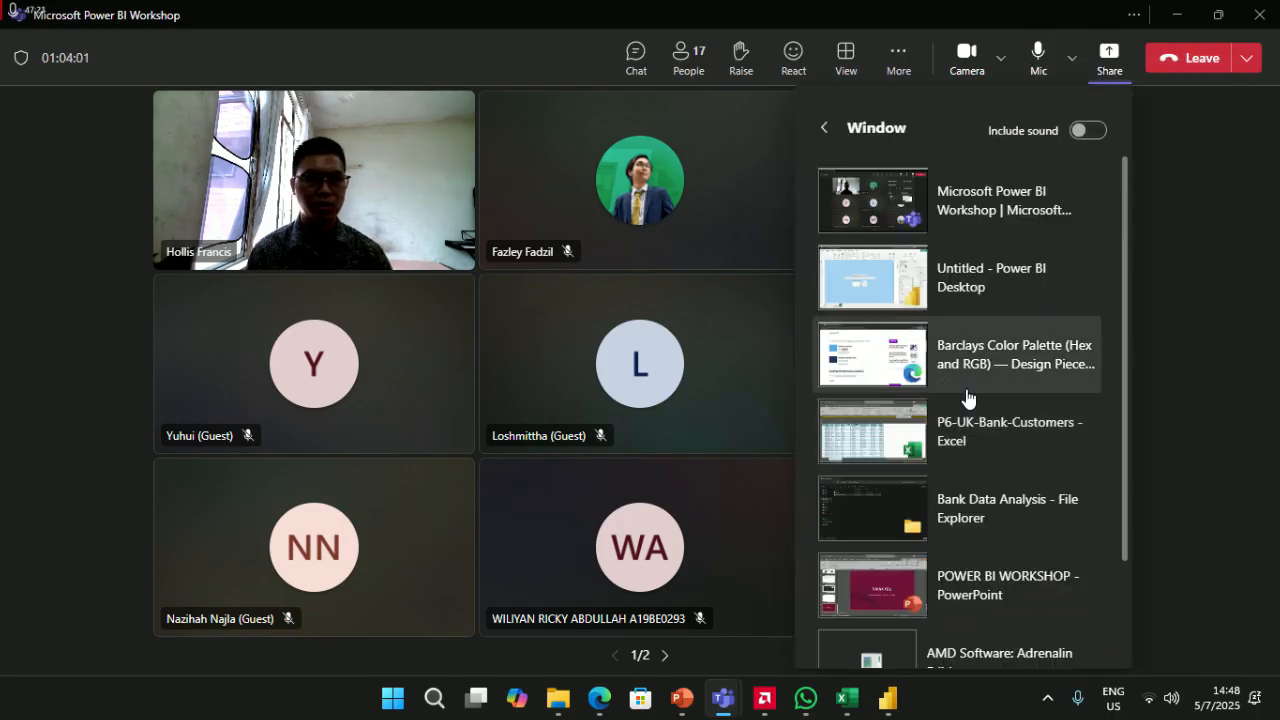
{"action": "left_click", "coordinate": [886, 278]}
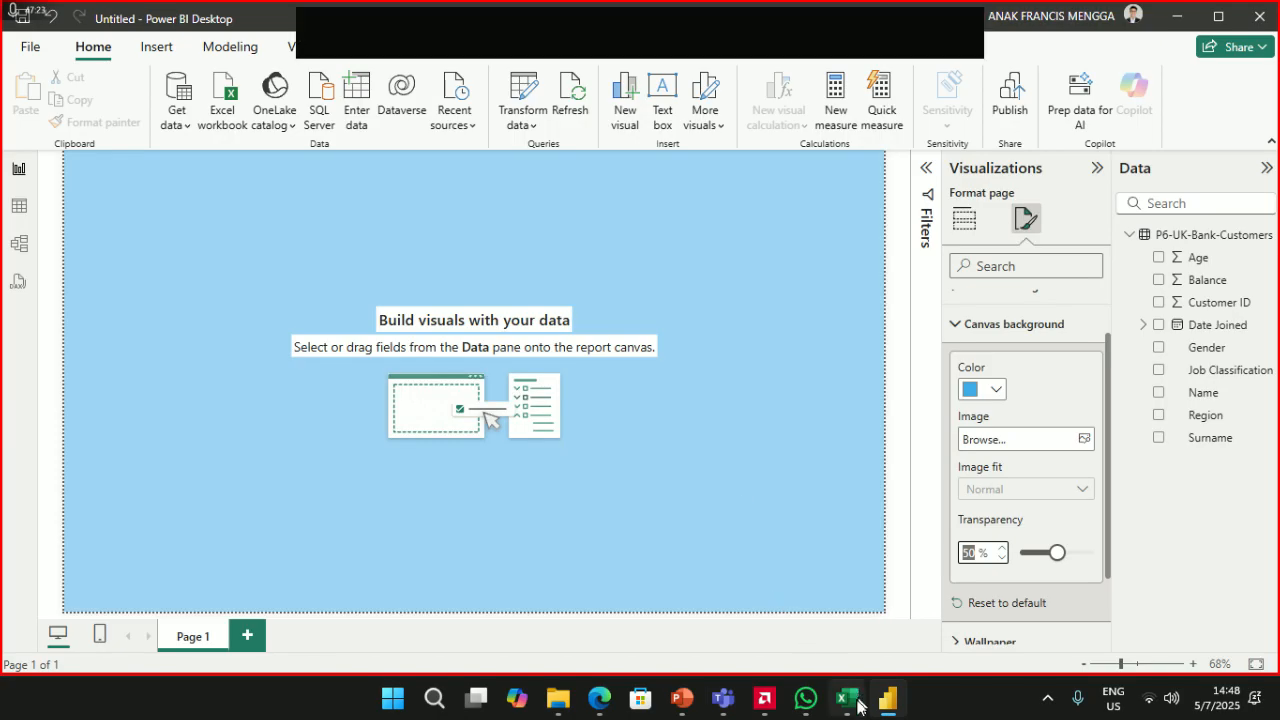
{"action": "mouse_move", "coordinate": [806, 700]}
{"action": "left_click", "coordinate": [804, 602]}
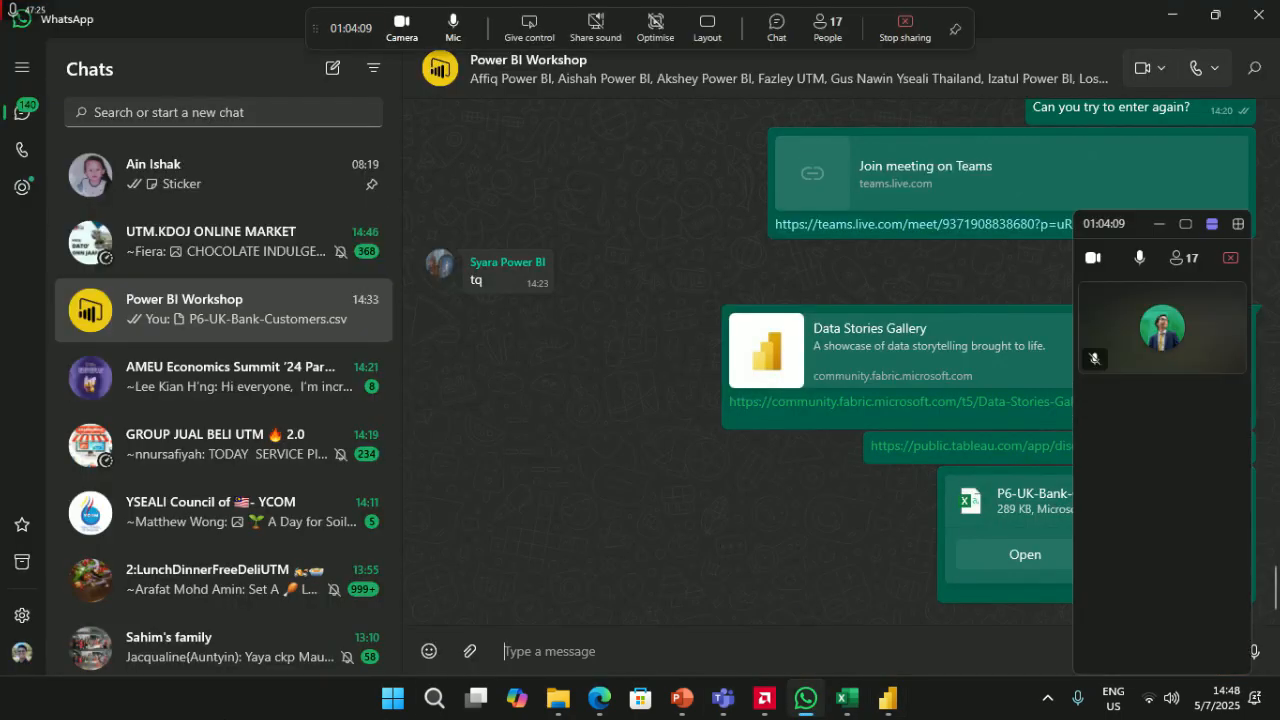
- Drag the Barclays logo from Downloads into the workshop chat, then discard the image preview
{"action": "left_click", "coordinate": [558, 700]}
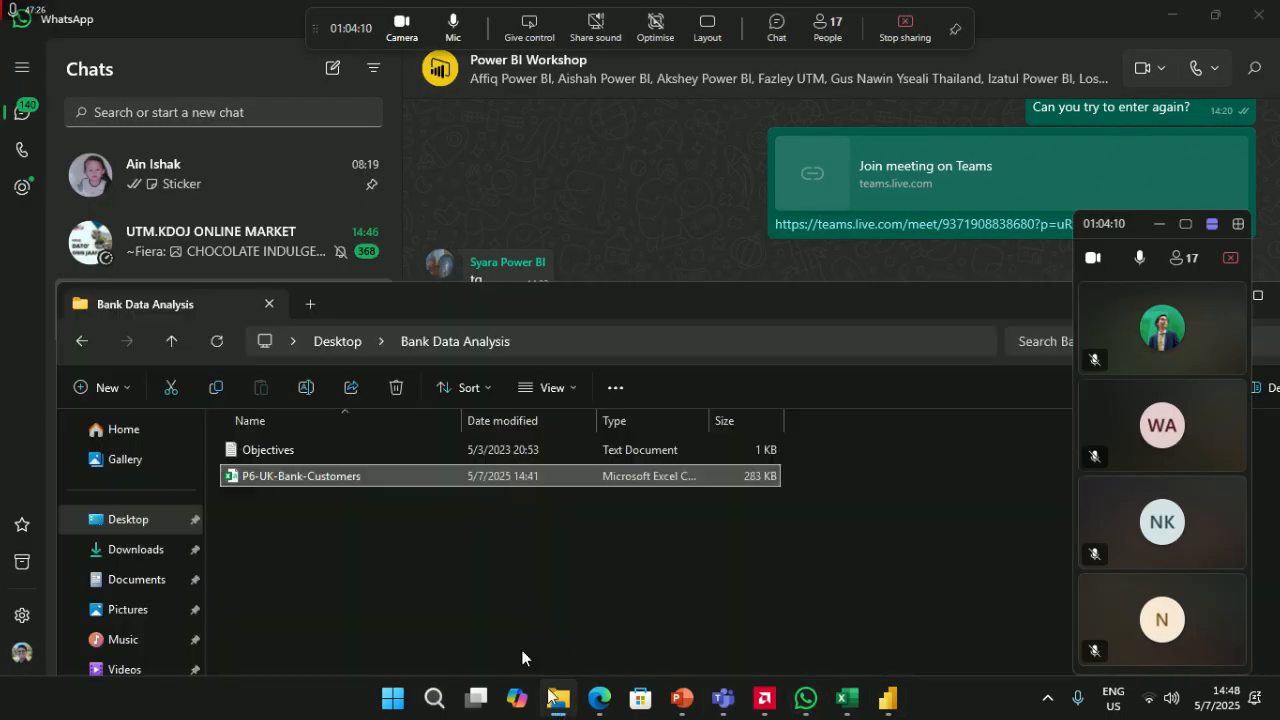
{"action": "left_click", "coordinate": [140, 550]}
{"action": "left_click_drag", "start_coordinate": [294, 527], "coordinate": [643, 214]}
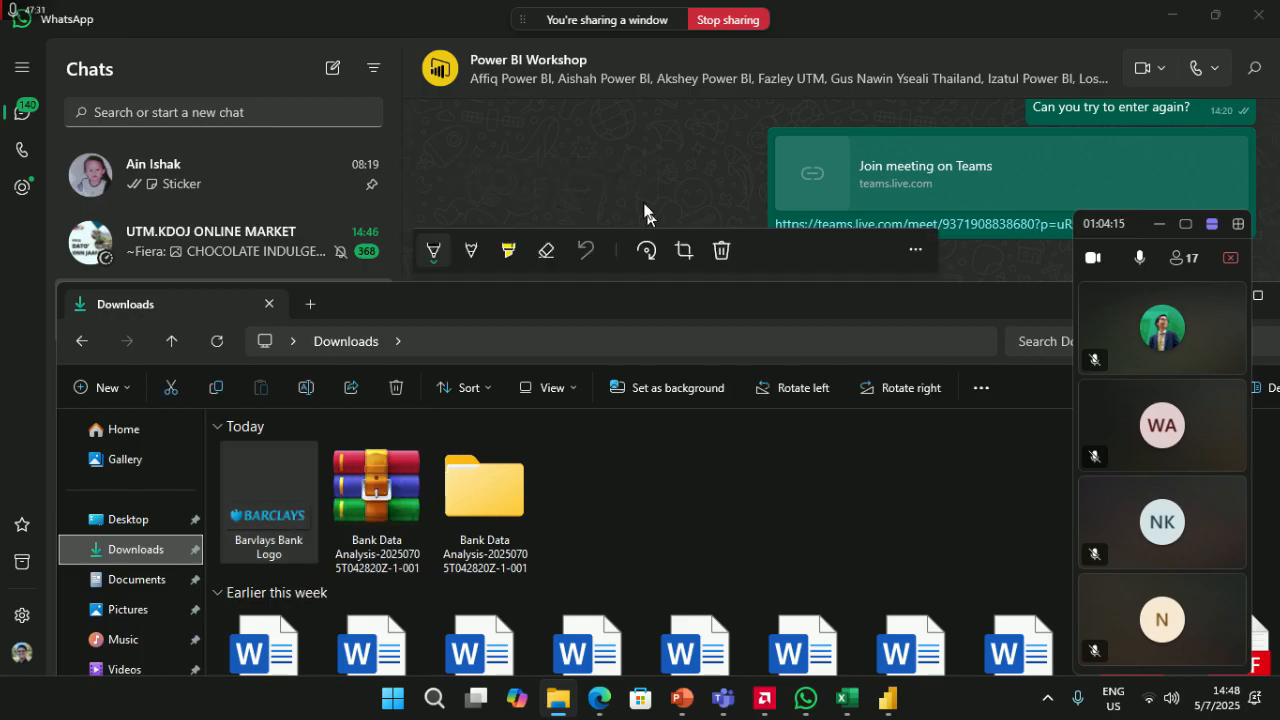
{"action": "left_click", "coordinate": [637, 172]}
{"action": "left_click", "coordinate": [762, 397]}
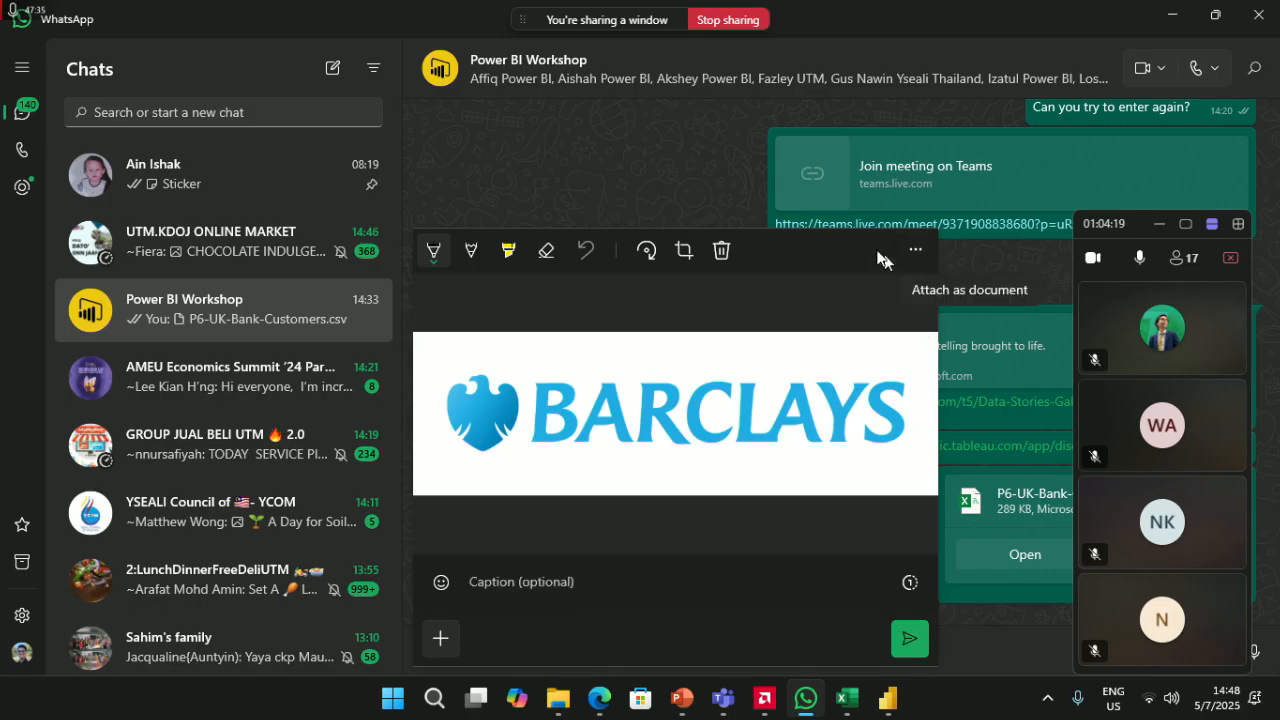
{"action": "left_click", "coordinate": [722, 254]}
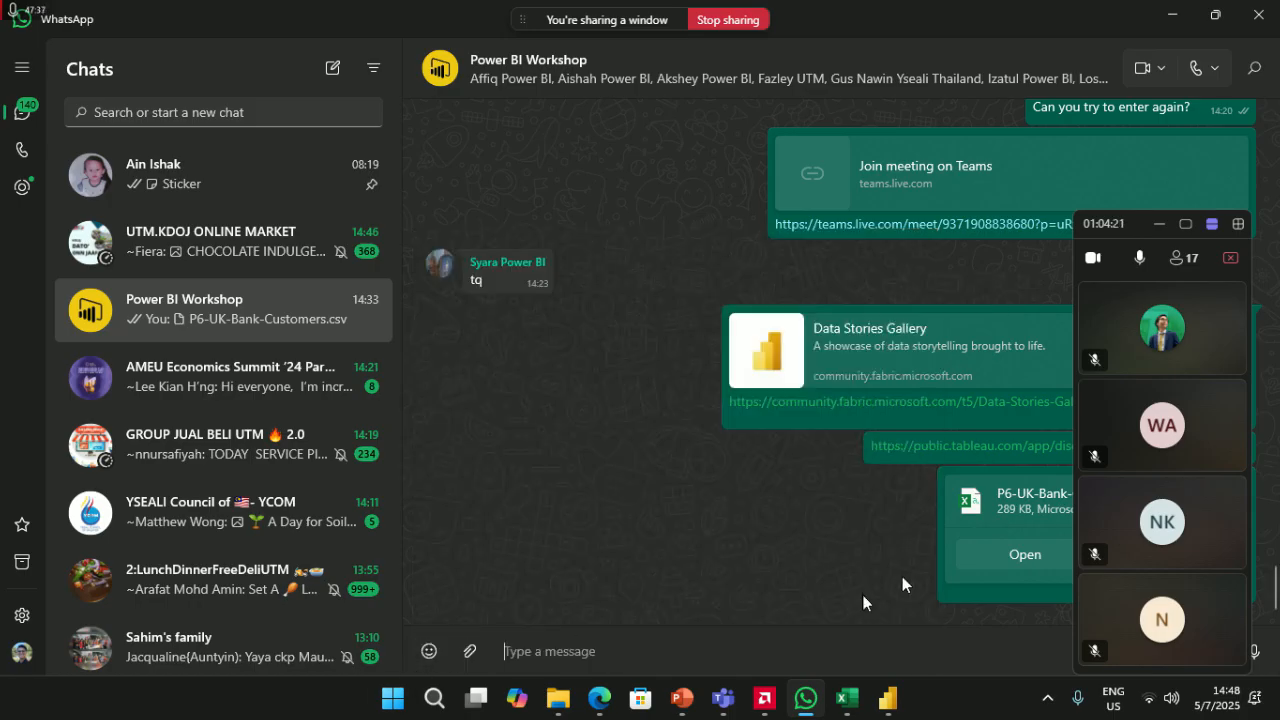
- Send Barvlays Bank Logo.png from Downloads to the Power BI Workshop group as a document
{"action": "left_click", "coordinate": [469, 652]}
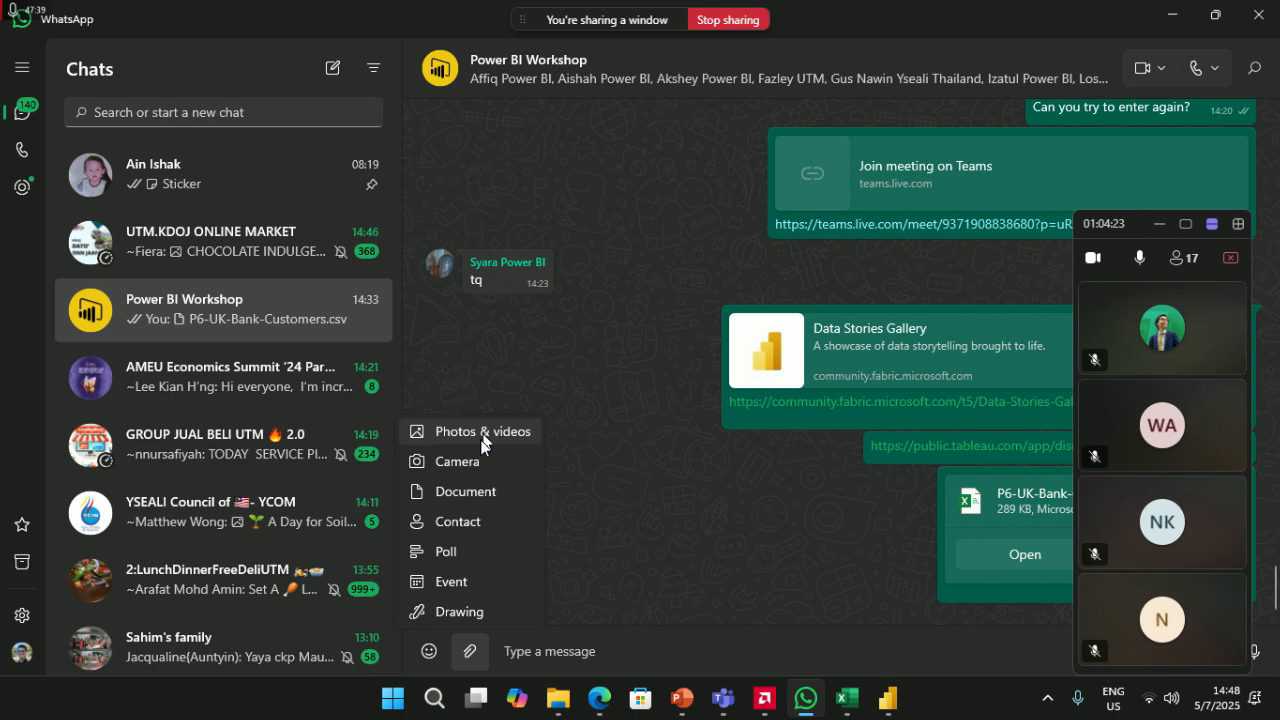
{"action": "left_click", "coordinate": [476, 492]}
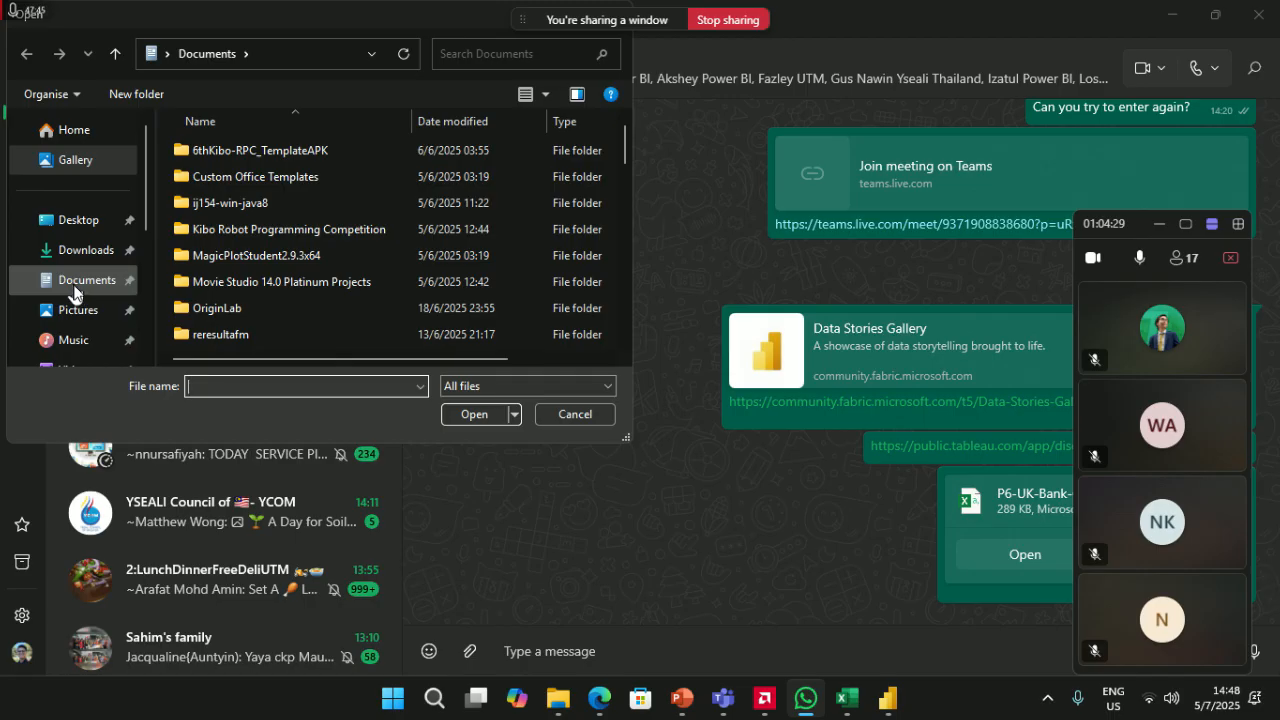
{"action": "left_click", "coordinate": [86, 250]}
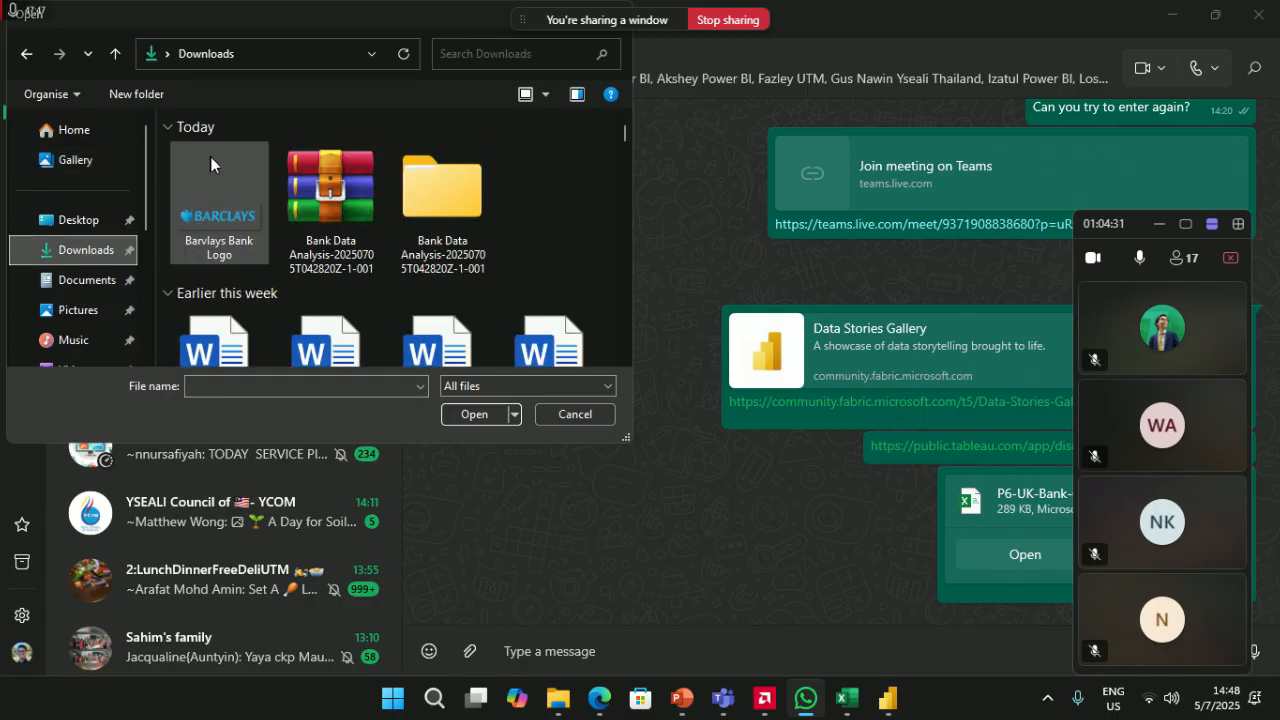
{"action": "left_click", "coordinate": [215, 195]}
{"action": "left_click", "coordinate": [490, 419]}
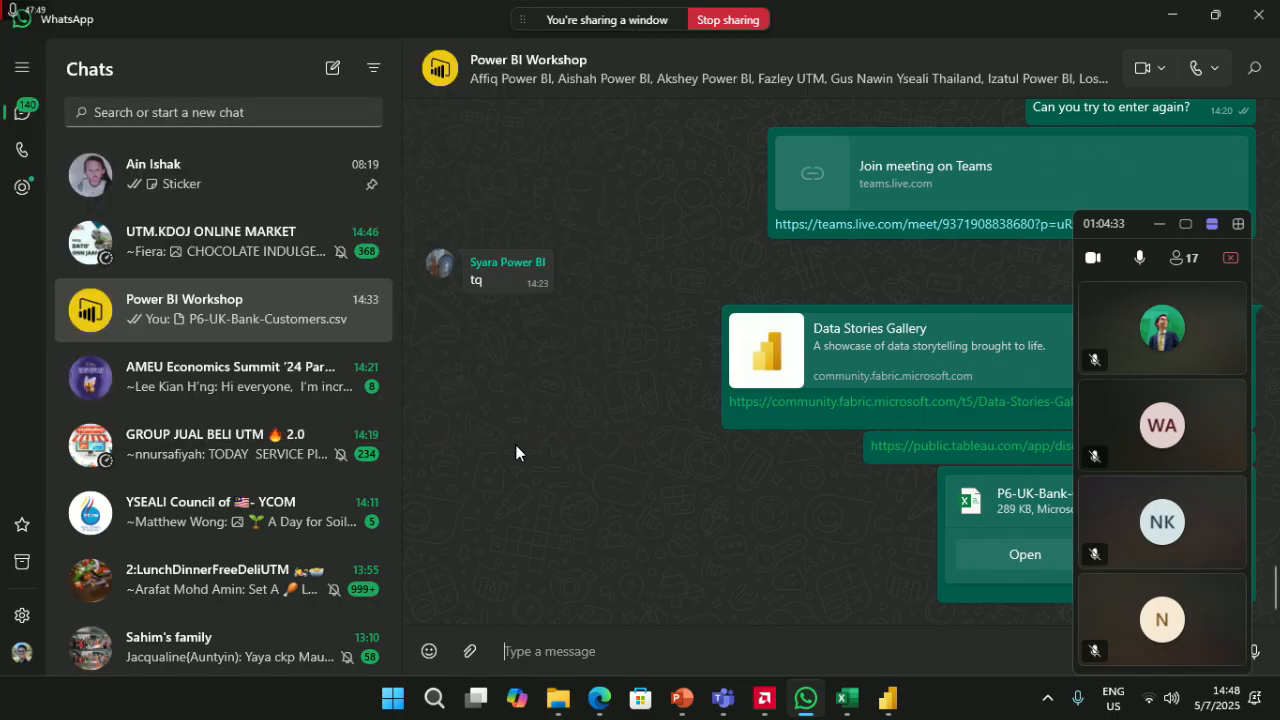
{"action": "left_click", "coordinate": [895, 634]}
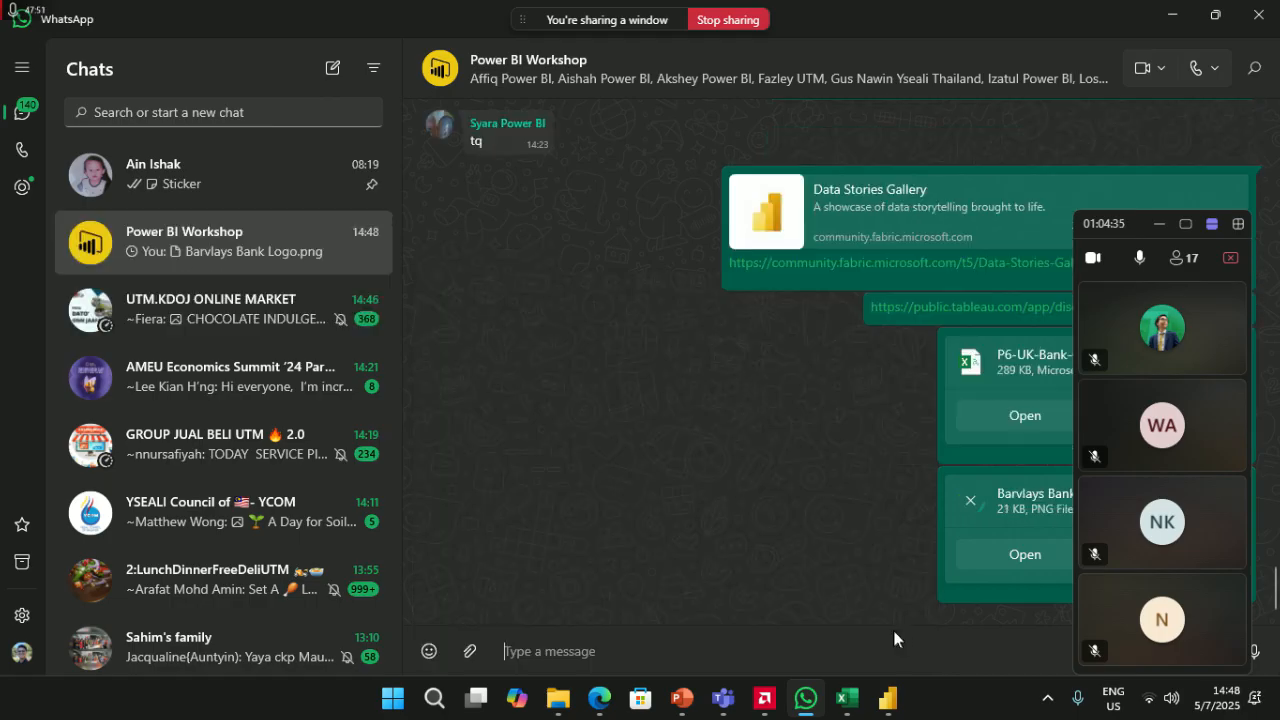
{"action": "left_click", "coordinate": [1174, 12]}
{"action": "left_click", "coordinate": [750, 207]}
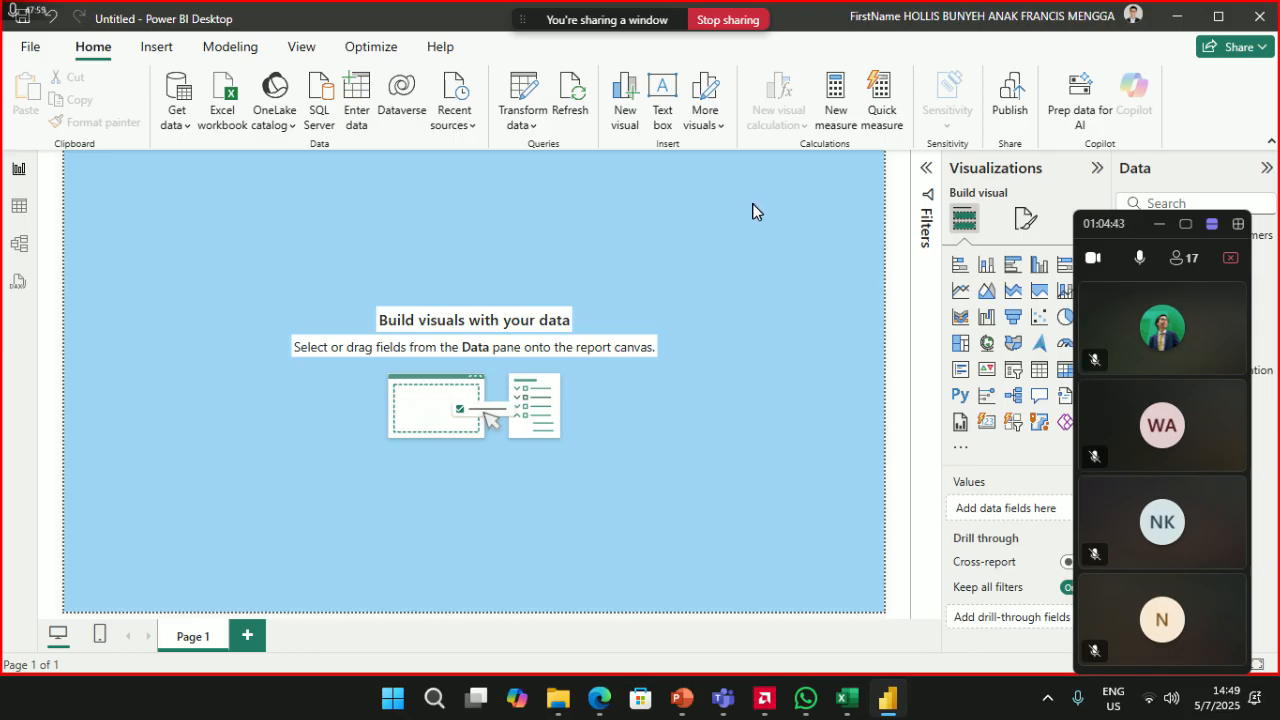
- Insert the Barvlays Bank Logo image from Downloads onto the report canvas
{"action": "left_click", "coordinate": [153, 48]}
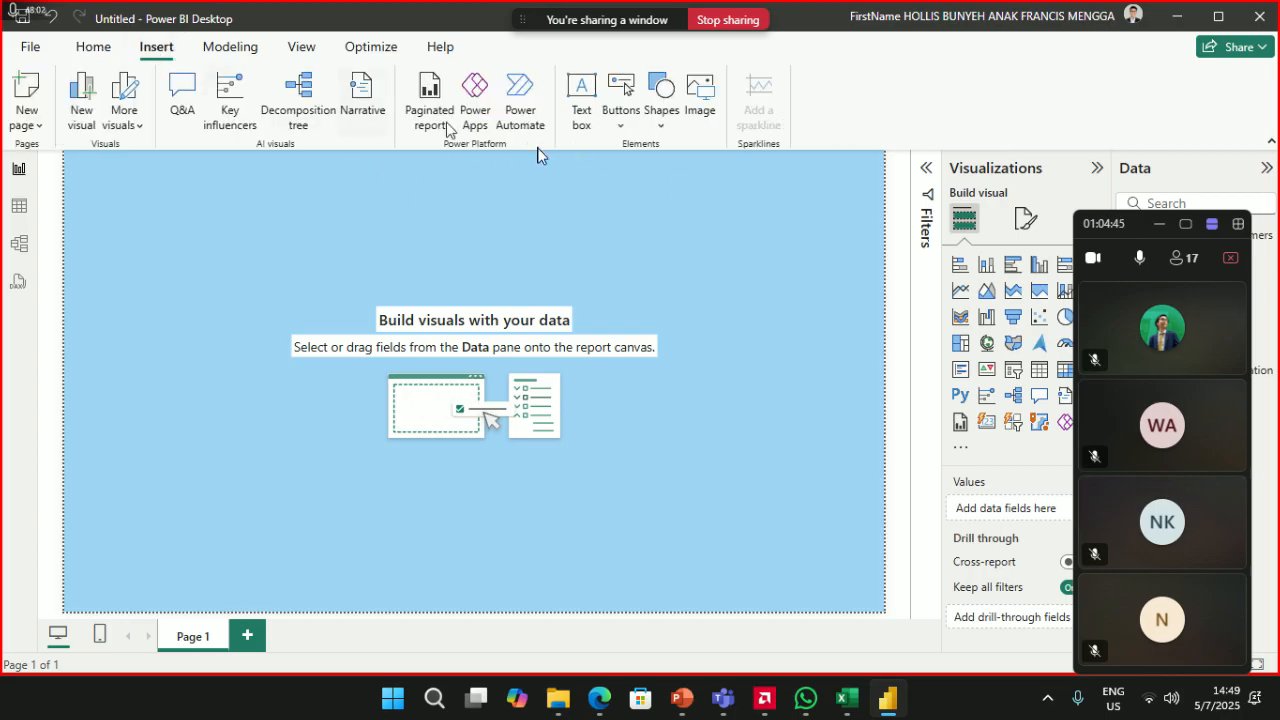
{"action": "left_click", "coordinate": [703, 93]}
{"action": "left_click", "coordinate": [210, 355]}
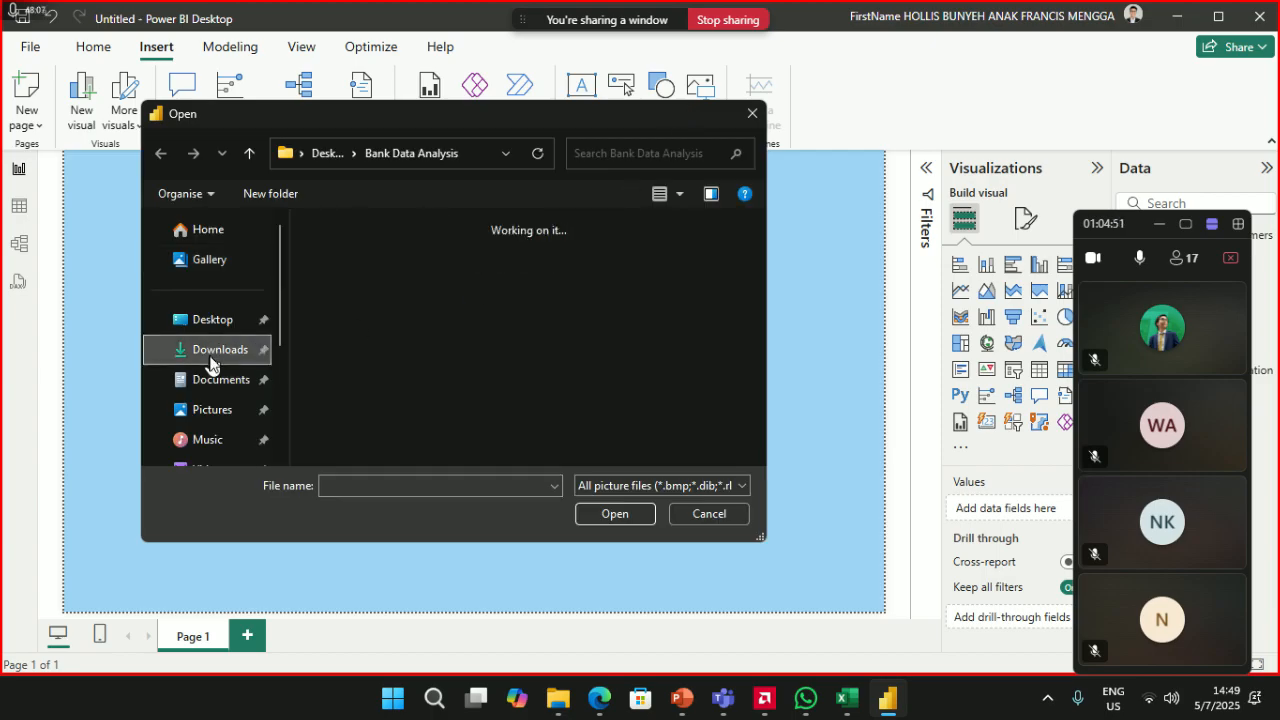
{"action": "left_click", "coordinate": [325, 319]}
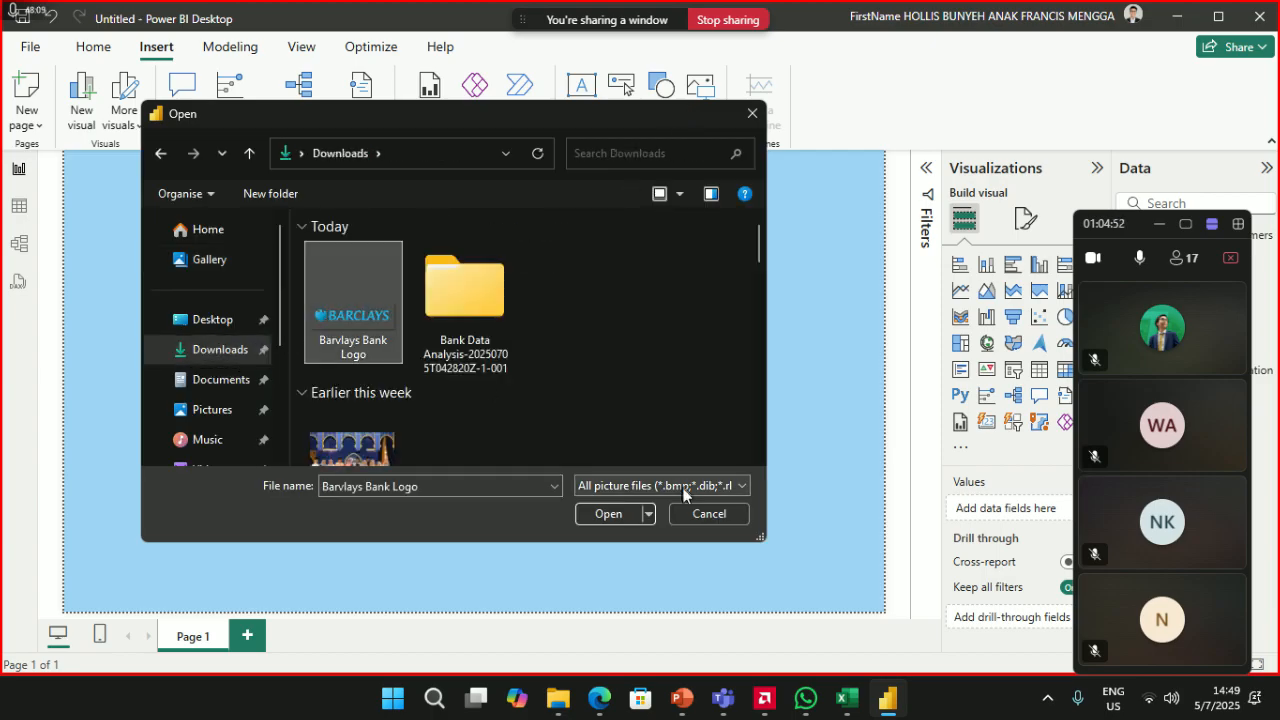
{"action": "left_click", "coordinate": [607, 514]}
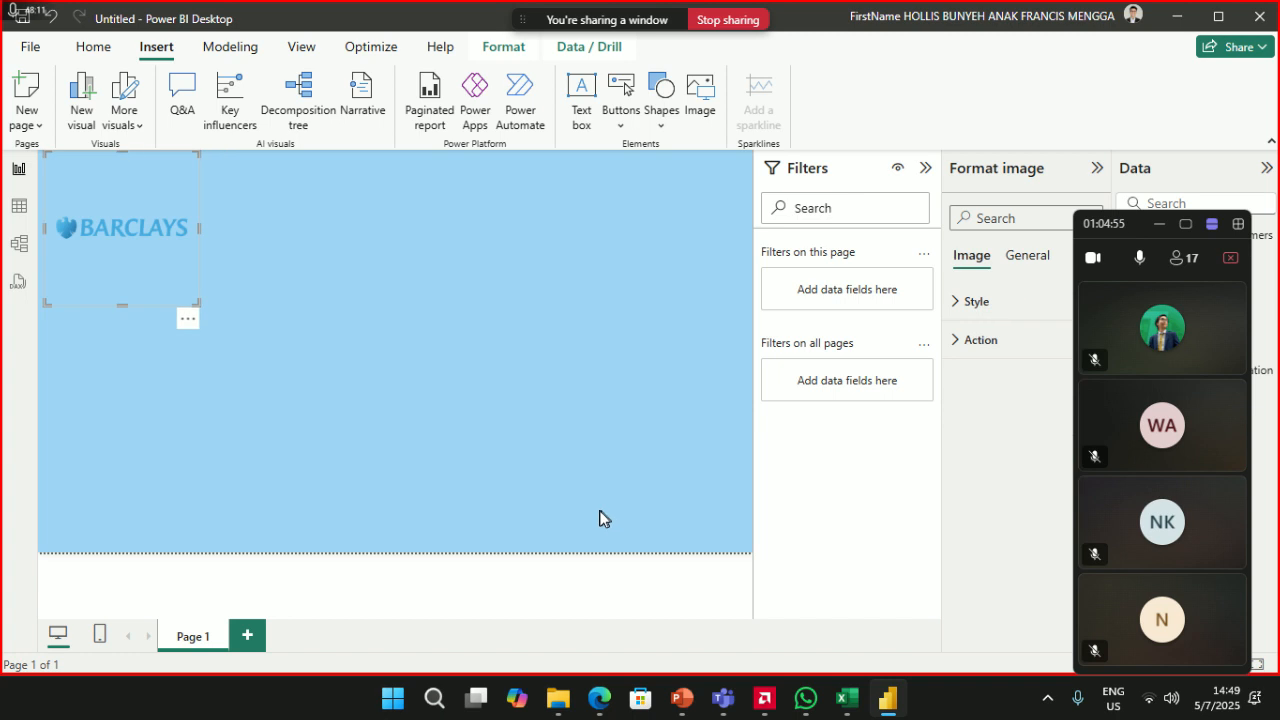
- Move the logo to the top-left, give it a white background, and shorten its box
{"action": "left_click_drag", "start_coordinate": [138, 270], "coordinate": [108, 228]}
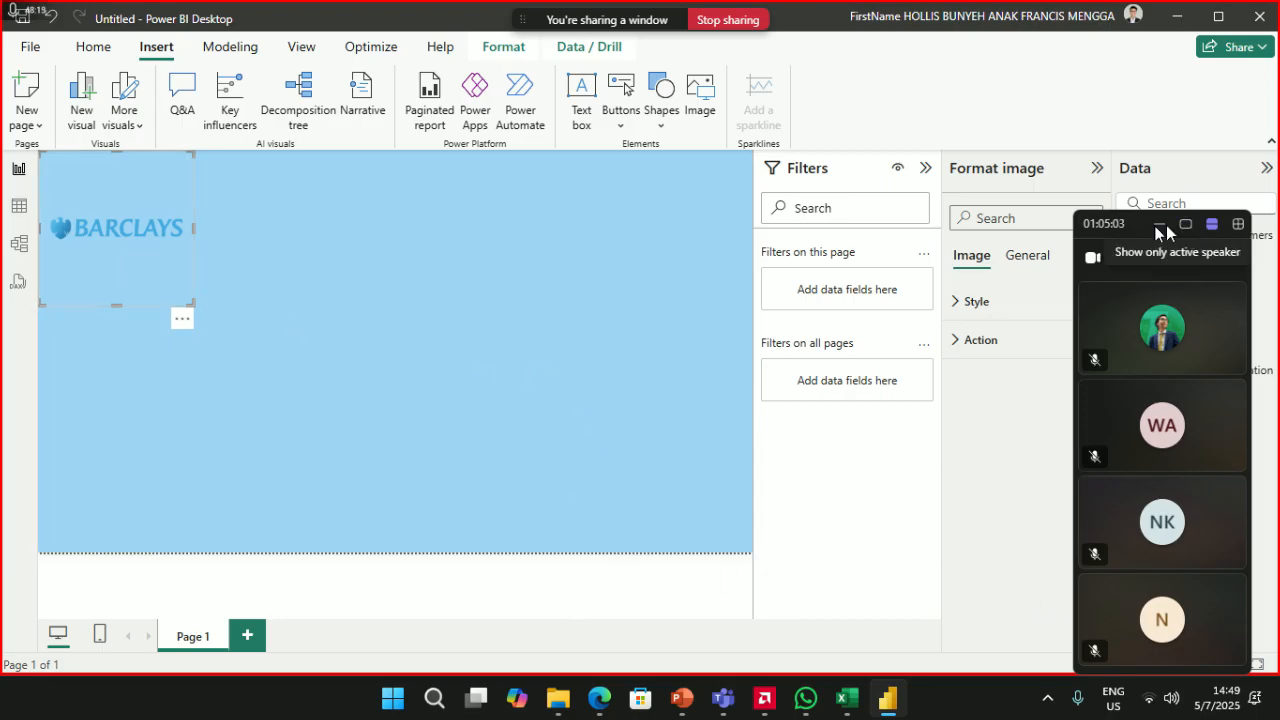
{"action": "left_click_drag", "start_coordinate": [1134, 217], "coordinate": [1149, 78]}
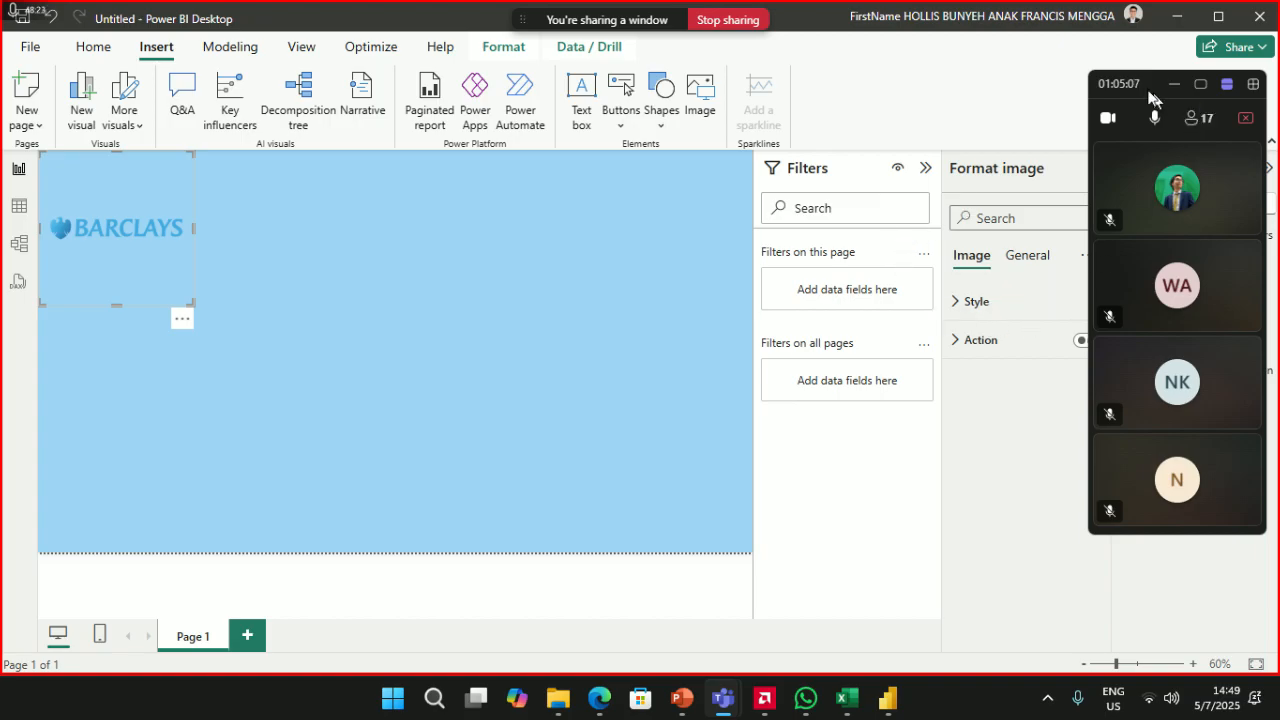
{"action": "left_click", "coordinate": [1025, 258]}
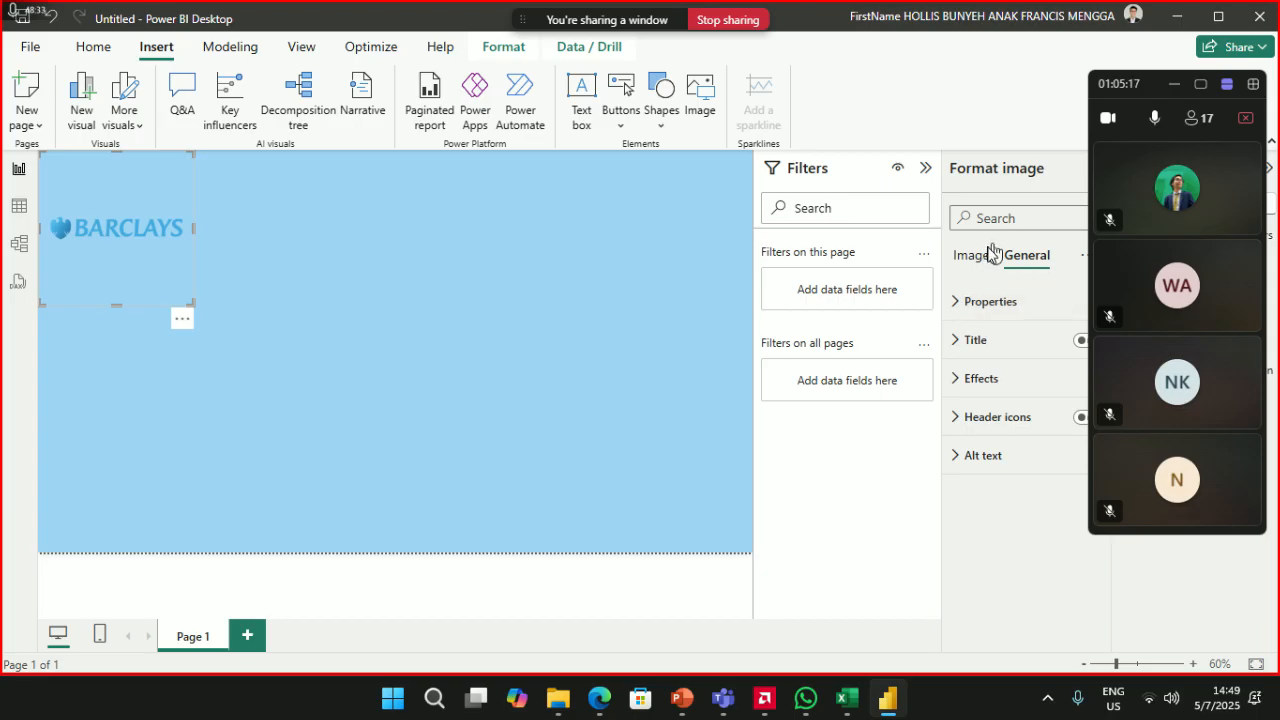
{"action": "left_click", "coordinate": [958, 378]}
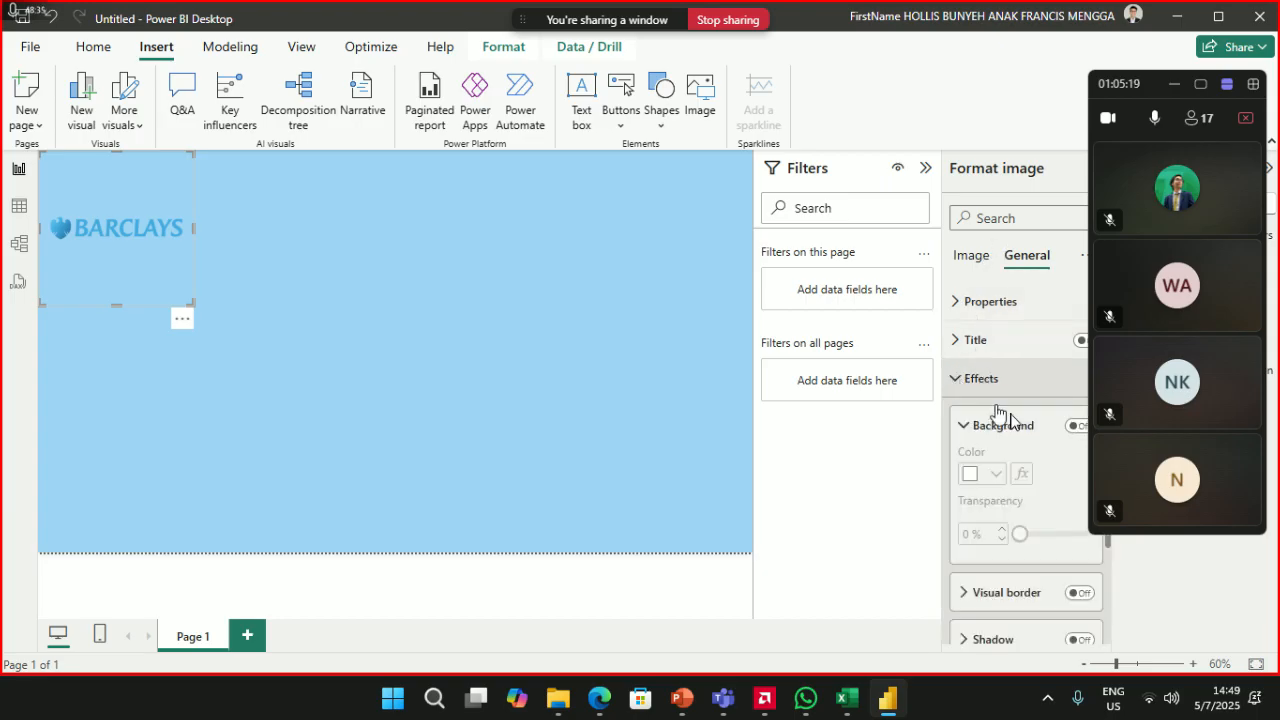
{"action": "left_click", "coordinate": [1076, 426]}
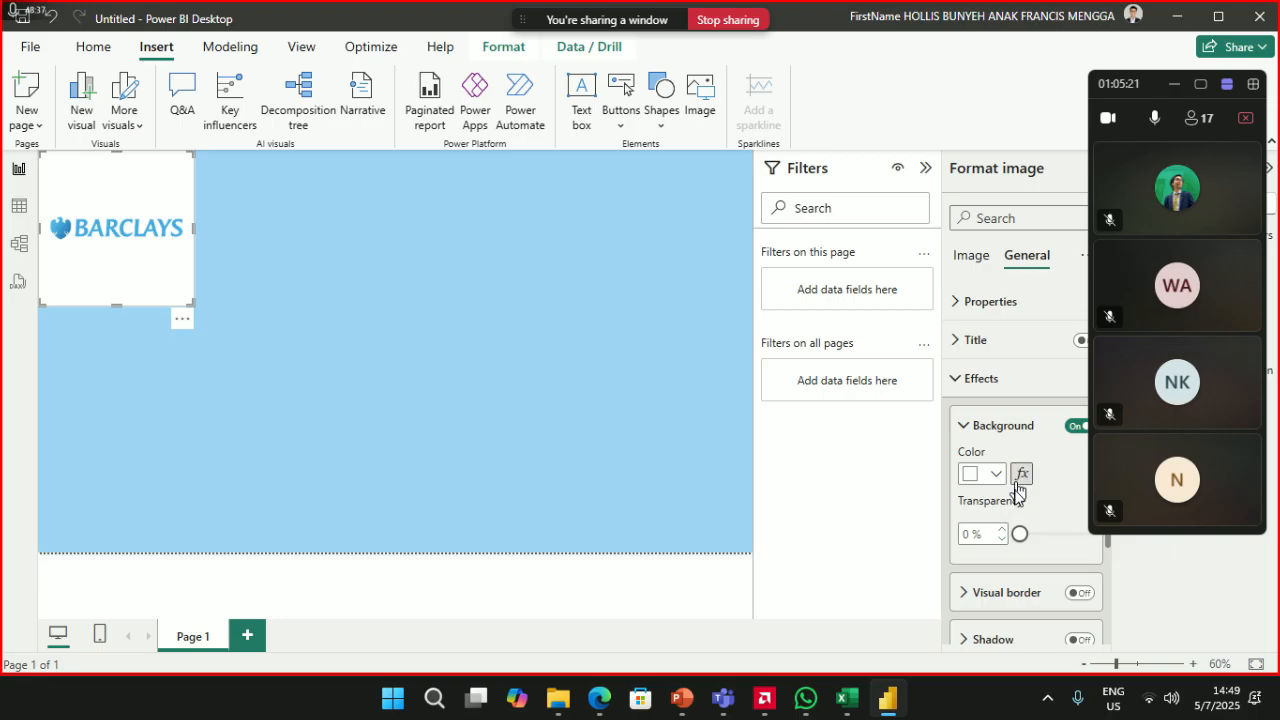
{"action": "left_click_drag", "start_coordinate": [68, 184], "coordinate": [120, 220]}
{"action": "left_click_drag", "start_coordinate": [176, 342], "coordinate": [145, 205]}
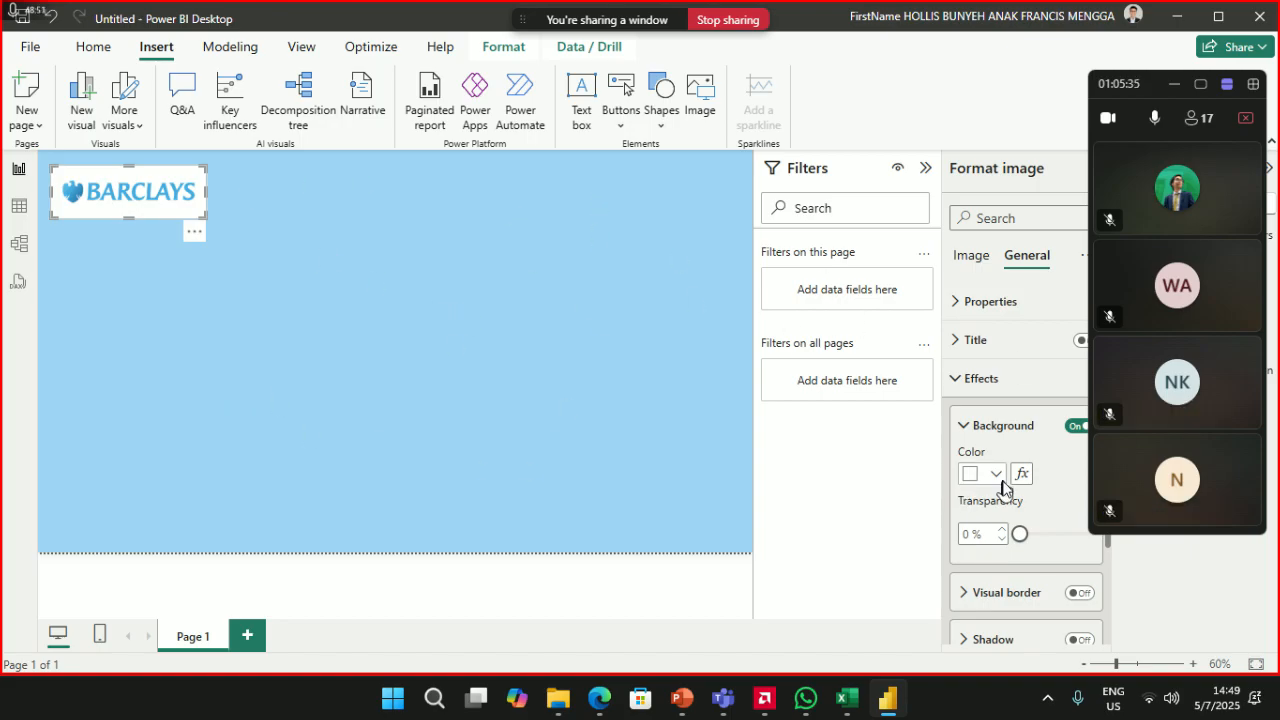
- Turn on the logo's visual border and preview it on the canvas
{"action": "left_click", "coordinate": [1082, 594]}
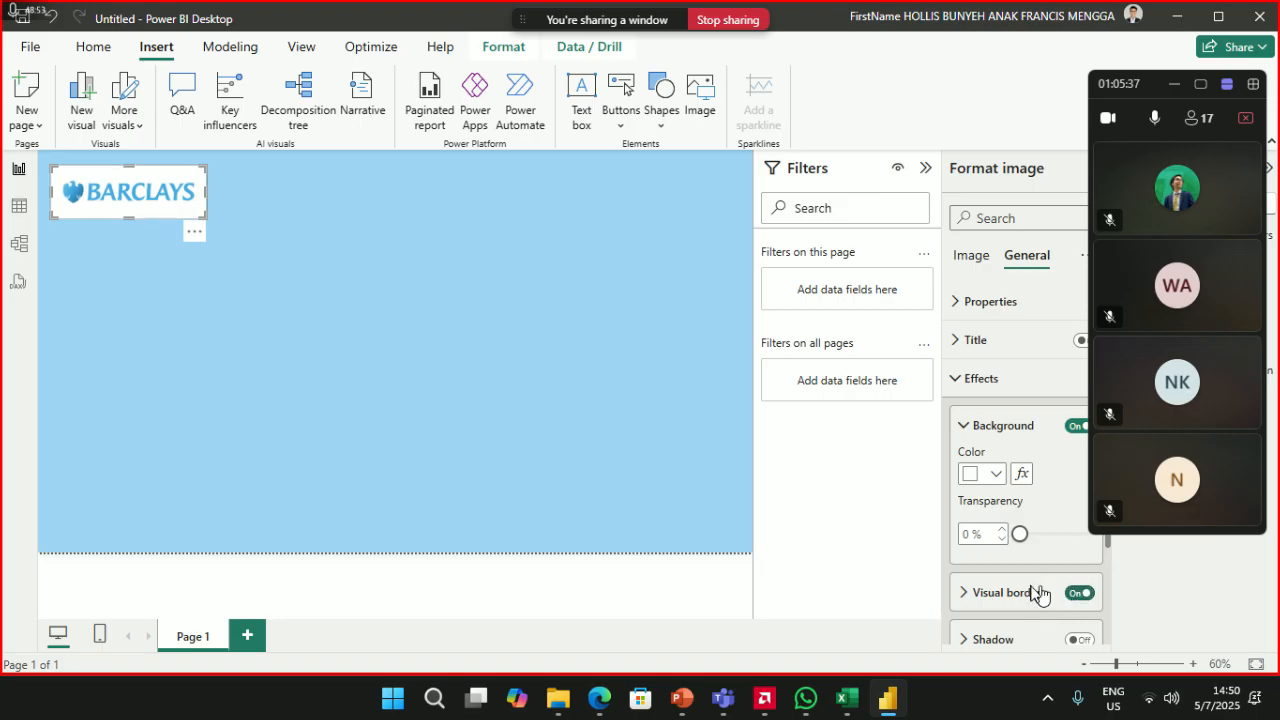
{"action": "scroll", "coordinate": [998, 560], "scroll_direction": "down", "scroll_amount": 1}
{"action": "left_click", "coordinate": [986, 508]}
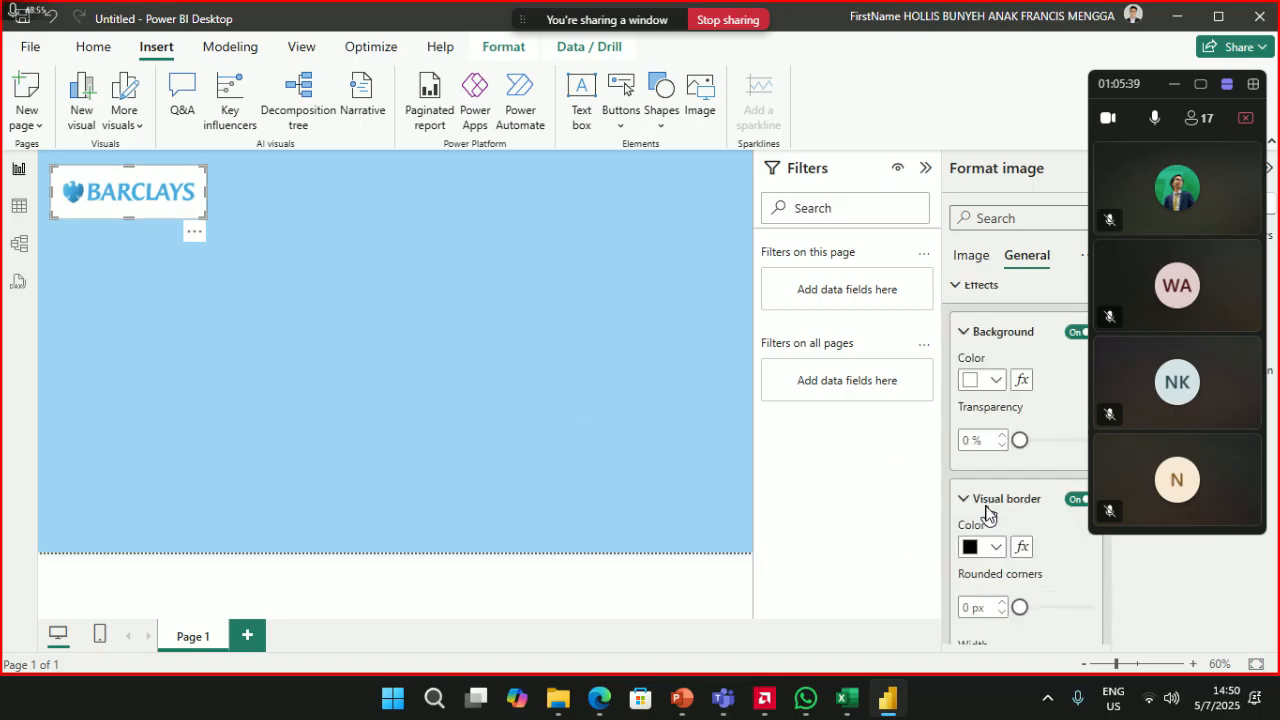
{"action": "scroll", "coordinate": [986, 510], "scroll_direction": "down", "scroll_amount": 1}
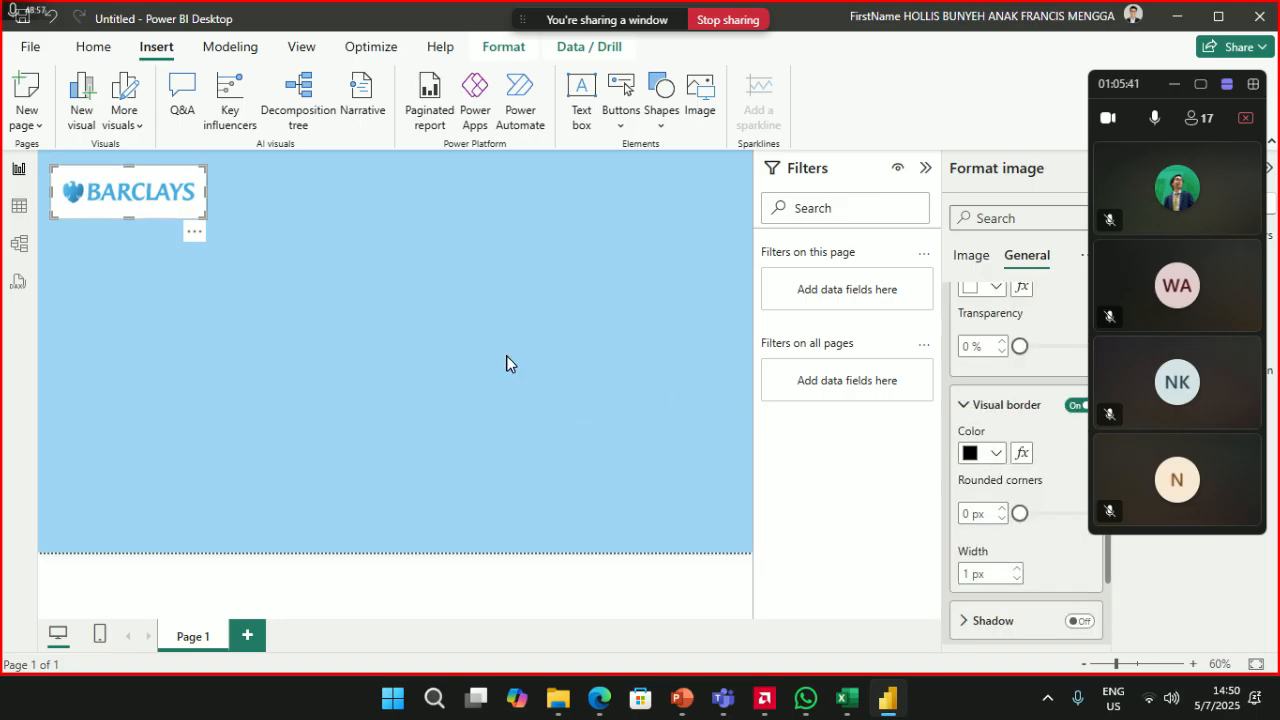
{"action": "left_click", "coordinate": [294, 347]}
{"action": "left_click", "coordinate": [157, 199]}
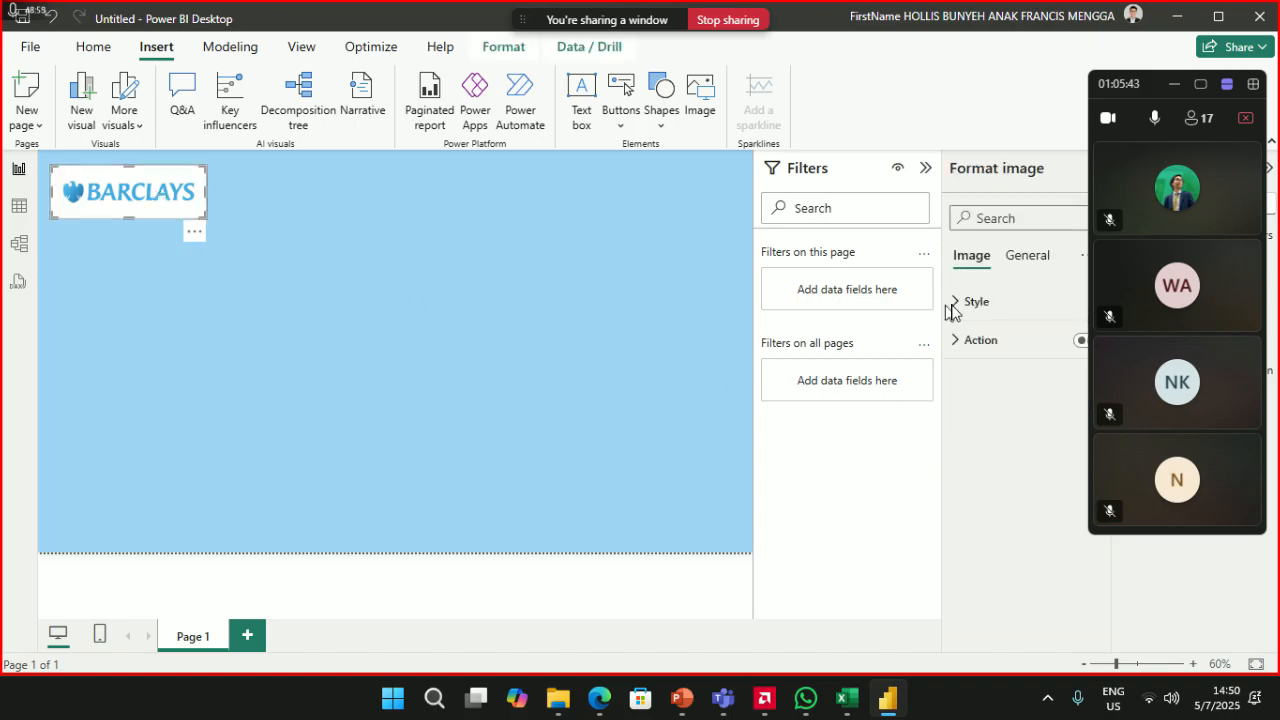
- Turn the logo's visual border back off and add a drop shadow
{"action": "left_click", "coordinate": [1027, 258]}
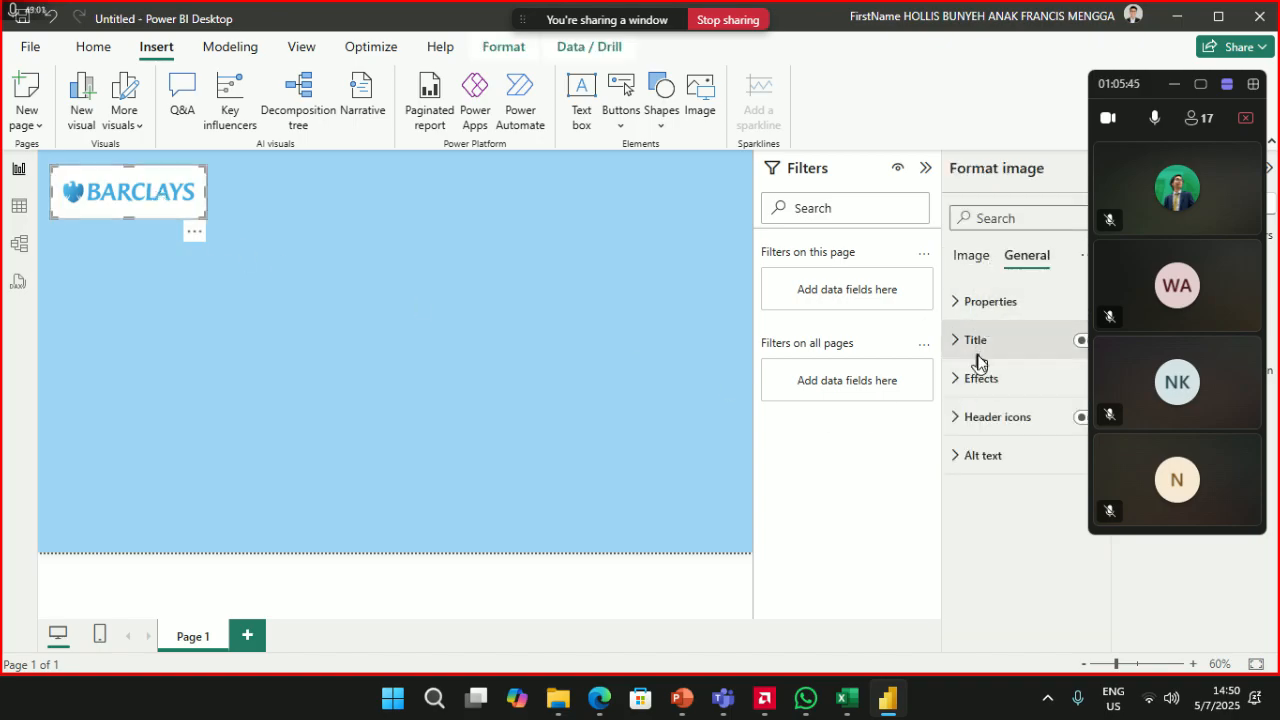
{"action": "left_click", "coordinate": [978, 380]}
{"action": "scroll", "coordinate": [986, 492], "scroll_direction": "down", "scroll_amount": 1}
{"action": "left_click", "coordinate": [1075, 499]}
{"action": "left_click", "coordinate": [1072, 546]}
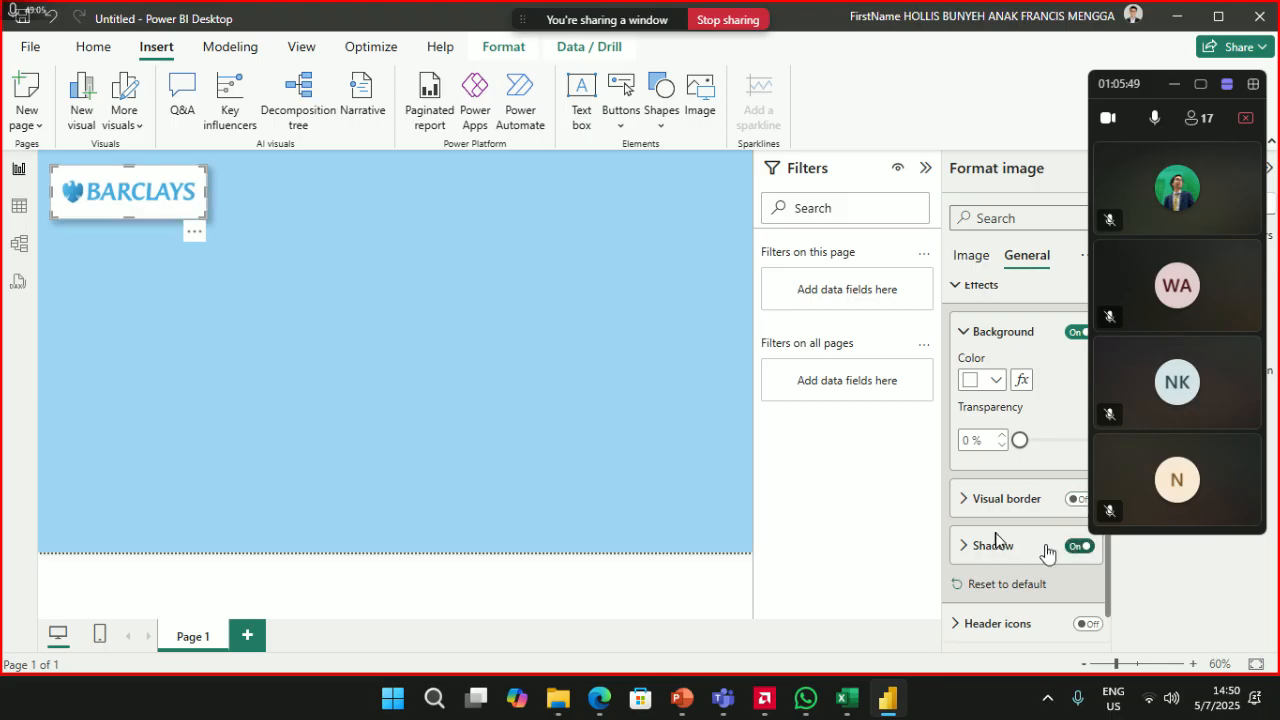
{"action": "left_click", "coordinate": [308, 322]}
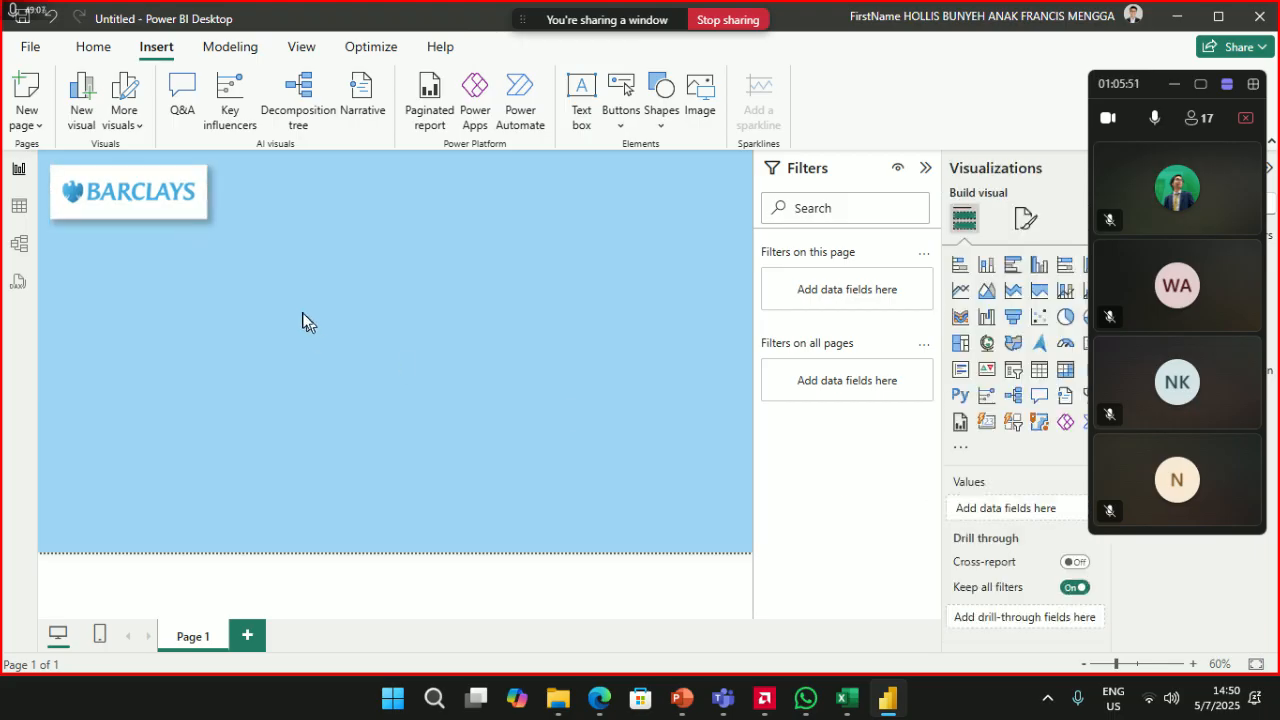
{"action": "left_click", "coordinate": [165, 218]}
{"action": "left_click", "coordinate": [1030, 260]}
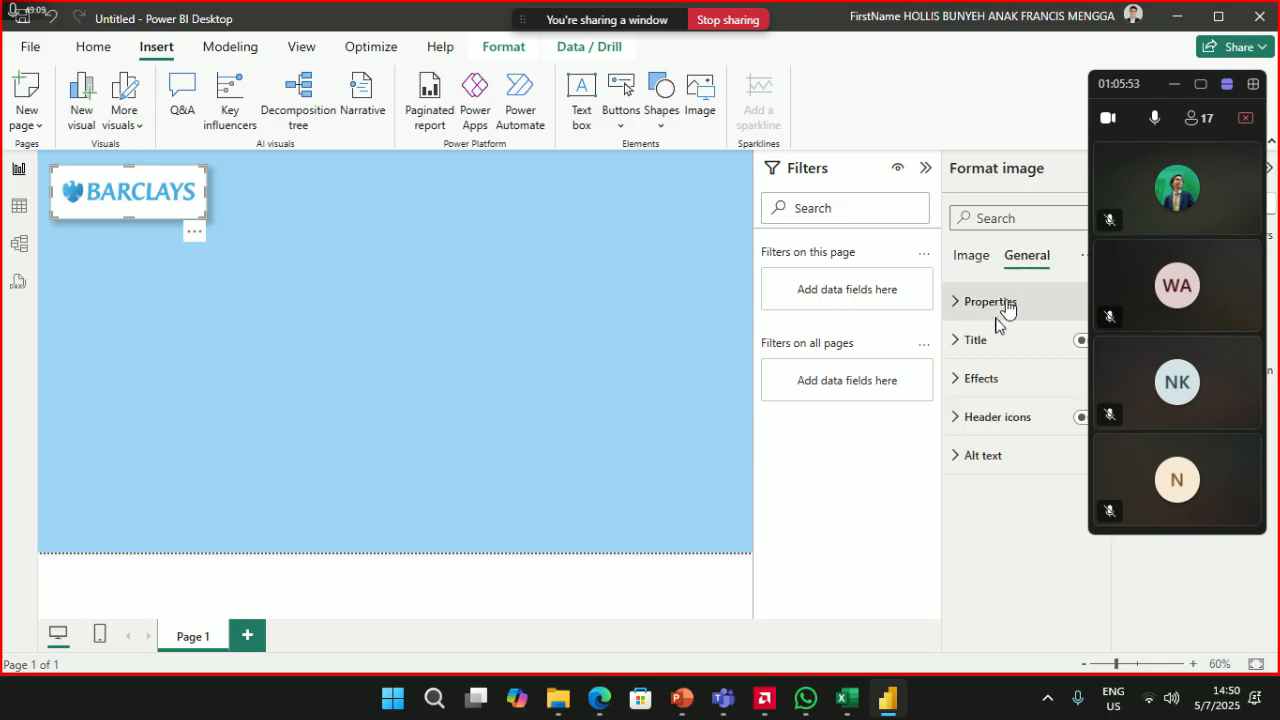
{"action": "left_click", "coordinate": [988, 381]}
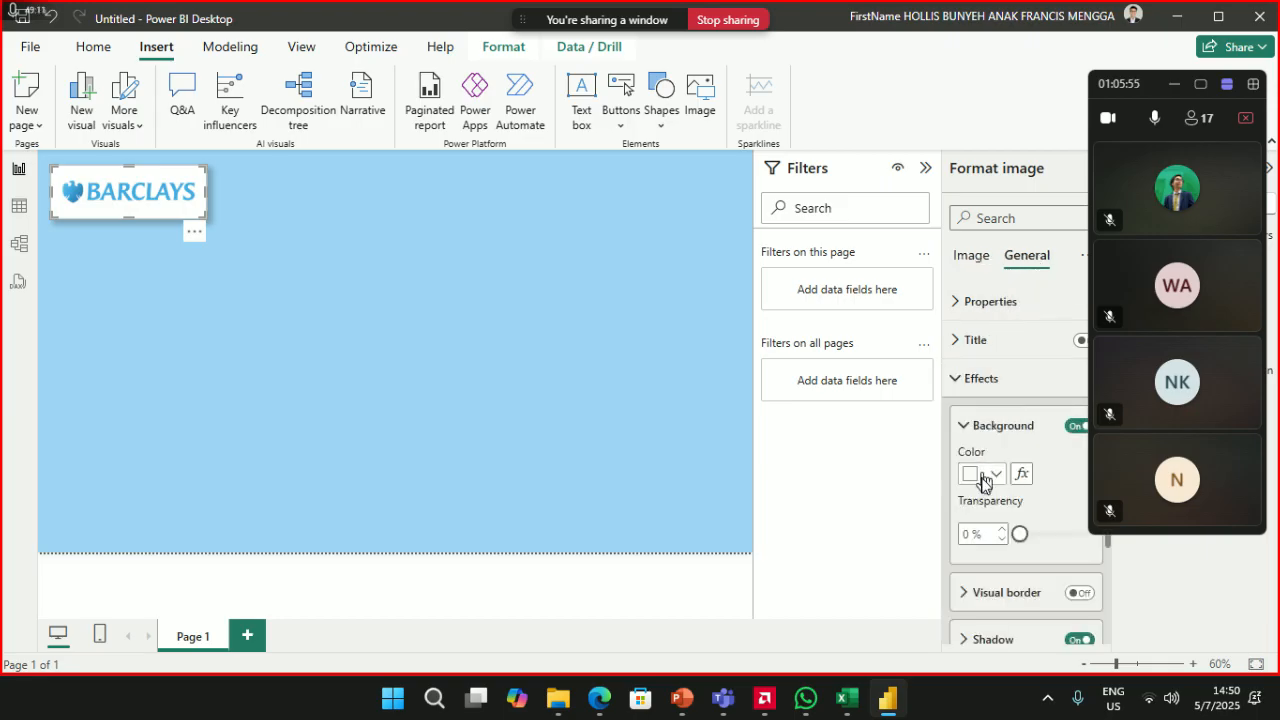
{"action": "scroll", "coordinate": [1025, 600], "scroll_direction": "down", "scroll_amount": 1}
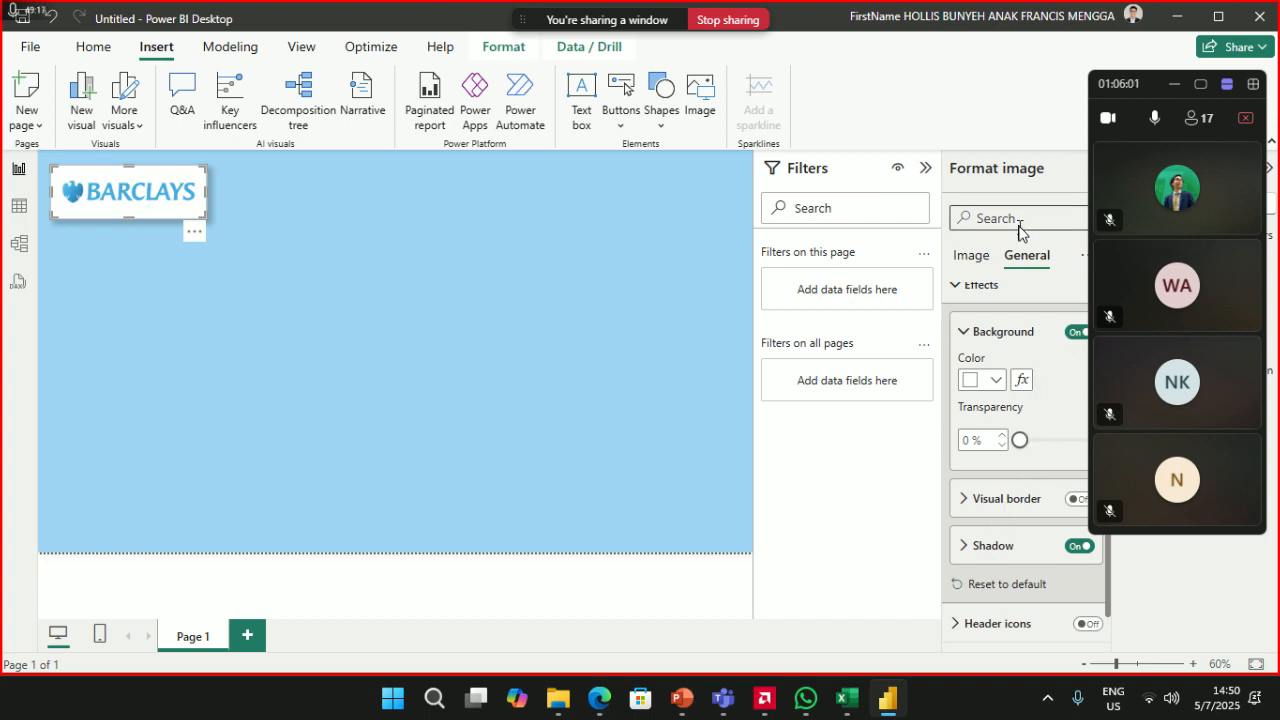
- Find the 'Rounded' setting, enable the logo's border and set rounded corners to 10 px
{"action": "type", "text": "unded"}
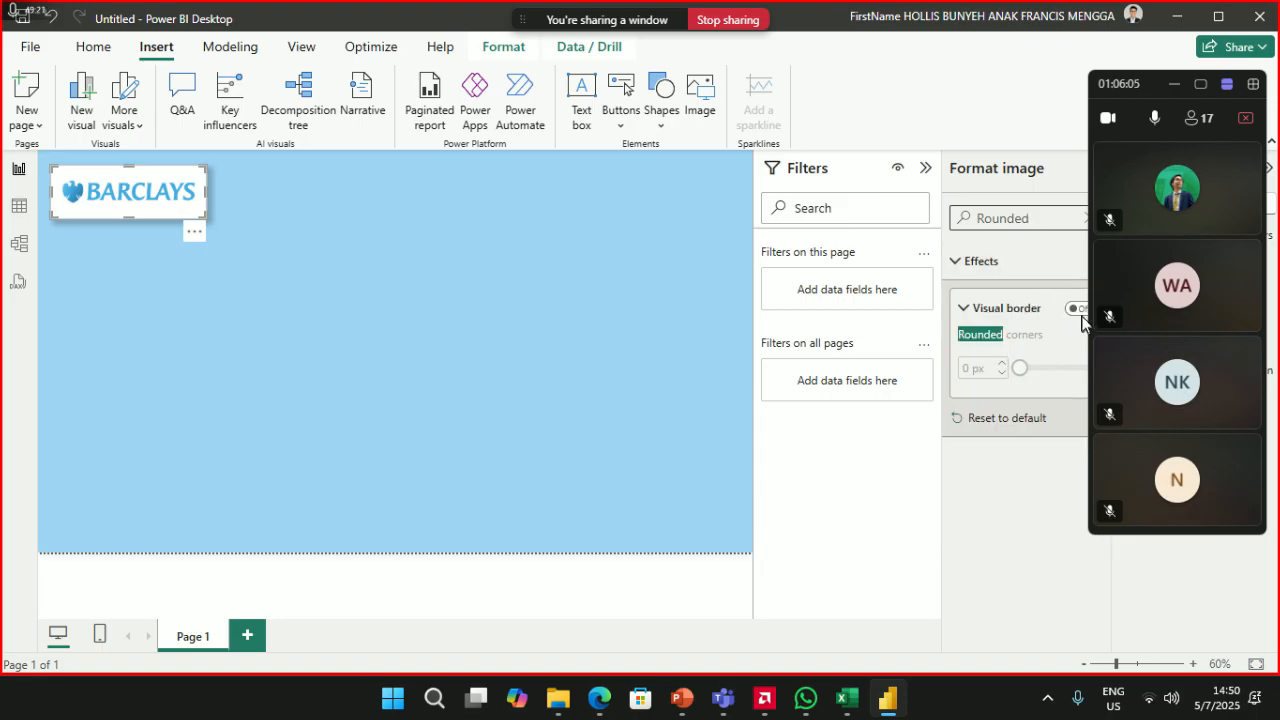
{"action": "left_click", "coordinate": [1074, 310]}
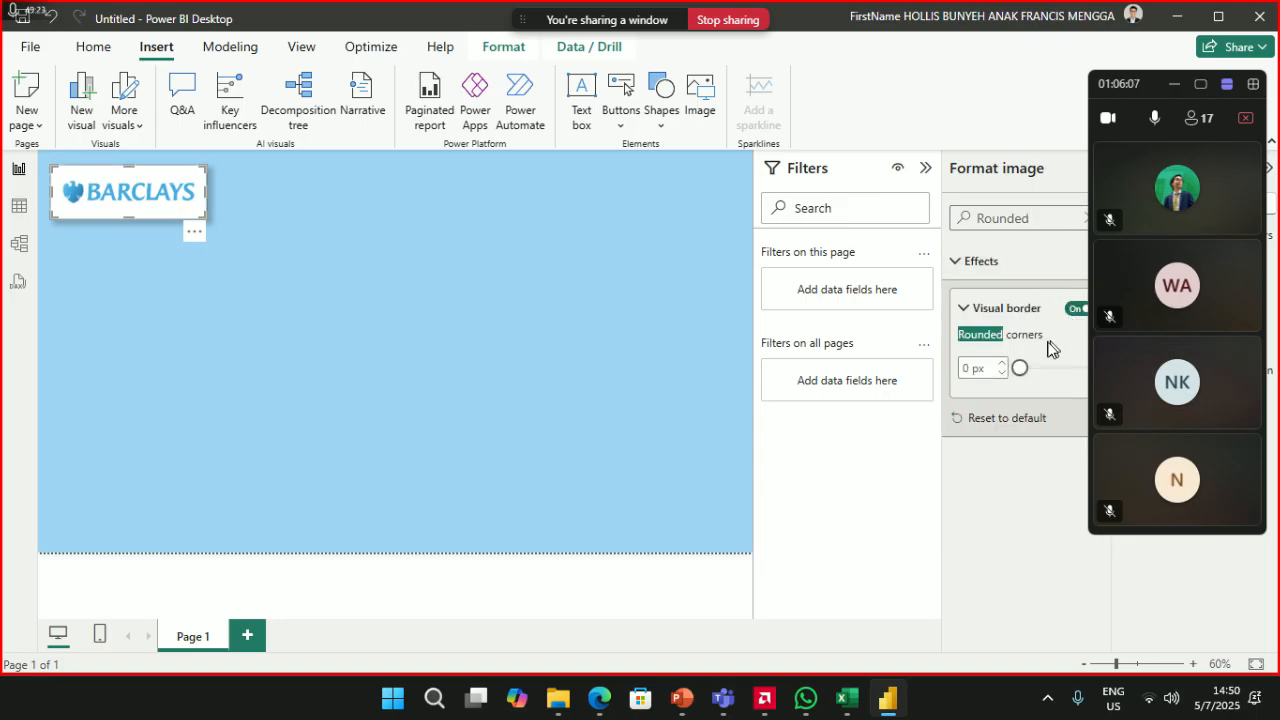
{"action": "left_click", "coordinate": [970, 368]}
{"action": "type", "text": "10"}
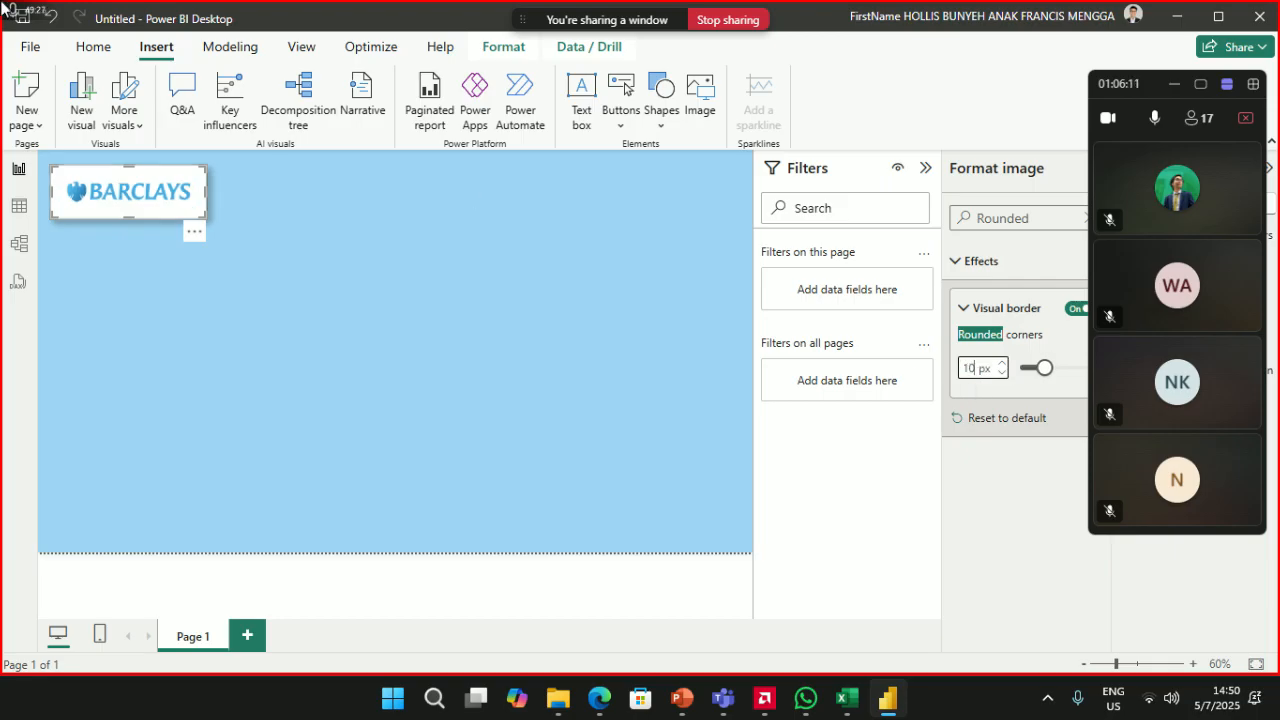
{"action": "left_click", "coordinate": [308, 259]}
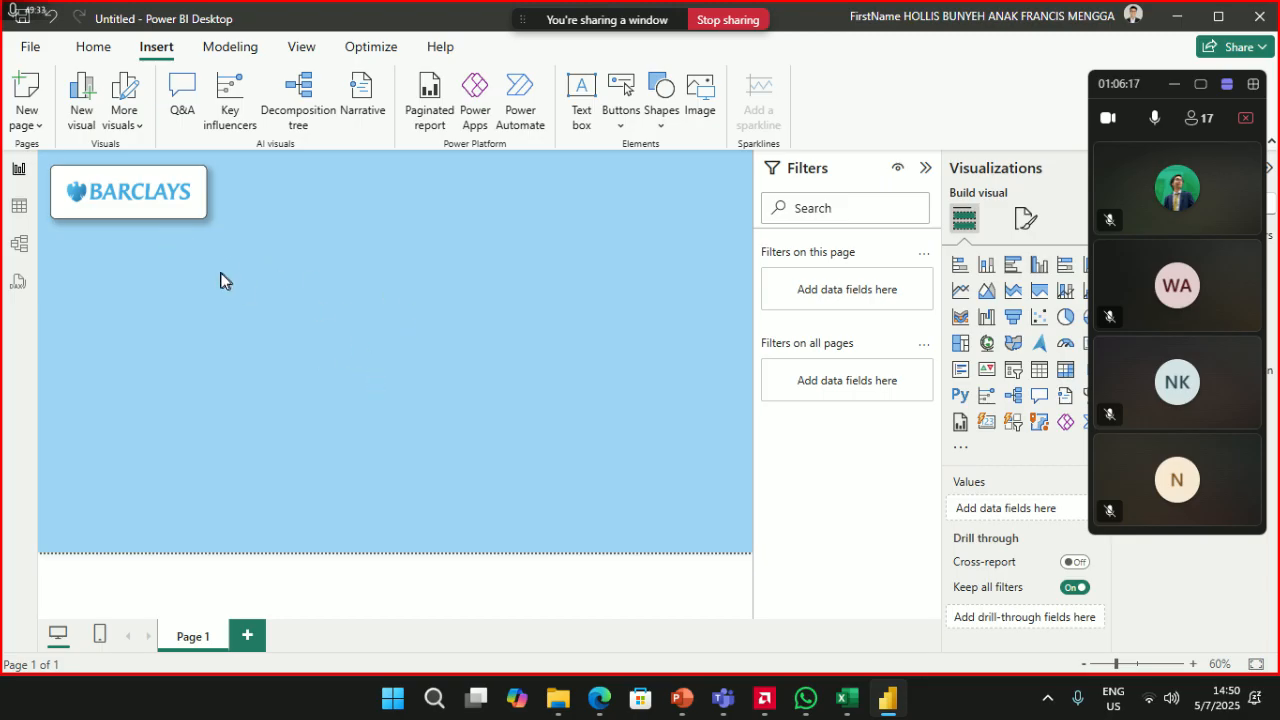
- Set the logo's visual border colour to white
{"action": "left_click", "coordinate": [195, 213]}
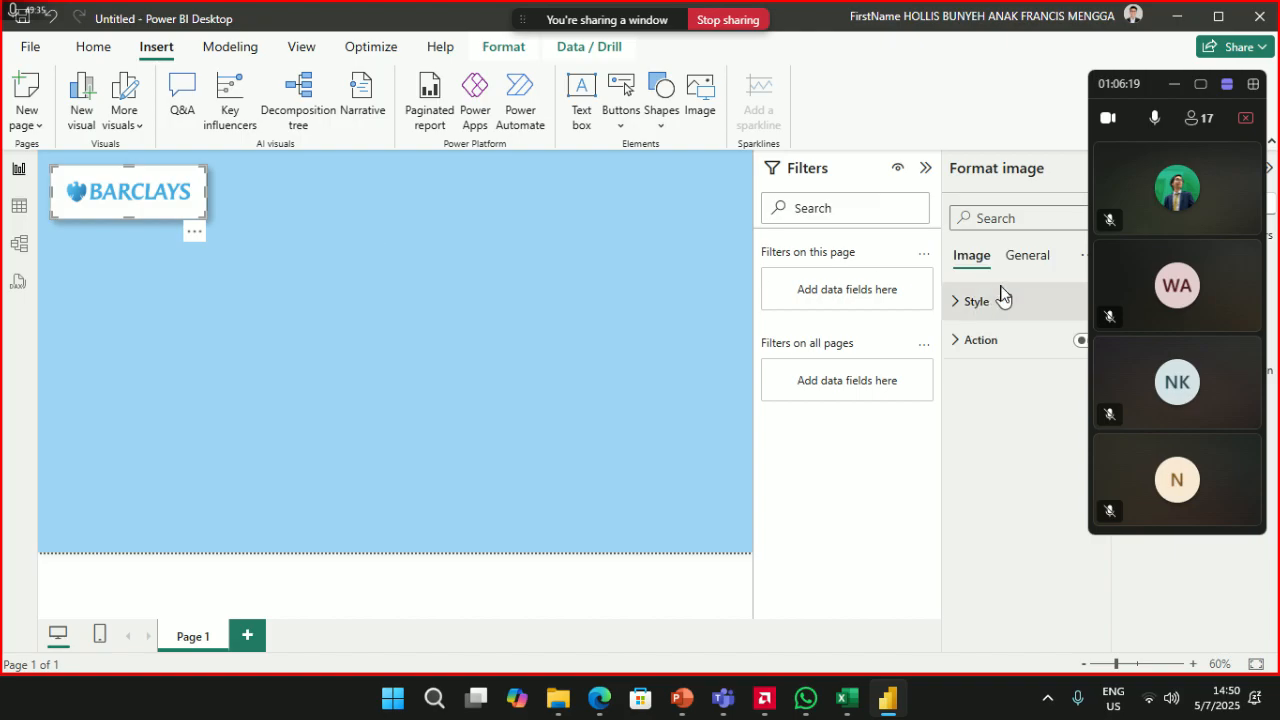
{"action": "left_click", "coordinate": [1030, 260]}
{"action": "left_click", "coordinate": [990, 381]}
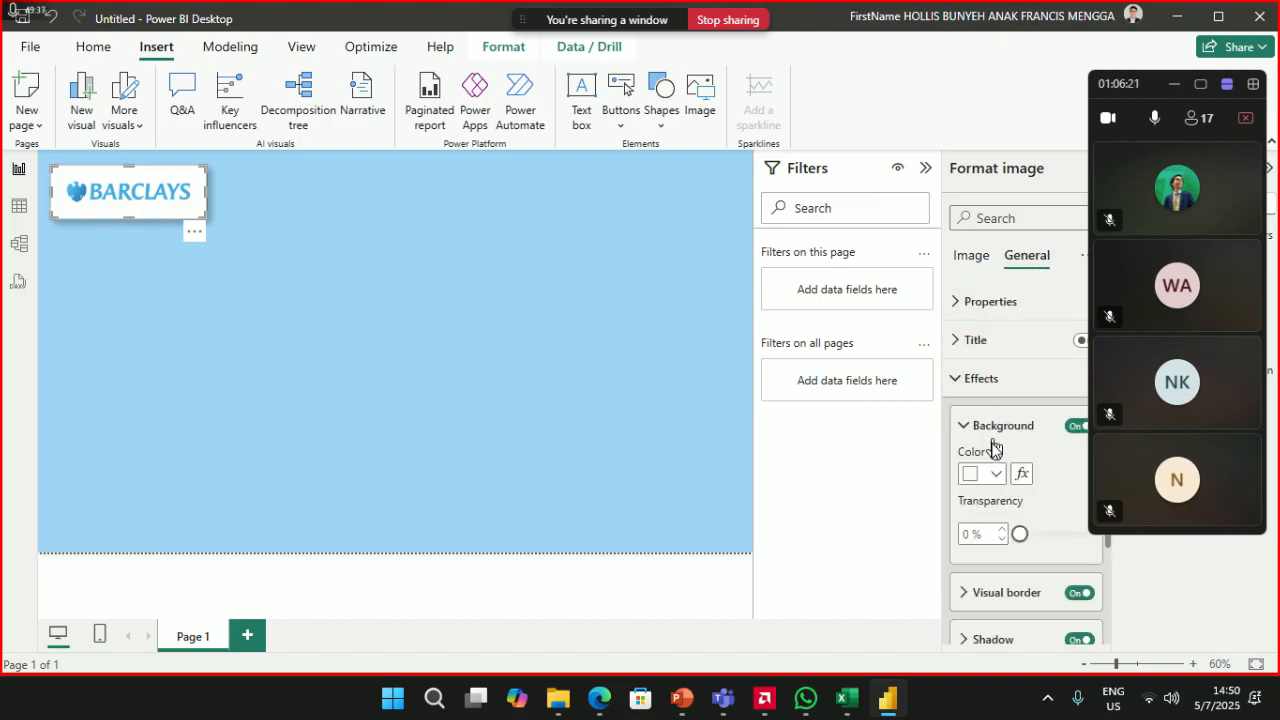
{"action": "left_click", "coordinate": [1001, 594]}
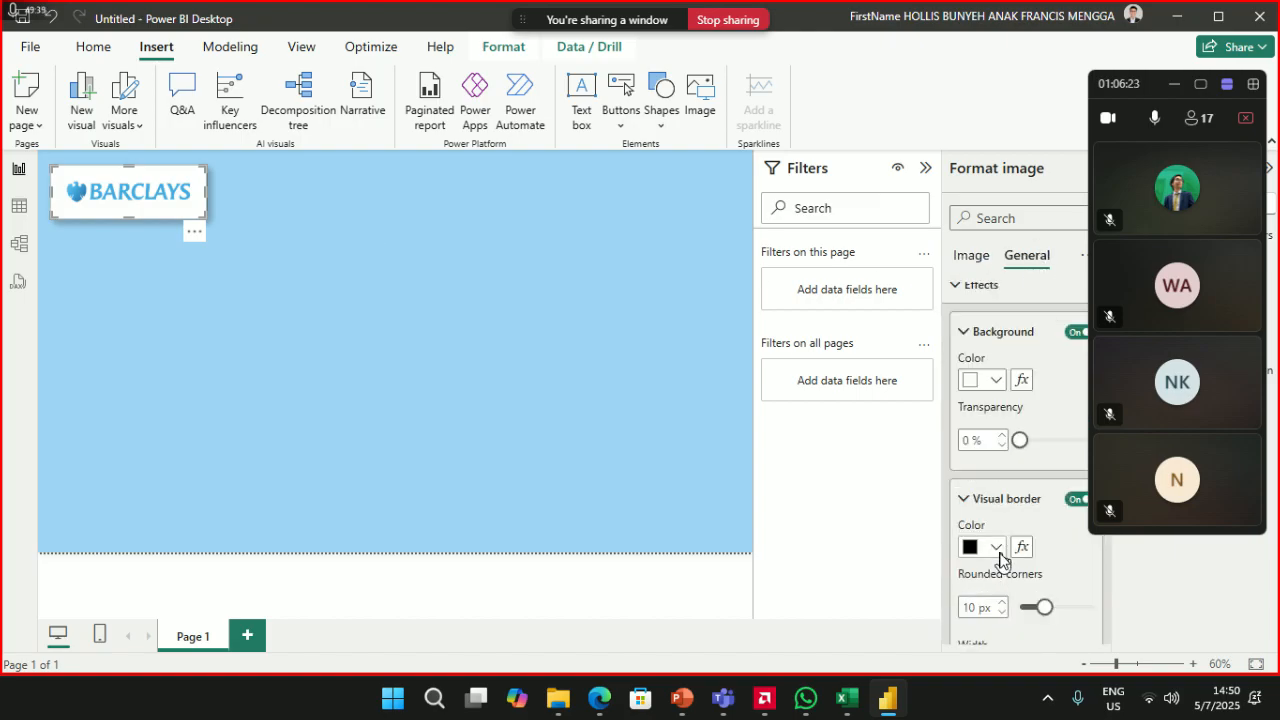
{"action": "left_click", "coordinate": [996, 547]}
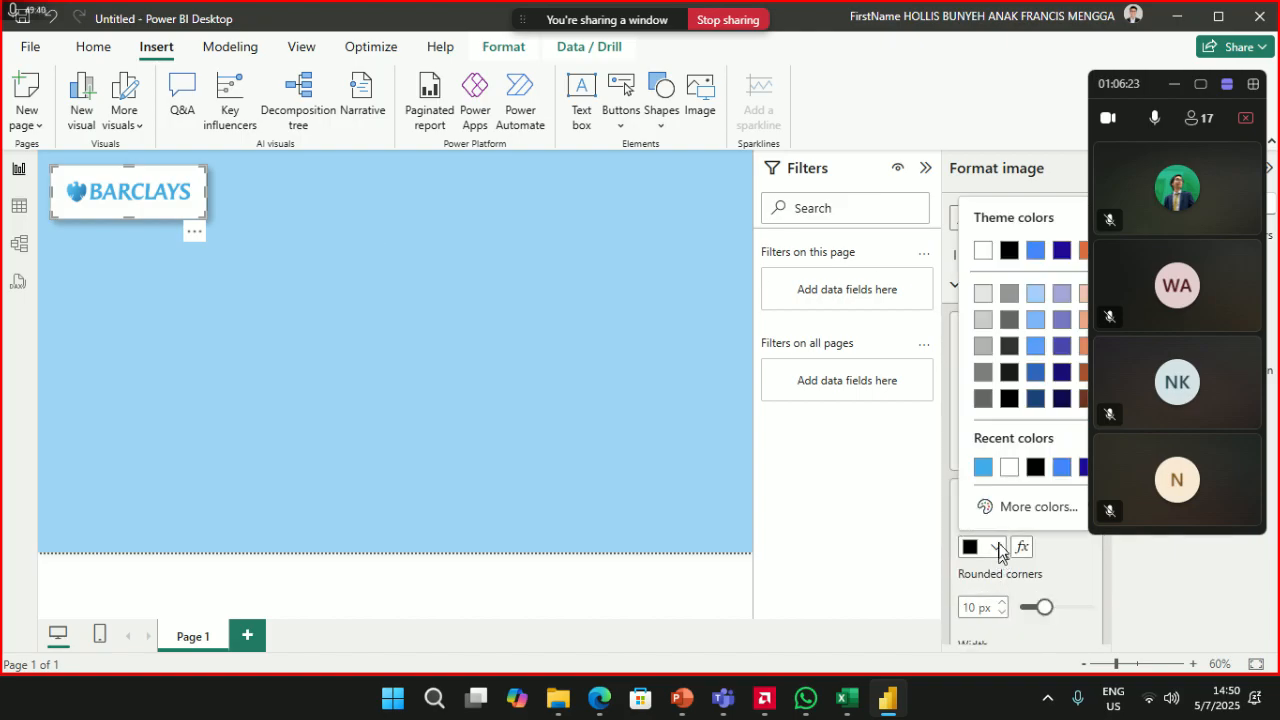
{"action": "left_click", "coordinate": [1010, 467]}
{"action": "left_click", "coordinate": [502, 353]}
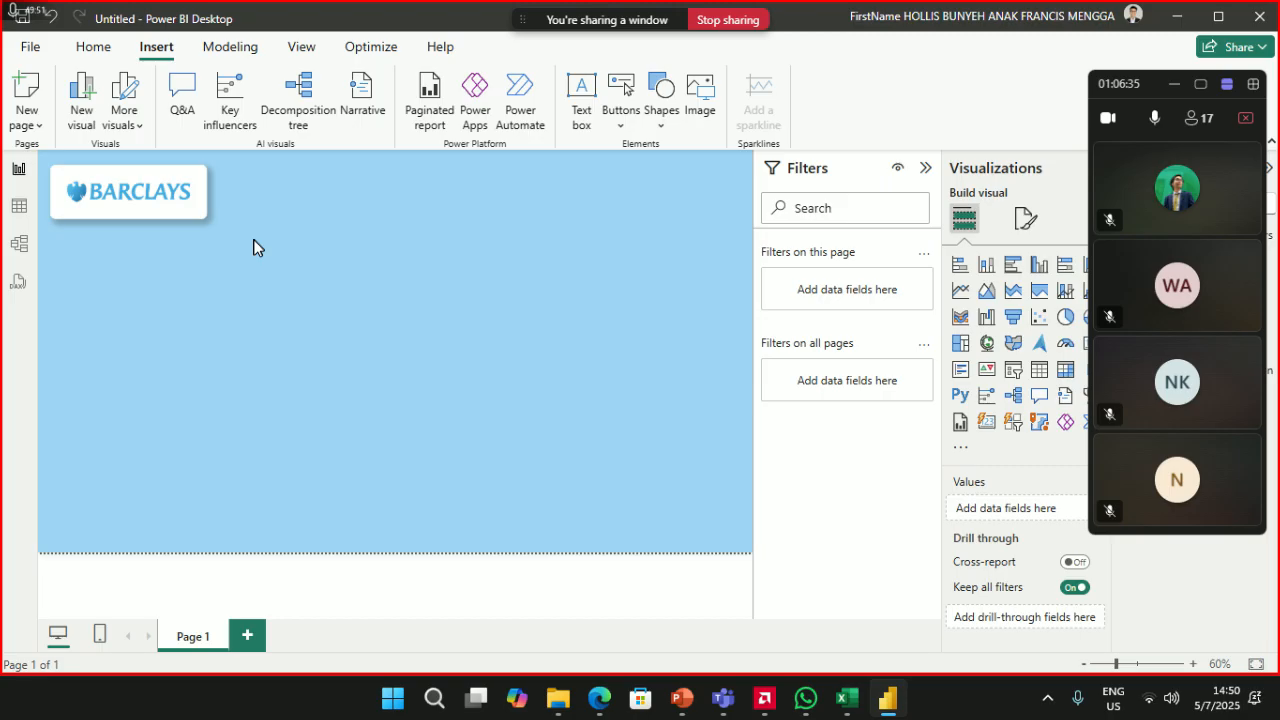
- Collapse the Filters pane to enlarge the canvas and move the Teams call window aside
{"action": "left_click", "coordinate": [926, 168]}
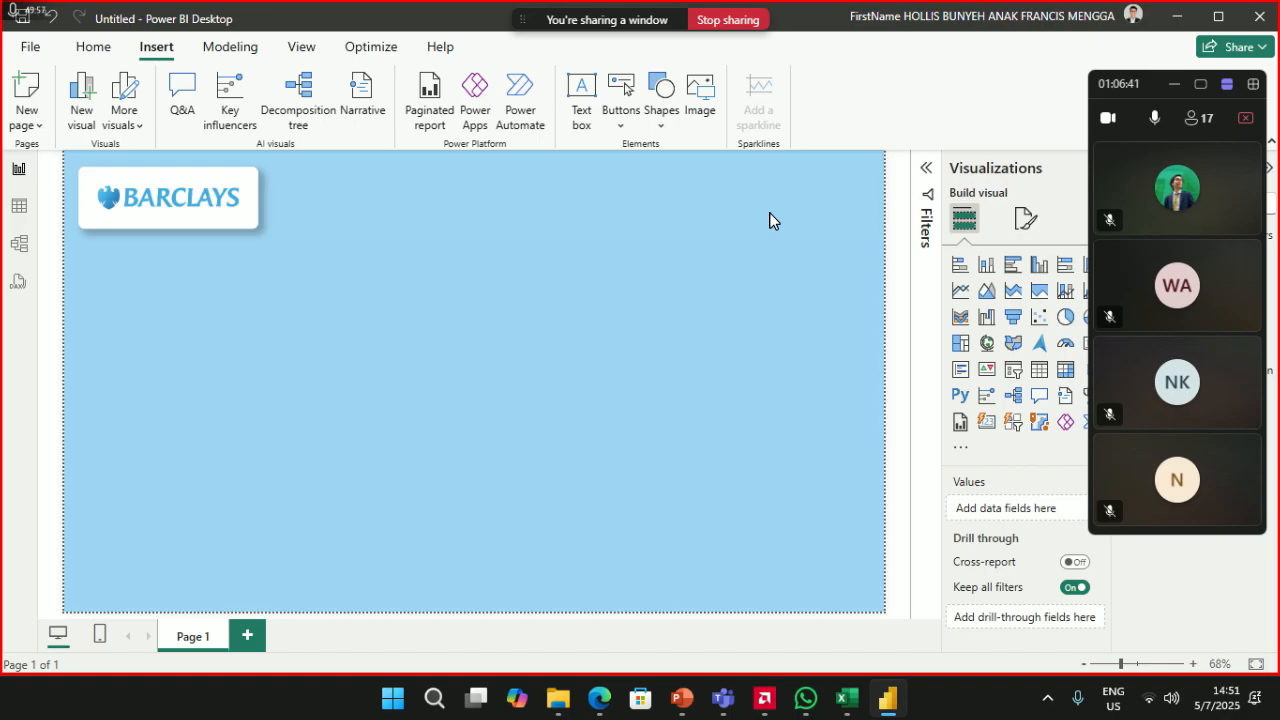
{"action": "left_click_drag", "start_coordinate": [1128, 88], "coordinate": [879, 66]}
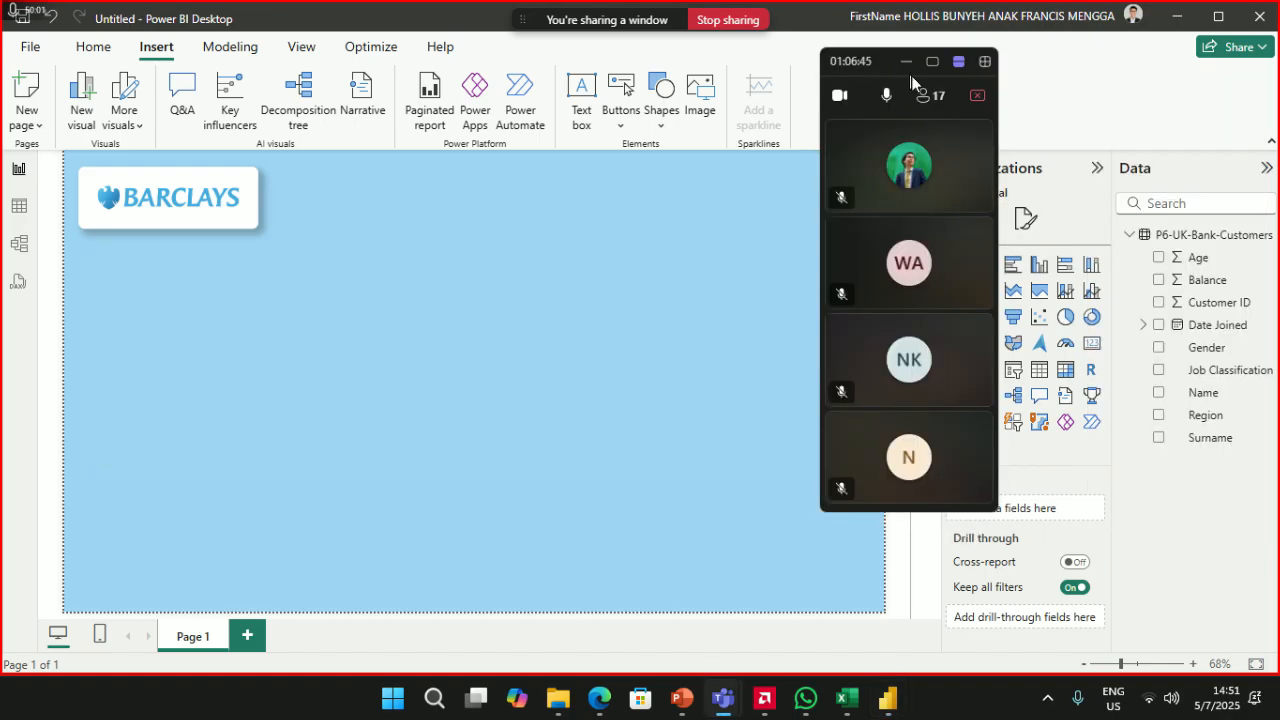
{"action": "mouse_move", "coordinate": [862, 61]}
{"action": "left_mouse_down"}
{"action": "mouse_move", "coordinate": [878, 60]}
{"action": "mouse_move", "coordinate": [853, 59]}
{"action": "left_mouse_up"}
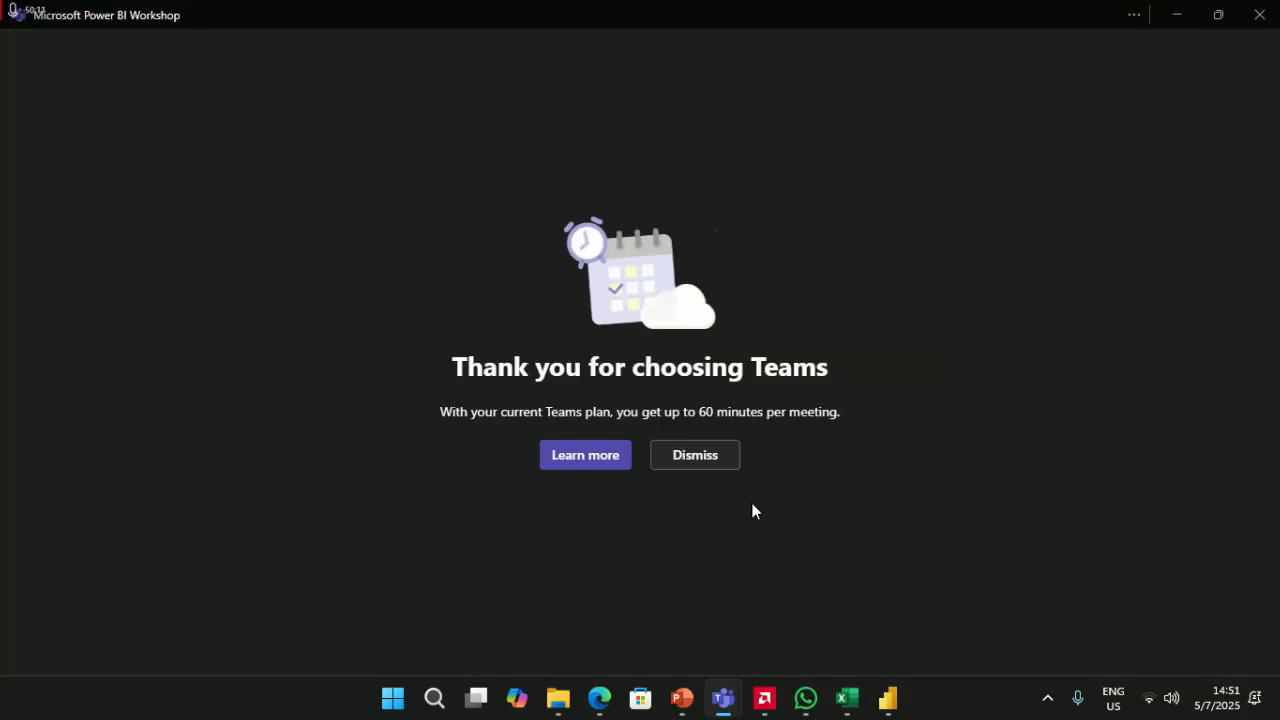
{"action": "left_click", "coordinate": [805, 698]}
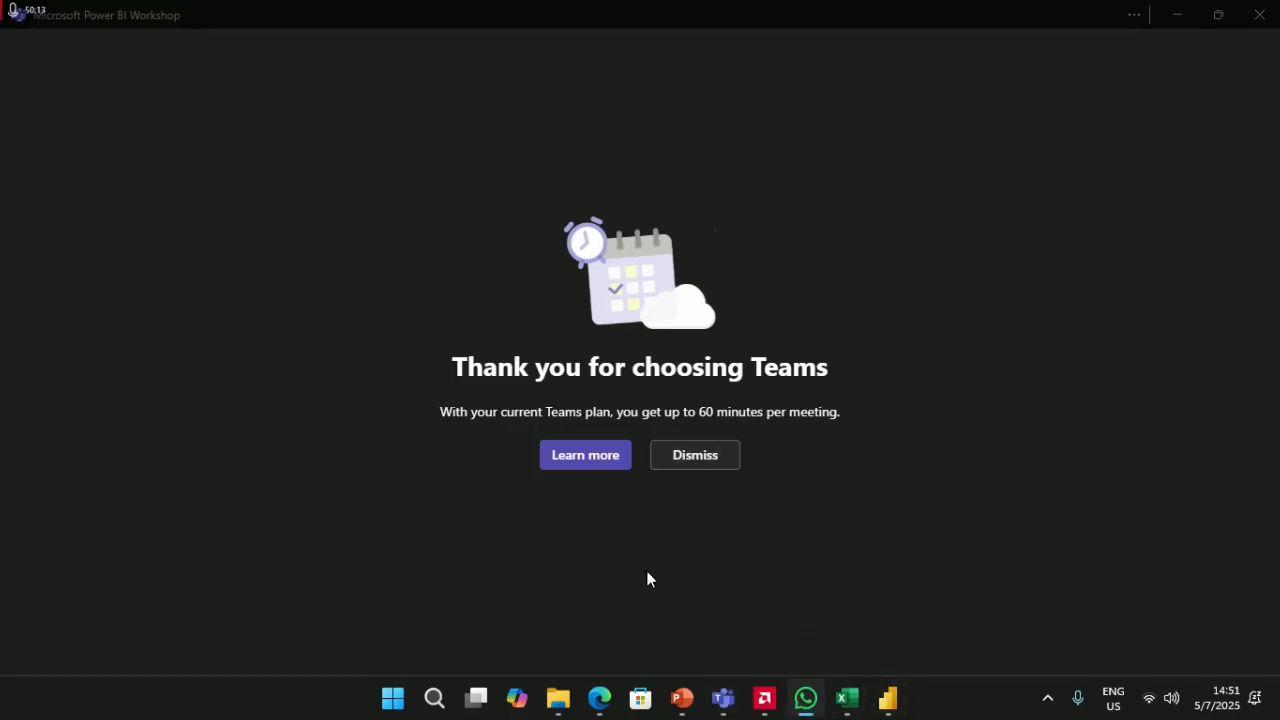
- Send 'I'm sorry, for the technical issue' to the Power BI Workshop group
{"action": "type", "text": "I"}
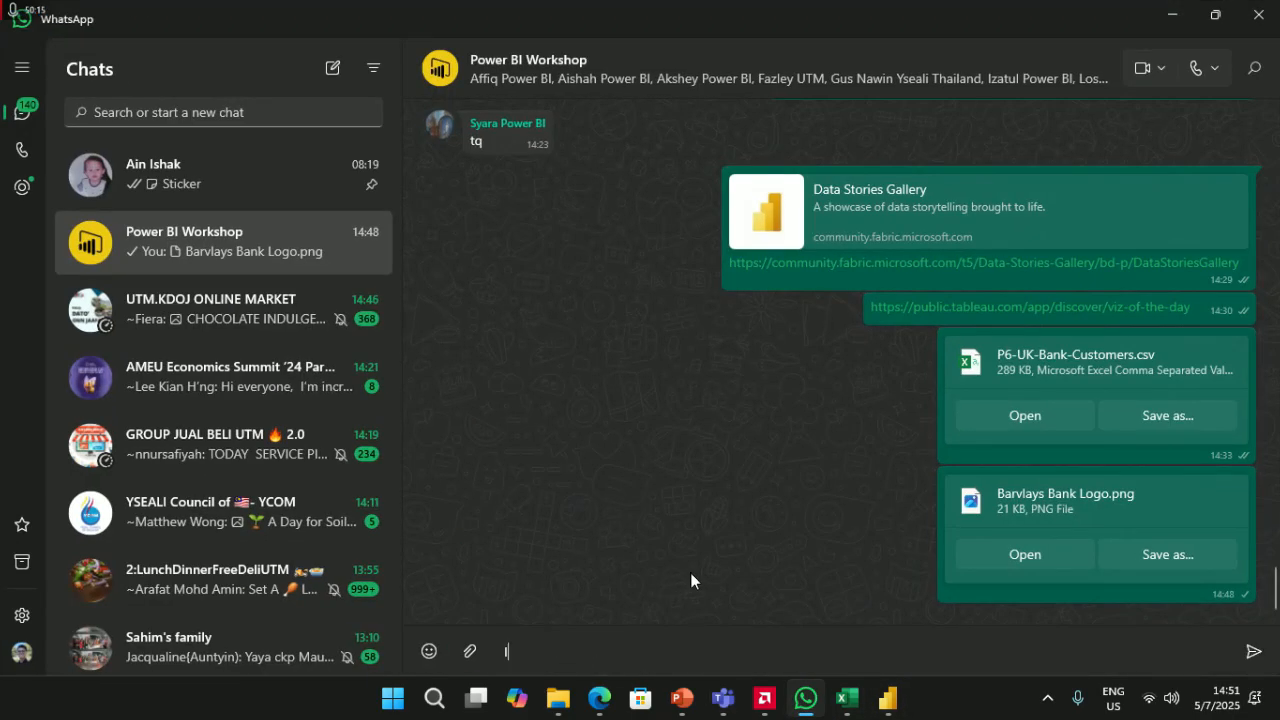
{"action": "type", "text": "'m sorry it"}
{"action": "key", "text": "BackSpace"}
{"action": "key", "text": "BackSpace"}
{"action": "key", "text": "BackSpace"}
{"action": "key", "text": "BackSpace"}
{"action": "type", "text": ", didnb"}
{"action": "key", "text": "BackSpace"}
{"action": "key", "text": "BackSpace"}
{"action": "key", "text": "BackSpace"}
{"action": "key", "text": "BackSpace"}
{"action": "key", "text": "BackSpace"}
{"action": "type", "text": "for the technic"}
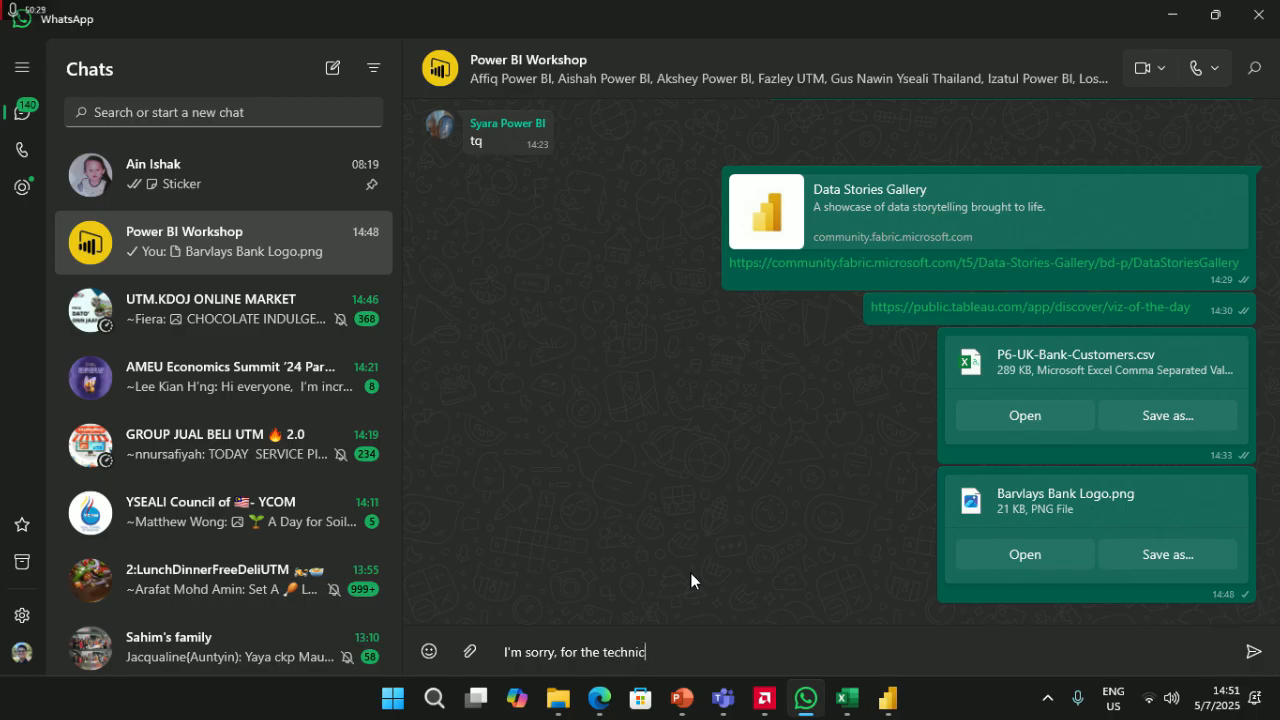
{"action": "type", "text": "al issue"}
{"action": "key", "text": "Return"}
- Open a new Edge window and search for 'google meet'
{"action": "left_click", "coordinate": [599, 699]}
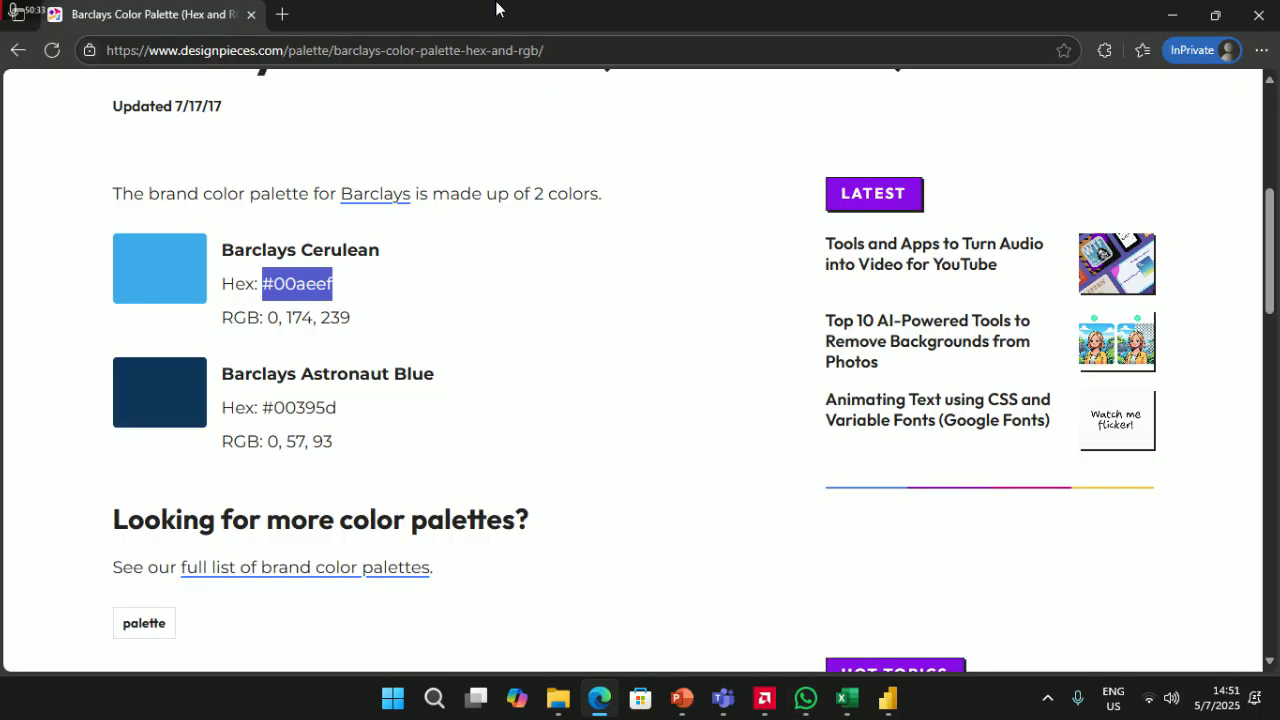
{"action": "left_click", "coordinate": [597, 703]}
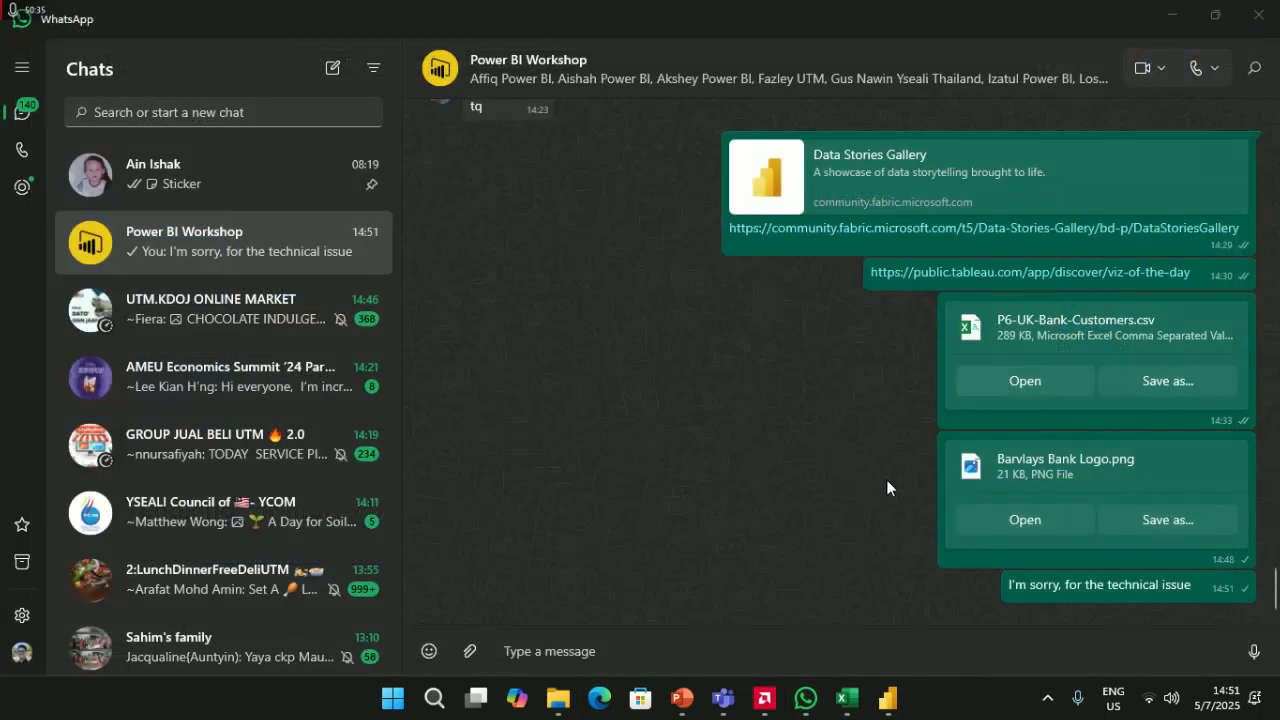
{"action": "middle_click", "coordinate": [597, 701]}
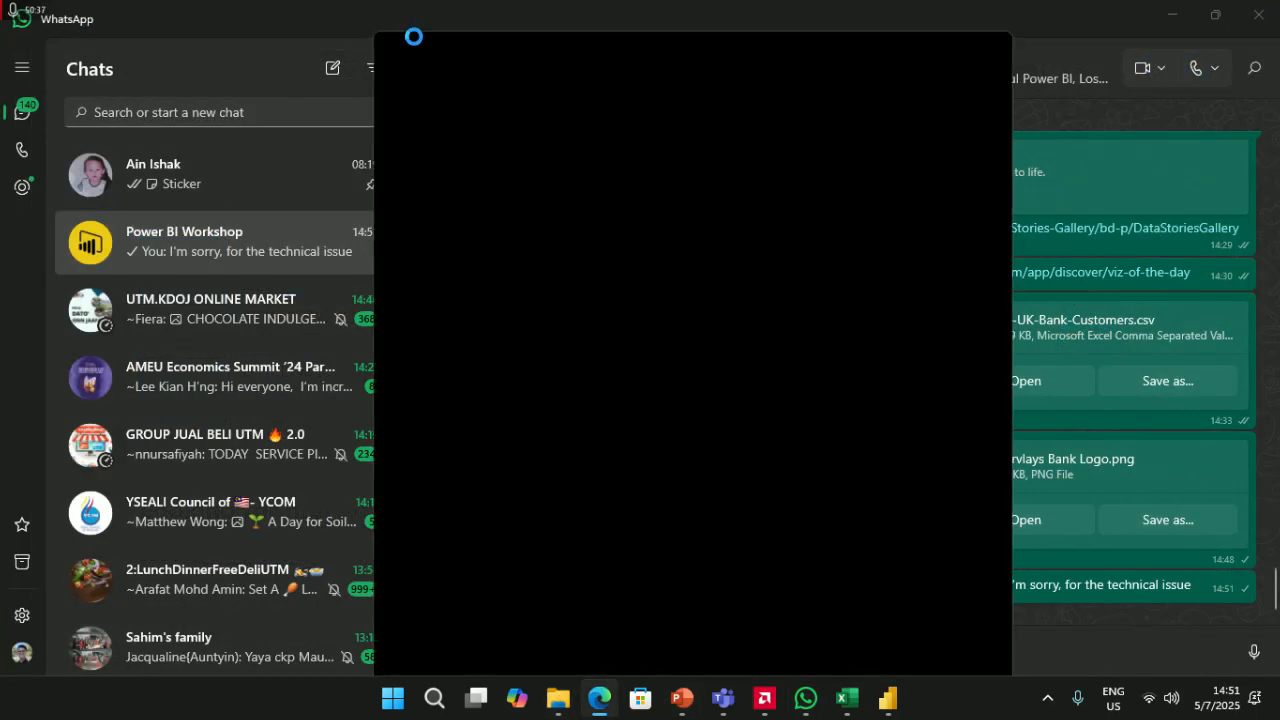
{"action": "type", "text": "google"}
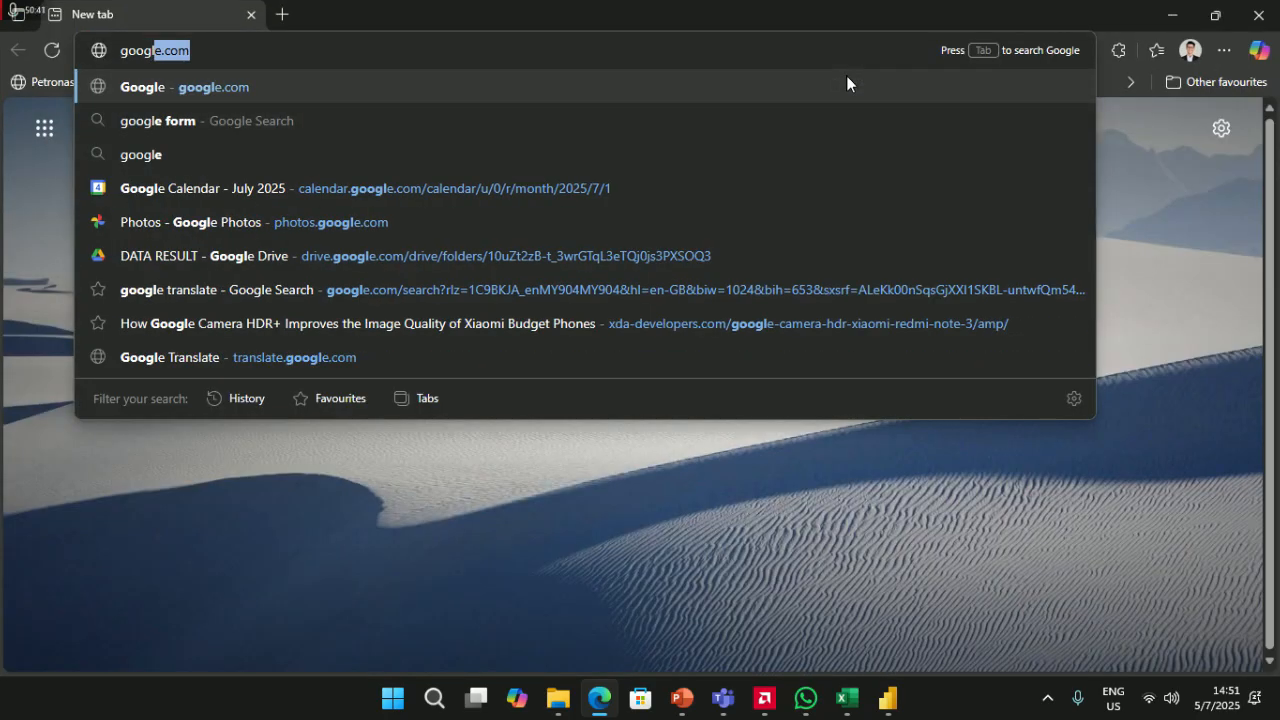
{"action": "type", "text": " meet"}
{"action": "key", "text": "Return"}
- Send 'let me give a new link' to the group, then return to the search results
{"action": "key", "text": "alt+Tab"}
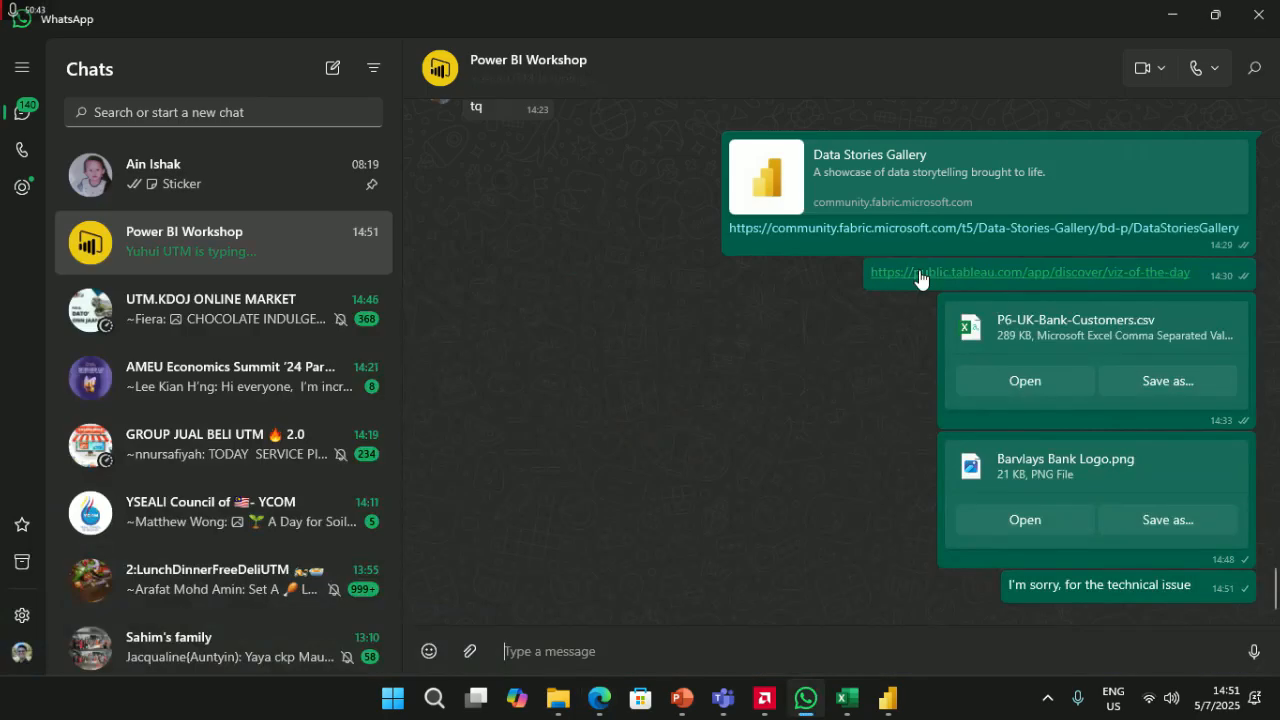
{"action": "type", "text": "let me gi"}
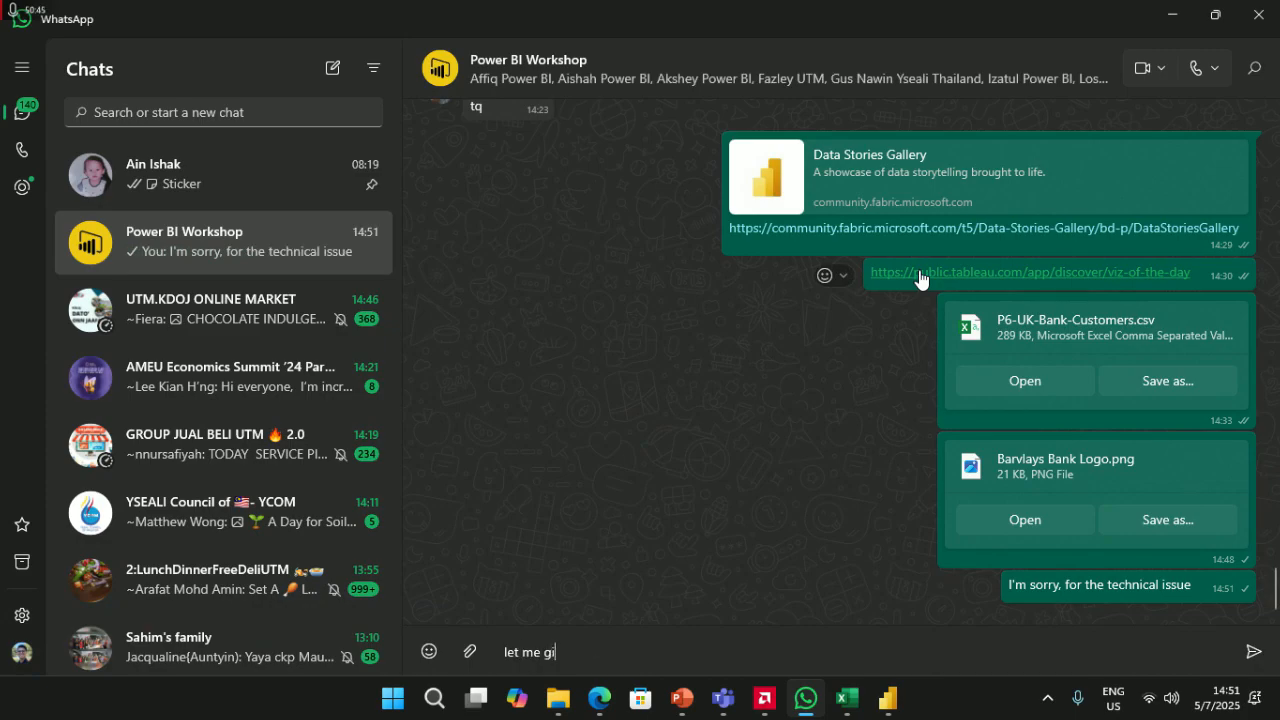
{"action": "type", "text": "ve a new link"}
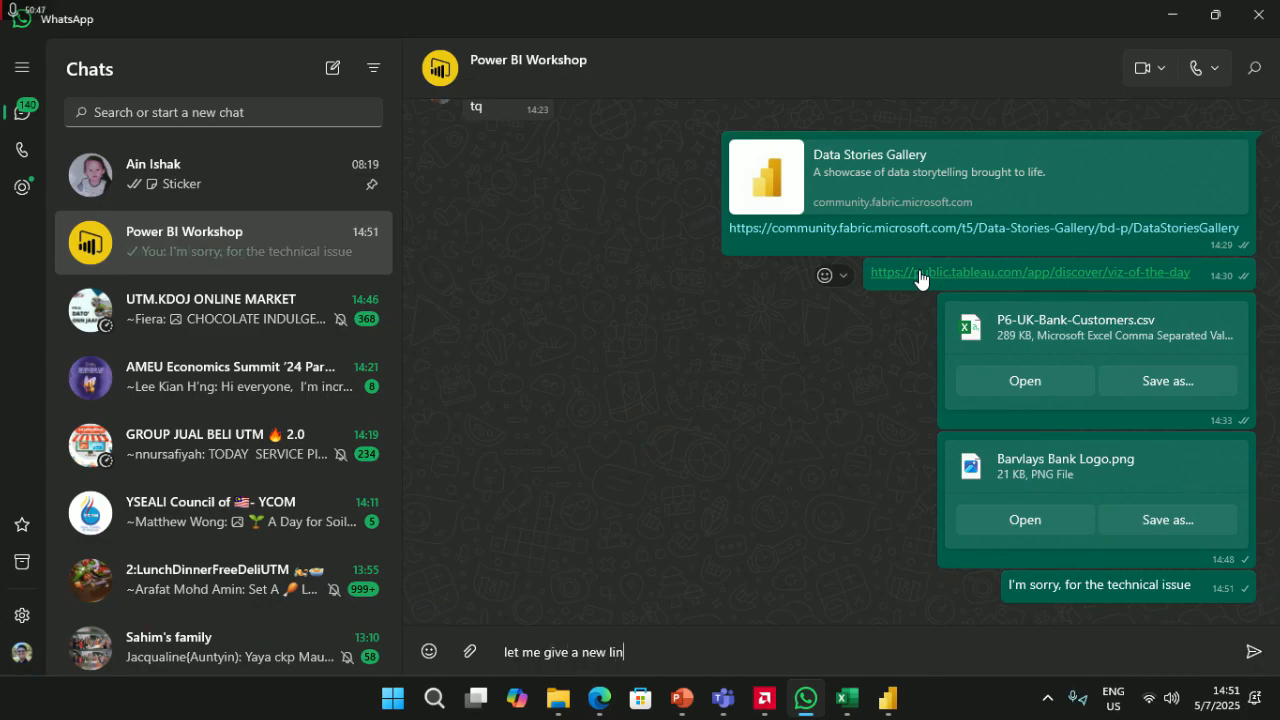
{"action": "key", "text": "Return"}
{"action": "key", "text": "alt+Tab"}
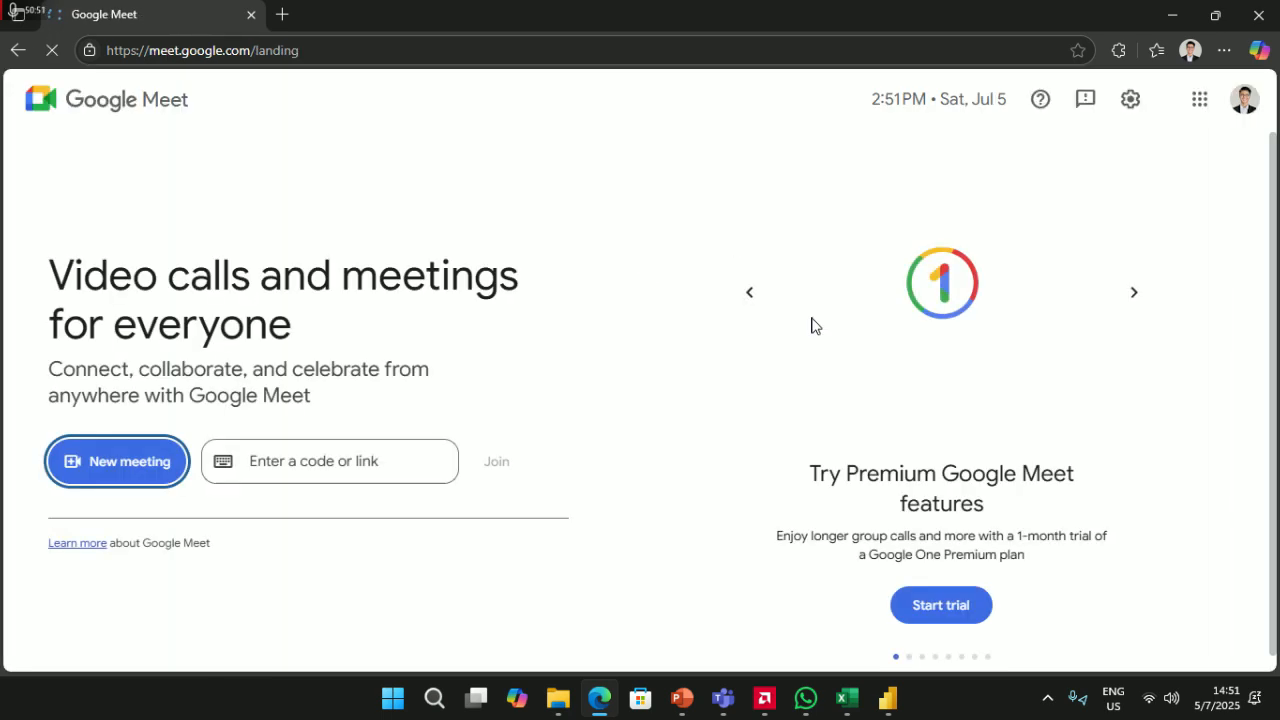
- Switch Google Meet to the university account
{"action": "left_click", "coordinate": [1244, 104]}
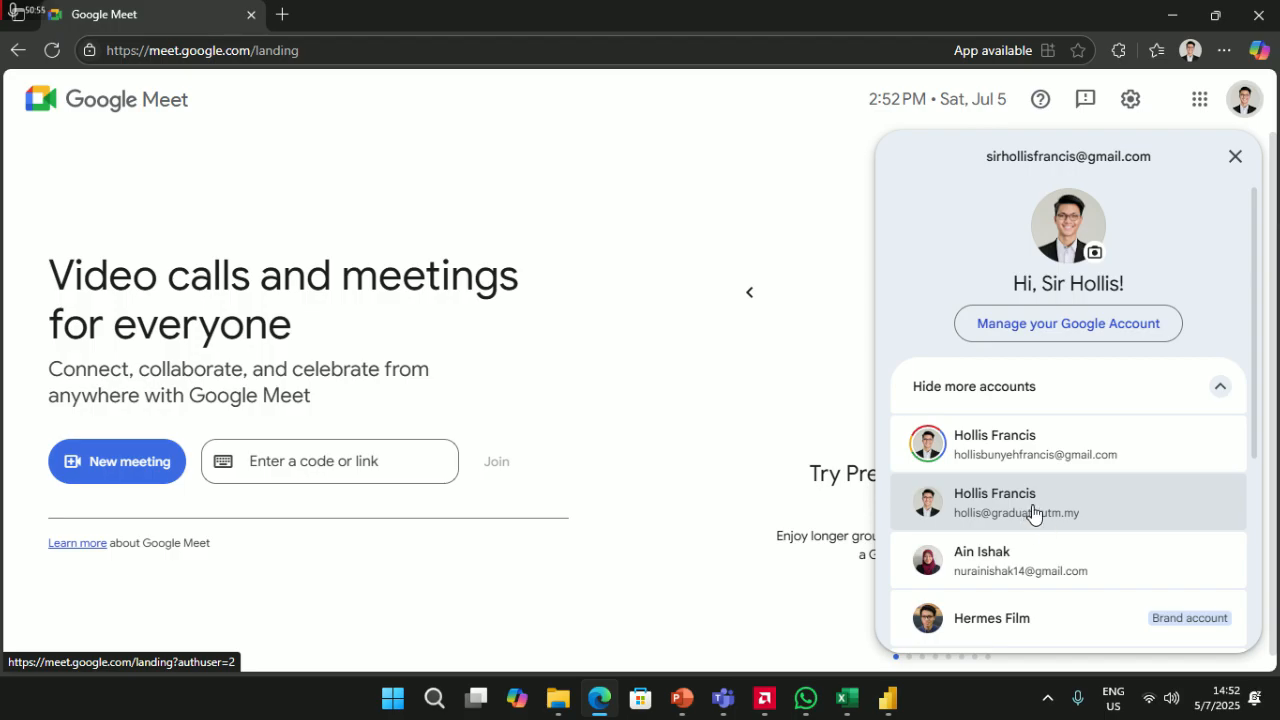
{"action": "left_click", "coordinate": [1033, 508]}
{"action": "left_click", "coordinate": [251, 14]}
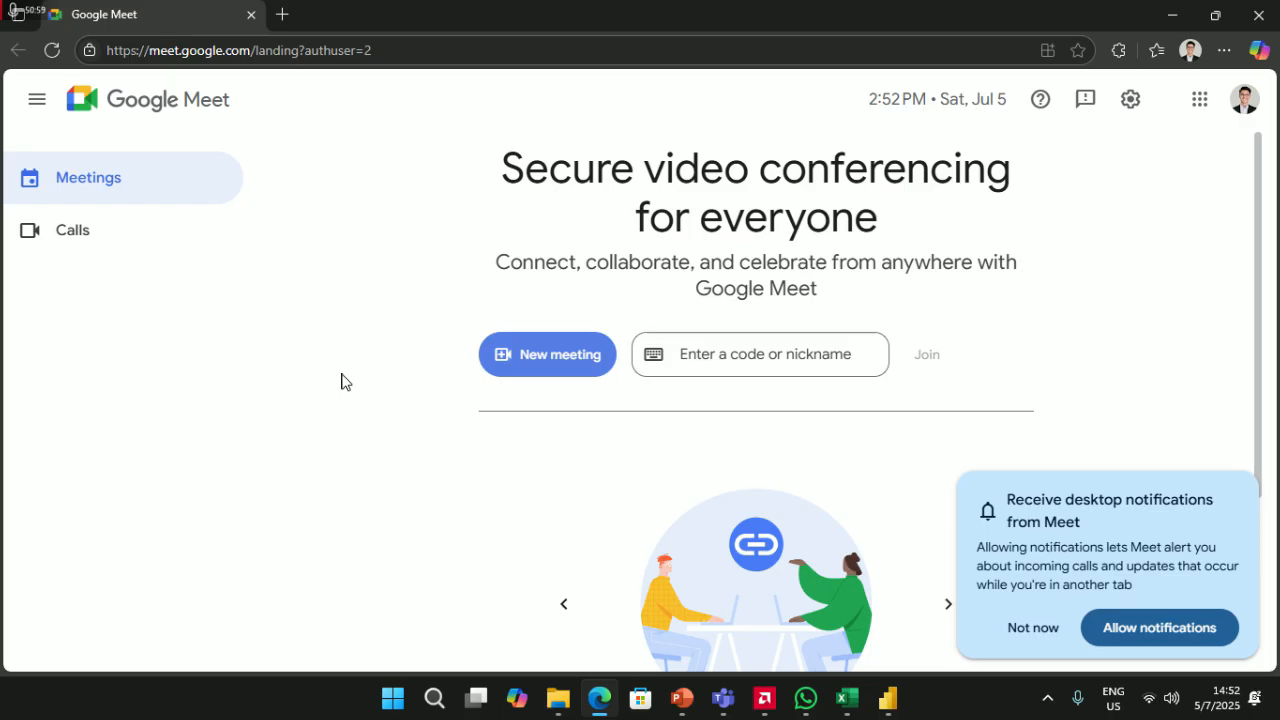
- Start an instant meeting and copy its joining link
{"action": "left_click", "coordinate": [540, 363]}
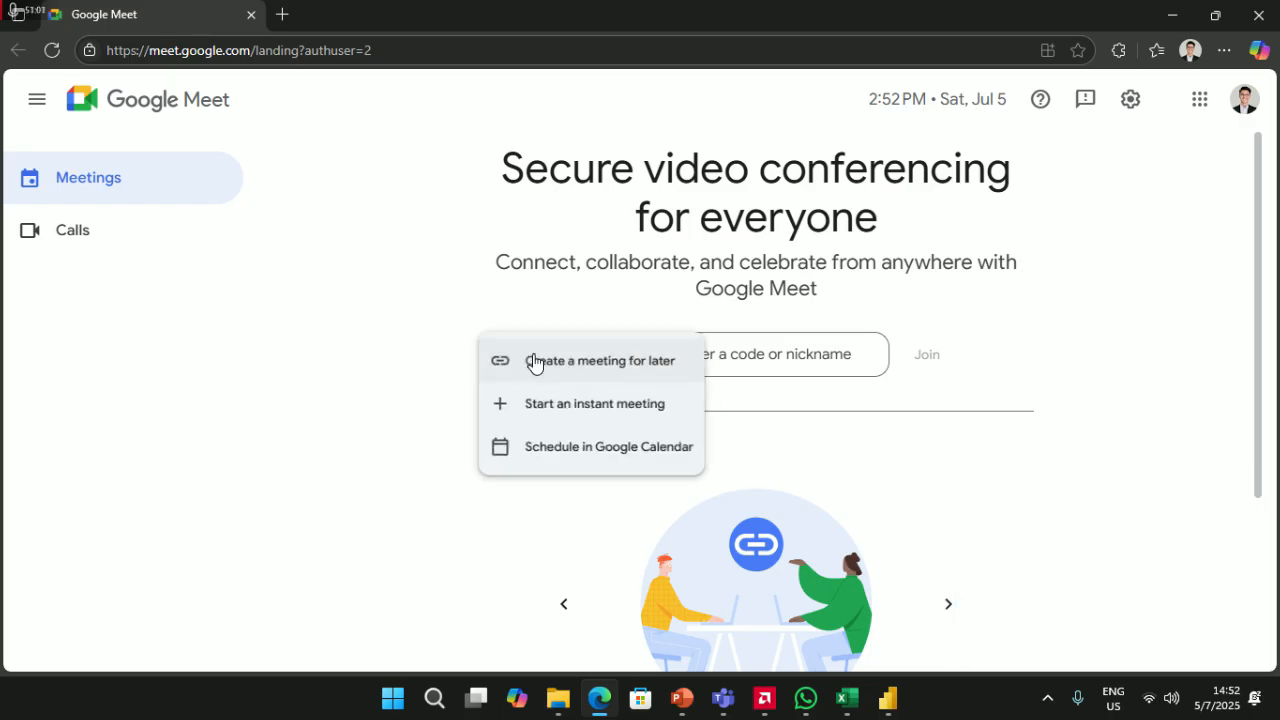
{"action": "left_click", "coordinate": [595, 407]}
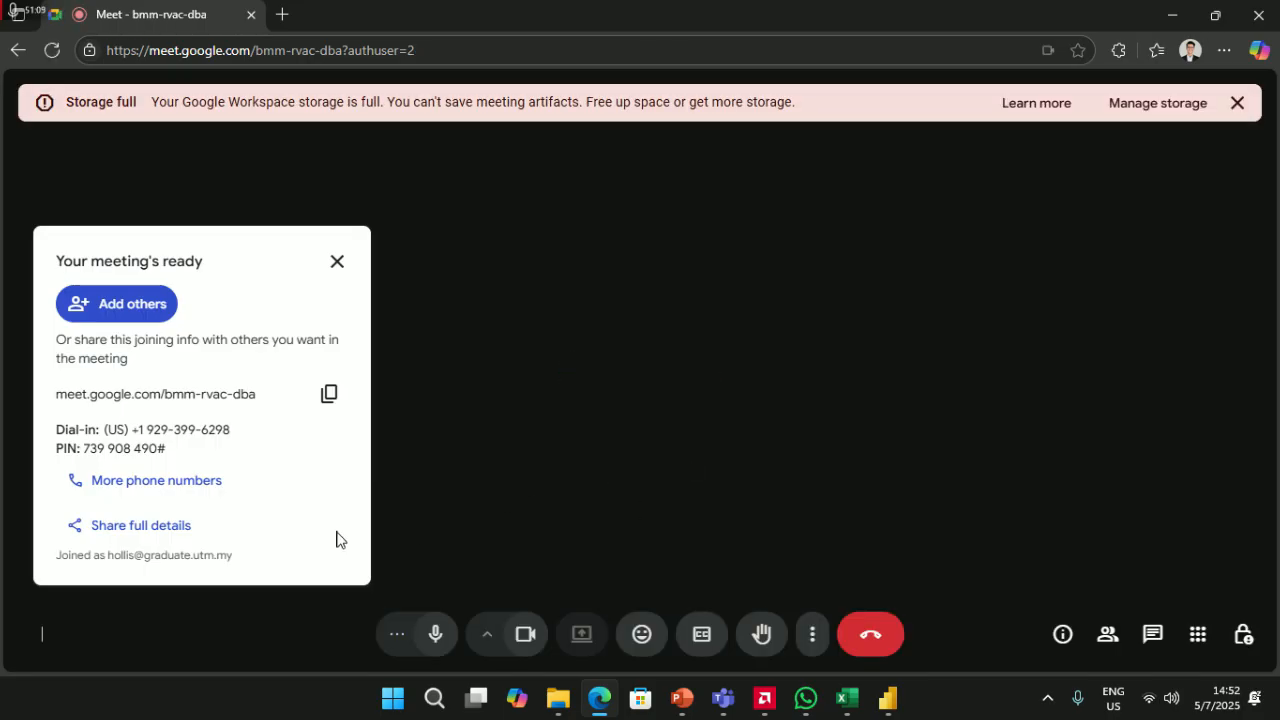
{"action": "left_click", "coordinate": [328, 396]}
{"action": "left_click", "coordinate": [805, 697]}
- Paste the Meet link into the workshop chat and send it
{"action": "left_click", "coordinate": [736, 638]}
{"action": "key", "text": "ctrl+v"}
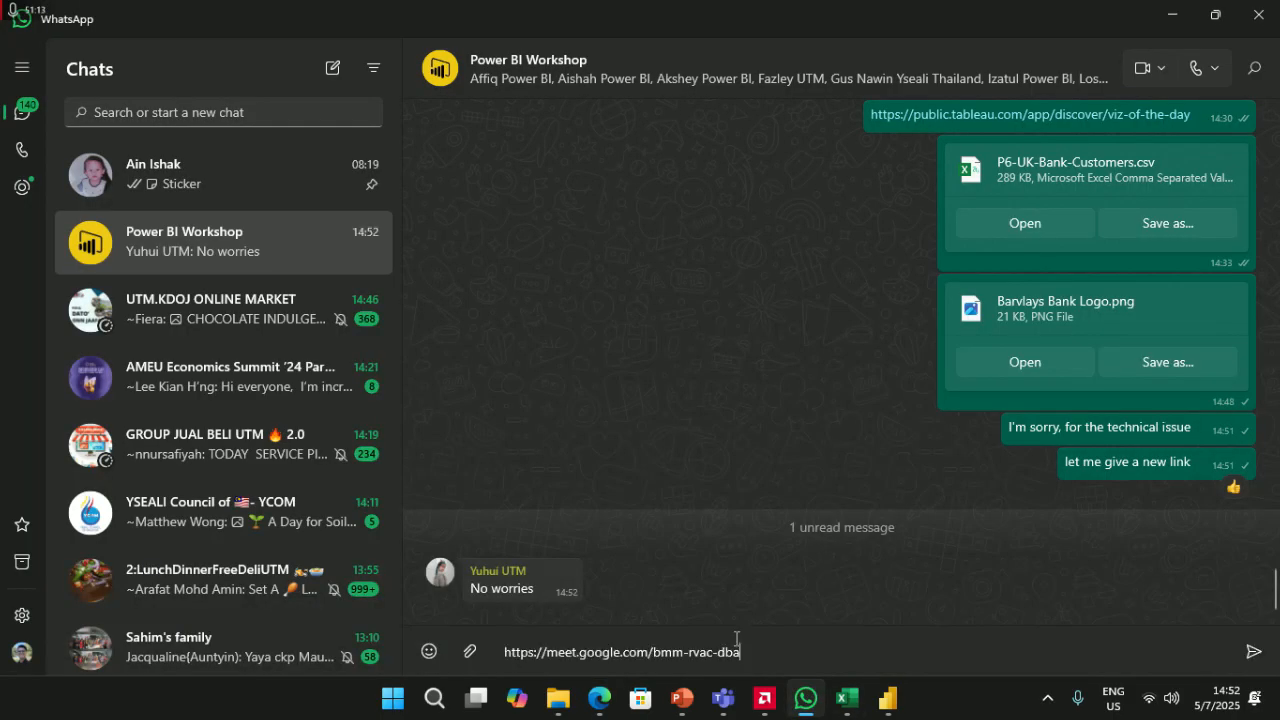
{"action": "key", "text": "Return"}
- Send 'Let's try google meet' to the group, then return to the meeting
{"action": "type", "text": "Let's t"}
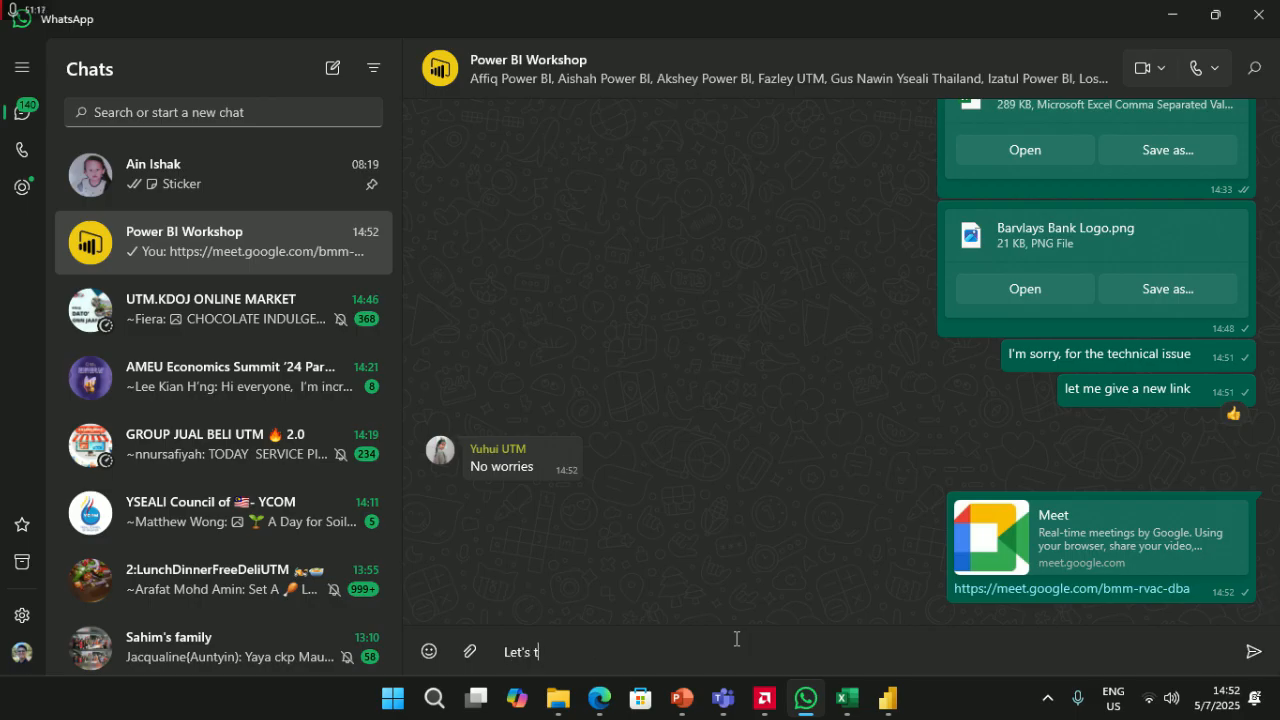
{"action": "type", "text": "ry google "}
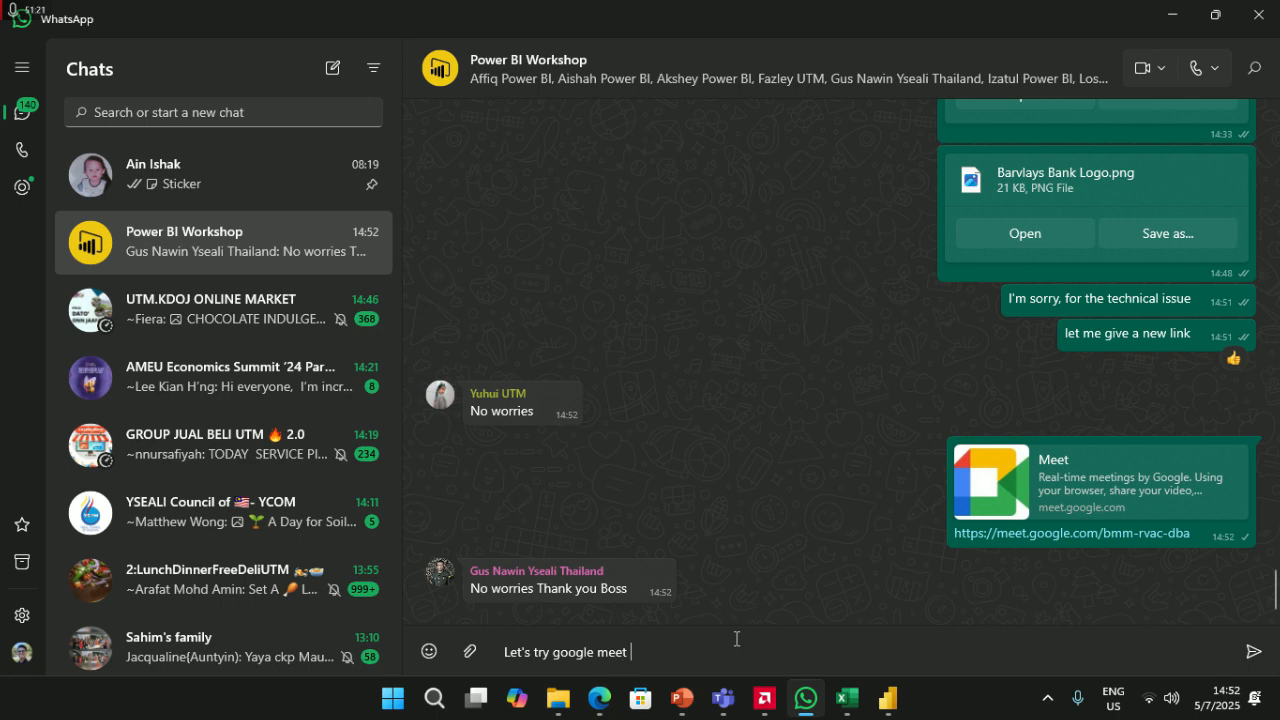
{"action": "type", "text": "meet"}
{"action": "key", "text": "Return"}
{"action": "key", "text": "alt+Tab"}
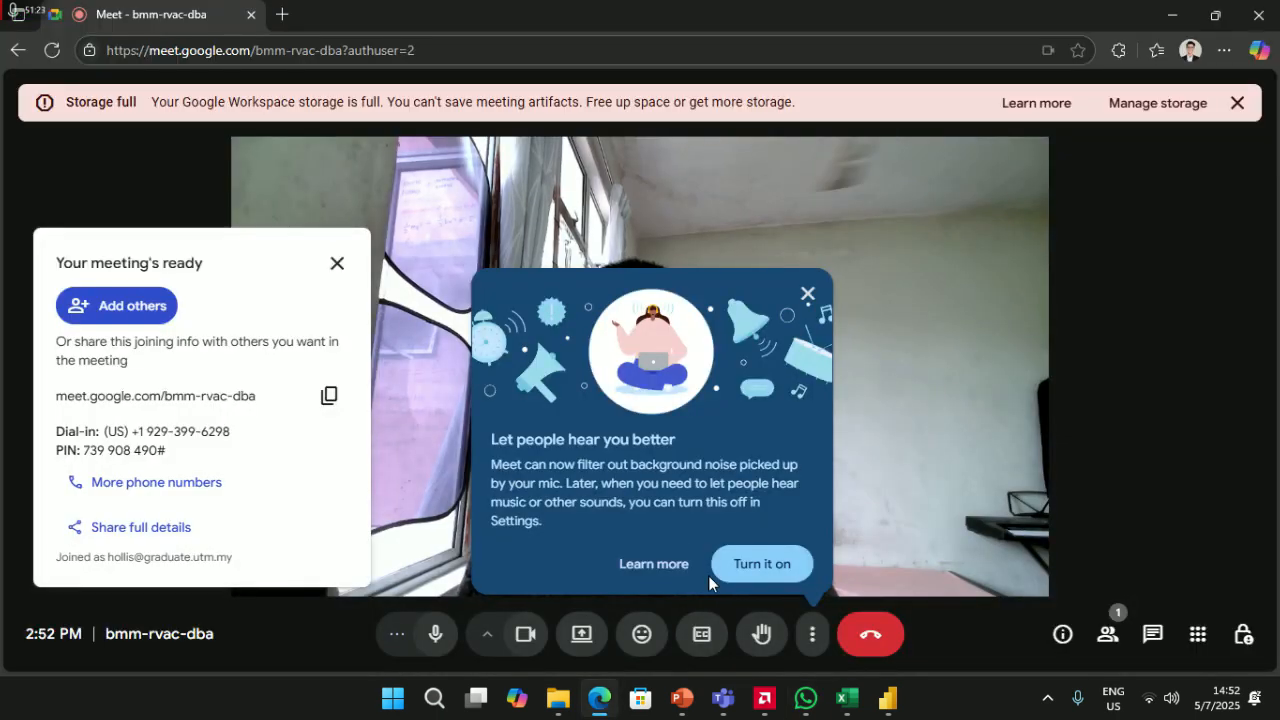
- Turn on noise cancellation and admit the first waiting participants from People
{"action": "left_click", "coordinate": [761, 566]}
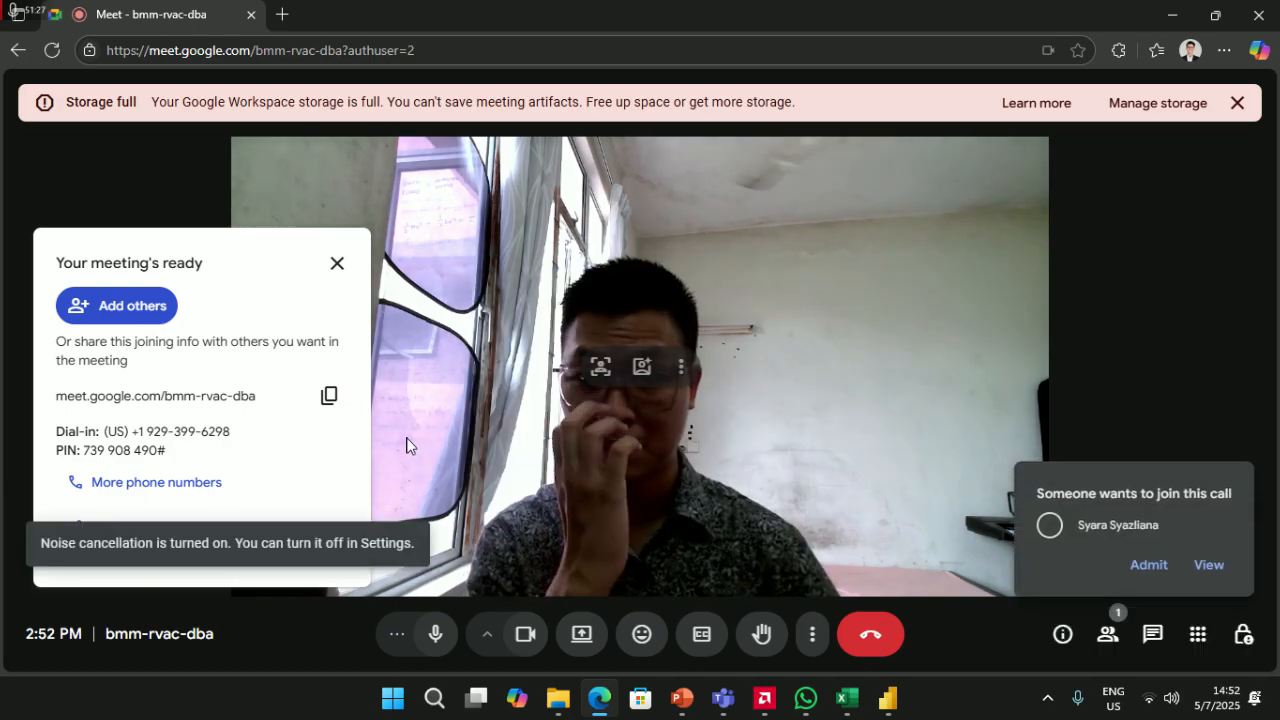
{"action": "left_click", "coordinate": [1205, 572]}
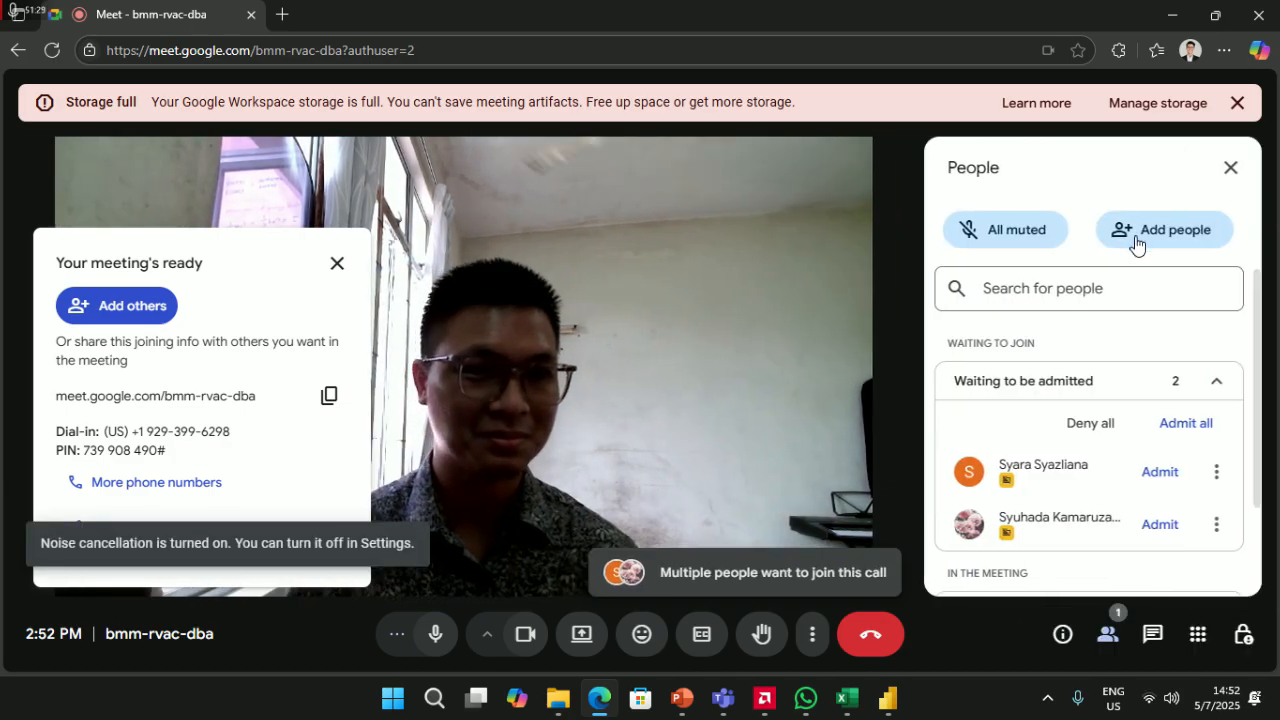
{"action": "left_click", "coordinate": [1174, 422]}
{"action": "left_click", "coordinate": [746, 420]}
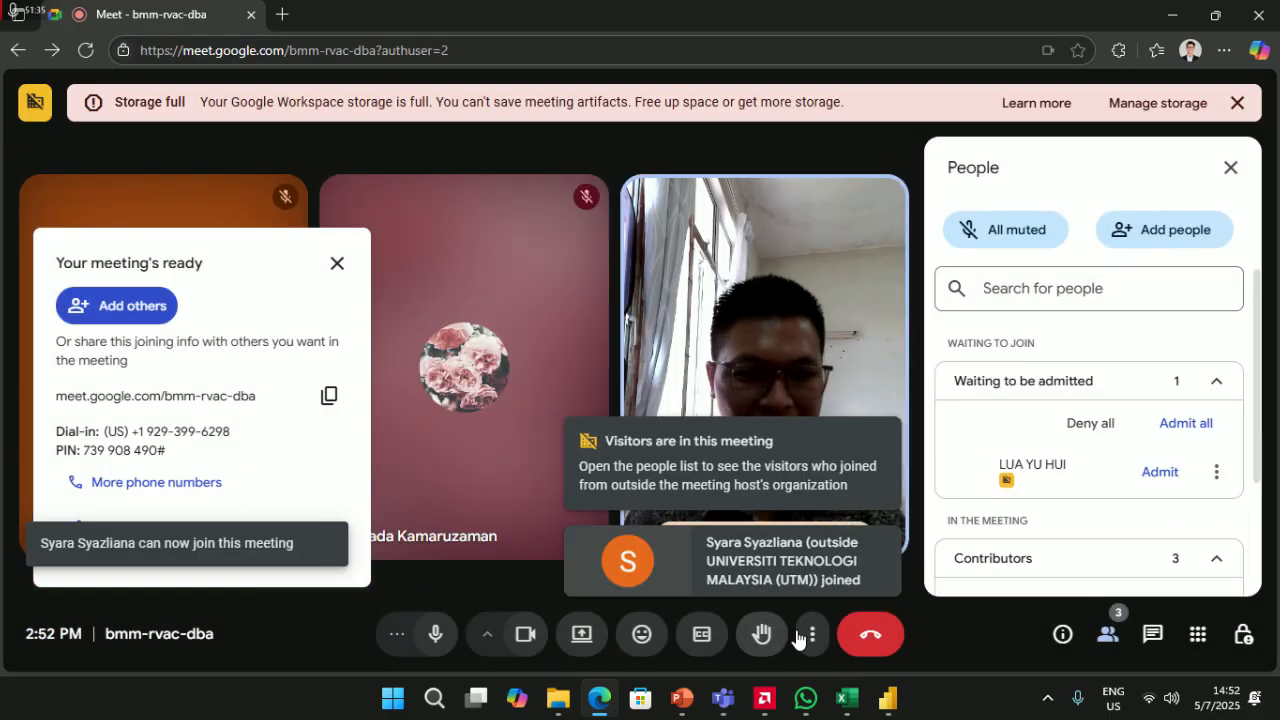
{"action": "left_click", "coordinate": [1186, 426]}
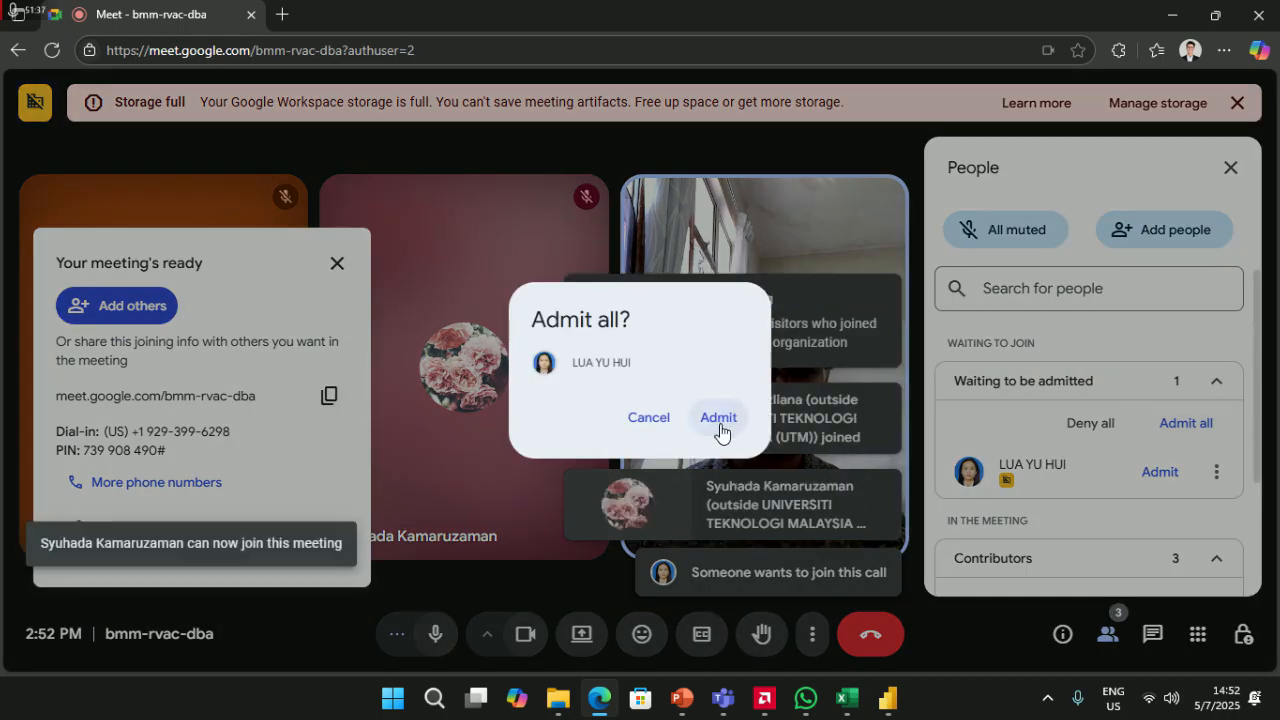
{"action": "left_click", "coordinate": [719, 421]}
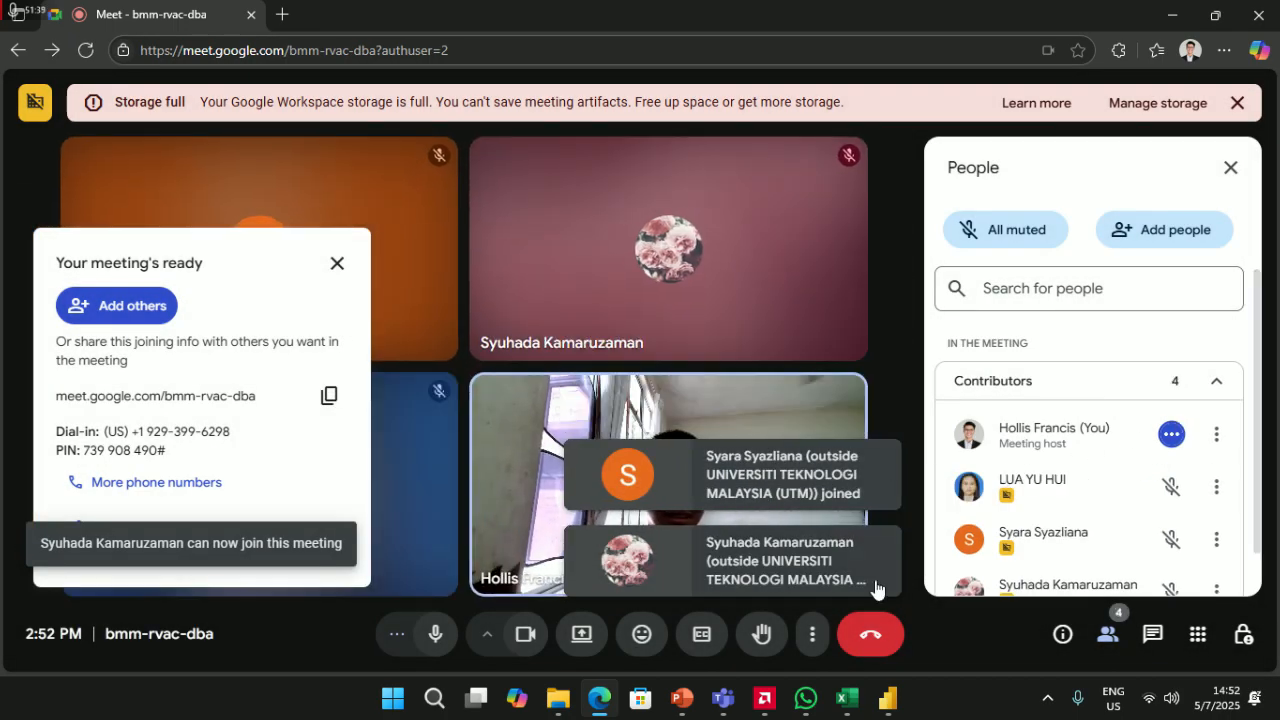
- Briefly open and close meeting Settings, then admit two more waiting participants
{"action": "left_click", "coordinate": [812, 634]}
{"action": "left_click", "coordinate": [852, 578]}
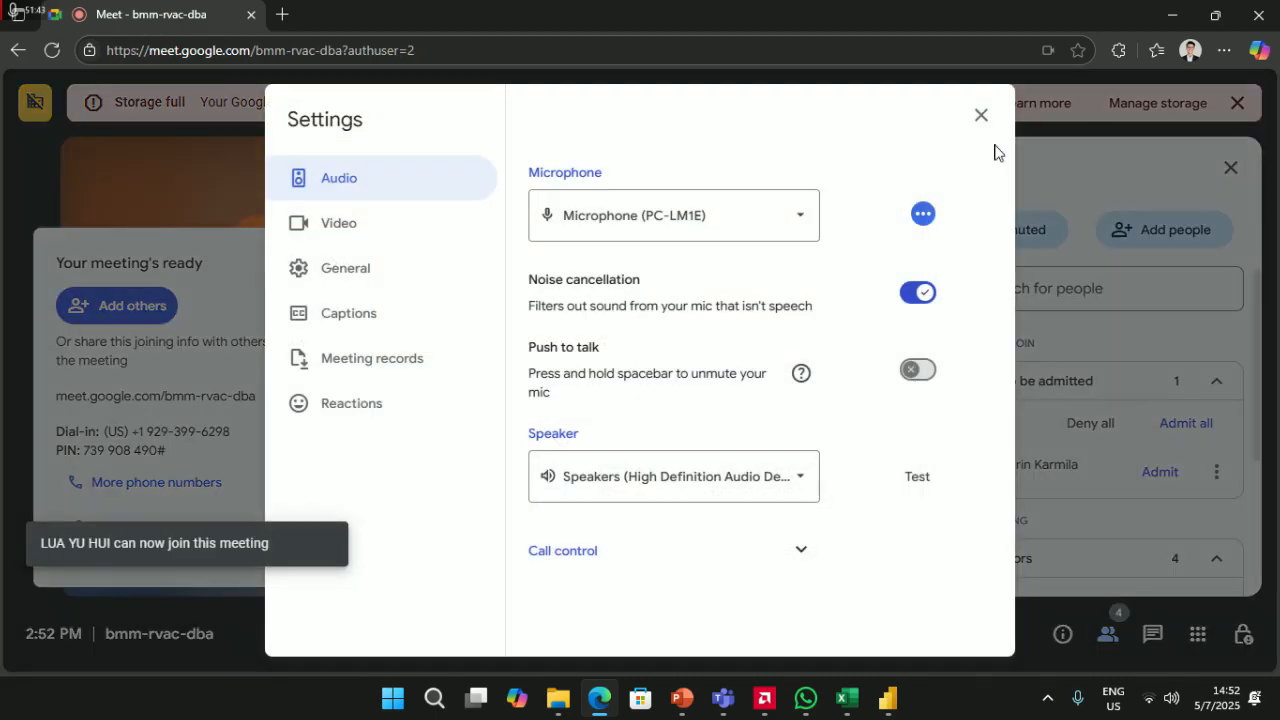
{"action": "left_click", "coordinate": [981, 115]}
{"action": "left_click", "coordinate": [1182, 425]}
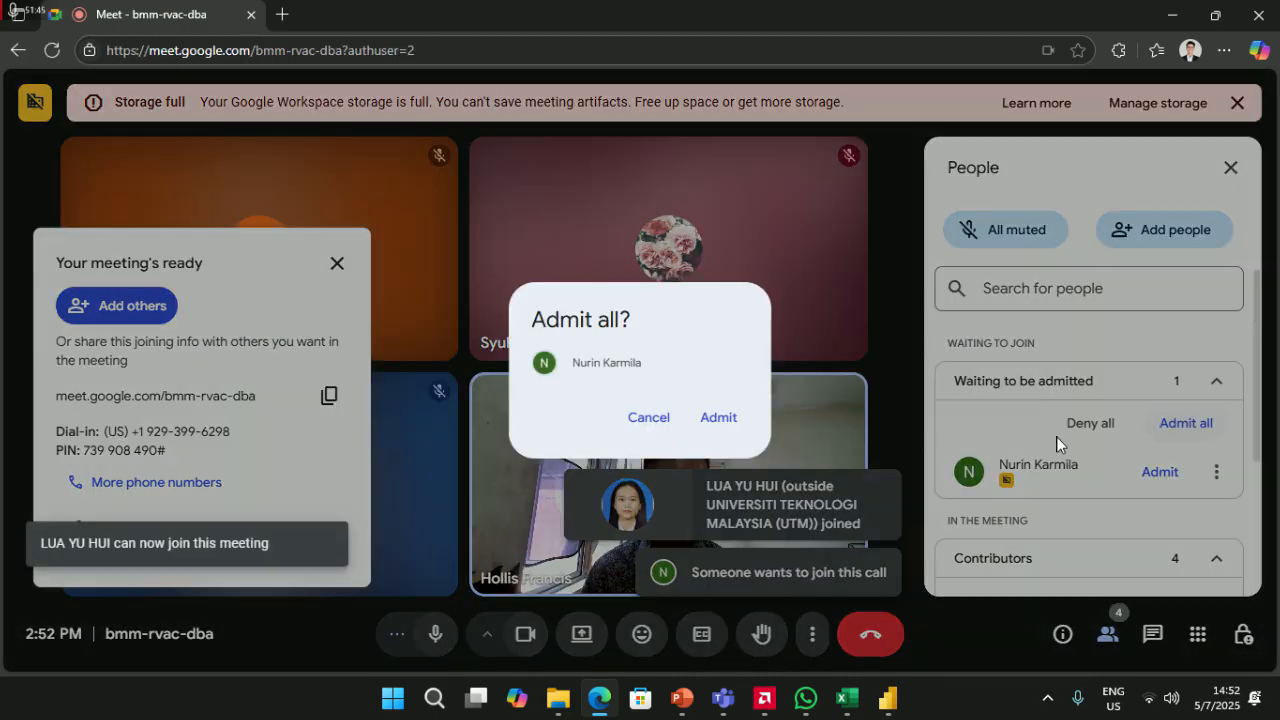
{"action": "left_click", "coordinate": [716, 420]}
{"action": "left_click", "coordinate": [1180, 426]}
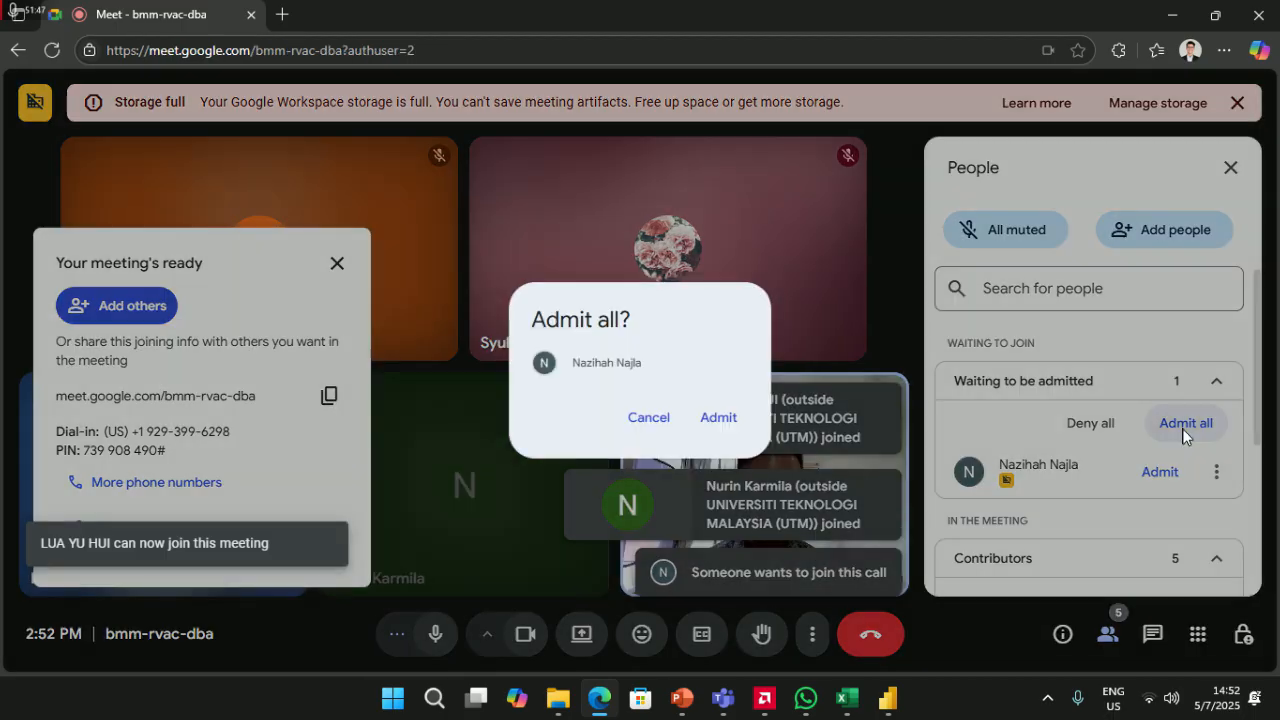
{"action": "left_click", "coordinate": [716, 420]}
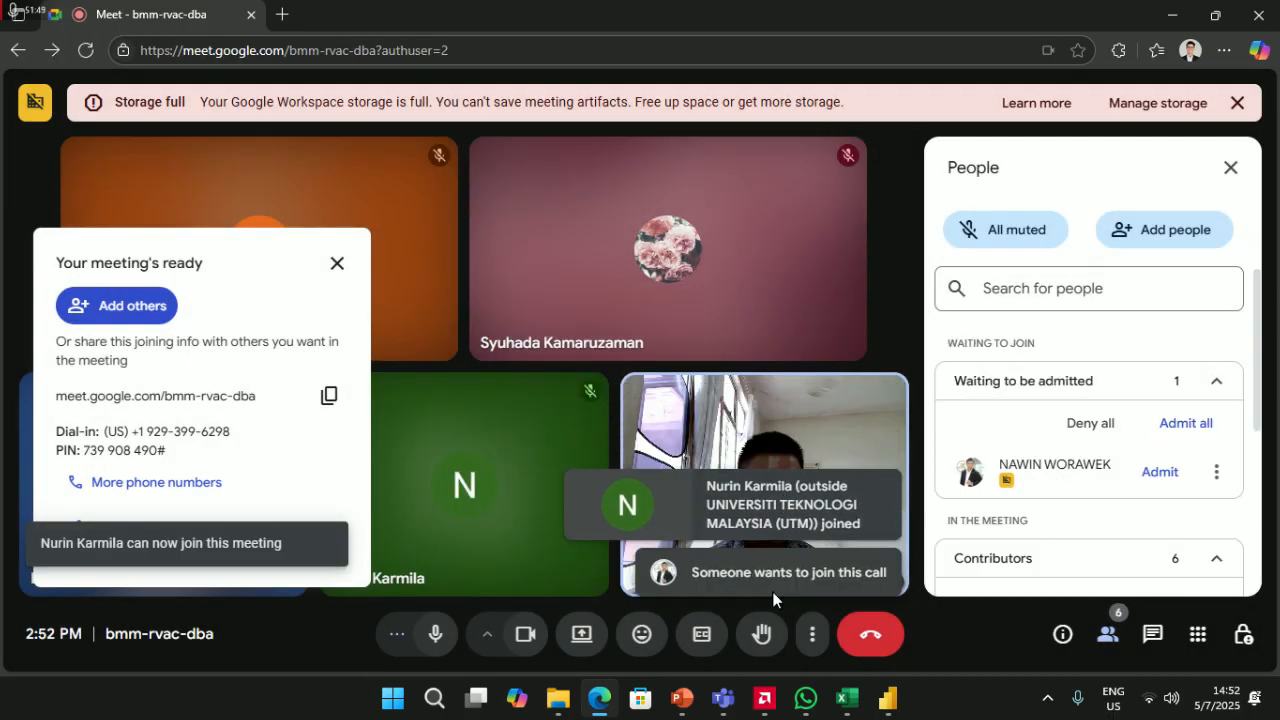
- Admit the remaining two waiting guests and open Settings on the Video tab
{"action": "left_click", "coordinate": [1183, 423]}
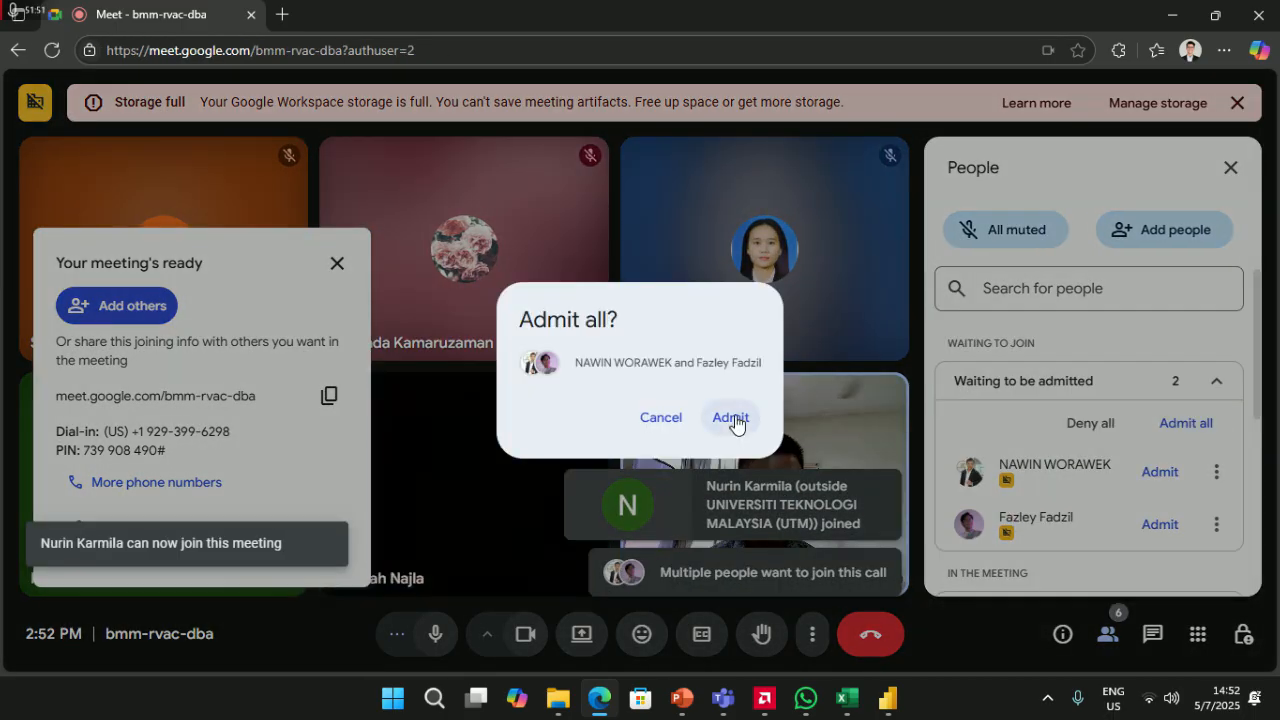
{"action": "left_click", "coordinate": [731, 417]}
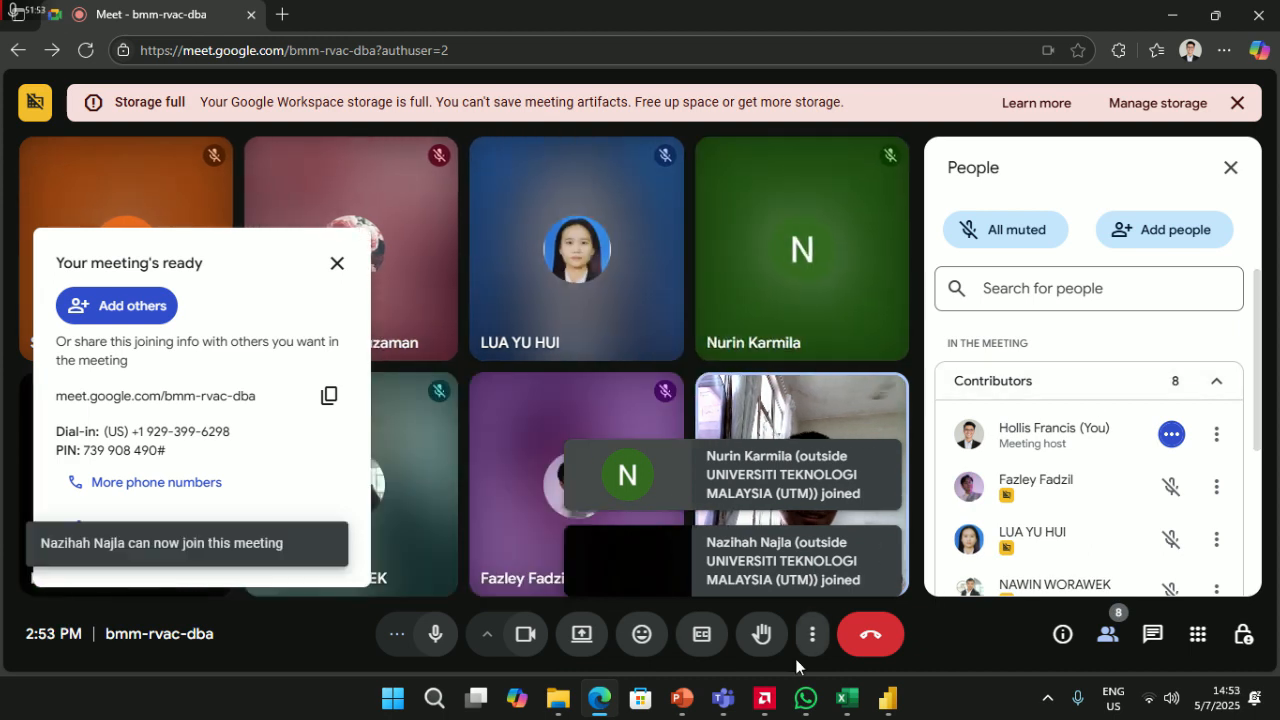
{"action": "left_click", "coordinate": [812, 636]}
{"action": "left_click", "coordinate": [563, 462]}
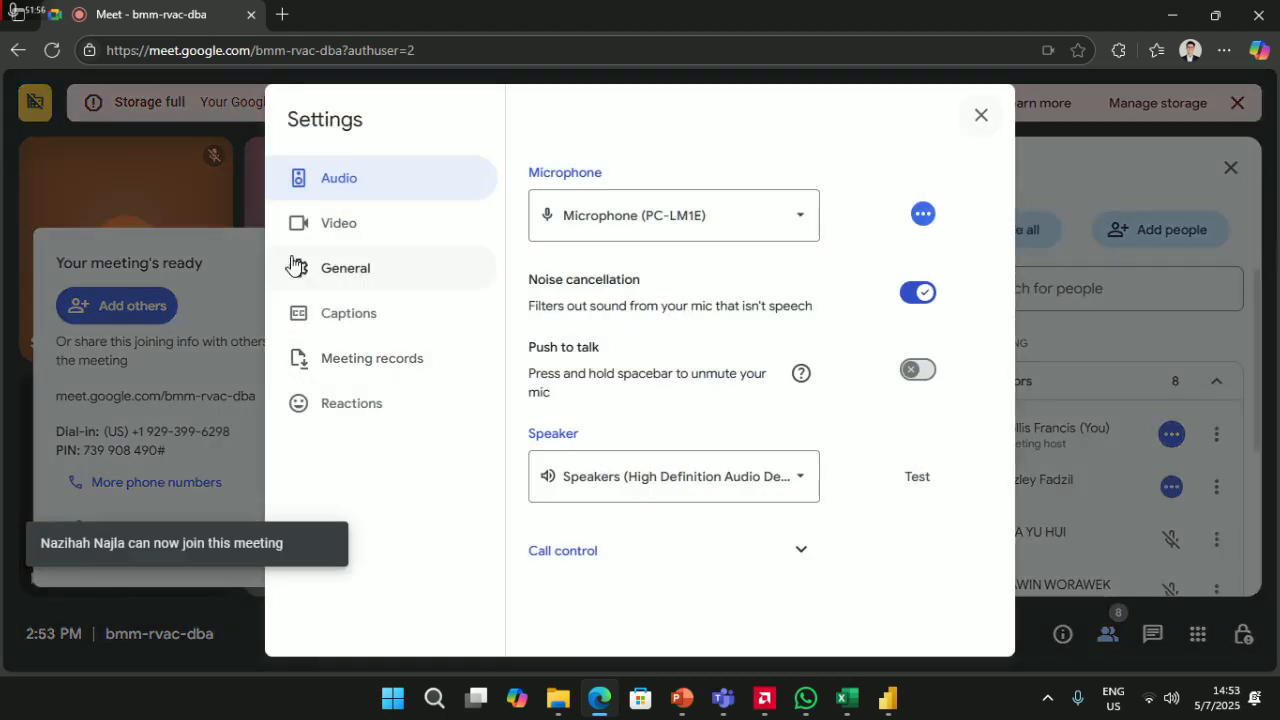
{"action": "left_click", "coordinate": [336, 226]}
- Browse the General, Captions, Meeting records, Reactions, Audio and Video settings, leaving resolution unchanged
{"action": "left_click", "coordinate": [358, 270]}
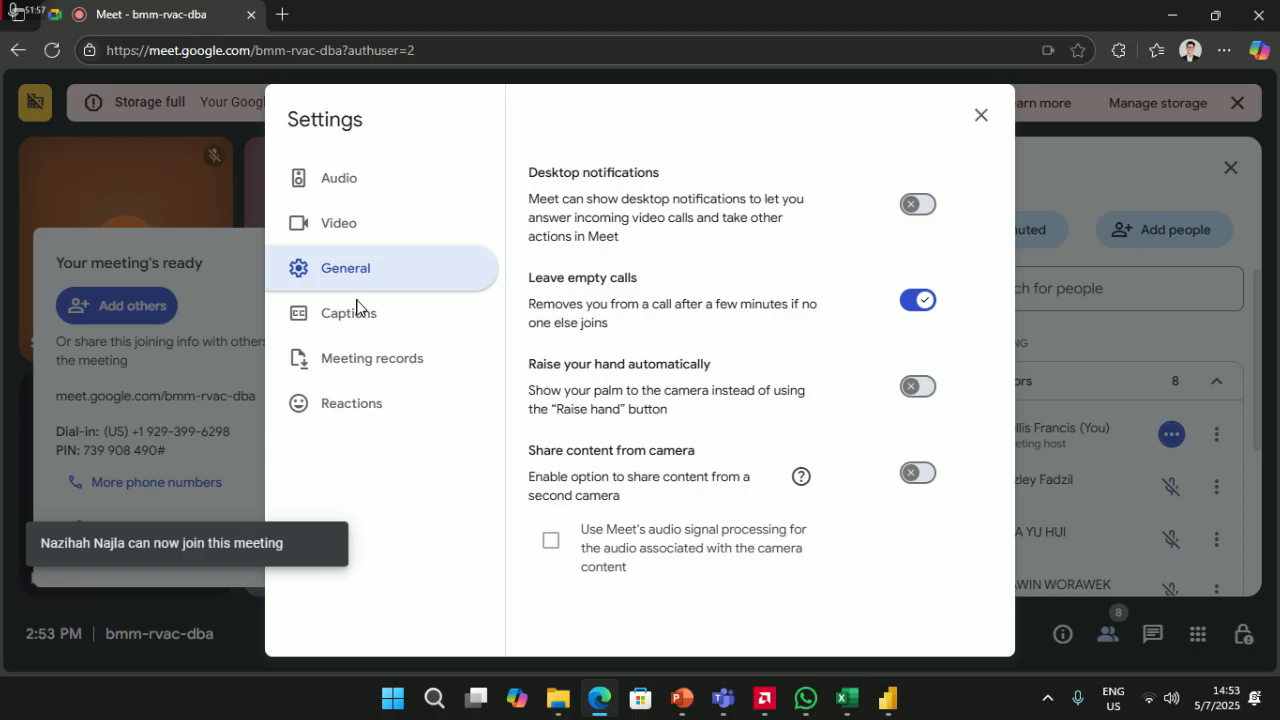
{"action": "left_click", "coordinate": [357, 232]}
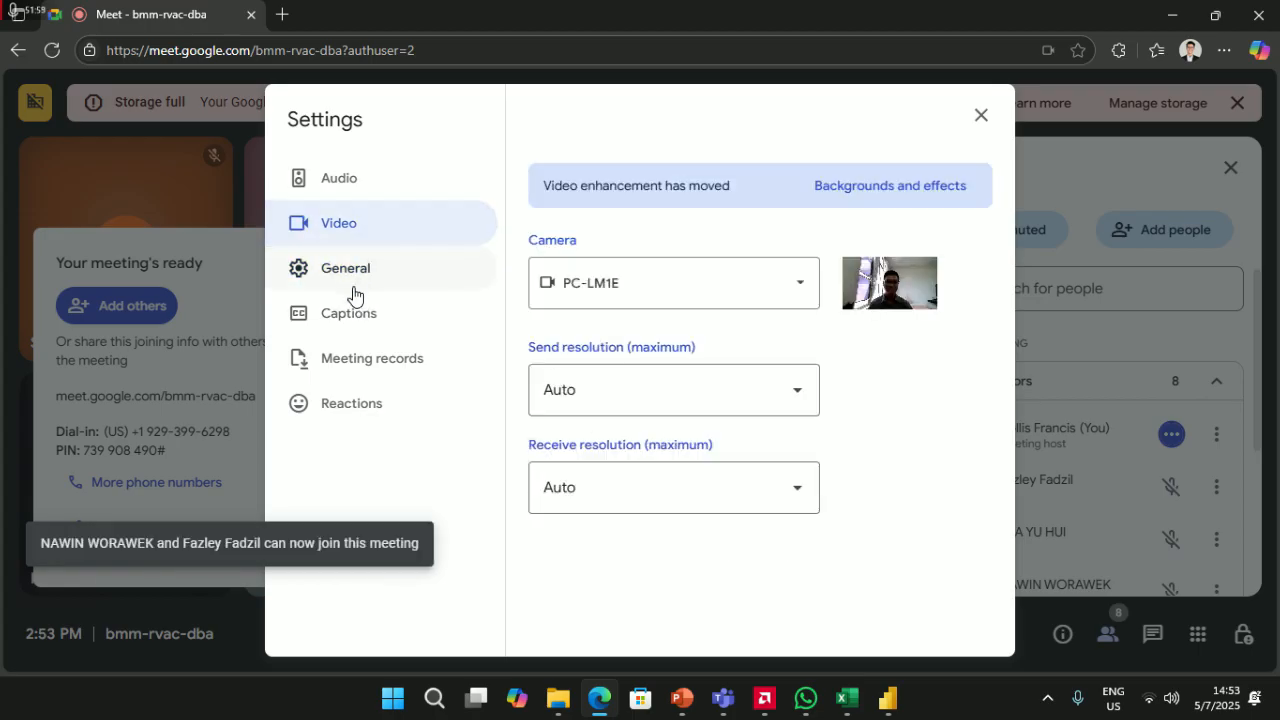
{"action": "left_click", "coordinate": [355, 292]}
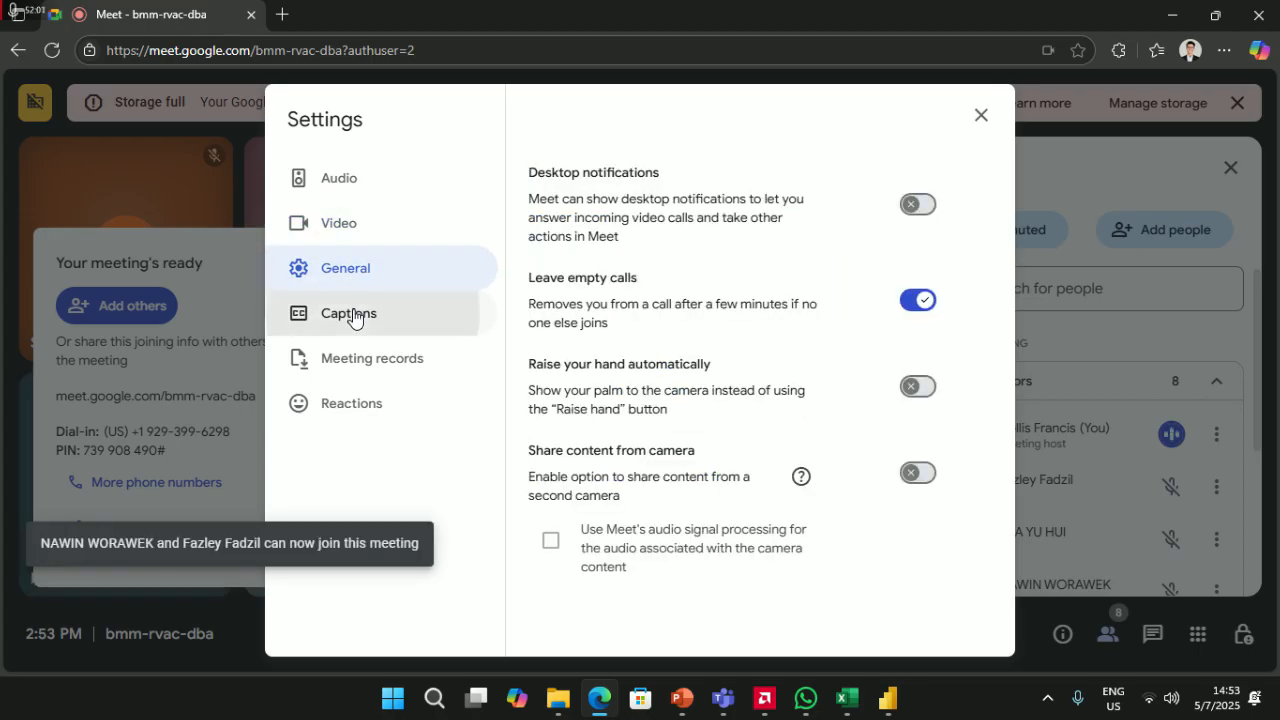
{"action": "left_click", "coordinate": [354, 318]}
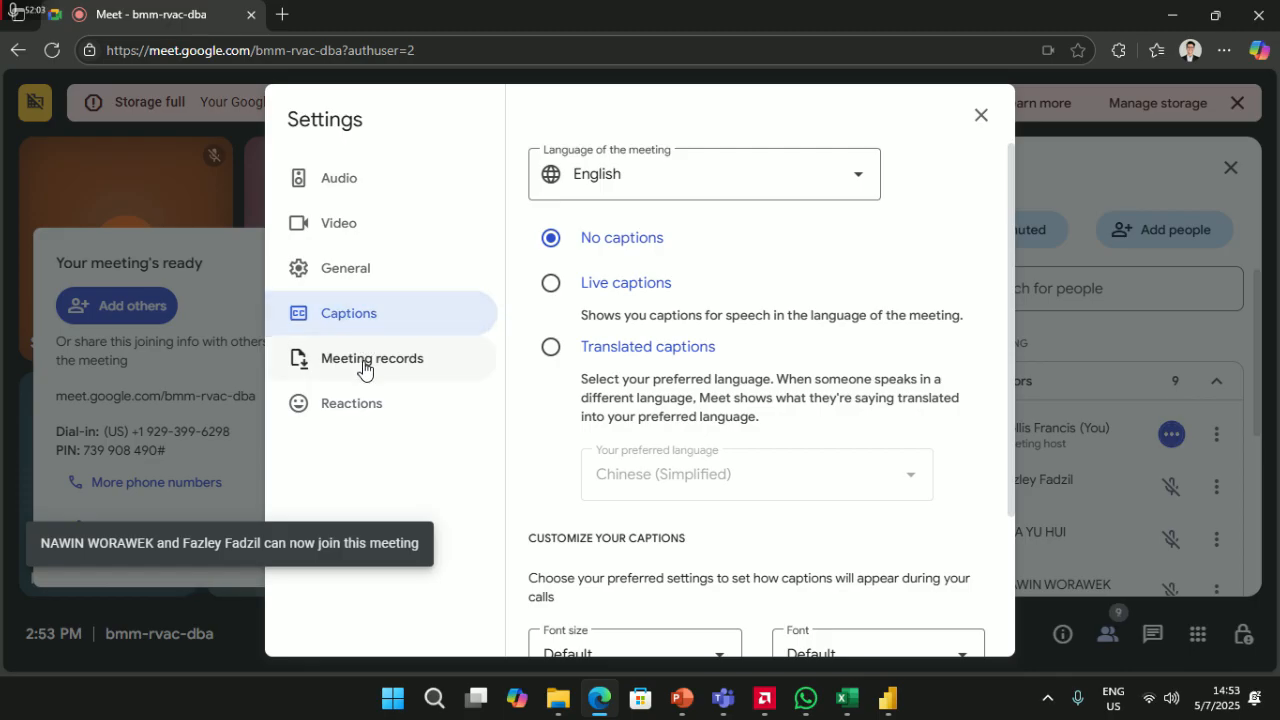
{"action": "left_click", "coordinate": [366, 364]}
{"action": "left_click", "coordinate": [358, 398]}
{"action": "left_click", "coordinate": [323, 195]}
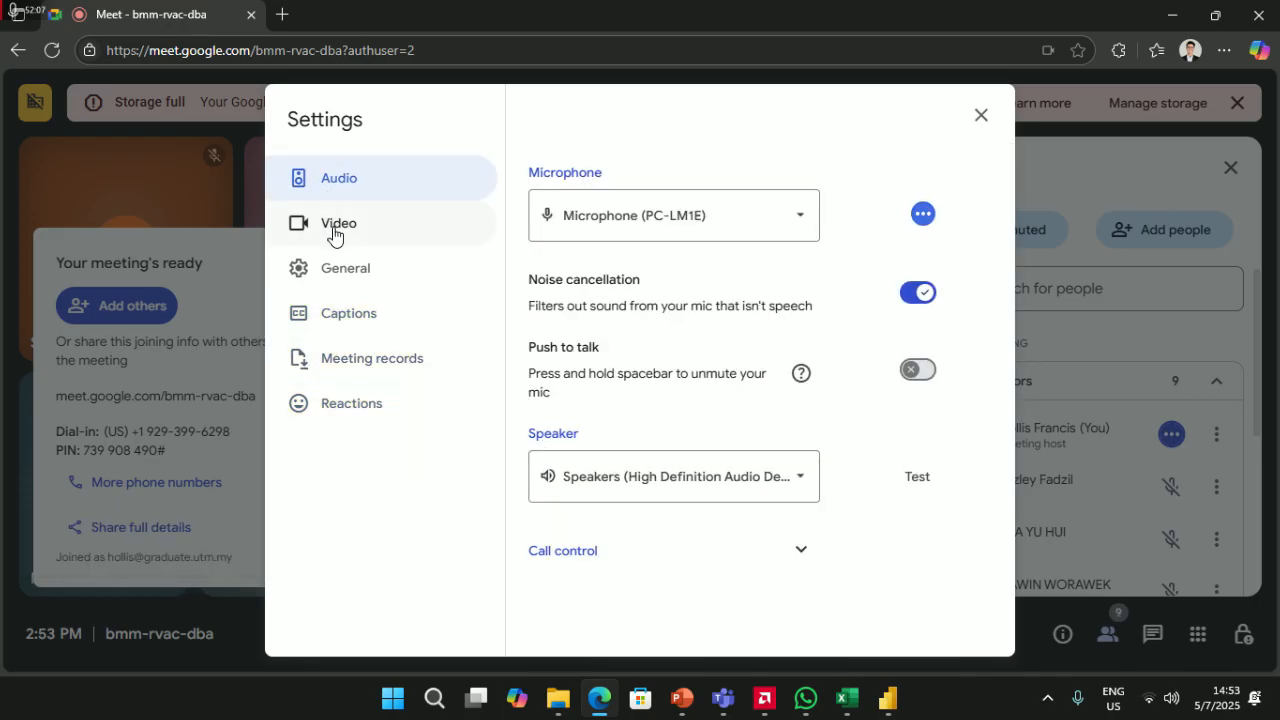
{"action": "left_click", "coordinate": [334, 228]}
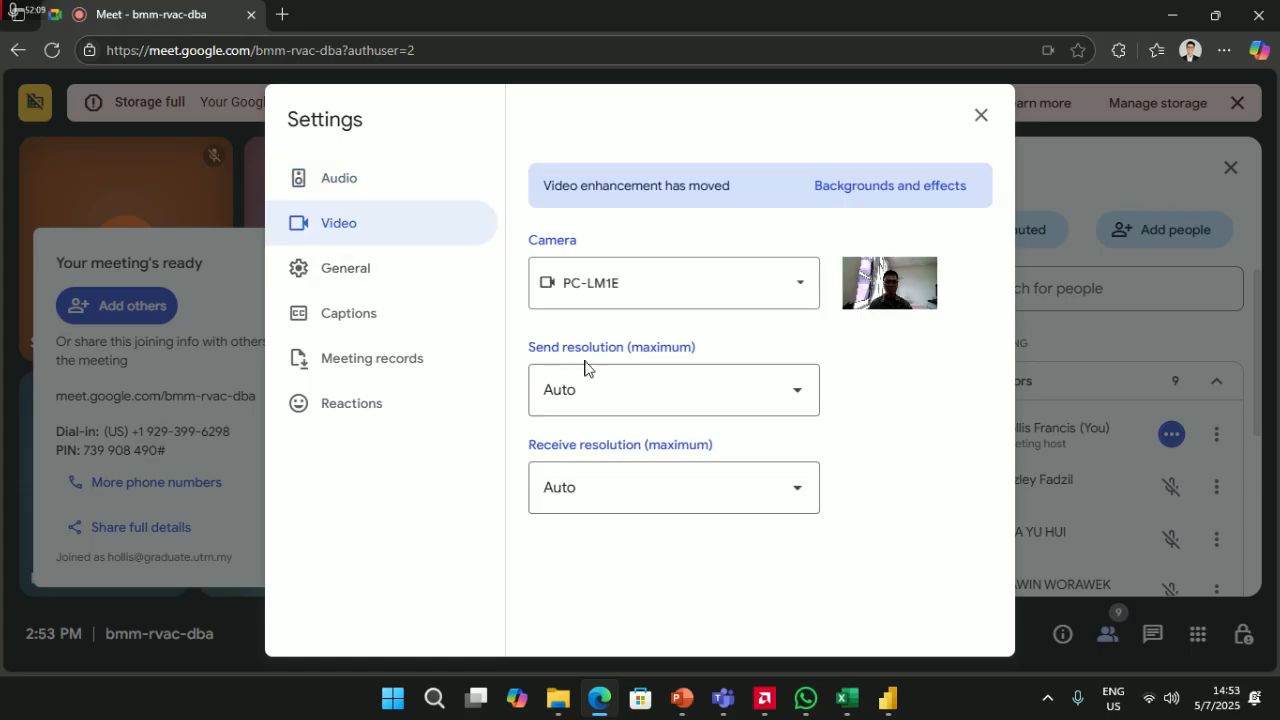
{"action": "left_click", "coordinate": [752, 502]}
{"action": "left_click", "coordinate": [446, 478]}
- Review the remaining settings tabs, close Settings, and dismiss the 'Your meeting's ready' card
{"action": "left_click", "coordinate": [380, 289]}
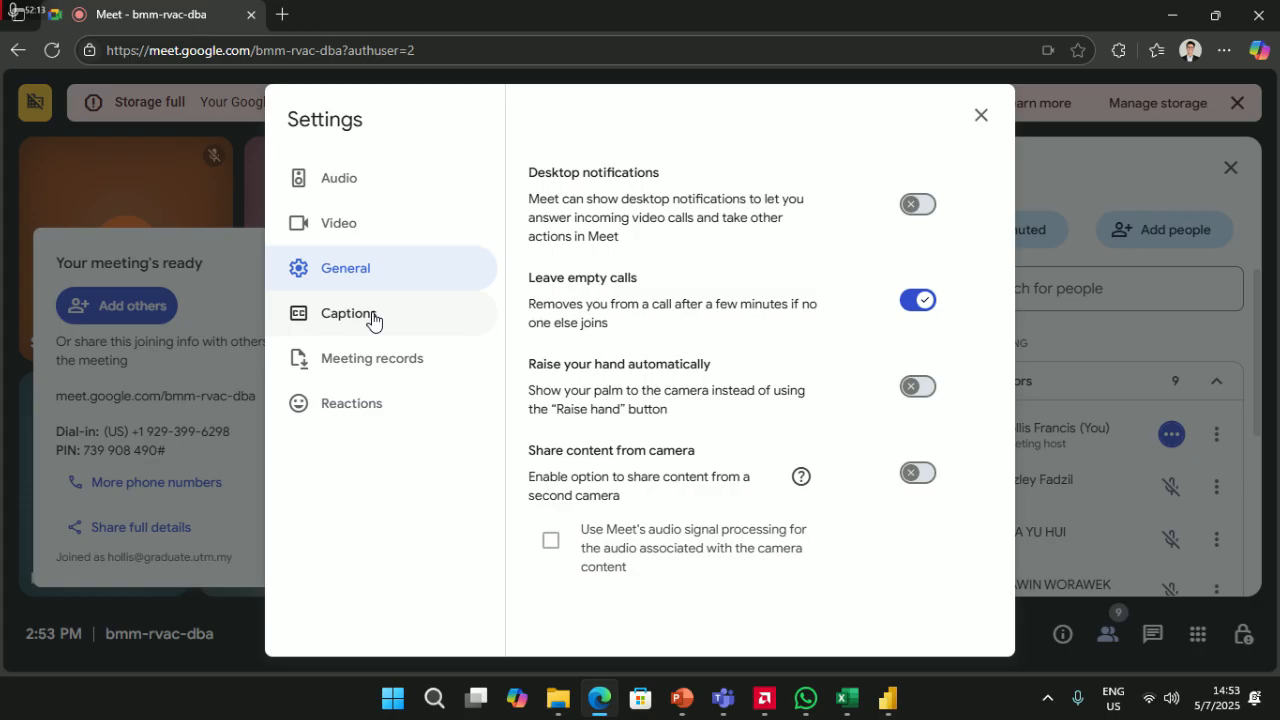
{"action": "left_click", "coordinate": [371, 318]}
{"action": "left_click", "coordinate": [375, 358]}
{"action": "left_click", "coordinate": [380, 403]}
{"action": "left_click", "coordinate": [981, 116]}
{"action": "scroll", "coordinate": [1050, 457], "scroll_direction": "down", "scroll_amount": 3}
{"action": "scroll", "coordinate": [1055, 457], "scroll_direction": "up", "scroll_amount": 3}
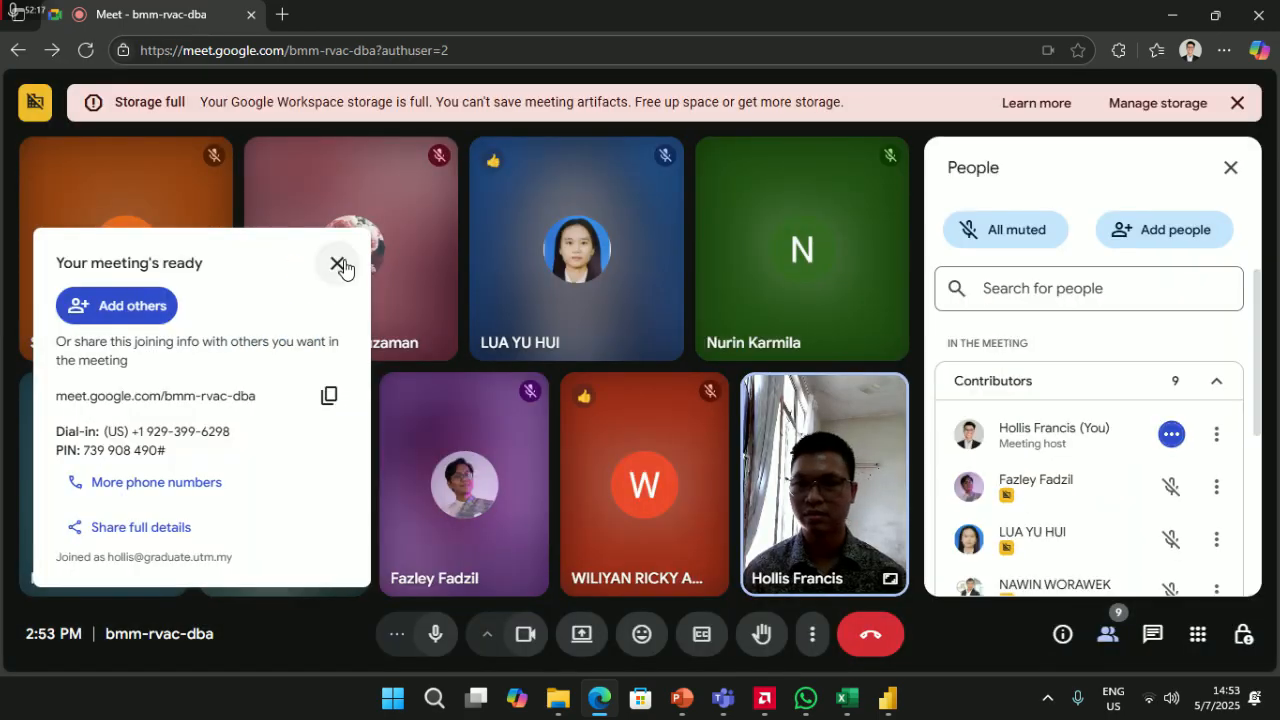
{"action": "left_click", "coordinate": [338, 263]}
- Reply to the Meet link message with 'All of you guys, may join to a new link'
{"action": "left_click", "coordinate": [806, 700]}
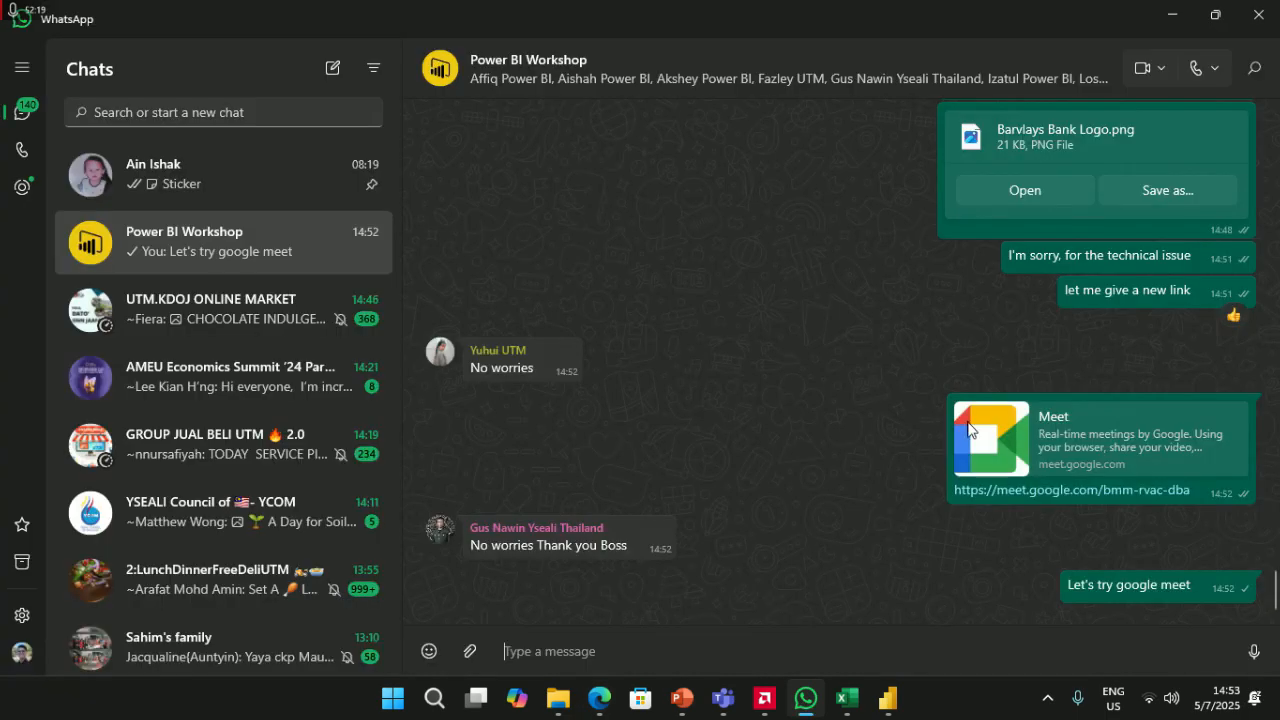
{"action": "left_click", "coordinate": [928, 449]}
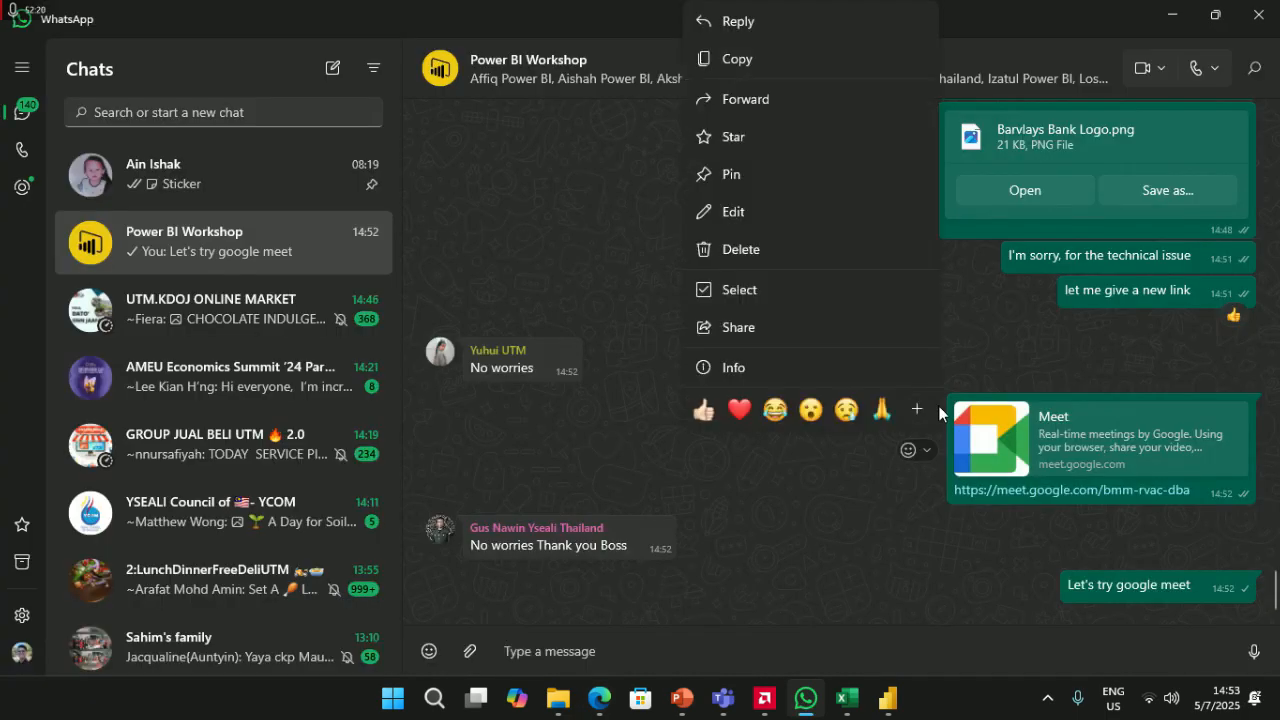
{"action": "left_click", "coordinate": [856, 30]}
{"action": "type", "text": "All of you guys, may join to"}
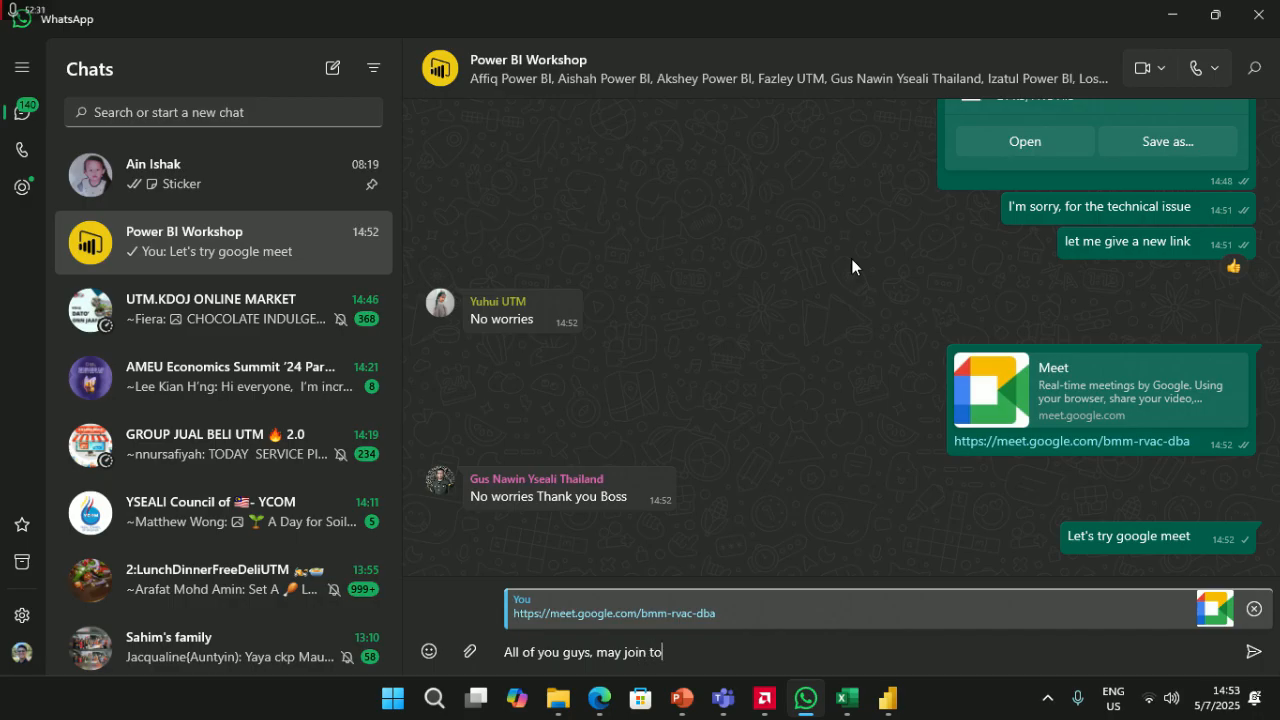
{"action": "type", "text": "nk"}
{"action": "key", "text": "Return"}
{"action": "key", "text": "alt+Tab"}
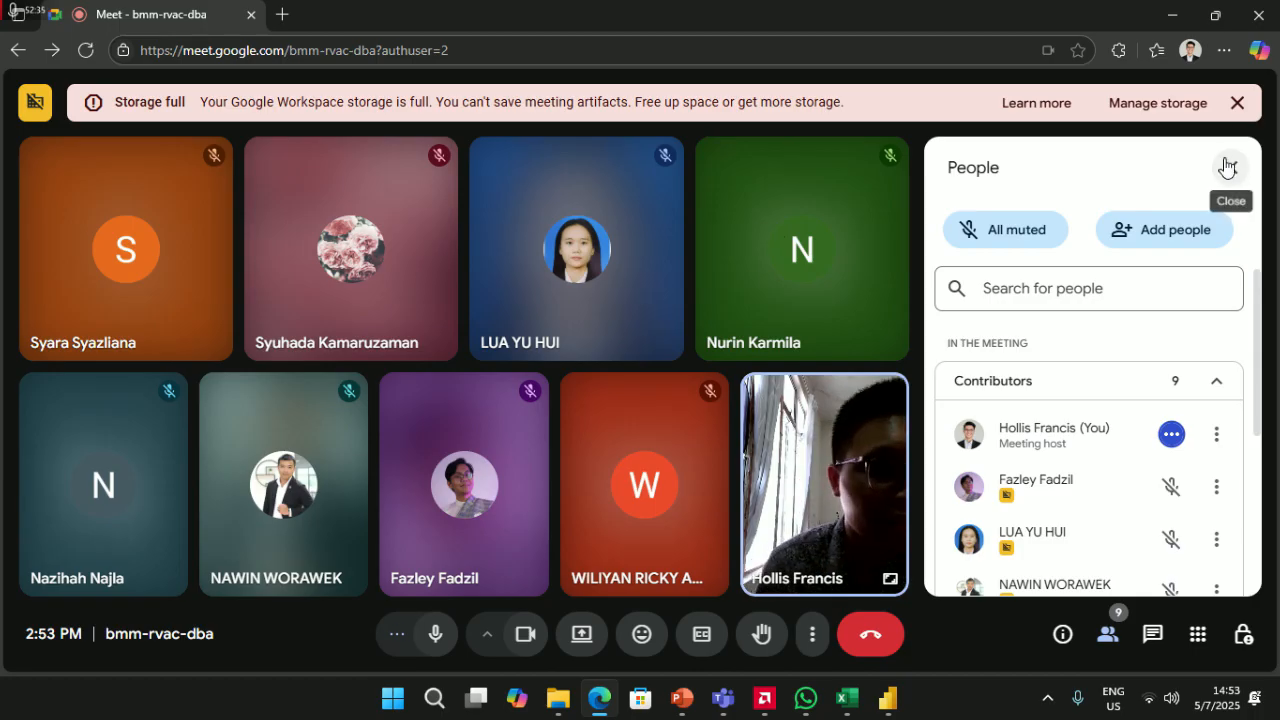
- Dismiss the Storage full banner, admit the waiting participant, and close the People panel
{"action": "left_click", "coordinate": [1237, 104]}
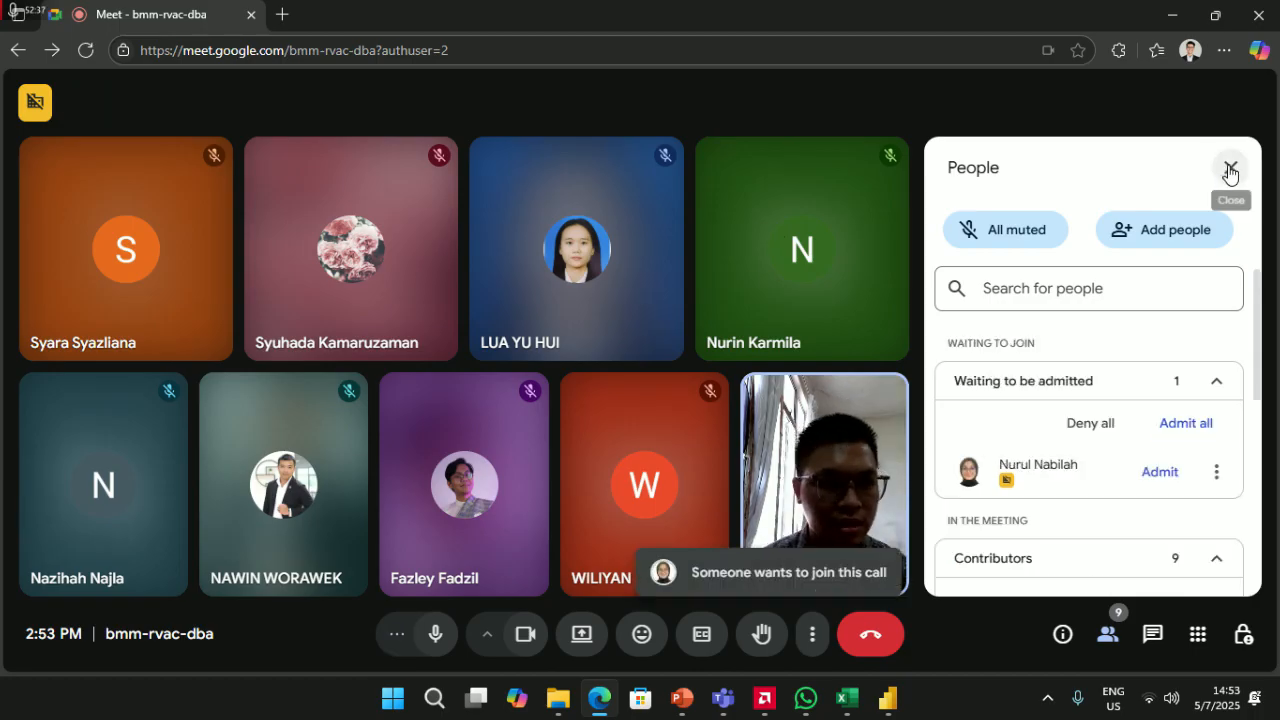
{"action": "left_click", "coordinate": [1175, 426]}
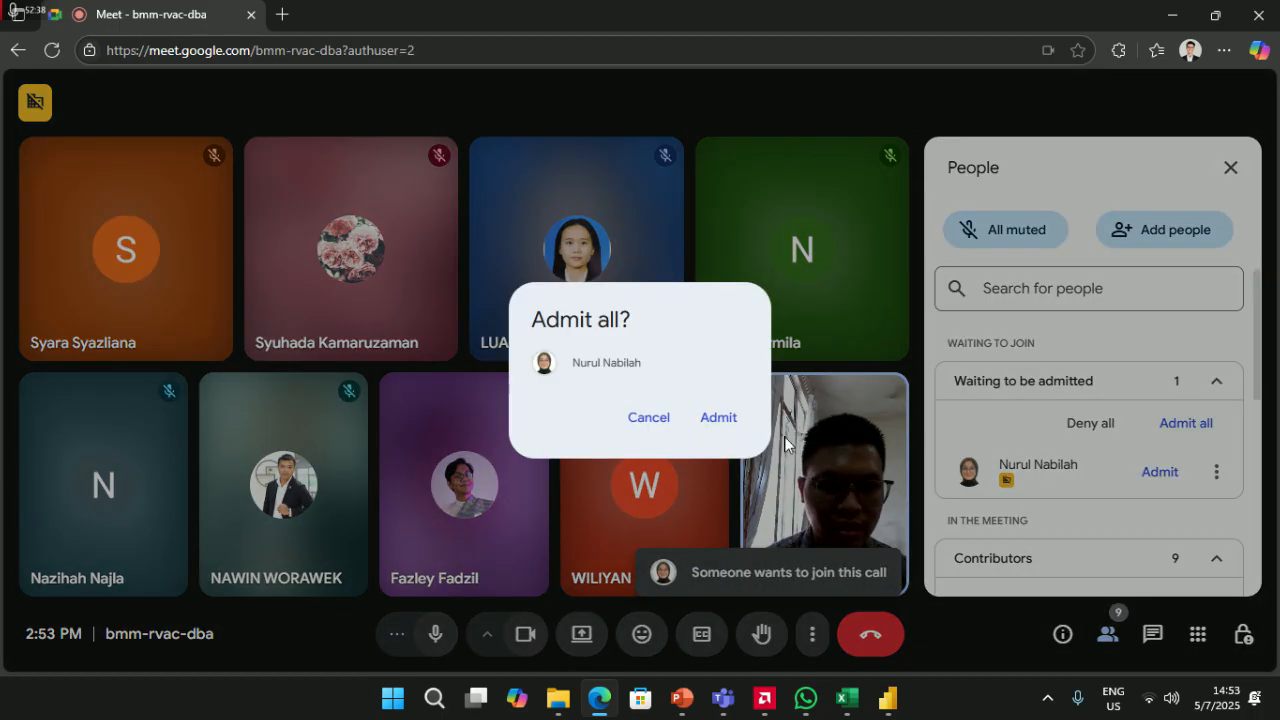
{"action": "left_click", "coordinate": [721, 420]}
{"action": "scroll", "coordinate": [1080, 450], "scroll_direction": "down", "scroll_amount": 5}
{"action": "scroll", "coordinate": [1068, 474], "scroll_direction": "up", "scroll_amount": 5}
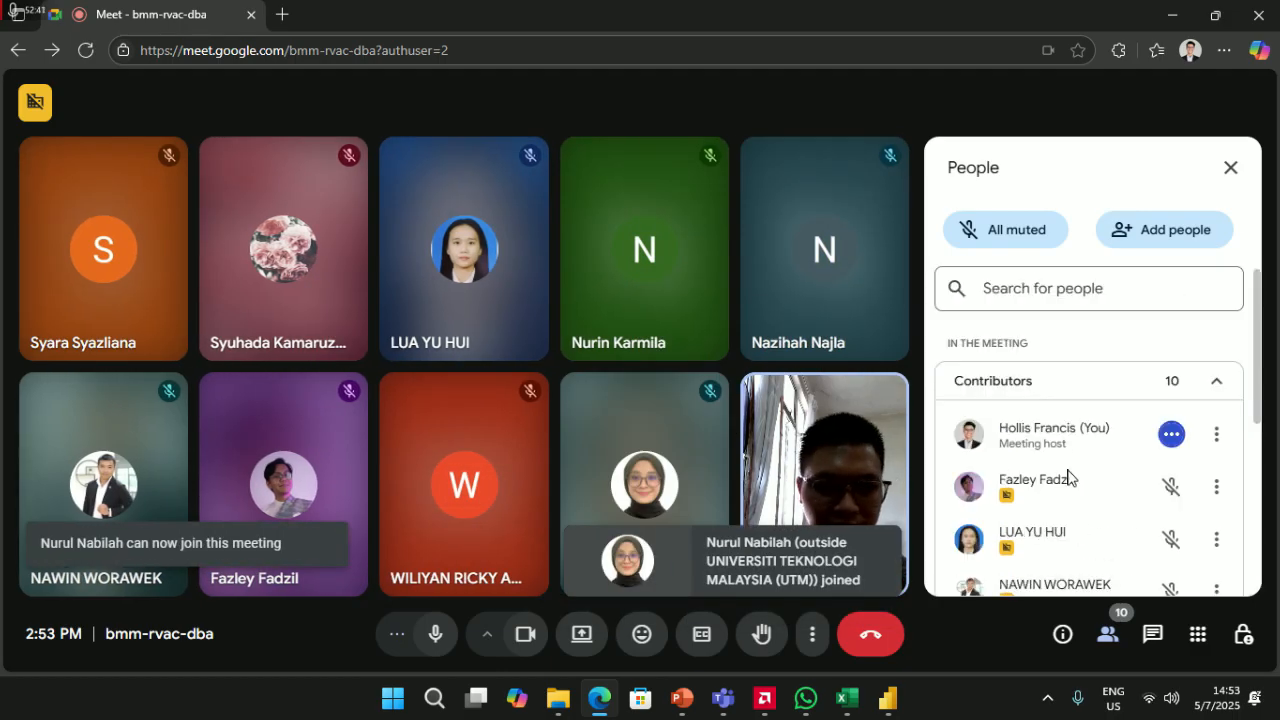
{"action": "left_click", "coordinate": [1231, 168]}
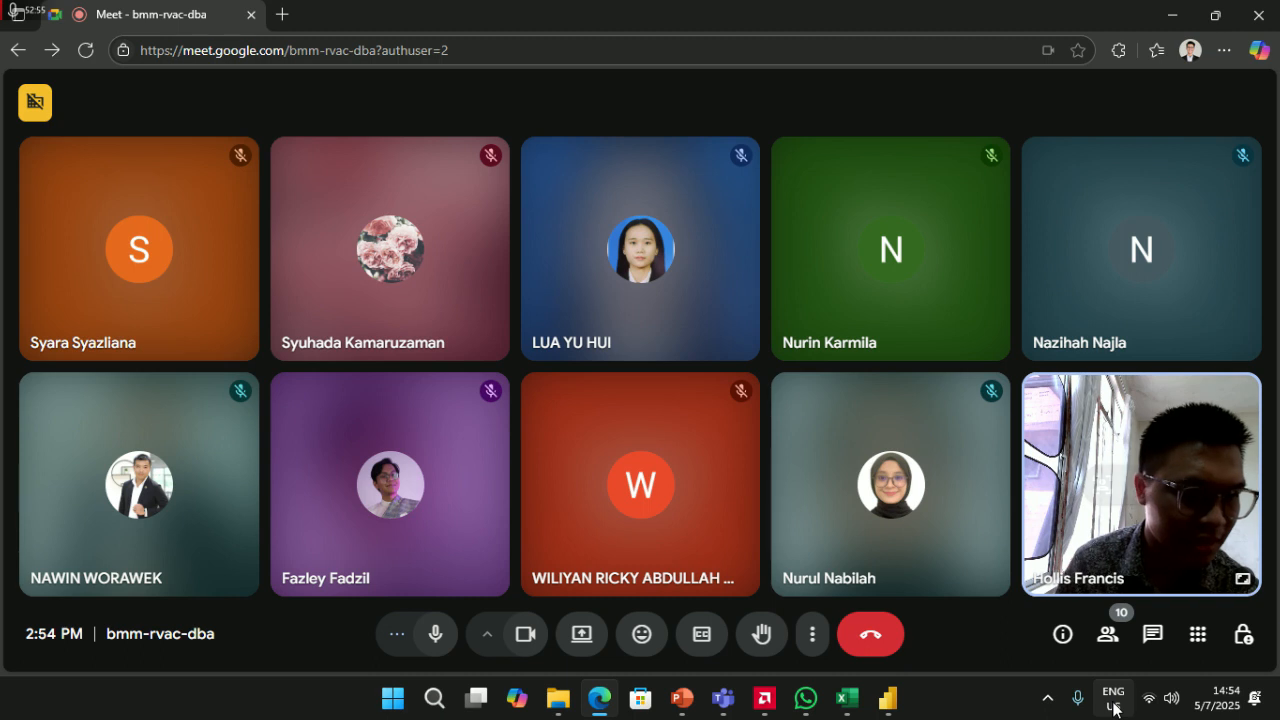
- Switch back and forth between WhatsApp and the Meet call, ending on the call
{"action": "left_click", "coordinate": [812, 708]}
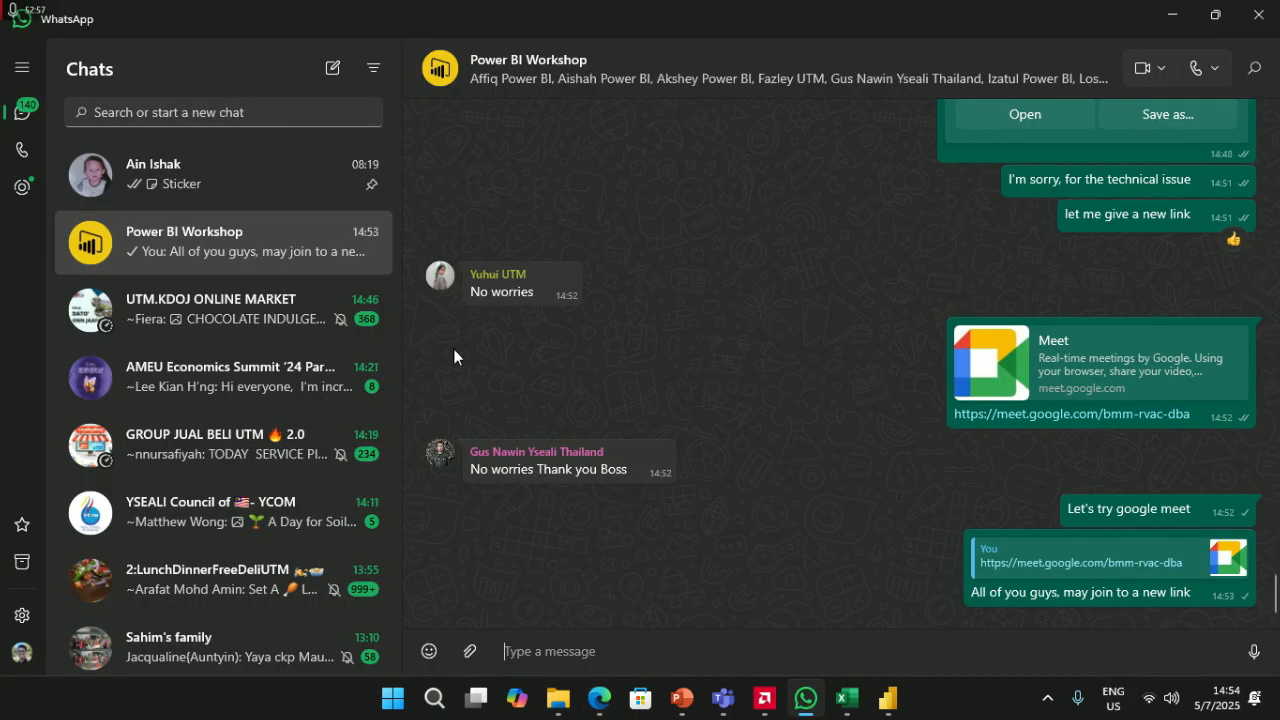
{"action": "key", "text": "alt+Tab"}
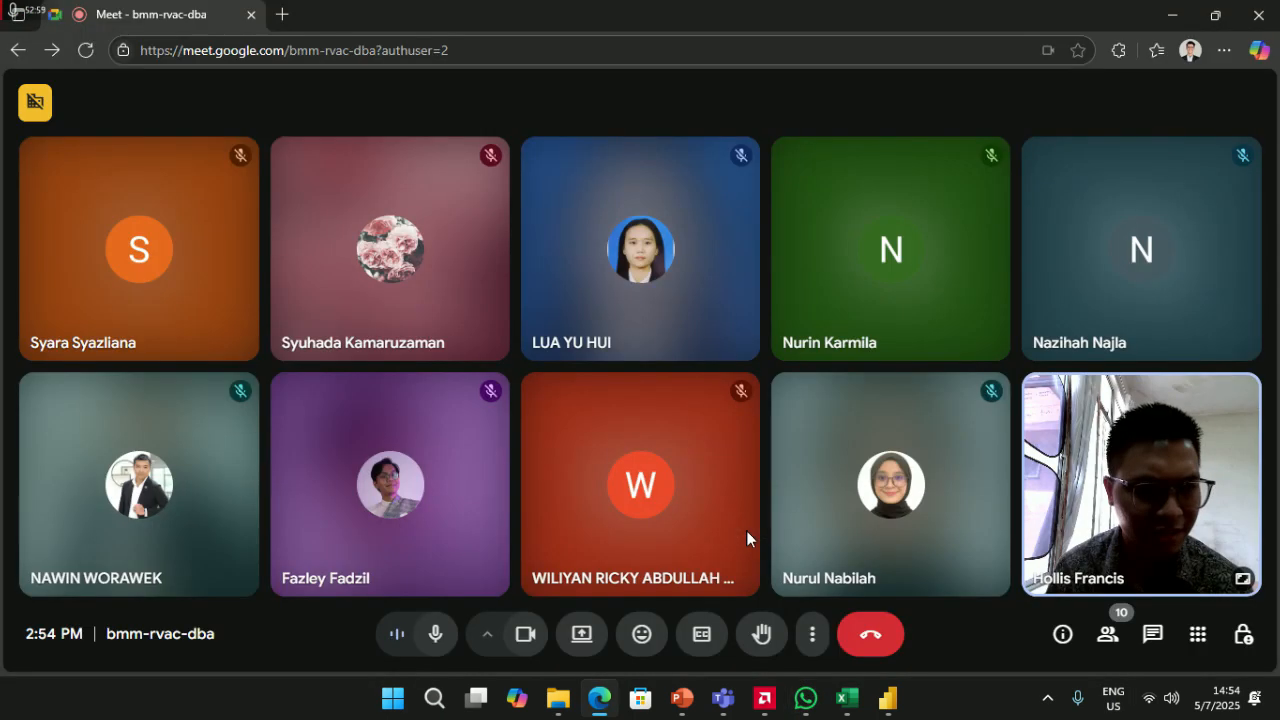
{"action": "key", "text": "alt+Tab"}
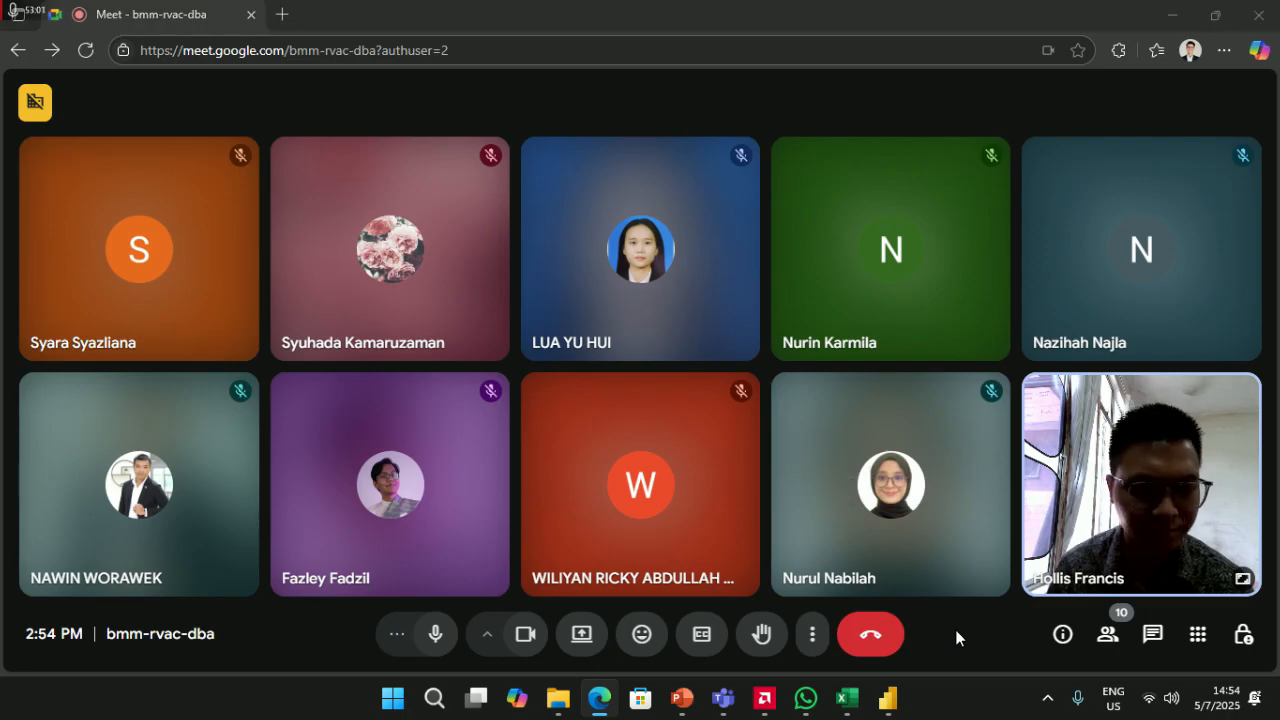
{"action": "key", "text": "alt+Tab"}
{"action": "key", "text": "alt+Tab"}
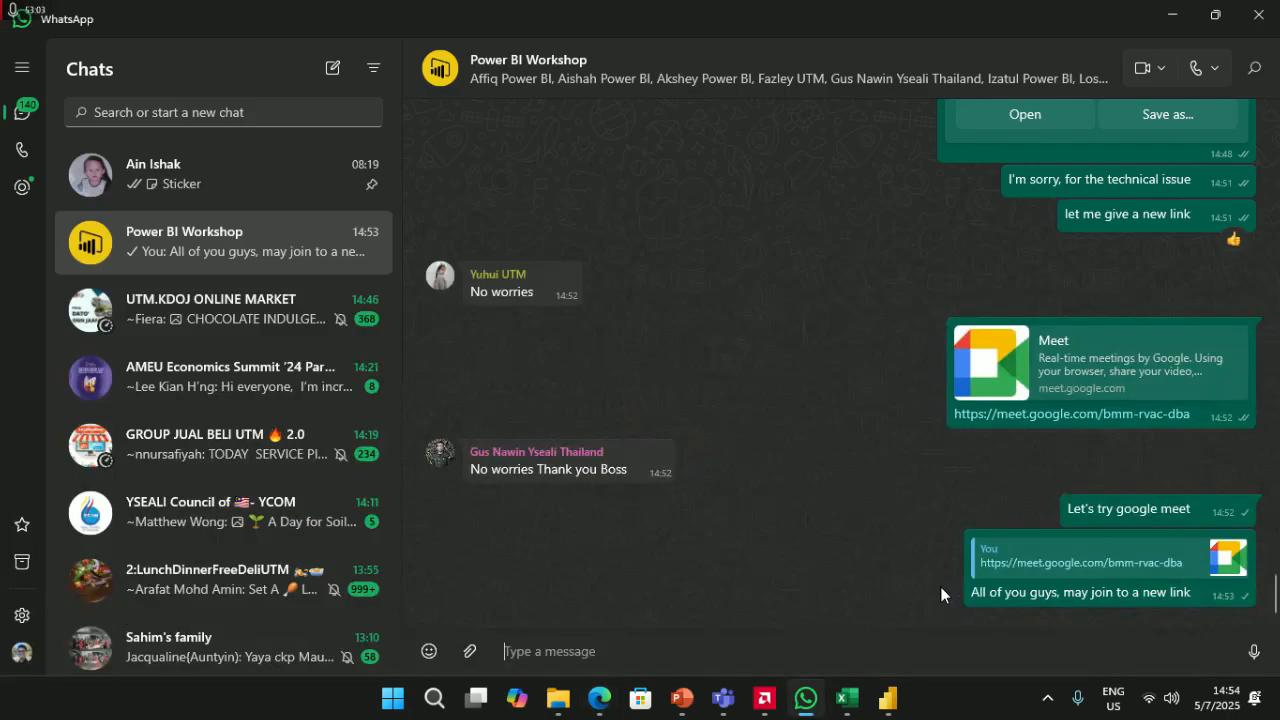
{"action": "key", "text": "alt+Tab"}
{"action": "key", "text": "alt+Tab"}
{"action": "left_click", "coordinate": [798, 698]}
- Minimize WhatsApp and admit both people asking to join the call
{"action": "mouse_move", "coordinate": [806, 702]}
{"action": "left_click", "coordinate": [1172, 15]}
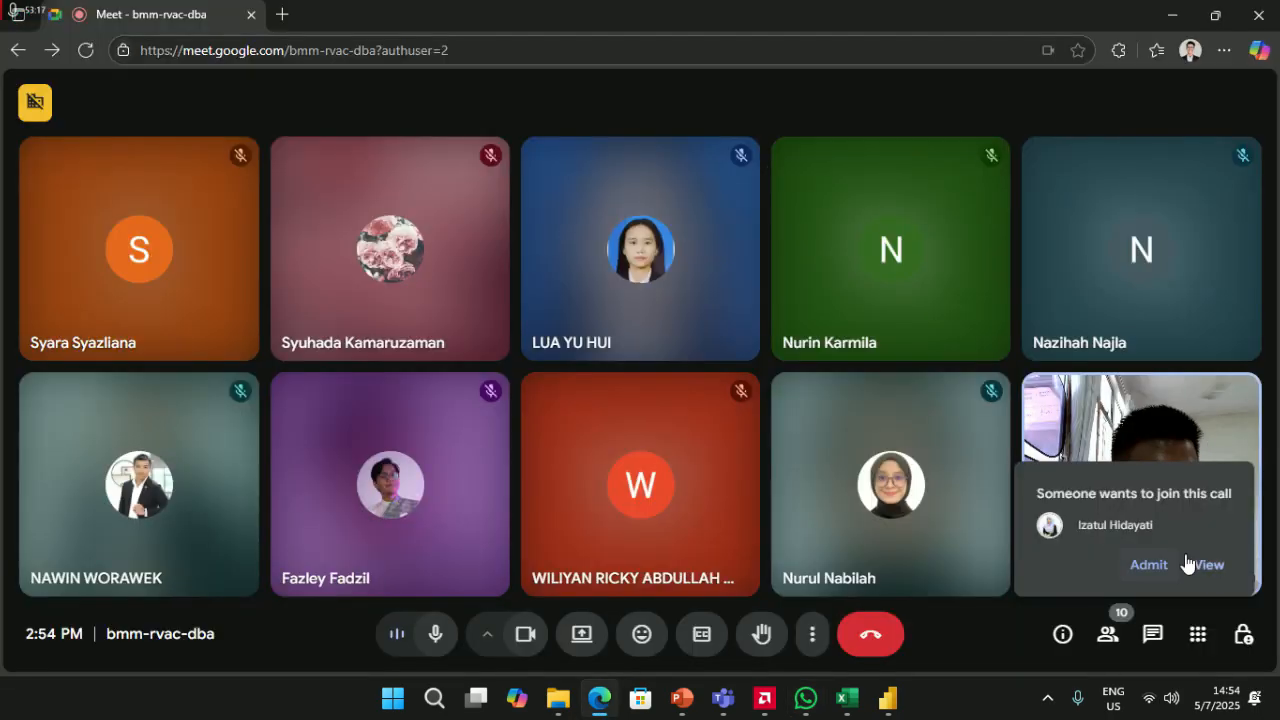
{"action": "left_click", "coordinate": [1150, 568]}
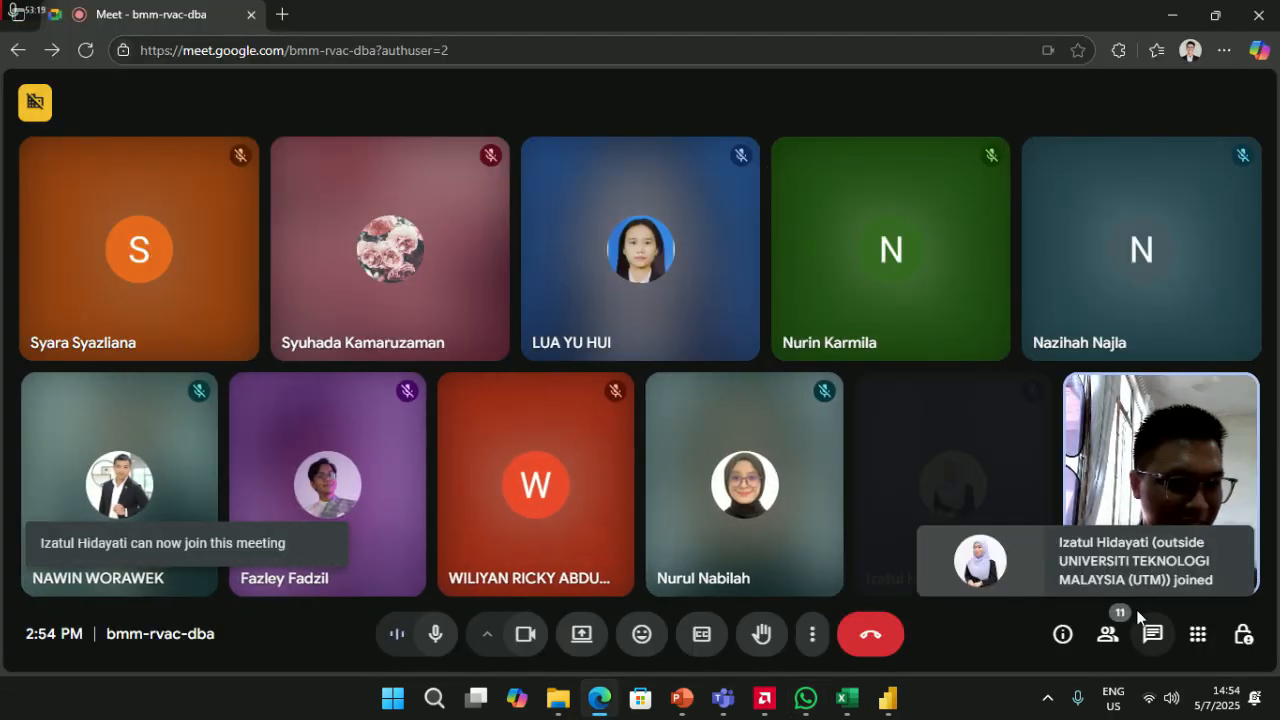
{"action": "left_click", "coordinate": [1150, 566]}
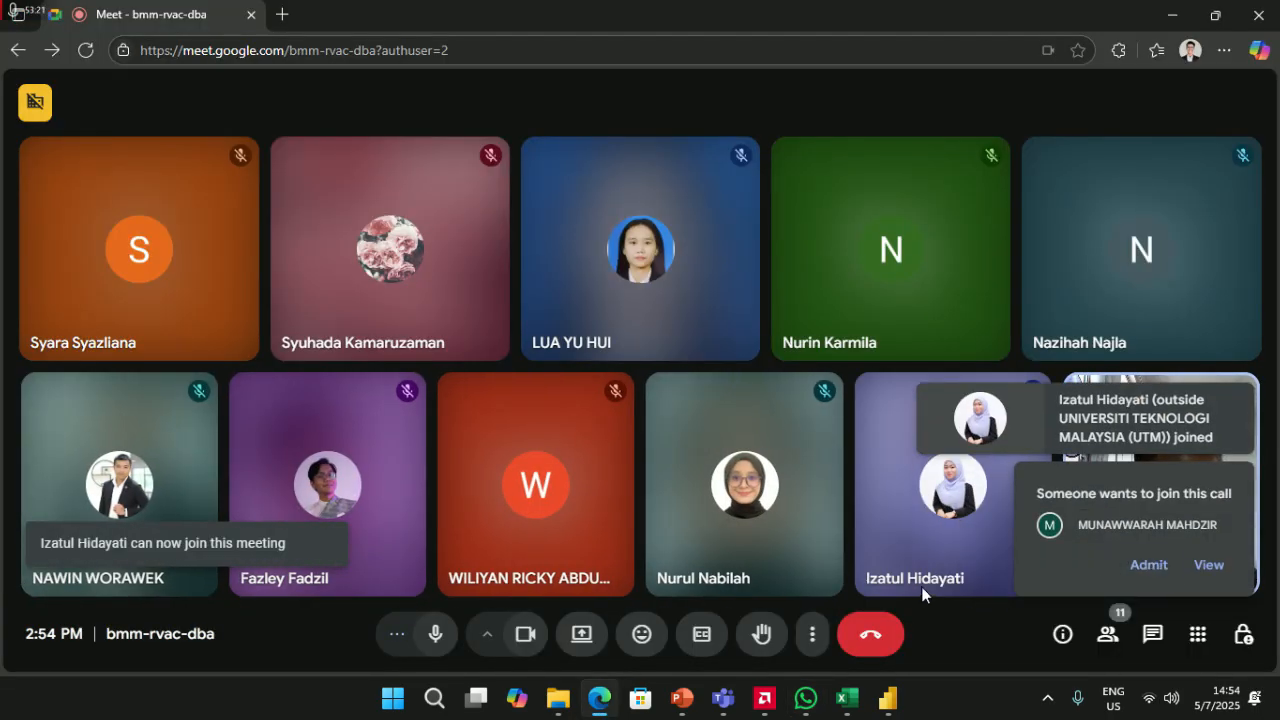
- Review the 12 contributors in the People panel, then glance at WhatsApp and return
{"action": "left_click", "coordinate": [1106, 636]}
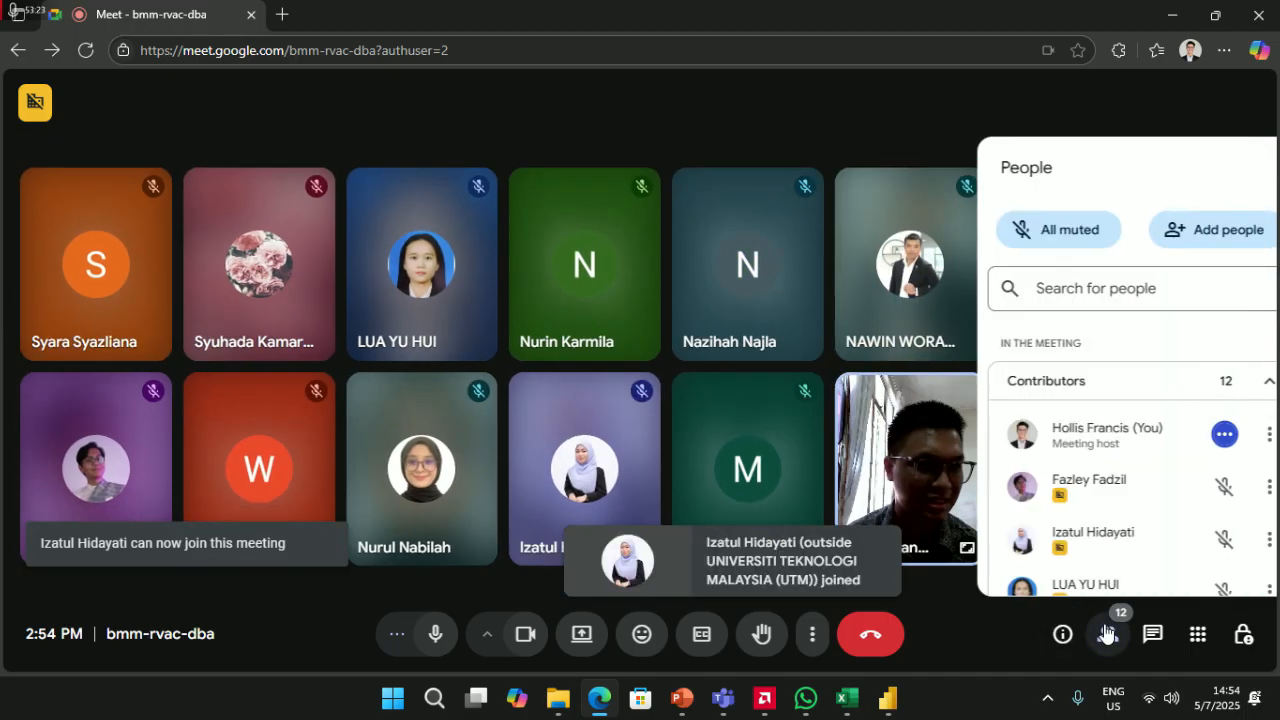
{"action": "left_click", "coordinate": [1200, 388]}
{"action": "left_click", "coordinate": [1200, 388]}
{"action": "scroll", "coordinate": [1142, 475], "scroll_direction": "down", "scroll_amount": 4}
{"action": "scroll", "coordinate": [1142, 475], "scroll_direction": "down", "scroll_amount": 2}
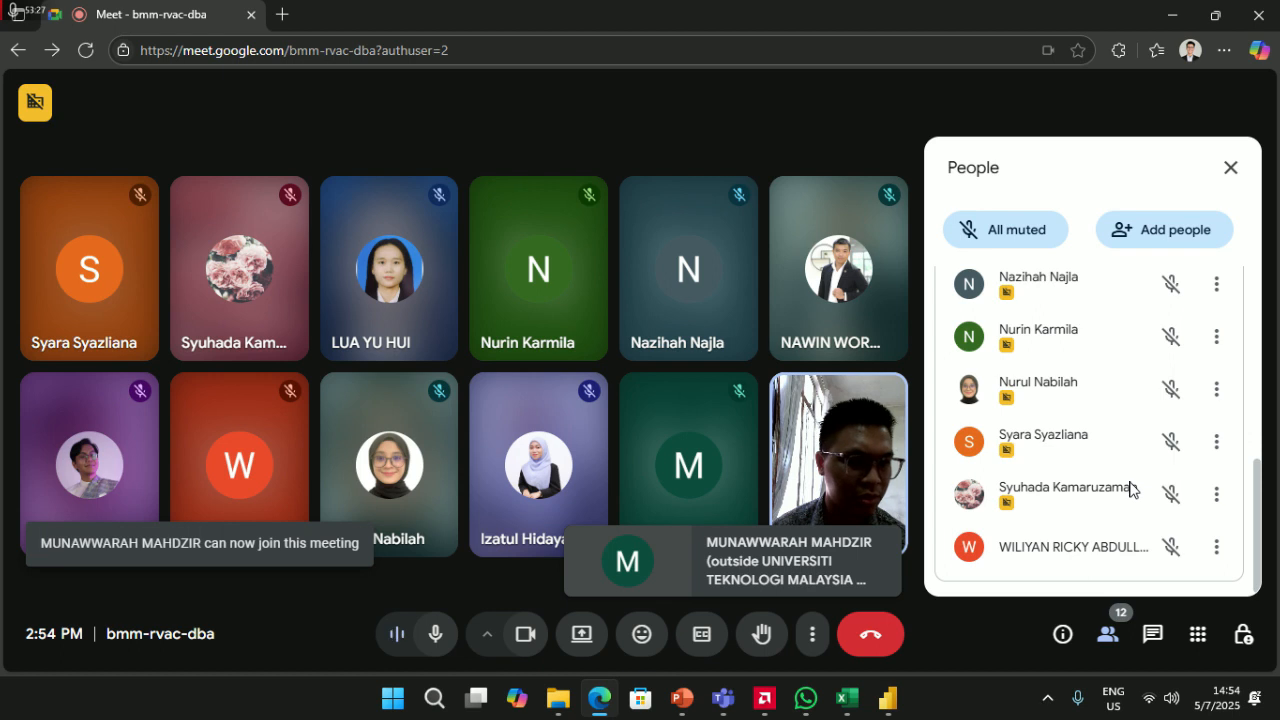
{"action": "scroll", "coordinate": [1120, 477], "scroll_direction": "up", "scroll_amount": 6}
{"action": "key", "text": "alt+Tab"}
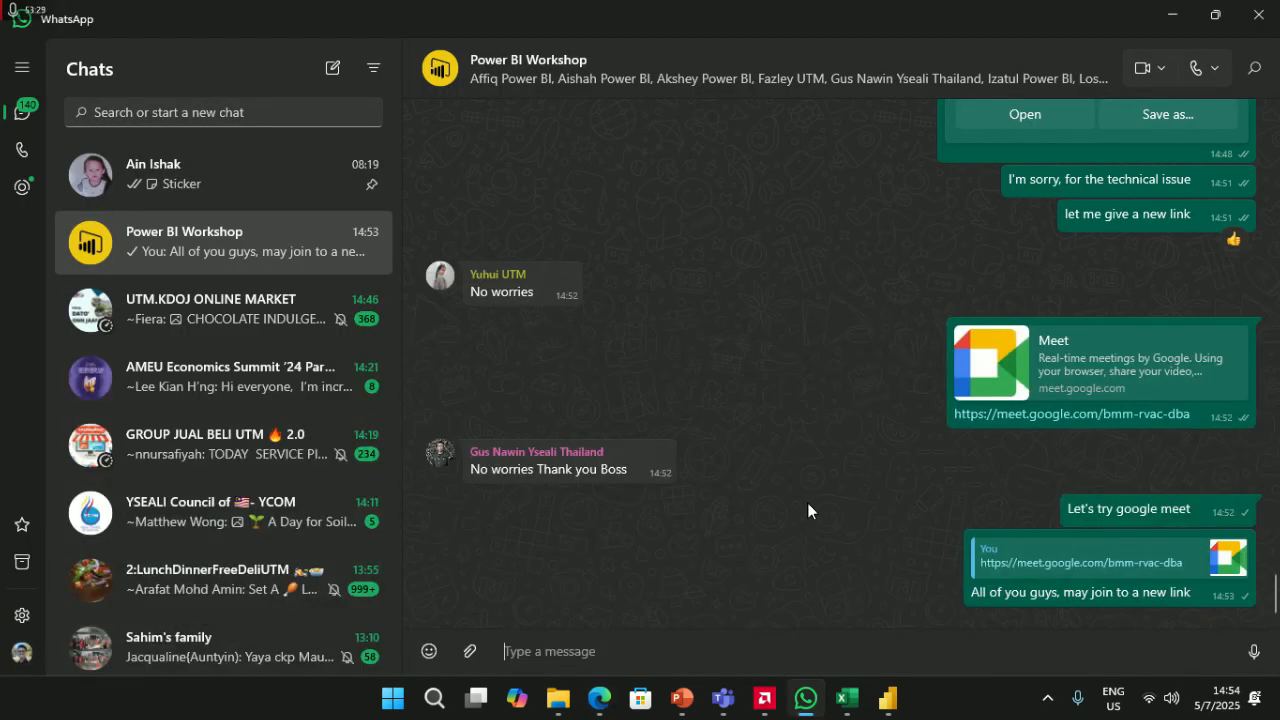
{"action": "key", "text": "alt+Tab"}
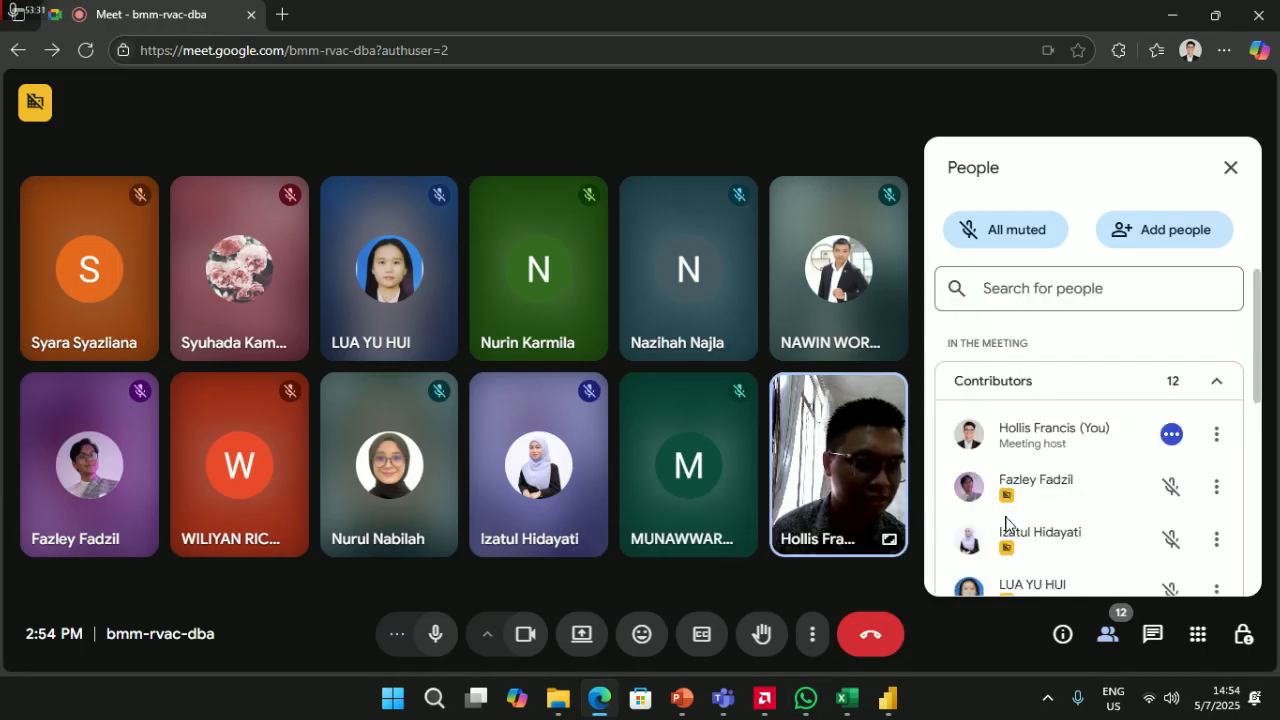
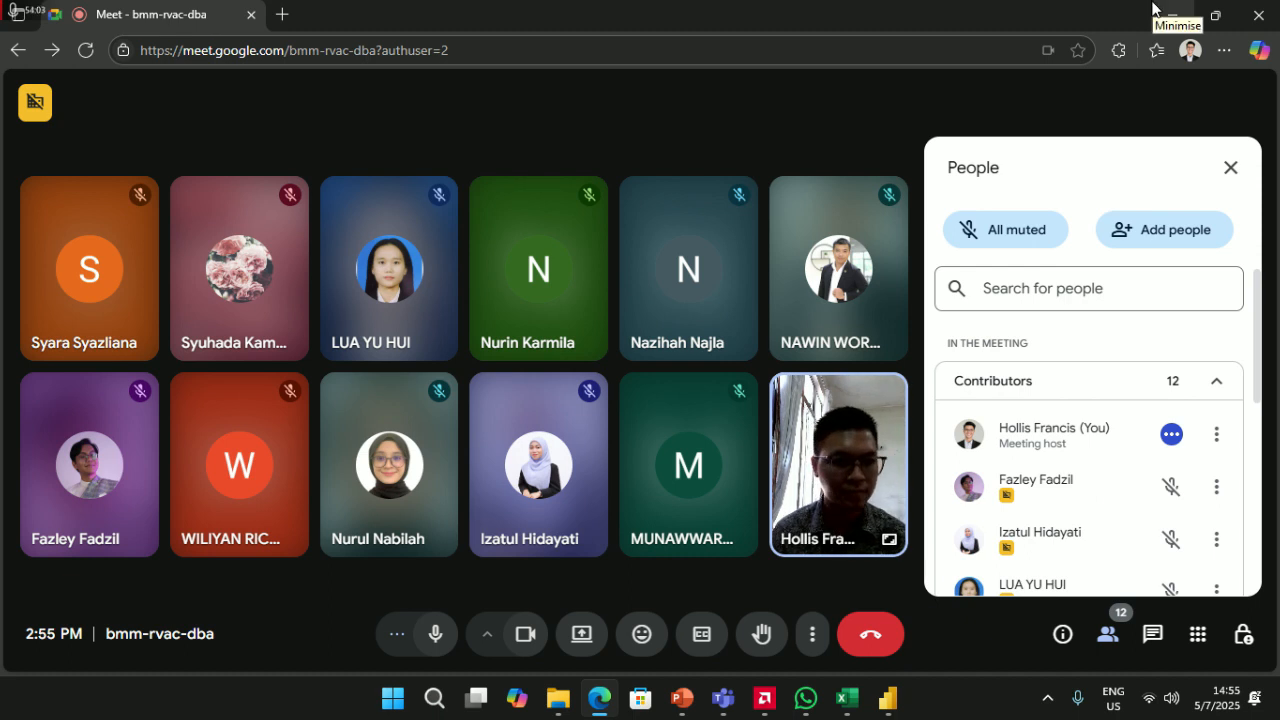
- Collapse and expand the Contributors list, glancing at WhatsApp in between
{"action": "scroll", "coordinate": [975, 555], "scroll_direction": "down", "scroll_amount": 3}
{"action": "scroll", "coordinate": [1008, 506], "scroll_direction": "up", "scroll_amount": 3}
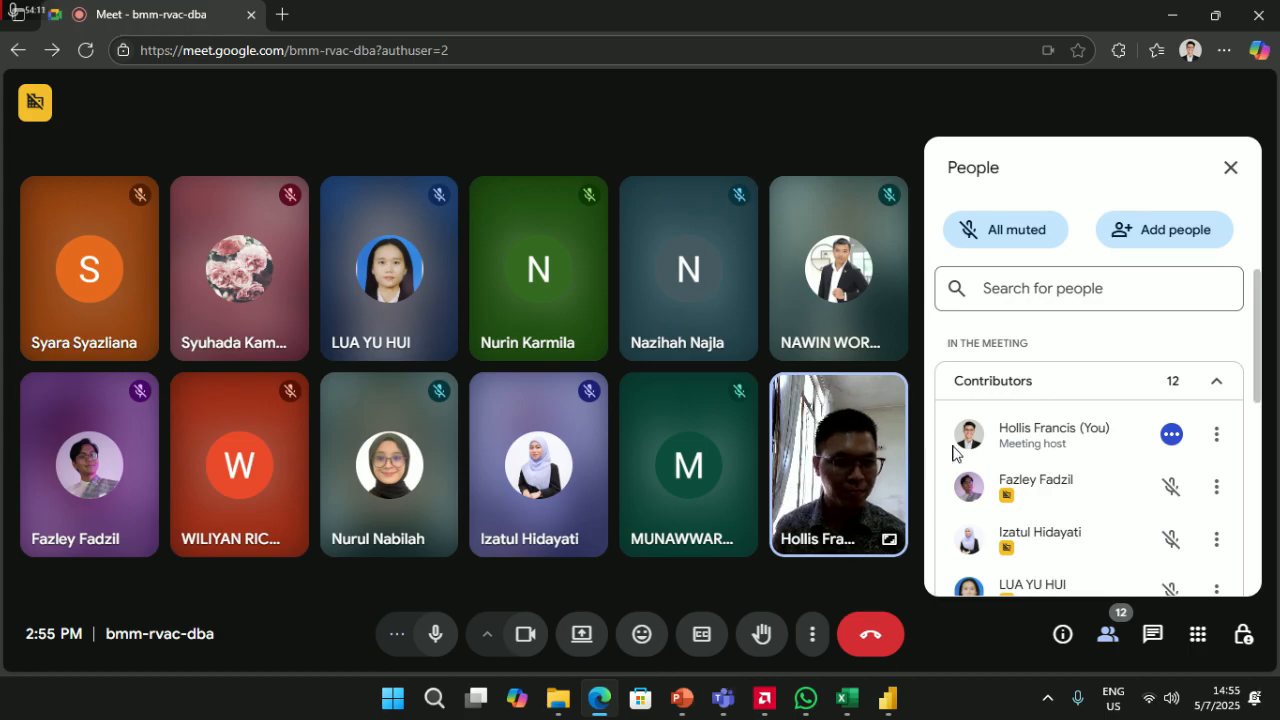
{"action": "left_click", "coordinate": [1216, 389]}
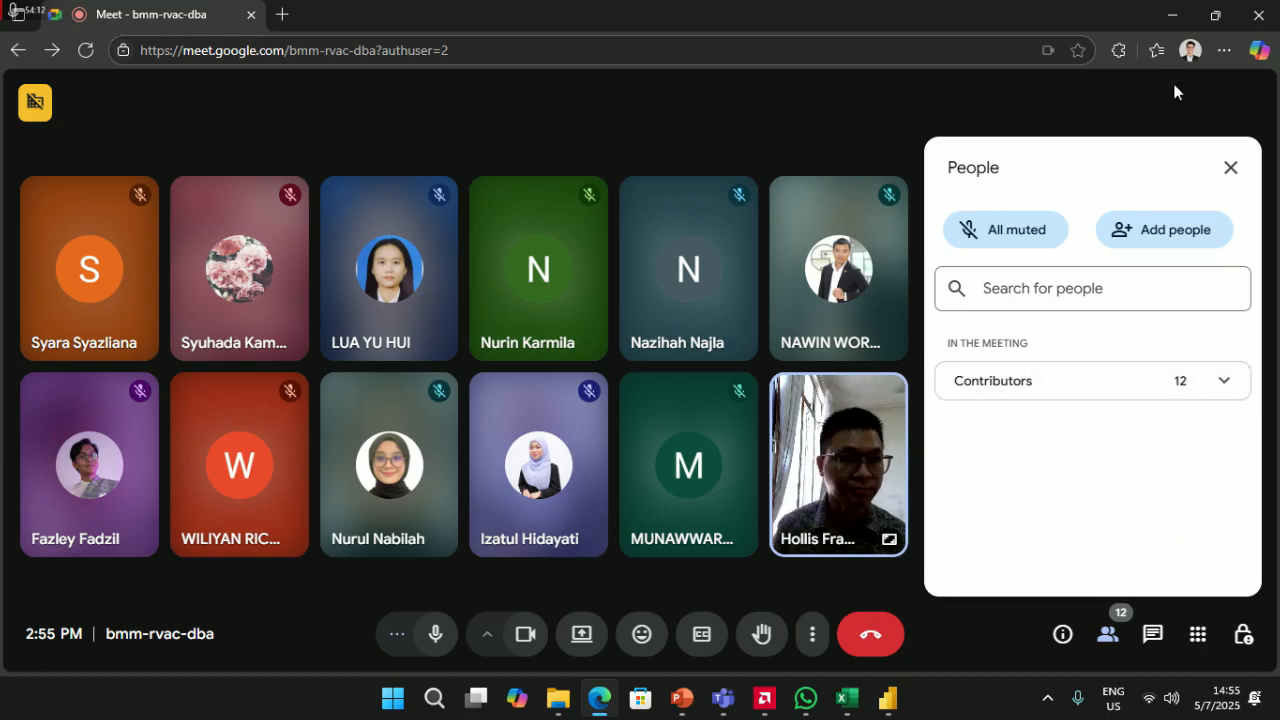
{"action": "left_click", "coordinate": [1224, 380]}
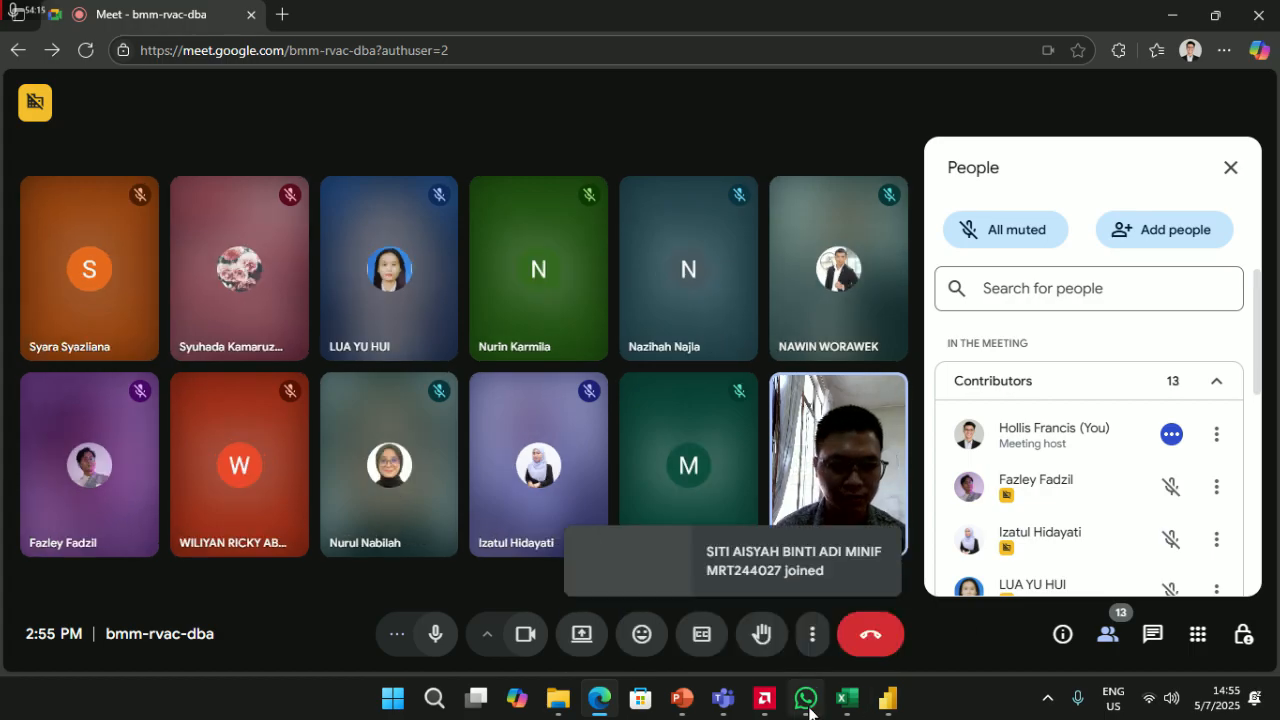
{"action": "left_click", "coordinate": [805, 699]}
{"action": "left_click", "coordinate": [805, 699]}
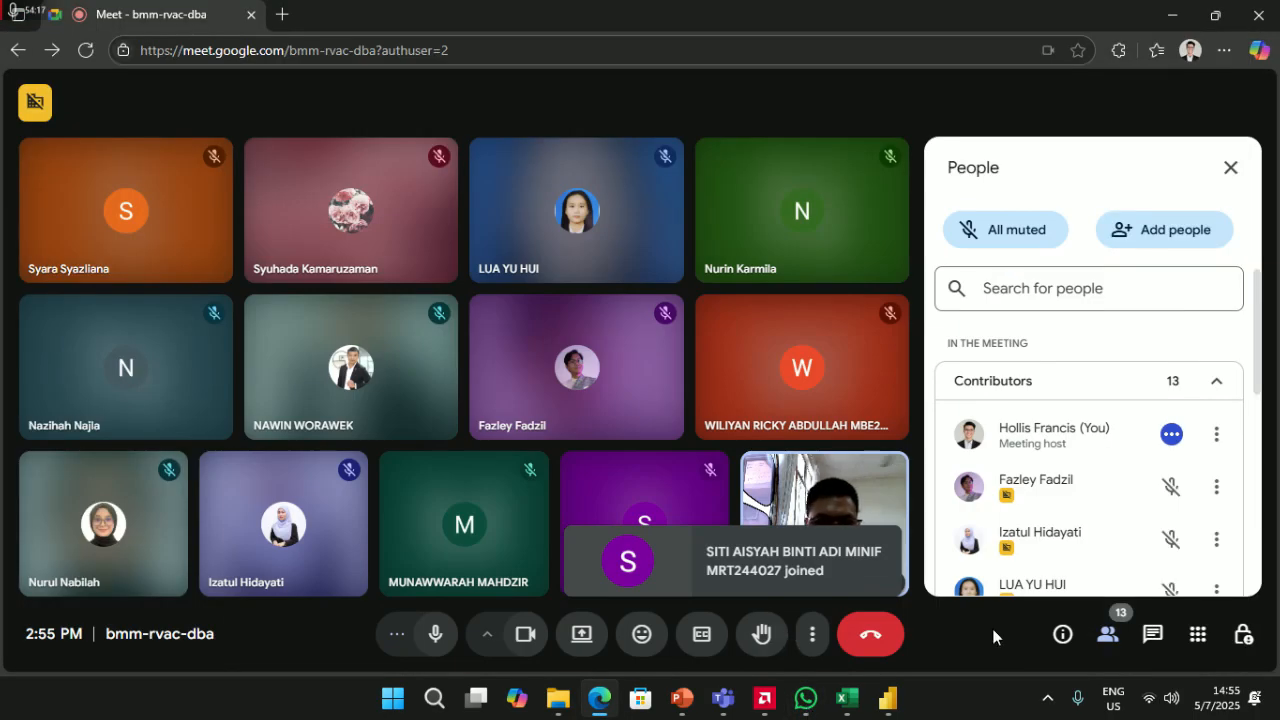
{"action": "left_click", "coordinate": [1216, 381]}
{"action": "left_click", "coordinate": [1216, 384]}
{"action": "left_click", "coordinate": [1216, 386]}
{"action": "key", "text": "alt+Tab"}
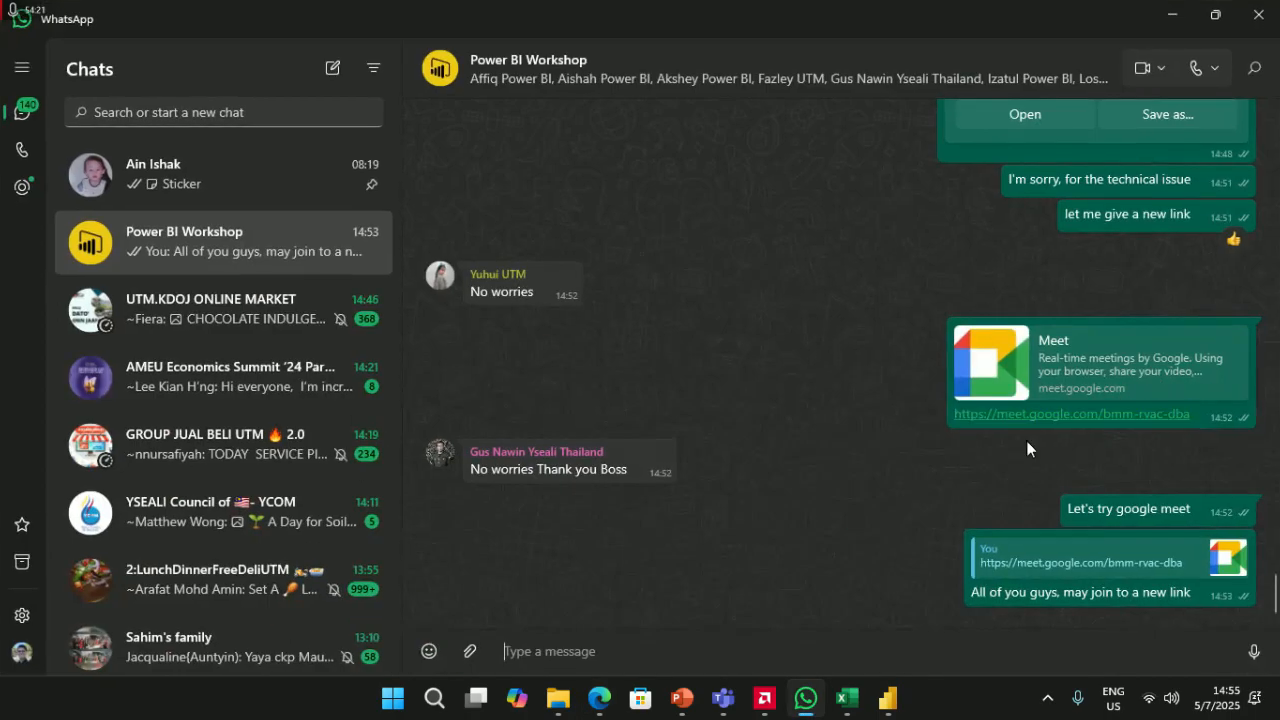
{"action": "key", "text": "alt+Tab"}
{"action": "key", "text": "alt+Tab"}
{"action": "key", "text": "alt+Tab"}
- Admit the waiting guest into the call
{"action": "left_click", "coordinate": [1163, 474]}
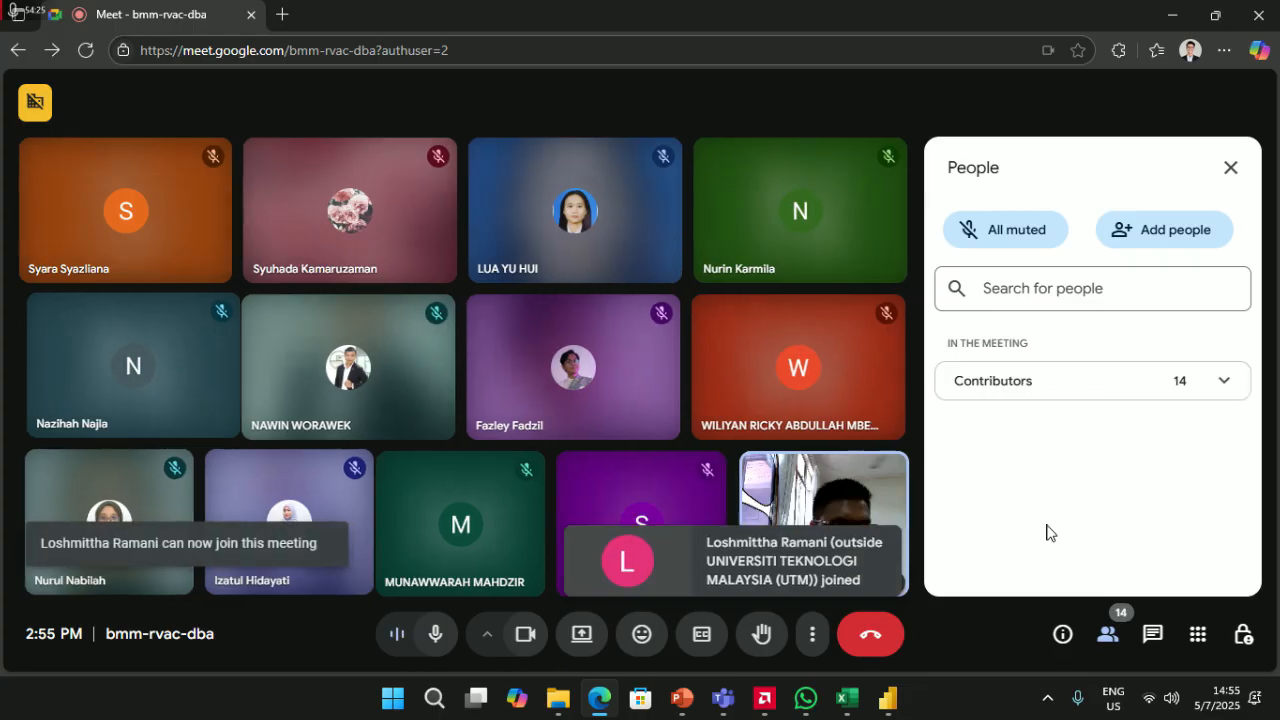
{"action": "left_click", "coordinate": [1226, 390]}
{"action": "left_click", "coordinate": [1226, 390]}
{"action": "key", "text": "alt+Tab"}
{"action": "key", "text": "alt+Tab"}
{"action": "key", "text": "alt+Tab"}
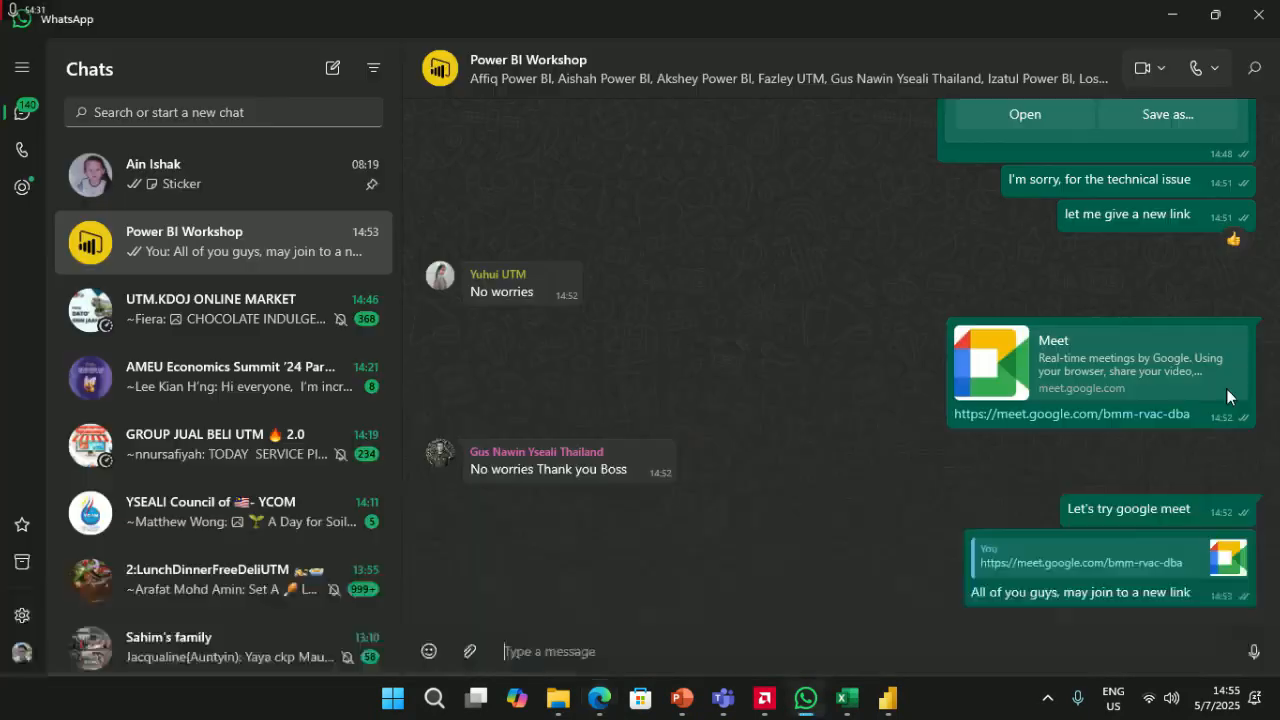
{"action": "key", "text": "alt+Tab"}
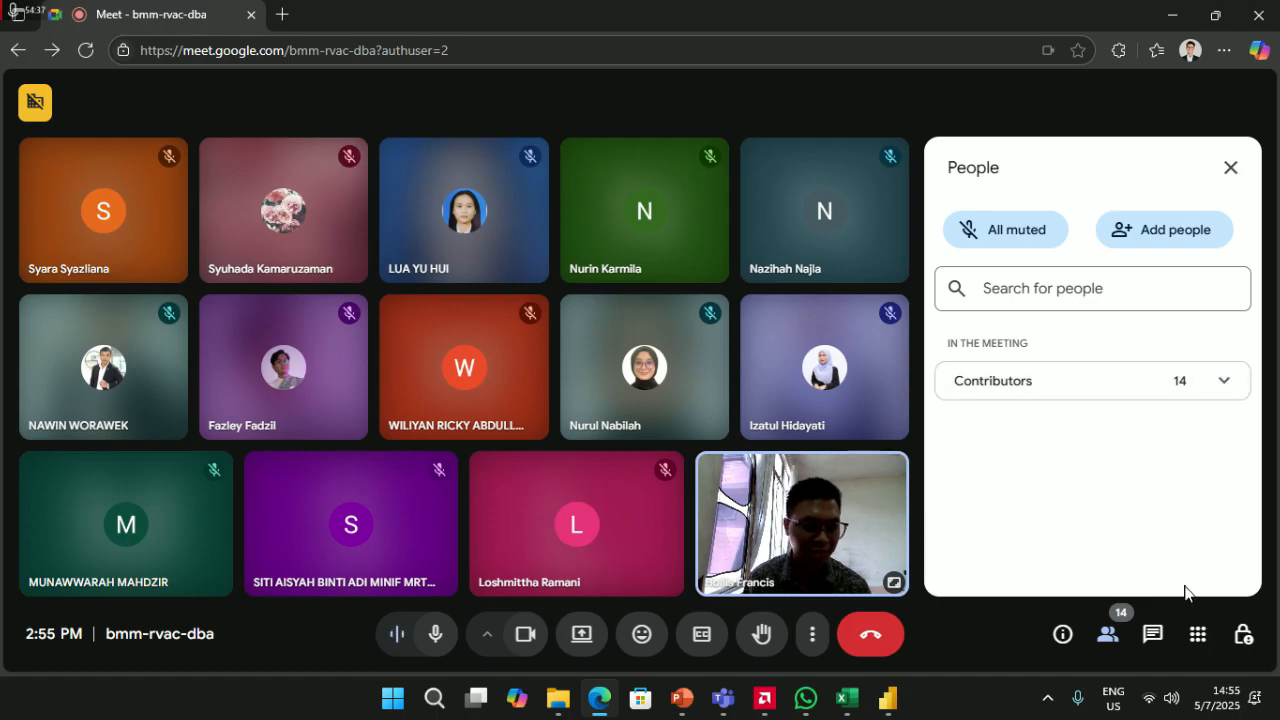
- Close and reopen the People panel and recheck the Contributors list, ending in WhatsApp
{"action": "left_click", "coordinate": [1108, 636]}
{"action": "left_click", "coordinate": [1108, 636]}
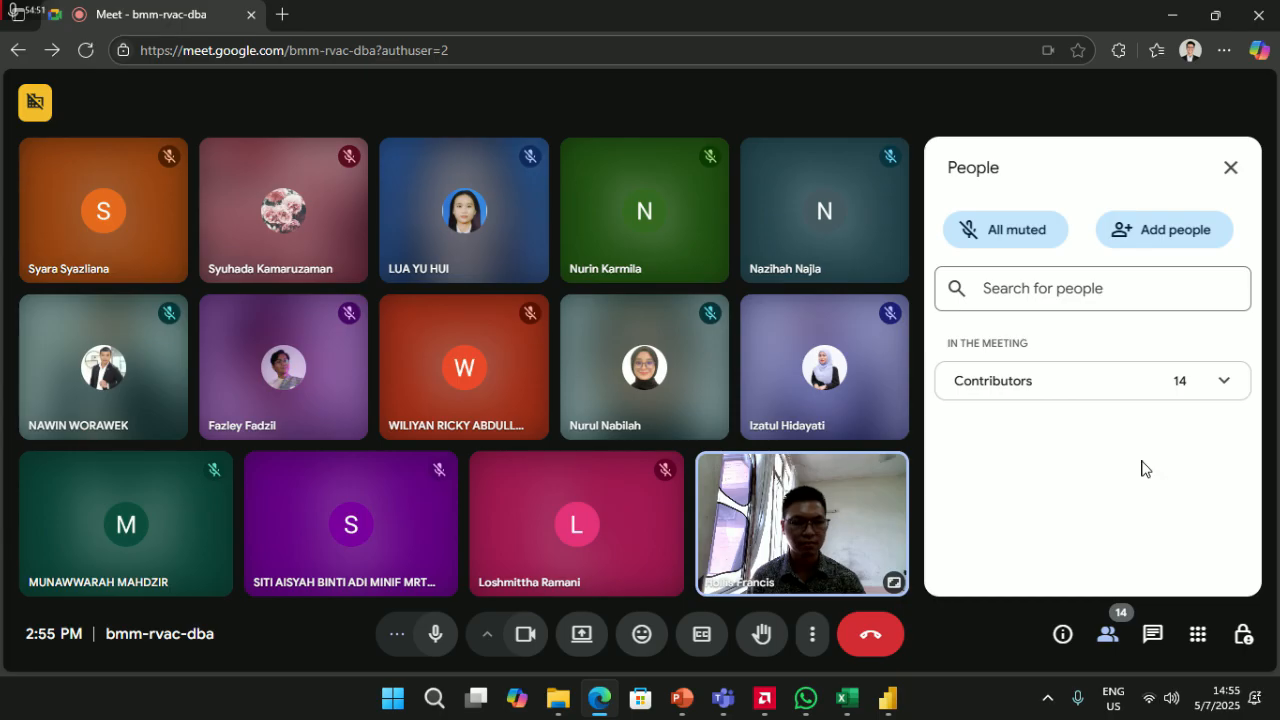
{"action": "left_click", "coordinate": [1224, 380]}
{"action": "left_click", "coordinate": [1223, 380]}
{"action": "key", "text": "alt+Tab"}
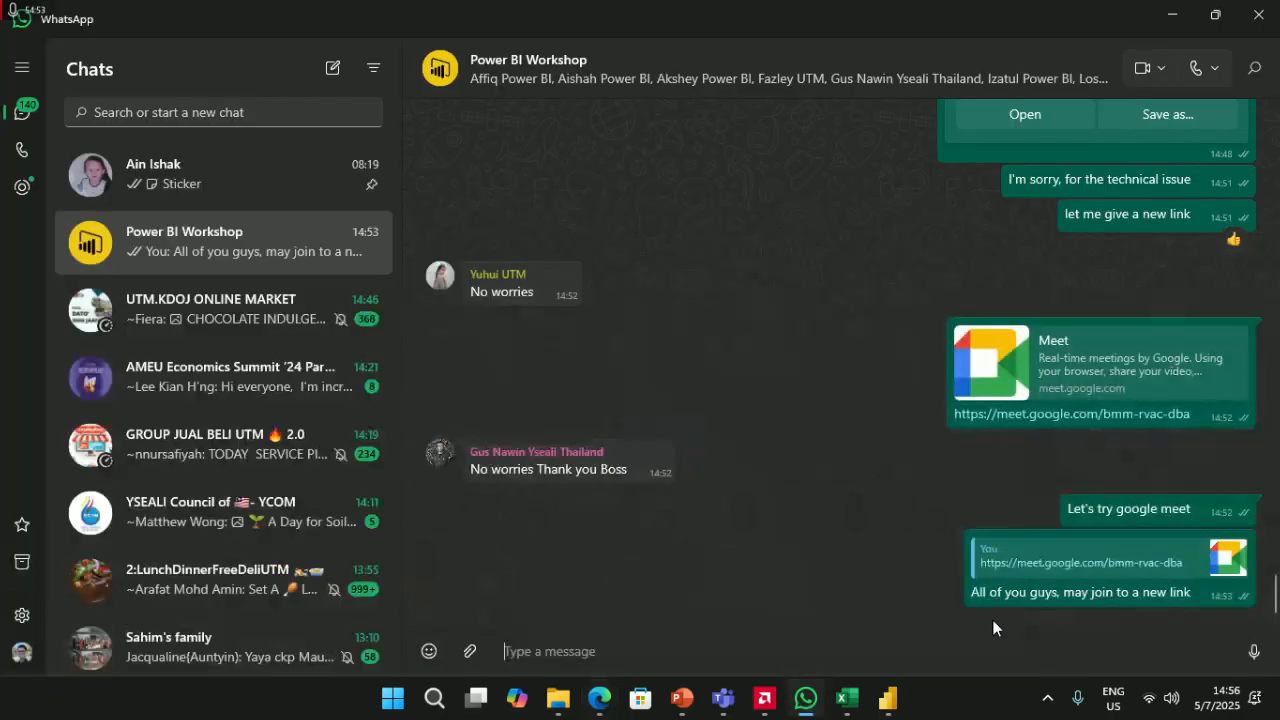
{"action": "key", "text": "alt+Tab"}
{"action": "key", "text": "alt+Tab"}
{"action": "key", "text": "alt+Tab"}
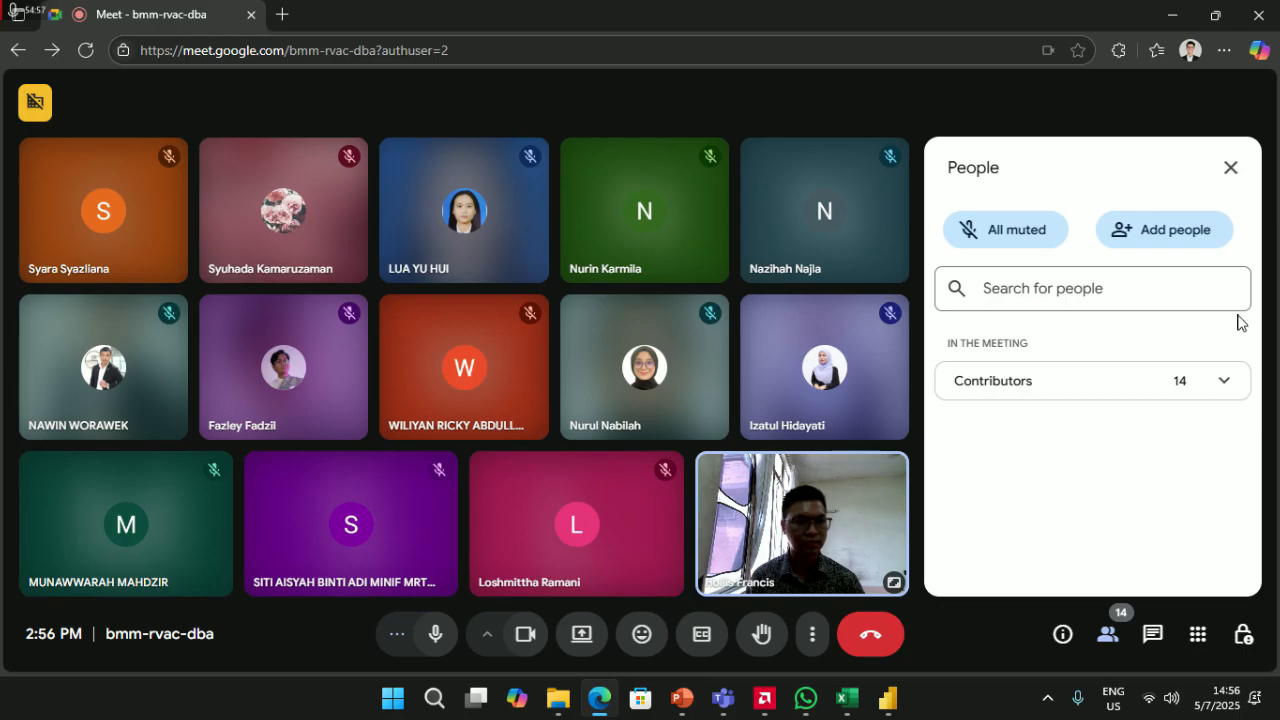
{"action": "left_click", "coordinate": [1226, 380]}
{"action": "left_click", "coordinate": [1226, 380]}
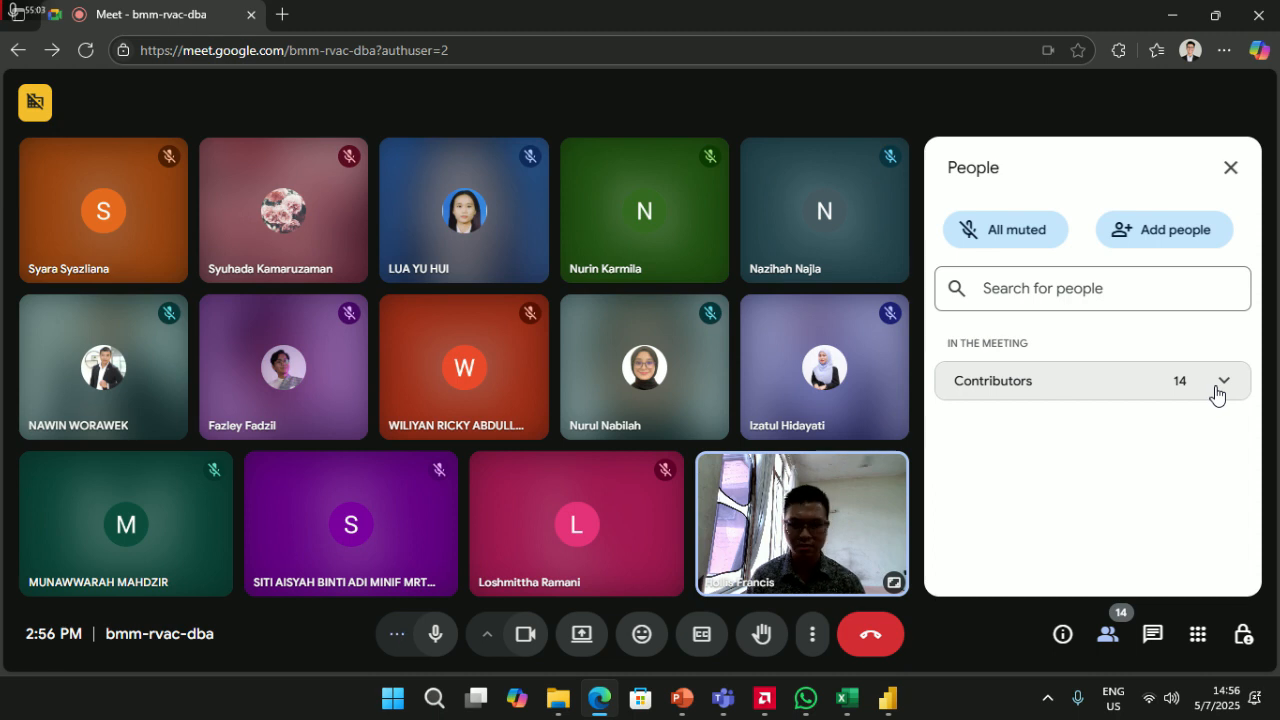
{"action": "key", "text": "alt+Tab"}
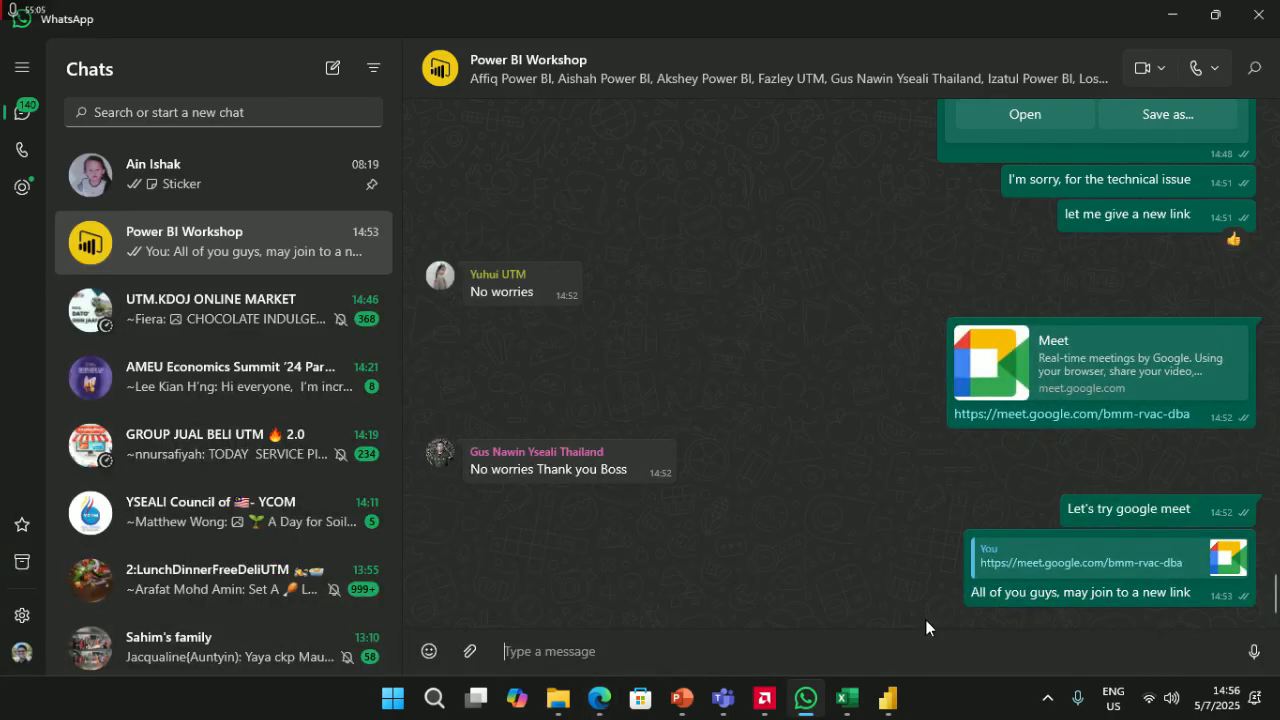
- Start and erase a draft WhatsApp message, then toggle the Meet participants panel
{"action": "type", "text": "Jus"}
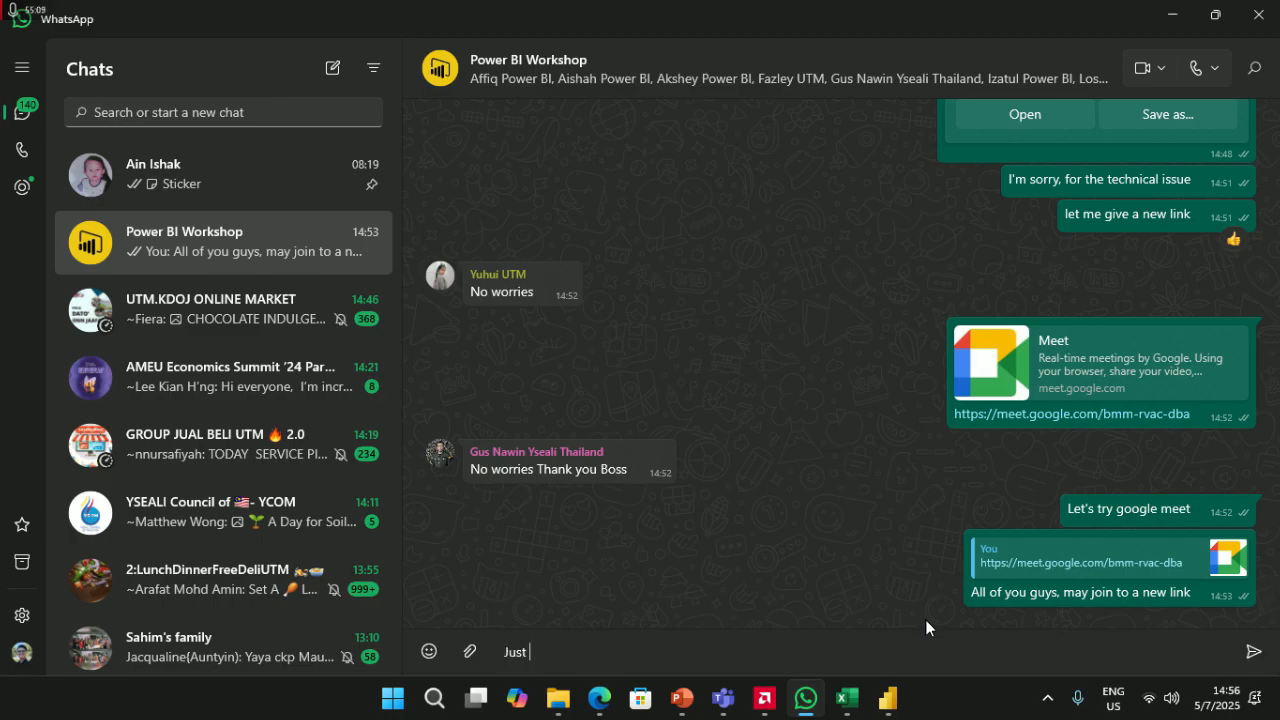
{"action": "key", "text": "BackSpace"}
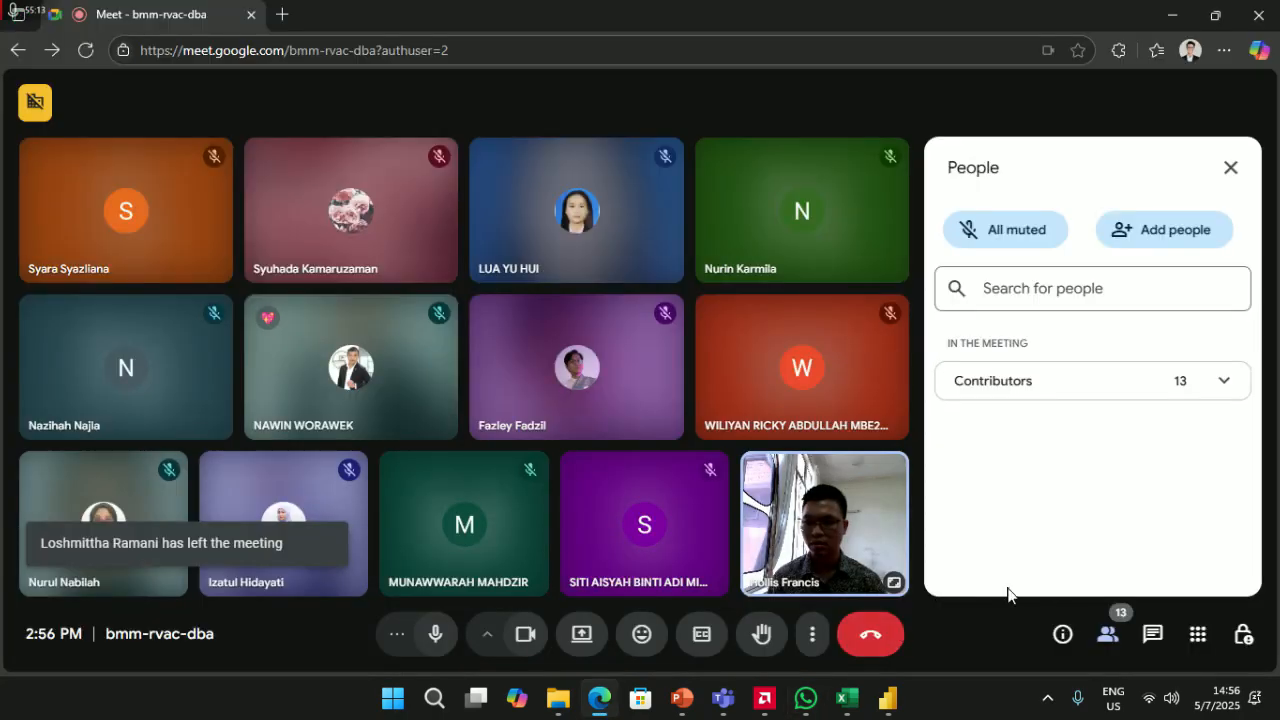
{"action": "left_click", "coordinate": [1129, 636]}
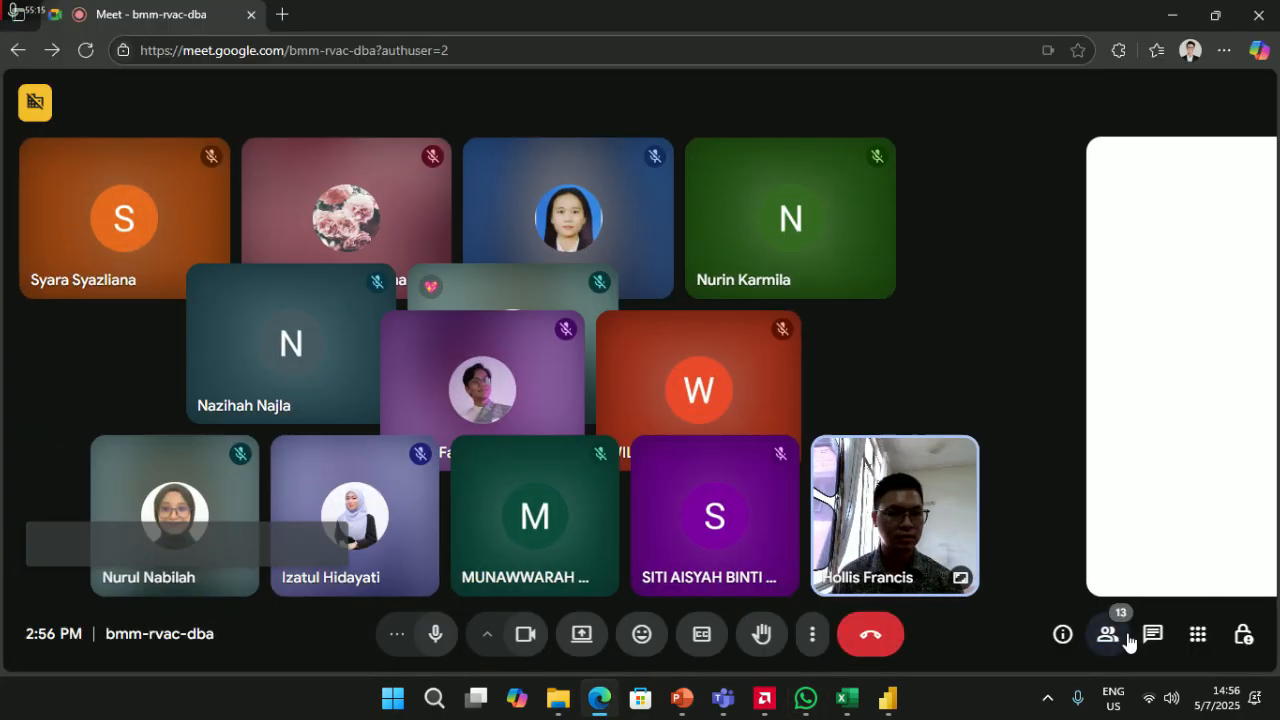
{"action": "left_click", "coordinate": [1127, 639]}
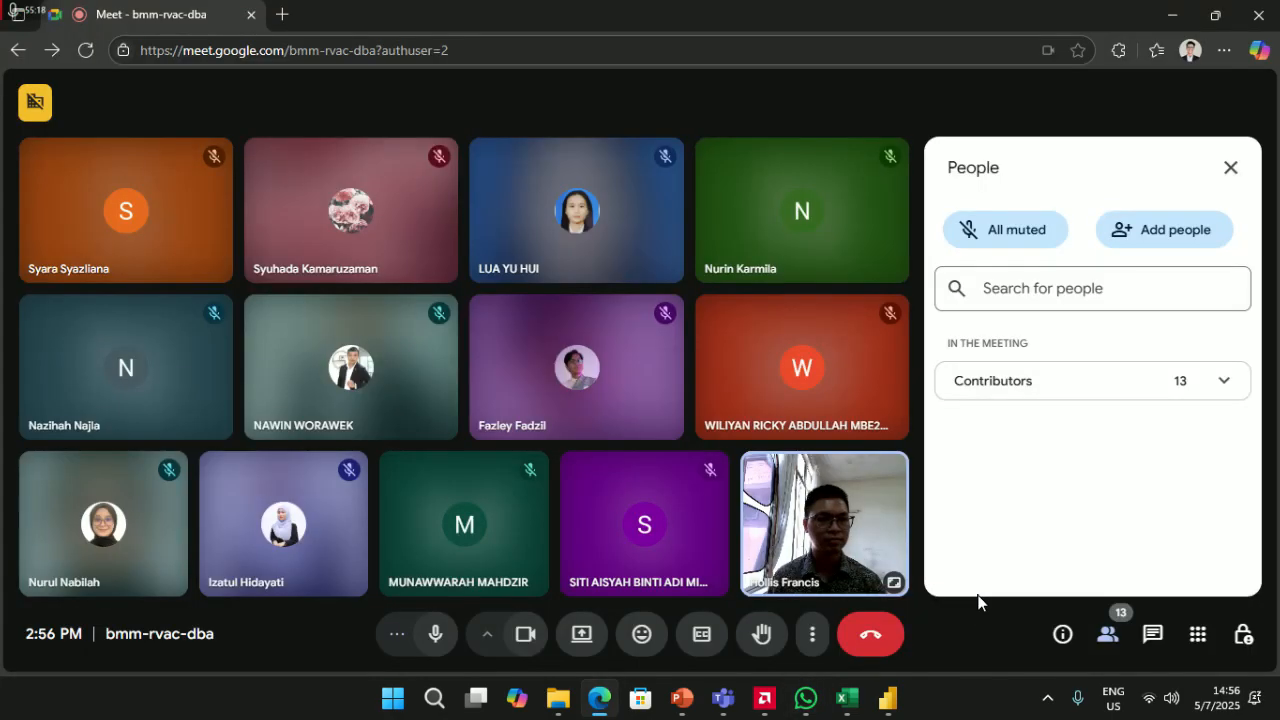
{"action": "left_click", "coordinate": [1105, 636]}
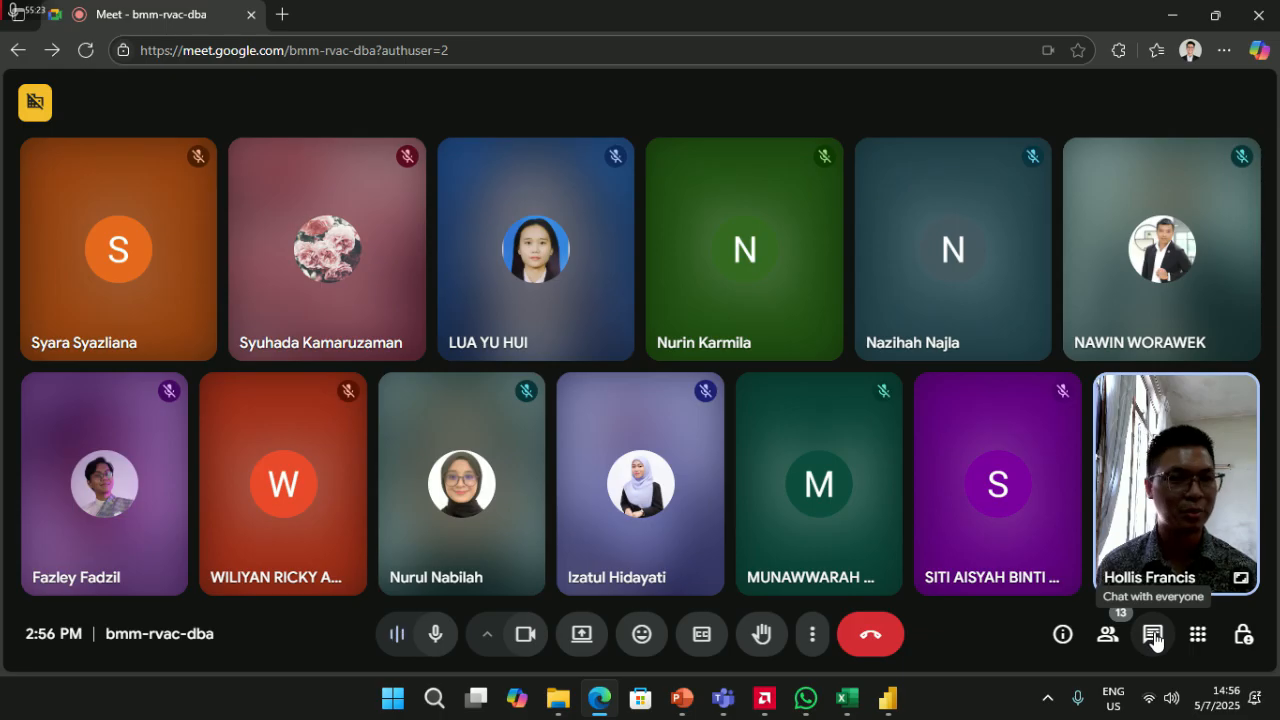
- Glance at the Power BI report and WhatsApp, then reopen the Meet participants panel
{"action": "mouse_move", "coordinate": [906, 708]}
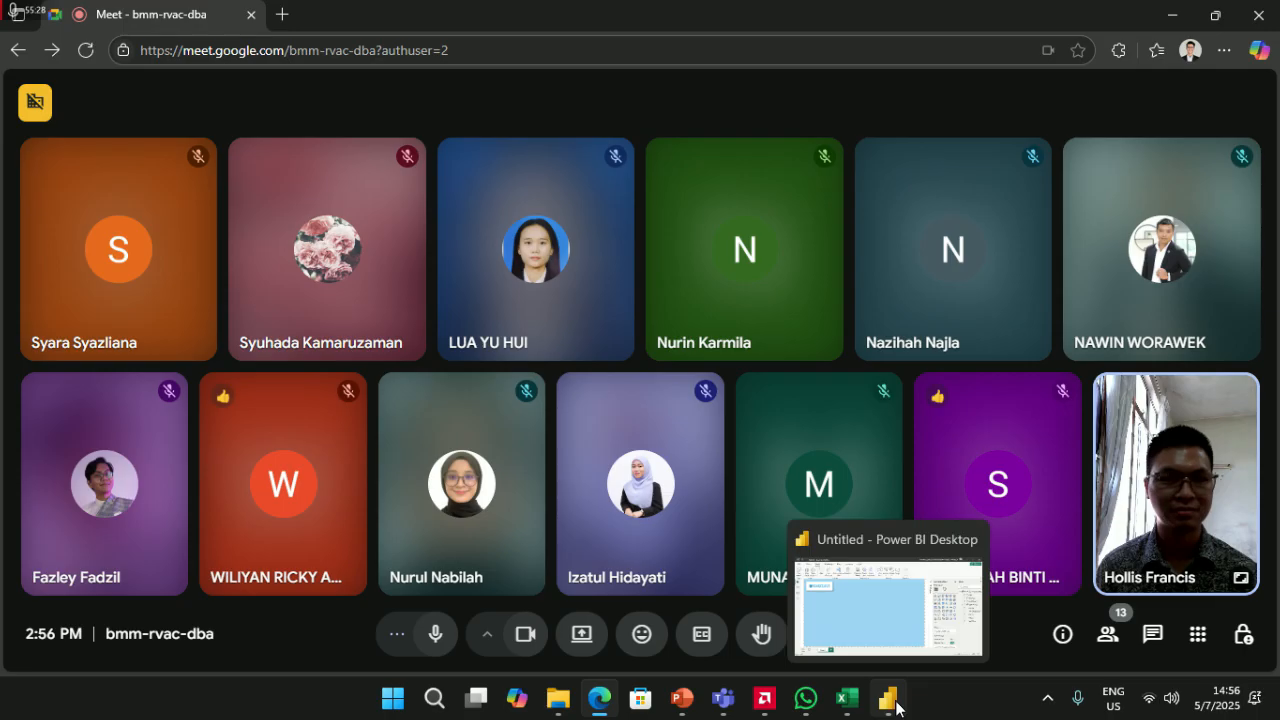
{"action": "left_click", "coordinate": [935, 640]}
{"action": "left_click", "coordinate": [888, 698]}
{"action": "left_click", "coordinate": [807, 698]}
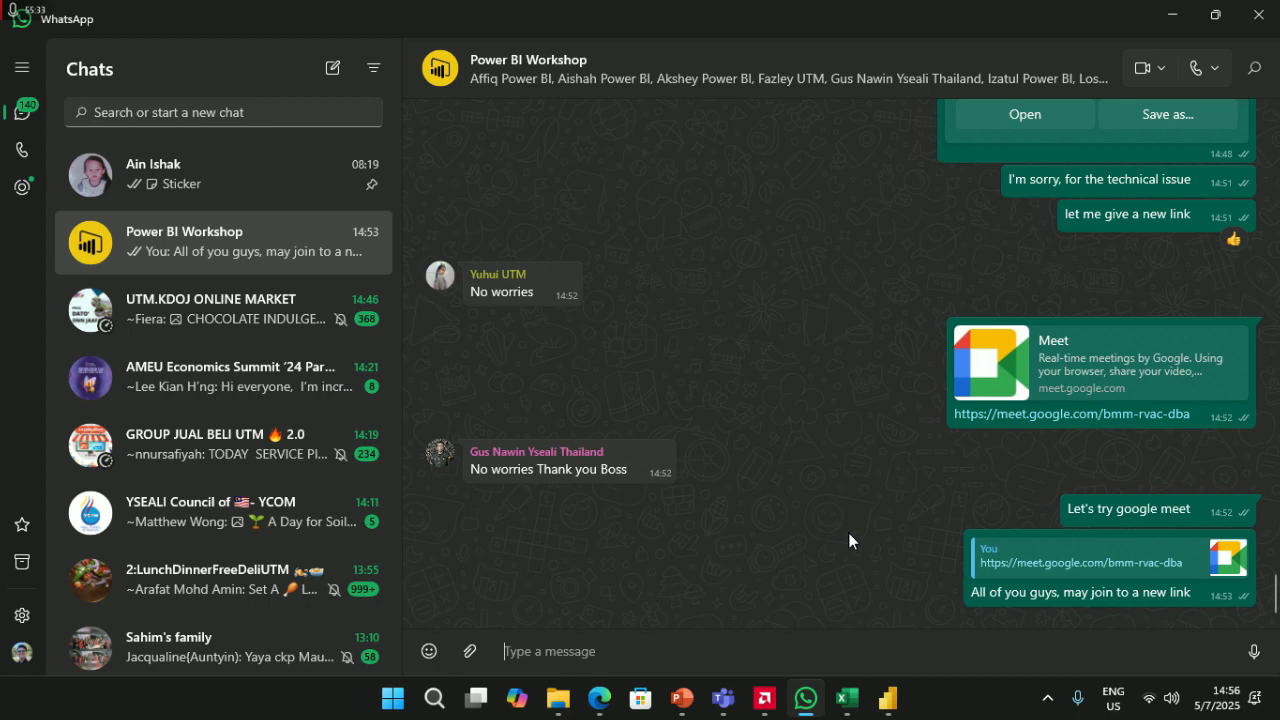
{"action": "key", "text": "alt+Tab"}
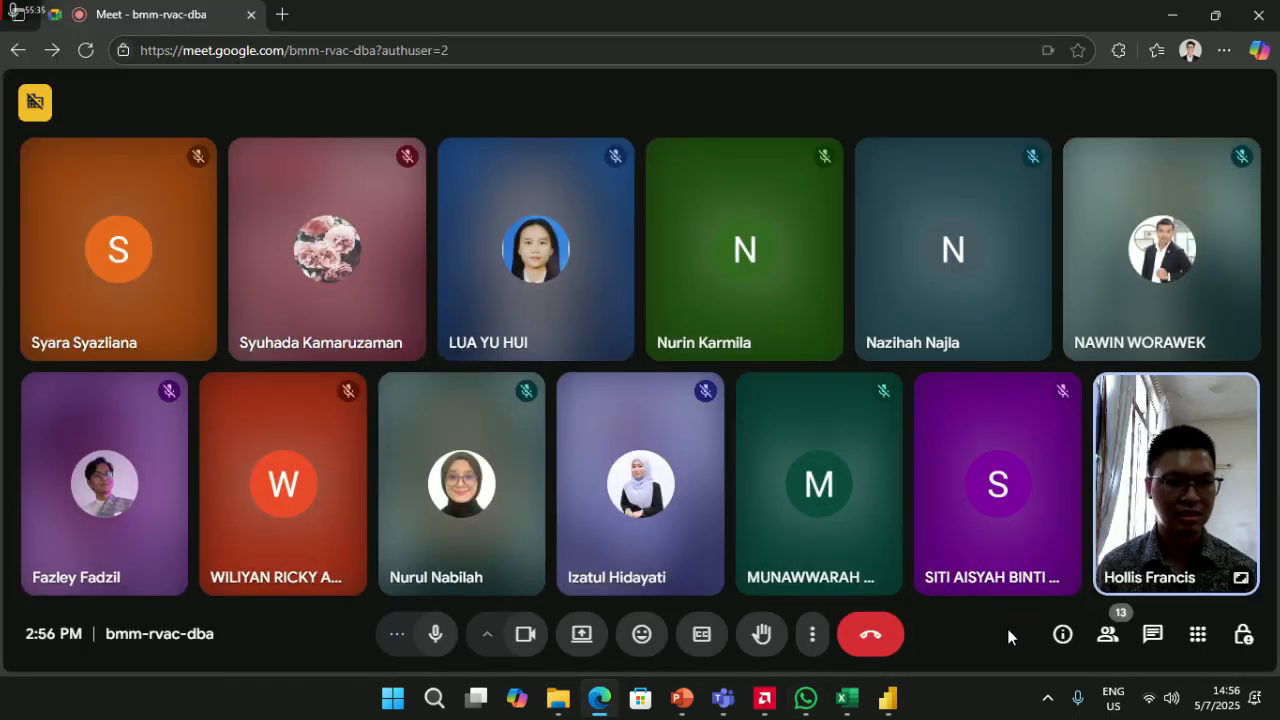
{"action": "left_click", "coordinate": [1122, 645]}
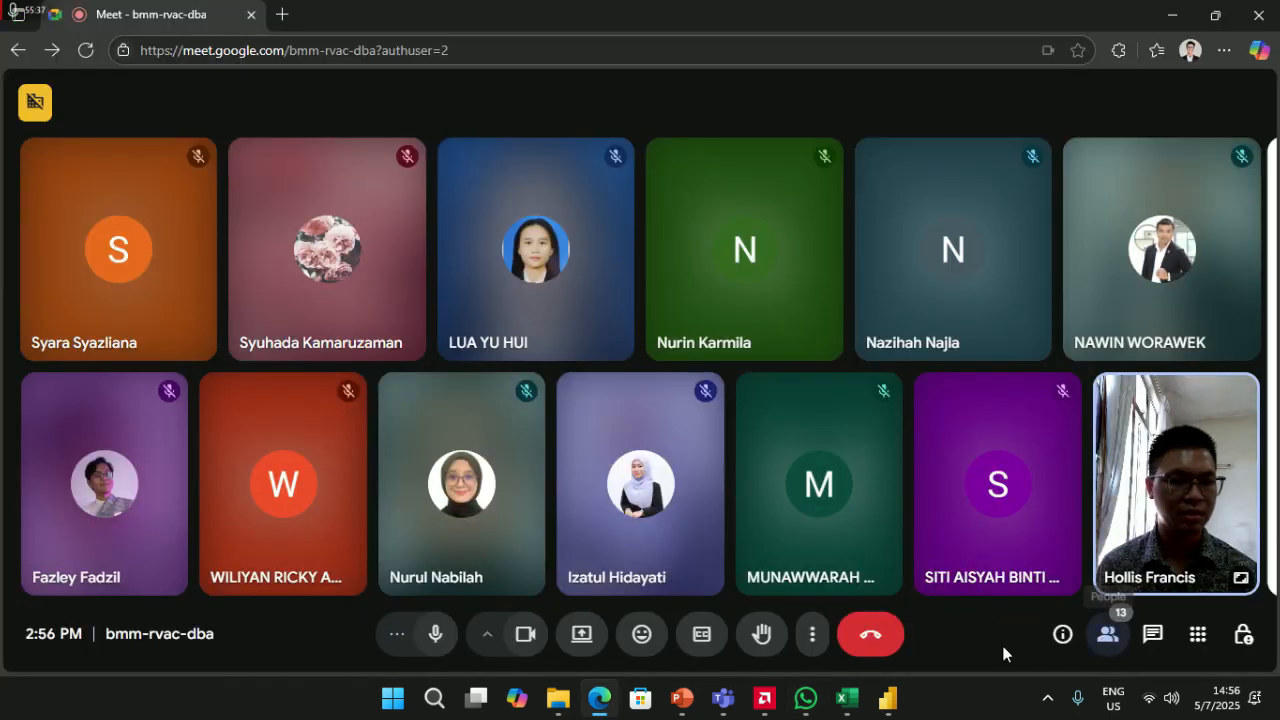
- Send the workshop group a message to grab drinks and snacks while waiting, ending with an emoji
{"action": "key", "text": "alt+Tab"}
{"action": "type", "text": "W"}
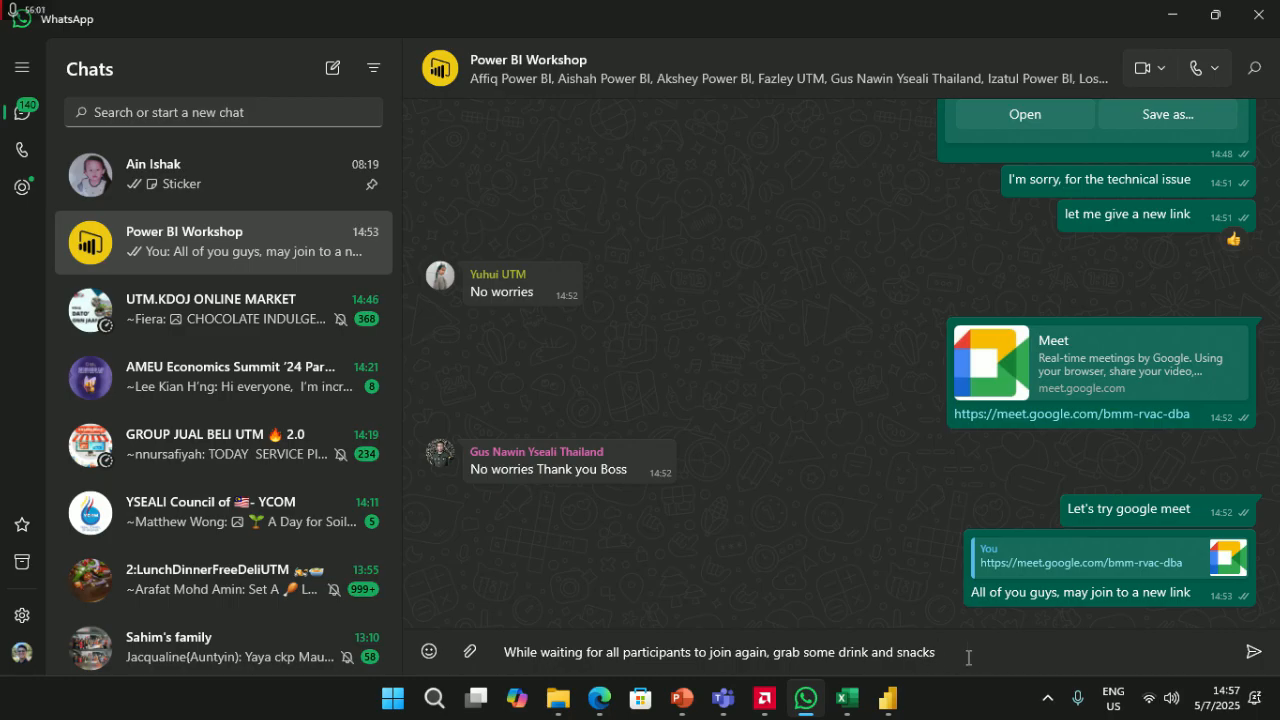
{"action": "left_click", "coordinate": [427, 651]}
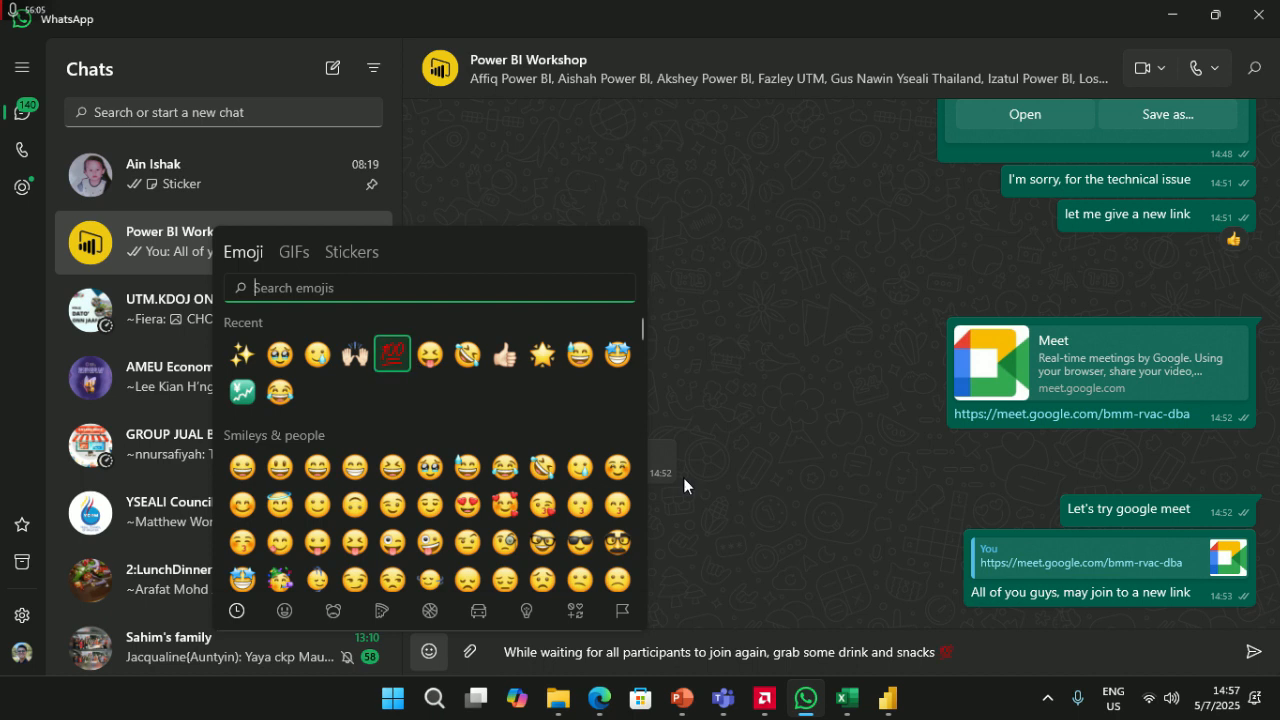
{"action": "left_click", "coordinate": [690, 475]}
{"action": "key", "text": "Return"}
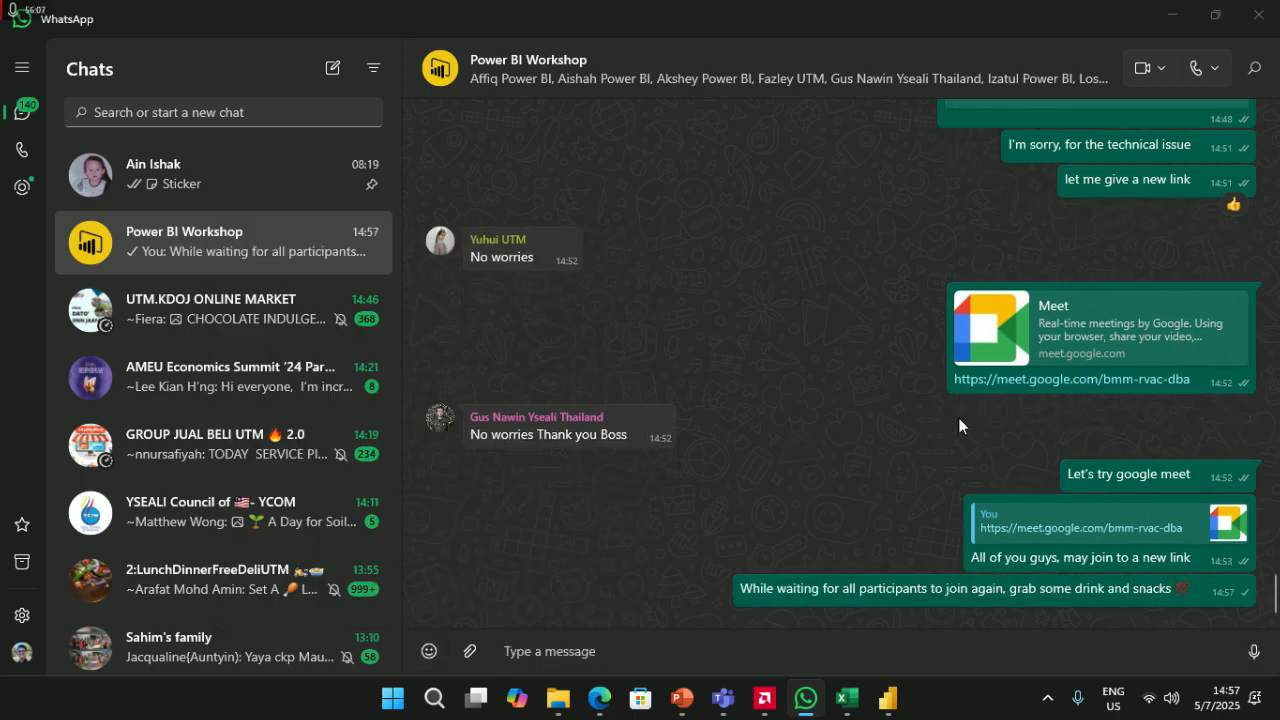
{"action": "key", "text": "alt+Tab"}
{"action": "left_click", "coordinate": [1212, 388]}
- Collapse the Contributors list and close the Meet People panel
{"action": "left_click", "coordinate": [1214, 385]}
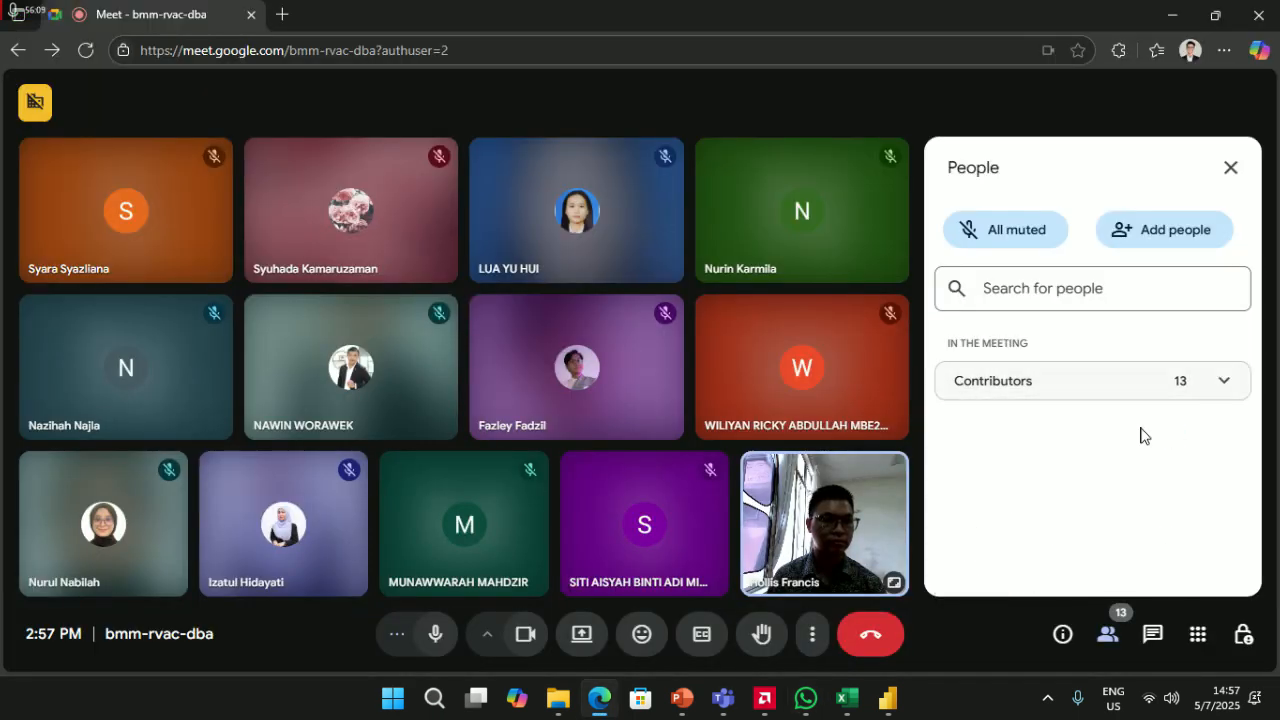
{"action": "left_click", "coordinate": [1108, 634]}
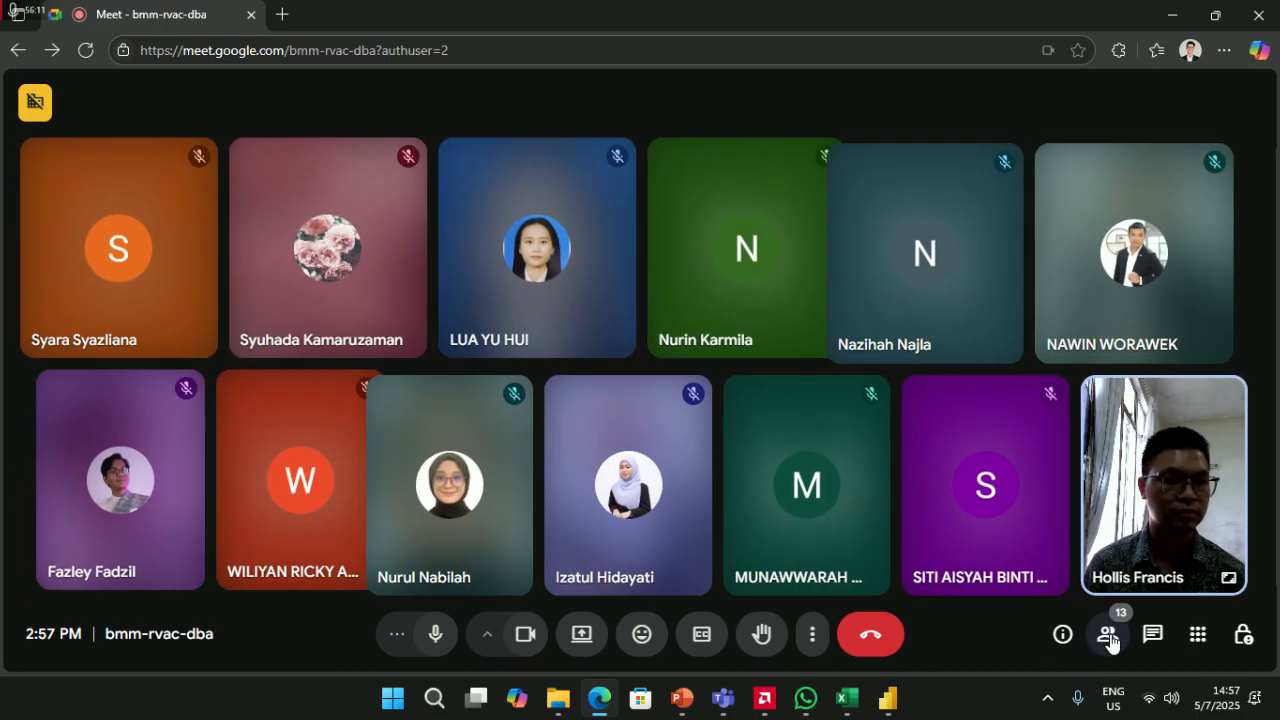
{"action": "left_click", "coordinate": [1108, 634]}
{"action": "left_click", "coordinate": [1230, 167]}
- Send 'We will back at 3PM' to the Power BI Workshop group, then return to Meet
{"action": "key", "text": "alt+Tab"}
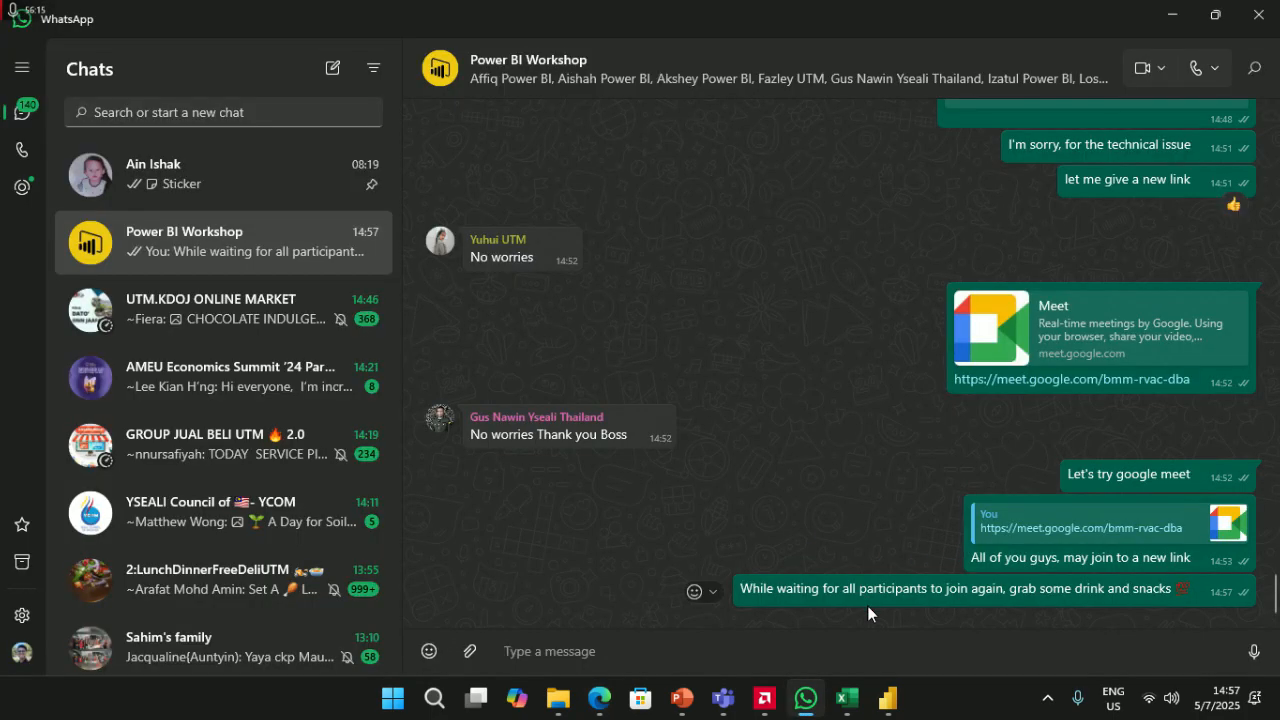
{"action": "key", "text": "alt+Tab"}
{"action": "key", "text": "alt+Tab"}
{"action": "key", "text": "alt+Tab"}
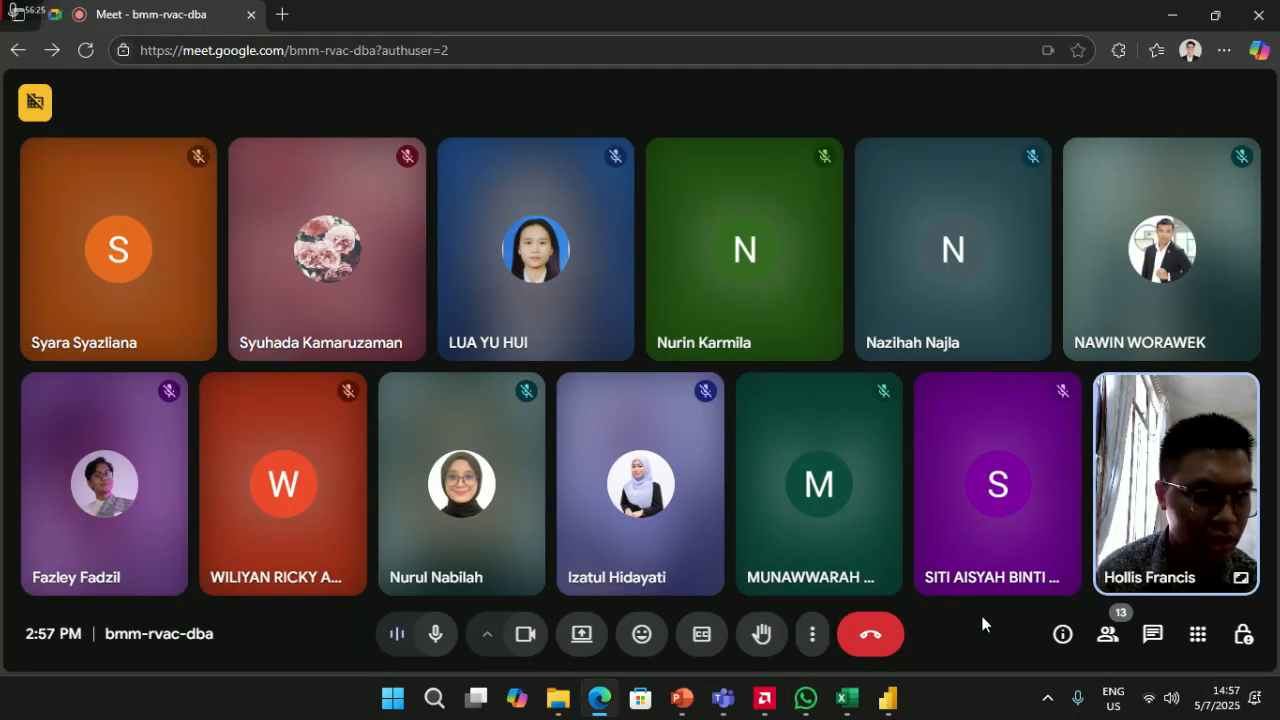
{"action": "key", "text": "alt+Tab"}
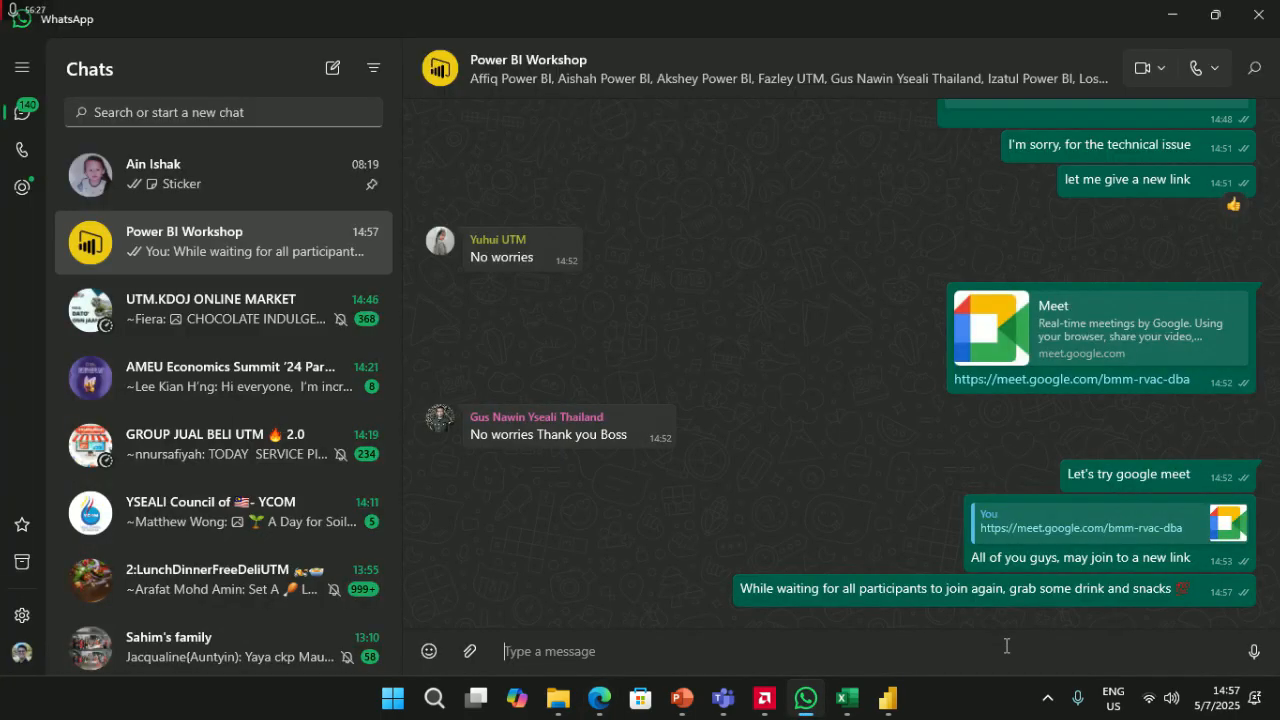
{"action": "key", "text": "alt+Tab"}
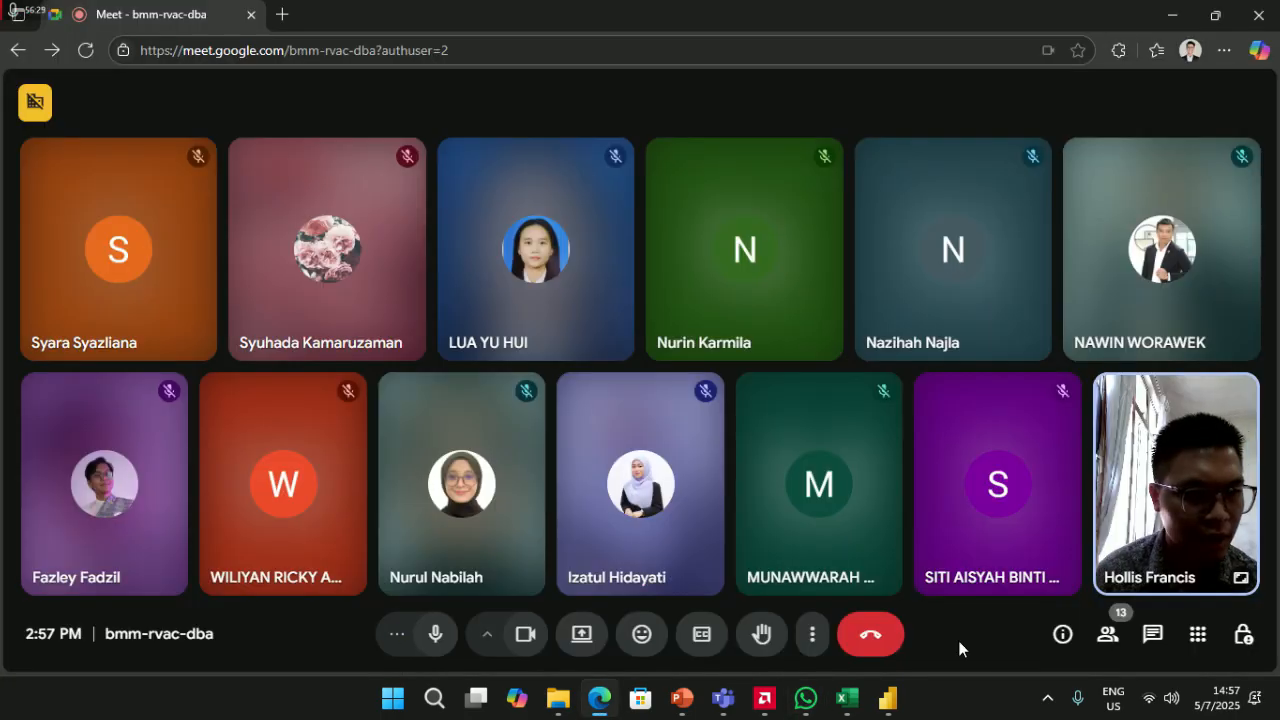
{"action": "key", "text": "alt+Tab"}
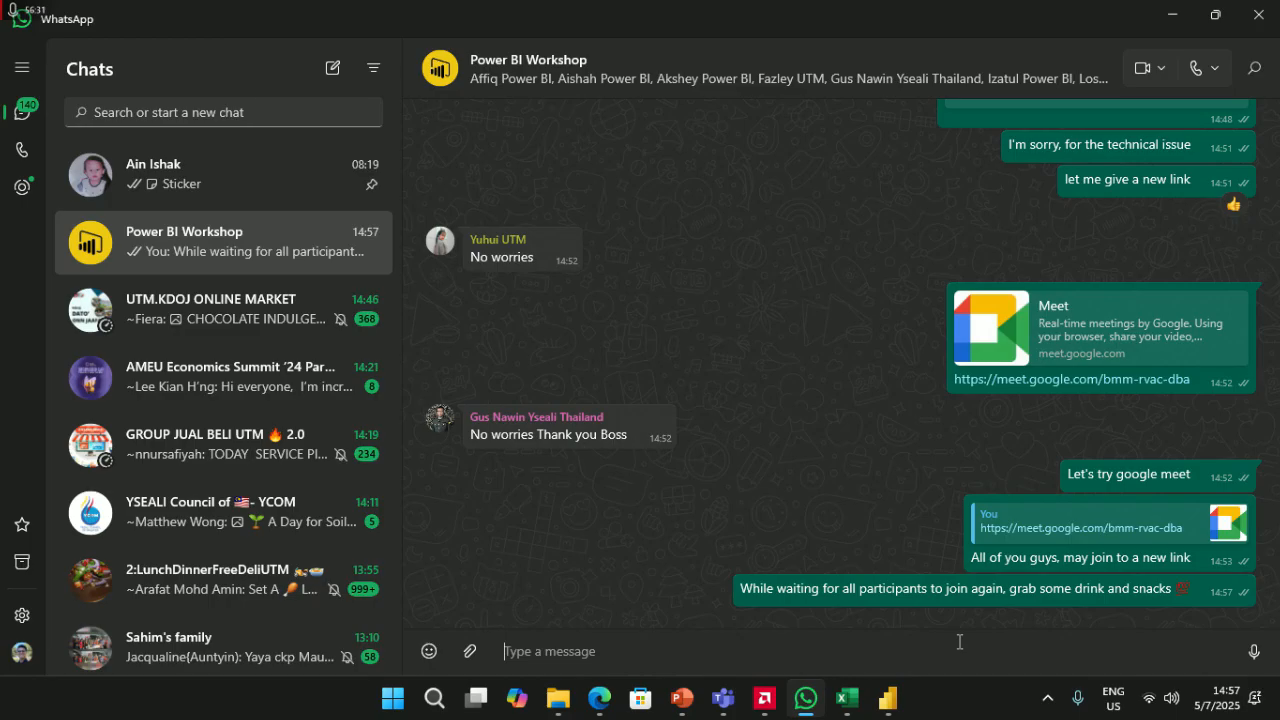
{"action": "key", "text": "alt+Tab"}
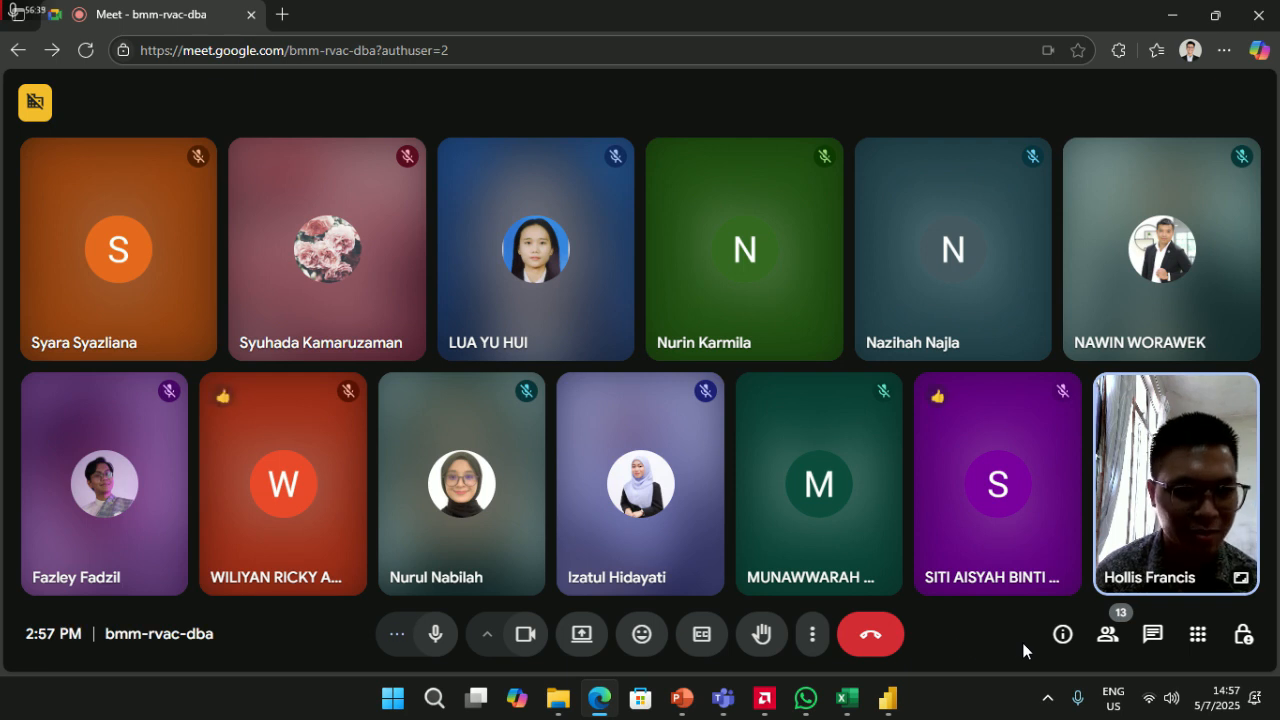
{"action": "key", "text": "alt+Tab"}
{"action": "type", "text": "We"}
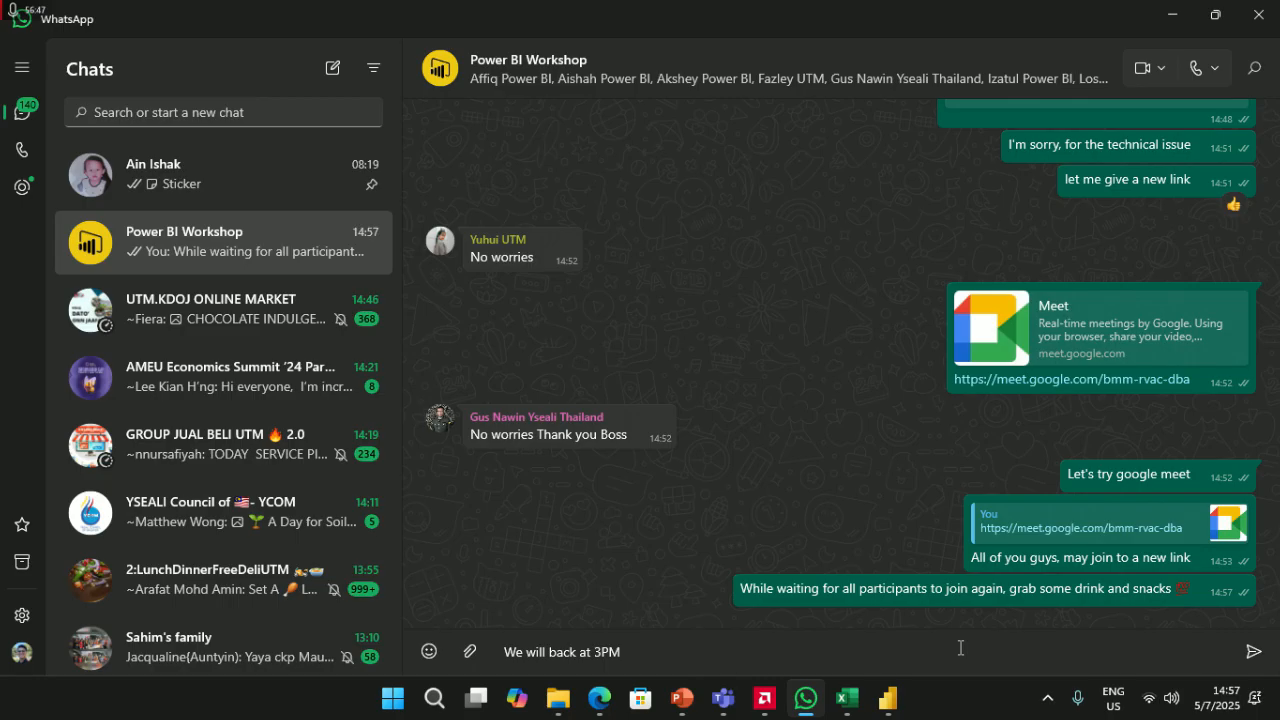
{"action": "key", "text": "alt+Tab"}
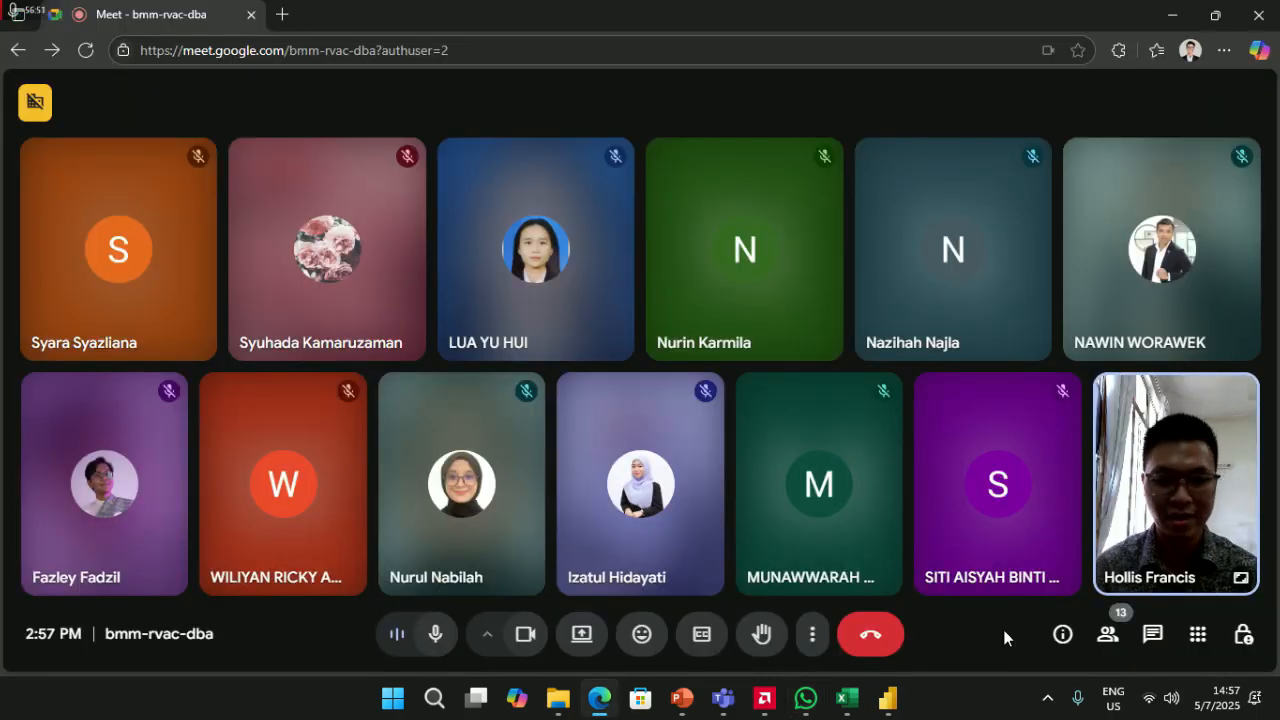
- Post 'Back again at 3PM' in the Meet in-call chat
{"action": "left_click", "coordinate": [1153, 634]}
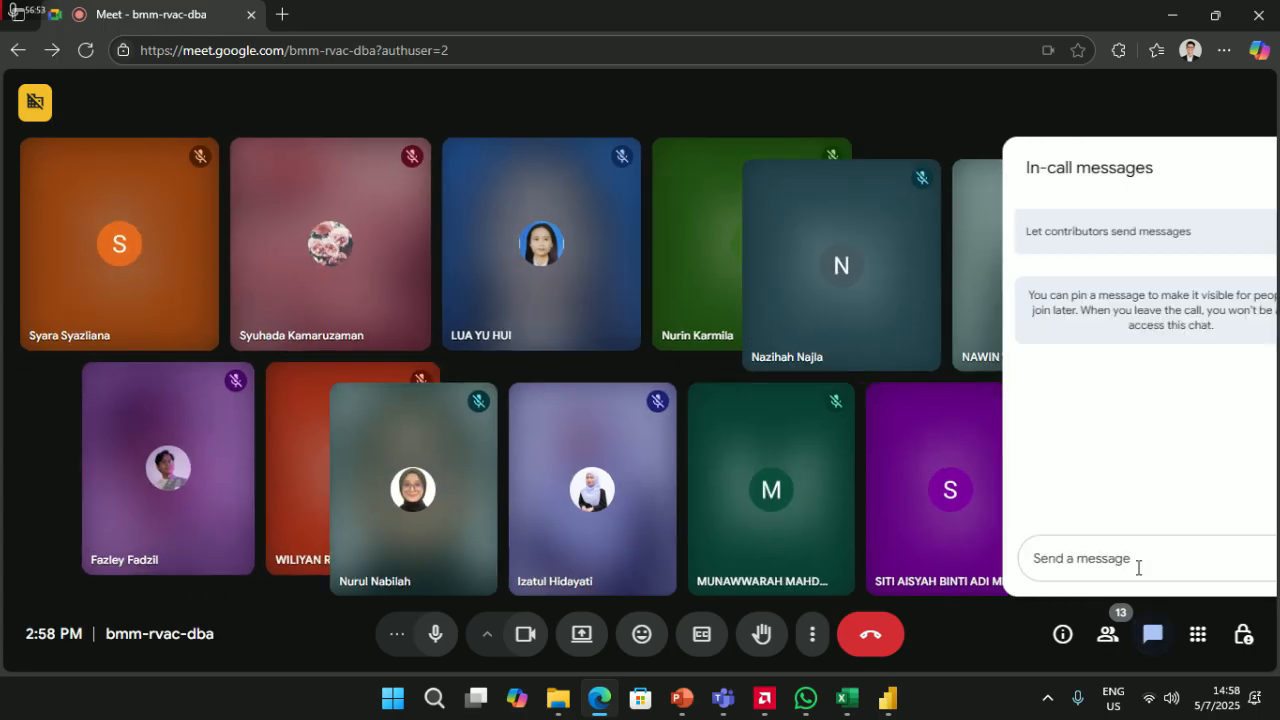
{"action": "type", "text": "Back a"}
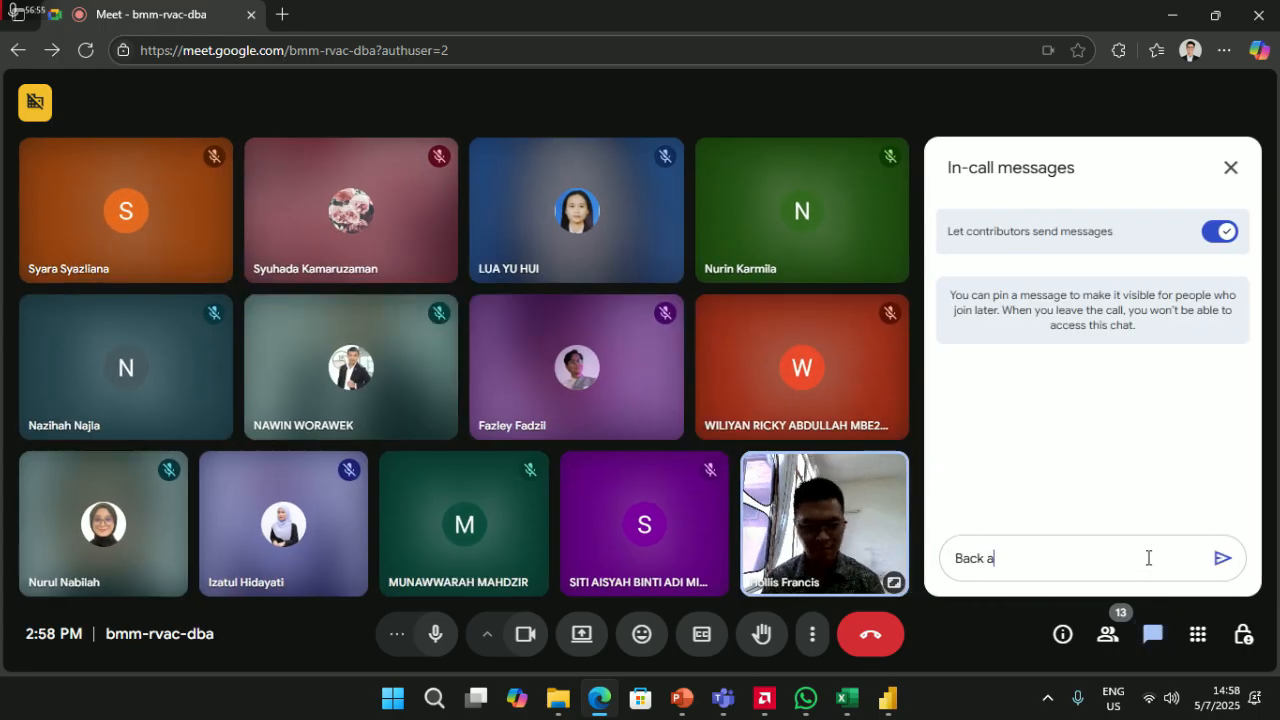
{"action": "type", "text": "gain at 3"}
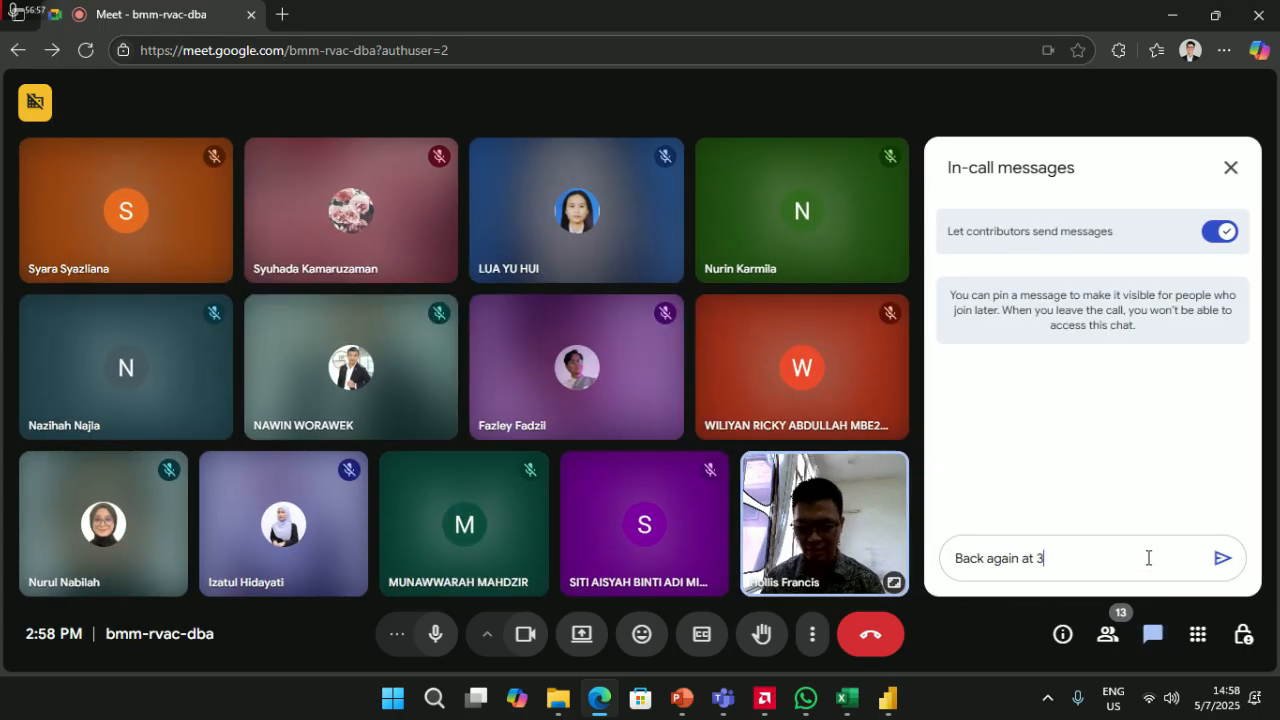
{"action": "type", "text": "PM"}
{"action": "key", "text": "Return"}
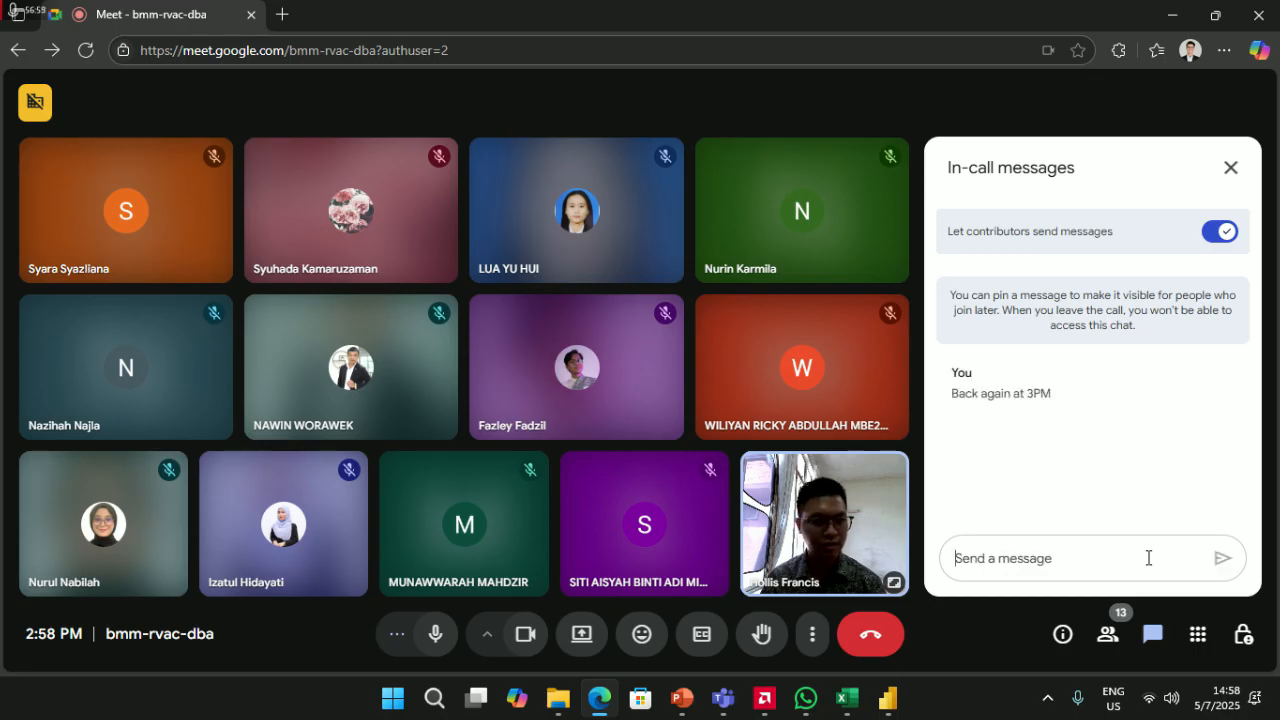
{"action": "key", "text": "alt+Tab"}
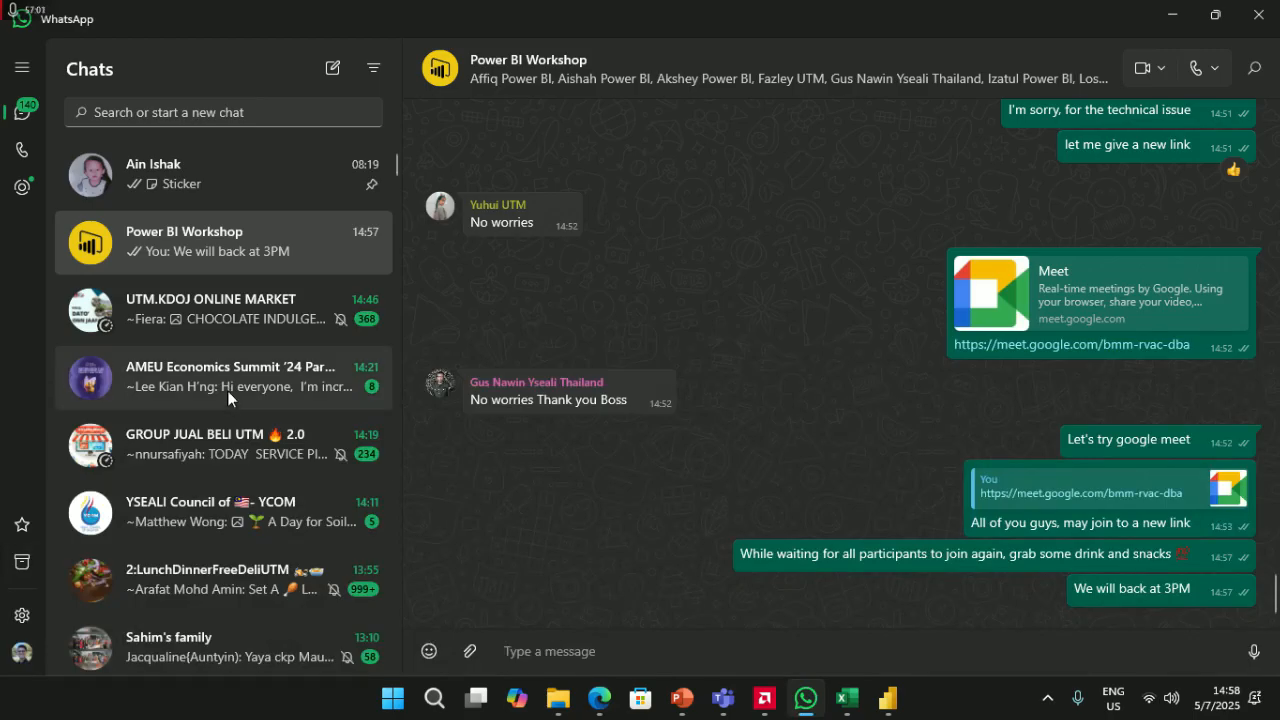
- Open the AMEU Economics Summit '24 Participants group and read its fundraising message in full
{"action": "left_click", "coordinate": [229, 378]}
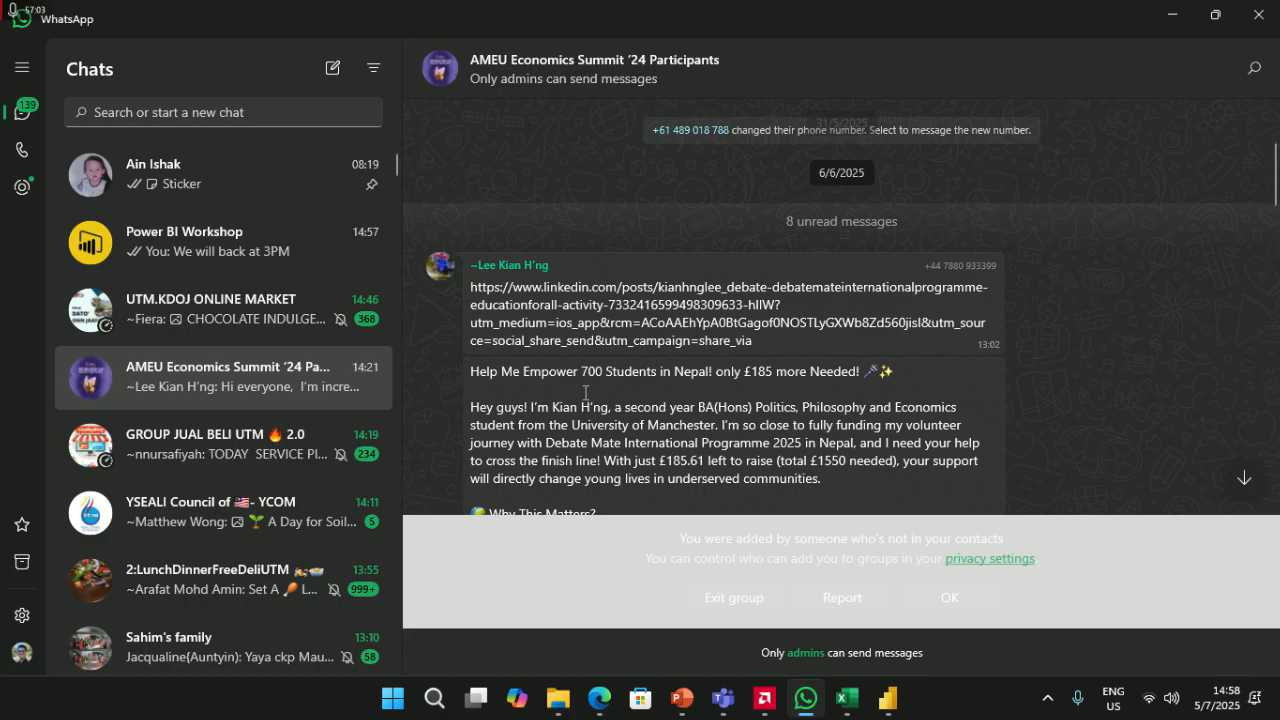
{"action": "scroll", "coordinate": [586, 393], "scroll_direction": "down", "scroll_amount": 1}
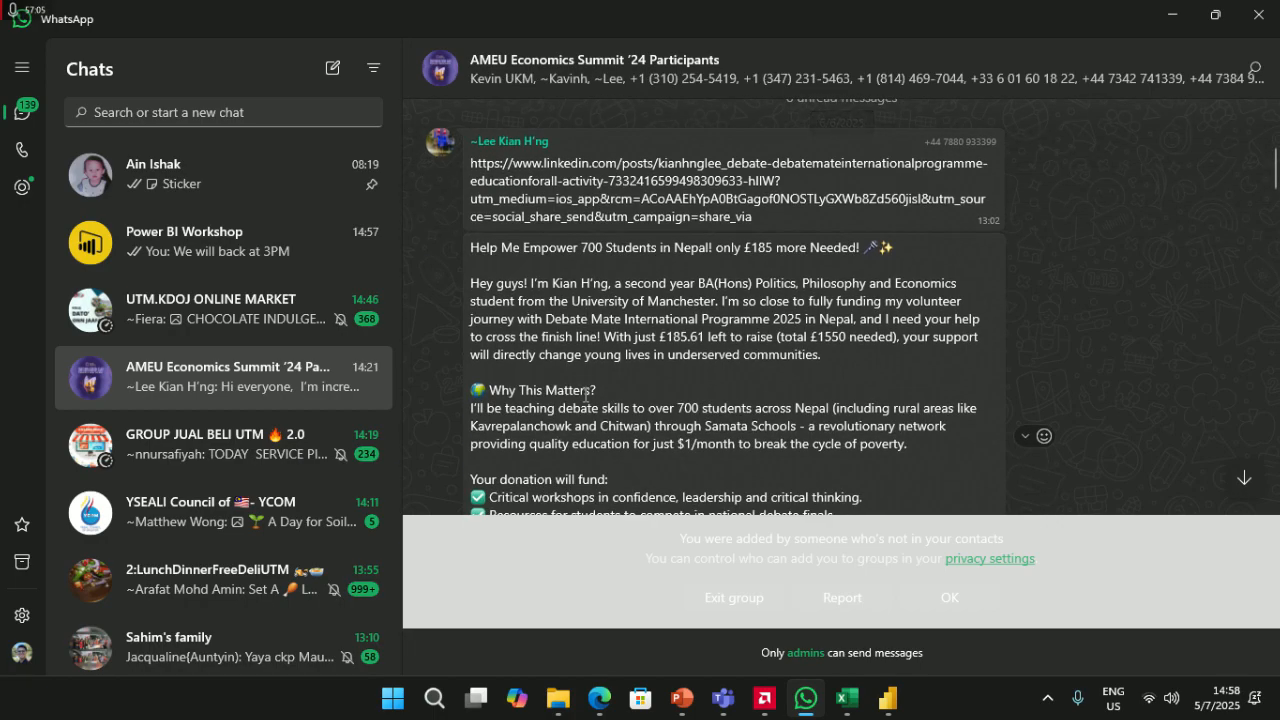
{"action": "scroll", "coordinate": [601, 409], "scroll_direction": "down", "scroll_amount": 10}
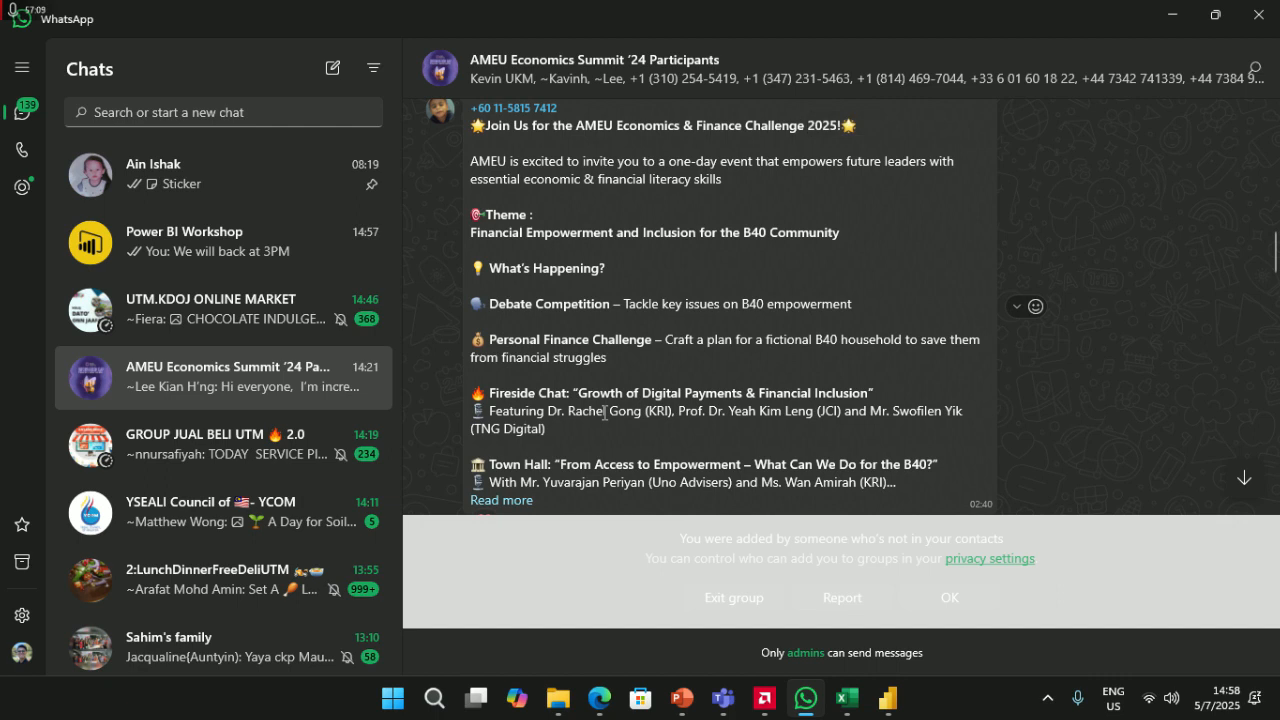
{"action": "scroll", "coordinate": [604, 413], "scroll_direction": "down", "scroll_amount": 15}
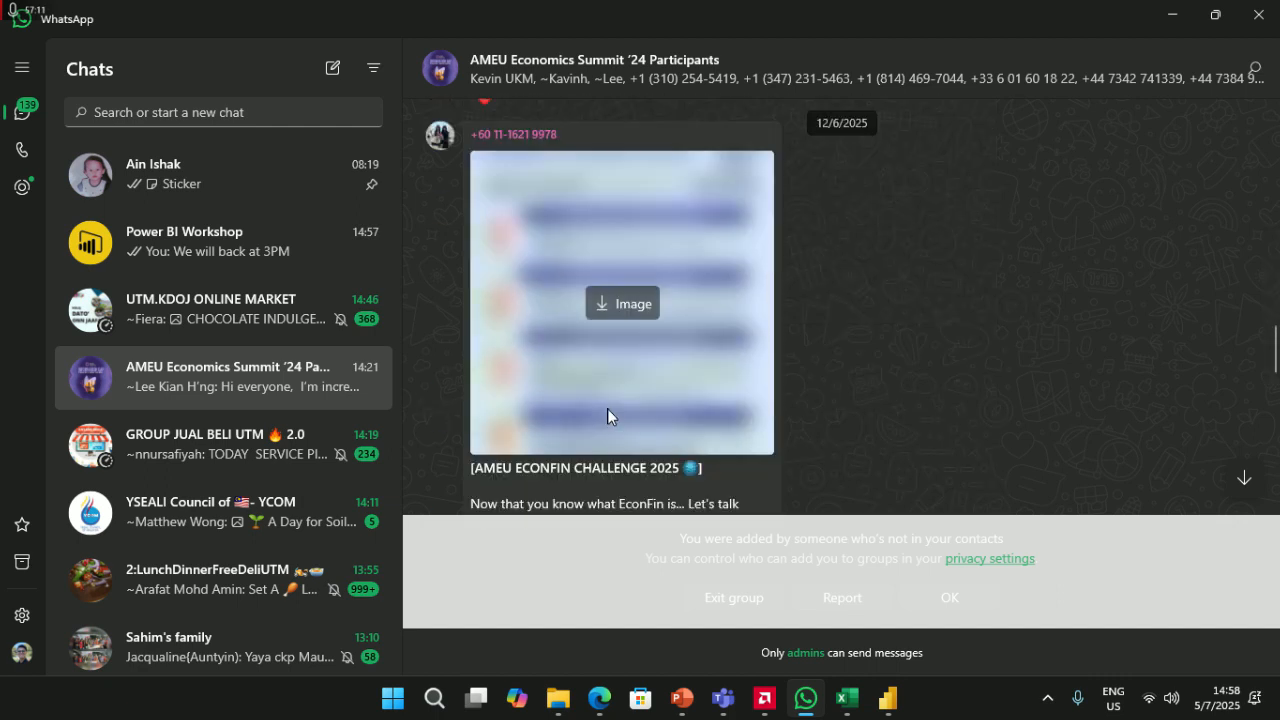
{"action": "scroll", "coordinate": [900, 418], "scroll_direction": "down", "scroll_amount": 4}
{"action": "scroll", "coordinate": [734, 443], "scroll_direction": "up", "scroll_amount": 1}
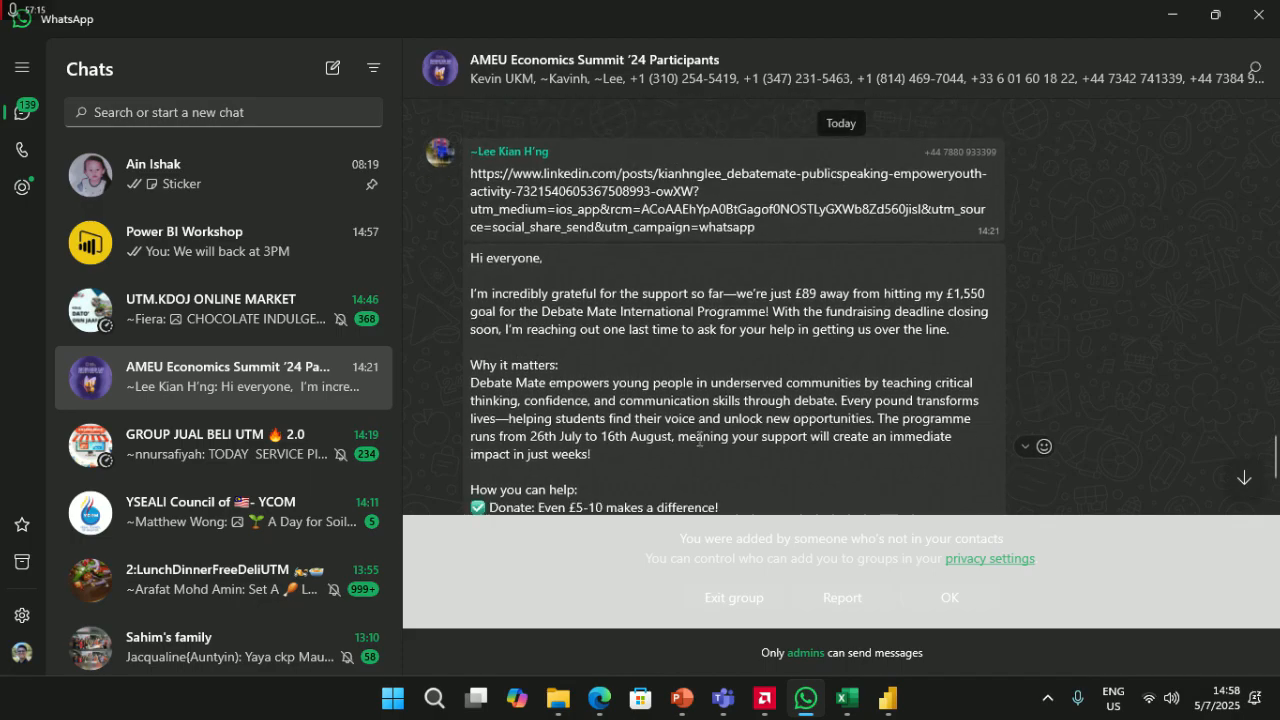
{"action": "scroll", "coordinate": [650, 495], "scroll_direction": "down", "scroll_amount": 2}
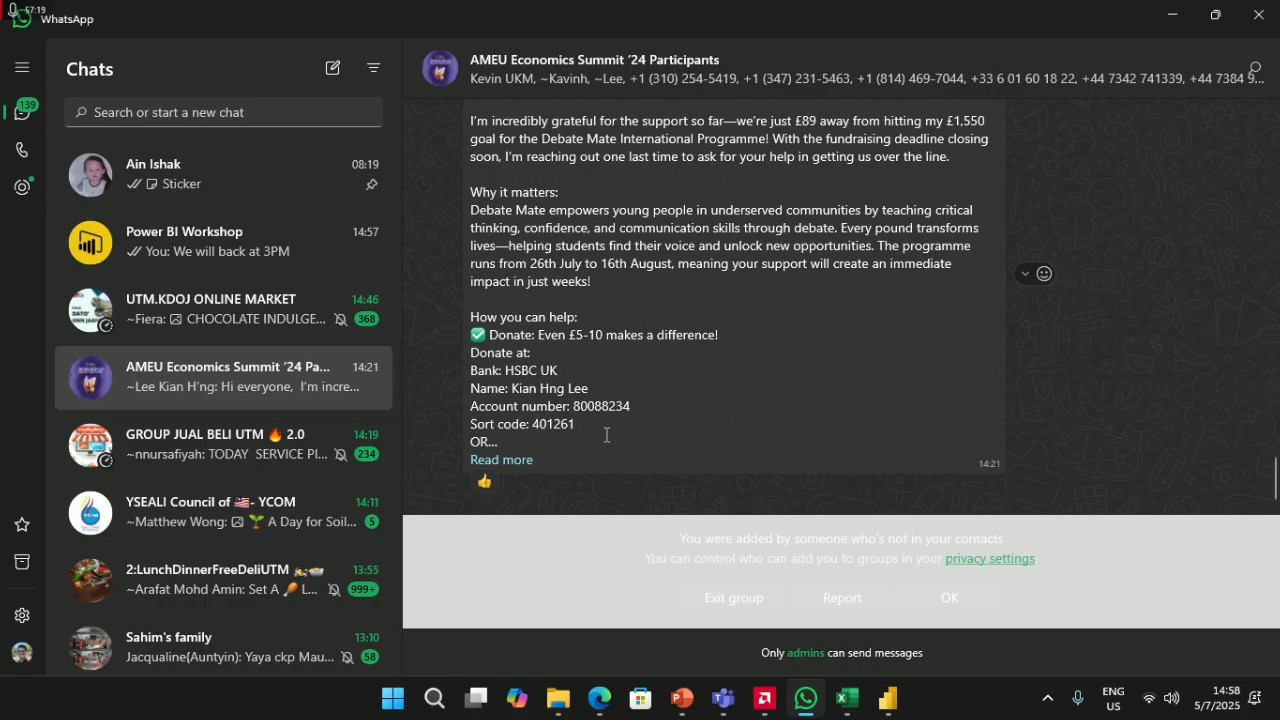
{"action": "left_click", "coordinate": [515, 460]}
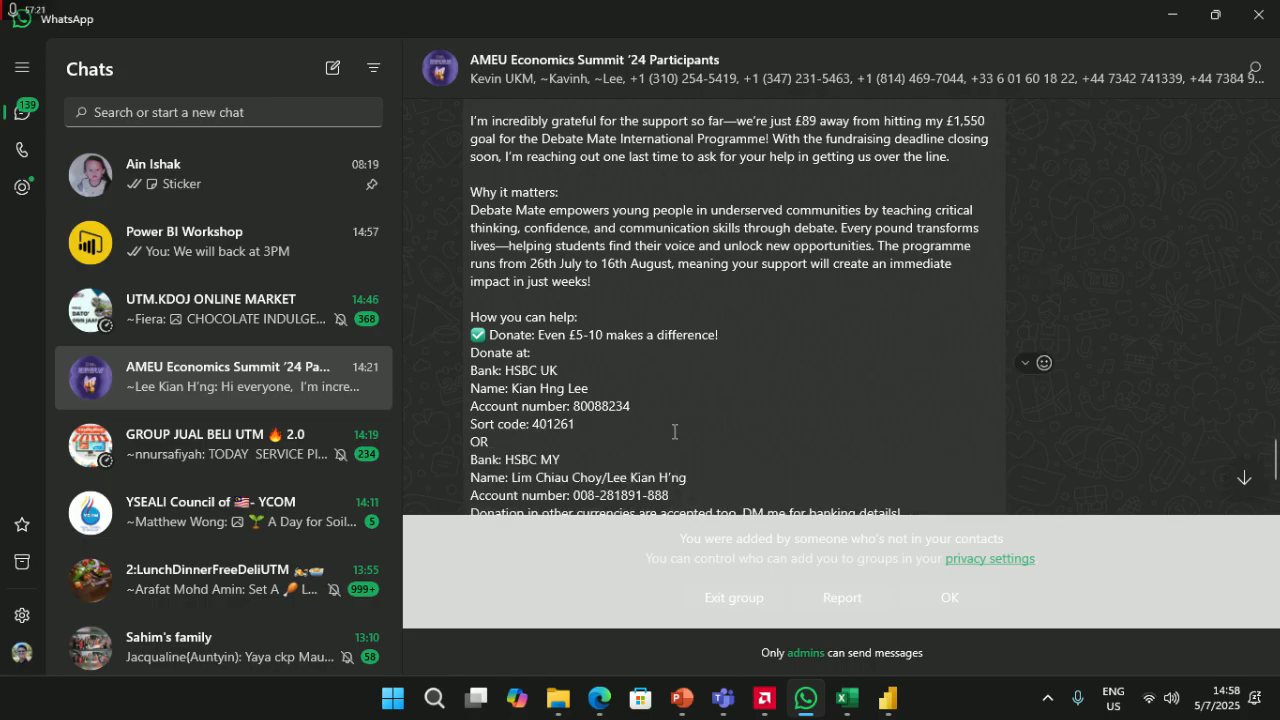
{"action": "scroll", "coordinate": [683, 429], "scroll_direction": "down", "scroll_amount": 1}
{"action": "scroll", "coordinate": [683, 429], "scroll_direction": "up", "scroll_amount": 2}
{"action": "scroll", "coordinate": [683, 429], "scroll_direction": "up", "scroll_amount": 2}
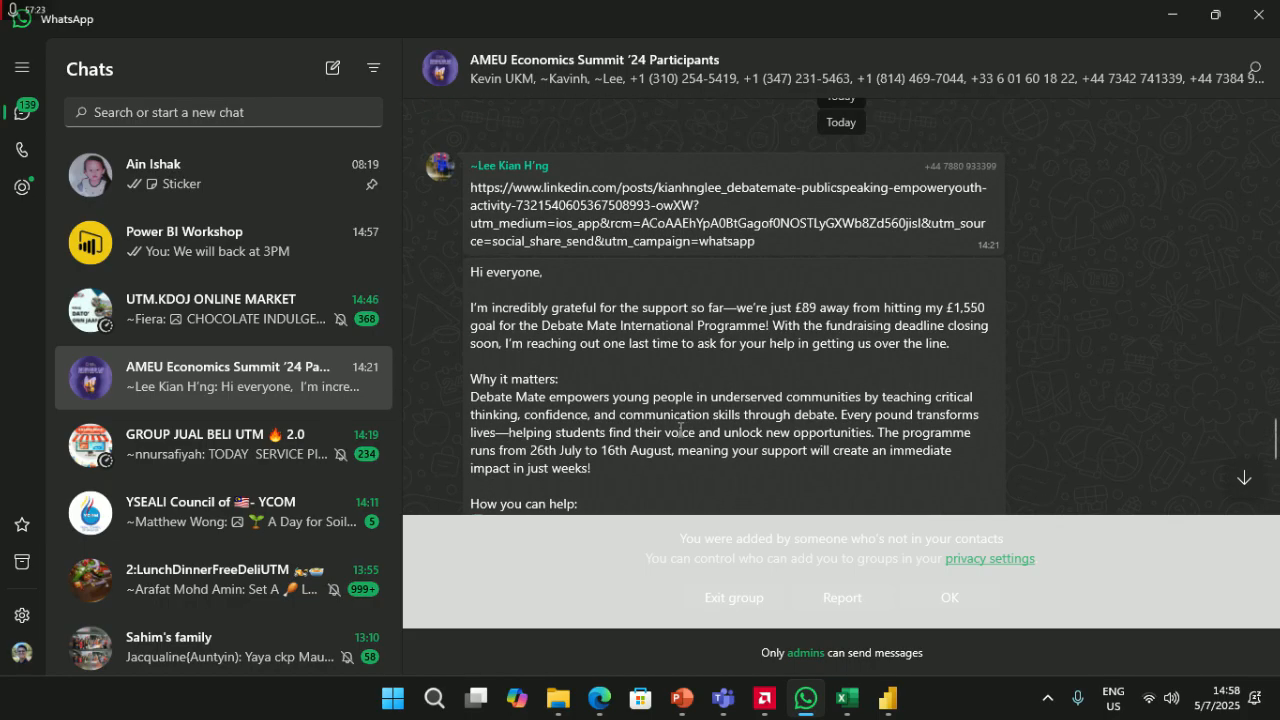
{"action": "scroll", "coordinate": [679, 428], "scroll_direction": "down", "scroll_amount": 5}
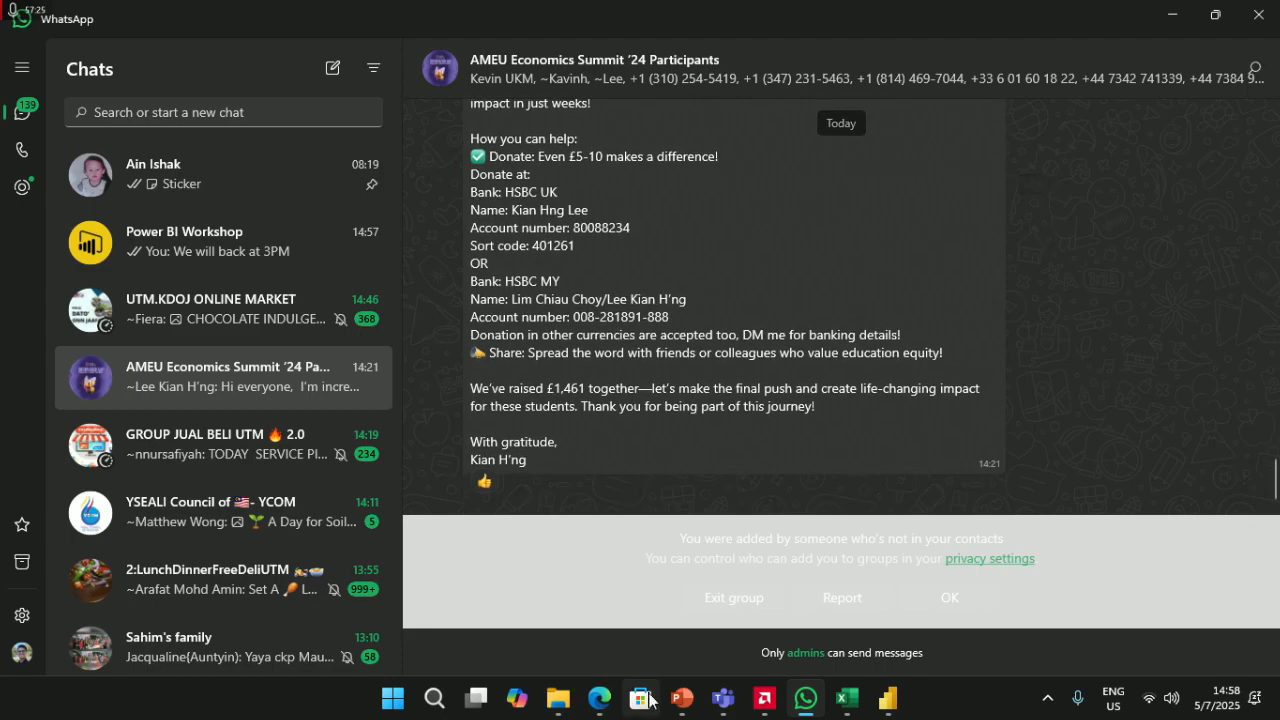
- Turn off the camera and microphone in the Meet call
{"action": "left_click", "coordinate": [597, 712]}
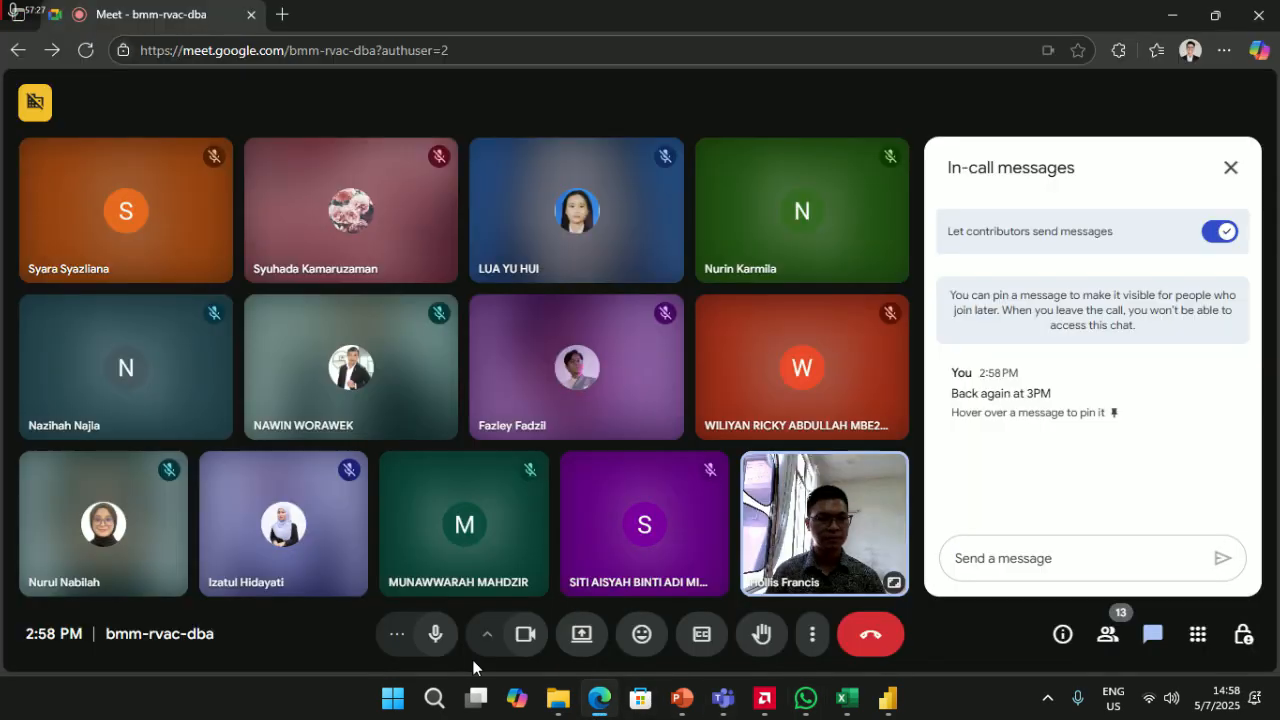
{"action": "left_click", "coordinate": [524, 642]}
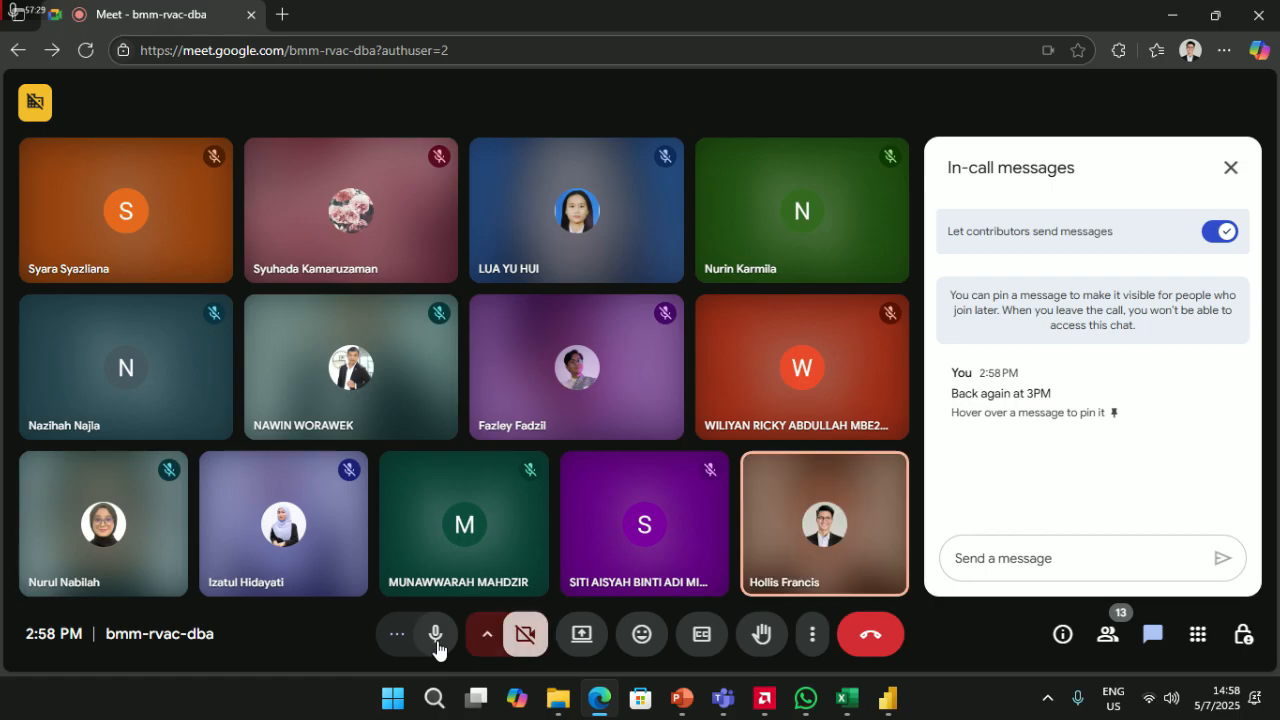
{"action": "left_click", "coordinate": [438, 637]}
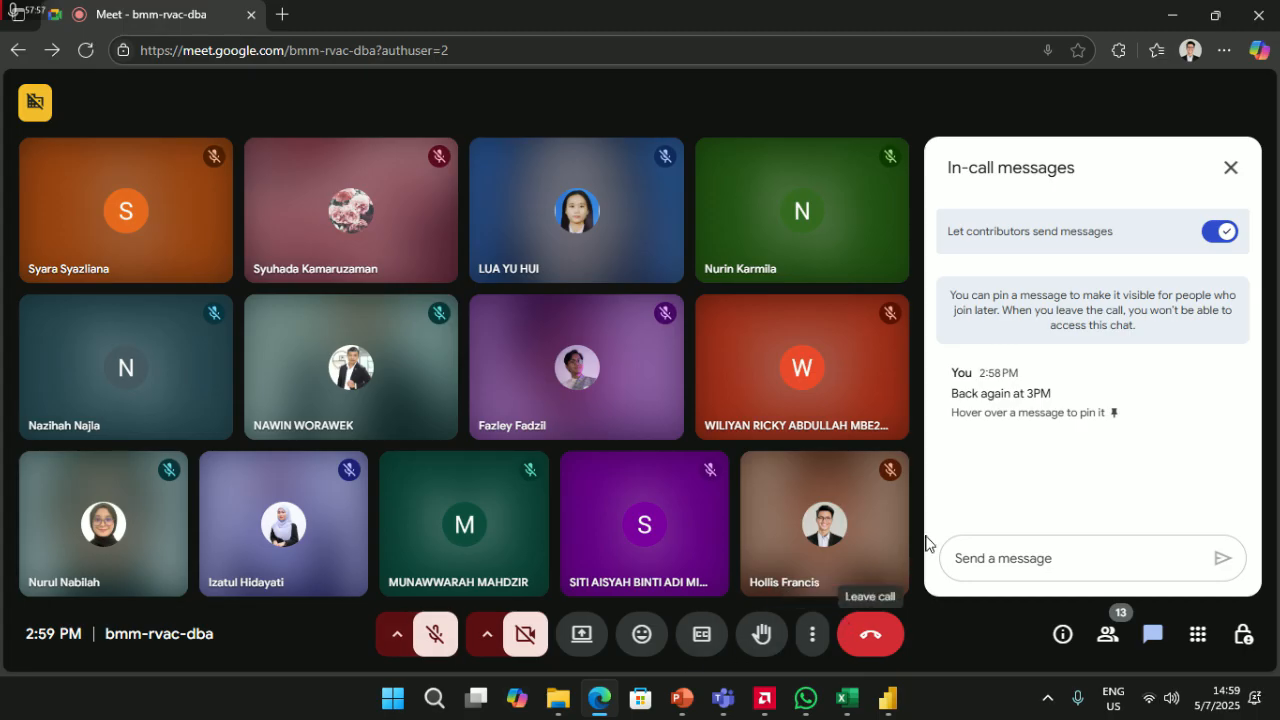
- Turn the camera and mic back on and open the Downloads folder in File Explorer
{"action": "left_click", "coordinate": [525, 634]}
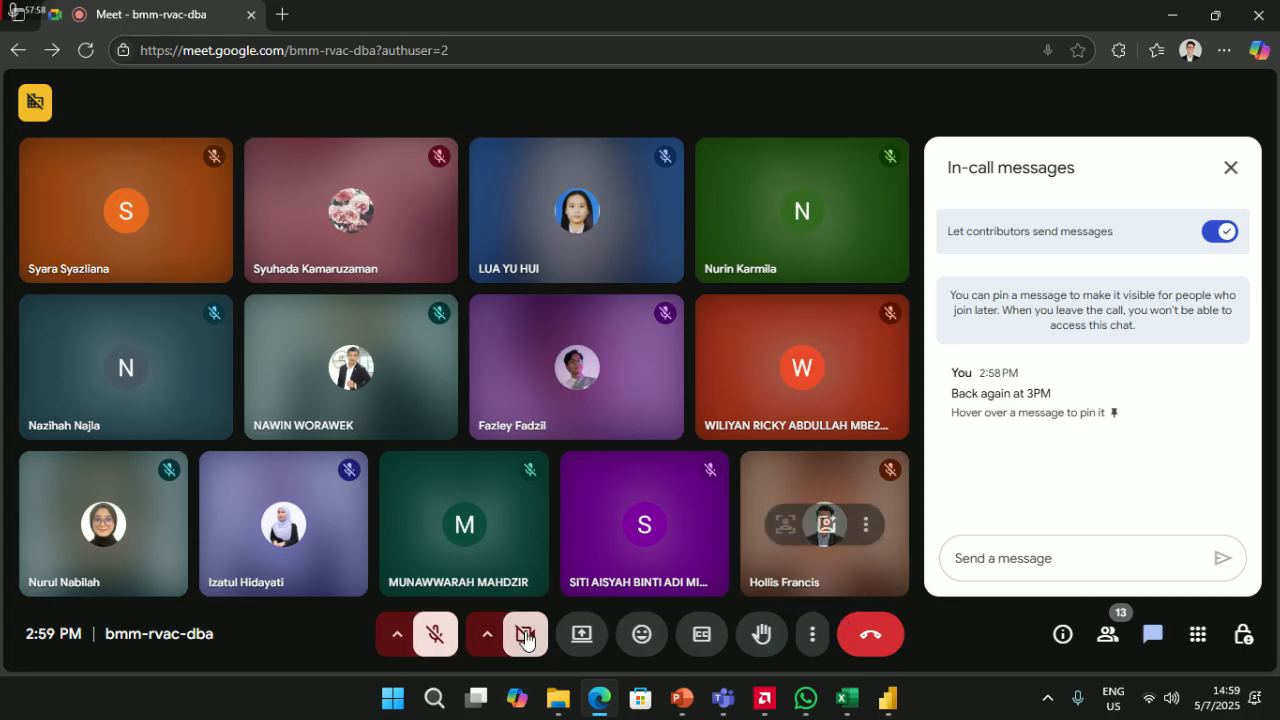
{"action": "left_click", "coordinate": [435, 640]}
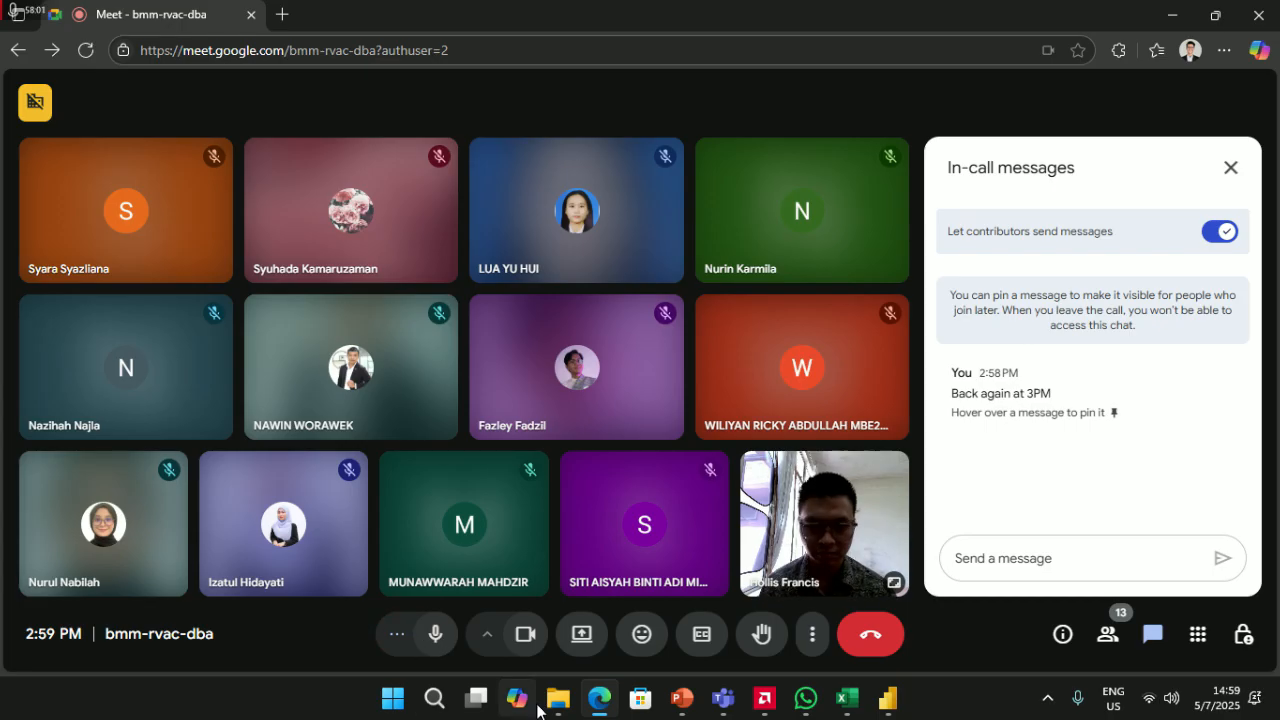
{"action": "left_click", "coordinate": [558, 700]}
{"action": "left_click_drag", "start_coordinate": [924, 301], "coordinate": [1005, 421]}
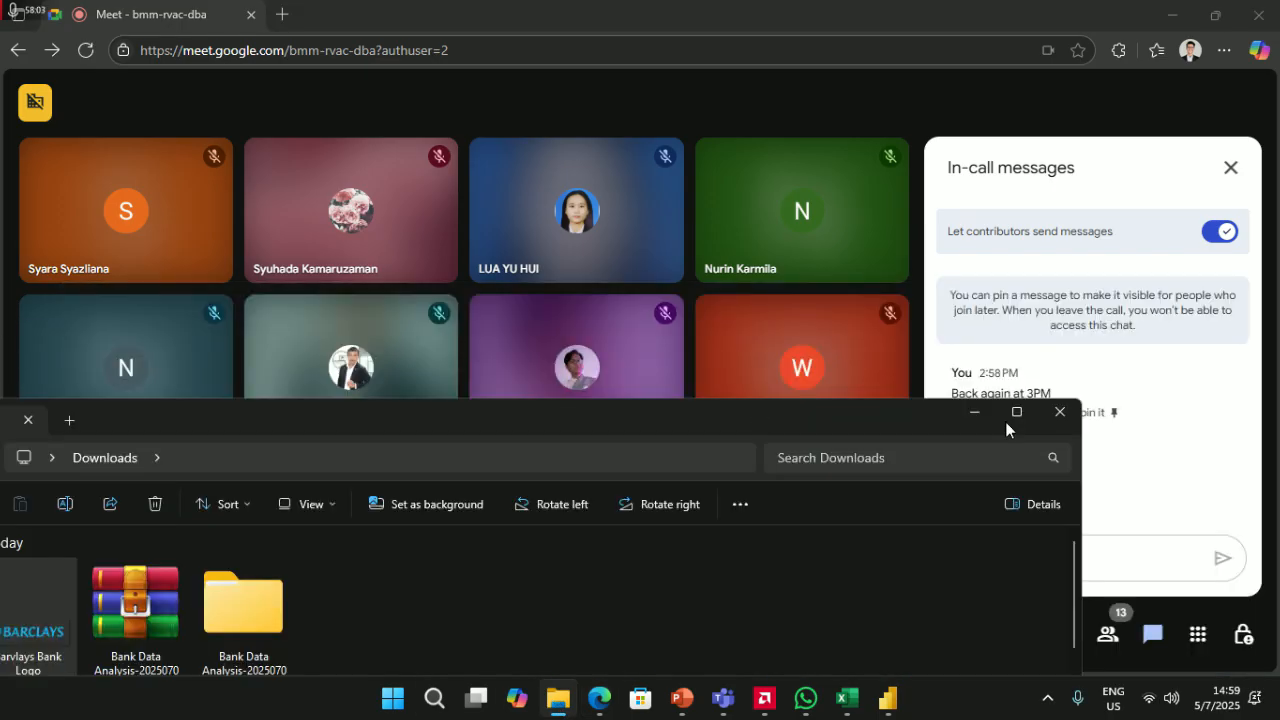
- Minimize Downloads and open the Power BI Workshop chat in WhatsApp
{"action": "left_click", "coordinate": [976, 413]}
{"action": "left_click", "coordinate": [805, 700]}
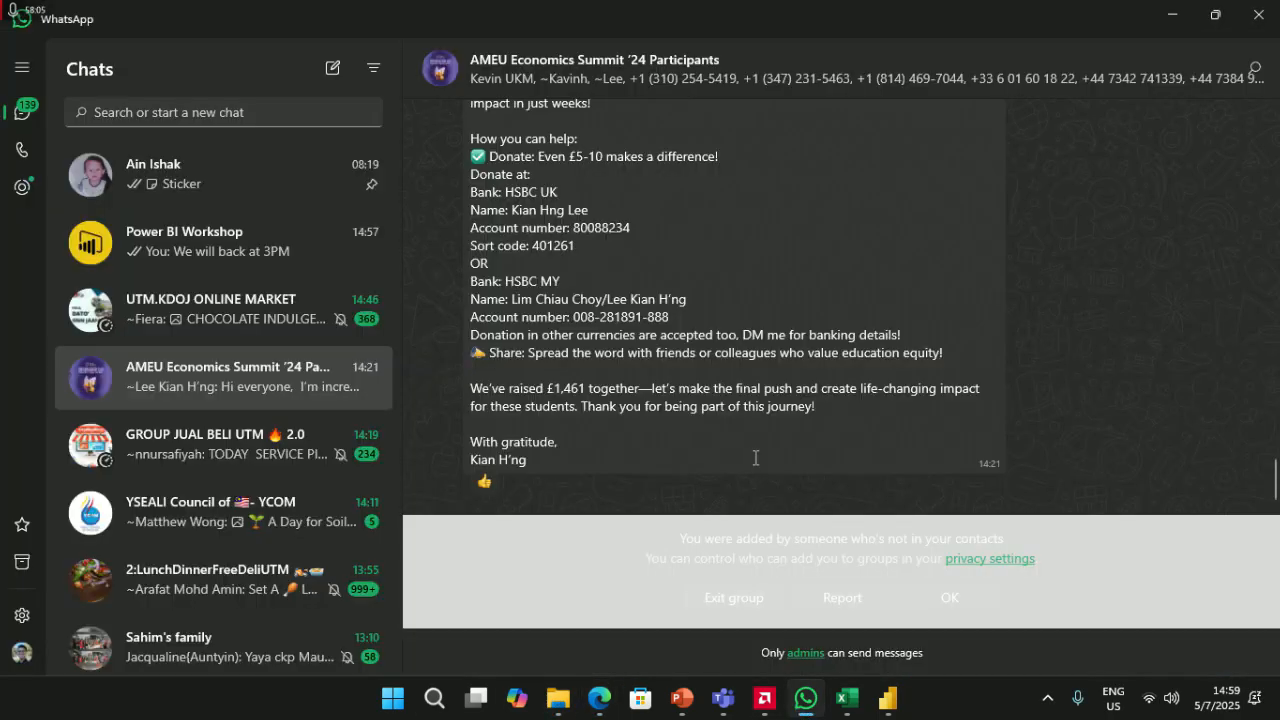
{"action": "left_click", "coordinate": [280, 250]}
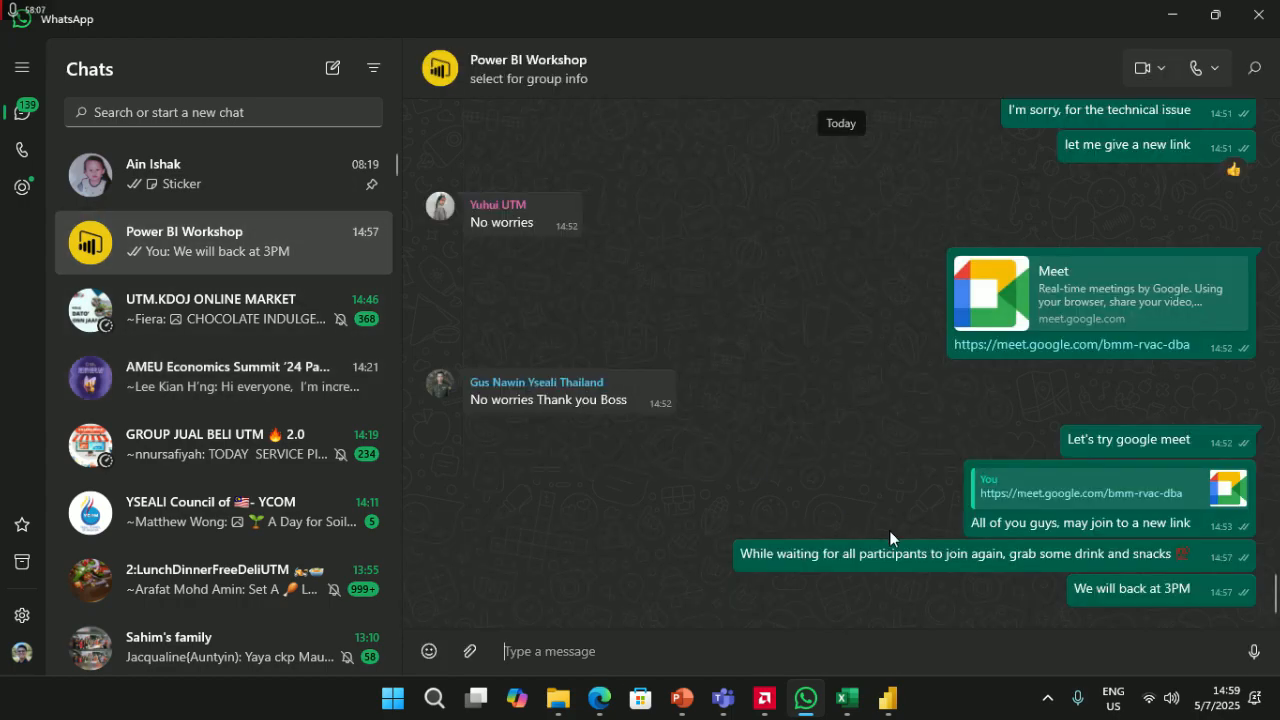
{"action": "key", "text": "alt+Tab"}
{"action": "key", "text": "alt+Tab"}
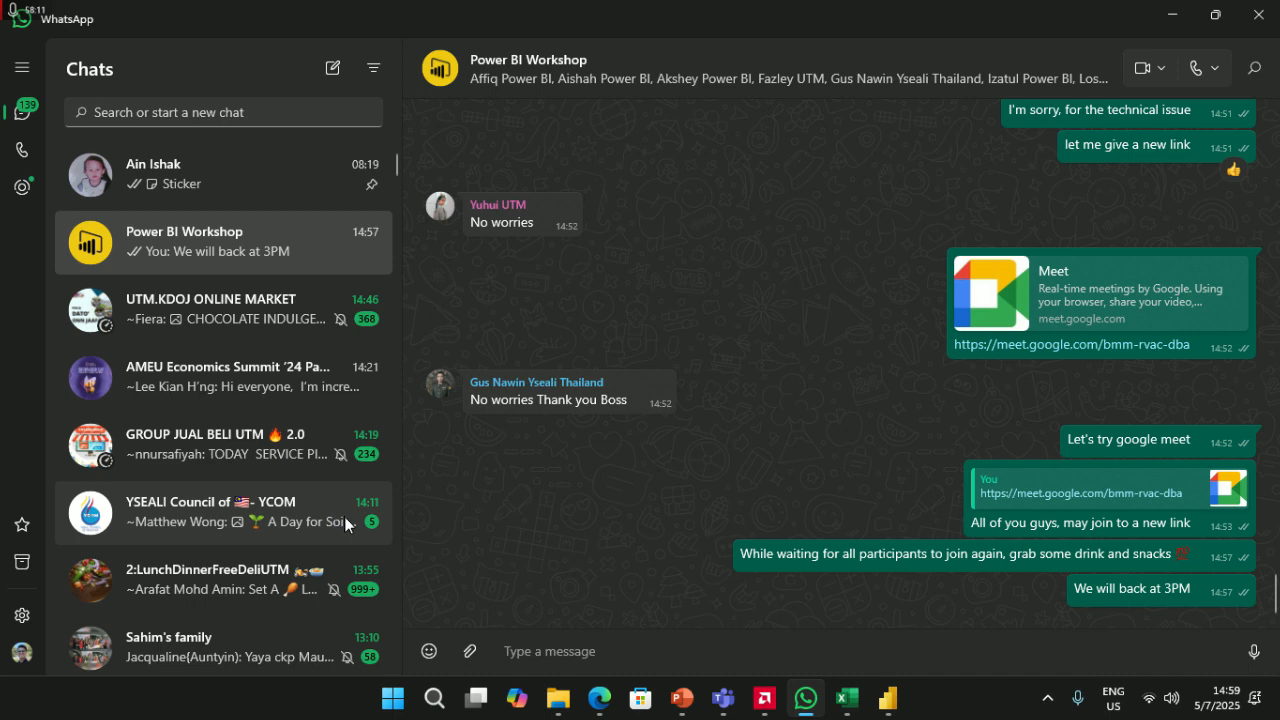
{"action": "key", "text": "alt+Tab"}
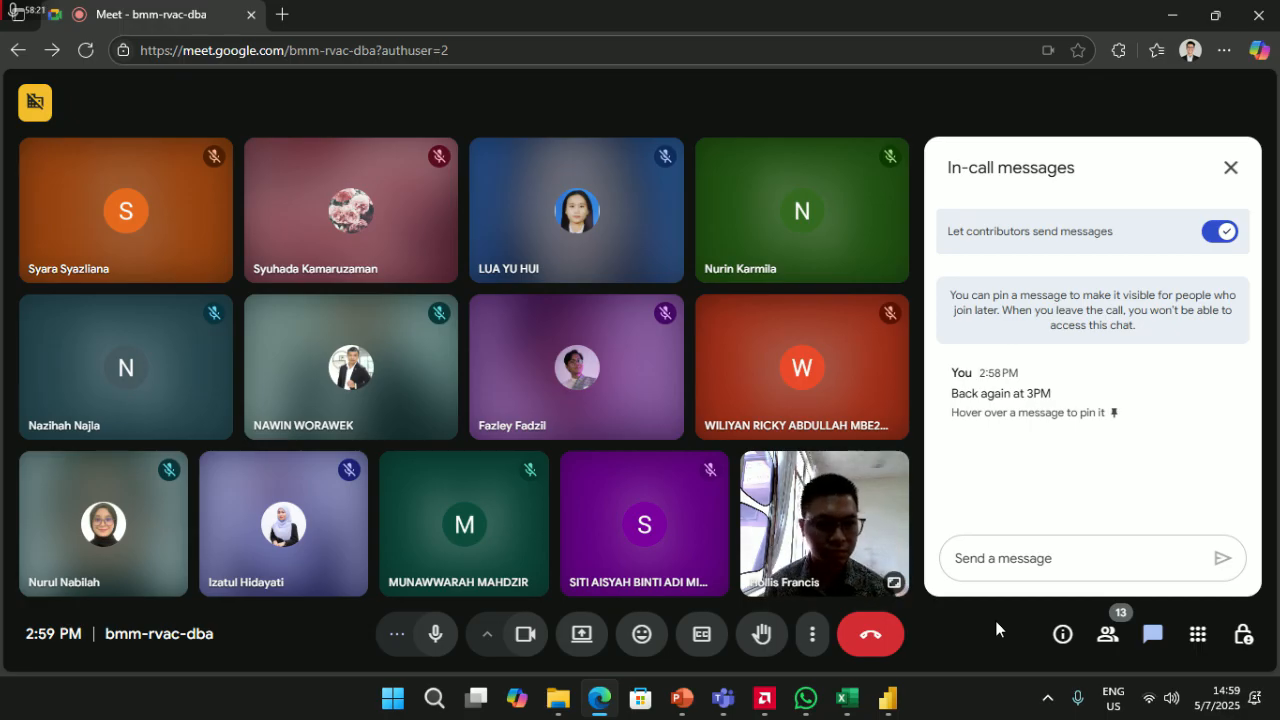
- Replace the Meet in-call chat with the People panel, then minimize WhatsApp
{"action": "left_click", "coordinate": [1230, 168]}
{"action": "left_click", "coordinate": [1108, 634]}
{"action": "left_click", "coordinate": [1115, 643]}
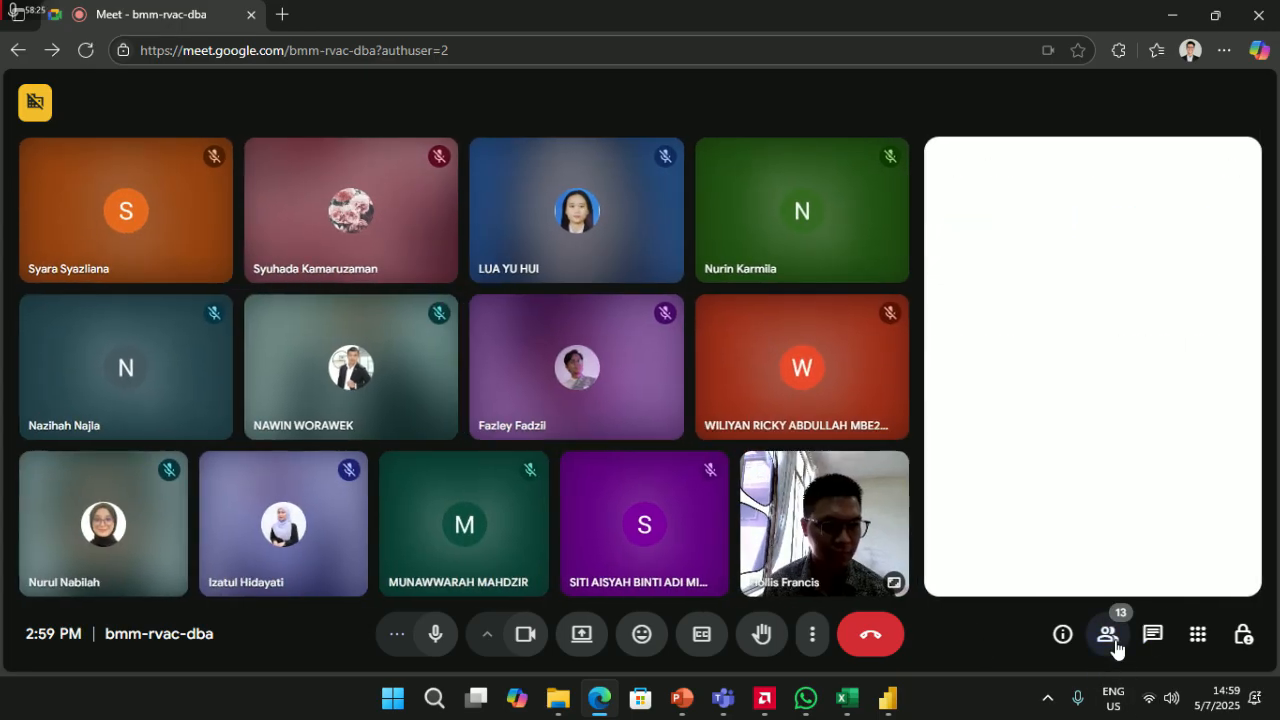
{"action": "left_click", "coordinate": [1115, 643]}
{"action": "key", "text": "alt+Tab"}
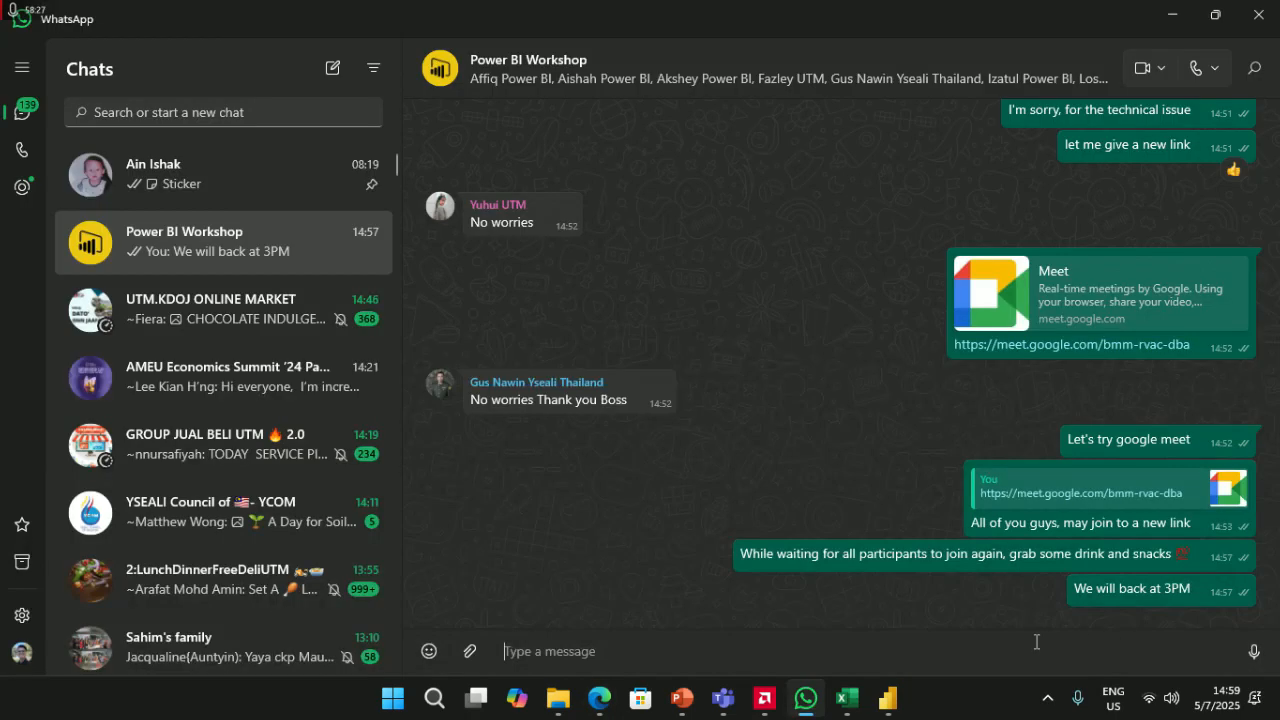
{"action": "left_click", "coordinate": [599, 698]}
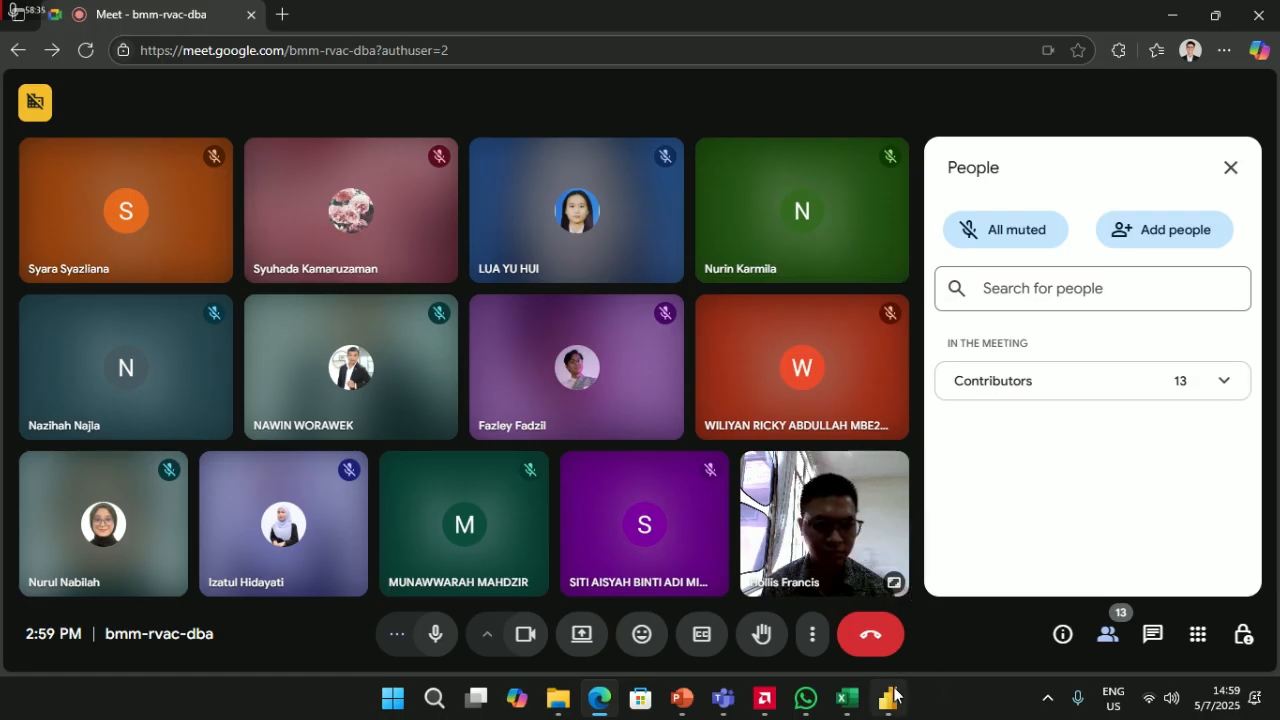
{"action": "left_click", "coordinate": [805, 698]}
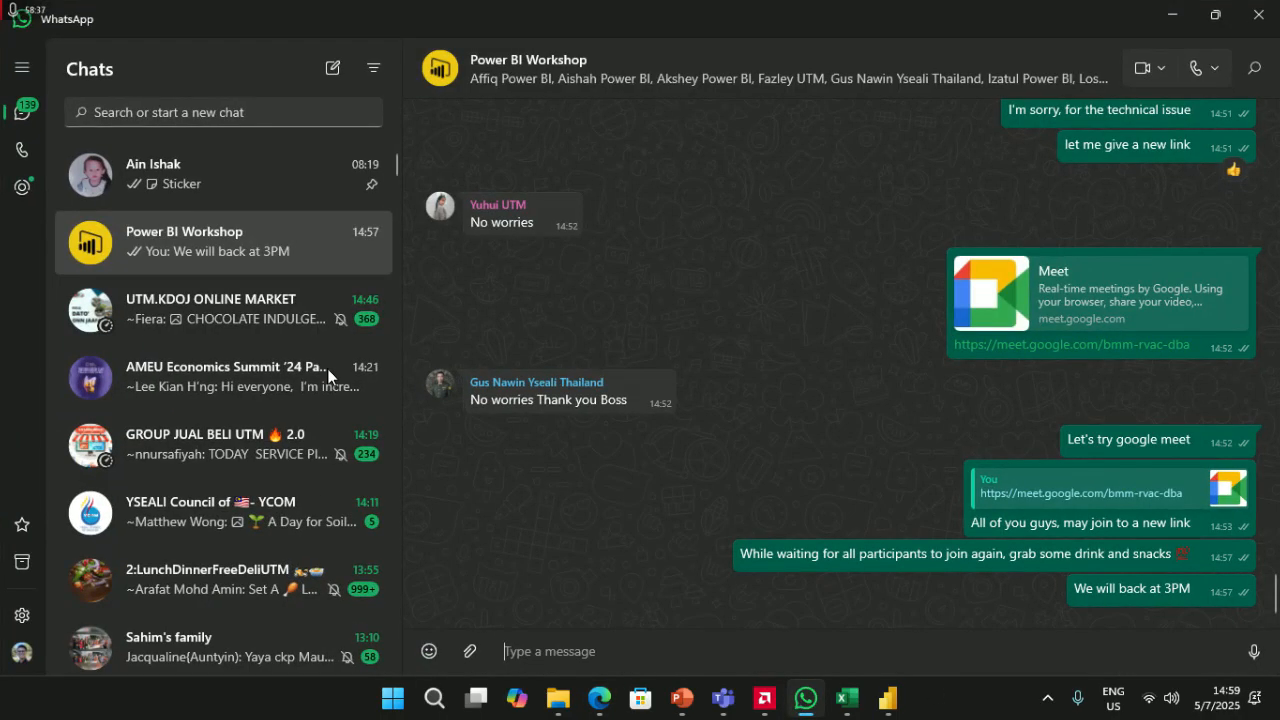
{"action": "left_click", "coordinate": [1172, 15]}
- Dismiss the Teams meeting-limit notice, check the account menu, and close Teams
{"action": "mouse_move", "coordinate": [723, 698]}
{"action": "left_click", "coordinate": [829, 620]}
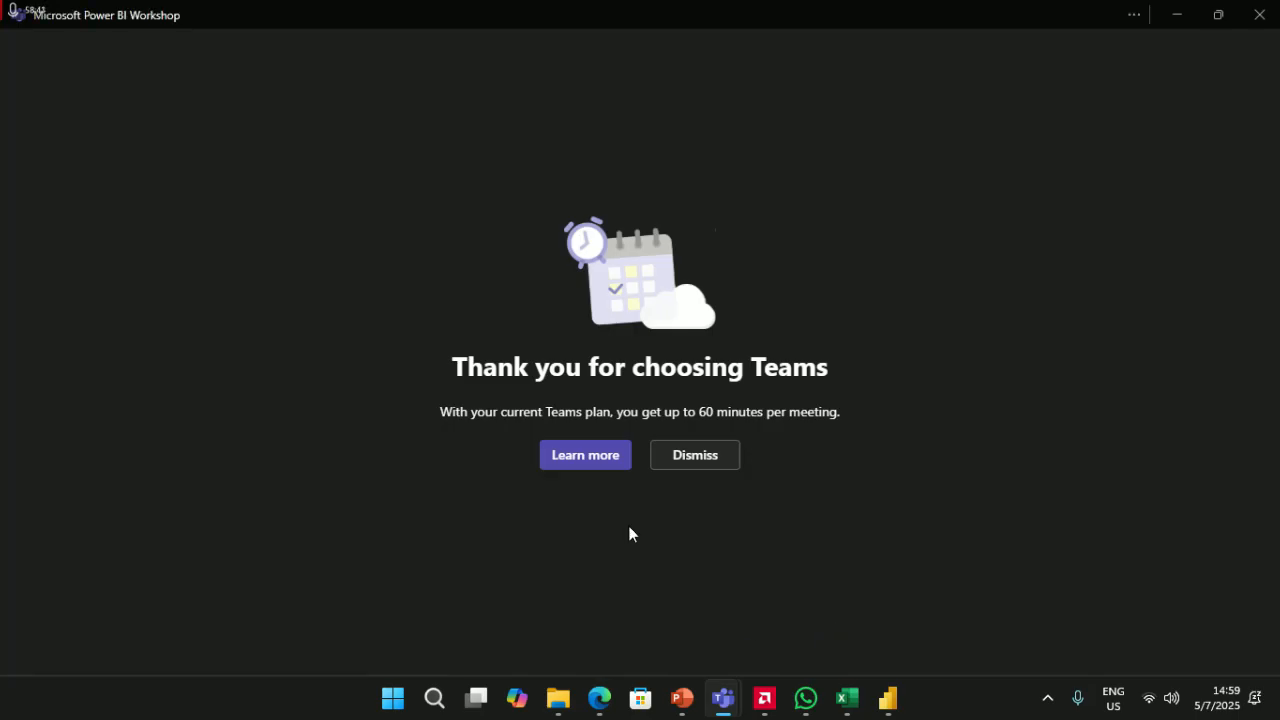
{"action": "left_click", "coordinate": [684, 462]}
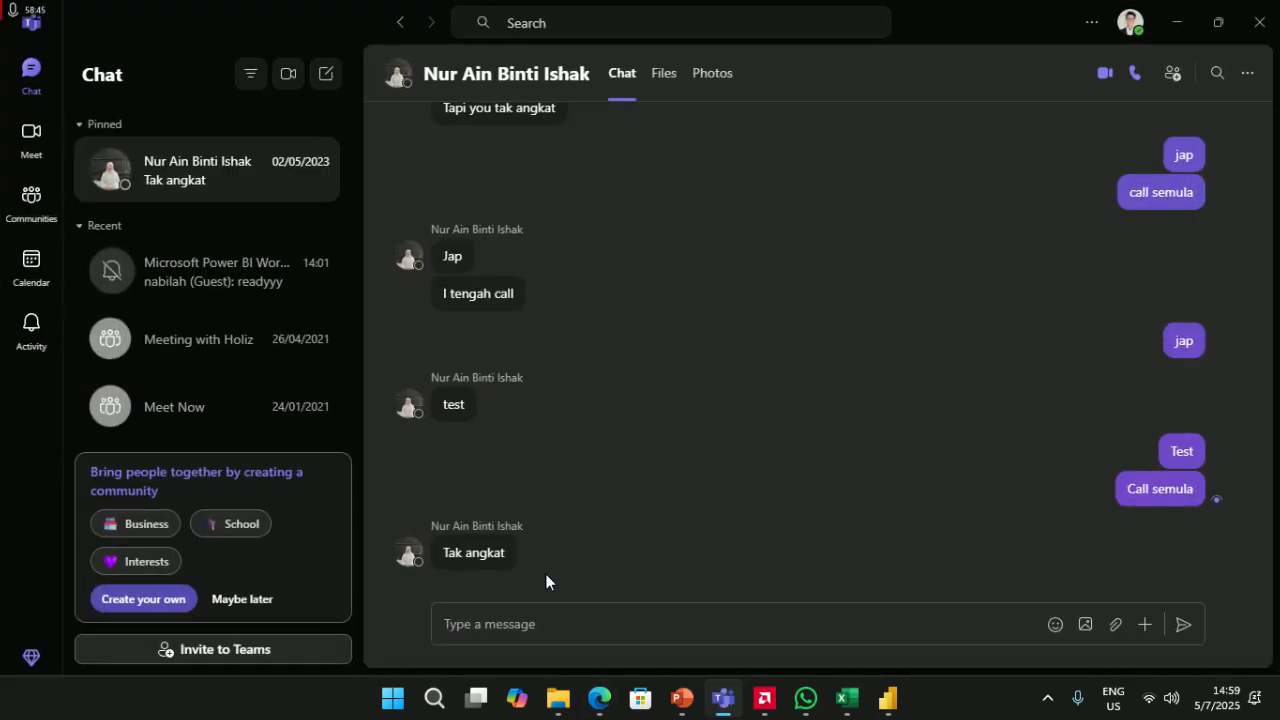
{"action": "scroll", "coordinate": [532, 483], "scroll_direction": "up", "scroll_amount": 4}
{"action": "scroll", "coordinate": [1112, 122], "scroll_direction": "down", "scroll_amount": 2}
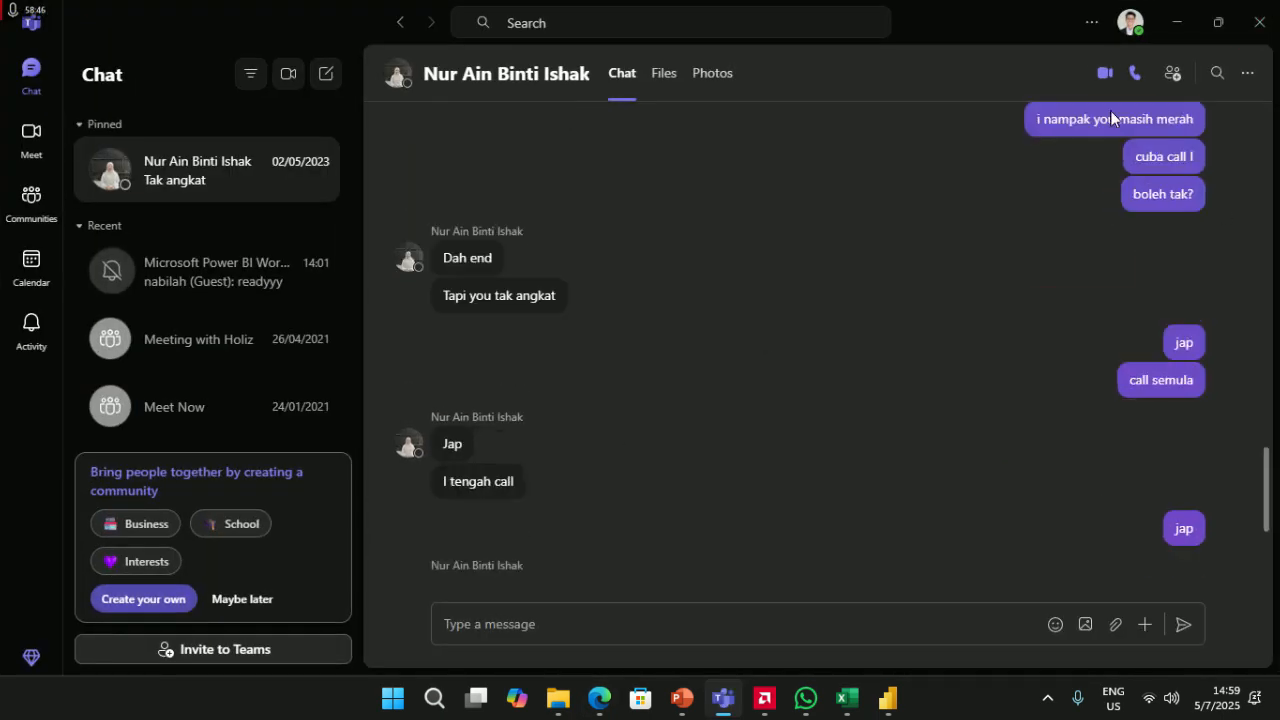
{"action": "left_click", "coordinate": [1131, 24]}
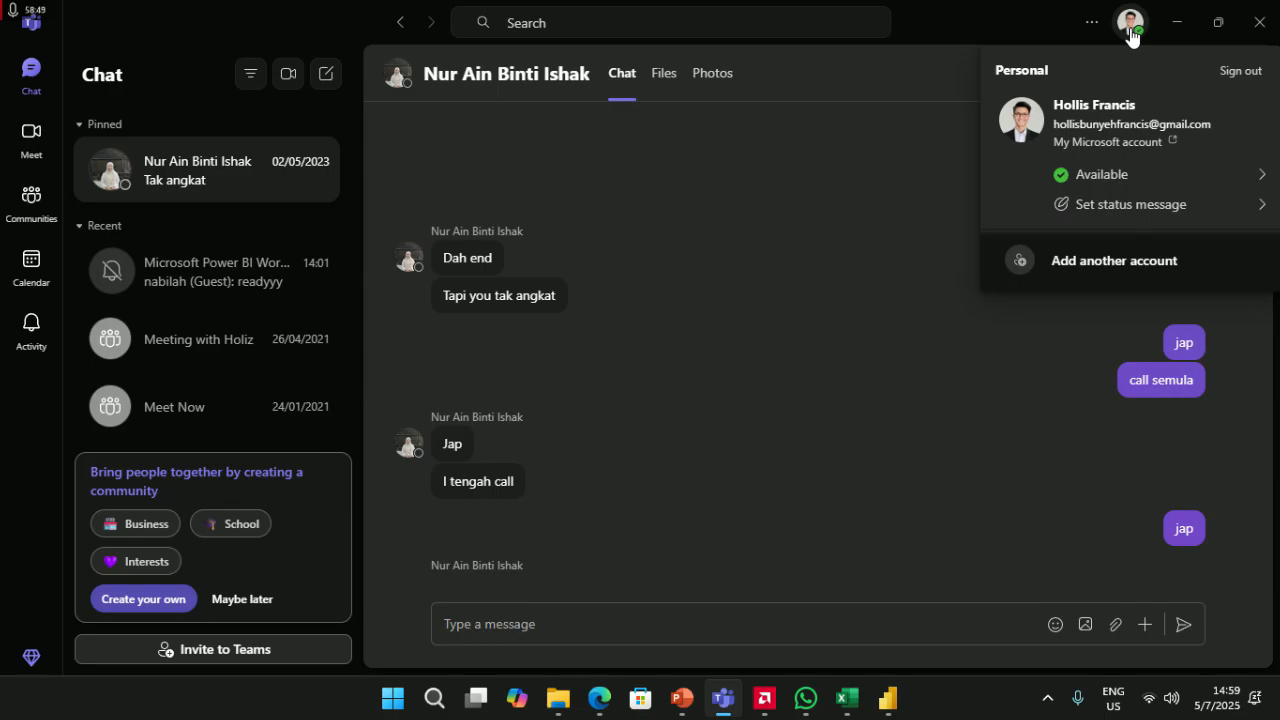
{"action": "left_click", "coordinate": [1128, 28]}
{"action": "left_click", "coordinate": [1248, 30]}
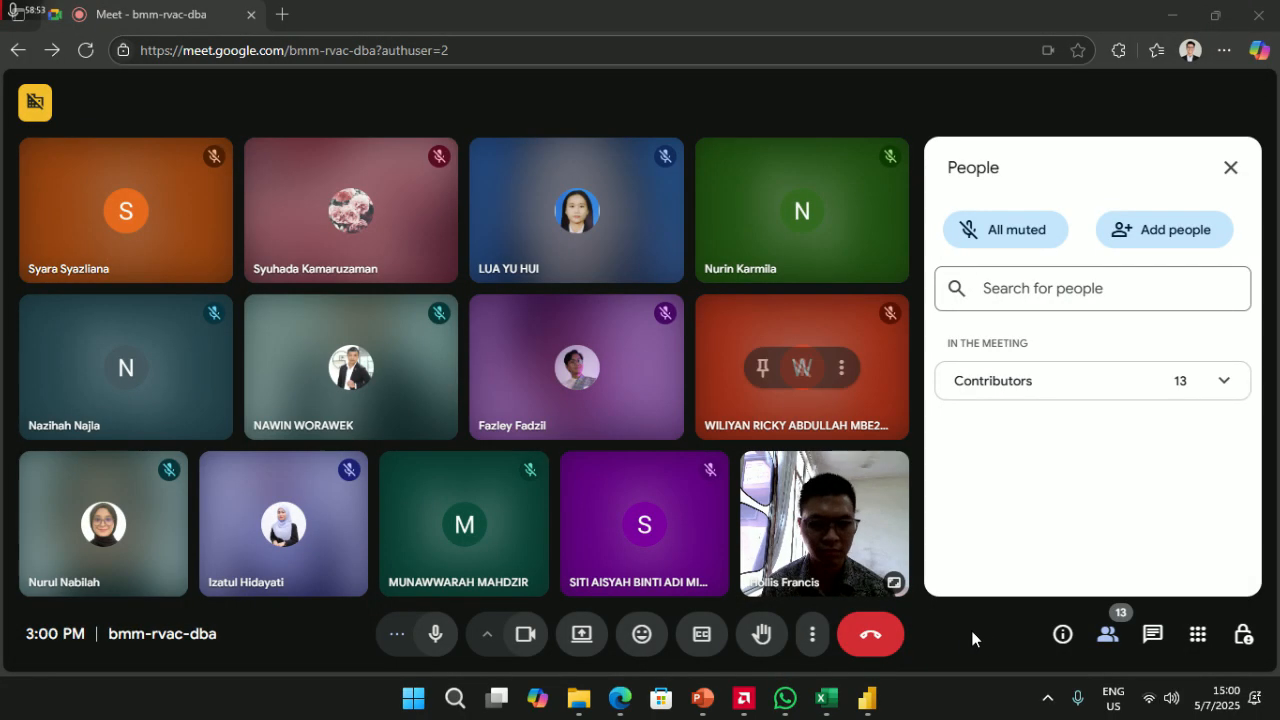
- Open Backgrounds and effects, try Portrait touch-up, and enable Adjust video lighting
{"action": "mouse_move", "coordinate": [826, 530]}
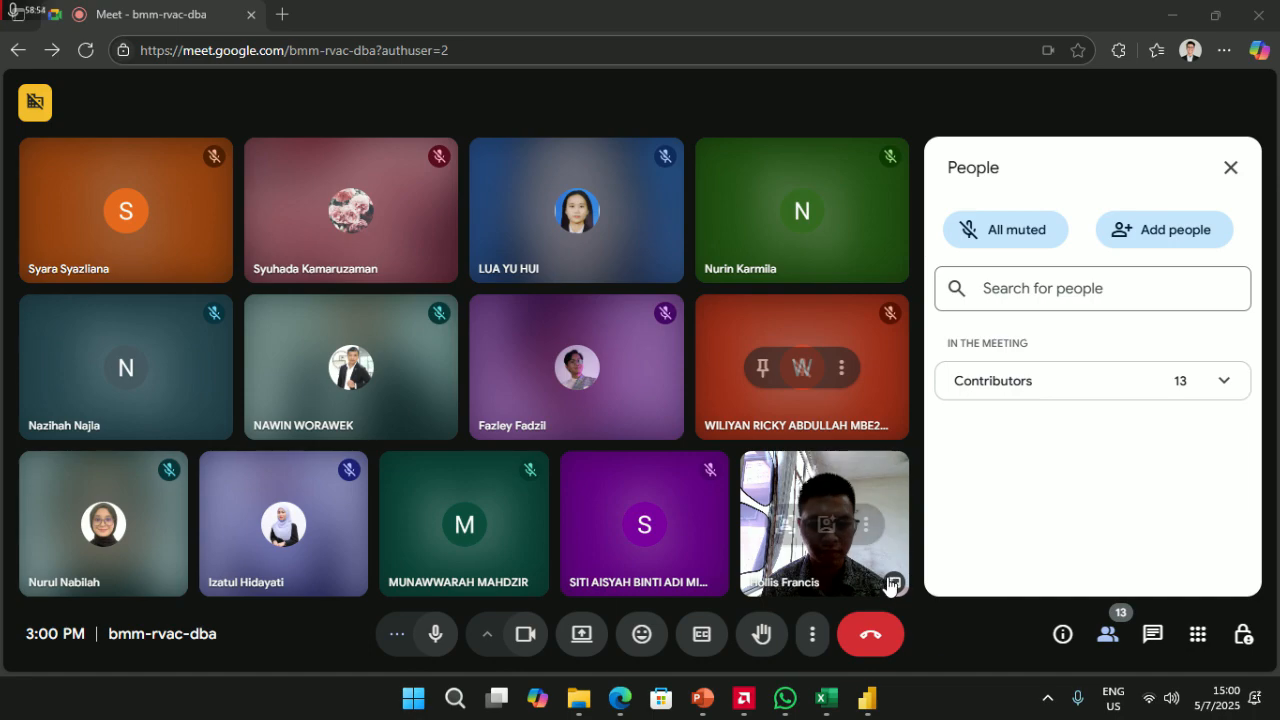
{"action": "left_click", "coordinate": [826, 527]}
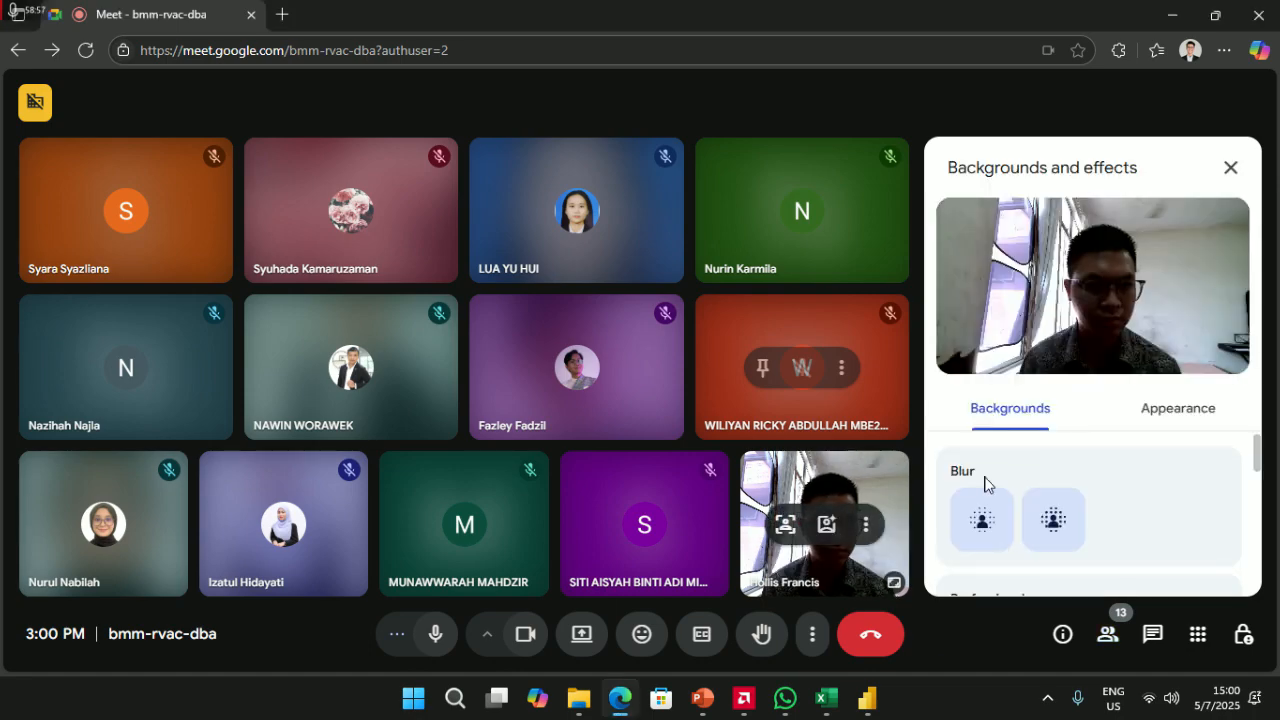
{"action": "scroll", "coordinate": [1069, 471], "scroll_direction": "down", "scroll_amount": 2}
{"action": "scroll", "coordinate": [1069, 471], "scroll_direction": "up", "scroll_amount": 2}
{"action": "left_click", "coordinate": [1162, 412]}
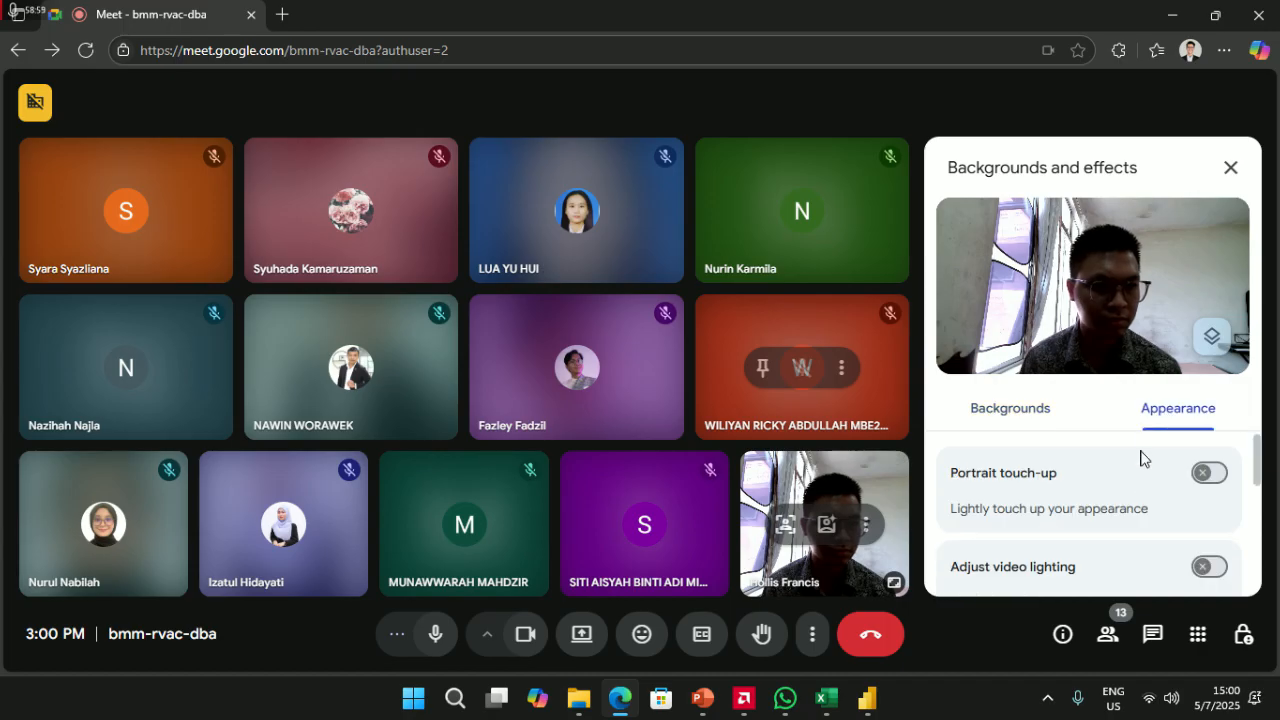
{"action": "left_click", "coordinate": [1204, 481]}
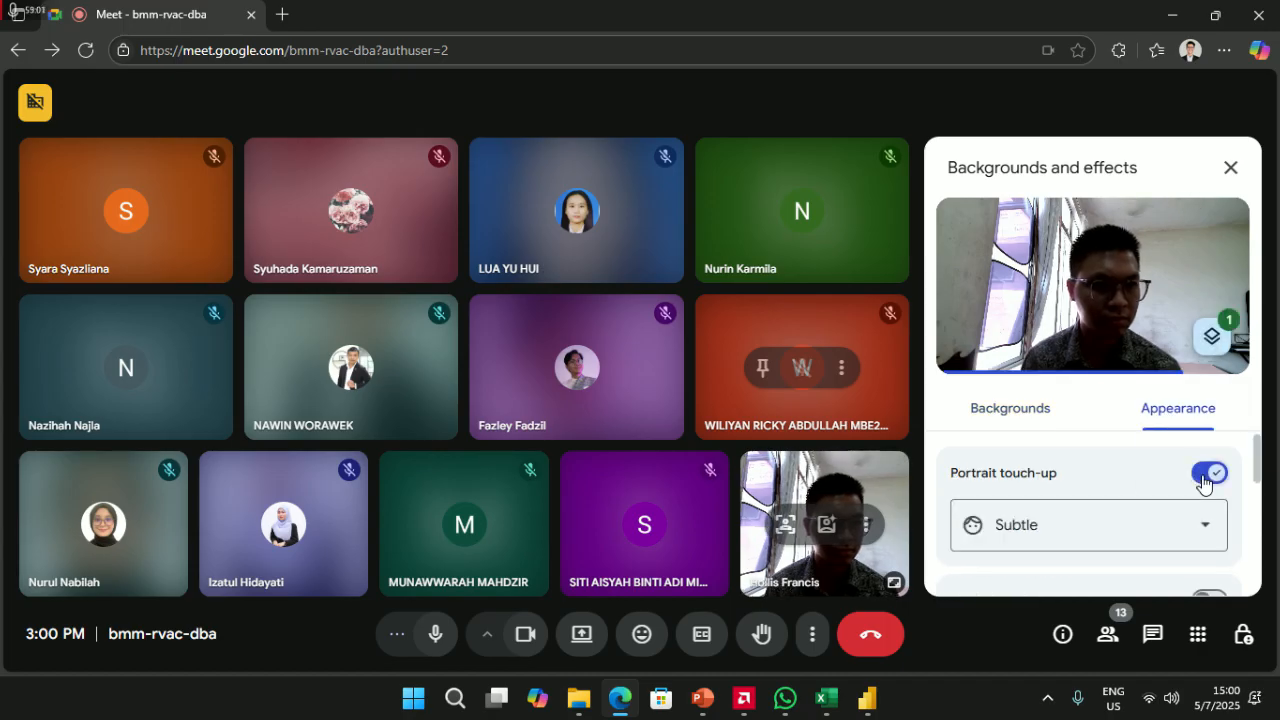
{"action": "left_click", "coordinate": [1204, 481]}
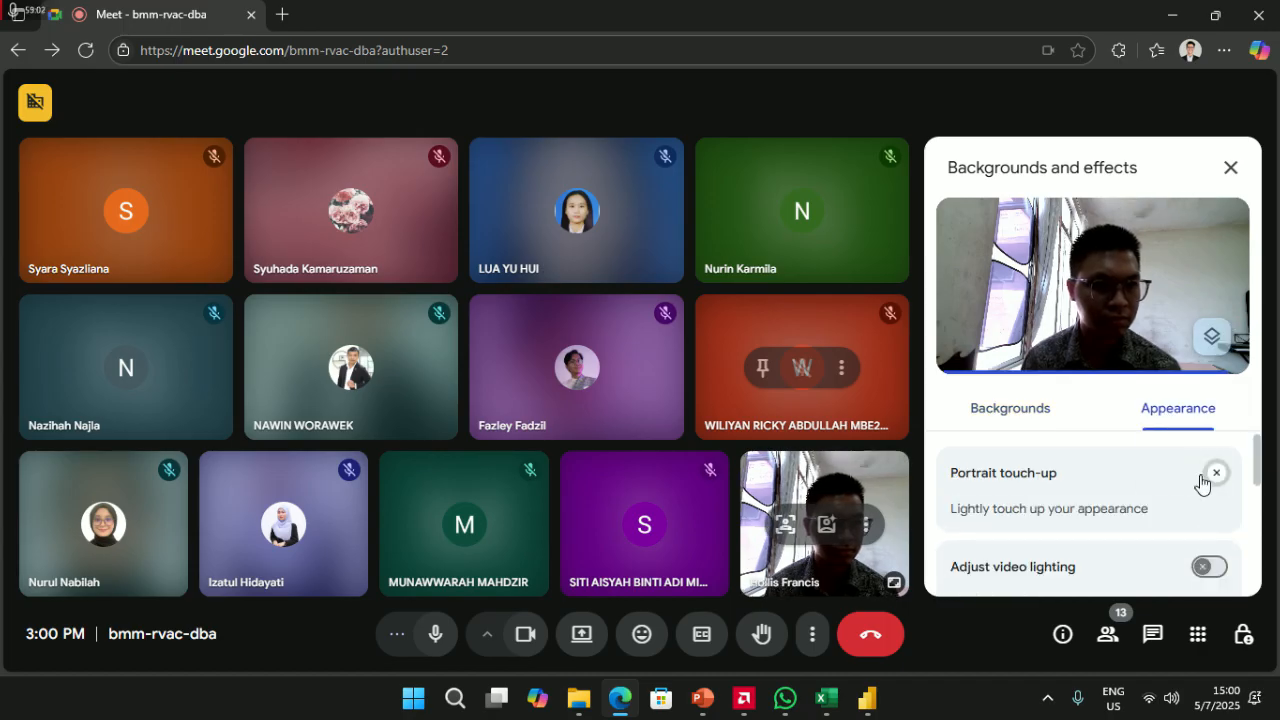
{"action": "left_click", "coordinate": [1206, 567]}
{"action": "left_click", "coordinate": [1202, 570]}
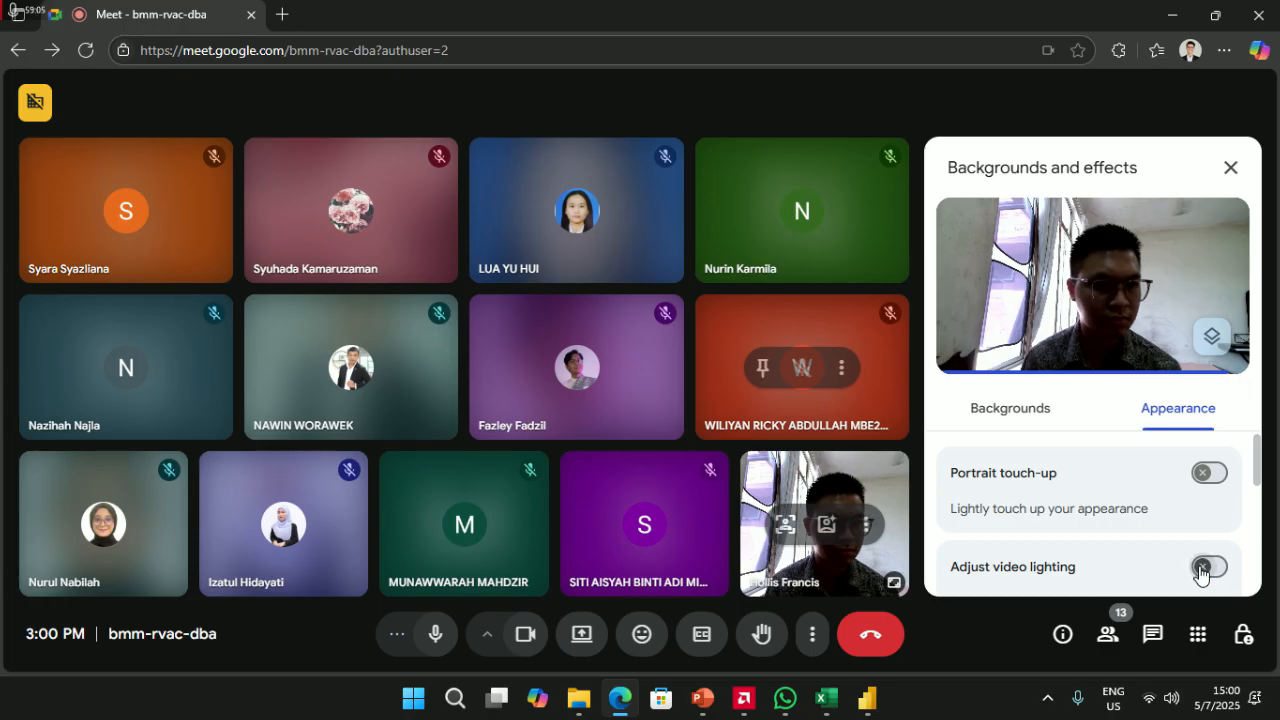
- Try the cloudy day lighting style, then turn the camera off and back on
{"action": "scroll", "coordinate": [1127, 560], "scroll_direction": "down", "scroll_amount": 2}
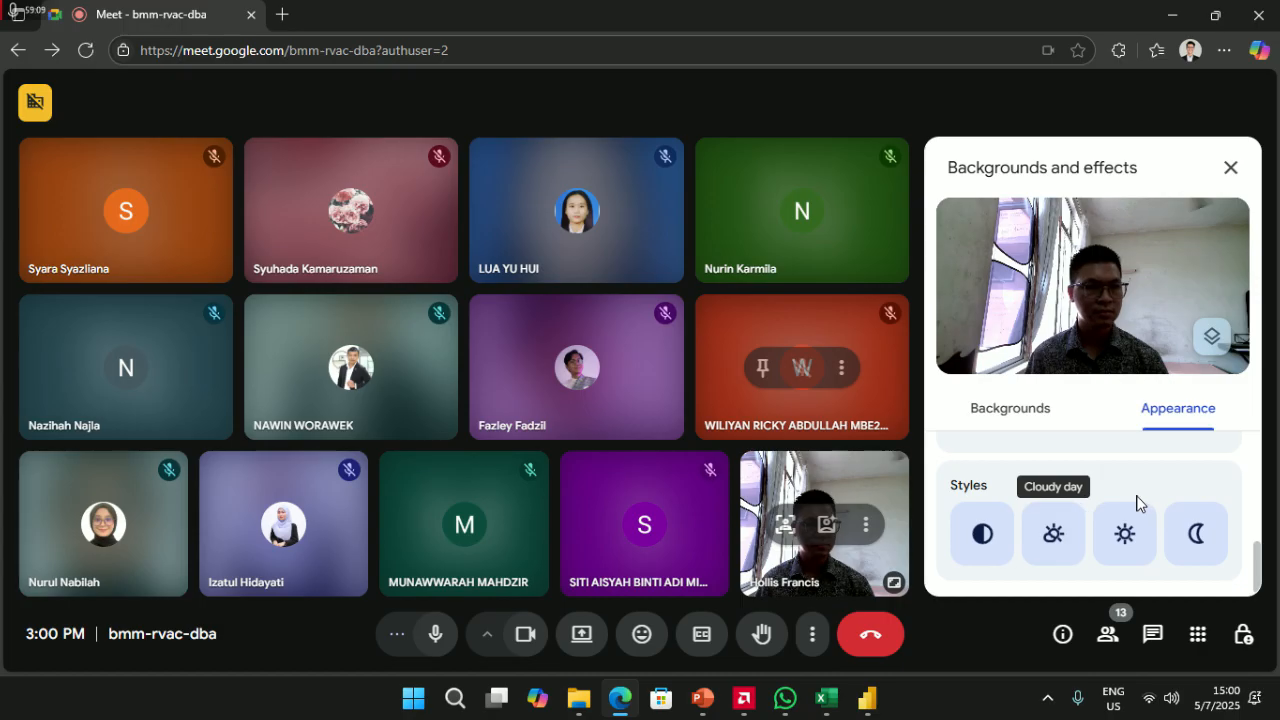
{"action": "left_click", "coordinate": [1055, 530]}
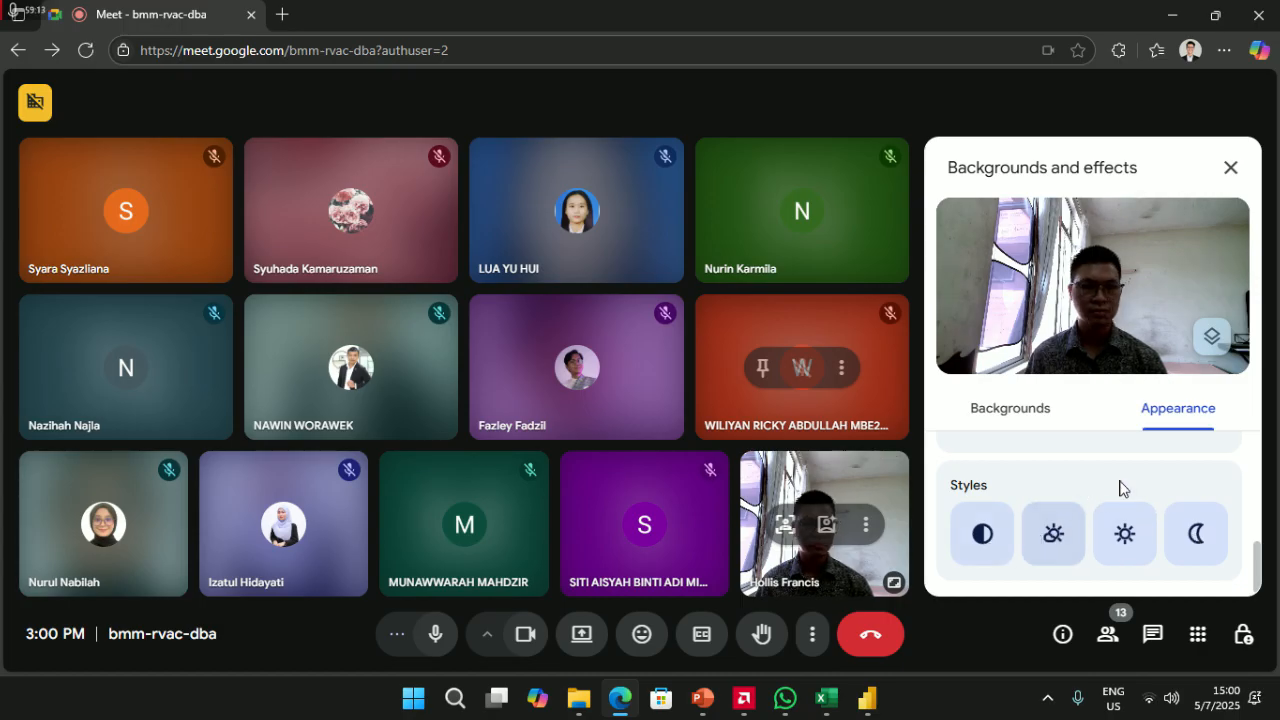
{"action": "scroll", "coordinate": [1120, 489], "scroll_direction": "up", "scroll_amount": 2}
{"action": "scroll", "coordinate": [1113, 500], "scroll_direction": "up", "scroll_amount": 1}
{"action": "scroll", "coordinate": [1113, 500], "scroll_direction": "down", "scroll_amount": 1}
{"action": "scroll", "coordinate": [1113, 500], "scroll_direction": "up", "scroll_amount": 2}
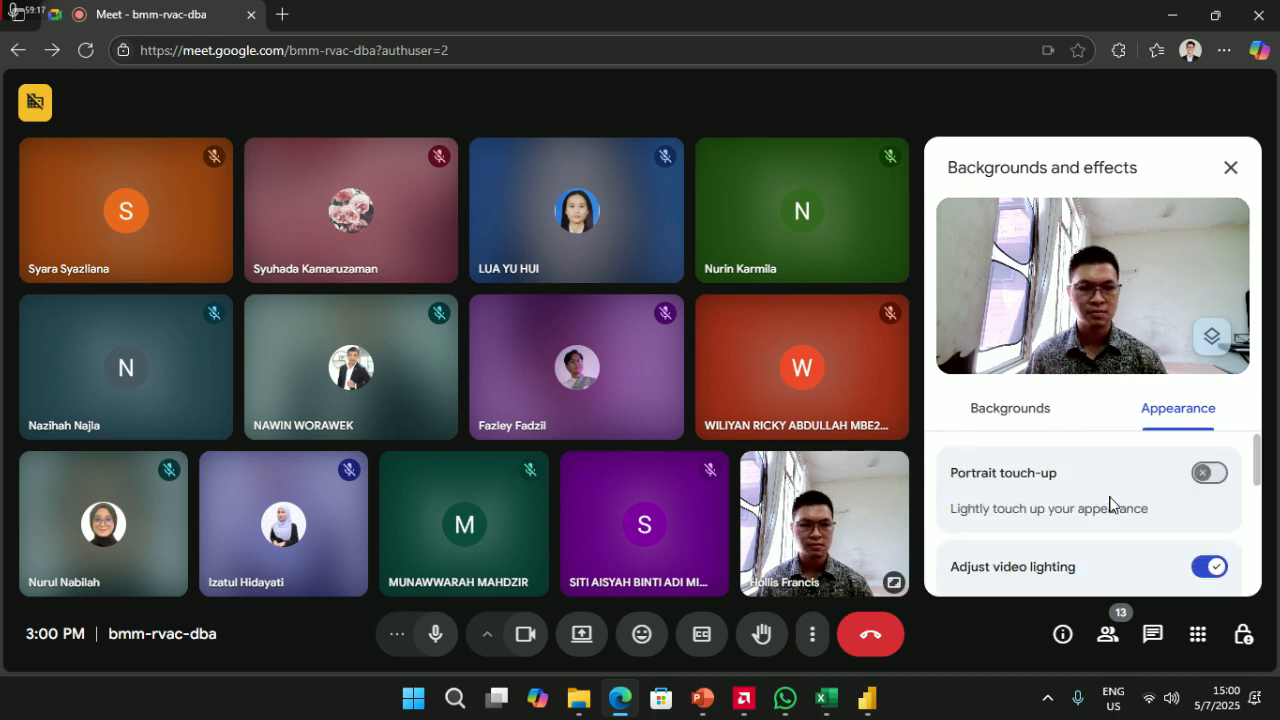
{"action": "left_click", "coordinate": [524, 635]}
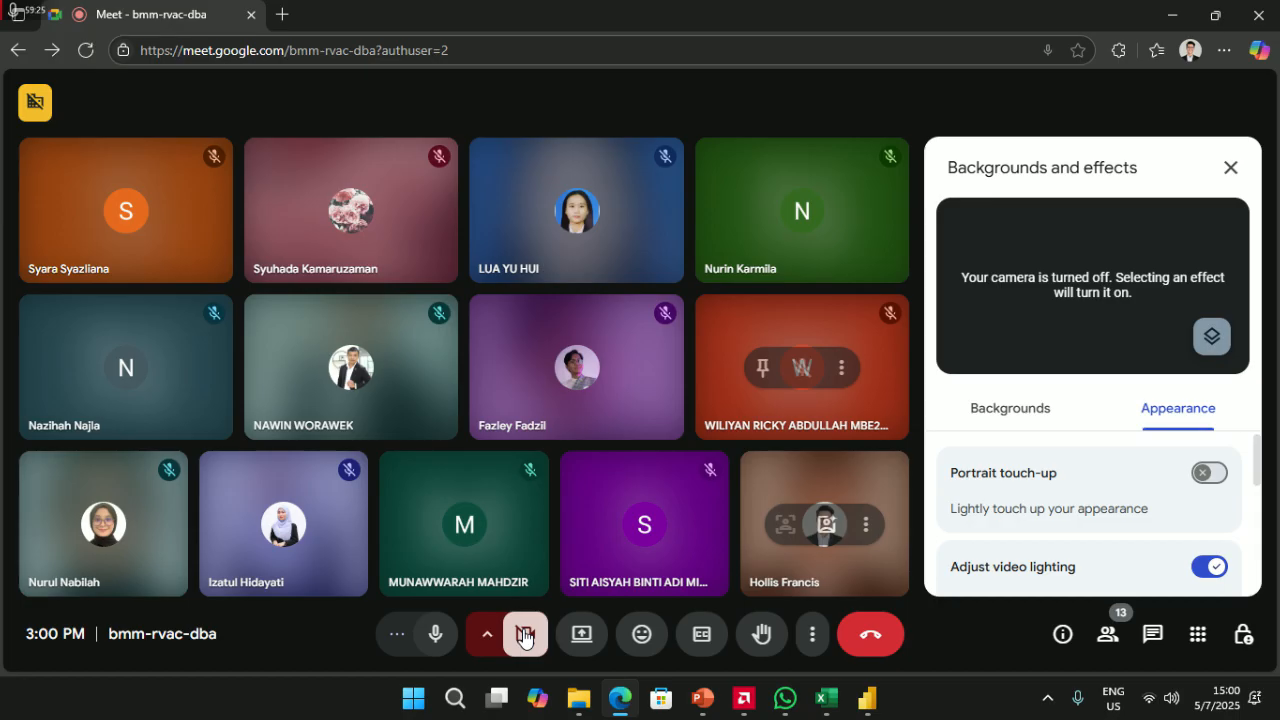
{"action": "left_click", "coordinate": [524, 635]}
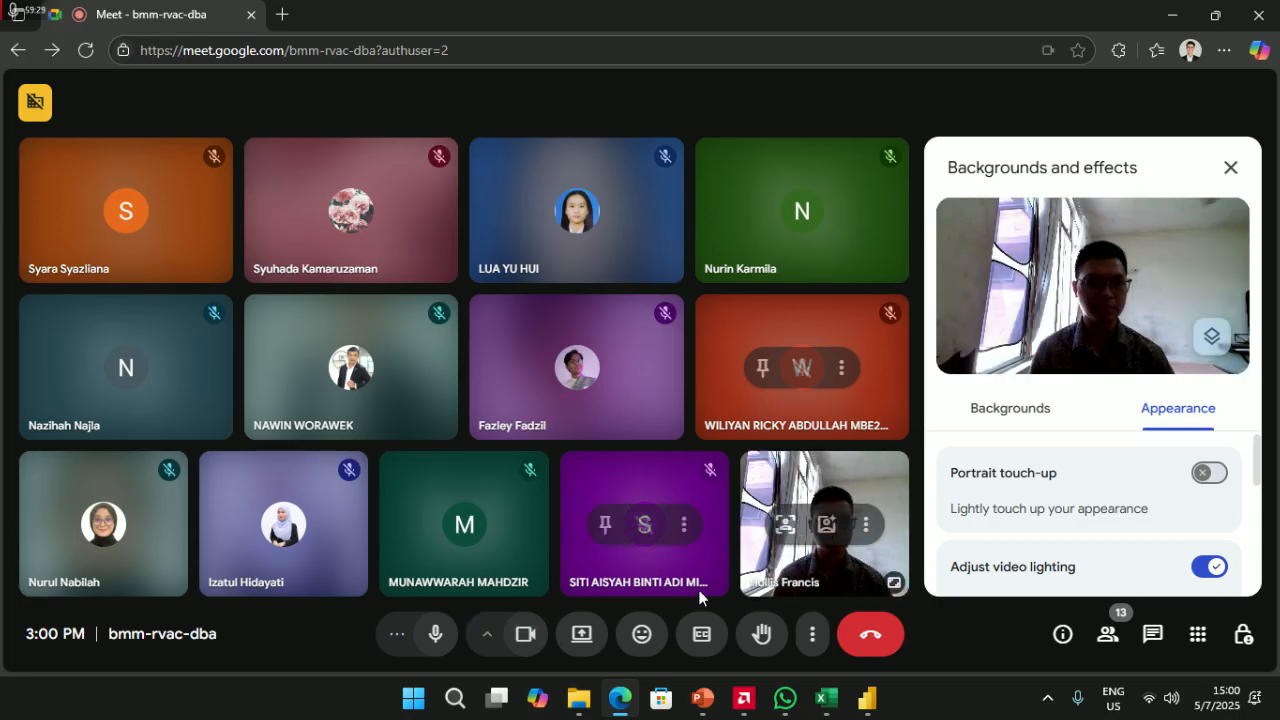
- Close the effects panel and present the Power BI Desktop window to the call
{"action": "left_click", "coordinate": [1230, 167]}
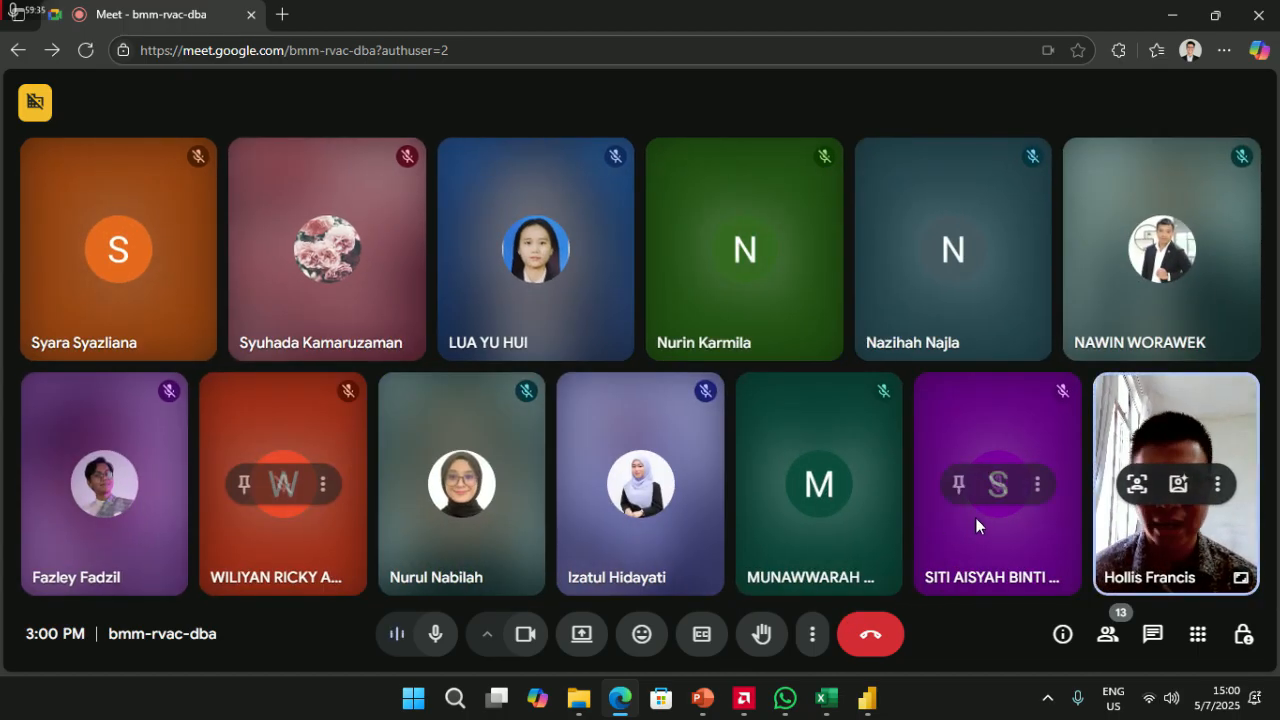
{"action": "left_click", "coordinate": [582, 636]}
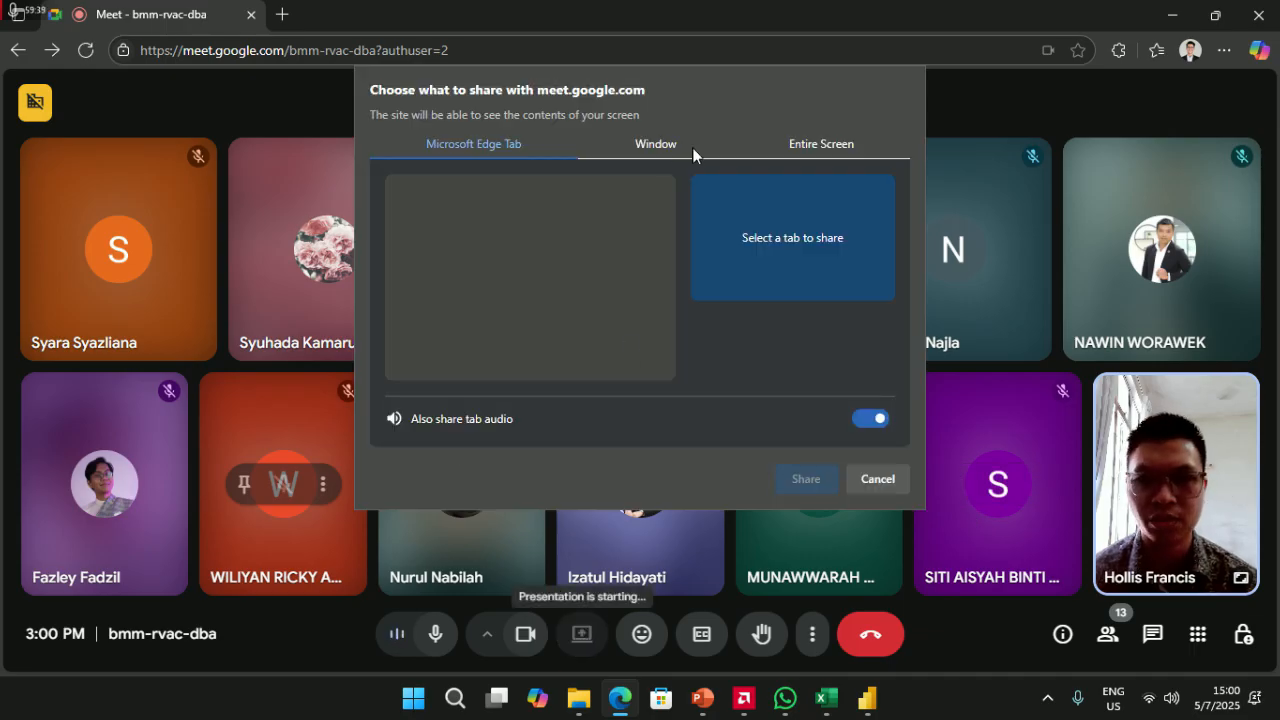
{"action": "left_click", "coordinate": [792, 145]}
{"action": "left_click", "coordinate": [636, 152]}
{"action": "scroll", "coordinate": [624, 320], "scroll_direction": "down", "scroll_amount": 1}
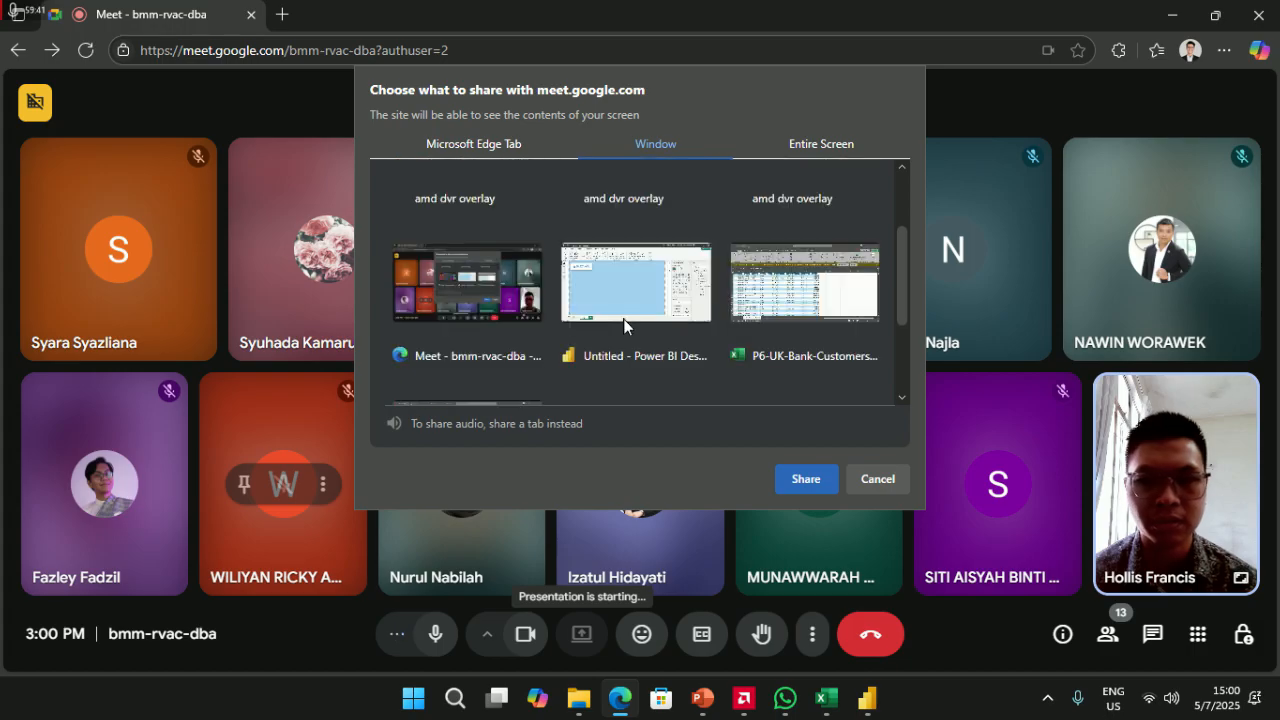
{"action": "left_click", "coordinate": [647, 305]}
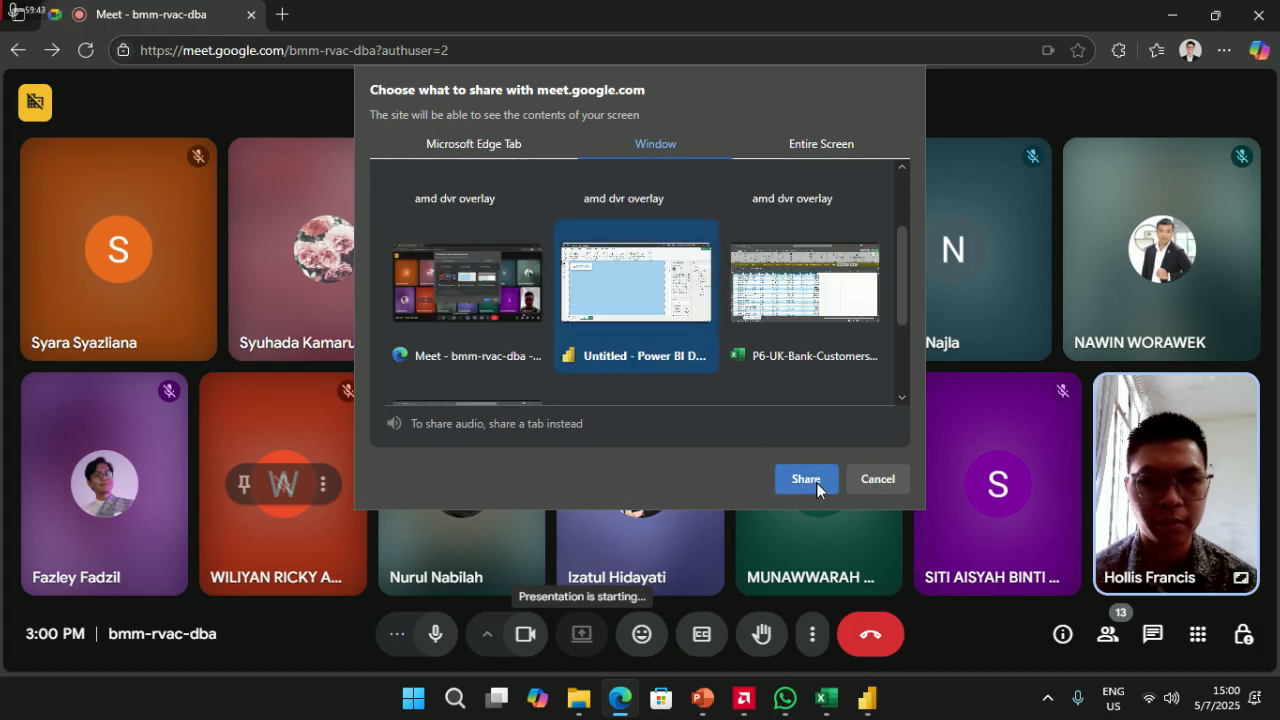
{"action": "scroll", "coordinate": [618, 295], "scroll_direction": "up", "scroll_amount": 2}
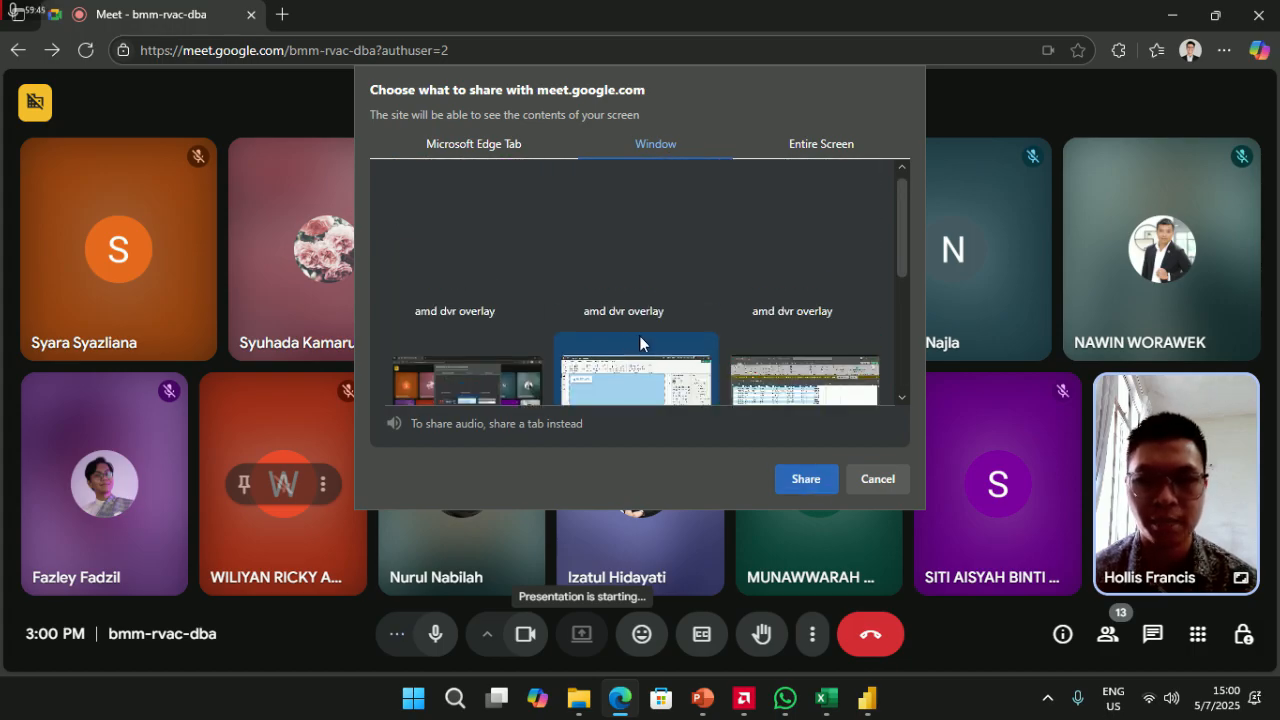
{"action": "left_click", "coordinate": [798, 472]}
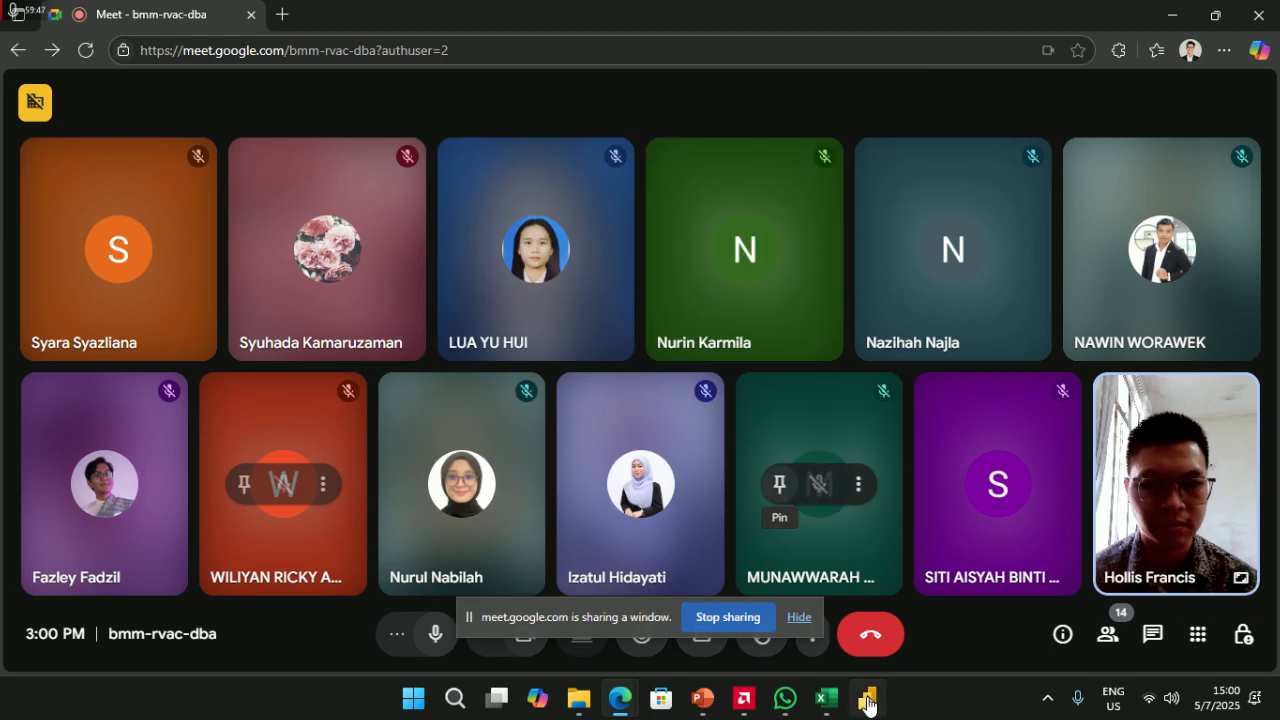
{"action": "mouse_move", "coordinate": [866, 698]}
{"action": "left_click", "coordinate": [891, 623]}
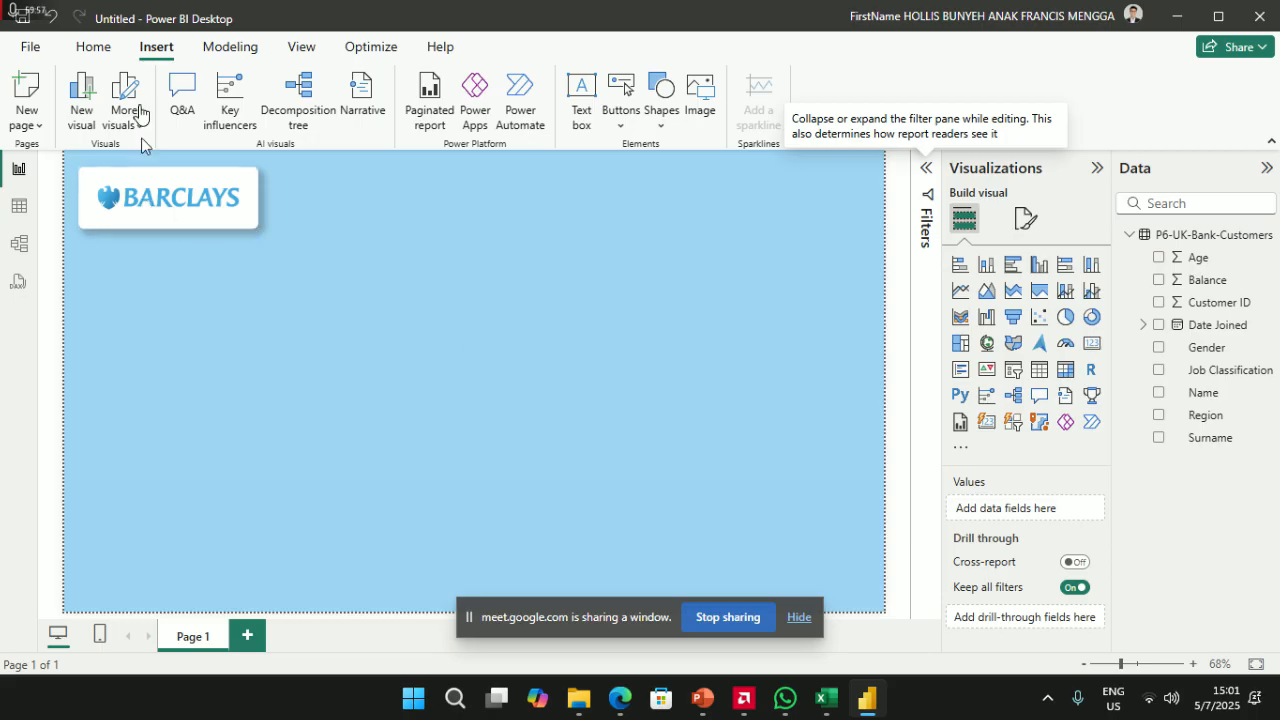
- From the Home tab, add a new blank measure to the customer table
{"action": "left_click", "coordinate": [94, 50]}
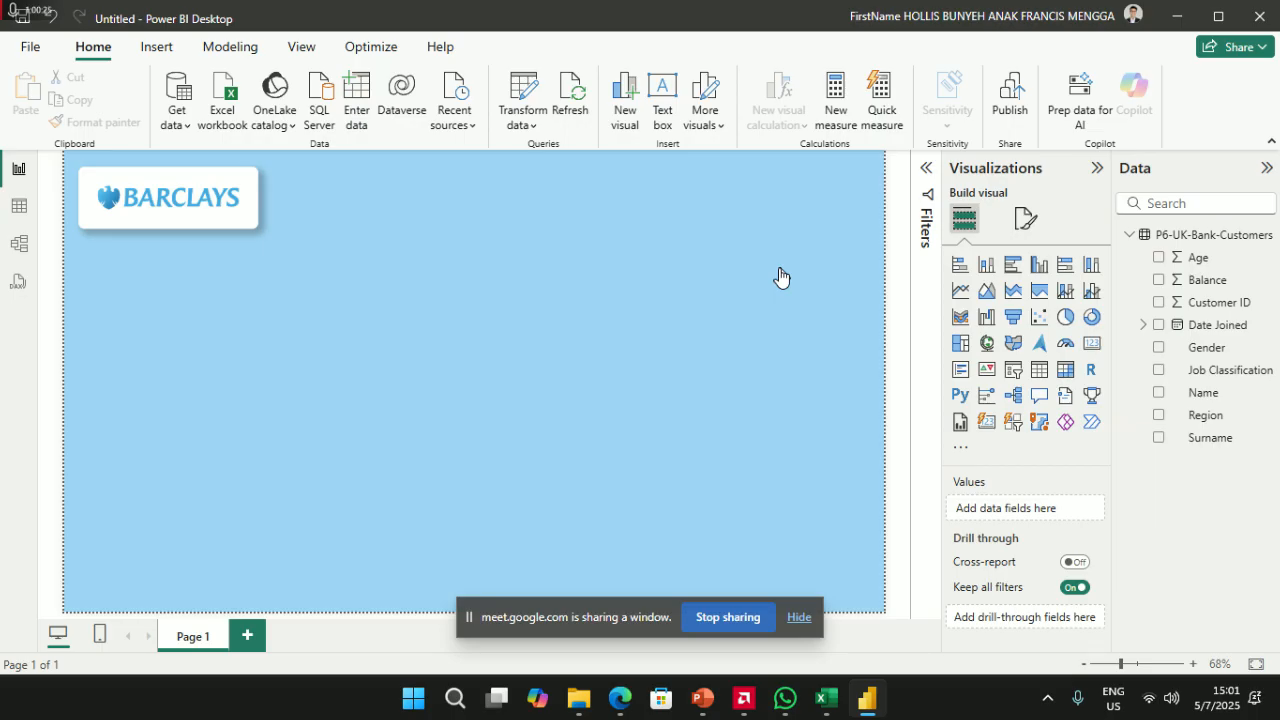
{"action": "left_click", "coordinate": [837, 90]}
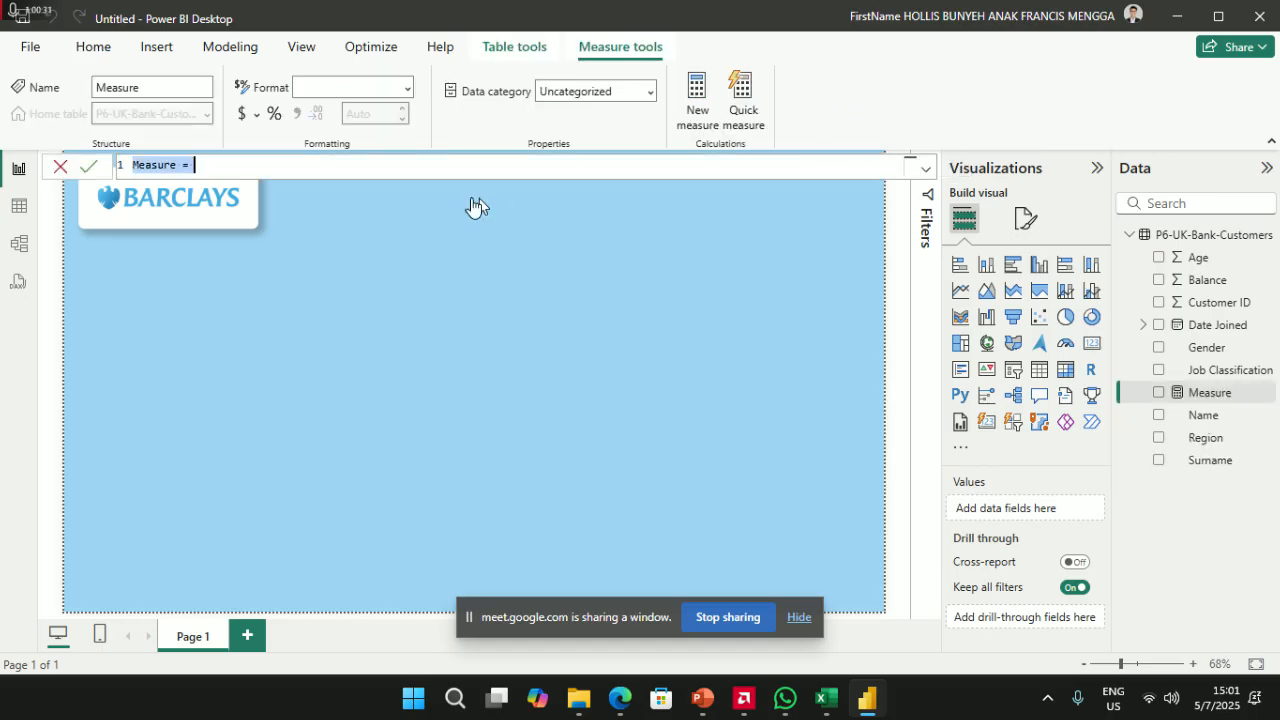
- Define and commit Total Customers = COUNT('P6-UK-Bank-Customers'[Customer ID])
{"action": "left_click", "coordinate": [396, 172]}
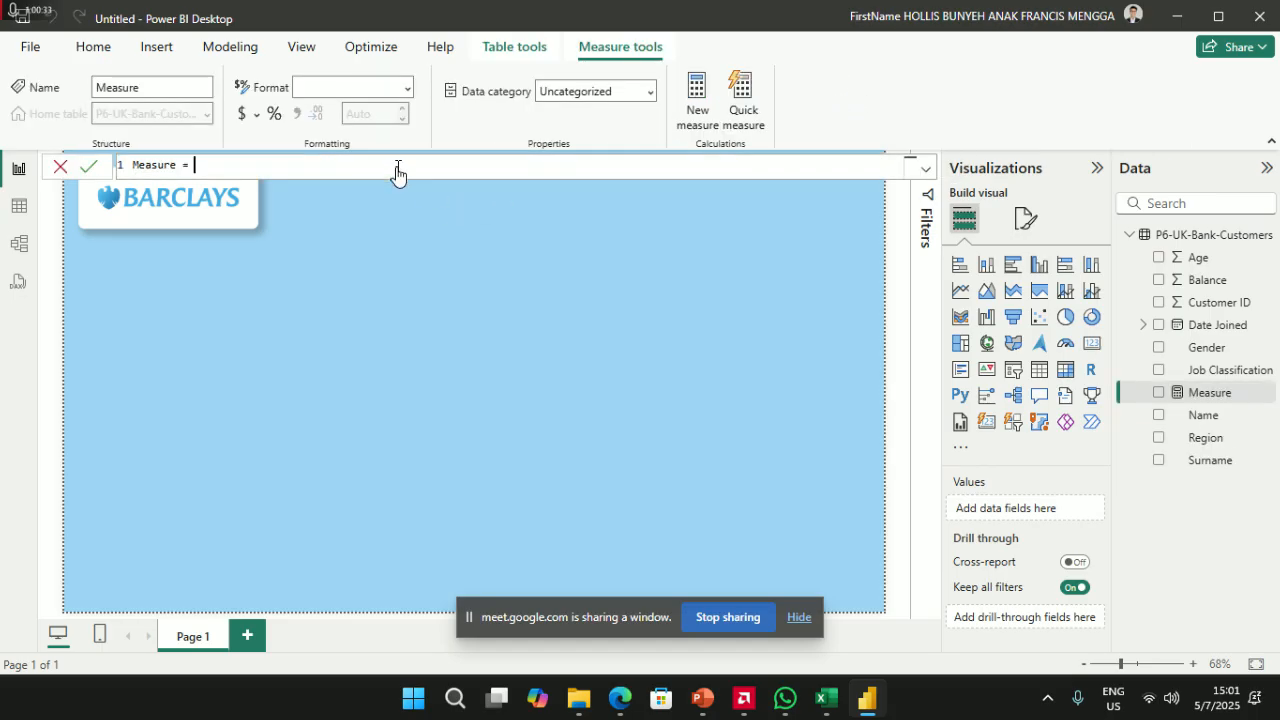
{"action": "key", "text": "ctrl+a"}
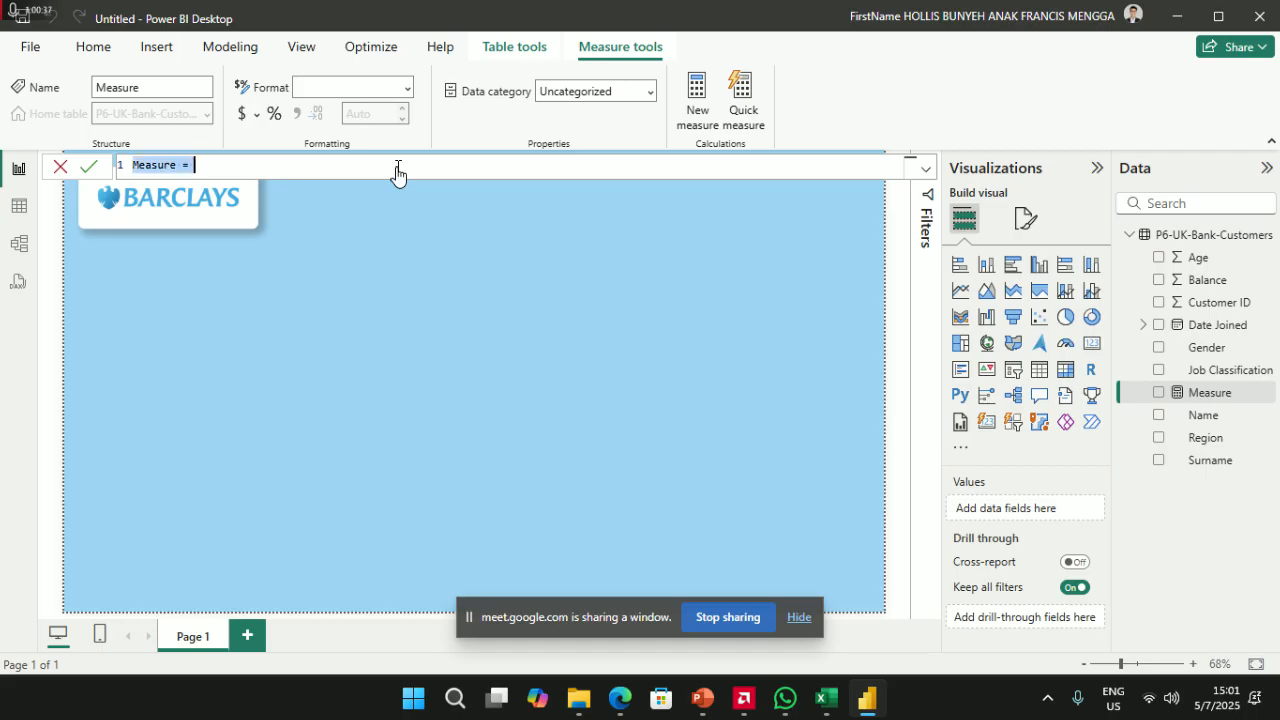
{"action": "type", "text": "Total "}
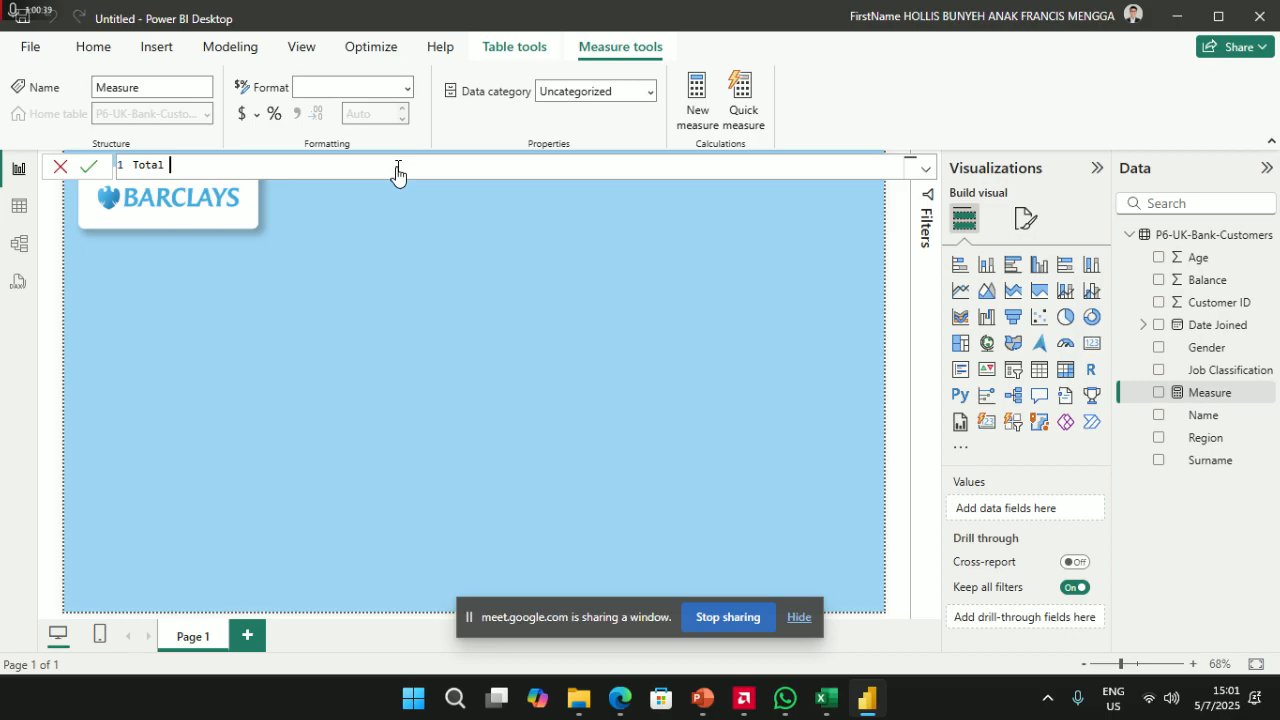
{"action": "type", "text": "Customers = Cou"}
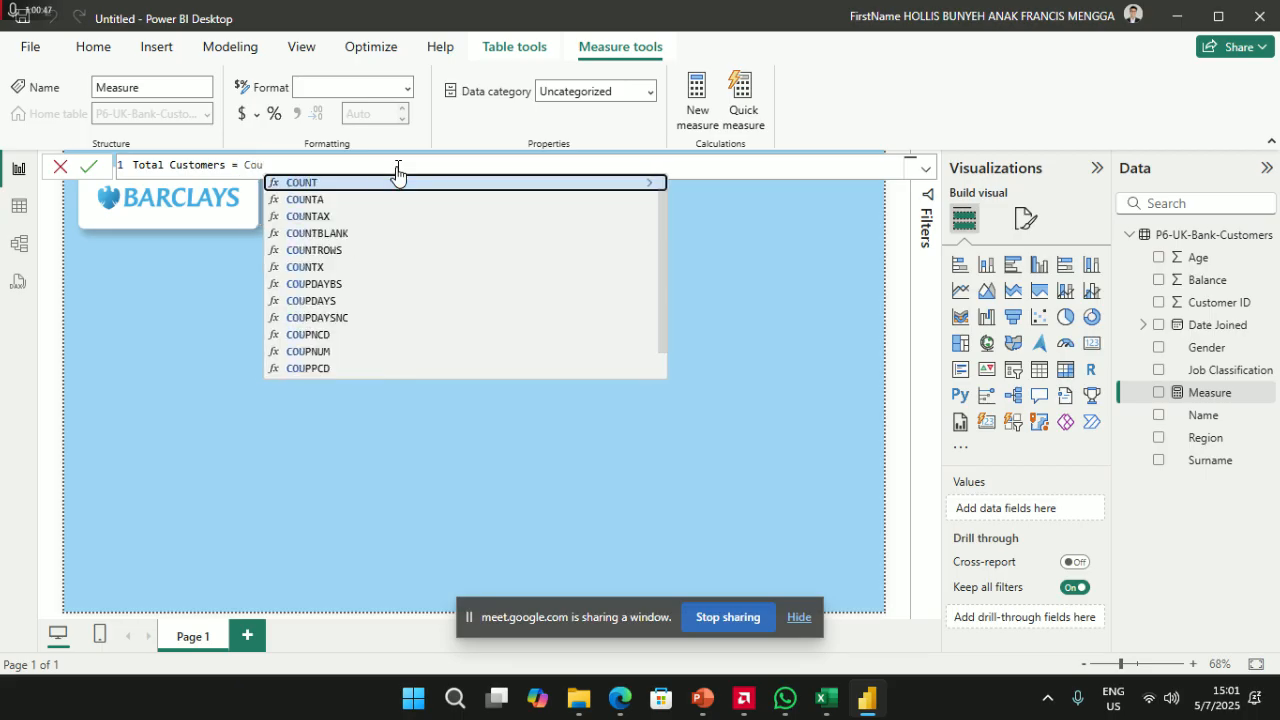
{"action": "key", "text": "Tab"}
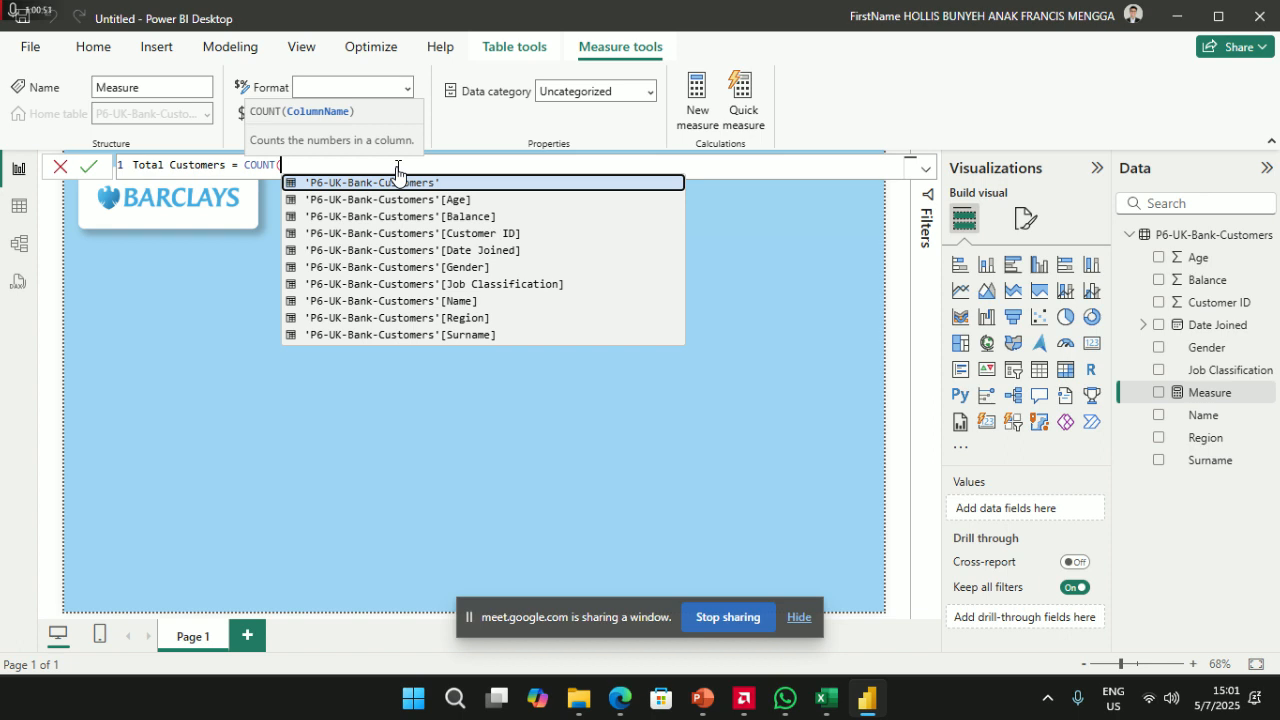
{"action": "key", "text": "Tab"}
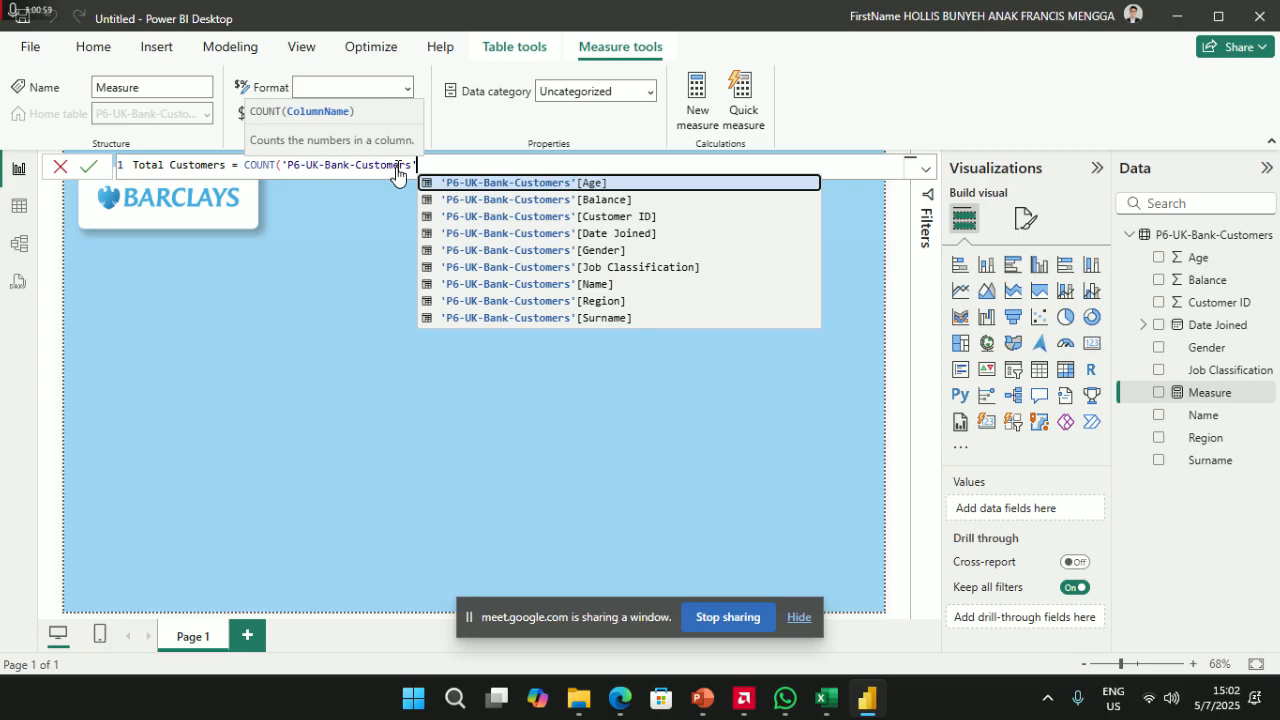
{"action": "key", "text": "Down"}
{"action": "key", "text": "Down"}
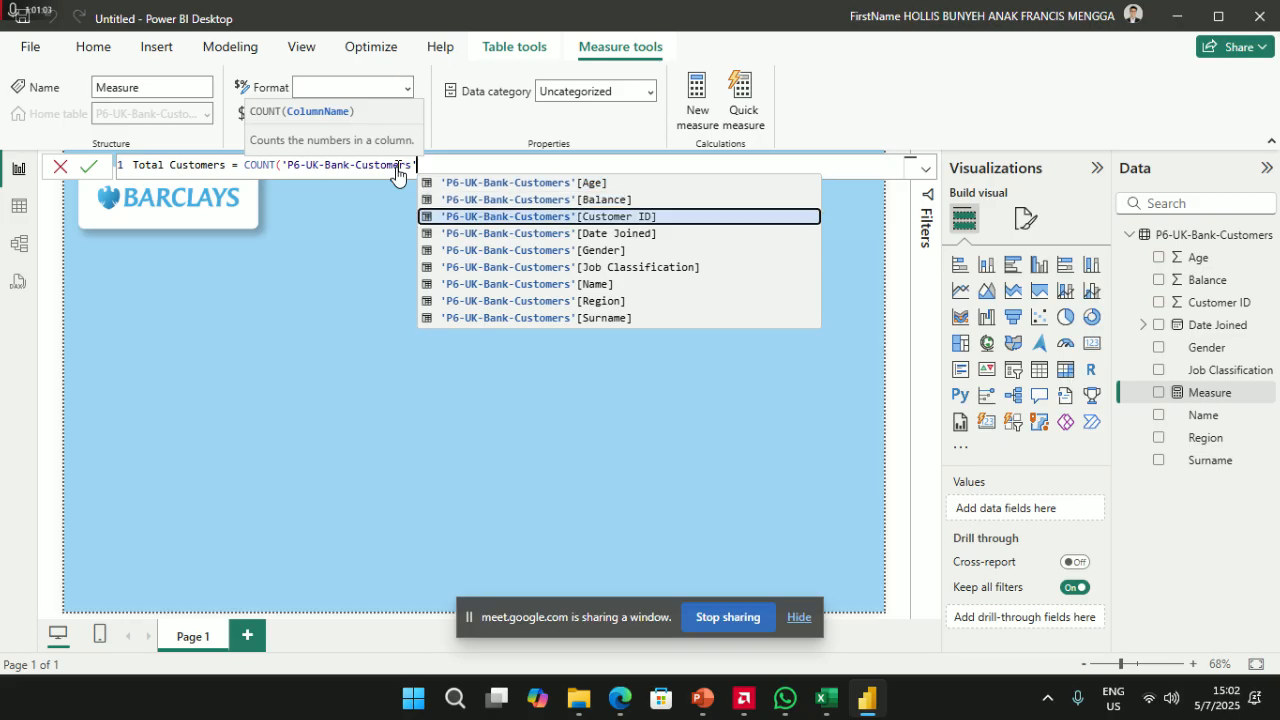
{"action": "key", "text": "Tab"}
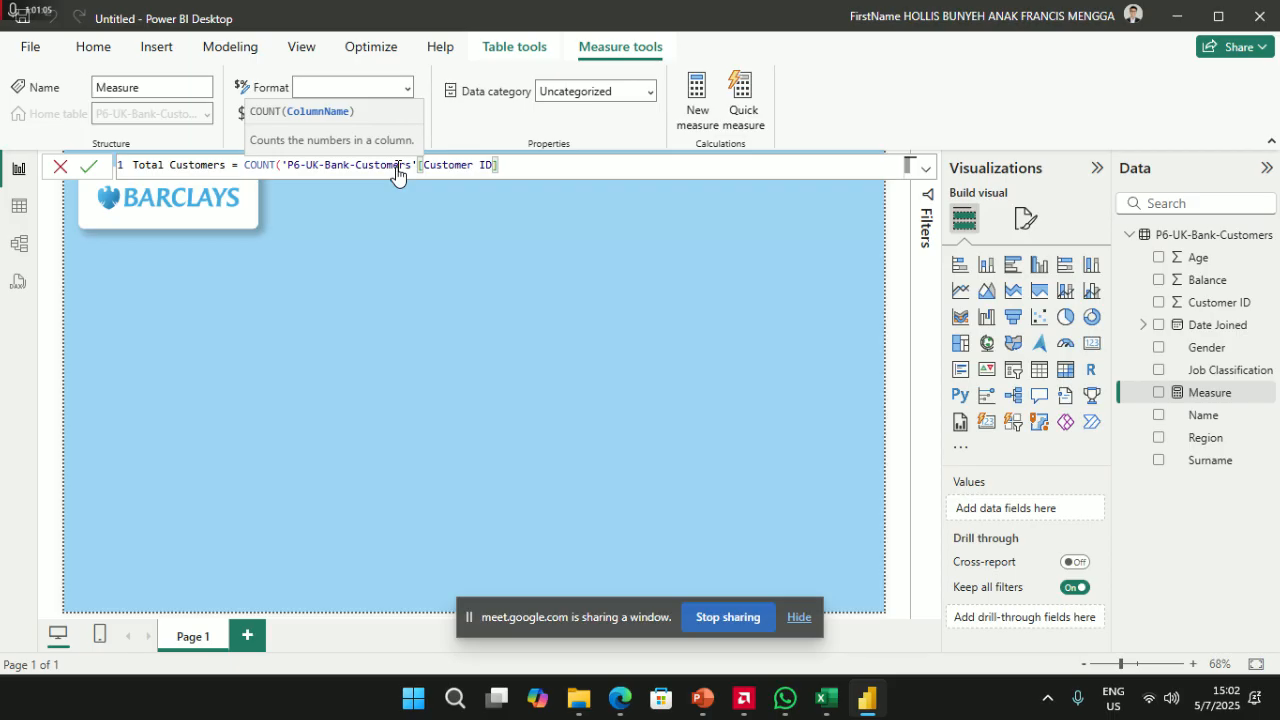
{"action": "type", "text": ")"}
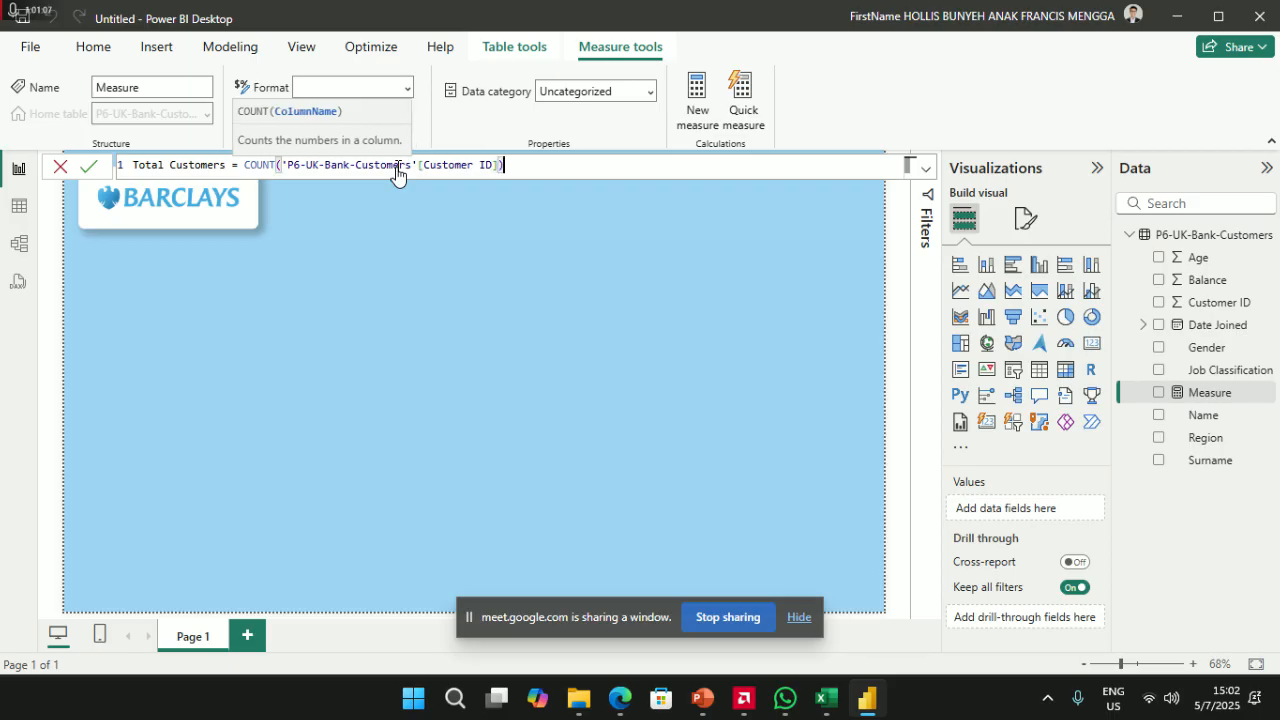
{"action": "key", "text": "Return"}
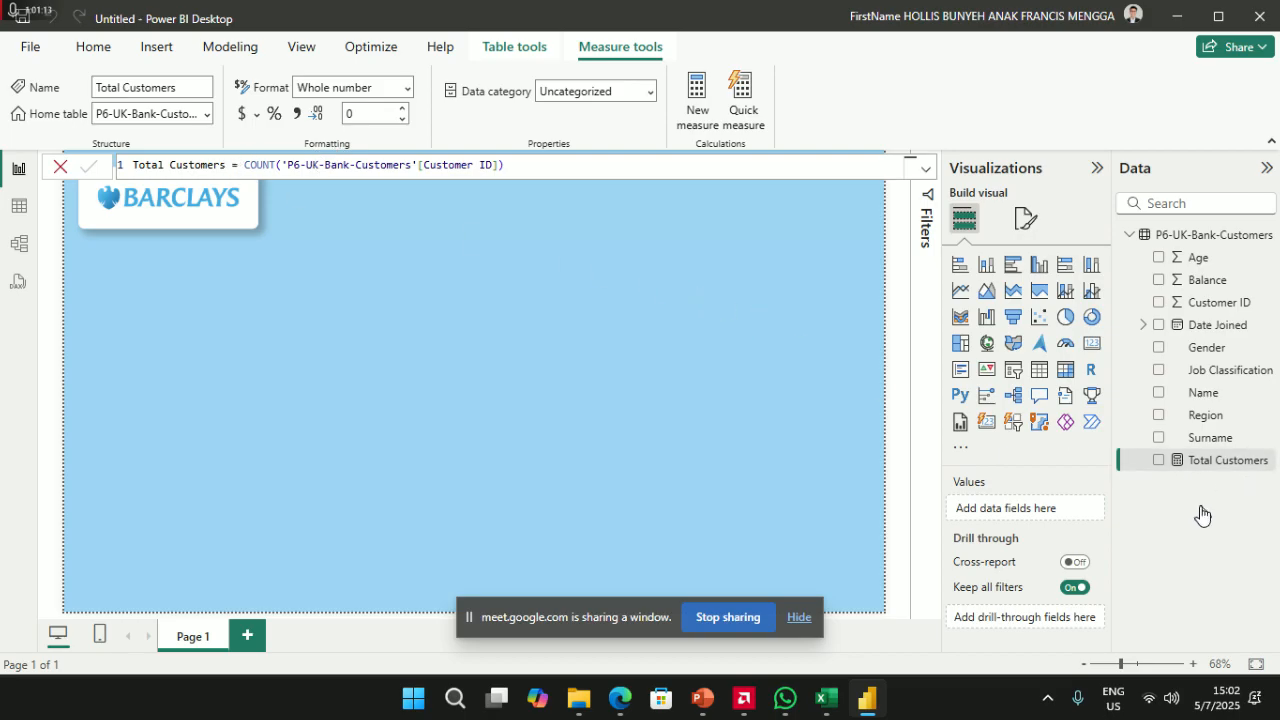
{"action": "left_click", "coordinate": [518, 345]}
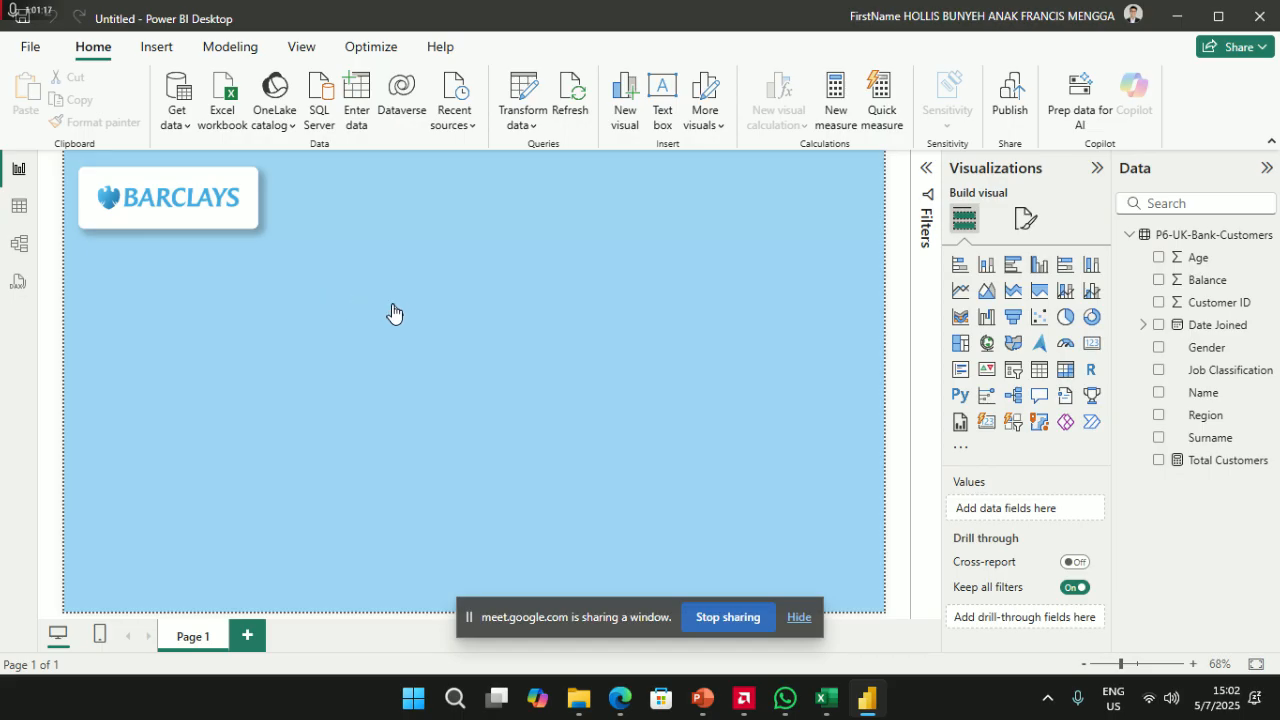
- Add a card beside the Barclays logo showing Total Customers (4014)
{"action": "left_click", "coordinate": [1090, 344]}
{"action": "left_click_drag", "start_coordinate": [249, 380], "coordinate": [366, 232]}
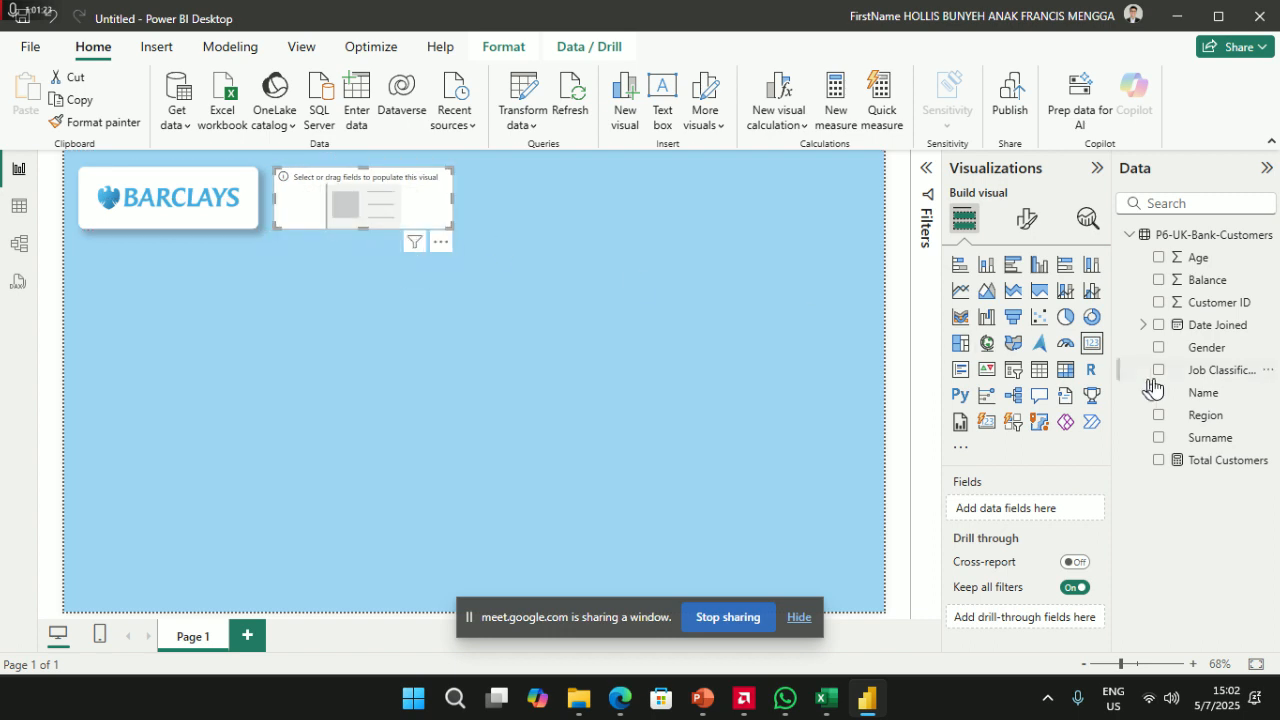
{"action": "left_click_drag", "start_coordinate": [1212, 462], "coordinate": [1038, 514]}
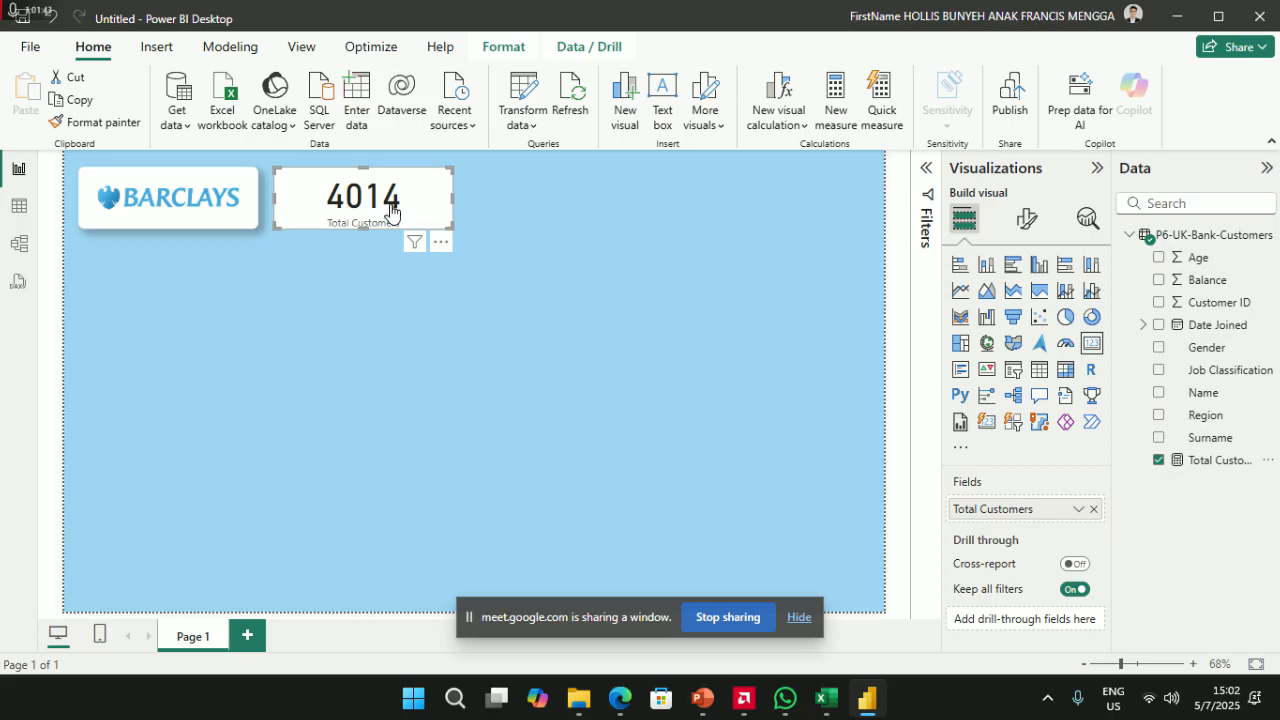
{"action": "left_click", "coordinate": [560, 245]}
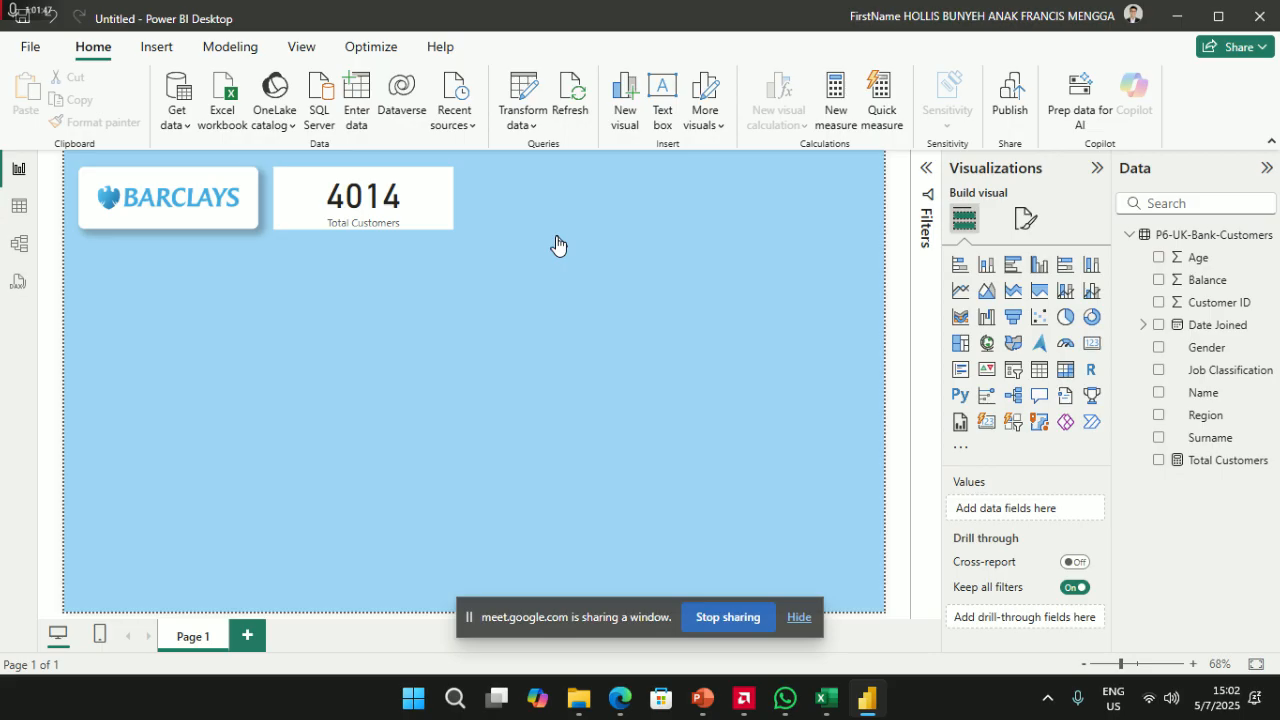
- Create and commit the measure Total Balance = SUM('P6-UK-Bank-Customers'[Balance])
{"action": "left_click", "coordinate": [838, 106]}
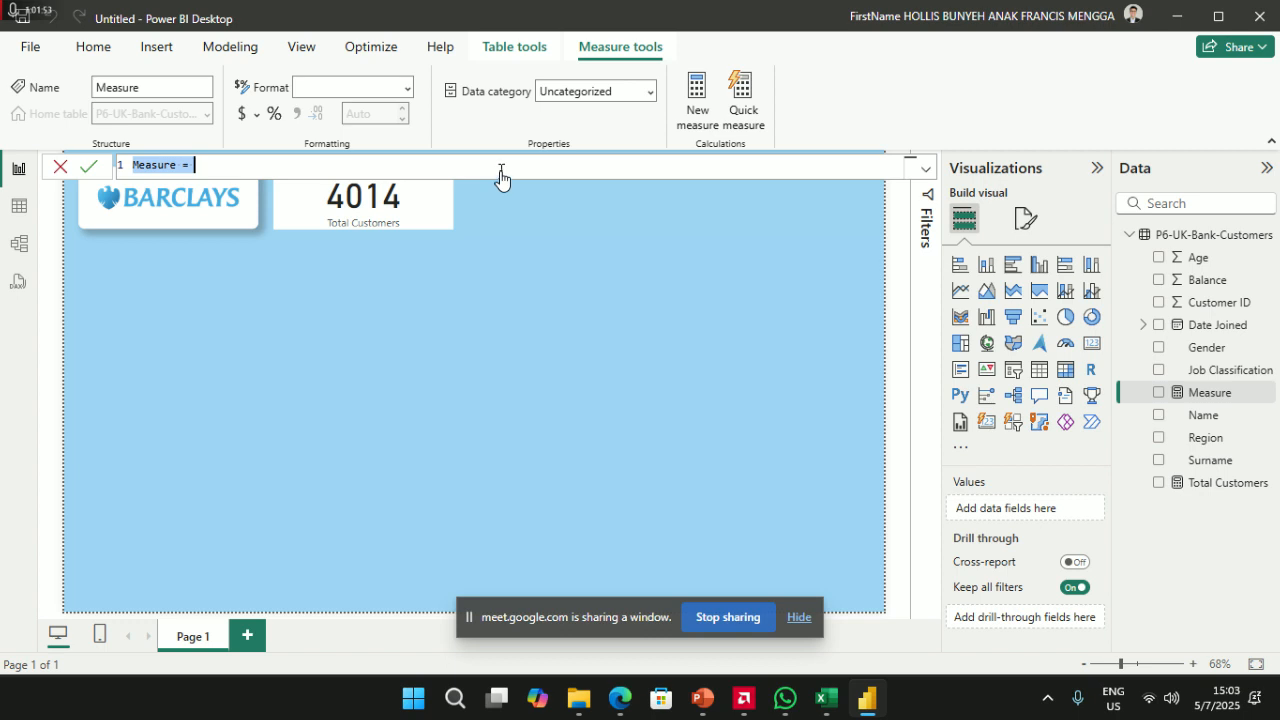
{"action": "type", "text": "T"}
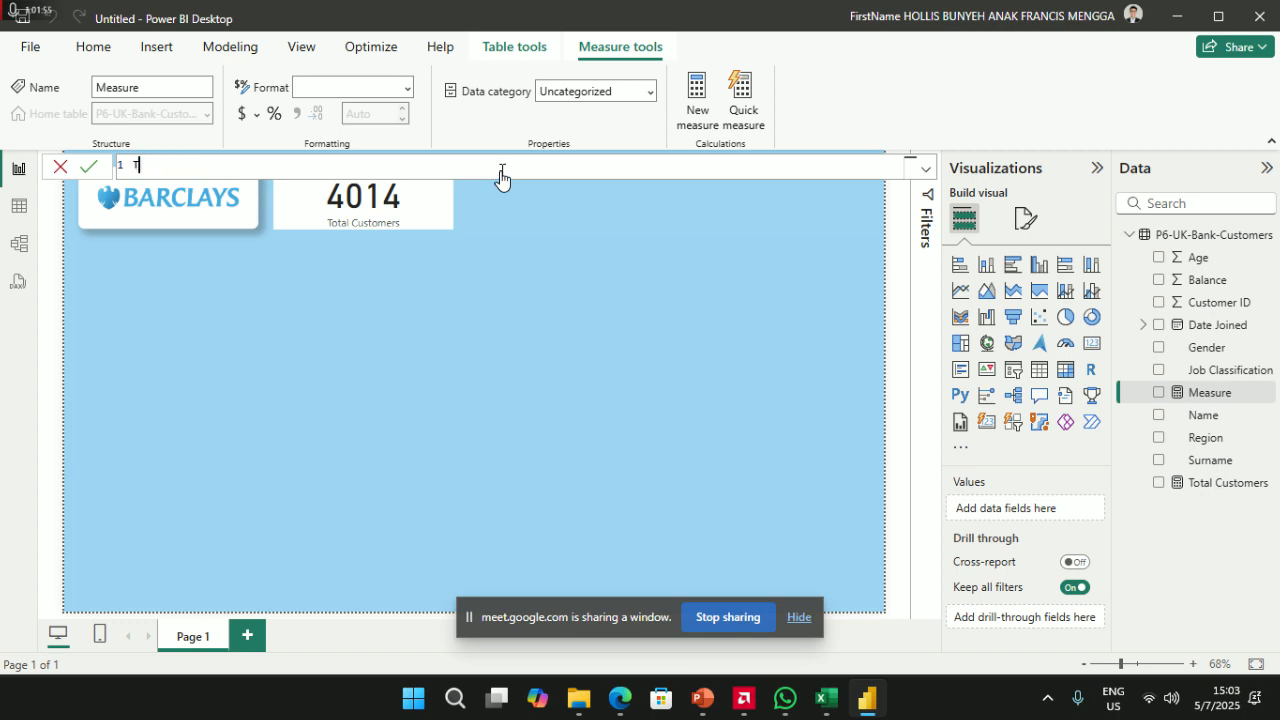
{"action": "type", "text": "otal Balance = SUM("}
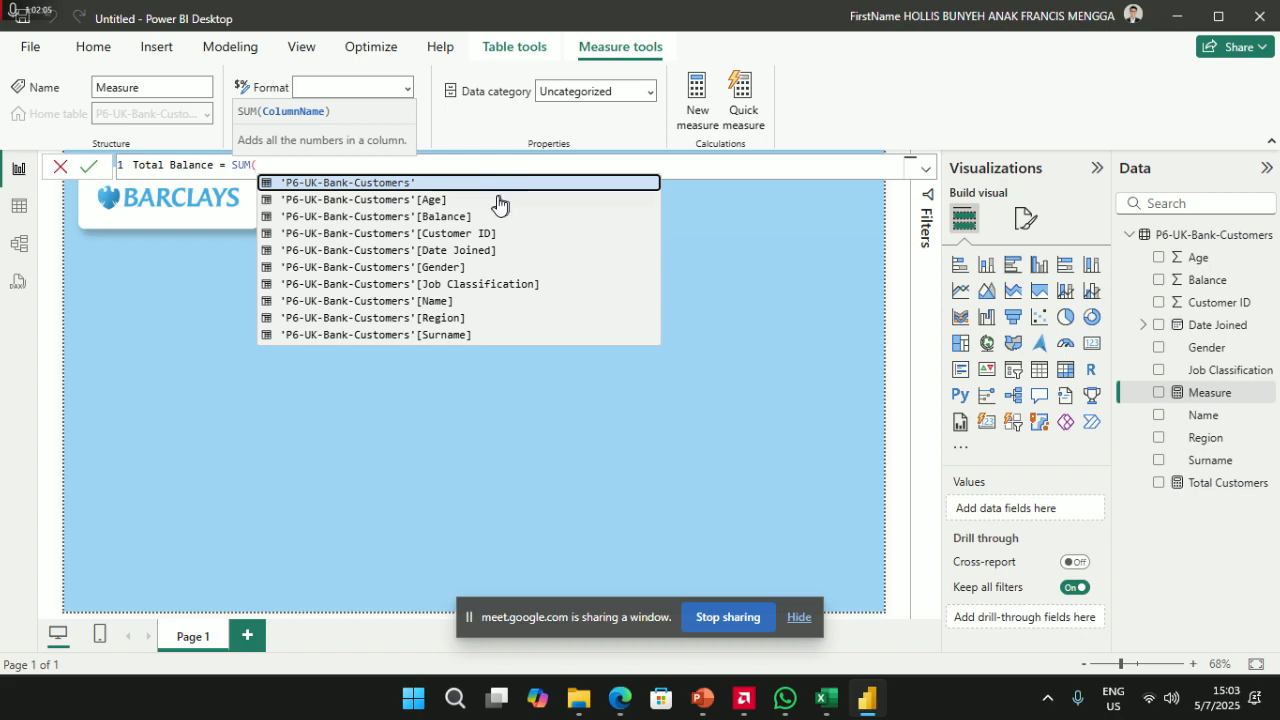
{"action": "left_click", "coordinate": [491, 200]}
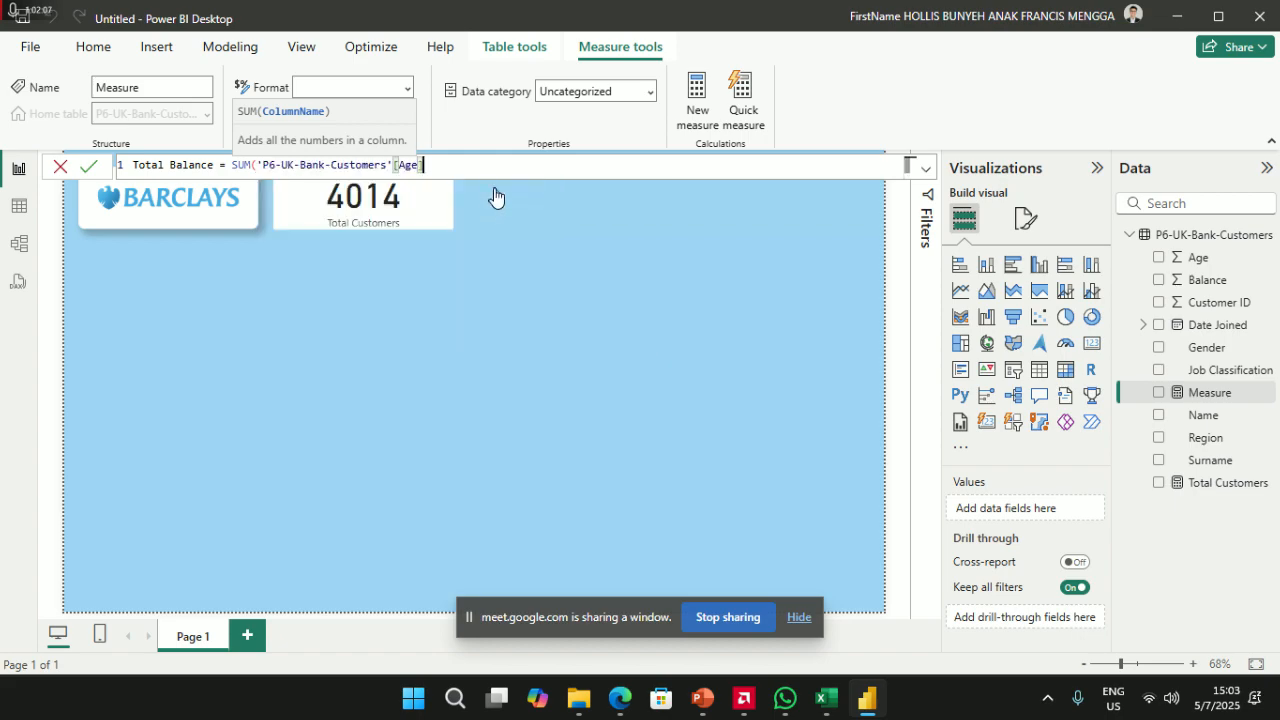
{"action": "key", "text": "BackSpace"}
{"action": "key", "text": "BackSpace"}
{"action": "key", "text": "BackSpace"}
{"action": "key", "text": "BackSpace"}
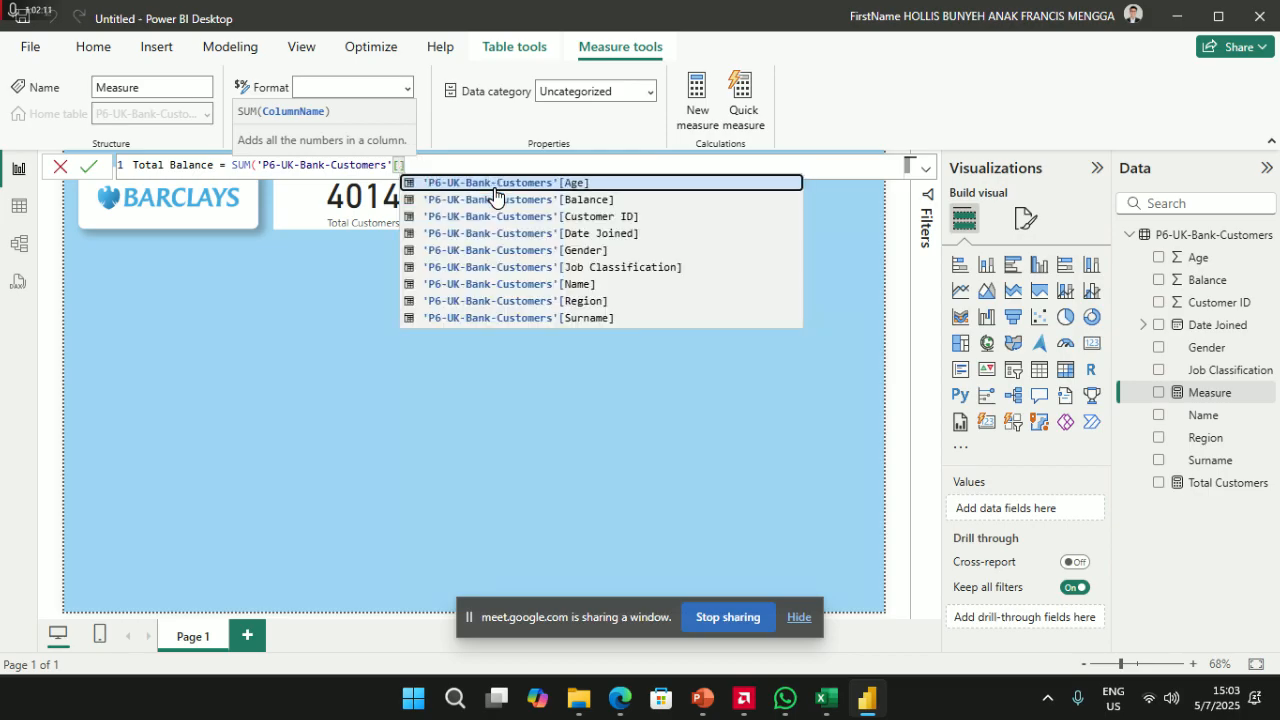
{"action": "left_click", "coordinate": [522, 204]}
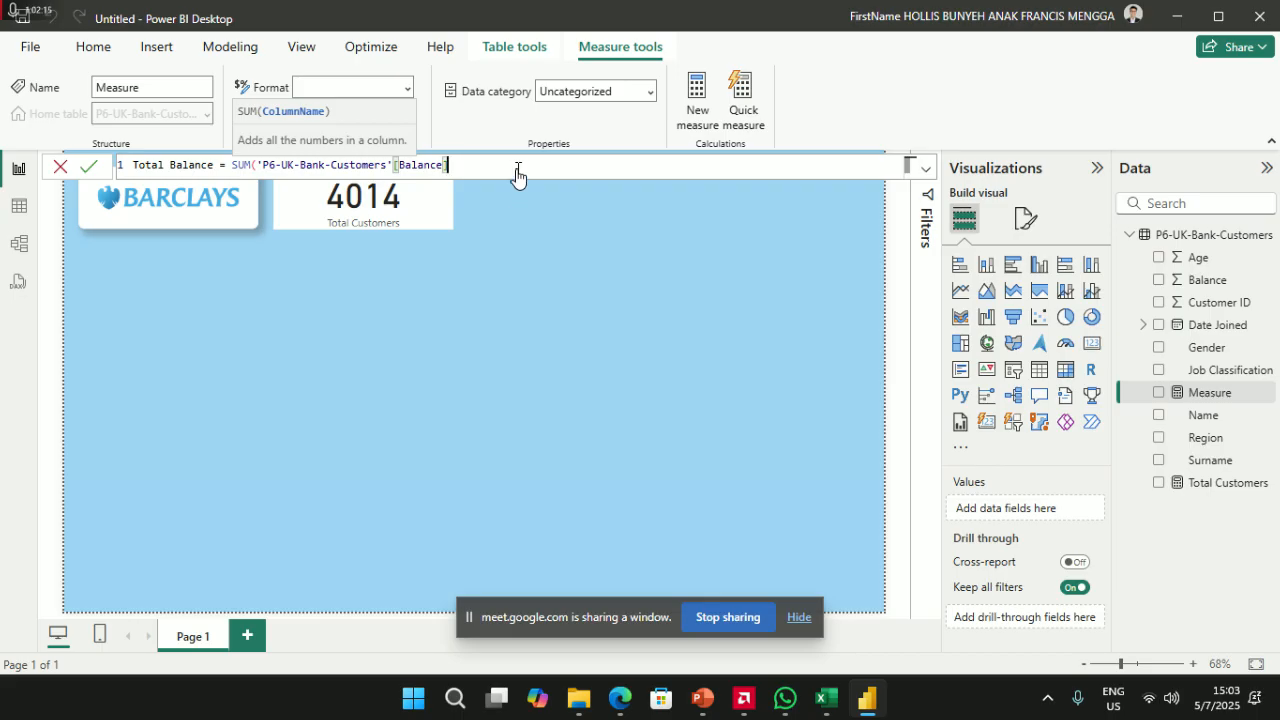
{"action": "type", "text": ")"}
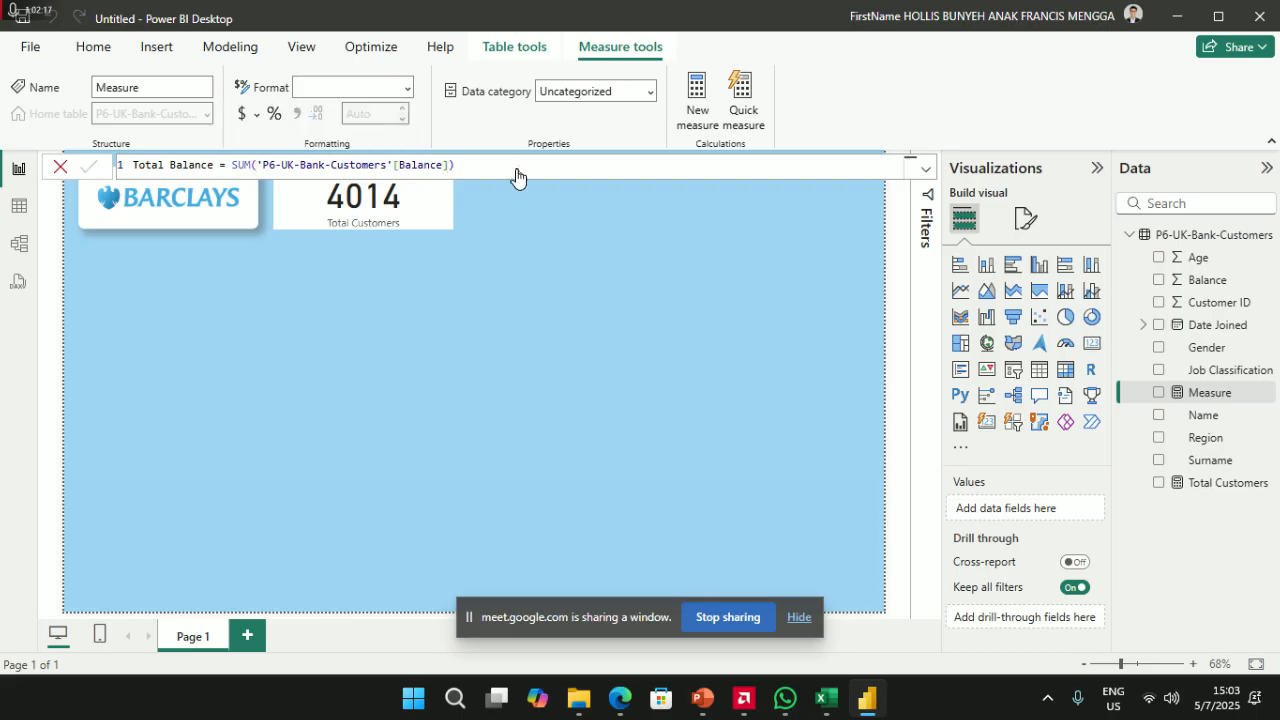
{"action": "key", "text": "Return"}
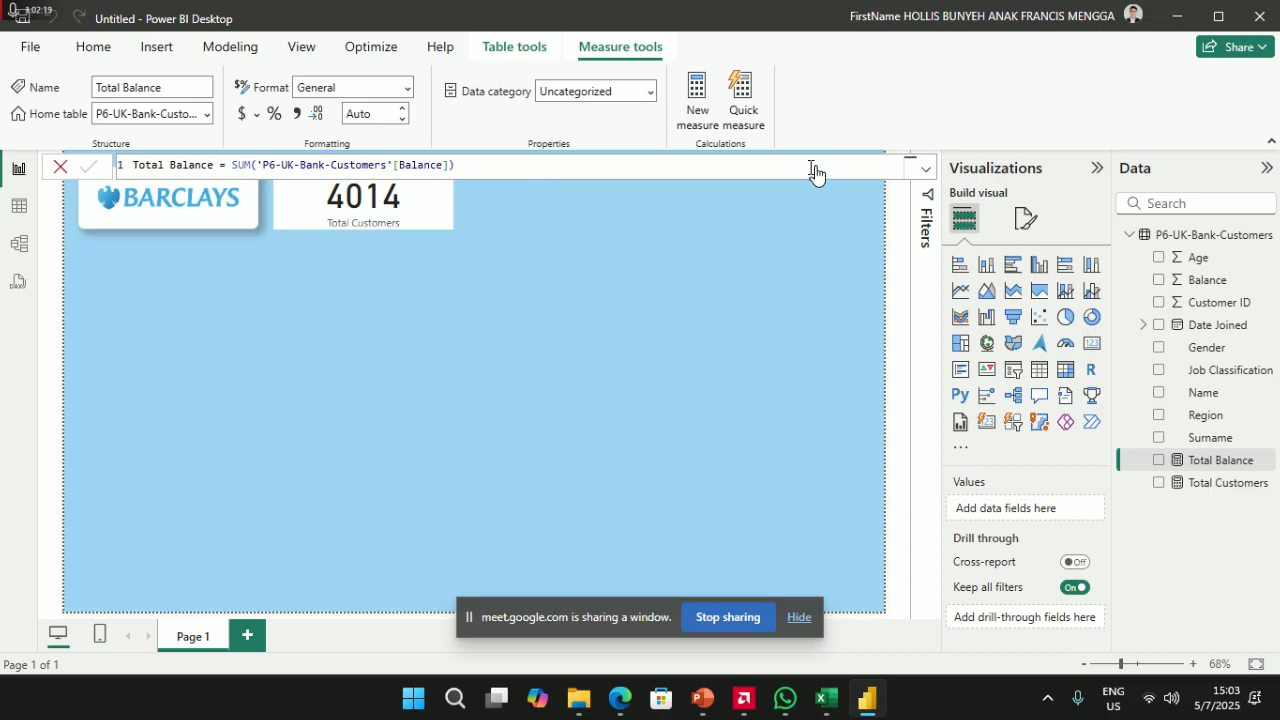
{"action": "left_click", "coordinate": [484, 338]}
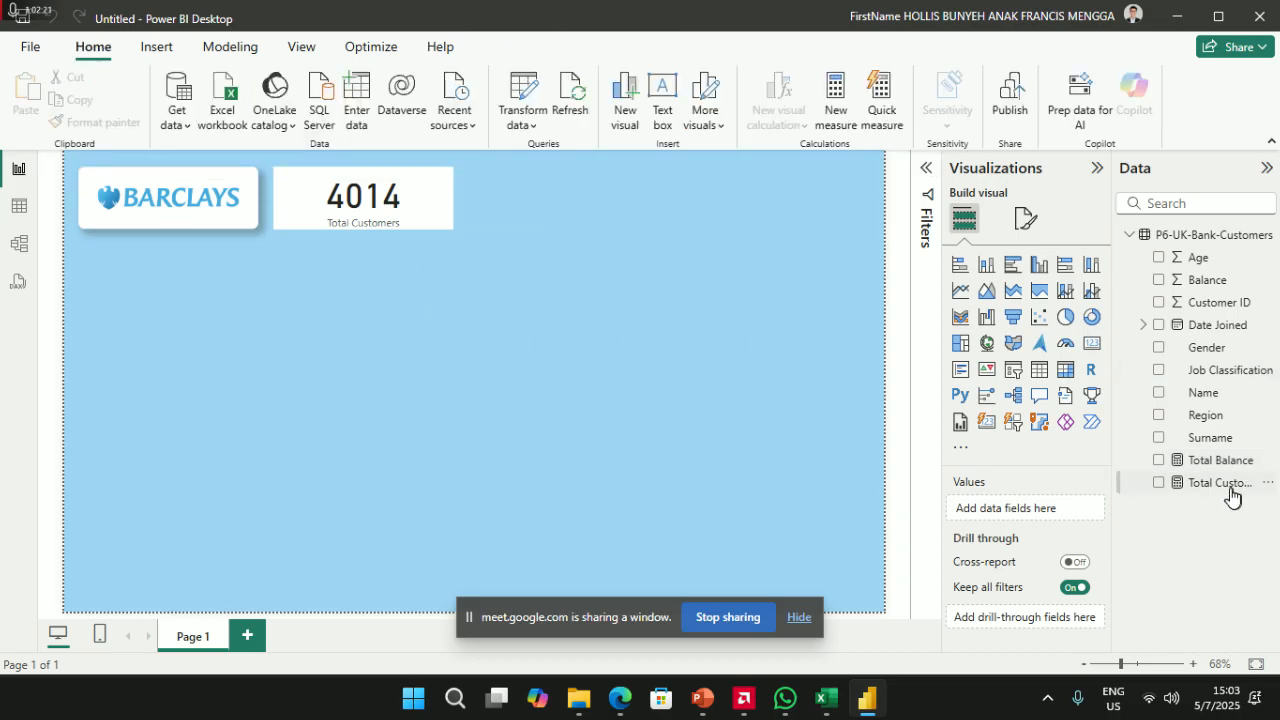
- Add a matching-height 159.62M Total Balance card beside Total Customers, then bring the Google Meet call forward
{"action": "left_click", "coordinate": [1094, 369]}
{"action": "left_click_drag", "start_coordinate": [628, 352], "coordinate": [571, 309]}
{"action": "left_click_drag", "start_coordinate": [572, 360], "coordinate": [567, 232]}
{"action": "left_click", "coordinate": [1218, 460]}
{"action": "left_click_drag", "start_coordinate": [1215, 460], "coordinate": [1035, 512]}
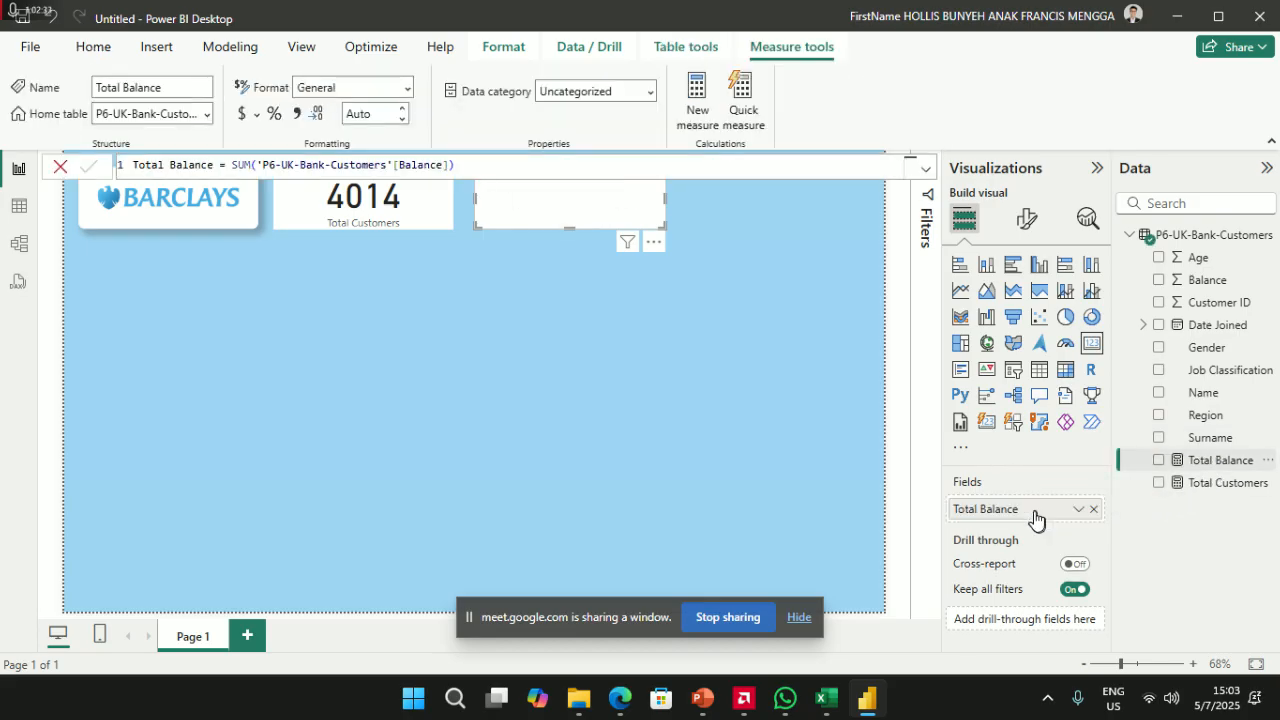
{"action": "left_click", "coordinate": [638, 331]}
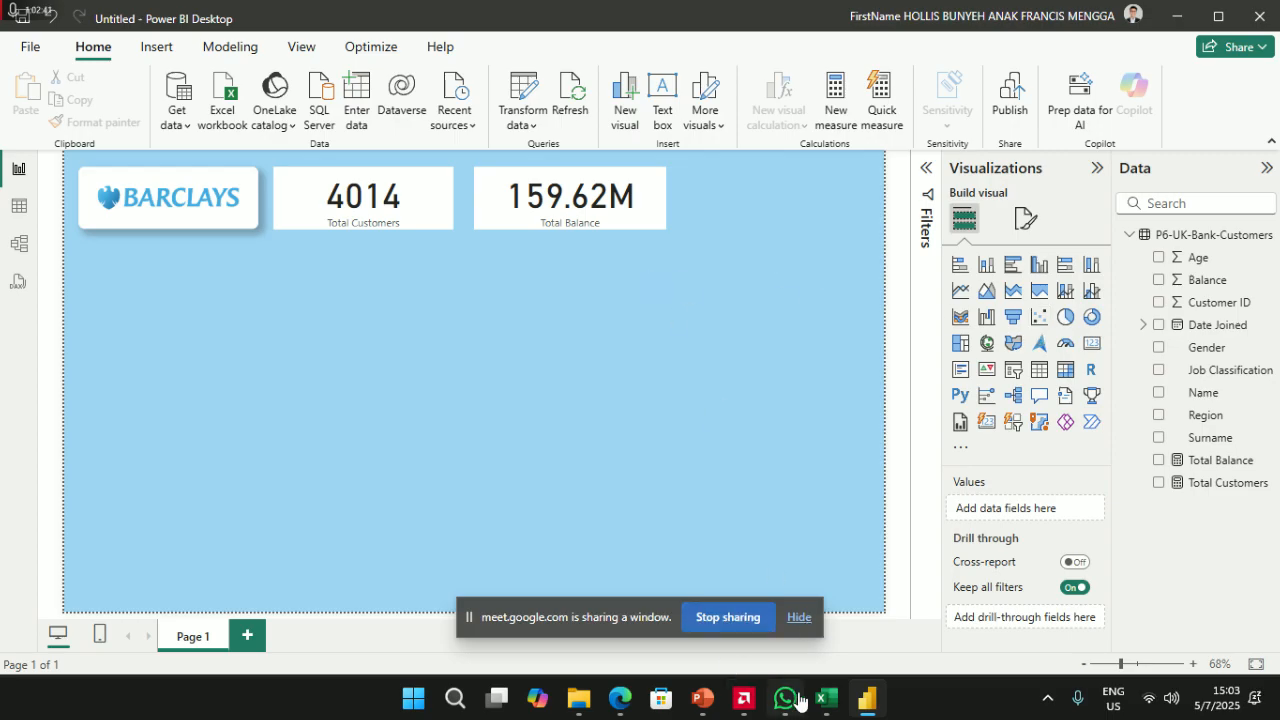
{"action": "mouse_move", "coordinate": [620, 698]}
{"action": "left_click", "coordinate": [556, 621]}
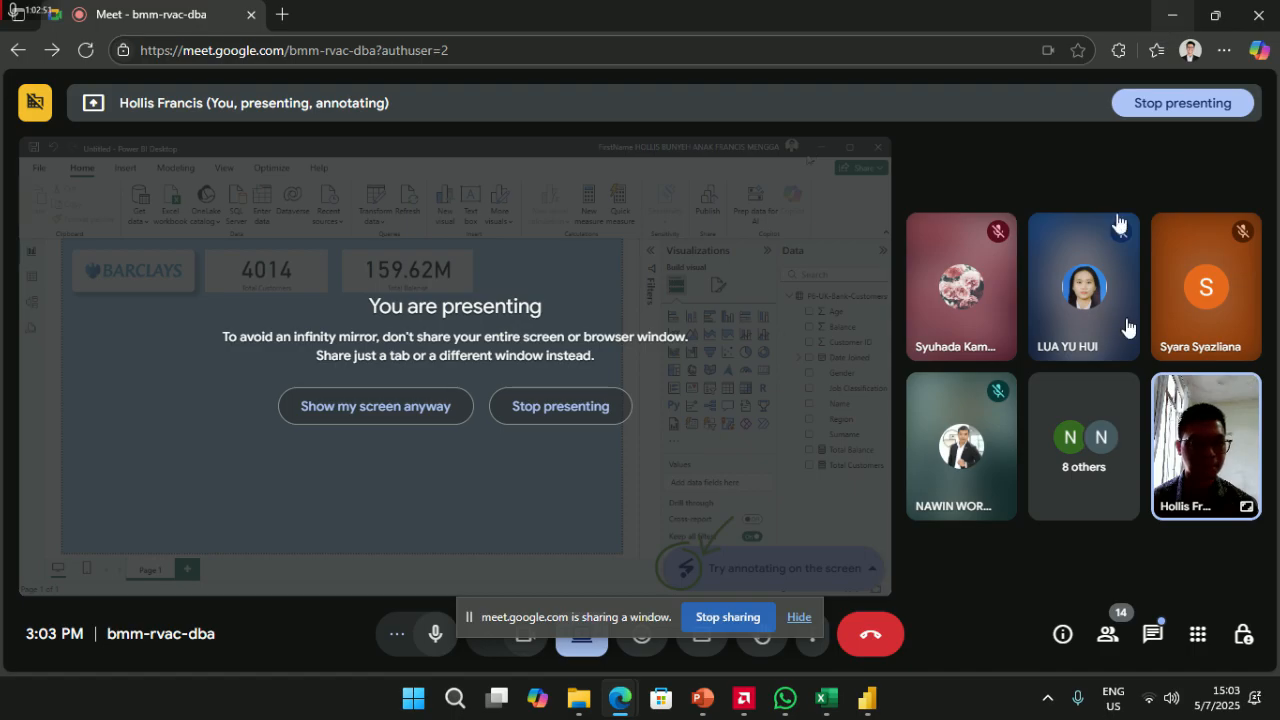
- View the in-call chat messages, then minimise the meeting to return to Power BI
{"action": "left_click", "coordinate": [1153, 634]}
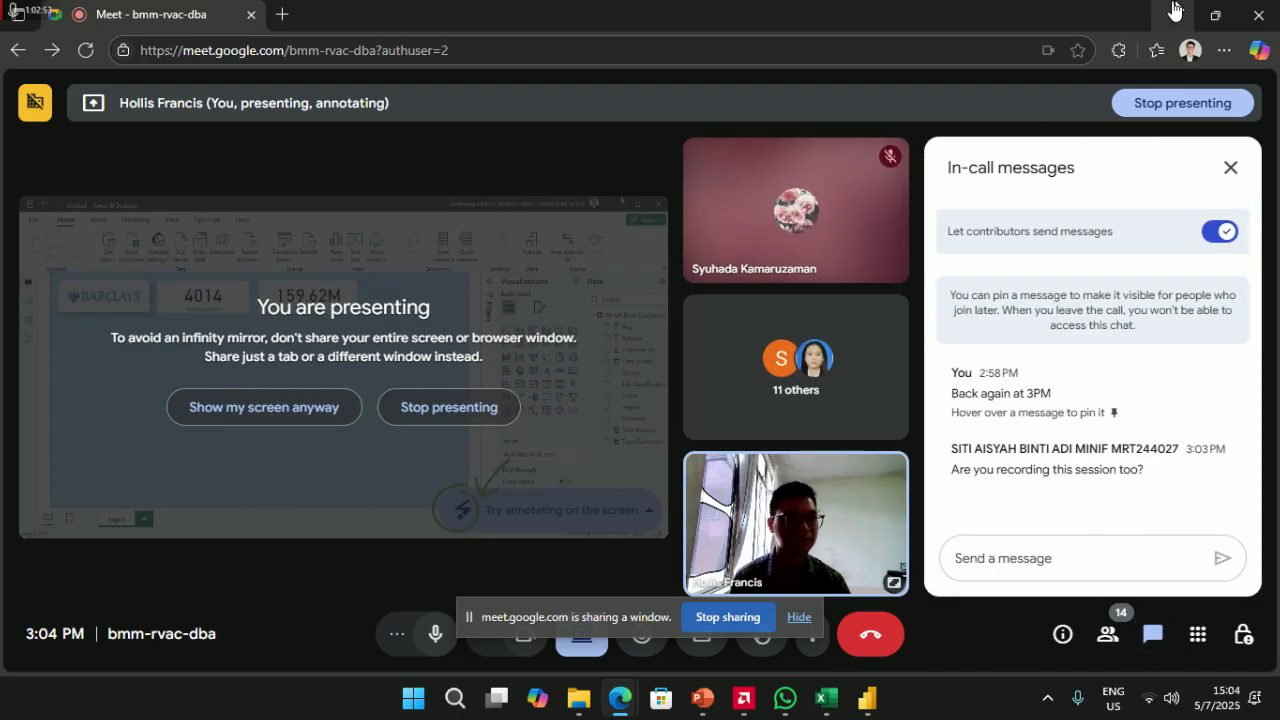
{"action": "left_click", "coordinate": [1177, 14]}
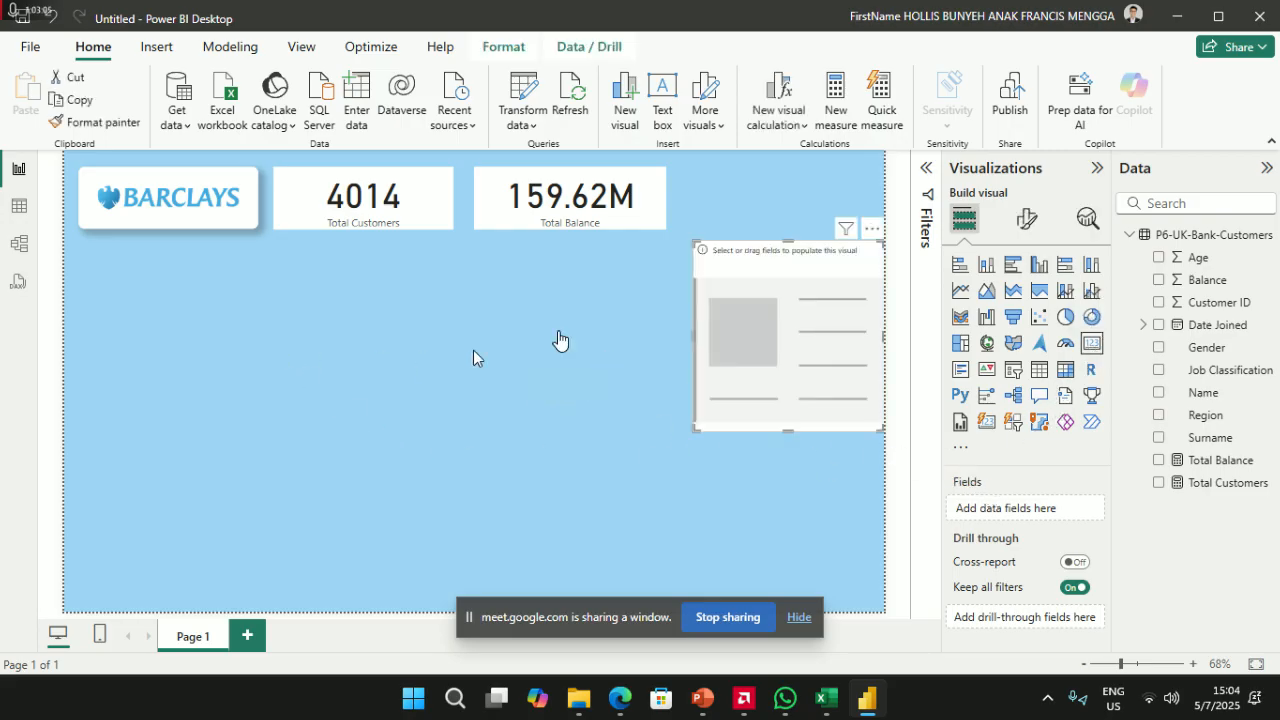
- Place a new card and try Balance as Average, then switch it to Customer ID
{"action": "left_click_drag", "start_coordinate": [695, 330], "coordinate": [567, 369]}
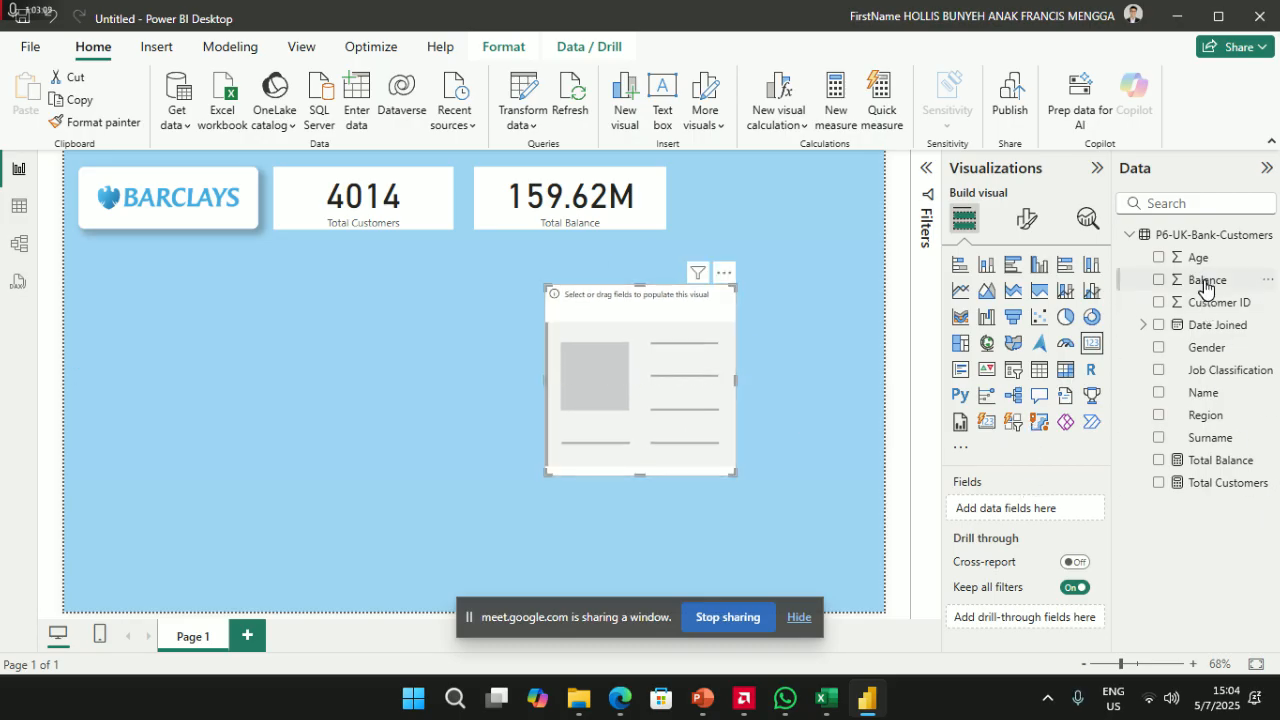
{"action": "left_click_drag", "start_coordinate": [1212, 280], "coordinate": [1050, 509]}
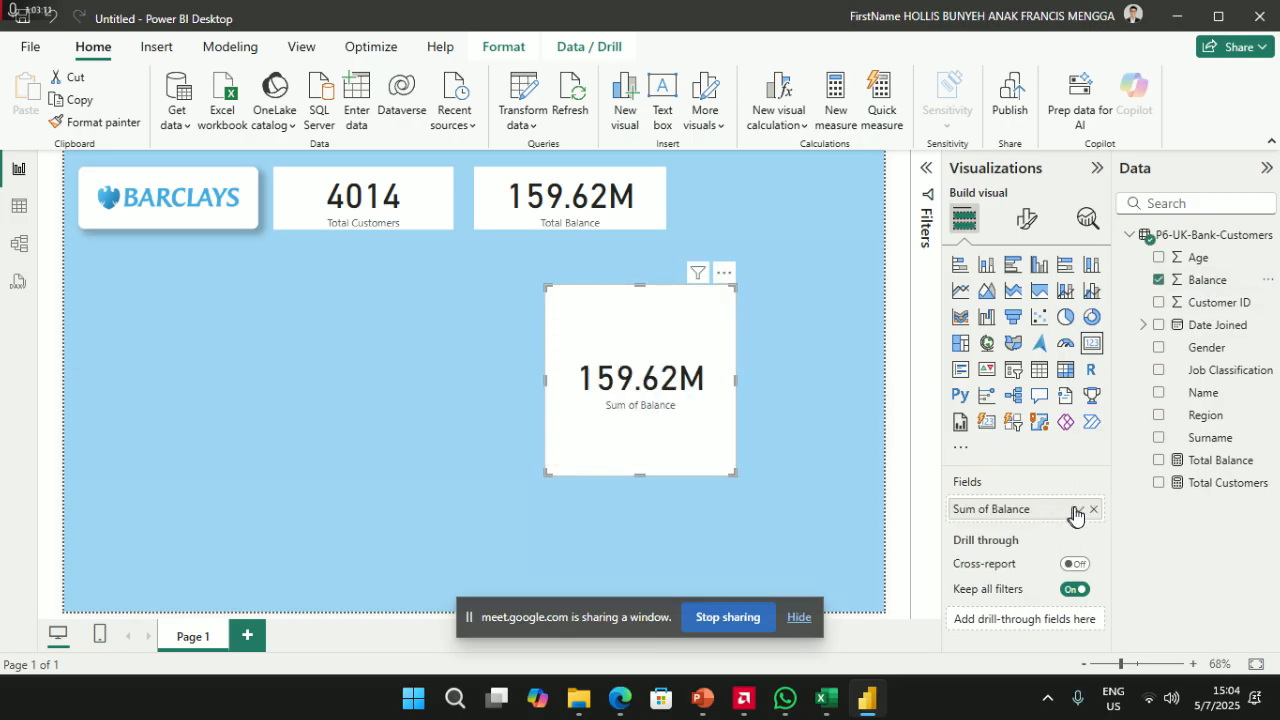
{"action": "left_click", "coordinate": [1079, 511]}
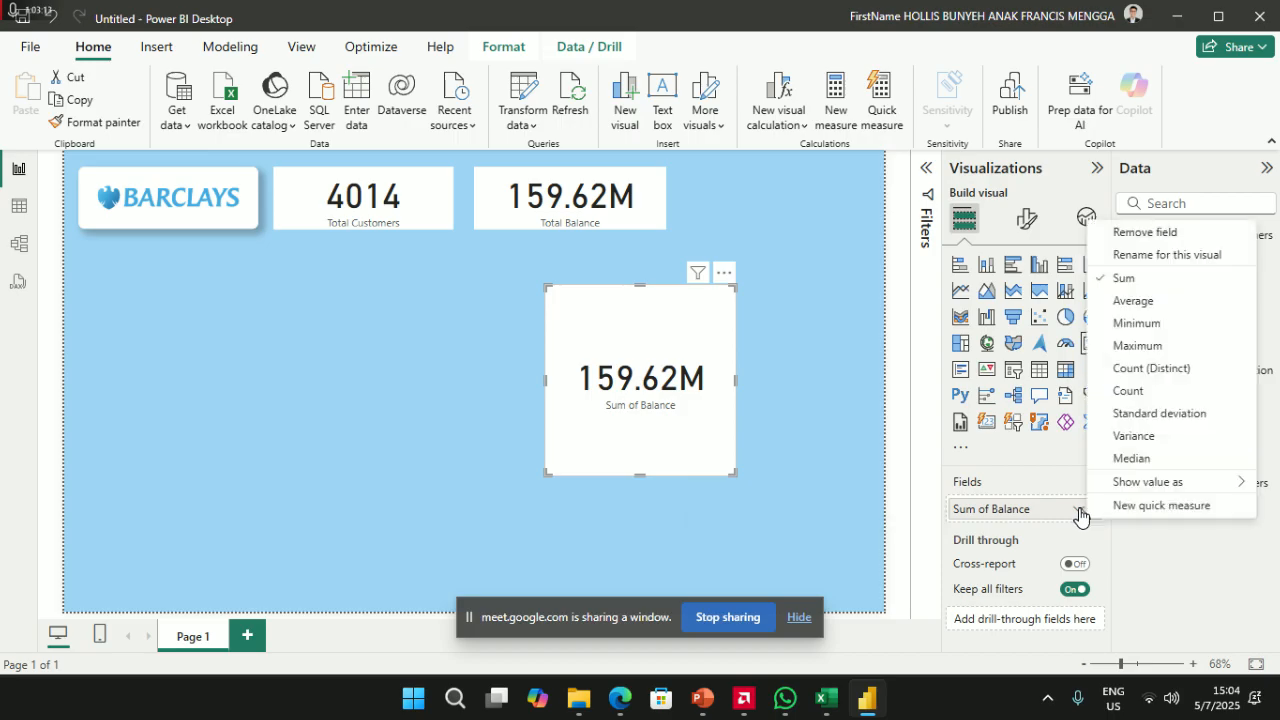
{"action": "left_click", "coordinate": [1134, 300]}
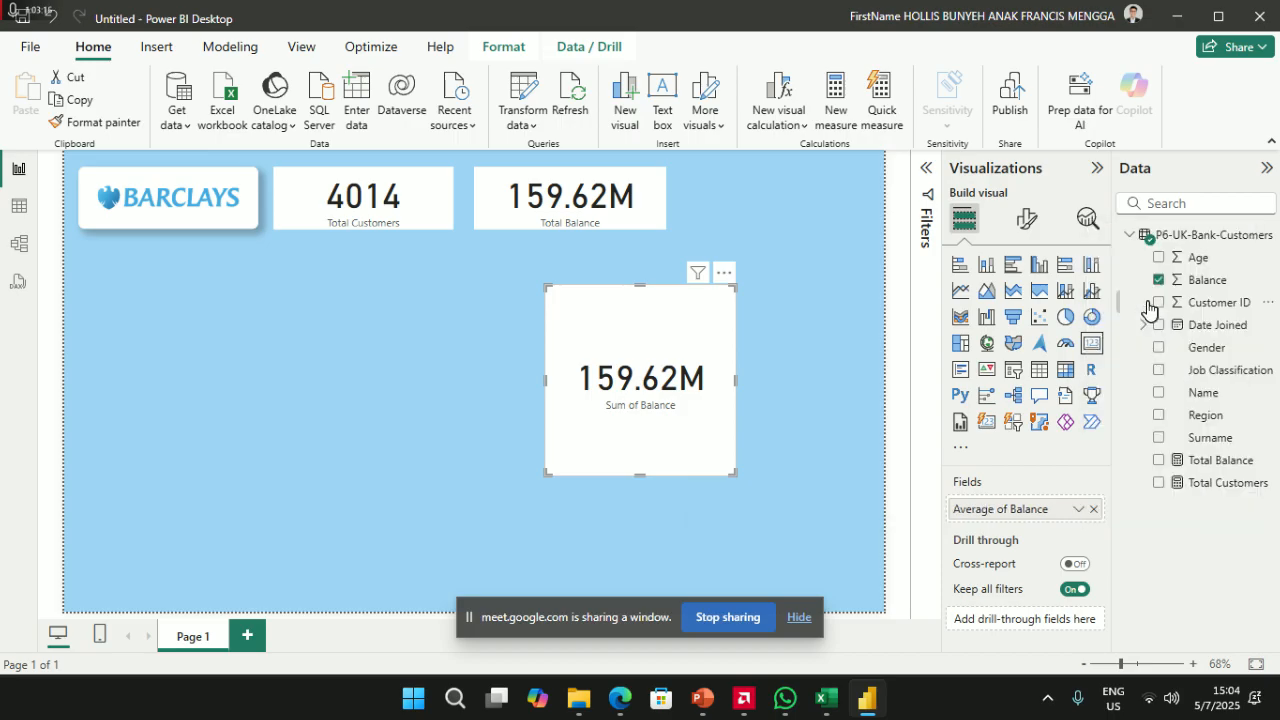
{"action": "left_click", "coordinate": [1094, 513]}
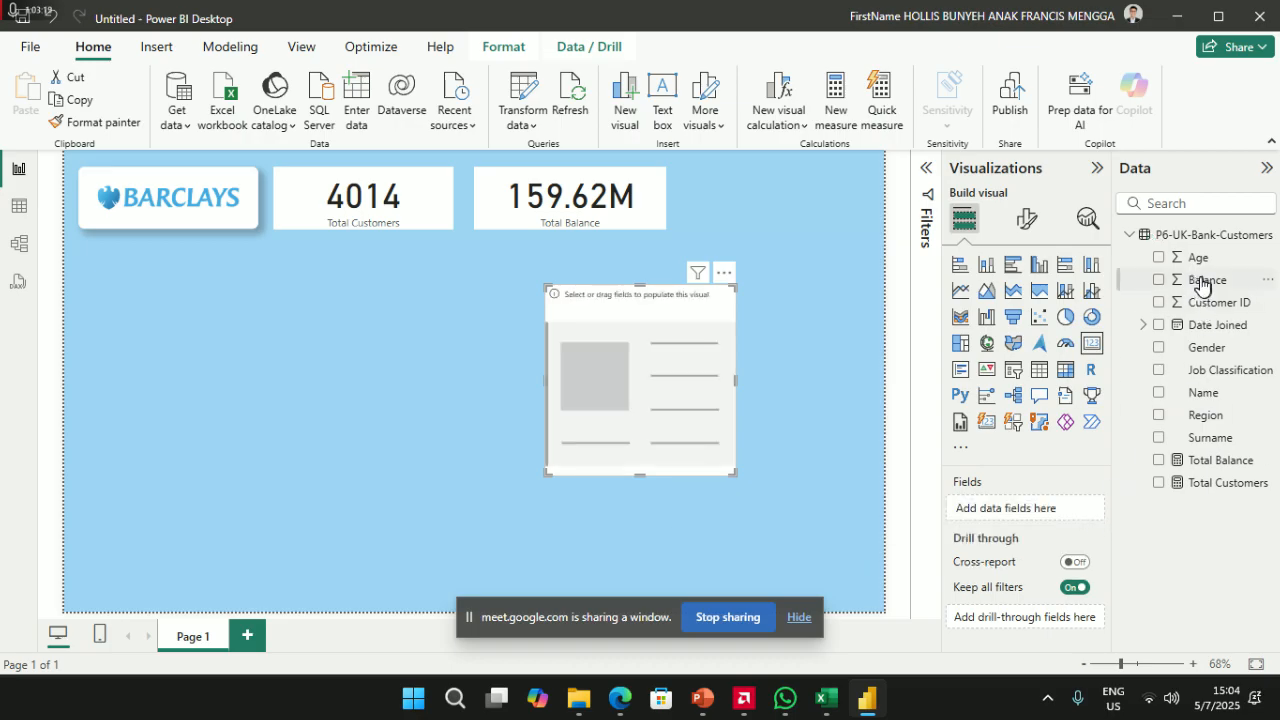
{"action": "left_click_drag", "start_coordinate": [1212, 302], "coordinate": [1048, 510]}
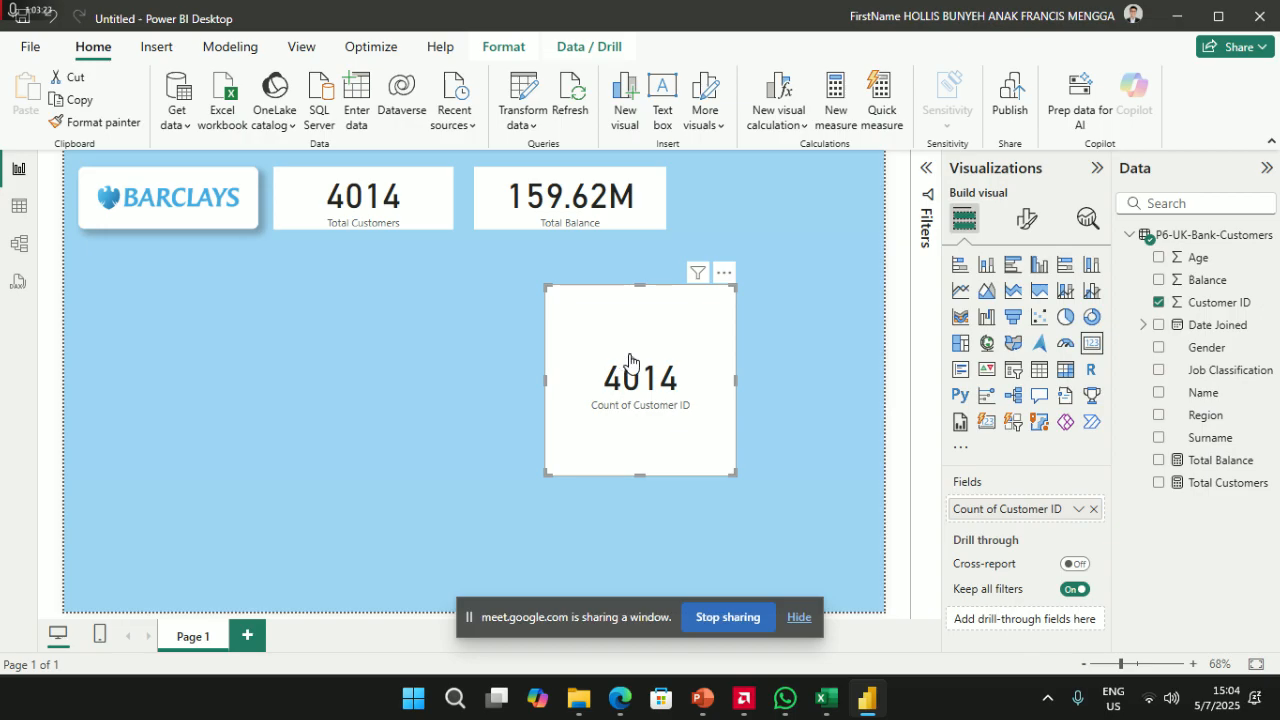
- Select the Total Customers card and inspect its measure formula
{"action": "left_click", "coordinate": [395, 198]}
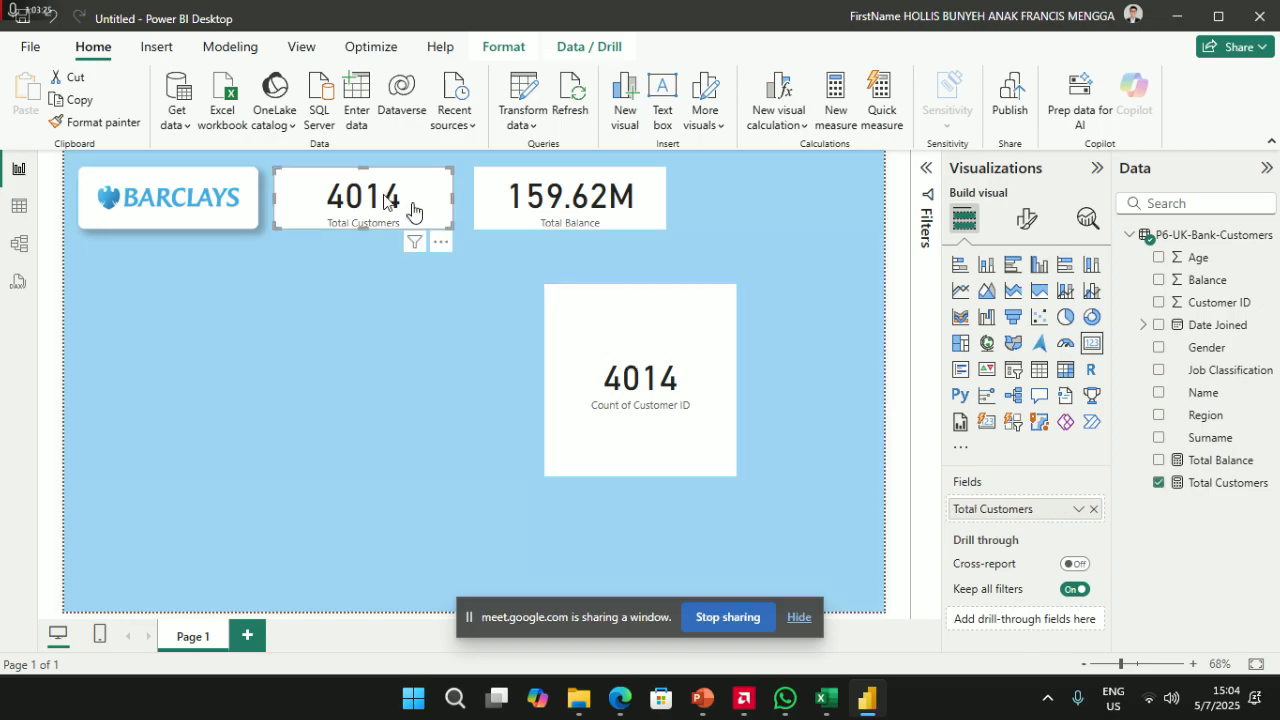
{"action": "left_click", "coordinate": [1219, 484]}
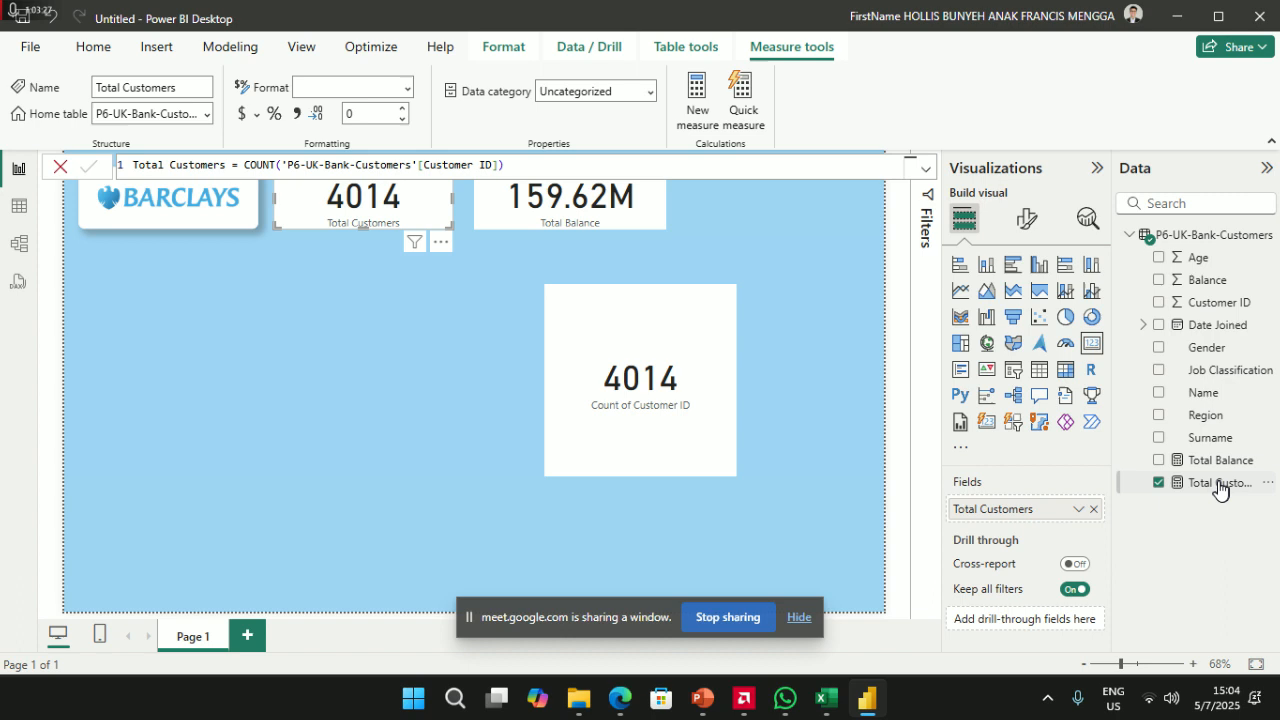
{"action": "left_click", "coordinate": [1232, 462]}
{"action": "left_click", "coordinate": [1218, 486]}
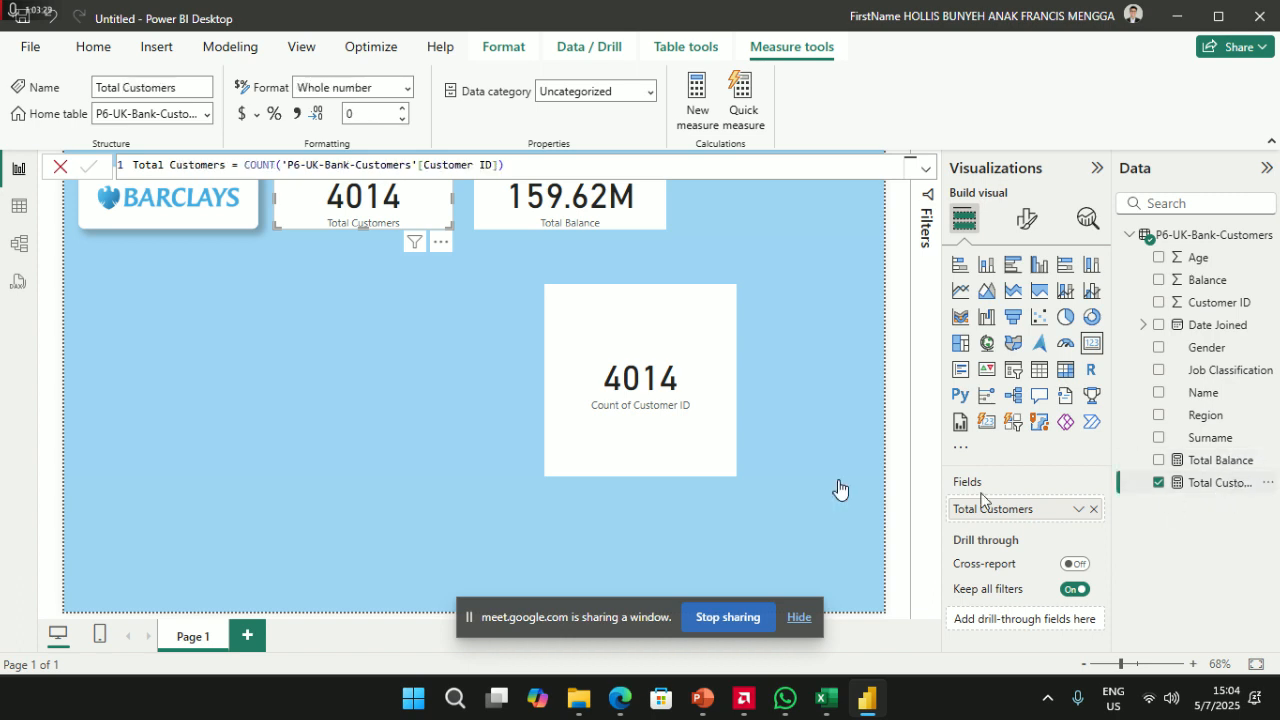
- Check the Count of Customer ID card's aggregation, then remove that card
{"action": "left_click", "coordinate": [675, 414]}
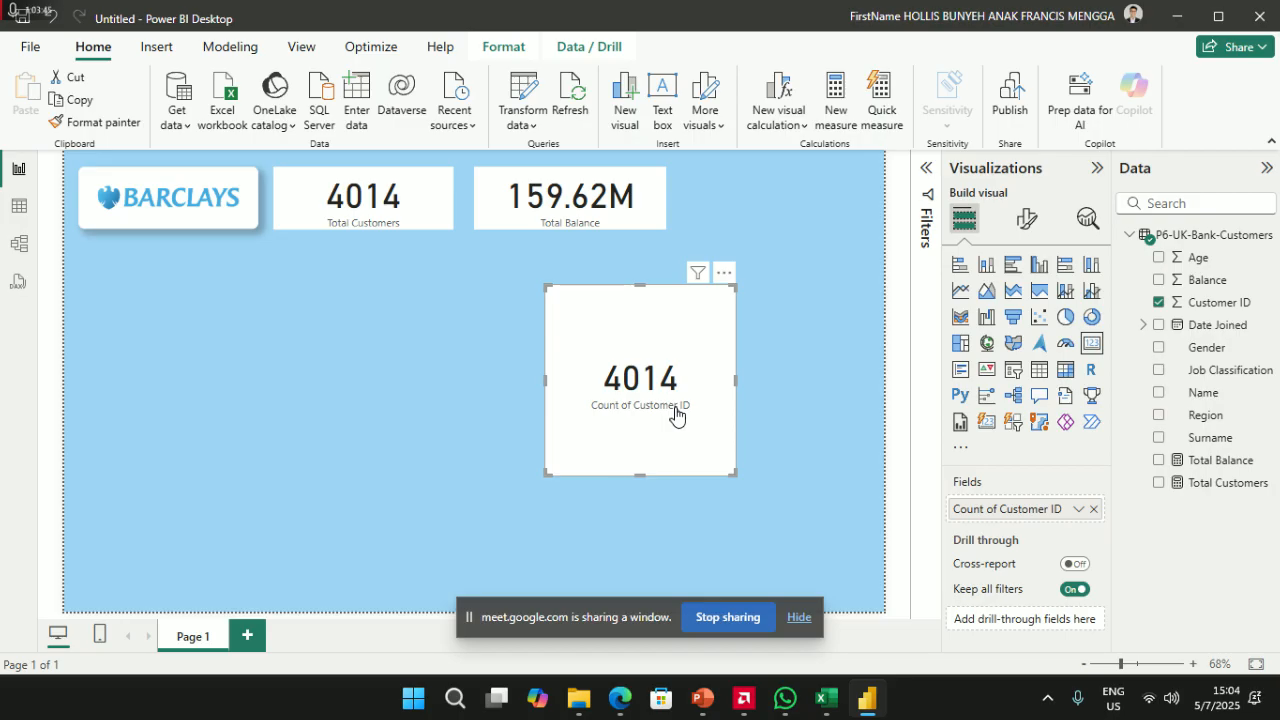
{"action": "left_click", "coordinate": [1078, 512]}
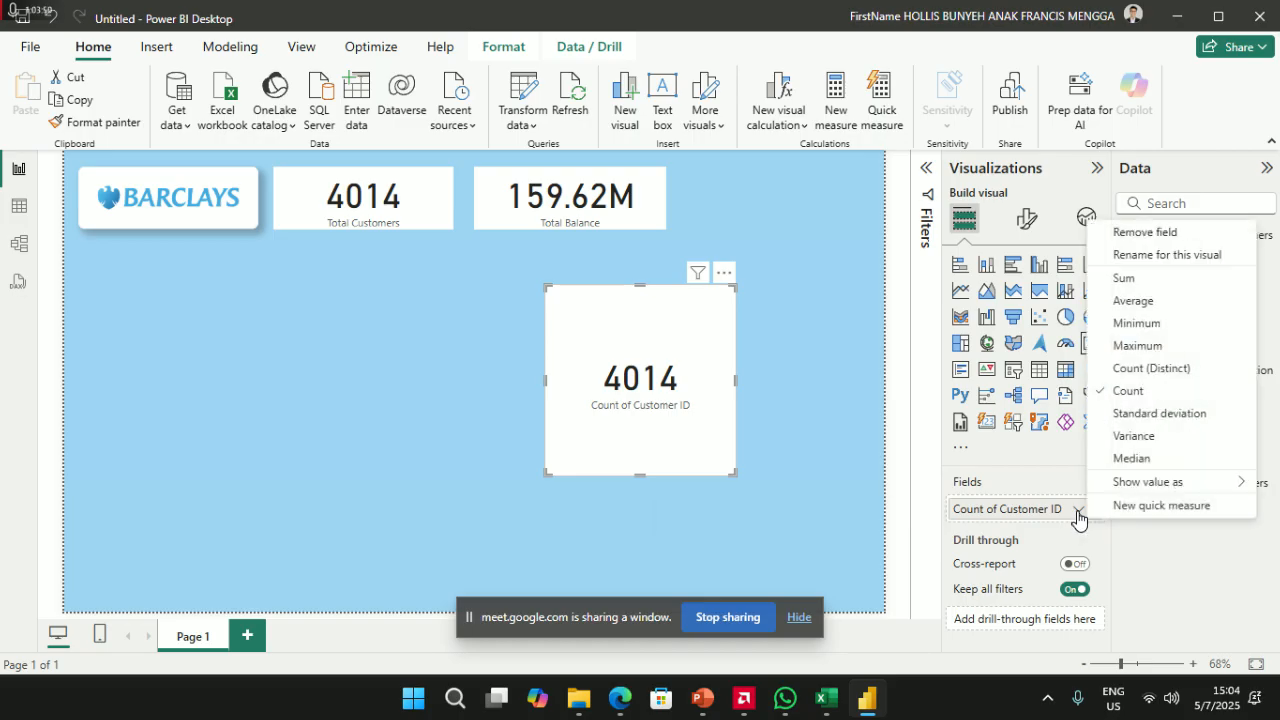
{"action": "left_click", "coordinate": [1155, 552]}
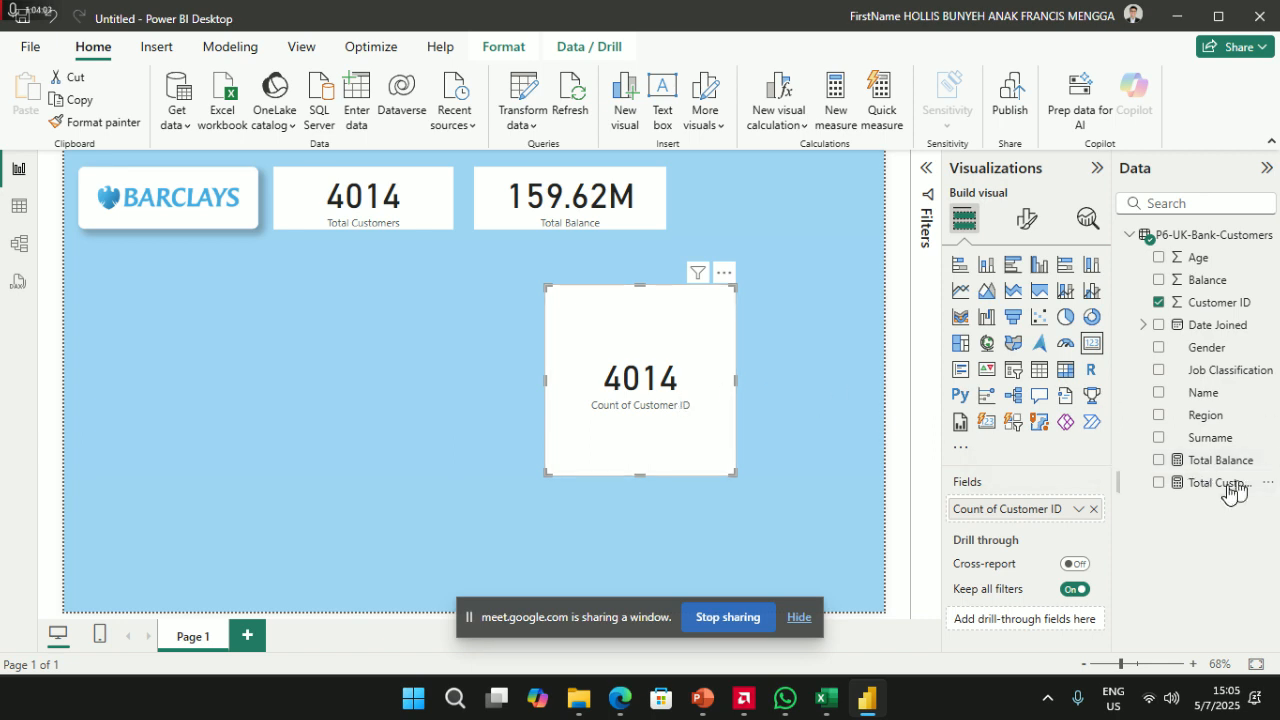
{"action": "left_click", "coordinate": [722, 276]}
{"action": "left_click", "coordinate": [778, 318]}
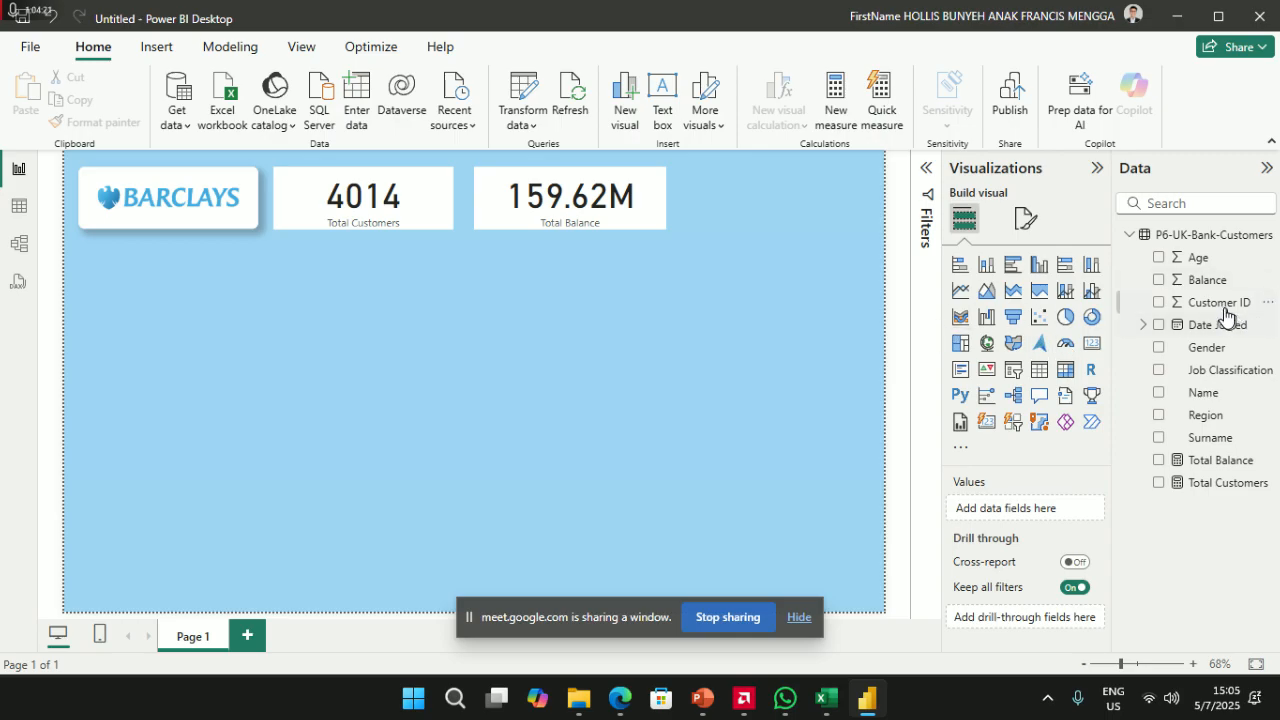
- Create and commit the measure Average Balance = AVERAGE('P6-UK-Bank-Customers'[Balance])
{"action": "left_click", "coordinate": [832, 96]}
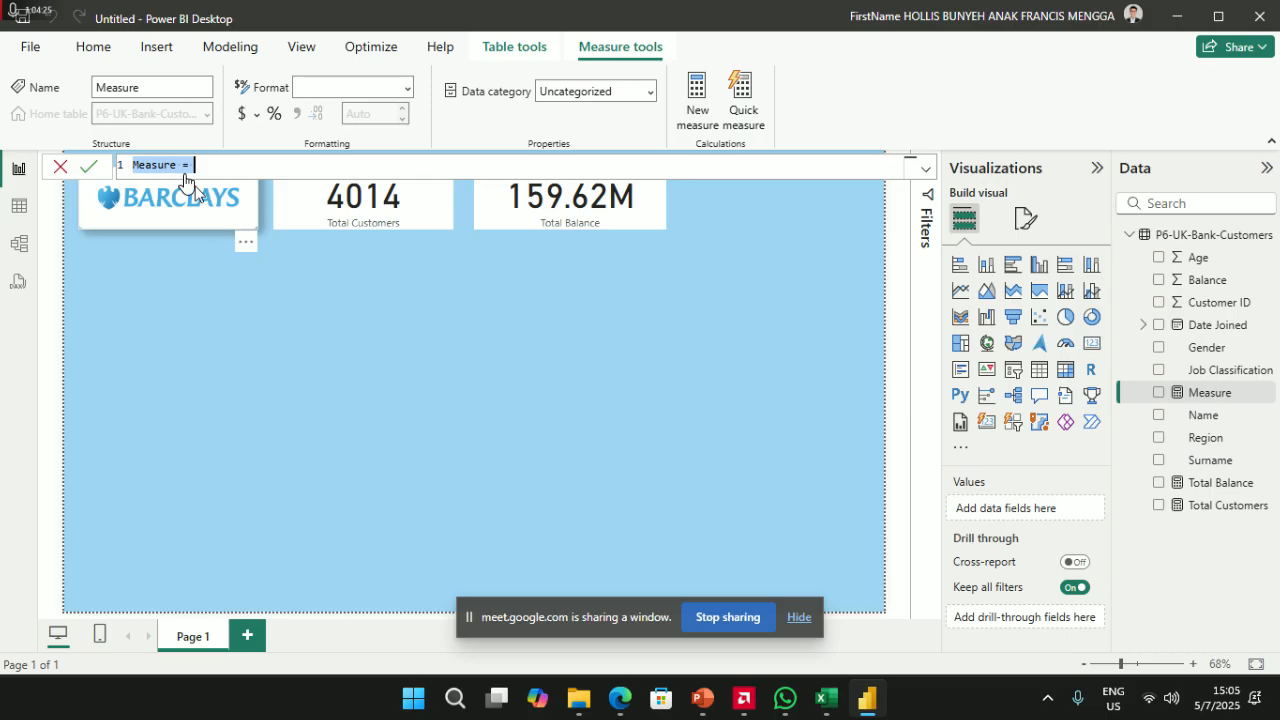
{"action": "type", "text": "Average Balance"}
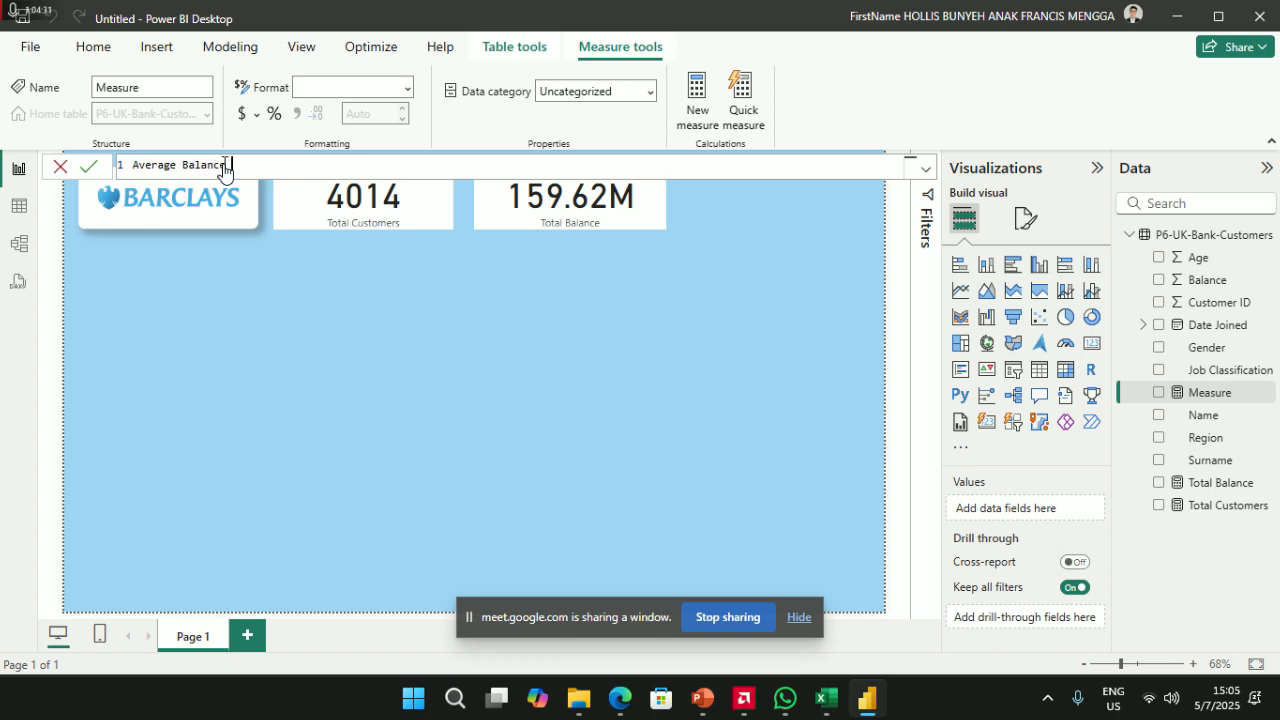
{"action": "type", "text": " = A"}
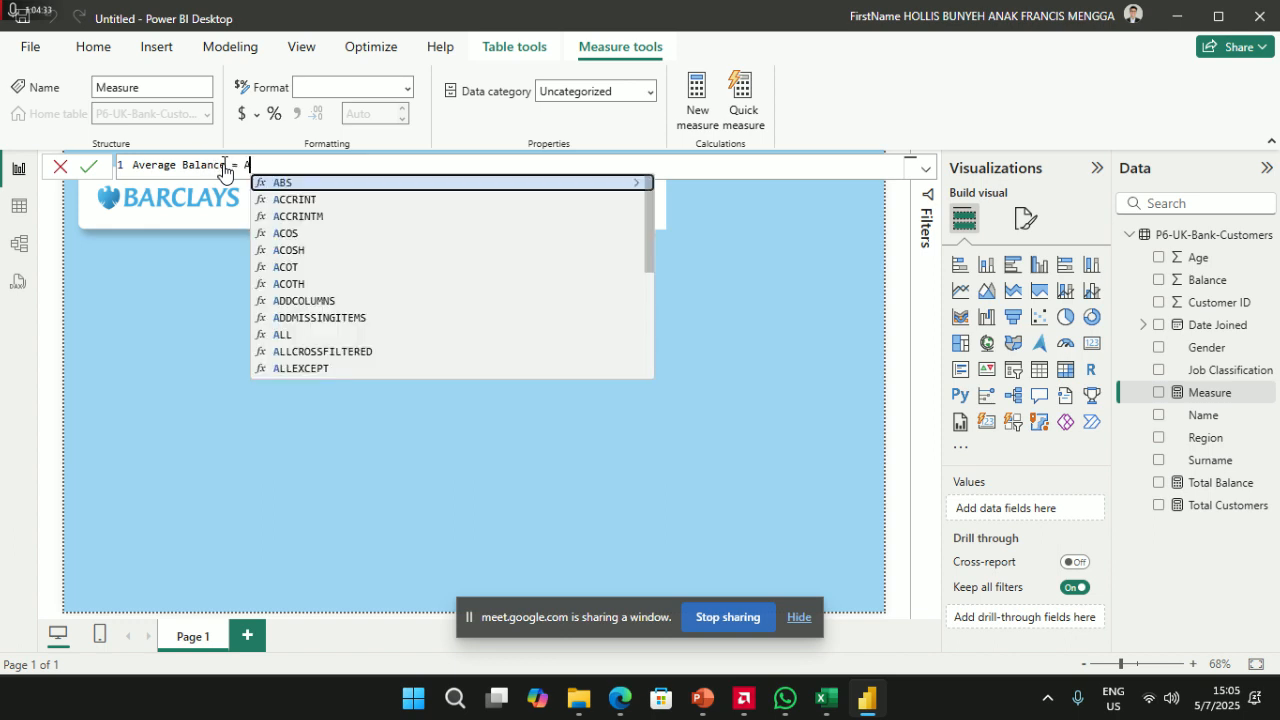
{"action": "type", "text": "verage"}
{"action": "key", "text": "Tab"}
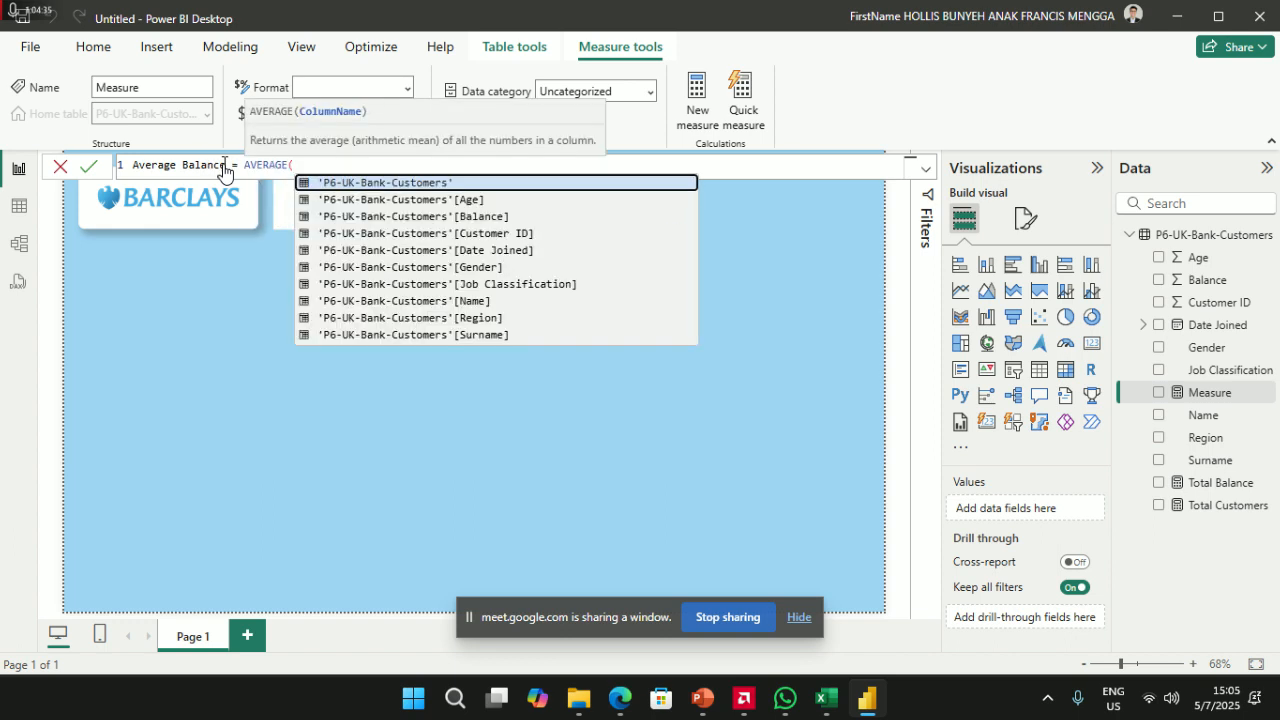
{"action": "type", "text": "P6"}
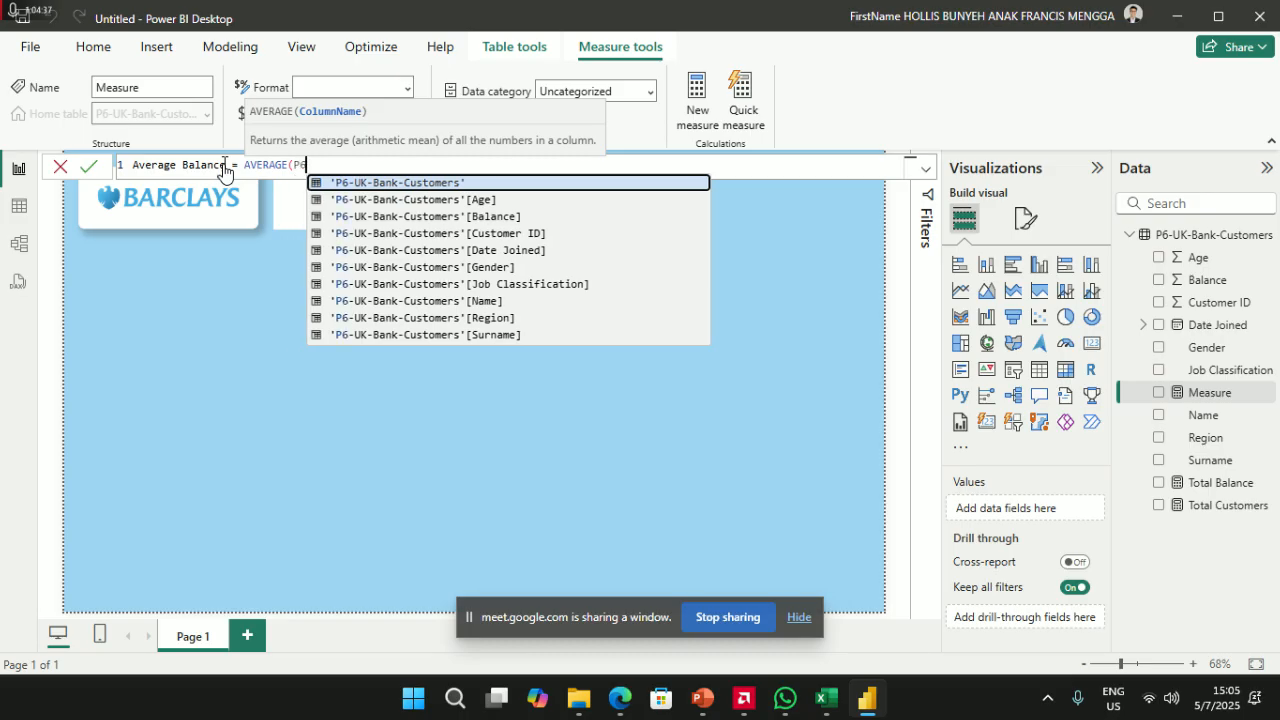
{"action": "key", "text": "Down"}
{"action": "key", "text": "Down"}
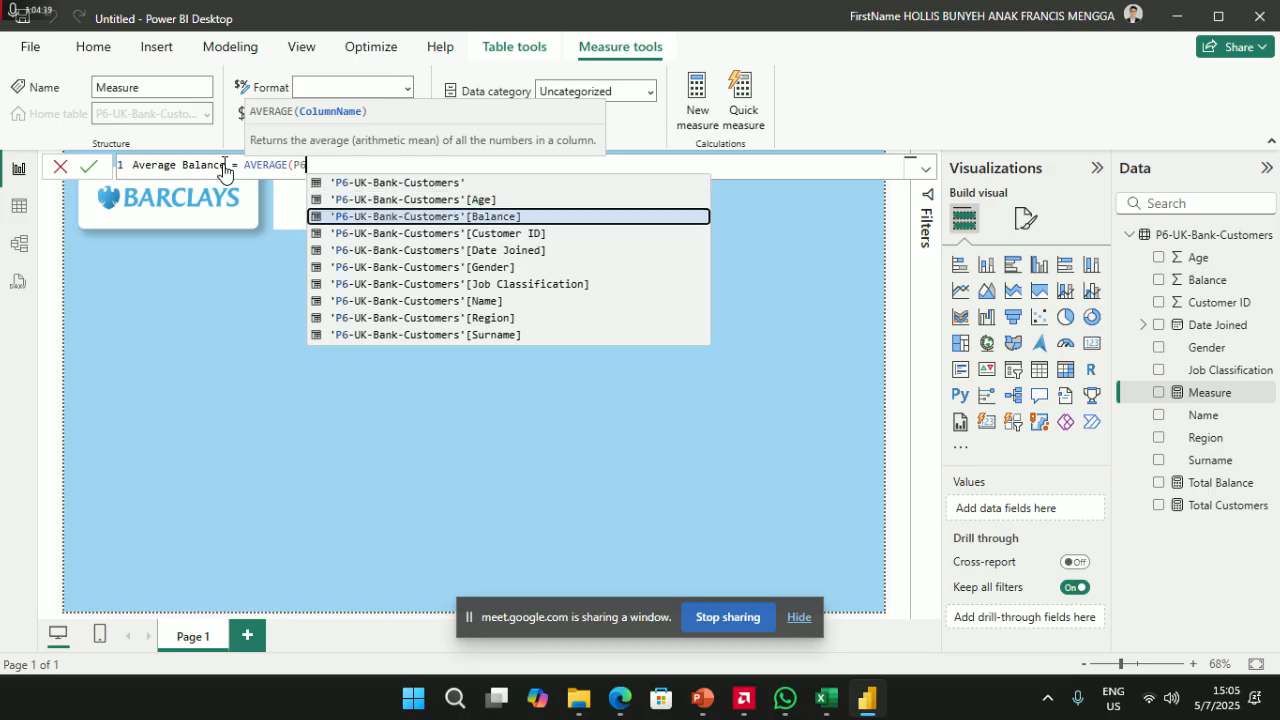
{"action": "key", "text": "Tab"}
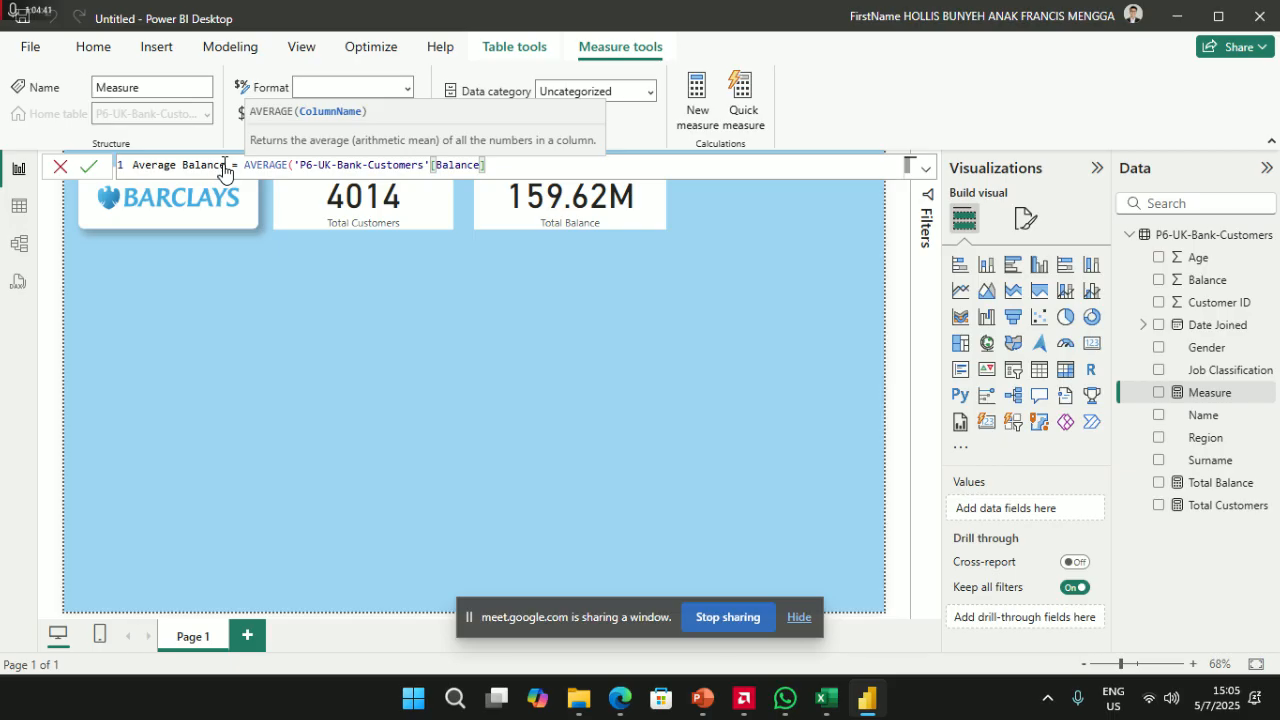
{"action": "type", "text": ")"}
{"action": "key", "text": "Return"}
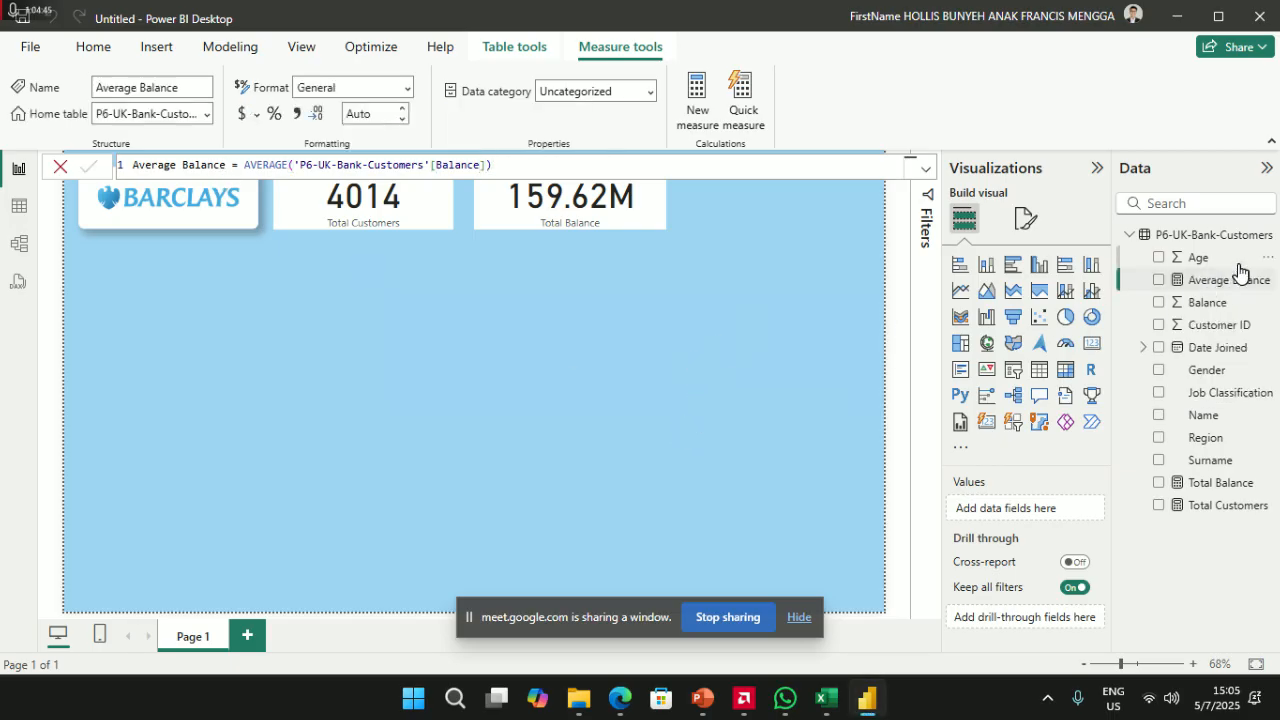
- Add a 39.77K Average Balance card beside Total Balance, sized to the other cards' height
{"action": "left_click", "coordinate": [1095, 348]}
{"action": "left_click_drag", "start_coordinate": [1240, 285], "coordinate": [1060, 512]}
{"action": "left_click_drag", "start_coordinate": [725, 390], "coordinate": [712, 316]}
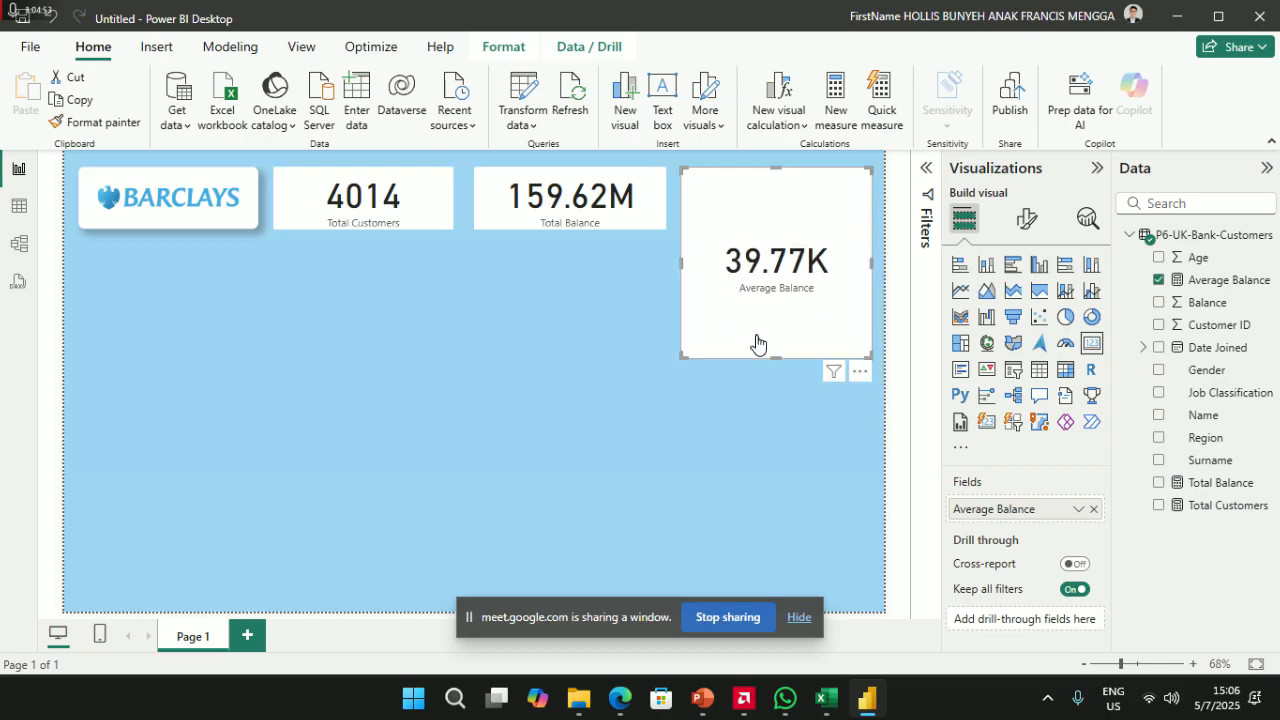
{"action": "left_click_drag", "start_coordinate": [776, 357], "coordinate": [771, 236]}
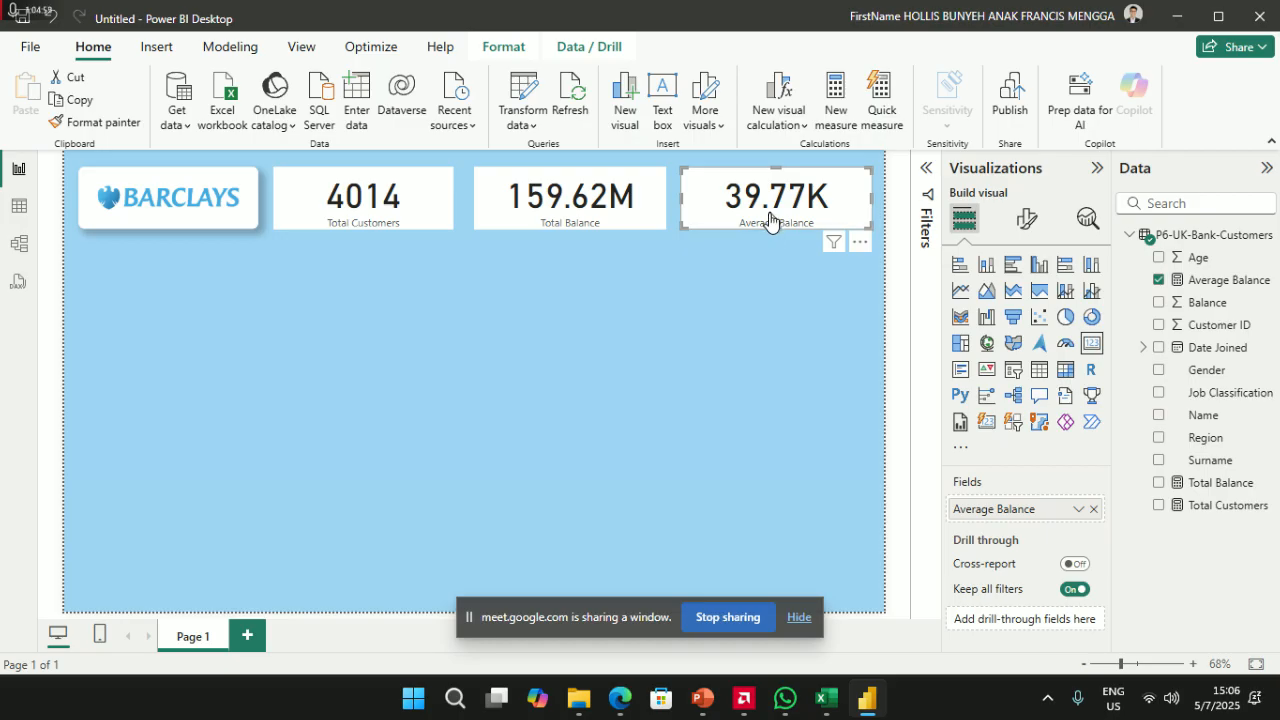
{"action": "left_click", "coordinate": [585, 222]}
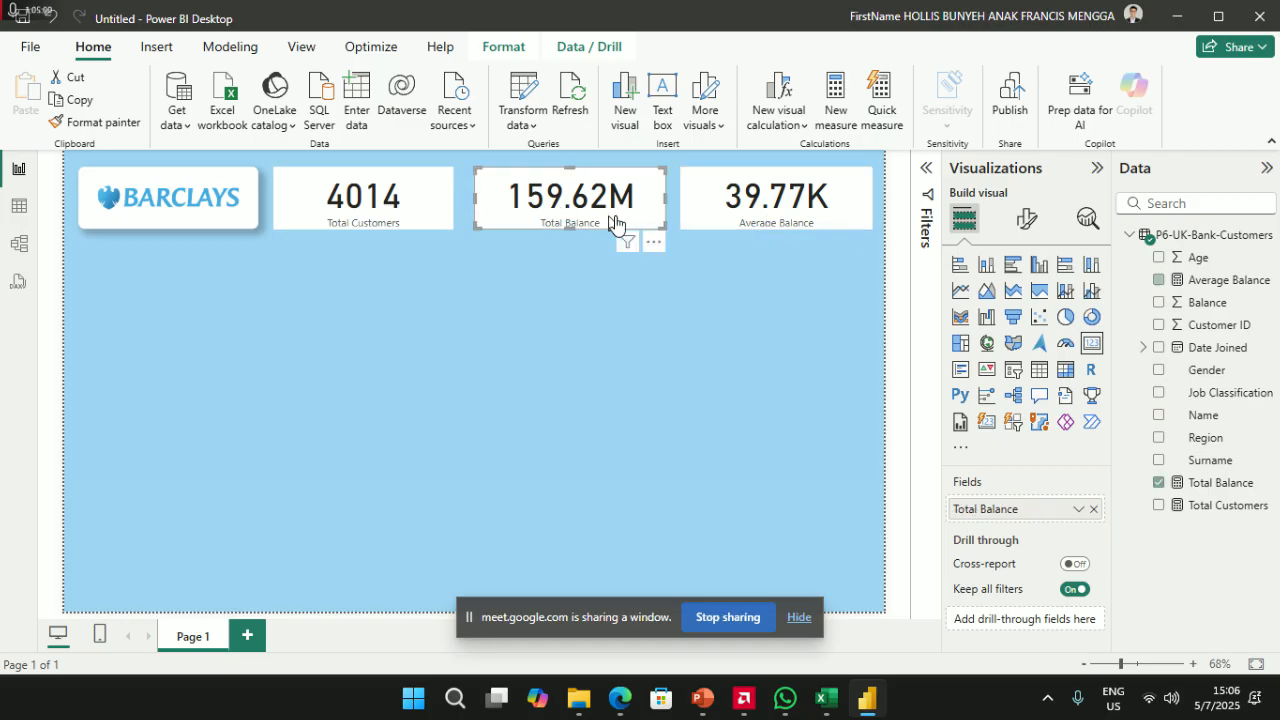
{"action": "left_click", "coordinate": [787, 212]}
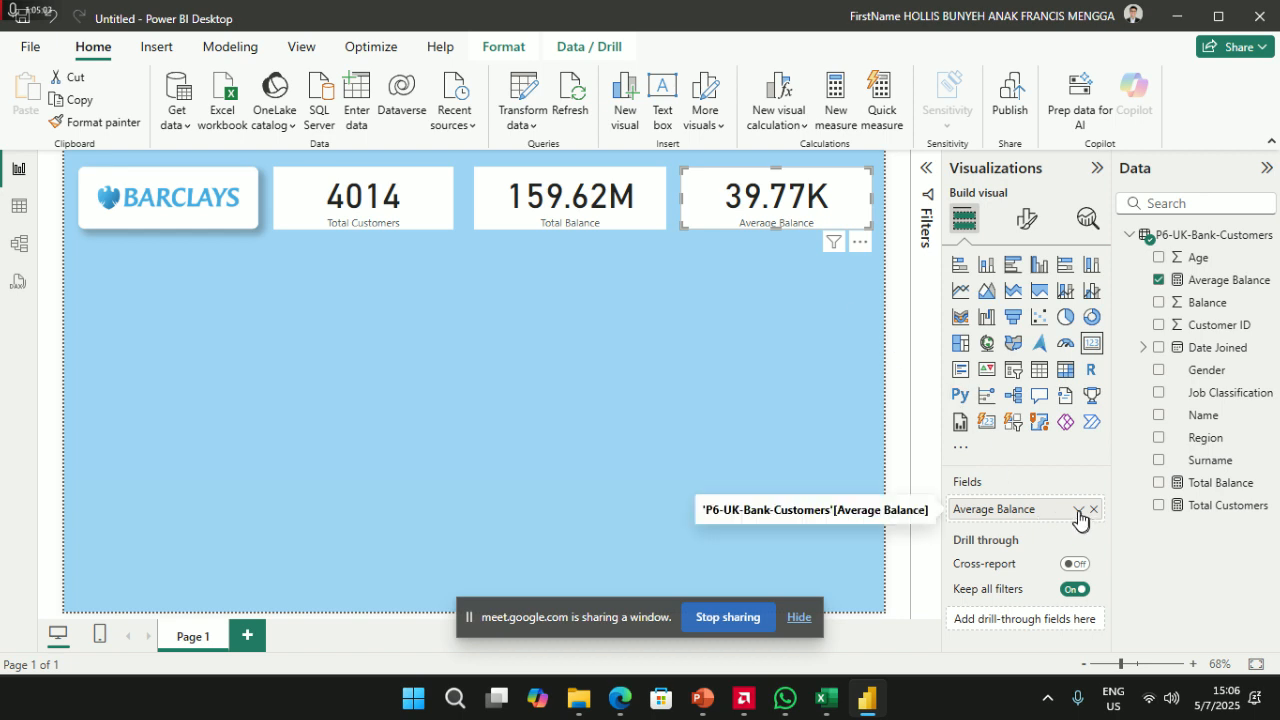
{"action": "left_click", "coordinate": [332, 208]}
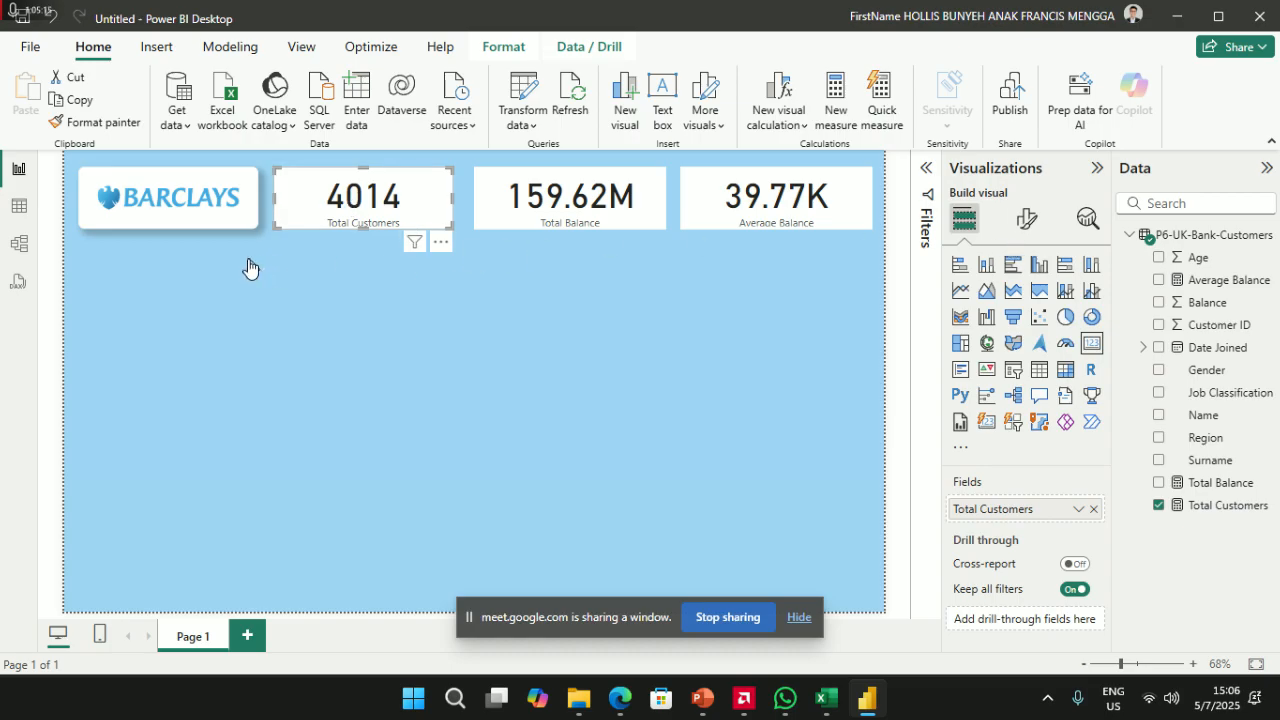
- Copy the Barclays logo's shadow formatting onto the Total Customers card with Format painter
{"action": "left_click", "coordinate": [201, 214]}
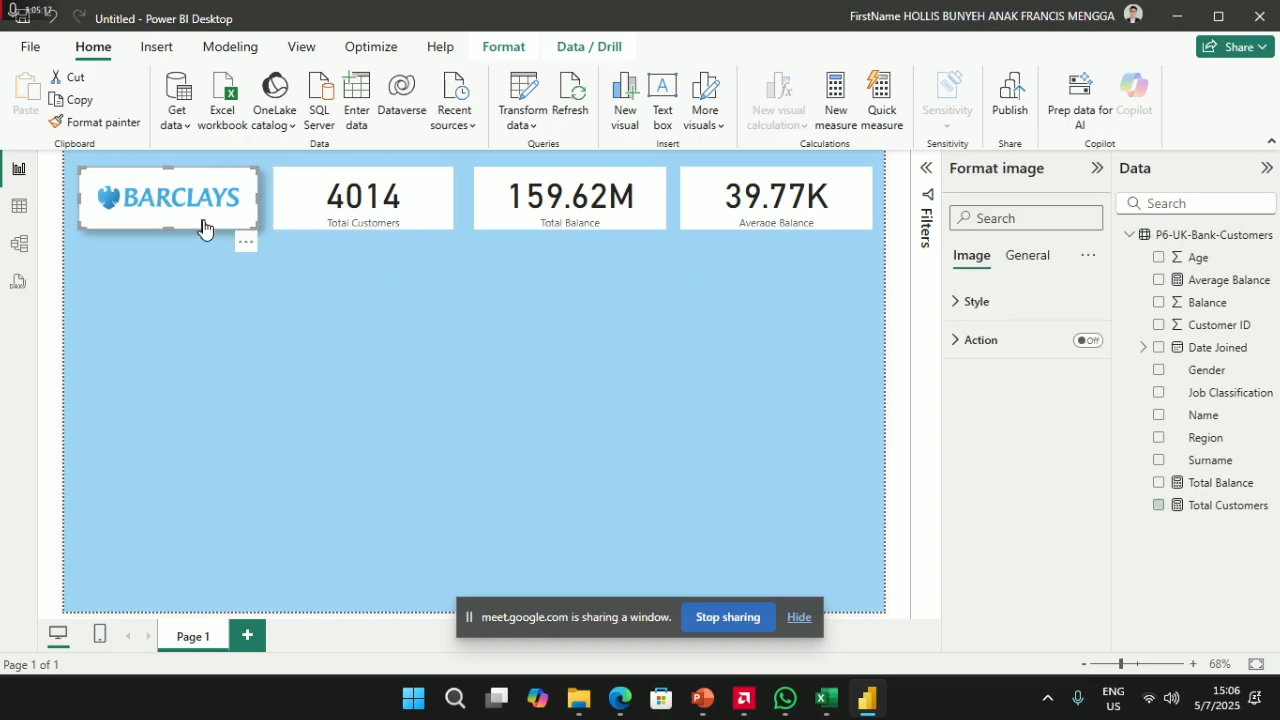
{"action": "left_click", "coordinate": [100, 122]}
{"action": "left_click", "coordinate": [366, 194]}
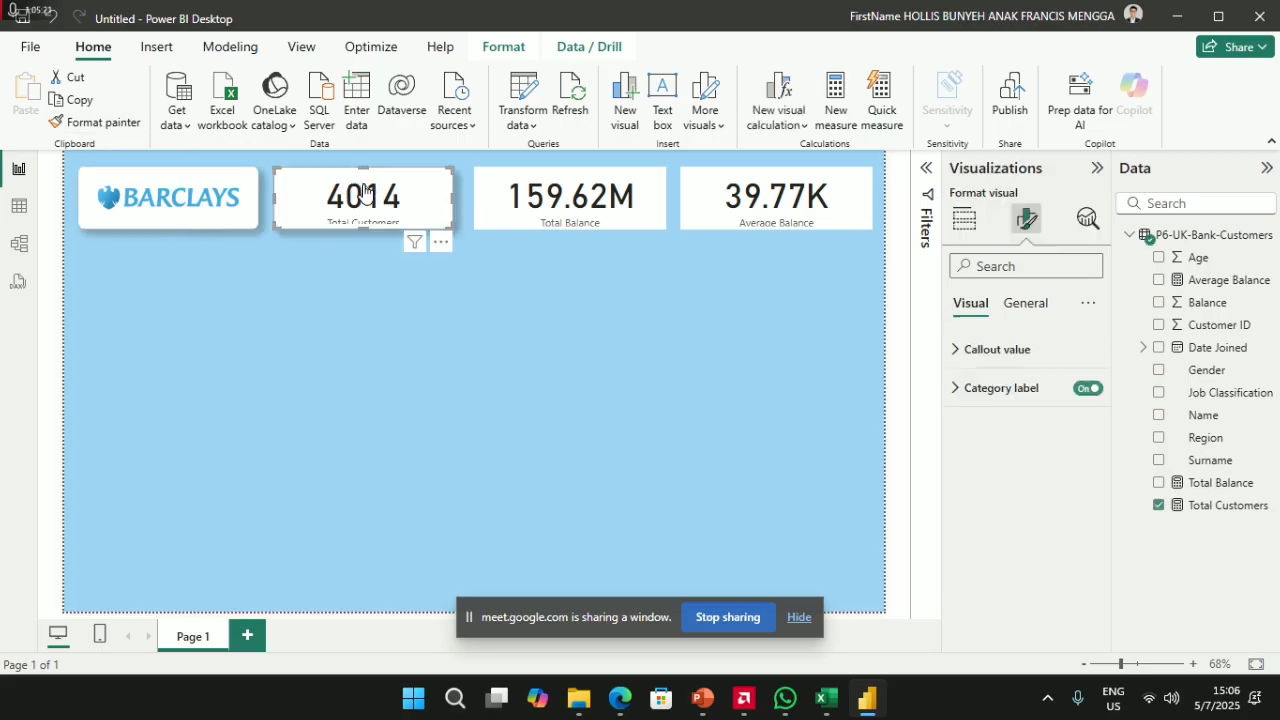
{"action": "left_click", "coordinate": [437, 320]}
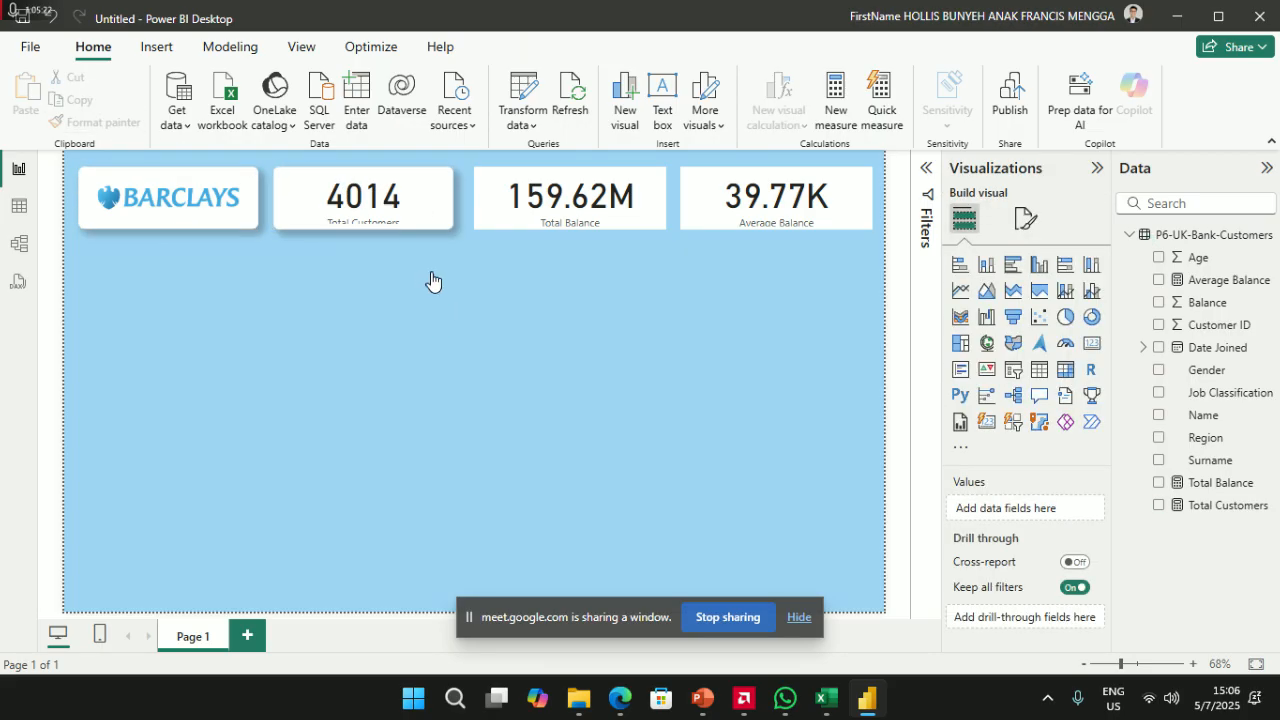
{"action": "left_click", "coordinate": [376, 222]}
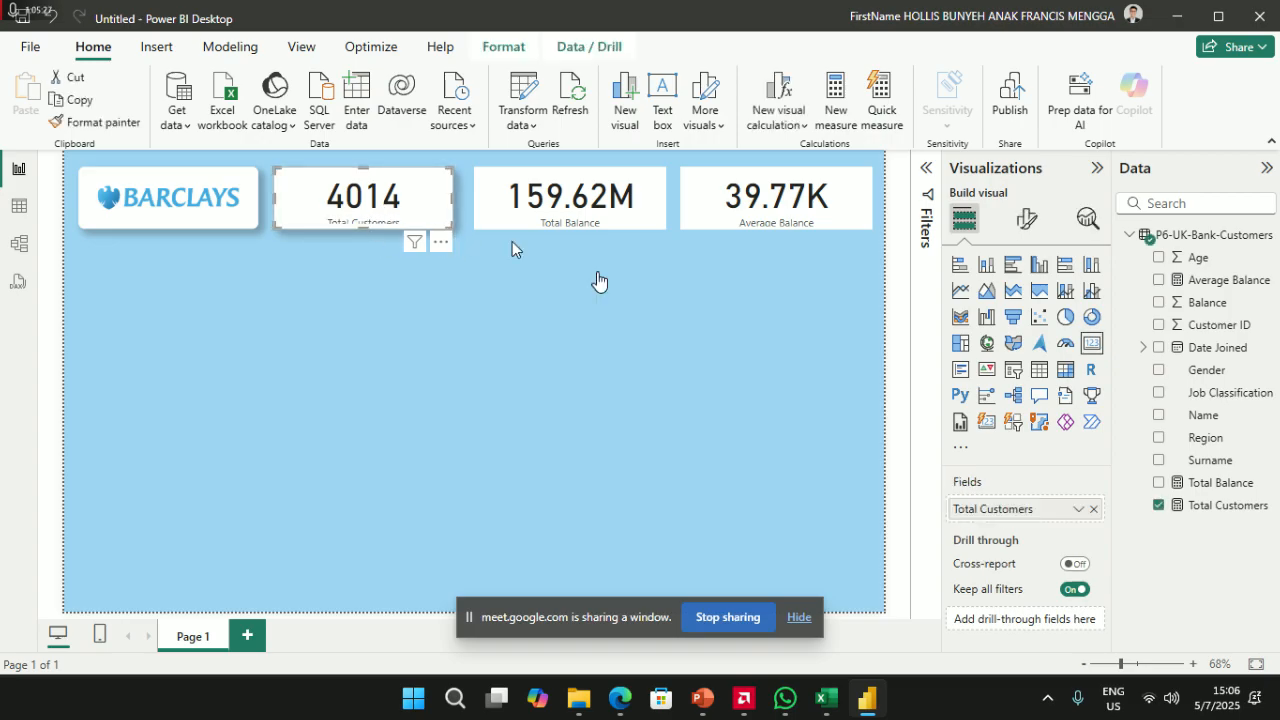
- Hide the Total Customers card's category label and turn on its title
{"action": "left_click", "coordinate": [1026, 228]}
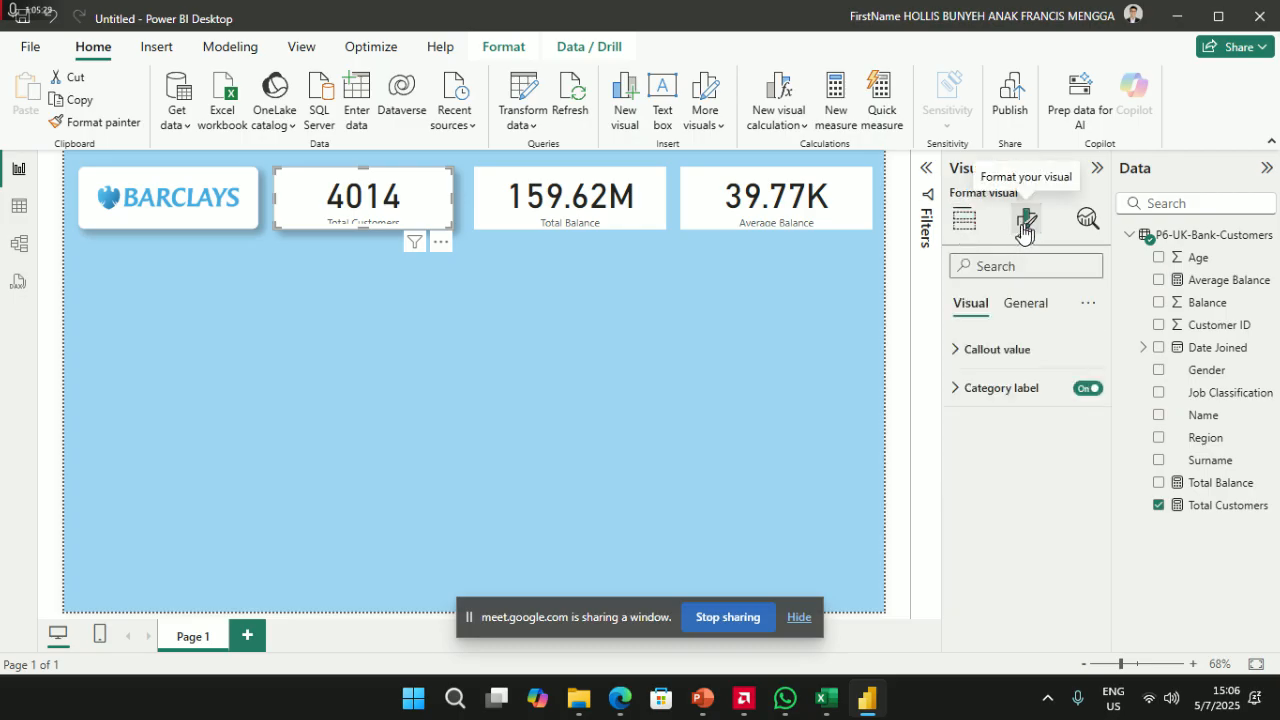
{"action": "left_click", "coordinate": [1090, 390]}
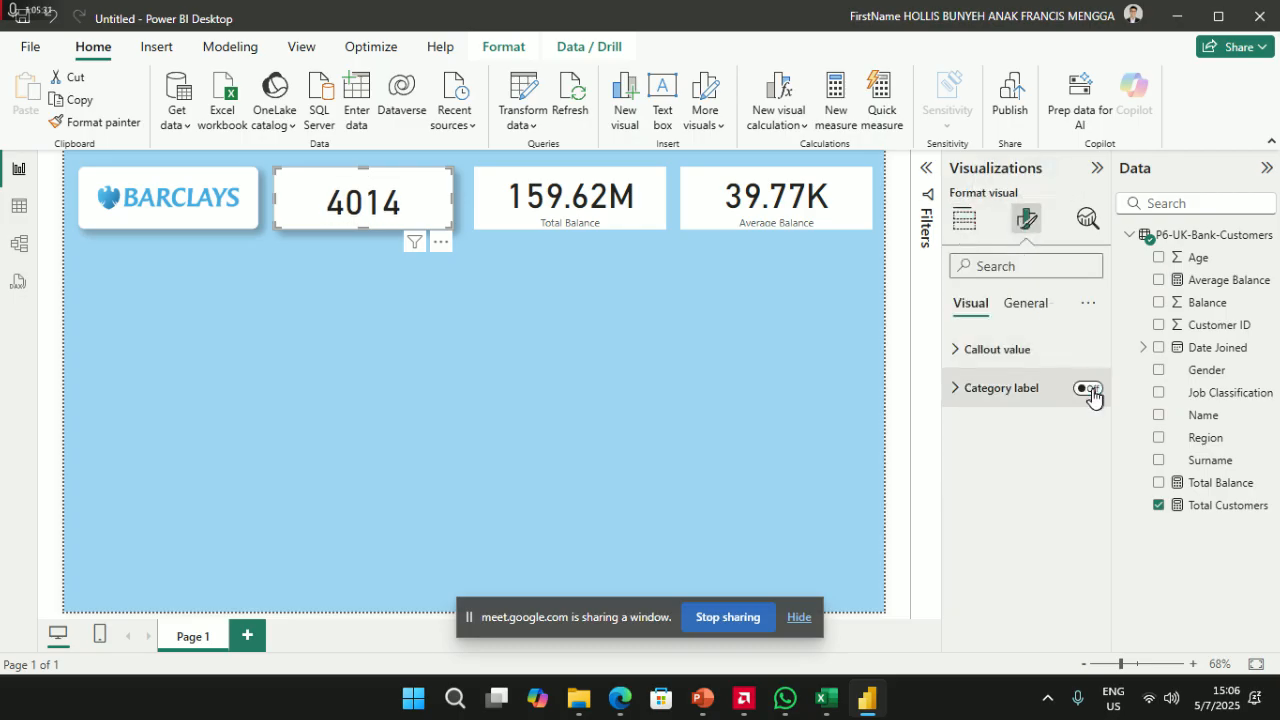
{"action": "left_click", "coordinate": [969, 359]}
{"action": "left_click", "coordinate": [969, 360]}
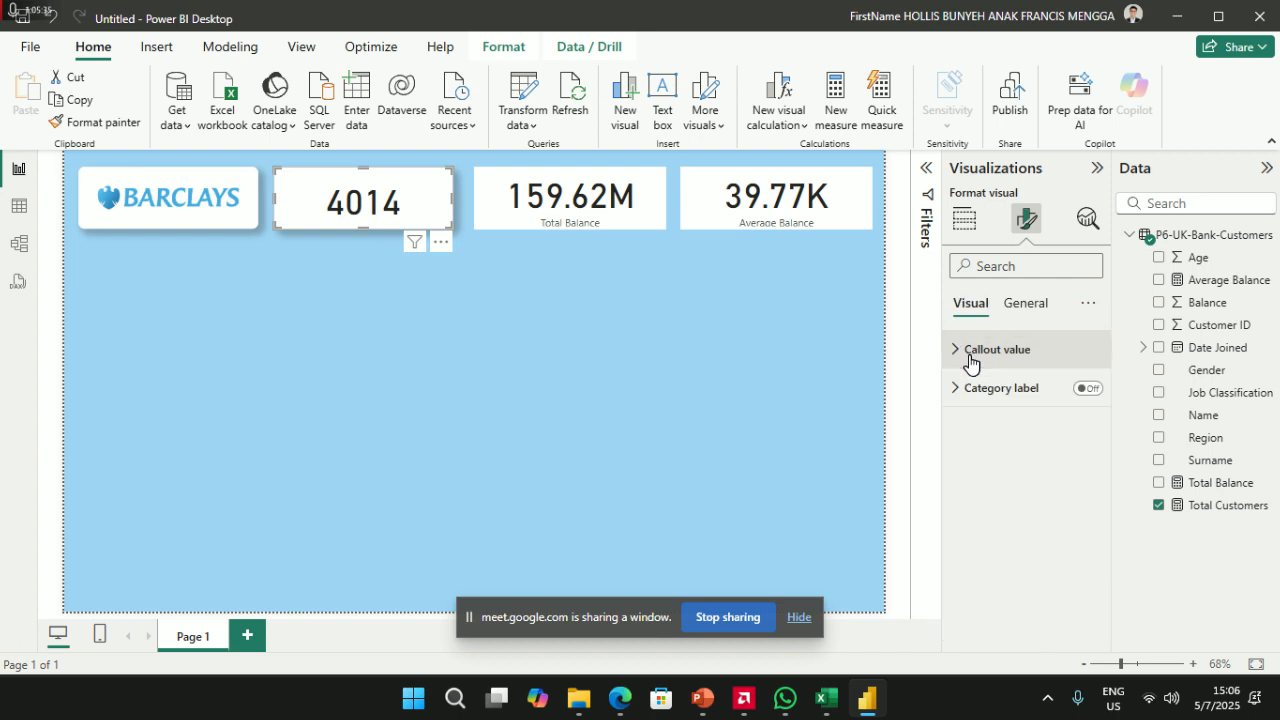
{"action": "left_click", "coordinate": [968, 363]}
{"action": "left_click", "coordinate": [1024, 303]}
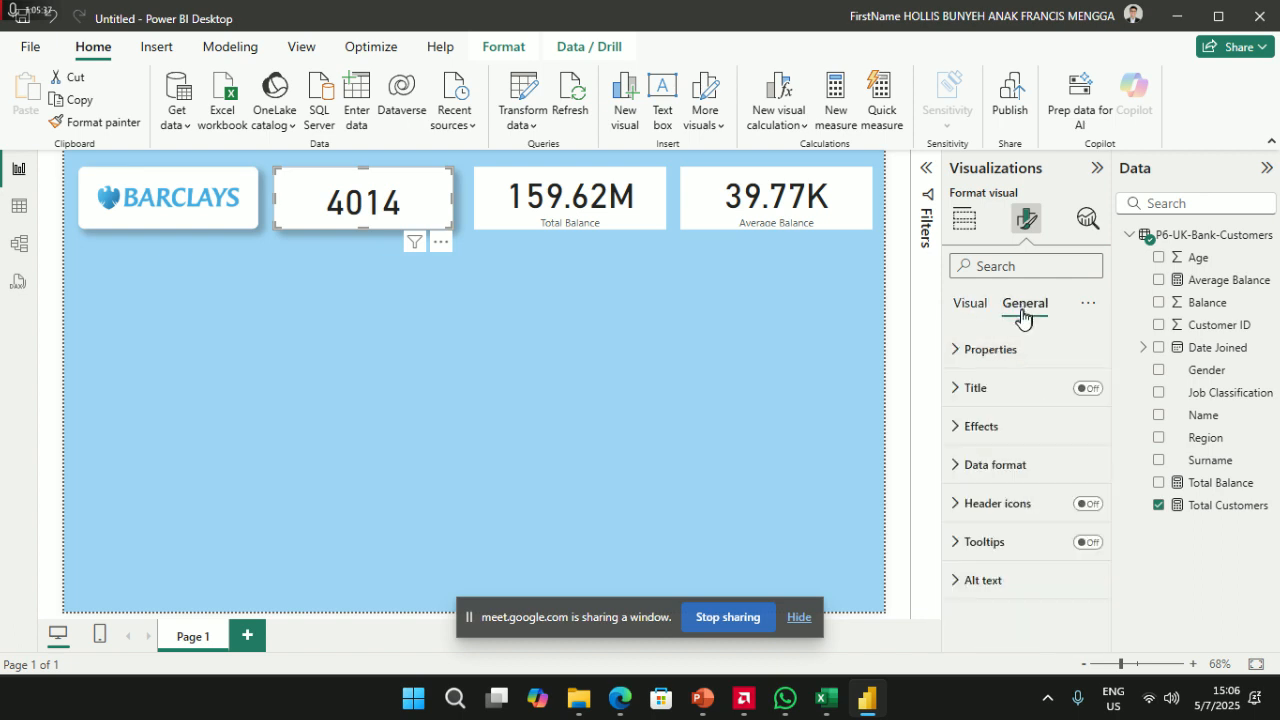
{"action": "left_click", "coordinate": [1087, 390]}
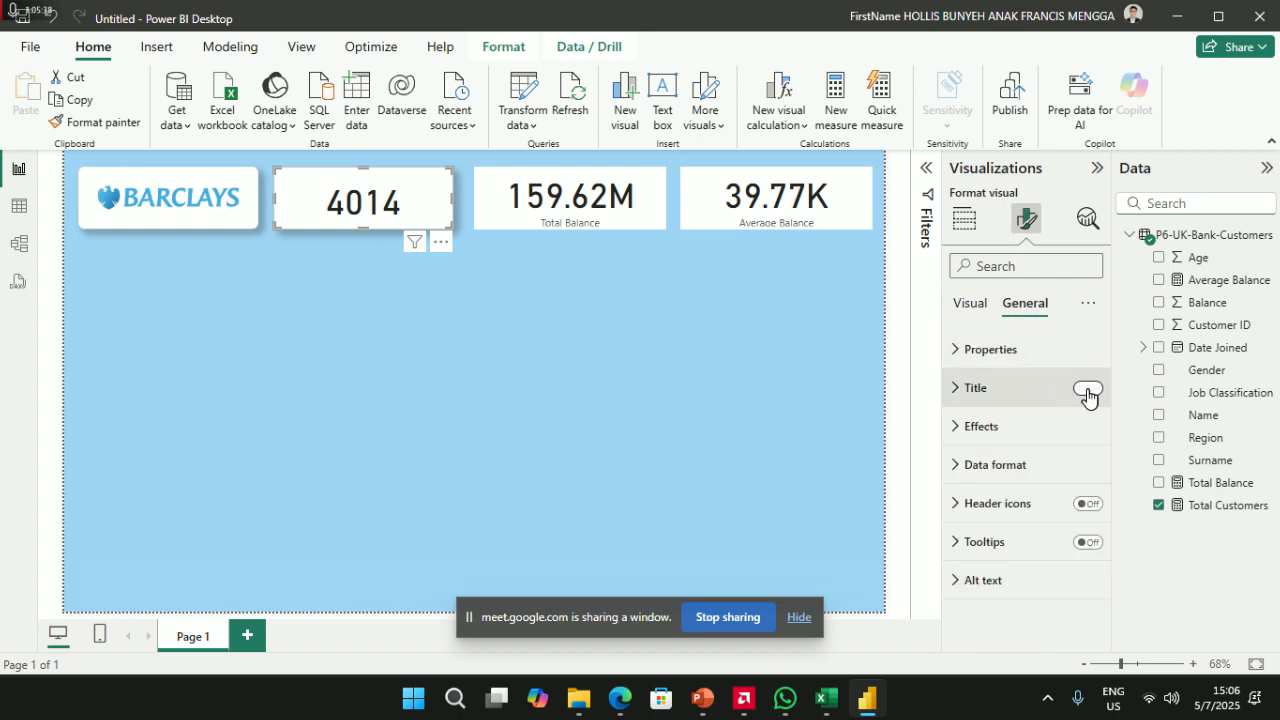
{"action": "left_click", "coordinate": [971, 389]}
- Set the card title to 'Total Customer', bold and centre-aligned
{"action": "left_click", "coordinate": [1013, 488]}
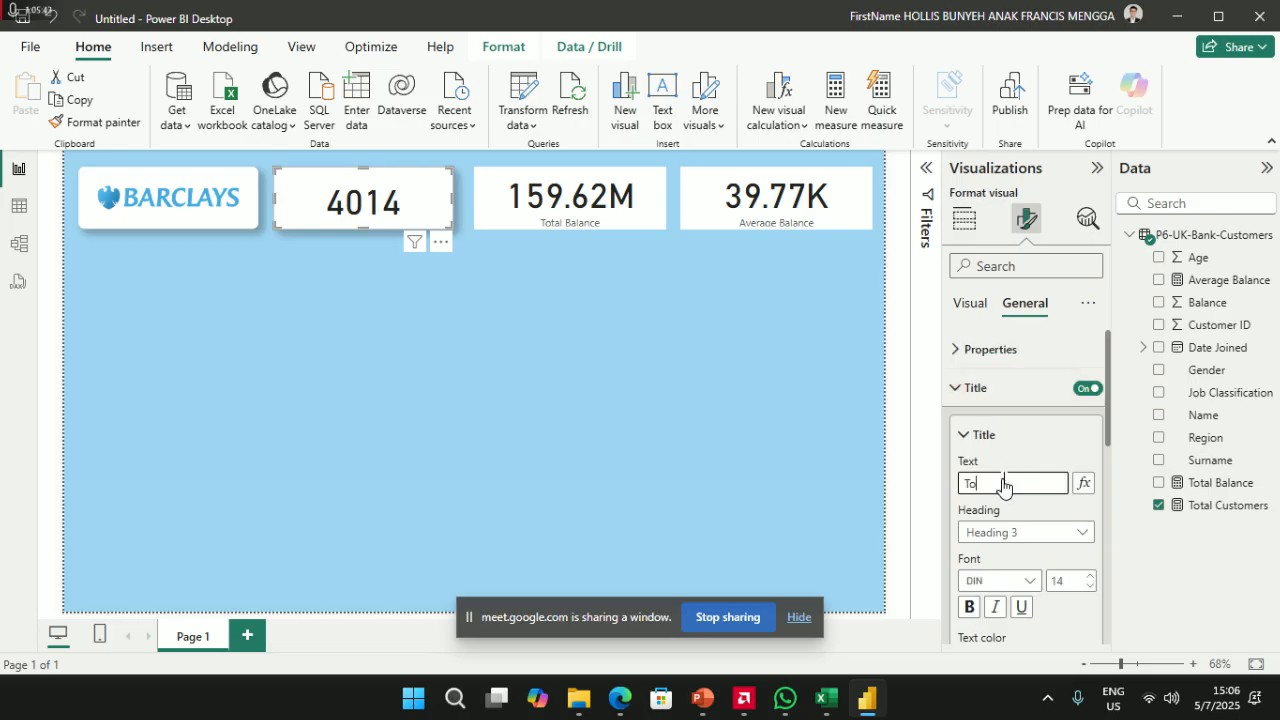
{"action": "type", "text": "Total Customer"}
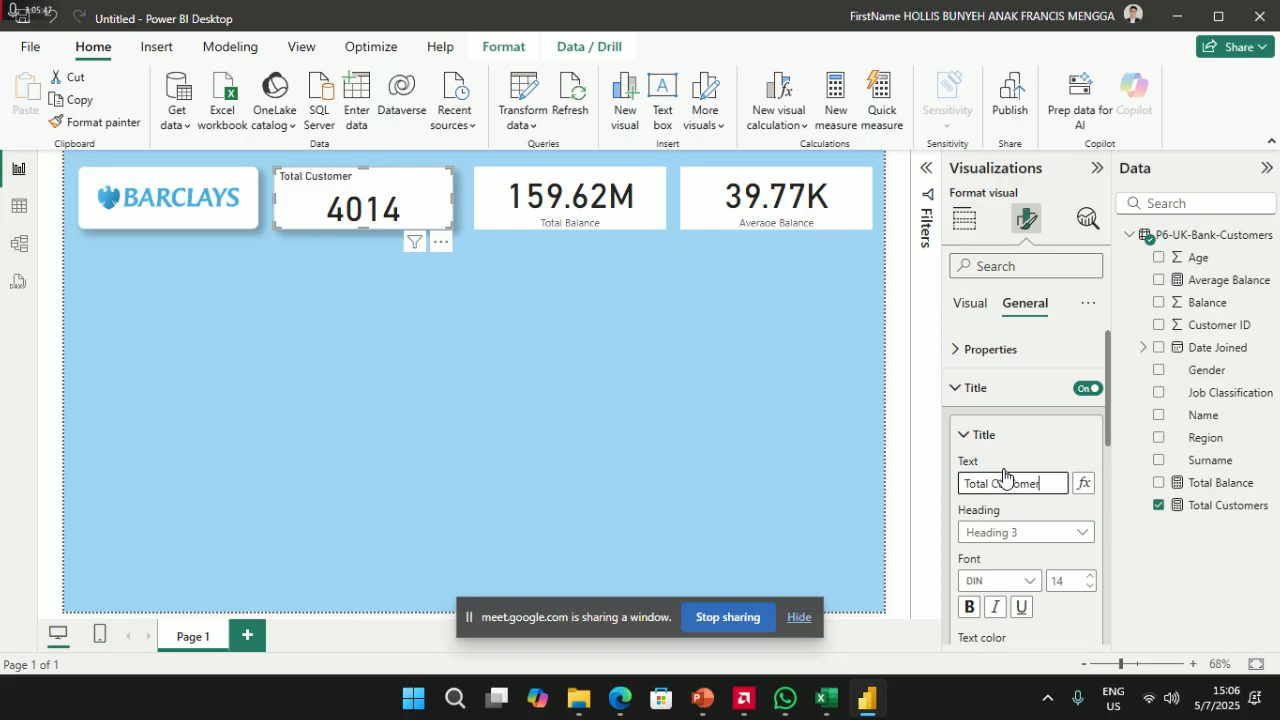
{"action": "key", "text": "Return"}
{"action": "scroll", "coordinate": [1034, 523], "scroll_direction": "down", "scroll_amount": 1}
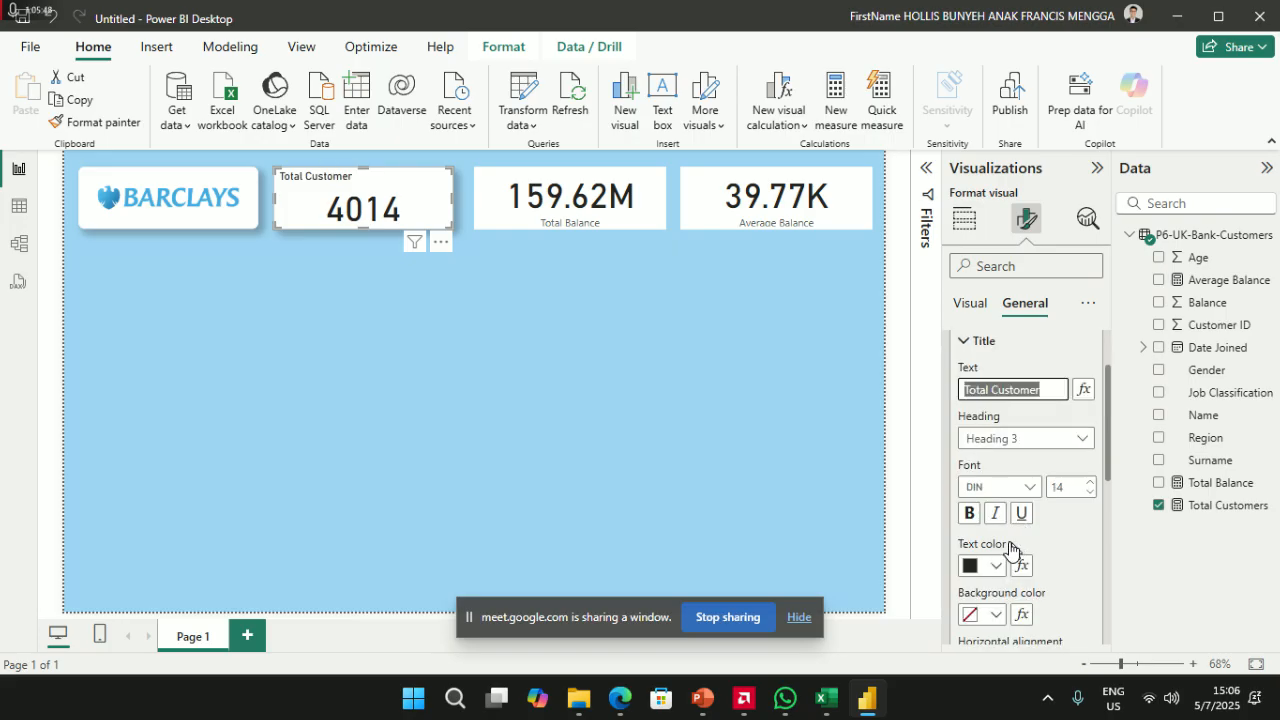
{"action": "left_click", "coordinate": [968, 514]}
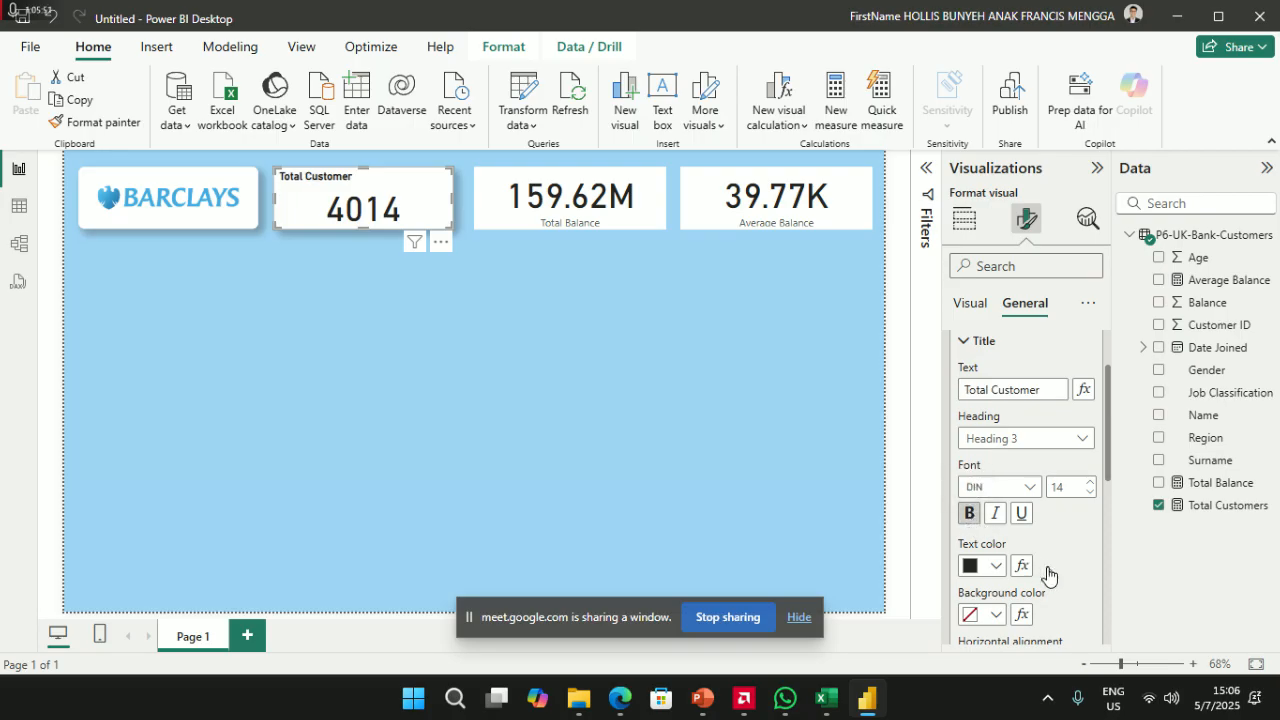
{"action": "scroll", "coordinate": [1053, 587], "scroll_direction": "down", "scroll_amount": 1}
{"action": "left_click", "coordinate": [995, 571]}
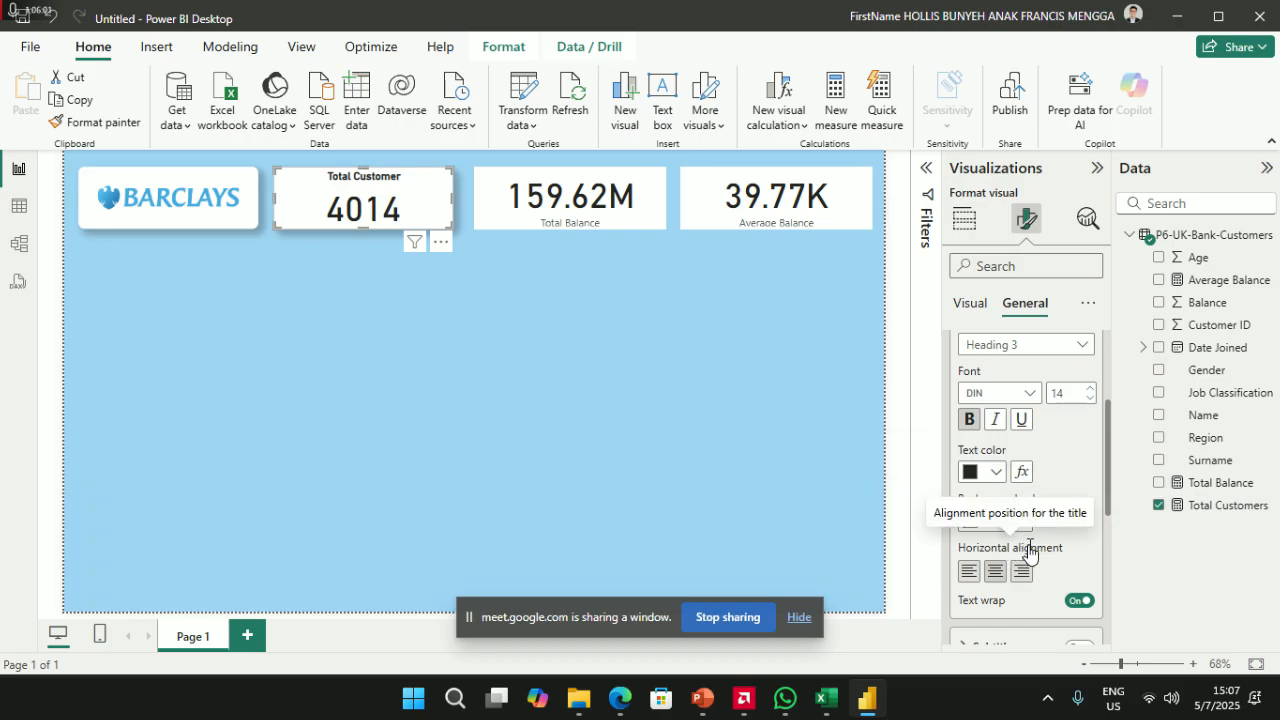
{"action": "scroll", "coordinate": [1020, 543], "scroll_direction": "up", "scroll_amount": 2}
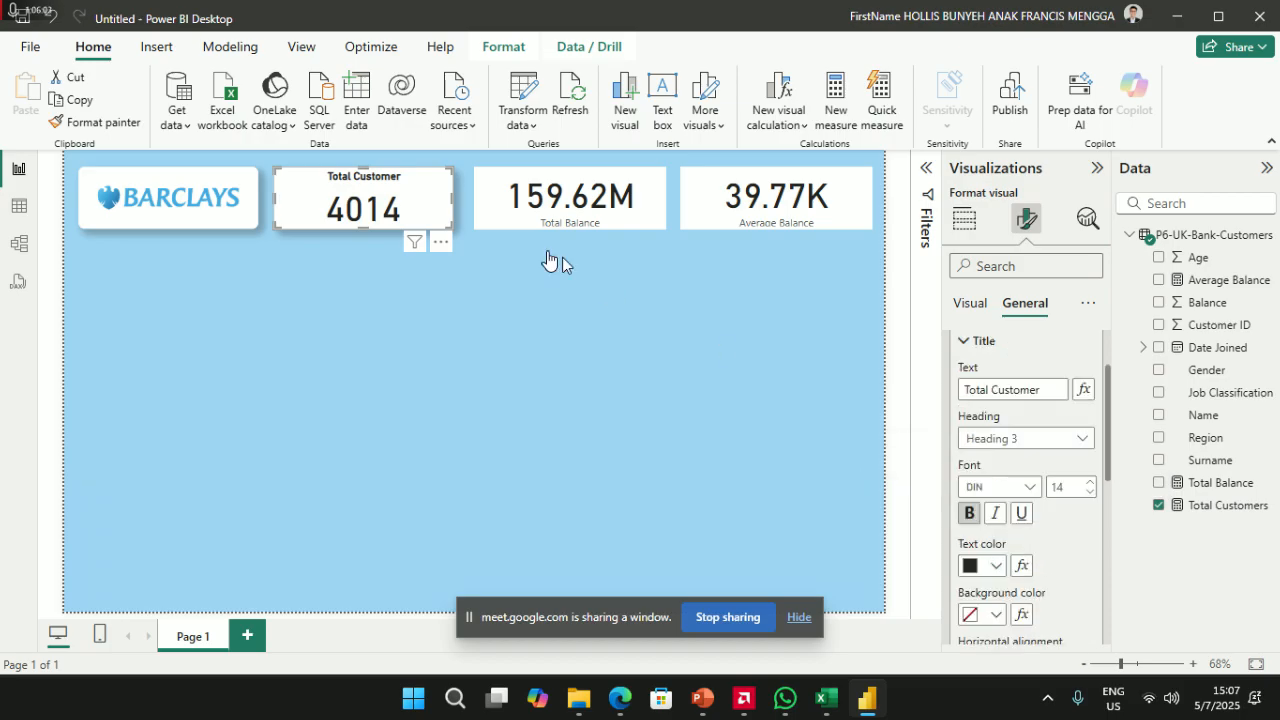
{"action": "left_click", "coordinate": [443, 342]}
{"action": "left_click", "coordinate": [380, 200]}
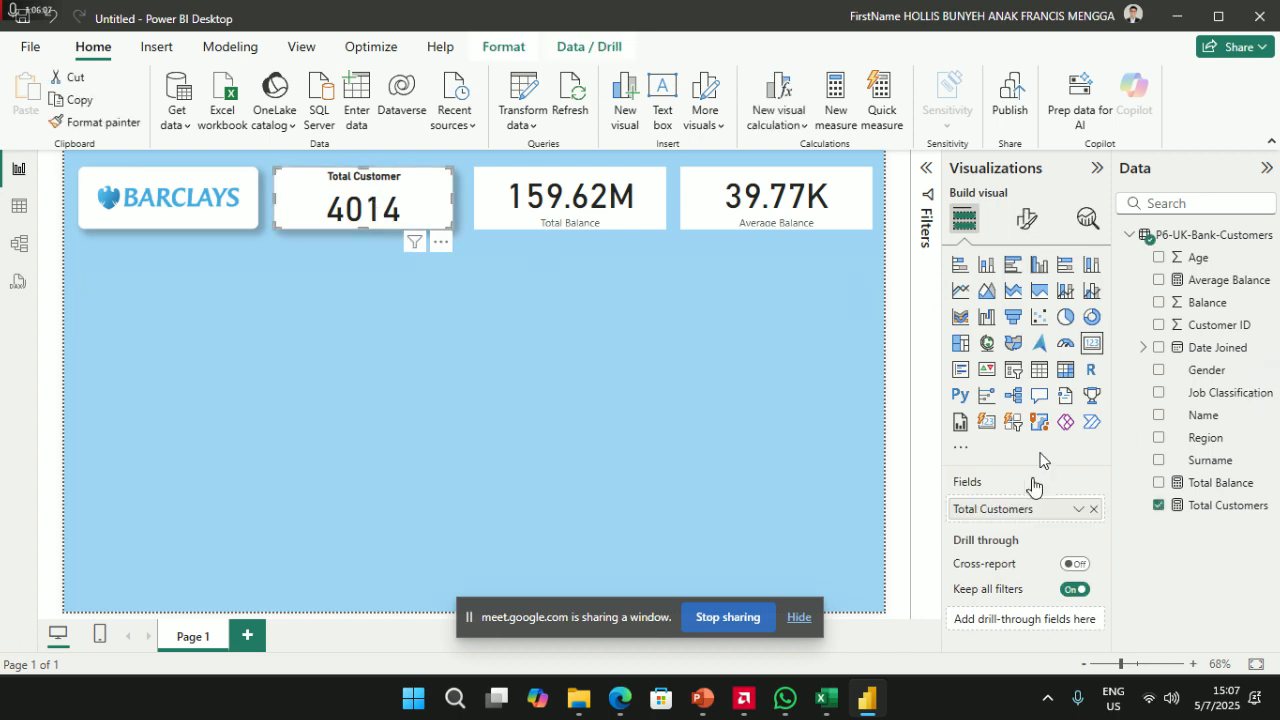
- Set the Total Customer card's title to font size 20 and bold
{"action": "left_click", "coordinate": [1025, 218]}
{"action": "left_click", "coordinate": [1025, 303]}
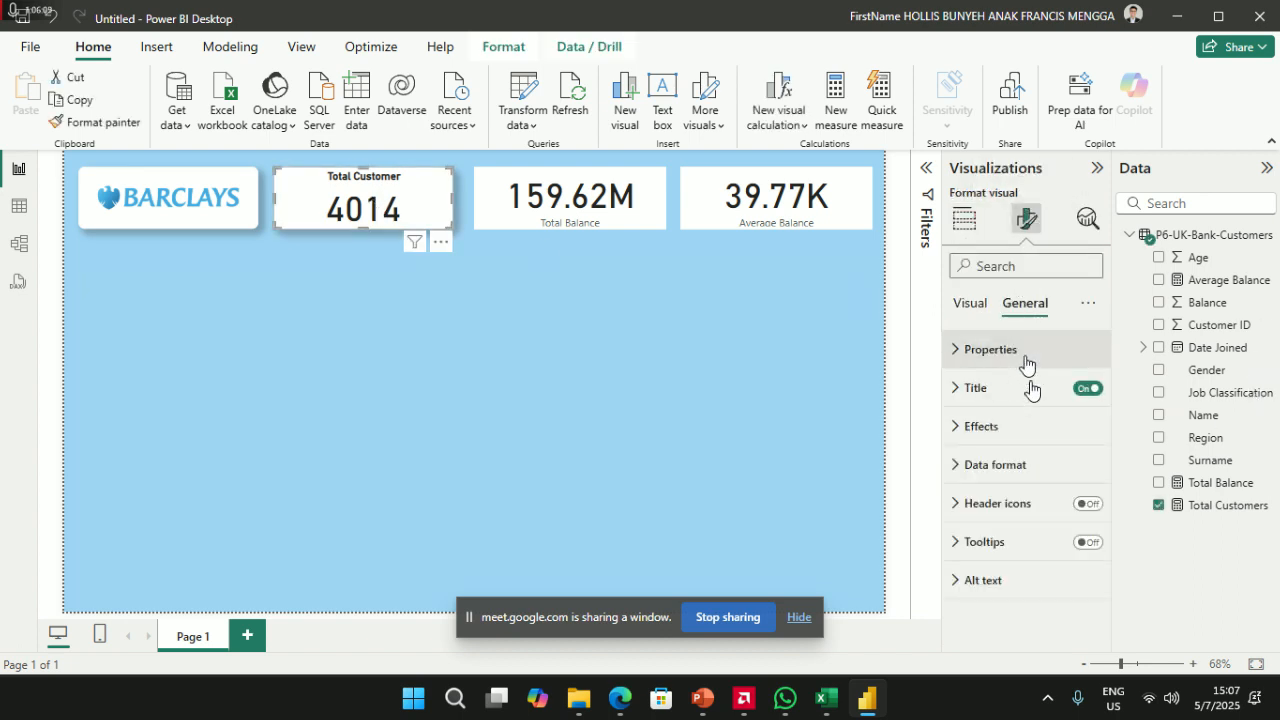
{"action": "left_click", "coordinate": [995, 388]}
{"action": "left_click", "coordinate": [1072, 584]}
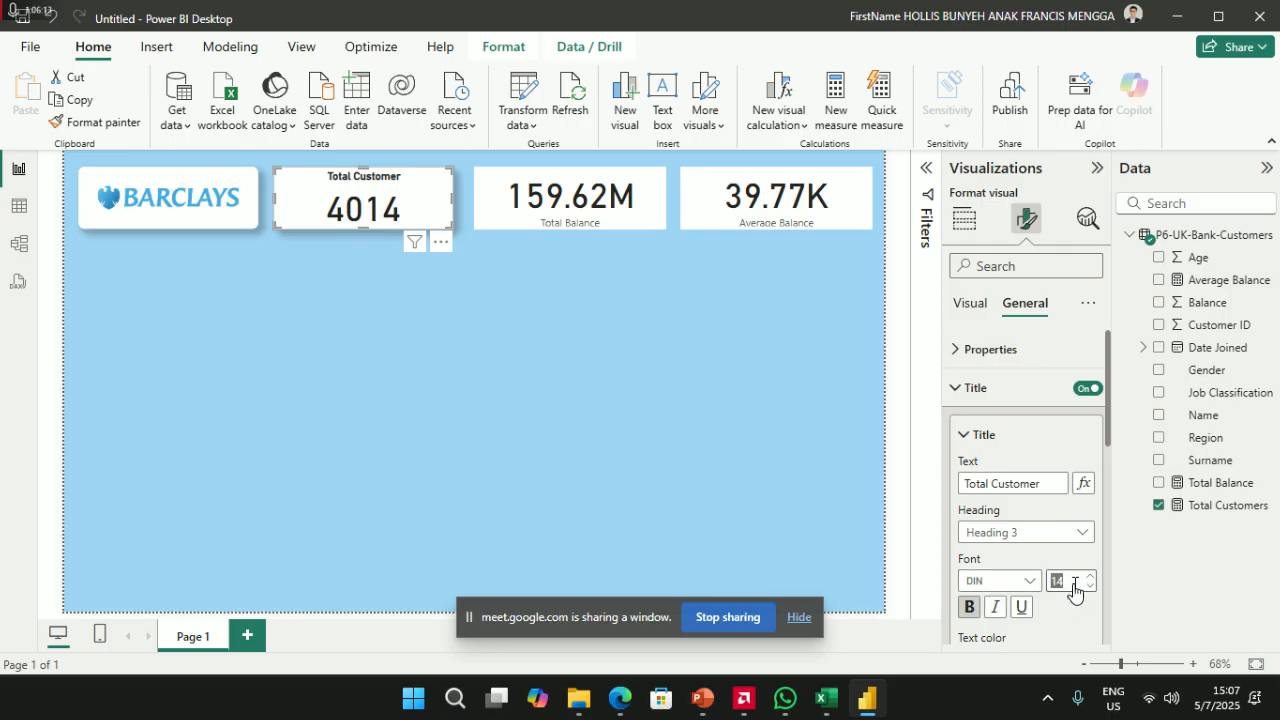
{"action": "key", "text": "Return"}
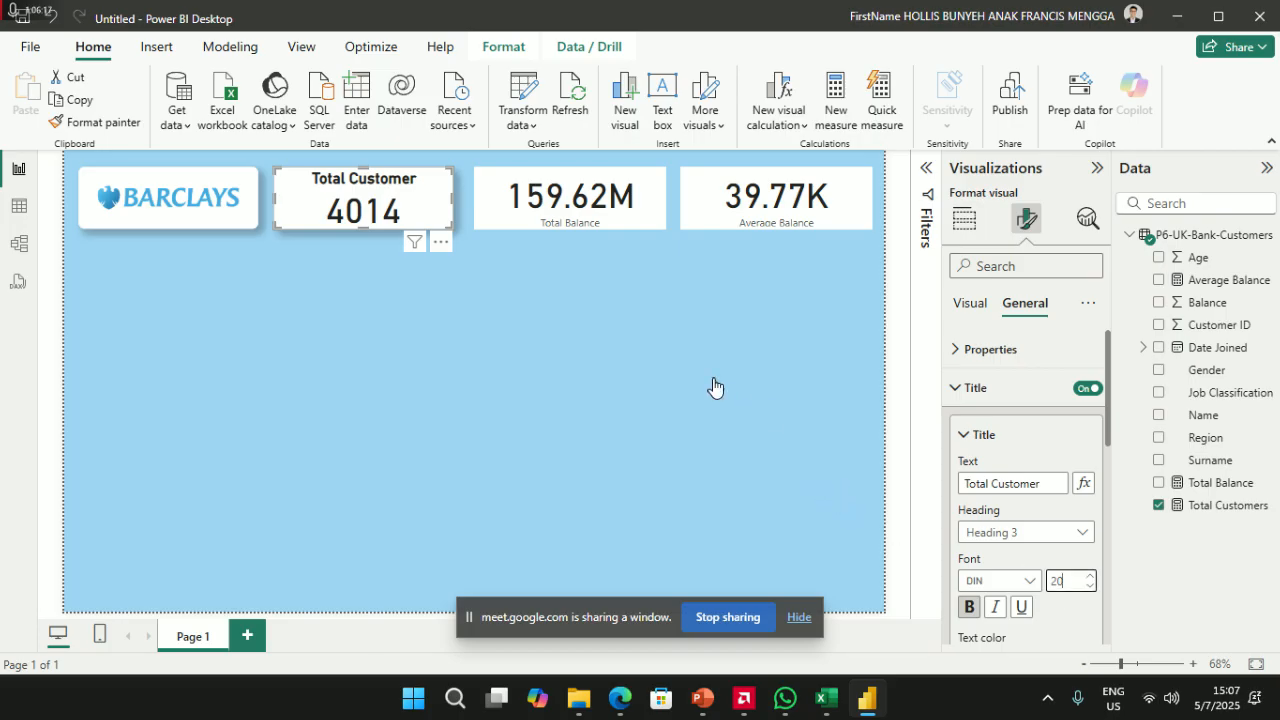
{"action": "left_click", "coordinate": [968, 612]}
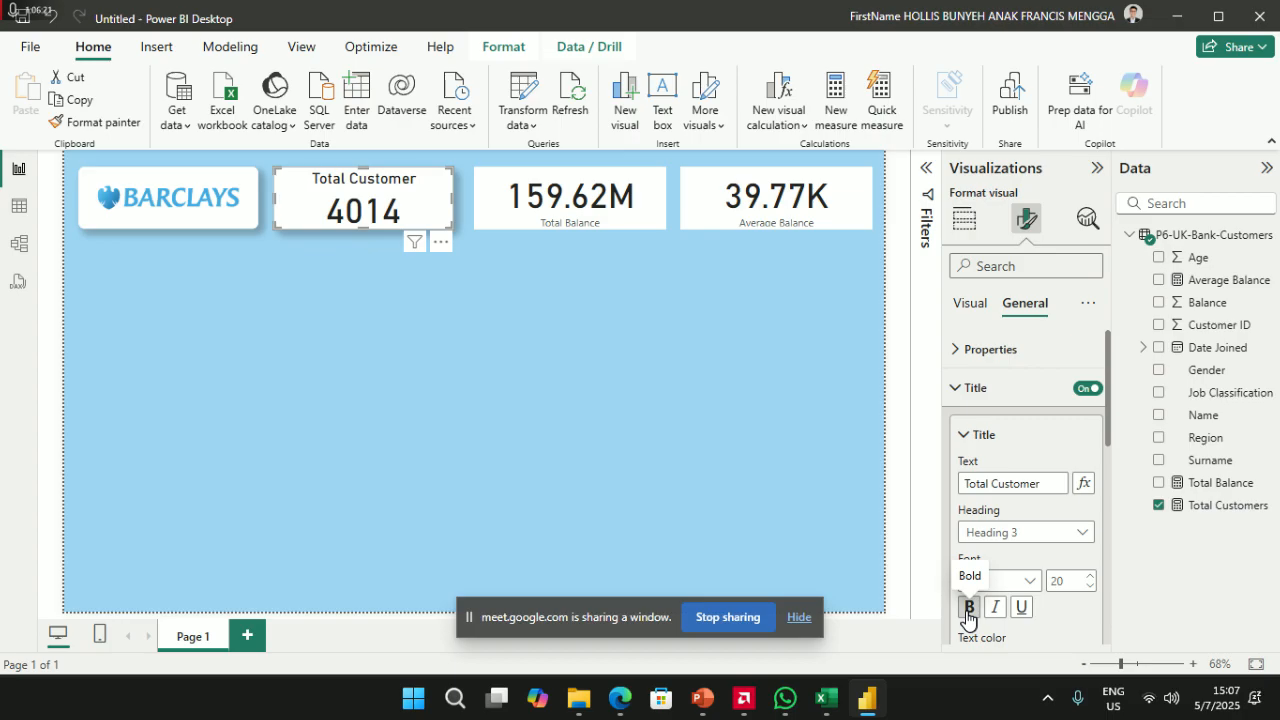
{"action": "left_click", "coordinate": [968, 610]}
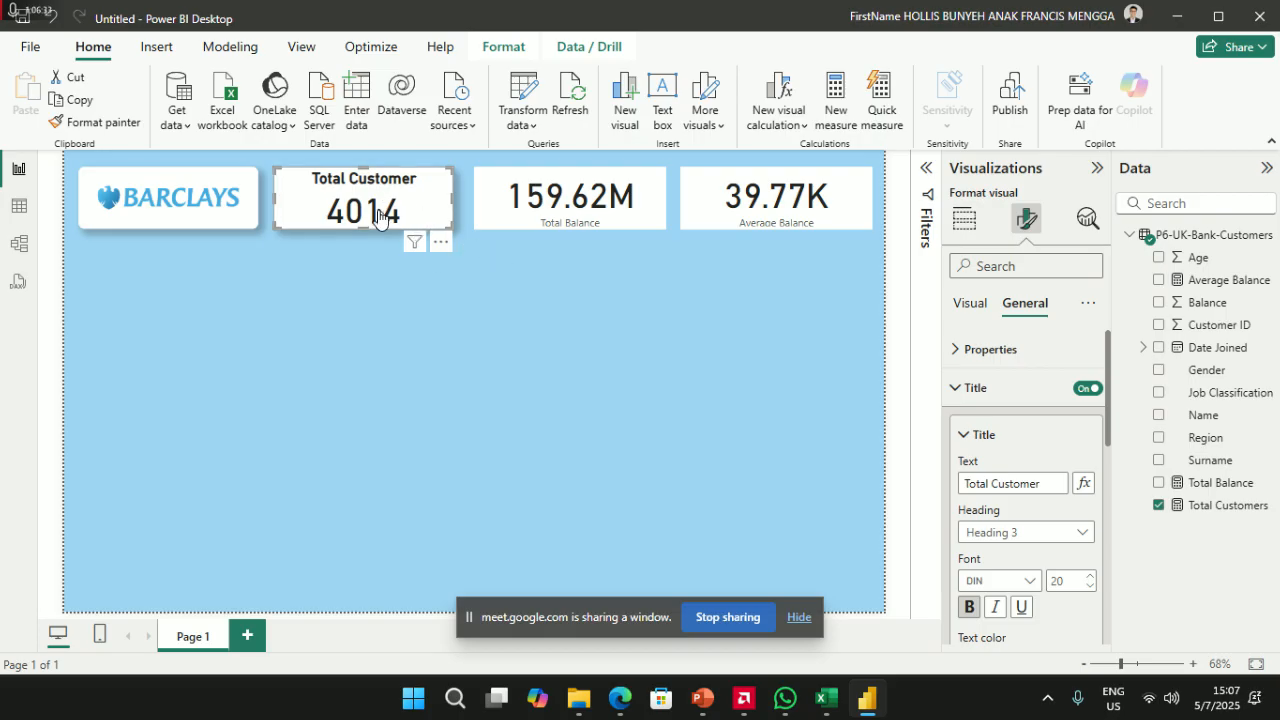
{"action": "left_click", "coordinate": [531, 271]}
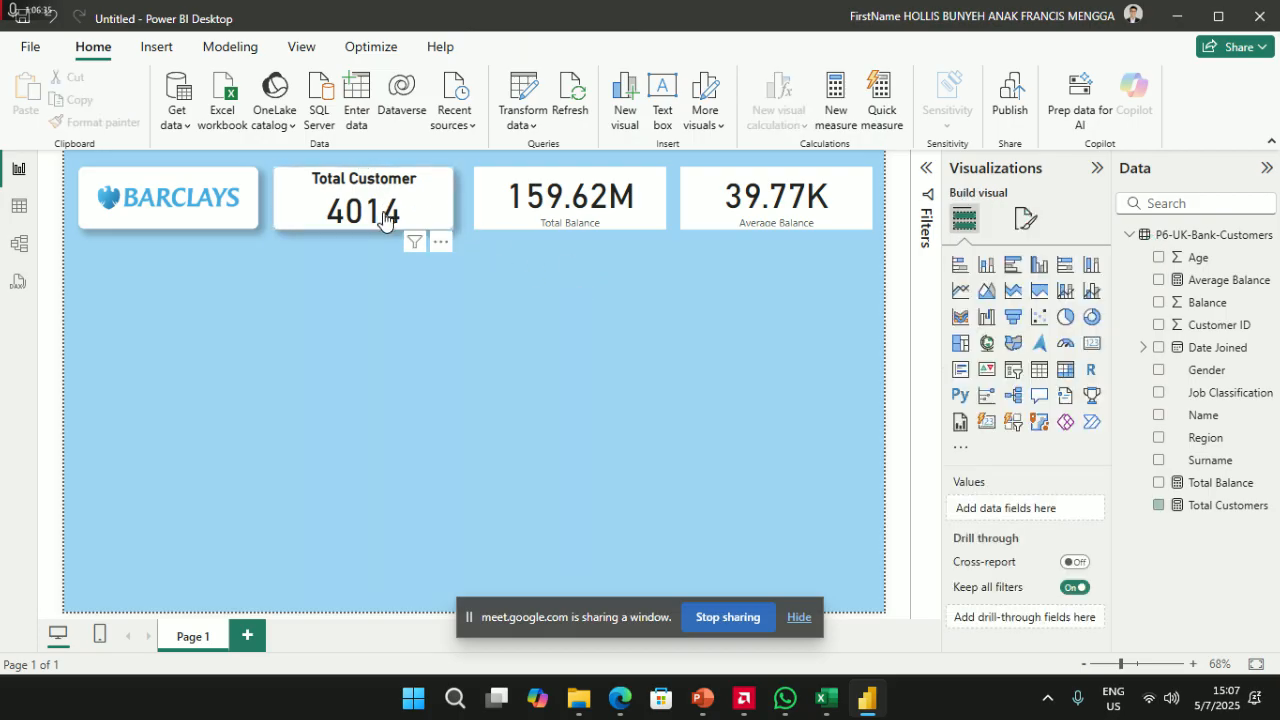
- Copy the Total Customer card's formatting onto the 159.62M card with Format painter
{"action": "left_click", "coordinate": [386, 208]}
{"action": "left_click", "coordinate": [97, 124]}
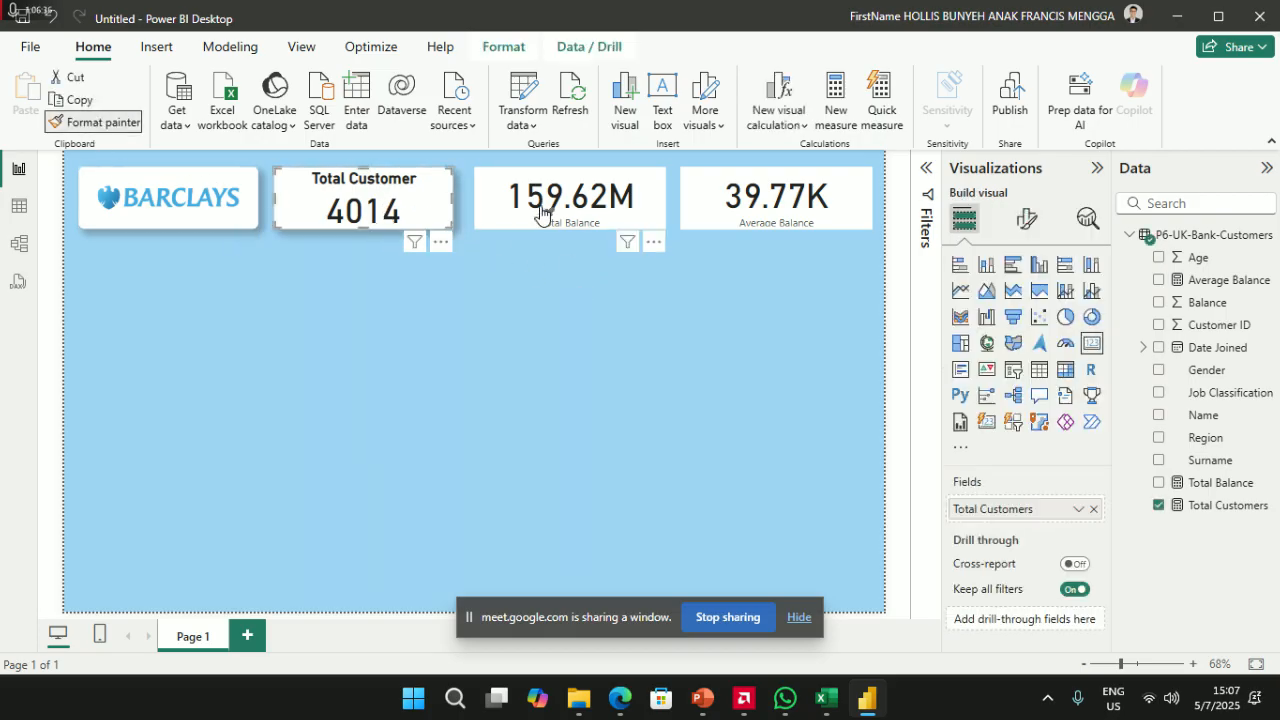
{"action": "left_click", "coordinate": [598, 200]}
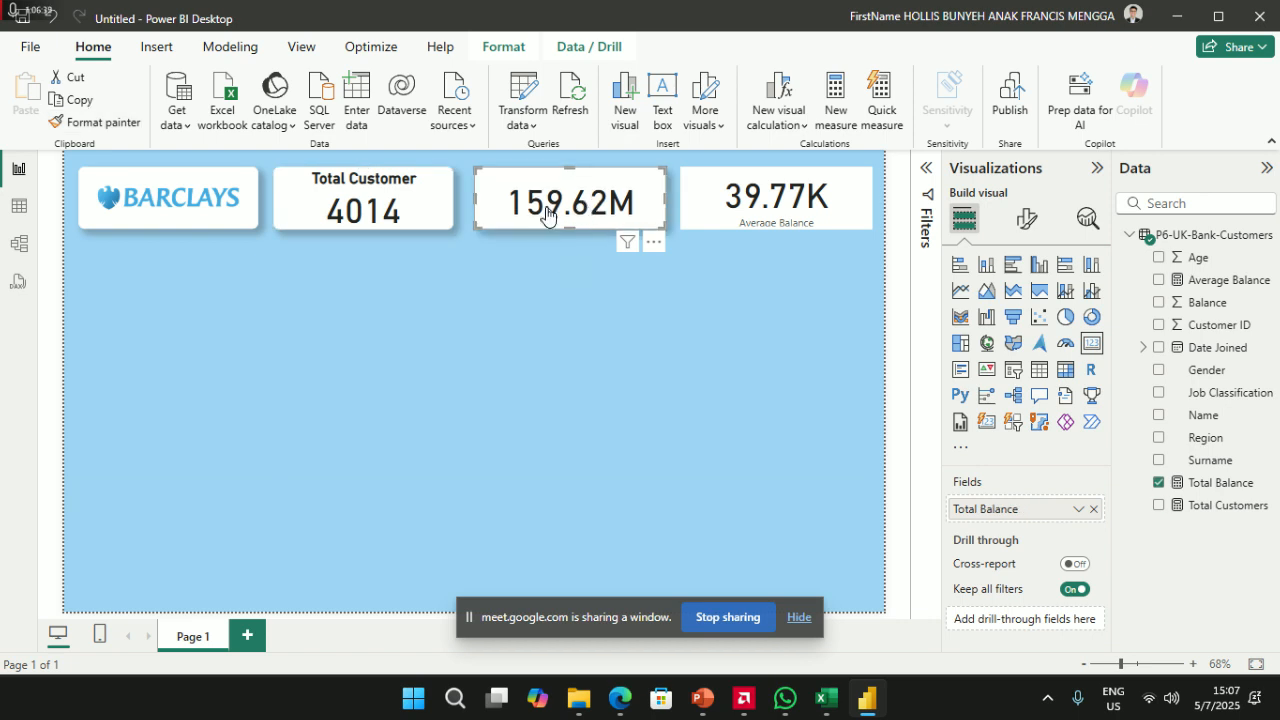
- Bring up the title text field in the 159.62M card's General title settings
{"action": "left_click", "coordinate": [1026, 218]}
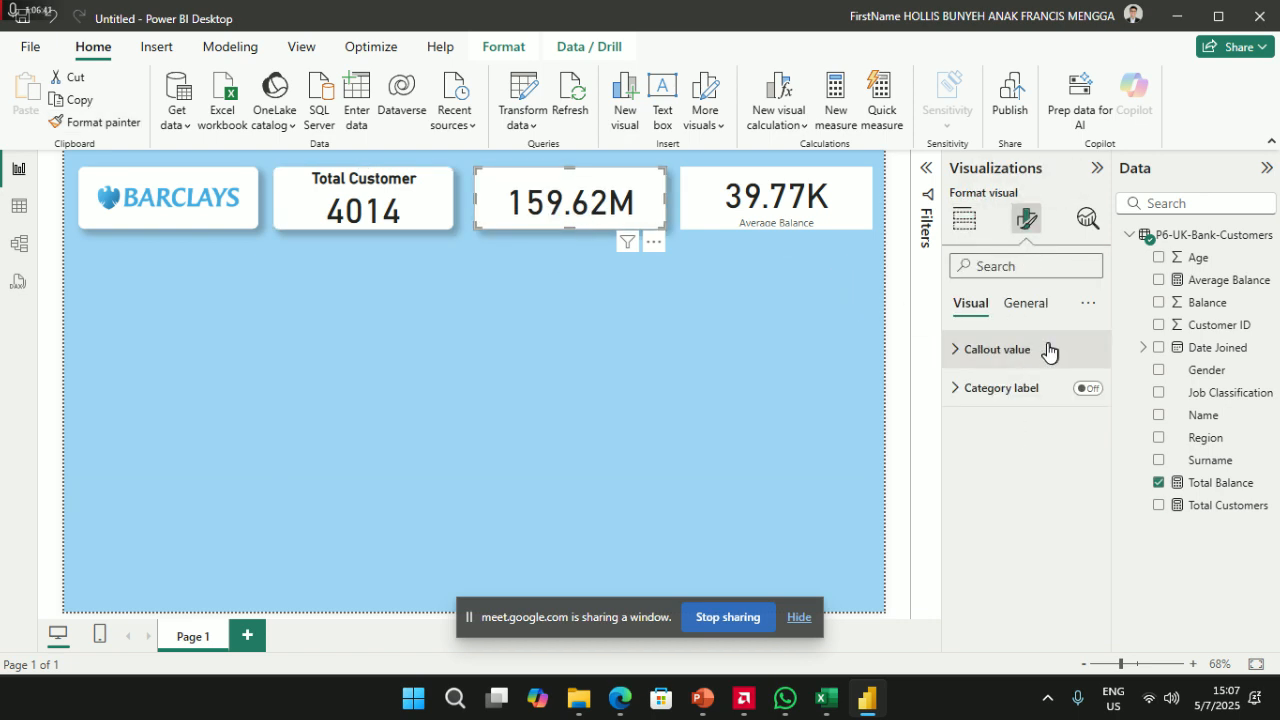
{"action": "left_click", "coordinate": [1034, 304]}
{"action": "left_click", "coordinate": [977, 405]}
{"action": "left_click", "coordinate": [1011, 484]}
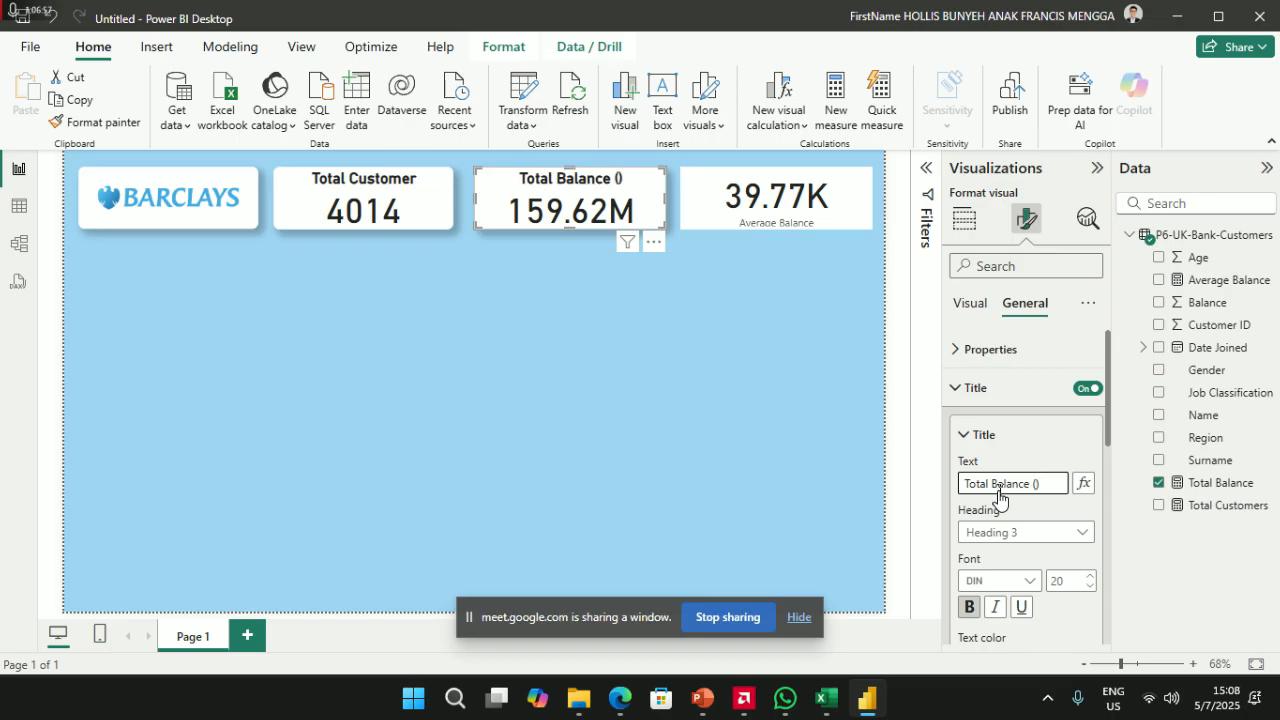
- Open a new browser tab and a new InPrivate window beside the Meet call
{"action": "mouse_move", "coordinate": [622, 706]}
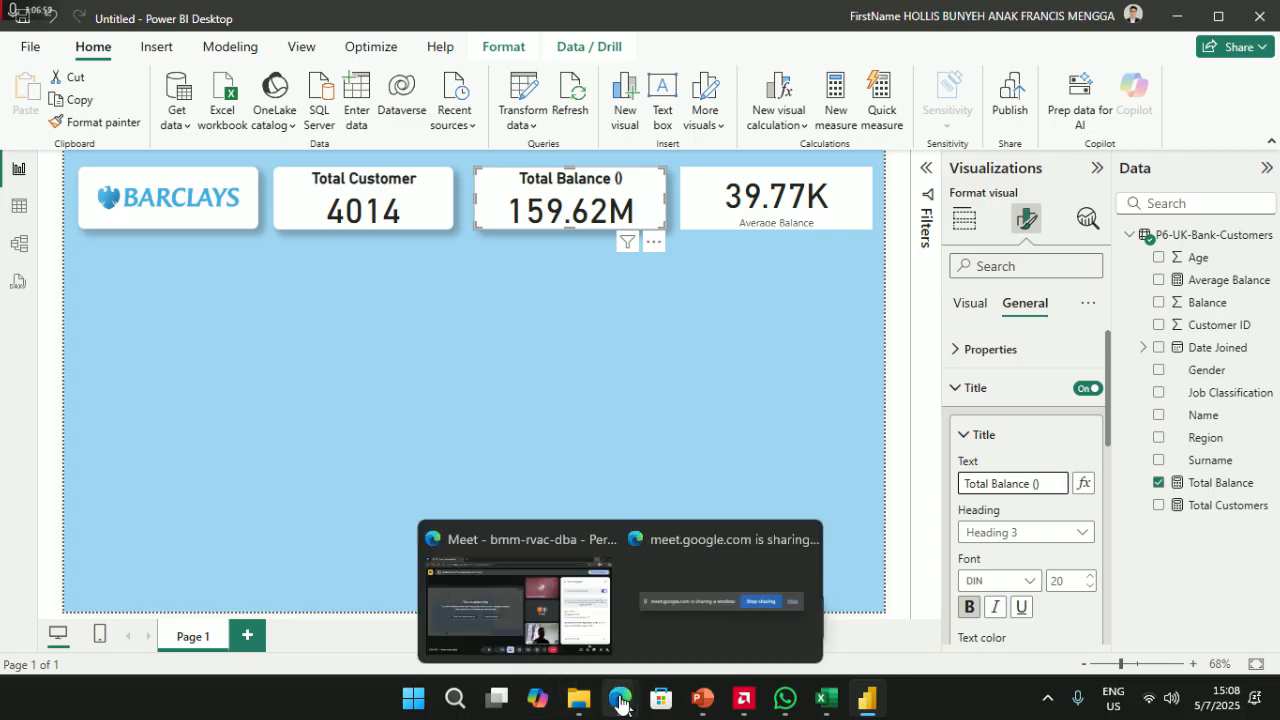
{"action": "left_click", "coordinate": [536, 604]}
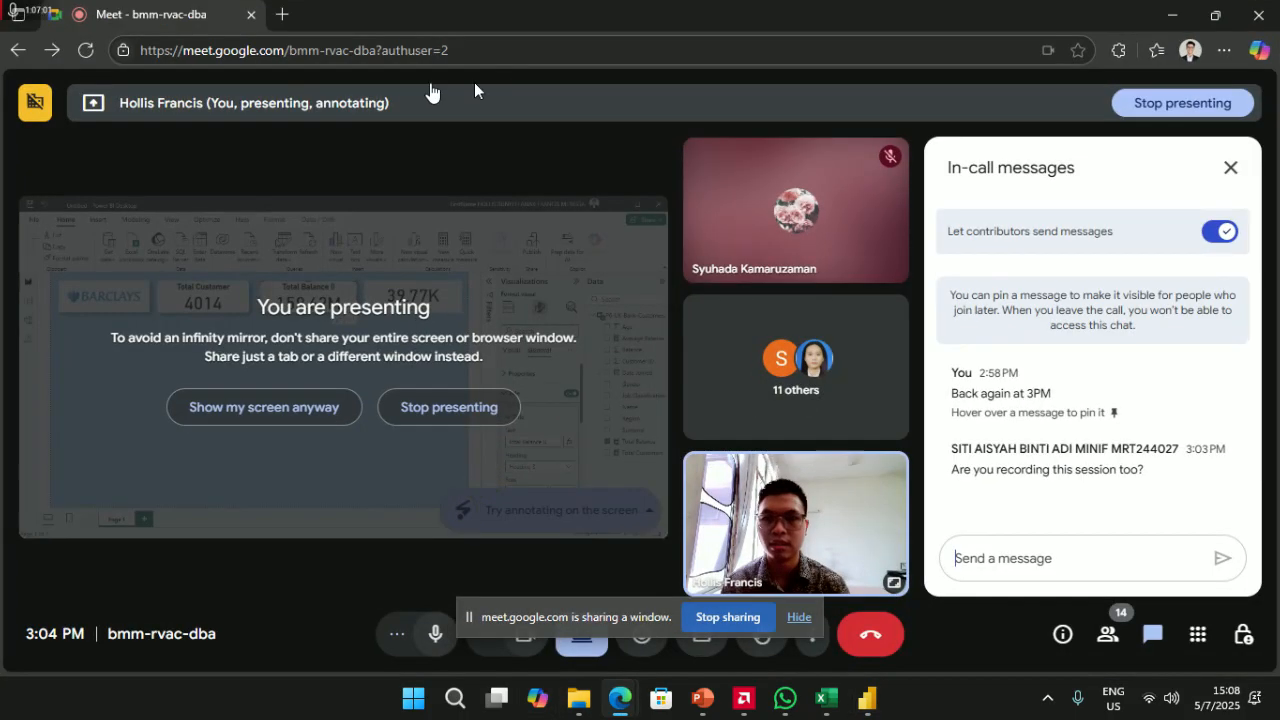
{"action": "left_click", "coordinate": [284, 12]}
{"action": "left_click", "coordinate": [171, 12]}
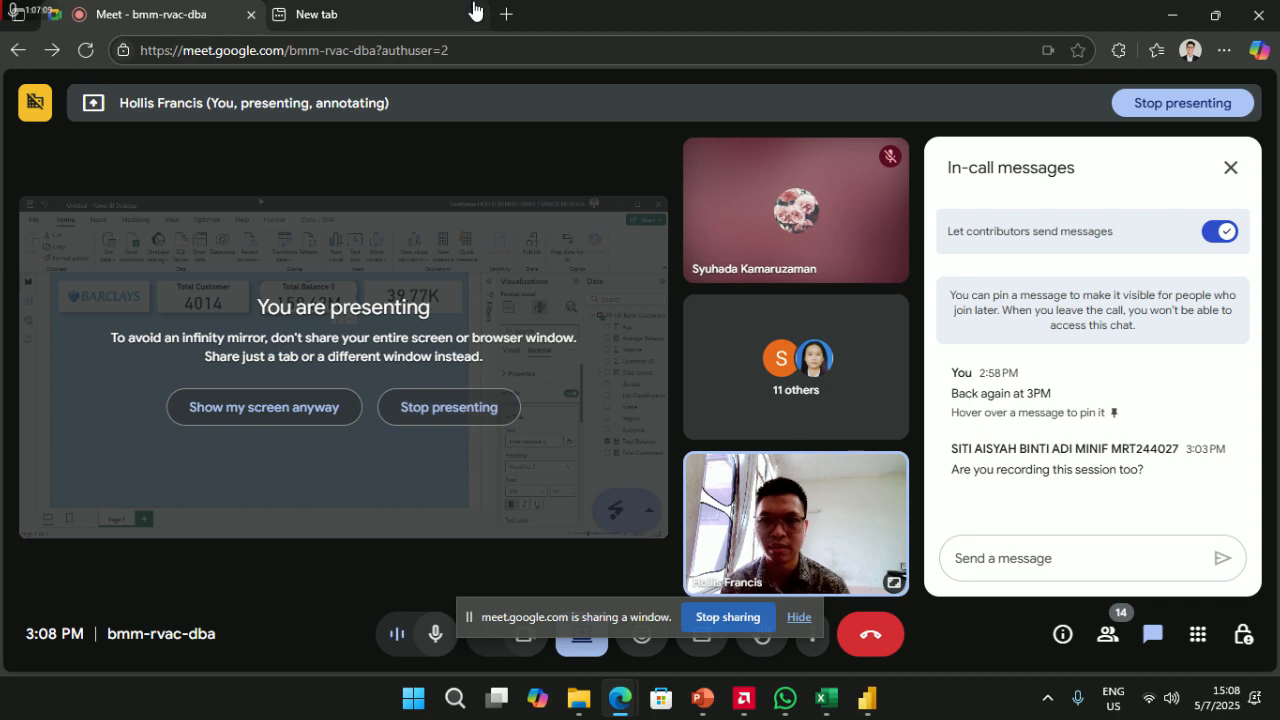
{"action": "left_click", "coordinate": [1224, 57]}
{"action": "left_click", "coordinate": [1071, 140]}
{"action": "key", "text": "alt+Tab"}
{"action": "left_click", "coordinate": [479, 413]}
- Stop presenting Power BI and share the new InPrivate tab in Meet instead
{"action": "left_click", "coordinate": [590, 645]}
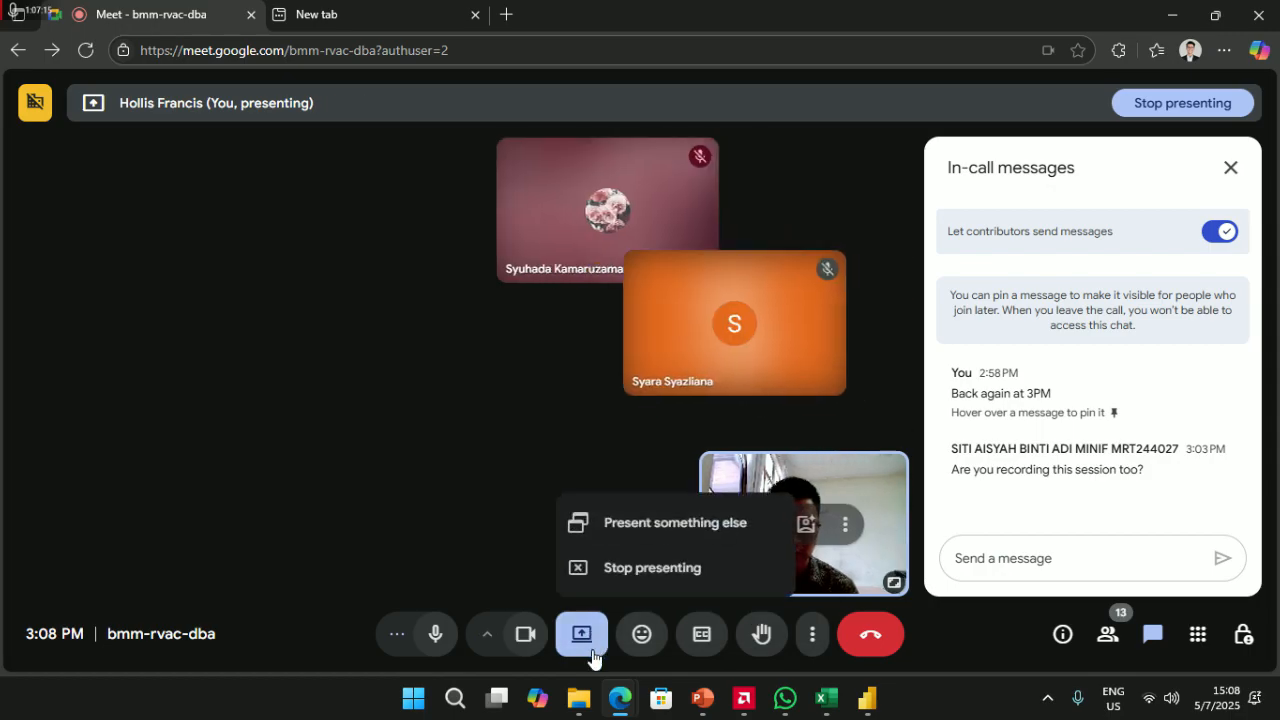
{"action": "left_click", "coordinate": [612, 568]}
{"action": "left_click", "coordinate": [579, 637]}
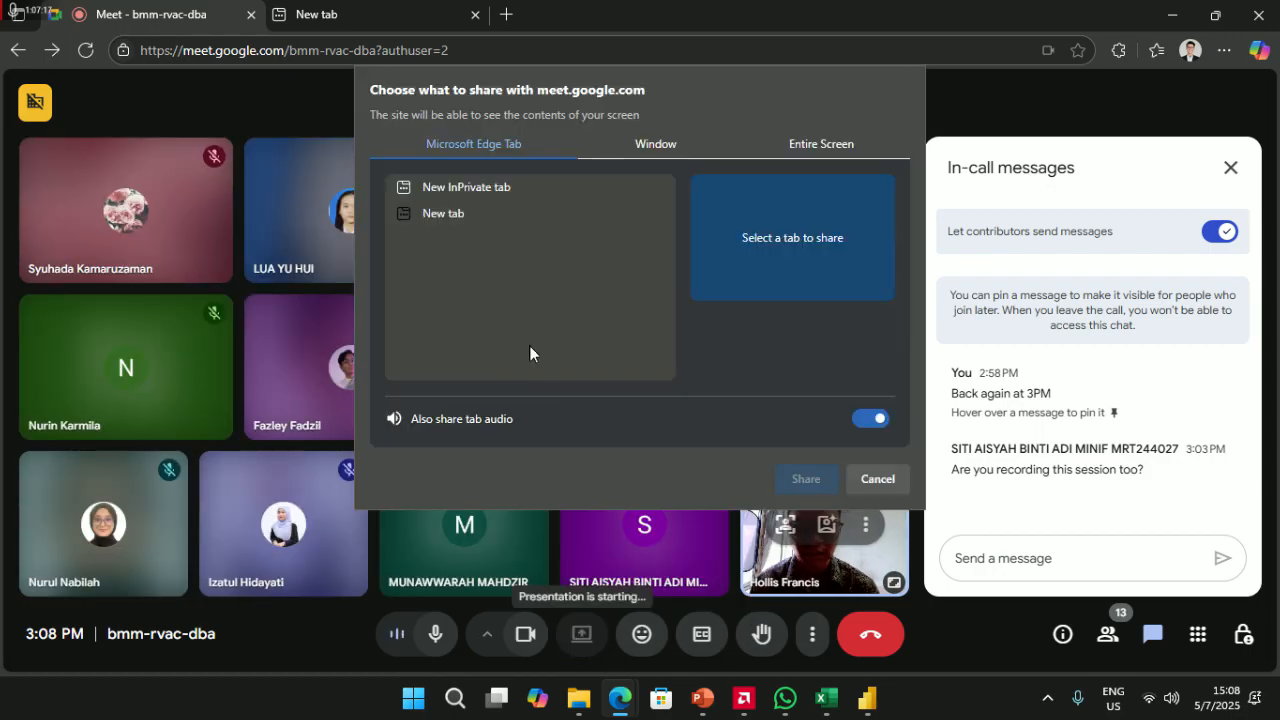
{"action": "left_click", "coordinate": [463, 190]}
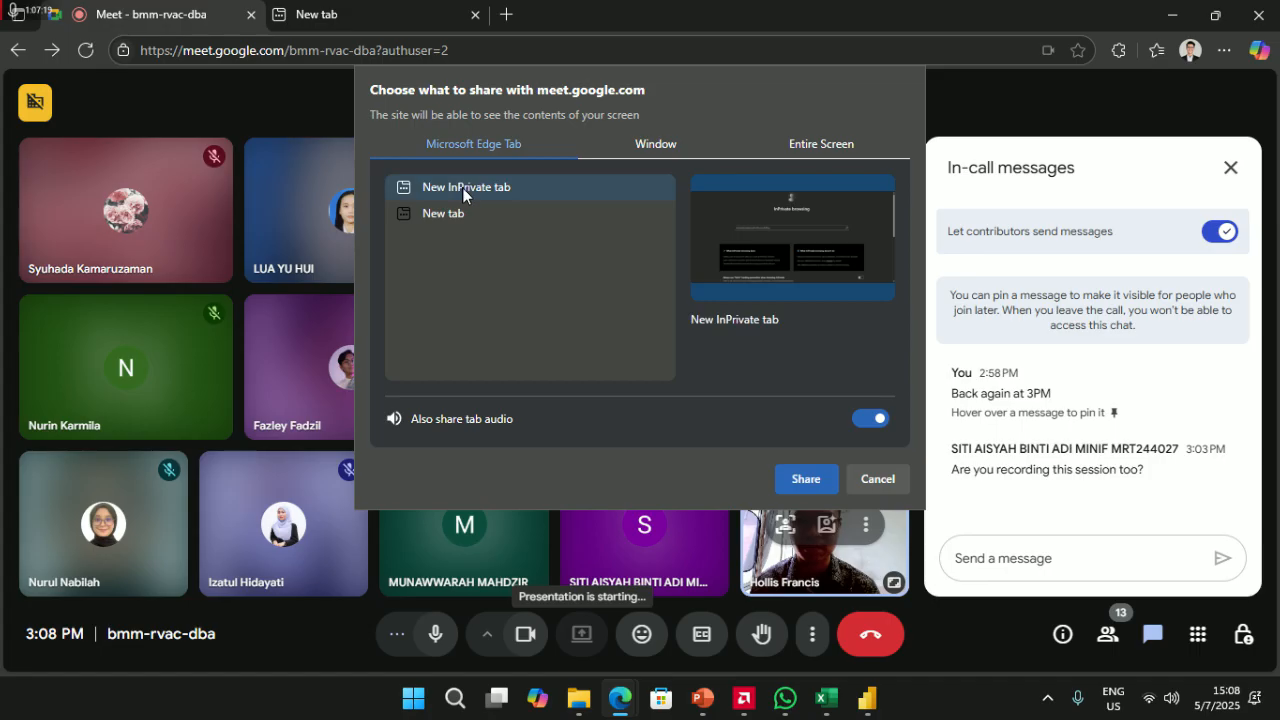
{"action": "left_click", "coordinate": [806, 482]}
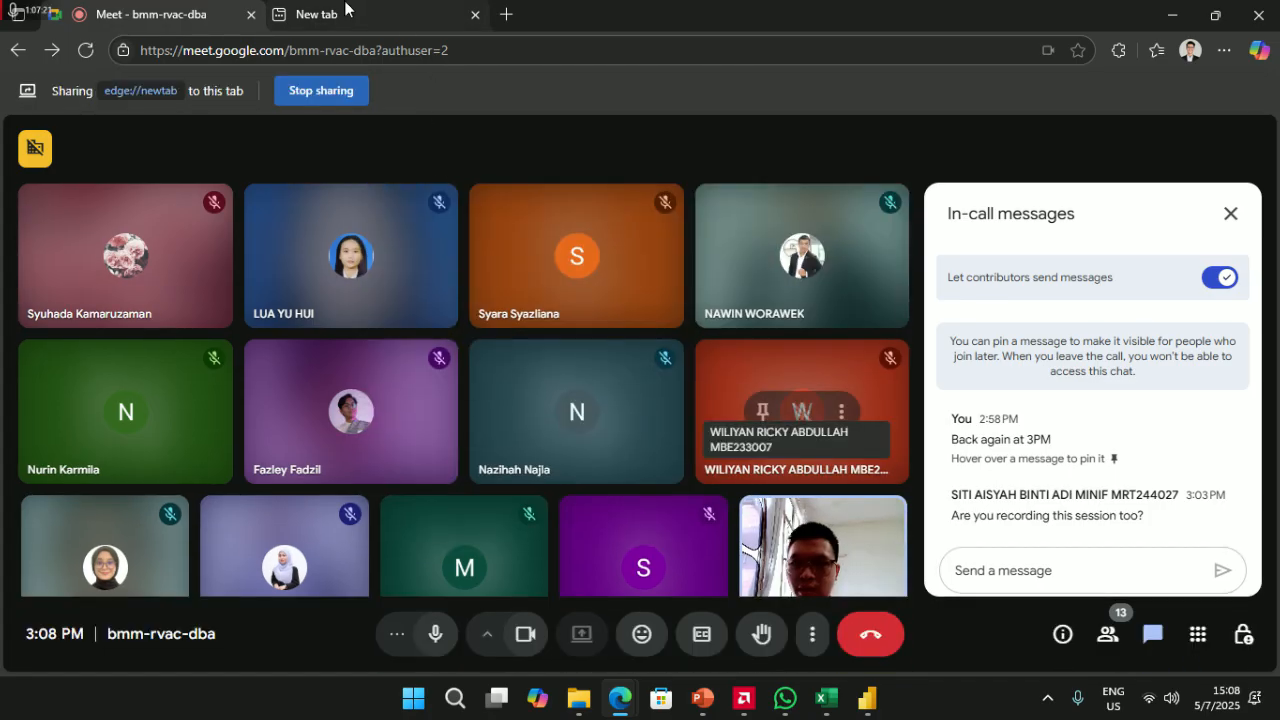
- Search Google for 'pound logo' and select the £ symbol in the results
{"action": "type", "text": "pound logo"}
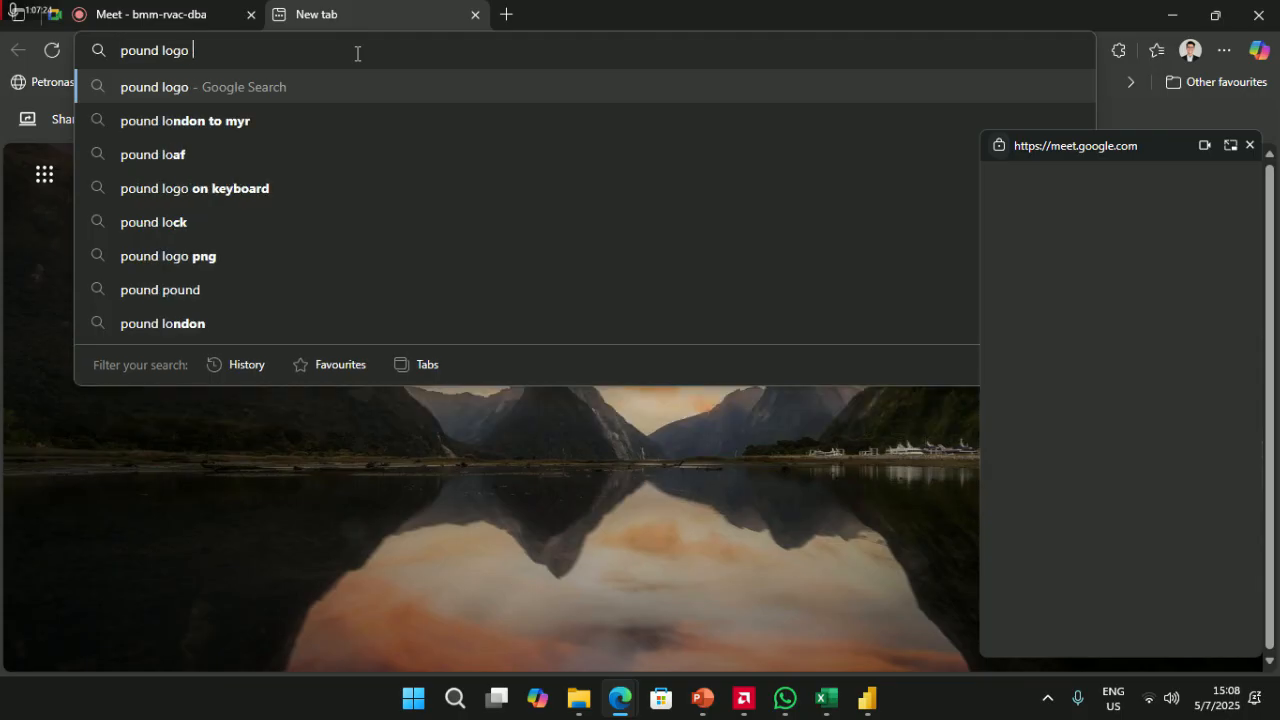
{"action": "key", "text": "Return"}
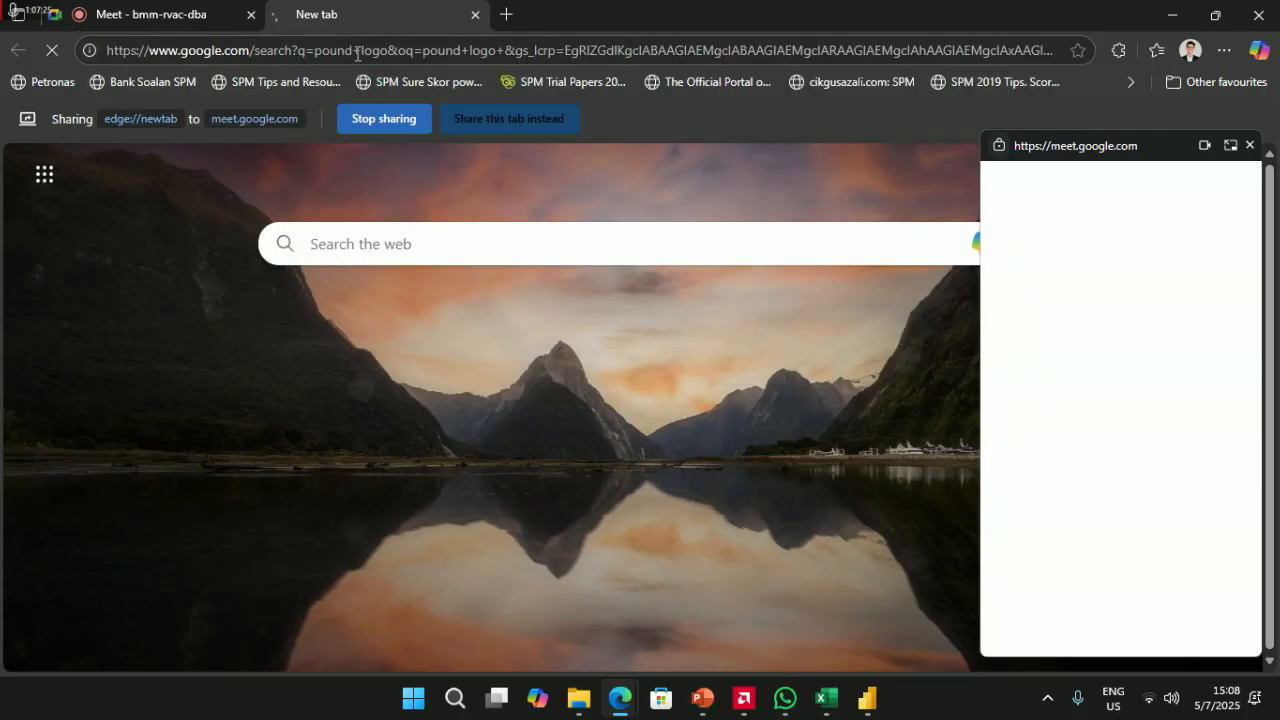
{"action": "left_click_drag", "start_coordinate": [242, 349], "coordinate": [205, 365]}
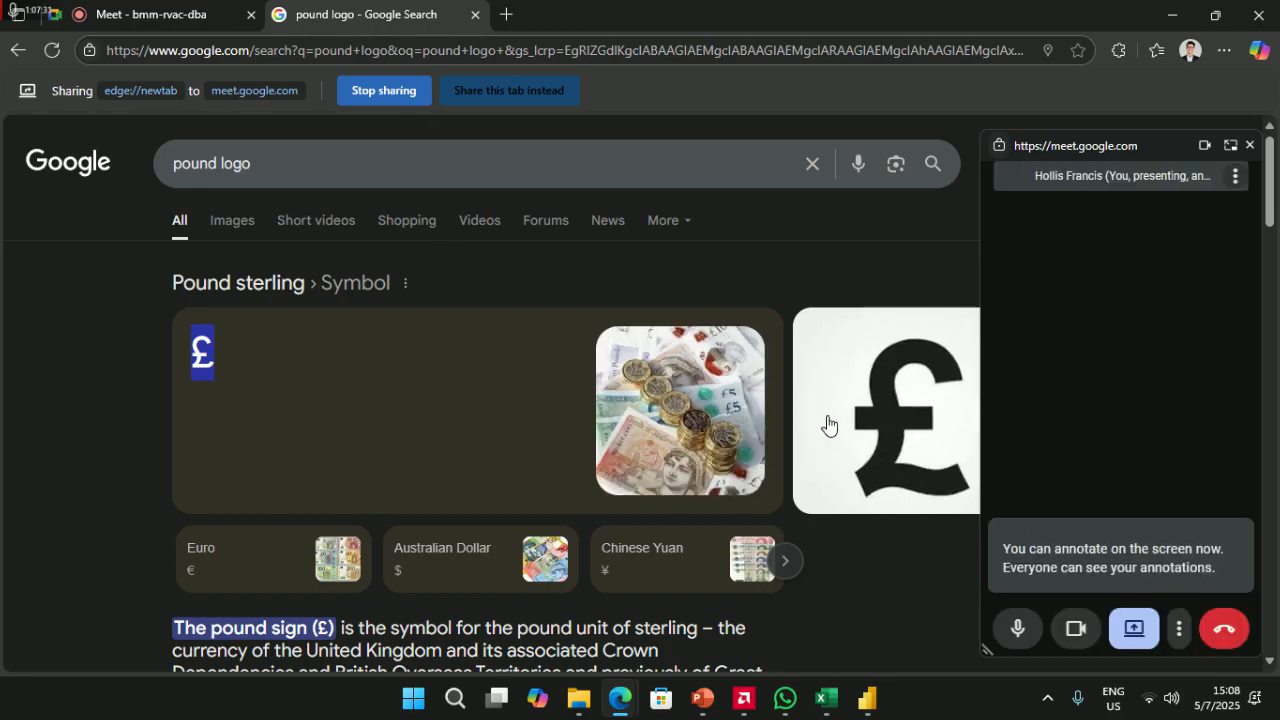
- Glance at the Meet tab, then return to the pound logo results and select its address
{"action": "left_click", "coordinate": [1135, 630]}
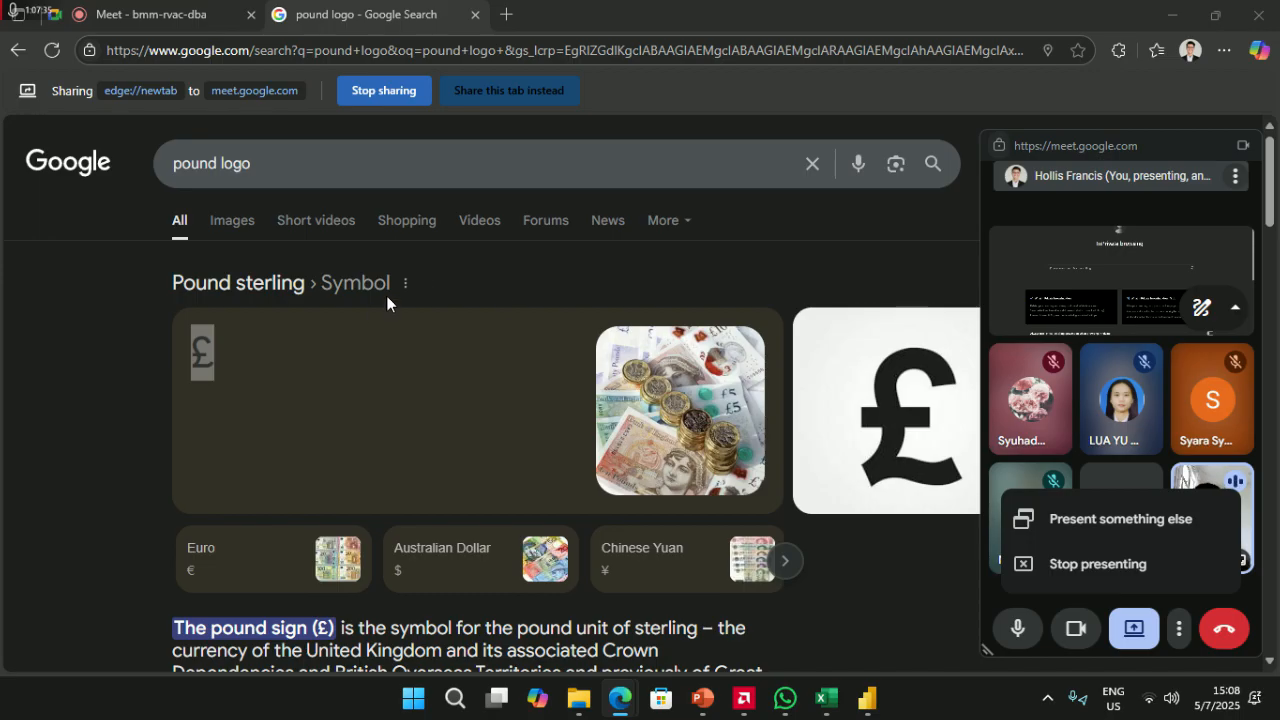
{"action": "left_click", "coordinate": [180, 6]}
{"action": "left_click", "coordinate": [424, 5]}
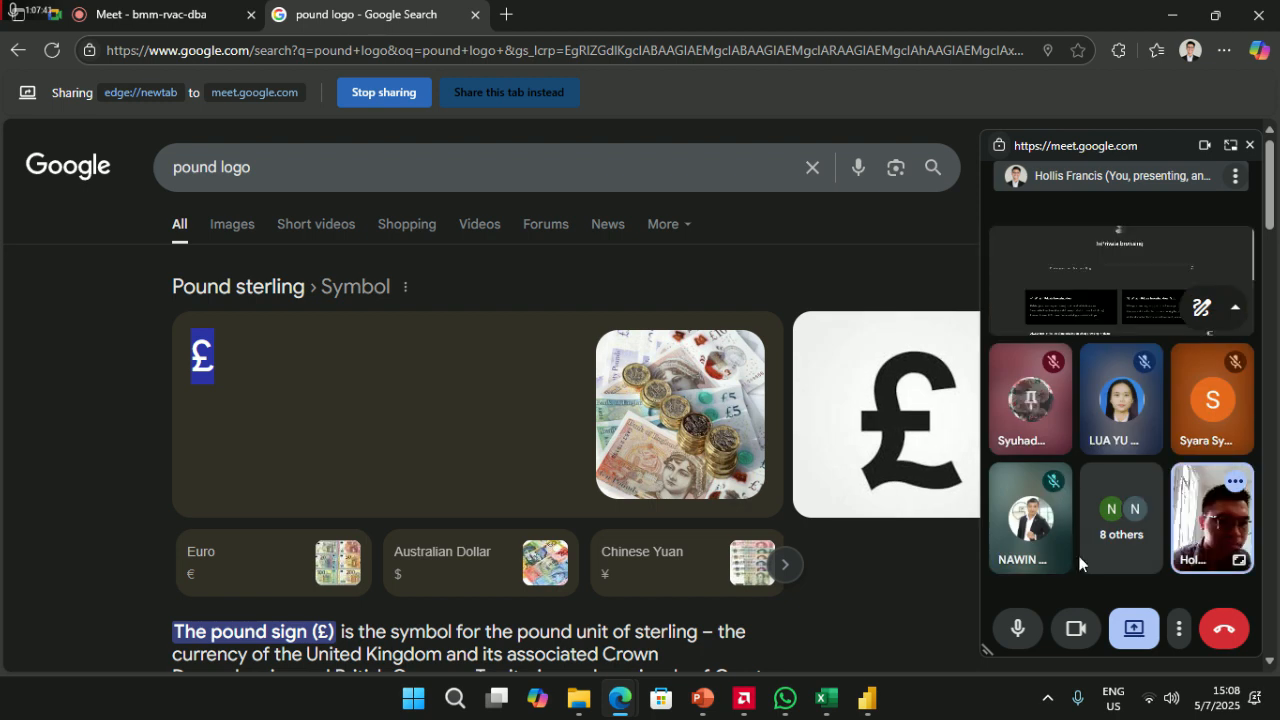
{"action": "scroll", "coordinate": [520, 367], "scroll_direction": "down", "scroll_amount": 2}
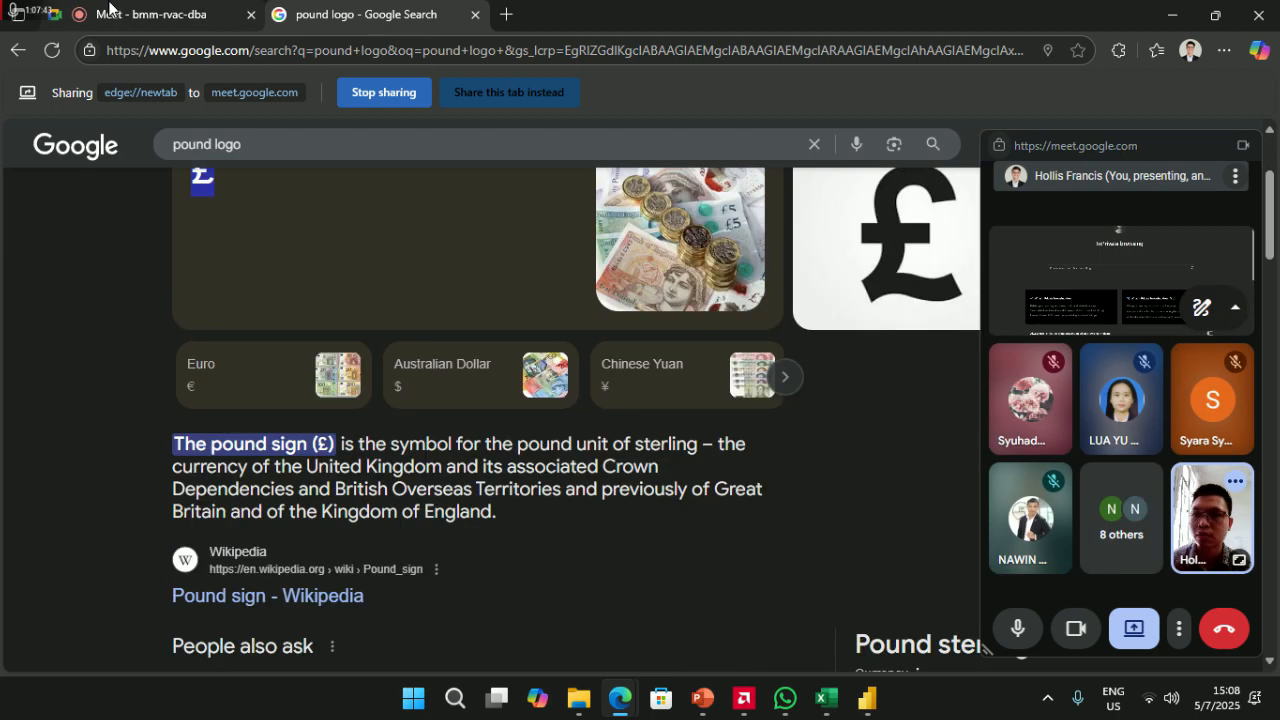
{"action": "scroll", "coordinate": [234, 70], "scroll_direction": "up", "scroll_amount": 2}
{"action": "left_click", "coordinate": [339, 52]}
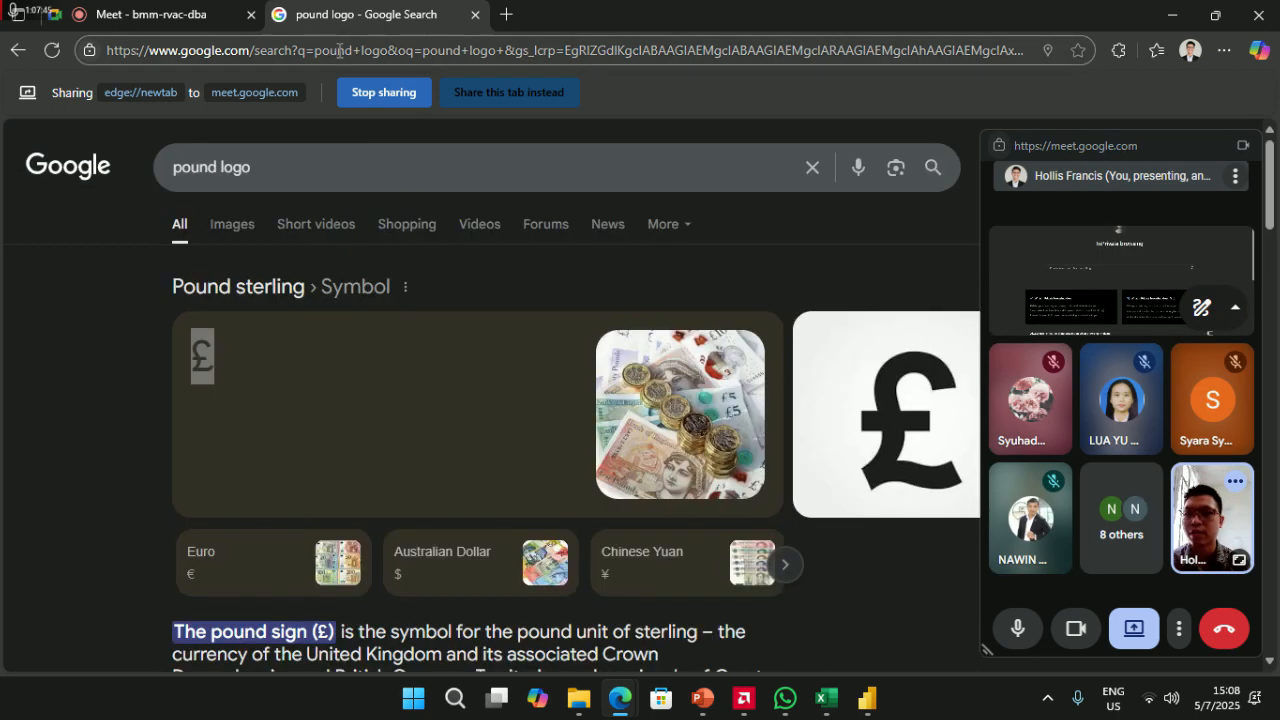
- Search 'pound logo' in the InPrivate window and copy the £ symbol
{"action": "mouse_move", "coordinate": [621, 705]}
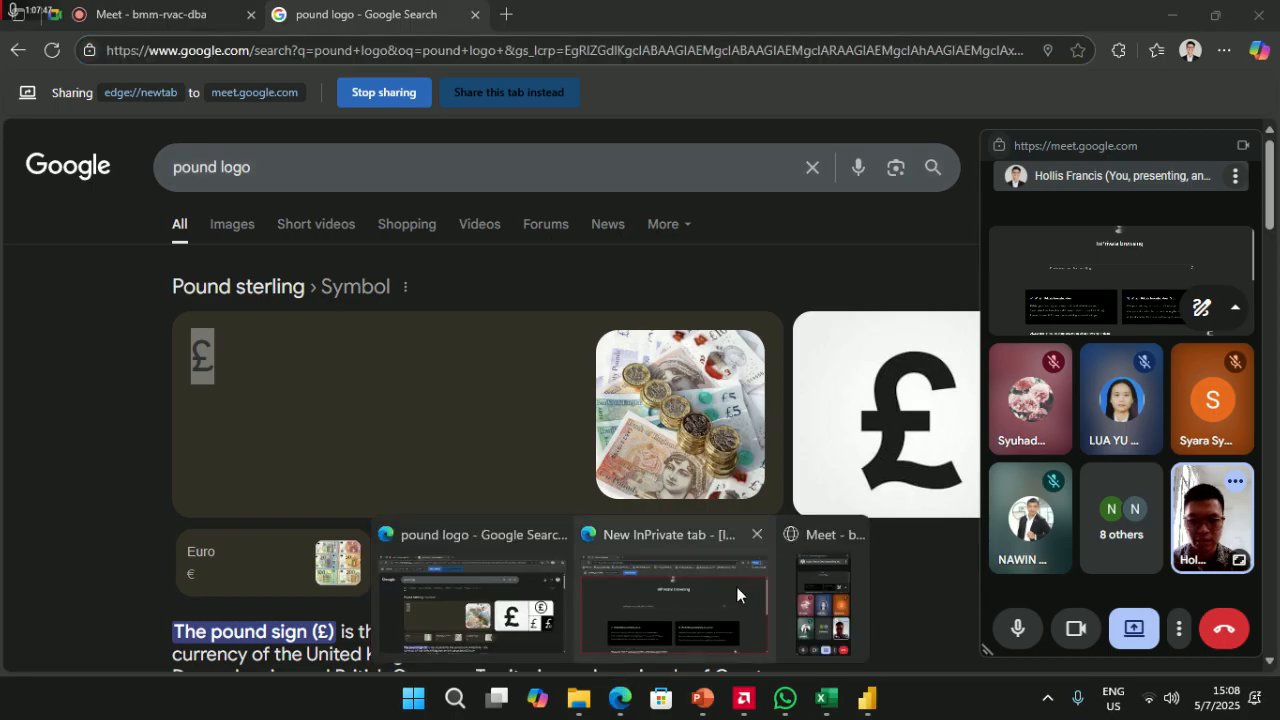
{"action": "left_click", "coordinate": [739, 587]}
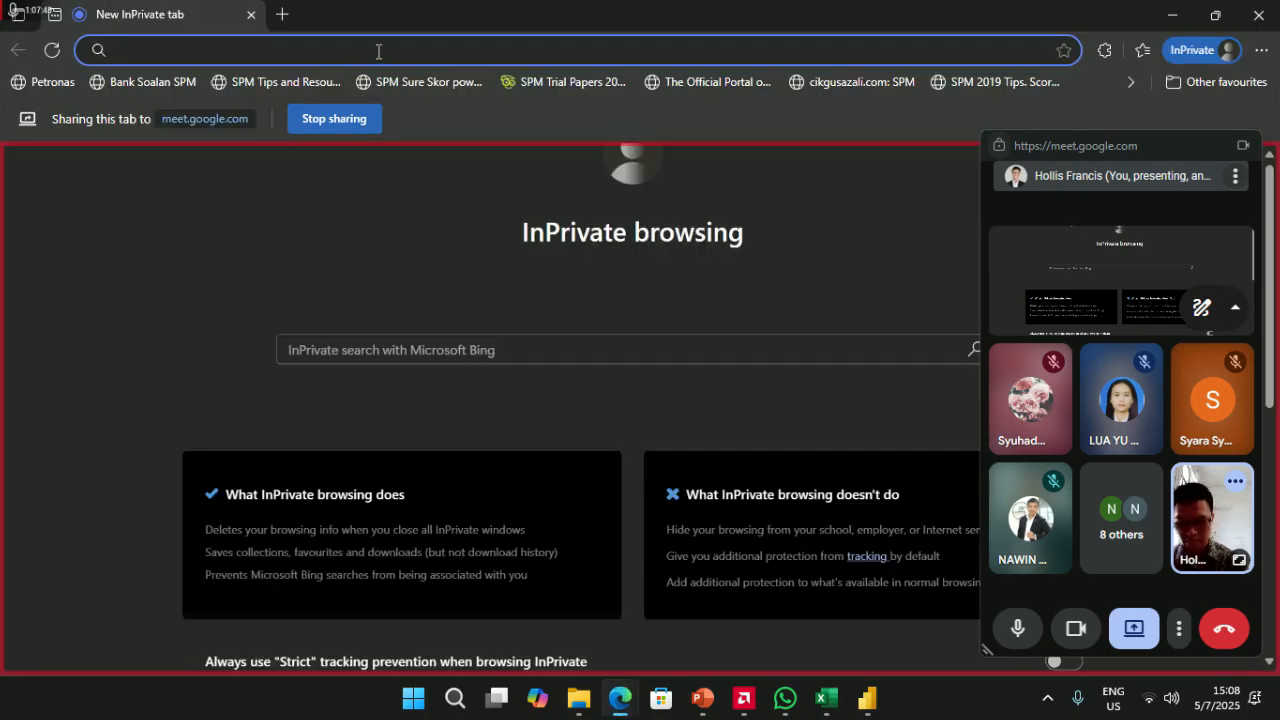
{"action": "type", "text": "pound logo"}
{"action": "key", "text": "Return"}
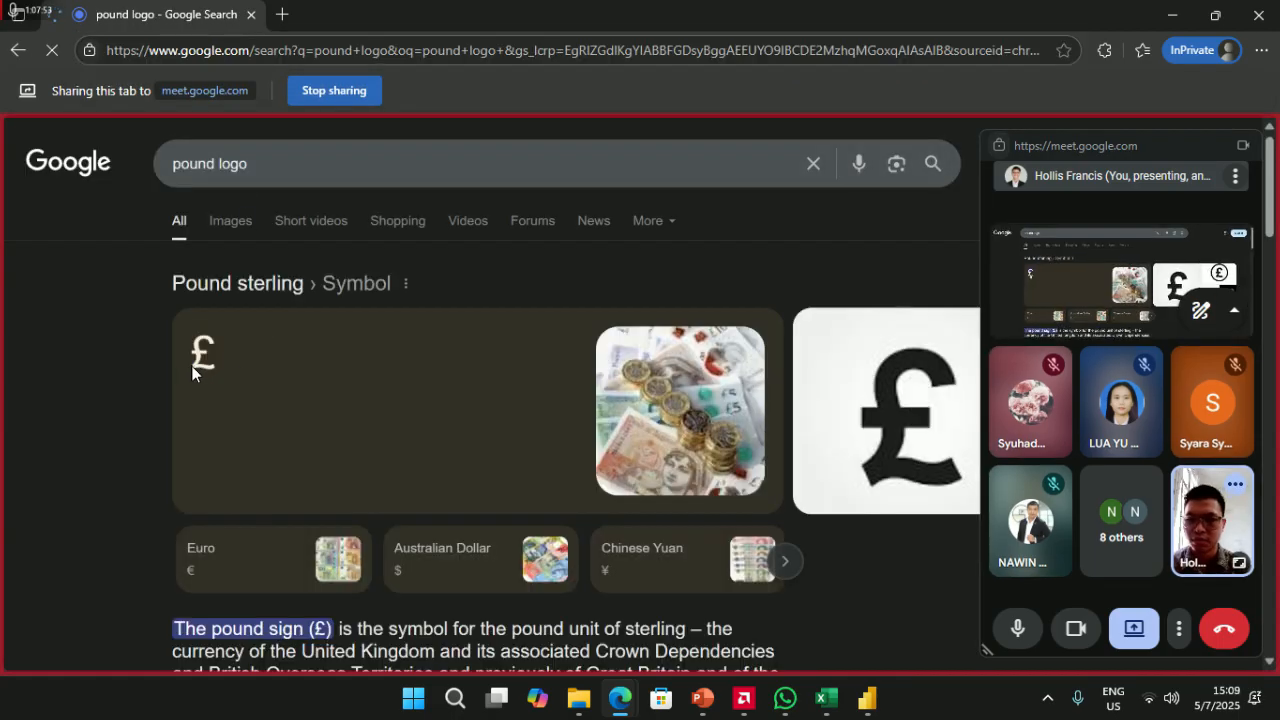
{"action": "double_click", "coordinate": [189, 362]}
{"action": "right_click", "coordinate": [197, 352]}
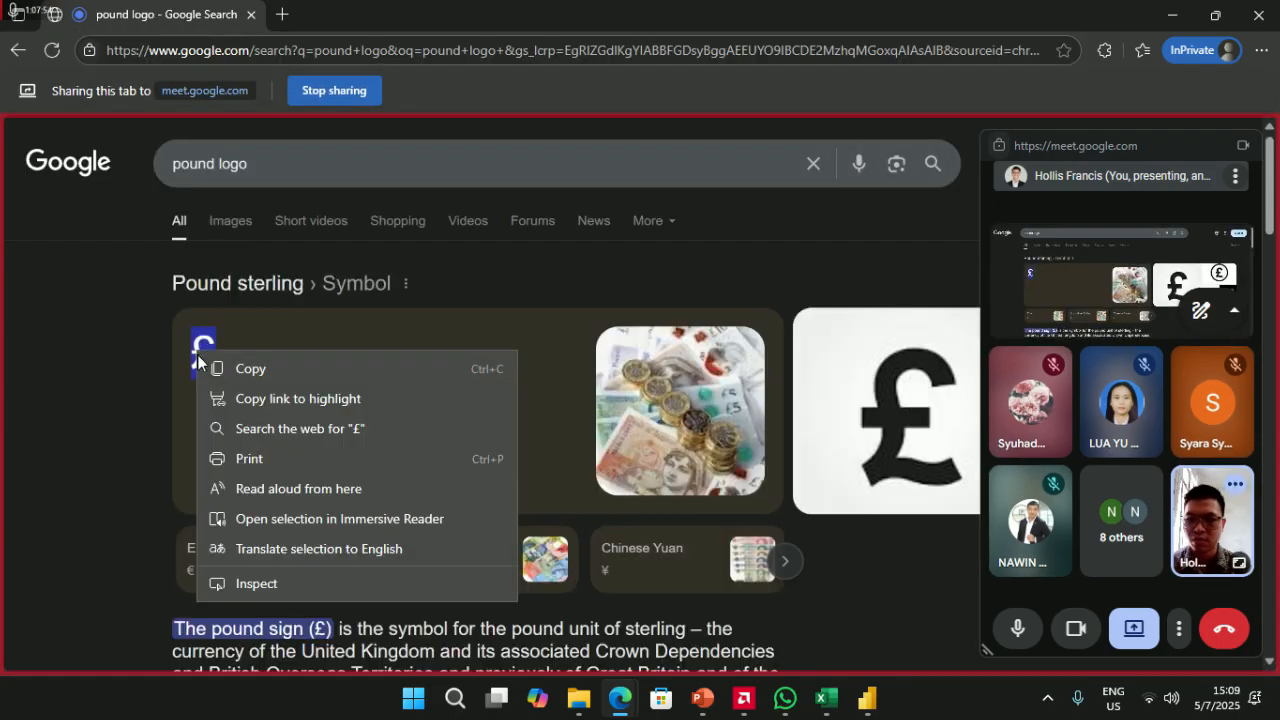
{"action": "left_click", "coordinate": [255, 370]}
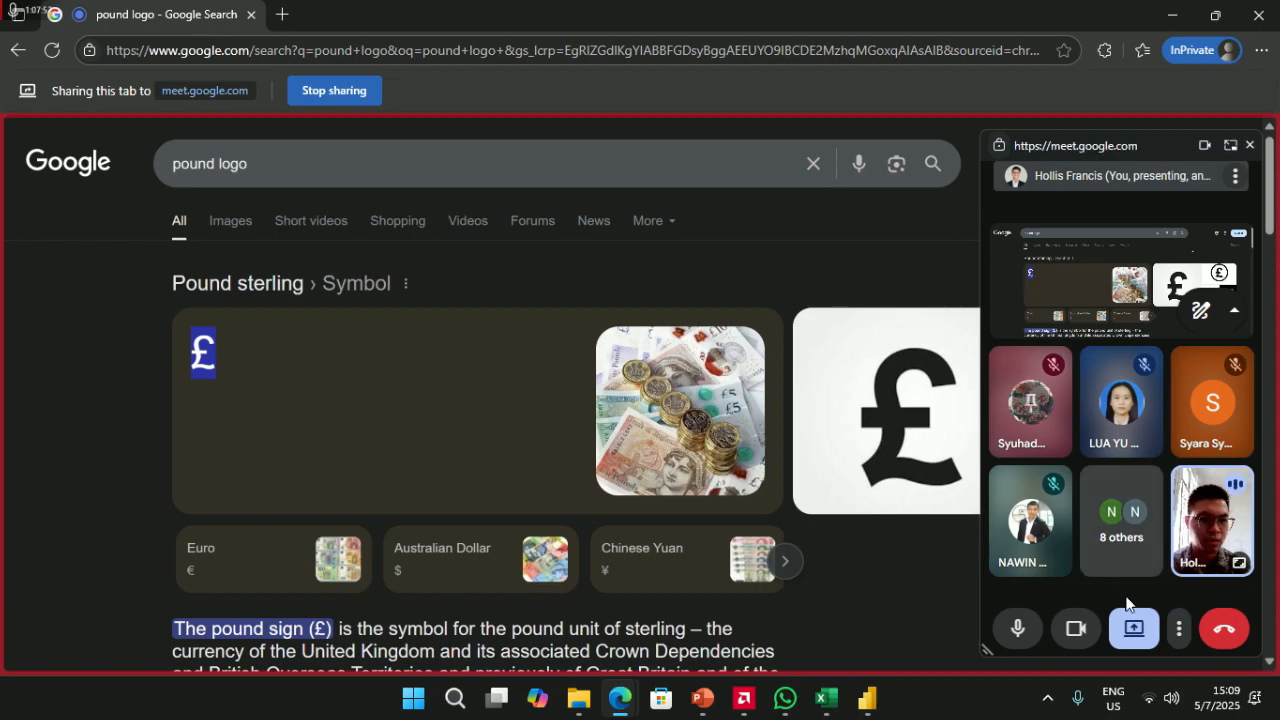
- Stop presenting the tab and share the Power BI Desktop window in Meet
{"action": "left_click", "coordinate": [1134, 628]}
{"action": "left_click", "coordinate": [1134, 566]}
{"action": "left_click", "coordinate": [1131, 626]}
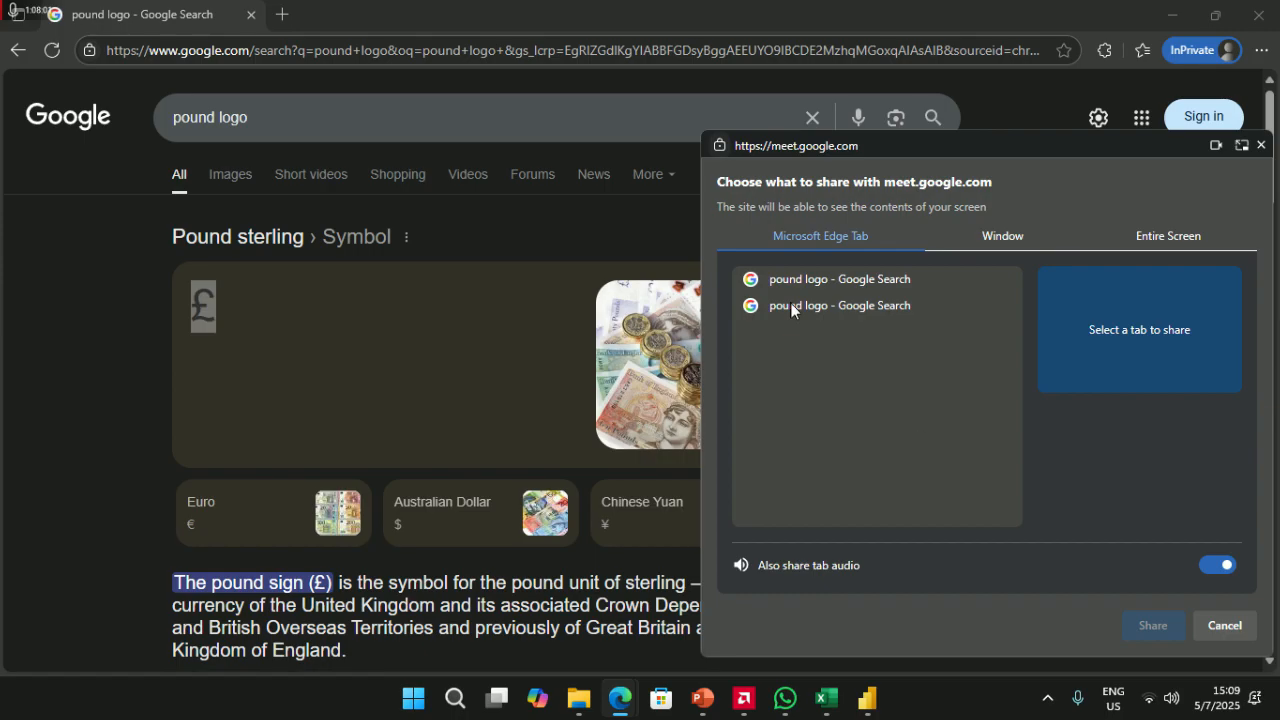
{"action": "left_click", "coordinate": [1003, 236]}
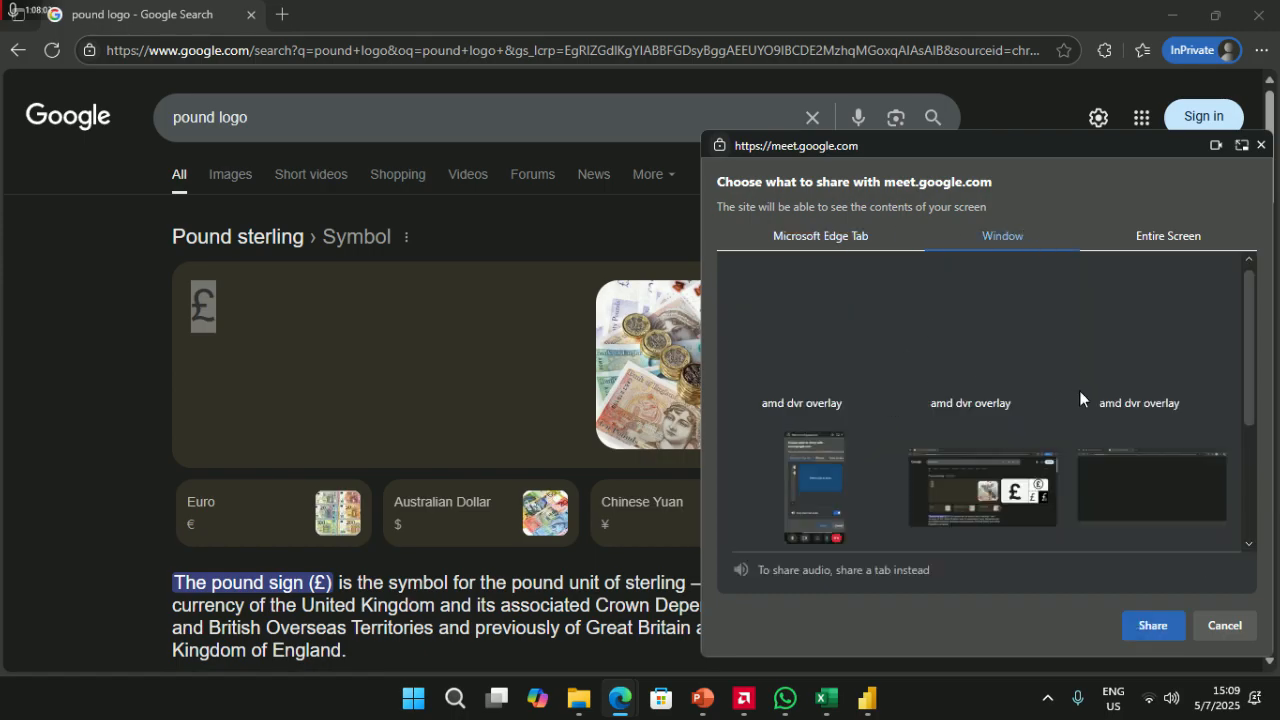
{"action": "scroll", "coordinate": [1080, 398], "scroll_direction": "down", "scroll_amount": 3}
{"action": "left_click", "coordinate": [825, 480]}
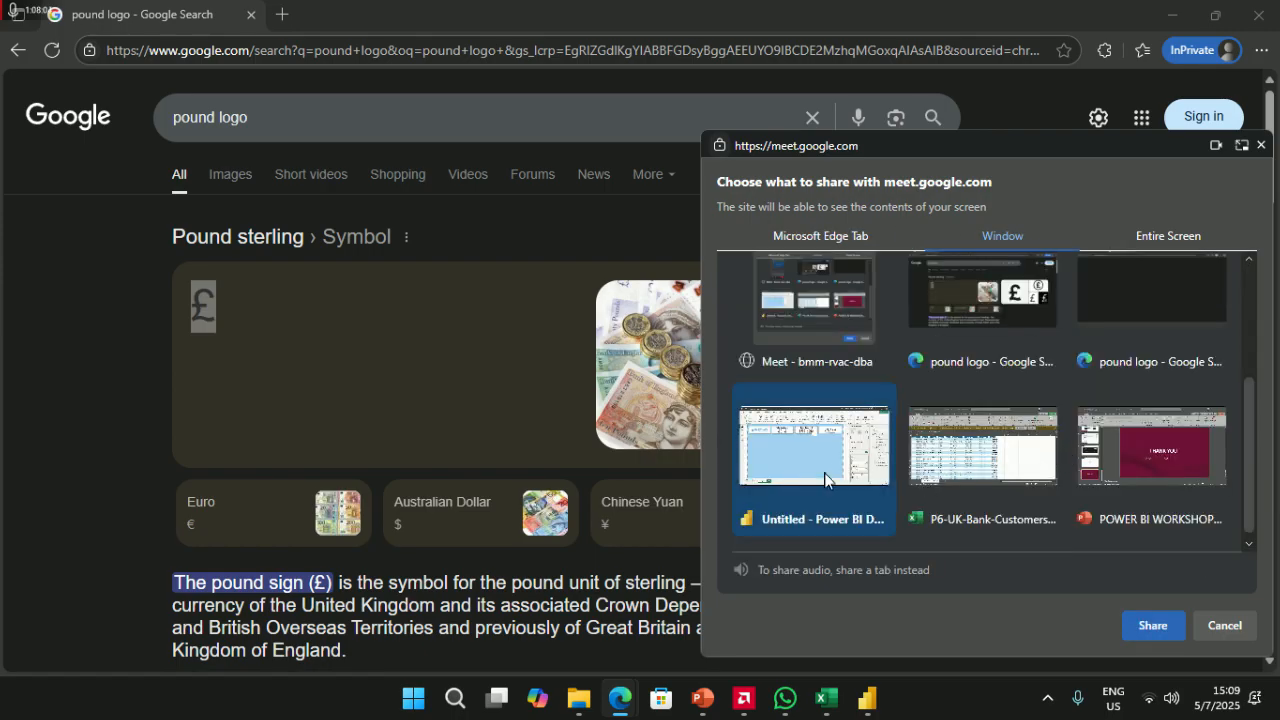
{"action": "left_click", "coordinate": [1139, 621]}
{"action": "left_click", "coordinate": [866, 699]}
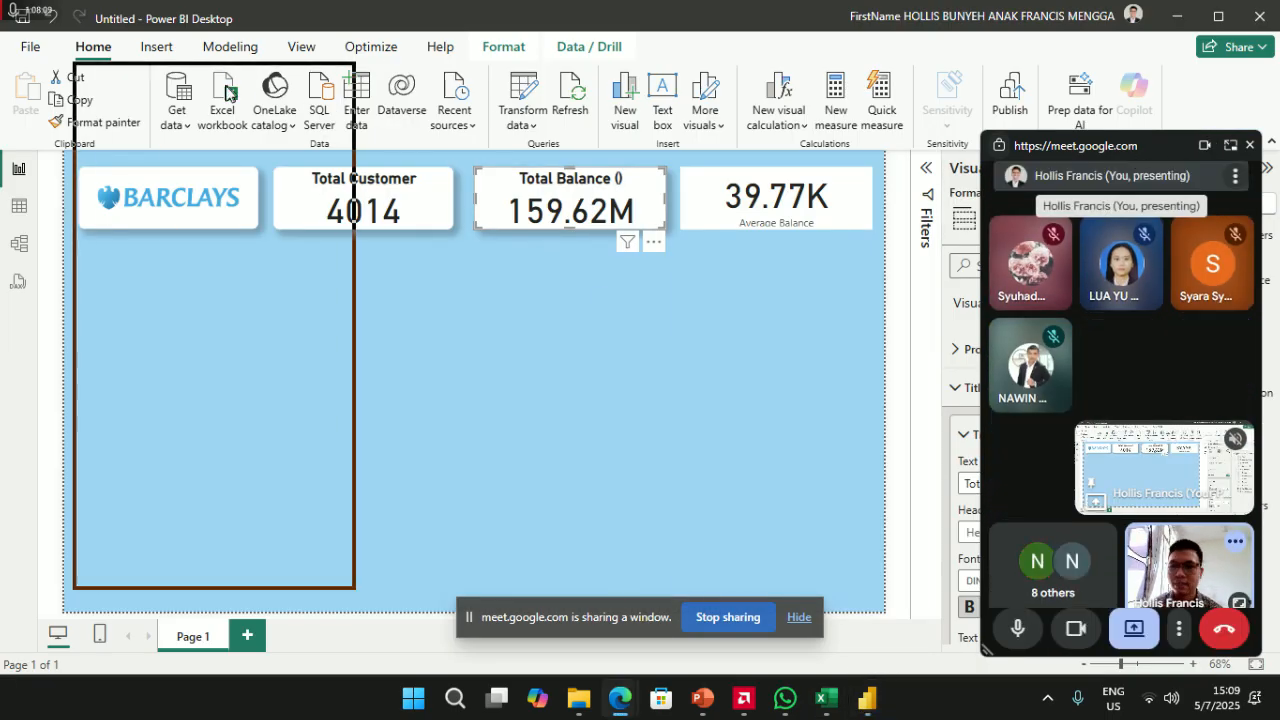
{"action": "left_click_drag", "start_coordinate": [229, 93], "coordinate": [167, 67]}
{"action": "left_click", "coordinate": [1037, 486]}
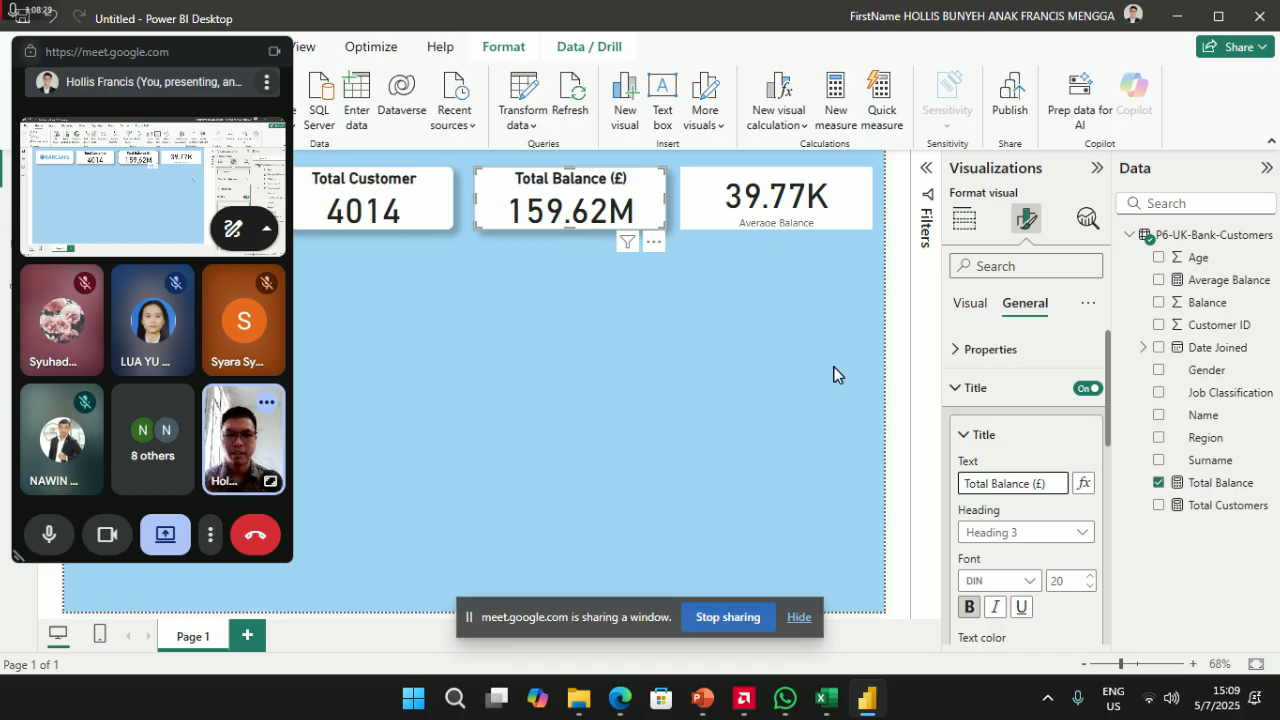
{"action": "scroll", "coordinate": [997, 570], "scroll_direction": "down", "scroll_amount": 5}
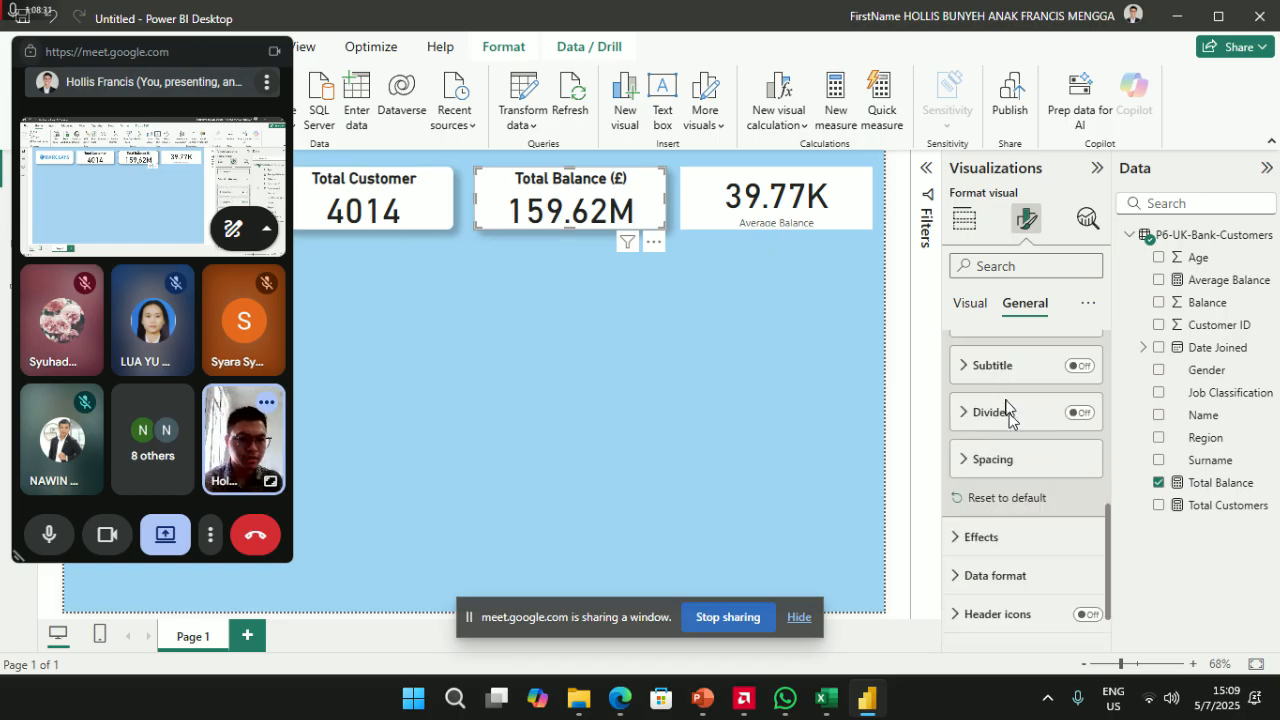
{"action": "scroll", "coordinate": [995, 455], "scroll_direction": "down", "scroll_amount": 1}
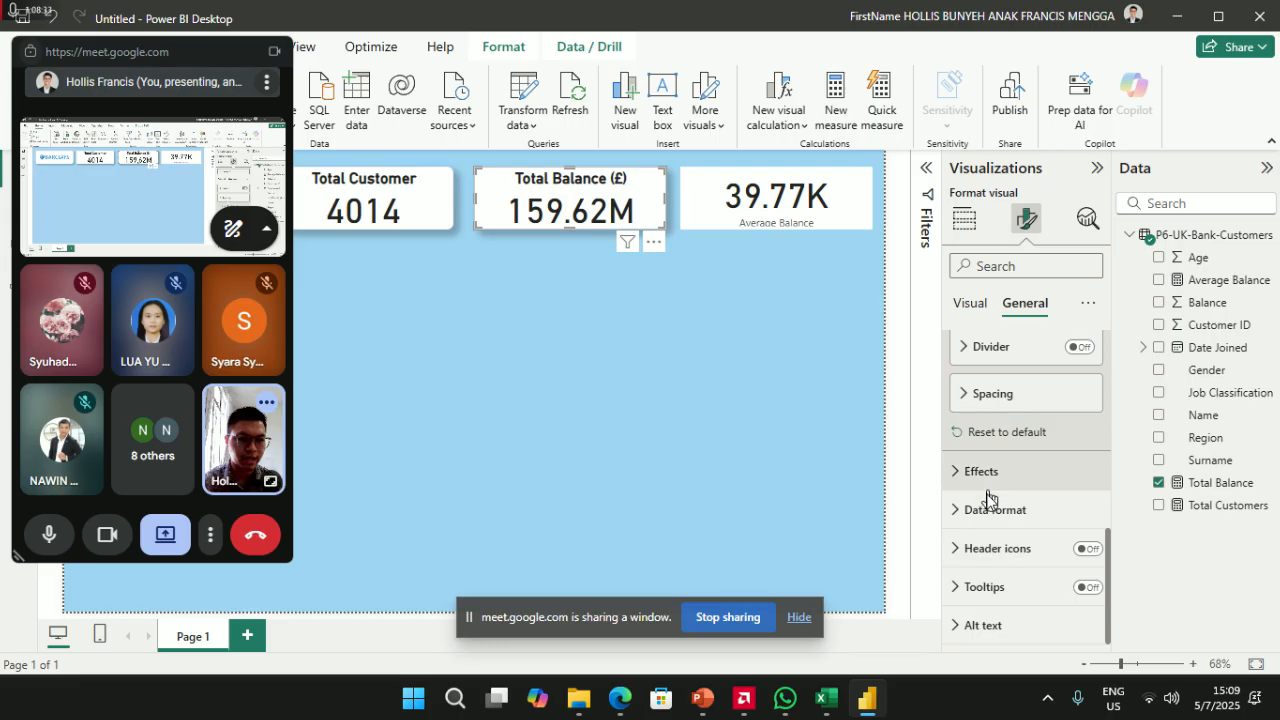
{"action": "left_click", "coordinate": [988, 476]}
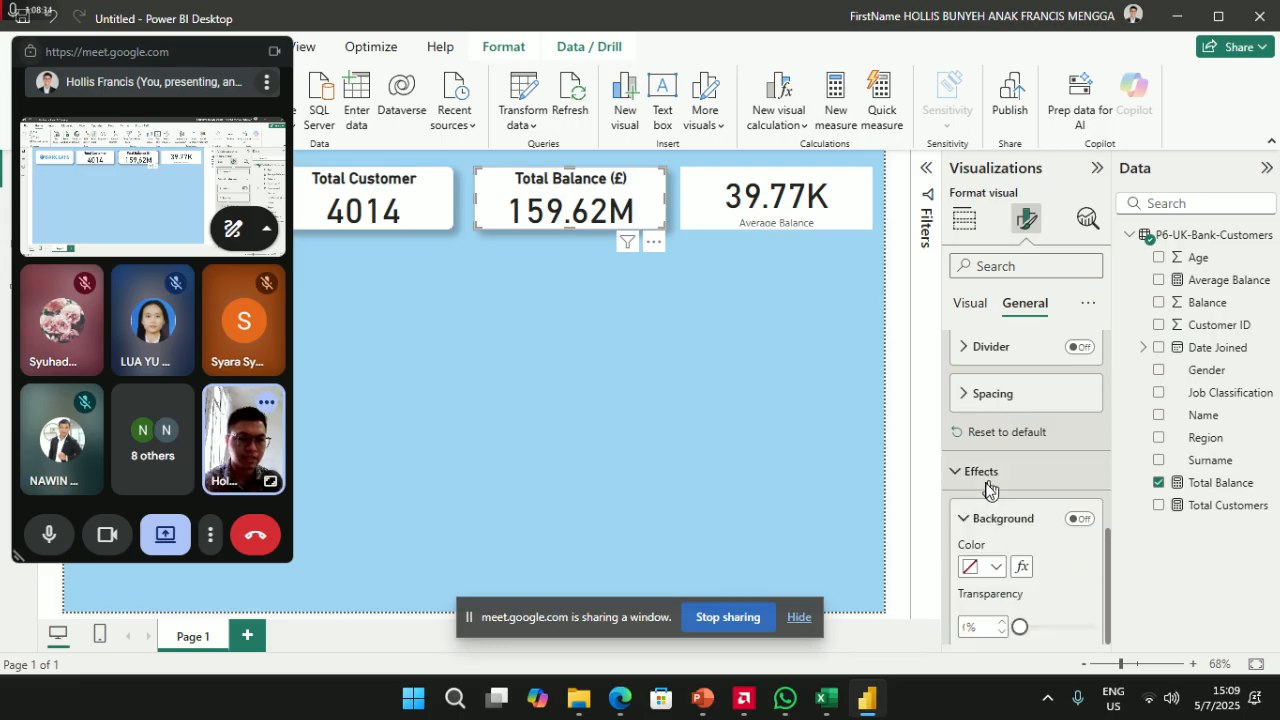
{"action": "scroll", "coordinate": [990, 530], "scroll_direction": "down", "scroll_amount": 3}
{"action": "scroll", "coordinate": [1000, 528], "scroll_direction": "down", "scroll_amount": 2}
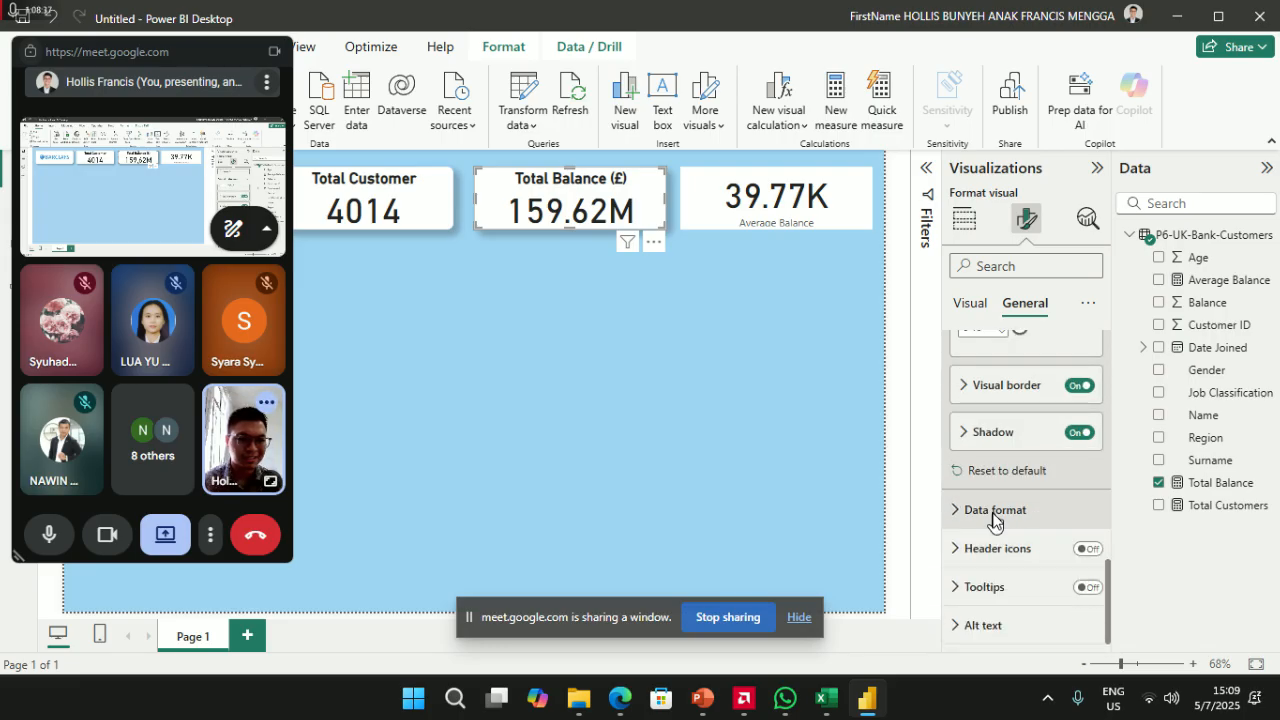
{"action": "left_click", "coordinate": [995, 510]}
{"action": "scroll", "coordinate": [995, 530], "scroll_direction": "down", "scroll_amount": 2}
{"action": "scroll", "coordinate": [1000, 540], "scroll_direction": "up", "scroll_amount": 6}
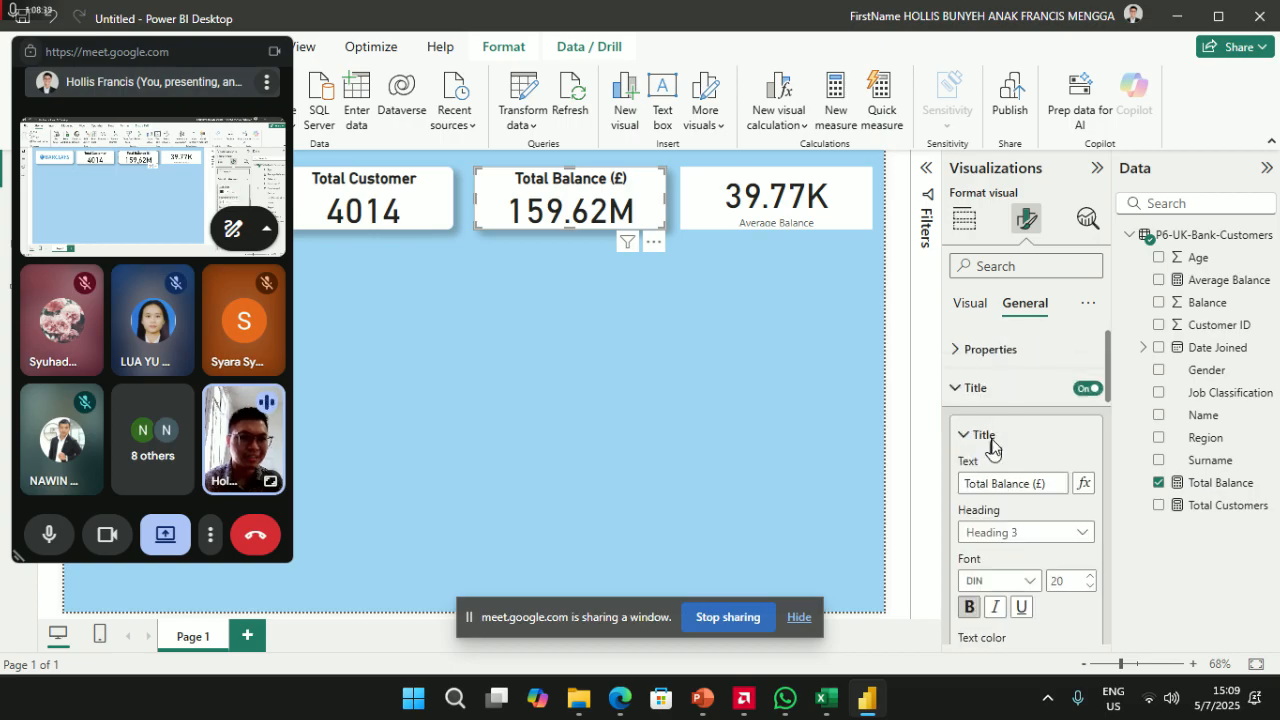
{"action": "left_click", "coordinate": [988, 349]}
- Search the format options for 'decimal' and set the callout display units to Millions
{"action": "left_click", "coordinate": [1019, 267]}
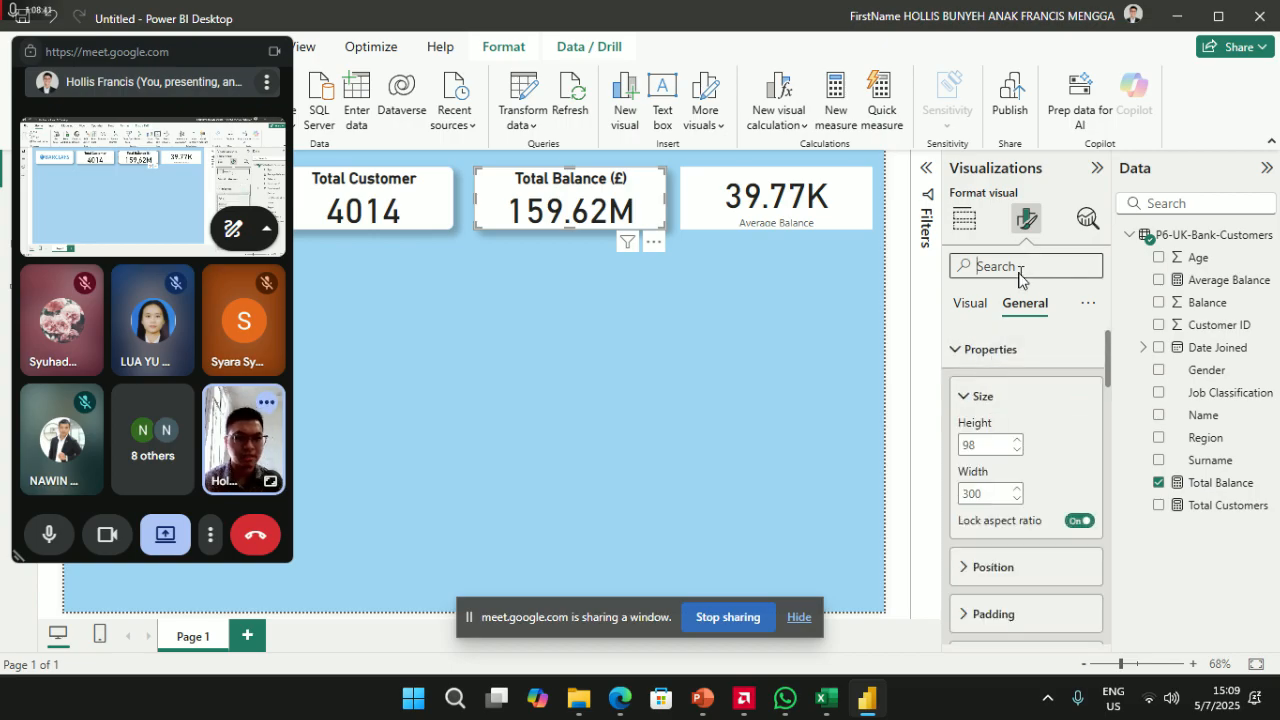
{"action": "type", "text": "decimal"}
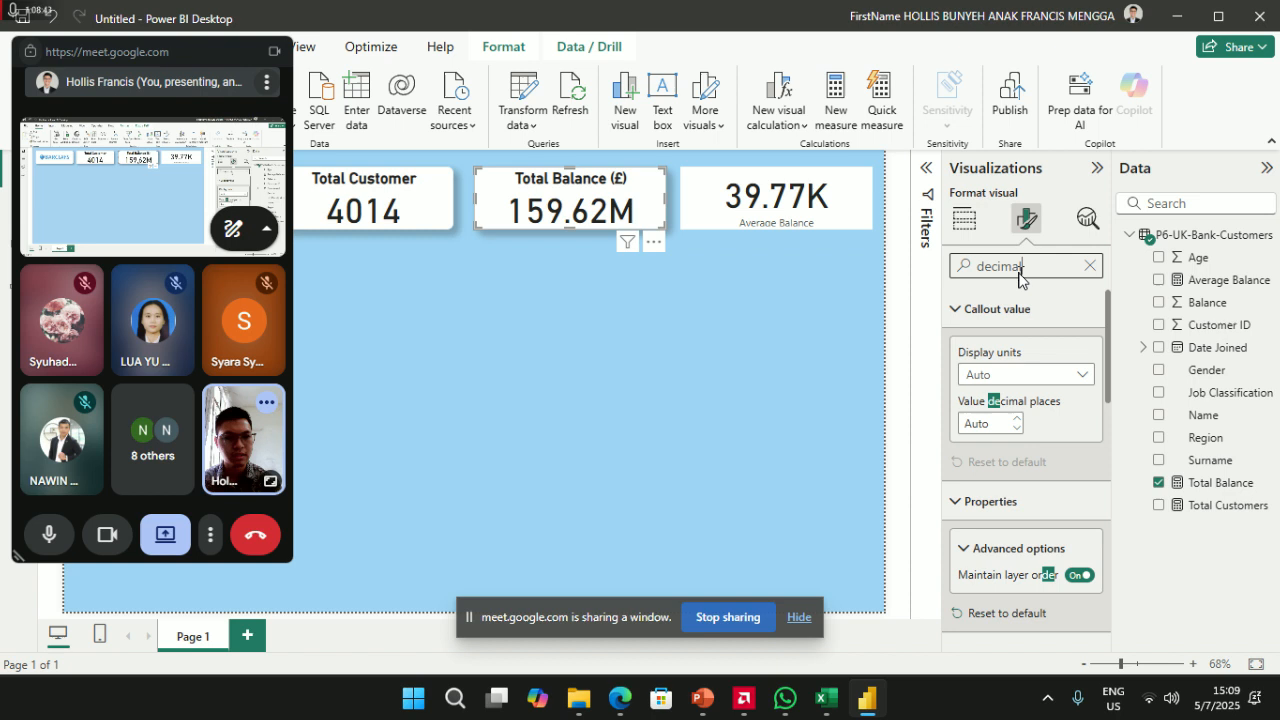
{"action": "left_click", "coordinate": [990, 376]}
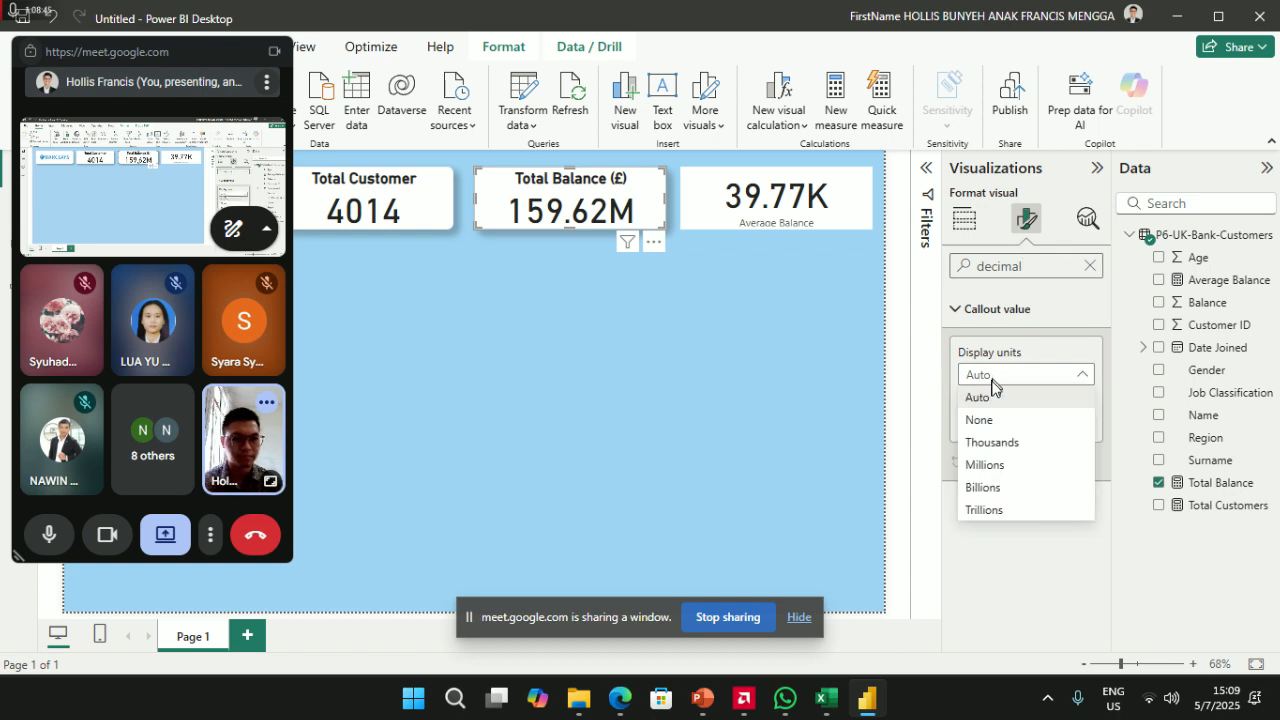
{"action": "left_click", "coordinate": [995, 511]}
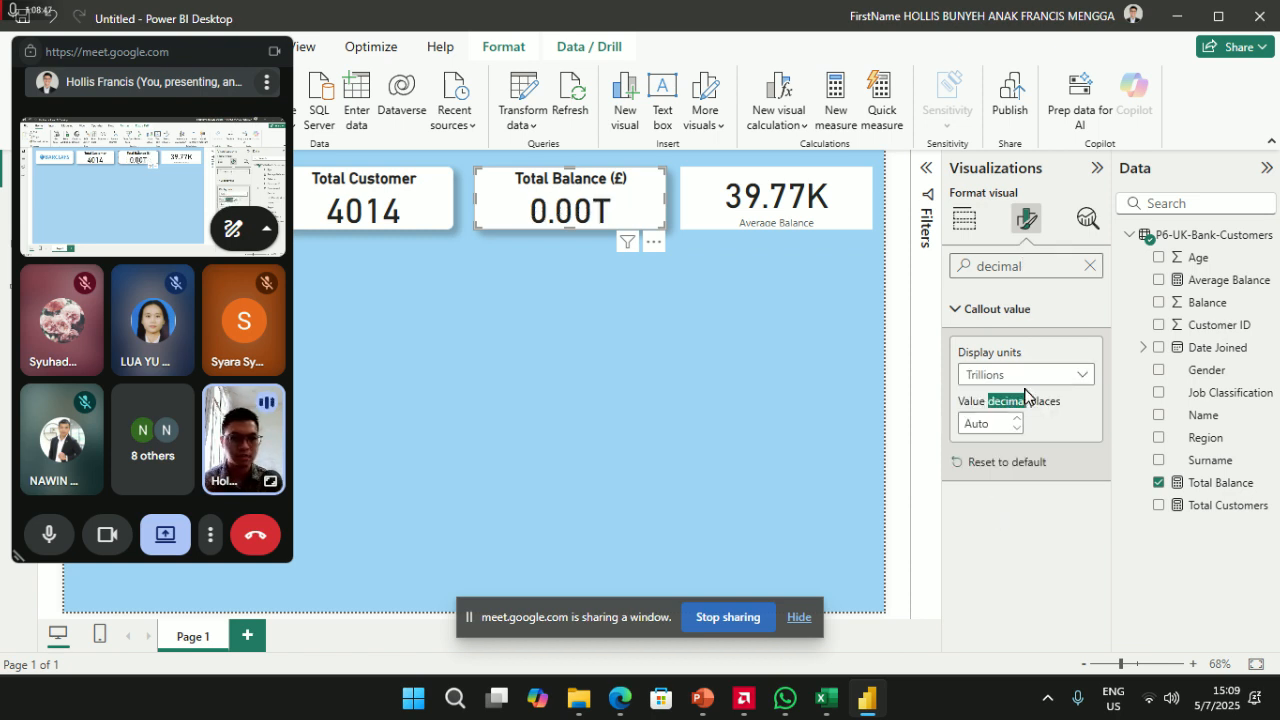
{"action": "left_click", "coordinate": [1025, 376]}
{"action": "left_click", "coordinate": [1003, 489]}
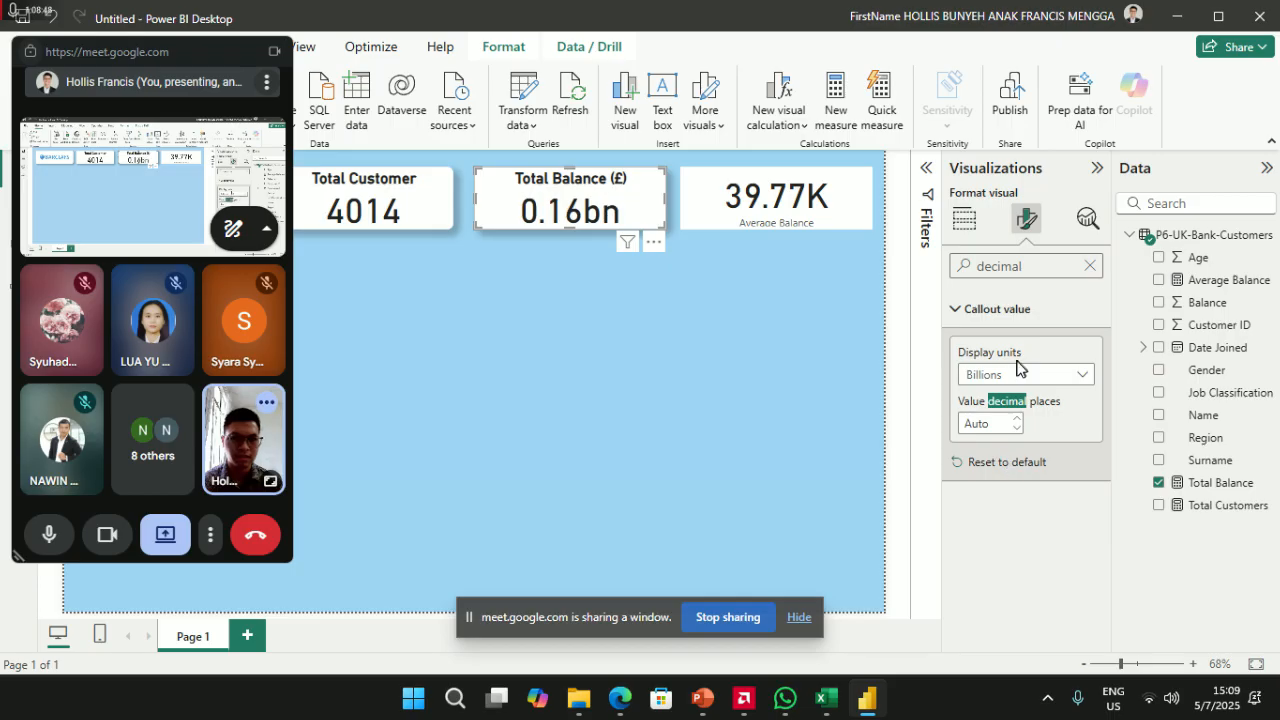
{"action": "left_click", "coordinate": [1022, 378]}
{"action": "left_click", "coordinate": [1020, 489]}
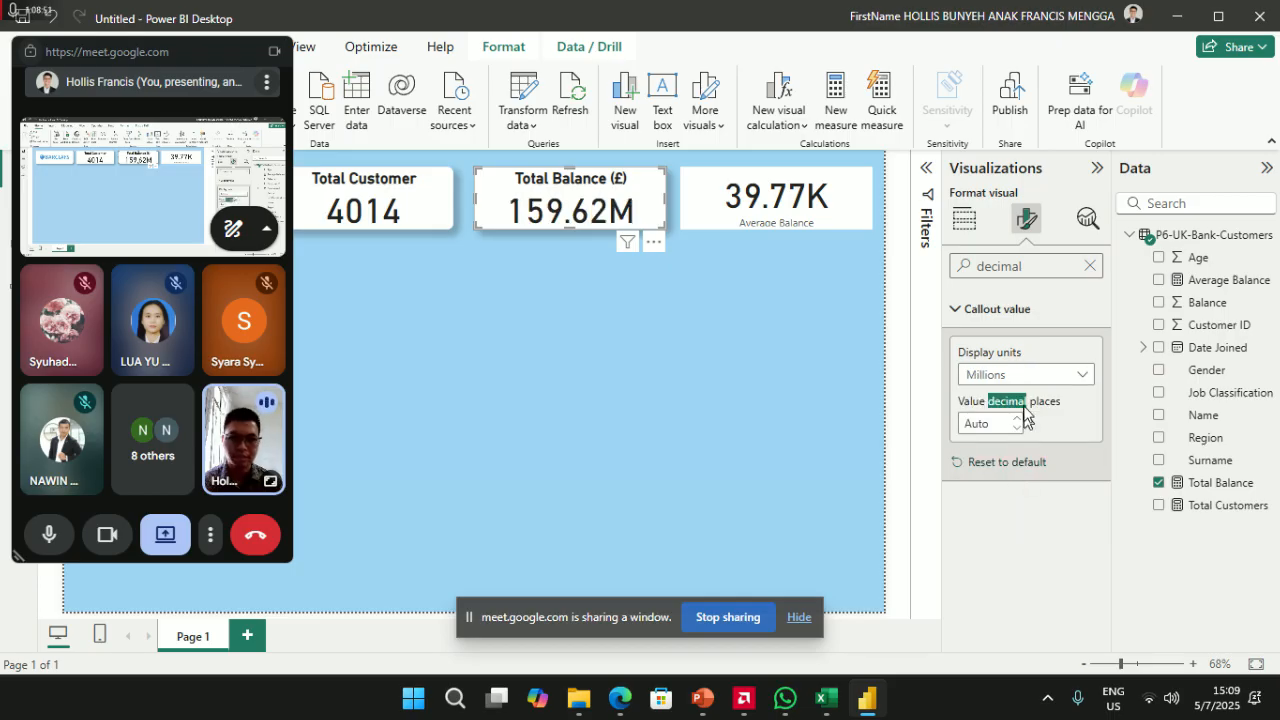
{"action": "left_click", "coordinate": [1027, 380]}
{"action": "left_click", "coordinate": [1021, 441]}
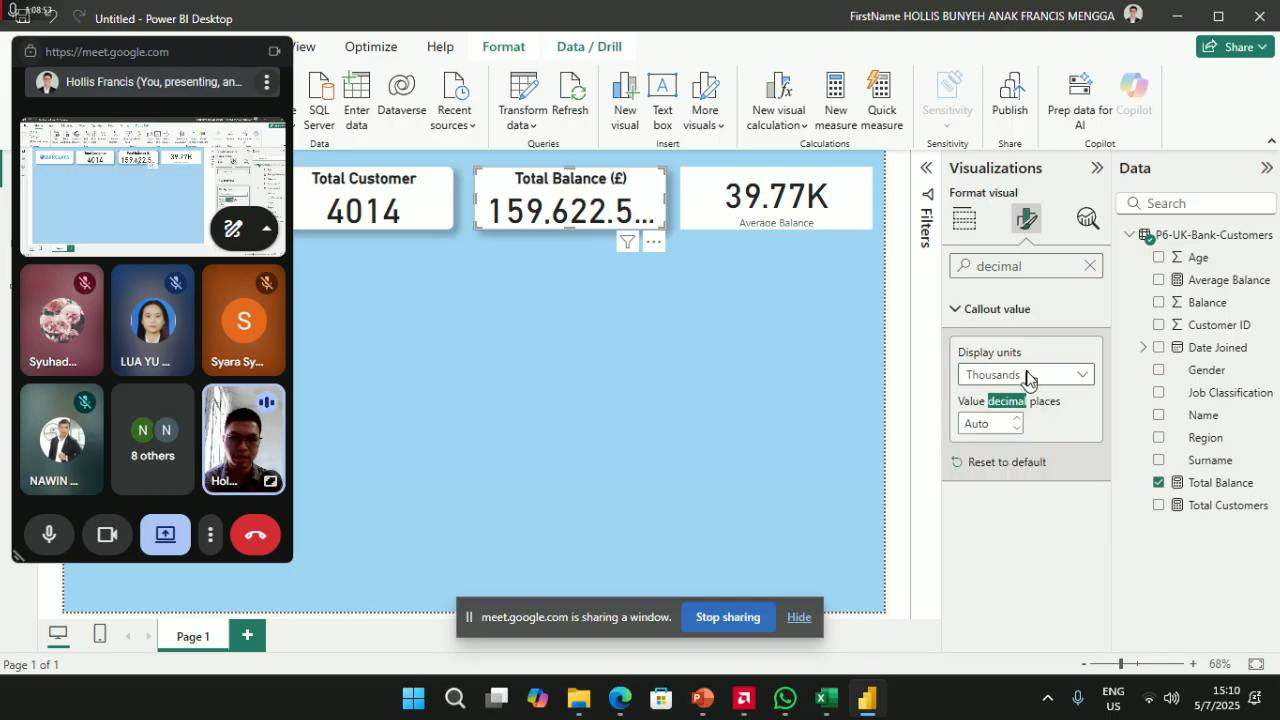
{"action": "left_click", "coordinate": [1005, 376]}
{"action": "left_click", "coordinate": [998, 466]}
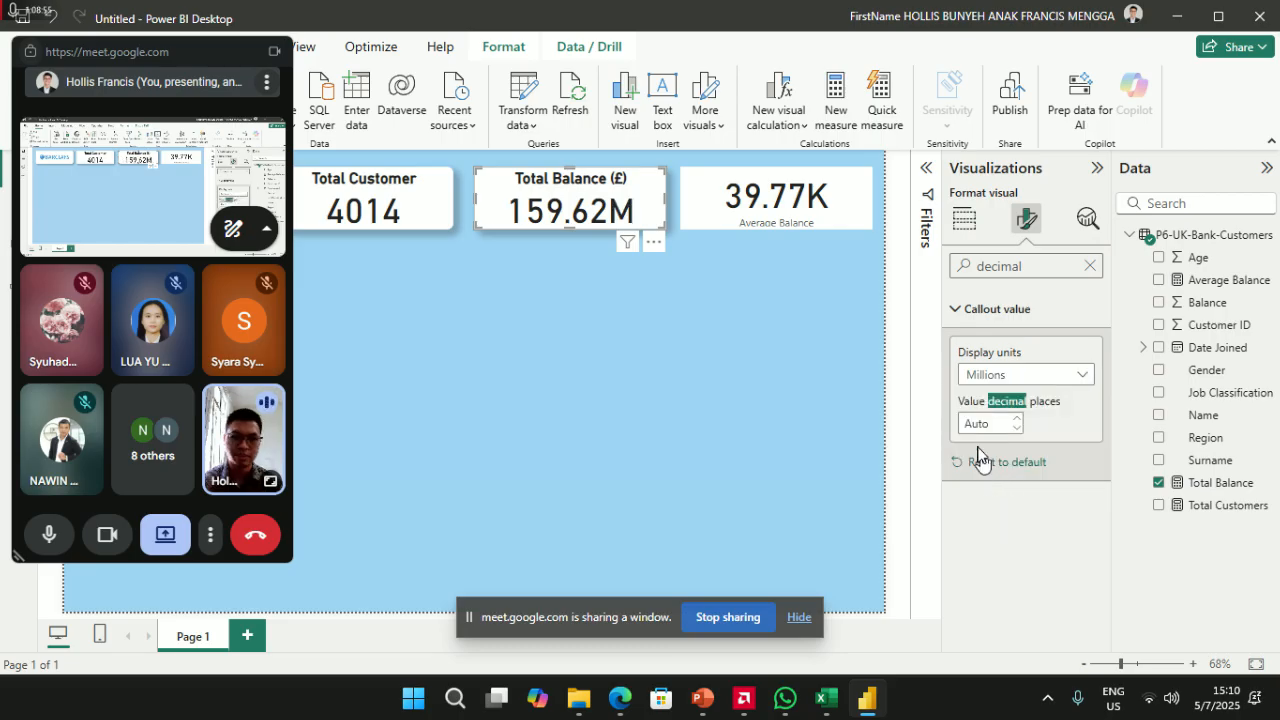
- Set the value to 1 decimal place so the card reads 159.6M
{"action": "left_click", "coordinate": [992, 426]}
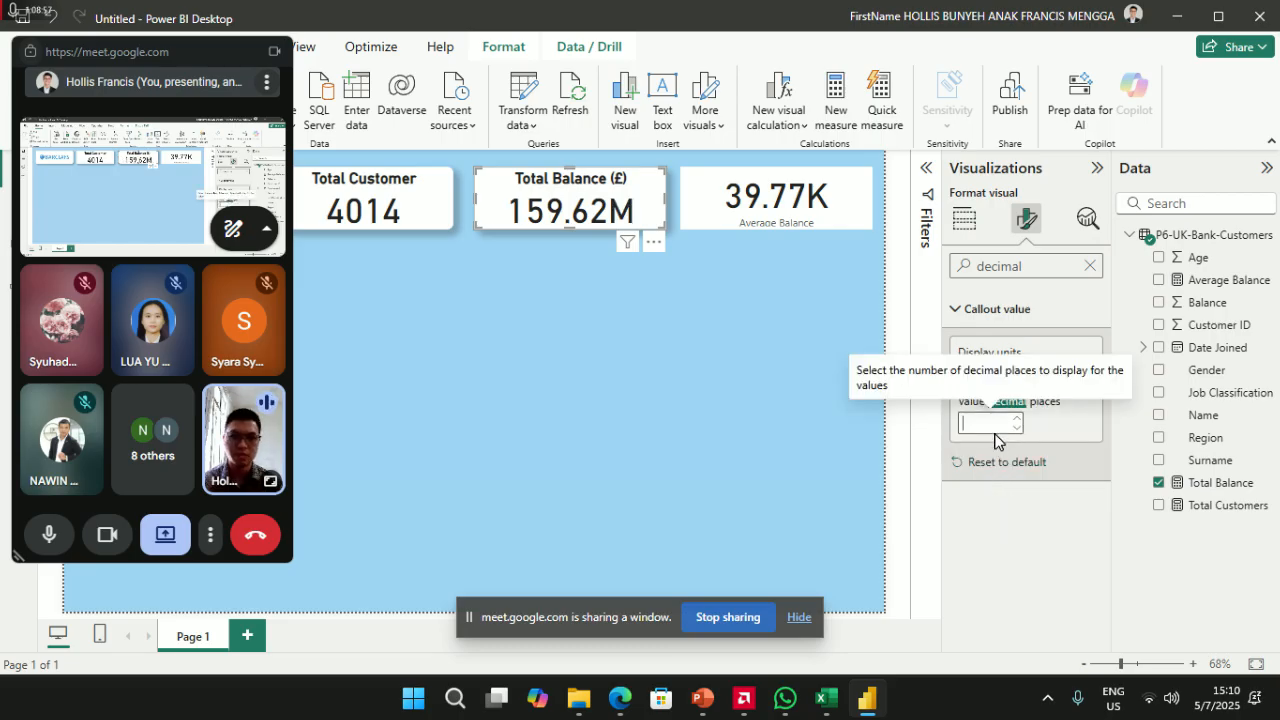
{"action": "left_click", "coordinate": [1046, 423]}
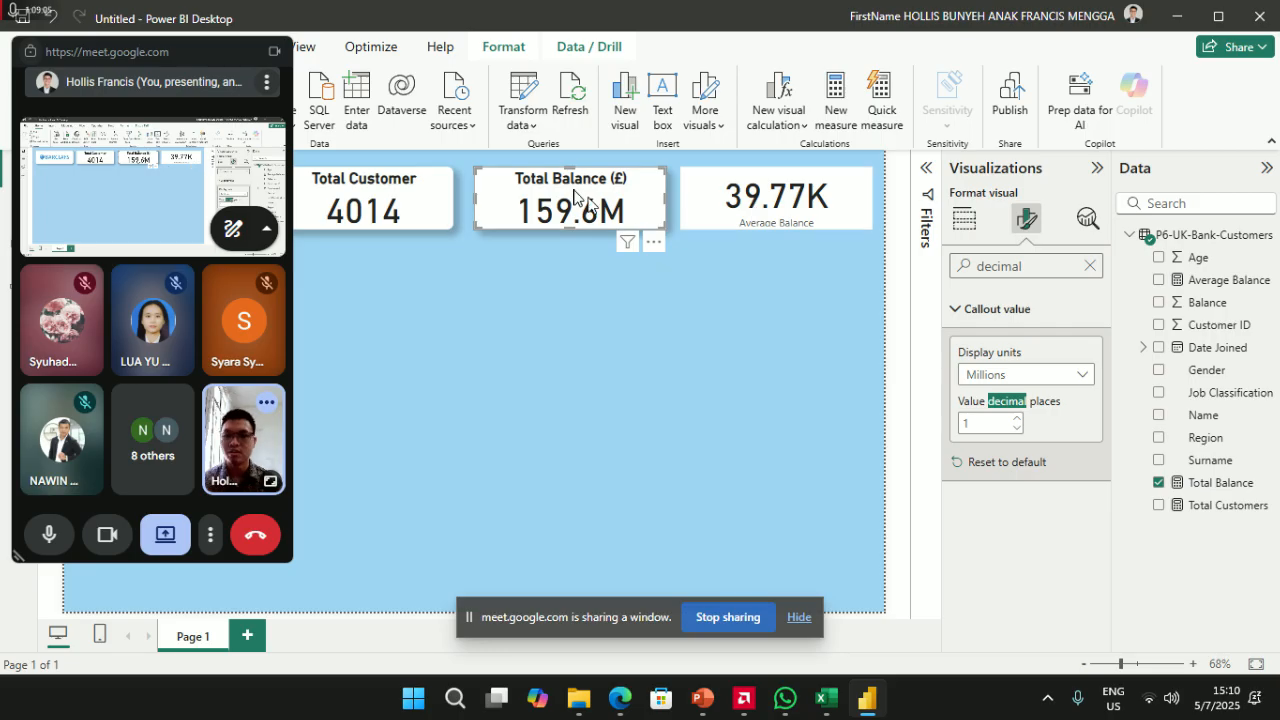
{"action": "left_click_drag", "start_coordinate": [150, 46], "coordinate": [1146, 160]}
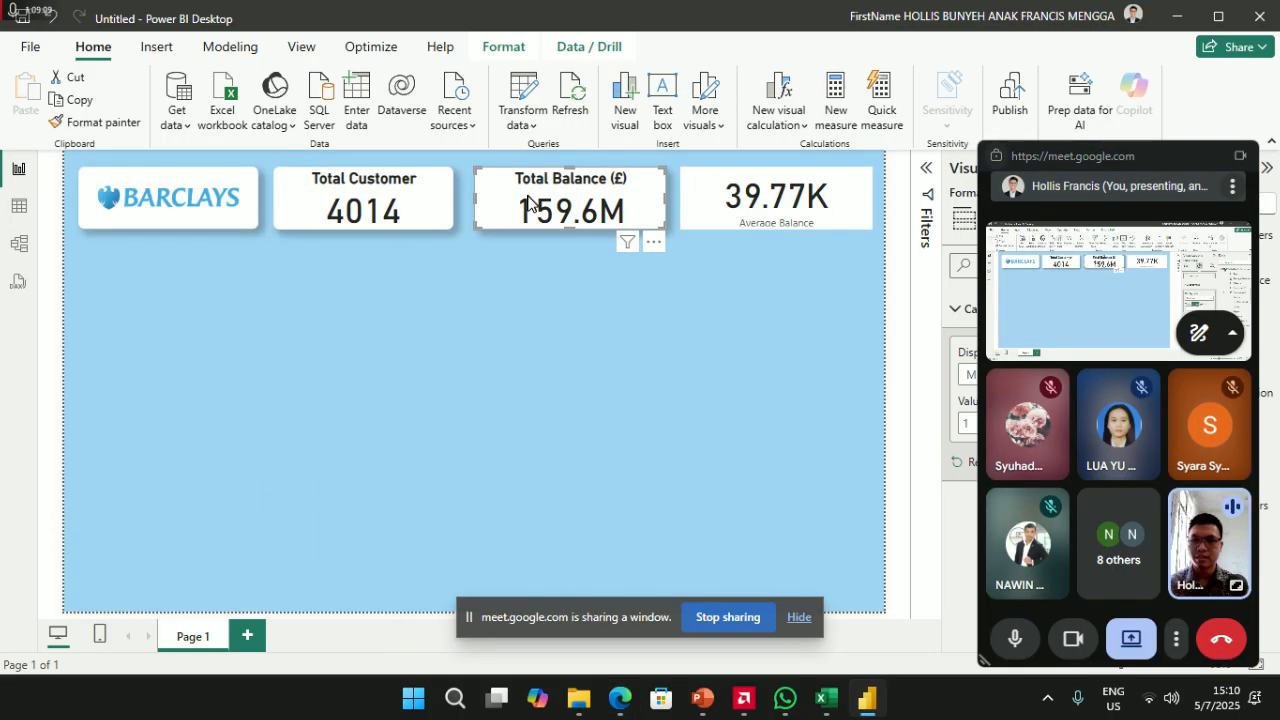
- Copy the Total Balance card's formatting onto the Average Balance card
{"action": "left_click", "coordinate": [100, 126]}
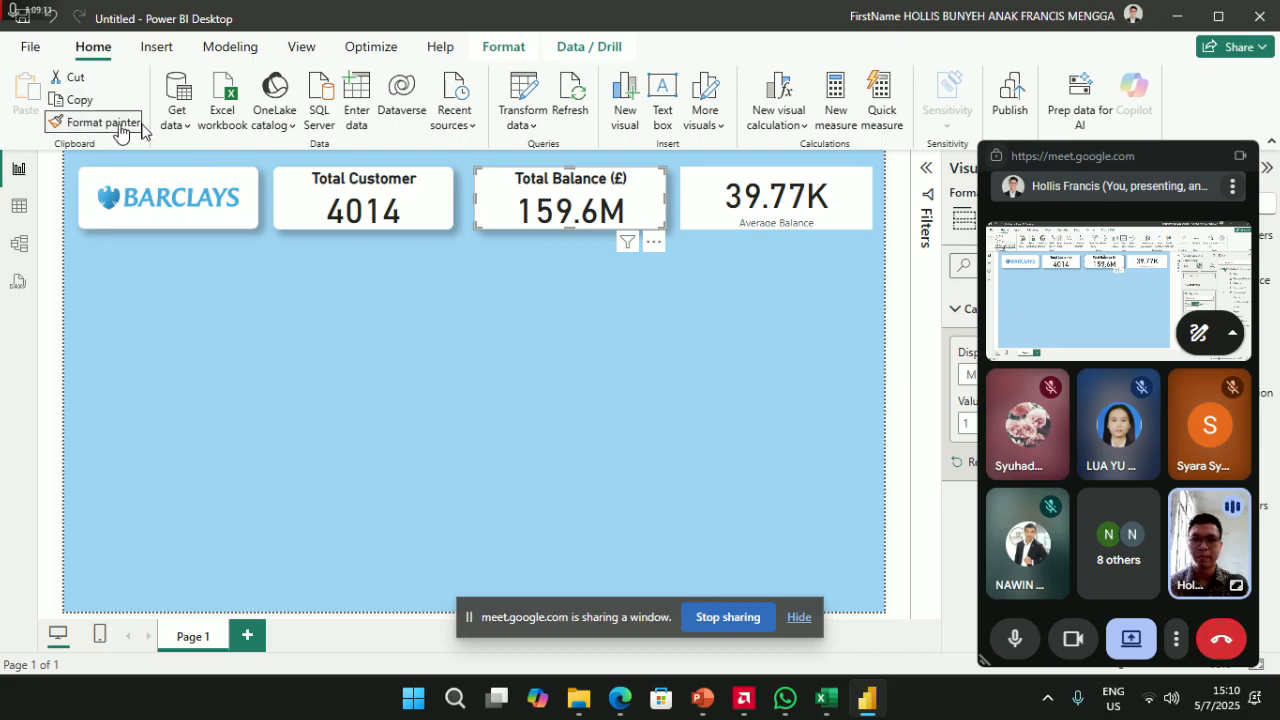
{"action": "left_click", "coordinate": [741, 197]}
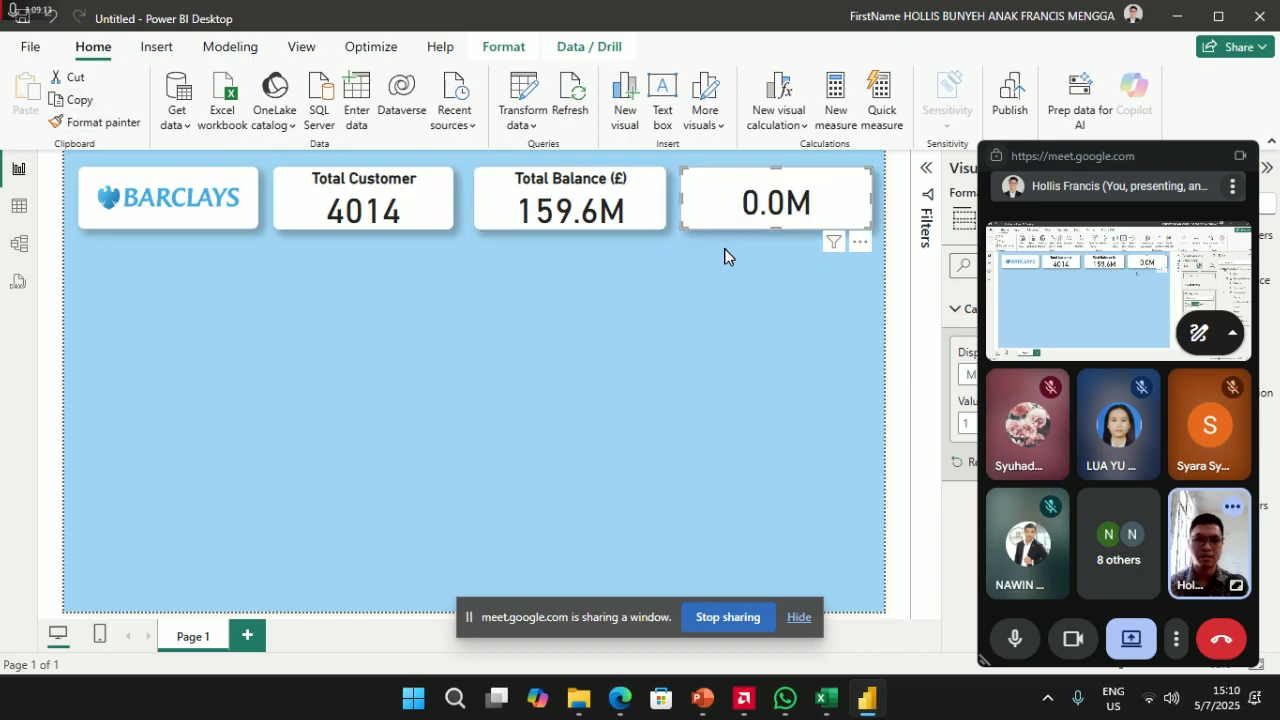
{"action": "left_click_drag", "start_coordinate": [1100, 156], "coordinate": [206, 64]}
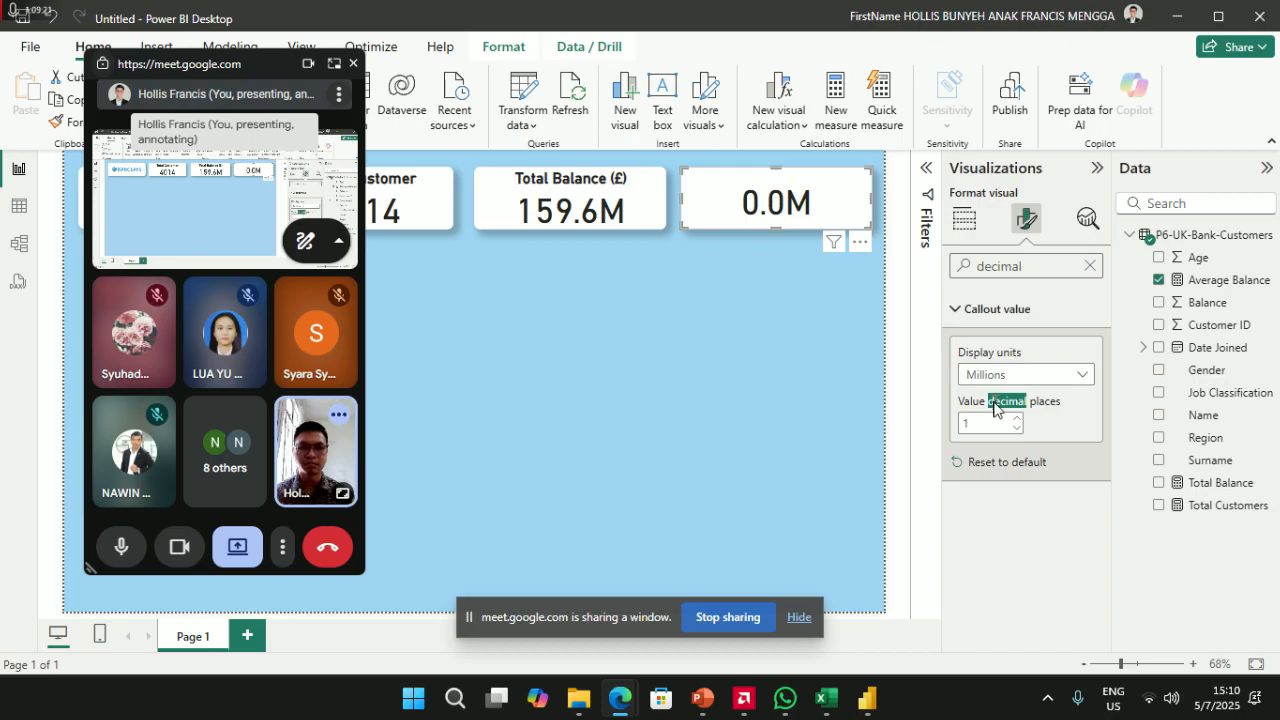
- Set the Average Balance display units to Thousands, showing 39.8K, and clear the search
{"action": "left_click", "coordinate": [1031, 373]}
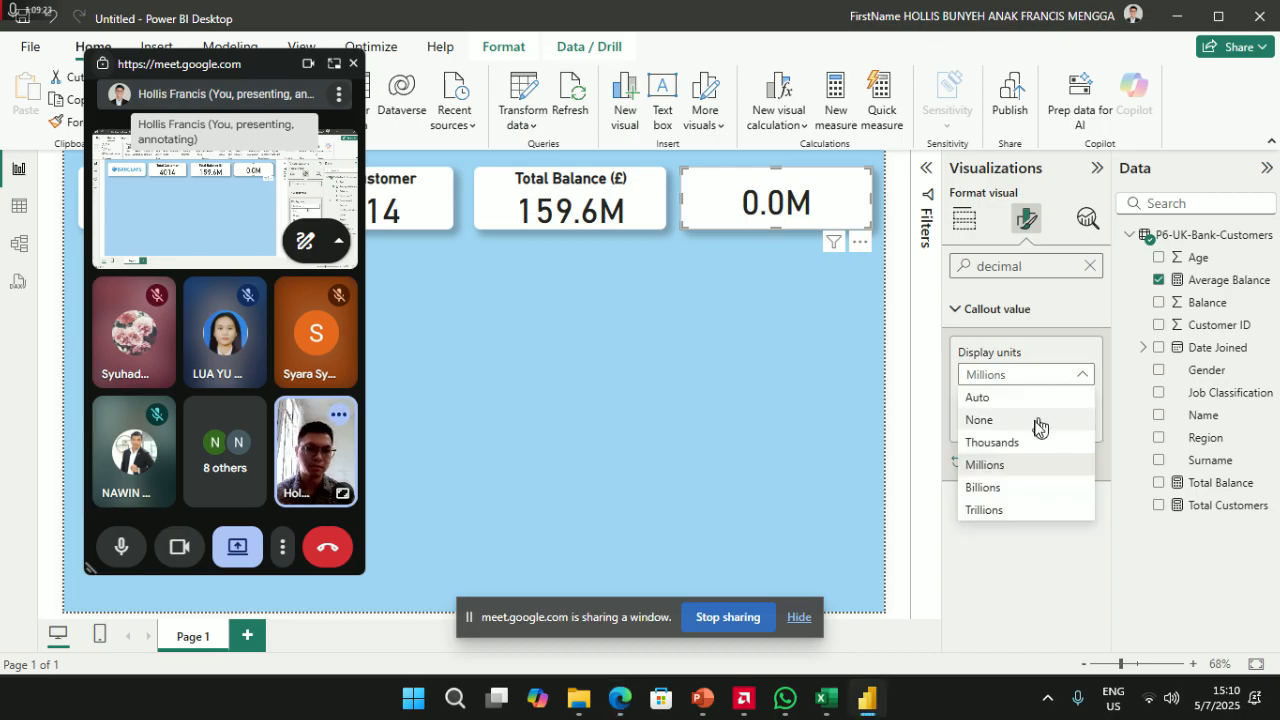
{"action": "left_click", "coordinate": [1020, 443]}
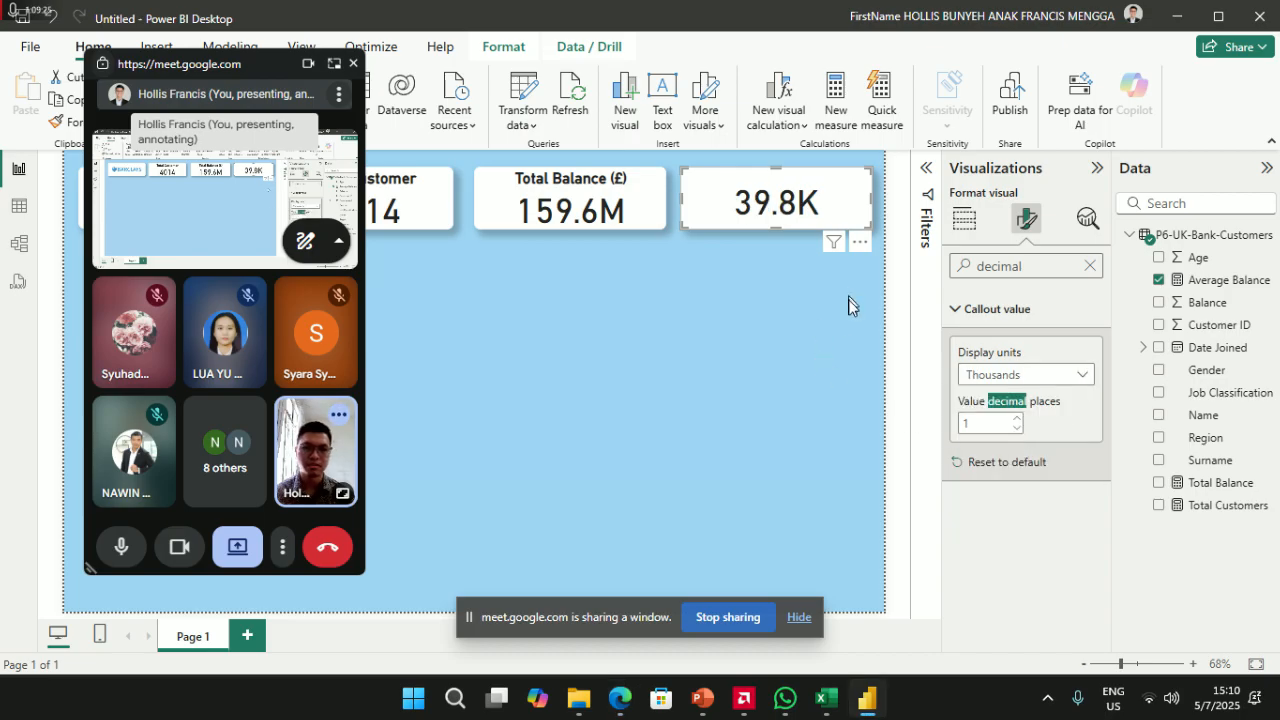
{"action": "left_click", "coordinate": [1090, 267]}
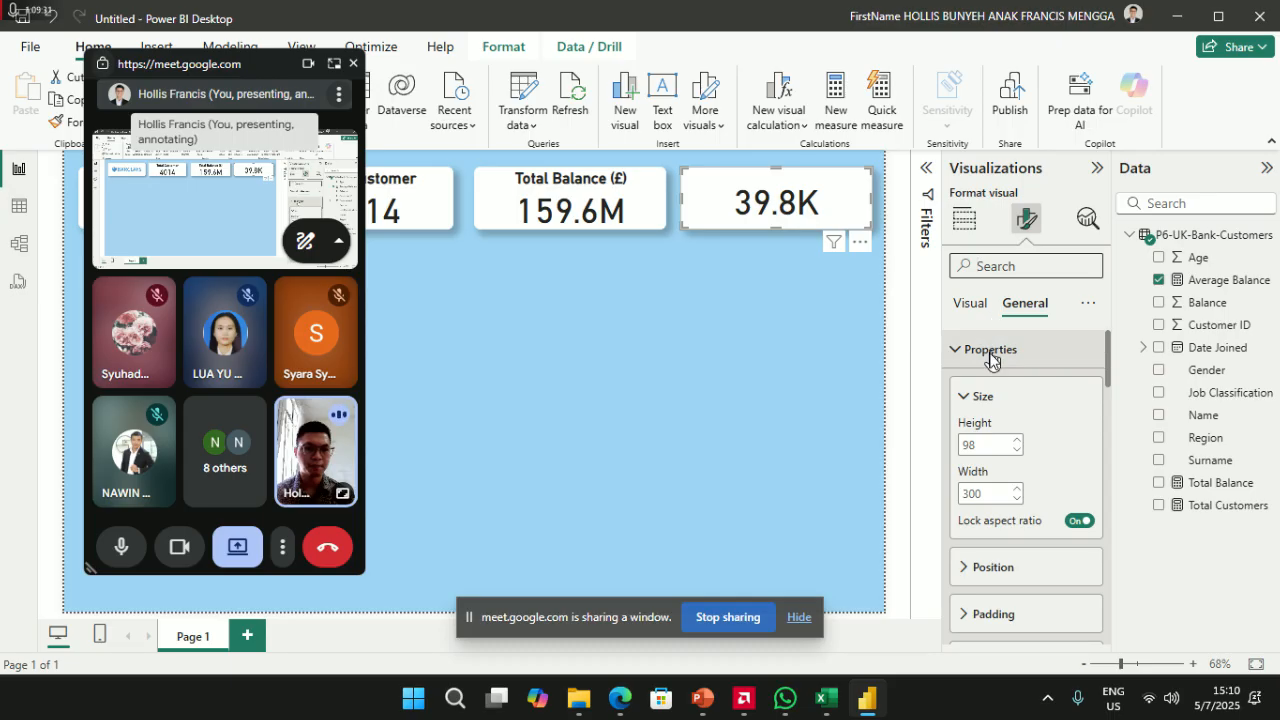
- Give the Average Balance card the title 'Avearge Balance (£)' above 39.8K
{"action": "left_click", "coordinate": [960, 305]}
{"action": "left_click", "coordinate": [1014, 311]}
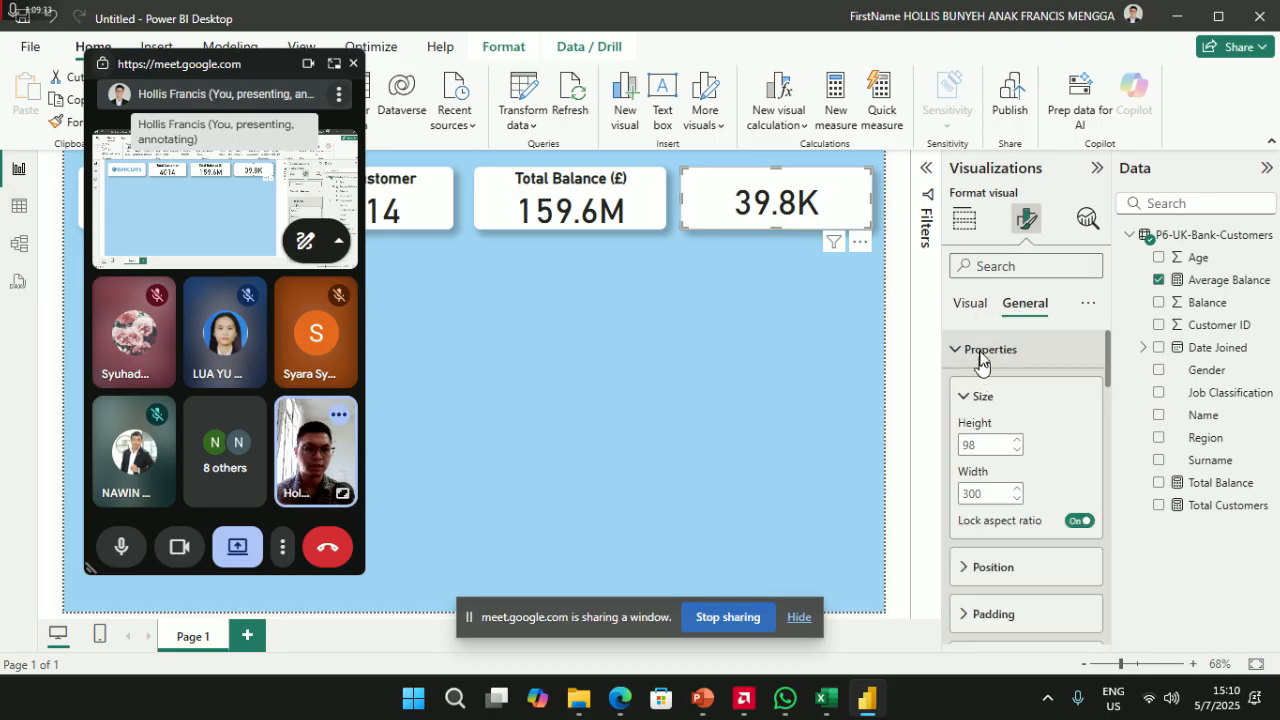
{"action": "left_click", "coordinate": [982, 352]}
{"action": "left_click", "coordinate": [1010, 484]}
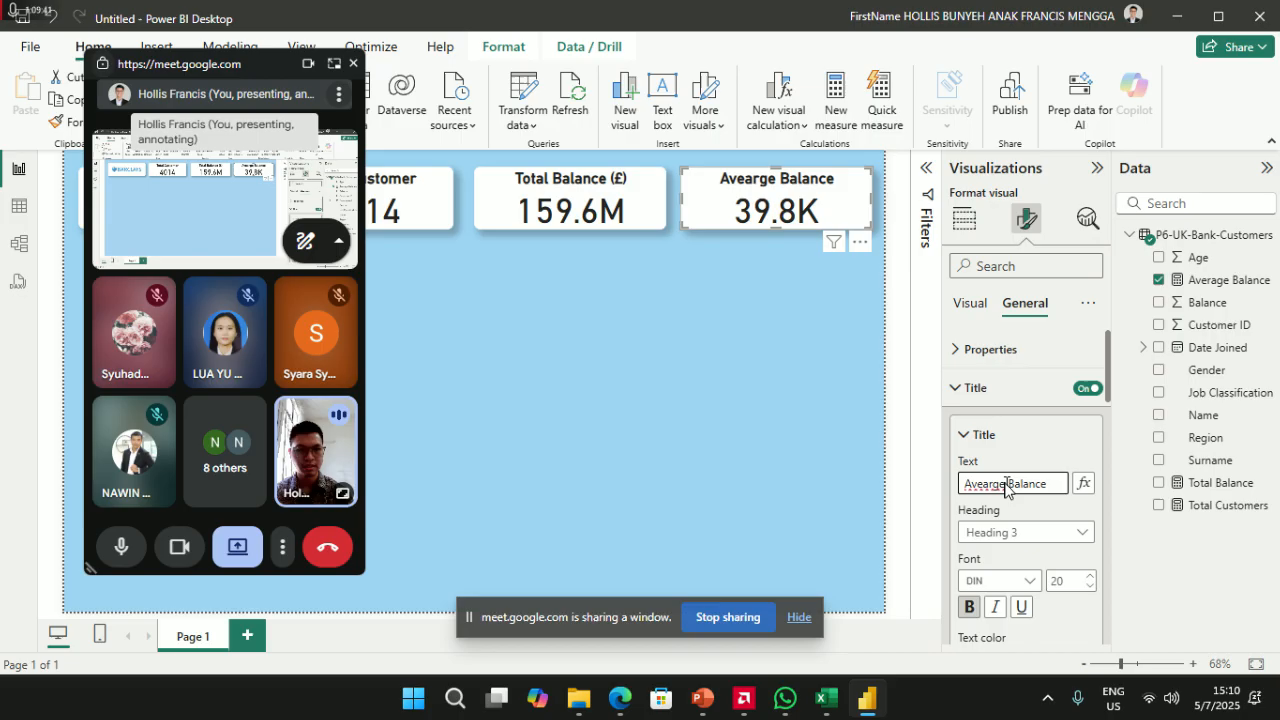
{"action": "left_click", "coordinate": [588, 204]}
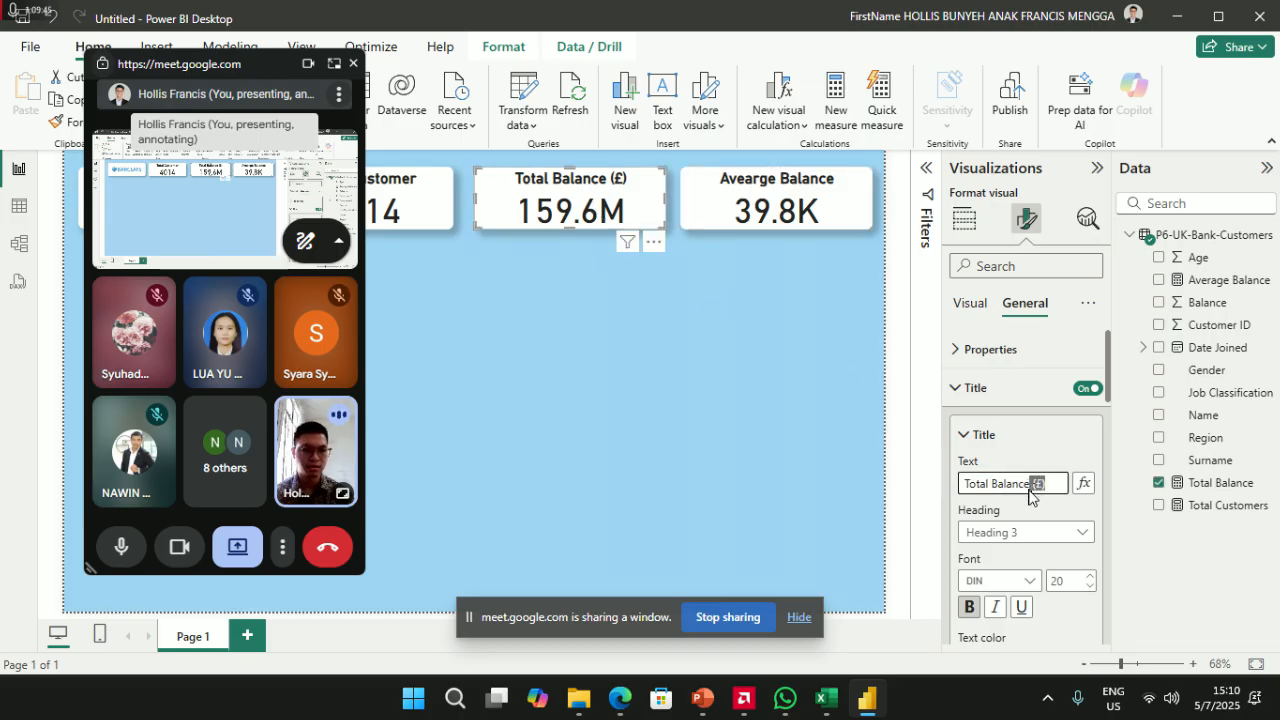
{"action": "left_click", "coordinate": [762, 212]}
{"action": "type", "text": "(£)"}
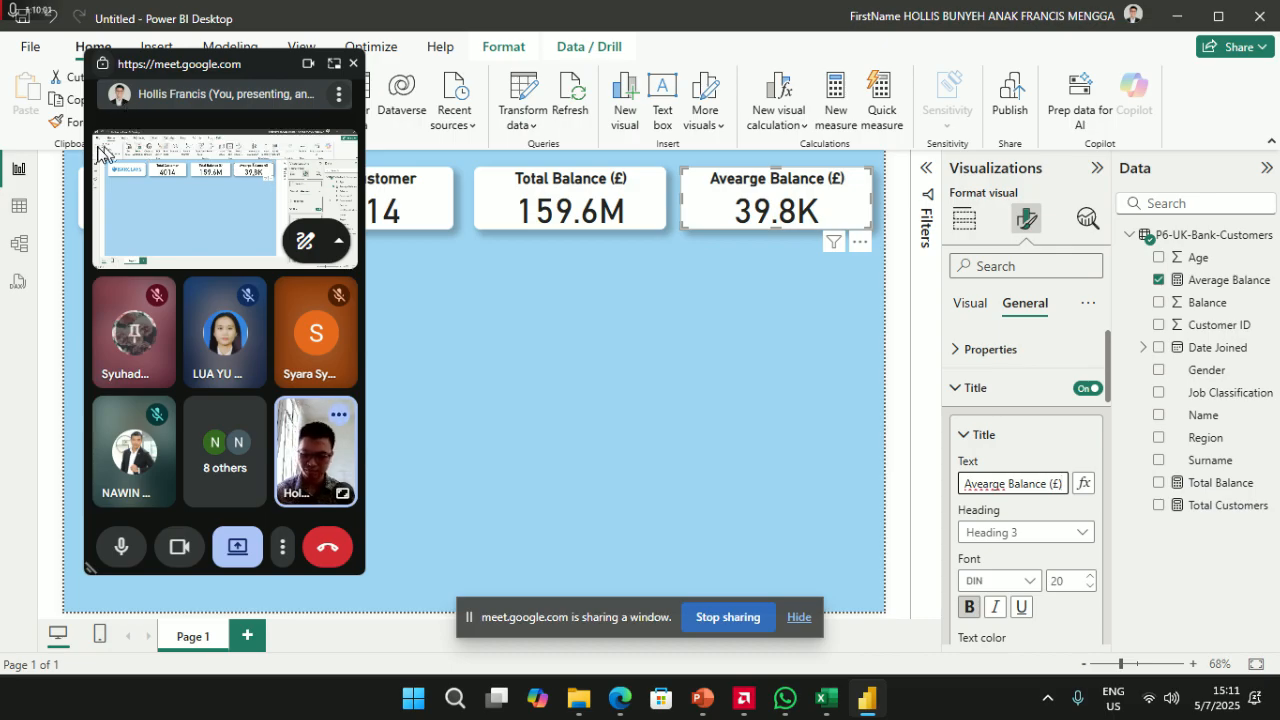
{"action": "left_click_drag", "start_coordinate": [240, 74], "coordinate": [1112, 97]}
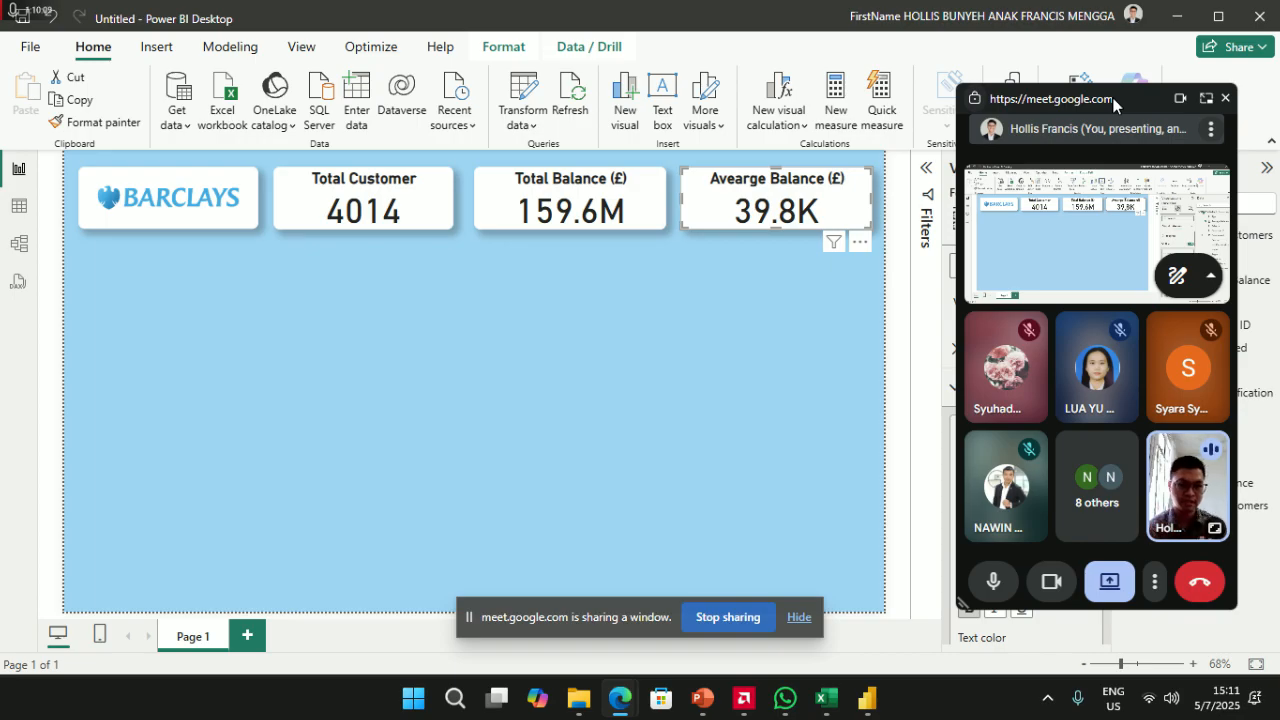
{"action": "left_click_drag", "start_coordinate": [1113, 104], "coordinate": [1035, 135]}
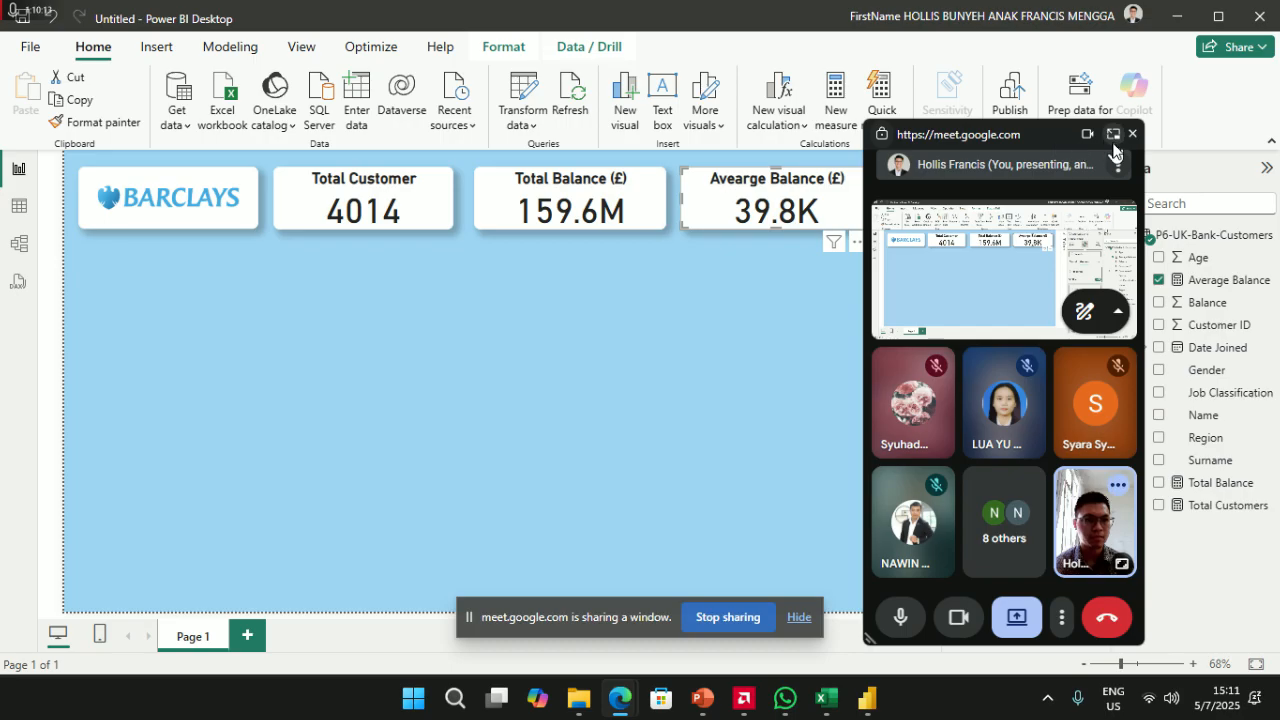
{"action": "left_click_drag", "start_coordinate": [1008, 133], "coordinate": [1127, 440]}
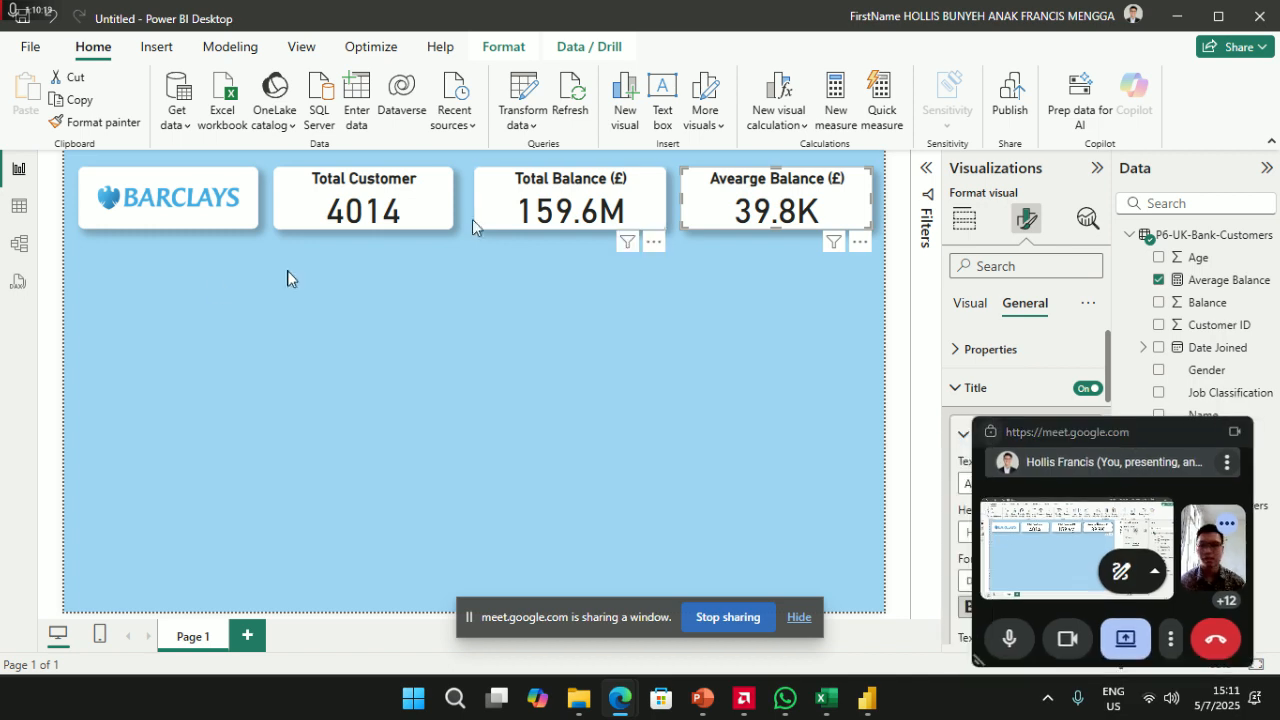
{"action": "left_click", "coordinate": [374, 284]}
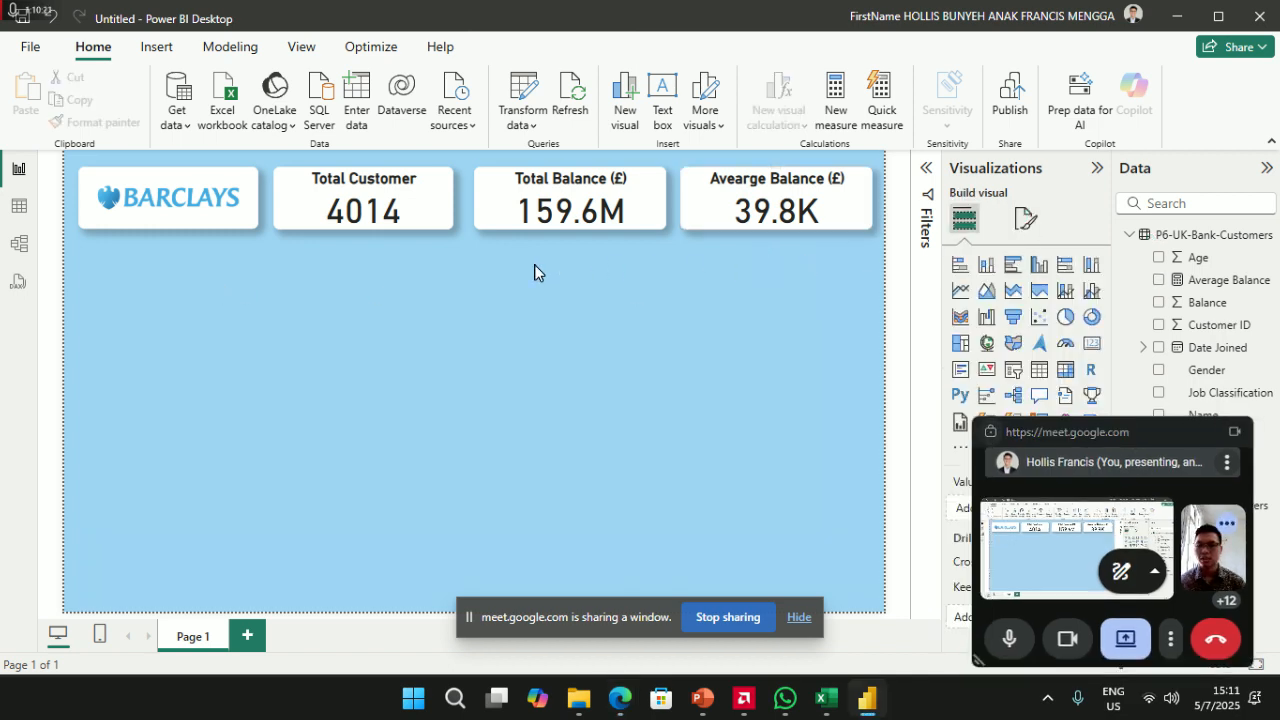
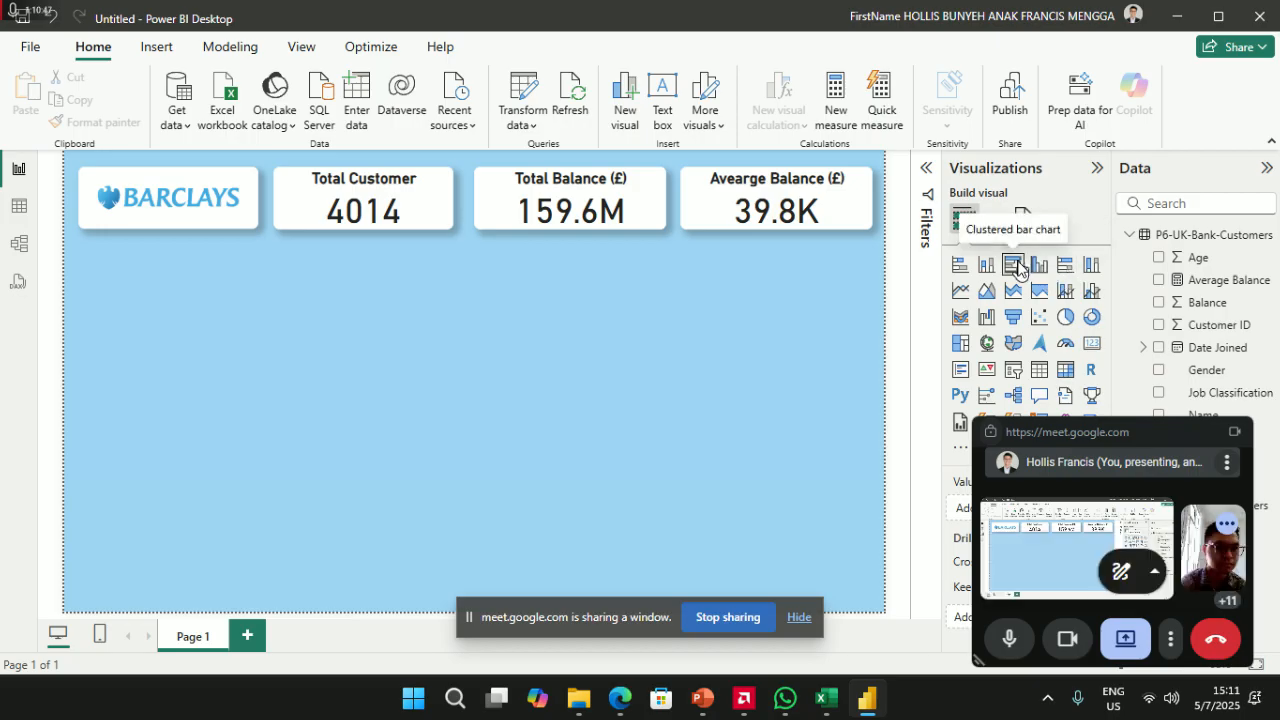
- Add an empty clustered bar chart under the Total Customer card and make it taller
{"action": "left_click", "coordinate": [1017, 266]}
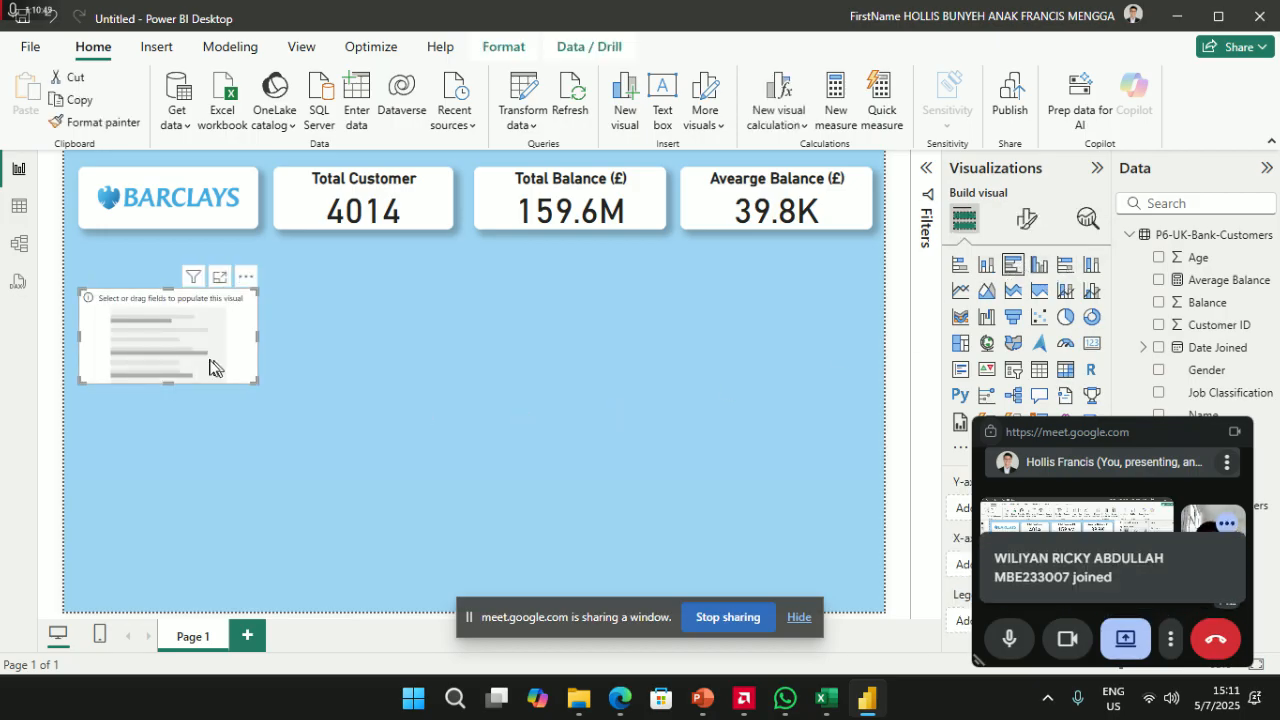
{"action": "left_click_drag", "start_coordinate": [178, 337], "coordinate": [373, 303]}
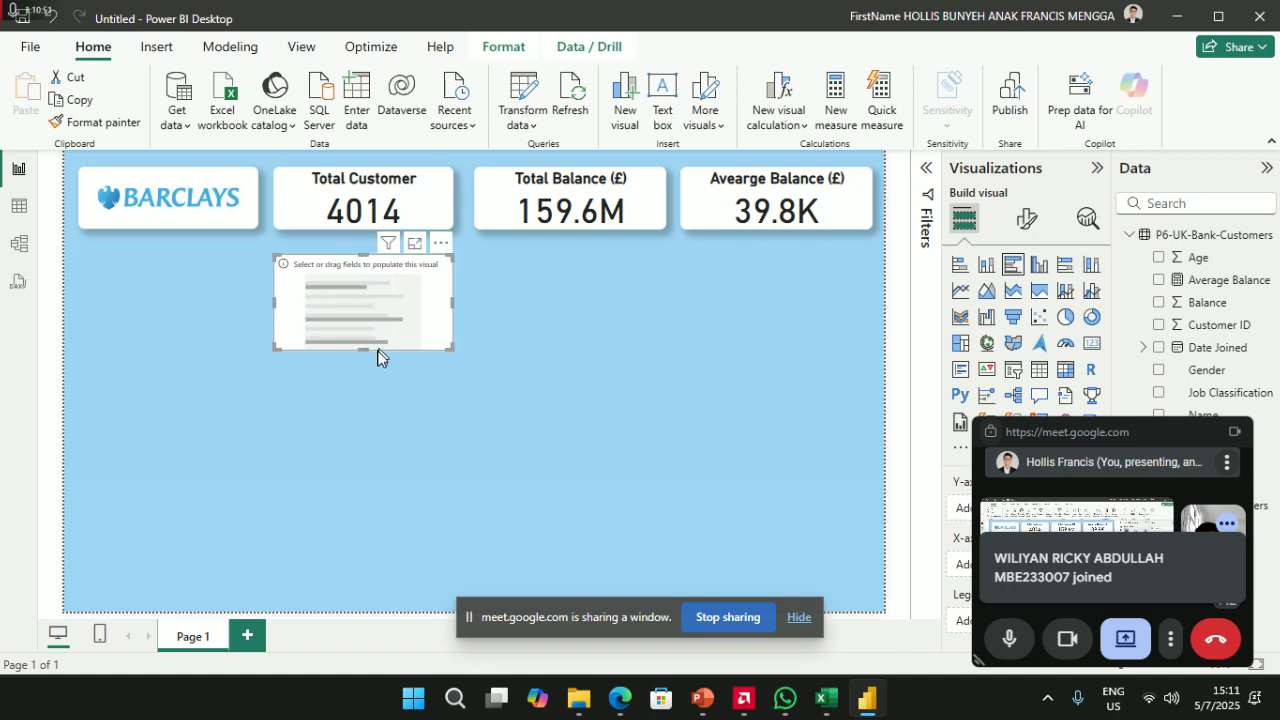
{"action": "left_click_drag", "start_coordinate": [361, 350], "coordinate": [362, 461]}
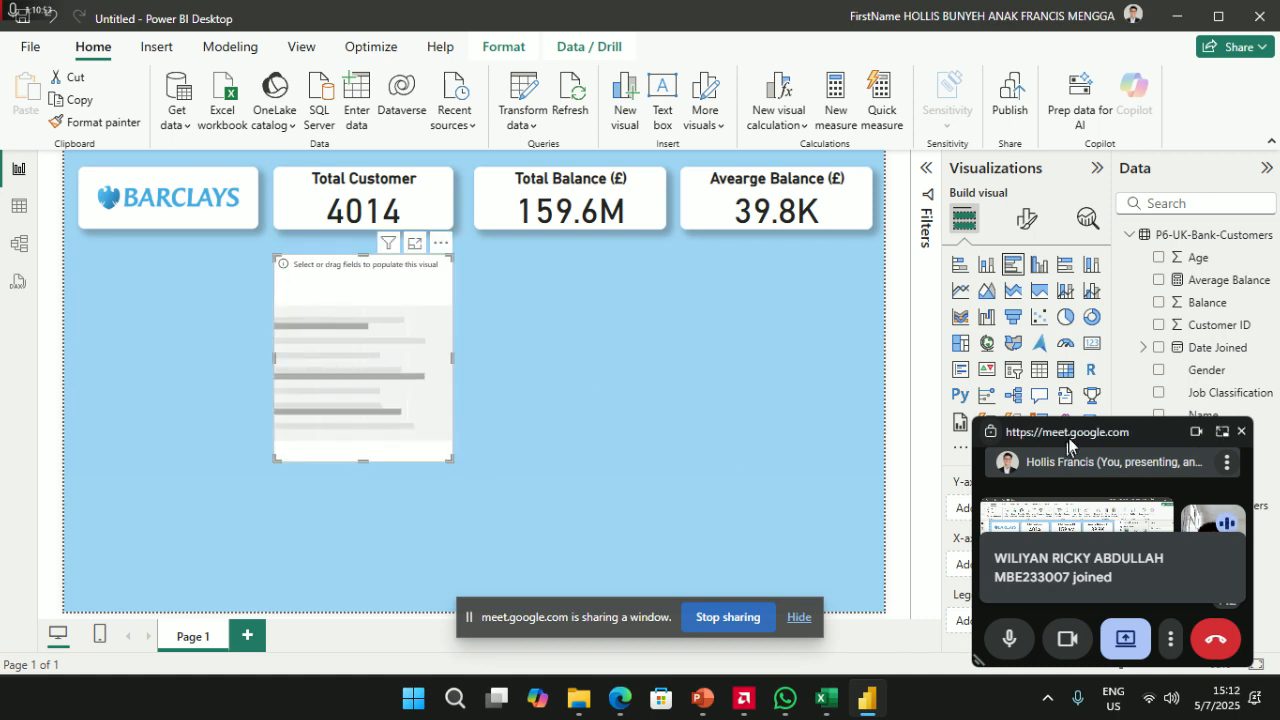
{"action": "left_click_drag", "start_coordinate": [1078, 437], "coordinate": [167, 62]}
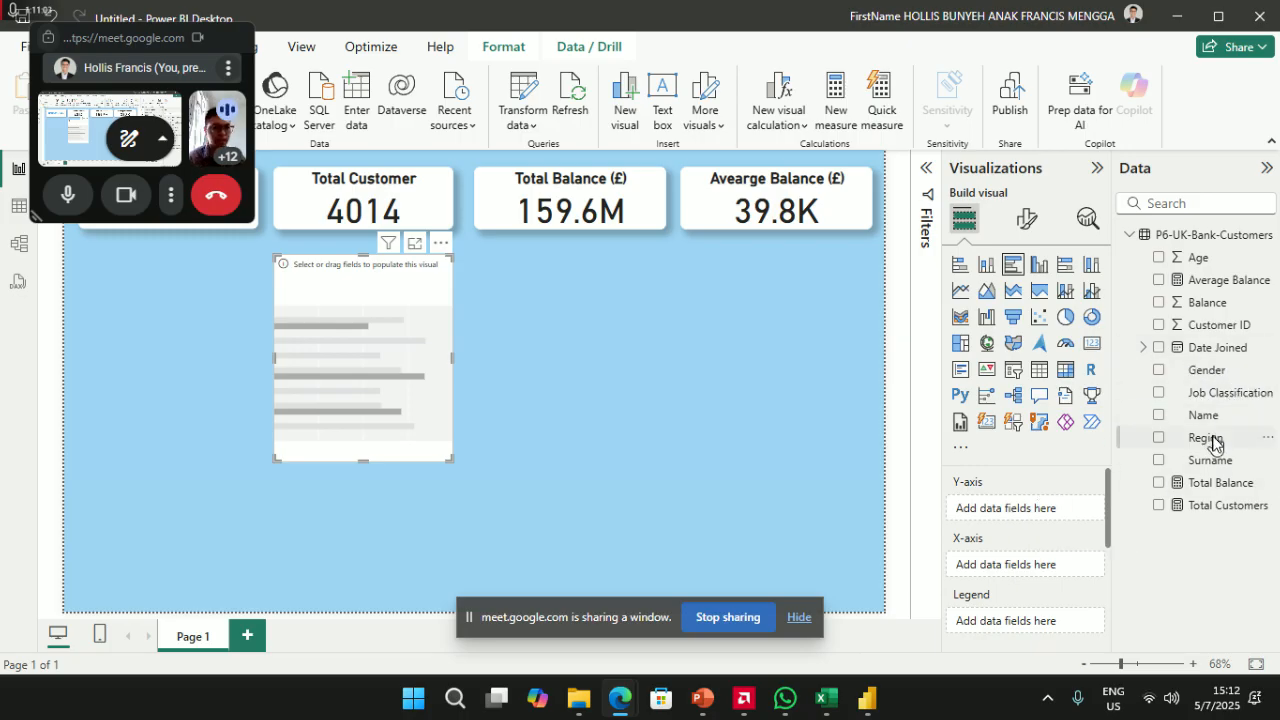
- Plot Balance by Region, with Region on the Y-axis and Balance on the X-axis, then widen the chart
{"action": "left_click_drag", "start_coordinate": [1206, 440], "coordinate": [1021, 525]}
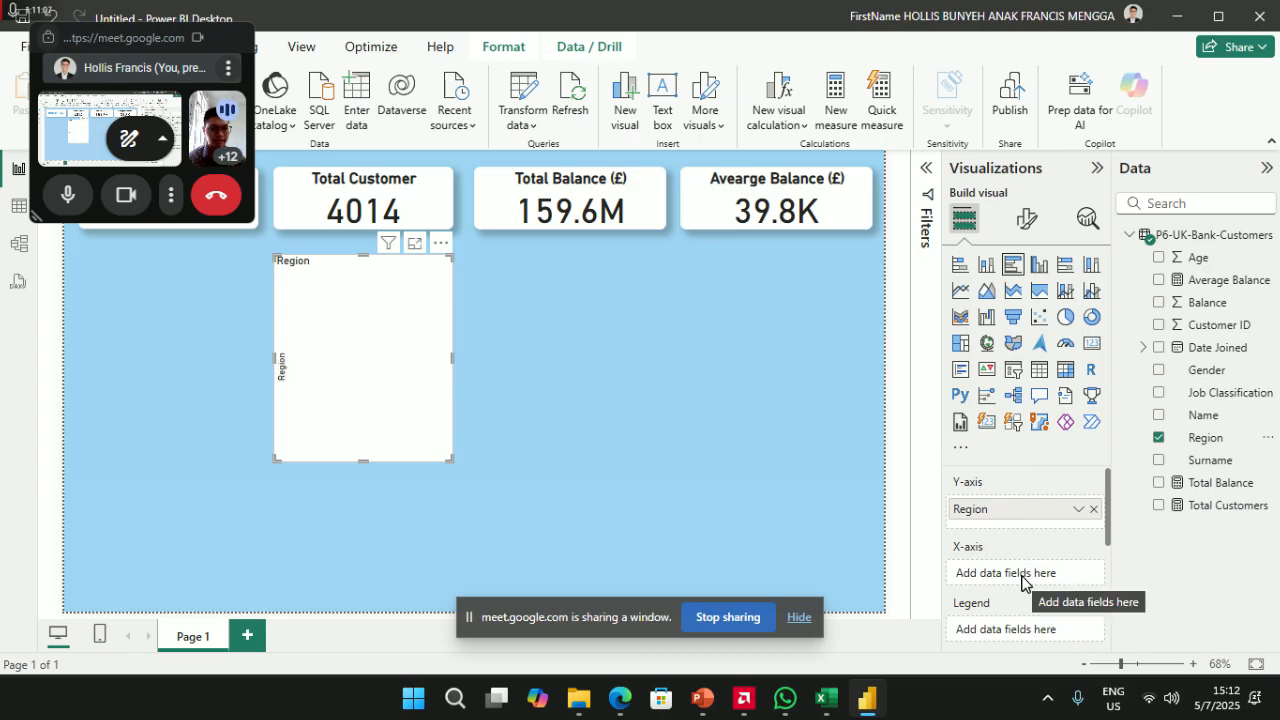
{"action": "left_click_drag", "start_coordinate": [1212, 306], "coordinate": [1034, 577]}
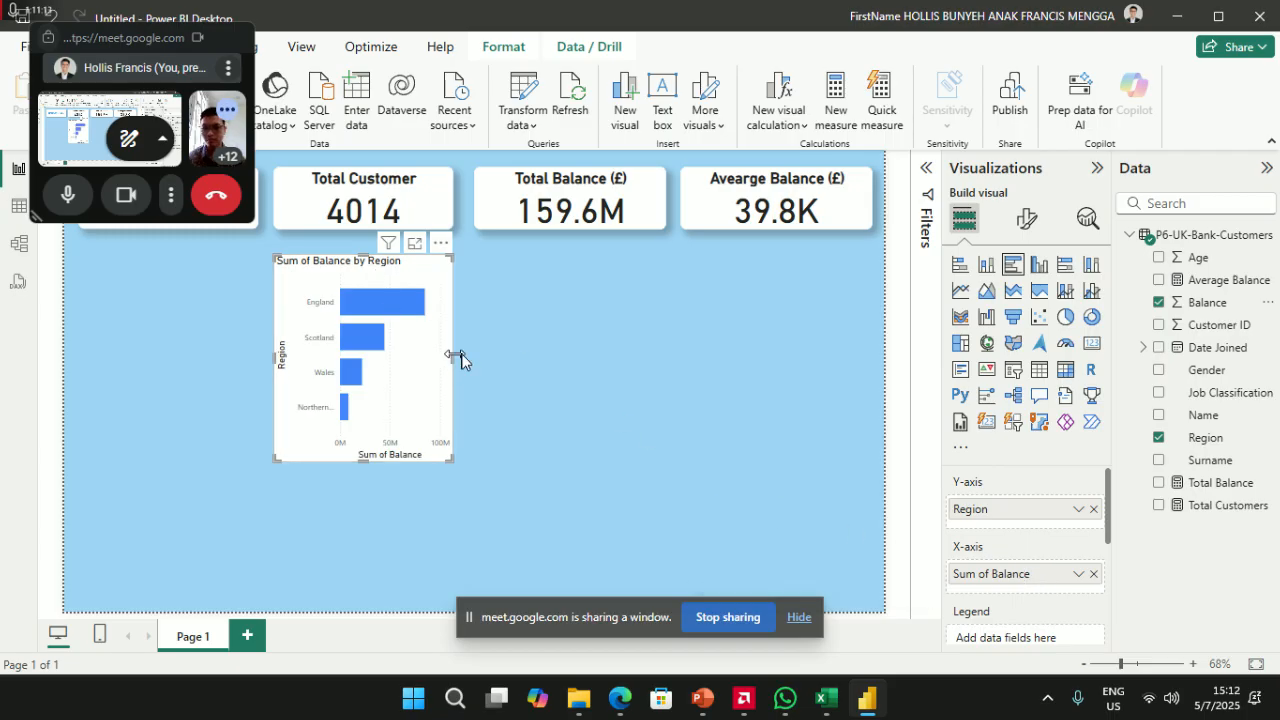
{"action": "left_click_drag", "start_coordinate": [450, 358], "coordinate": [594, 363]}
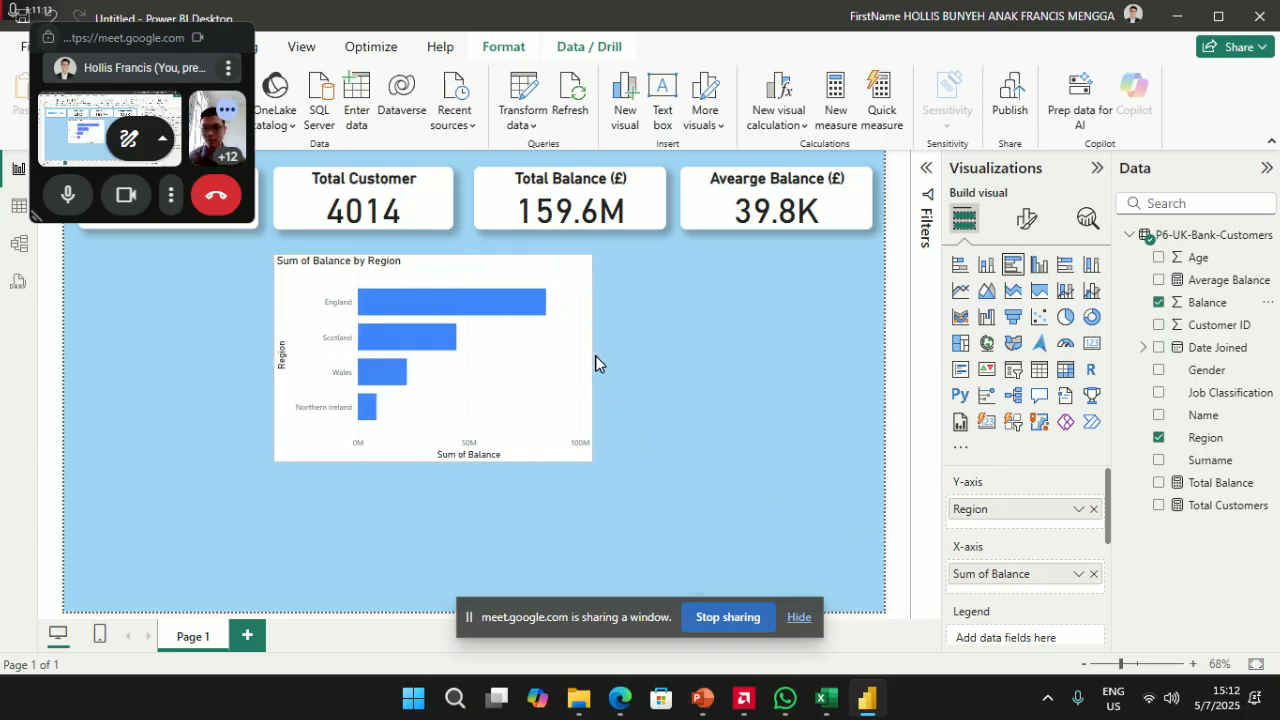
- Stretch the Sum of Balance by Region chart taller and move it right and down
{"action": "left_click", "coordinate": [493, 365]}
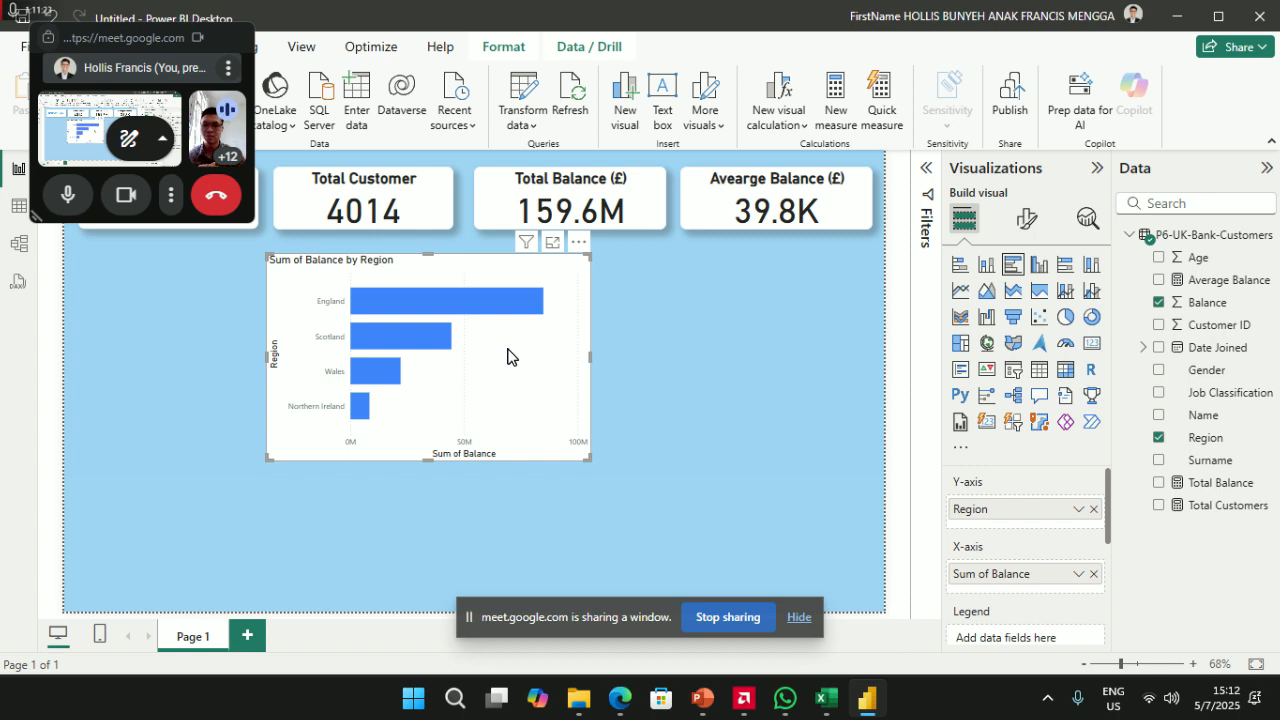
{"action": "mouse_move", "coordinate": [476, 311]}
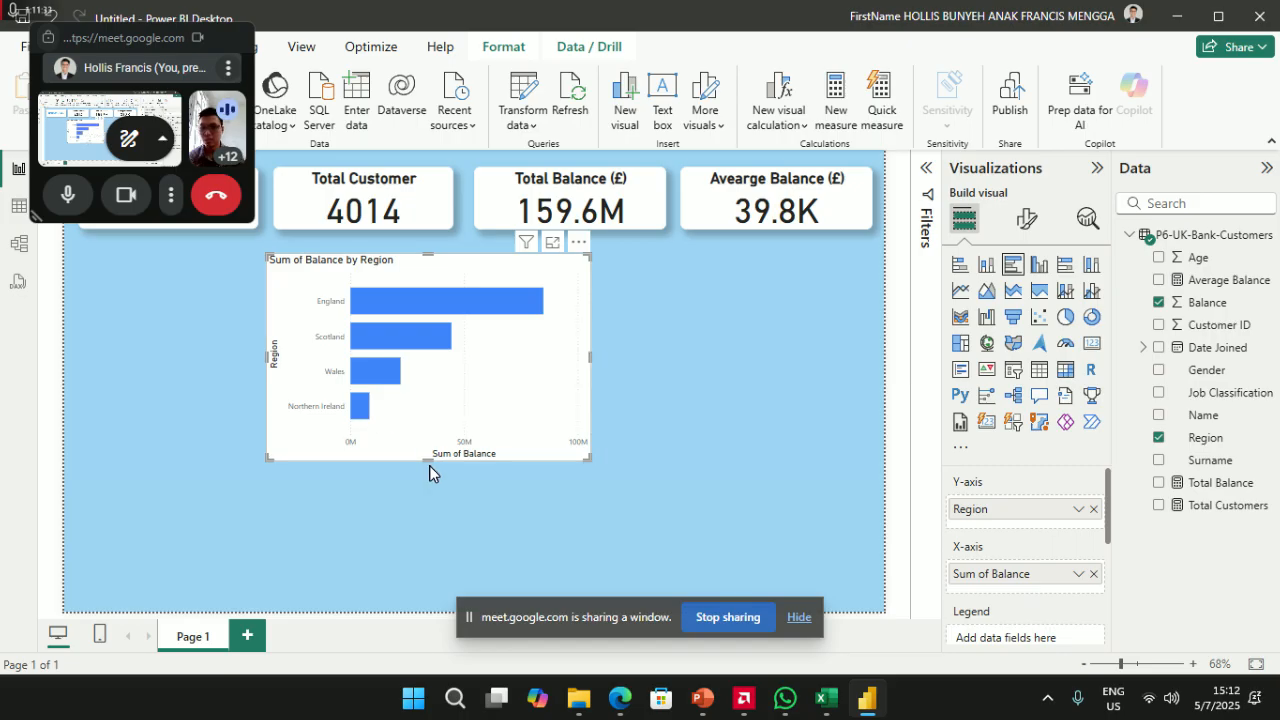
{"action": "mouse_move", "coordinate": [428, 458]}
{"action": "left_mouse_down"}
{"action": "mouse_move", "coordinate": [424, 595]}
{"action": "mouse_move", "coordinate": [414, 448]}
{"action": "mouse_move", "coordinate": [414, 460]}
{"action": "left_mouse_up"}
{"action": "double_click", "coordinate": [415, 492]}
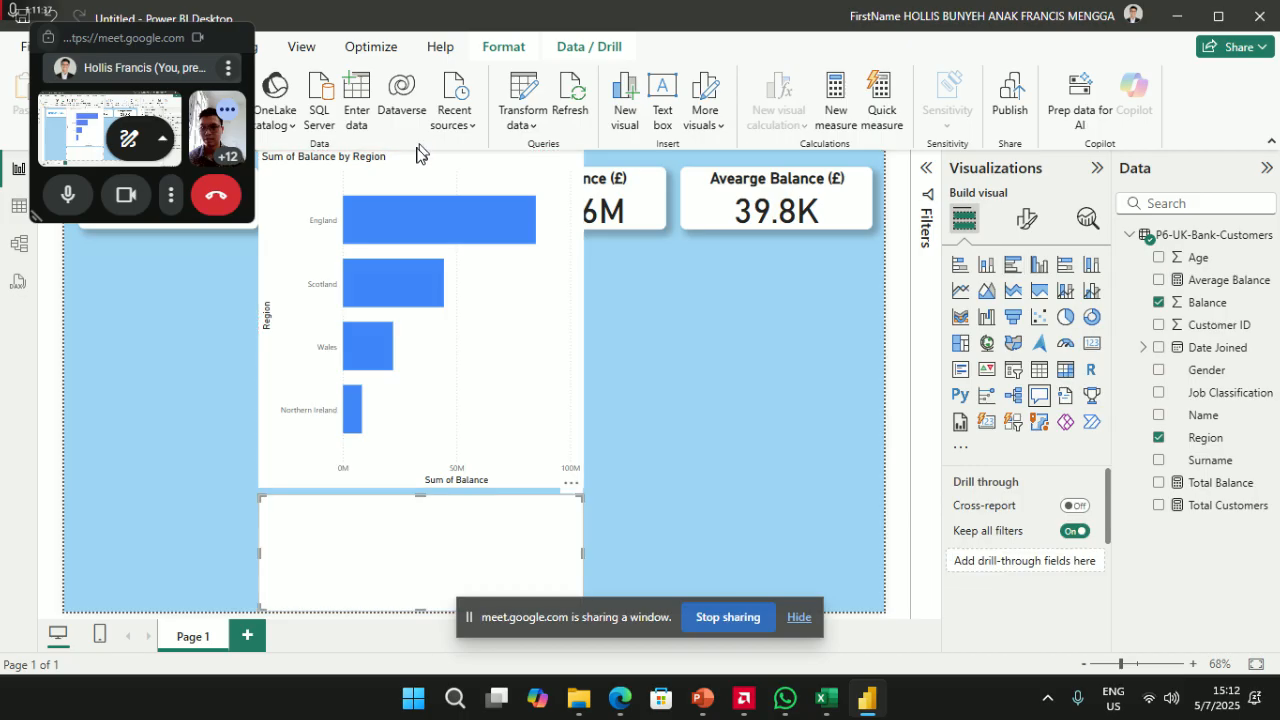
{"action": "left_click_drag", "start_coordinate": [412, 172], "coordinate": [446, 218]}
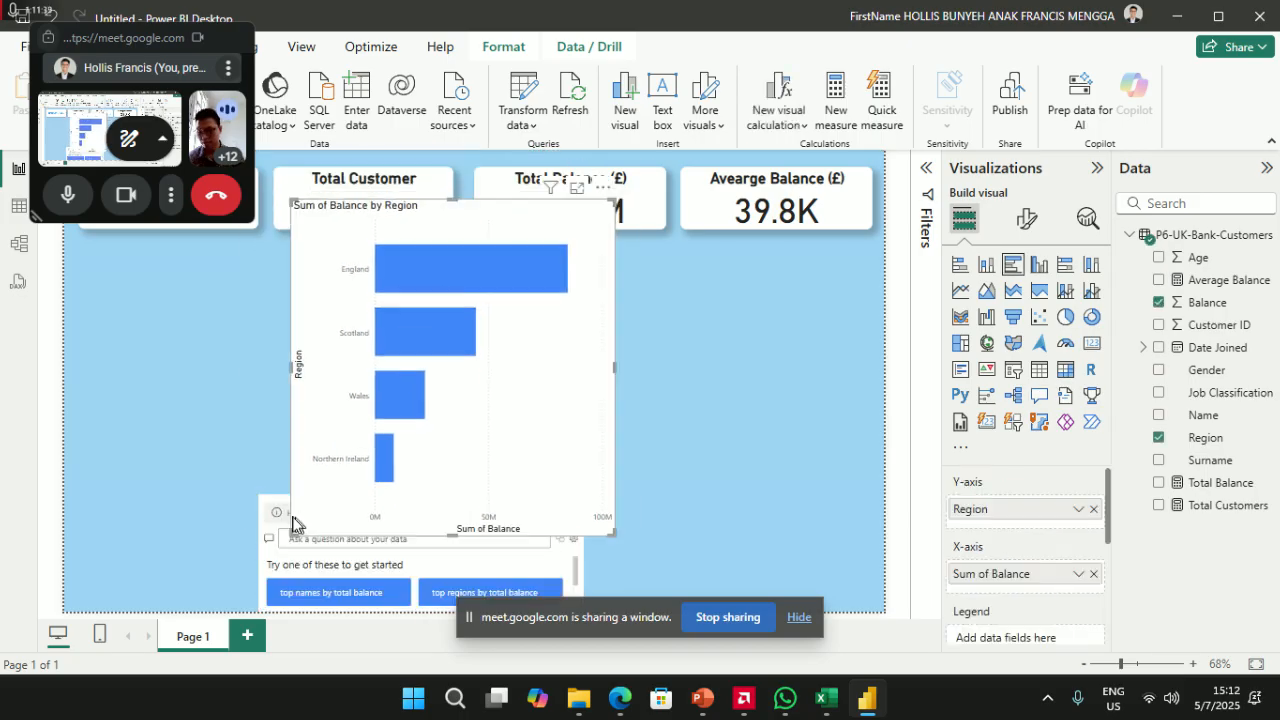
- Undo to remove the stray Q&A visual from the page
{"action": "left_click", "coordinate": [267, 513]}
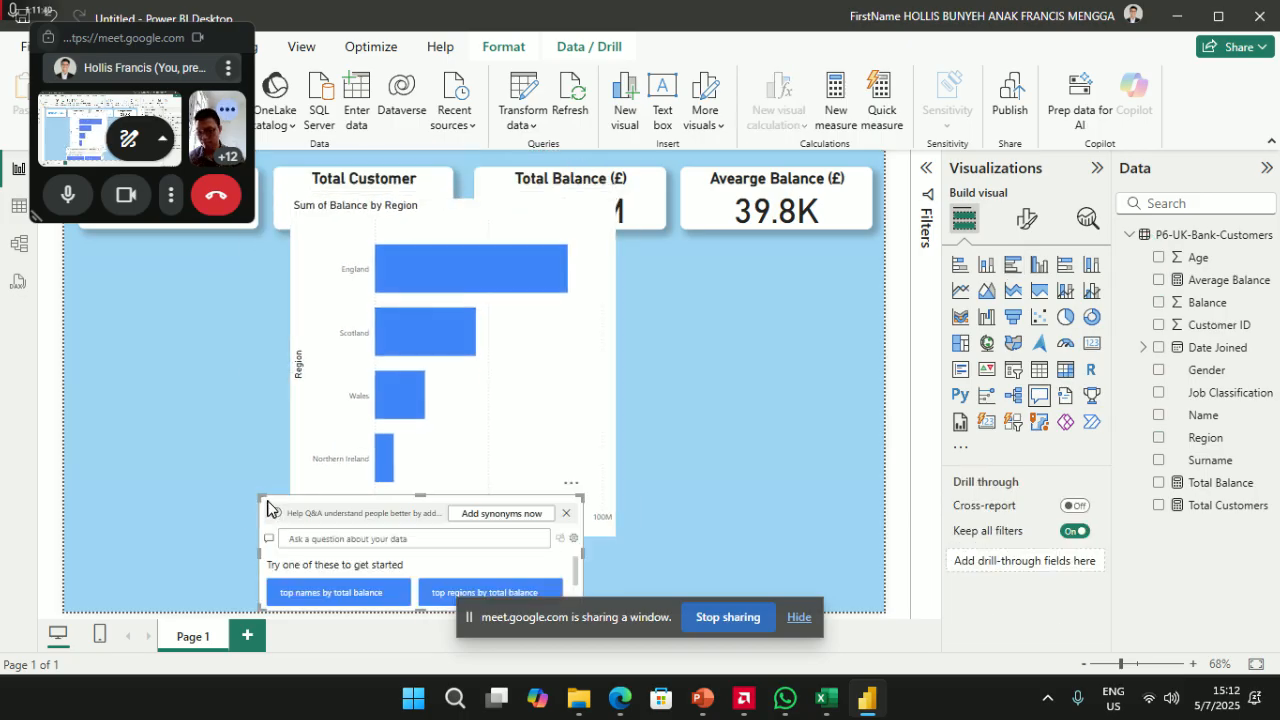
{"action": "left_click", "coordinate": [586, 513]}
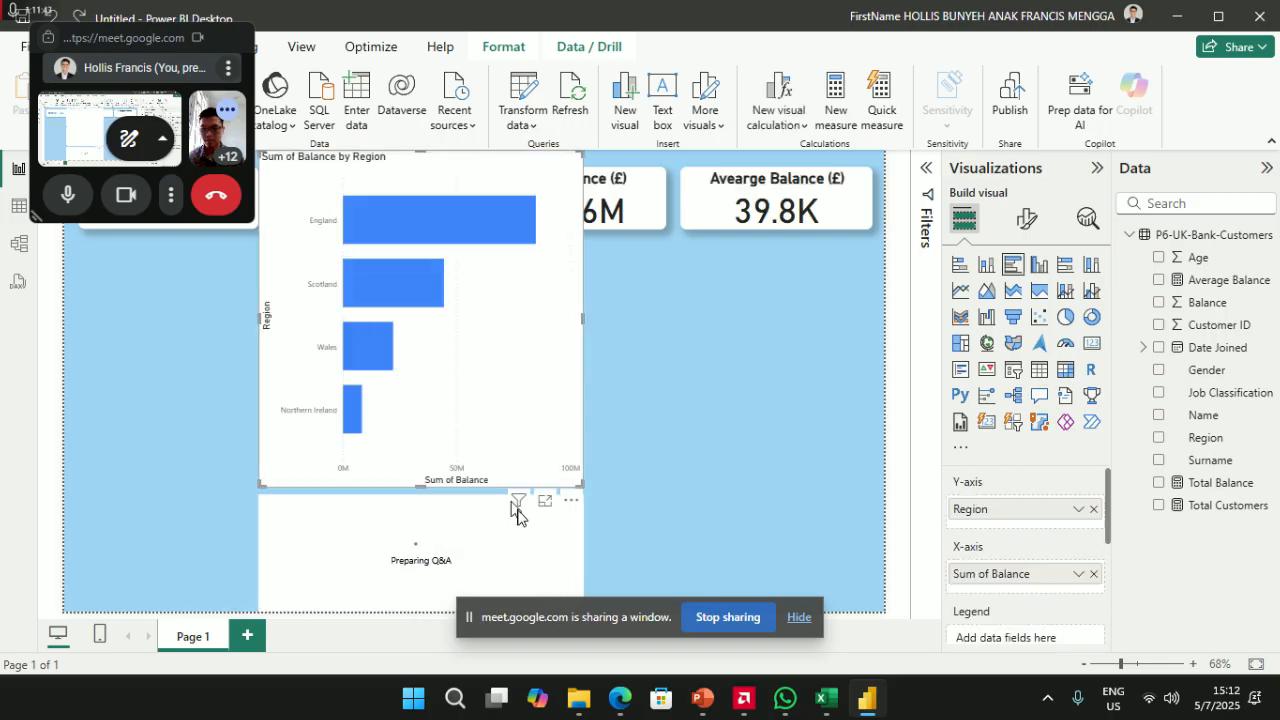
{"action": "key", "text": "ctrl+z"}
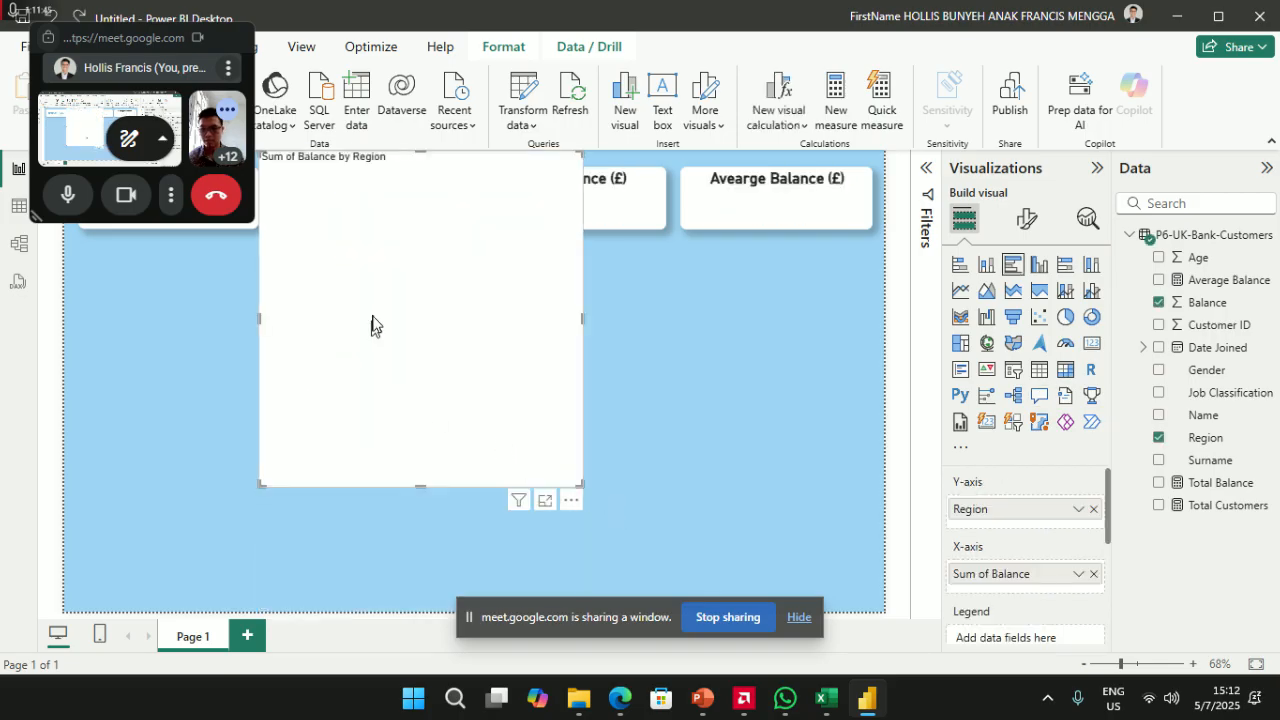
- Lower the bar chart slightly and shrink its height into a compact visual
{"action": "left_click_drag", "start_coordinate": [406, 171], "coordinate": [412, 260]}
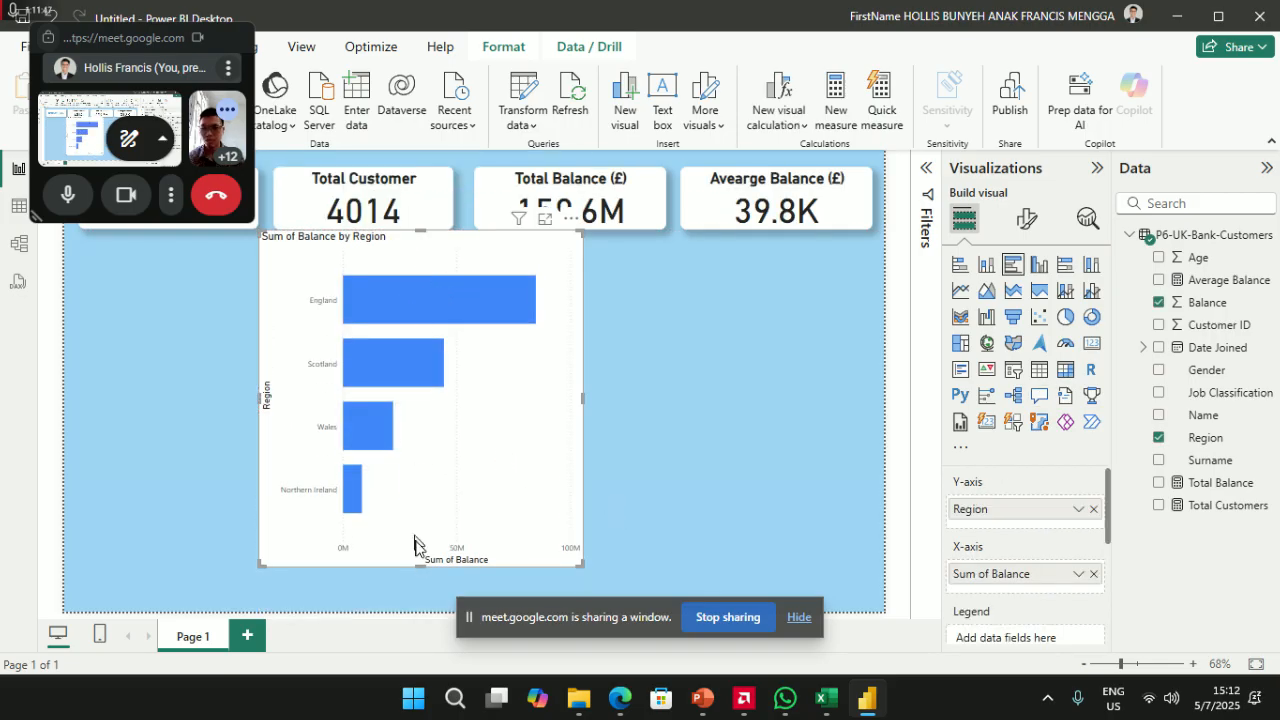
{"action": "left_click_drag", "start_coordinate": [420, 572], "coordinate": [422, 413]}
{"action": "left_click_drag", "start_coordinate": [423, 249], "coordinate": [438, 271]}
{"action": "left_click", "coordinate": [927, 168]}
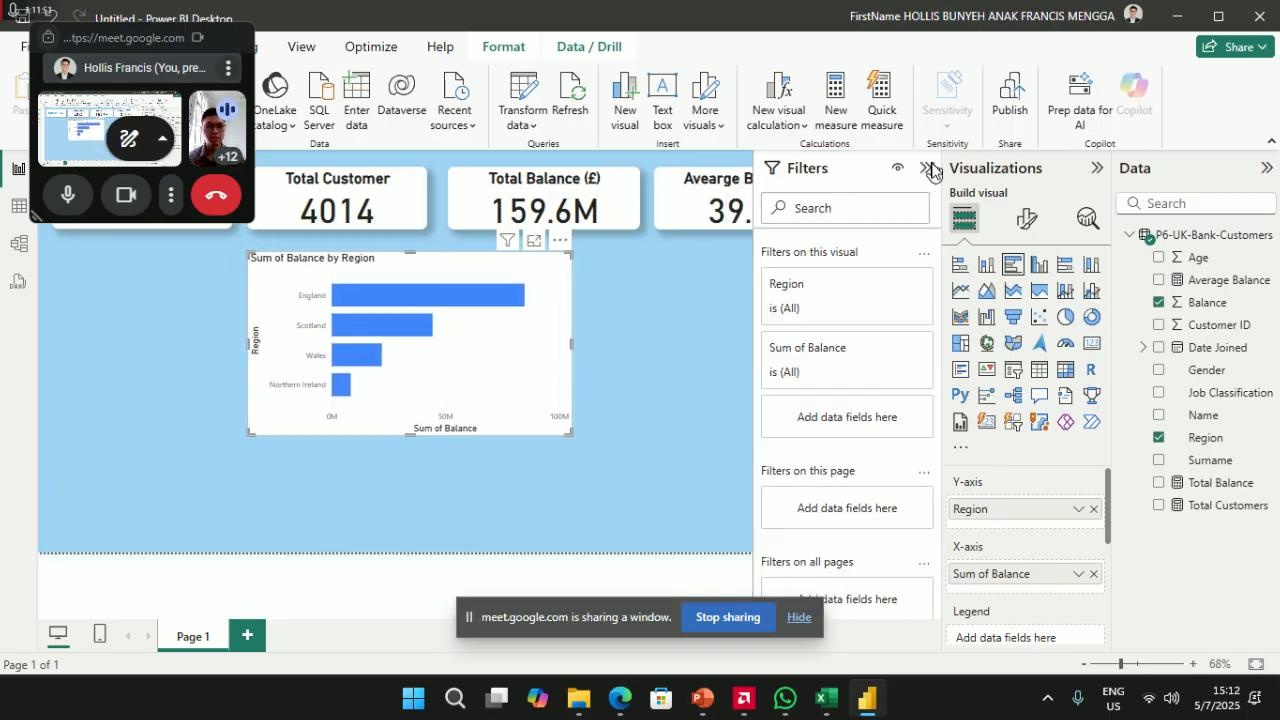
{"action": "left_click", "coordinate": [881, 286]}
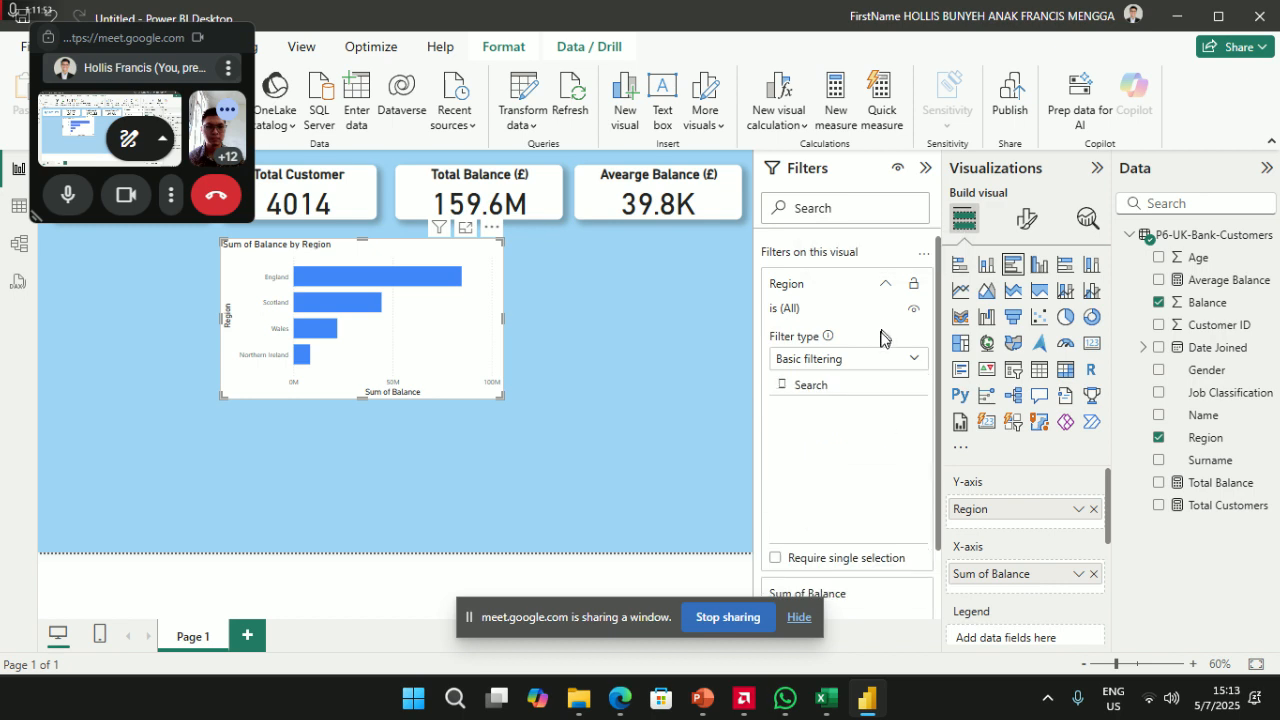
{"action": "scroll", "coordinate": [876, 487], "scroll_direction": "down", "scroll_amount": 3}
{"action": "scroll", "coordinate": [876, 487], "scroll_direction": "up", "scroll_amount": 2}
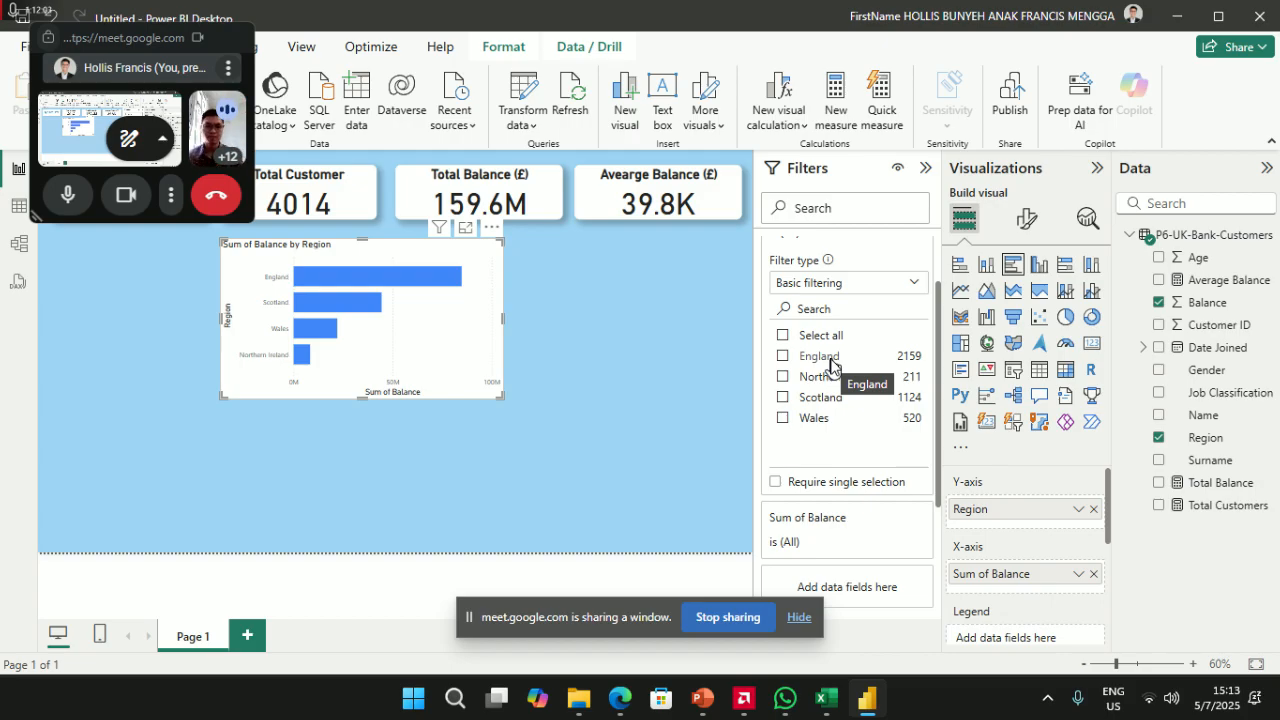
{"action": "left_click", "coordinate": [927, 170]}
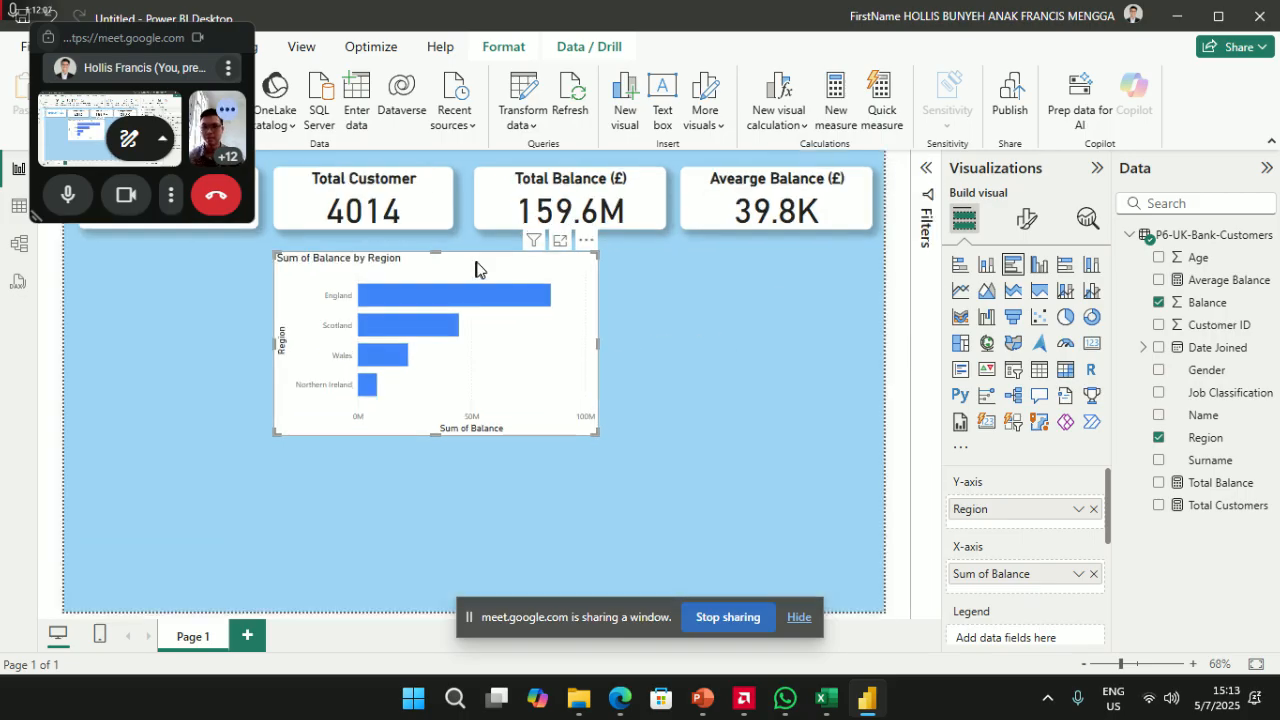
- Nudge the bar chart into alignment, making it slightly narrower and taller
{"action": "left_click_drag", "start_coordinate": [467, 270], "coordinate": [478, 268]}
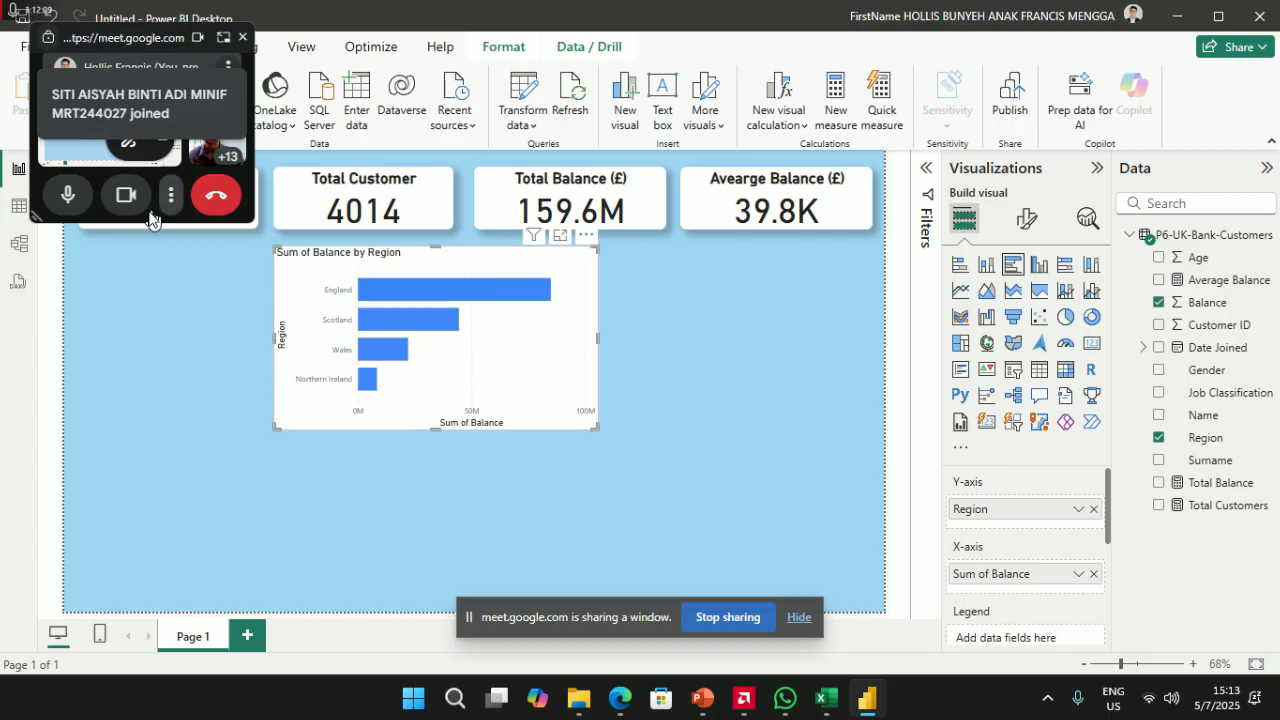
{"action": "left_click_drag", "start_coordinate": [597, 338], "coordinate": [571, 345]}
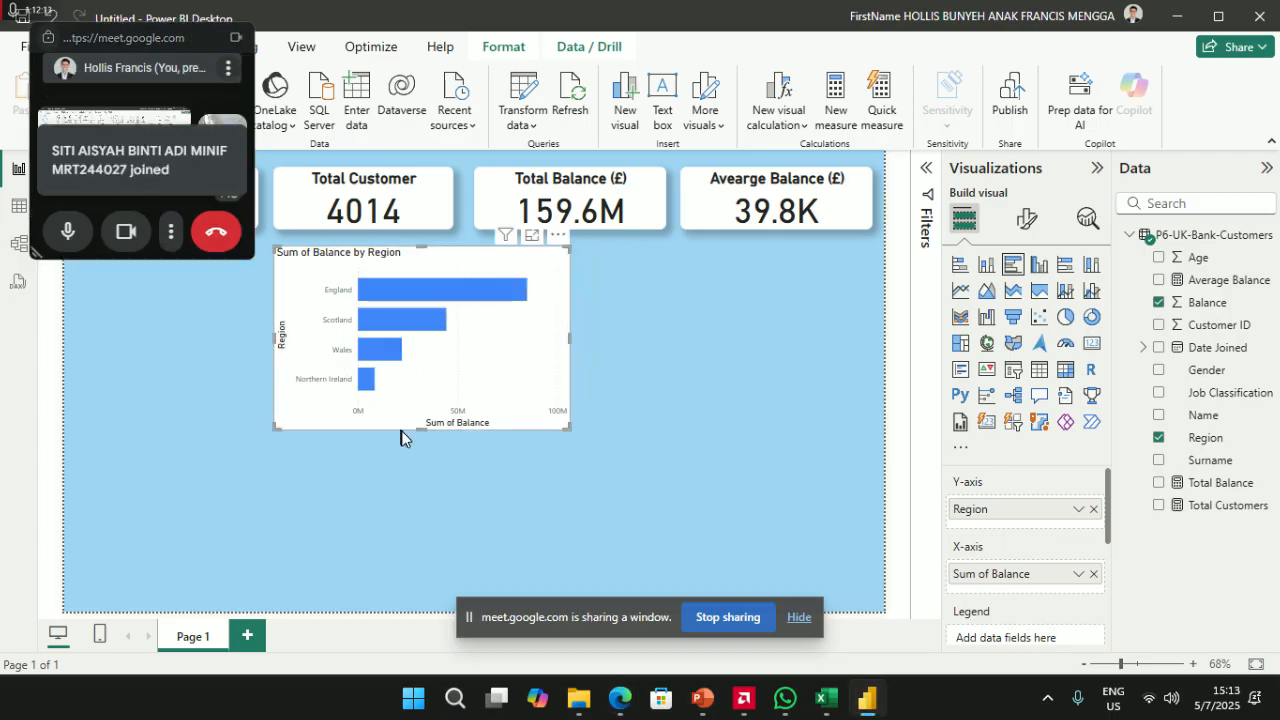
{"action": "left_click_drag", "start_coordinate": [421, 428], "coordinate": [424, 437]}
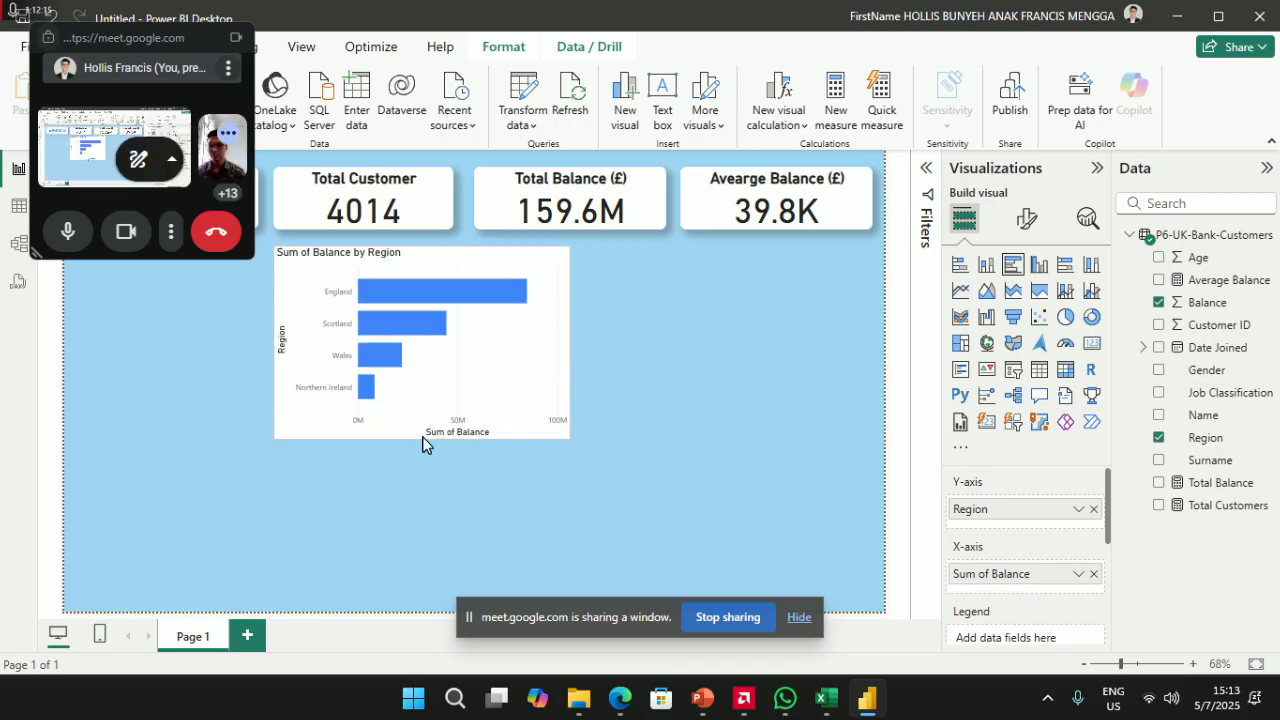
- Copy the Total Balance card's formatting onto the bar chart with Format painter
{"action": "left_click", "coordinate": [578, 193]}
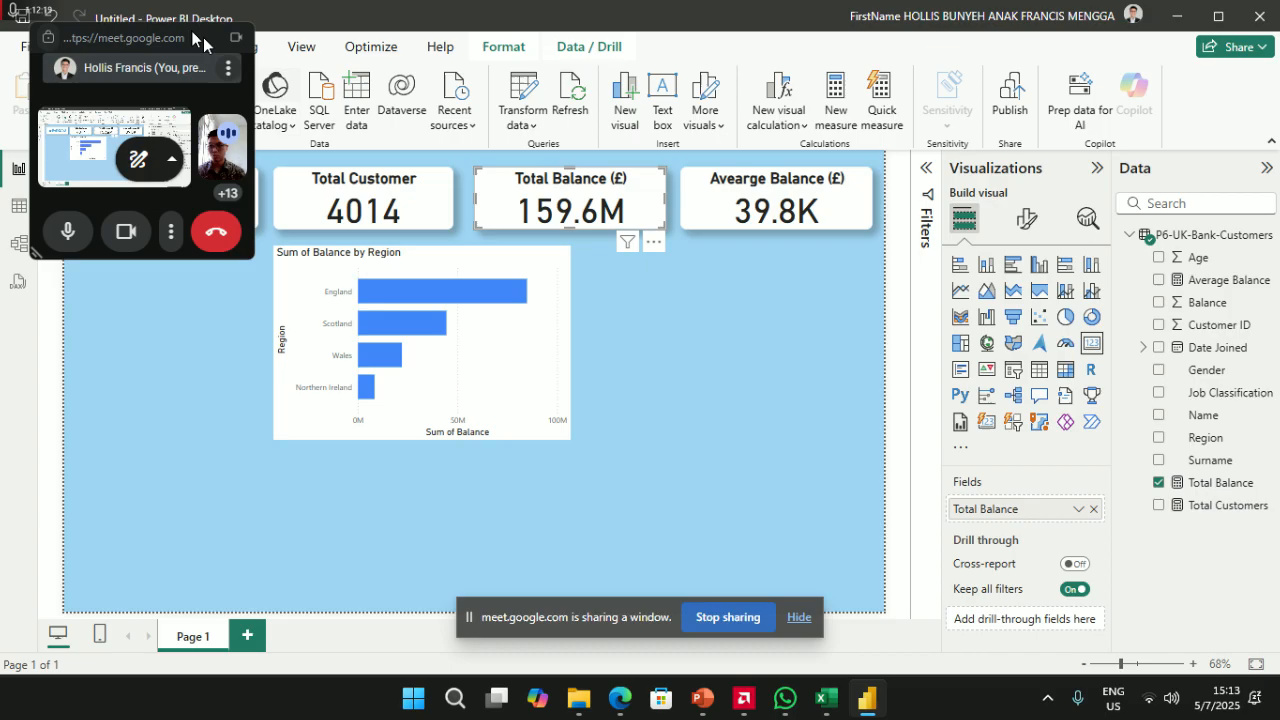
{"action": "left_click_drag", "start_coordinate": [169, 37], "coordinate": [127, 147]}
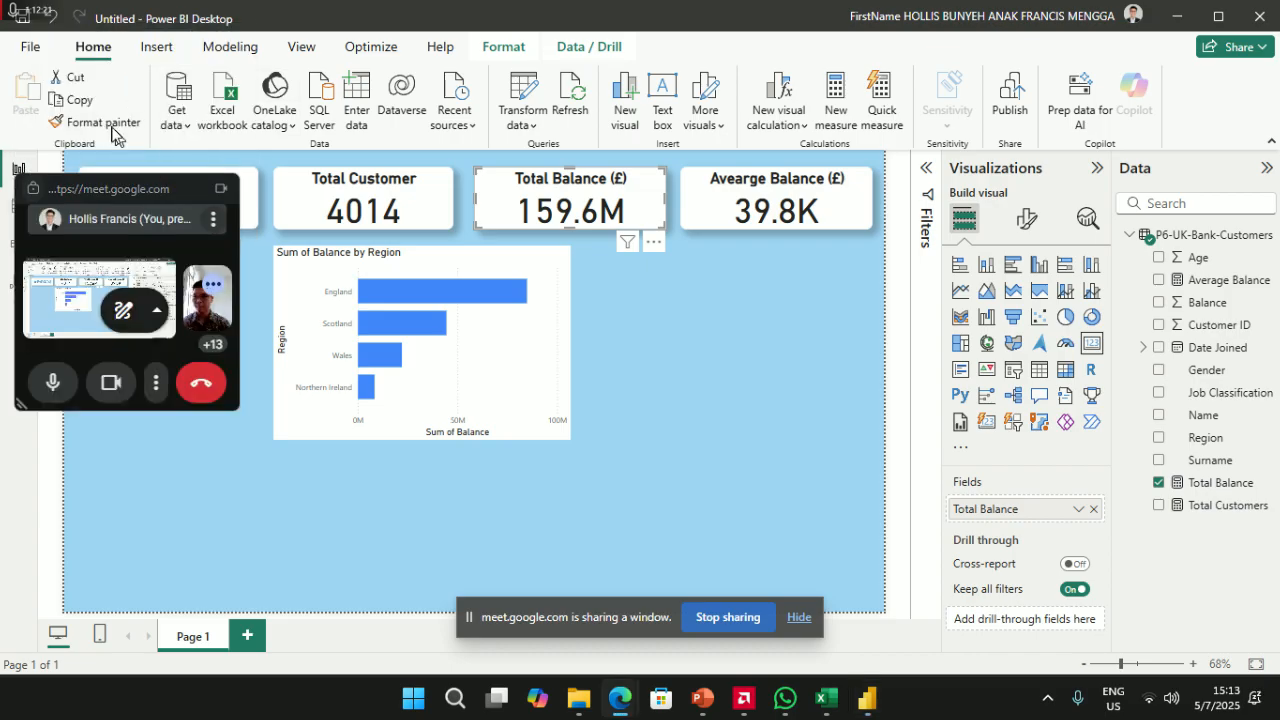
{"action": "left_click", "coordinate": [100, 122]}
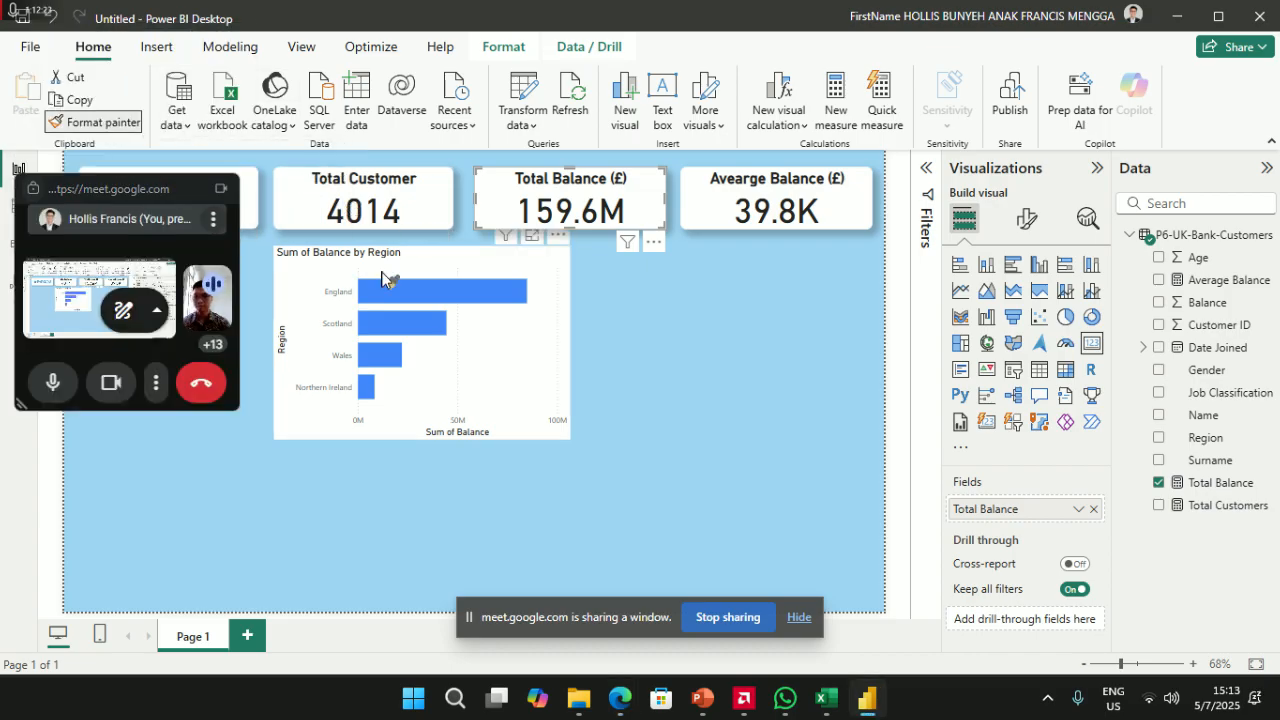
{"action": "left_click", "coordinate": [383, 260]}
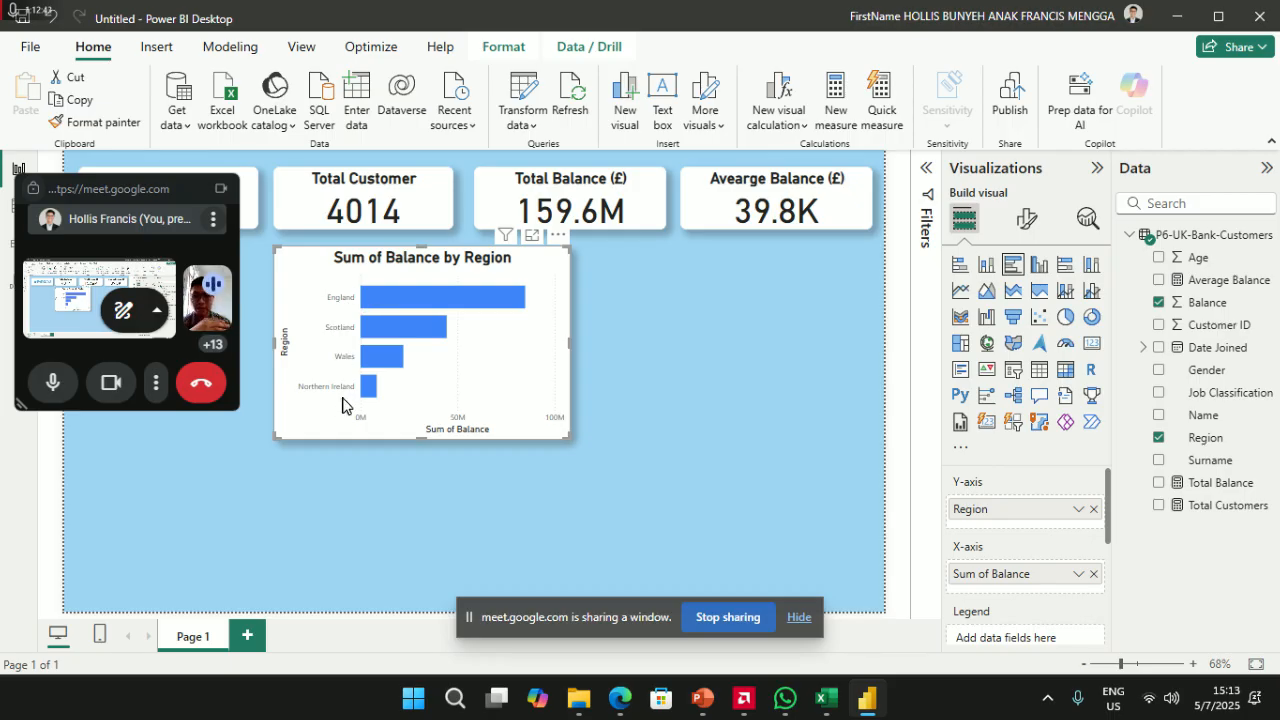
- Turn off the Region title on the chart's vertical axis
{"action": "left_click", "coordinate": [1026, 218]}
{"action": "left_click", "coordinate": [980, 349]}
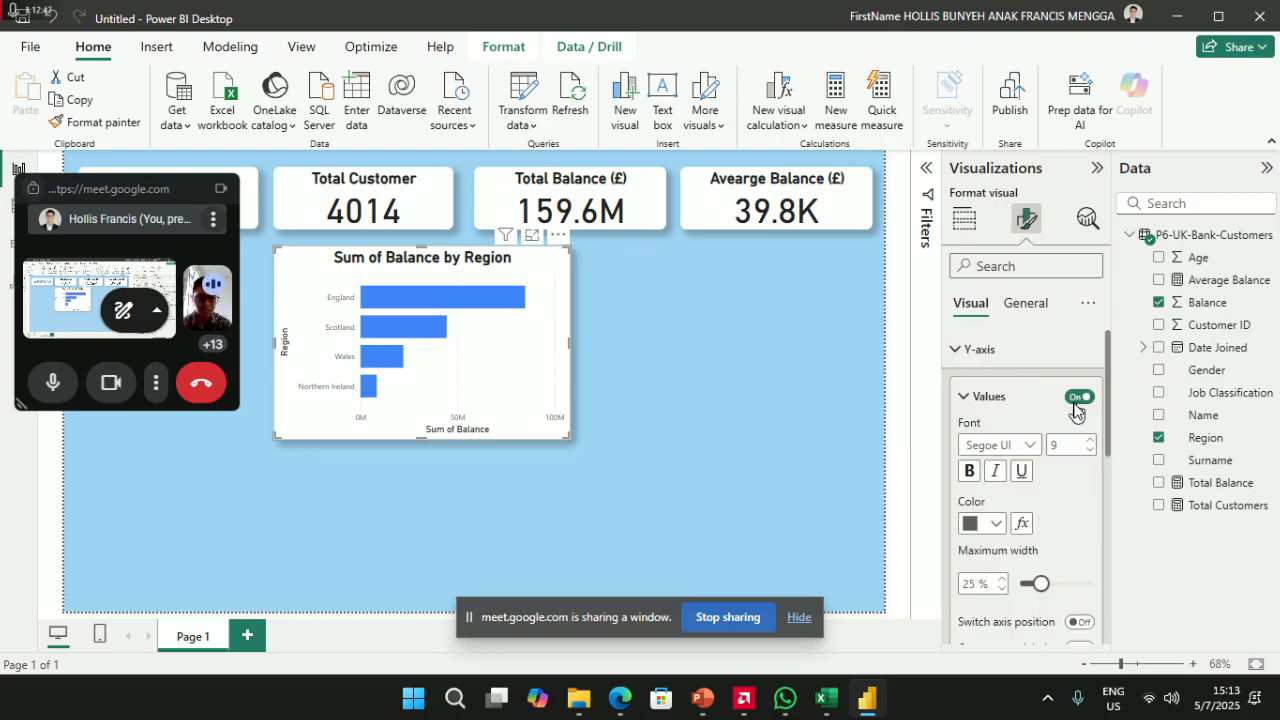
{"action": "left_click", "coordinate": [1080, 398]}
{"action": "left_click", "coordinate": [1080, 398]}
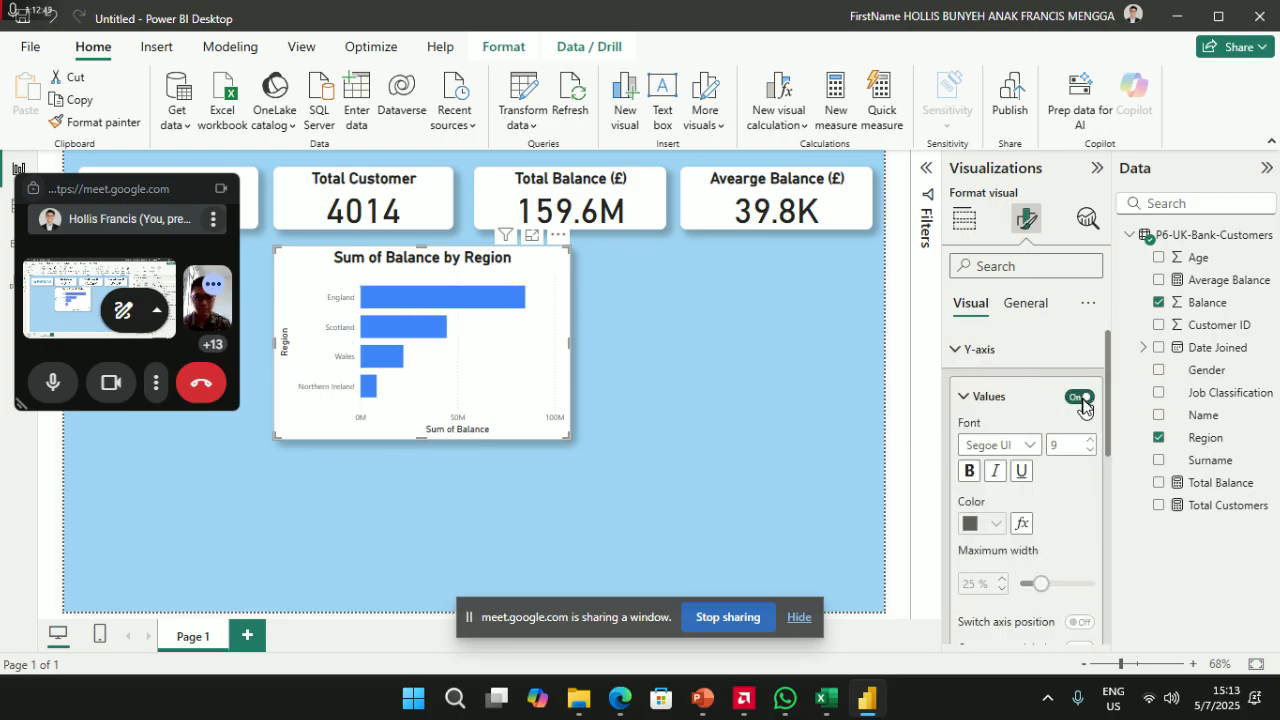
{"action": "scroll", "coordinate": [995, 430], "scroll_direction": "down", "scroll_amount": 3}
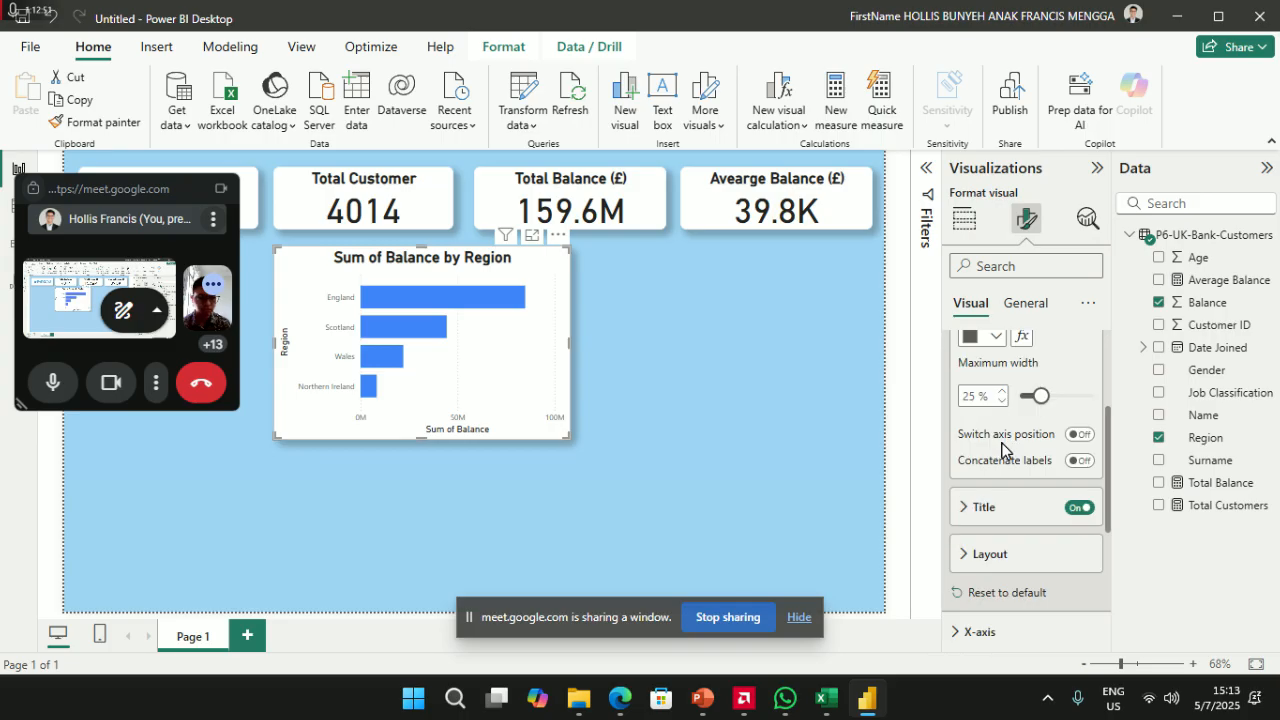
{"action": "scroll", "coordinate": [1050, 460], "scroll_direction": "up", "scroll_amount": 3}
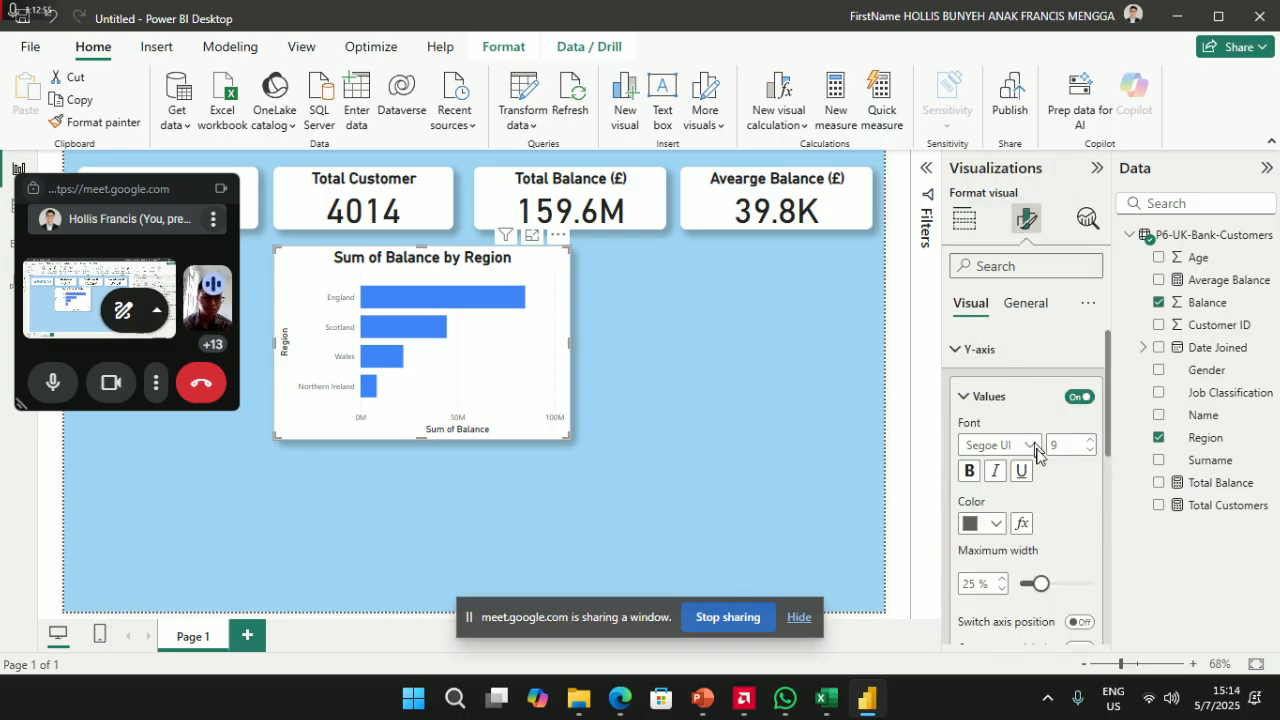
{"action": "scroll", "coordinate": [1035, 430], "scroll_direction": "down", "scroll_amount": 1}
{"action": "left_click", "coordinate": [1073, 606]}
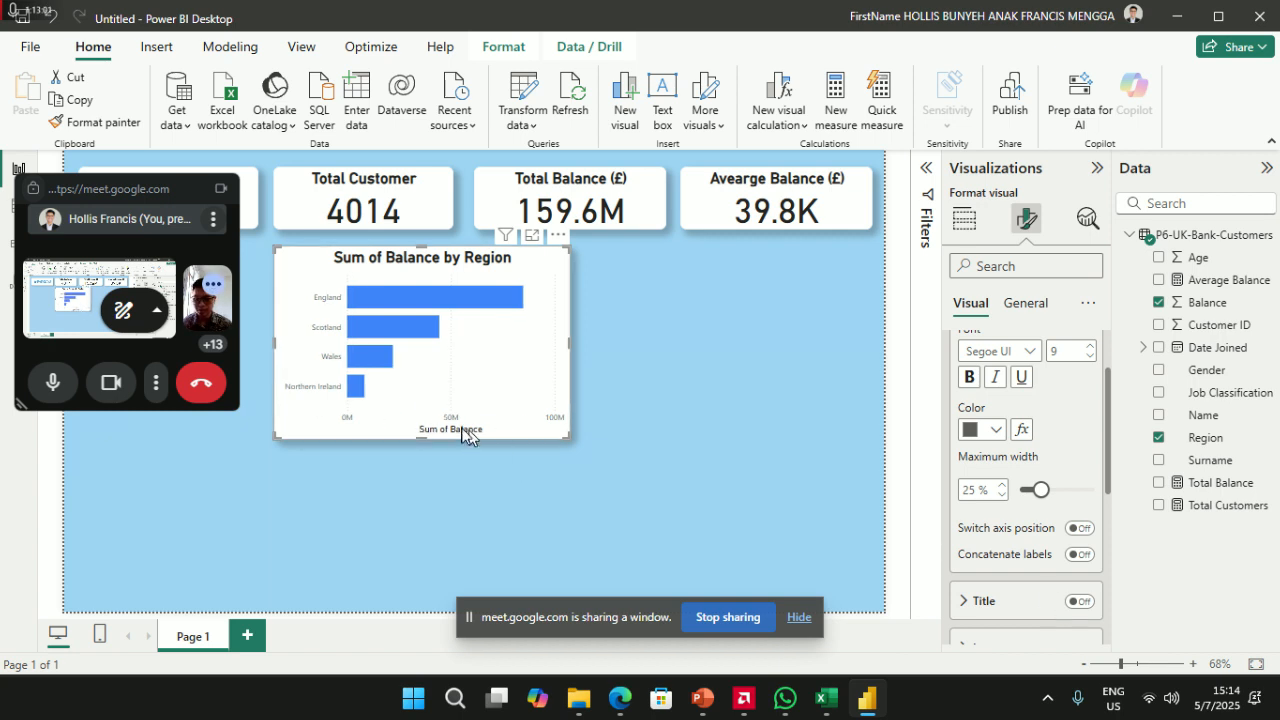
- Turn off the Sum of Balance title on the horizontal axis
{"action": "left_click", "coordinate": [1024, 304]}
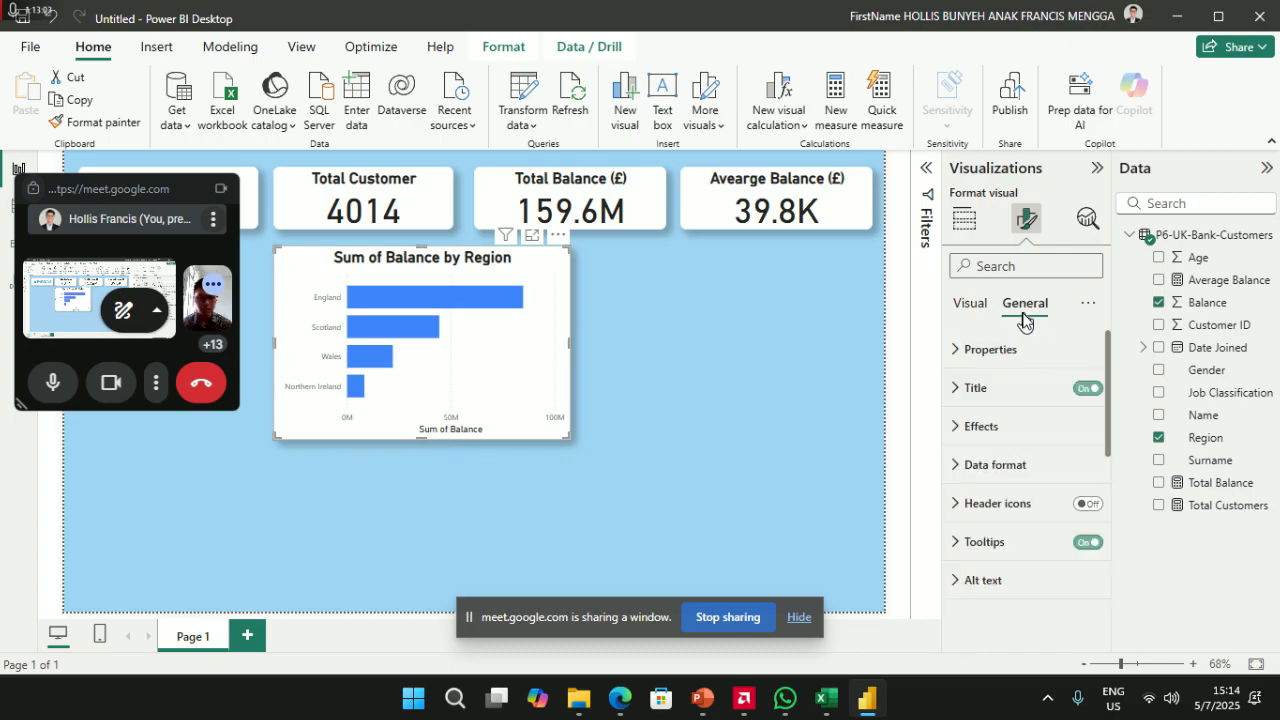
{"action": "left_click", "coordinate": [970, 304]}
{"action": "scroll", "coordinate": [980, 445], "scroll_direction": "down", "scroll_amount": 5}
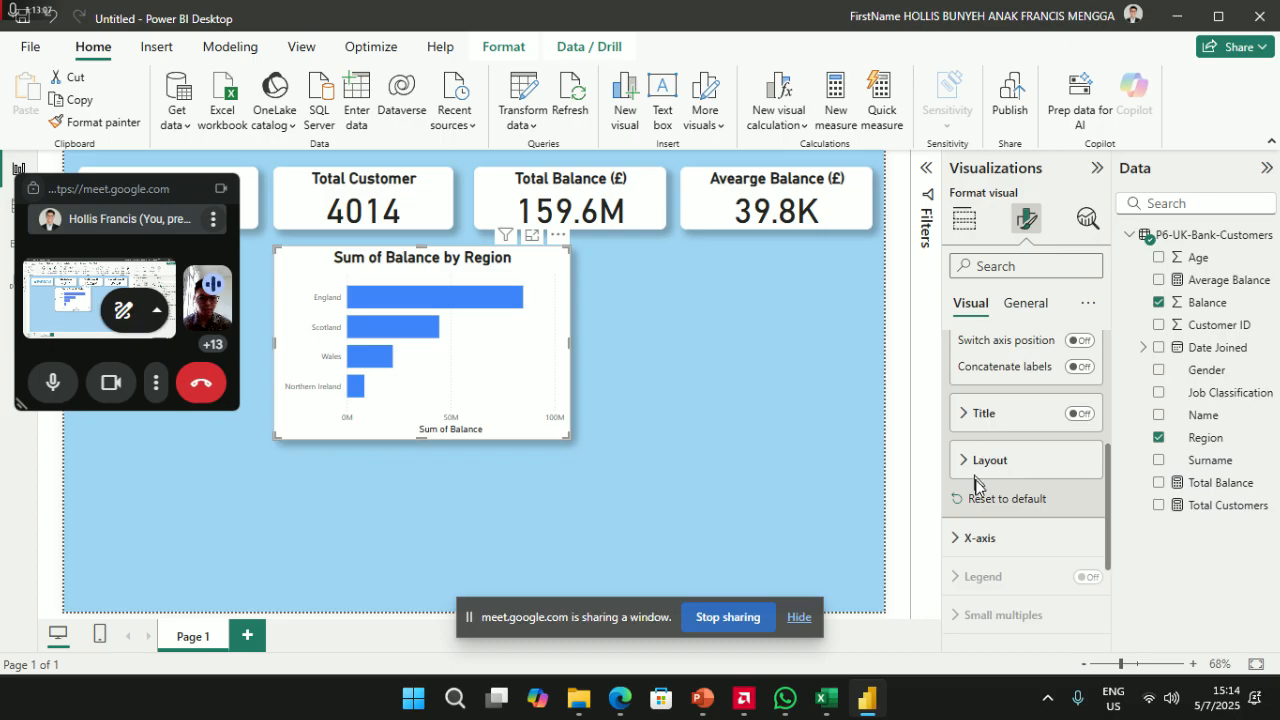
{"action": "scroll", "coordinate": [988, 540], "scroll_direction": "down", "scroll_amount": 3}
{"action": "left_click", "coordinate": [973, 358]}
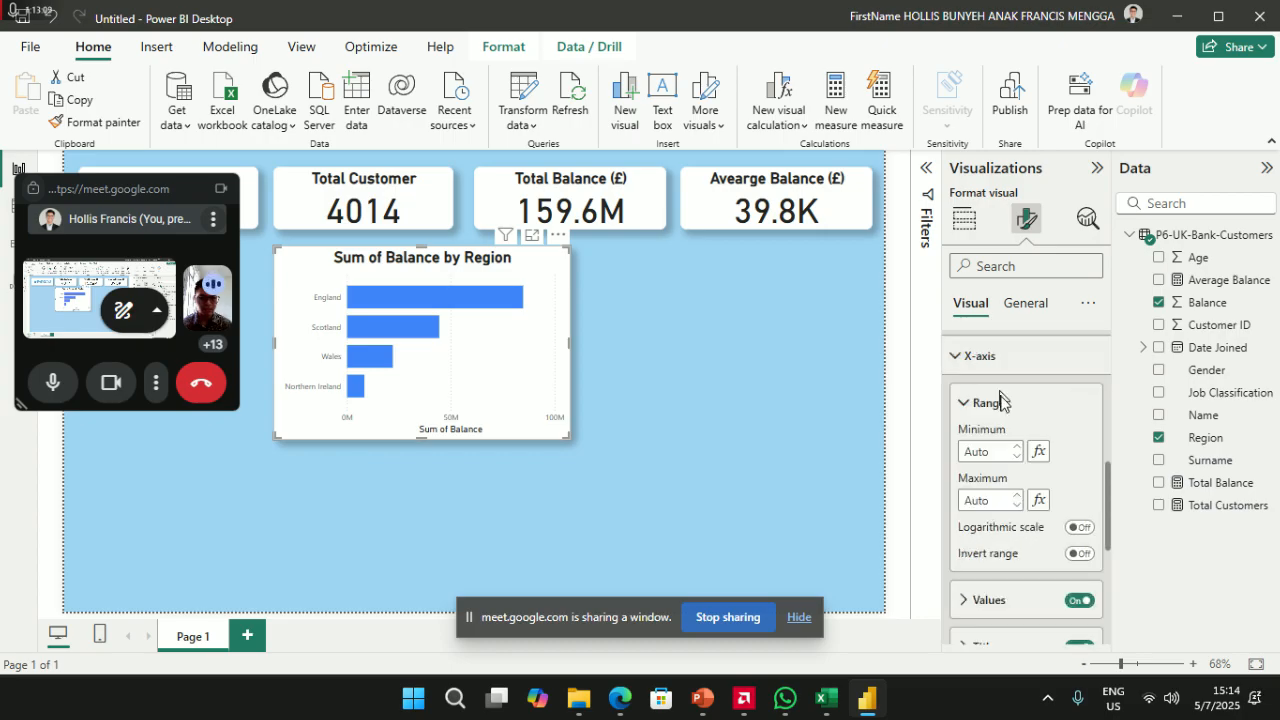
{"action": "scroll", "coordinate": [1068, 595], "scroll_direction": "down", "scroll_amount": 2}
{"action": "left_click", "coordinate": [1080, 555]}
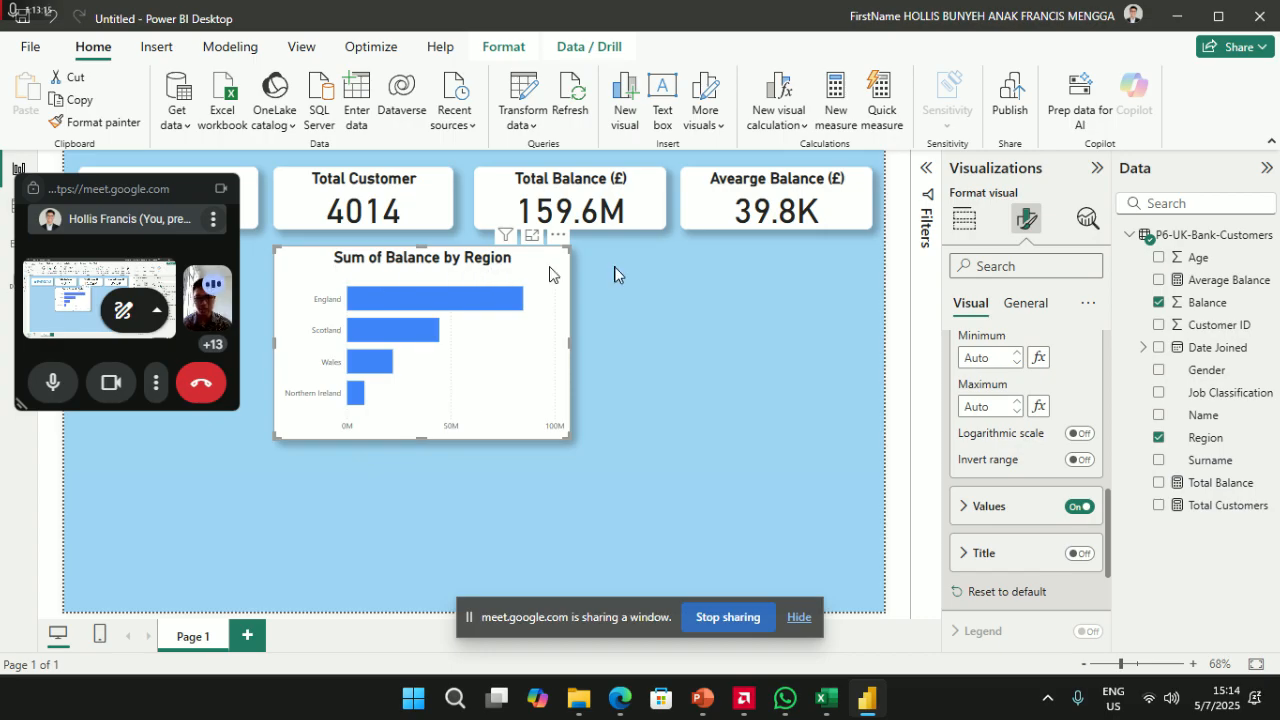
- Set the chart title's font size to 15
{"action": "left_click", "coordinate": [1022, 306]}
{"action": "left_click", "coordinate": [987, 398]}
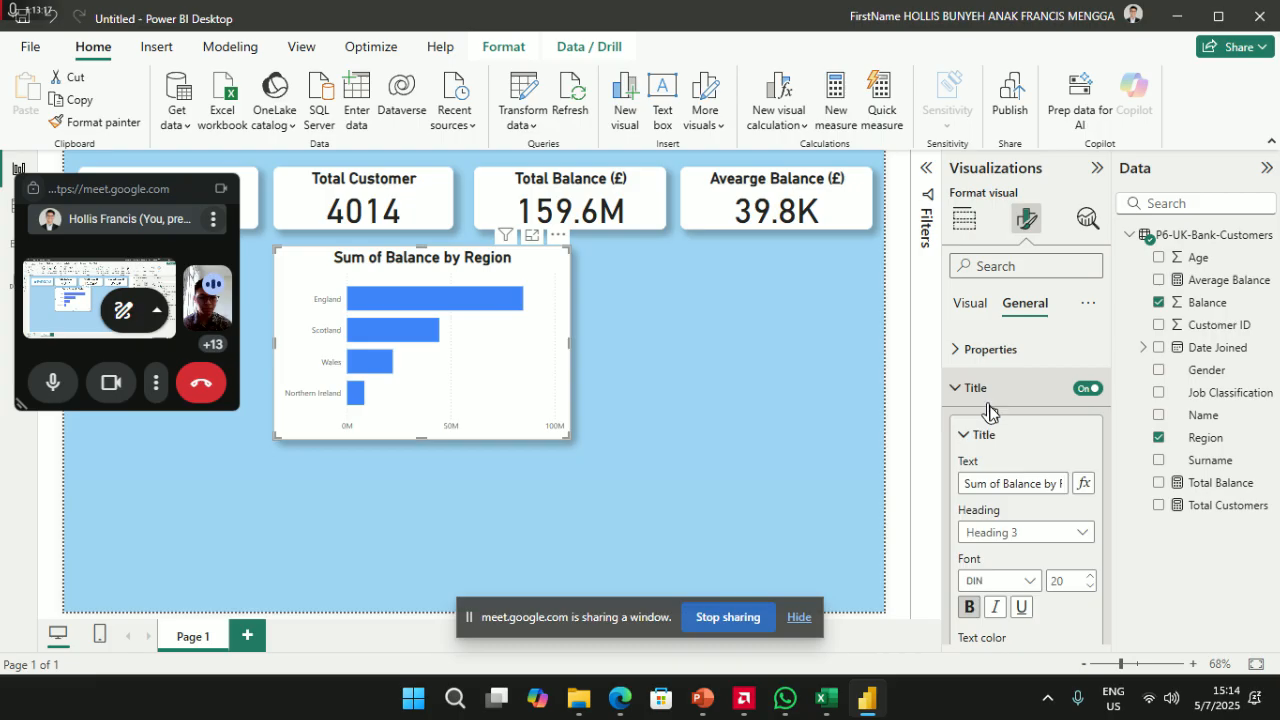
{"action": "left_click", "coordinate": [1063, 588]}
{"action": "type", "text": "15"}
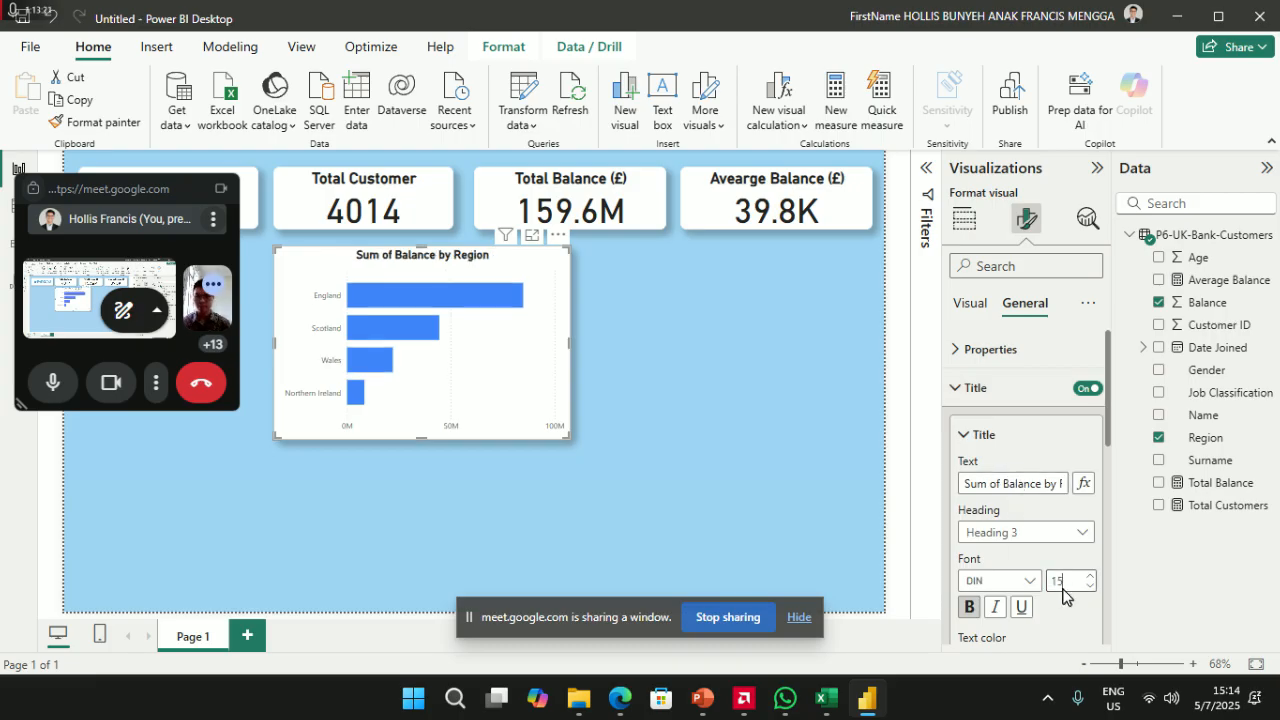
{"action": "key", "text": "BackSpace"}
{"action": "key", "text": "BackSpace"}
{"action": "type", "text": "12"}
{"action": "key", "text": "BackSpace"}
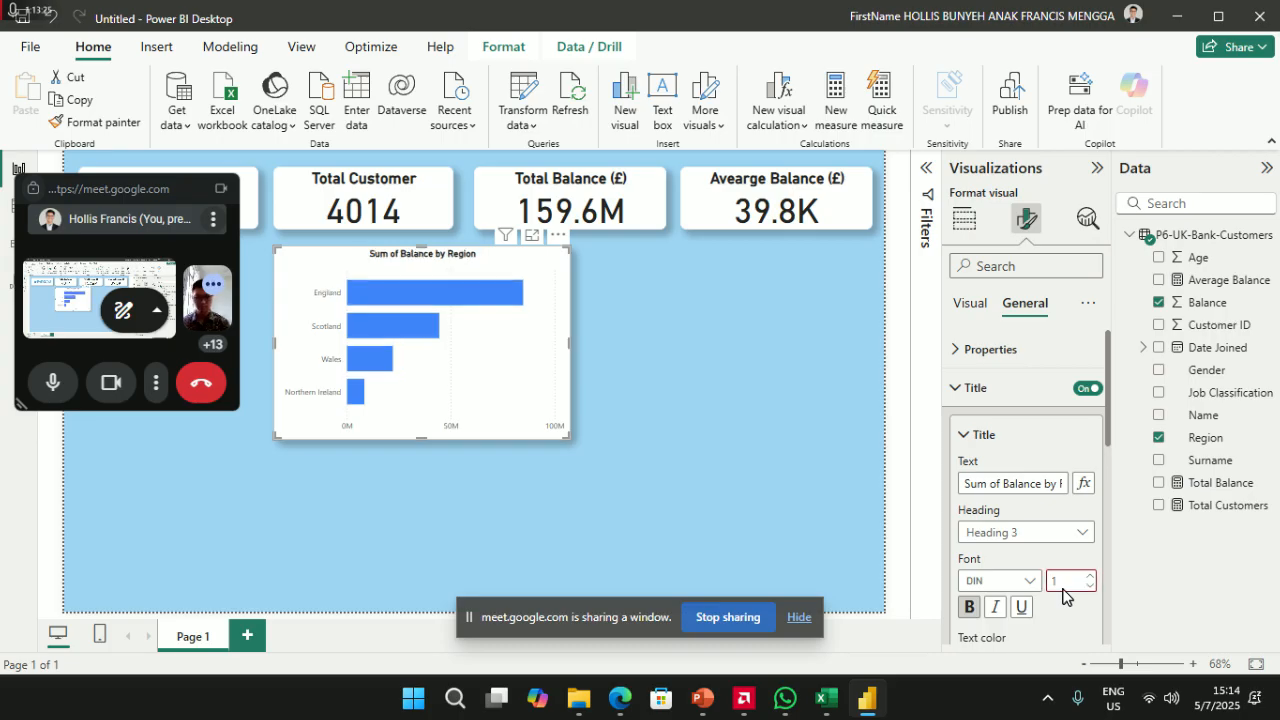
{"action": "type", "text": "5"}
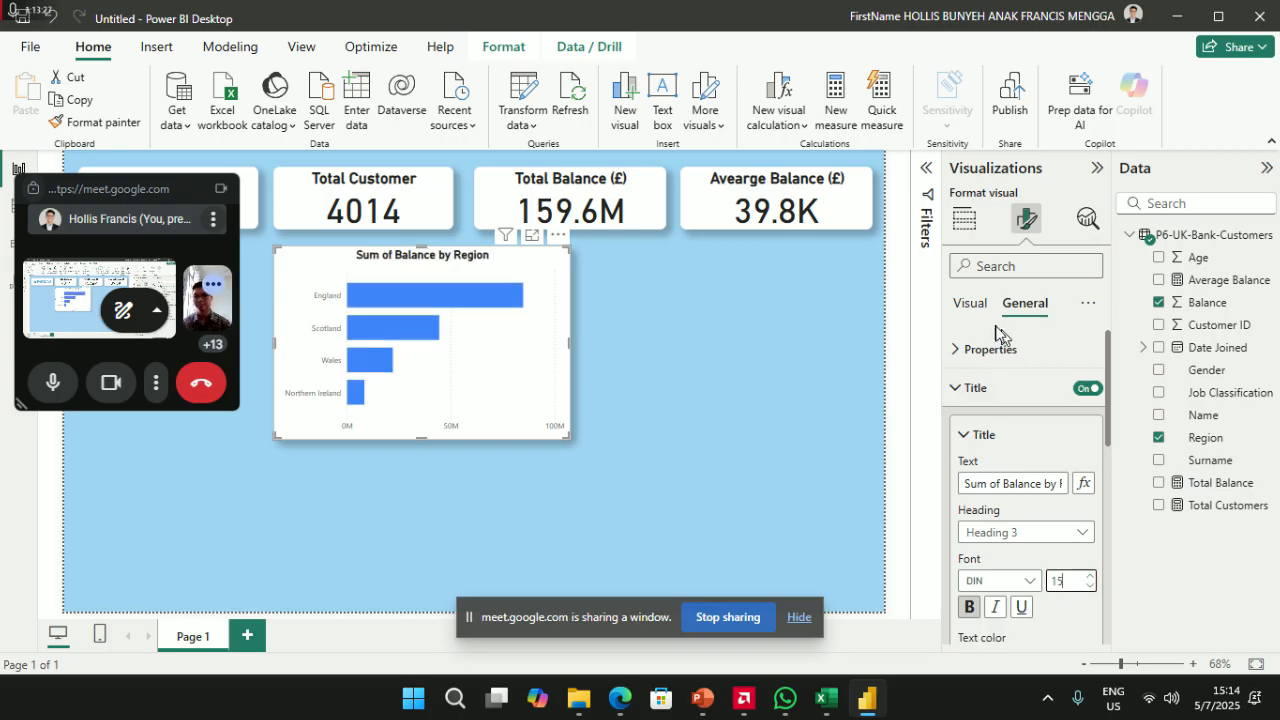
- Retitle the chart 'Total of Balance by Region (£)'
{"action": "left_click_drag", "start_coordinate": [997, 485], "coordinate": [882, 476]}
{"action": "key", "text": "BackSpace"}
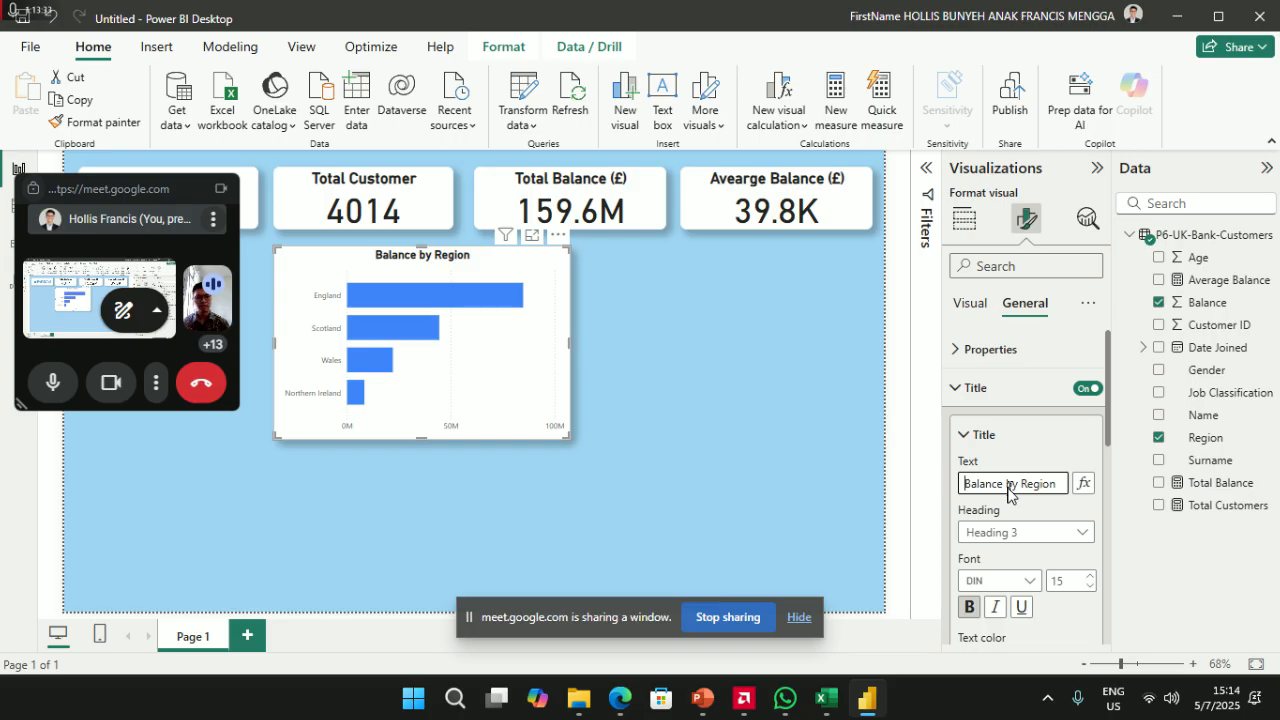
{"action": "type", "text": "Total "}
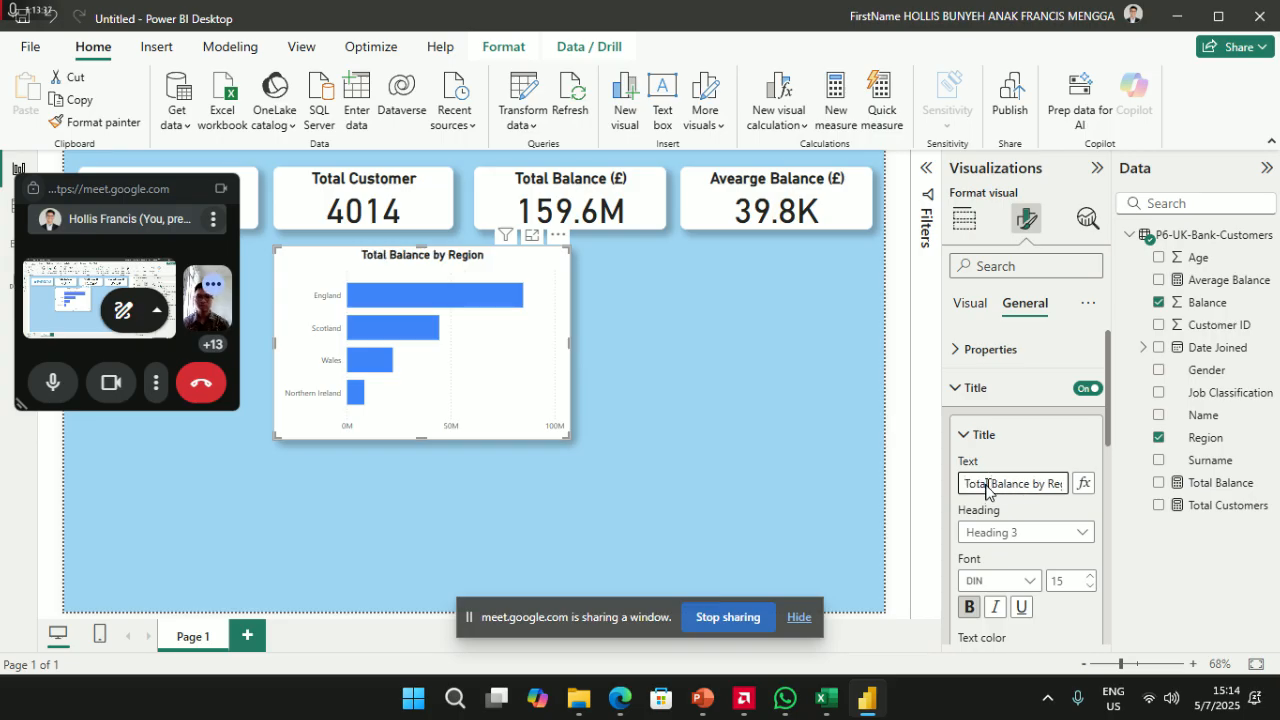
{"action": "type", "text": "of"}
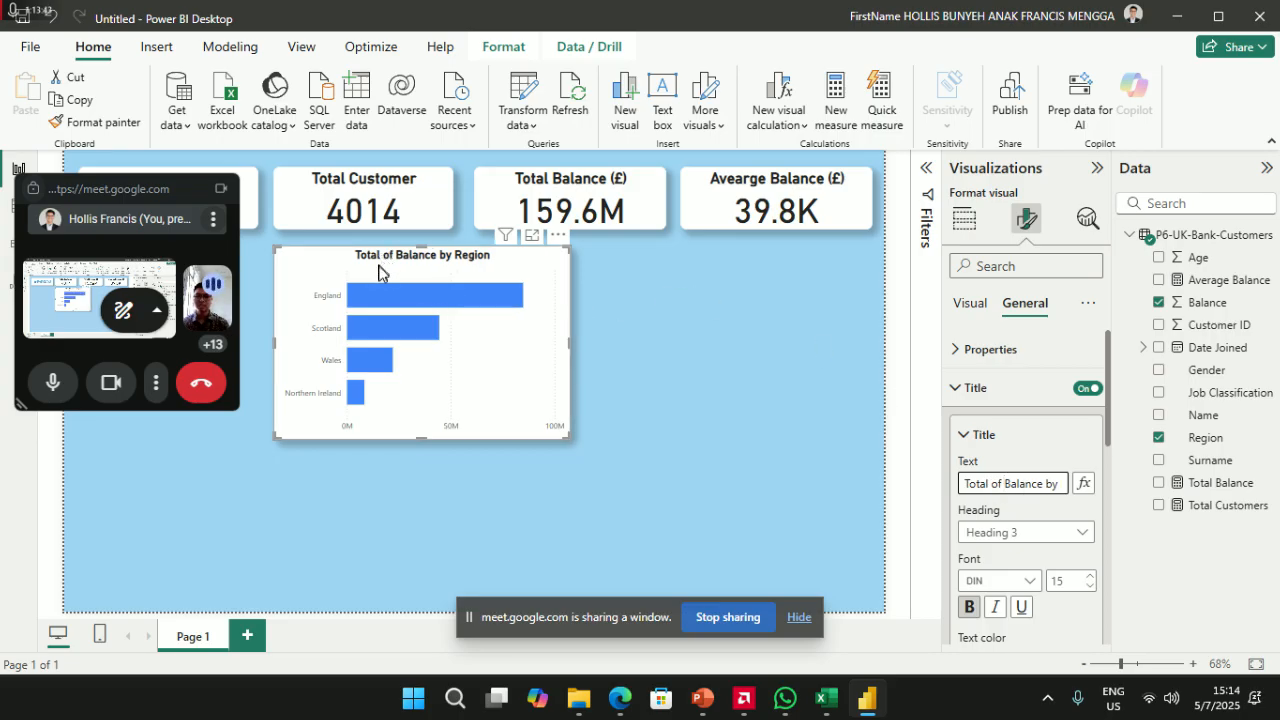
{"action": "left_click", "coordinate": [614, 190]}
{"action": "left_click_drag", "start_coordinate": [1051, 484], "coordinate": [1028, 484]}
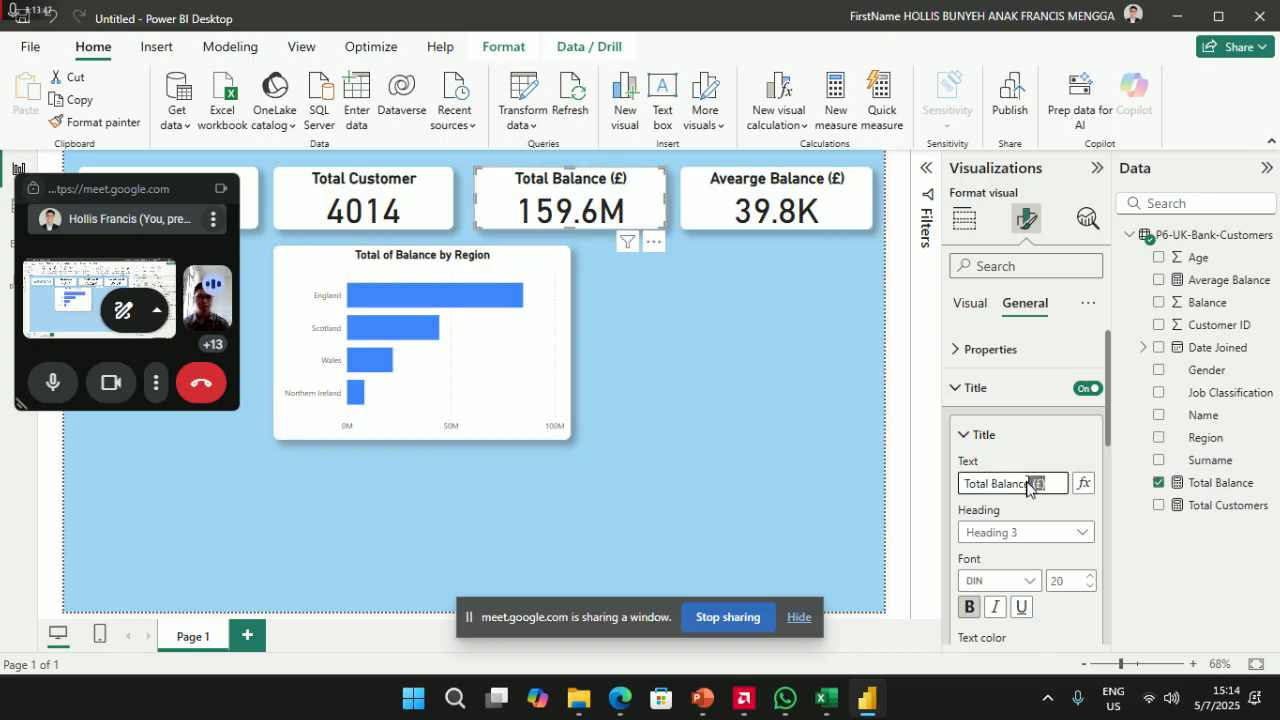
{"action": "left_click", "coordinate": [458, 270]}
{"action": "left_click", "coordinate": [1032, 480]}
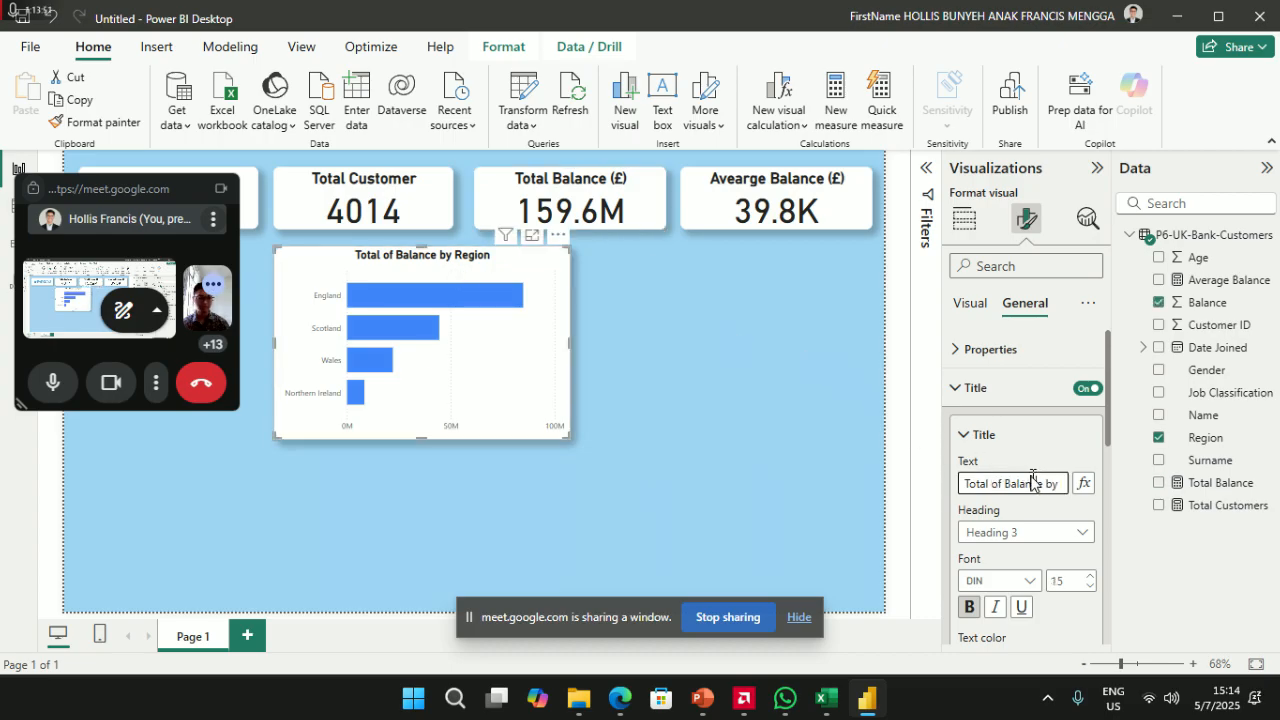
{"action": "key", "text": "End"}
{"action": "type", "text": "(£)"}
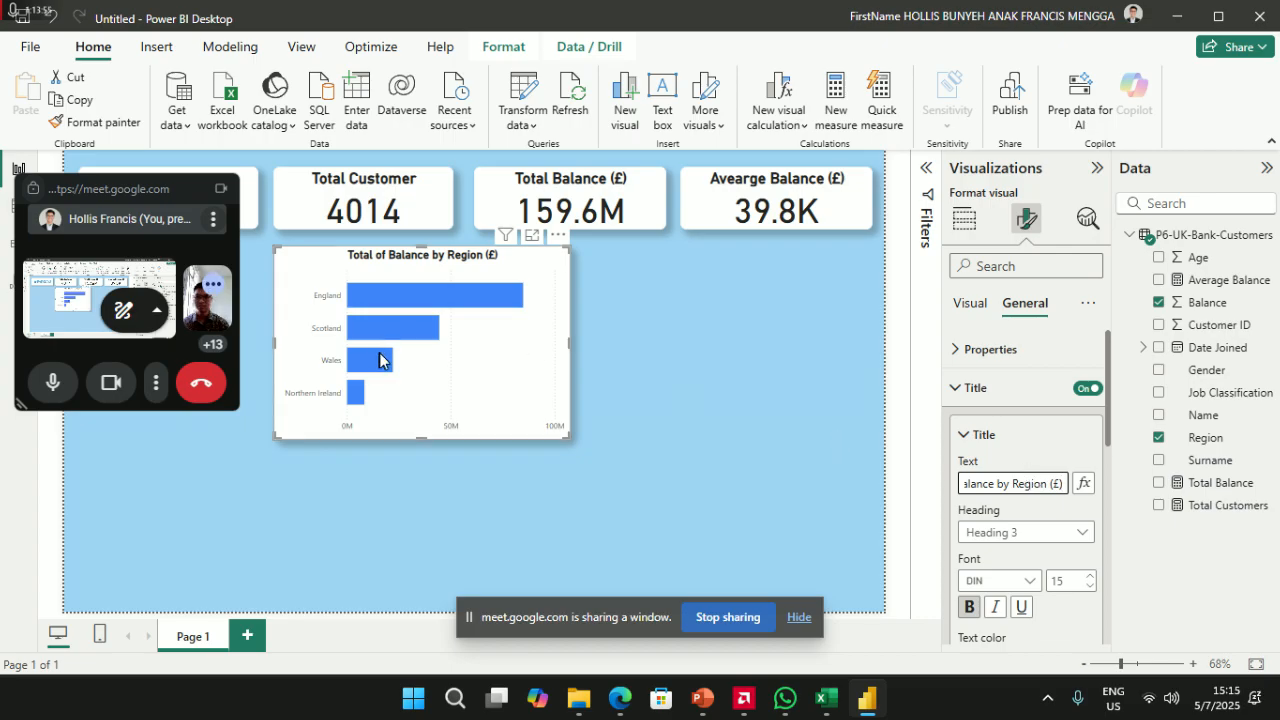
{"action": "left_click", "coordinate": [294, 266]}
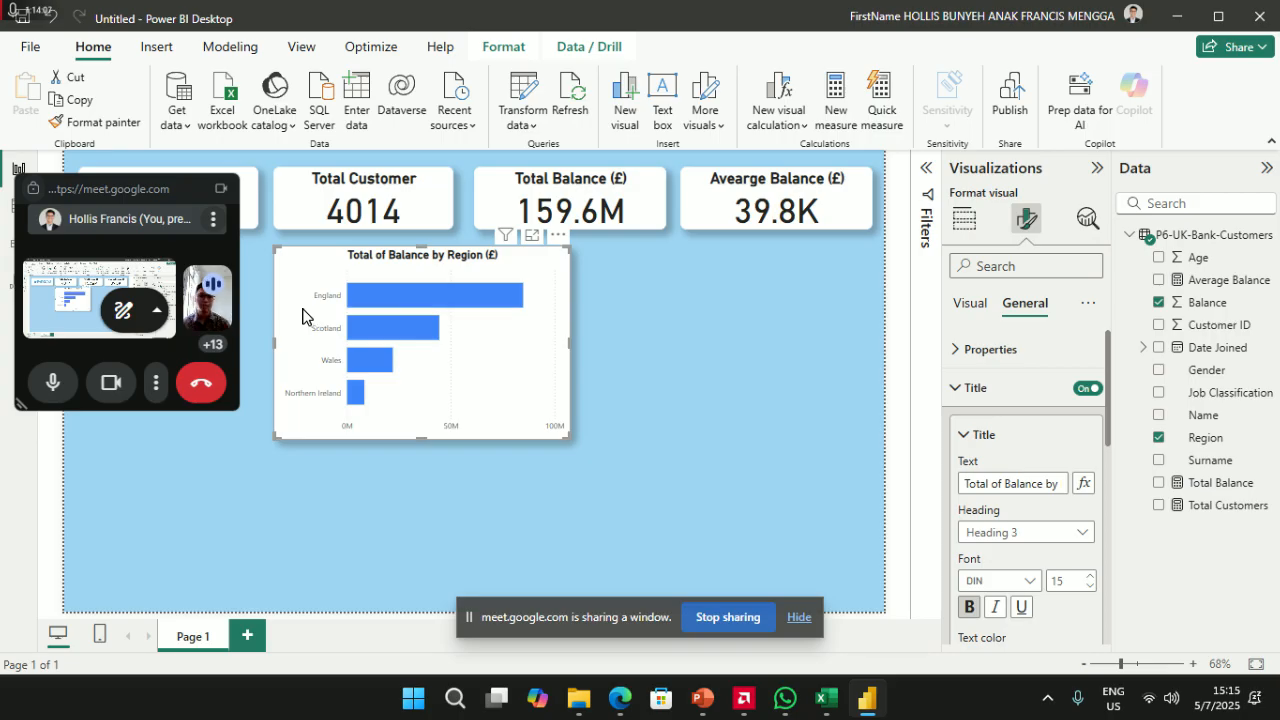
- Make the region labels on the vertical axis black
{"action": "left_click", "coordinate": [1005, 390]}
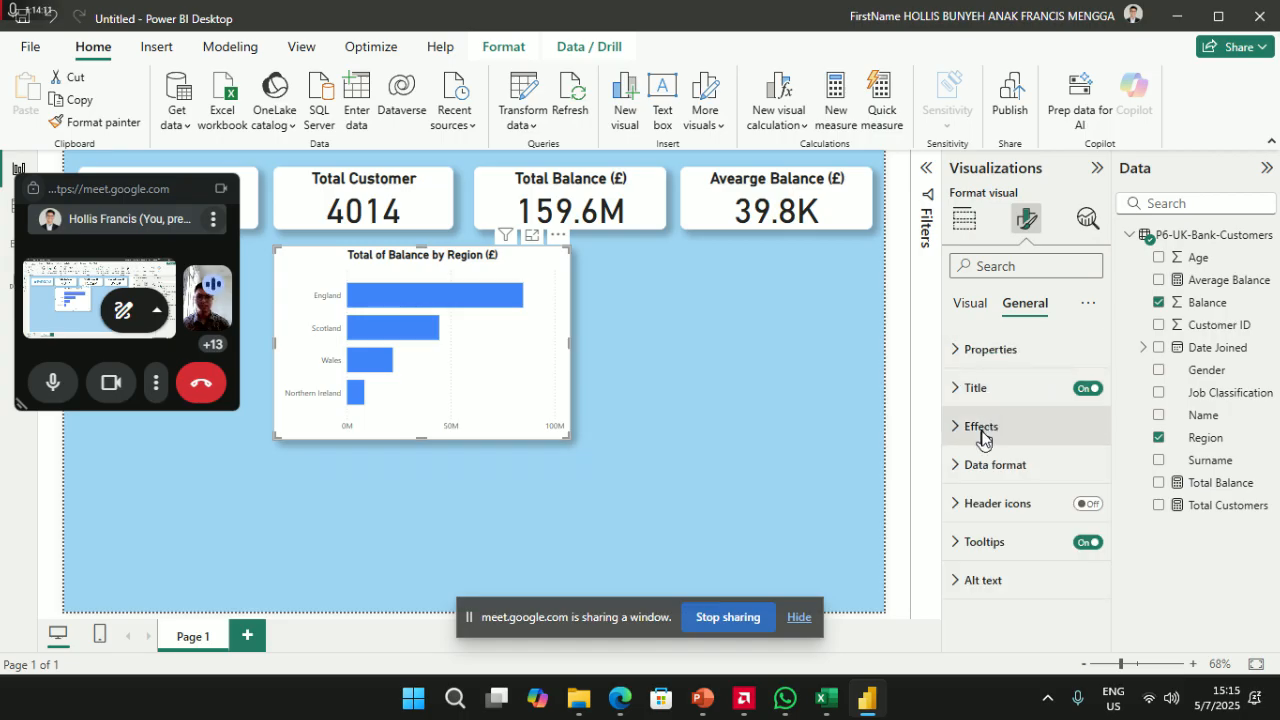
{"action": "left_click", "coordinate": [982, 427]}
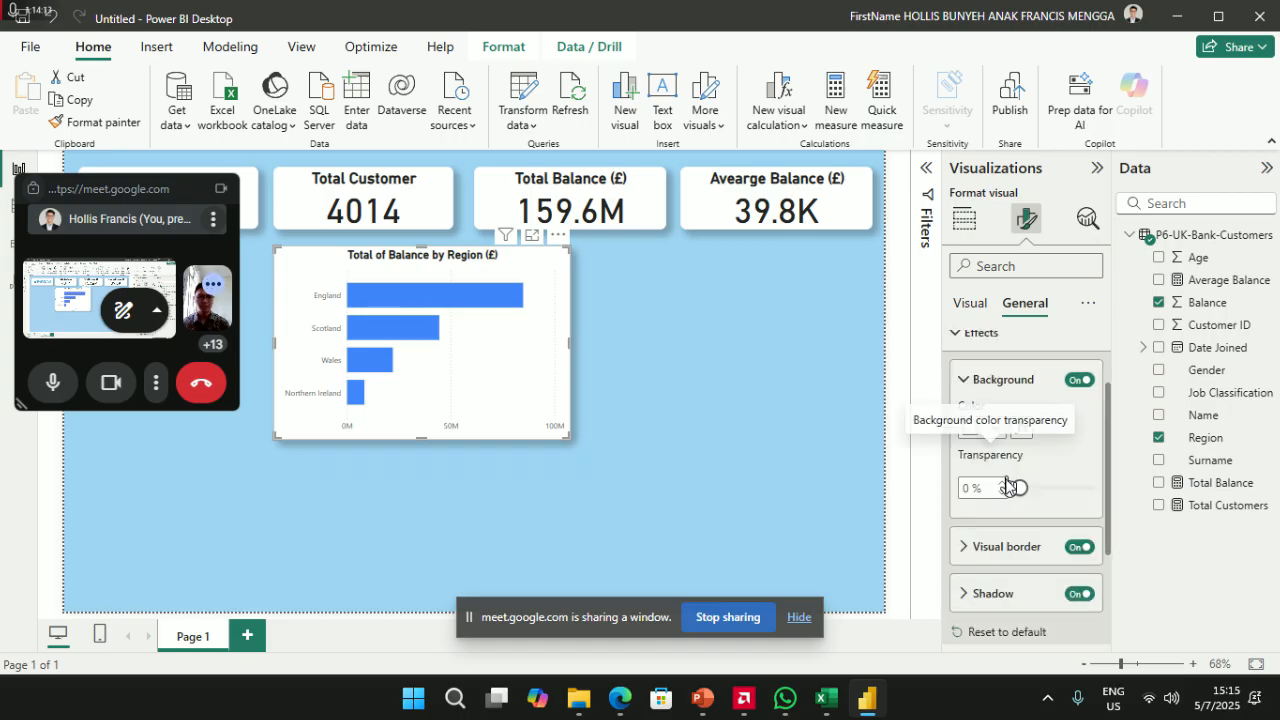
{"action": "scroll", "coordinate": [993, 537], "scroll_direction": "down", "scroll_amount": 2}
{"action": "scroll", "coordinate": [988, 549], "scroll_direction": "up", "scroll_amount": 3}
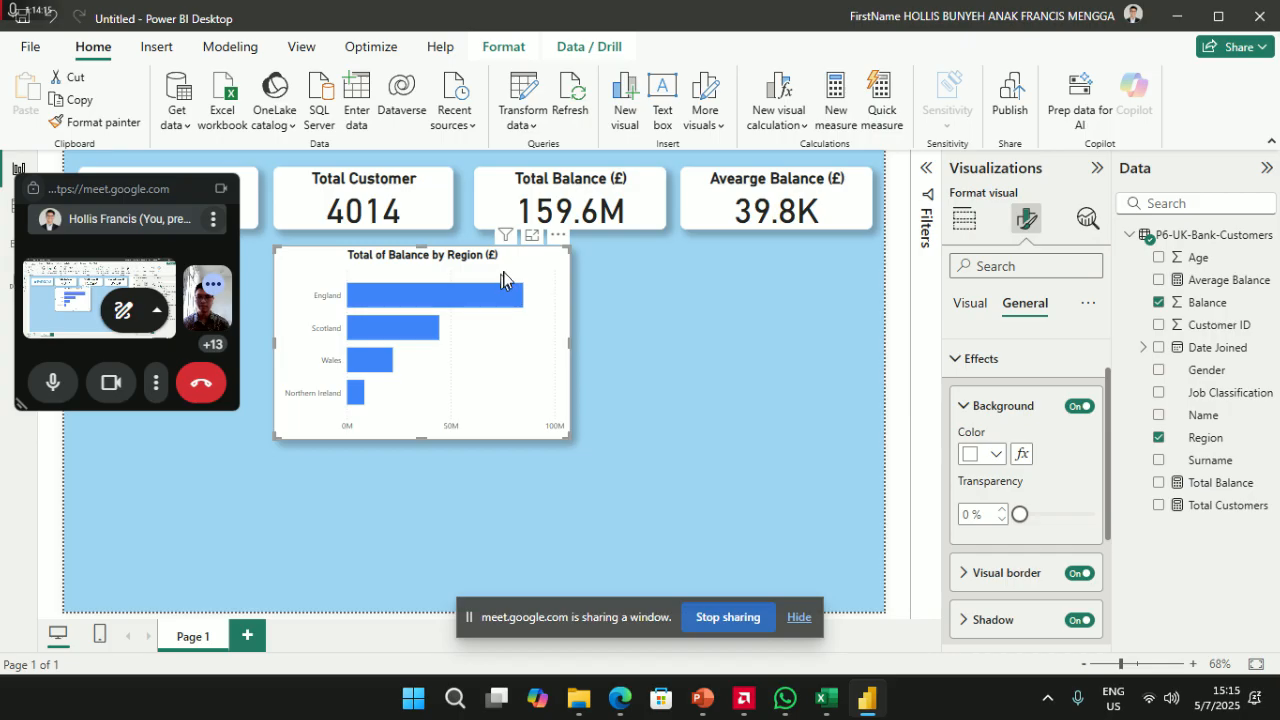
{"action": "left_click", "coordinate": [970, 303]}
{"action": "scroll", "coordinate": [1005, 490], "scroll_direction": "down", "scroll_amount": 5}
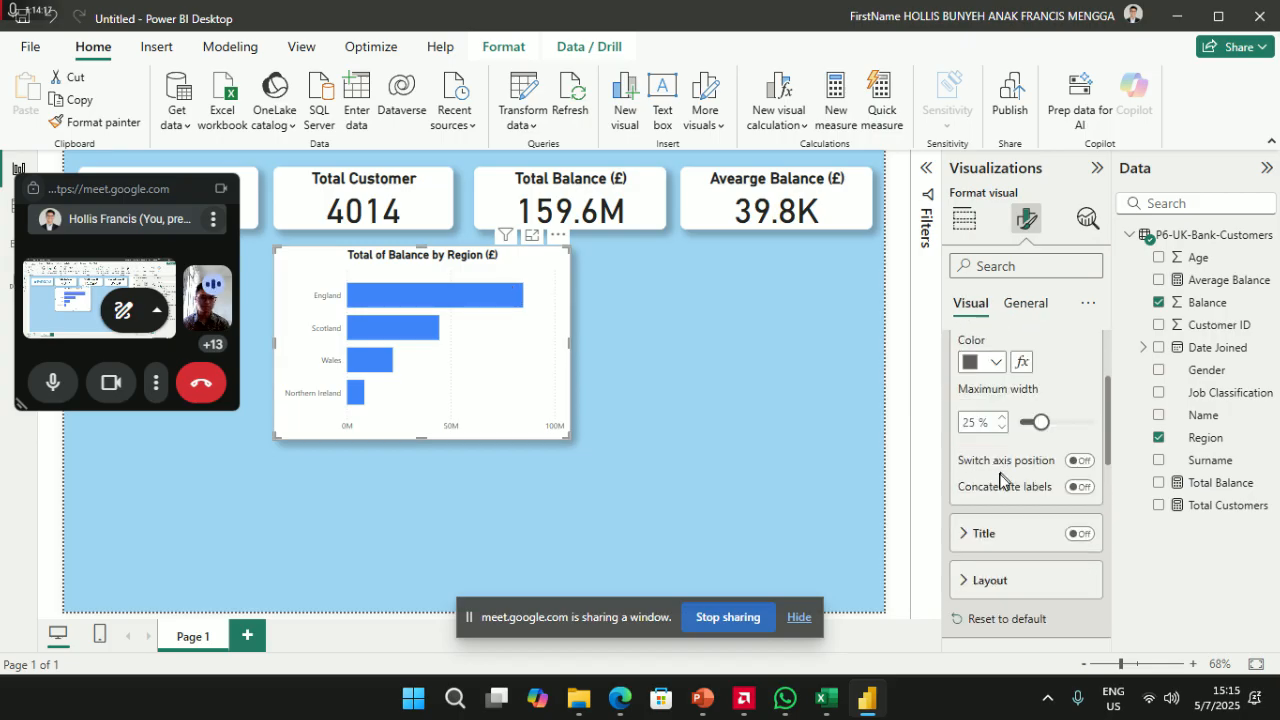
{"action": "scroll", "coordinate": [1005, 490], "scroll_direction": "down", "scroll_amount": 3}
{"action": "scroll", "coordinate": [1005, 487], "scroll_direction": "up", "scroll_amount": 3}
{"action": "scroll", "coordinate": [1002, 472], "scroll_direction": "up", "scroll_amount": 2}
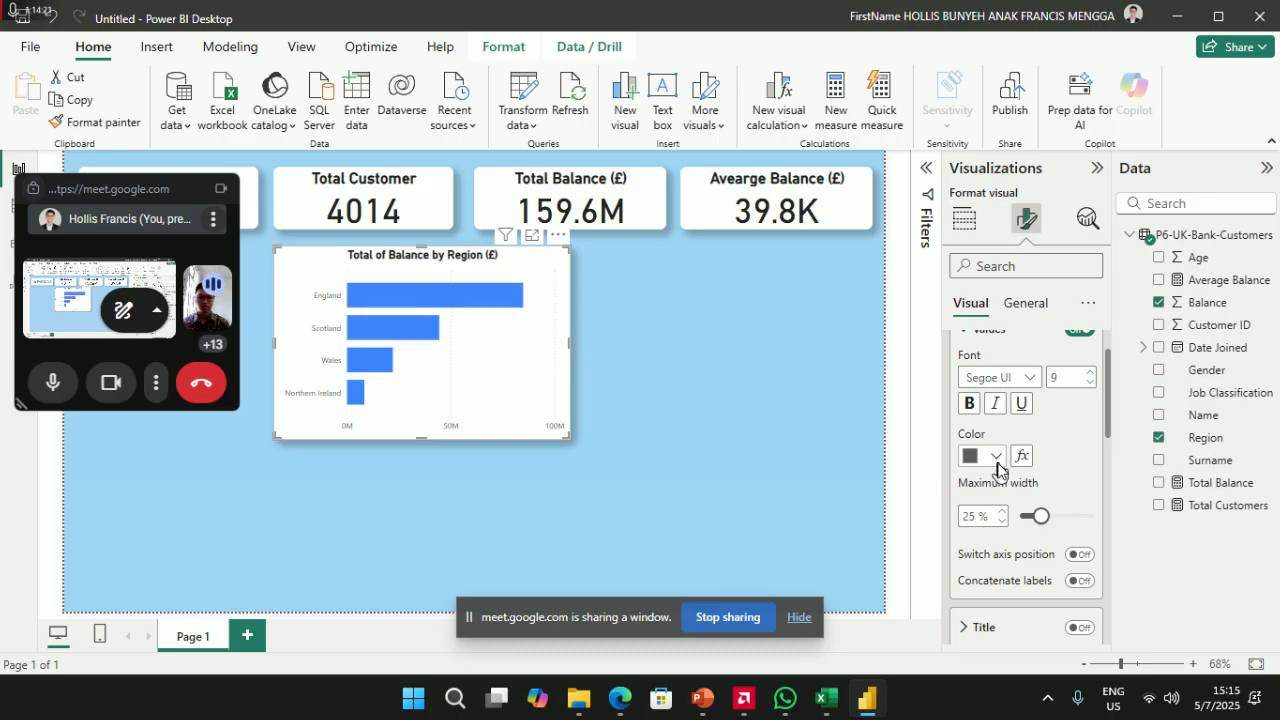
{"action": "left_click", "coordinate": [1000, 461]}
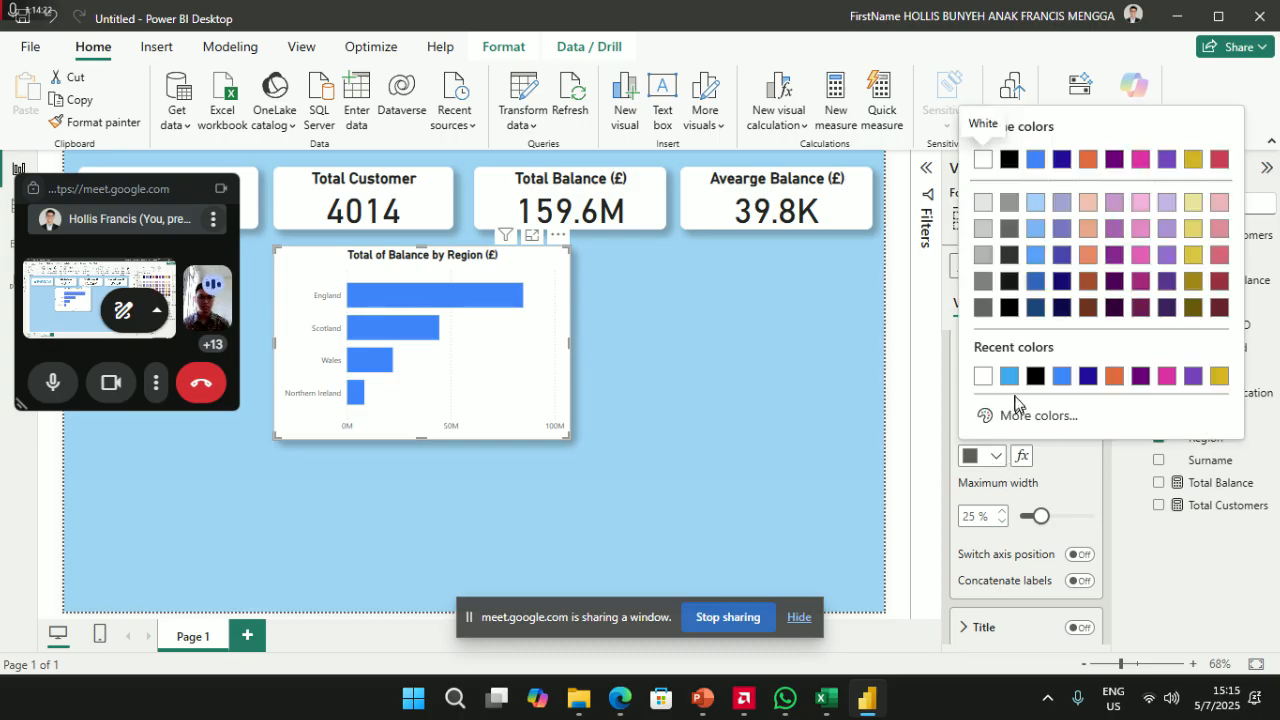
{"action": "left_click", "coordinate": [1015, 165]}
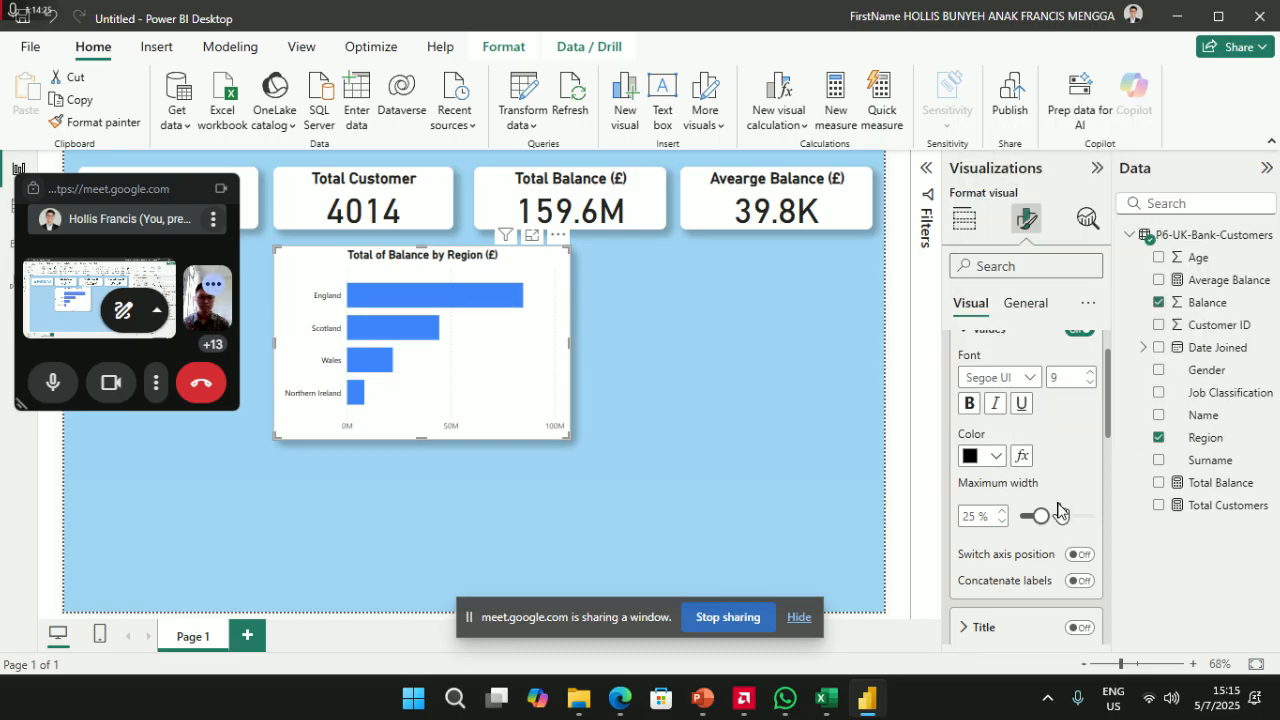
- Make the horizontal axis value labels black as well
{"action": "scroll", "coordinate": [1058, 512], "scroll_direction": "up", "scroll_amount": 1}
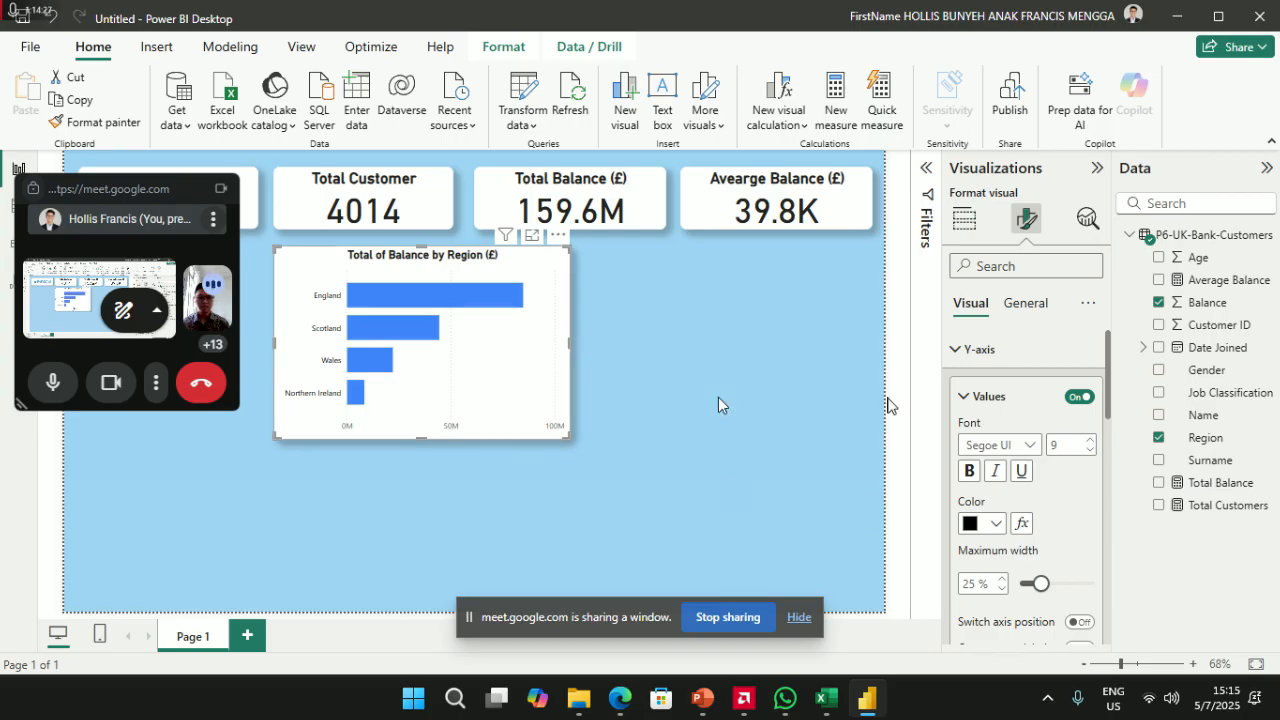
{"action": "scroll", "coordinate": [1040, 495], "scroll_direction": "down", "scroll_amount": 3}
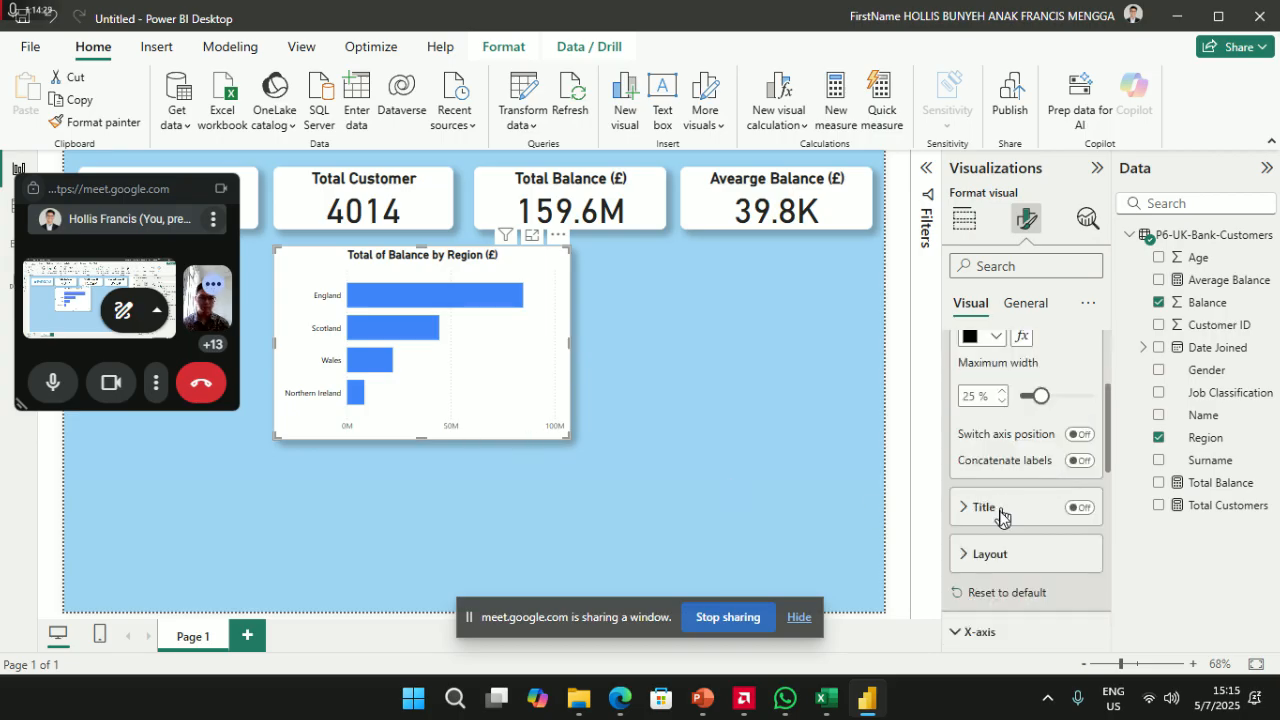
{"action": "left_click", "coordinate": [989, 553]}
{"action": "scroll", "coordinate": [1000, 537], "scroll_direction": "down", "scroll_amount": 1}
{"action": "left_click", "coordinate": [1003, 532]}
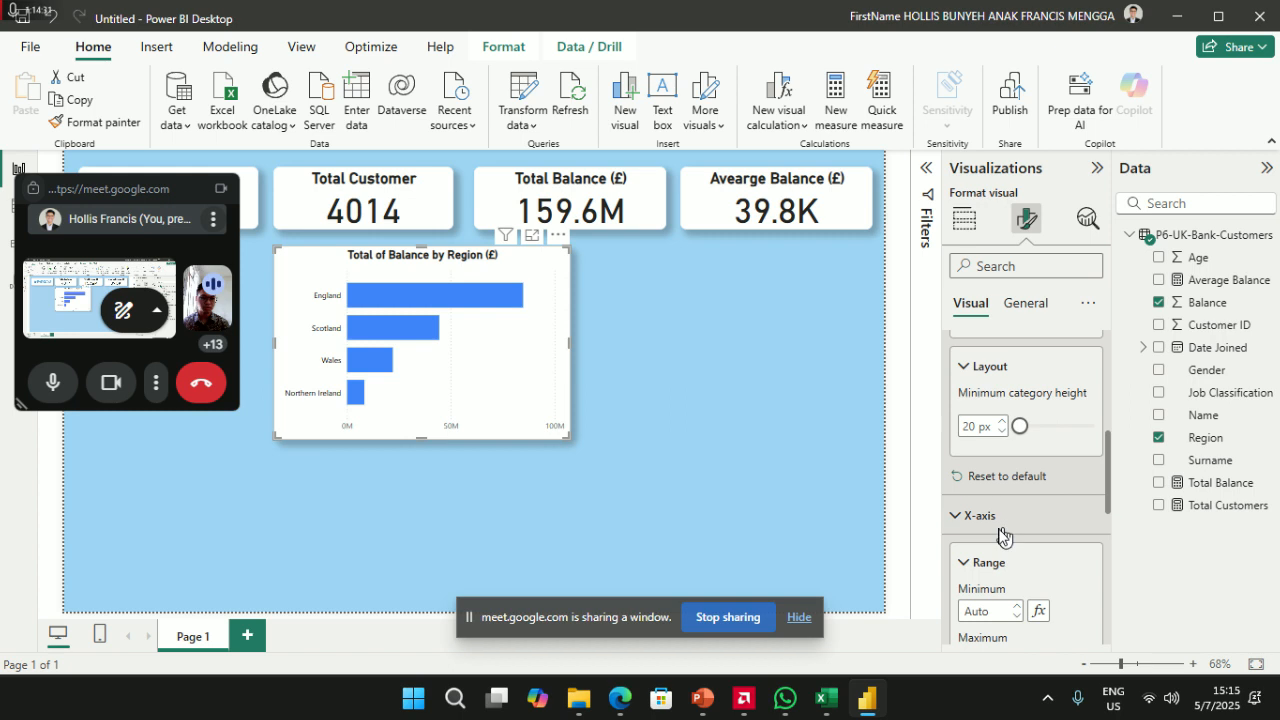
{"action": "left_click", "coordinate": [992, 576]}
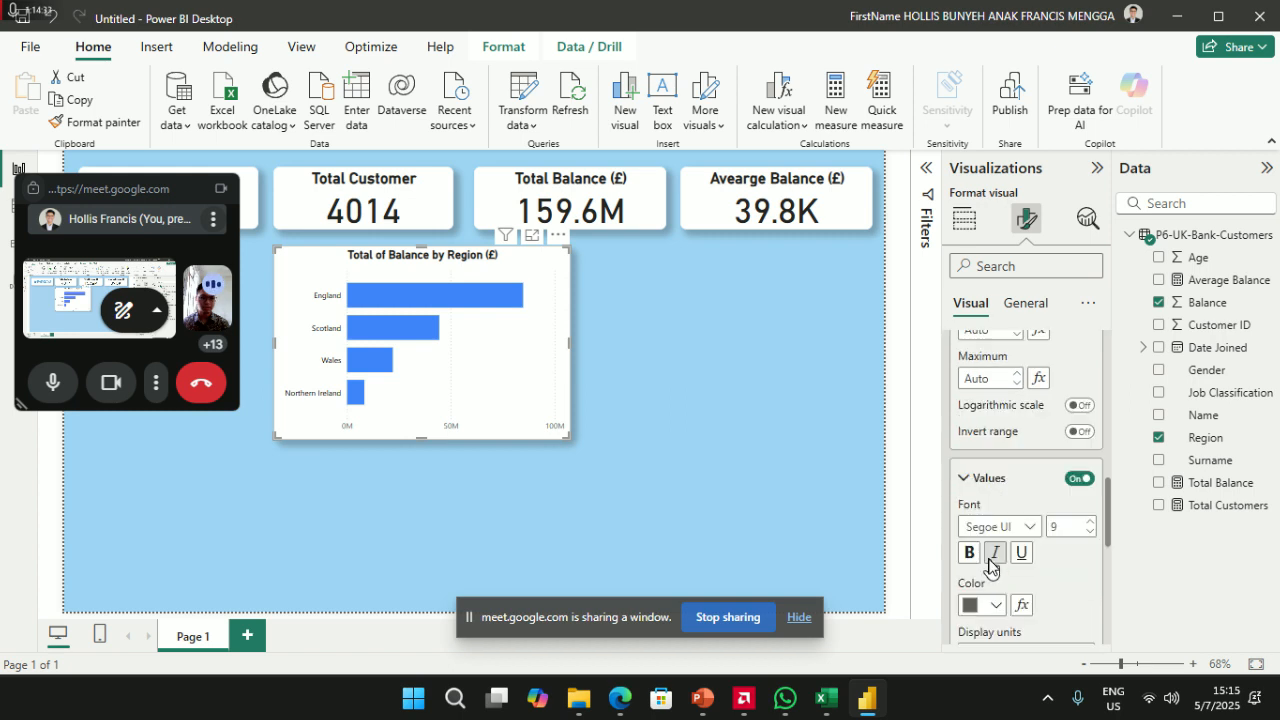
{"action": "left_click", "coordinate": [996, 606]}
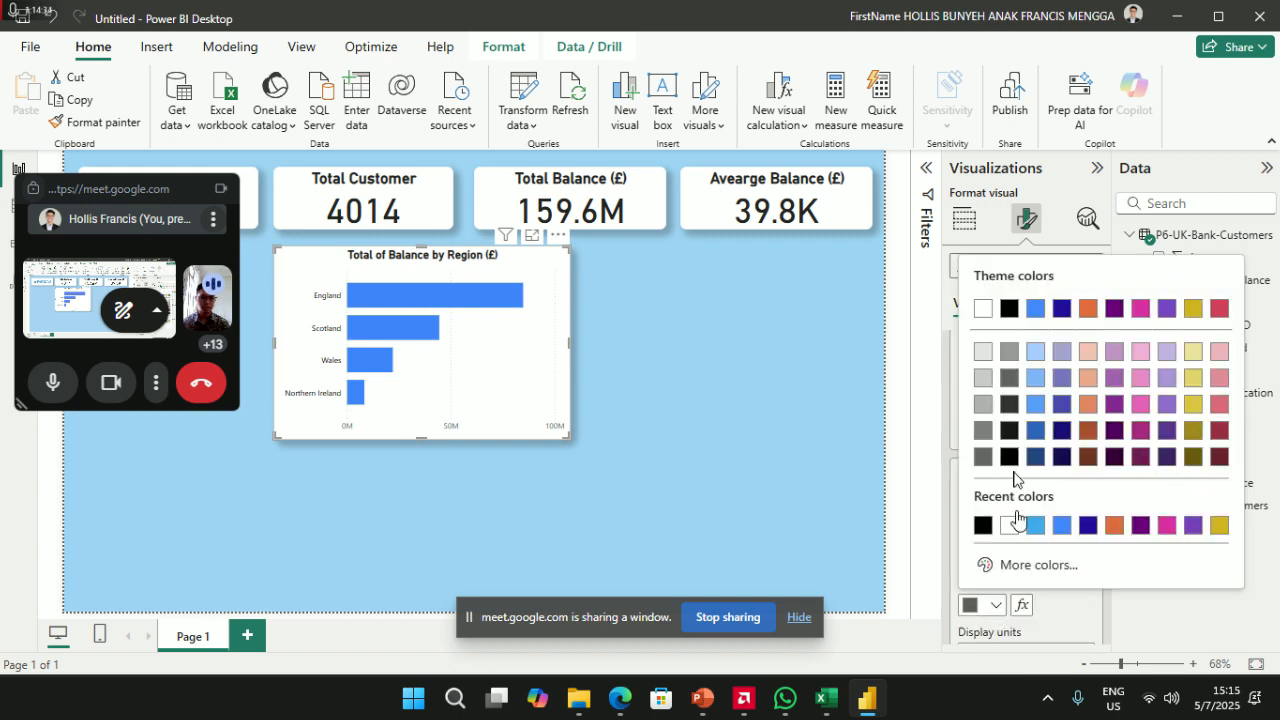
{"action": "left_click", "coordinate": [1008, 310]}
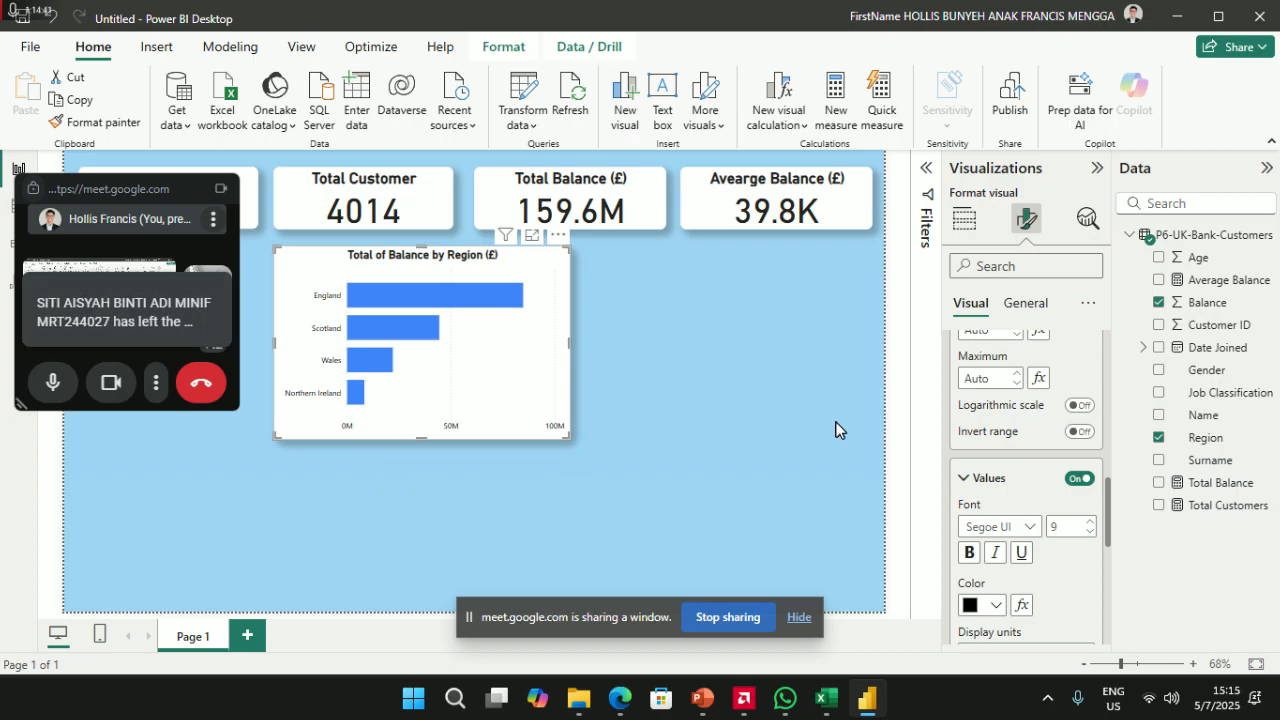
- Colour the chart's vertical gridlines black
{"action": "scroll", "coordinate": [1015, 505], "scroll_direction": "down", "scroll_amount": 1}
{"action": "scroll", "coordinate": [1003, 512], "scroll_direction": "down", "scroll_amount": 3}
{"action": "left_click", "coordinate": [997, 537]}
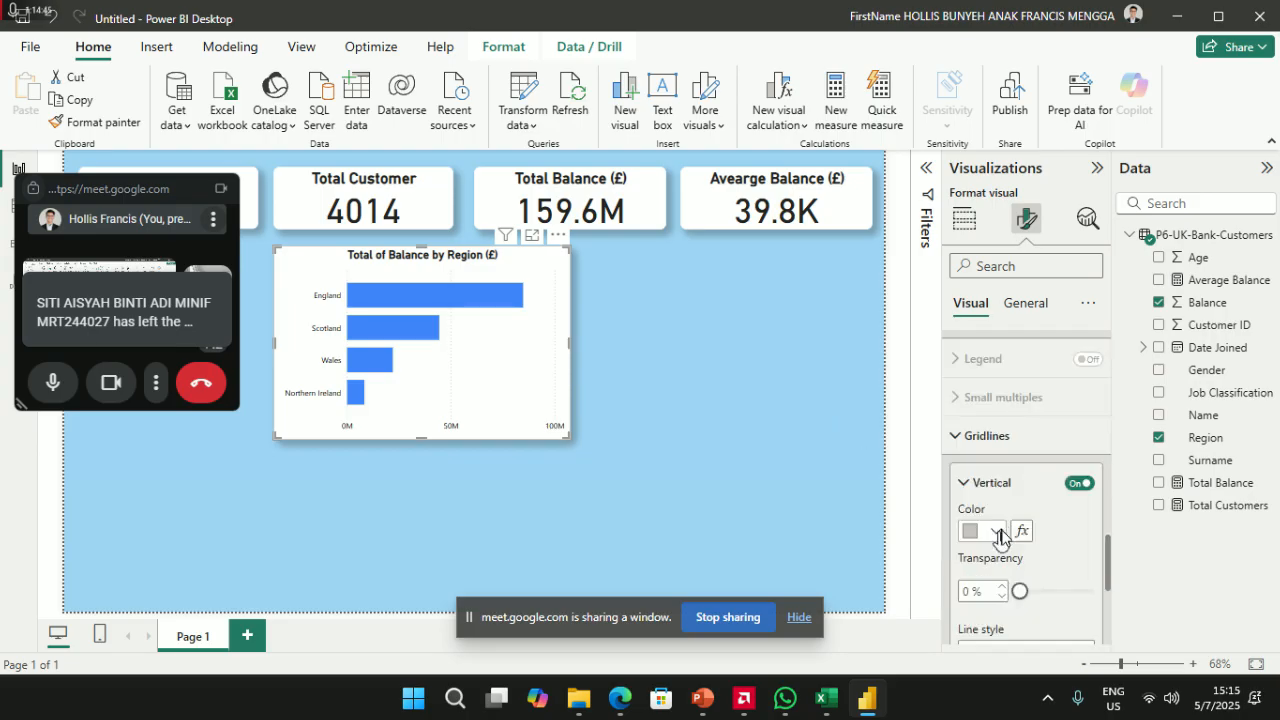
{"action": "scroll", "coordinate": [996, 538], "scroll_direction": "down", "scroll_amount": 1}
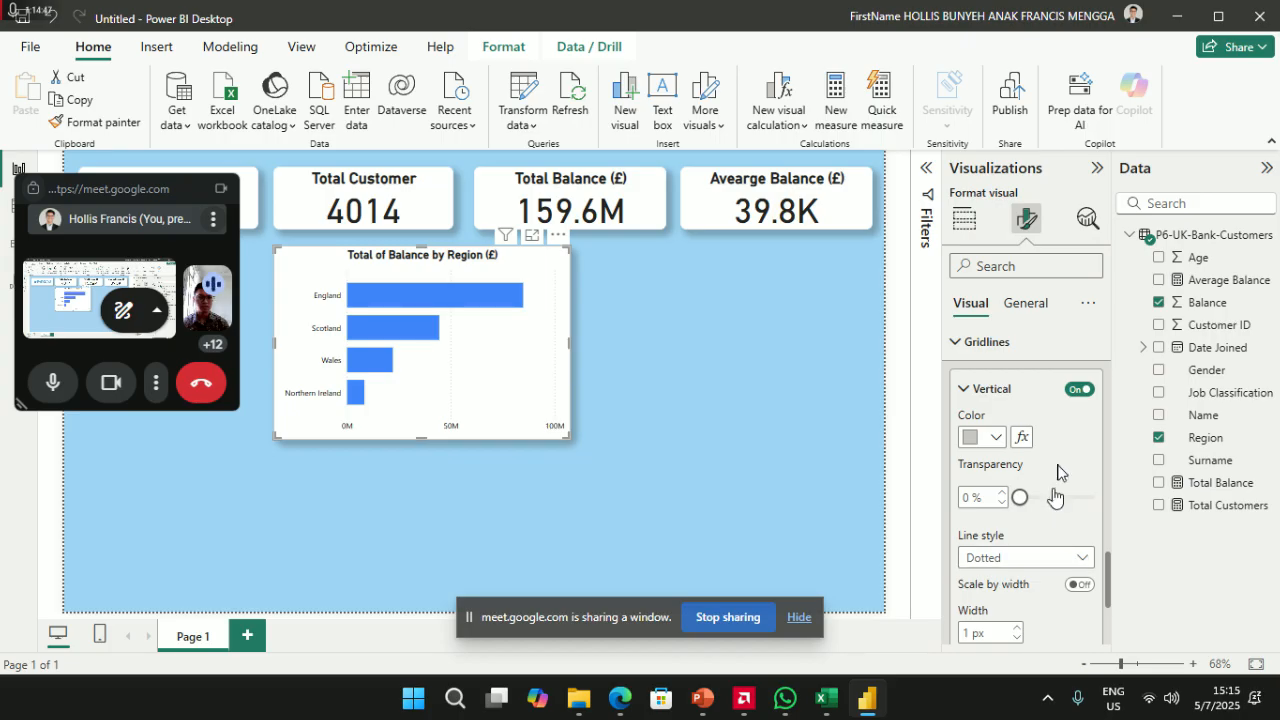
{"action": "left_click", "coordinate": [994, 437]}
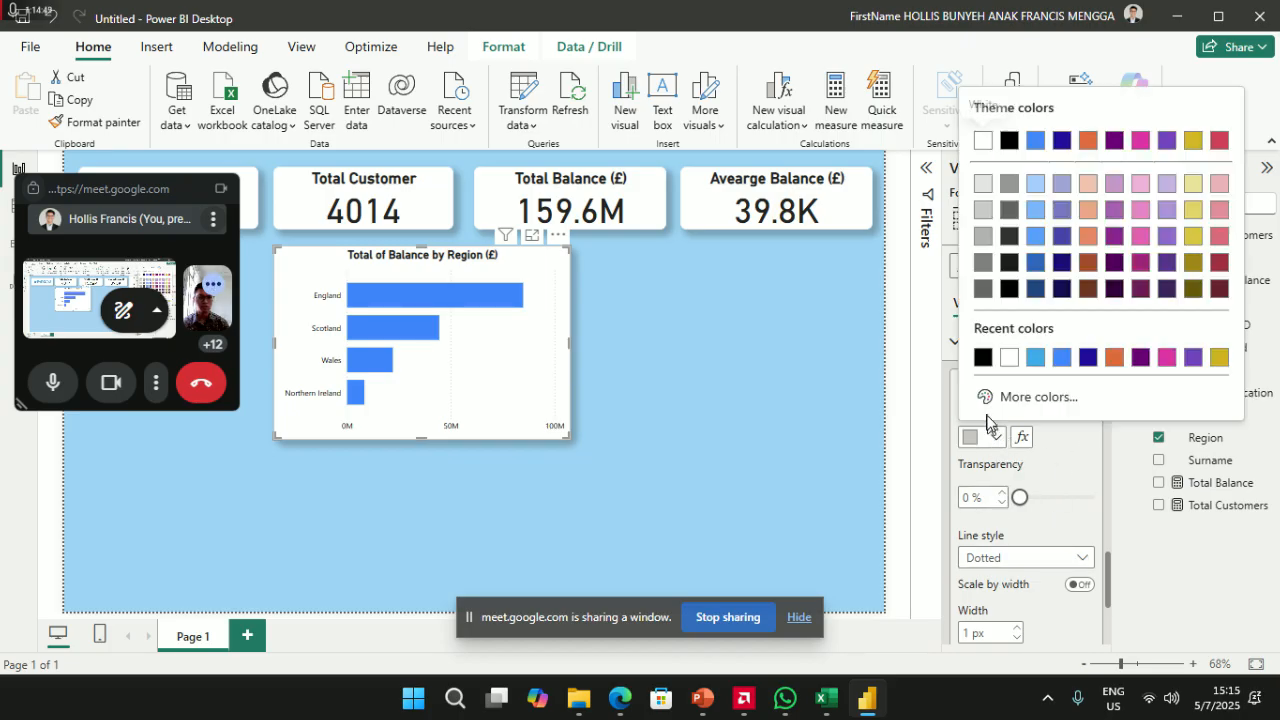
{"action": "left_click", "coordinate": [1012, 144]}
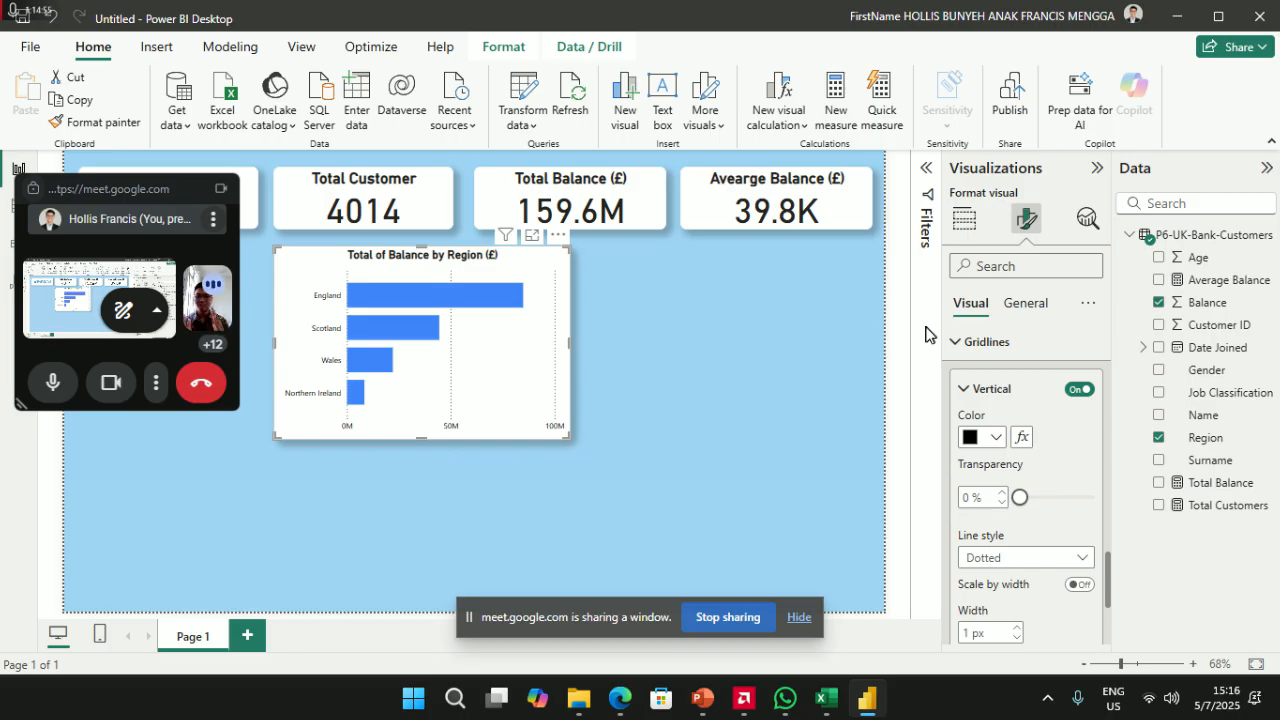
- Try solid and dashed gridline styles, settling on dotted
{"action": "left_click", "coordinate": [1078, 558]}
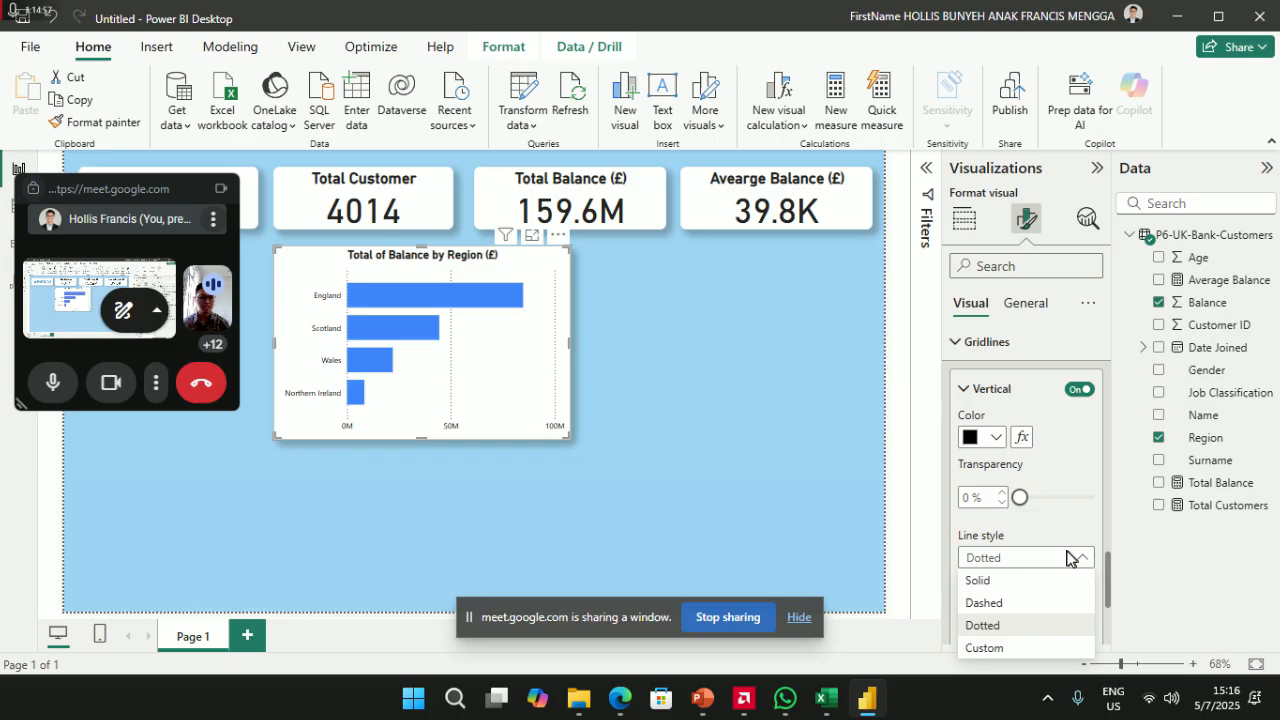
{"action": "left_click", "coordinate": [980, 580]}
{"action": "left_click", "coordinate": [1072, 560]}
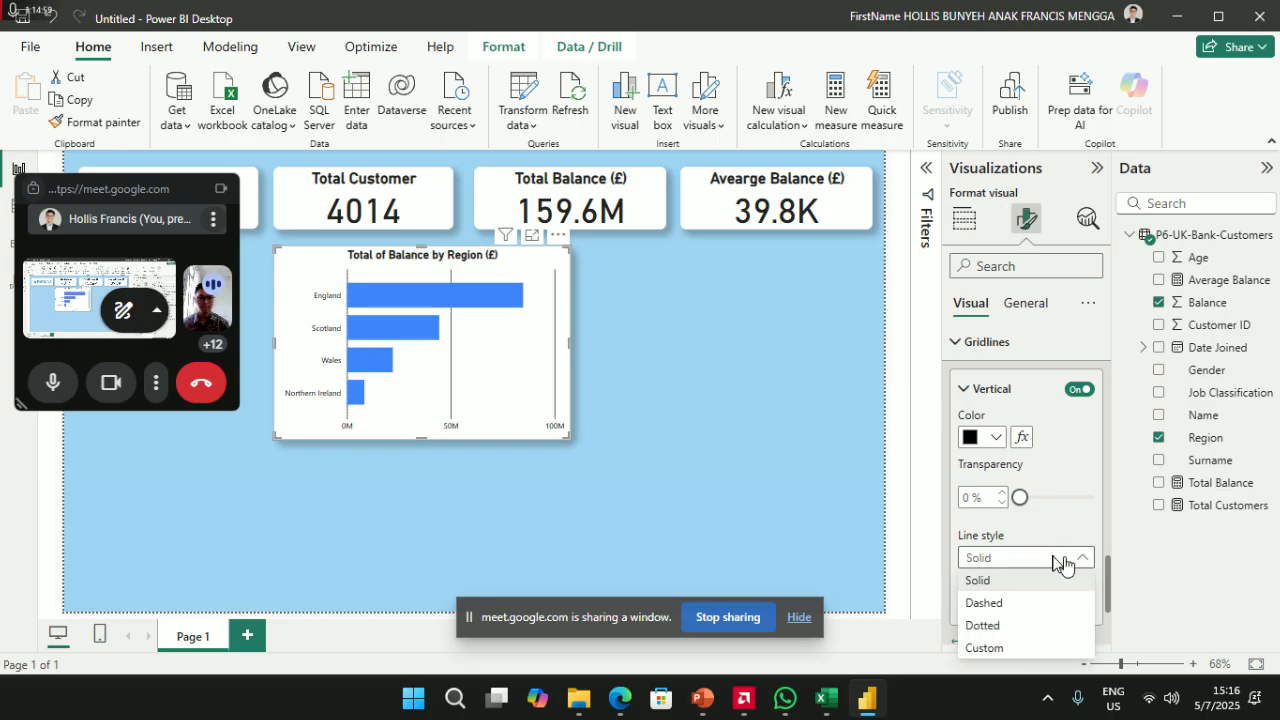
{"action": "left_click", "coordinate": [1015, 604]}
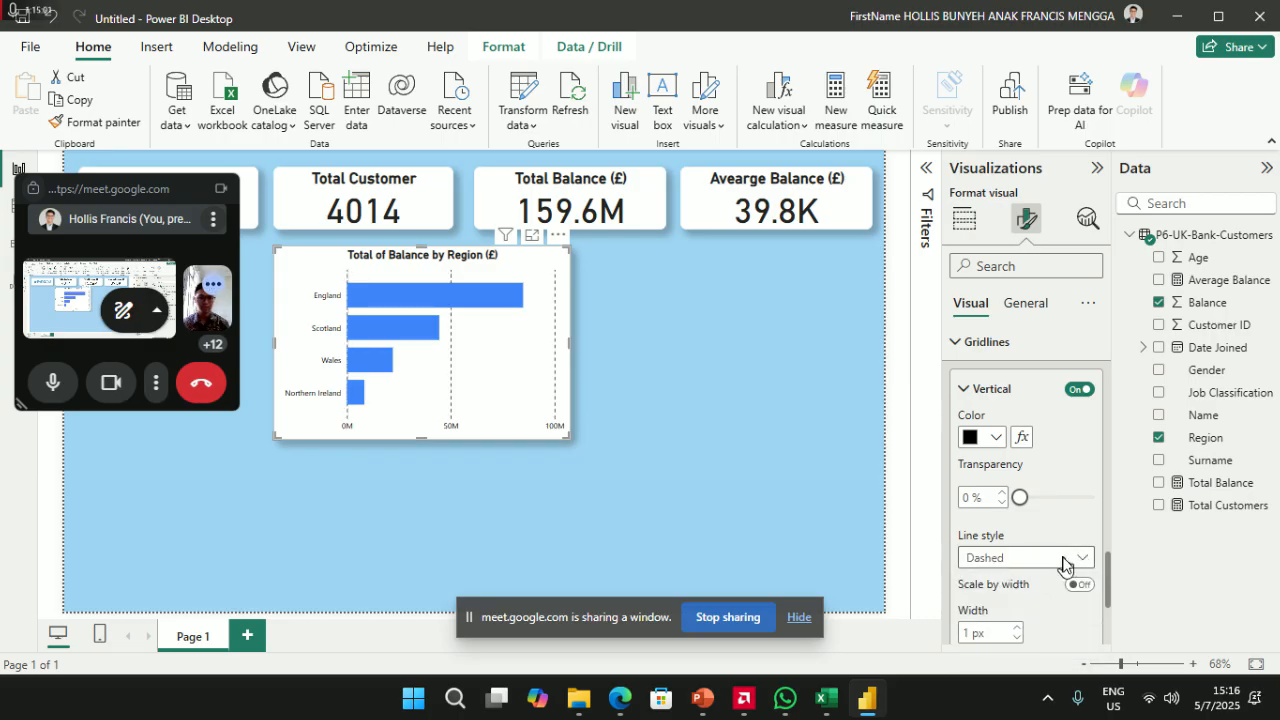
{"action": "left_click", "coordinate": [1066, 558]}
{"action": "left_click", "coordinate": [1017, 625]}
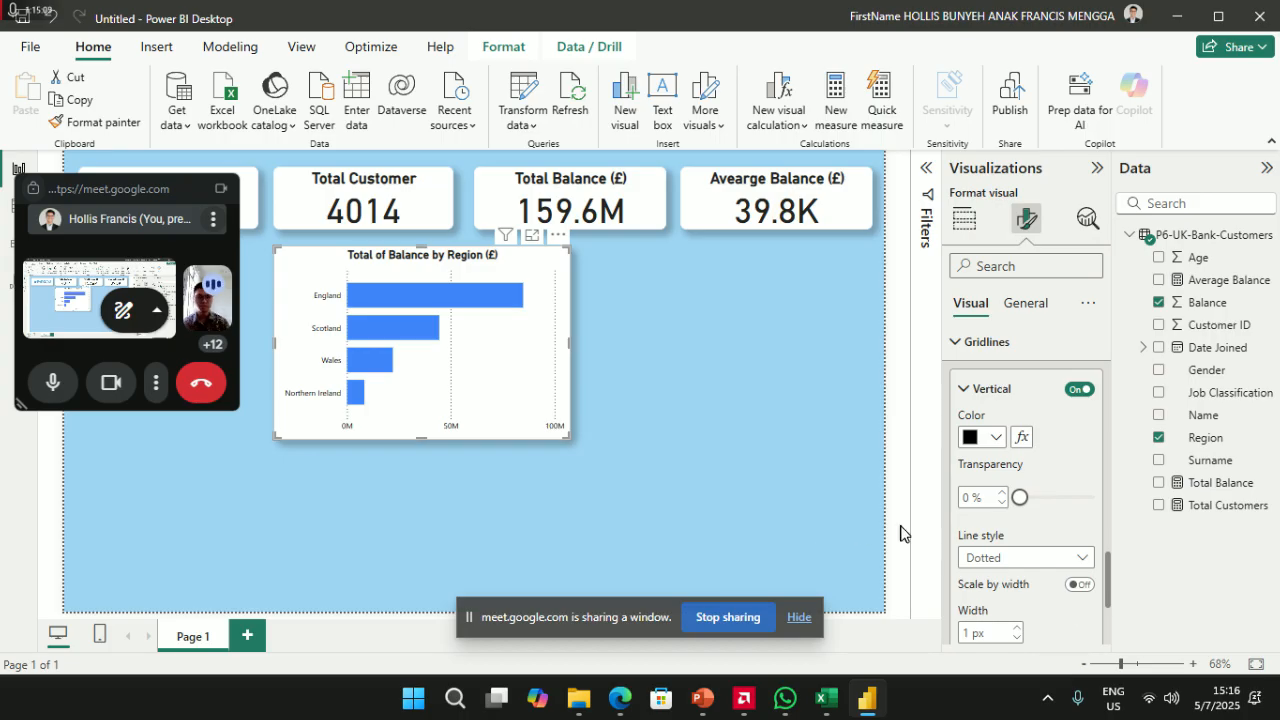
{"action": "scroll", "coordinate": [1030, 600], "scroll_direction": "down", "scroll_amount": 4}
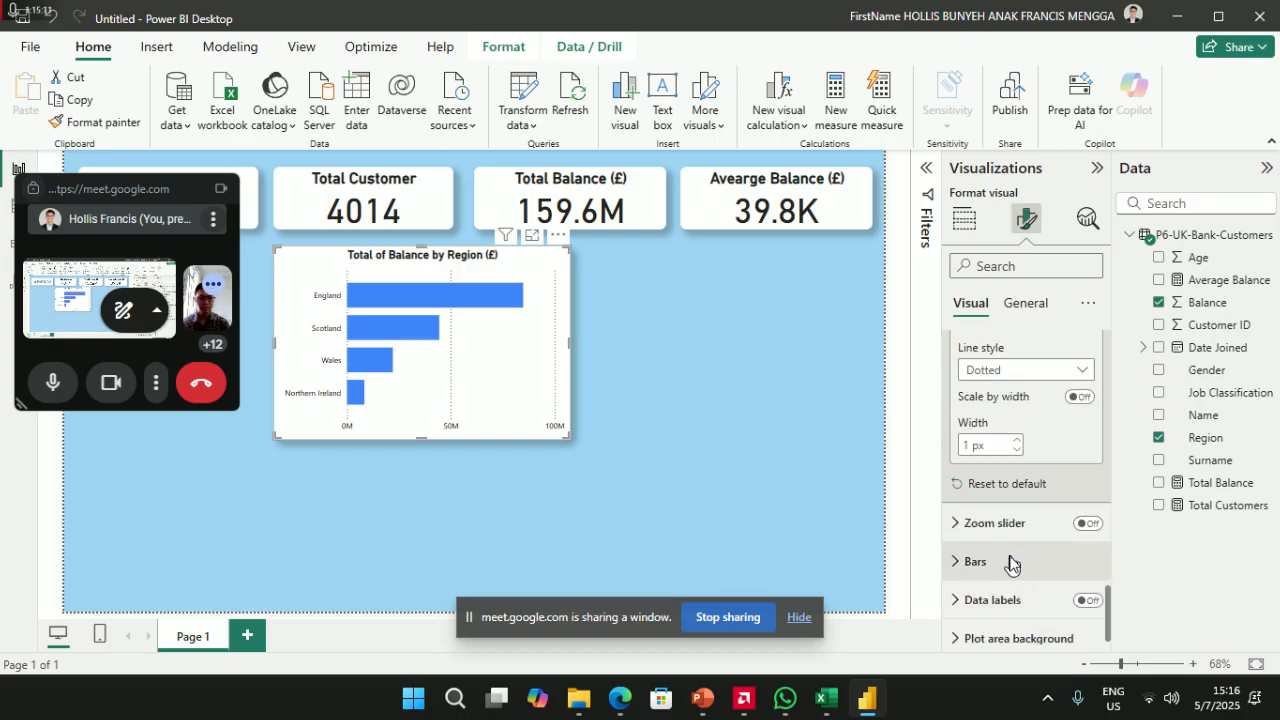
- Colour every bar in the region chart dark blue, then deselect the chart
{"action": "left_click", "coordinate": [1006, 561]}
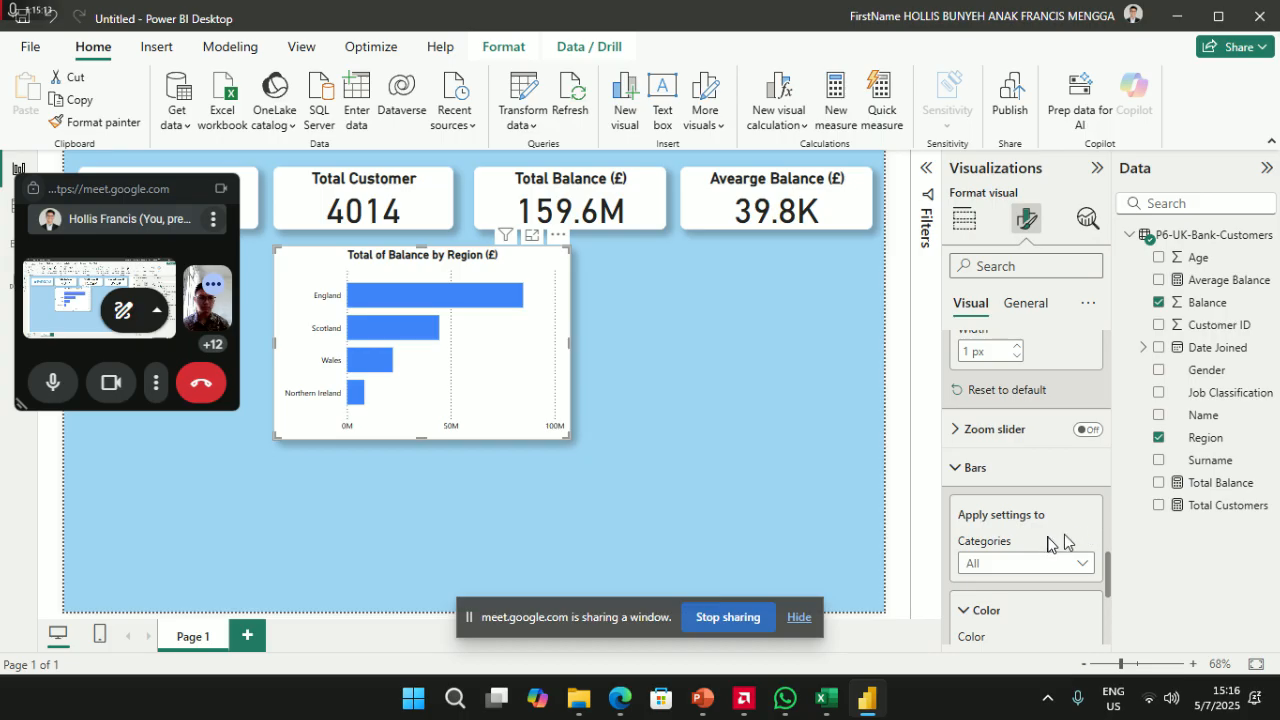
{"action": "scroll", "coordinate": [1048, 558], "scroll_direction": "down", "scroll_amount": 5}
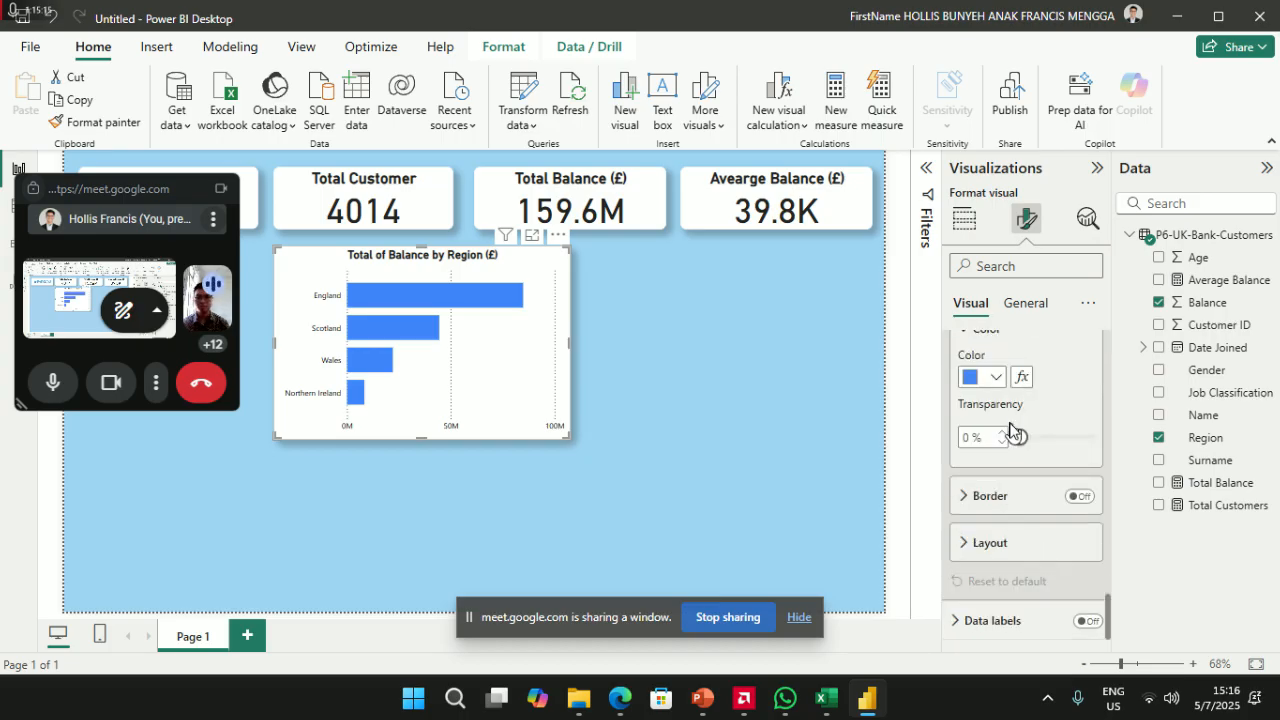
{"action": "left_click", "coordinate": [992, 377]}
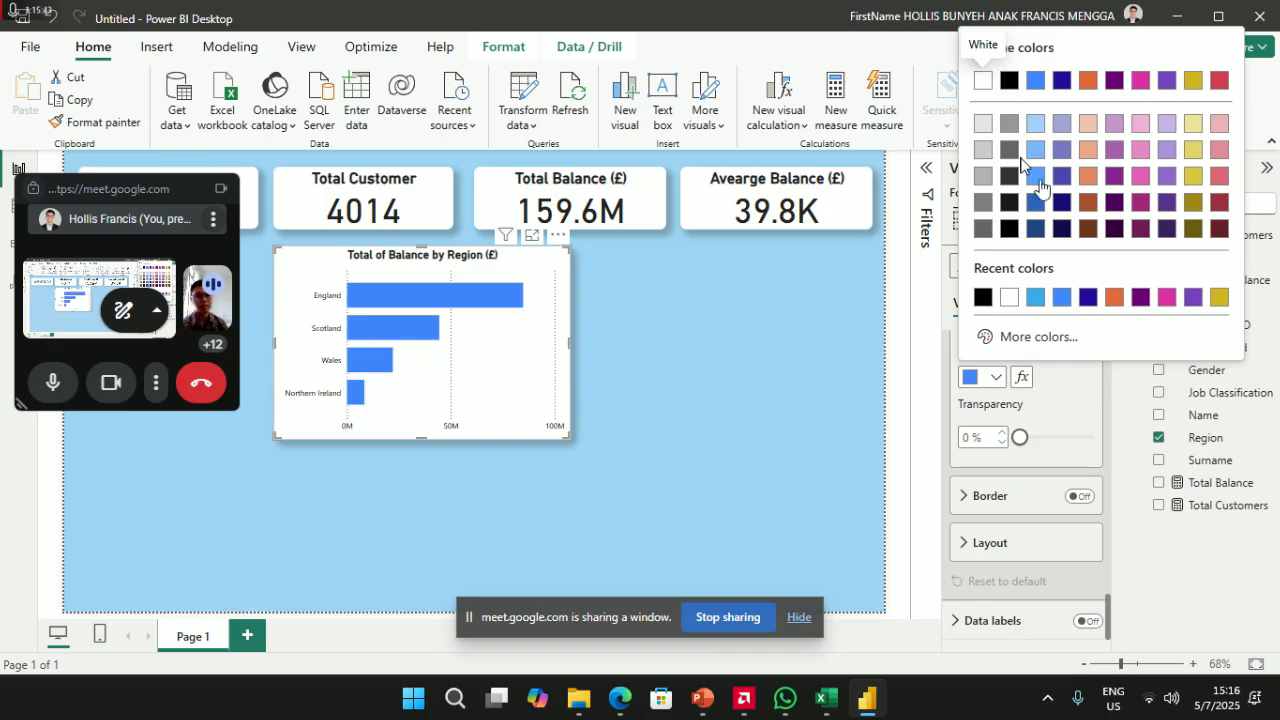
{"action": "left_click", "coordinate": [1062, 80]}
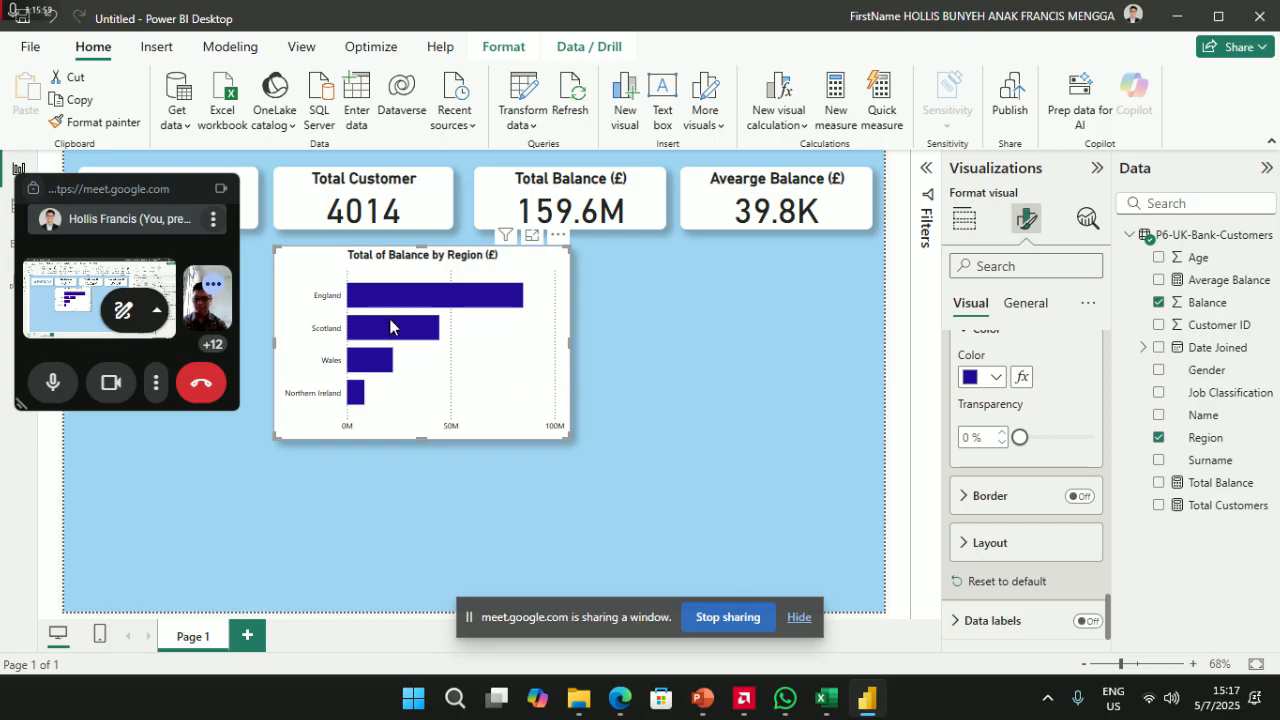
{"action": "mouse_move", "coordinate": [390, 325]}
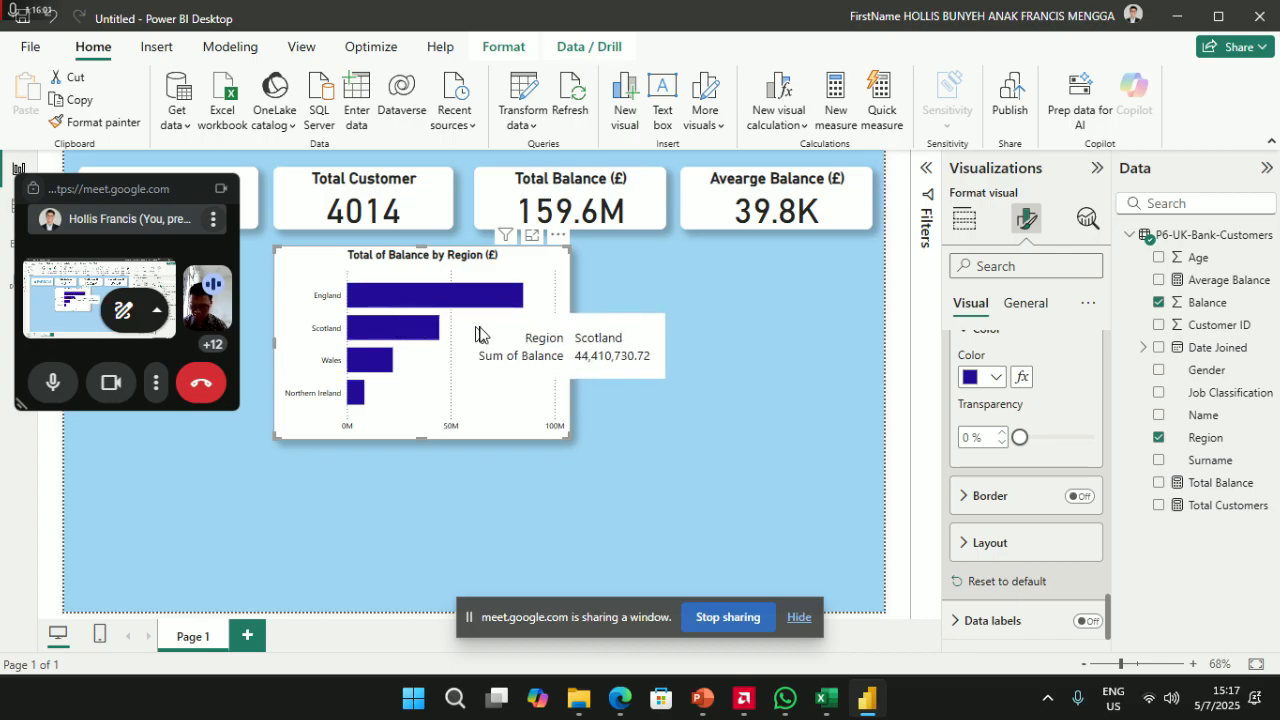
{"action": "left_click", "coordinate": [825, 350]}
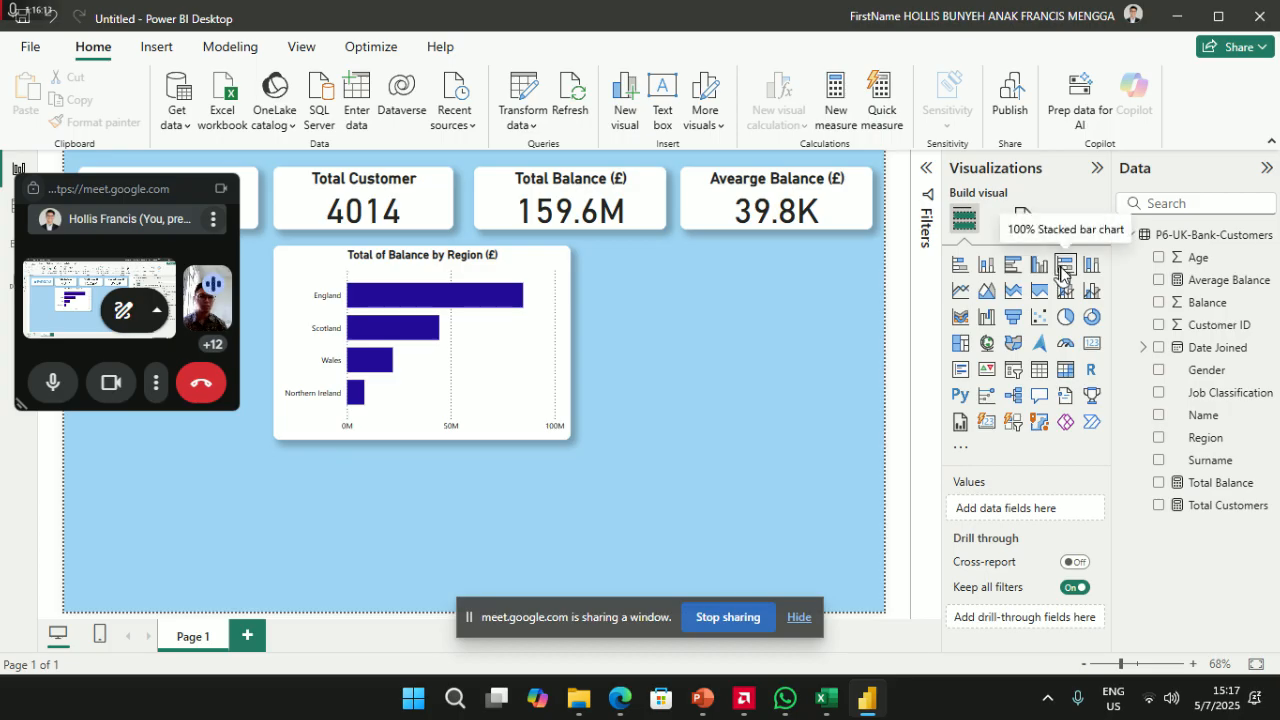
- Add a second clustered bar chart beside the region chart, sized to match its height
{"action": "left_click", "coordinate": [1013, 277]}
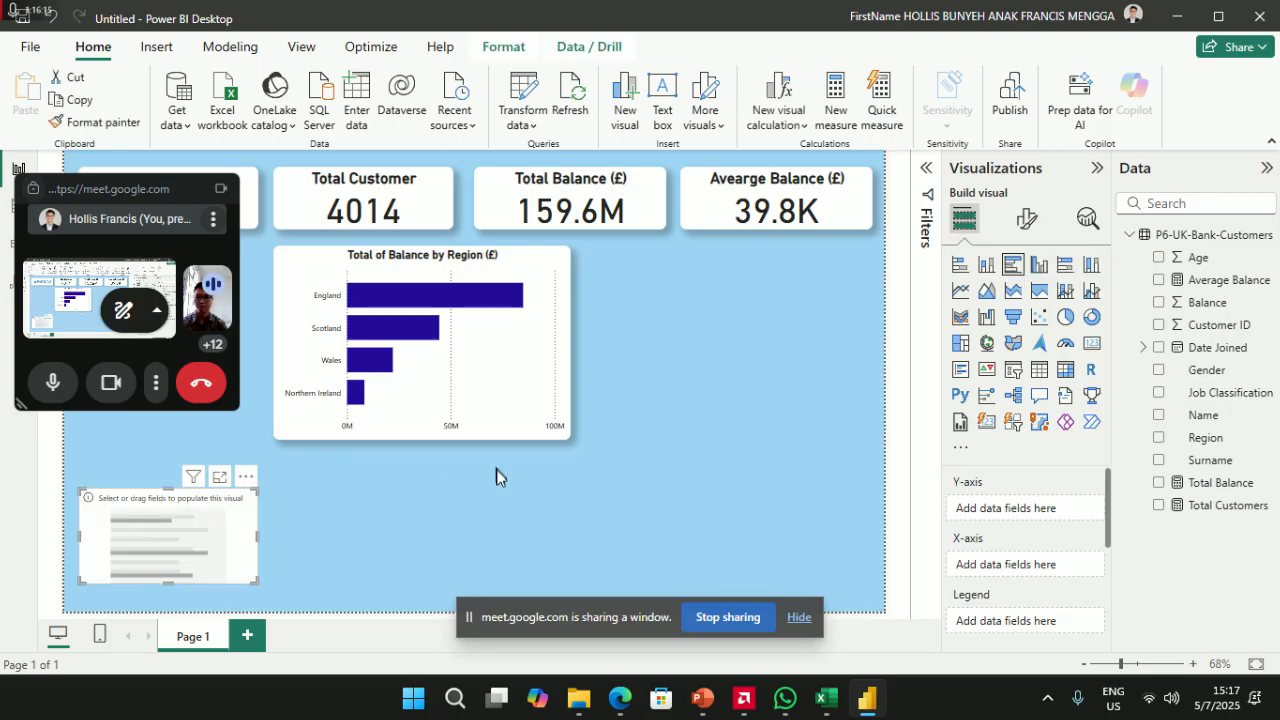
{"action": "left_click_drag", "start_coordinate": [171, 545], "coordinate": [680, 303]}
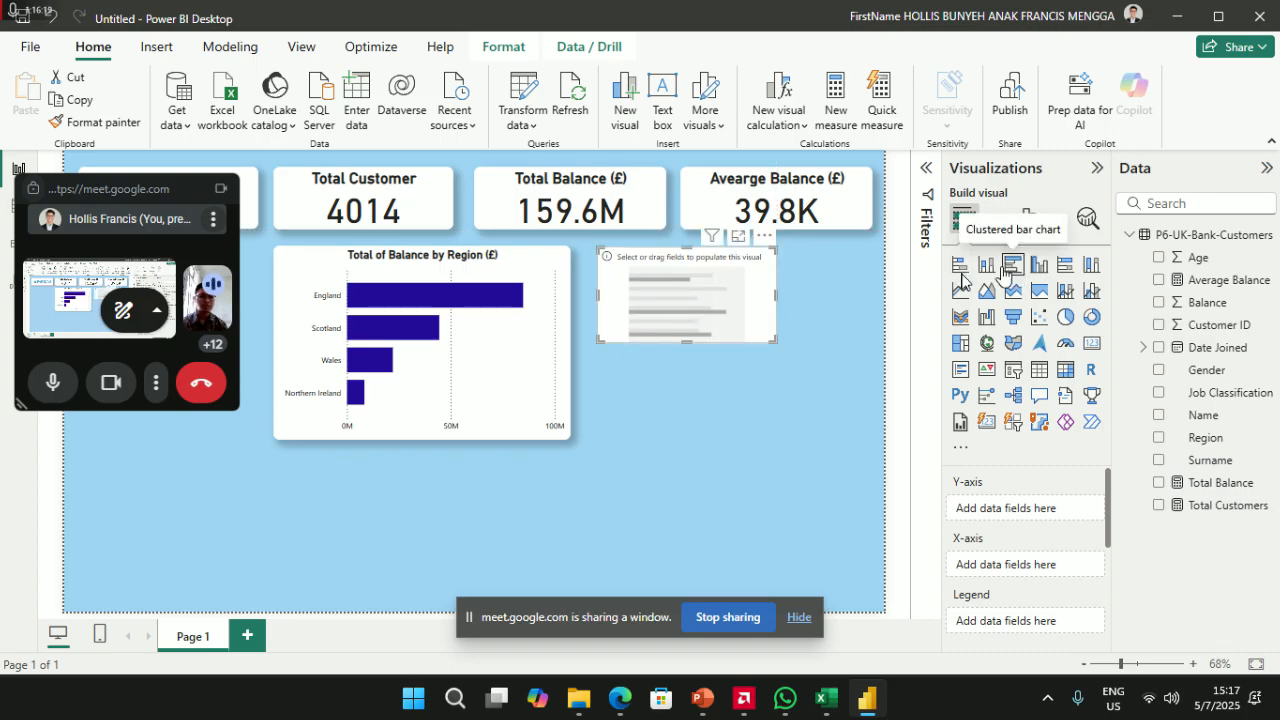
{"action": "left_click_drag", "start_coordinate": [776, 296], "coordinate": [872, 295]}
{"action": "left_click_drag", "start_coordinate": [743, 340], "coordinate": [714, 444]}
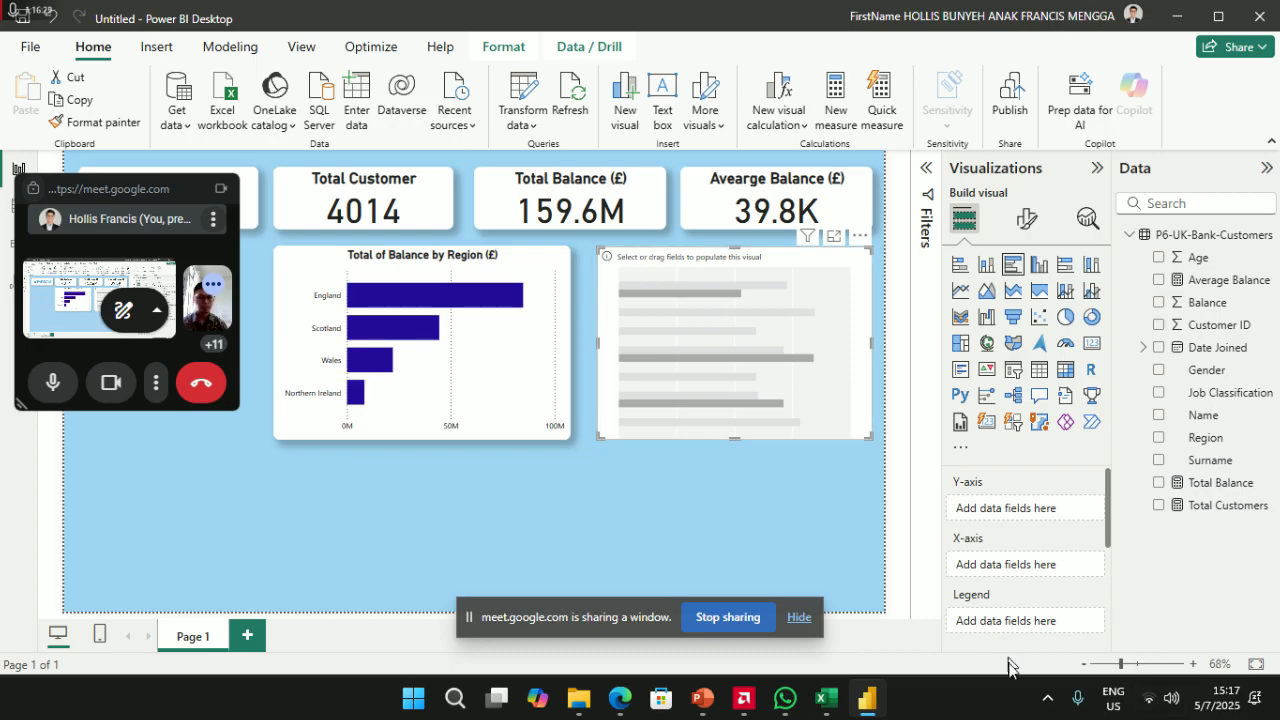
- Put Job Classification on the new chart's Y-axis and Balance on its X-axis
{"action": "left_click", "coordinate": [1046, 702]}
{"action": "left_click", "coordinate": [1045, 711]}
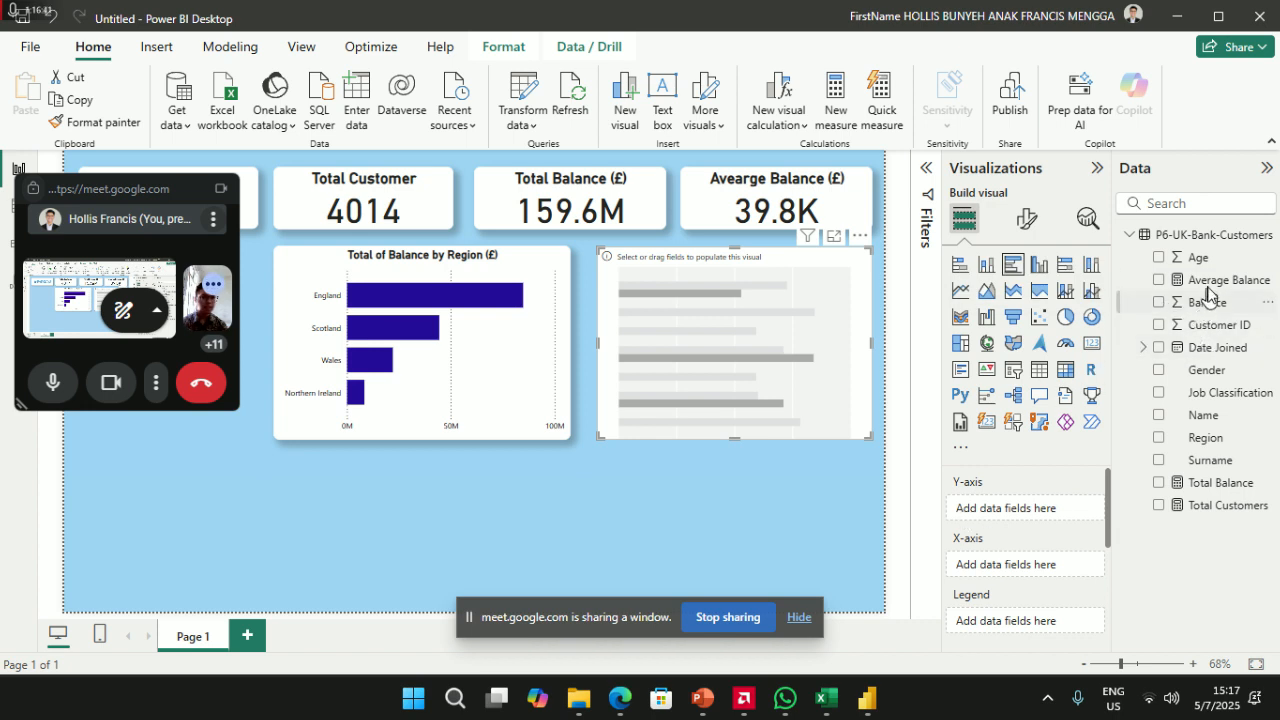
{"action": "left_click_drag", "start_coordinate": [1205, 393], "coordinate": [1038, 518]}
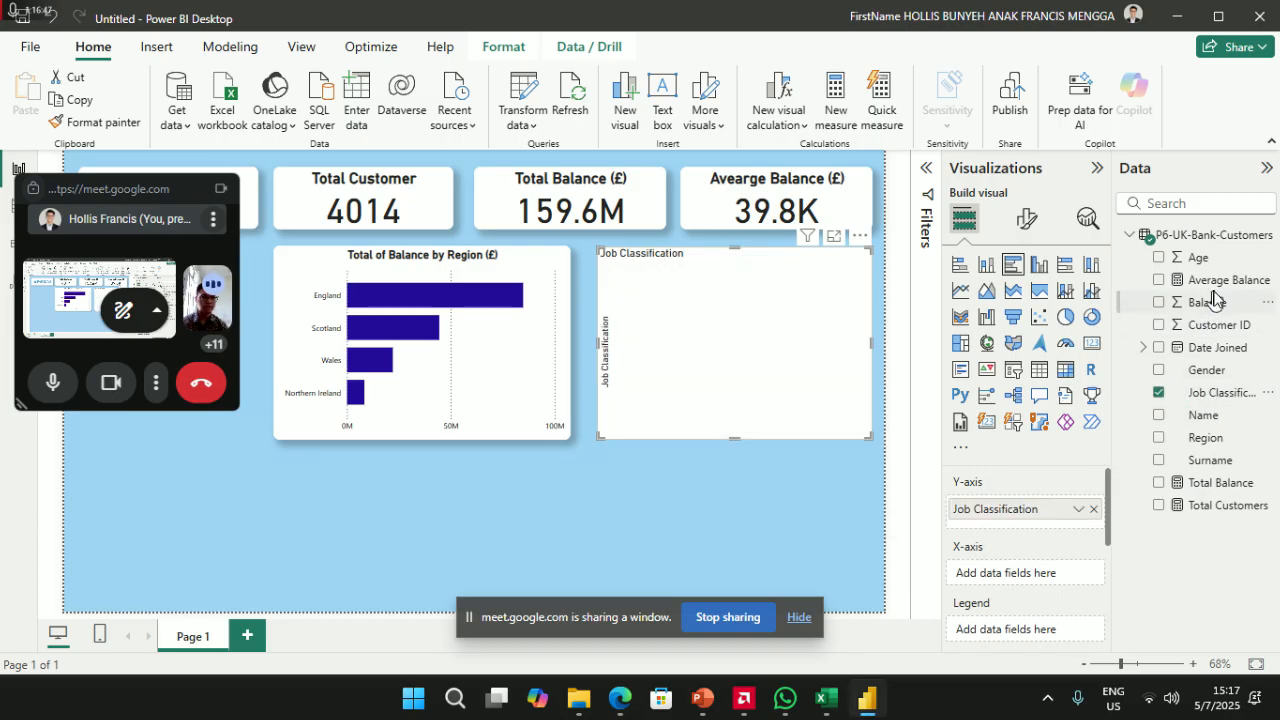
{"action": "left_click_drag", "start_coordinate": [1213, 310], "coordinate": [1030, 583]}
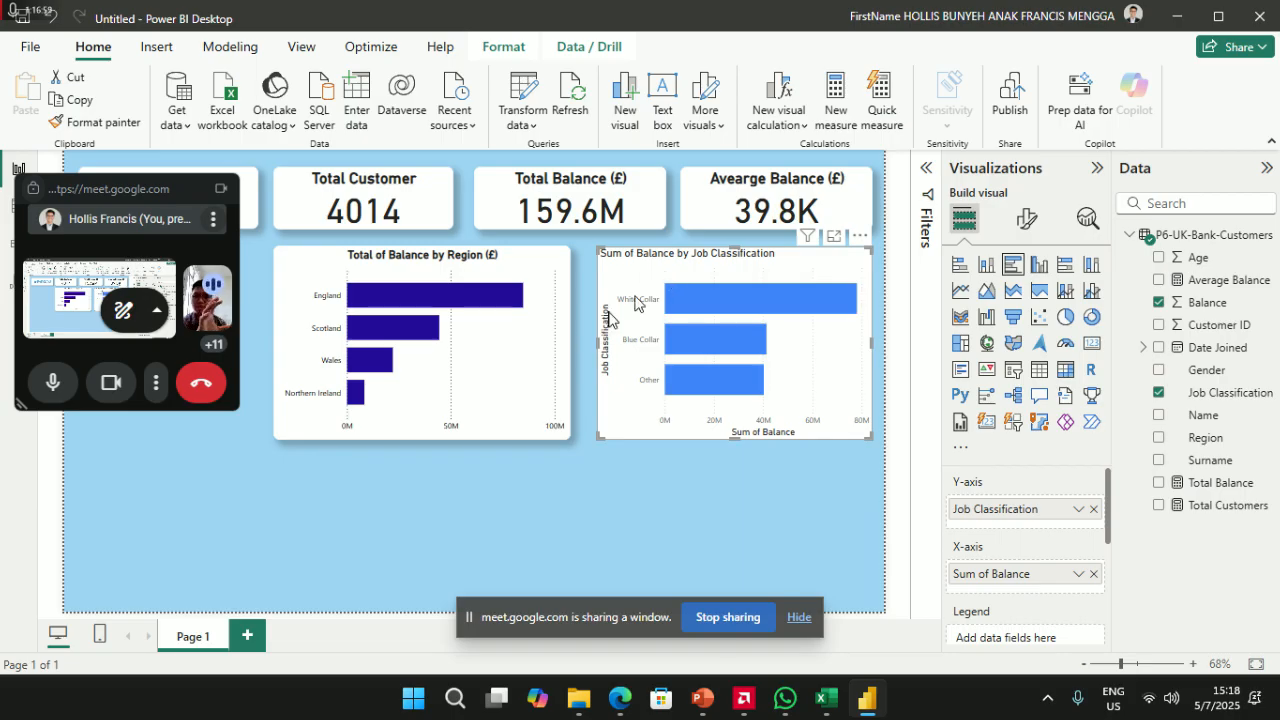
- Copy the region chart's dark blue formatting onto the Job Classification chart
{"action": "left_click", "coordinate": [431, 268]}
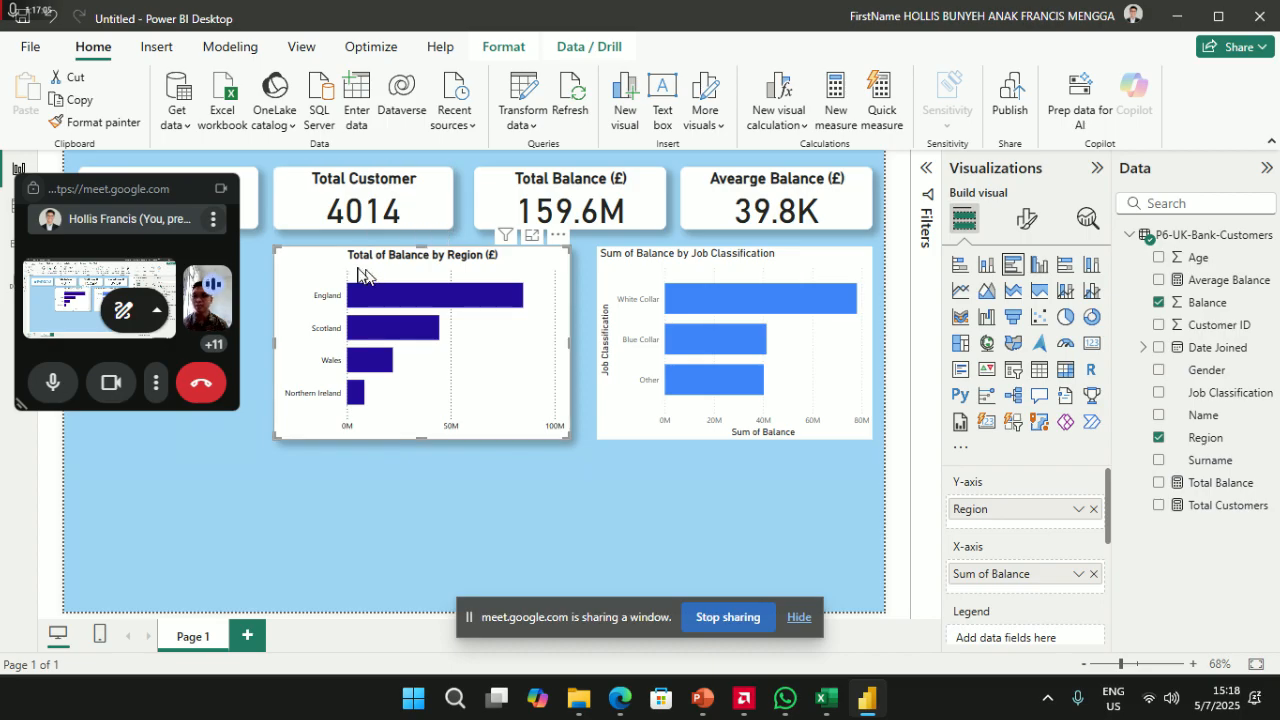
{"action": "left_click", "coordinate": [115, 123]}
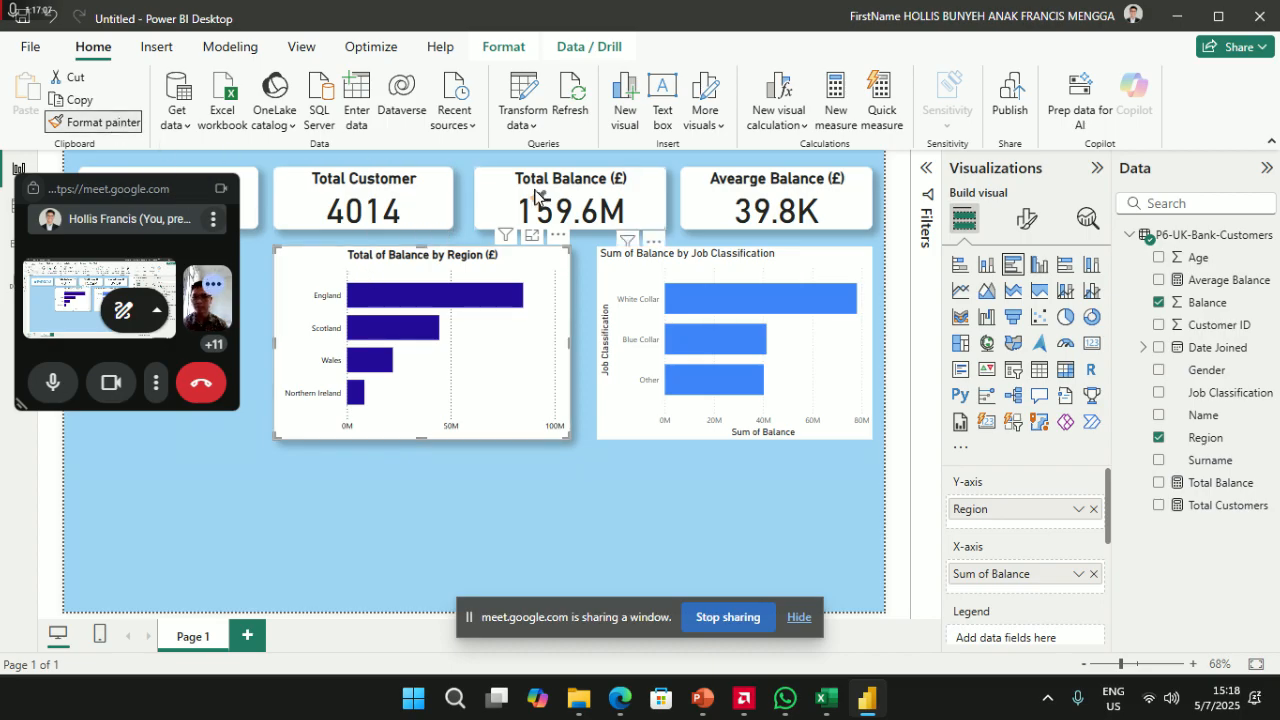
{"action": "left_click", "coordinate": [676, 263]}
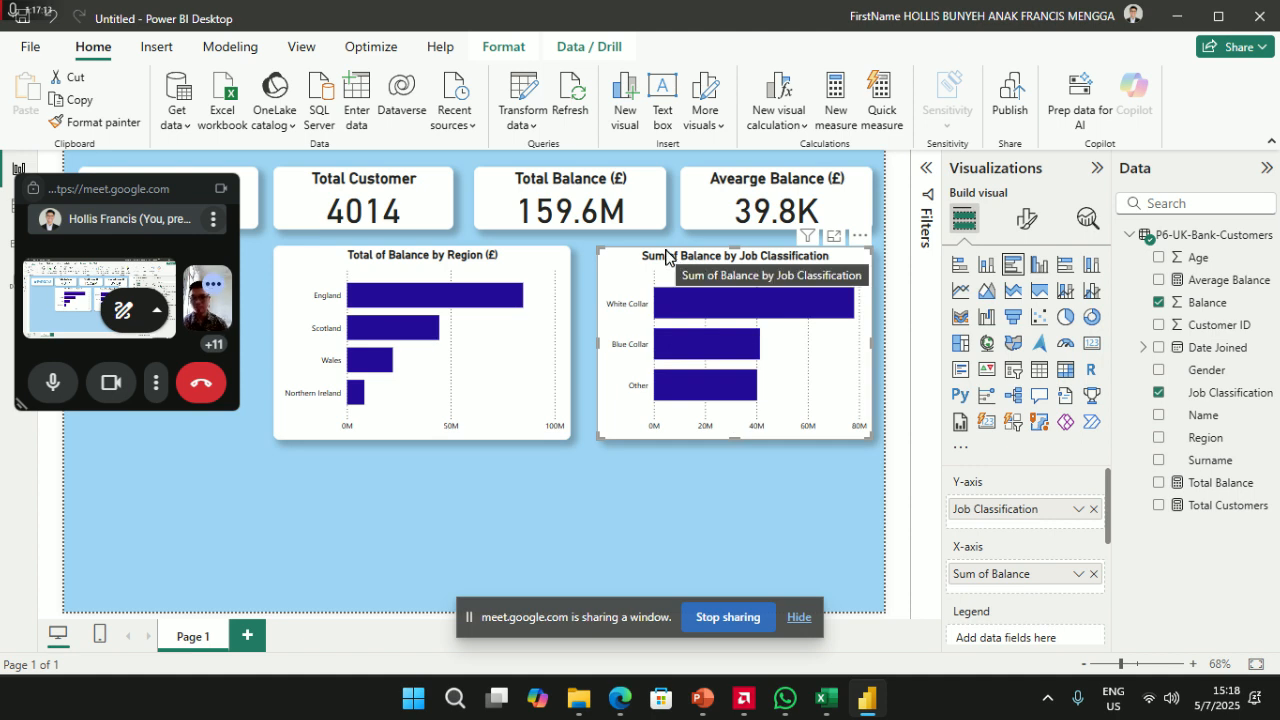
- Replace 'Sum of' with 'Total' at the start of the Job Classification chart's title
{"action": "left_click", "coordinate": [1030, 222]}
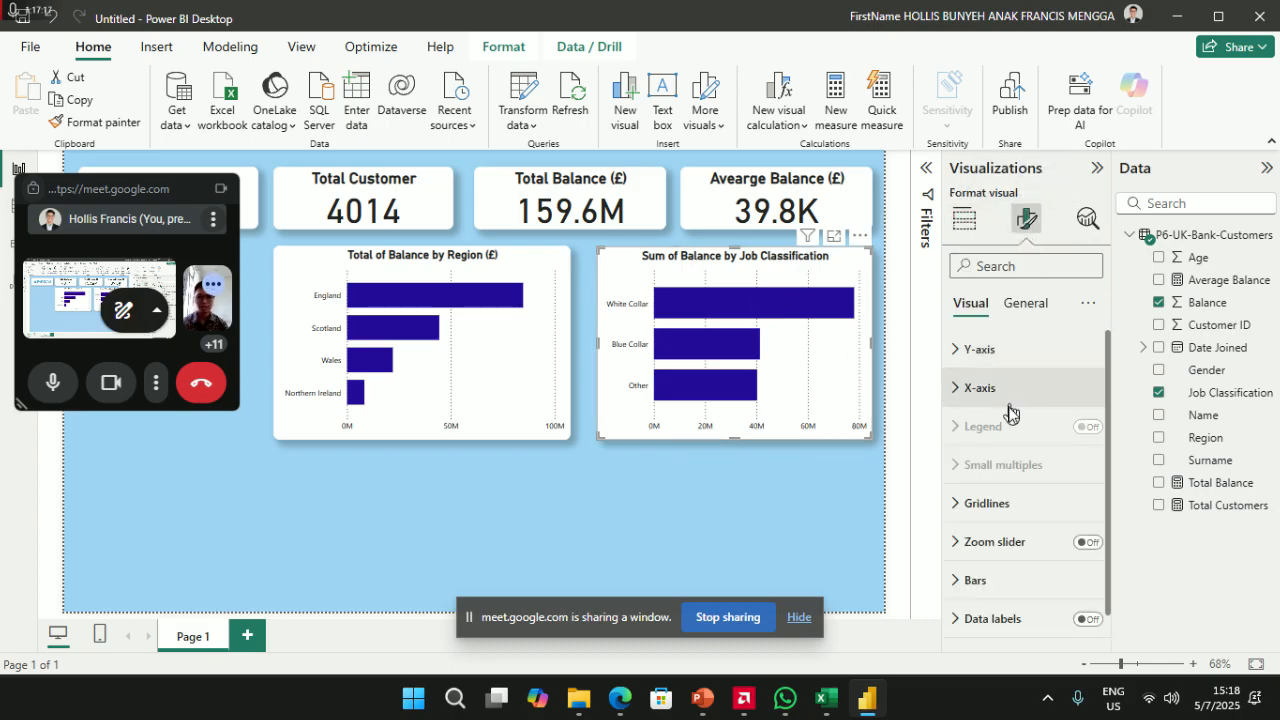
{"action": "left_click", "coordinate": [1018, 312]}
{"action": "left_click", "coordinate": [976, 390]}
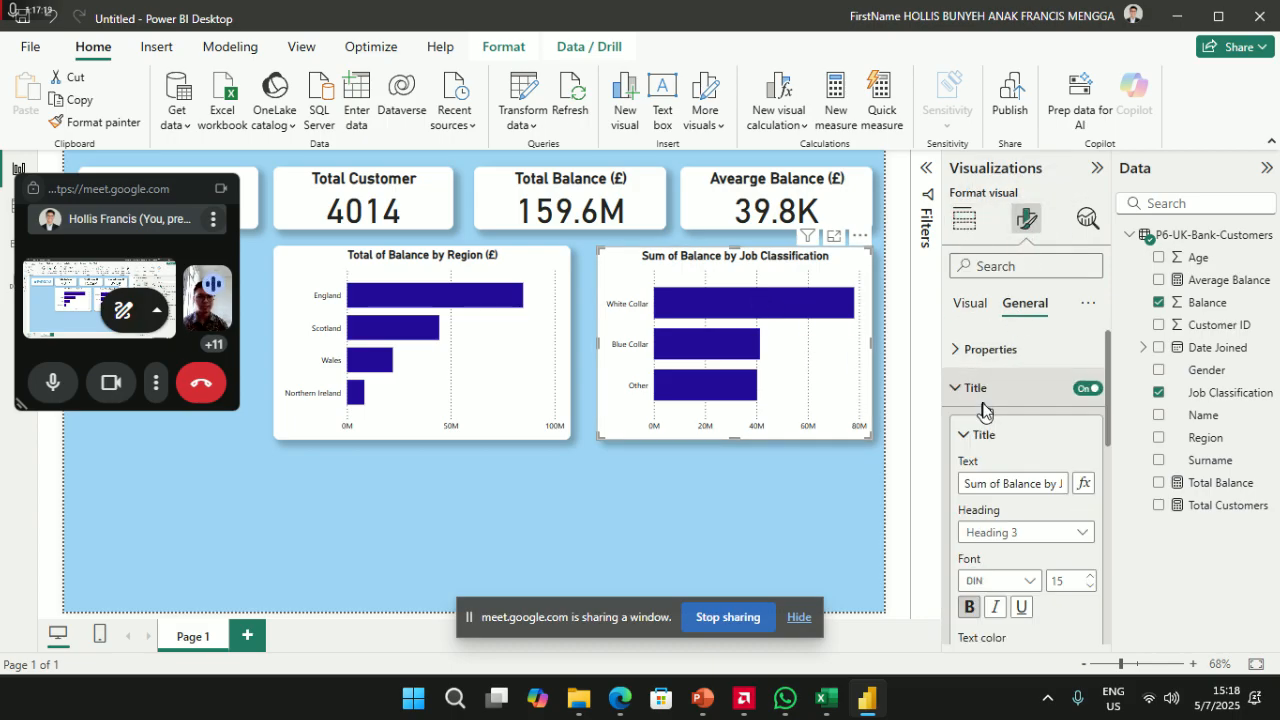
{"action": "left_click_drag", "start_coordinate": [1003, 485], "coordinate": [922, 488]}
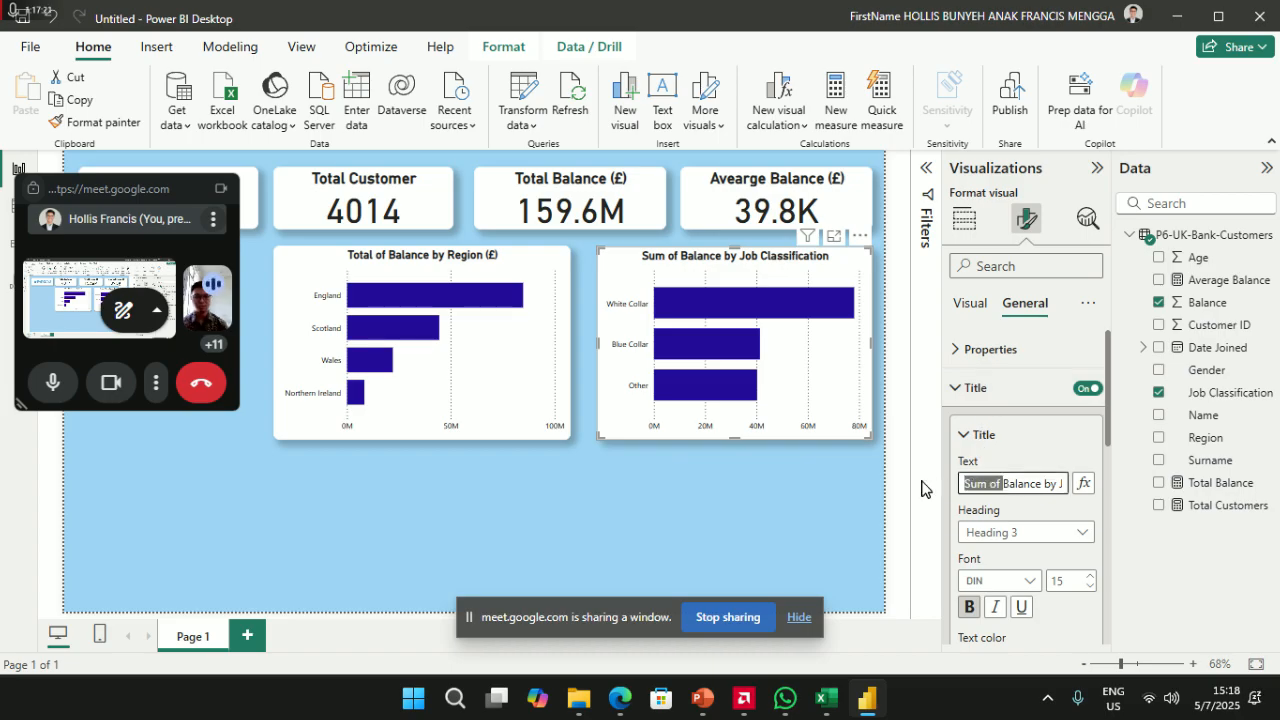
{"action": "key", "text": "BackSpace"}
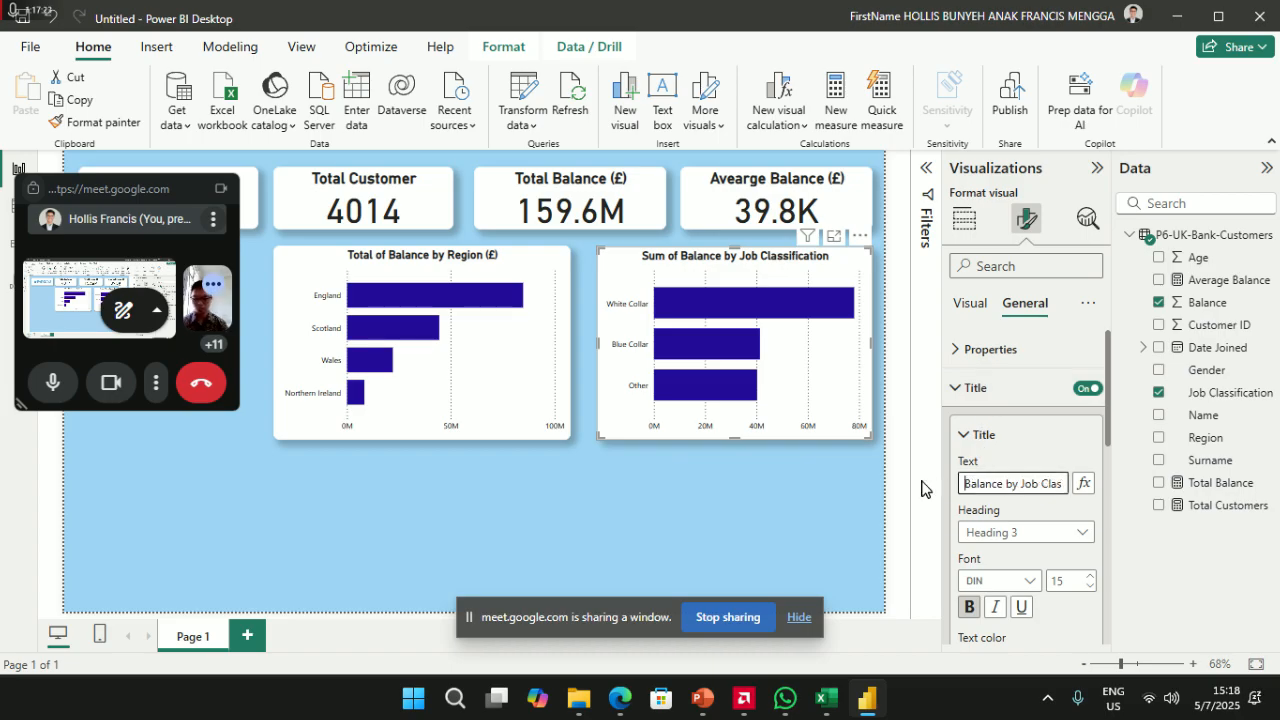
{"action": "type", "text": "Total"}
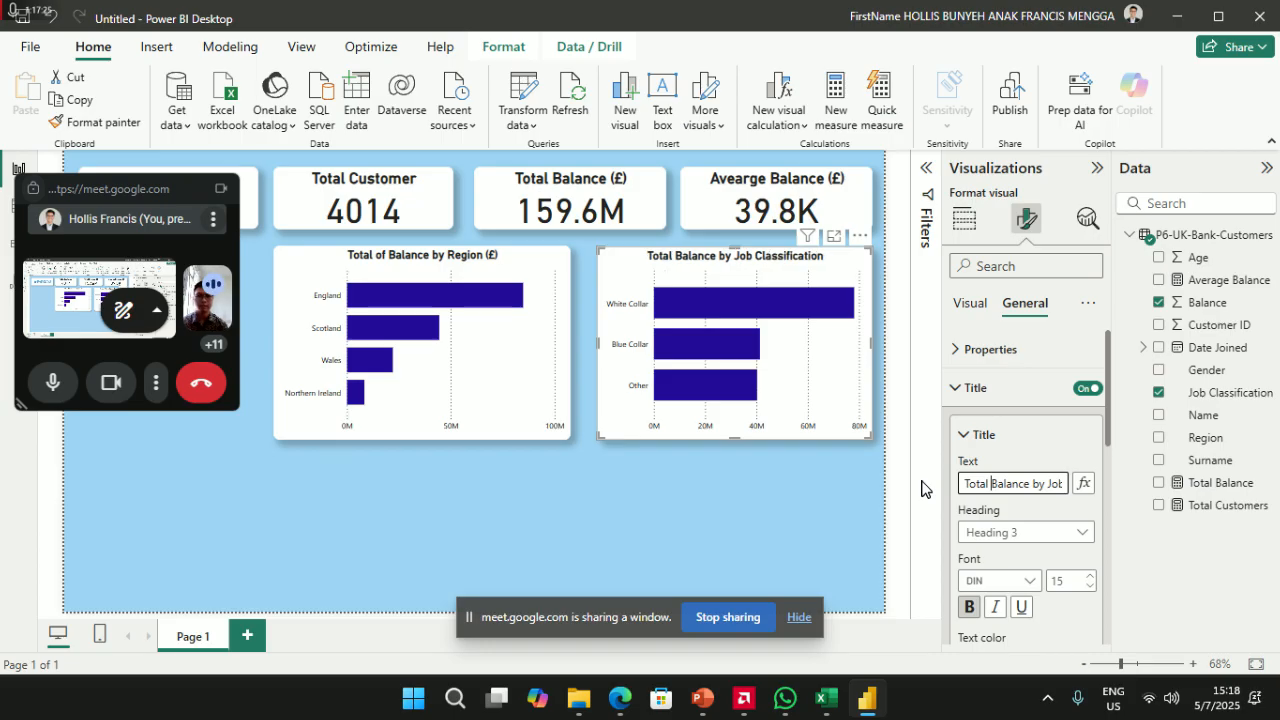
- Append '(£)' to make the title 'Total Balance by Job Classification (£)'
{"action": "left_click", "coordinate": [480, 262]}
{"action": "left_click", "coordinate": [1041, 484]}
{"action": "key", "text": "Right"}
{"action": "key", "text": "Right"}
{"action": "key", "text": "Right"}
{"action": "key", "text": "Right"}
{"action": "key", "text": "Right"}
{"action": "key", "text": "Right"}
{"action": "key", "text": "Right"}
{"action": "key", "text": "Right"}
{"action": "key", "text": "Right"}
{"action": "key", "text": "Right"}
{"action": "key", "text": "Right"}
{"action": "key", "text": "Right"}
{"action": "key", "text": "Right"}
{"action": "key", "text": "Right"}
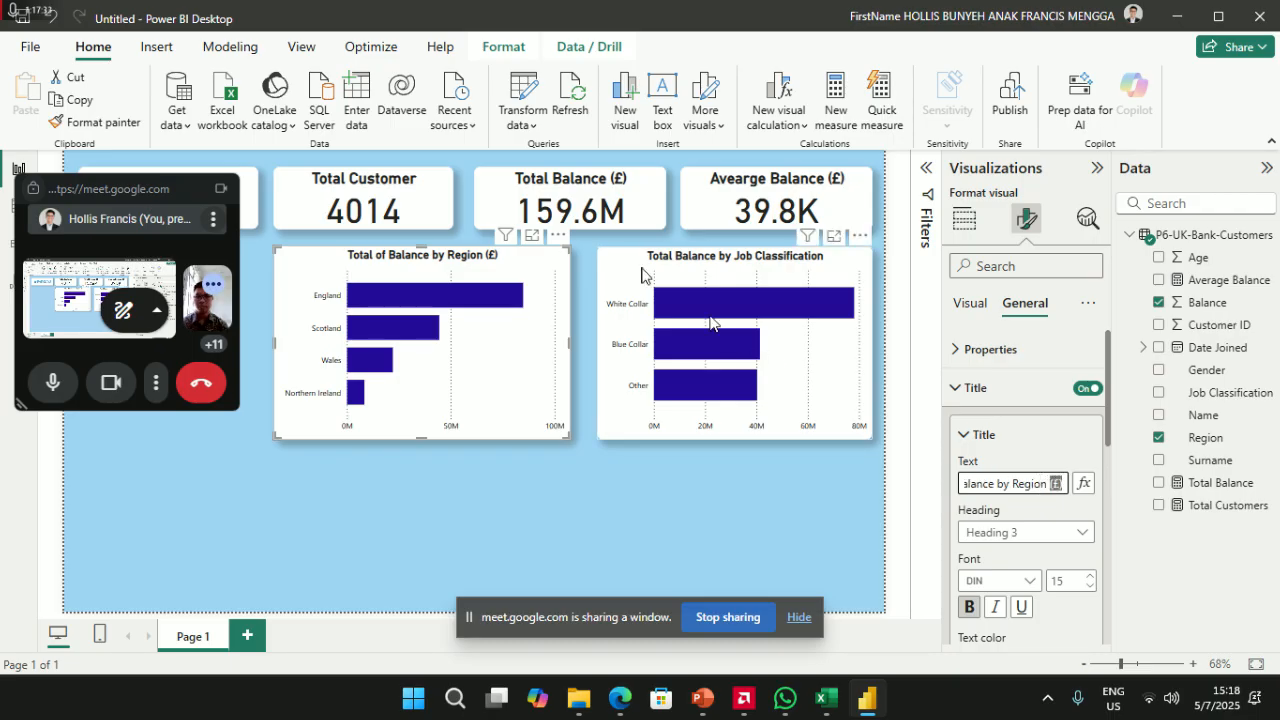
{"action": "left_click", "coordinate": [650, 262]}
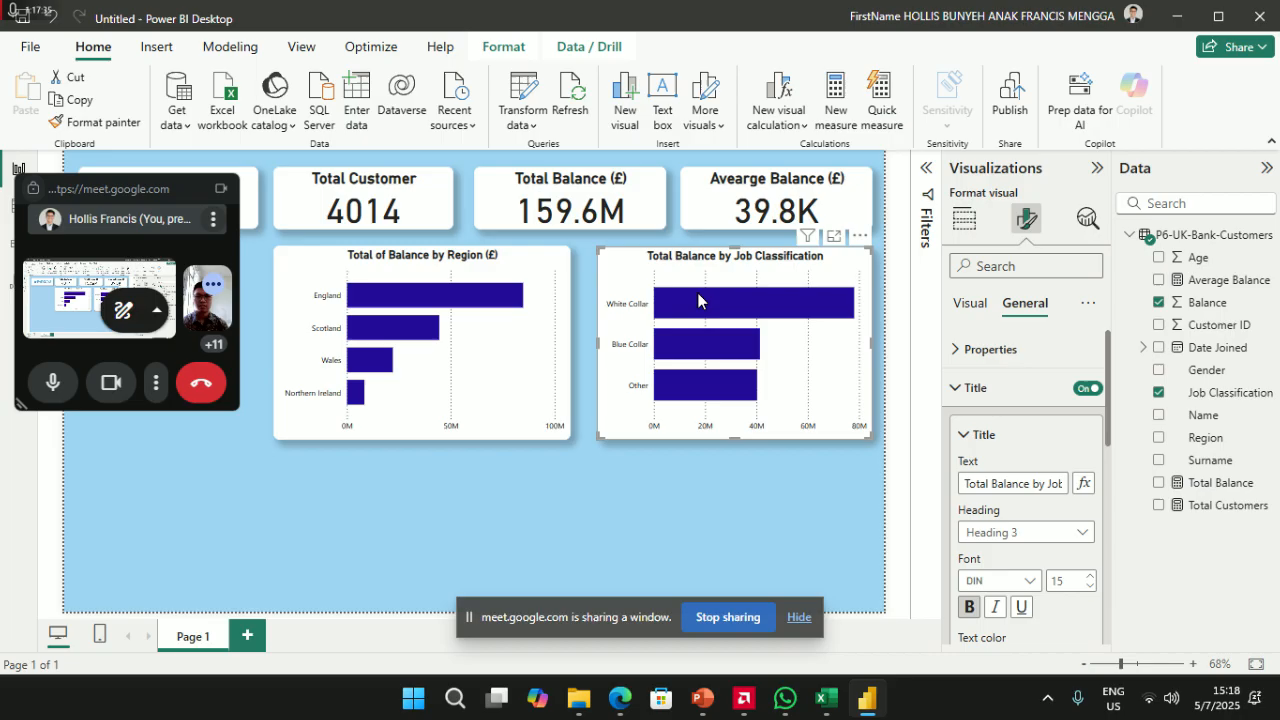
{"action": "left_click", "coordinate": [1048, 488]}
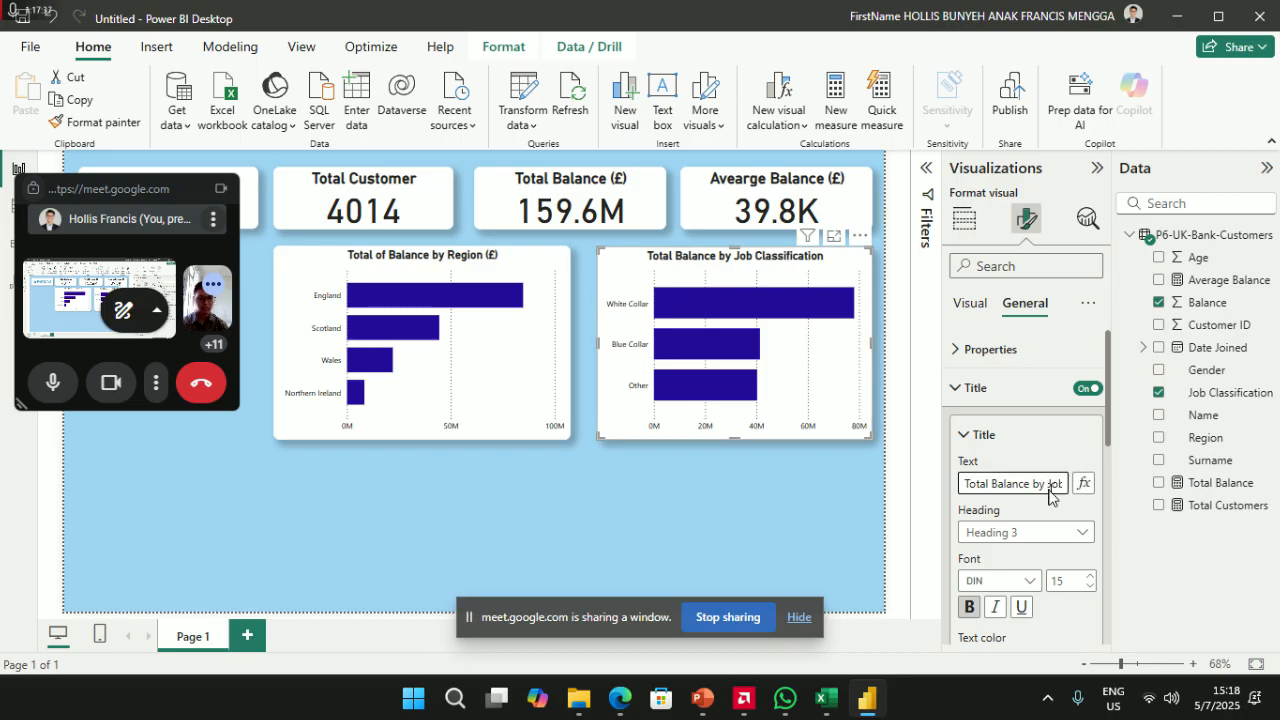
{"action": "key", "text": "Right"}
{"action": "key", "text": "Right"}
{"action": "key", "text": "Right"}
{"action": "key", "text": "Right"}
{"action": "key", "text": "Right"}
{"action": "key", "text": "Right"}
{"action": "key", "text": "Right"}
{"action": "key", "text": "Right"}
{"action": "key", "text": "Right"}
{"action": "key", "text": "Right"}
{"action": "key", "text": "Right"}
{"action": "key", "text": "Right"}
{"action": "key", "text": "Right"}
{"action": "key", "text": "Right"}
{"action": "key", "text": "Right"}
{"action": "key", "text": "Right"}
{"action": "key", "text": "Right"}
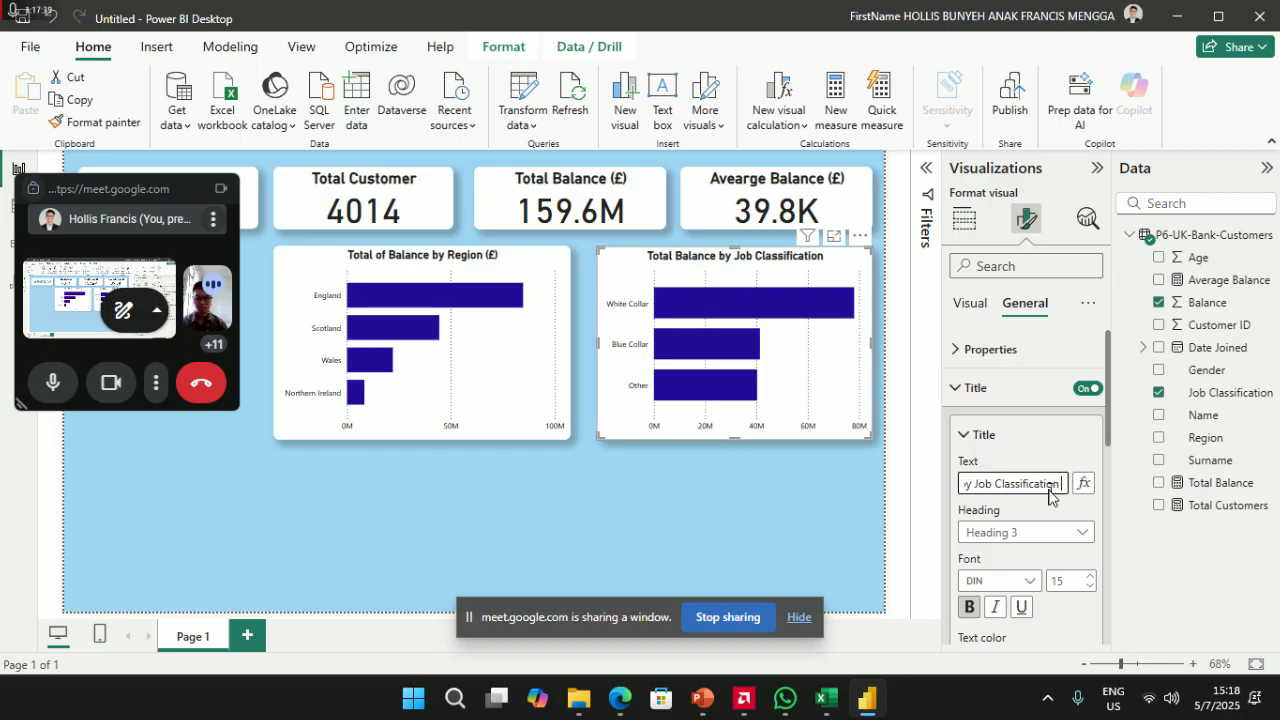
{"action": "type", "text": "(£)"}
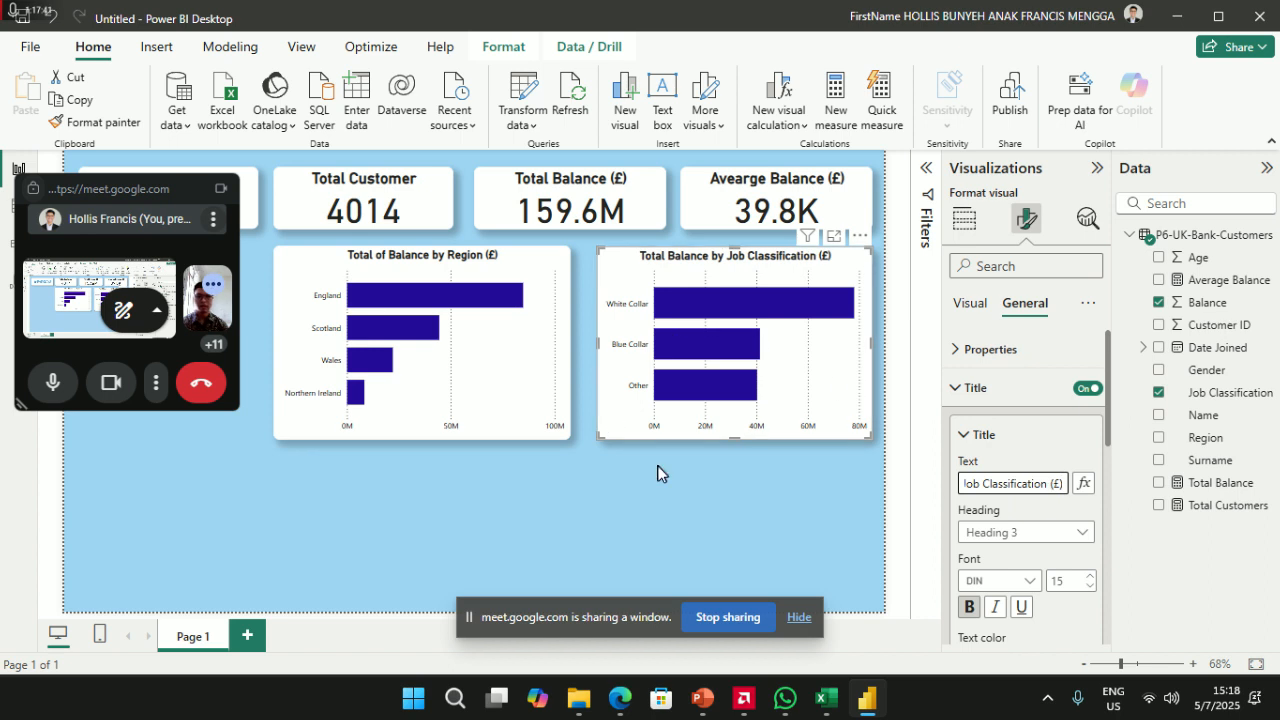
{"action": "left_click", "coordinate": [657, 473]}
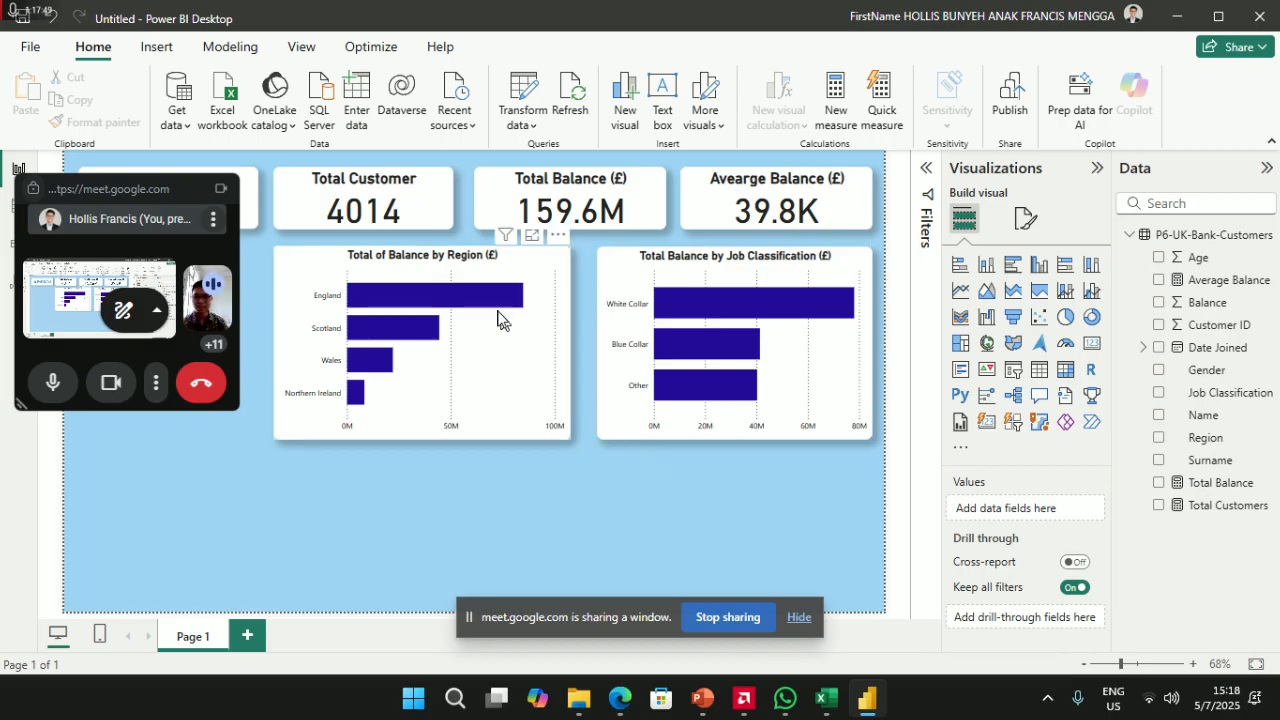
- Undo an accidental conversion of the Region bar chart into a map
{"action": "left_click_drag", "start_coordinate": [444, 261], "coordinate": [397, 280]}
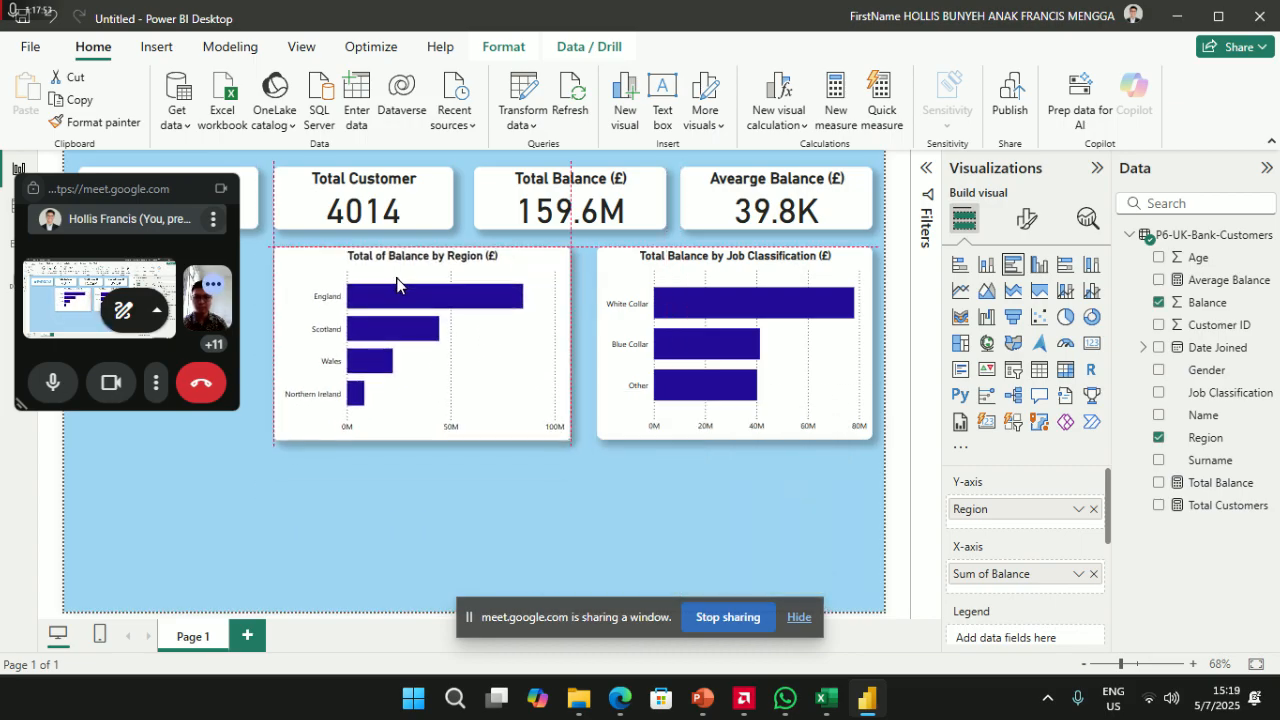
{"action": "left_click", "coordinate": [988, 346]}
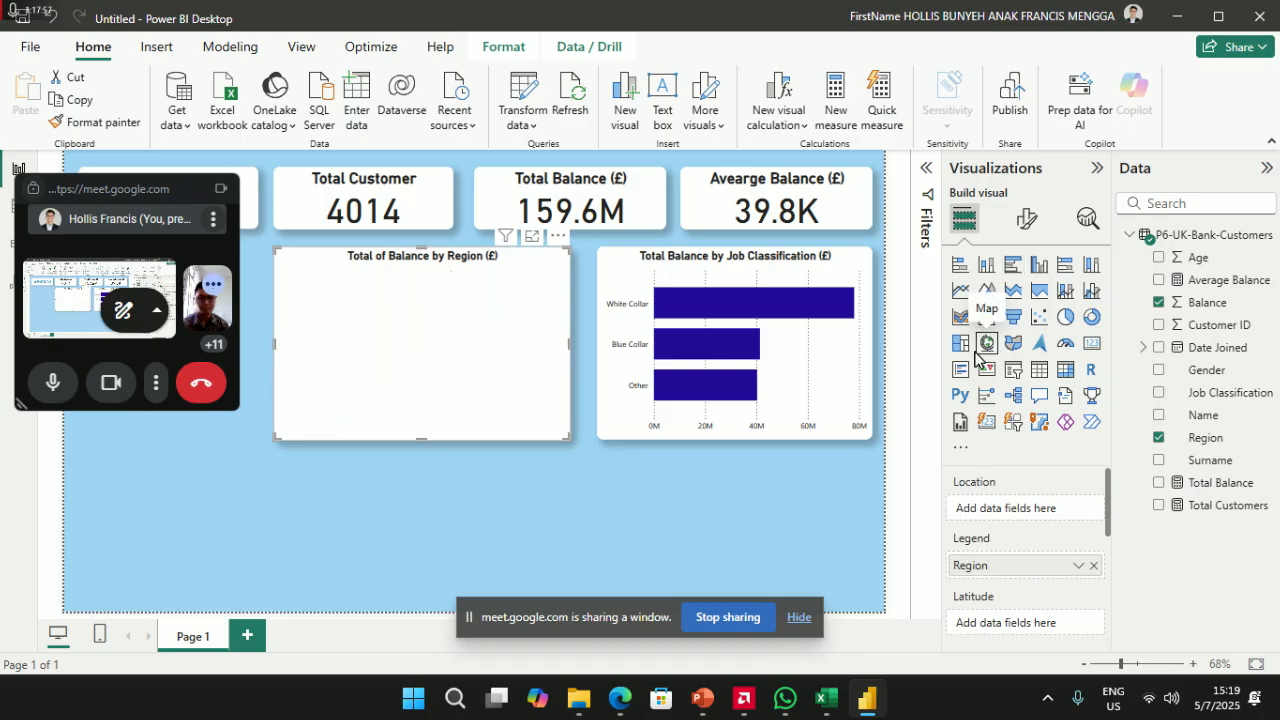
{"action": "left_click", "coordinate": [501, 519]}
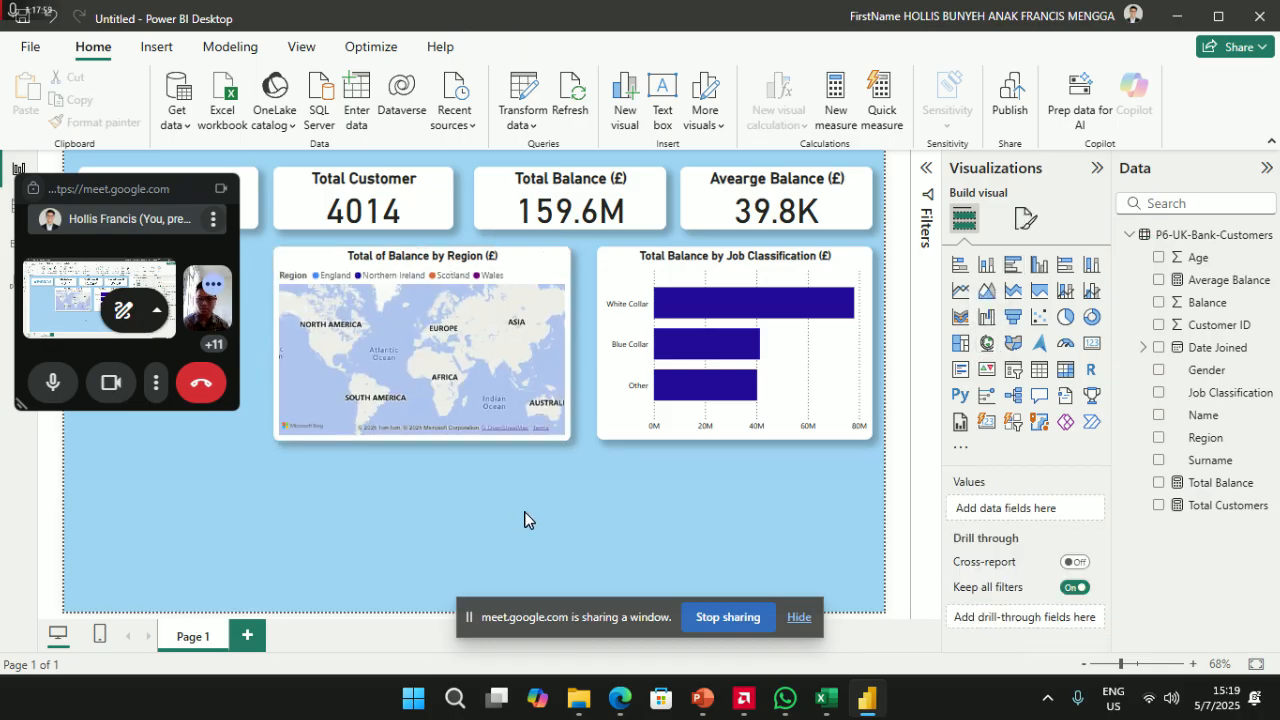
{"action": "key", "text": "ctrl+z"}
{"action": "left_click", "coordinate": [740, 500]}
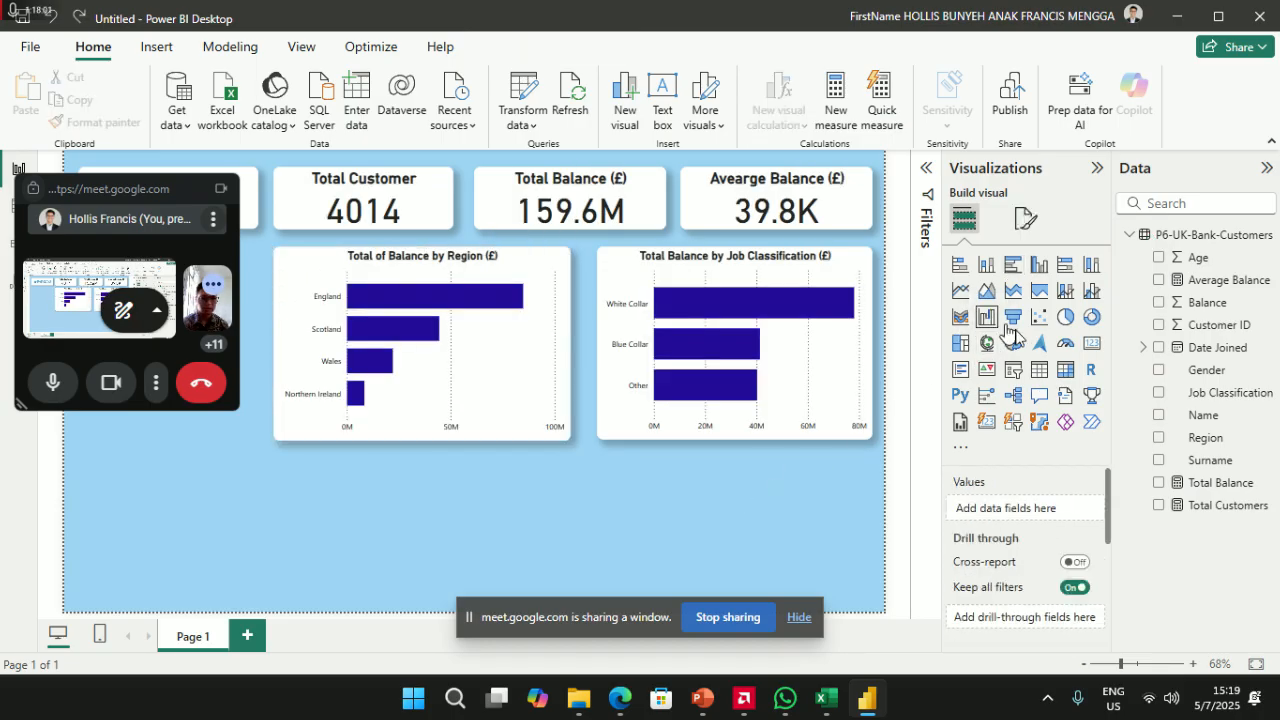
- Insert a new empty map visual and stretch it across the bottom beneath both charts
{"action": "left_click", "coordinate": [987, 346]}
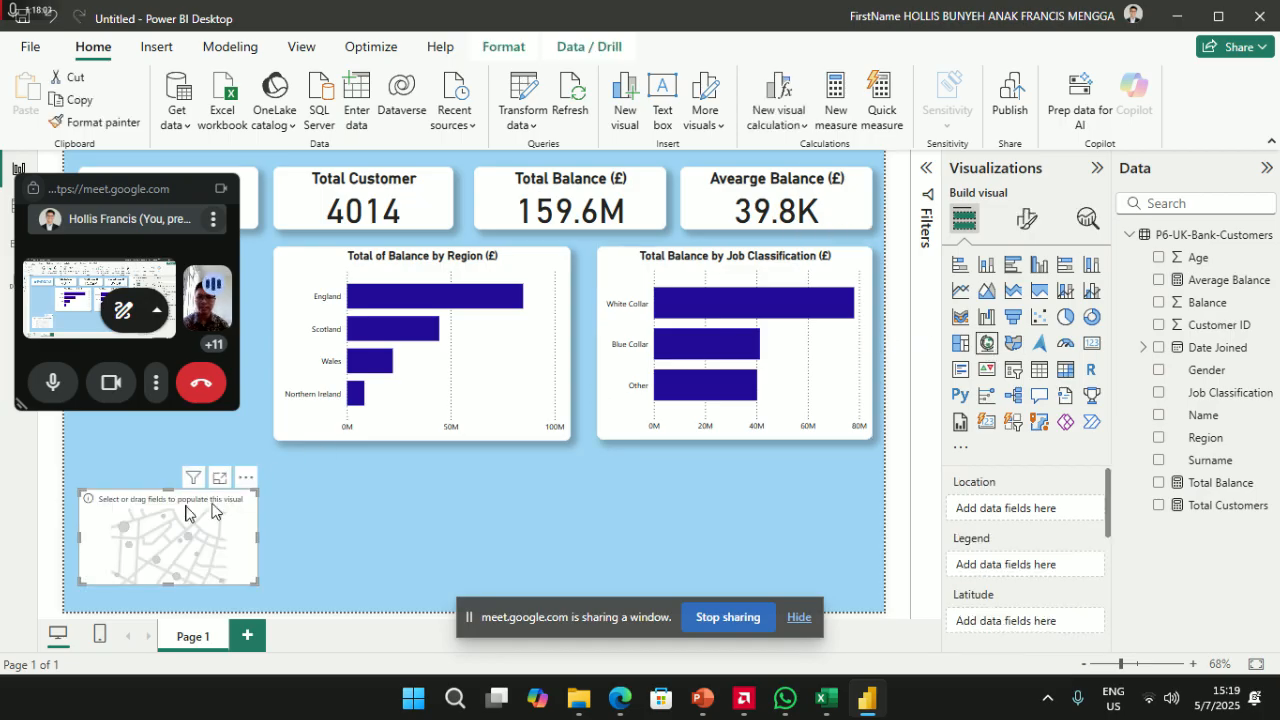
{"action": "left_click_drag", "start_coordinate": [203, 470], "coordinate": [357, 470]}
{"action": "left_click_drag", "start_coordinate": [362, 556], "coordinate": [362, 596]}
{"action": "left_click_drag", "start_coordinate": [447, 545], "coordinate": [868, 530]}
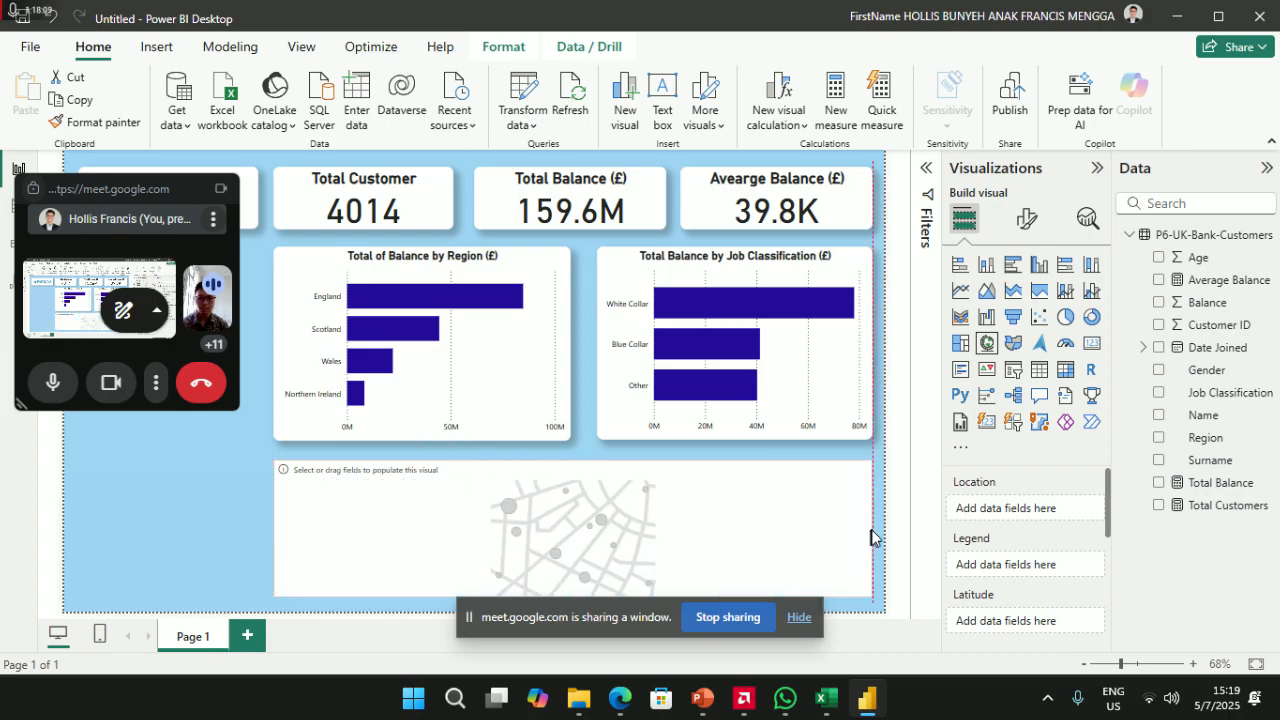
{"action": "left_click_drag", "start_coordinate": [569, 467], "coordinate": [545, 441]}
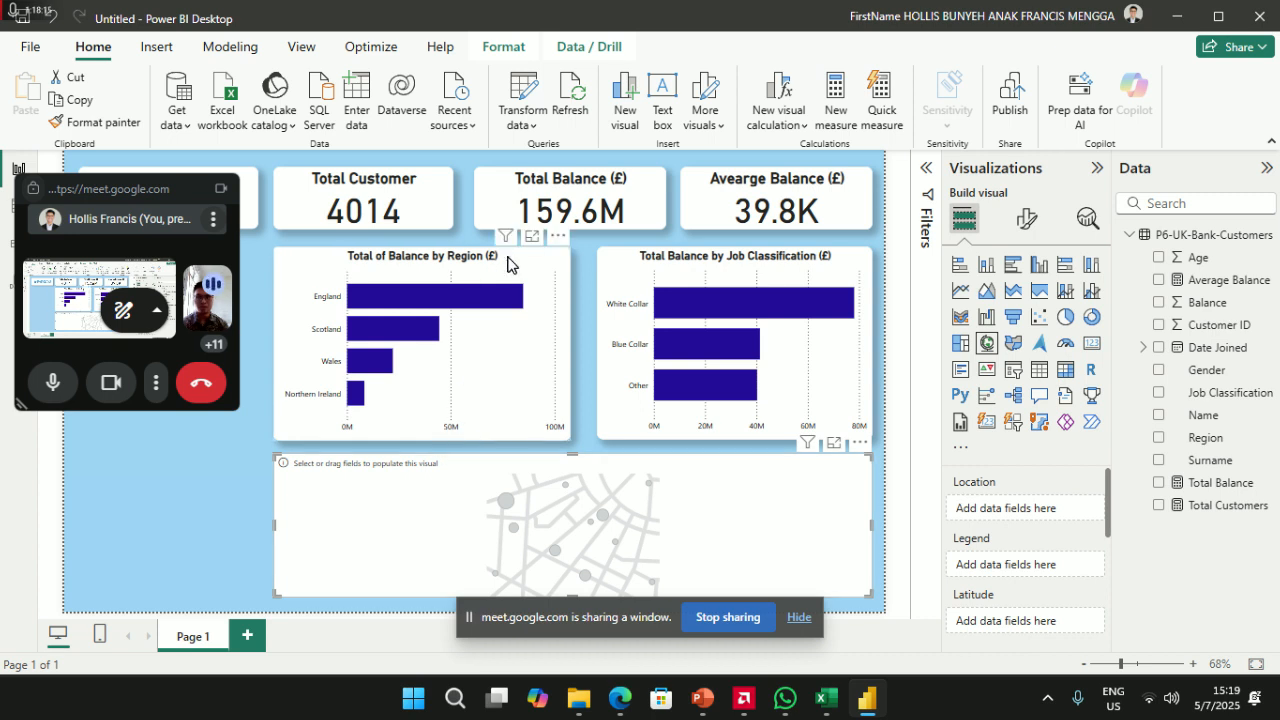
- Shorten the Region and Job Classification bar charts and extend the map up toward them
{"action": "left_click", "coordinate": [460, 340]}
{"action": "left_click_drag", "start_coordinate": [421, 440], "coordinate": [437, 412]}
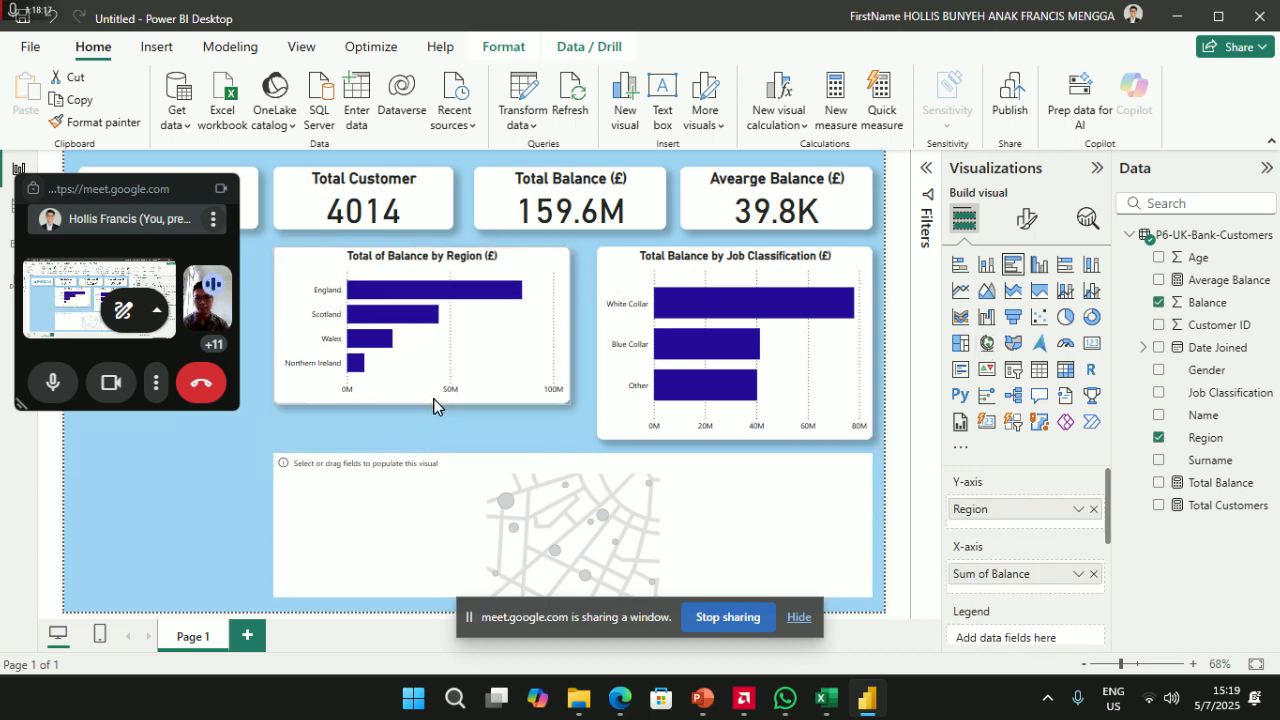
{"action": "left_click", "coordinate": [731, 434]}
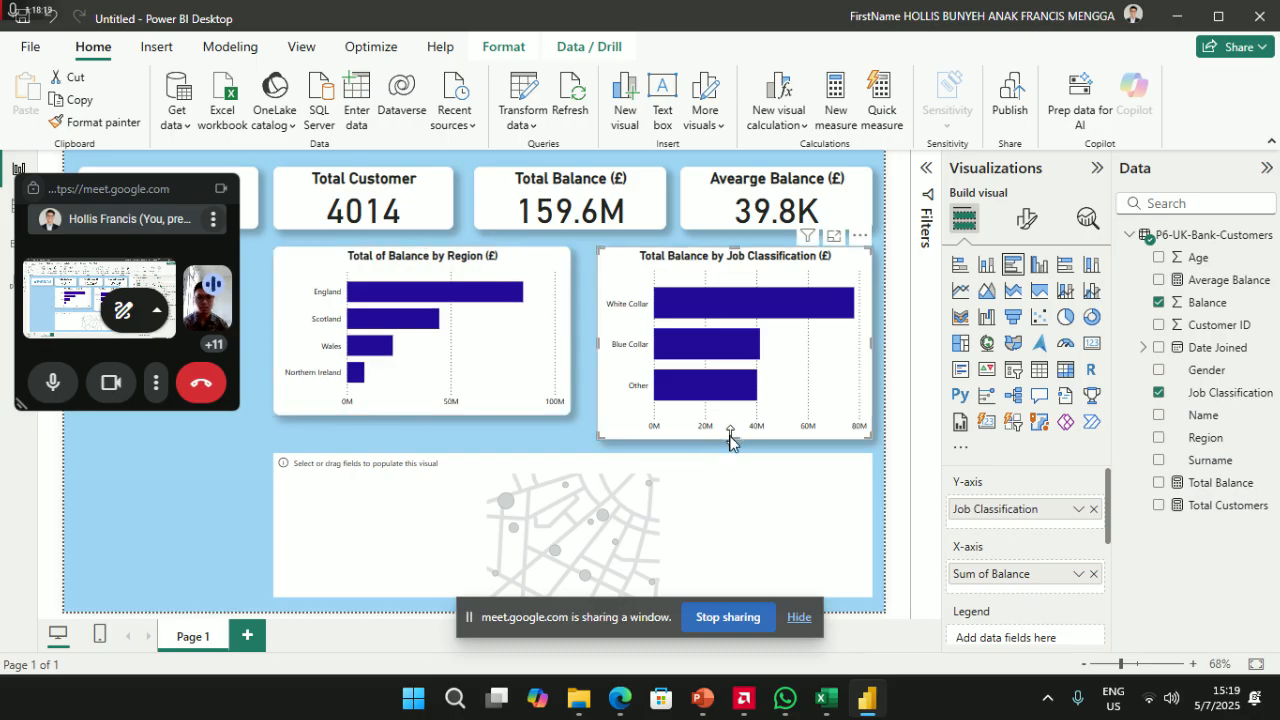
{"action": "left_click_drag", "start_coordinate": [731, 437], "coordinate": [727, 412]}
{"action": "left_click", "coordinate": [558, 470]}
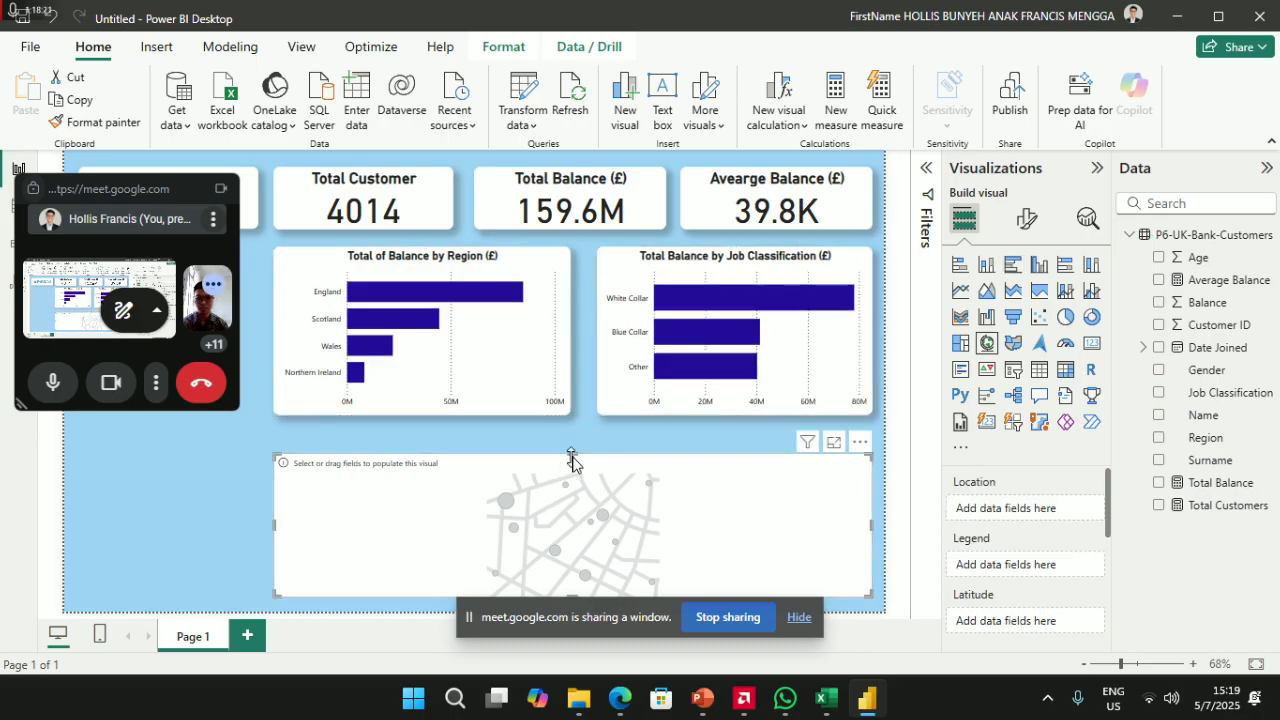
{"action": "left_click_drag", "start_coordinate": [571, 452], "coordinate": [580, 443]}
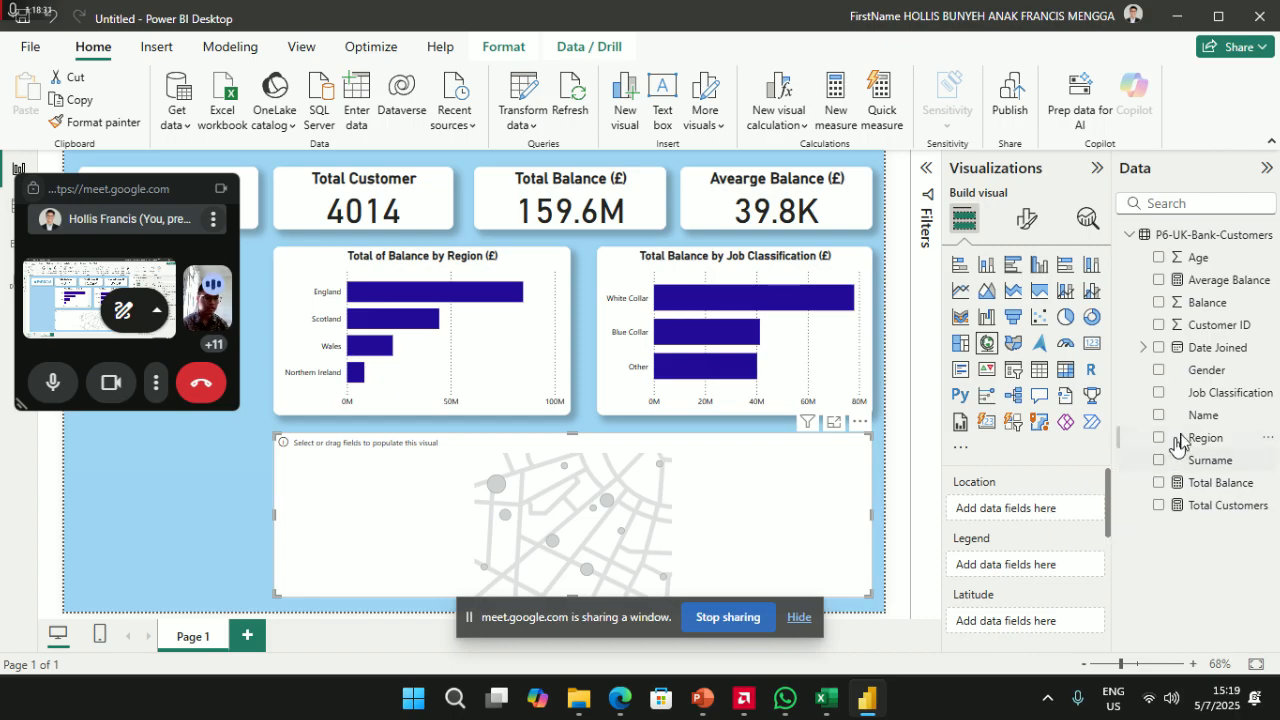
- Use Region as the map's Location and Balance as Bubble size, removing Balance from Legend
{"action": "left_click_drag", "start_coordinate": [1205, 437], "coordinate": [1040, 510]}
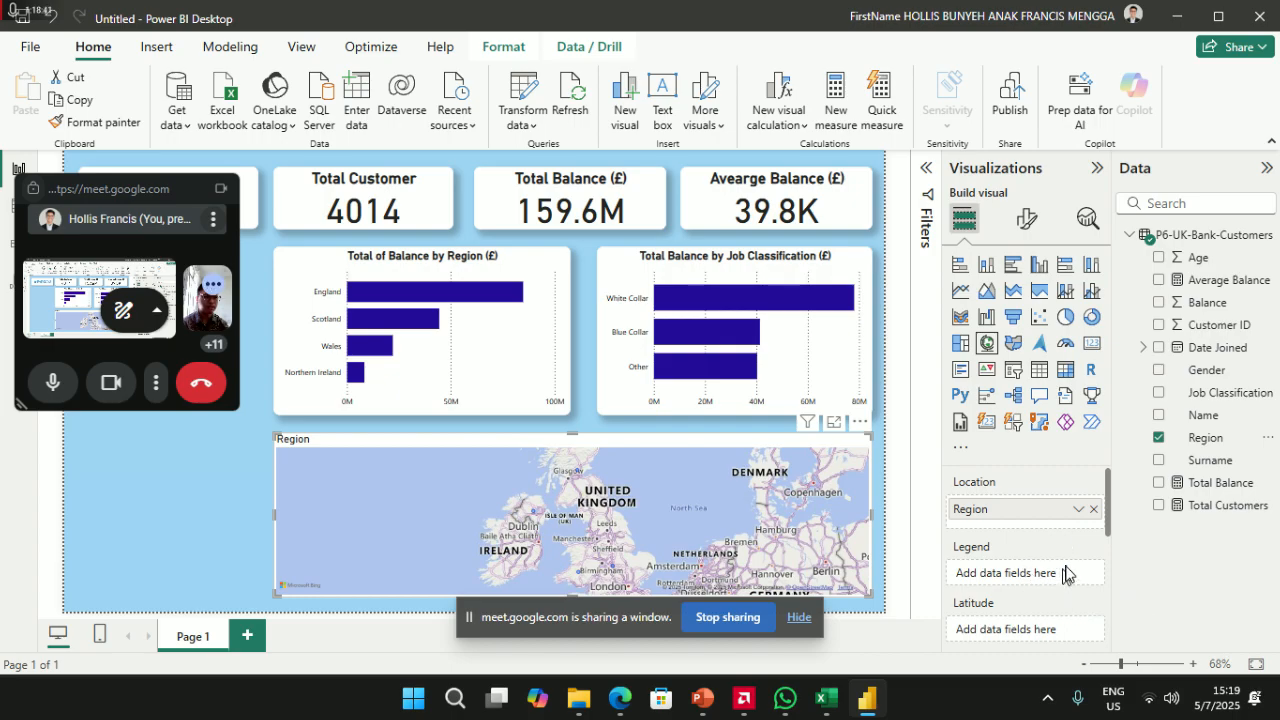
{"action": "left_click_drag", "start_coordinate": [1225, 308], "coordinate": [960, 585]}
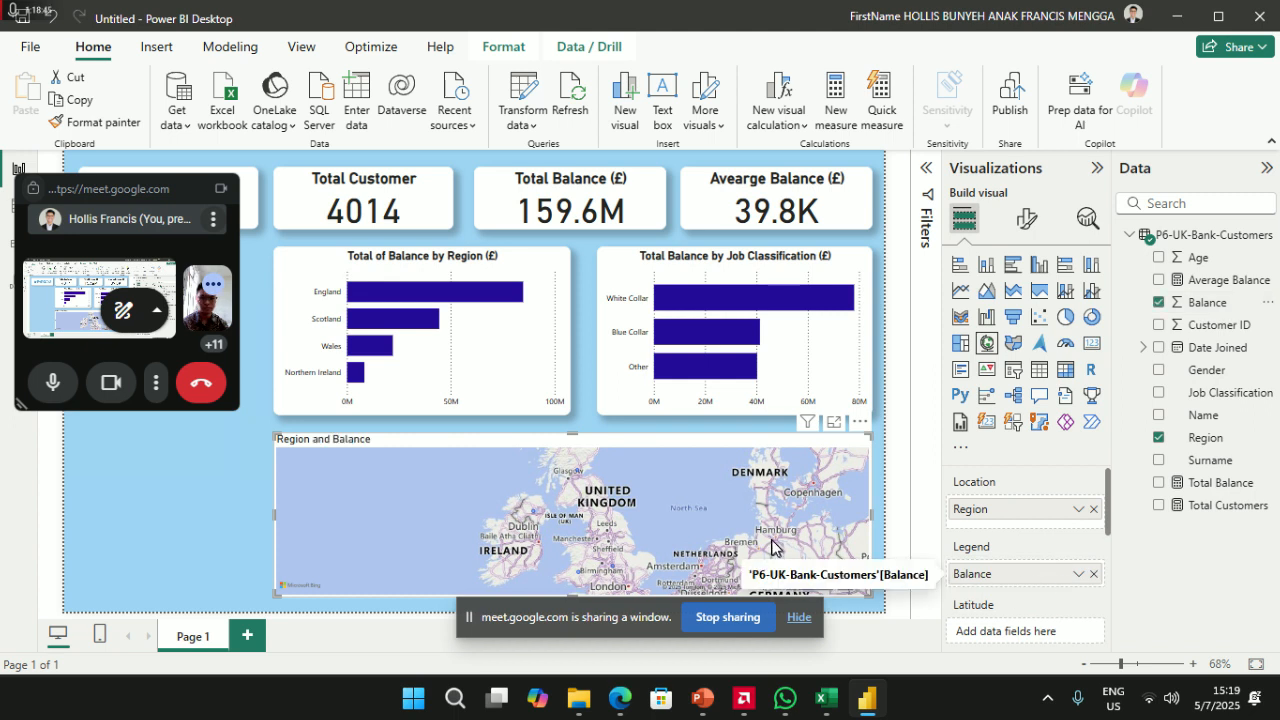
{"action": "left_click", "coordinate": [1093, 573]}
{"action": "left_click_drag", "start_coordinate": [1108, 537], "coordinate": [1097, 593]}
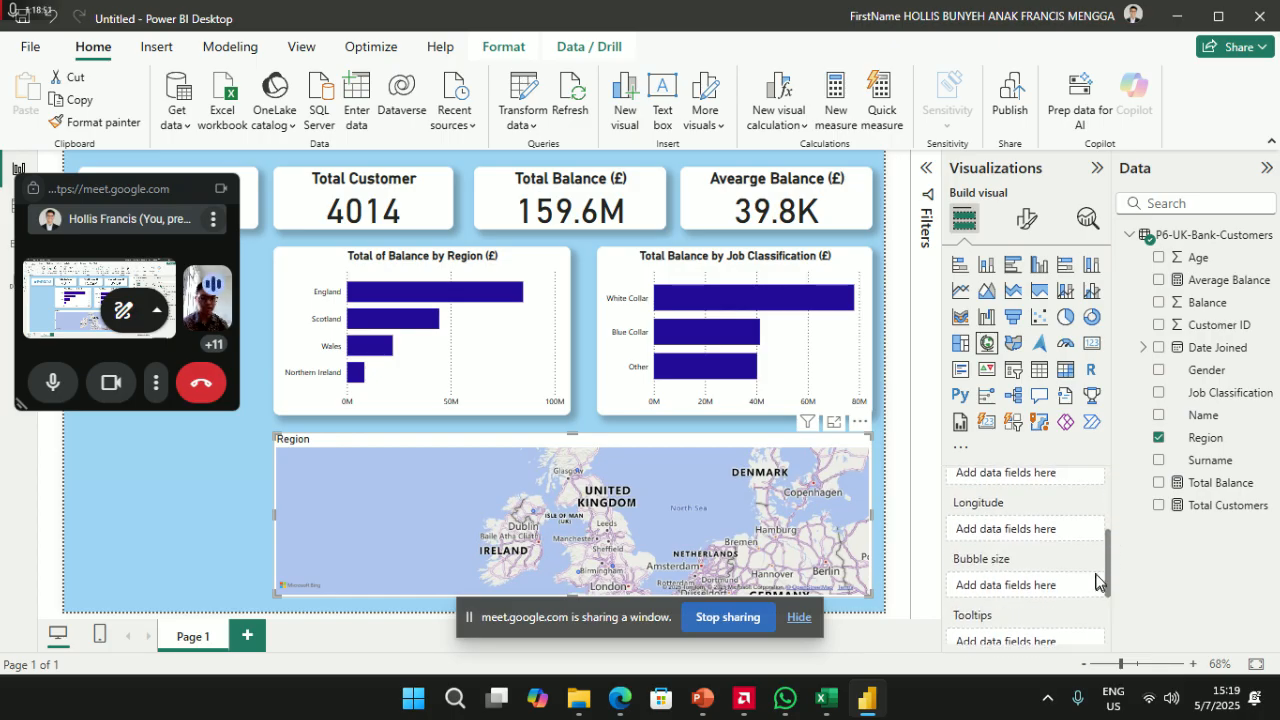
{"action": "left_click_drag", "start_coordinate": [1210, 303], "coordinate": [1050, 588]}
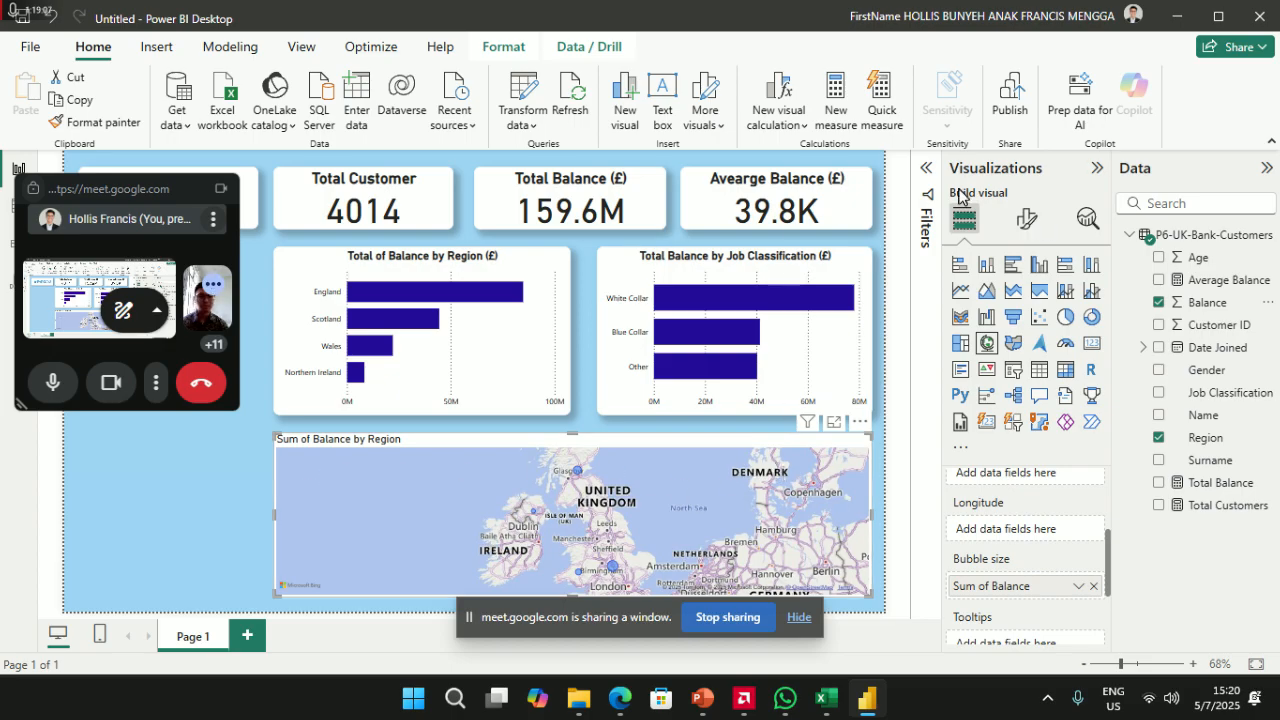
- Open the map's Style settings and preview the Aerial, Dark and Light basemaps
{"action": "left_click", "coordinate": [1026, 218]}
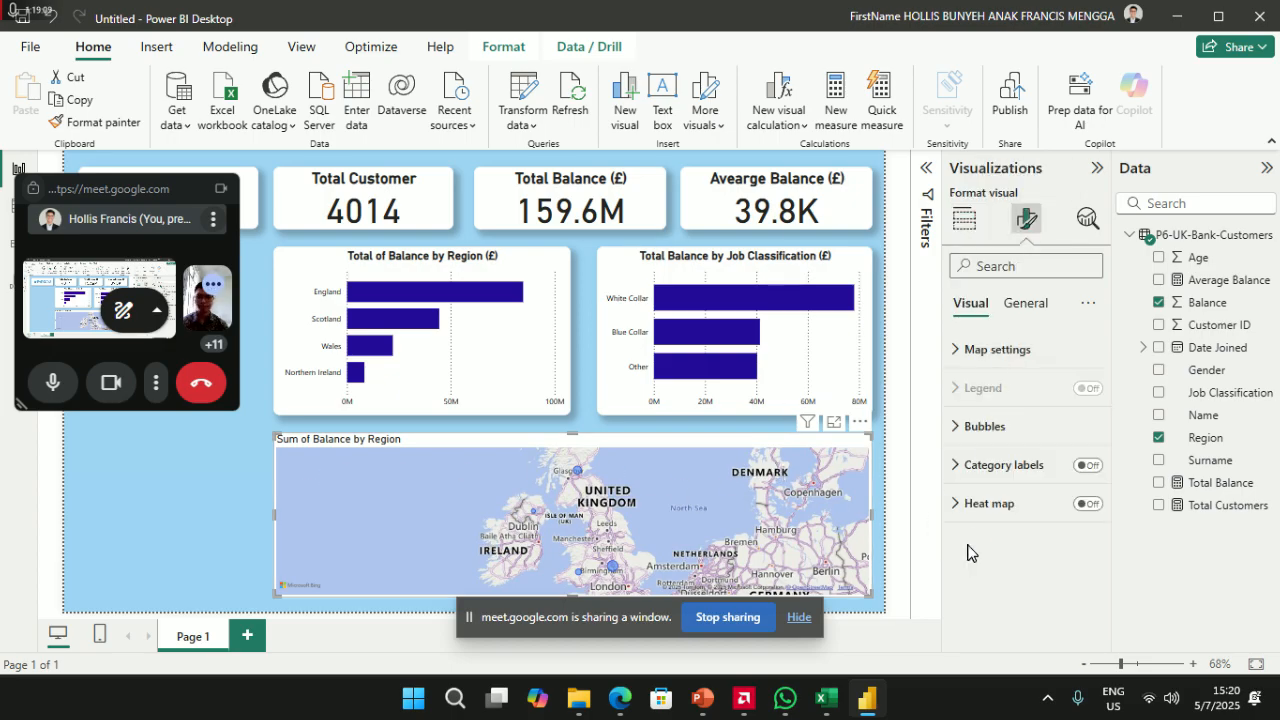
{"action": "left_click", "coordinate": [1001, 428]}
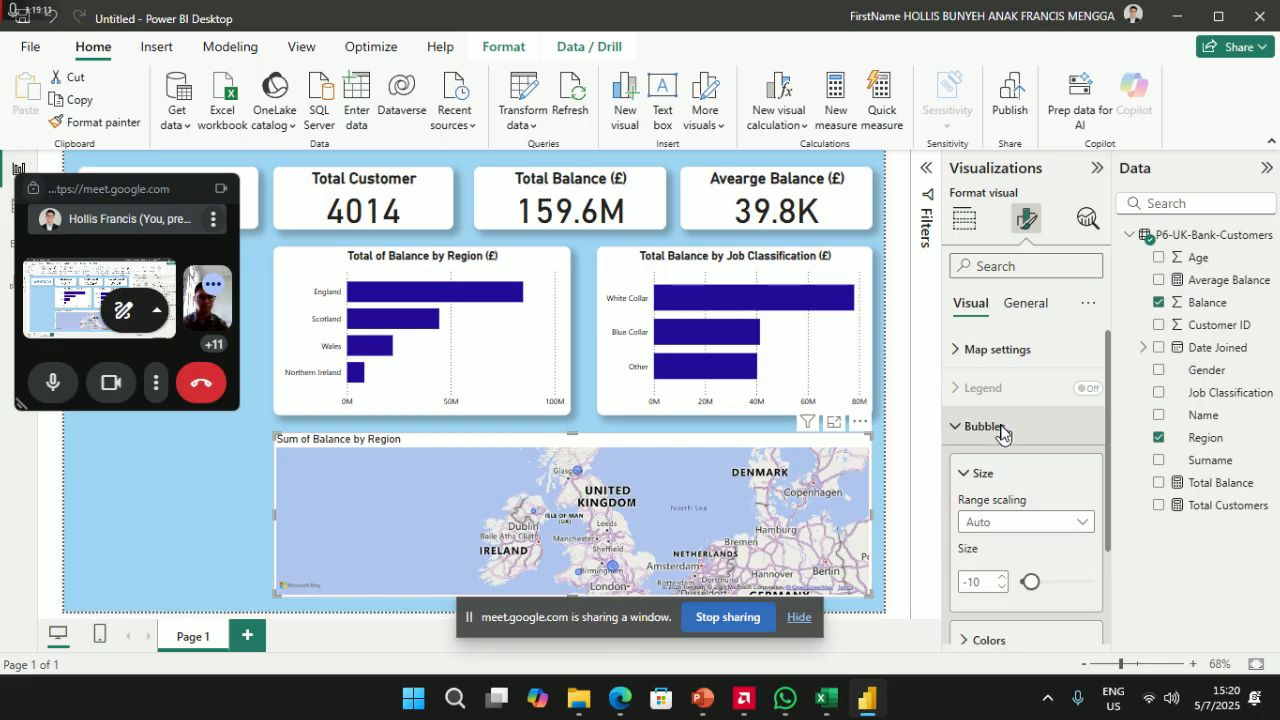
{"action": "left_click", "coordinate": [1020, 349]}
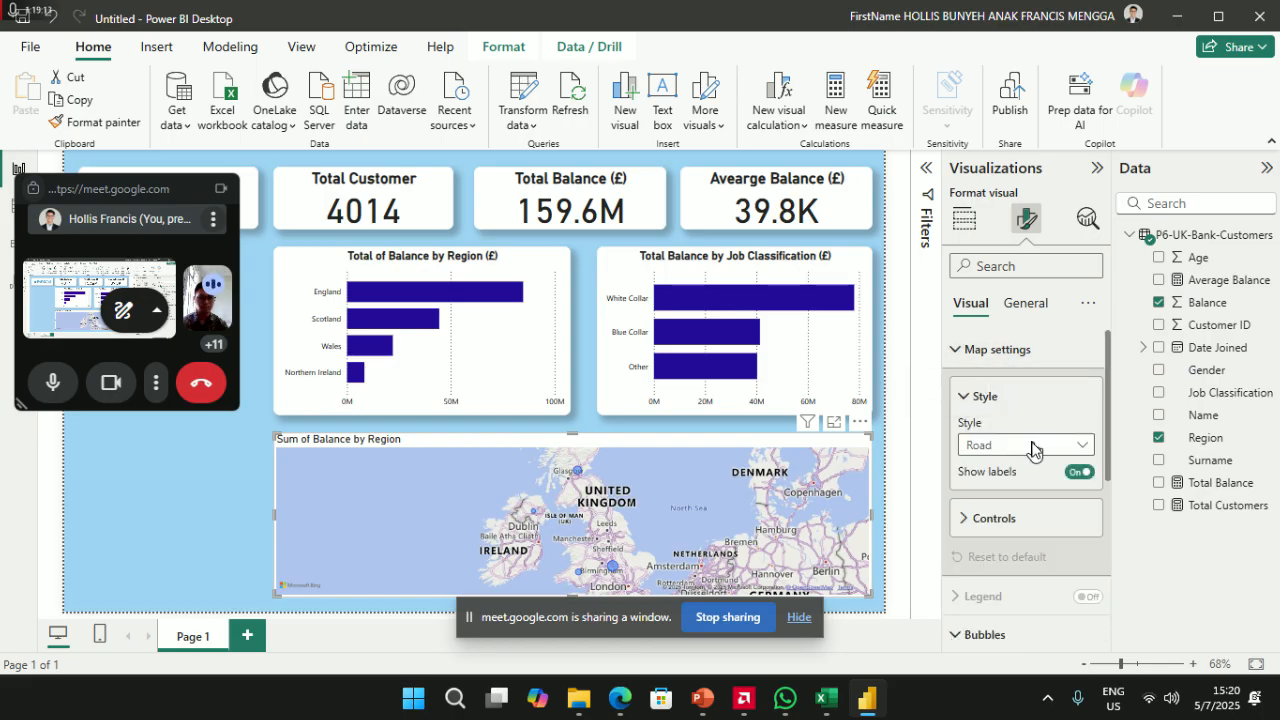
{"action": "left_click", "coordinate": [1033, 446]}
{"action": "left_click", "coordinate": [1010, 469]}
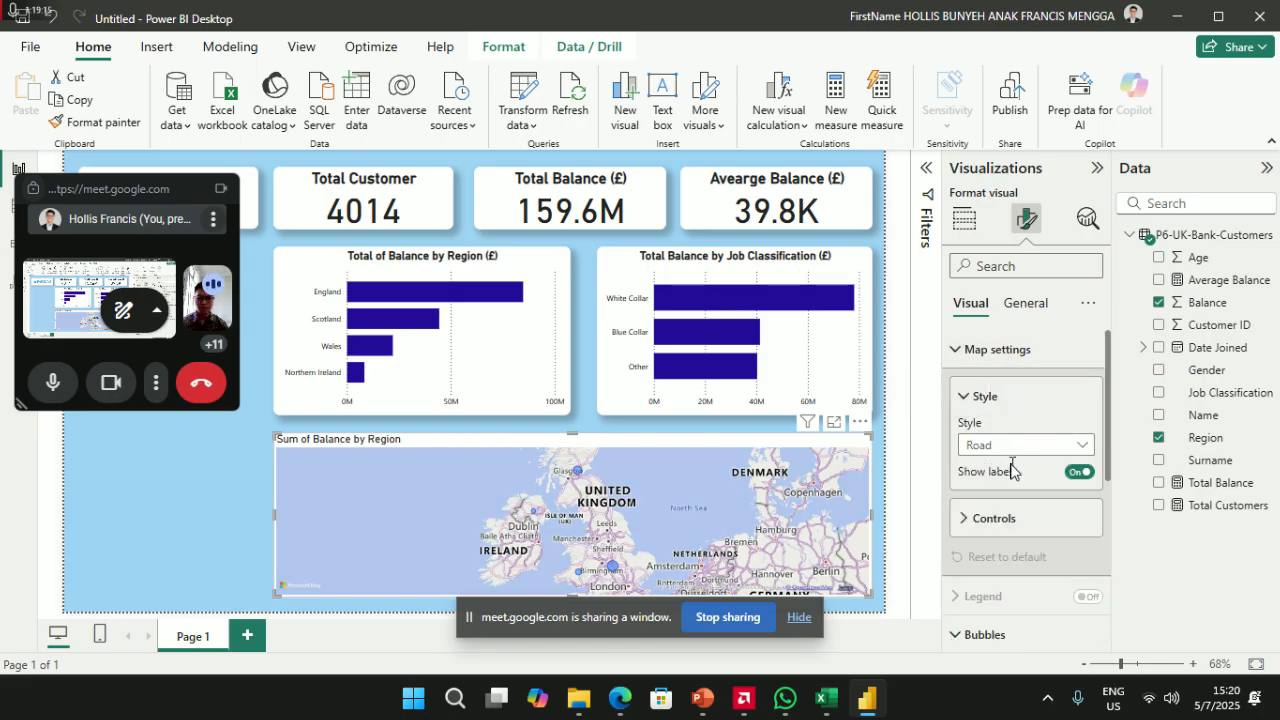
{"action": "left_click", "coordinate": [1017, 450]}
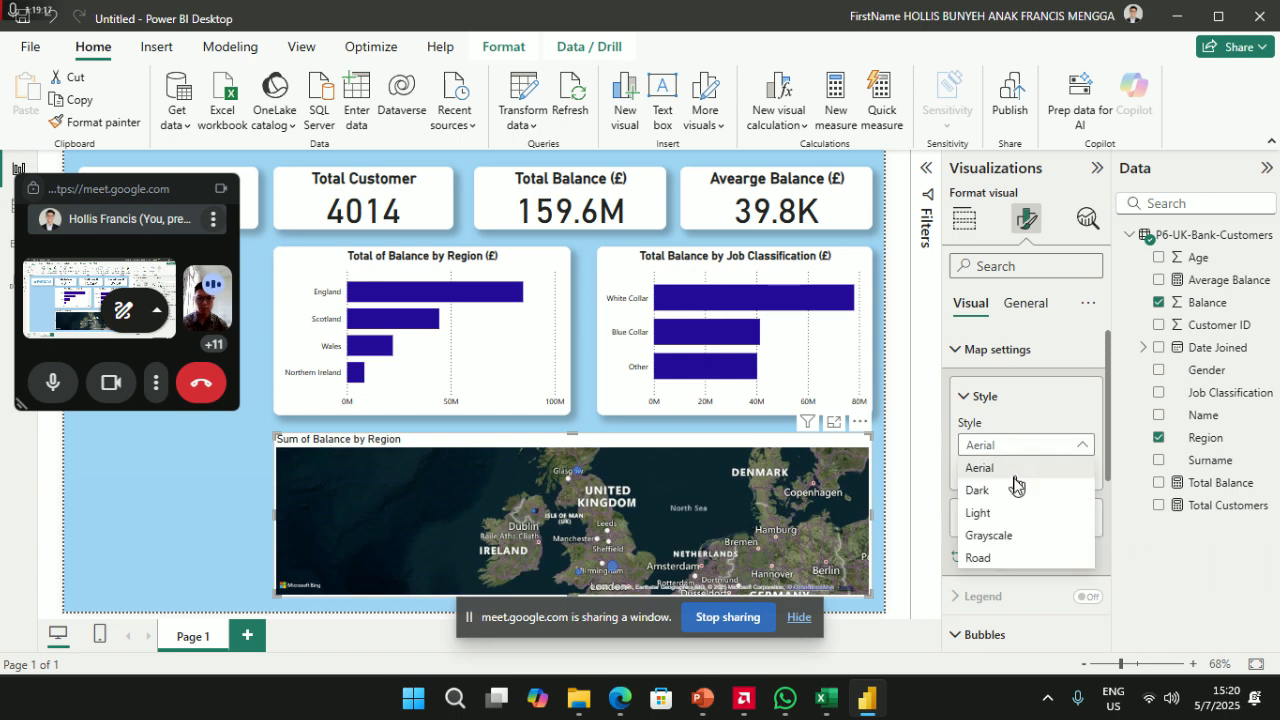
{"action": "left_click", "coordinate": [1008, 490]}
{"action": "left_click", "coordinate": [1027, 446]}
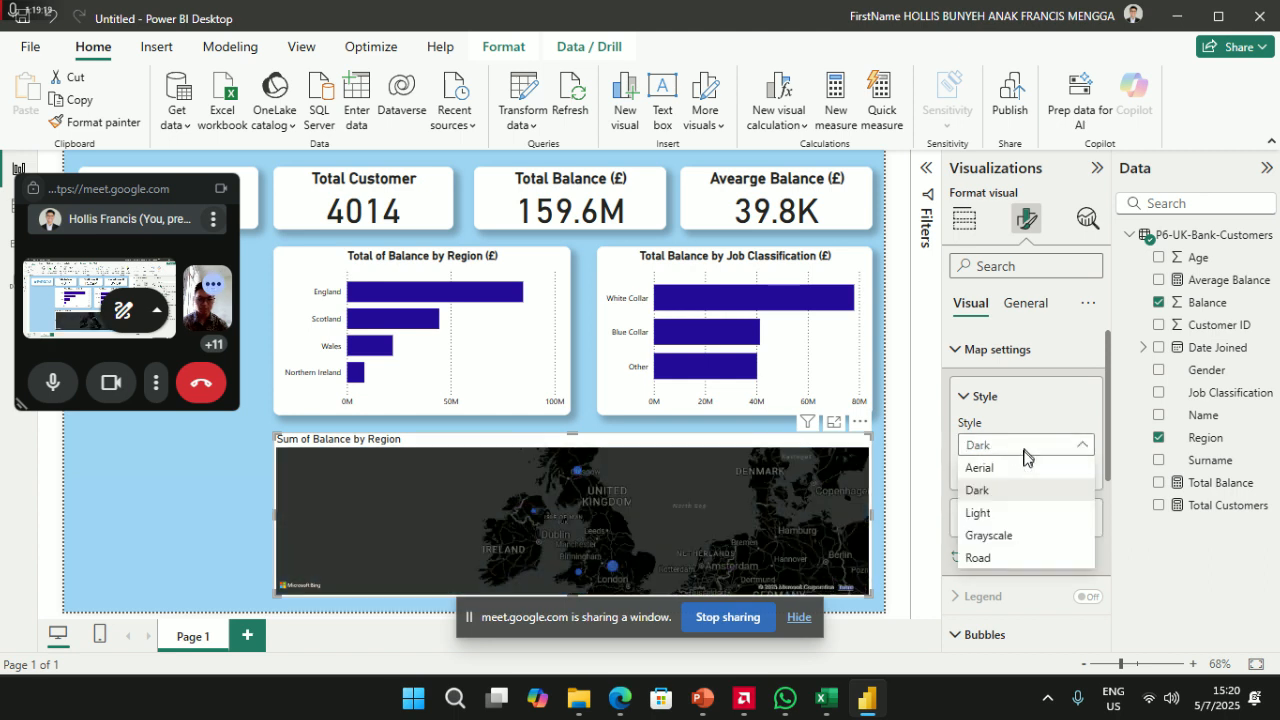
{"action": "left_click", "coordinate": [1015, 512]}
- Preview the Grayscale, Road and Dark basemaps, settle on Aerial, and collapse Style
{"action": "left_click", "coordinate": [1010, 452]}
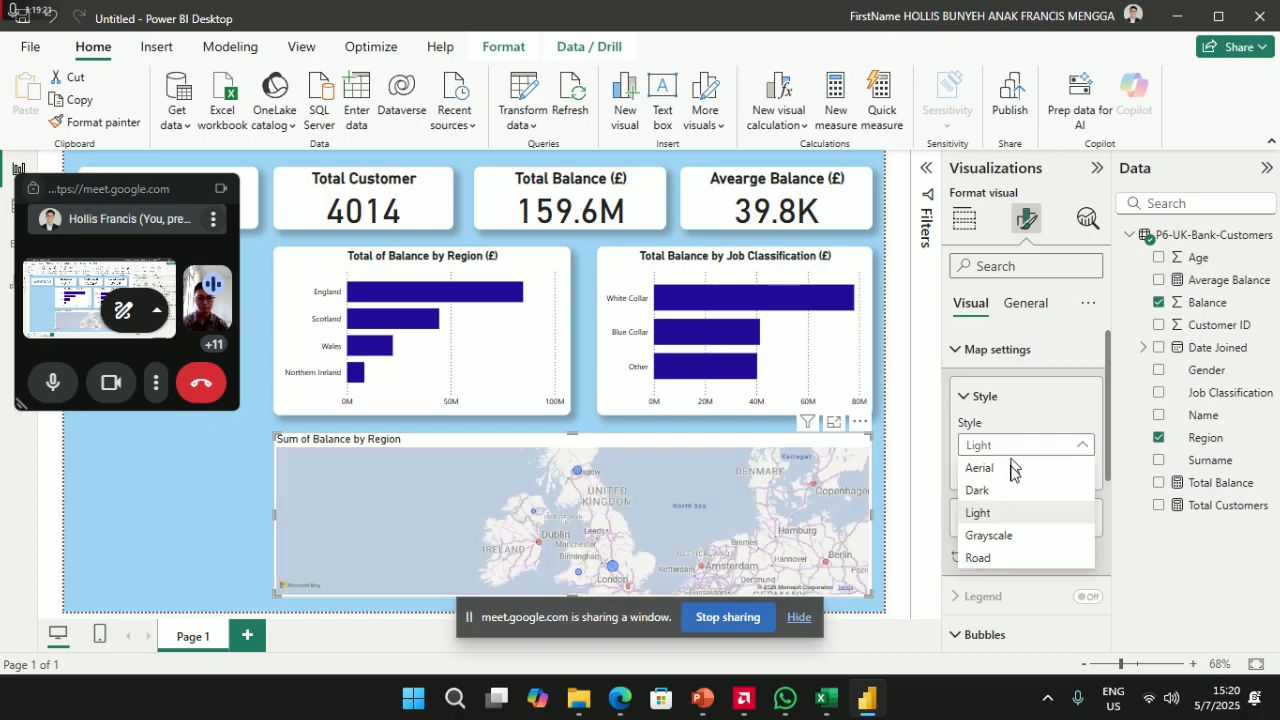
{"action": "left_click", "coordinate": [1012, 535]}
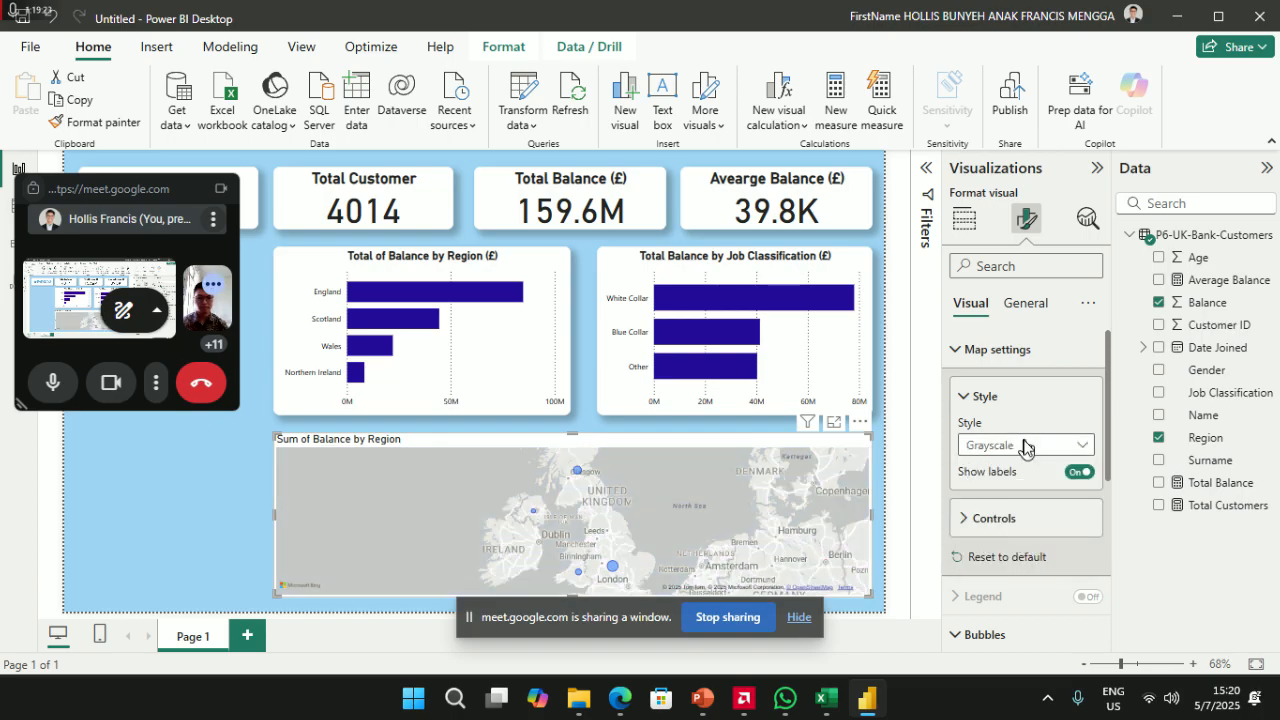
{"action": "left_click", "coordinate": [1028, 446]}
{"action": "left_click", "coordinate": [1000, 557]}
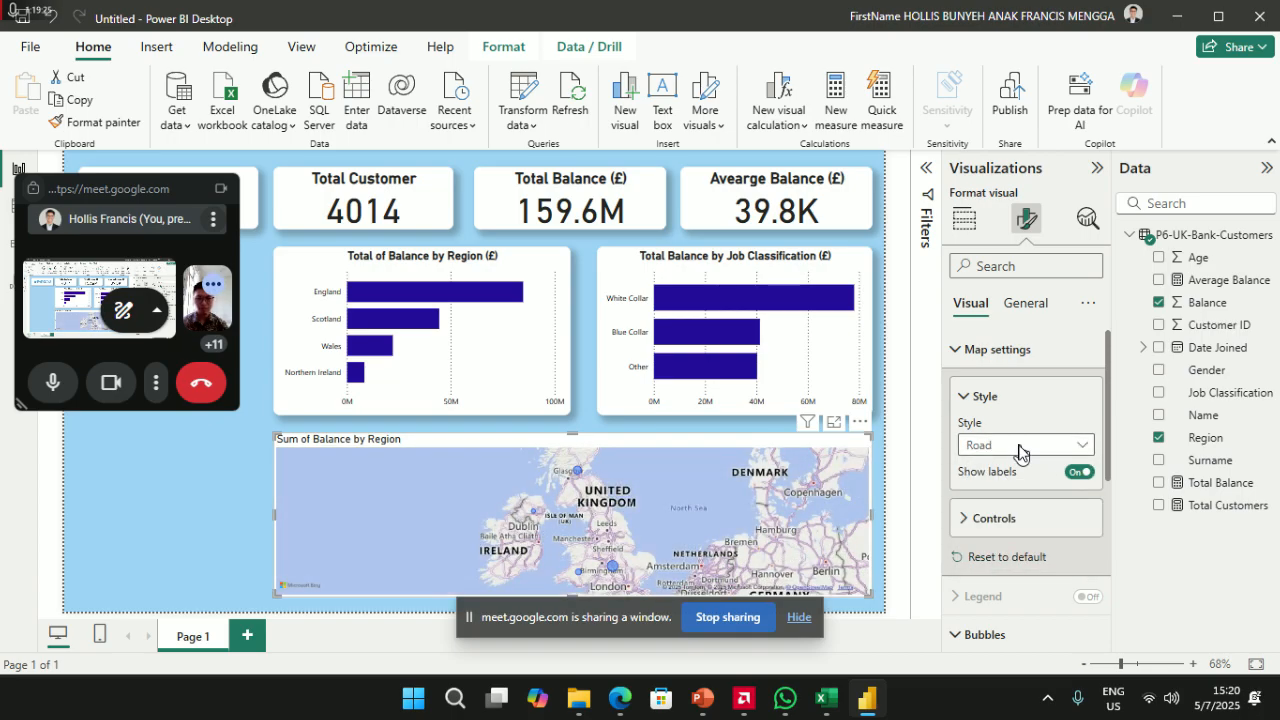
{"action": "left_click", "coordinate": [1020, 446]}
{"action": "left_click", "coordinate": [1015, 467]}
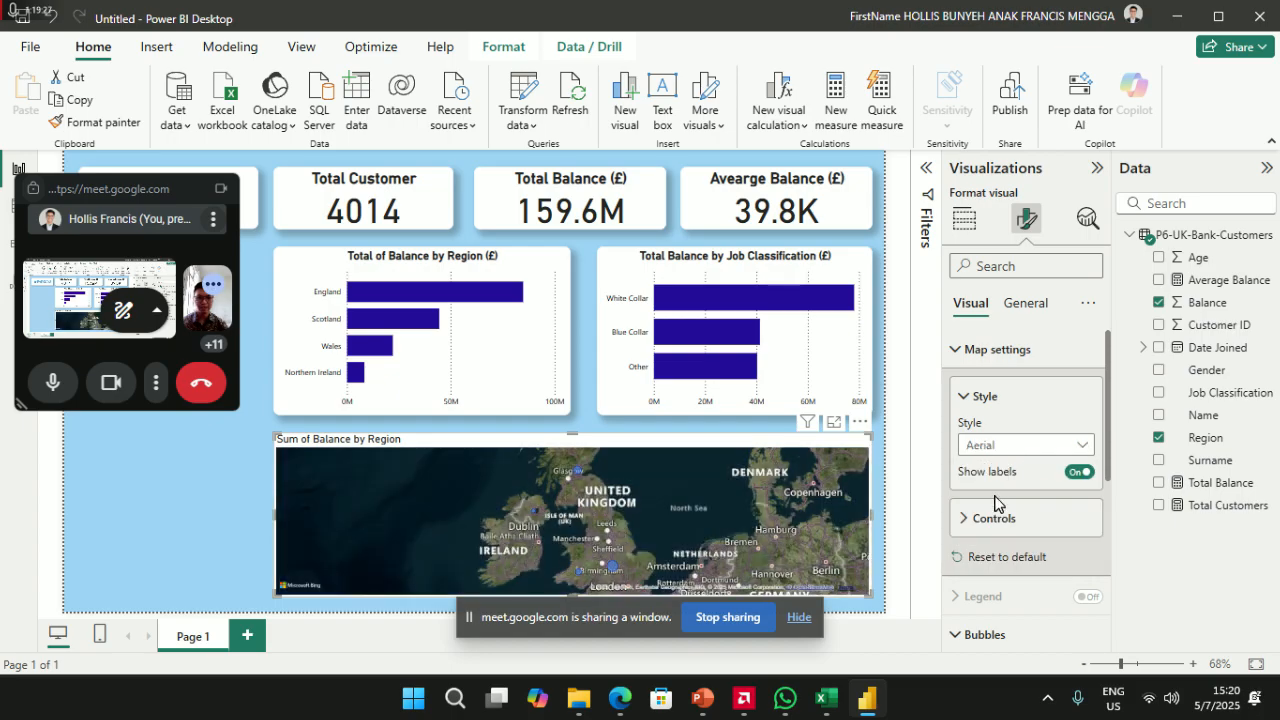
{"action": "left_click", "coordinate": [1022, 445]}
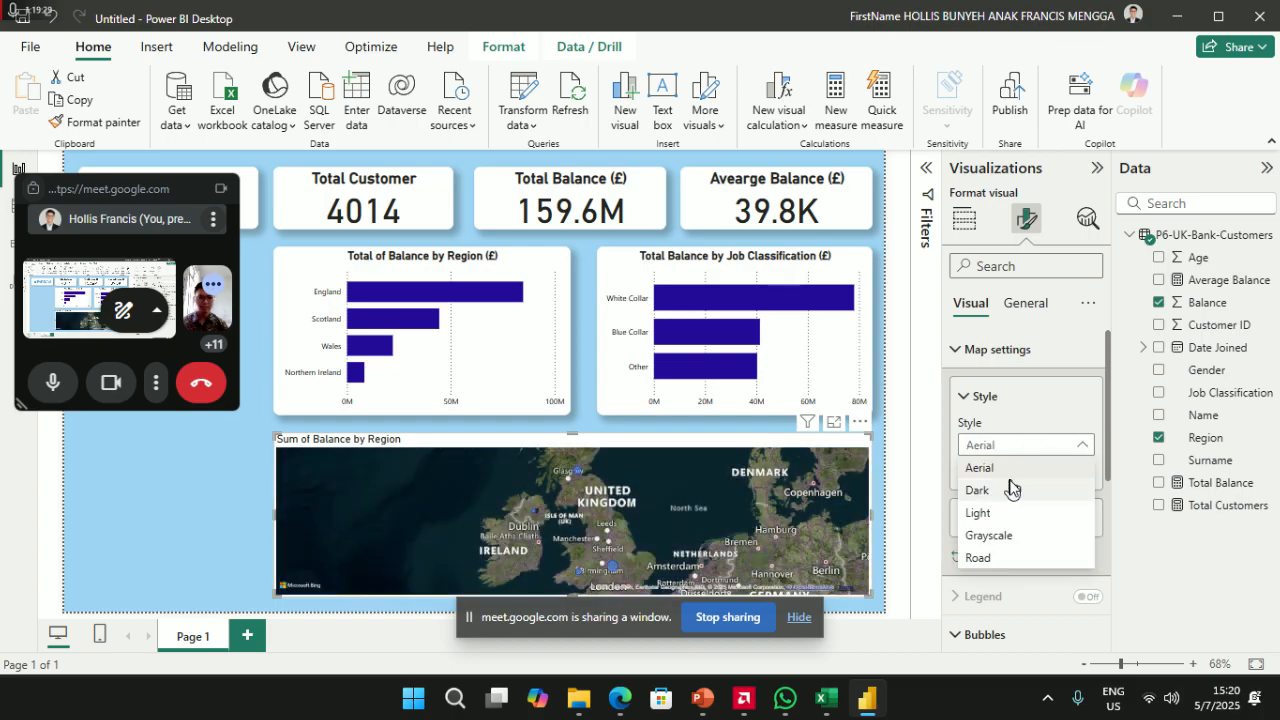
{"action": "left_click", "coordinate": [1012, 490]}
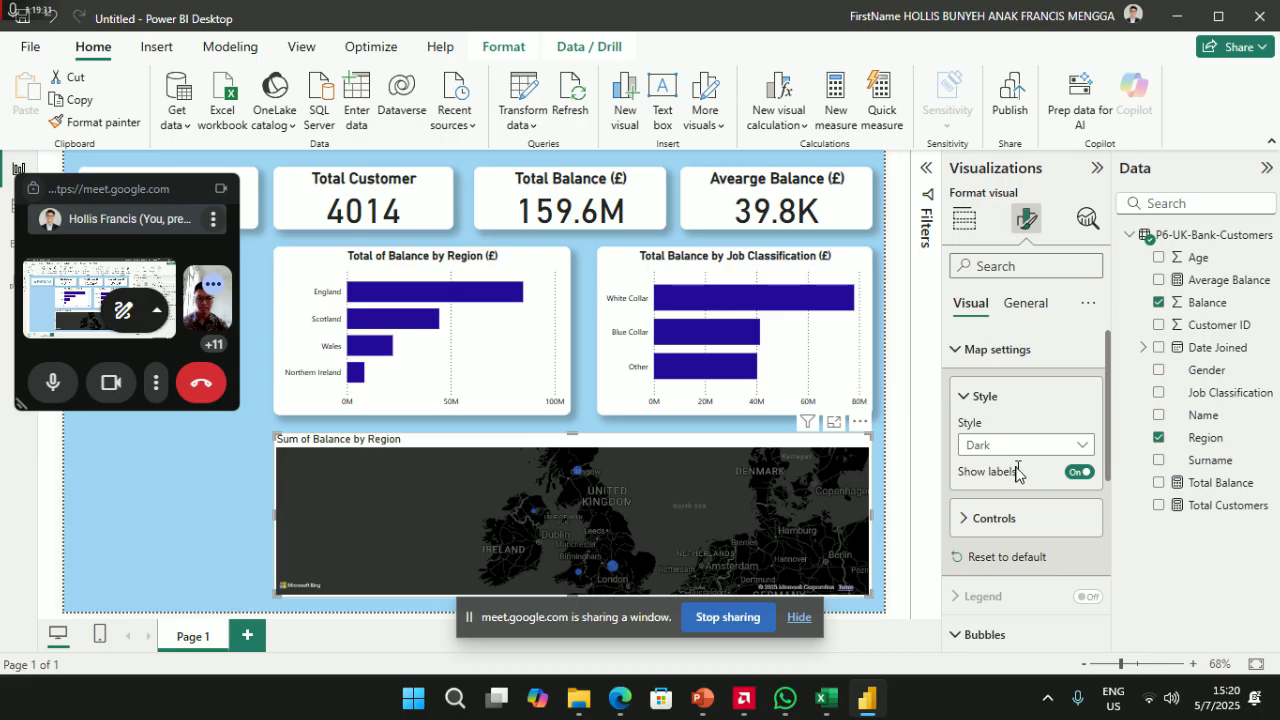
{"action": "left_click", "coordinate": [1022, 445]}
{"action": "left_click", "coordinate": [1010, 464]}
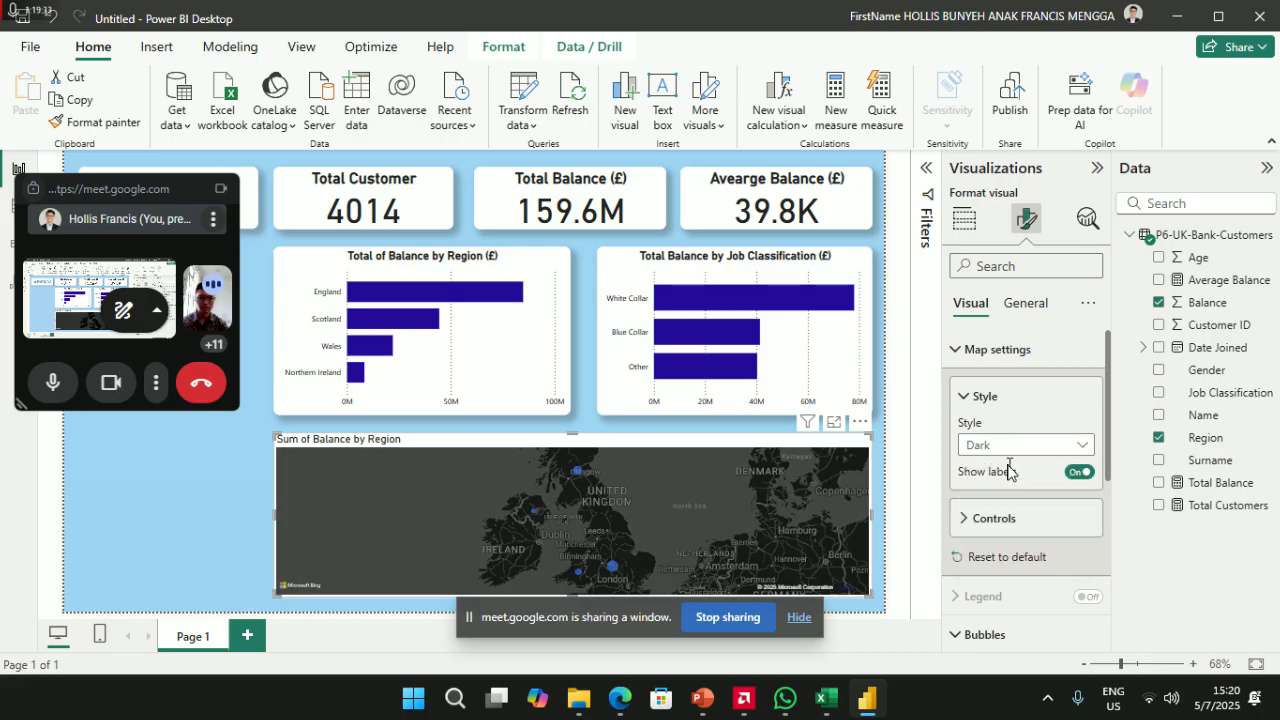
{"action": "left_click", "coordinate": [995, 396]}
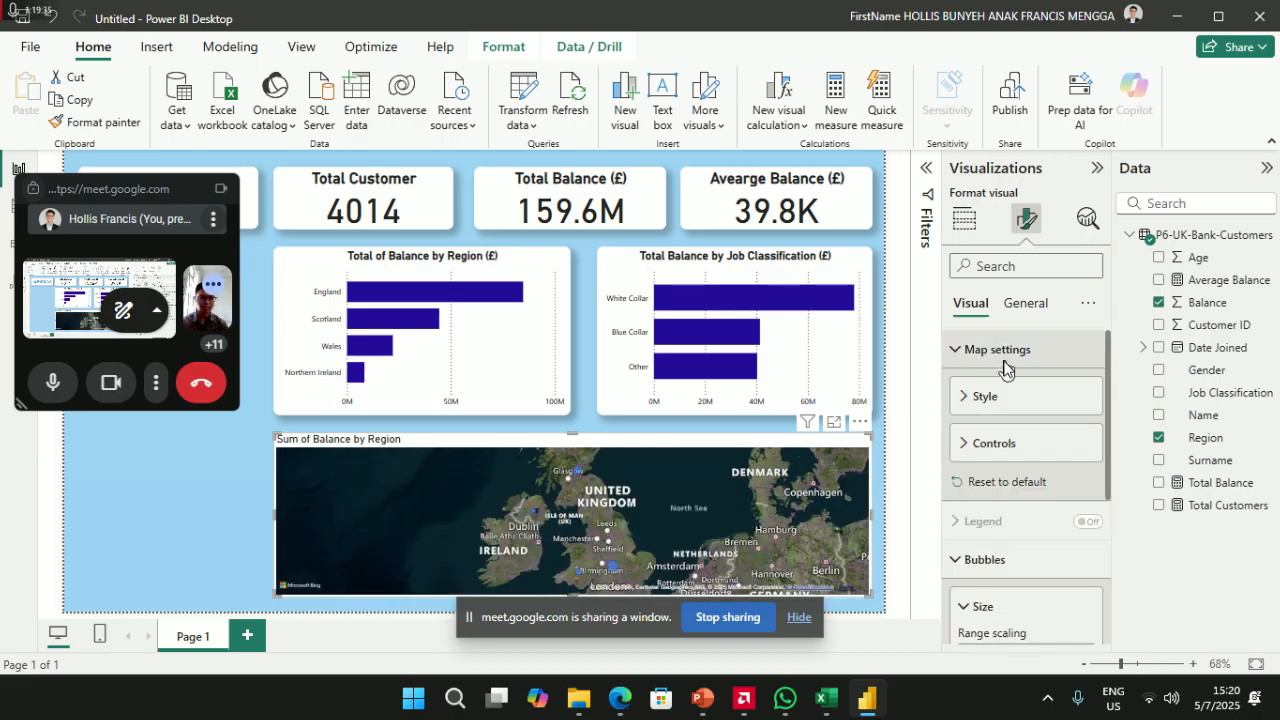
- Set the map bubble size to 75 after trying 50 and 100, then narrow the map
{"action": "scroll", "coordinate": [1000, 530], "scroll_direction": "down", "scroll_amount": 3}
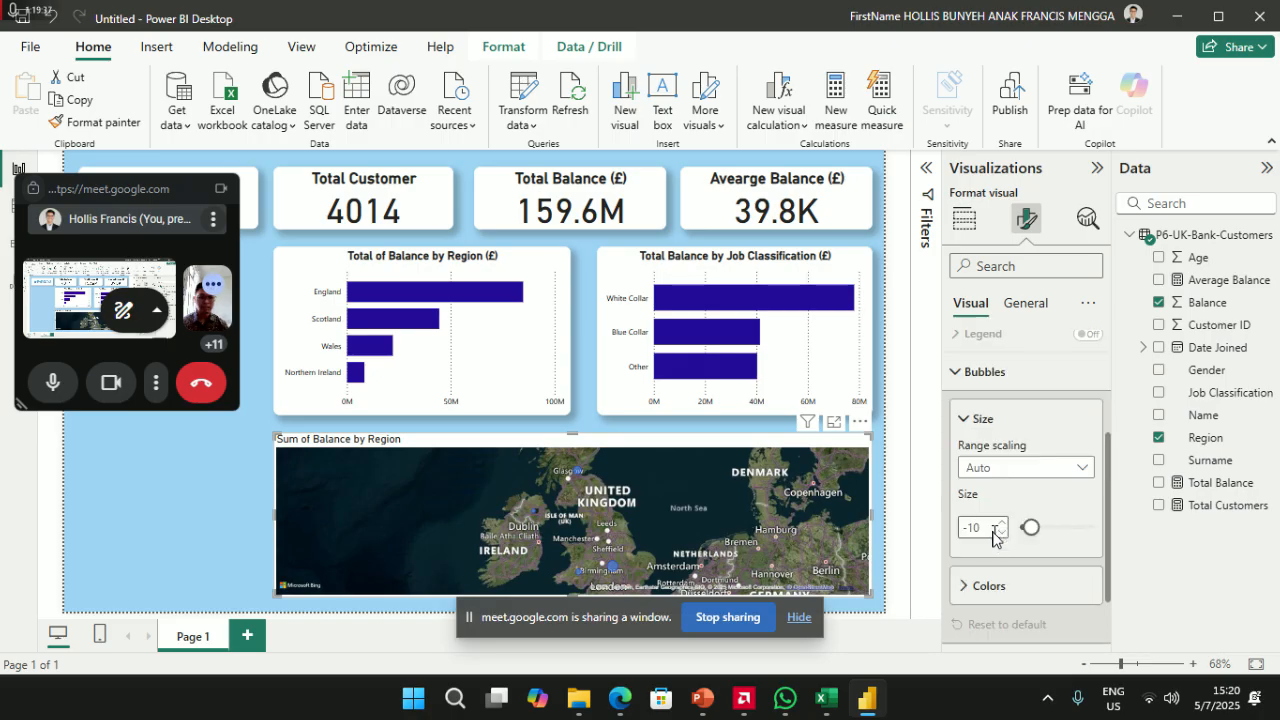
{"action": "left_click_drag", "start_coordinate": [1033, 535], "coordinate": [1073, 530]}
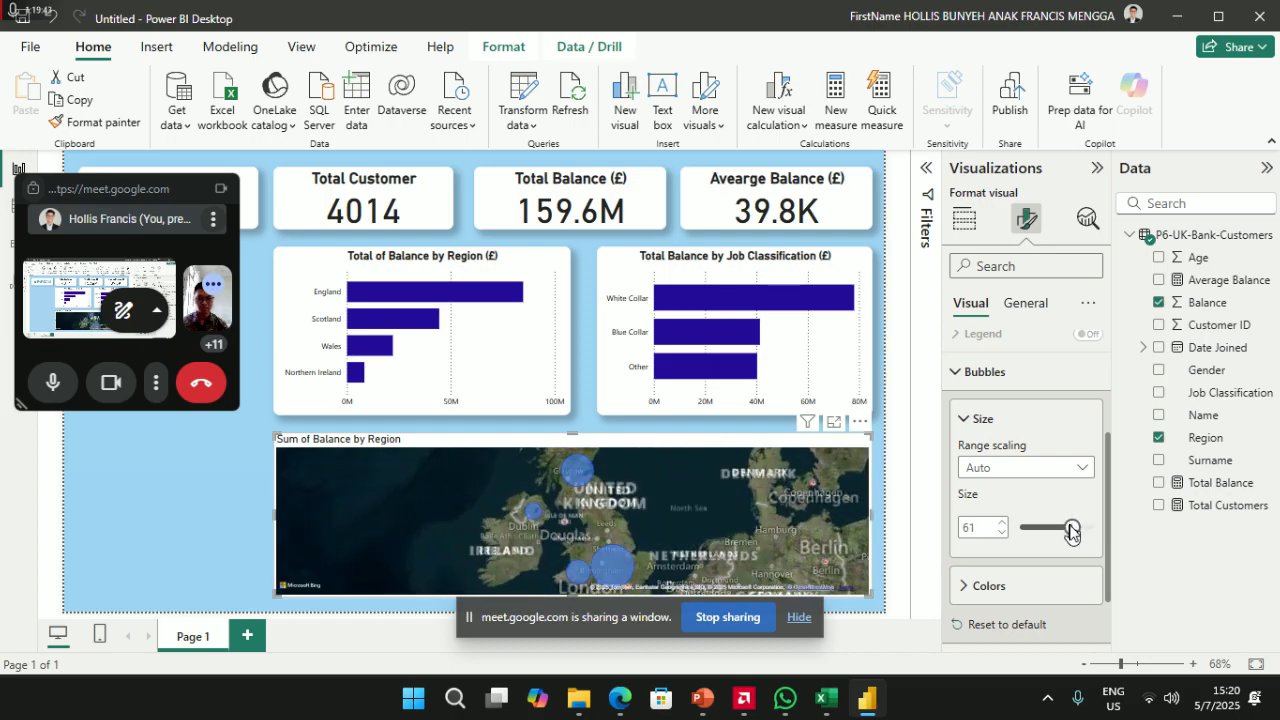
{"action": "type", "text": "50"}
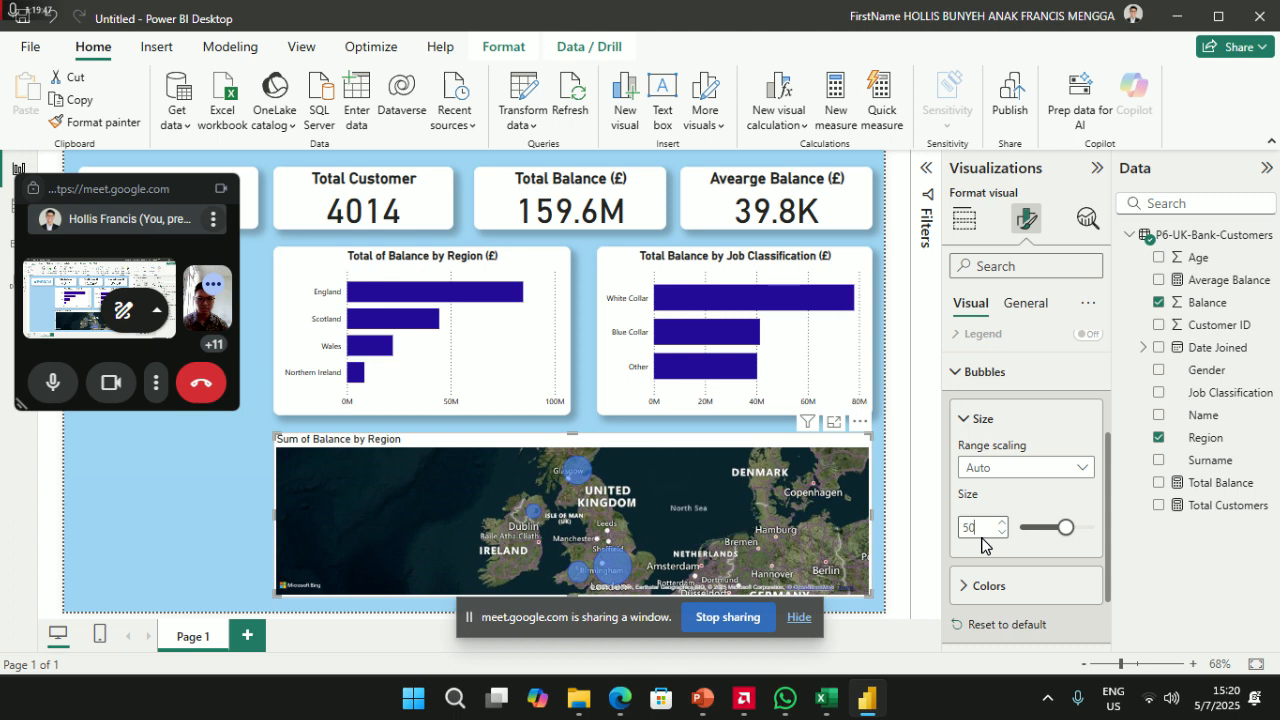
{"action": "key", "text": "BackSpace"}
{"action": "key", "text": "BackSpace"}
{"action": "type", "text": "100"}
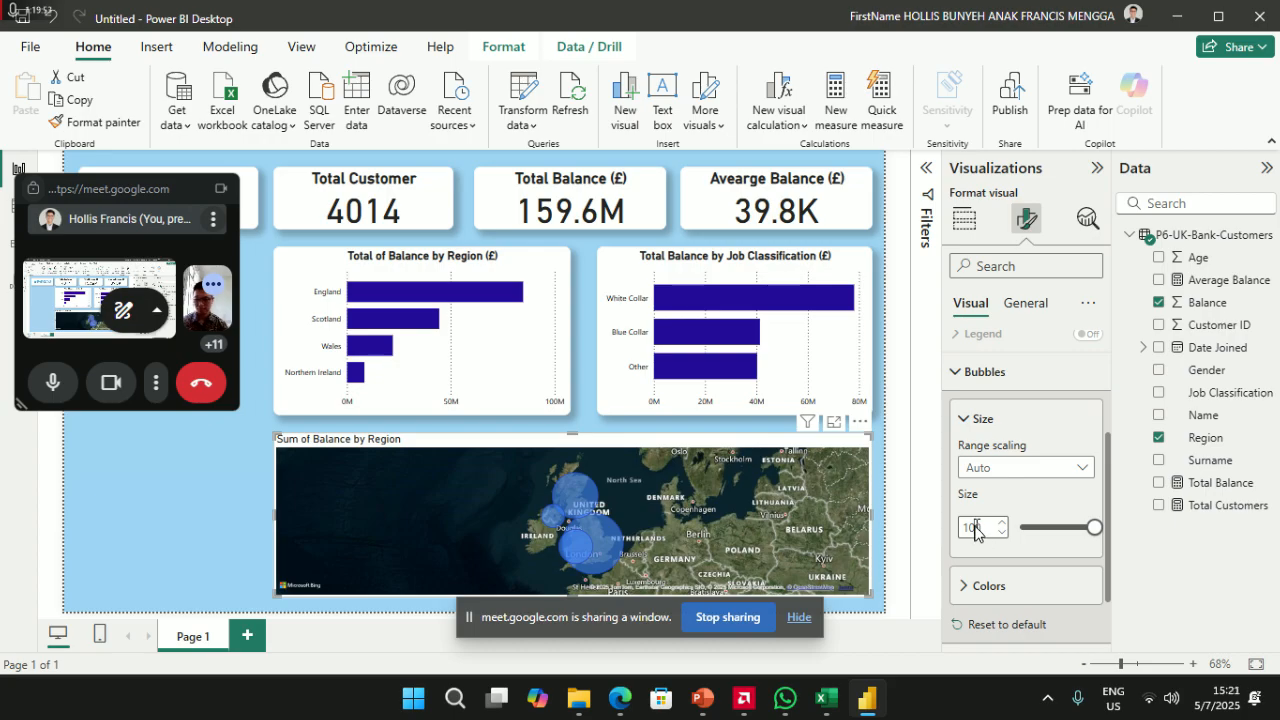
{"action": "key", "text": "BackSpace"}
{"action": "key", "text": "BackSpace"}
{"action": "key", "text": "BackSpace"}
{"action": "type", "text": "75"}
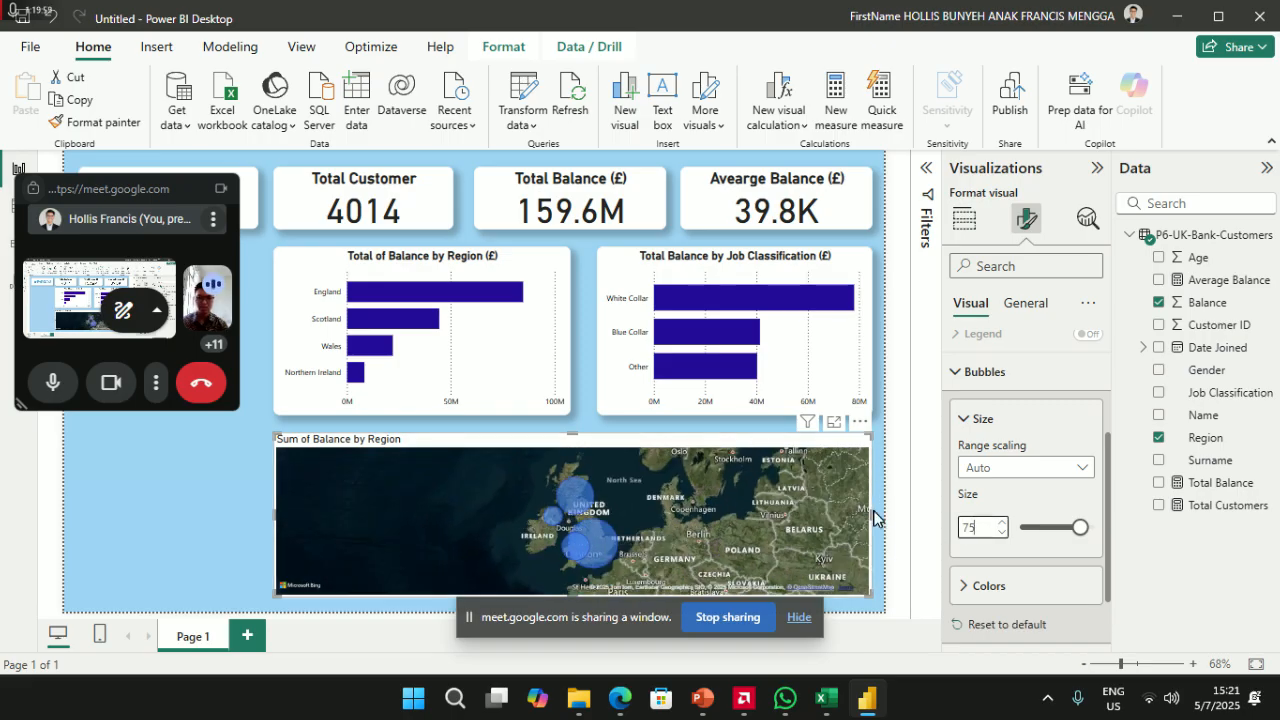
{"action": "left_click_drag", "start_coordinate": [872, 515], "coordinate": [575, 525]}
- Move the map right, stack Job Classification under Region, and extend the map to the charts' top
{"action": "mouse_move", "coordinate": [433, 266]}
{"action": "left_mouse_down"}
{"action": "mouse_move", "coordinate": [687, 447]}
{"action": "mouse_move", "coordinate": [745, 452]}
{"action": "mouse_move", "coordinate": [497, 441]}
{"action": "mouse_move", "coordinate": [497, 262]}
{"action": "mouse_move", "coordinate": [431, 259]}
{"action": "left_mouse_up"}
{"action": "left_click_drag", "start_coordinate": [443, 447], "coordinate": [745, 447]}
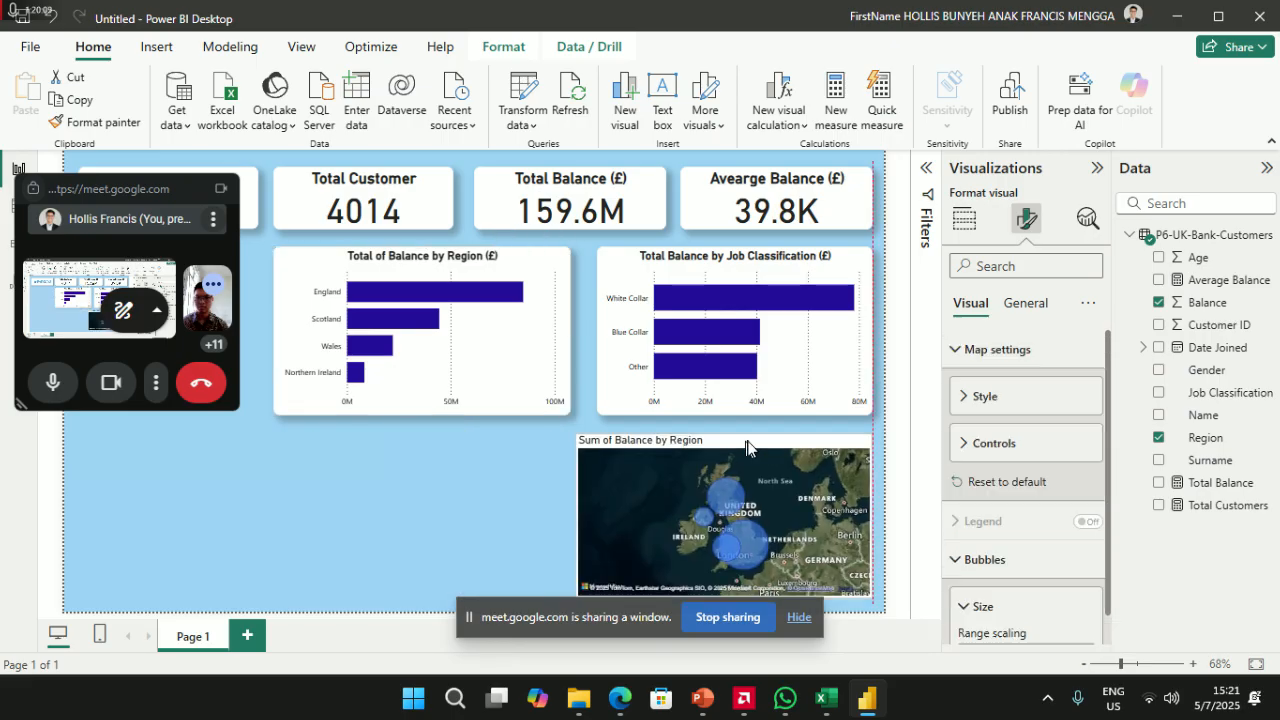
{"action": "left_click_drag", "start_coordinate": [704, 258], "coordinate": [368, 460]}
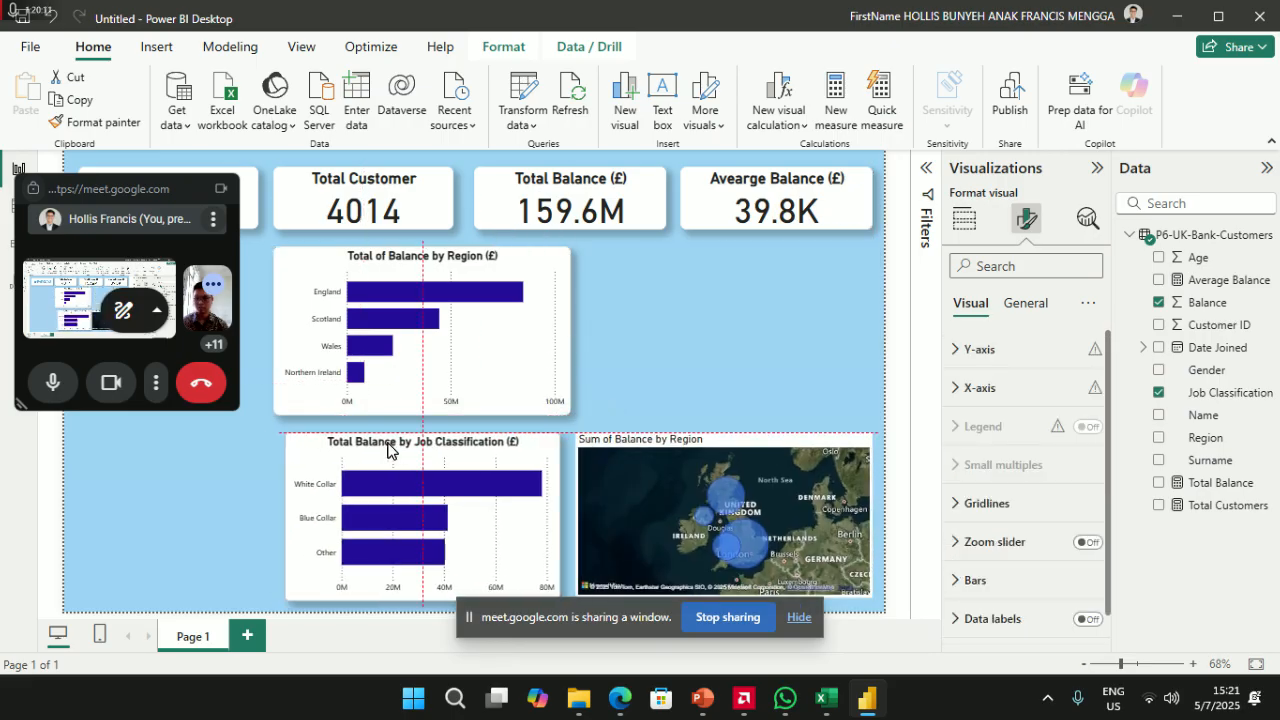
{"action": "left_click_drag", "start_coordinate": [549, 518], "coordinate": [570, 518]}
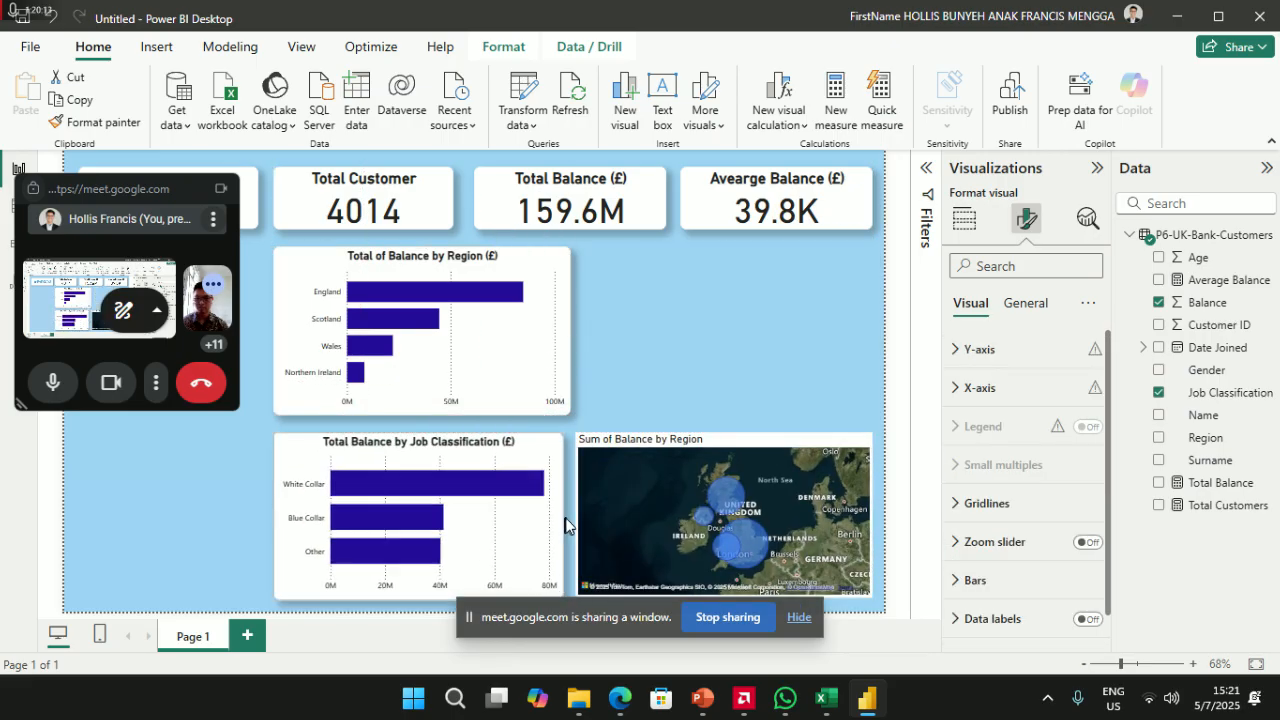
{"action": "left_click_drag", "start_coordinate": [685, 434], "coordinate": [722, 245]}
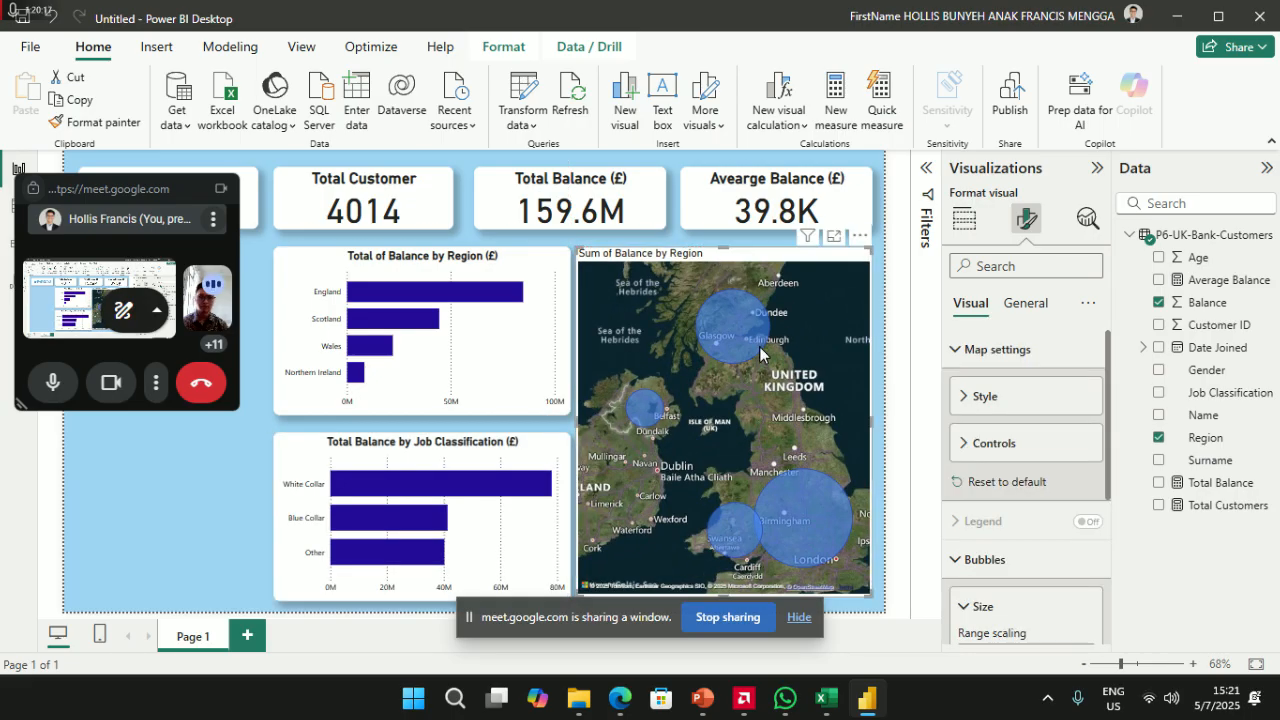
{"action": "left_click_drag", "start_coordinate": [694, 252], "coordinate": [694, 259]}
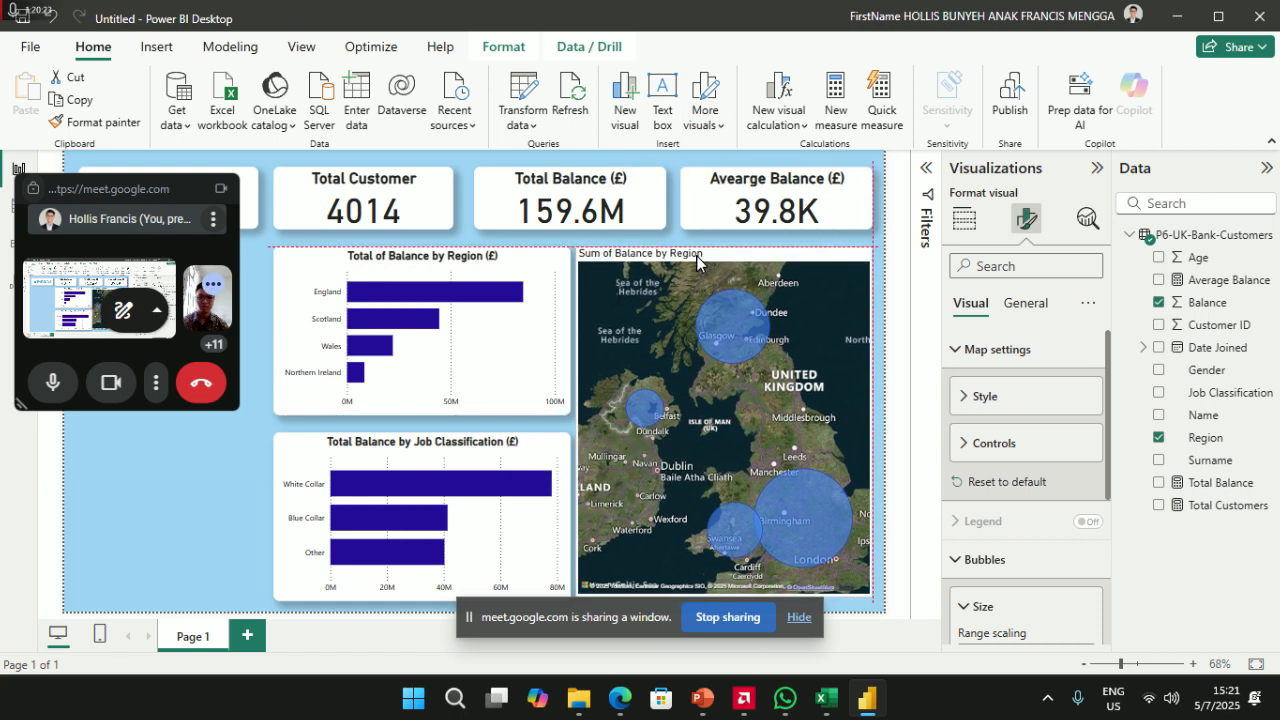
- Fine-tune the Job Classification chart's position and width to line up with the Region chart
{"action": "left_click_drag", "start_coordinate": [482, 258], "coordinate": [474, 252]}
{"action": "left_click_drag", "start_coordinate": [423, 443], "coordinate": [406, 440]}
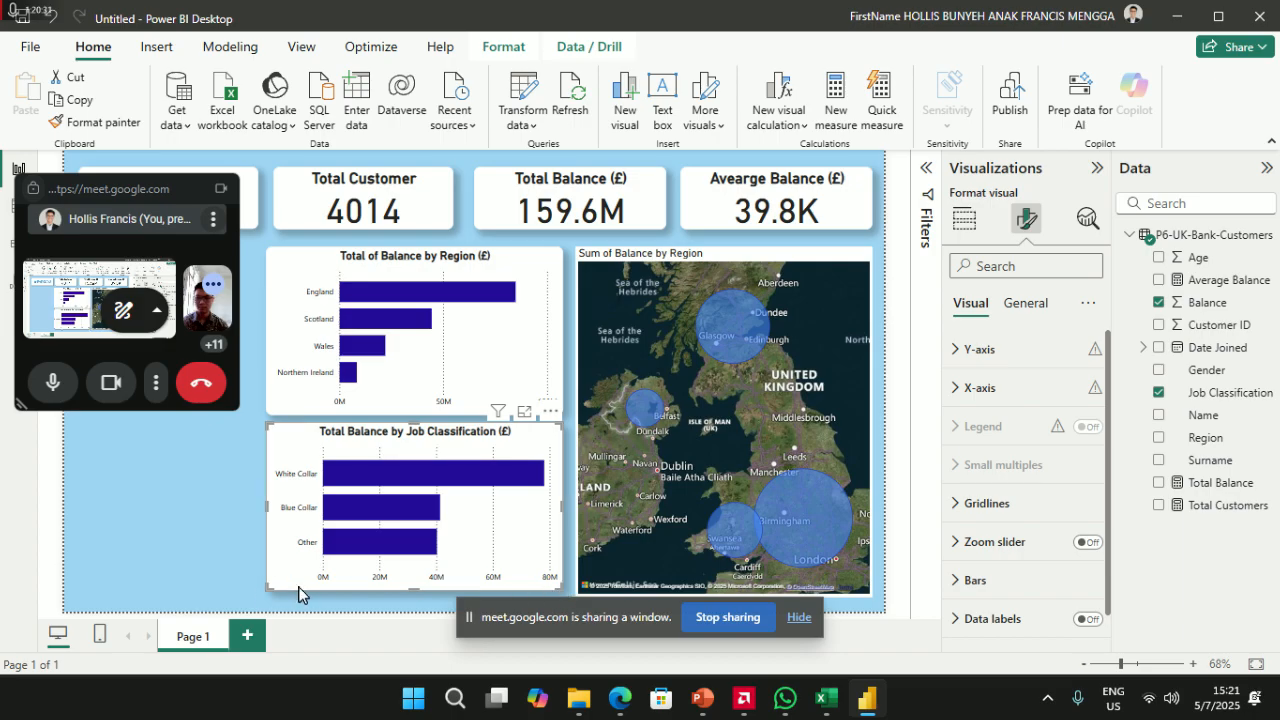
{"action": "left_click_drag", "start_coordinate": [268, 594], "coordinate": [260, 601]}
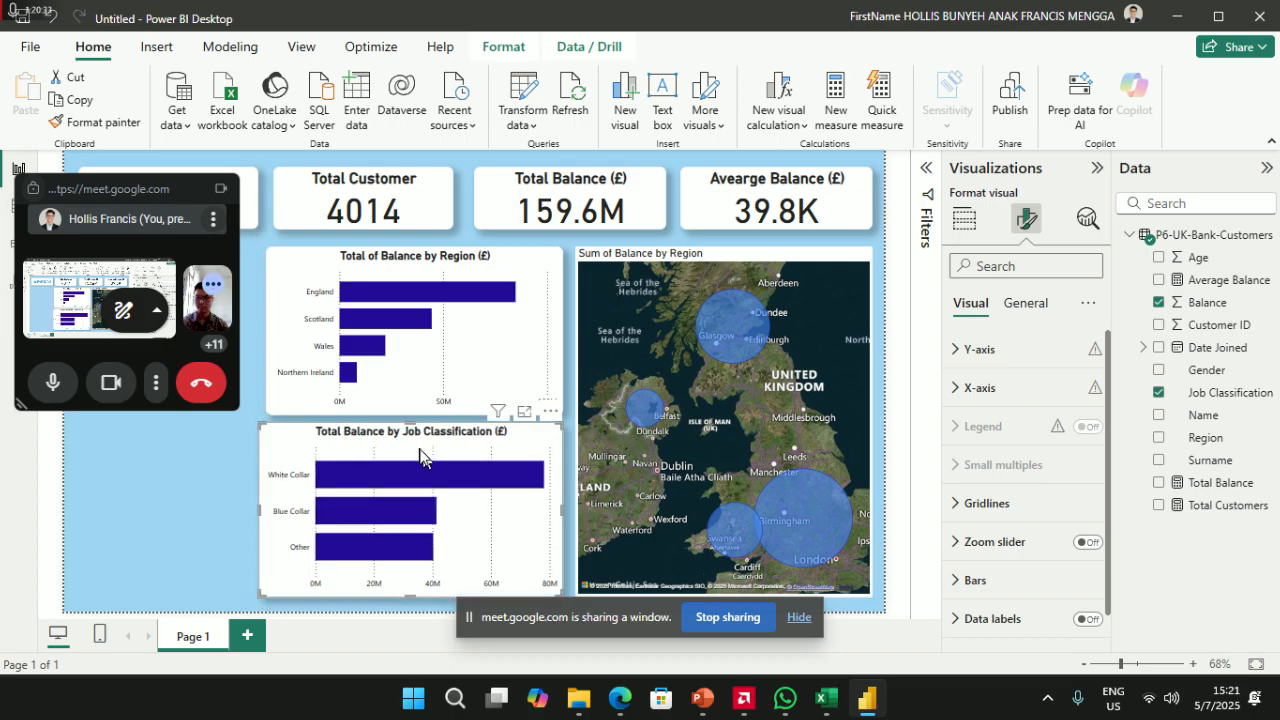
{"action": "left_click_drag", "start_coordinate": [414, 432], "coordinate": [422, 432]}
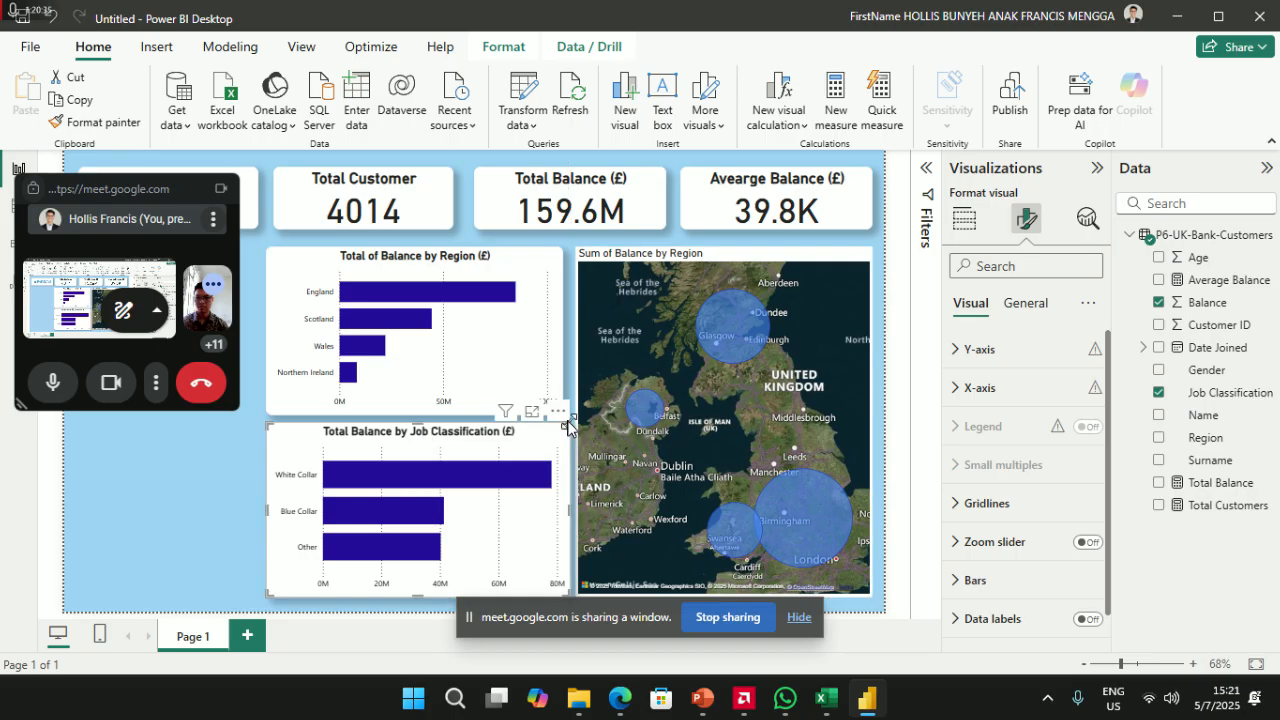
{"action": "left_click_drag", "start_coordinate": [567, 435], "coordinate": [561, 434]}
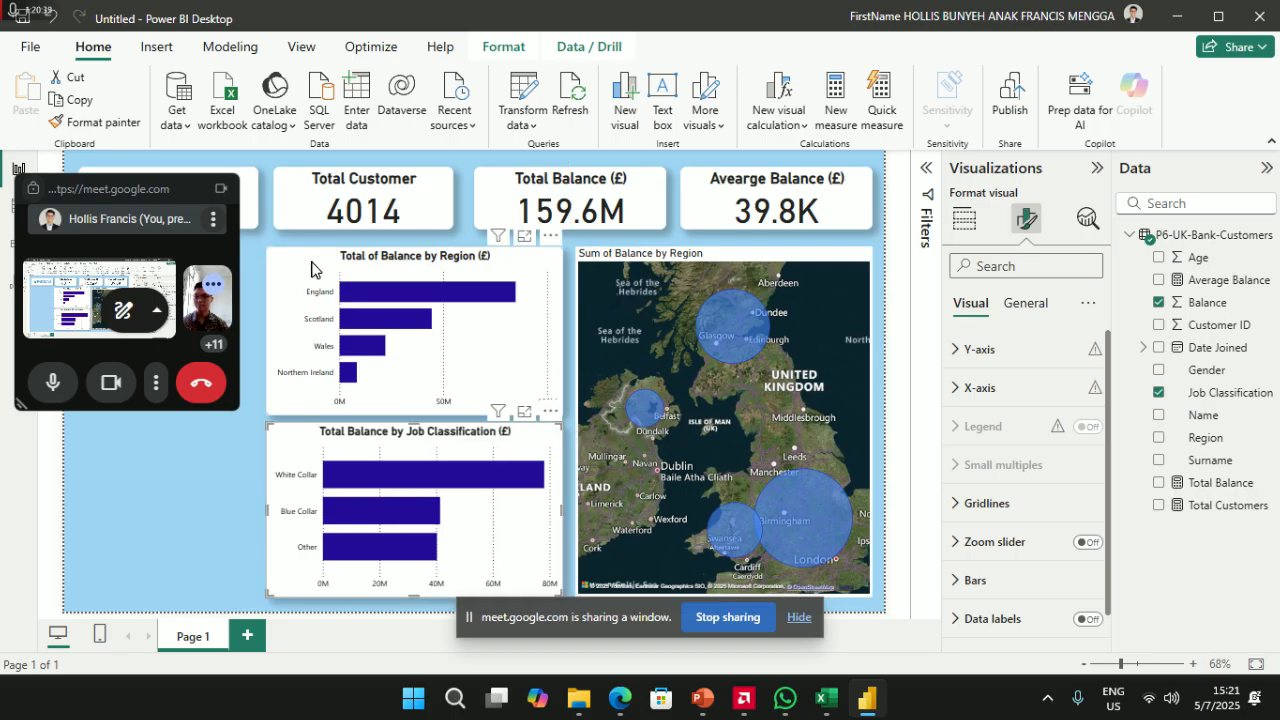
{"action": "left_click", "coordinate": [312, 272]}
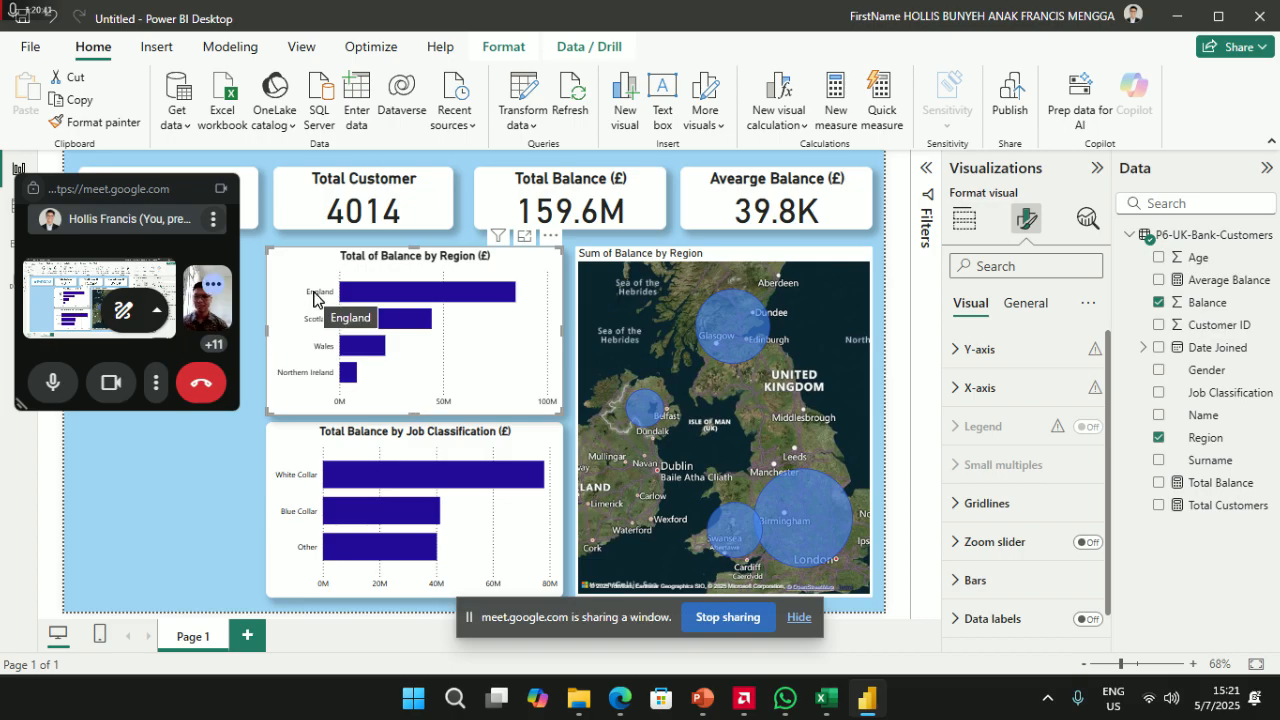
- Format-paint the bar charts' centred bold title style onto the map, then clear the Scotland cross-filter
{"action": "left_click_drag", "start_coordinate": [148, 189], "coordinate": [149, 207]}
{"action": "left_click", "coordinate": [305, 269]}
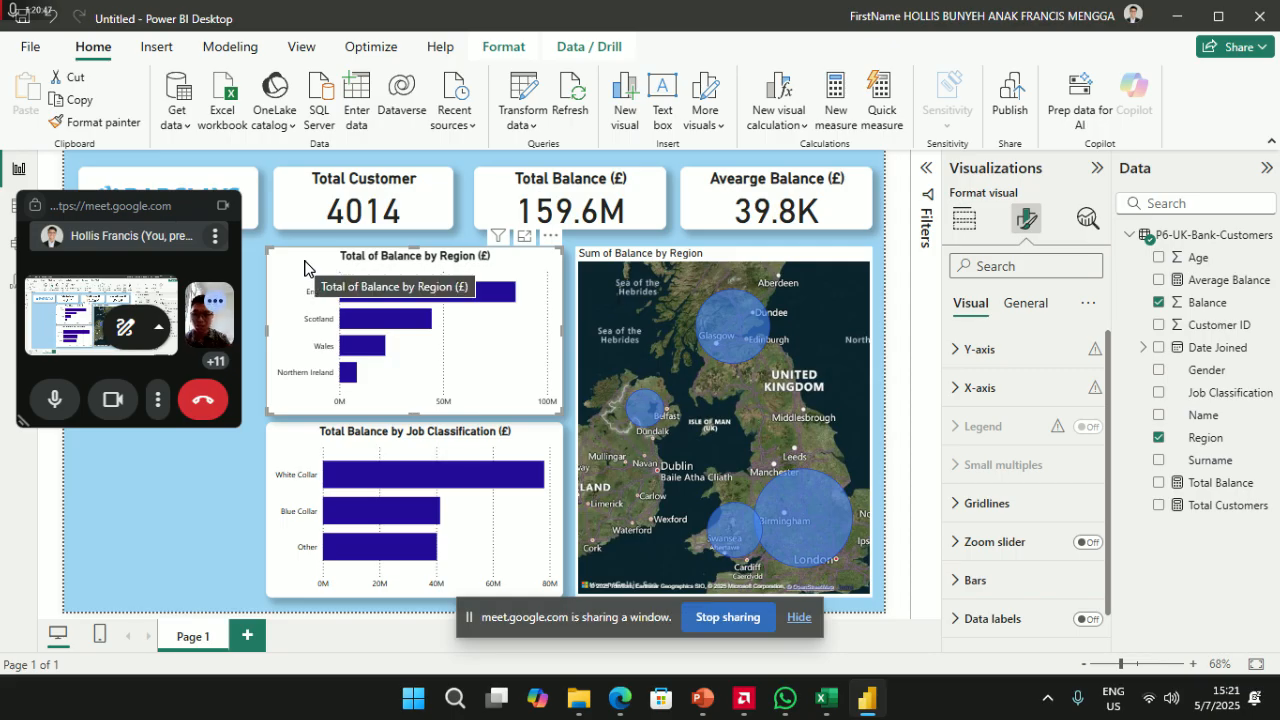
{"action": "left_click", "coordinate": [104, 122]}
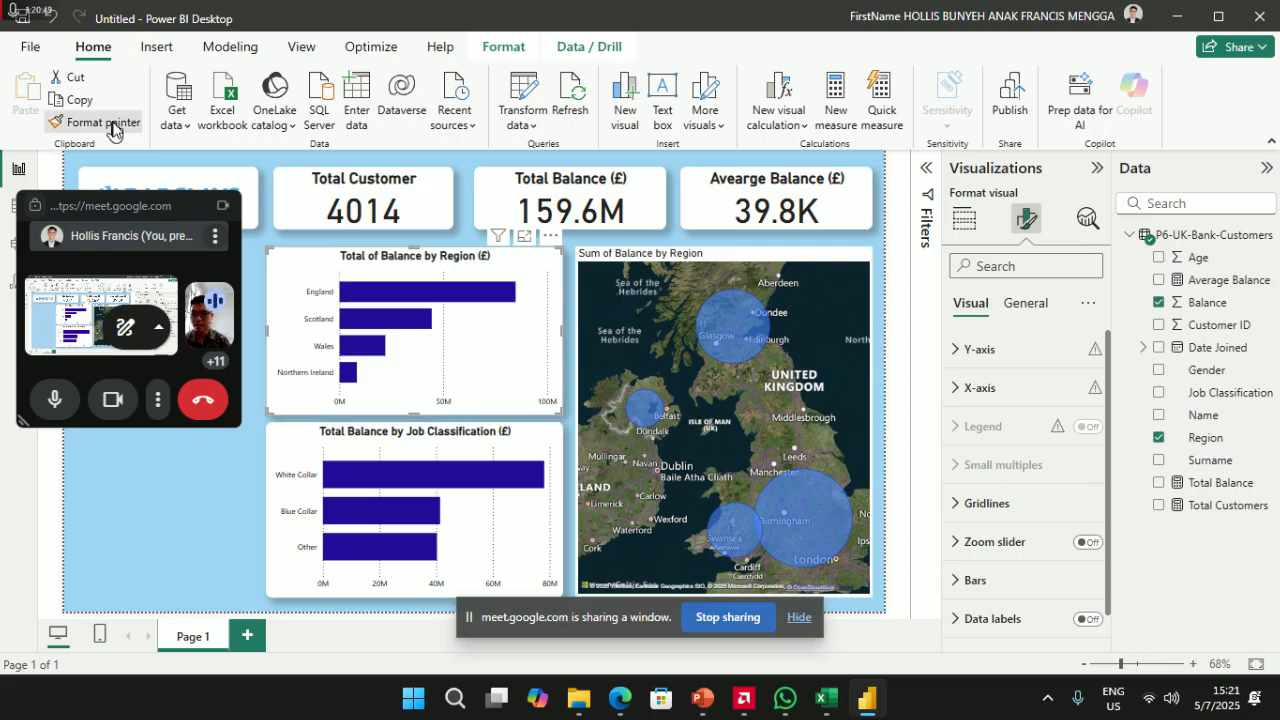
{"action": "left_click", "coordinate": [612, 262]}
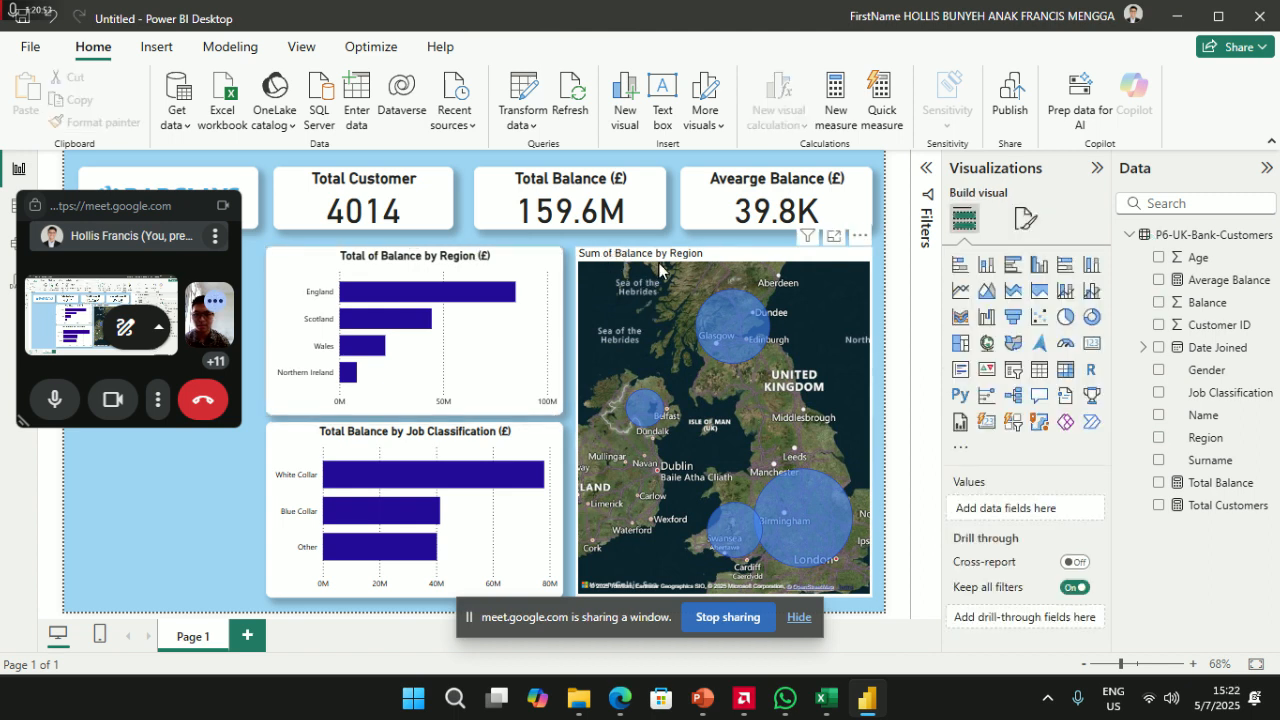
{"action": "left_click", "coordinate": [588, 259]}
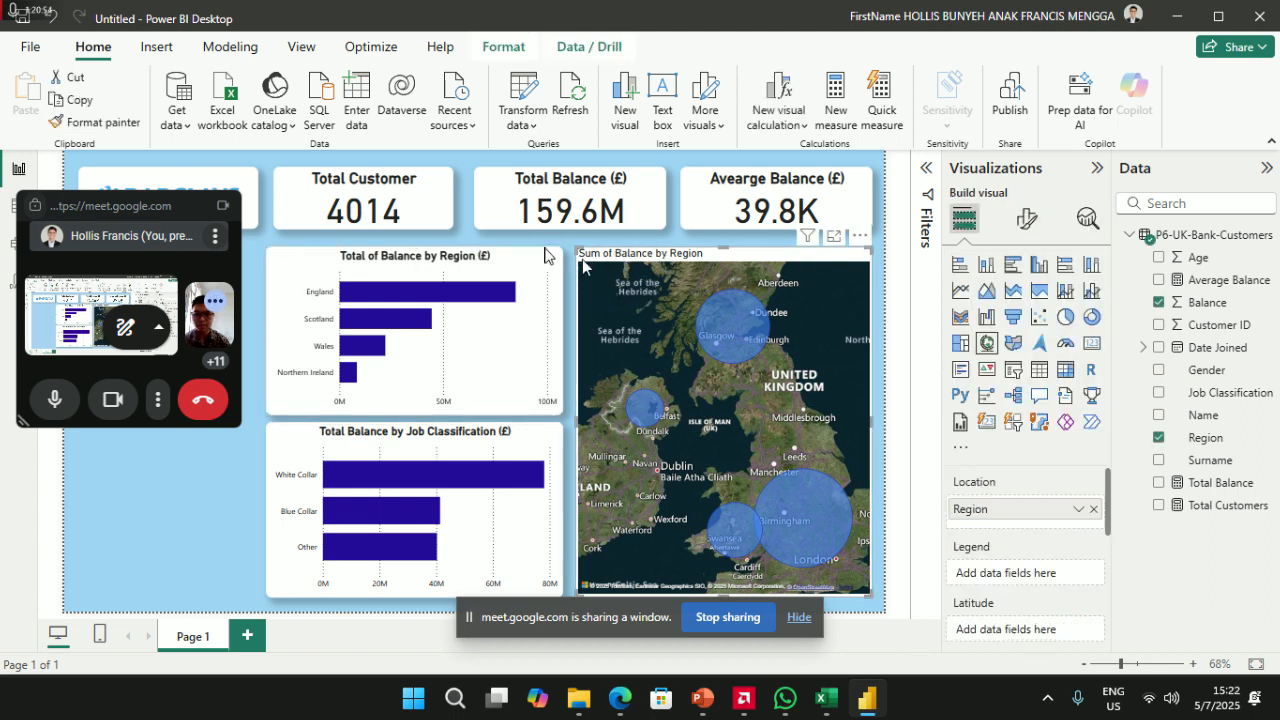
{"action": "left_click", "coordinate": [361, 263]}
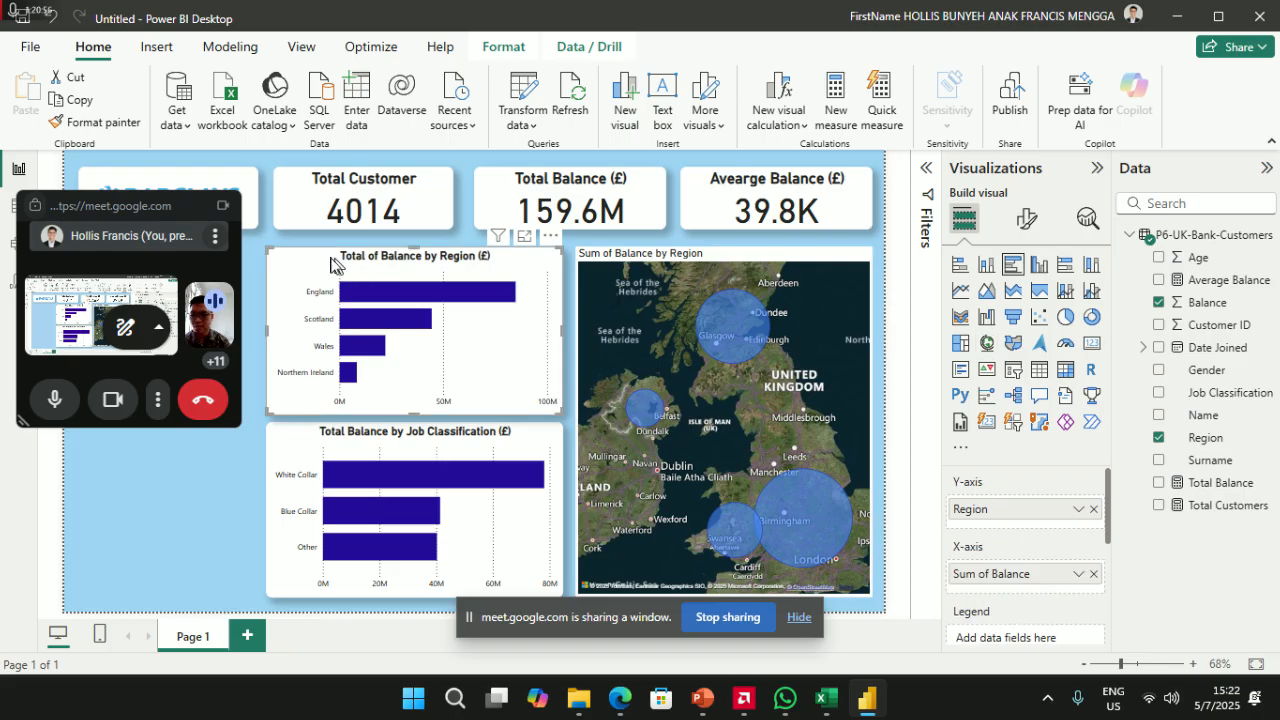
{"action": "left_click", "coordinate": [117, 124]}
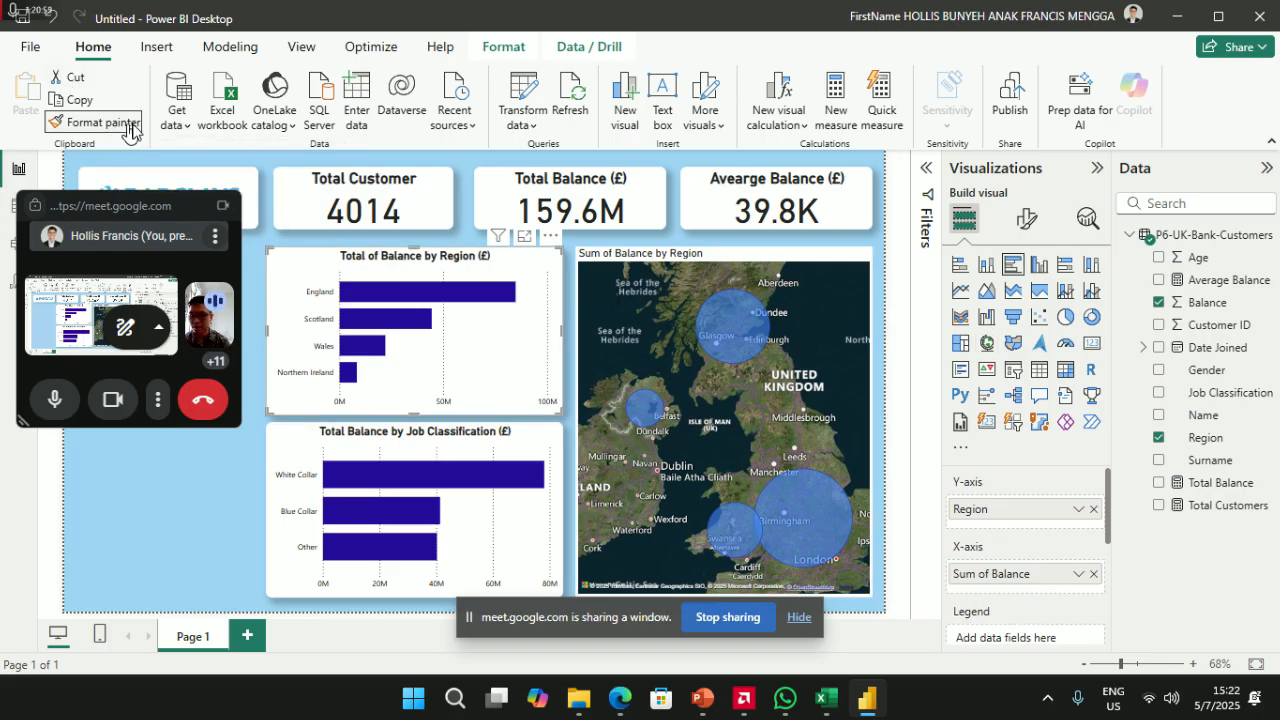
{"action": "left_click", "coordinate": [648, 253]}
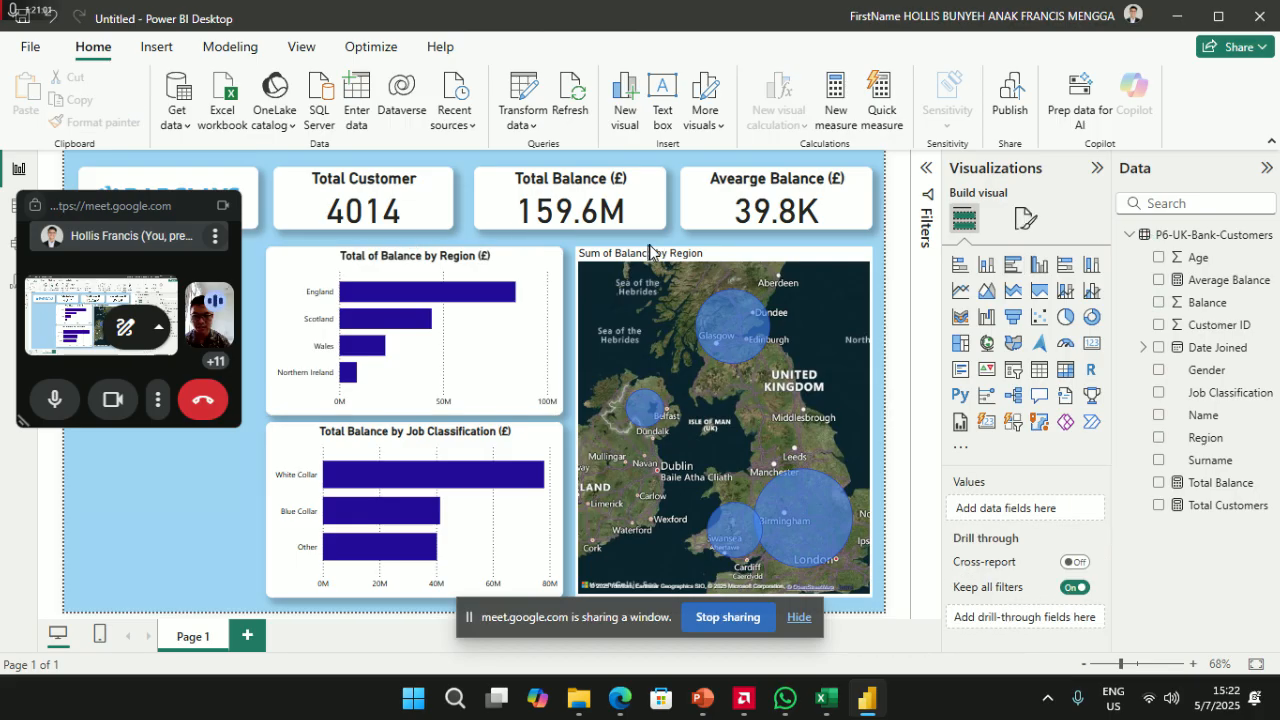
{"action": "left_click", "coordinate": [502, 448]}
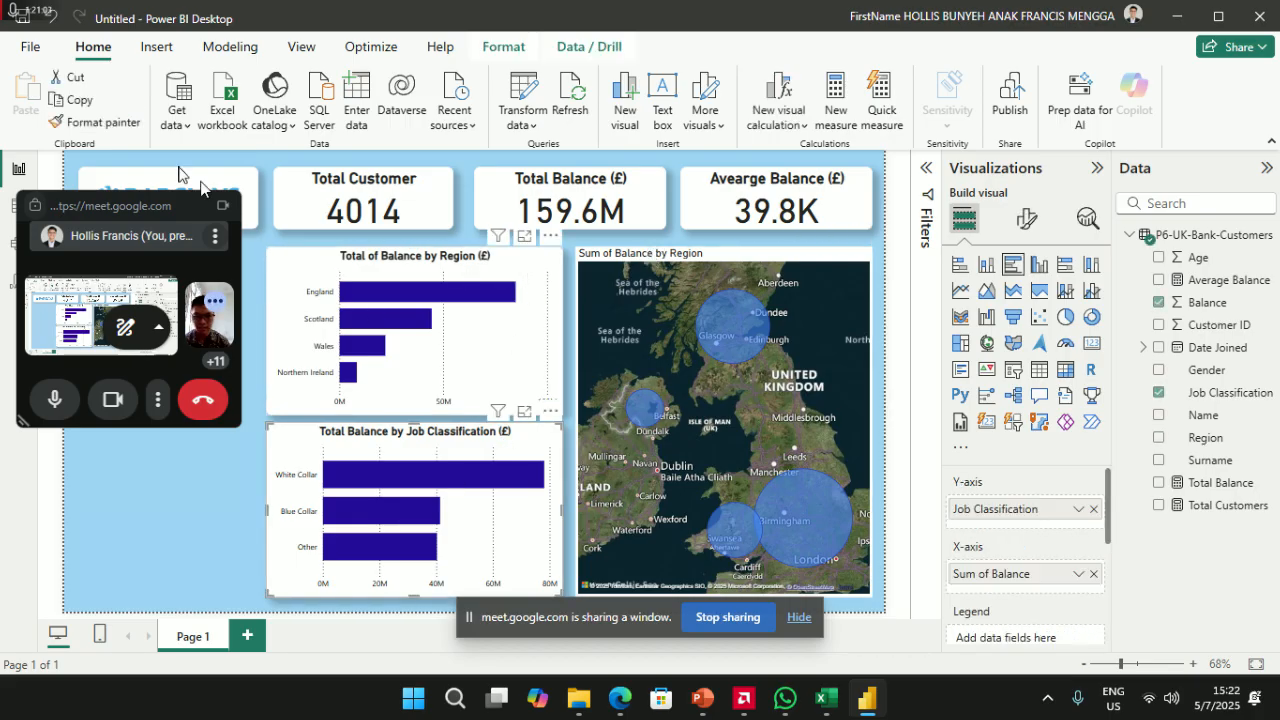
{"action": "left_click", "coordinate": [100, 122]}
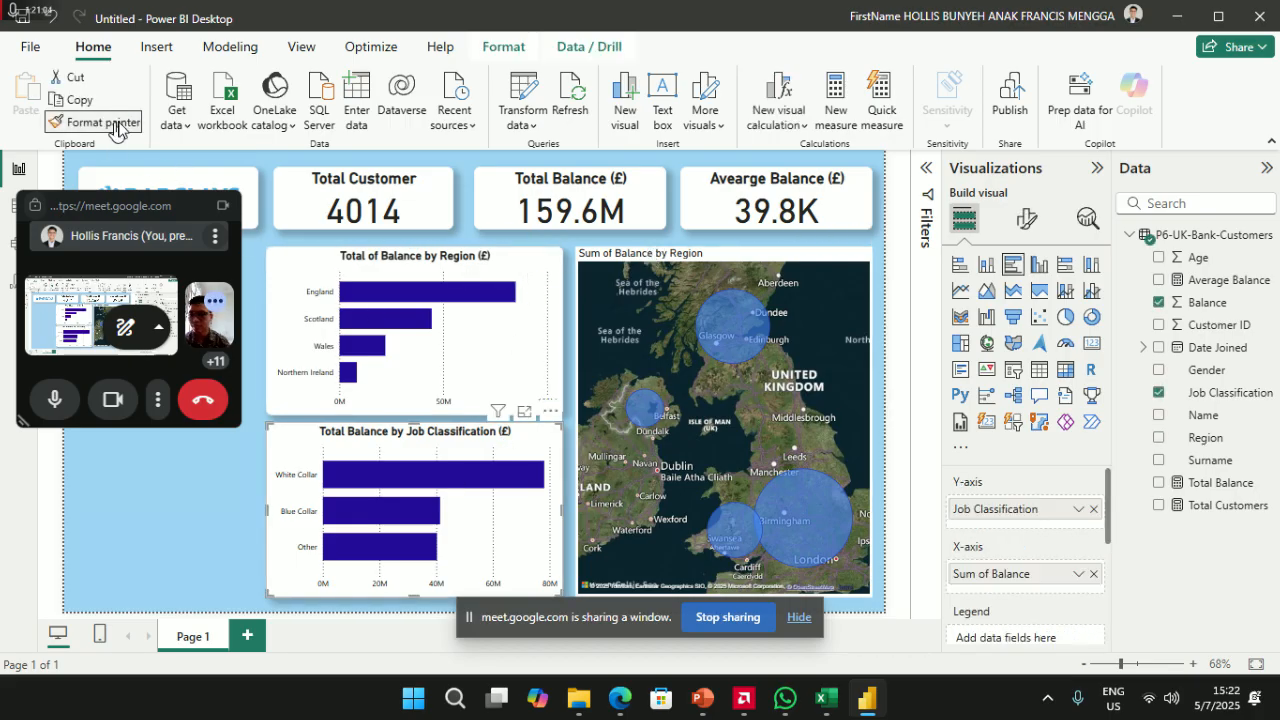
{"action": "left_click", "coordinate": [713, 345]}
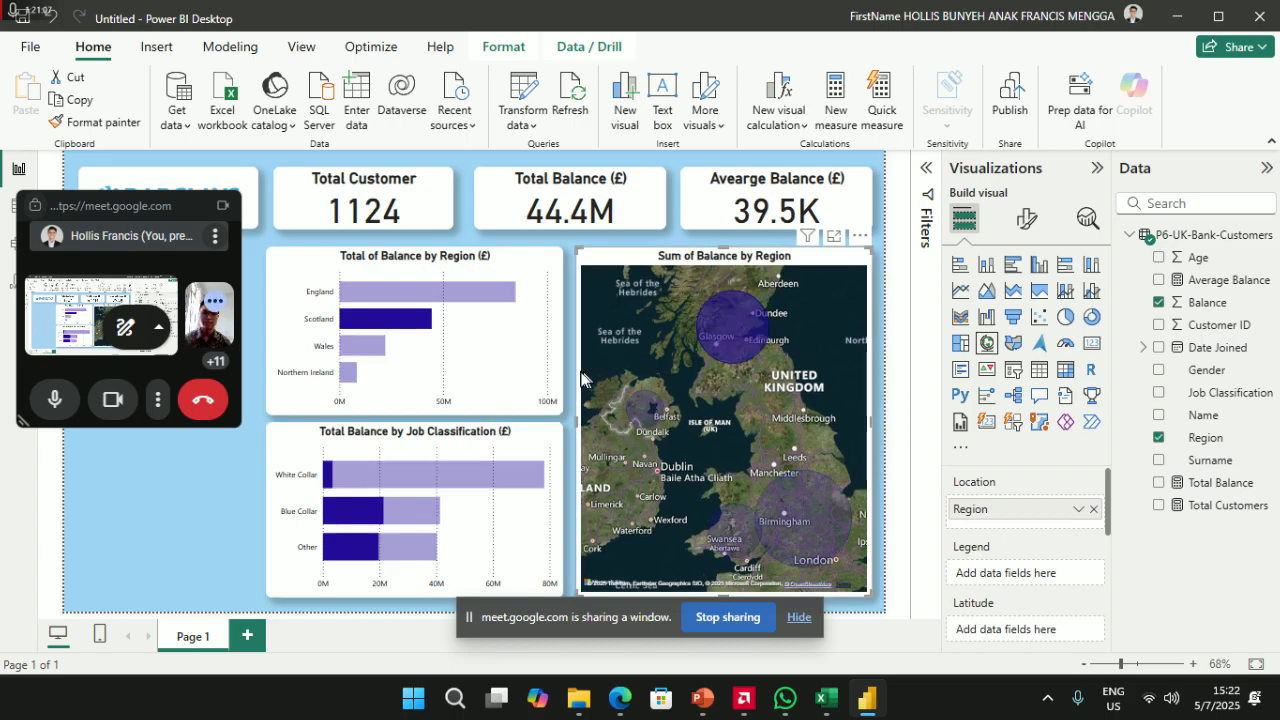
{"action": "left_click", "coordinate": [733, 350]}
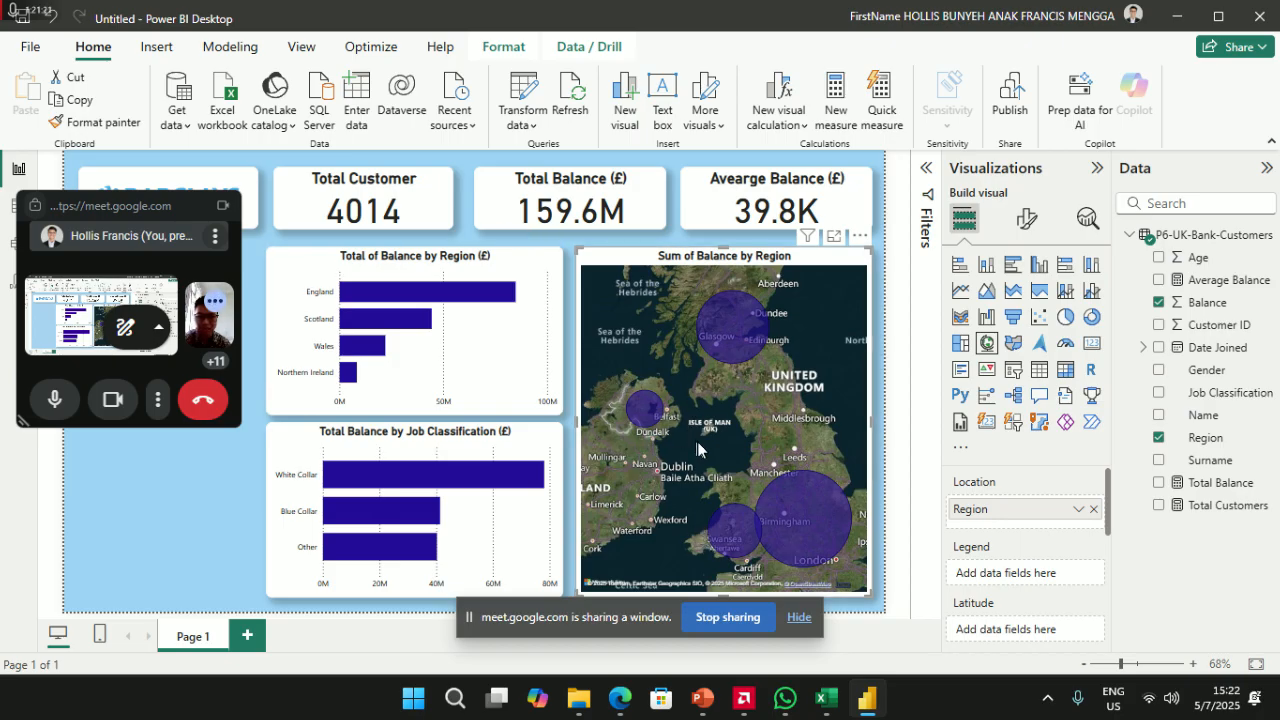
{"action": "left_click_drag", "start_coordinate": [714, 458], "coordinate": [687, 395]}
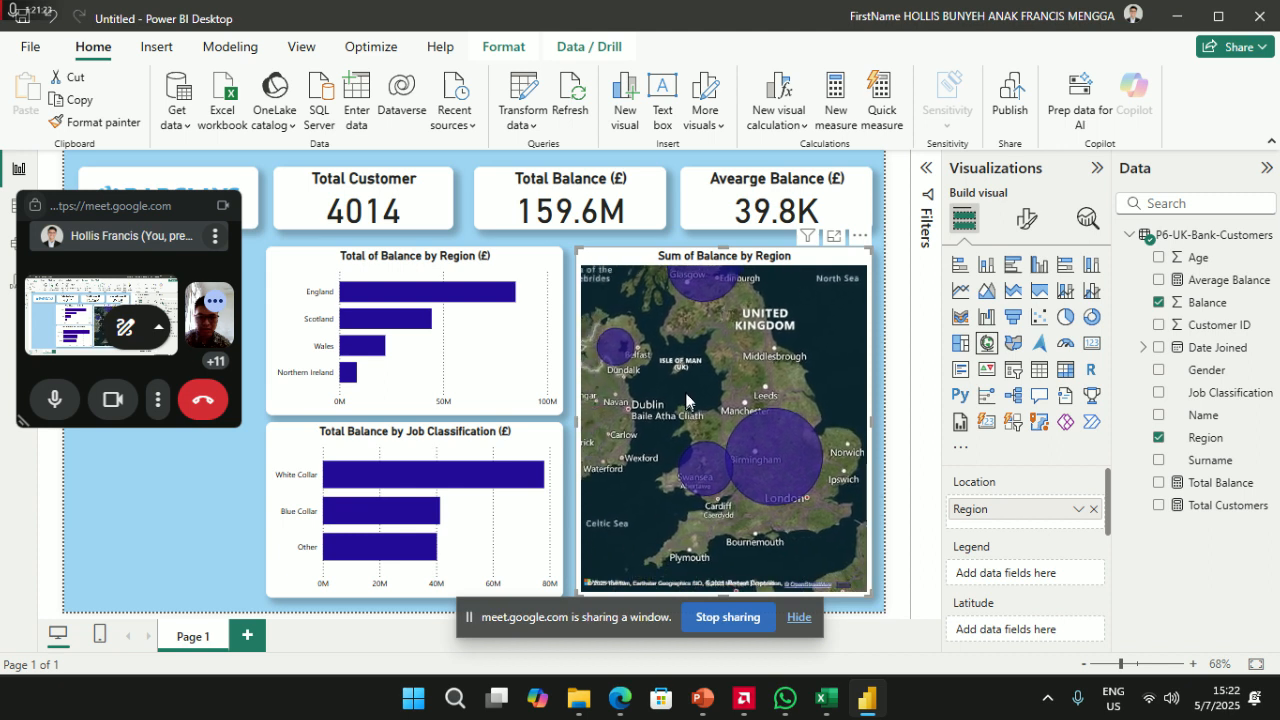
{"action": "left_click", "coordinate": [781, 452]}
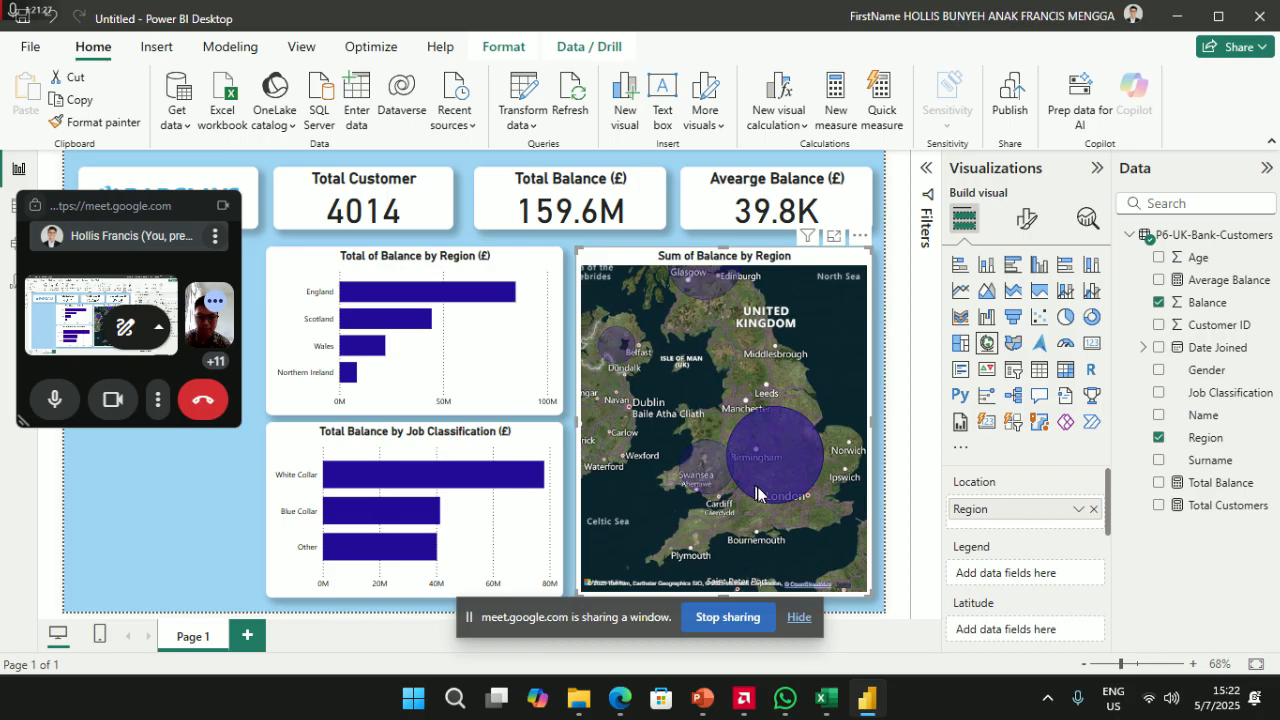
{"action": "left_click", "coordinate": [789, 459]}
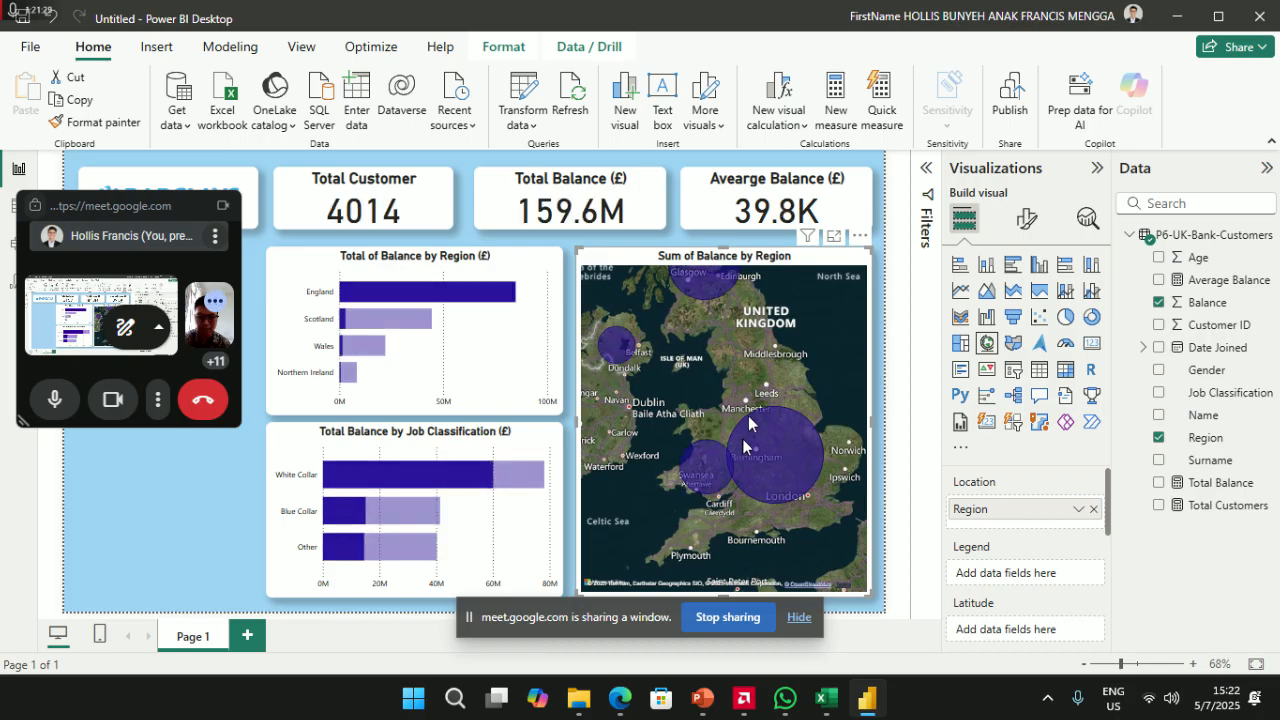
{"action": "left_click_drag", "start_coordinate": [690, 403], "coordinate": [730, 477]}
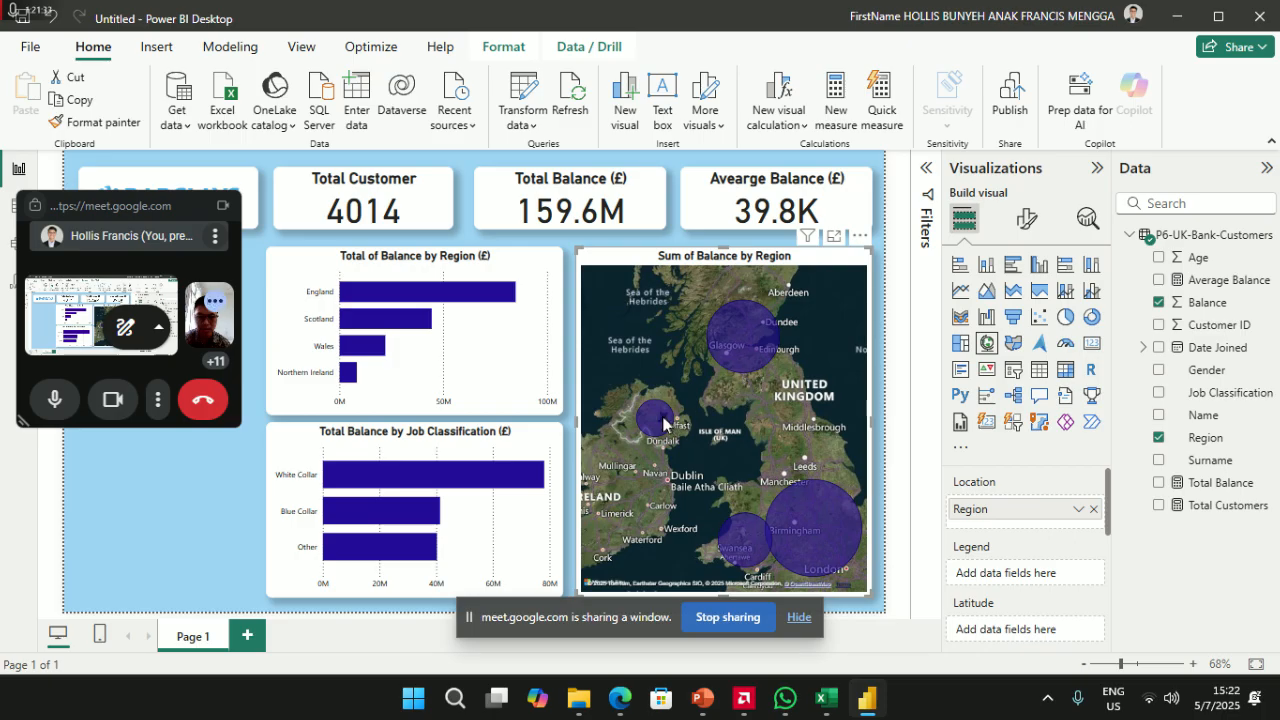
{"action": "scroll", "coordinate": [698, 521], "scroll_direction": "down", "scroll_amount": 3}
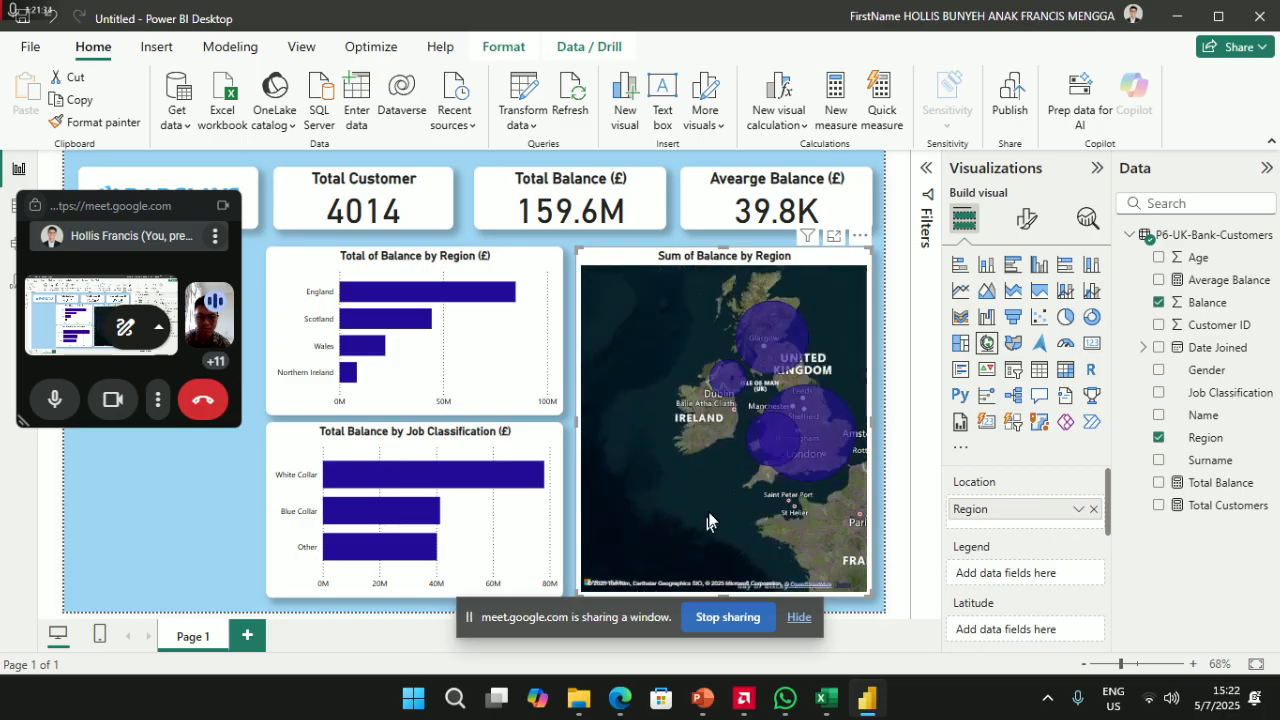
{"action": "scroll", "coordinate": [675, 515], "scroll_direction": "up", "scroll_amount": 3}
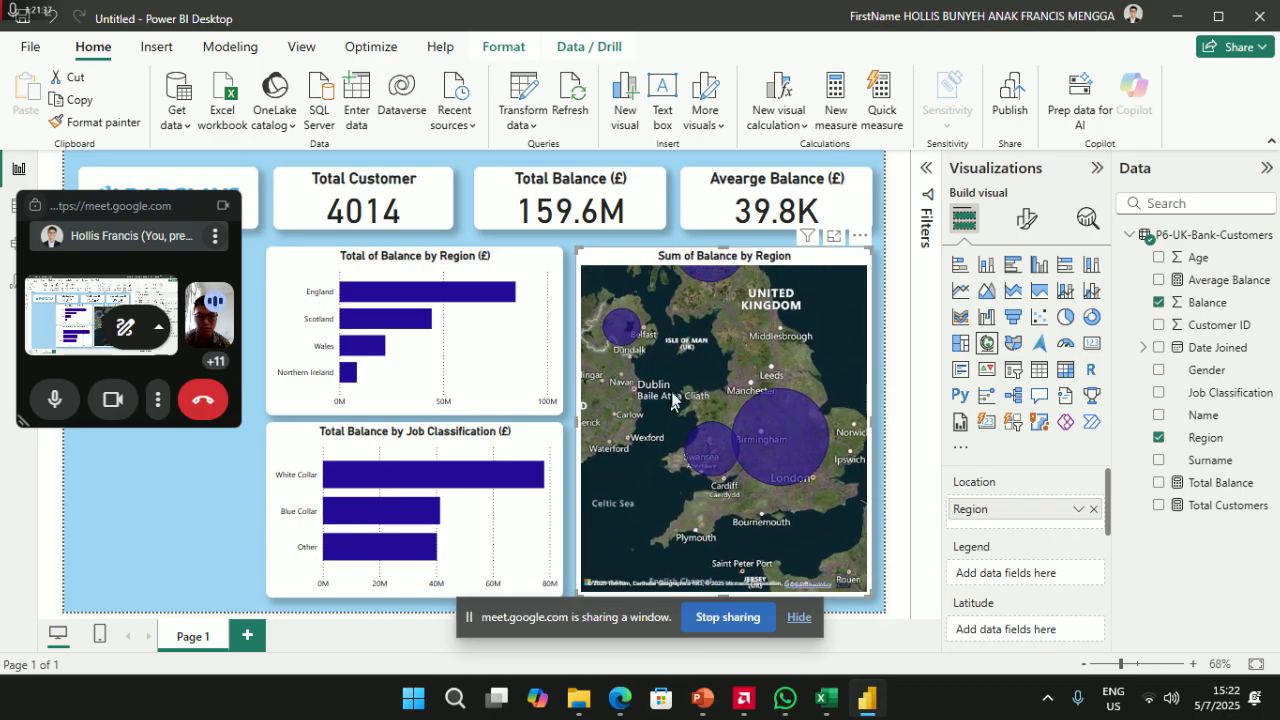
{"action": "scroll", "coordinate": [682, 386], "scroll_direction": "down", "scroll_amount": 2}
{"action": "left_click_drag", "start_coordinate": [835, 439], "coordinate": [690, 468]}
{"action": "left_click_drag", "start_coordinate": [780, 477], "coordinate": [668, 504]}
{"action": "left_click_drag", "start_coordinate": [836, 500], "coordinate": [660, 490]}
{"action": "left_click_drag", "start_coordinate": [830, 466], "coordinate": [678, 476]}
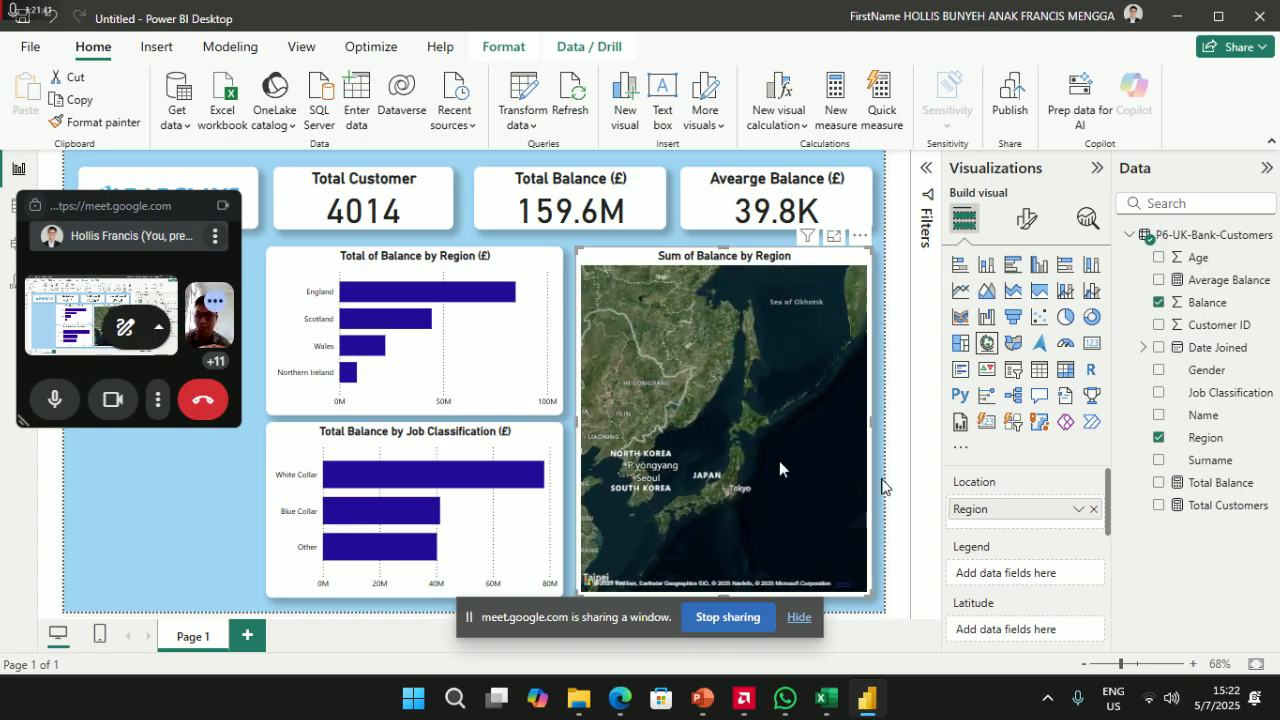
{"action": "left_click", "coordinate": [895, 473]}
{"action": "left_click_drag", "start_coordinate": [821, 463], "coordinate": [680, 434]}
{"action": "left_click_drag", "start_coordinate": [848, 410], "coordinate": [645, 432]}
{"action": "left_click_drag", "start_coordinate": [798, 322], "coordinate": [702, 447]}
{"action": "scroll", "coordinate": [700, 447], "scroll_direction": "down", "scroll_amount": 2}
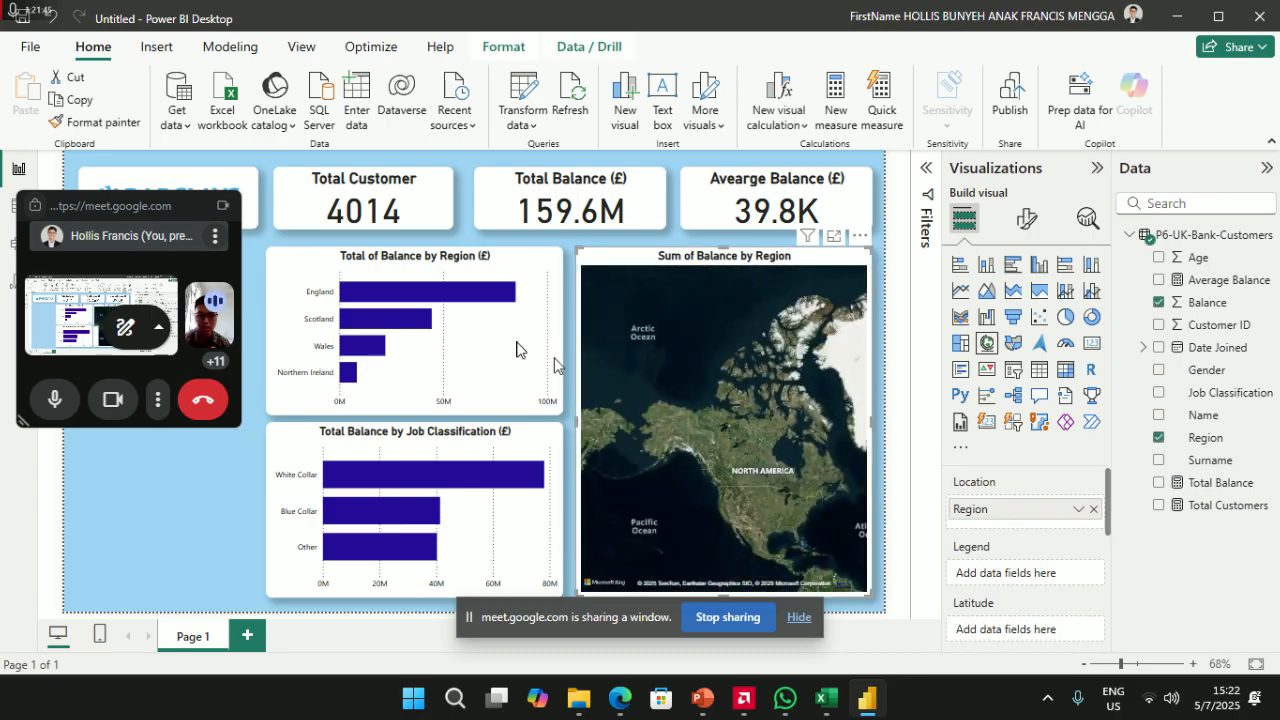
{"action": "left_click_drag", "start_coordinate": [843, 425], "coordinate": [709, 443]}
{"action": "scroll", "coordinate": [712, 447], "scroll_direction": "up", "scroll_amount": 1}
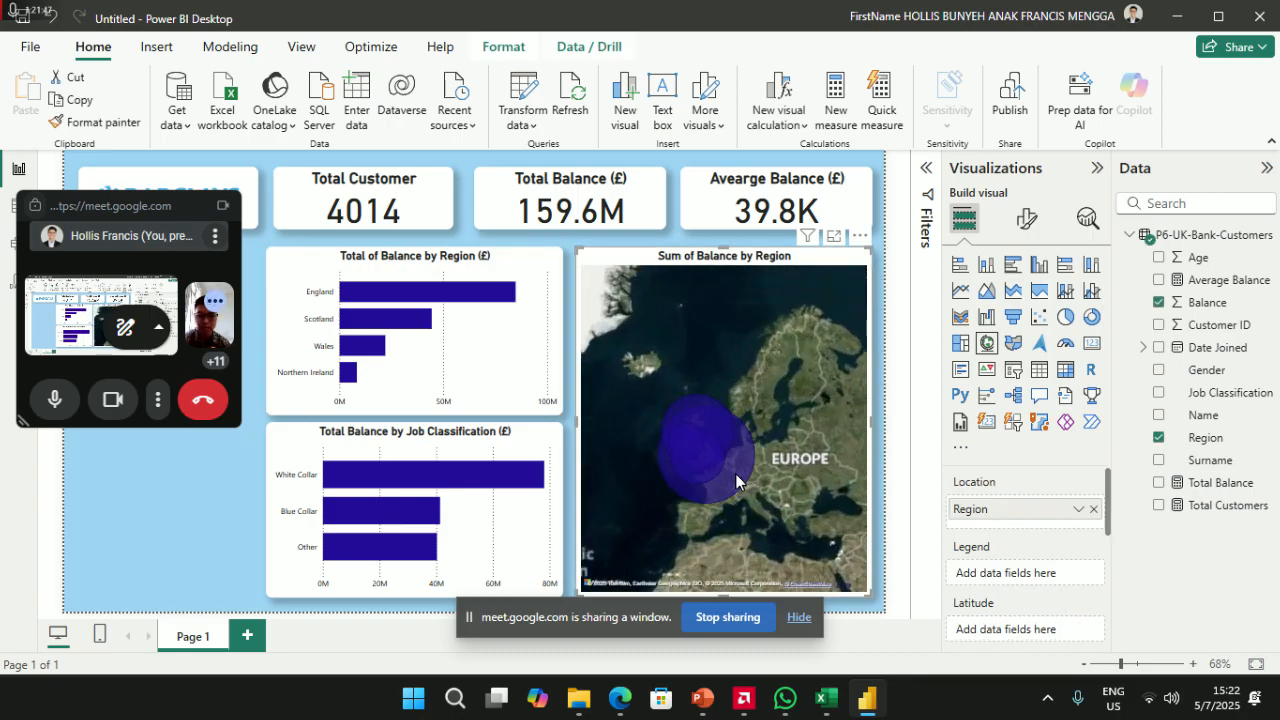
{"action": "scroll", "coordinate": [760, 480], "scroll_direction": "up", "scroll_amount": 3}
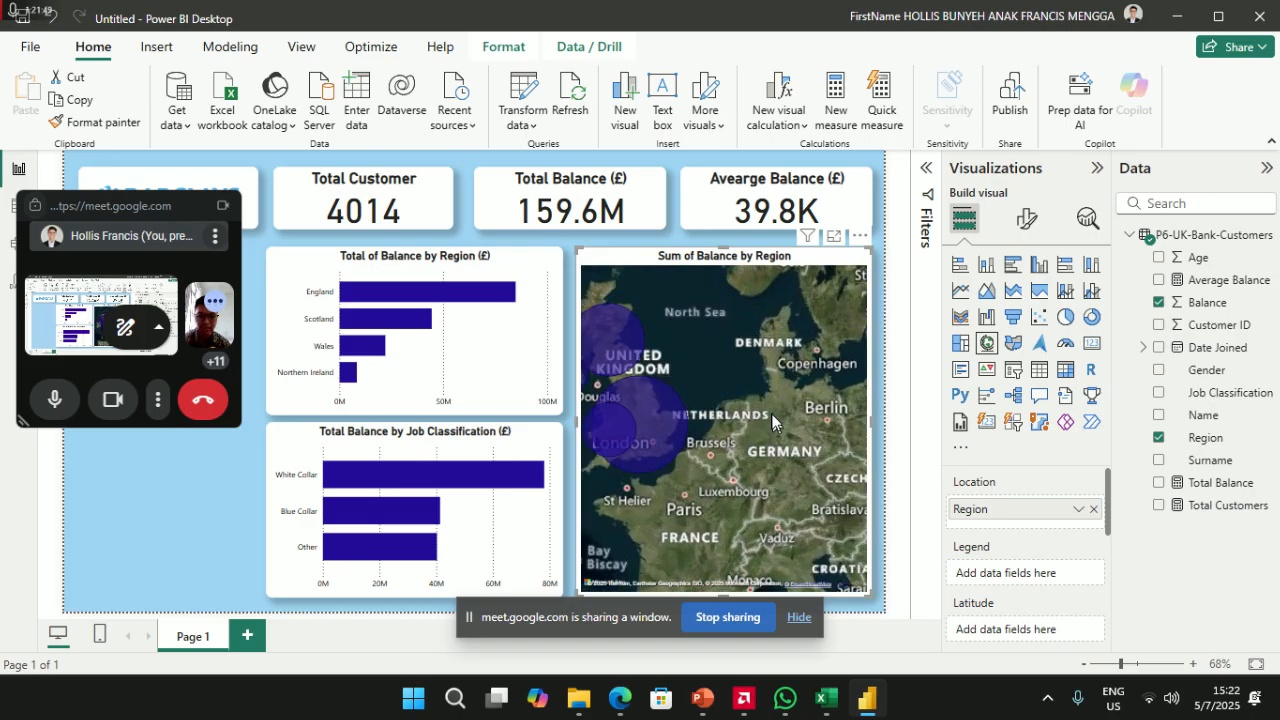
{"action": "scroll", "coordinate": [809, 387], "scroll_direction": "up", "scroll_amount": 3}
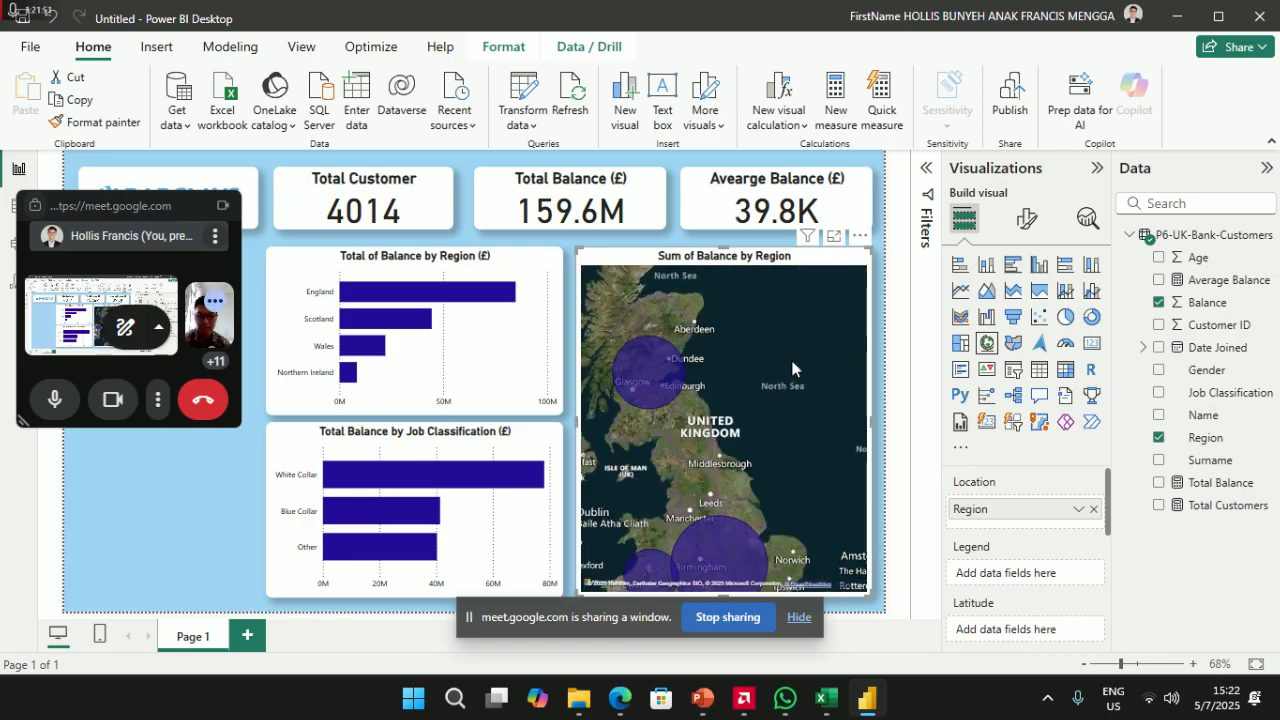
{"action": "scroll", "coordinate": [800, 333], "scroll_direction": "down", "scroll_amount": 3}
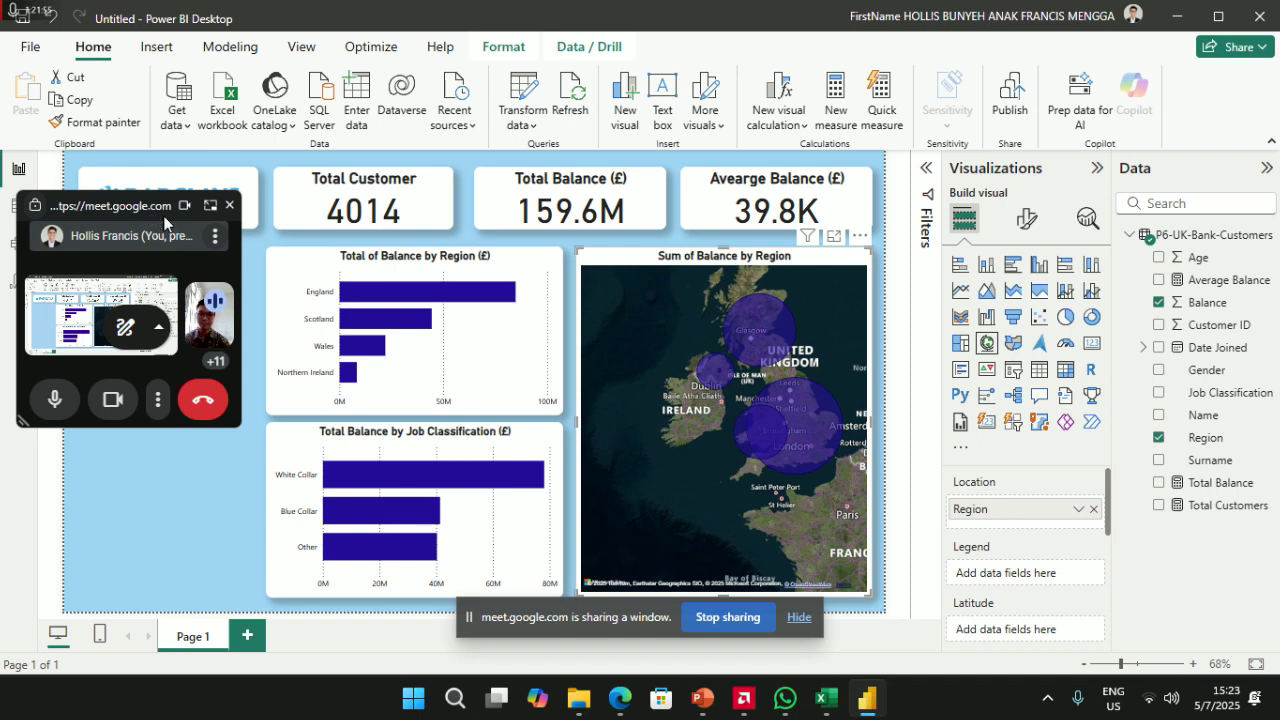
- Switch off the map's title under Format visual > General > Title
{"action": "left_click", "coordinate": [1029, 222]}
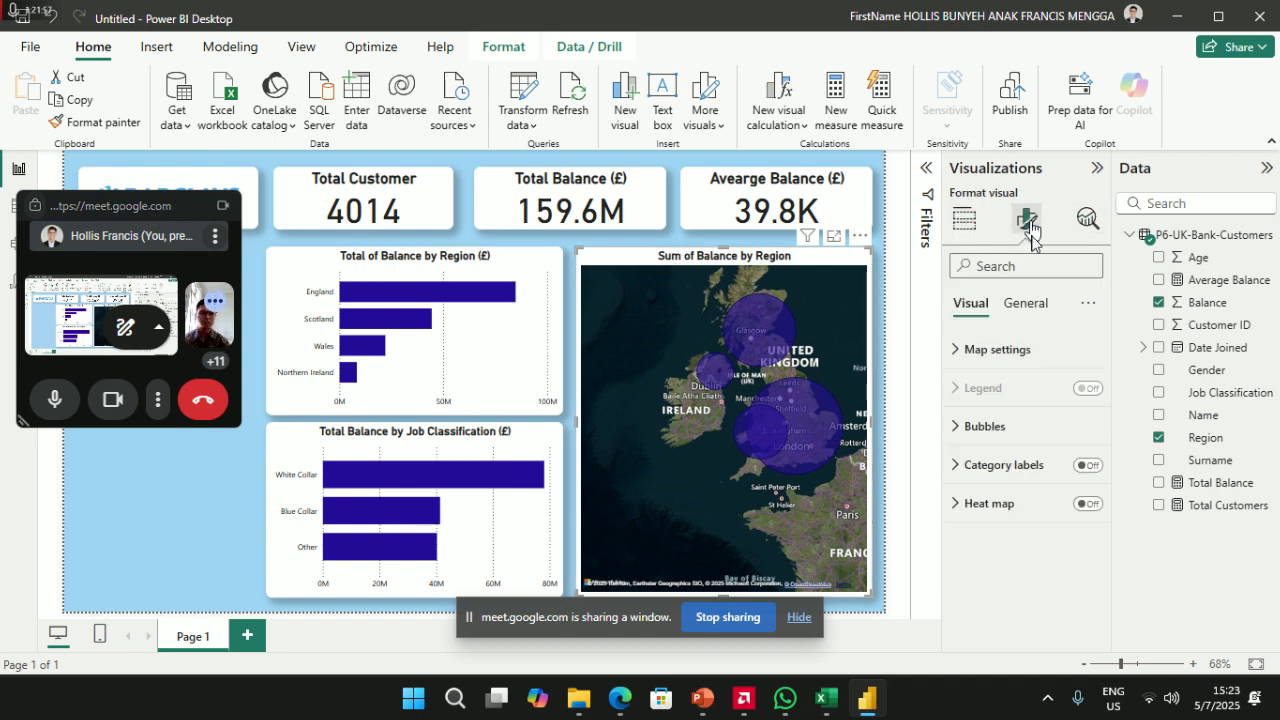
{"action": "left_click", "coordinate": [1035, 302]}
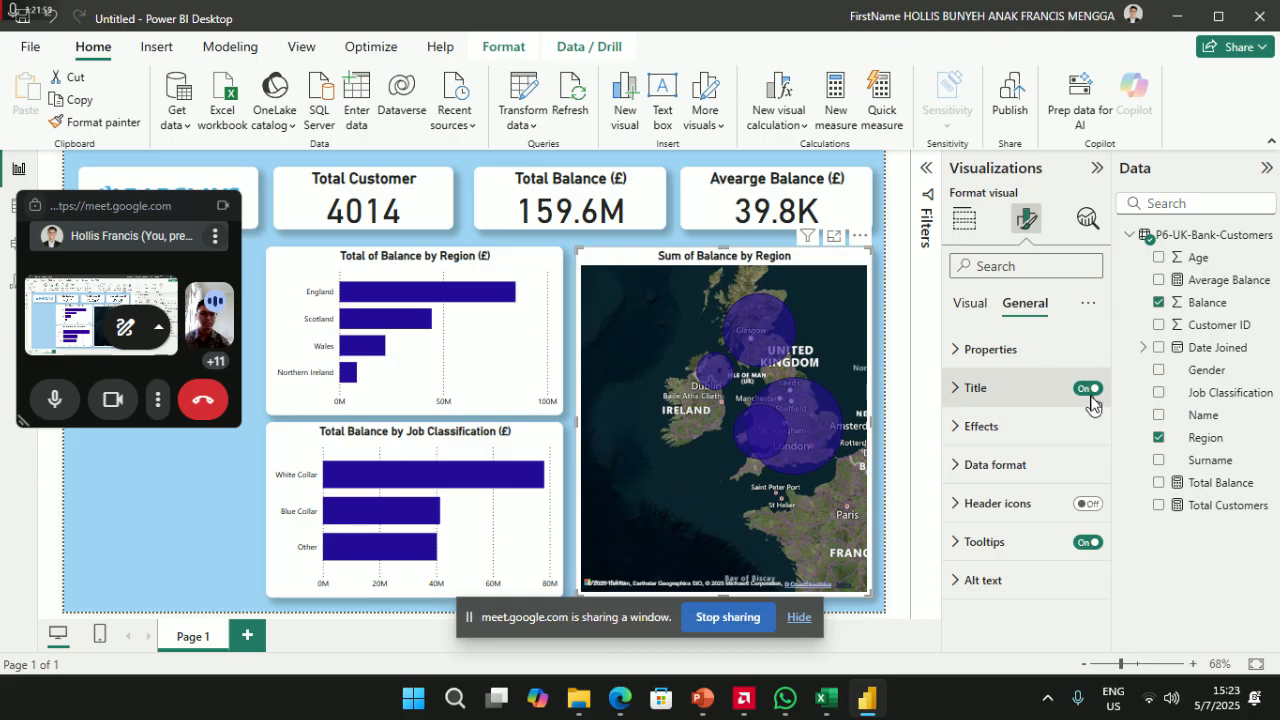
{"action": "left_click", "coordinate": [1091, 398]}
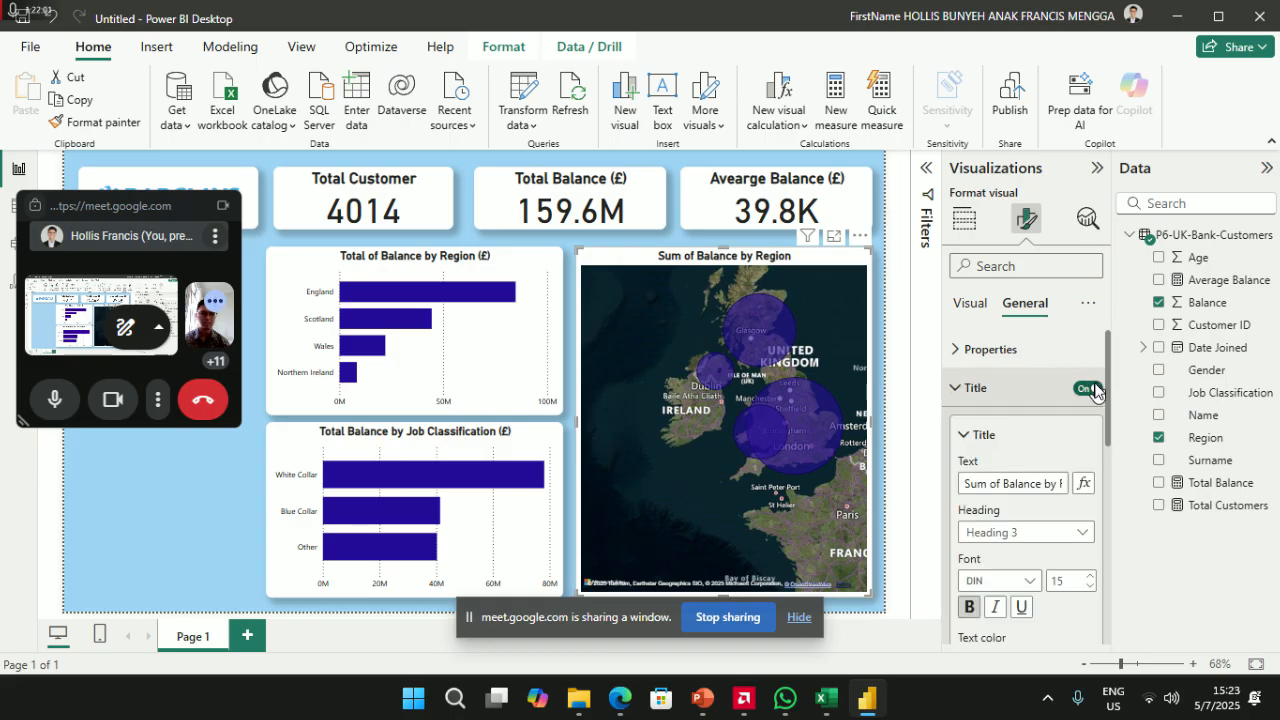
{"action": "left_click", "coordinate": [1093, 390]}
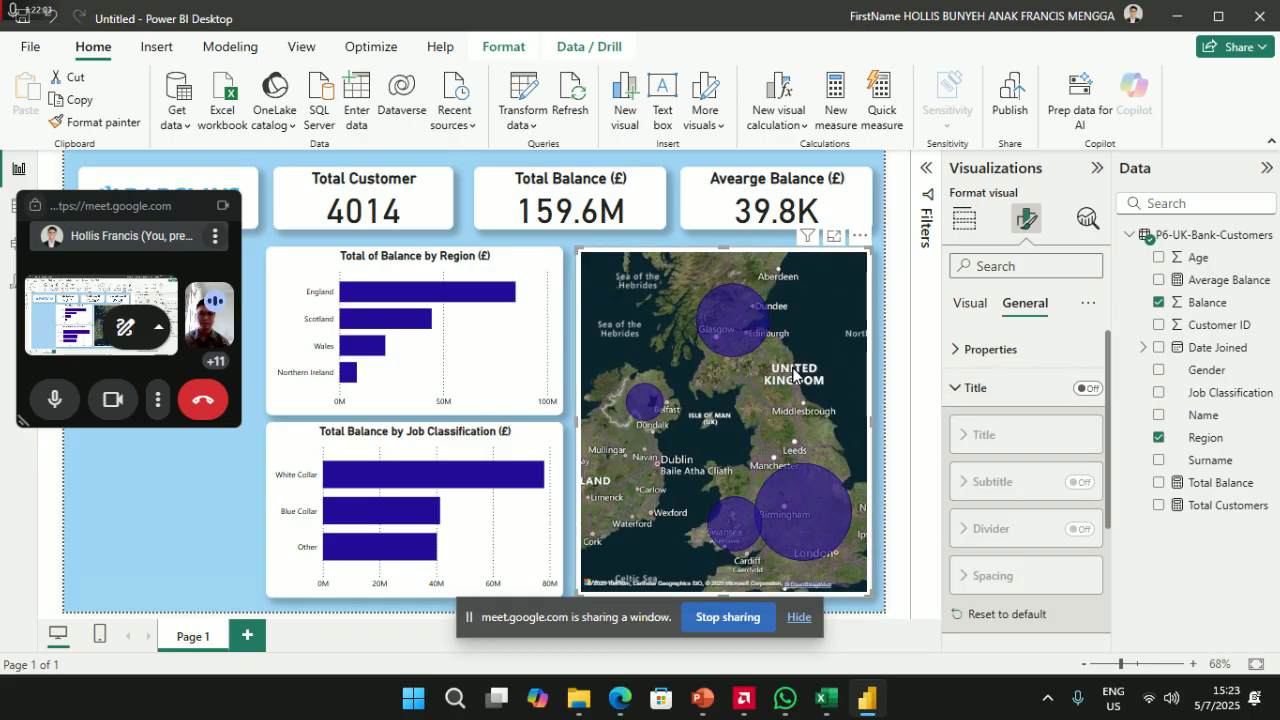
{"action": "left_click", "coordinate": [100, 208]}
{"action": "left_click_drag", "start_coordinate": [100, 208], "coordinate": [820, 99]}
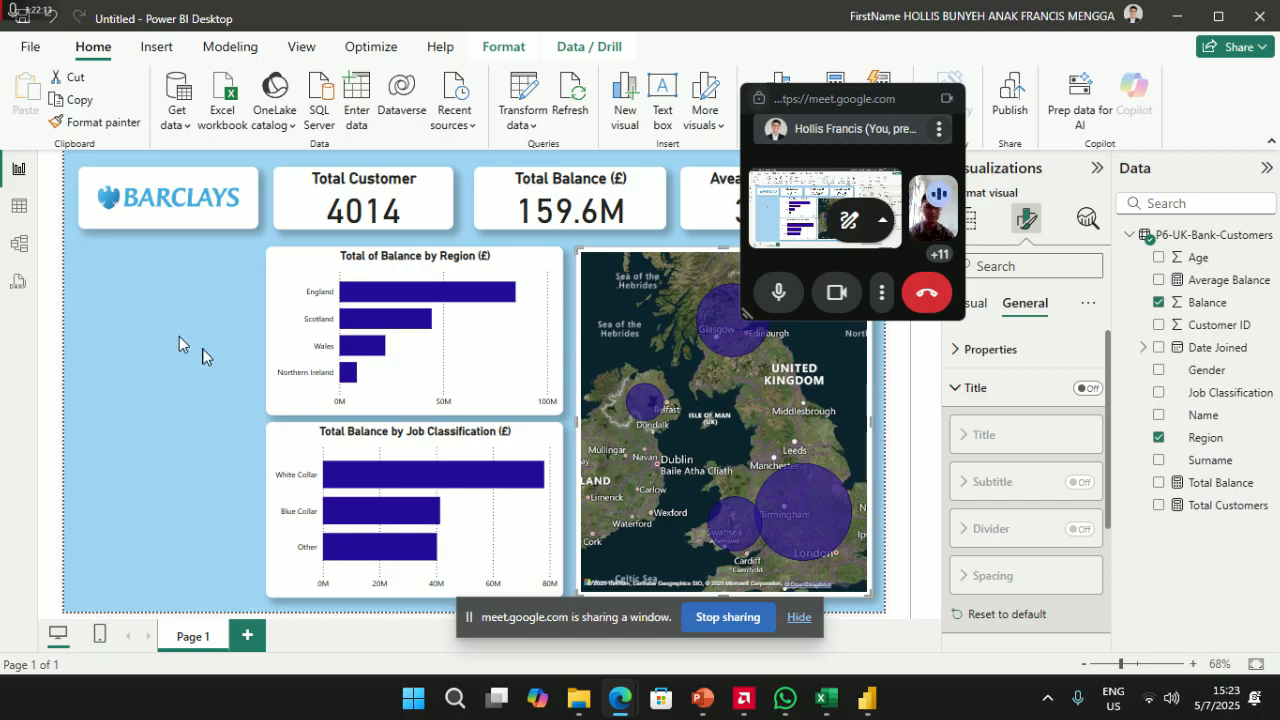
- Undo the accidental conversion of the map into a slicer
{"action": "left_click", "coordinate": [968, 218]}
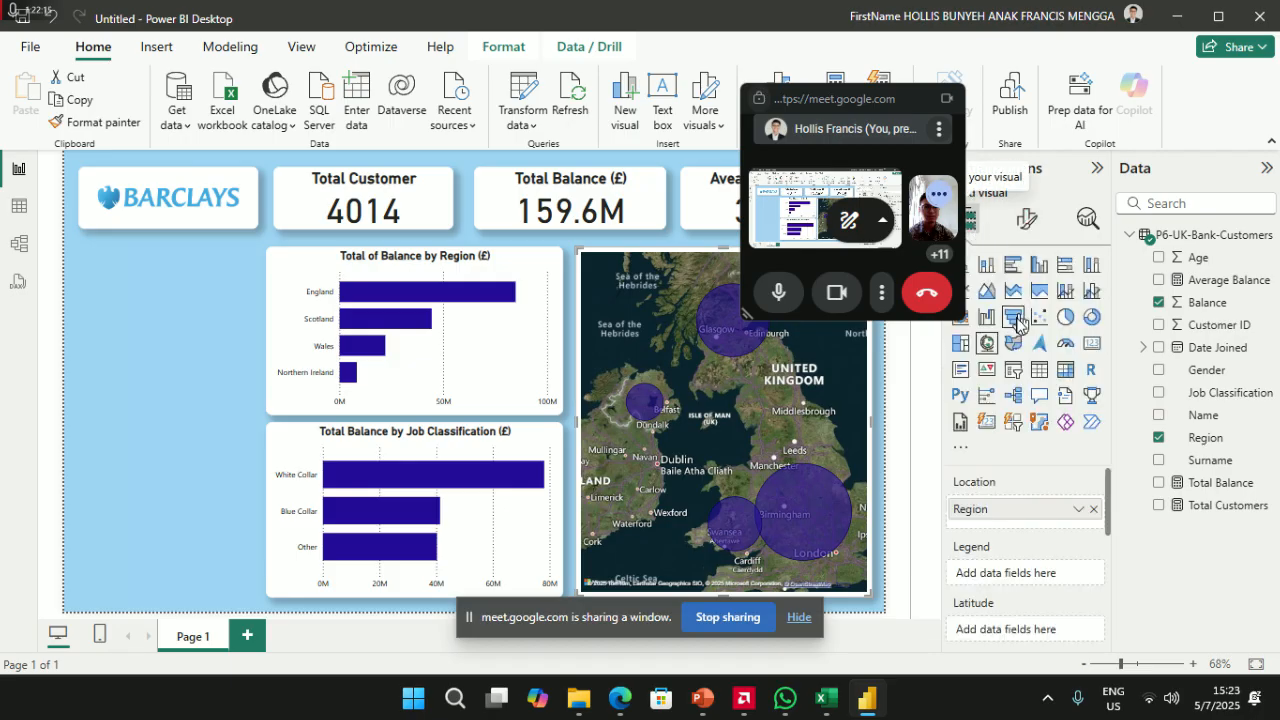
{"action": "left_click", "coordinate": [1018, 374]}
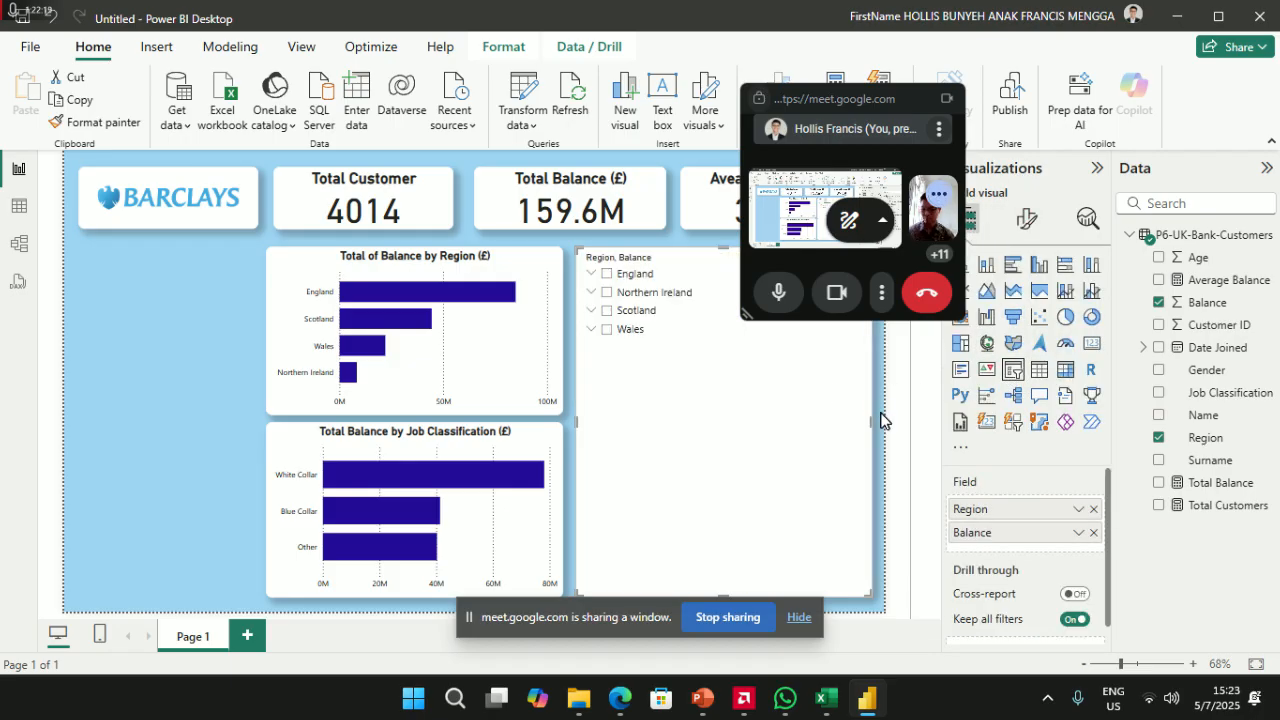
{"action": "key", "text": "ctrl+z"}
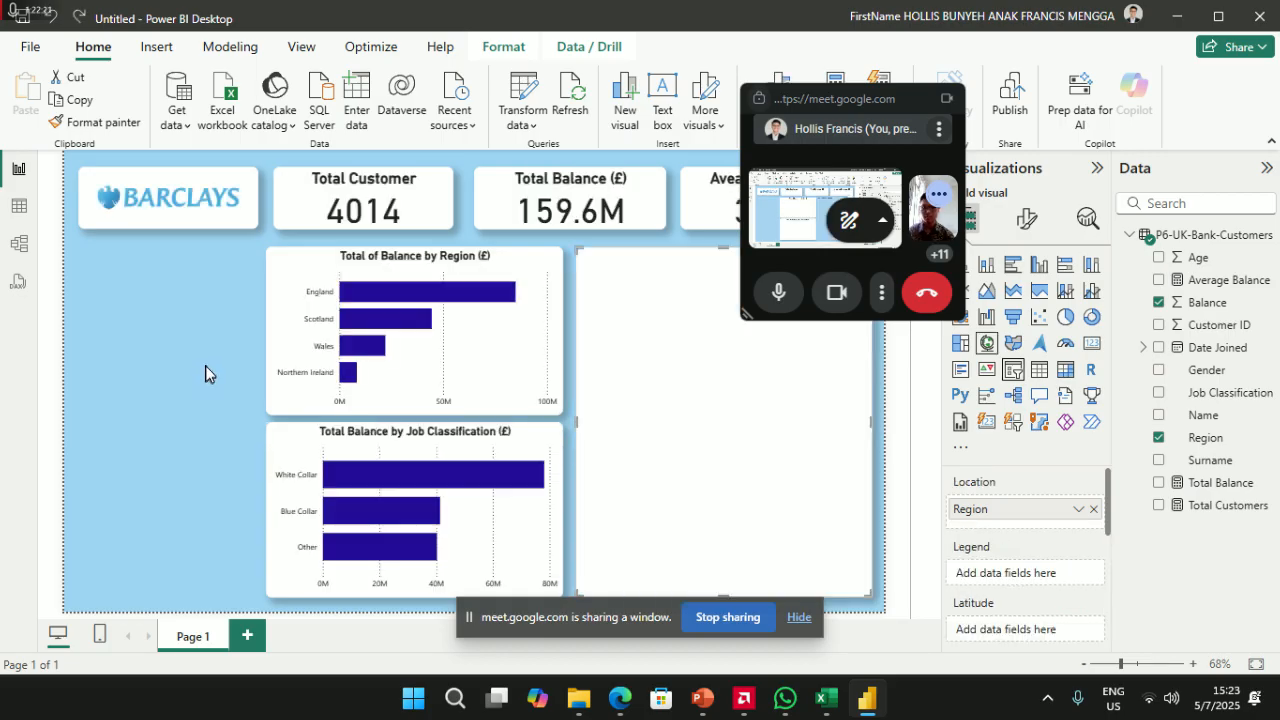
{"action": "left_click", "coordinate": [249, 374]}
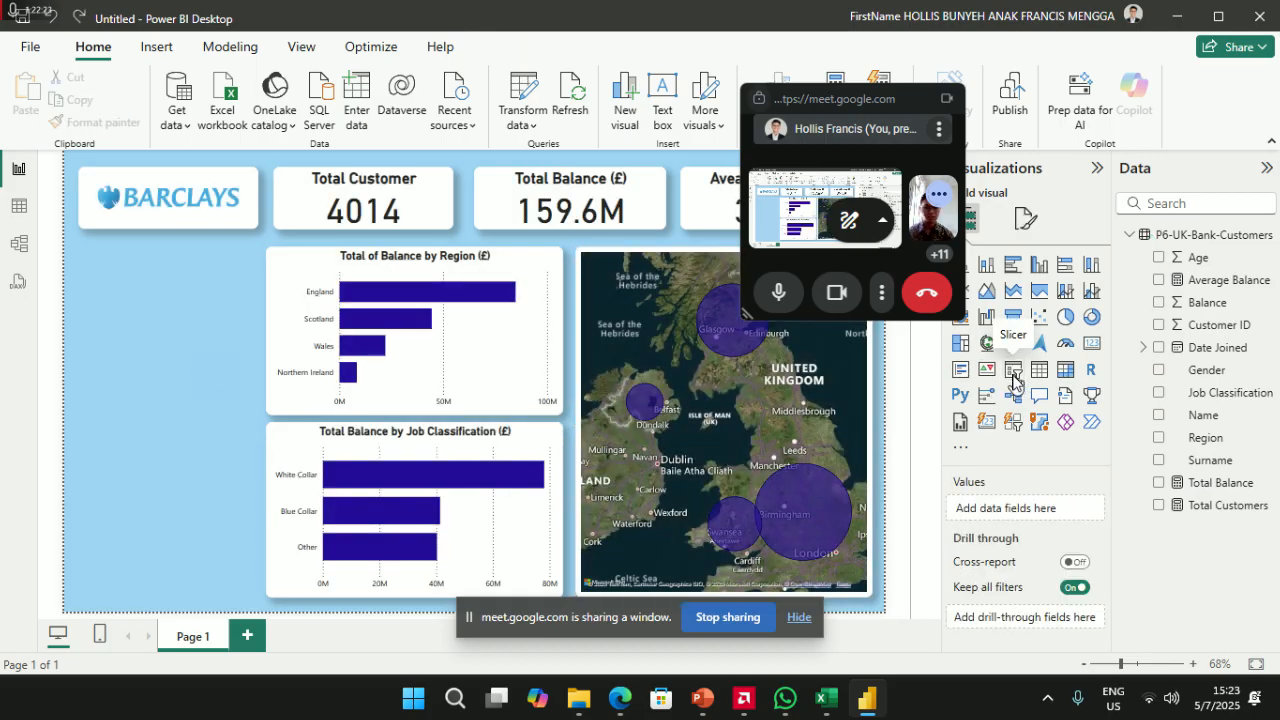
- Add a Region slicer, shorten it to fit its four regions, and filter to England
{"action": "left_click", "coordinate": [1014, 378]}
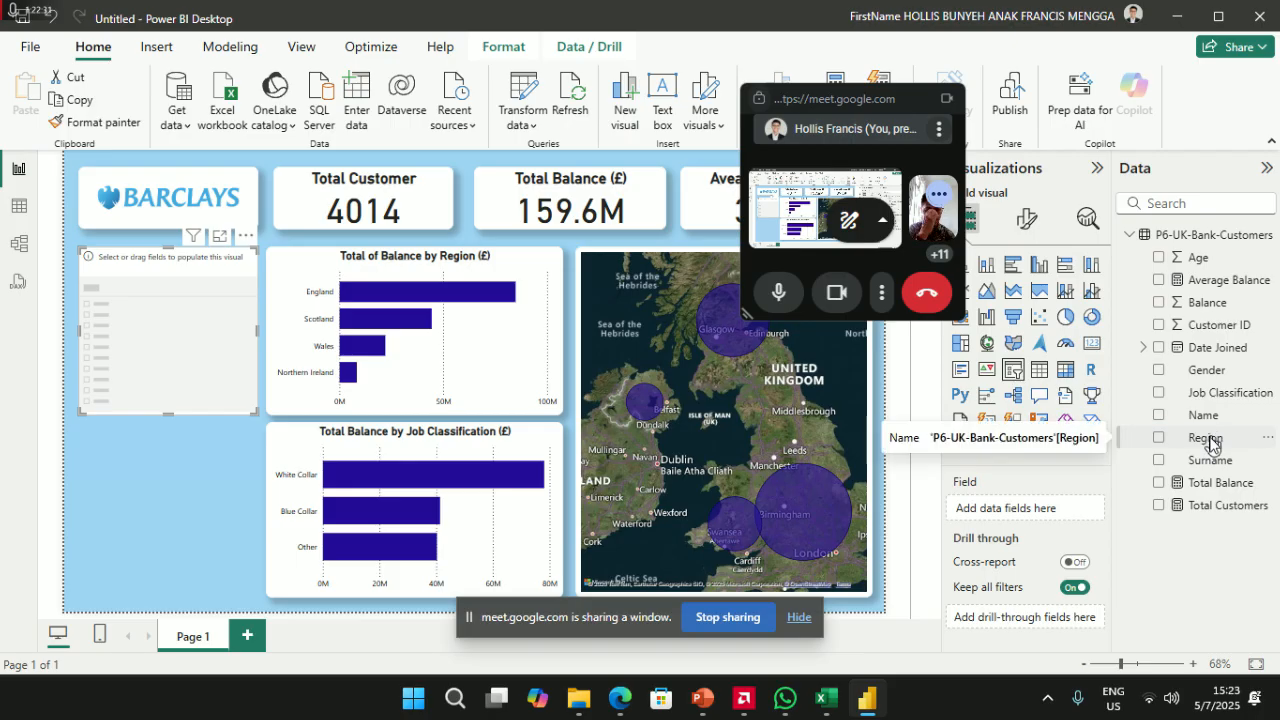
{"action": "left_click_drag", "start_coordinate": [1212, 437], "coordinate": [1040, 516]}
{"action": "left_click", "coordinate": [165, 418]}
{"action": "left_click_drag", "start_coordinate": [160, 413], "coordinate": [166, 341]}
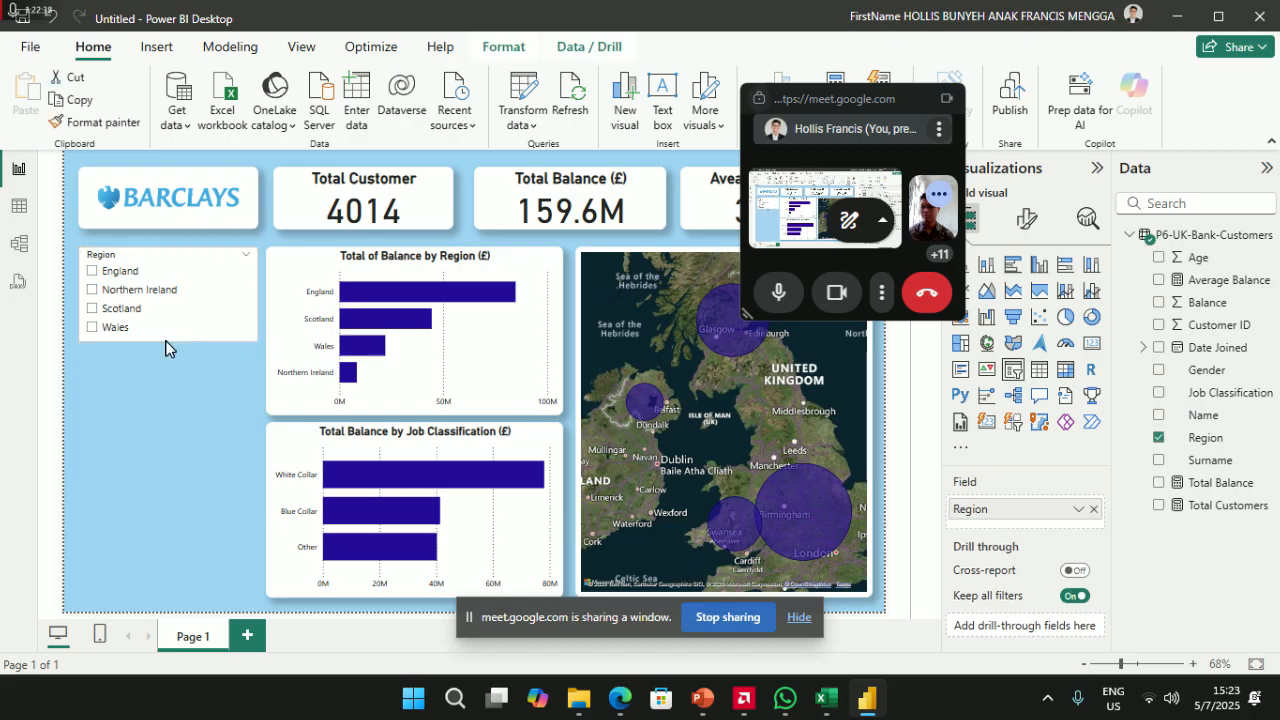
{"action": "left_click", "coordinate": [92, 272]}
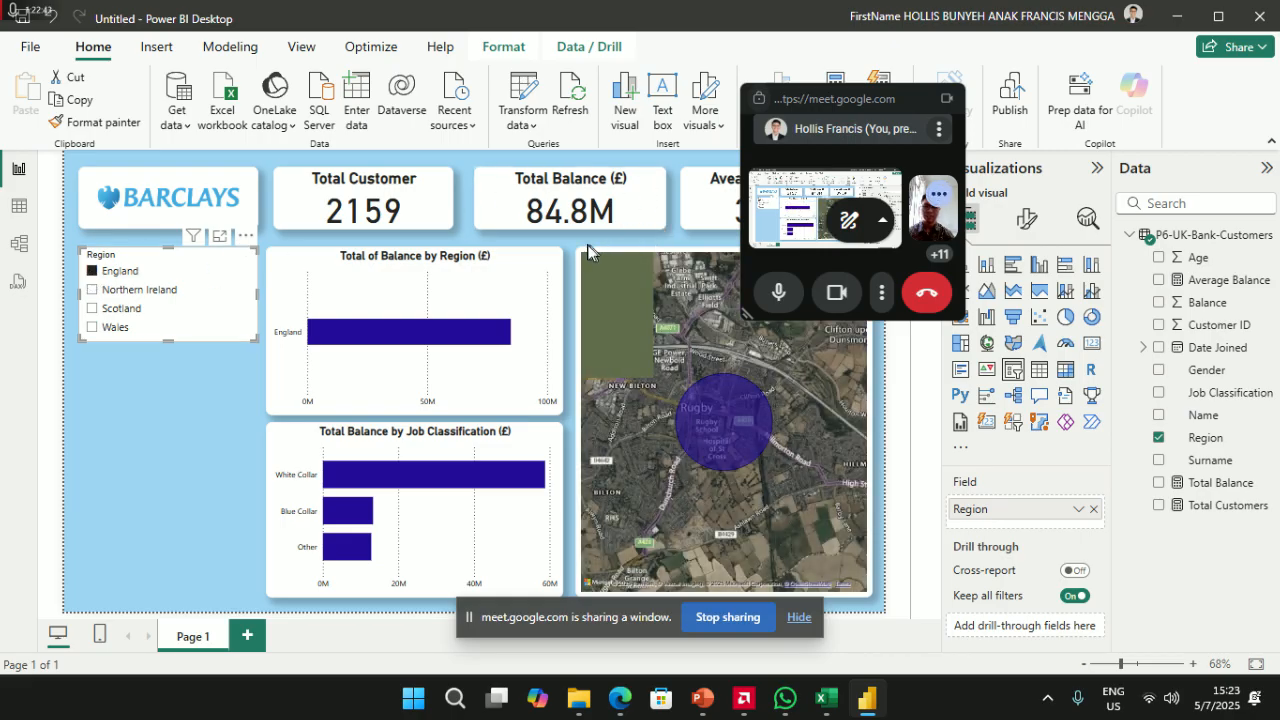
- Filter by Northern Ireland, Scotland and Wales in turn, then clear the slicer selection
{"action": "left_click", "coordinate": [92, 290]}
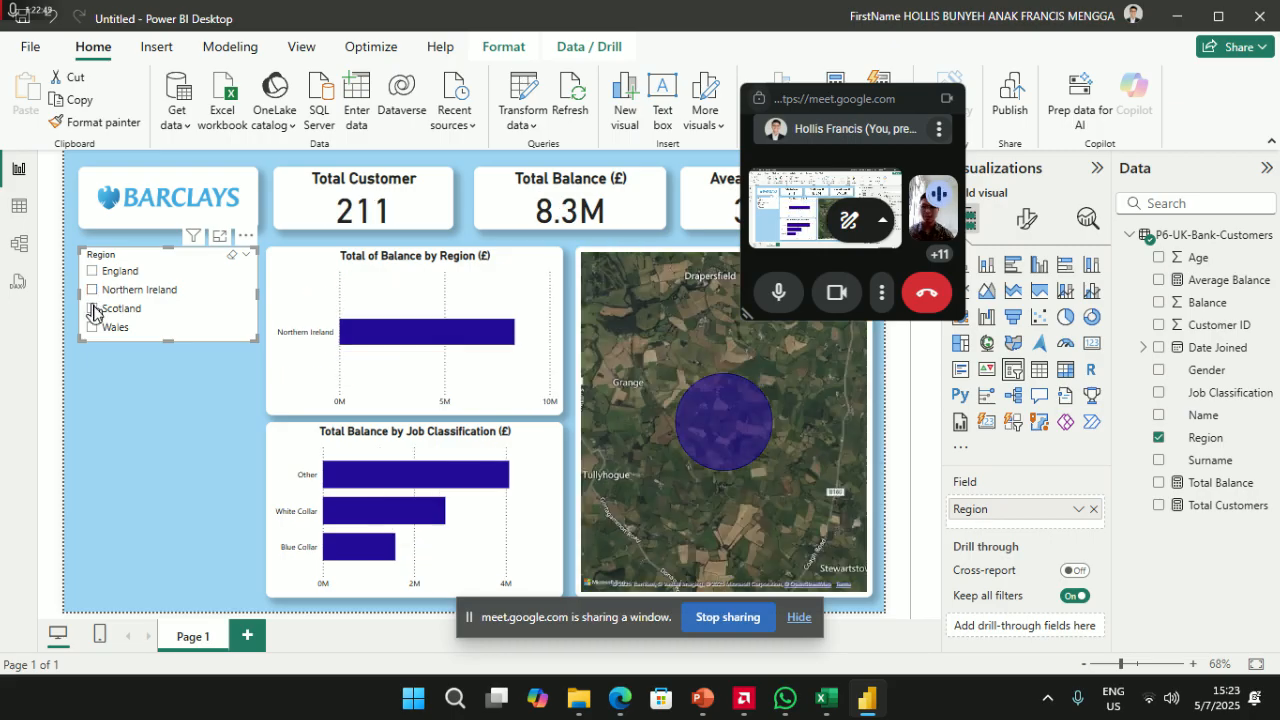
{"action": "left_click", "coordinate": [92, 308]}
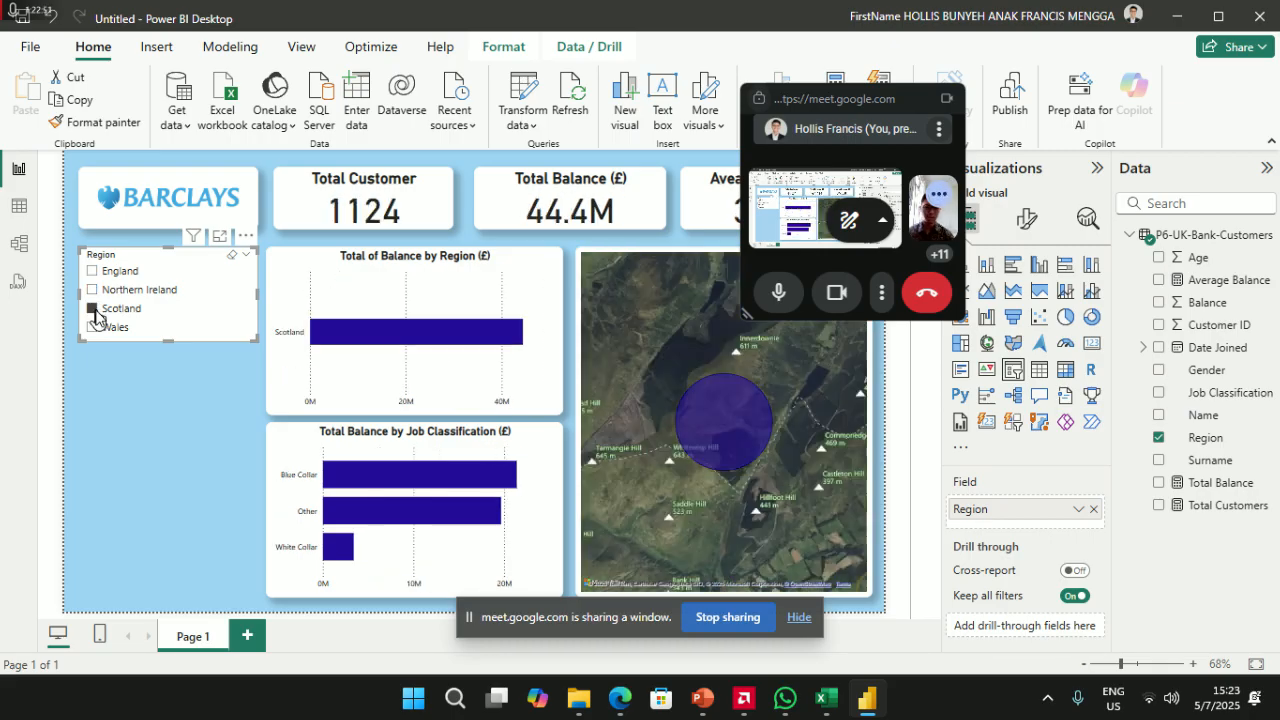
{"action": "left_click", "coordinate": [93, 327]}
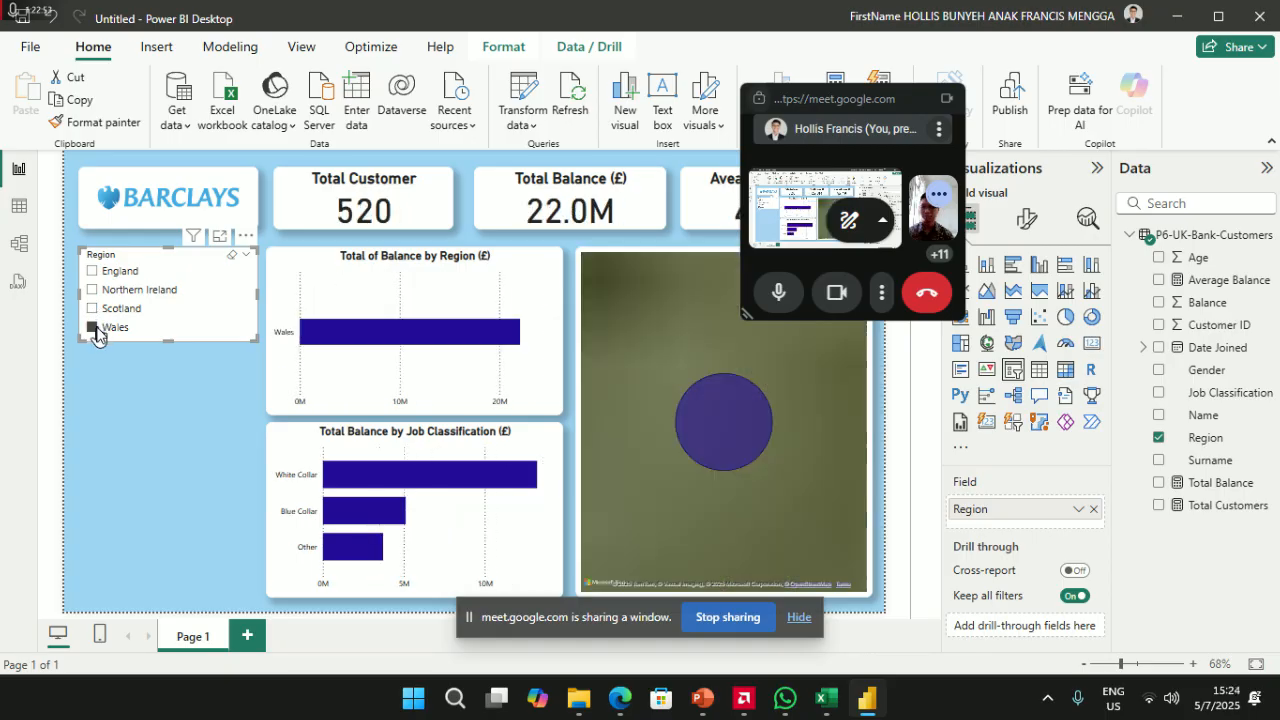
{"action": "left_click", "coordinate": [93, 327]}
- Format-paint the Total of Balance by Region chart's style onto the Region slicer
{"action": "left_click", "coordinate": [300, 258]}
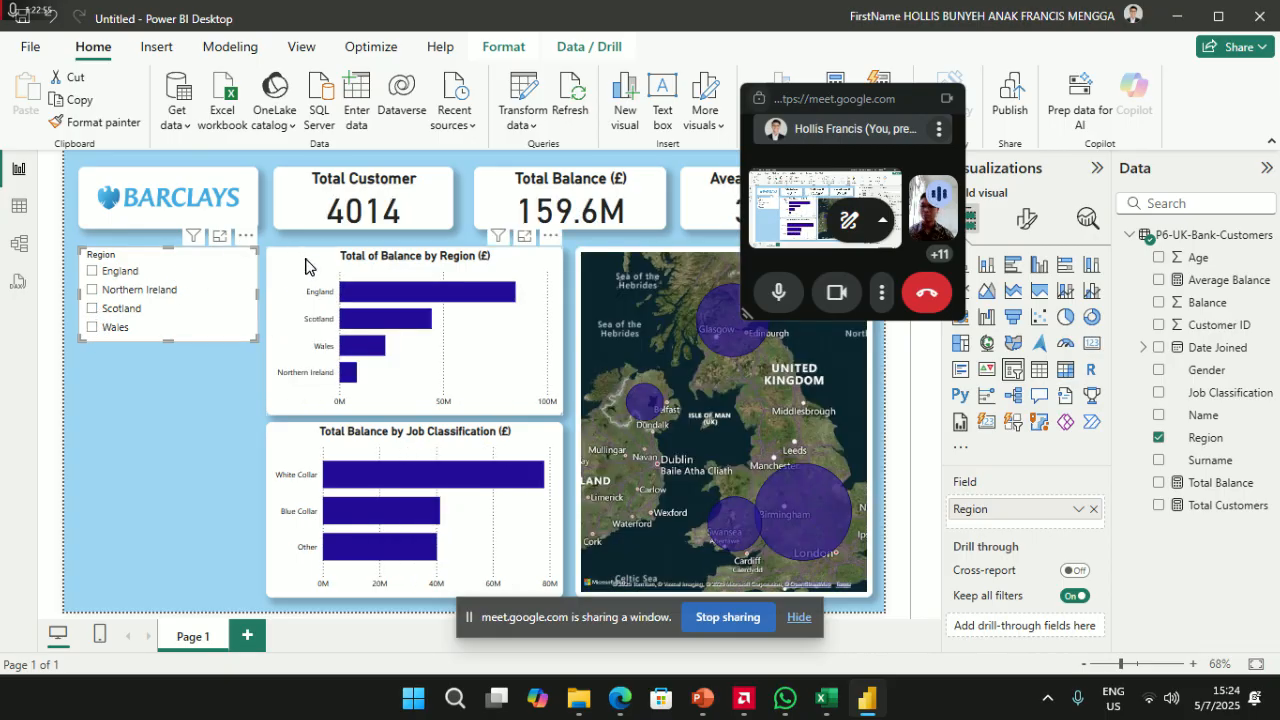
{"action": "left_click", "coordinate": [96, 122]}
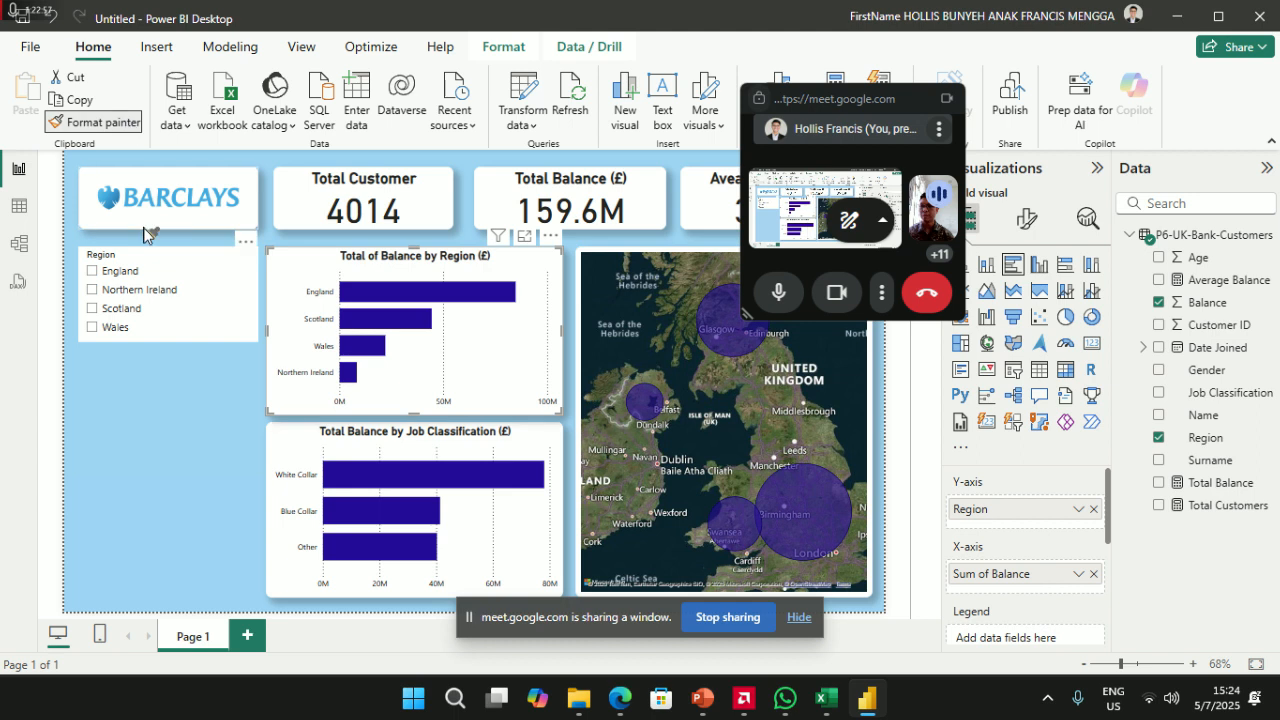
{"action": "left_click", "coordinate": [150, 264]}
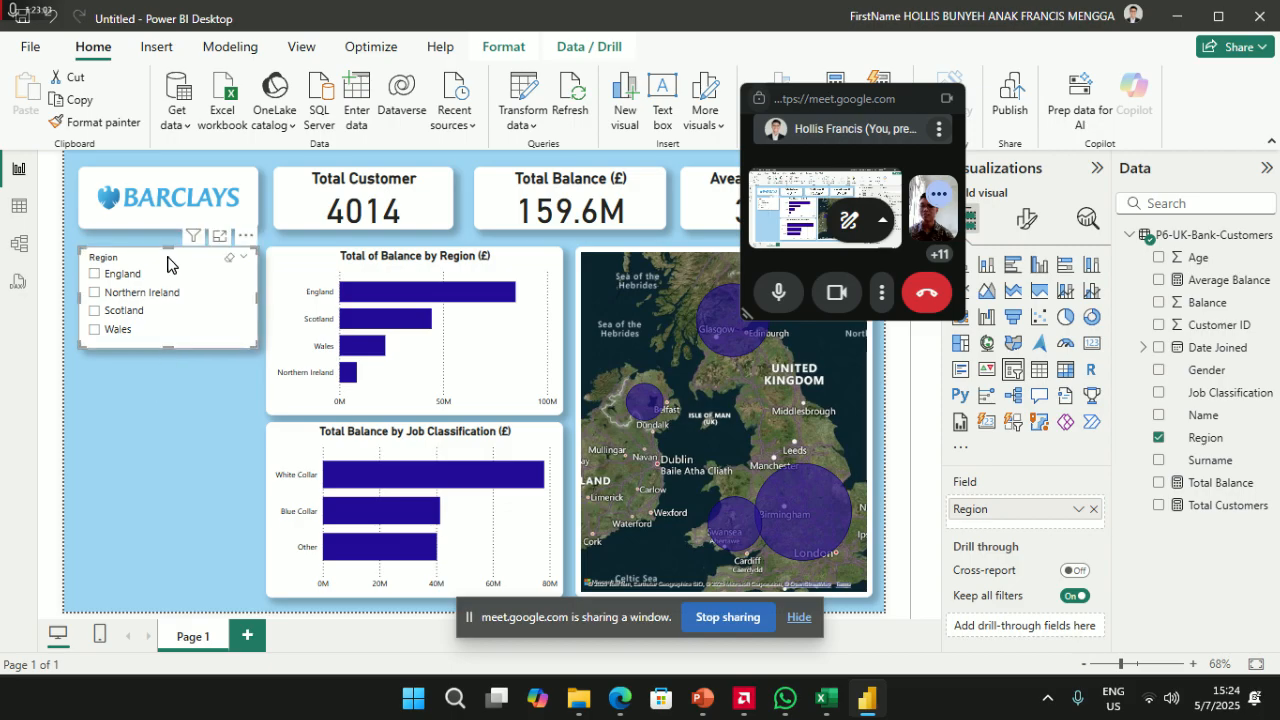
{"action": "left_click", "coordinate": [1027, 218]}
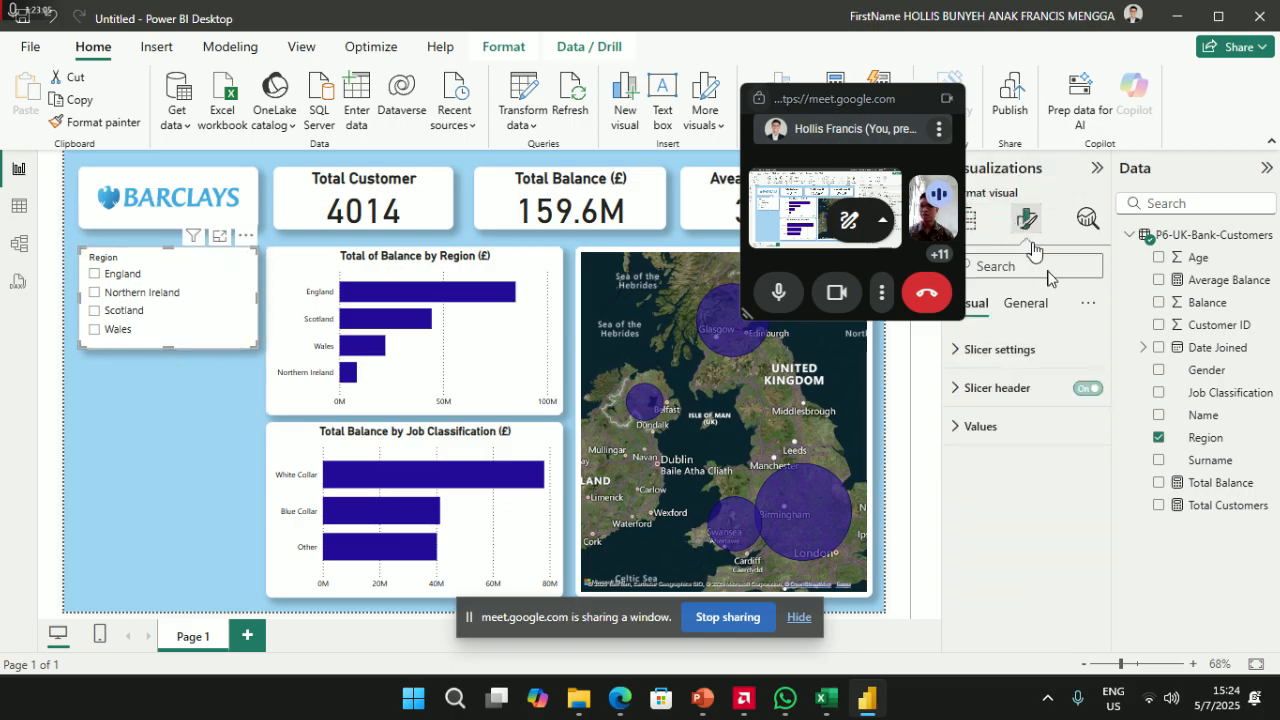
- Turn off the Region slicer's header in its Visual formatting settings
{"action": "left_click", "coordinate": [1030, 303]}
{"action": "left_click", "coordinate": [978, 388]}
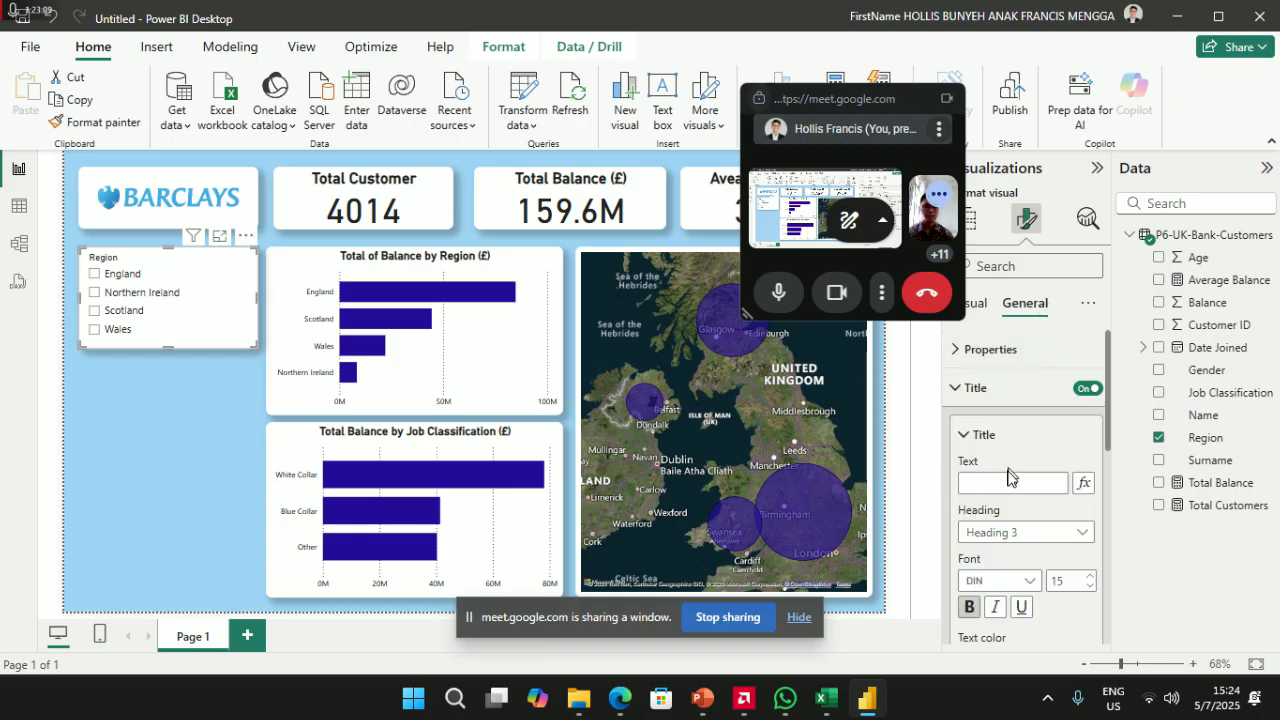
{"action": "left_click", "coordinate": [1005, 392]}
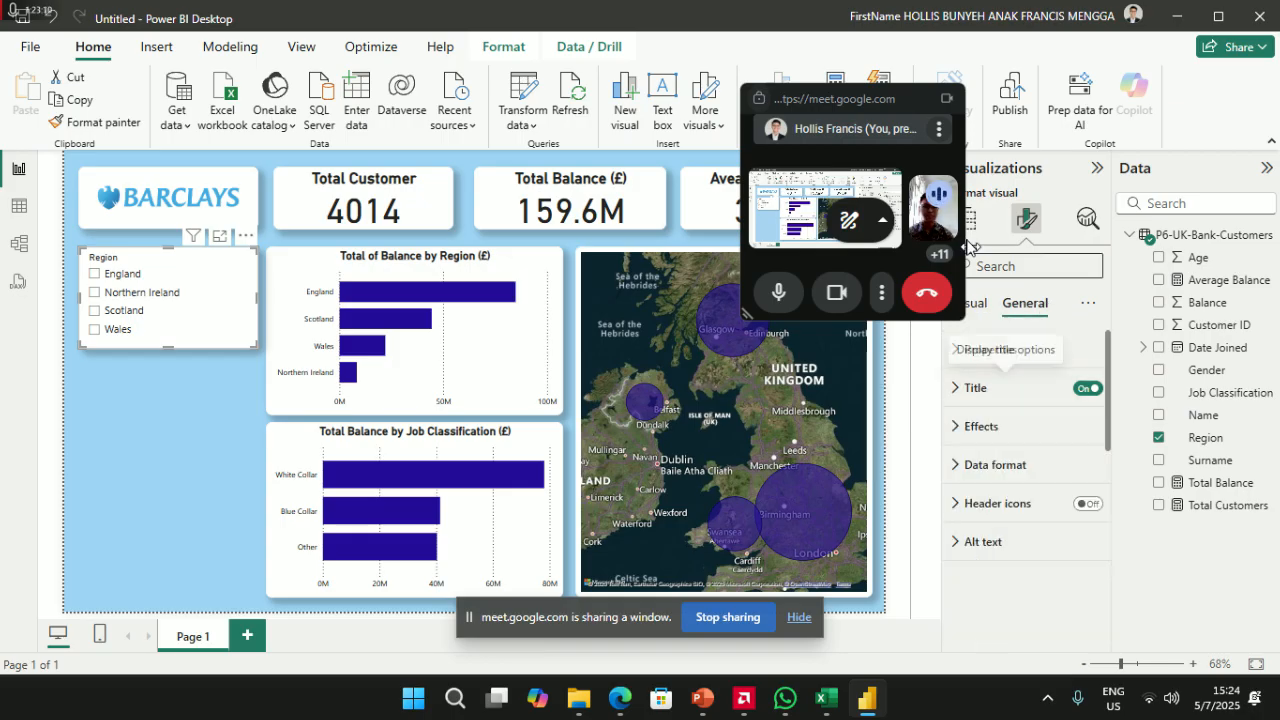
{"action": "left_click", "coordinate": [983, 308]}
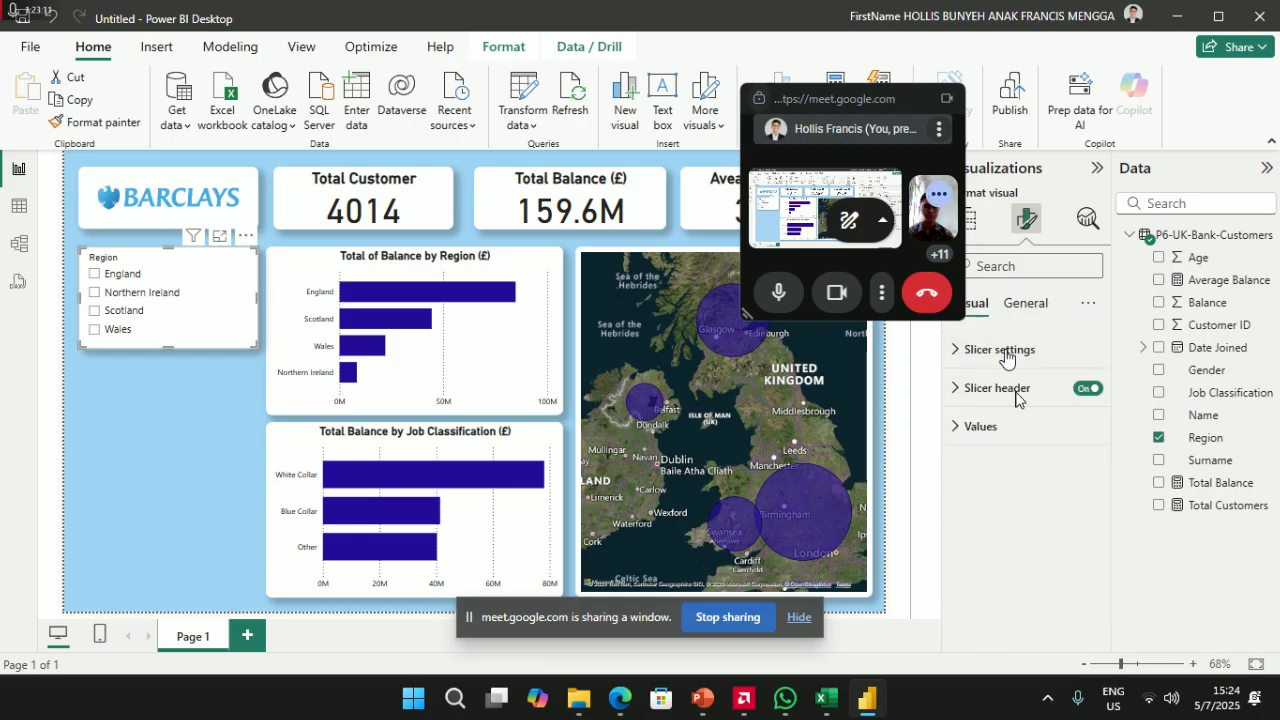
{"action": "left_click", "coordinate": [1088, 390]}
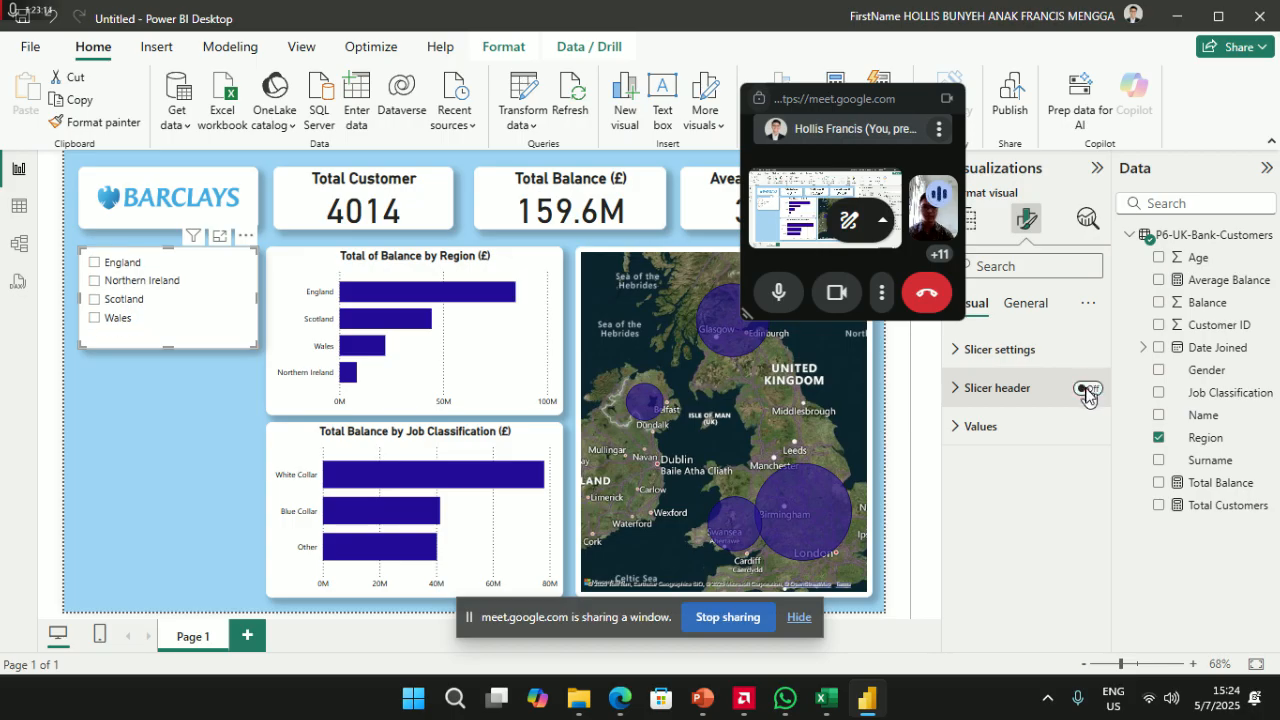
- Give the slicer a 'Region' title in the General > Title settings
{"action": "left_click", "coordinate": [1025, 305]}
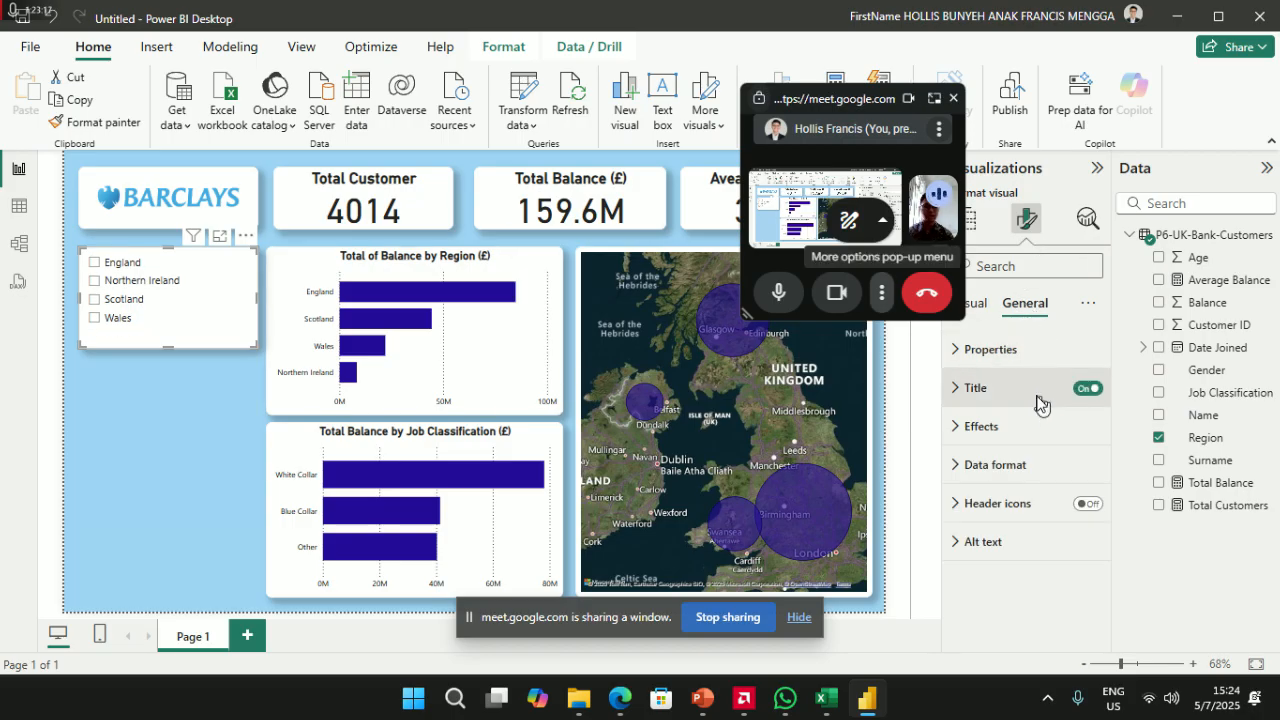
{"action": "left_click", "coordinate": [993, 398]}
{"action": "left_click", "coordinate": [998, 484]}
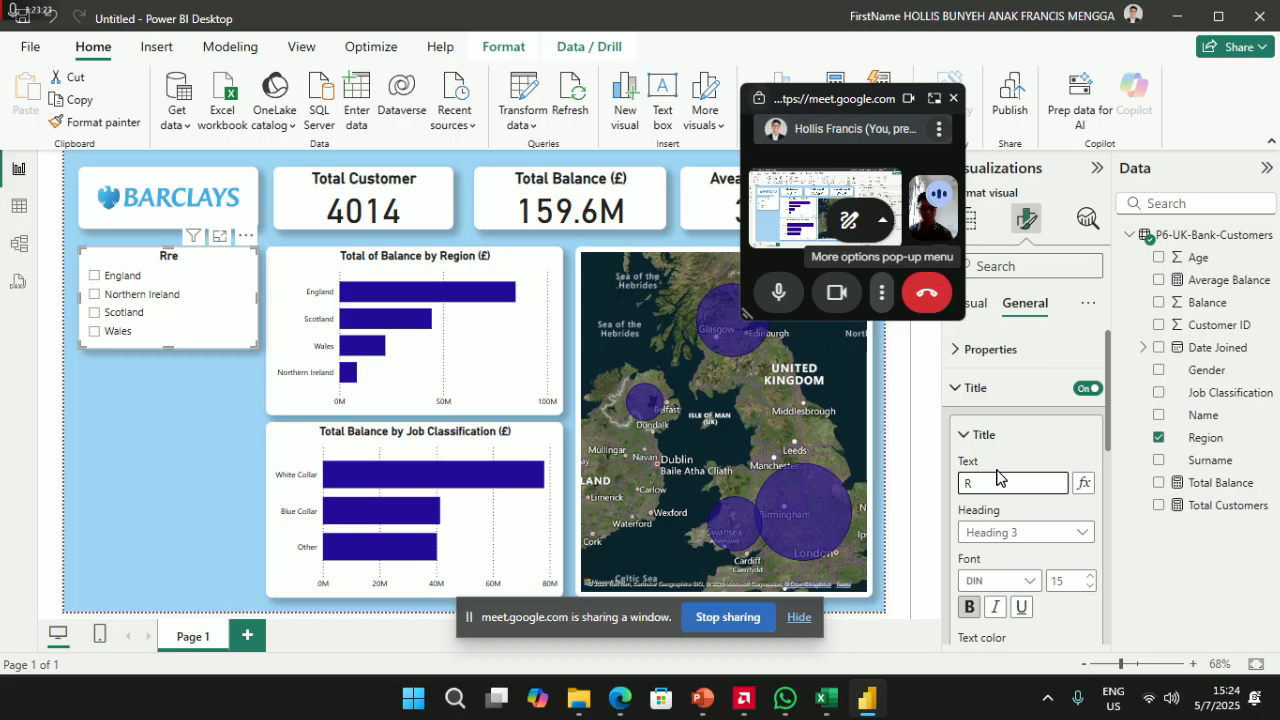
{"action": "double_click", "coordinate": [998, 480]}
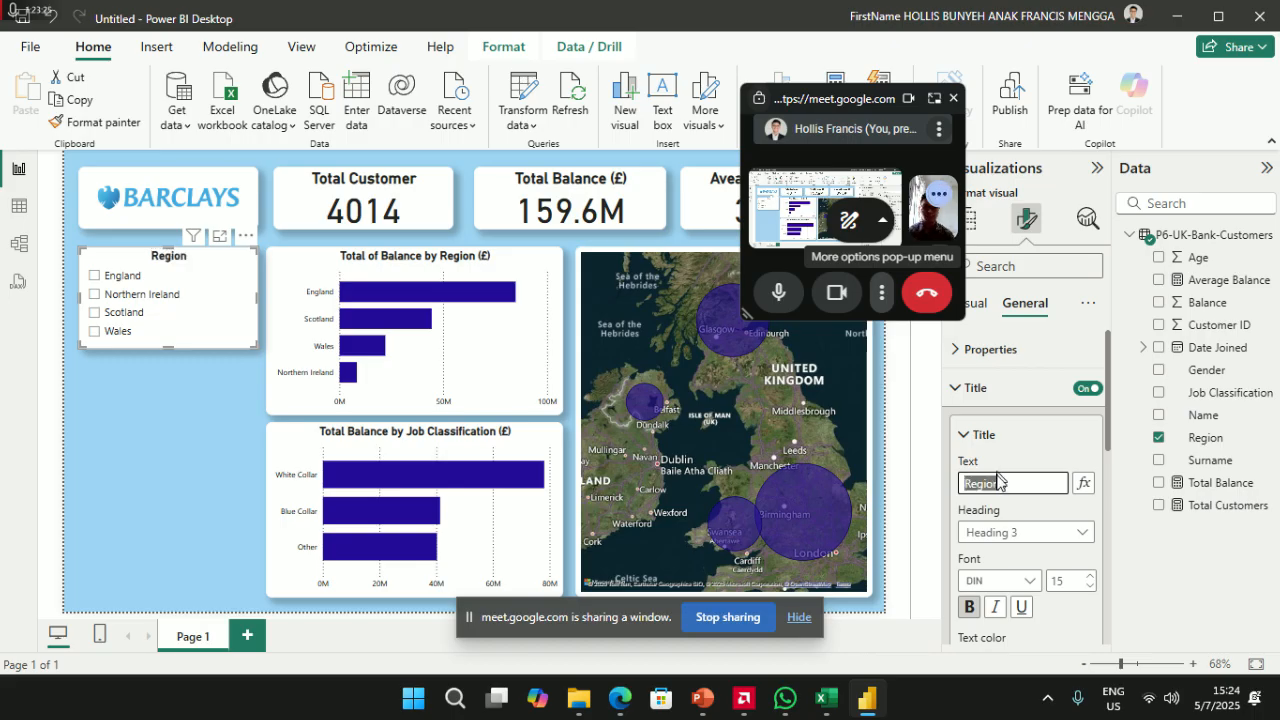
{"action": "left_click", "coordinate": [192, 400]}
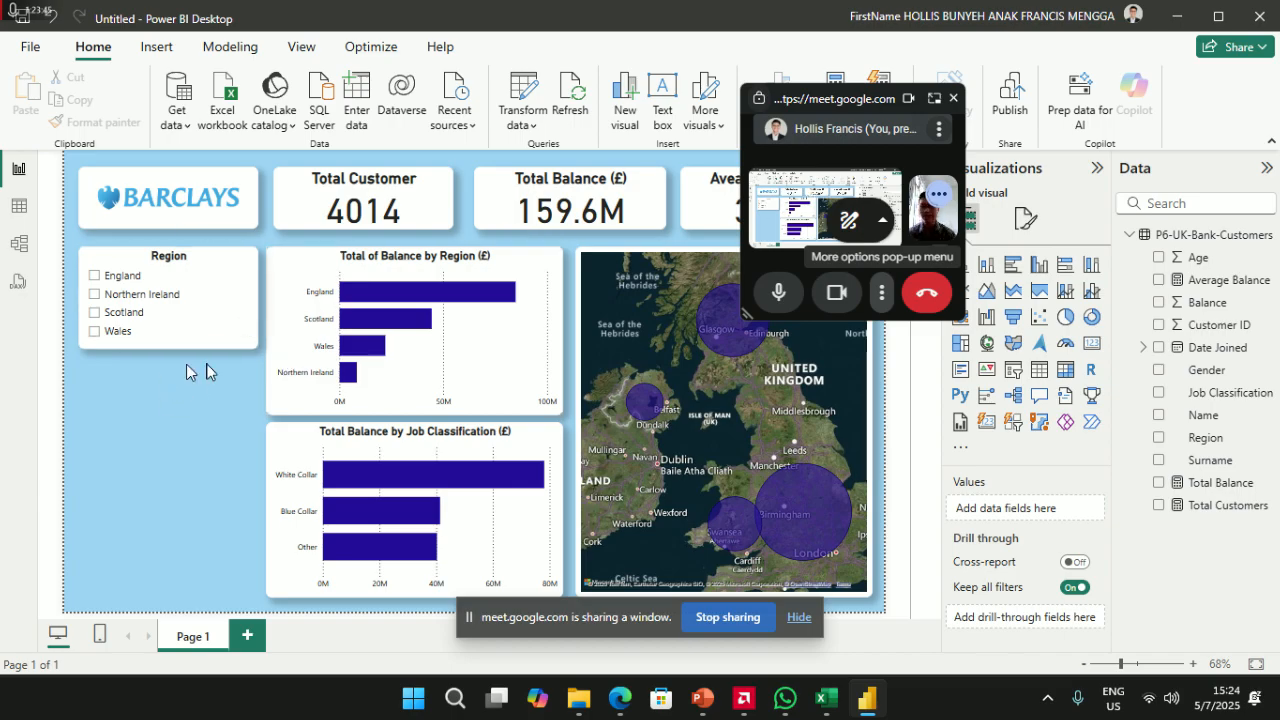
- Insert a blank button and place it just below the Region slicer
{"action": "left_click_drag", "start_coordinate": [849, 98], "coordinate": [1140, 205]}
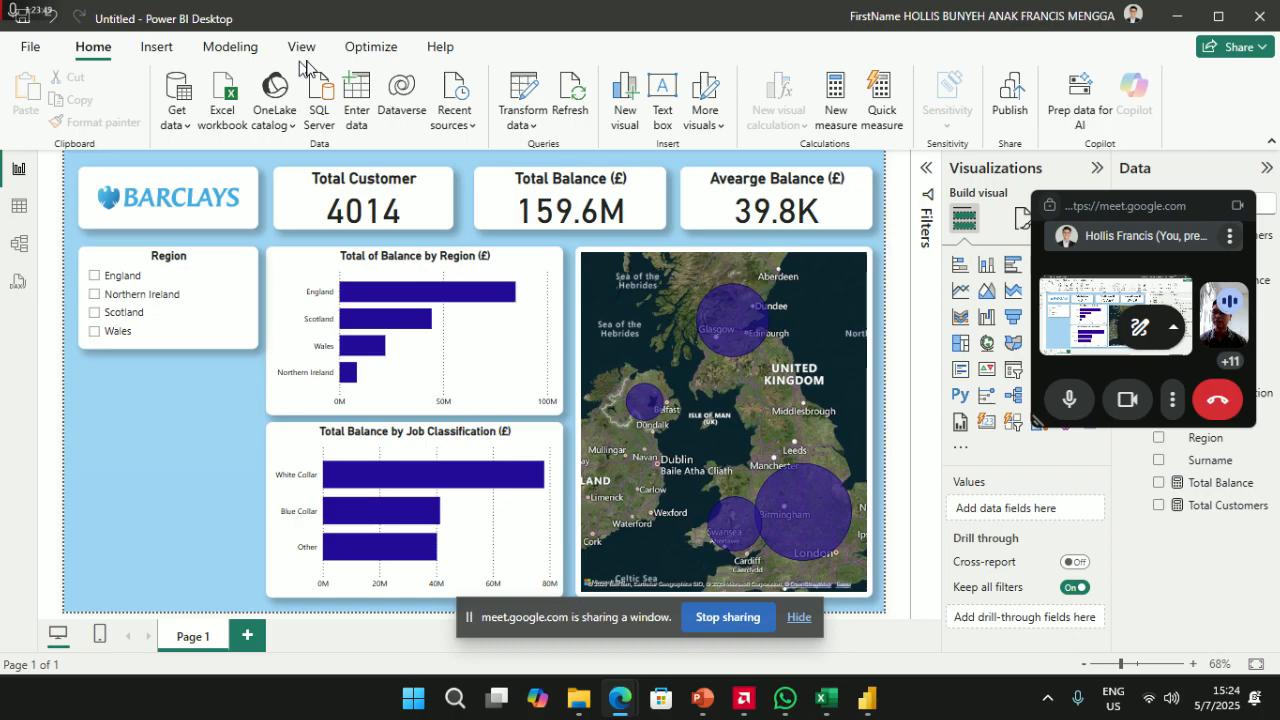
{"action": "left_click", "coordinate": [150, 55]}
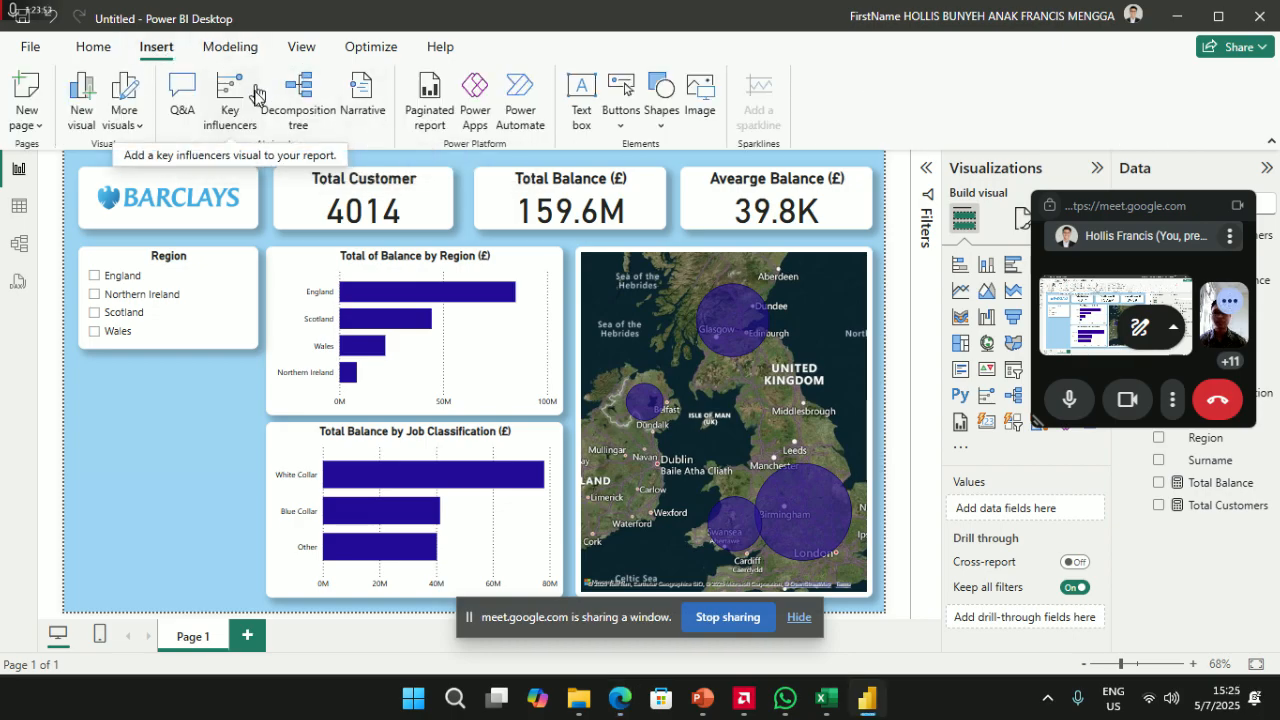
{"action": "left_click", "coordinate": [625, 124]}
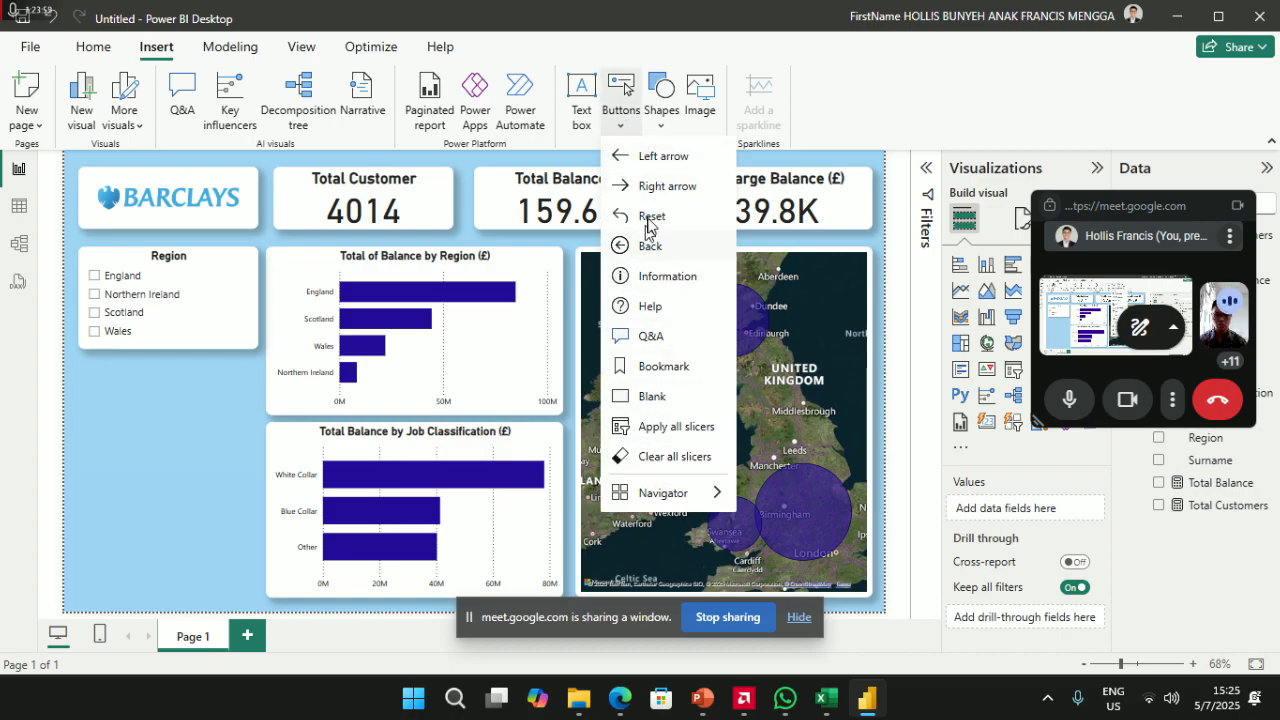
{"action": "left_click", "coordinate": [637, 397]}
{"action": "left_click", "coordinate": [645, 400]}
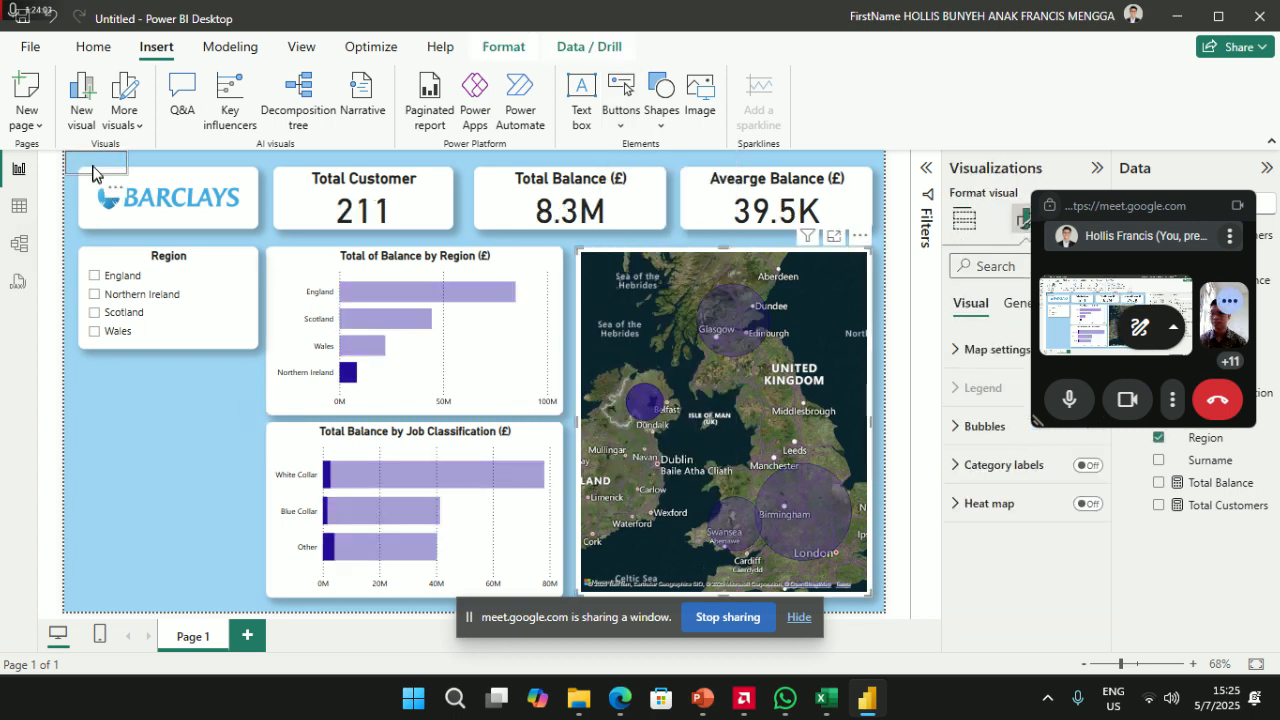
{"action": "left_click_drag", "start_coordinate": [99, 177], "coordinate": [110, 392]}
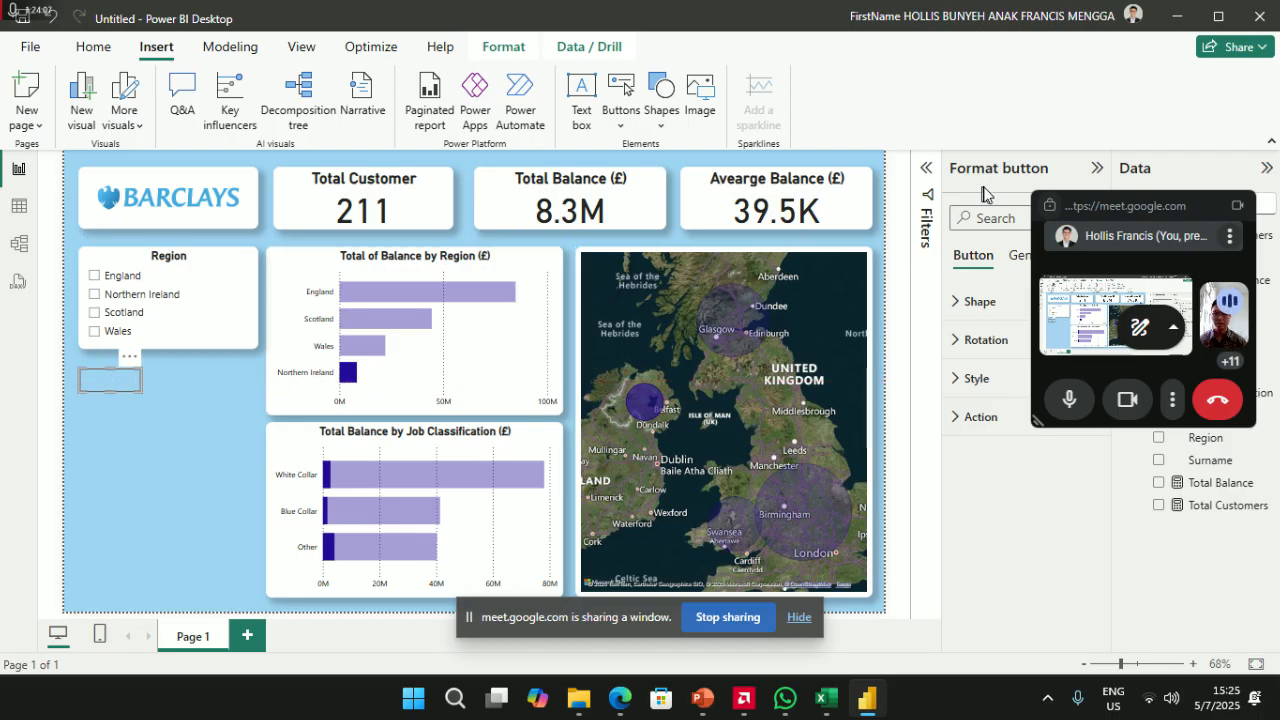
- Select the Region slicer and return to the Home ribbon
{"action": "left_click_drag", "start_coordinate": [1135, 208], "coordinate": [791, 49]}
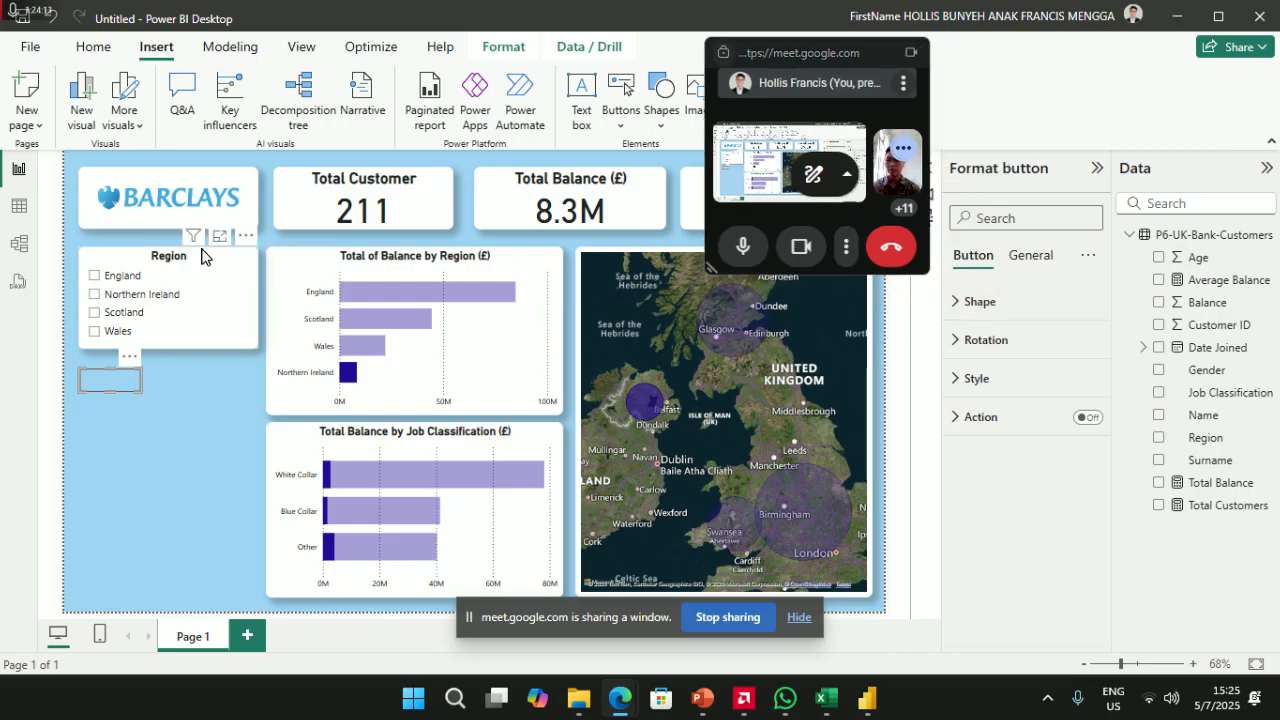
{"action": "left_click", "coordinate": [128, 260]}
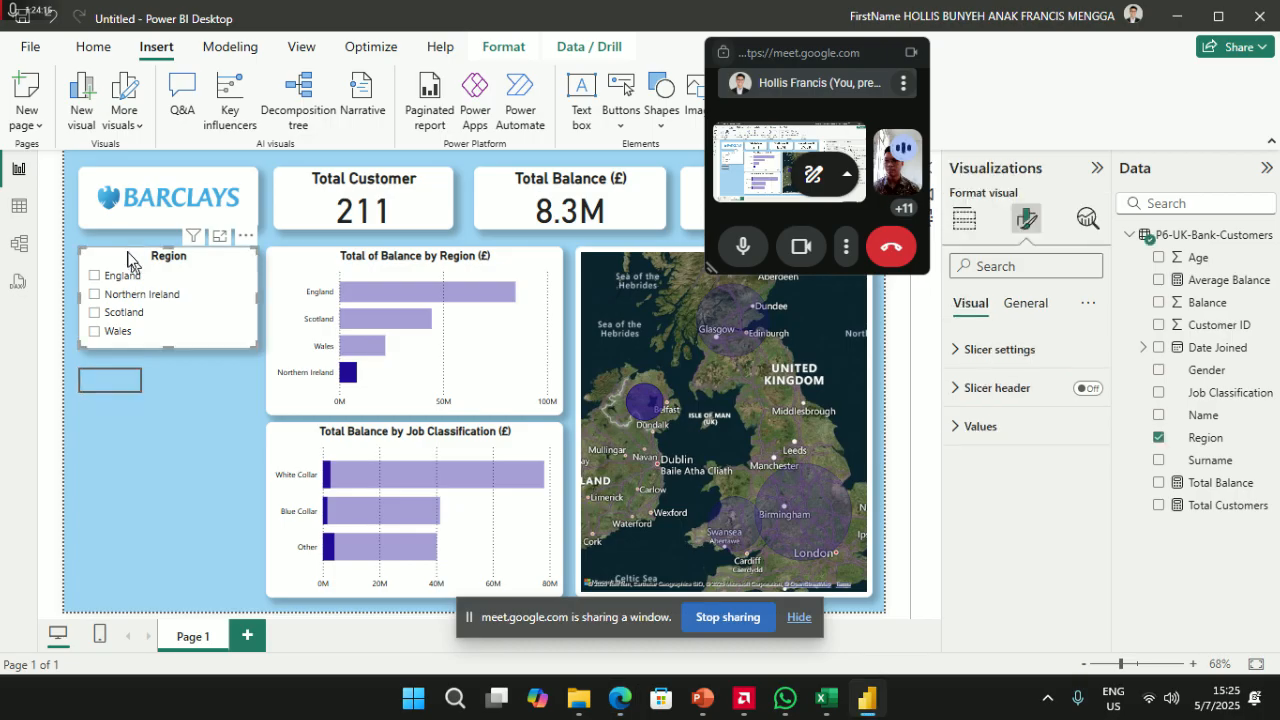
{"action": "left_click", "coordinate": [95, 47]}
- Copy the Region slicer's style onto the blank button and resize it to a smaller box
{"action": "left_click", "coordinate": [90, 122]}
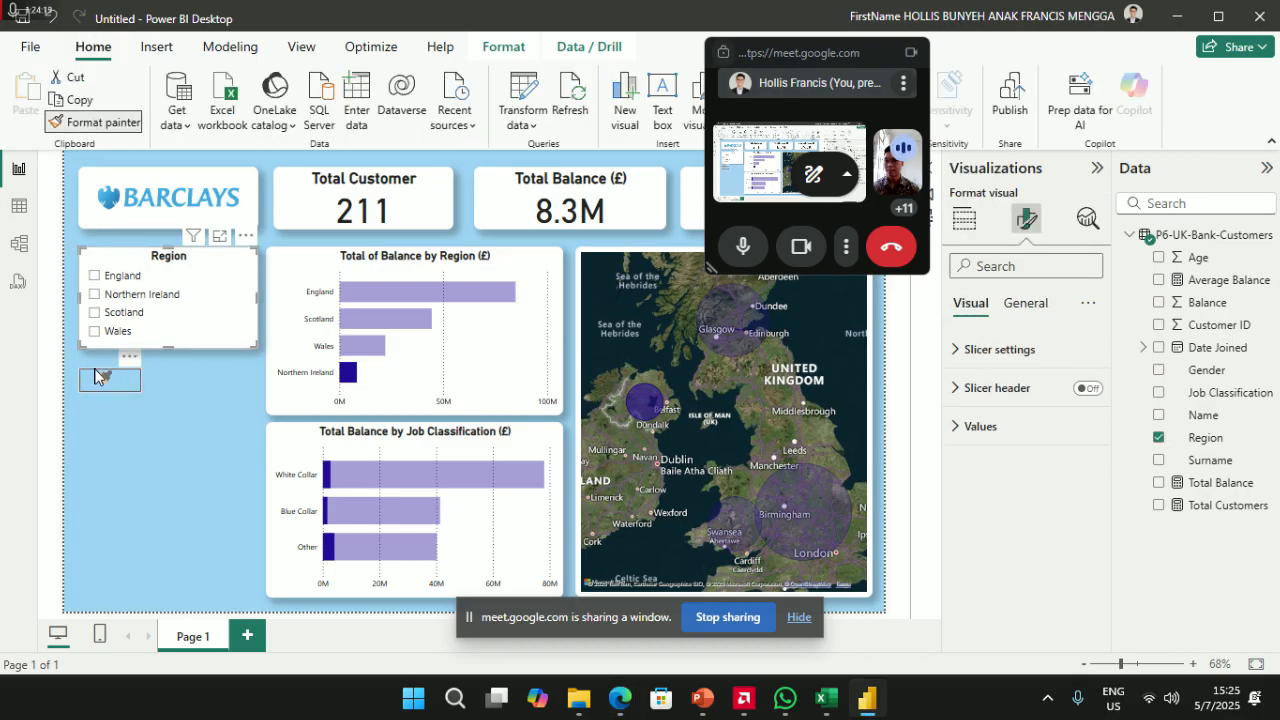
{"action": "left_click", "coordinate": [118, 385]}
{"action": "left_click_drag", "start_coordinate": [120, 398], "coordinate": [252, 378]}
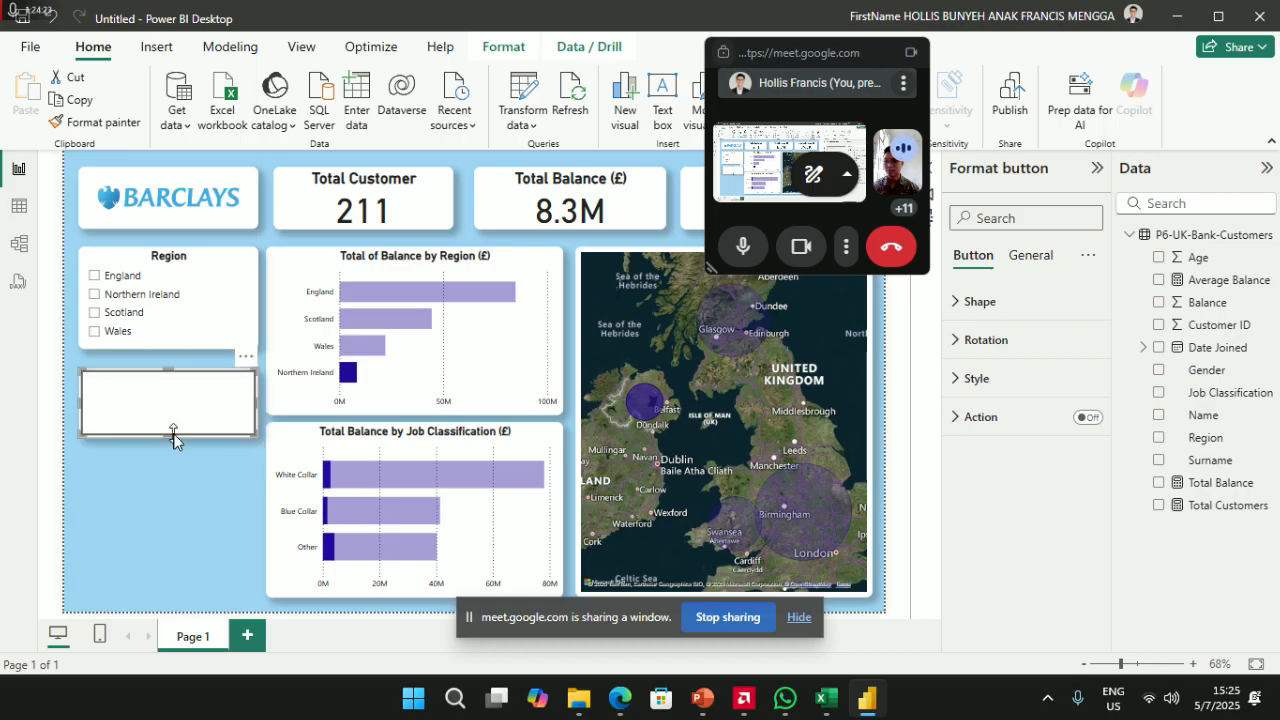
{"action": "left_click_drag", "start_coordinate": [174, 434], "coordinate": [174, 402]}
{"action": "left_click_drag", "start_coordinate": [255, 390], "coordinate": [166, 390]}
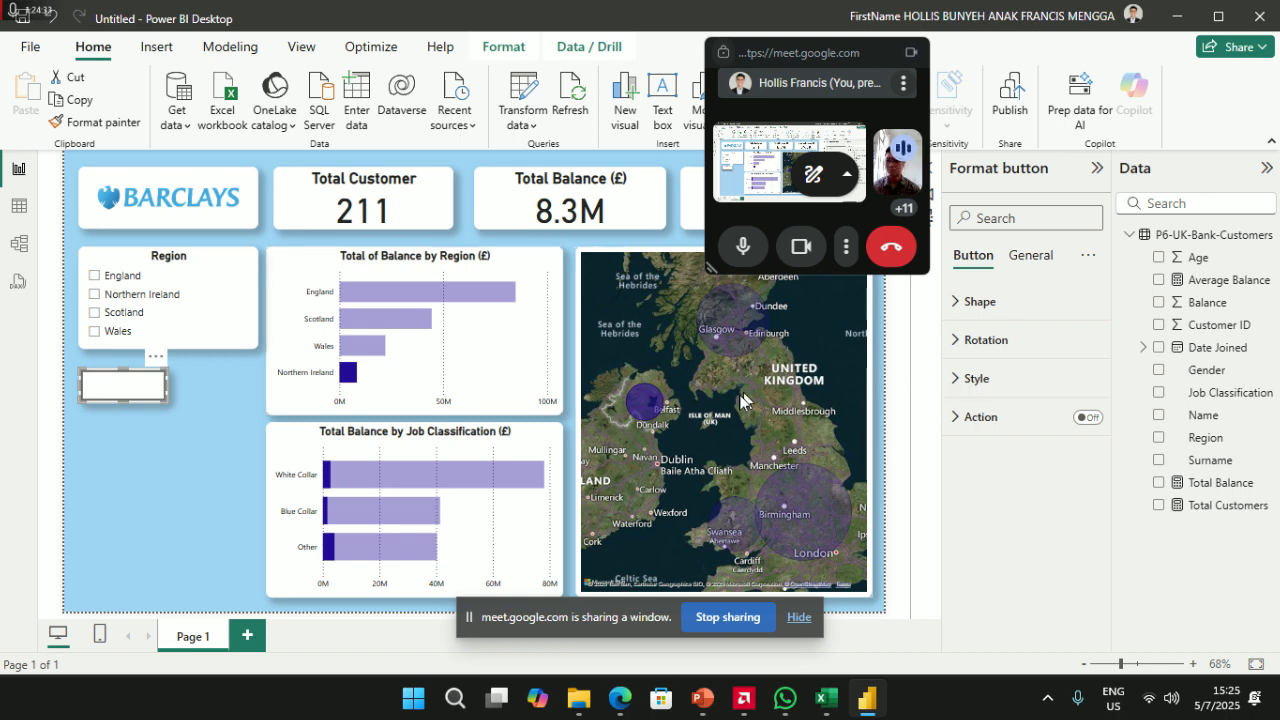
- Expand the button's Properties and Title sections under General formatting
{"action": "left_click", "coordinate": [1030, 258]}
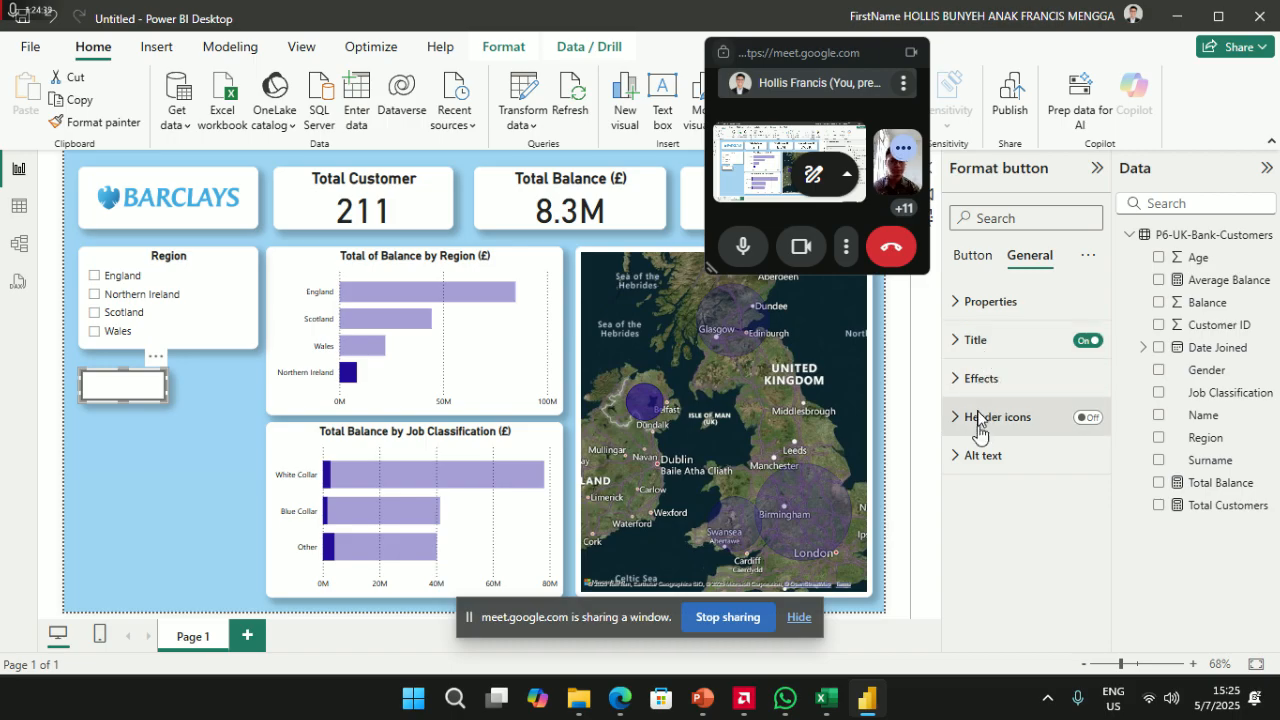
{"action": "left_click", "coordinate": [982, 302]}
{"action": "scroll", "coordinate": [993, 485], "scroll_direction": "down", "scroll_amount": 2}
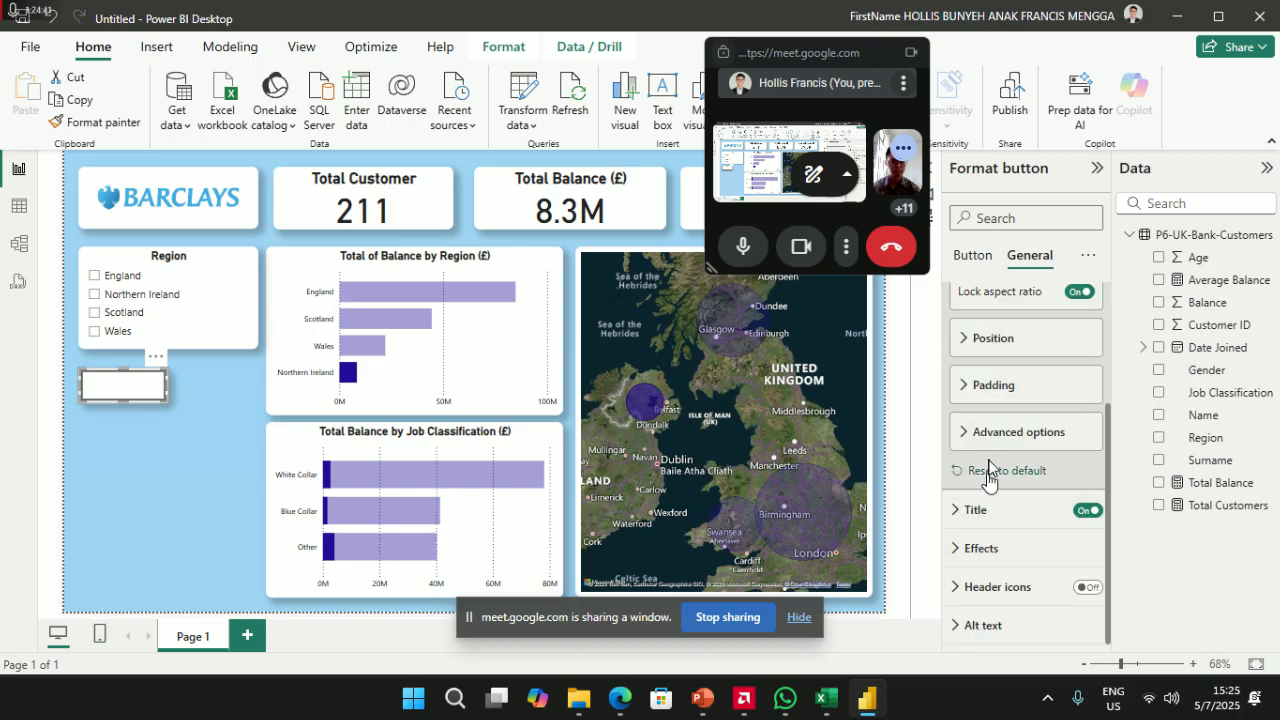
{"action": "left_click", "coordinate": [969, 519]}
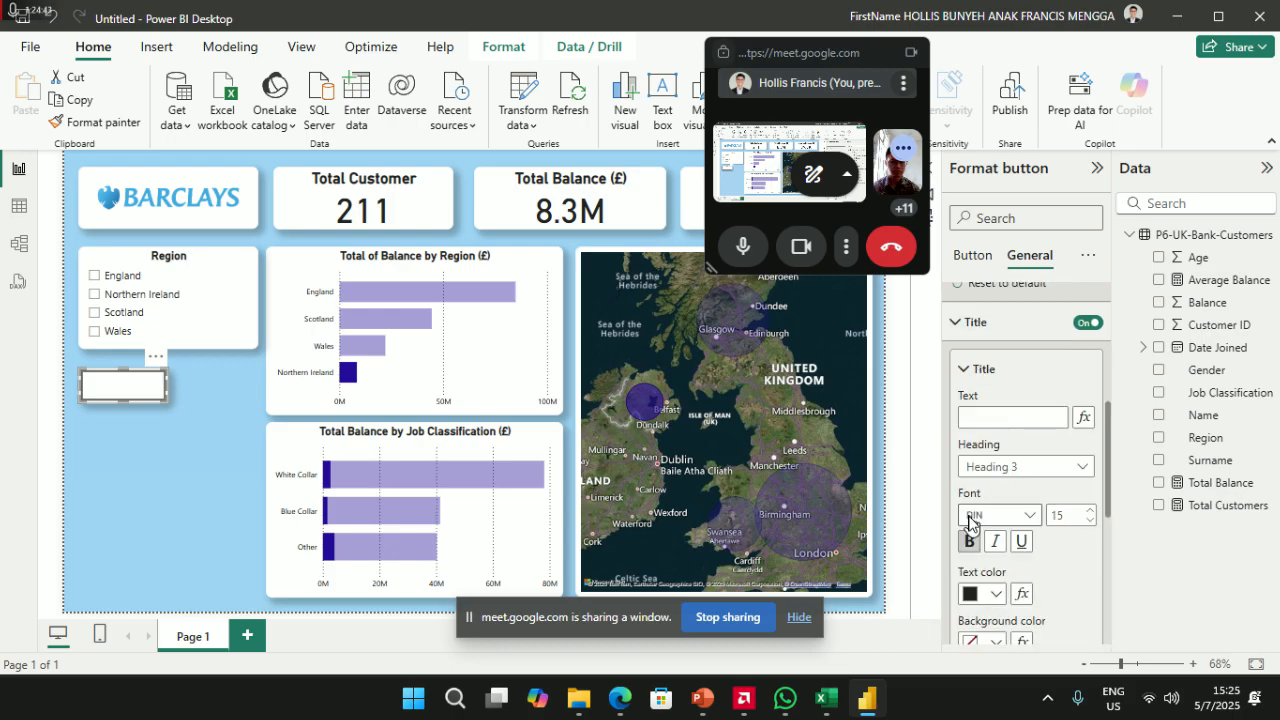
{"action": "scroll", "coordinate": [971, 500], "scroll_direction": "down", "scroll_amount": 1}
{"action": "scroll", "coordinate": [958, 475], "scroll_direction": "up", "scroll_amount": 2}
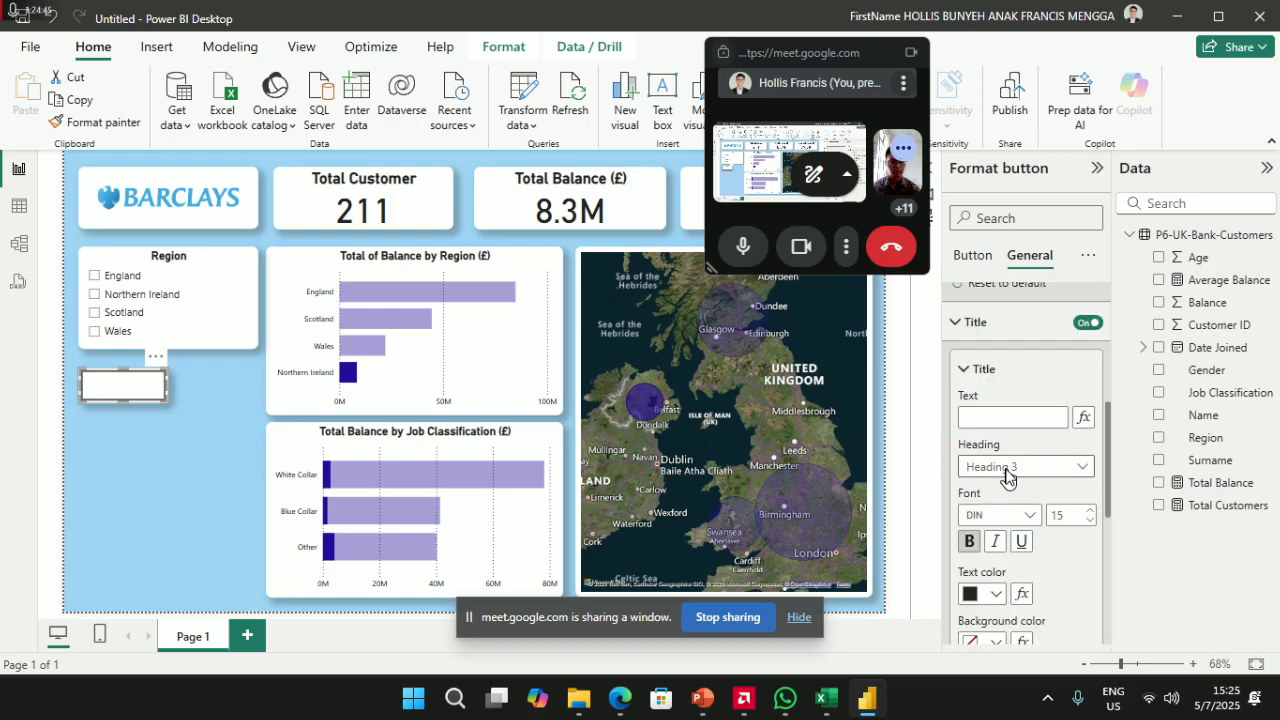
{"action": "left_click", "coordinate": [1012, 418]}
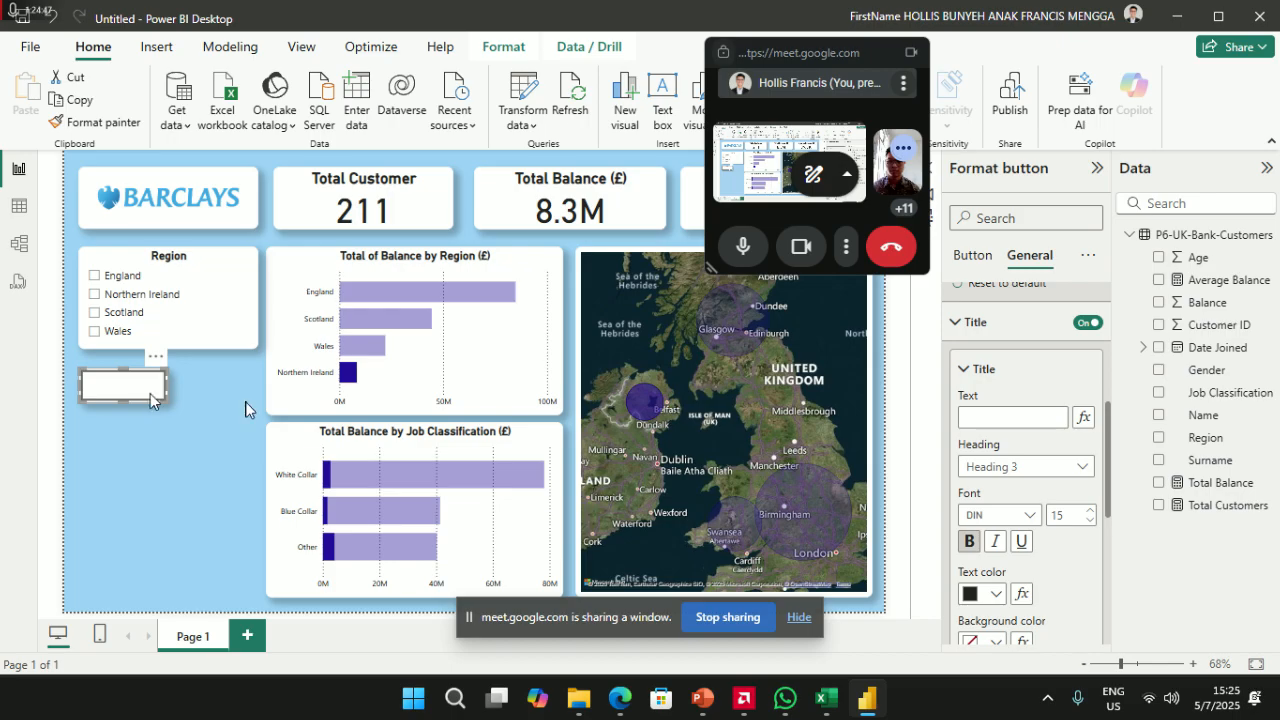
{"action": "scroll", "coordinate": [1030, 540], "scroll_direction": "down", "scroll_amount": 4}
- Switch off the button's visual border under Effects and check its look
{"action": "left_click", "coordinate": [982, 548]}
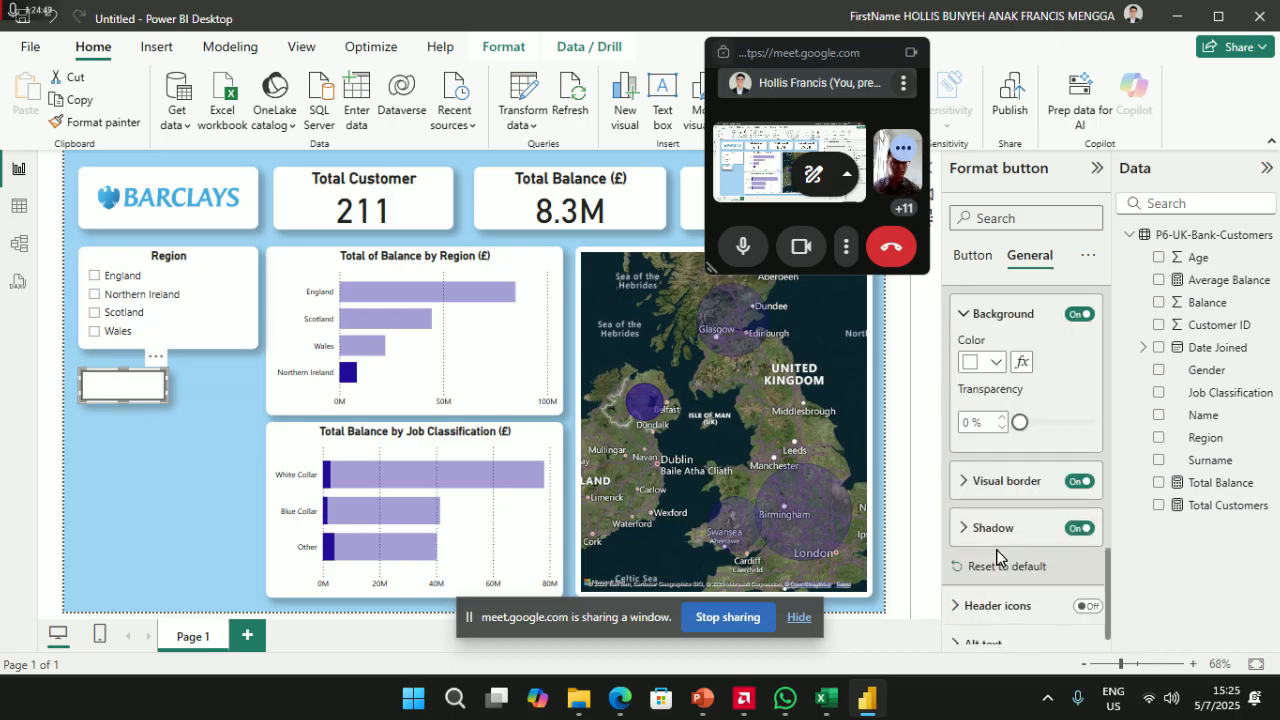
{"action": "left_click", "coordinate": [1017, 490]}
{"action": "left_click", "coordinate": [1016, 488]}
{"action": "left_click", "coordinate": [1079, 481]}
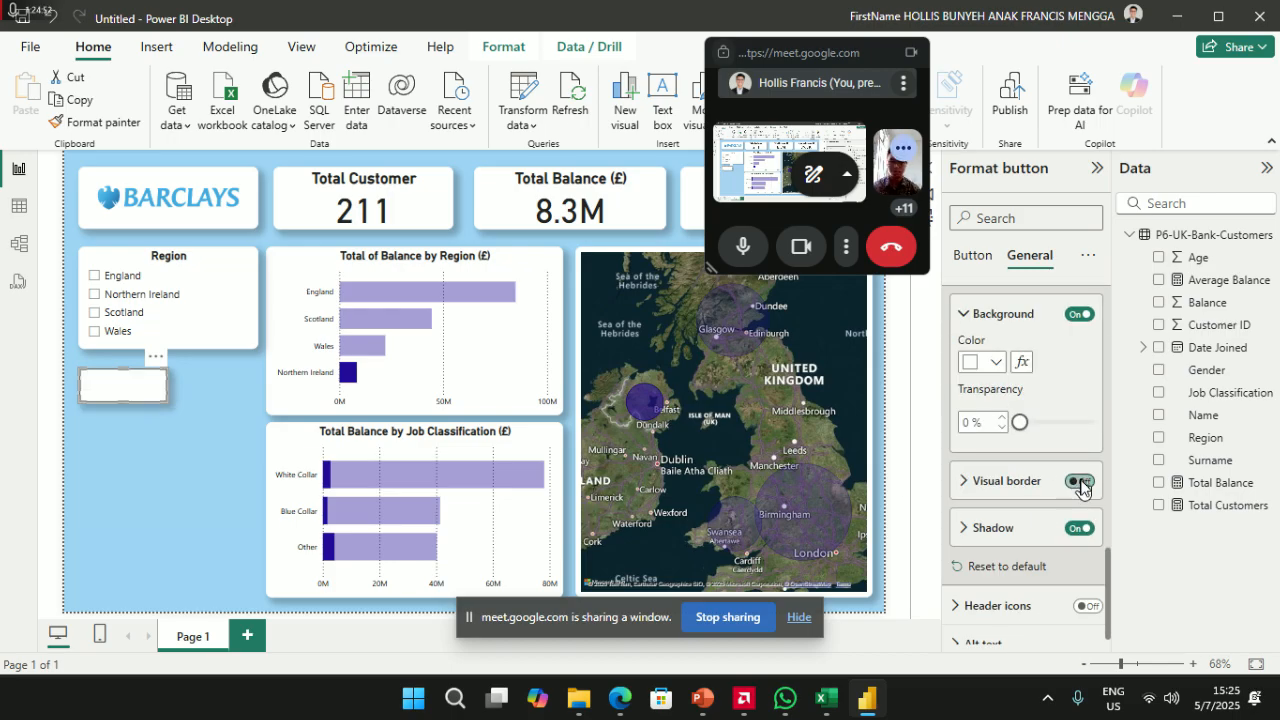
{"action": "left_click", "coordinate": [156, 481]}
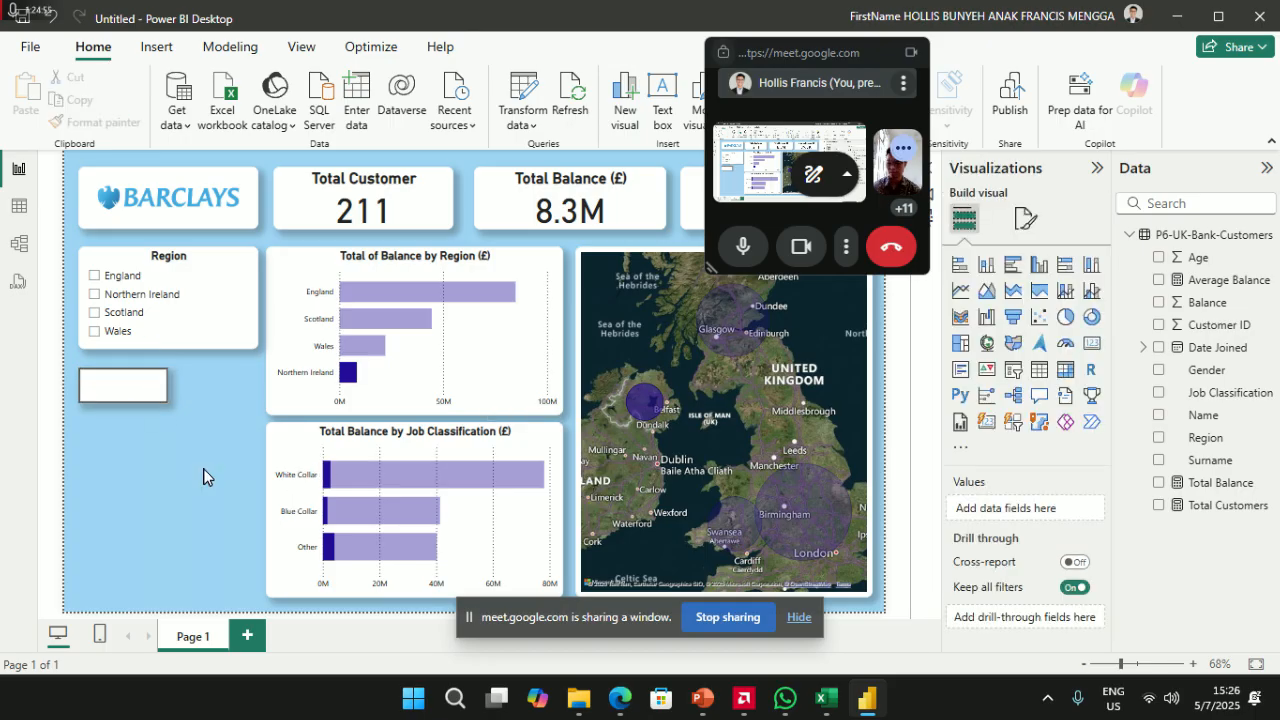
- Turn off the blank button's own border under Button > Style > Border
{"action": "left_click", "coordinate": [123, 385]}
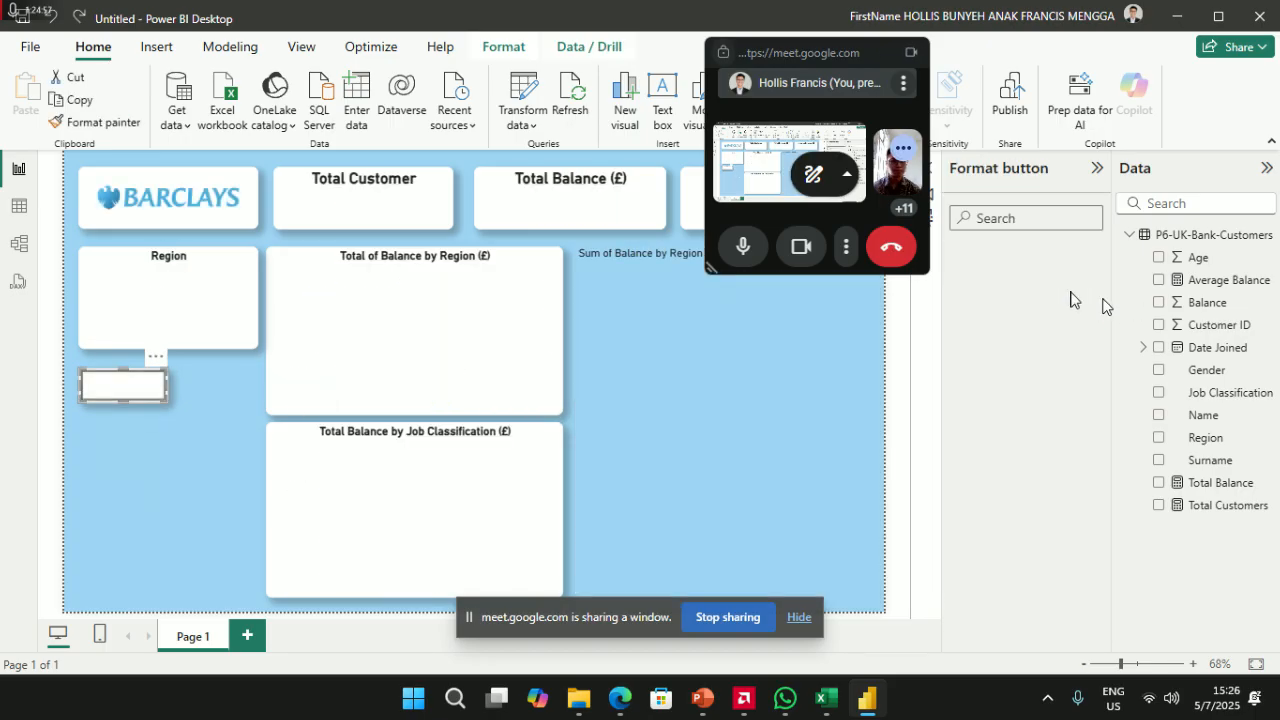
{"action": "left_click", "coordinate": [1027, 258]}
{"action": "left_click", "coordinate": [975, 255]}
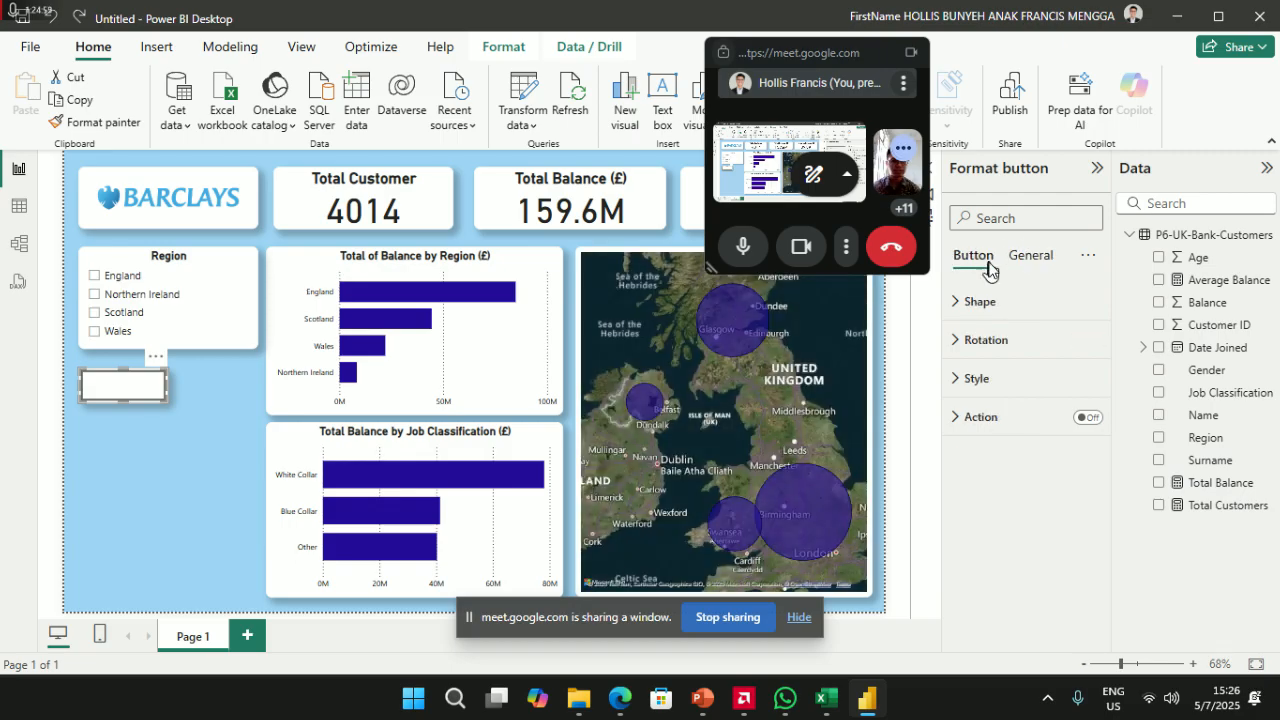
{"action": "left_click", "coordinate": [988, 302]}
{"action": "scroll", "coordinate": [988, 330], "scroll_direction": "down", "scroll_amount": 1}
{"action": "left_click", "coordinate": [987, 548]}
{"action": "scroll", "coordinate": [1025, 350], "scroll_direction": "down", "scroll_amount": 4}
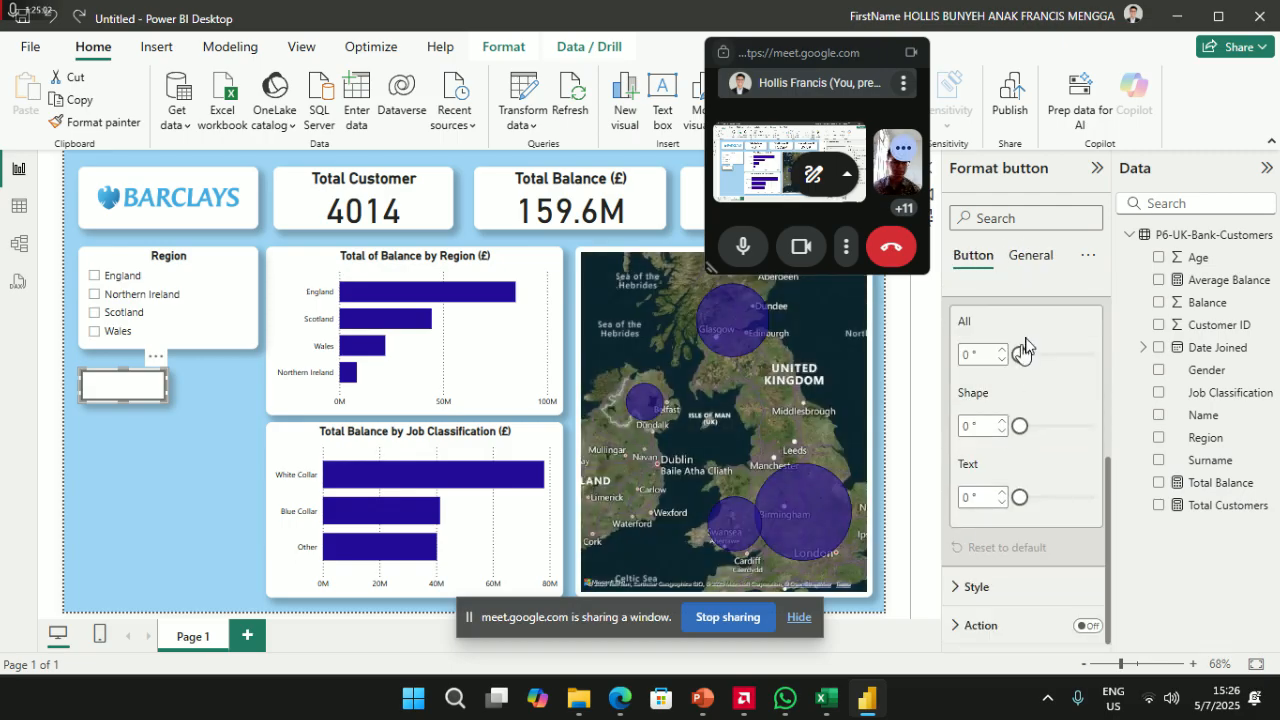
{"action": "left_click", "coordinate": [985, 588]}
{"action": "scroll", "coordinate": [987, 580], "scroll_direction": "down", "scroll_amount": 5}
{"action": "scroll", "coordinate": [985, 580], "scroll_direction": "down", "scroll_amount": 5}
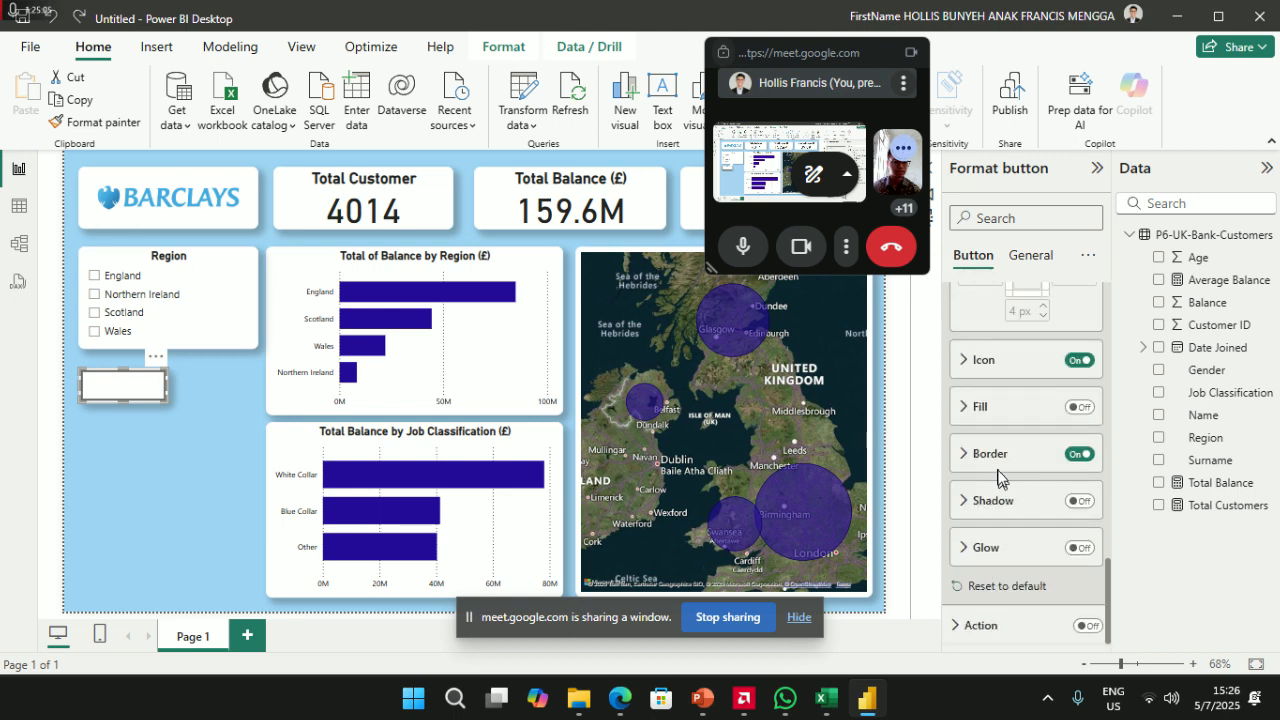
{"action": "left_click", "coordinate": [1001, 465]}
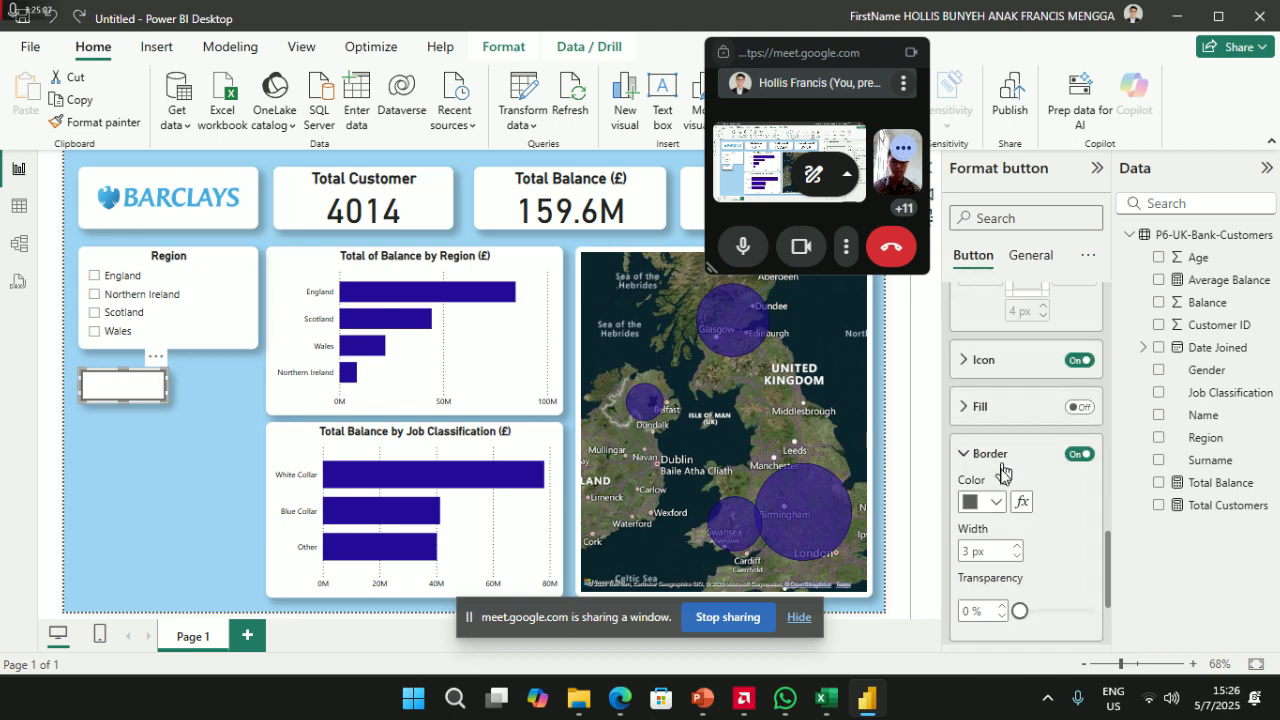
{"action": "left_click", "coordinate": [1079, 454]}
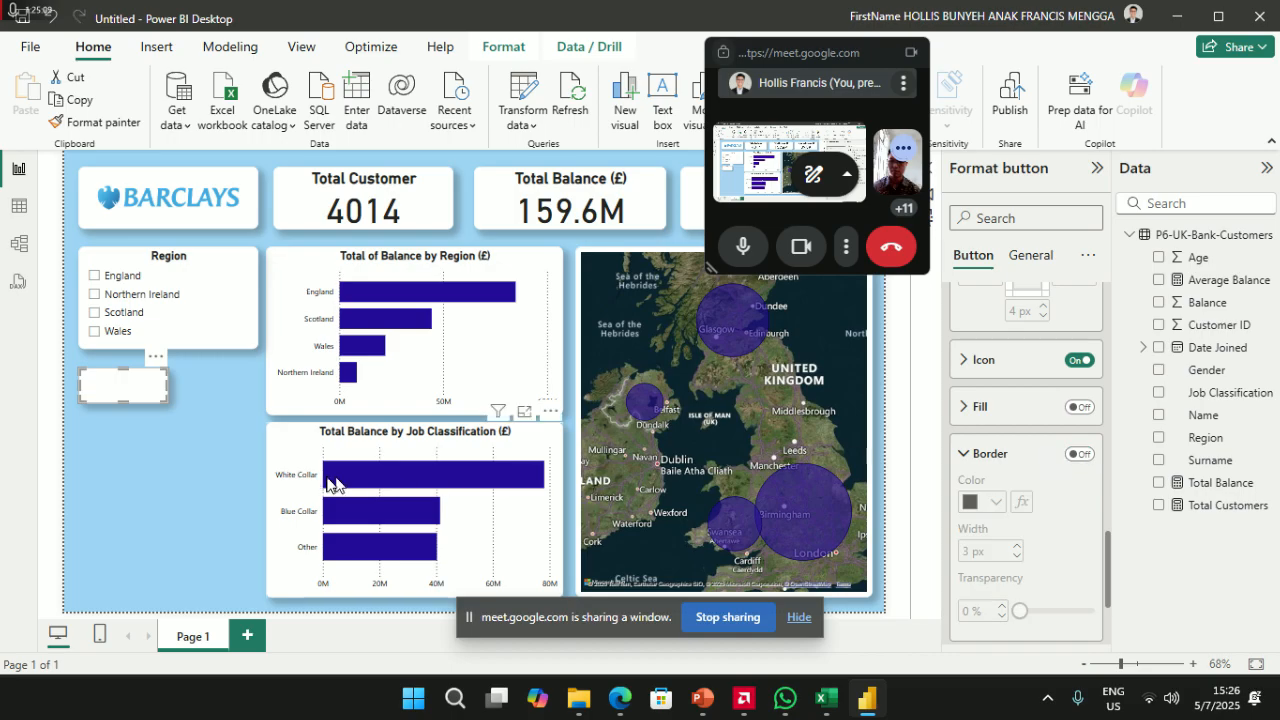
{"action": "left_click", "coordinate": [176, 478]}
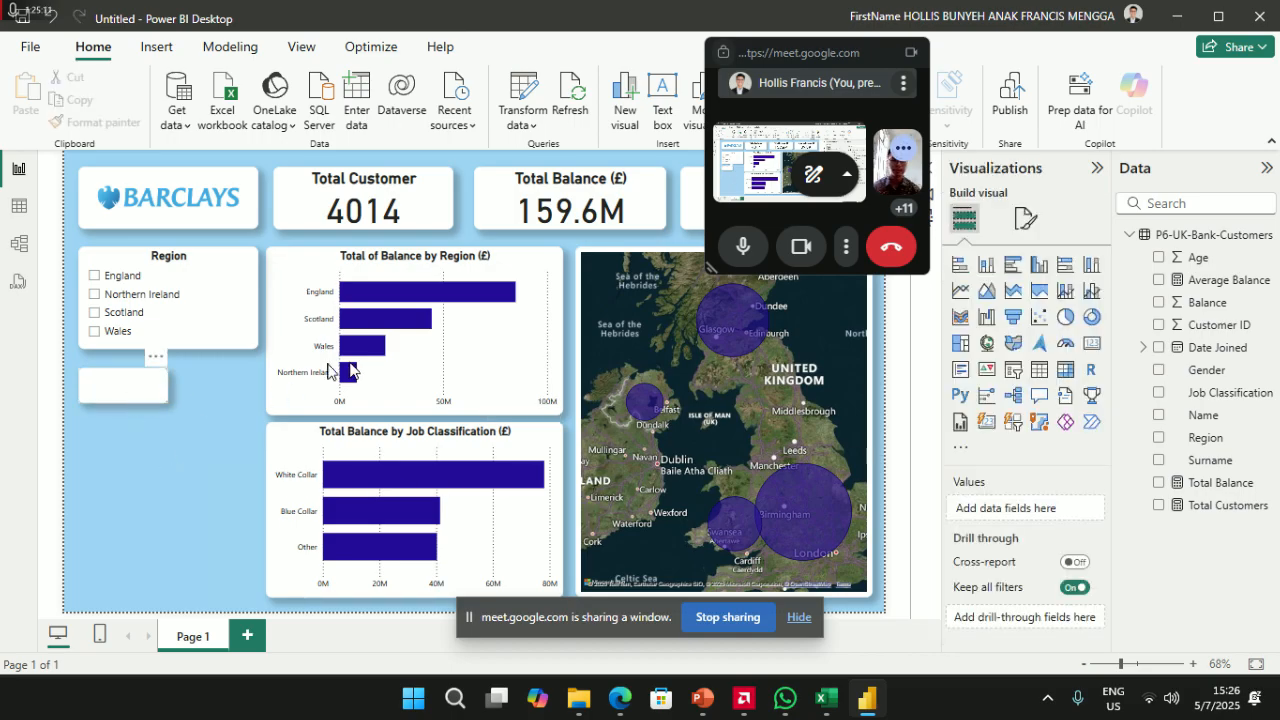
- Toggle the button's border on and back off, leaving it without an outline
{"action": "left_click", "coordinate": [102, 404]}
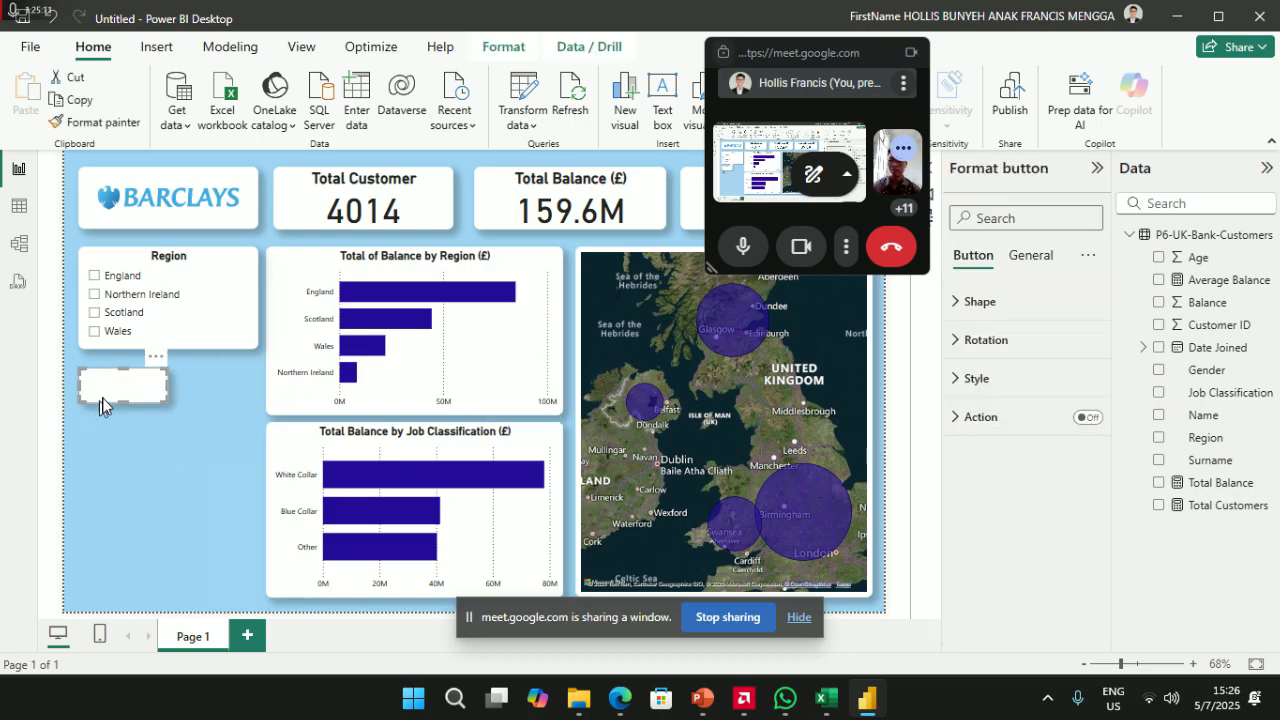
{"action": "left_click", "coordinate": [978, 379]}
{"action": "scroll", "coordinate": [1003, 472], "scroll_direction": "down", "scroll_amount": 5}
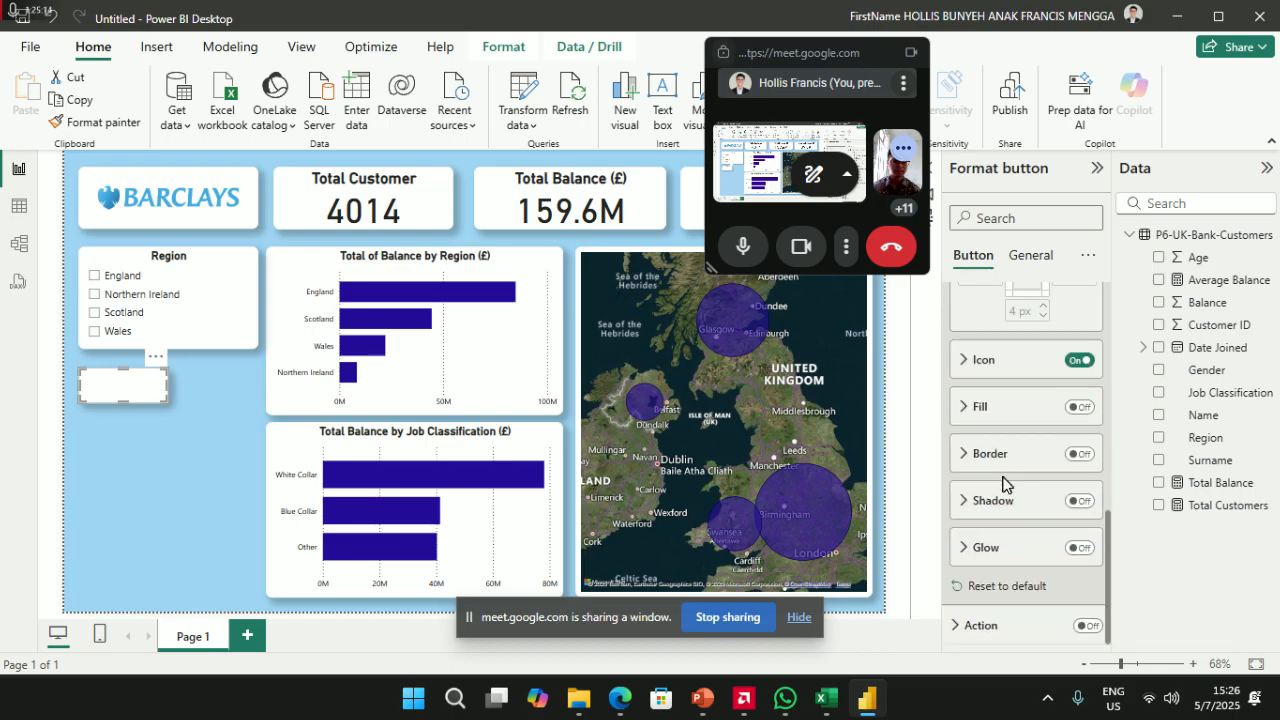
{"action": "left_click", "coordinate": [1078, 456]}
{"action": "left_click", "coordinate": [1078, 456]}
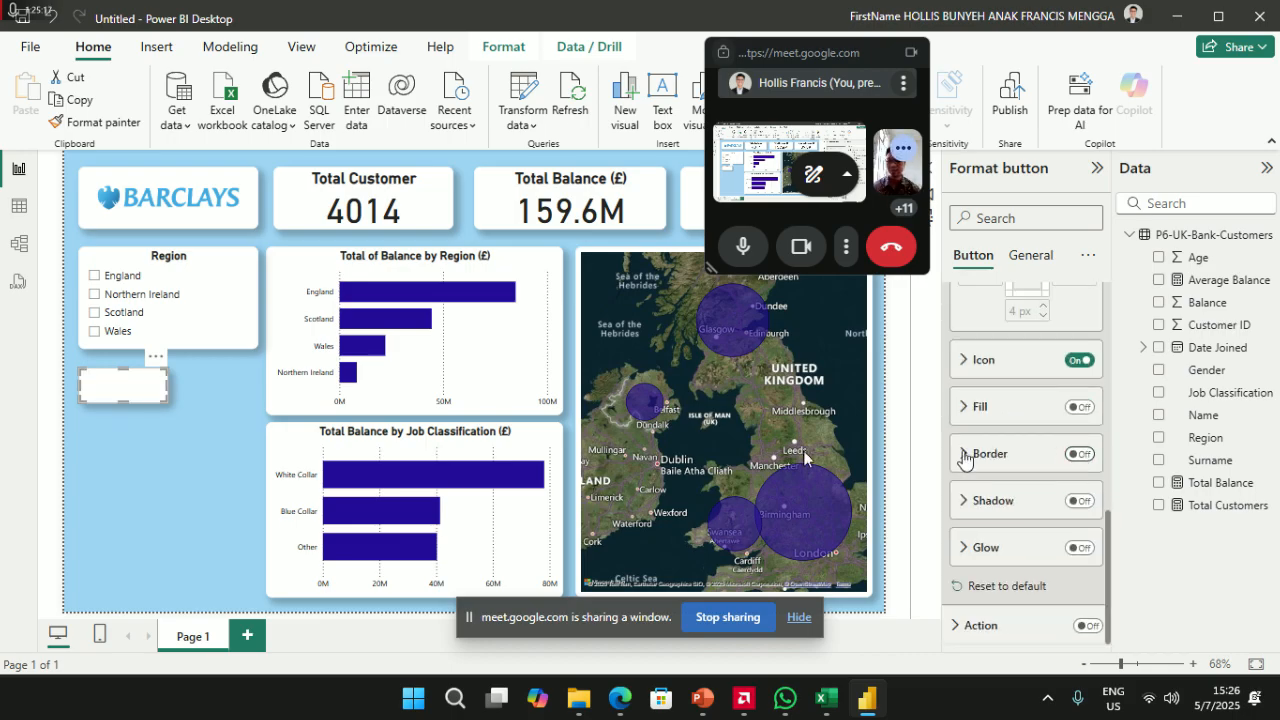
{"action": "scroll", "coordinate": [995, 450], "scroll_direction": "up", "scroll_amount": 5}
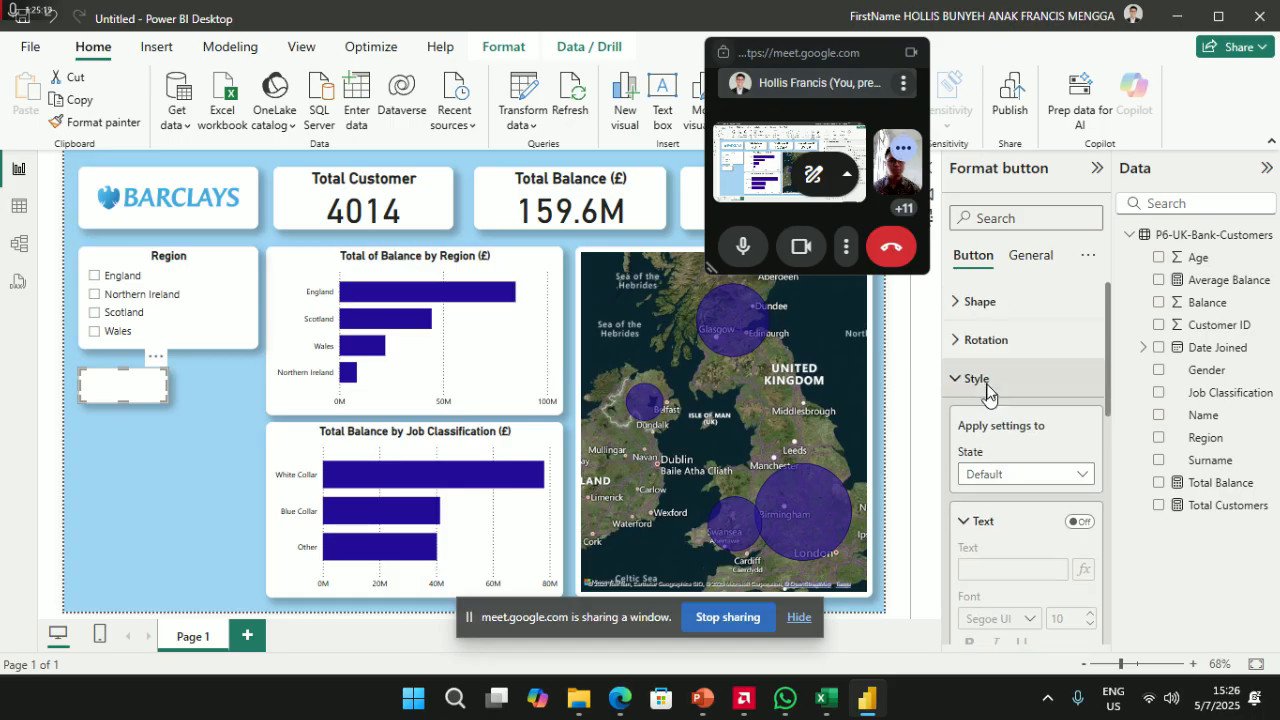
{"action": "left_click", "coordinate": [1015, 378]}
- Go to the button's General > Title settings to edit the title text
{"action": "left_click", "coordinate": [970, 302]}
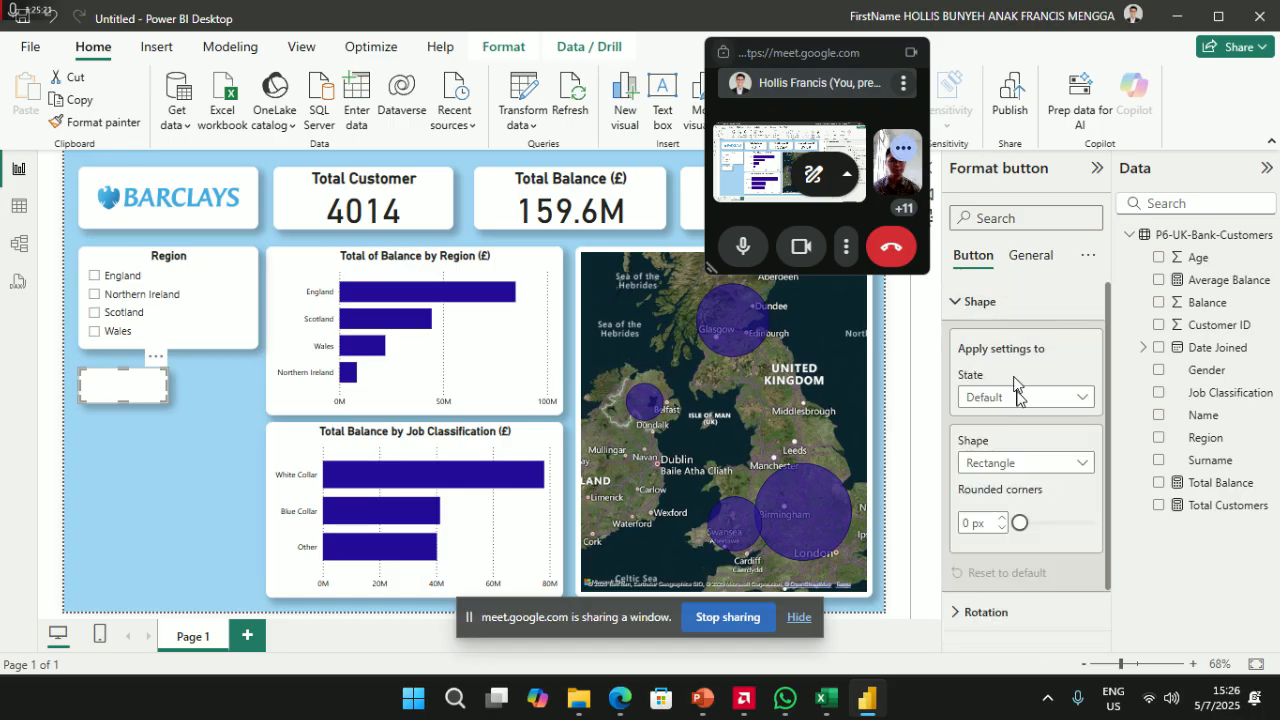
{"action": "left_click", "coordinate": [1035, 262]}
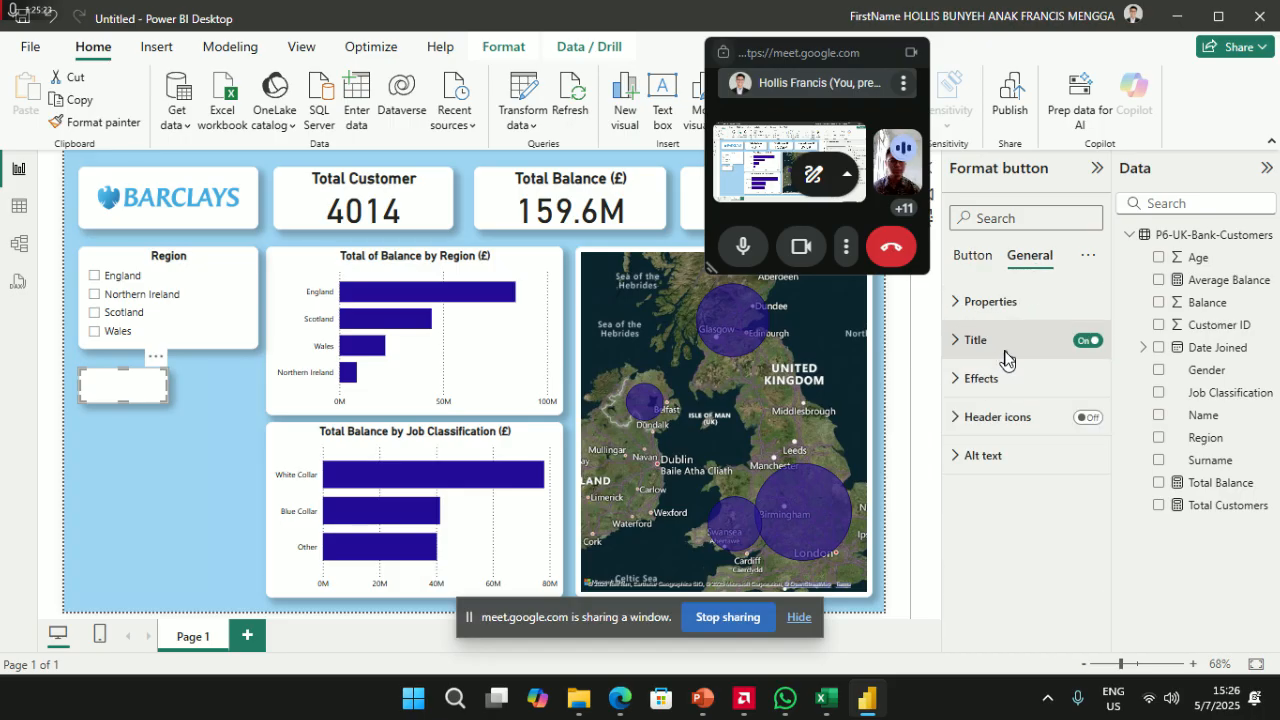
{"action": "left_click", "coordinate": [1000, 342]}
{"action": "left_click", "coordinate": [1013, 435]}
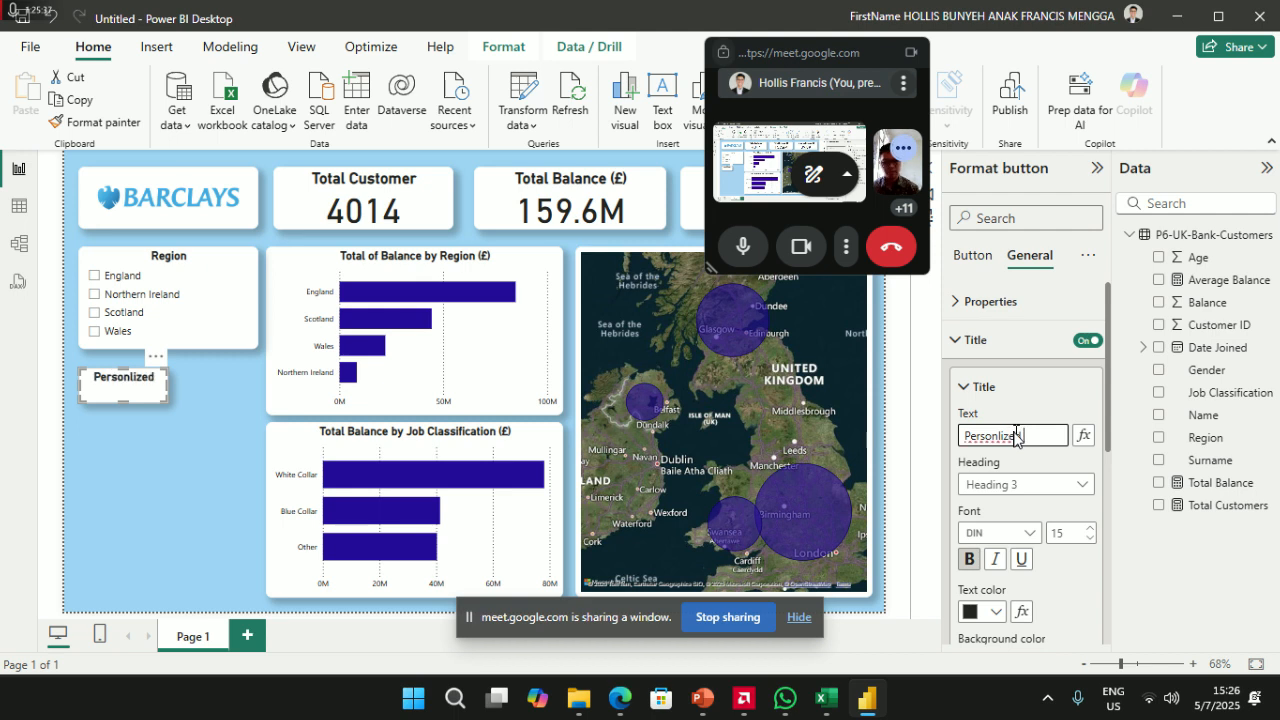
- Retitle the button 'Personalised Customer' and nudge it slightly right under the slicer
{"action": "right_click", "coordinate": [1015, 435]}
{"action": "double_click", "coordinate": [985, 440]}
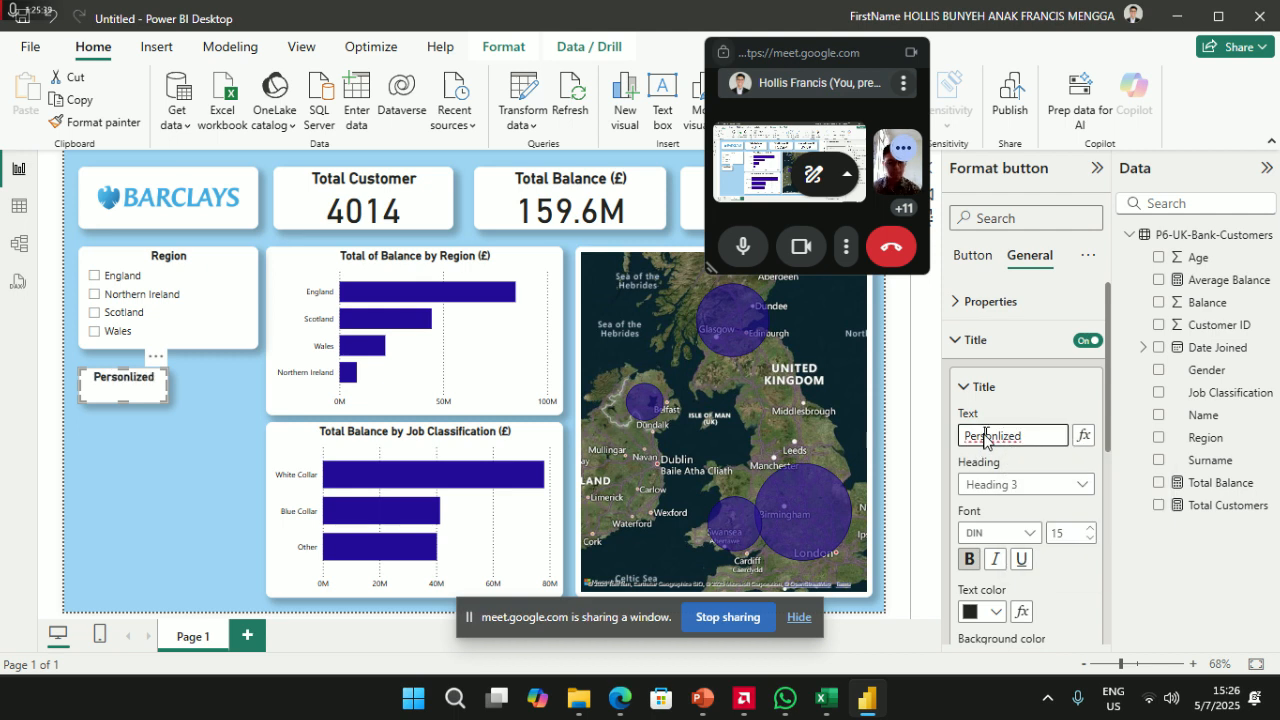
{"action": "right_click", "coordinate": [984, 434]}
{"action": "left_click", "coordinate": [984, 435]}
{"action": "left_click", "coordinate": [986, 435]}
{"action": "double_click", "coordinate": [986, 435]}
{"action": "type", "text": "Personali"}
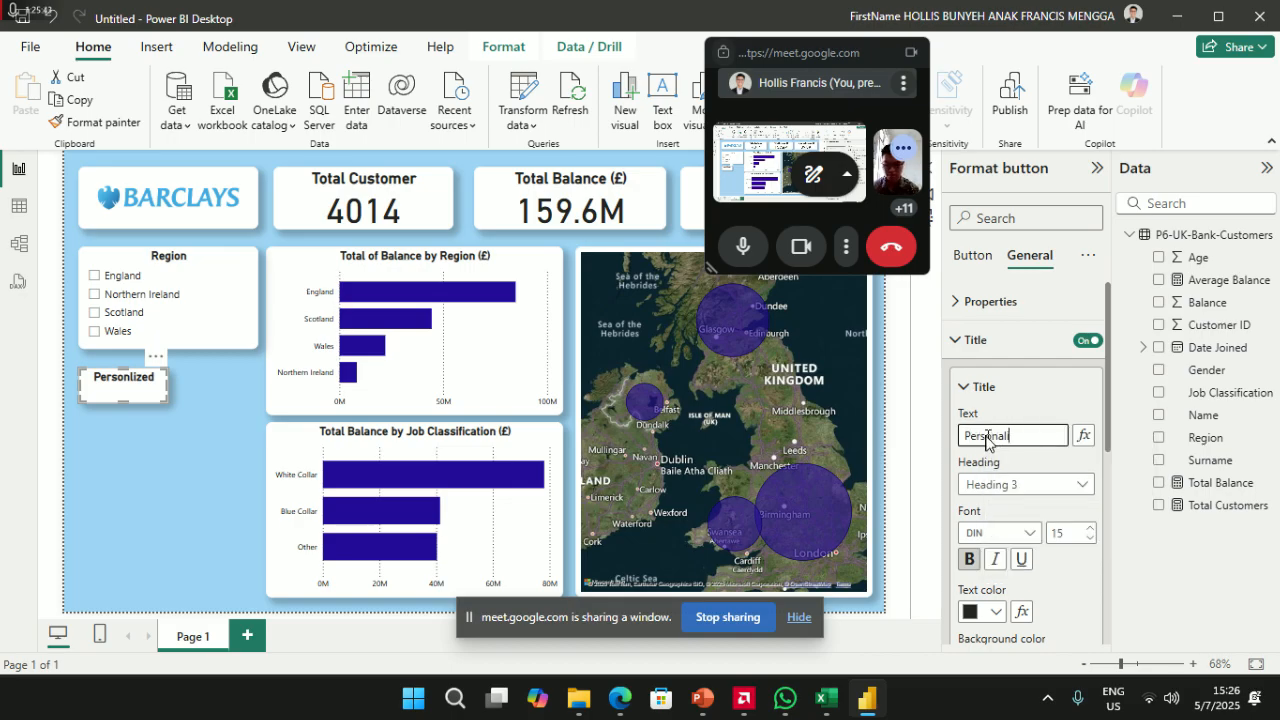
{"action": "type", "text": "sed Customer"}
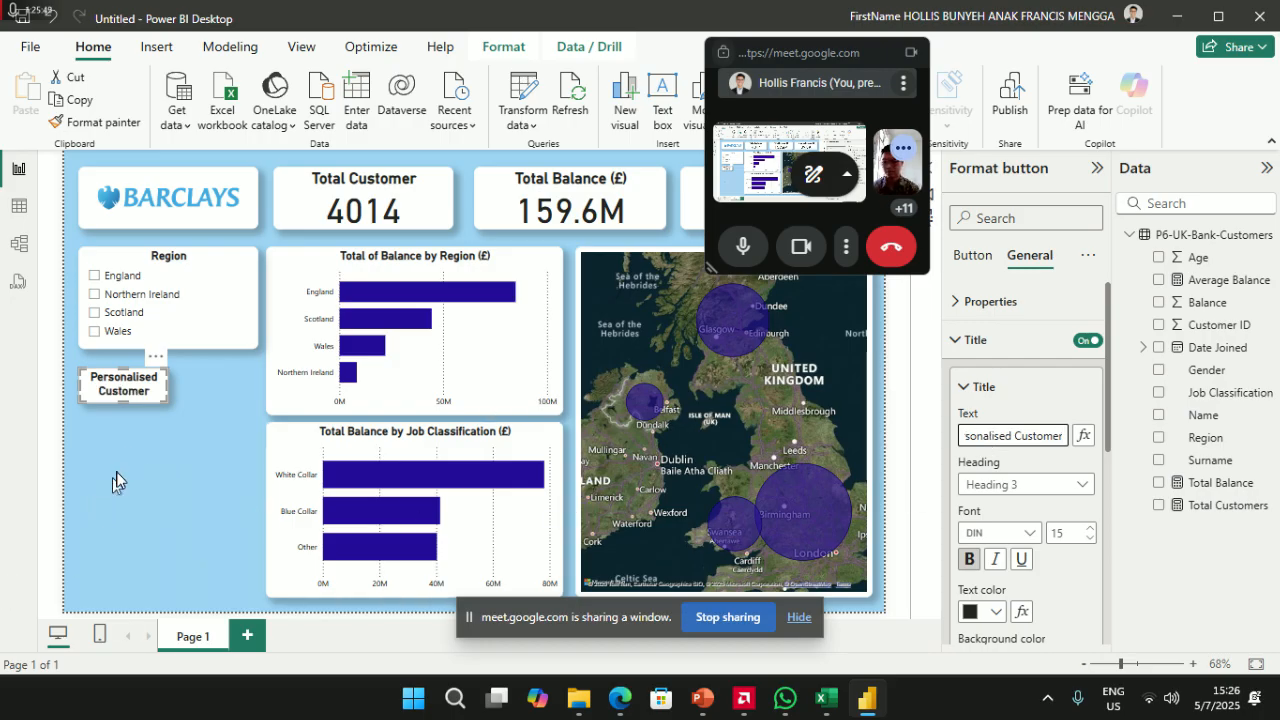
{"action": "left_click_drag", "start_coordinate": [127, 388], "coordinate": [168, 390]}
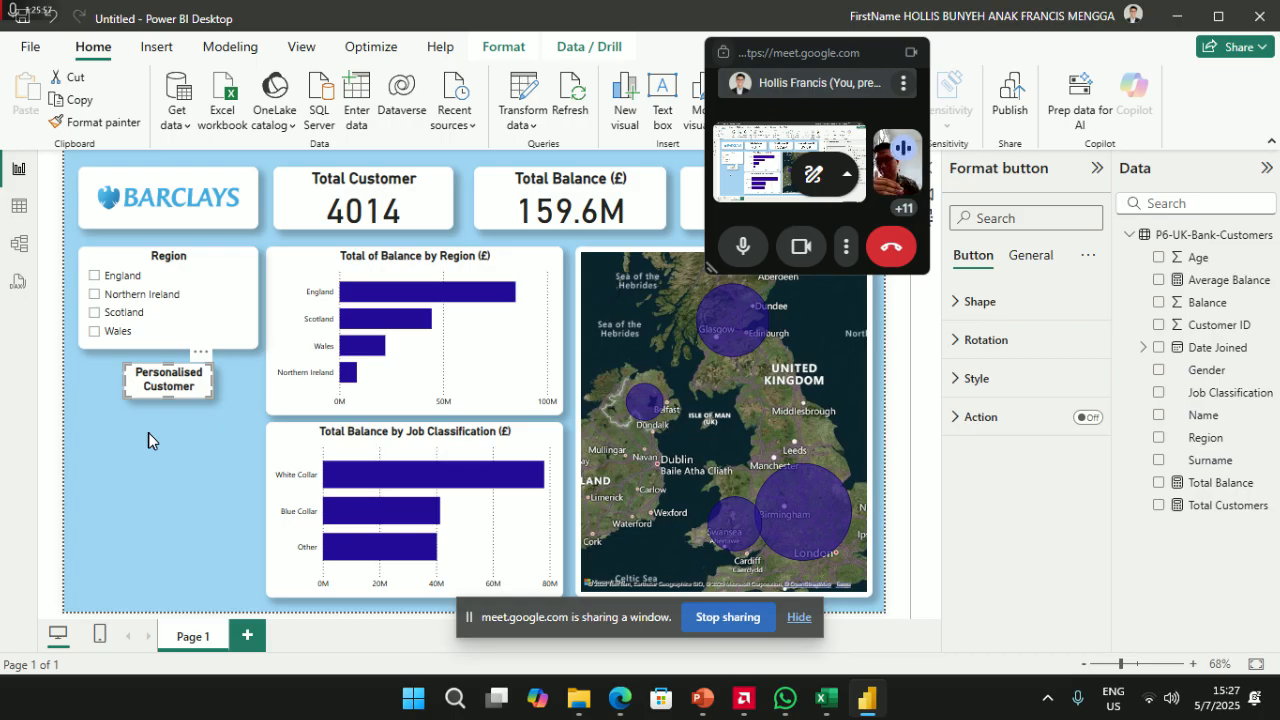
- Move the Personalised Customer button to the page's bottom-left, keeping the Region slicer at top
{"action": "left_click_drag", "start_coordinate": [172, 390], "coordinate": [128, 395]}
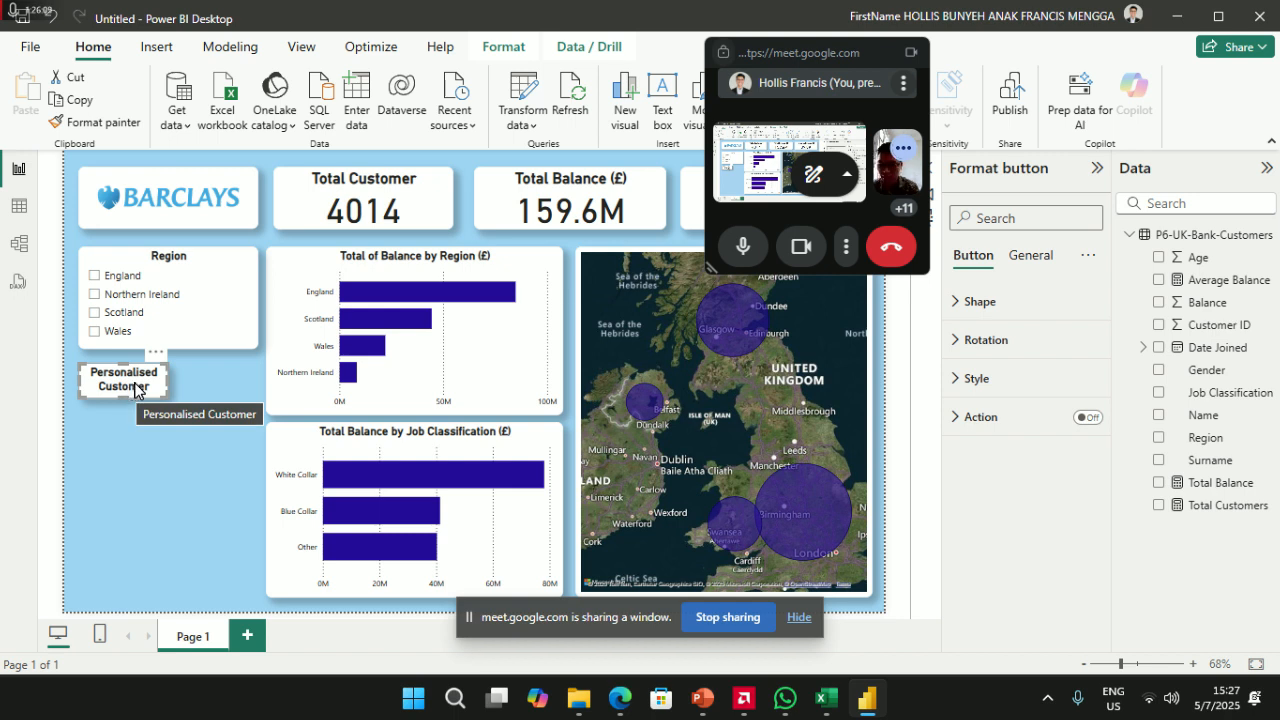
{"action": "left_click_drag", "start_coordinate": [134, 388], "coordinate": [175, 549]}
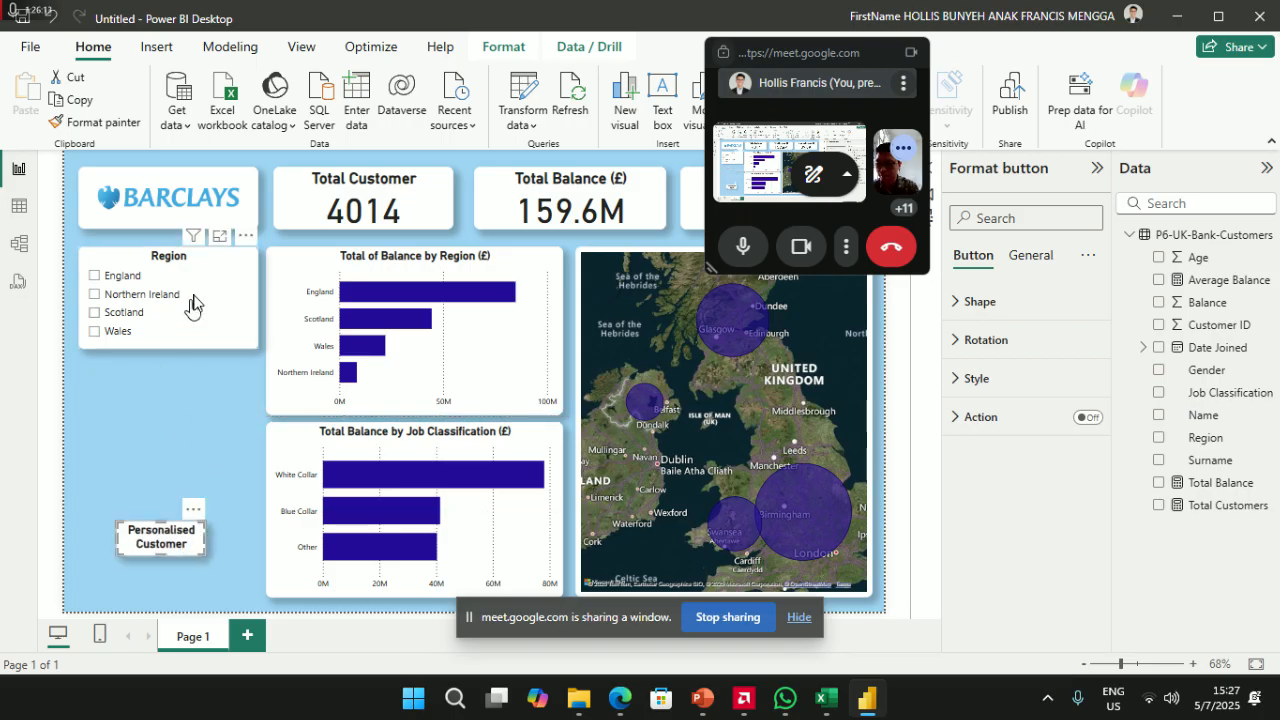
{"action": "left_click_drag", "start_coordinate": [203, 270], "coordinate": [203, 393]}
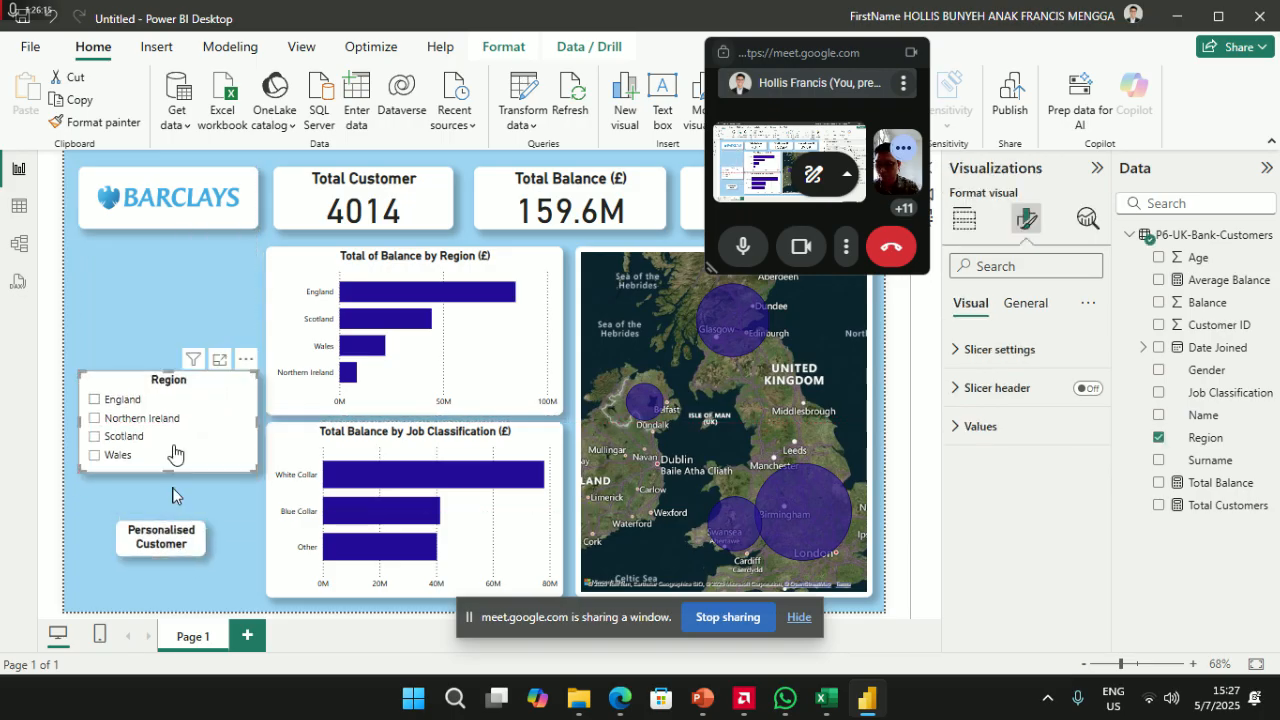
{"action": "left_click_drag", "start_coordinate": [180, 538], "coordinate": [187, 579]}
{"action": "left_click_drag", "start_coordinate": [183, 385], "coordinate": [183, 262]}
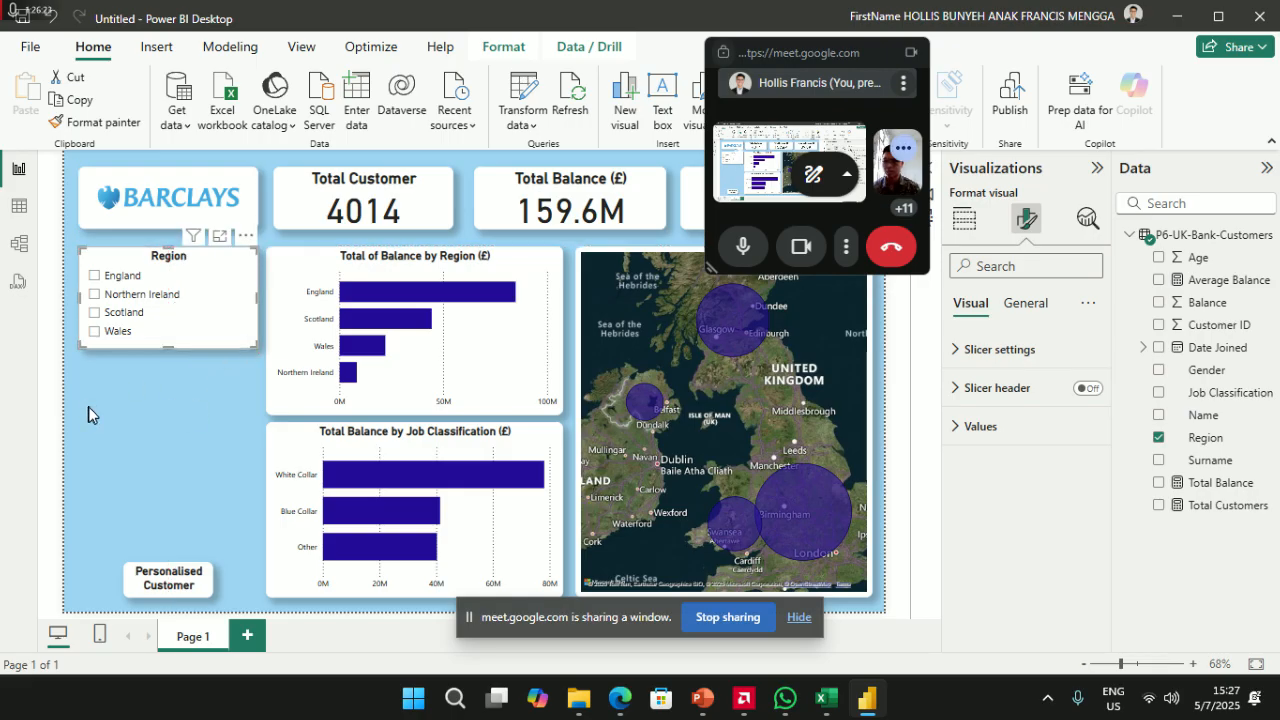
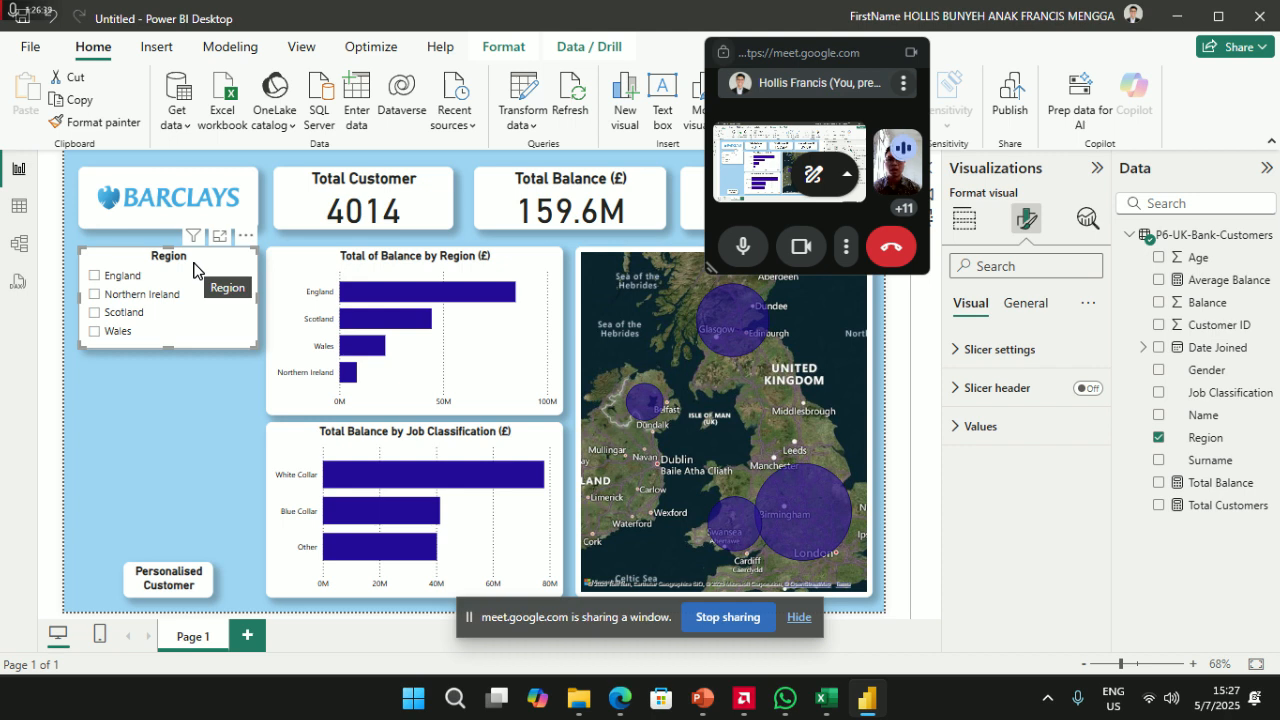
- Move the Region slicer lower, undoing an accidental conversion of it into a card
{"action": "mouse_move", "coordinate": [193, 268]}
{"action": "left_mouse_down"}
{"action": "mouse_move", "coordinate": [196, 380]}
{"action": "mouse_move", "coordinate": [203, 275]}
{"action": "left_mouse_up"}
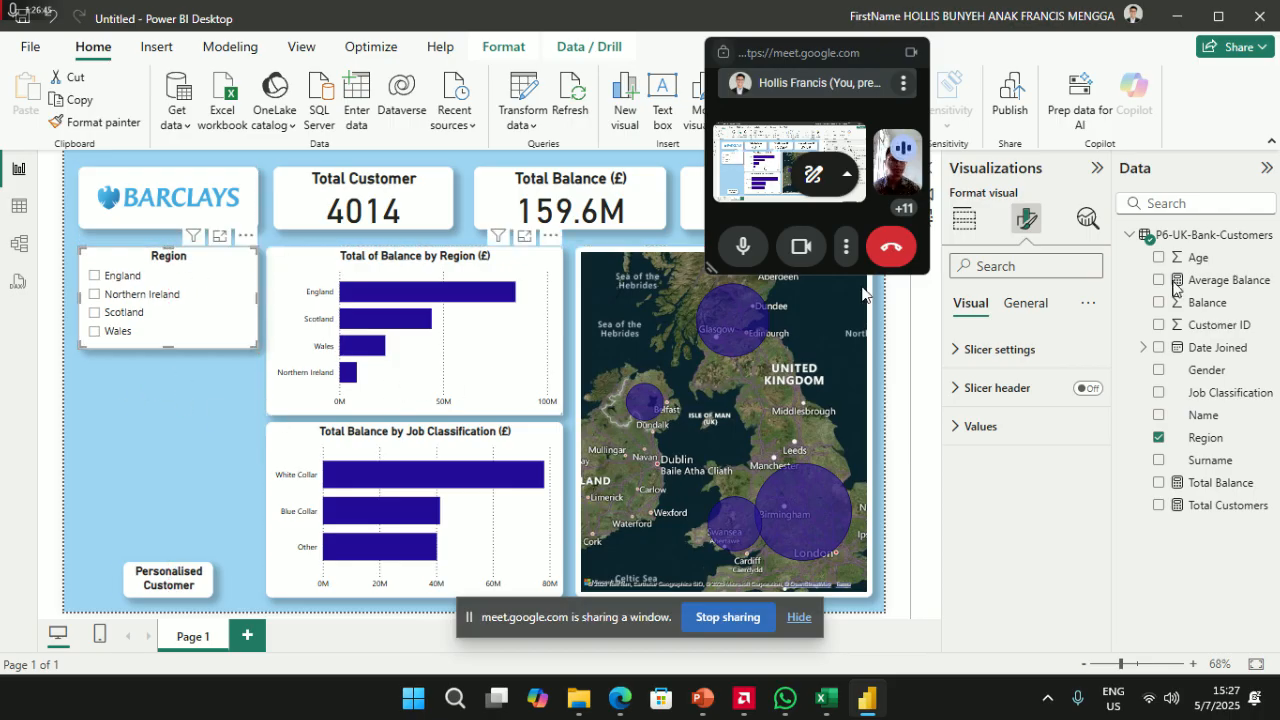
{"action": "left_click", "coordinate": [817, 67]}
{"action": "left_click_drag", "start_coordinate": [816, 61], "coordinate": [778, 155]}
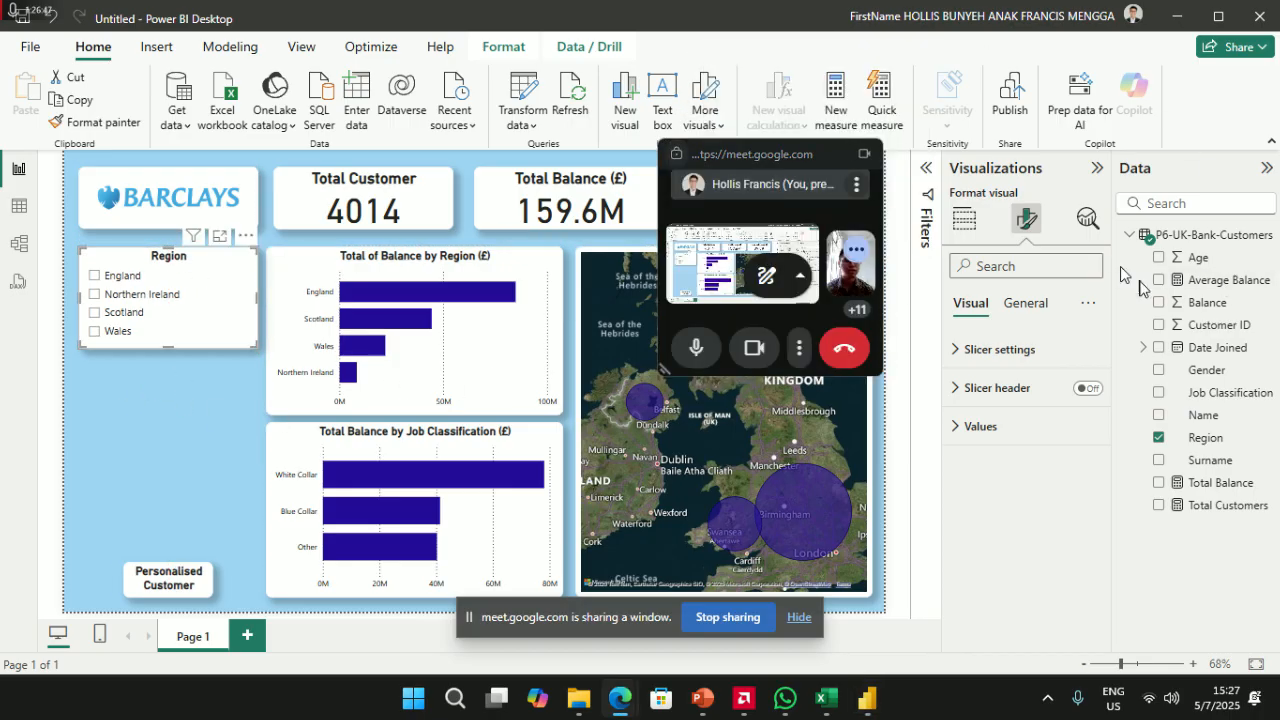
{"action": "left_click", "coordinate": [966, 221]}
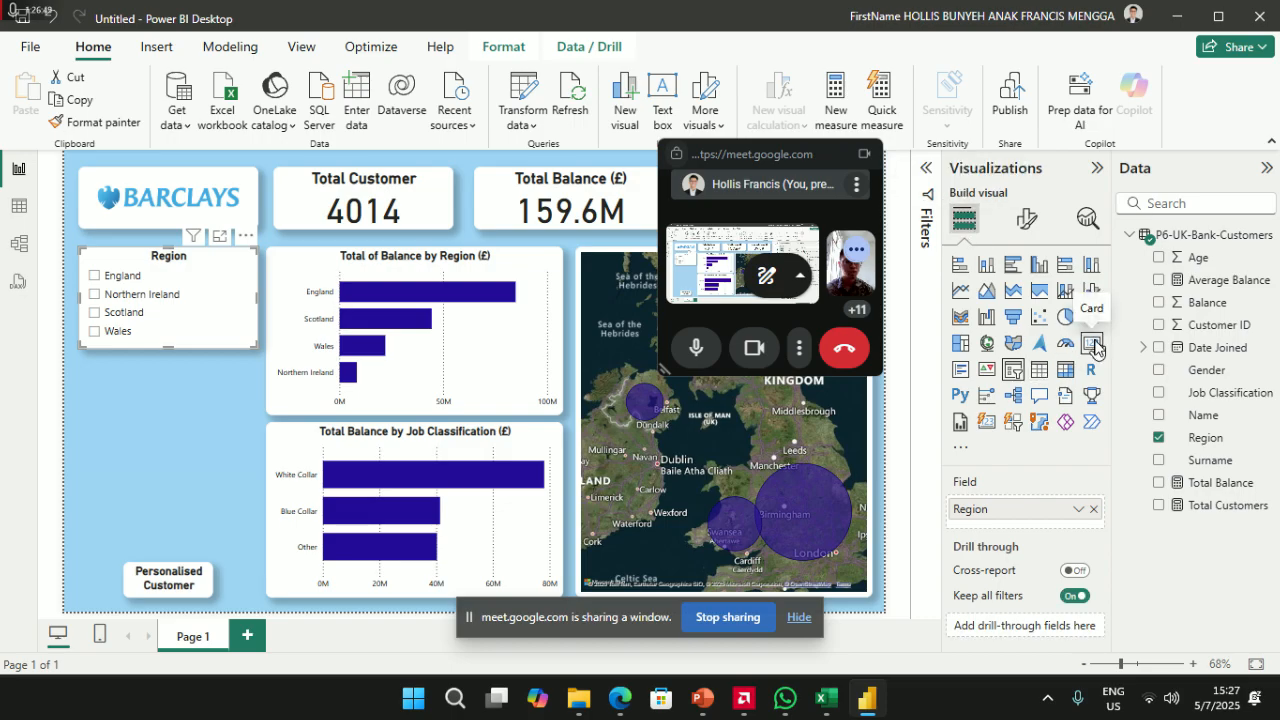
{"action": "left_click", "coordinate": [182, 410]}
{"action": "key", "text": "ctrl+z"}
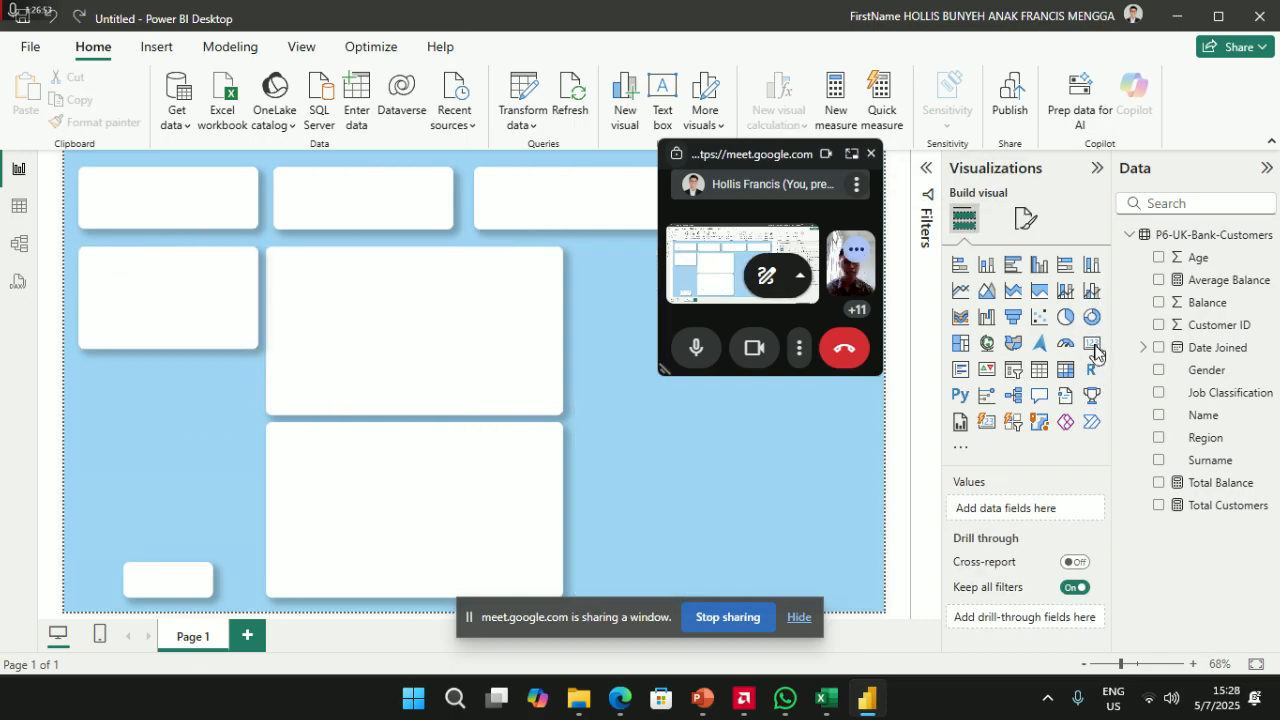
{"action": "left_click", "coordinate": [1093, 346]}
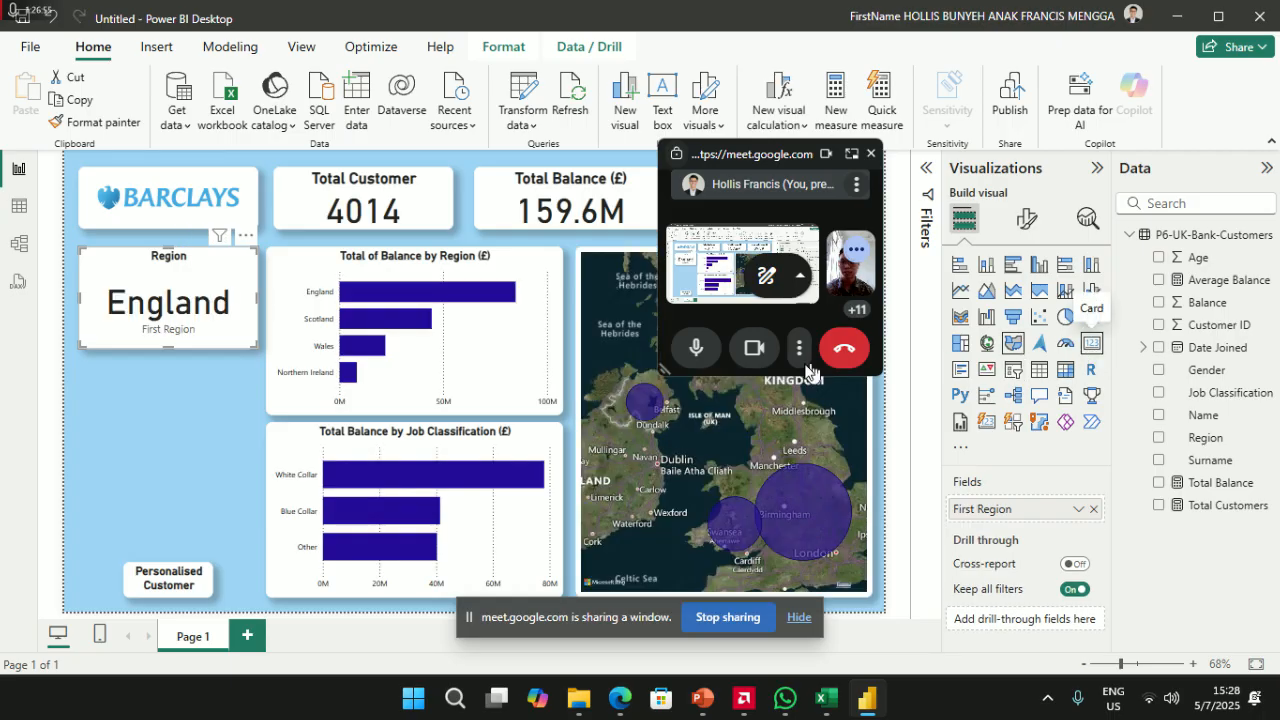
{"action": "left_click", "coordinate": [210, 441]}
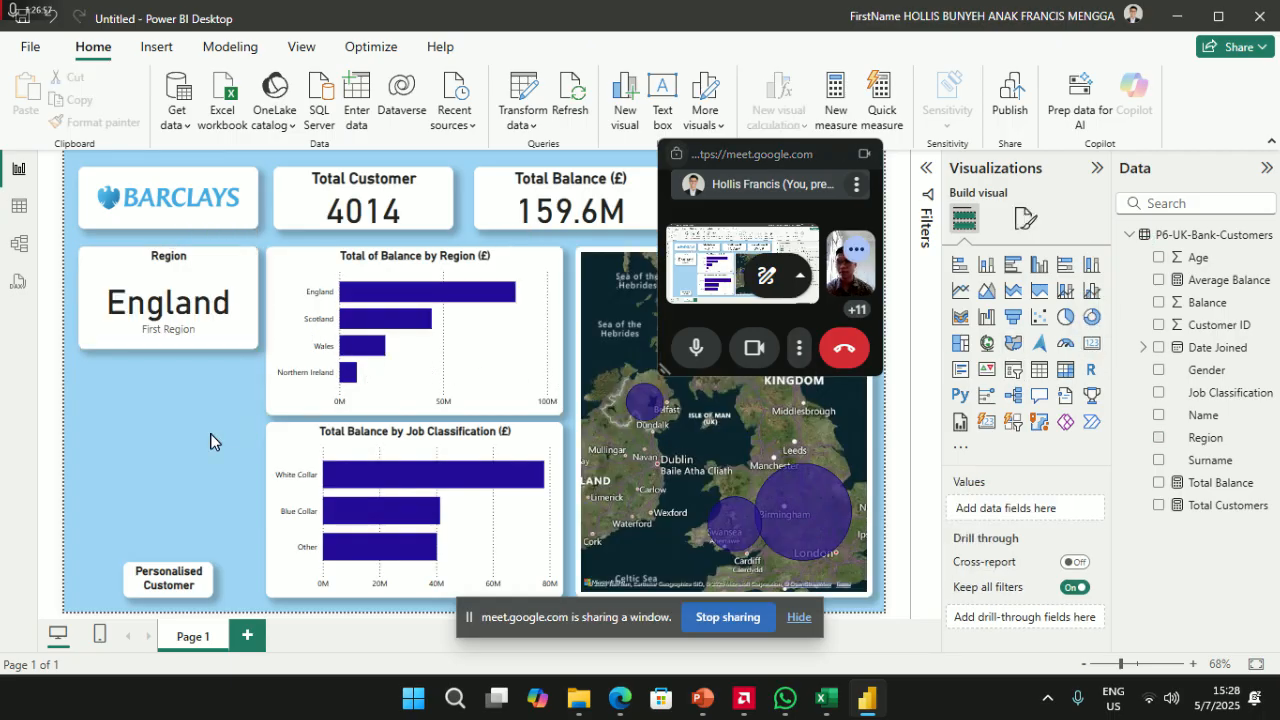
{"action": "key", "text": "ctrl+z"}
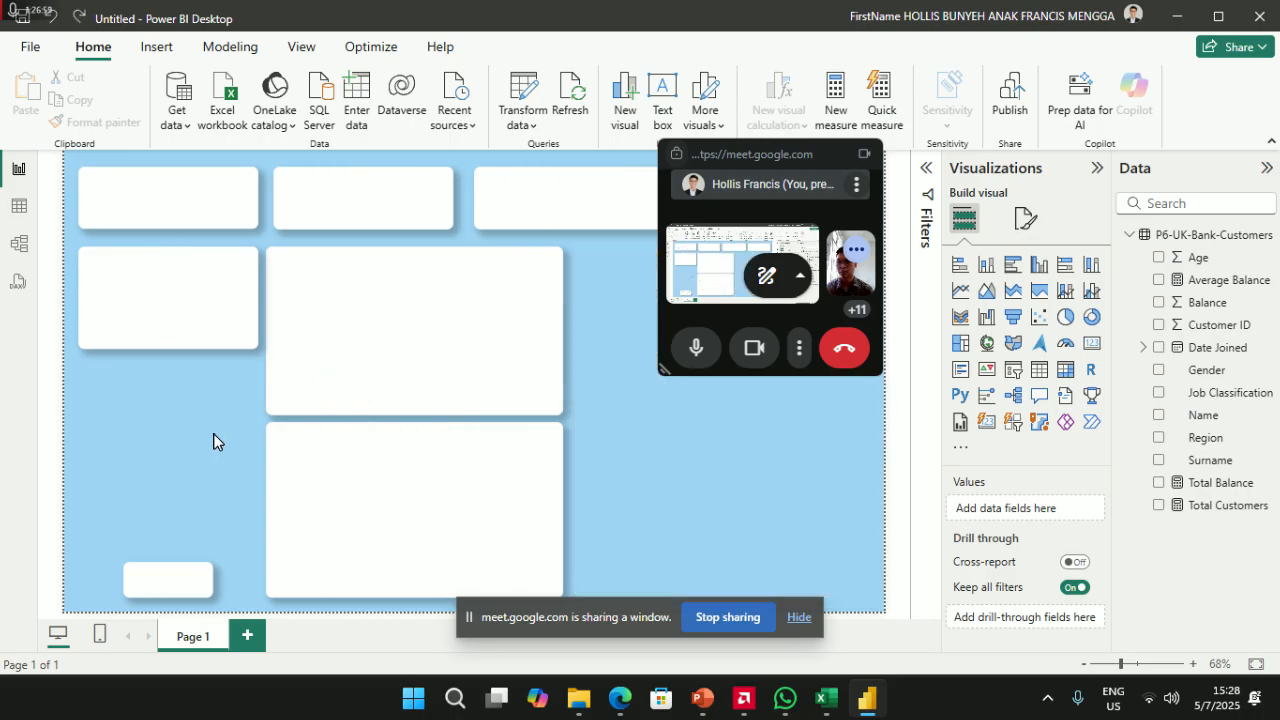
{"action": "left_click", "coordinate": [170, 410]}
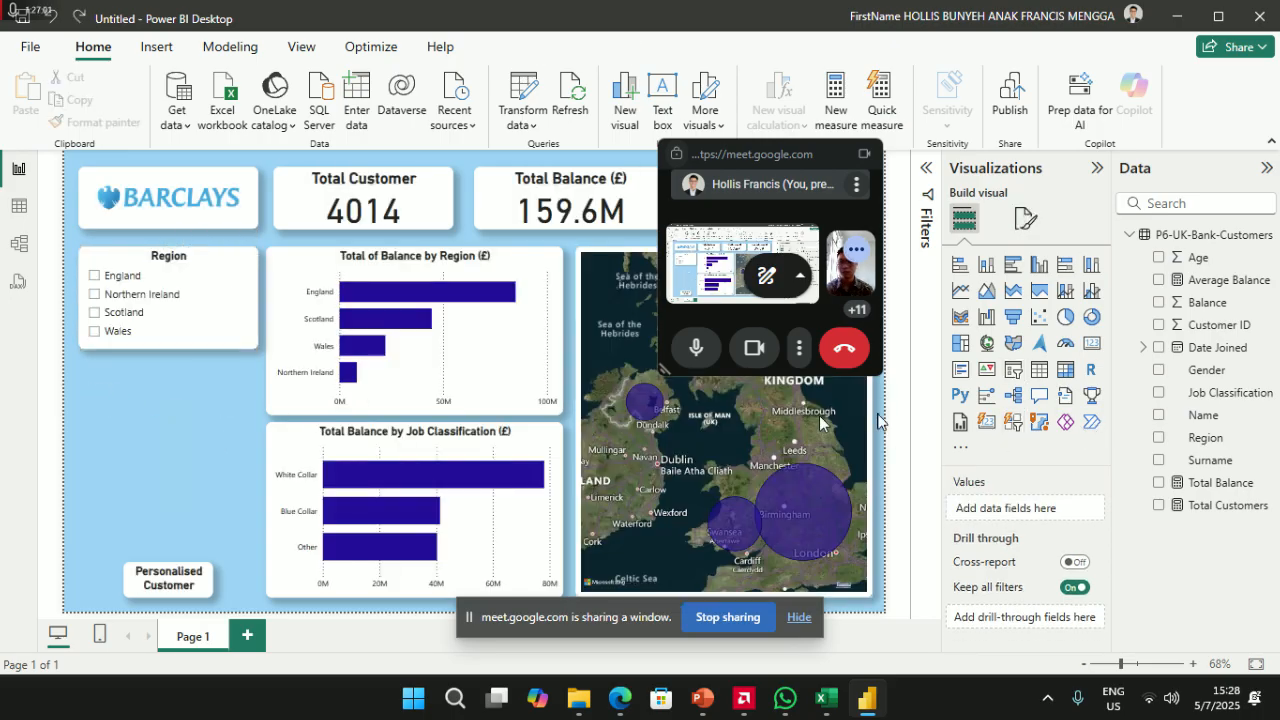
- Add a Max of Balance card (183.47K) below the Region slicer, sized to match it
{"action": "left_click", "coordinate": [1095, 350]}
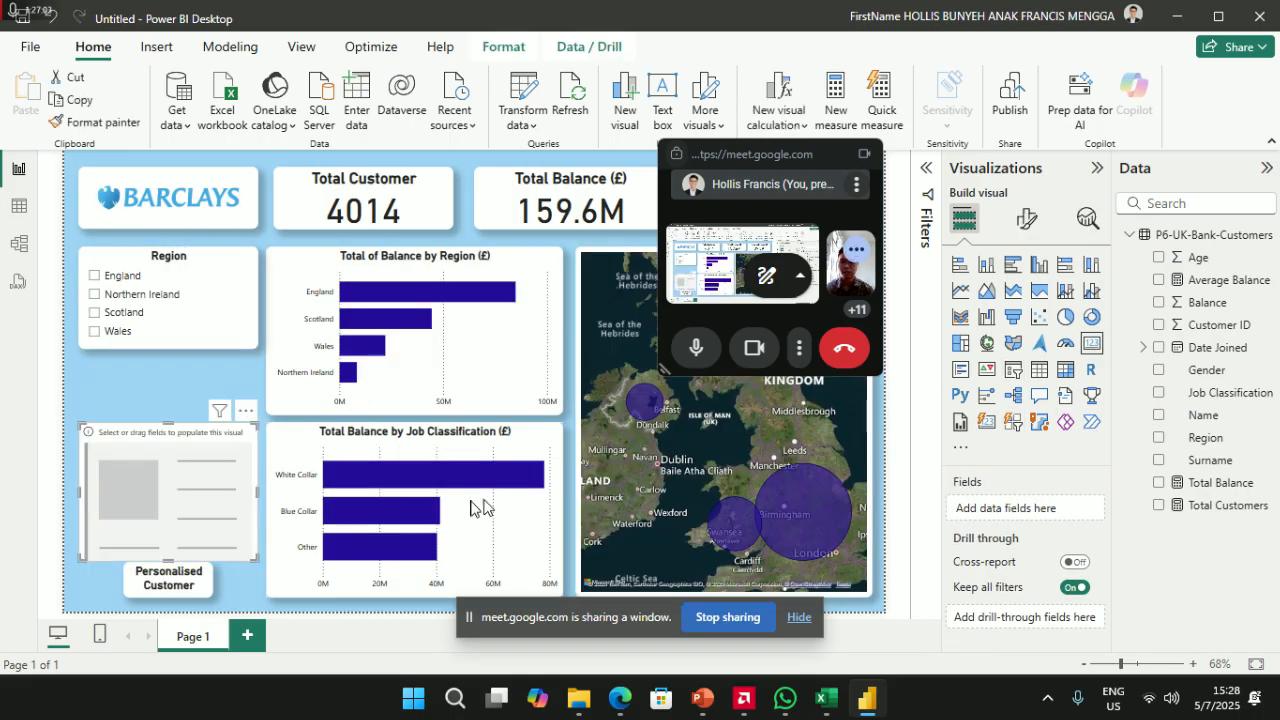
{"action": "left_click_drag", "start_coordinate": [166, 506], "coordinate": [166, 433]}
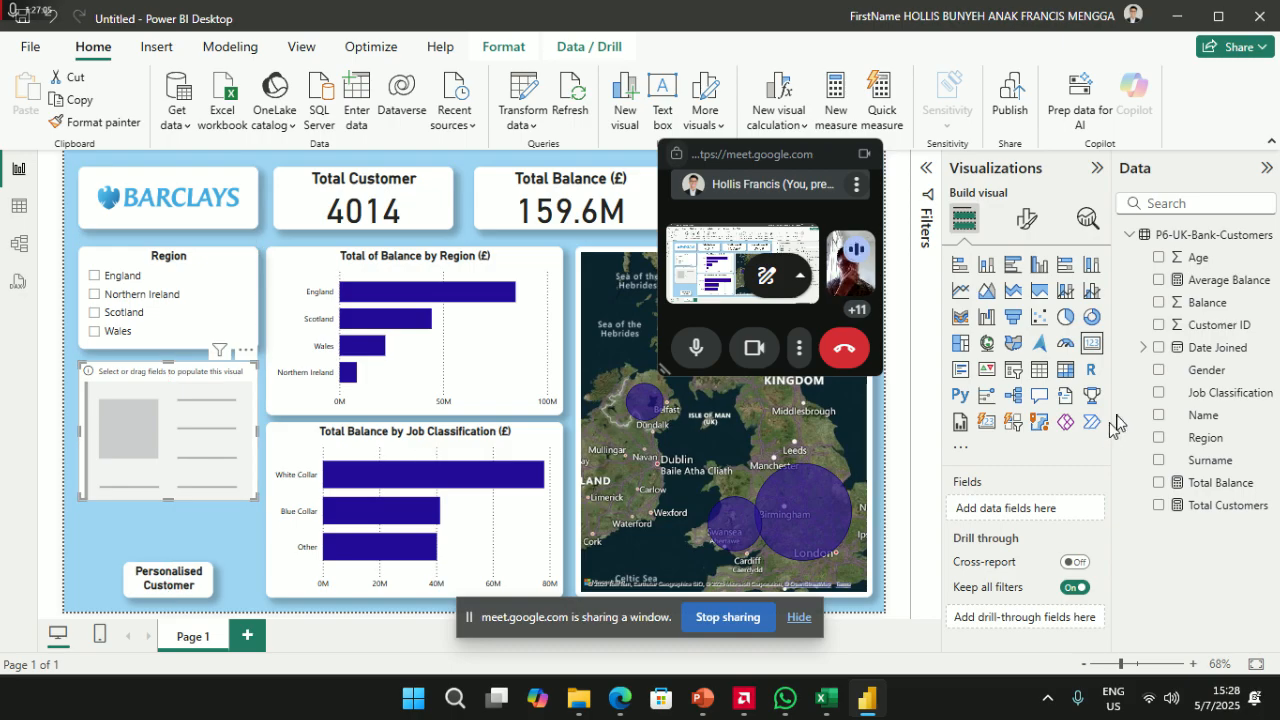
{"action": "left_click", "coordinate": [1158, 303]}
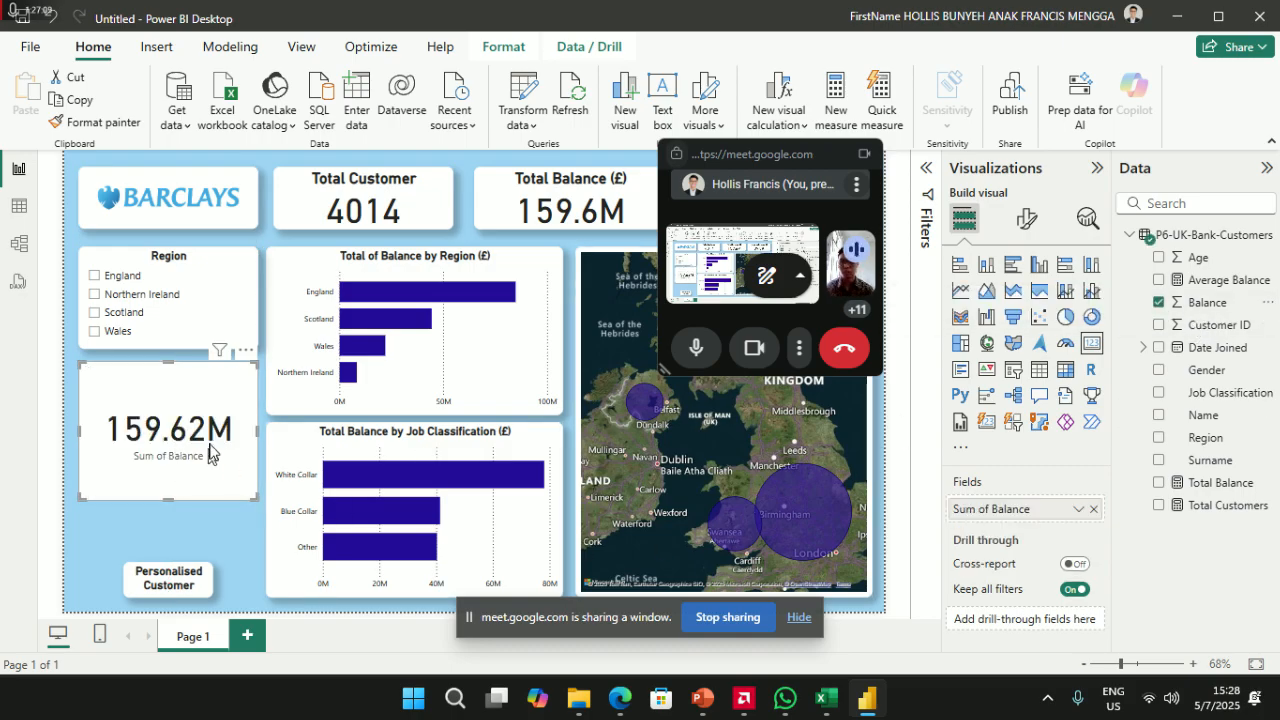
{"action": "mouse_move", "coordinate": [257, 430]}
{"action": "left_mouse_down"}
{"action": "mouse_move", "coordinate": [184, 432]}
{"action": "mouse_move", "coordinate": [232, 432]}
{"action": "left_mouse_up"}
{"action": "left_click", "coordinate": [143, 453]}
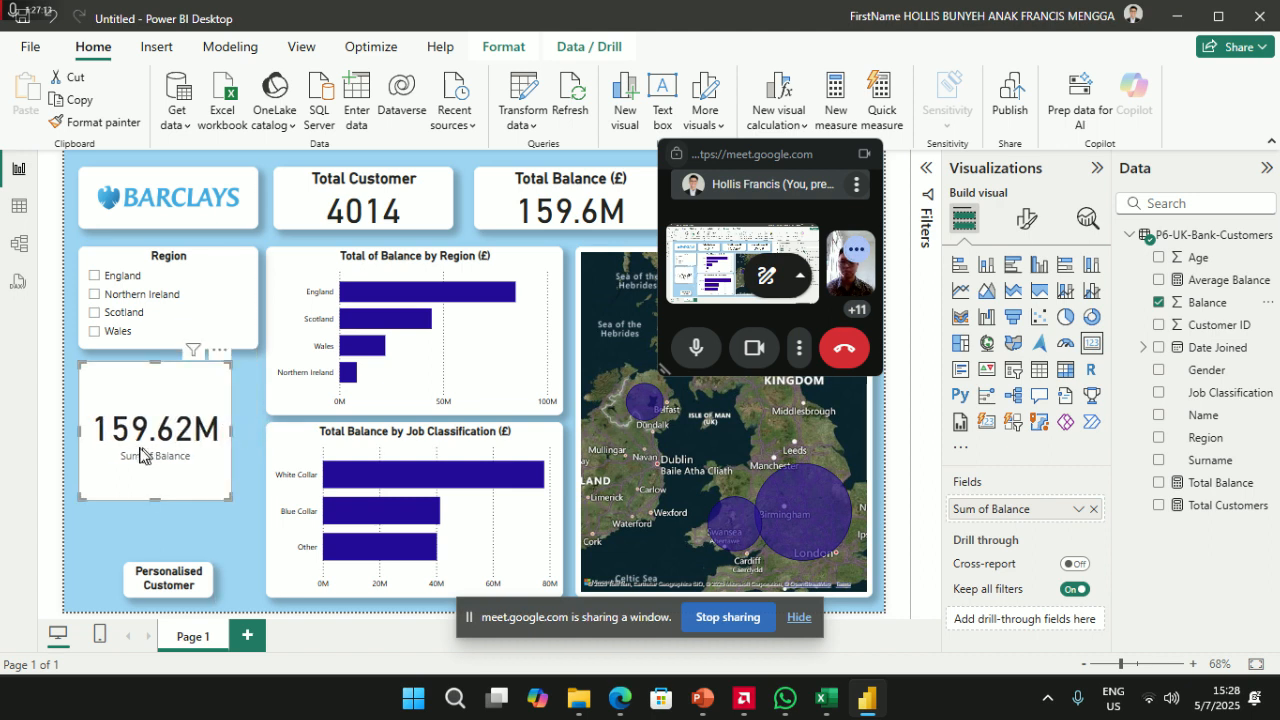
{"action": "left_click", "coordinate": [1080, 511]}
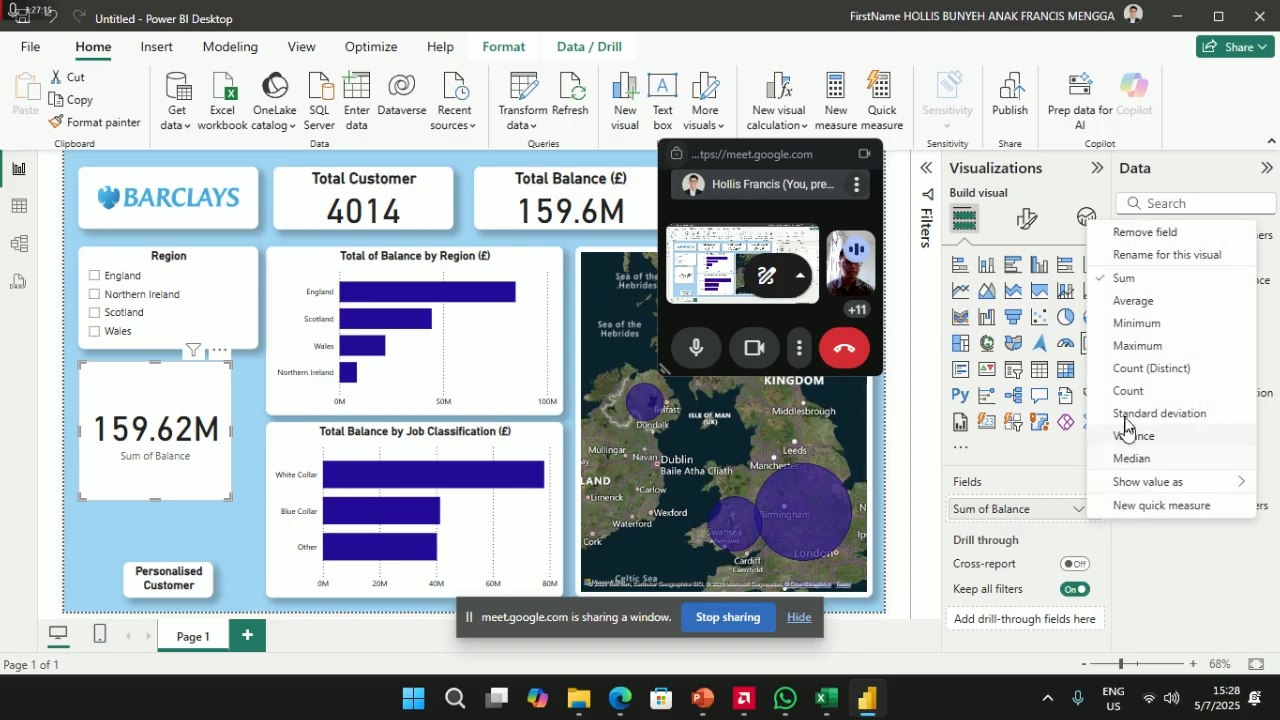
{"action": "left_click", "coordinate": [1140, 346]}
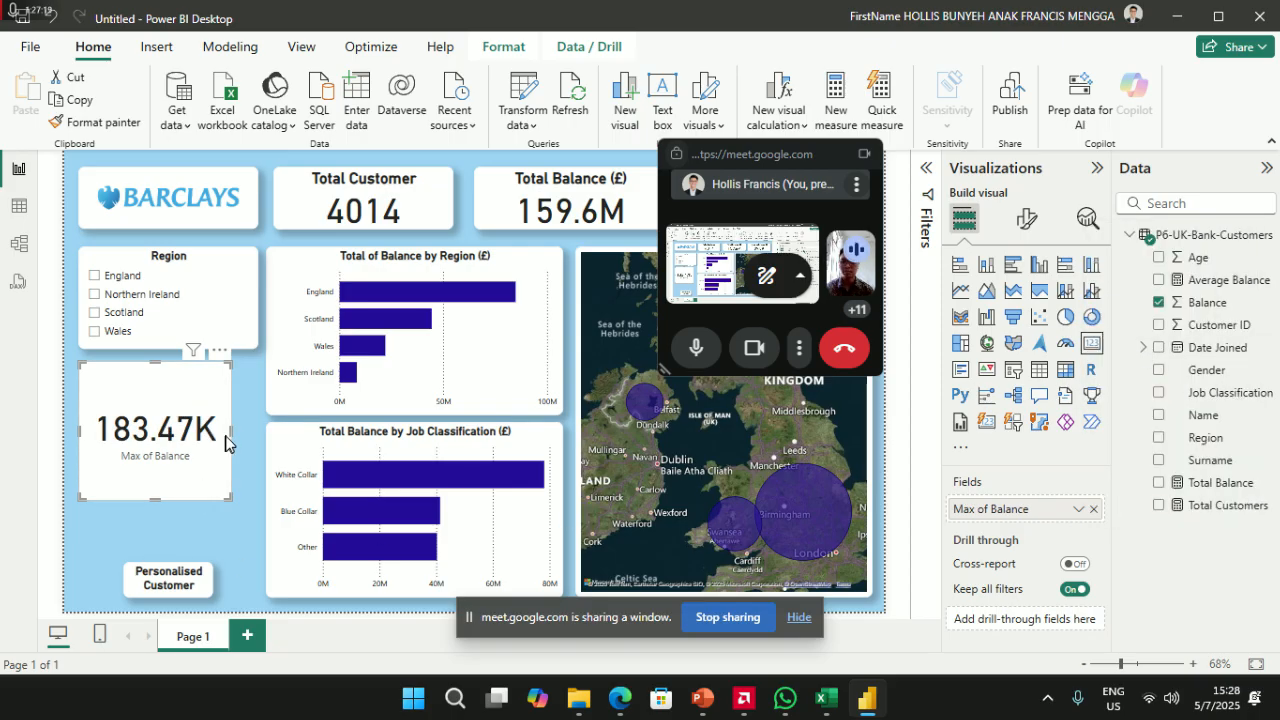
{"action": "left_click_drag", "start_coordinate": [233, 430], "coordinate": [250, 436]}
{"action": "left_click_drag", "start_coordinate": [174, 497], "coordinate": [175, 428]}
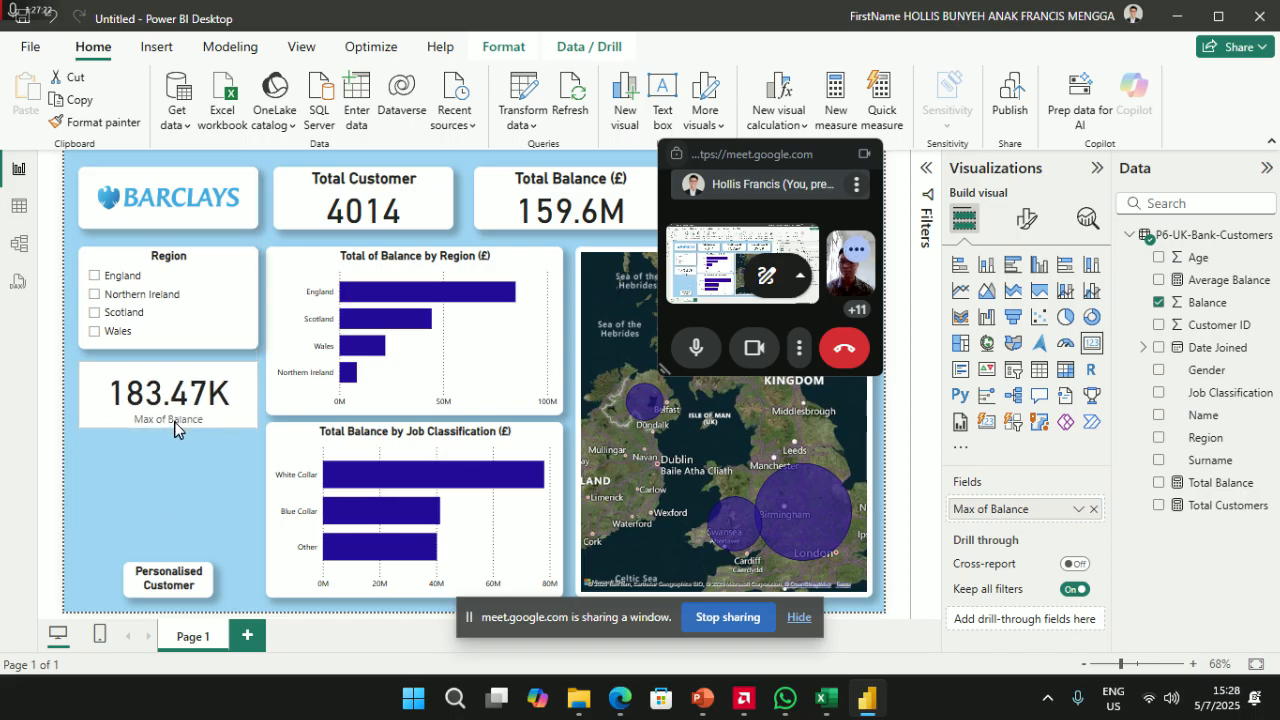
{"action": "left_click", "coordinate": [224, 472]}
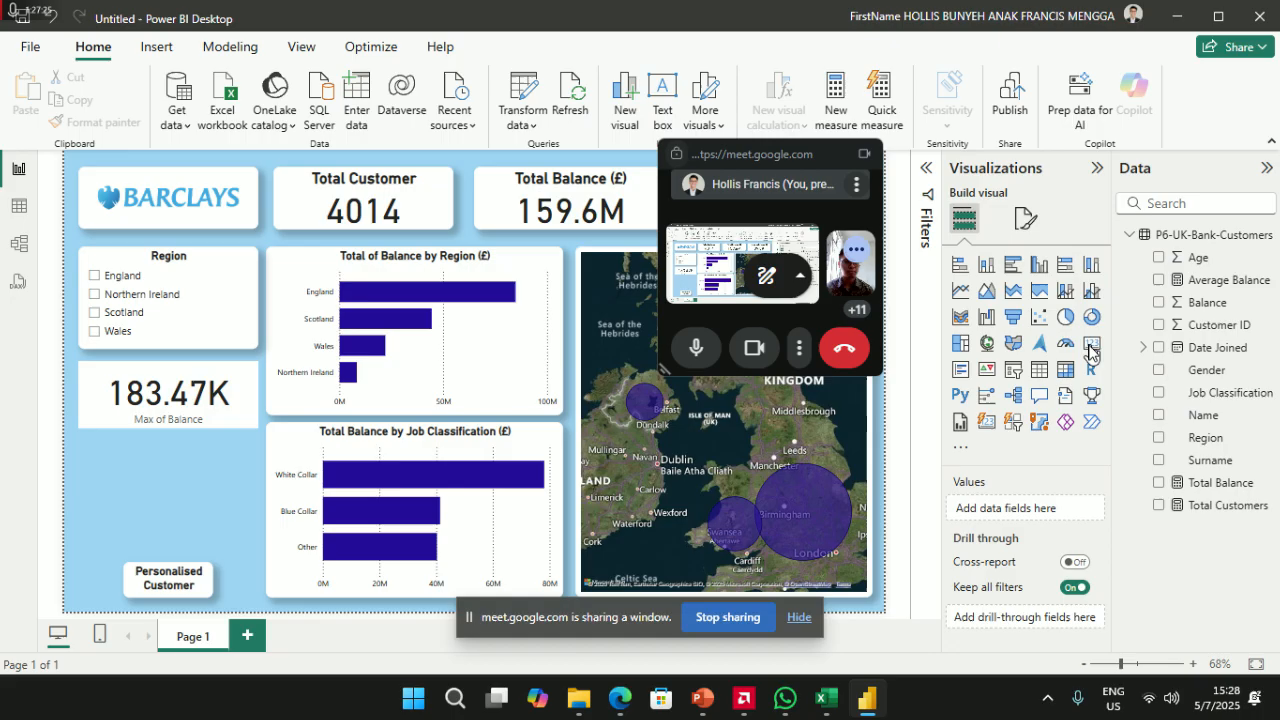
- Add a second Balance card set to Minimum (11.52) beneath the maximum card
{"action": "left_click", "coordinate": [1091, 343]}
{"action": "left_click_drag", "start_coordinate": [152, 514], "coordinate": [156, 521]}
{"action": "left_click_drag", "start_coordinate": [168, 570], "coordinate": [194, 516]}
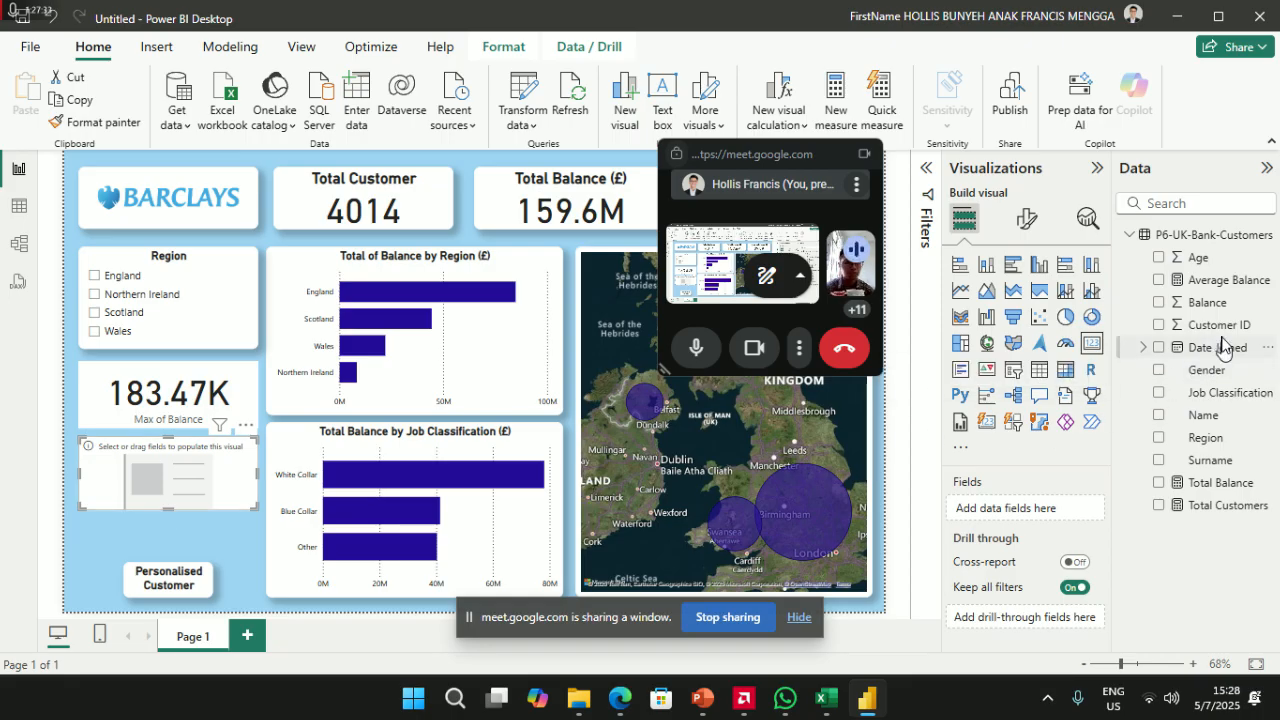
{"action": "left_click_drag", "start_coordinate": [1215, 303], "coordinate": [1040, 511]}
{"action": "left_click", "coordinate": [1075, 512]}
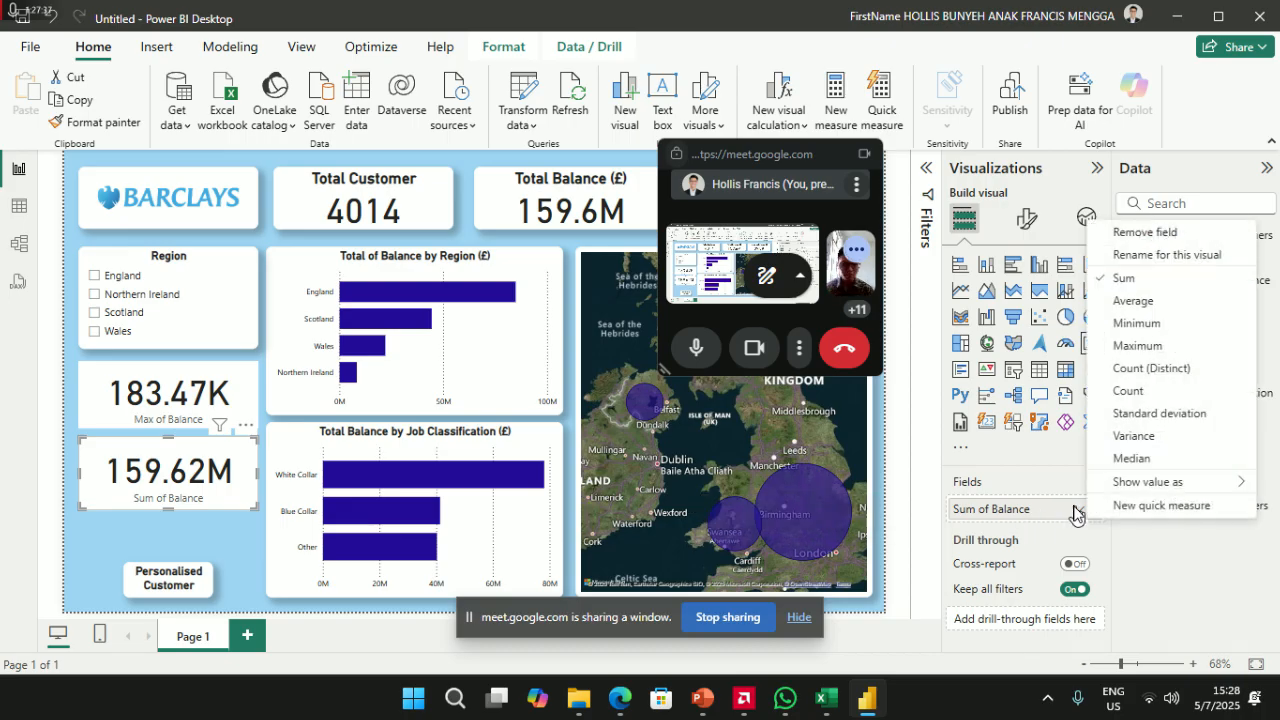
{"action": "left_click", "coordinate": [1157, 323]}
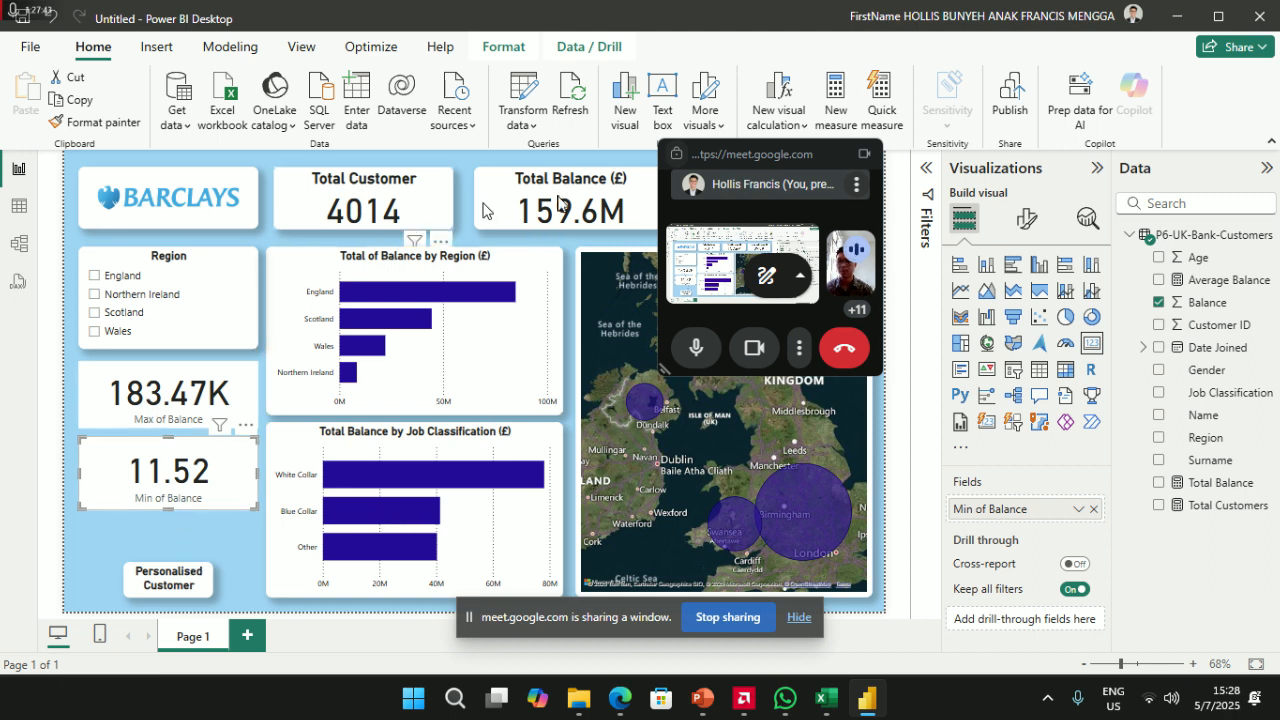
- Copy the Total Balance card's formatting onto the Max of Balance card with Format painter
{"action": "left_click", "coordinate": [588, 193]}
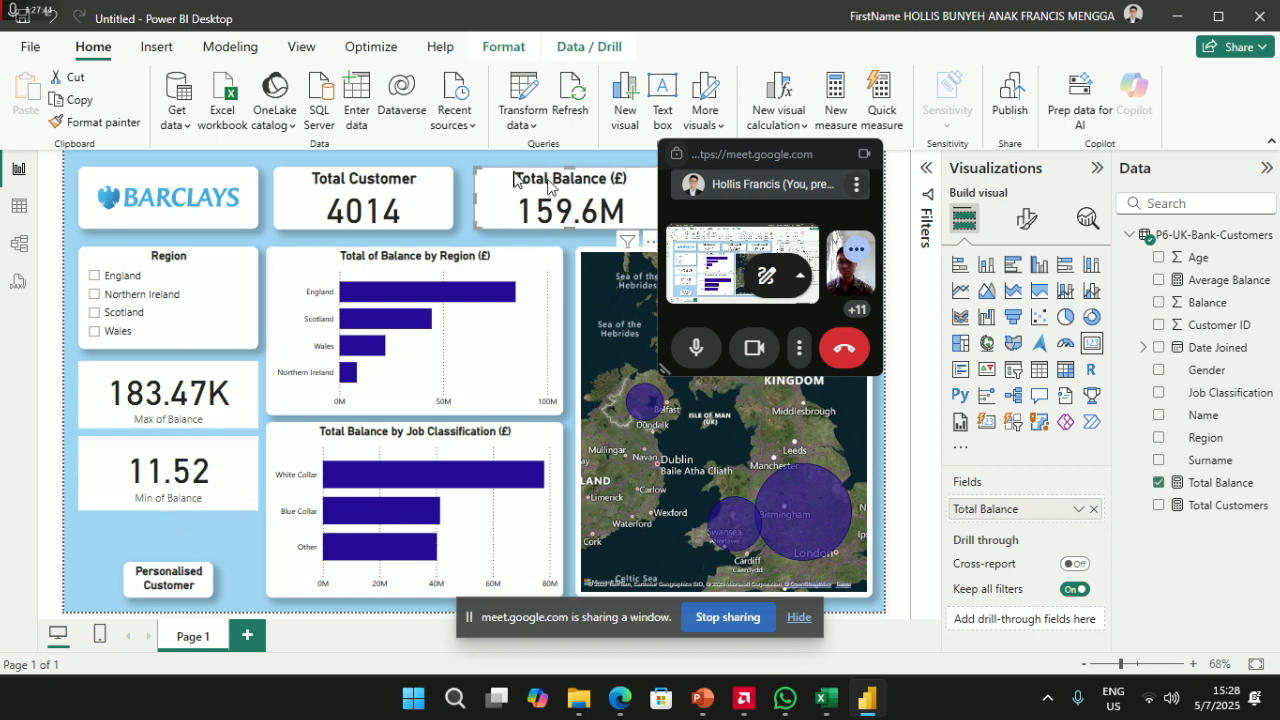
{"action": "left_click", "coordinate": [96, 122]}
{"action": "left_click", "coordinate": [133, 396]}
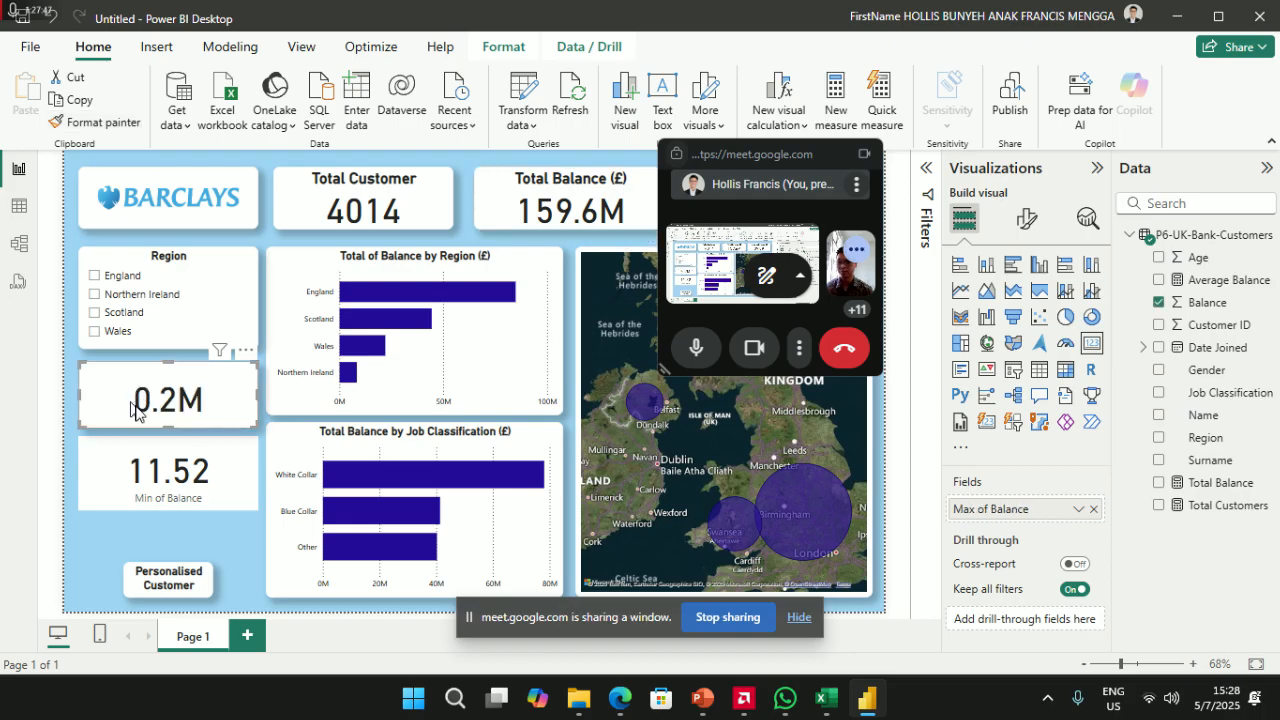
- Set the maximum card's display units to Thousands so it reads 183.5K
{"action": "left_click", "coordinate": [1027, 220]}
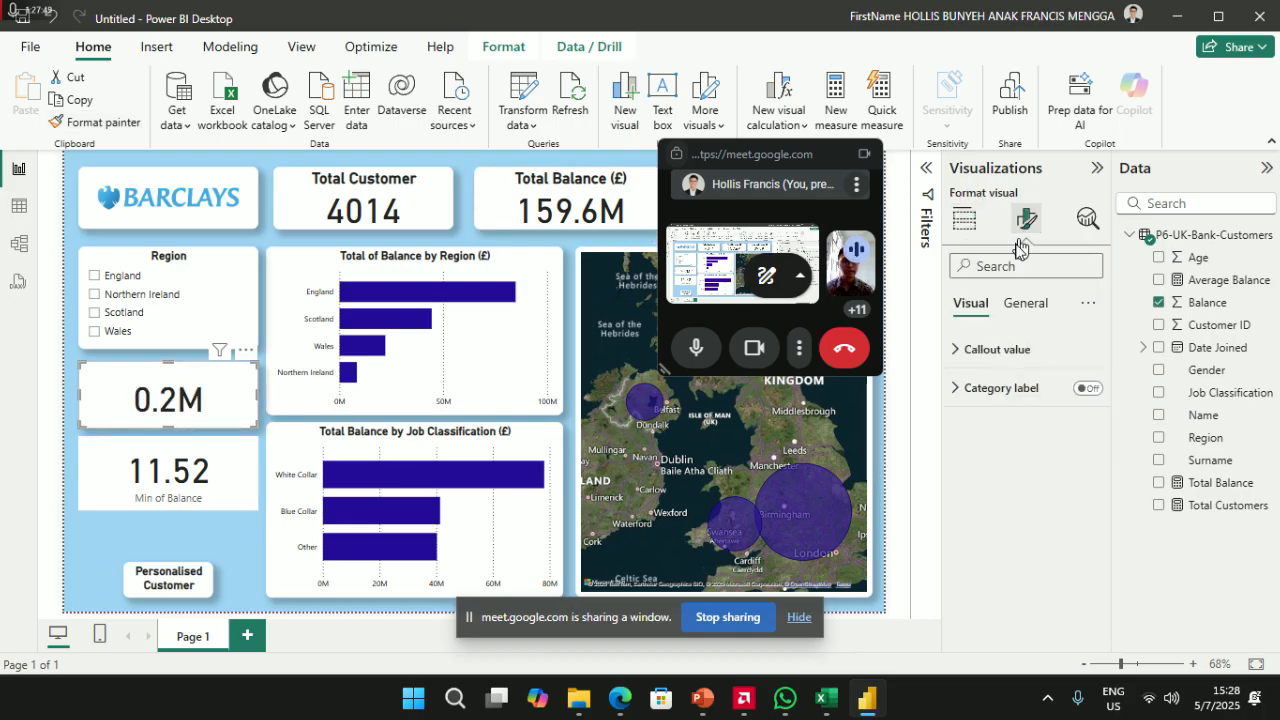
{"action": "left_click", "coordinate": [1025, 303]}
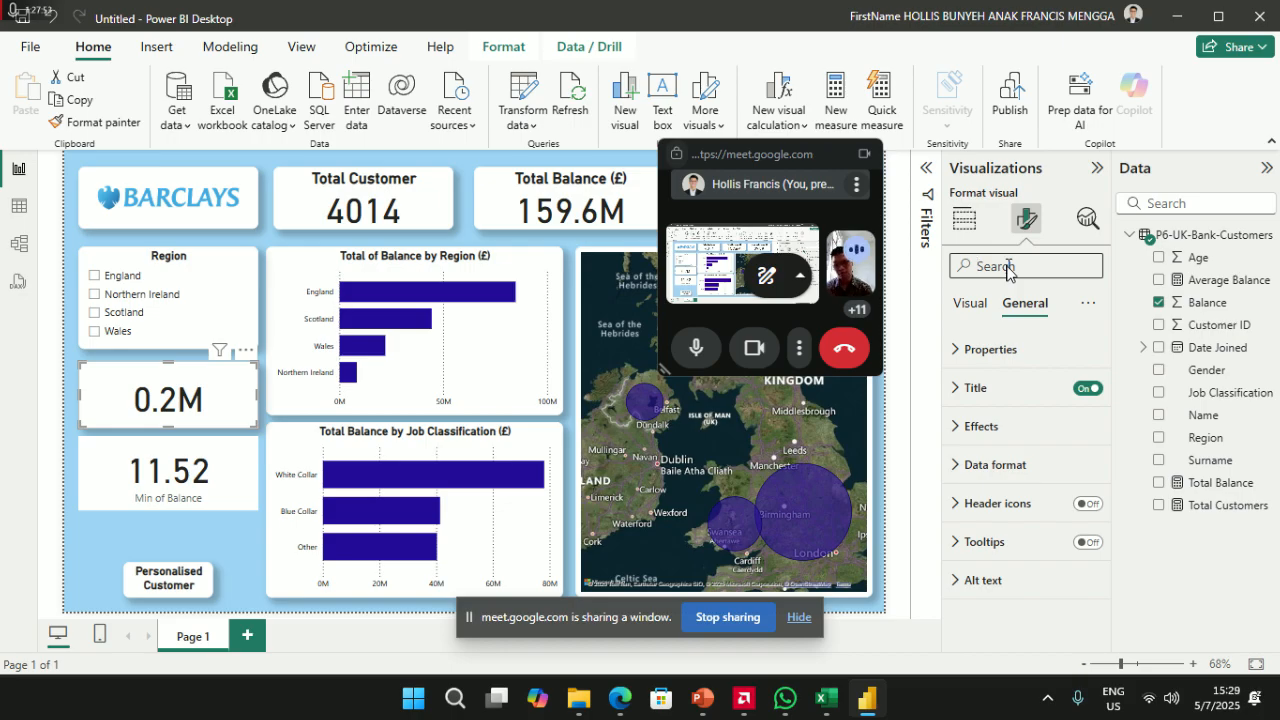
{"action": "left_click", "coordinate": [1008, 270]}
{"action": "type", "text": "de"}
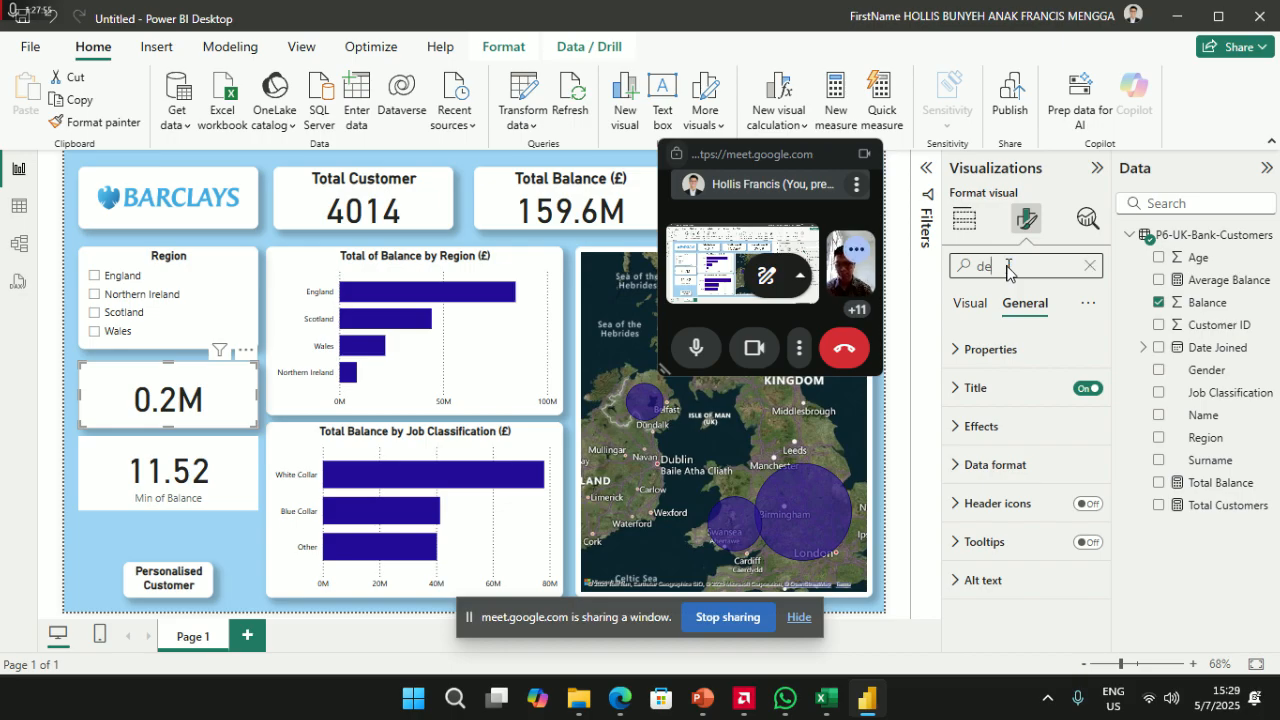
{"action": "type", "text": "ci"}
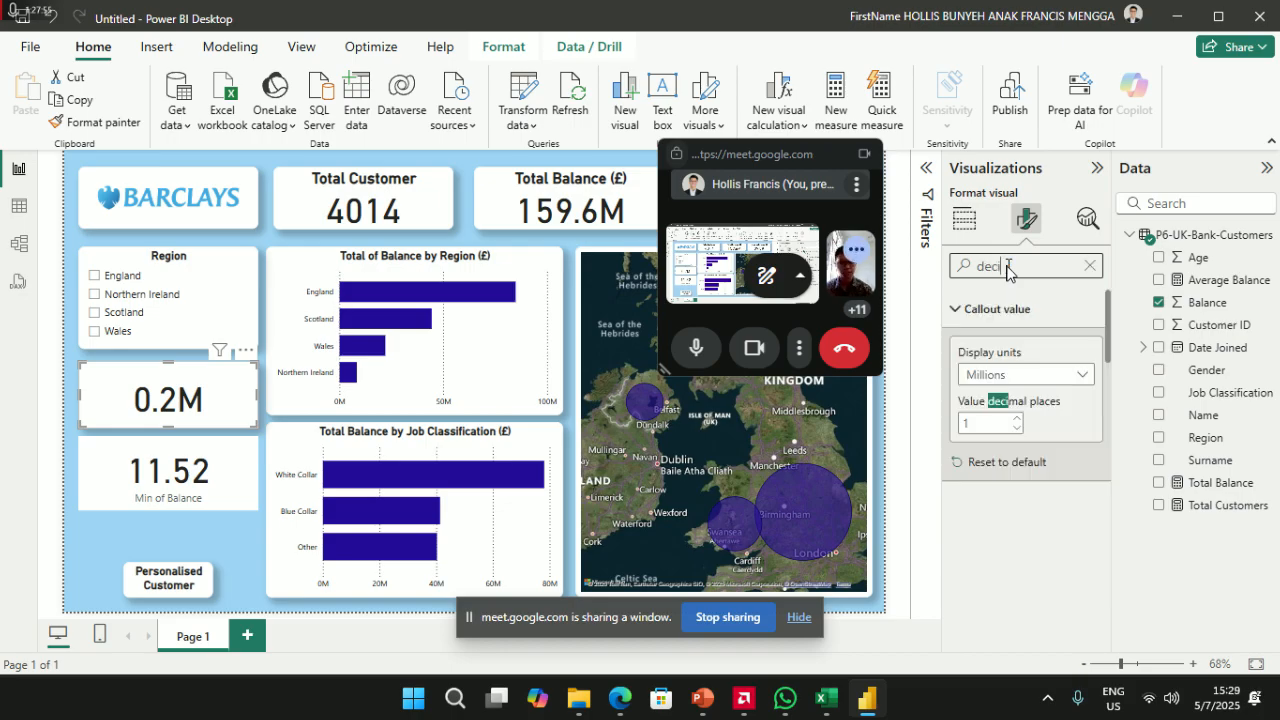
{"action": "left_click", "coordinate": [1022, 376]}
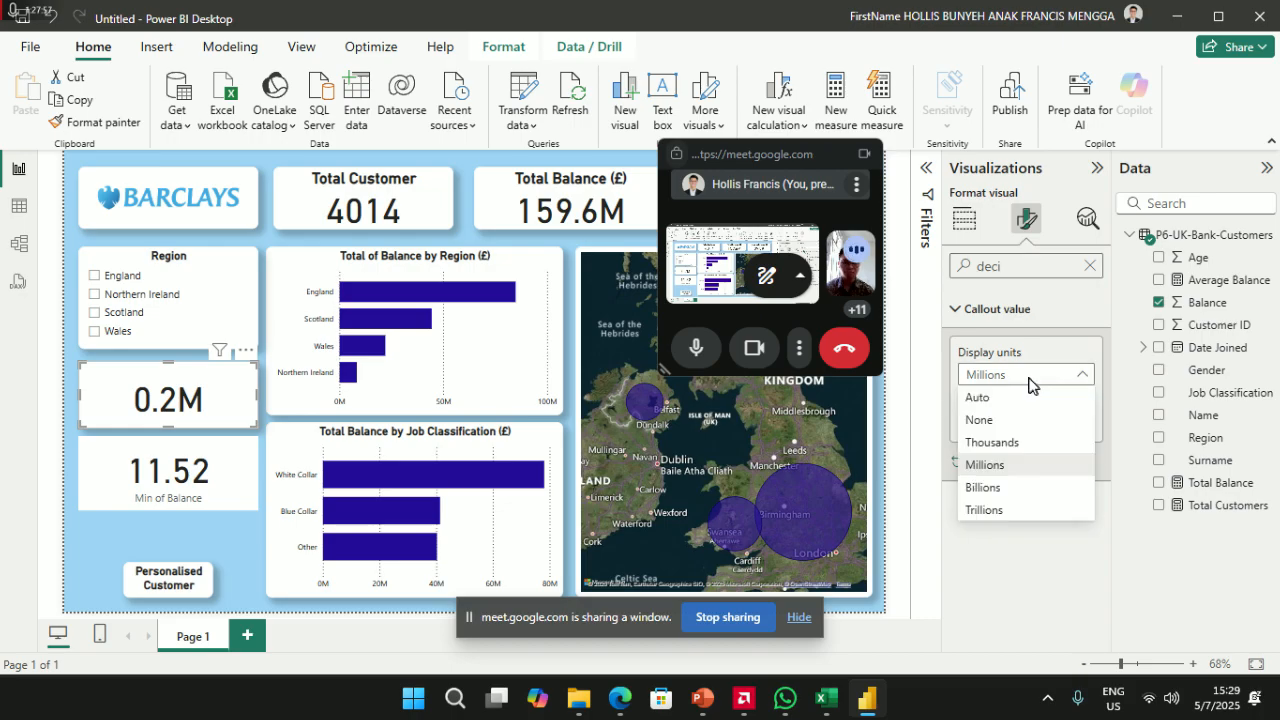
{"action": "left_click", "coordinate": [1020, 443]}
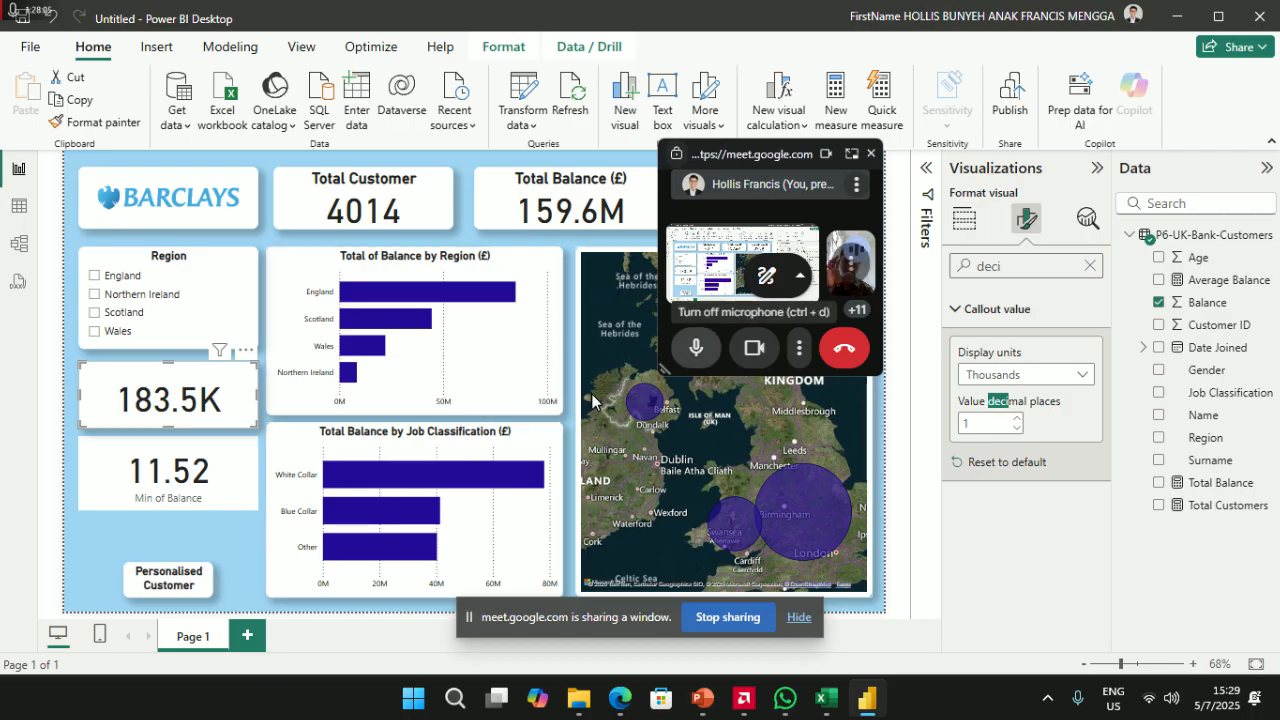
{"action": "left_click", "coordinate": [1091, 266]}
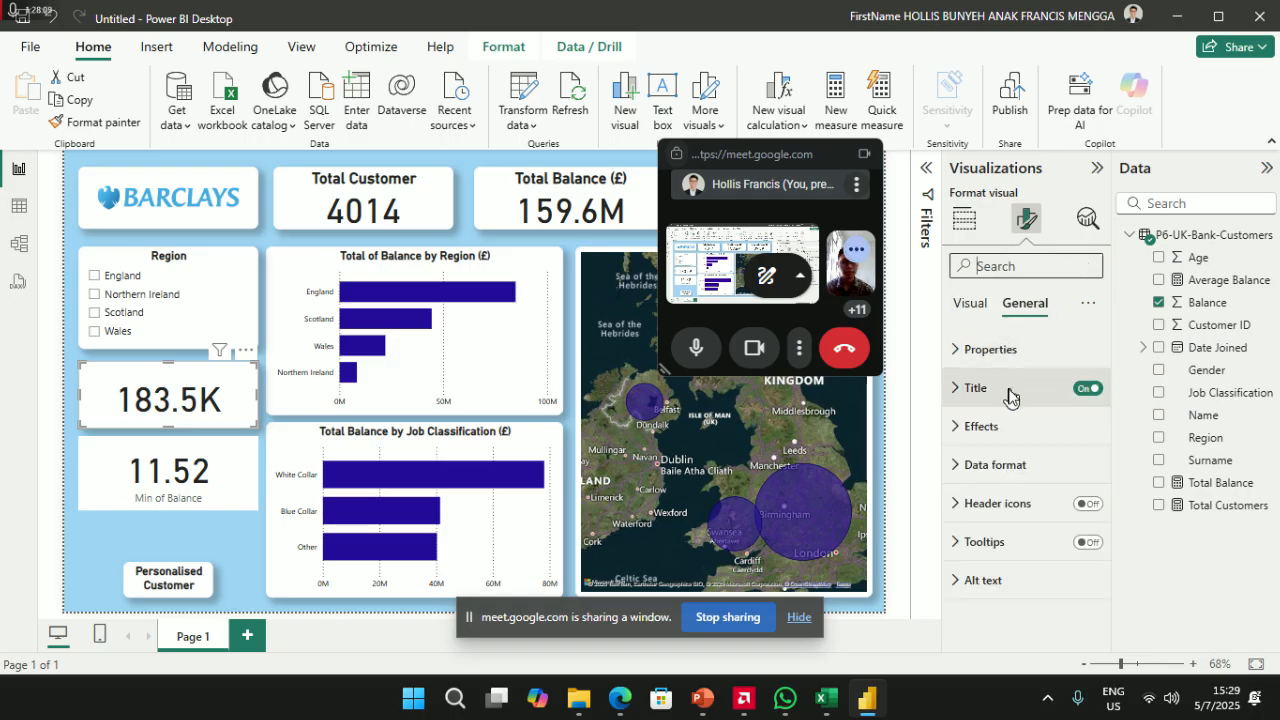
{"action": "left_click", "coordinate": [1001, 391]}
- Give the cards the titles Maximum Balance and Minimum Balance
{"action": "left_click", "coordinate": [1011, 488]}
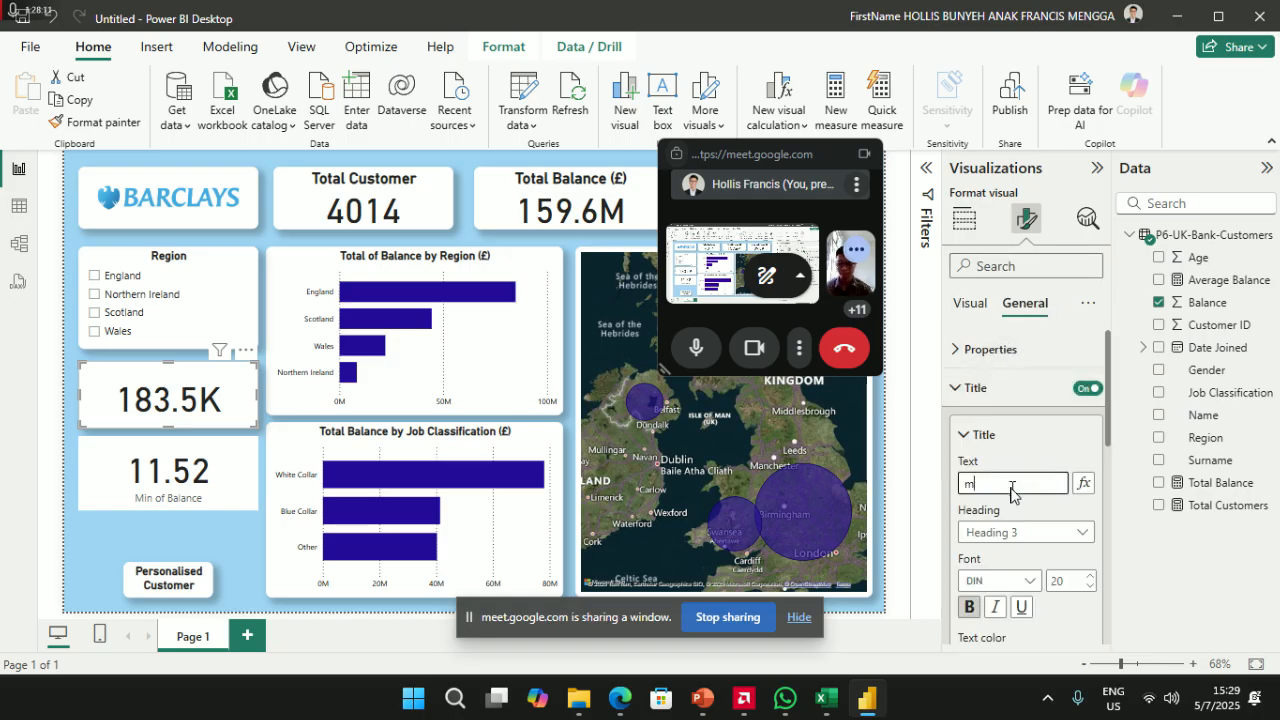
{"action": "type", "text": "max"}
{"action": "key", "text": "BackSpace"}
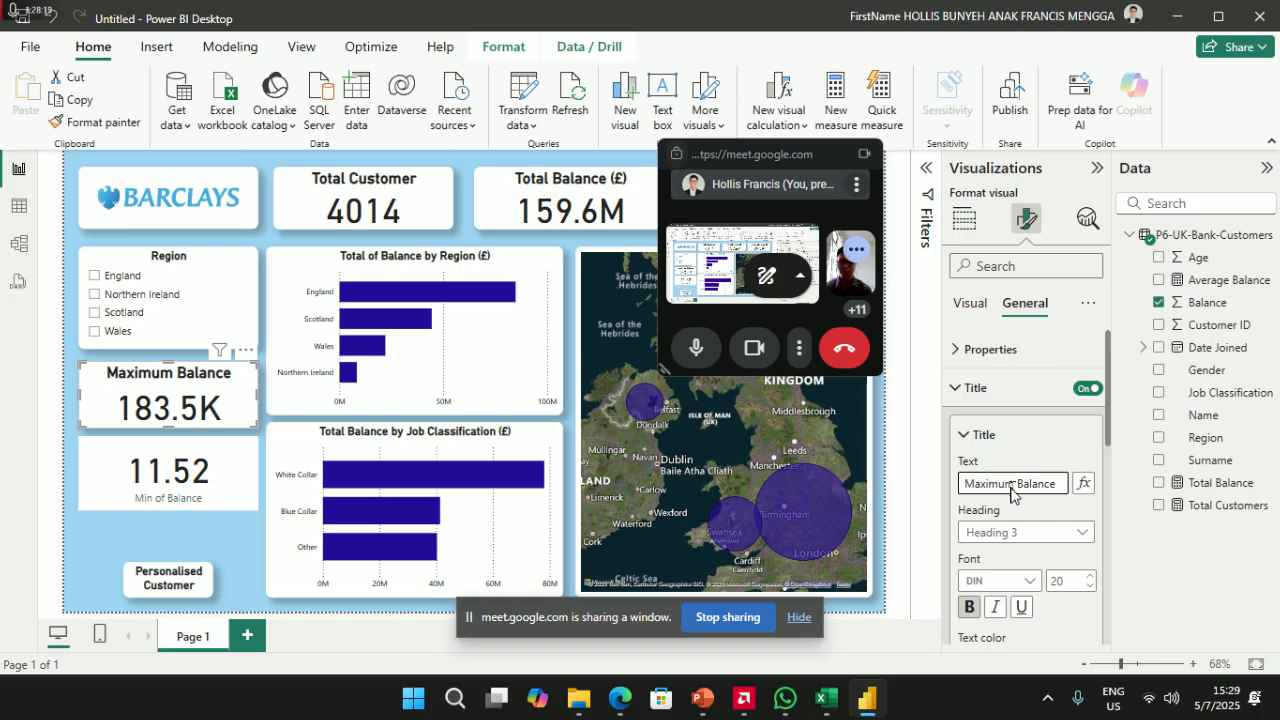
{"action": "left_click", "coordinate": [117, 472]}
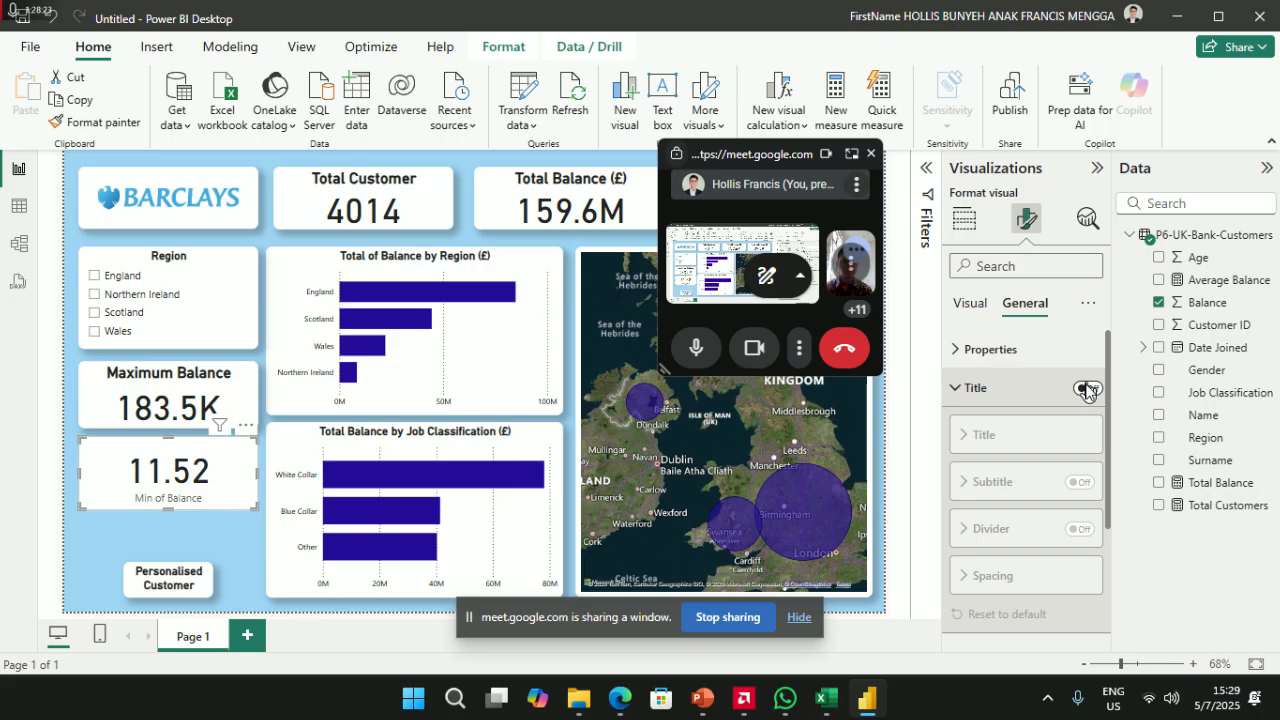
{"action": "left_click", "coordinate": [1088, 389]}
{"action": "left_click", "coordinate": [1005, 484]}
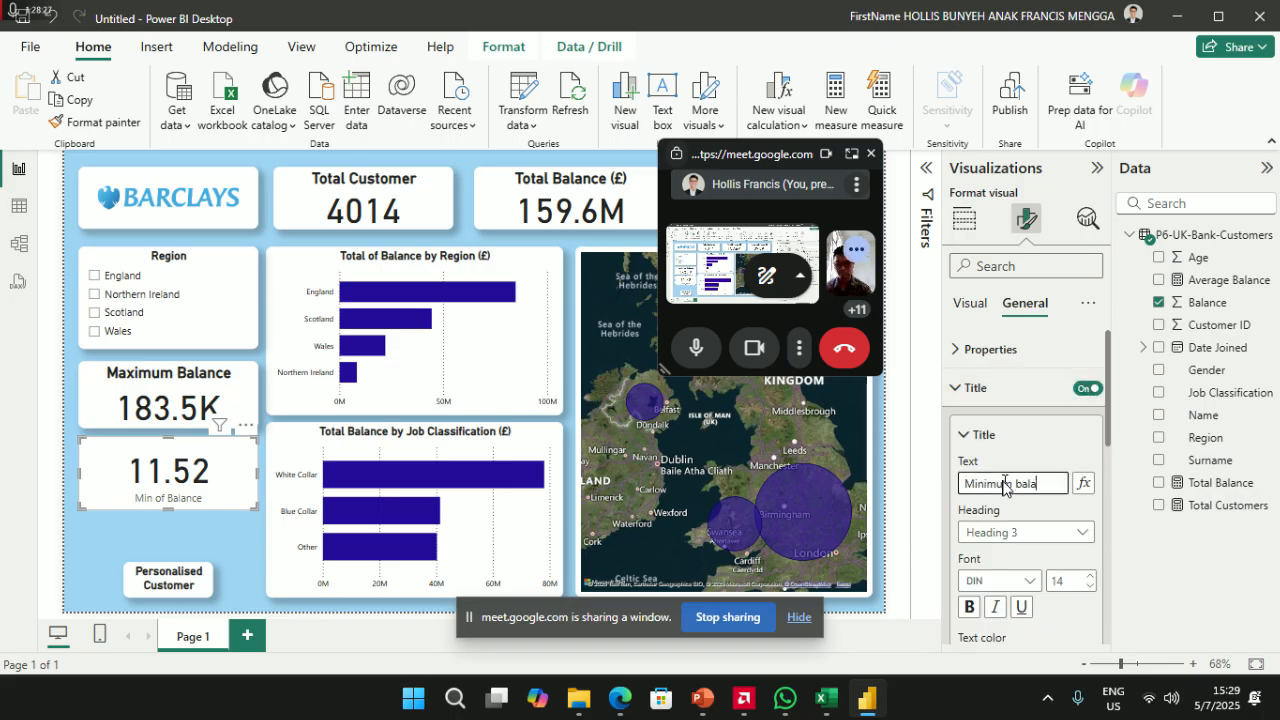
{"action": "left_click", "coordinate": [1022, 484]}
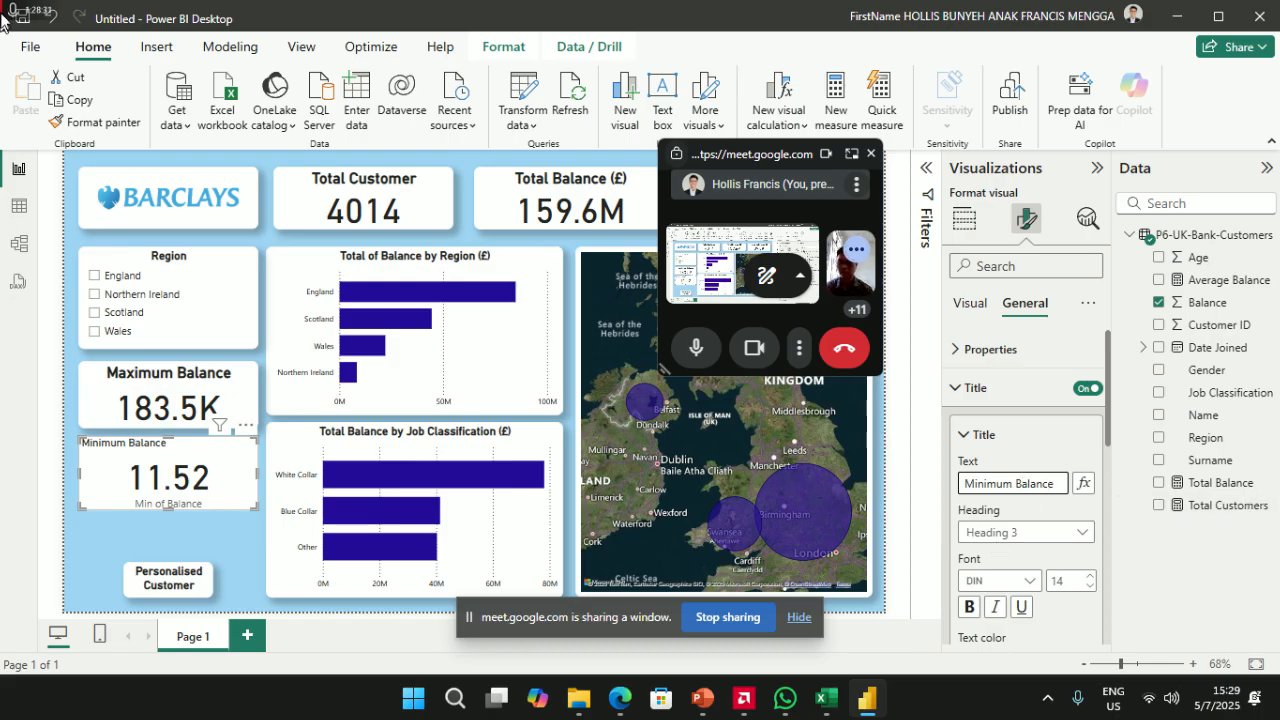
- Append '(£)' to the Maximum Balance card's title
{"action": "left_click", "coordinate": [412, 272]}
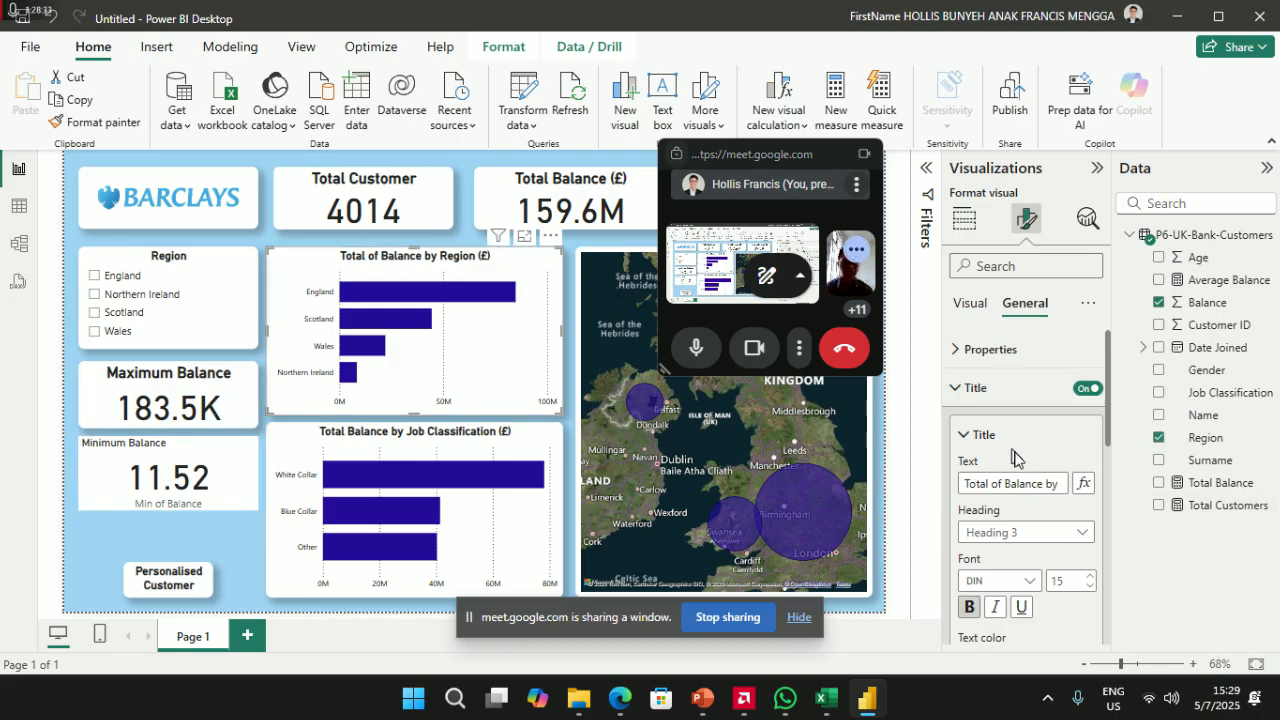
{"action": "left_click", "coordinate": [1051, 485]}
{"action": "key", "text": "Right"}
{"action": "key", "text": "Right"}
{"action": "key", "text": "Right"}
{"action": "key", "text": "Right"}
{"action": "key", "text": "Right"}
{"action": "key", "text": "Right"}
{"action": "key", "text": "Right"}
{"action": "key", "text": "Right"}
{"action": "key", "text": "Right"}
{"action": "key", "text": "Right"}
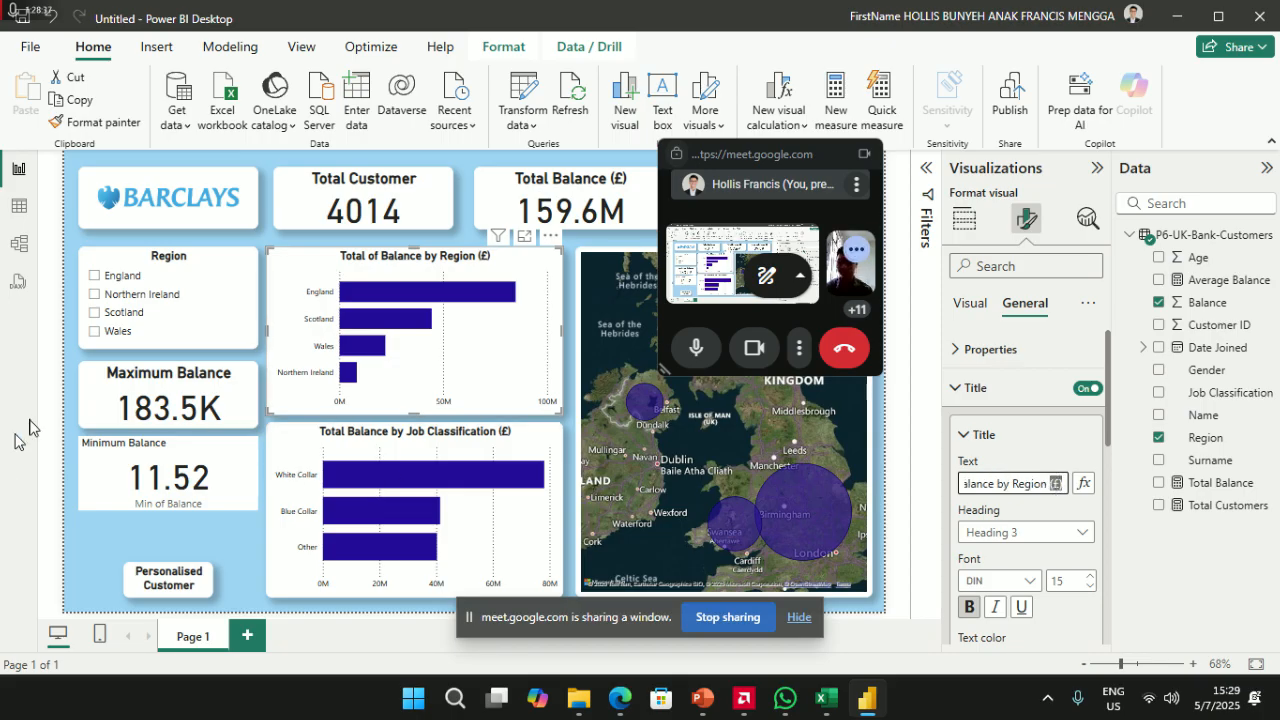
{"action": "left_click", "coordinate": [165, 412]}
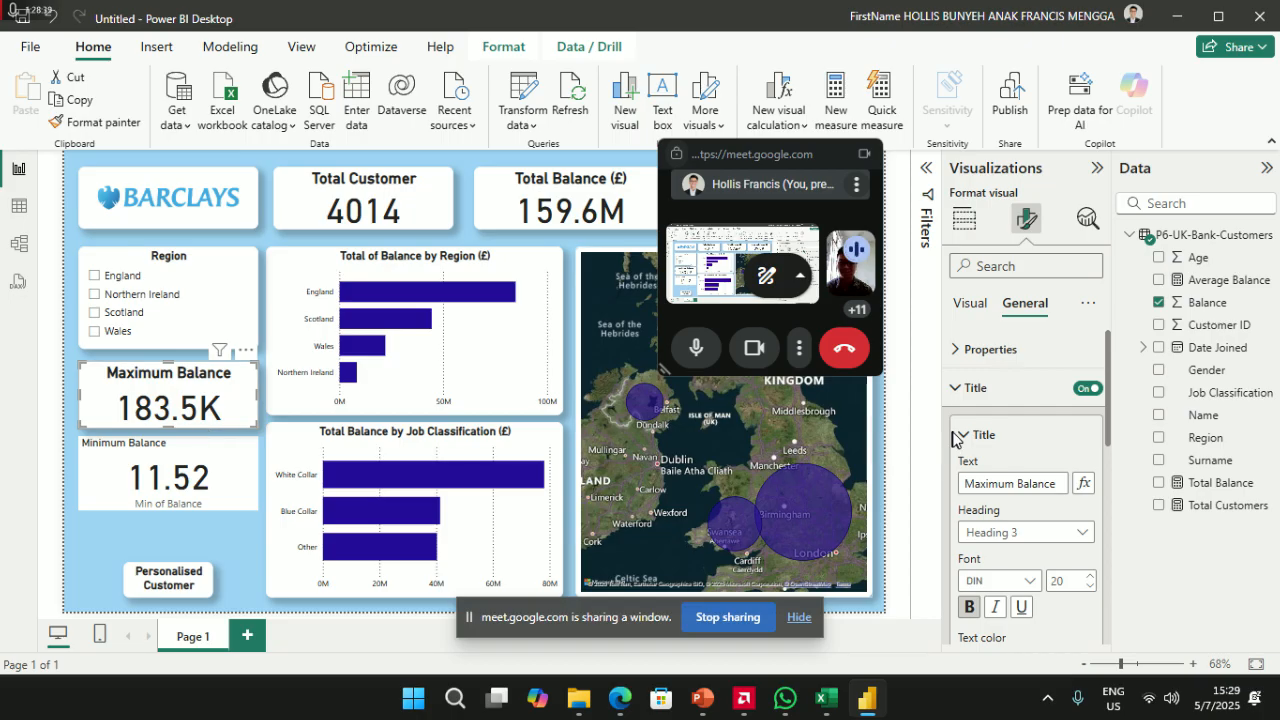
{"action": "left_click", "coordinate": [1053, 485]}
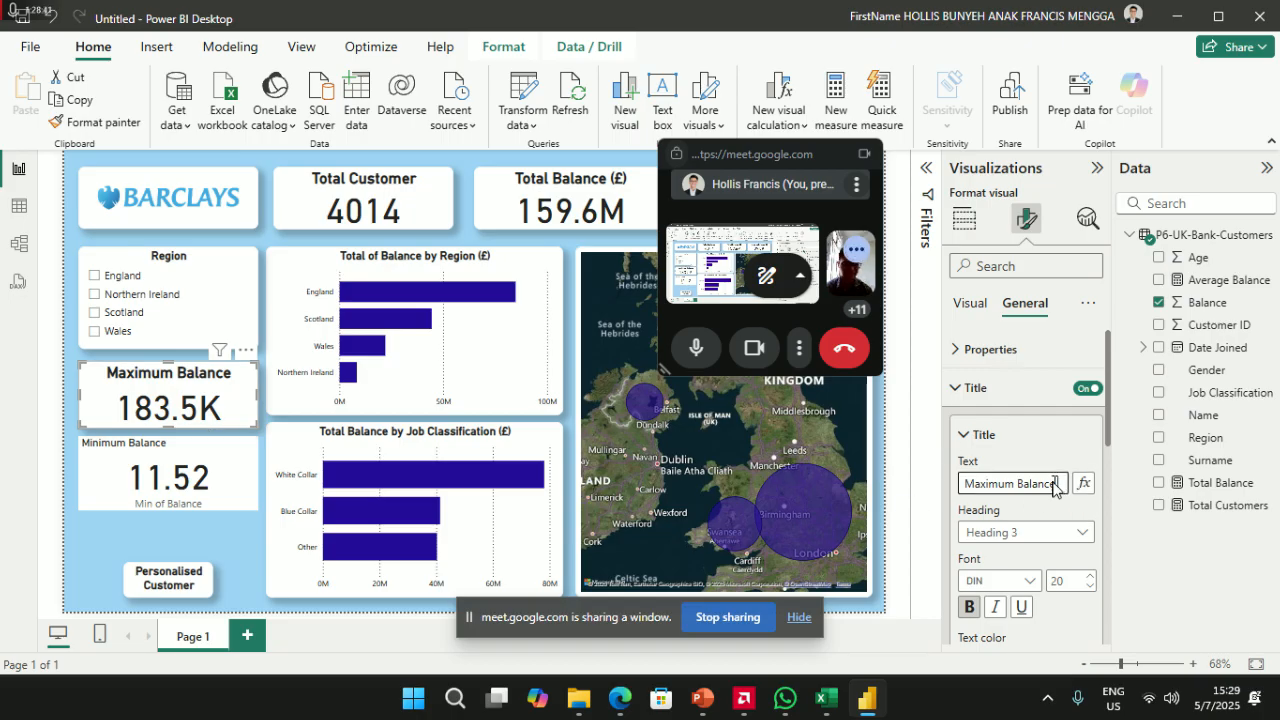
{"action": "type", "text": "(£)"}
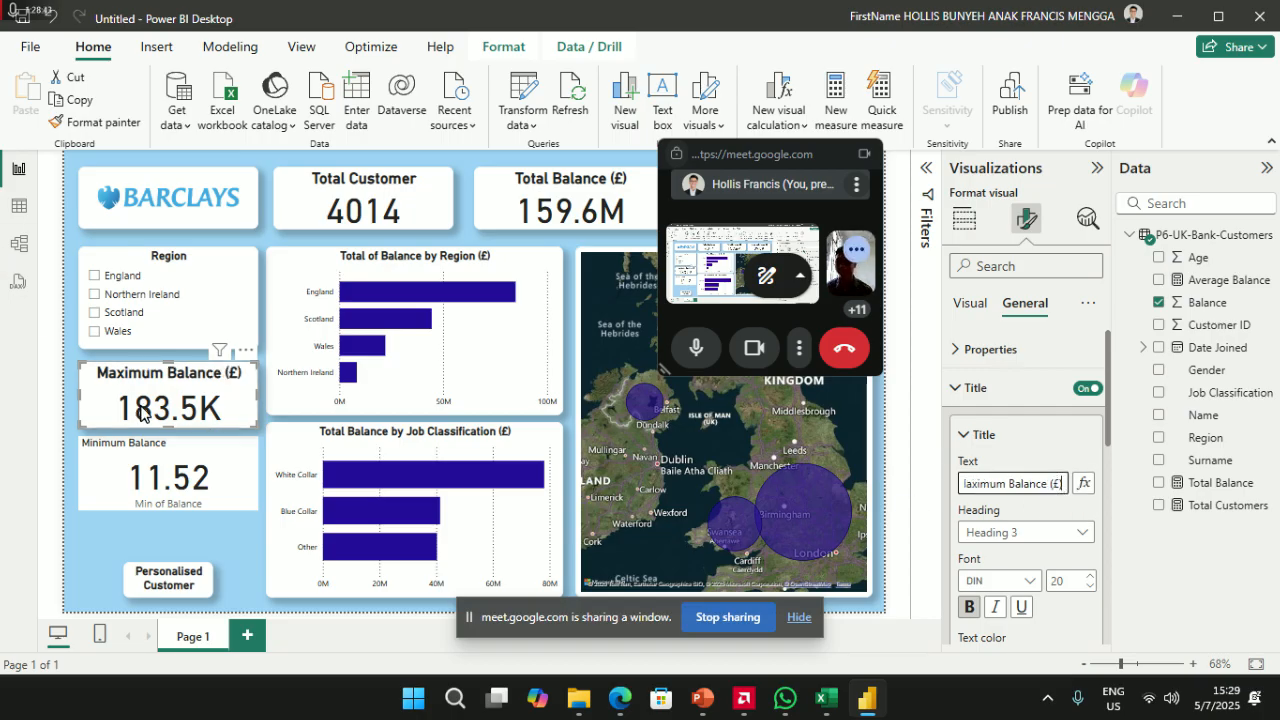
- Paint the Maximum Balance card's style onto the Minimum Balance card, then search 'decima' settings
{"action": "left_click", "coordinate": [95, 122]}
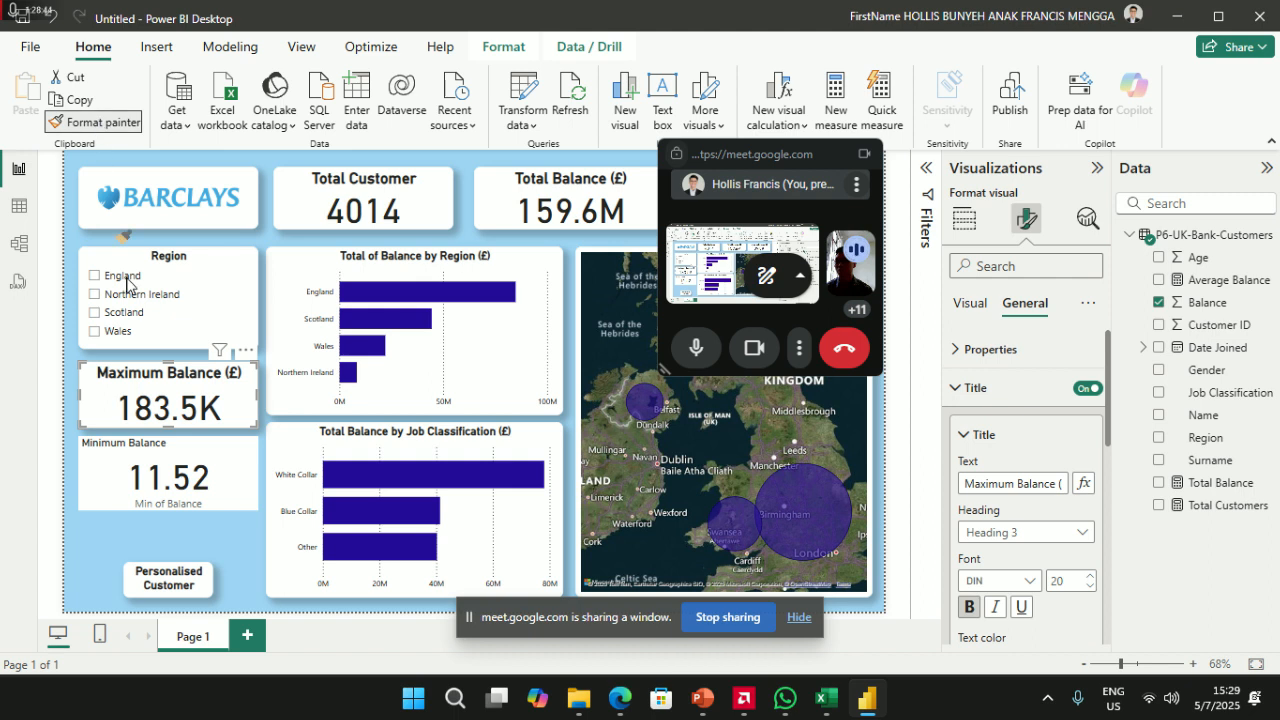
{"action": "left_click", "coordinate": [168, 462]}
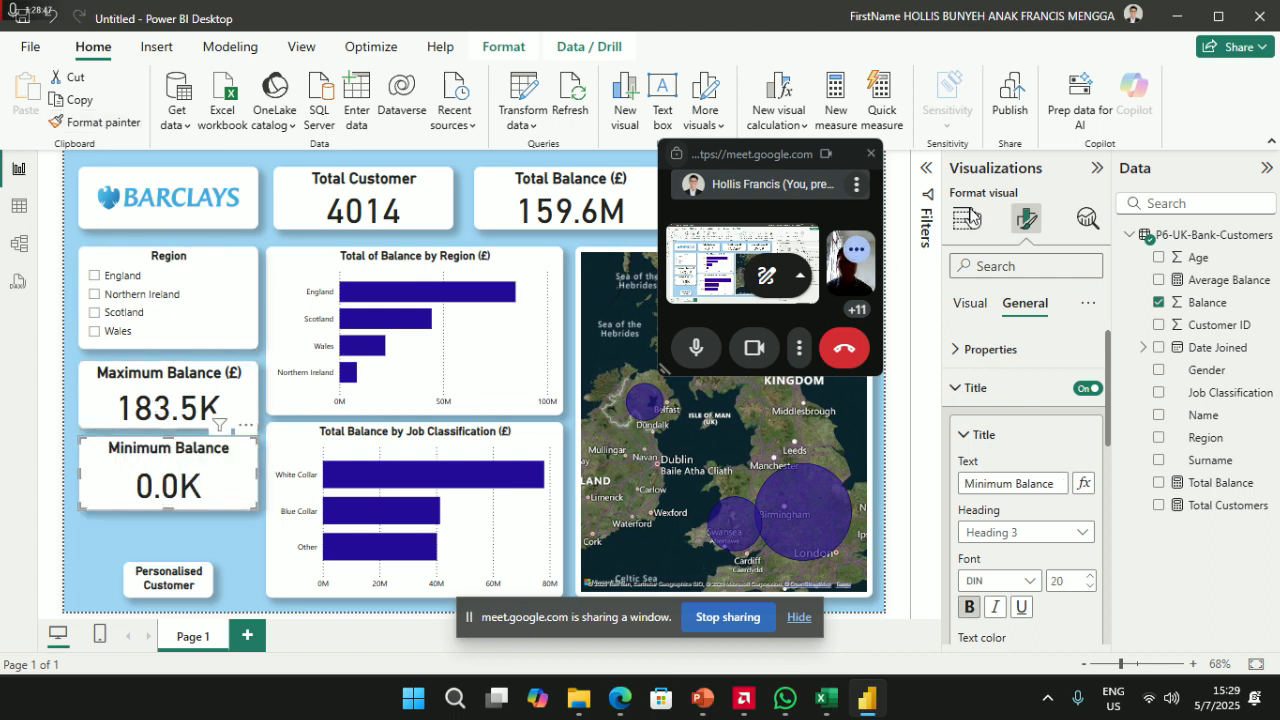
{"action": "left_click", "coordinate": [1019, 276]}
{"action": "type", "text": "decima"}
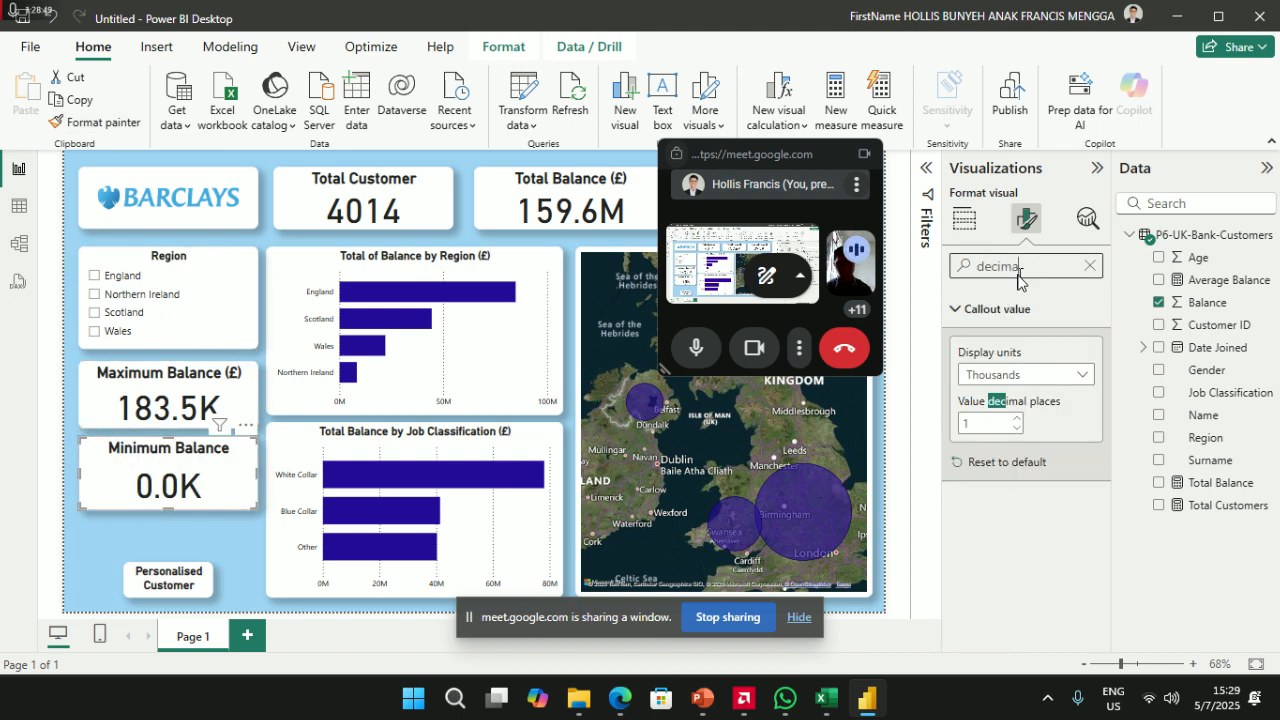
- Set the Minimum Balance card's display units to None so it shows 11.5
{"action": "left_click", "coordinate": [1078, 375]}
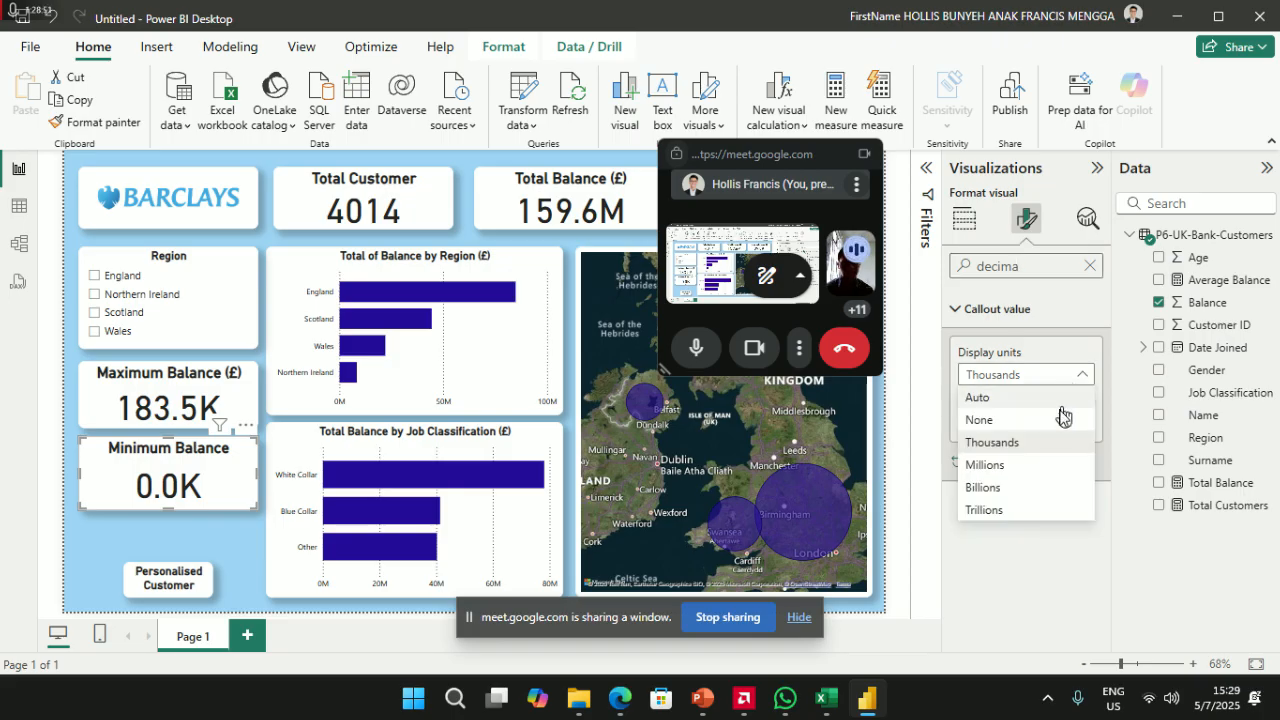
{"action": "left_click", "coordinate": [1050, 432]}
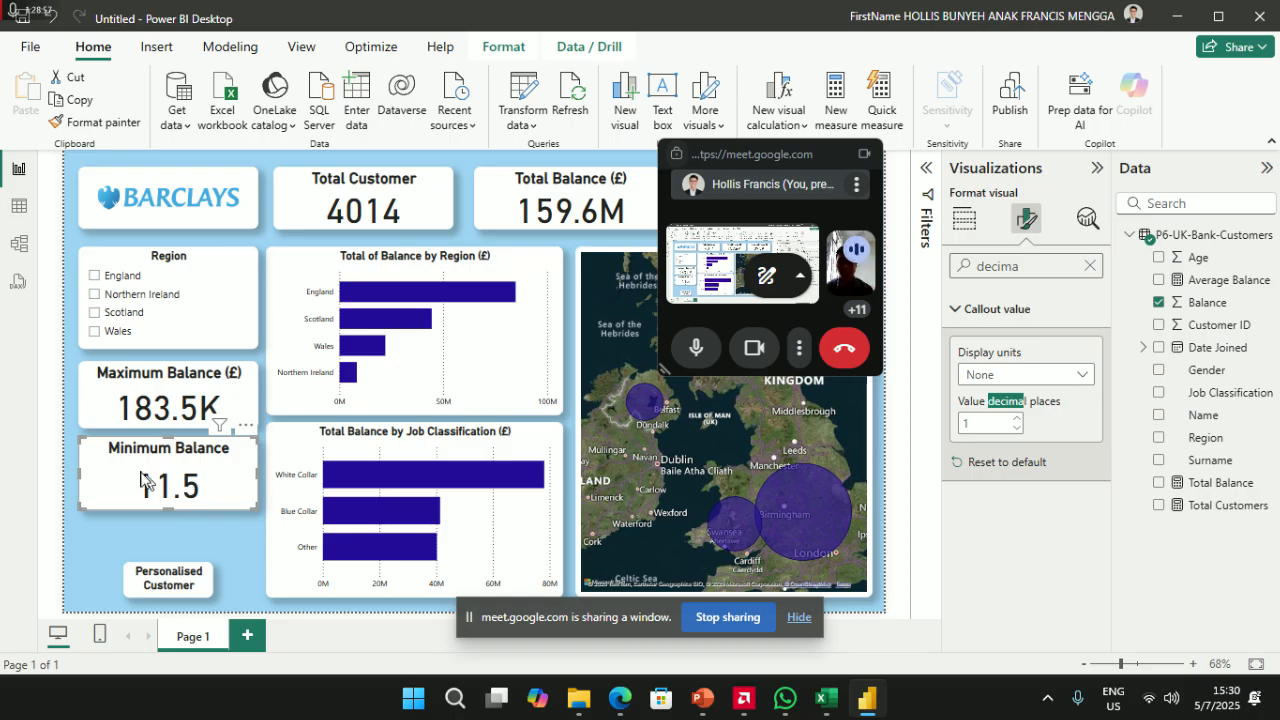
{"action": "left_click", "coordinate": [130, 397]}
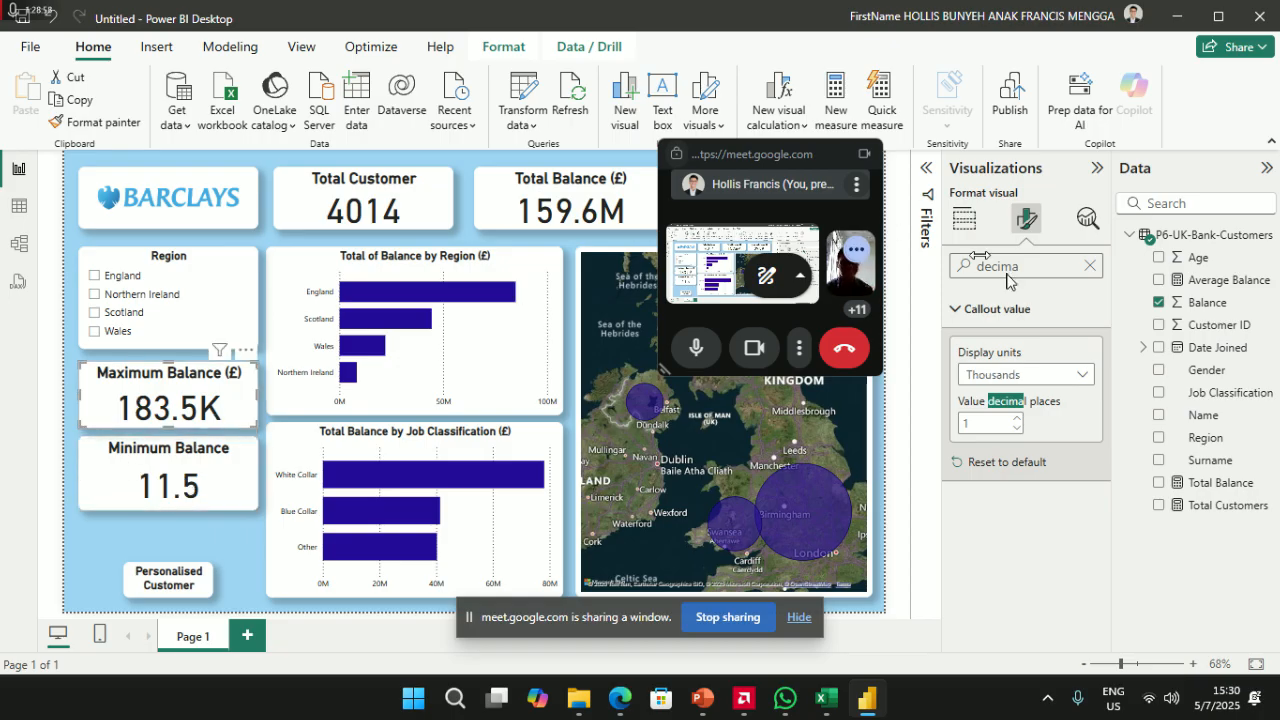
{"action": "left_click", "coordinate": [964, 218]}
- Add '(£)' to the Minimum Balance title and move the Personalised Customer button up-left
{"action": "left_click", "coordinate": [185, 485]}
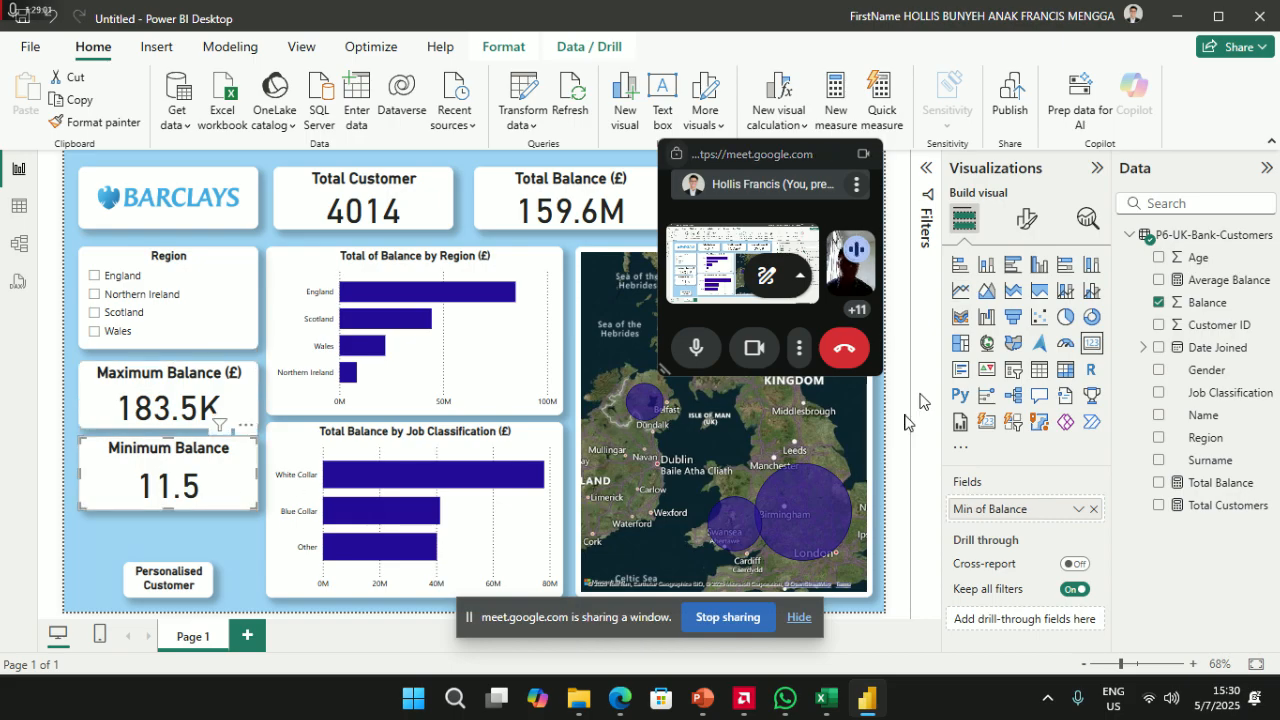
{"action": "left_click", "coordinate": [1041, 219]}
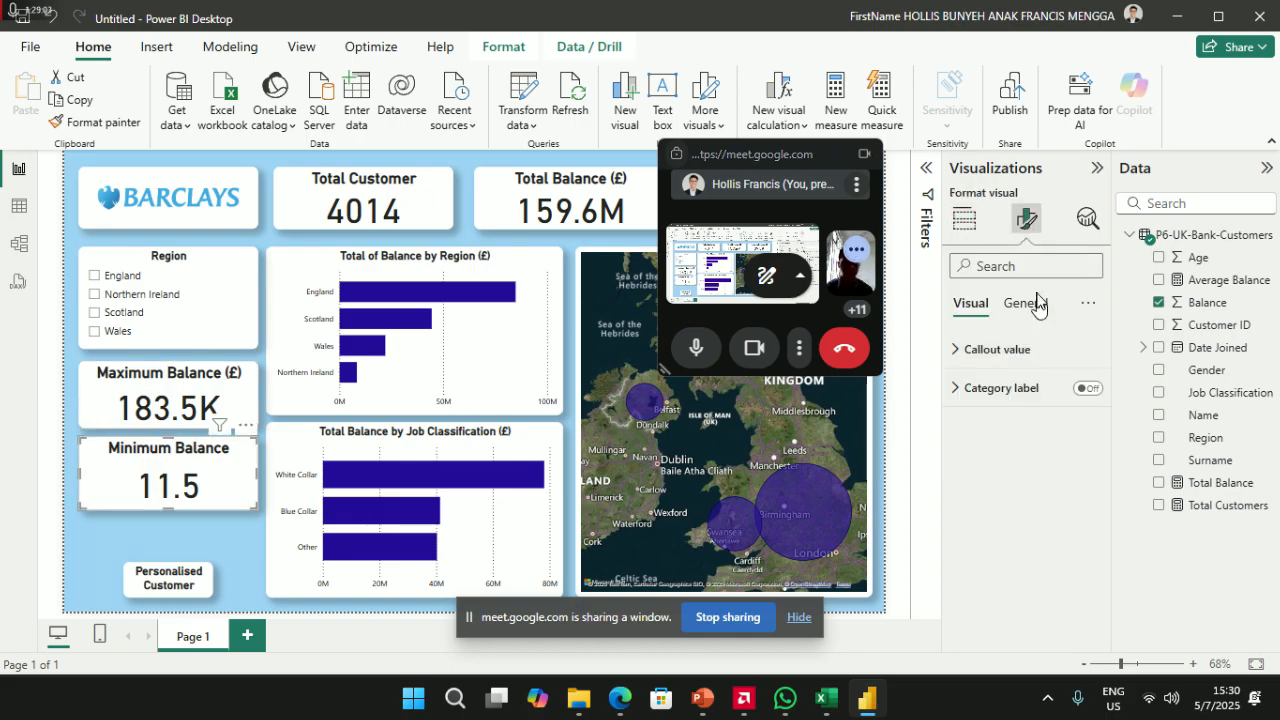
{"action": "left_click", "coordinate": [1025, 303]}
{"action": "left_click", "coordinate": [996, 395]}
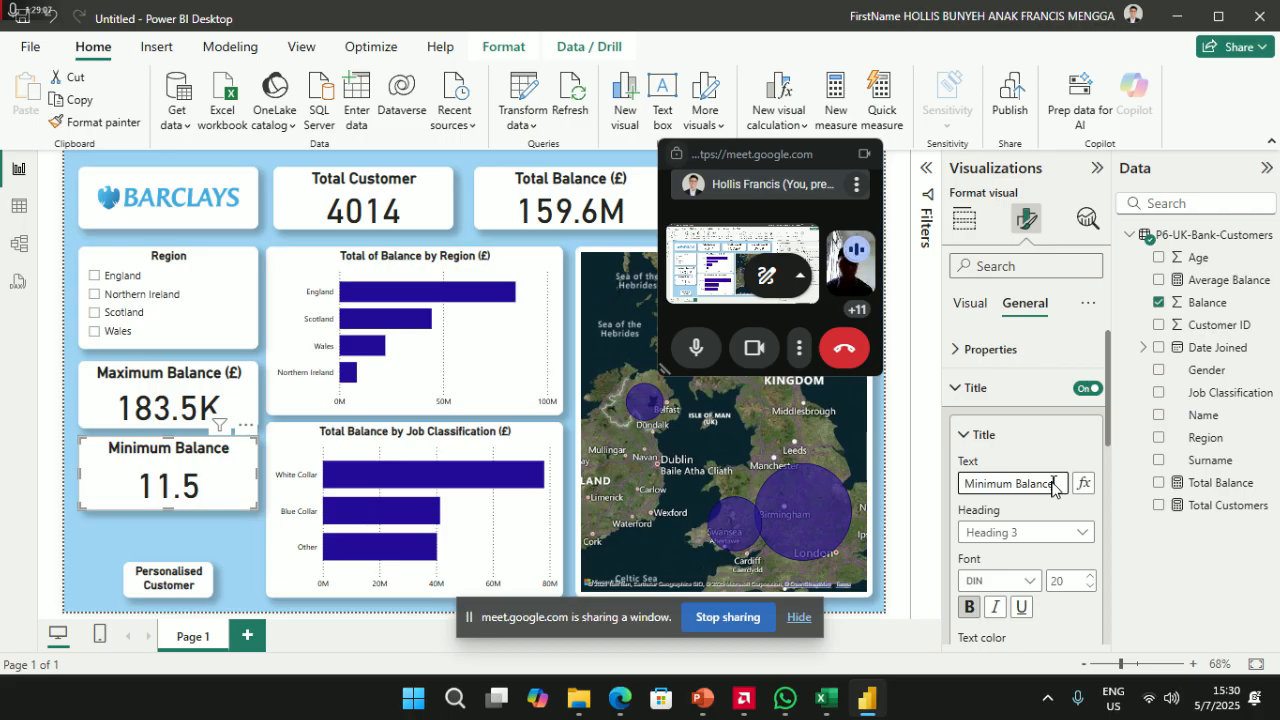
{"action": "left_click", "coordinate": [125, 390]}
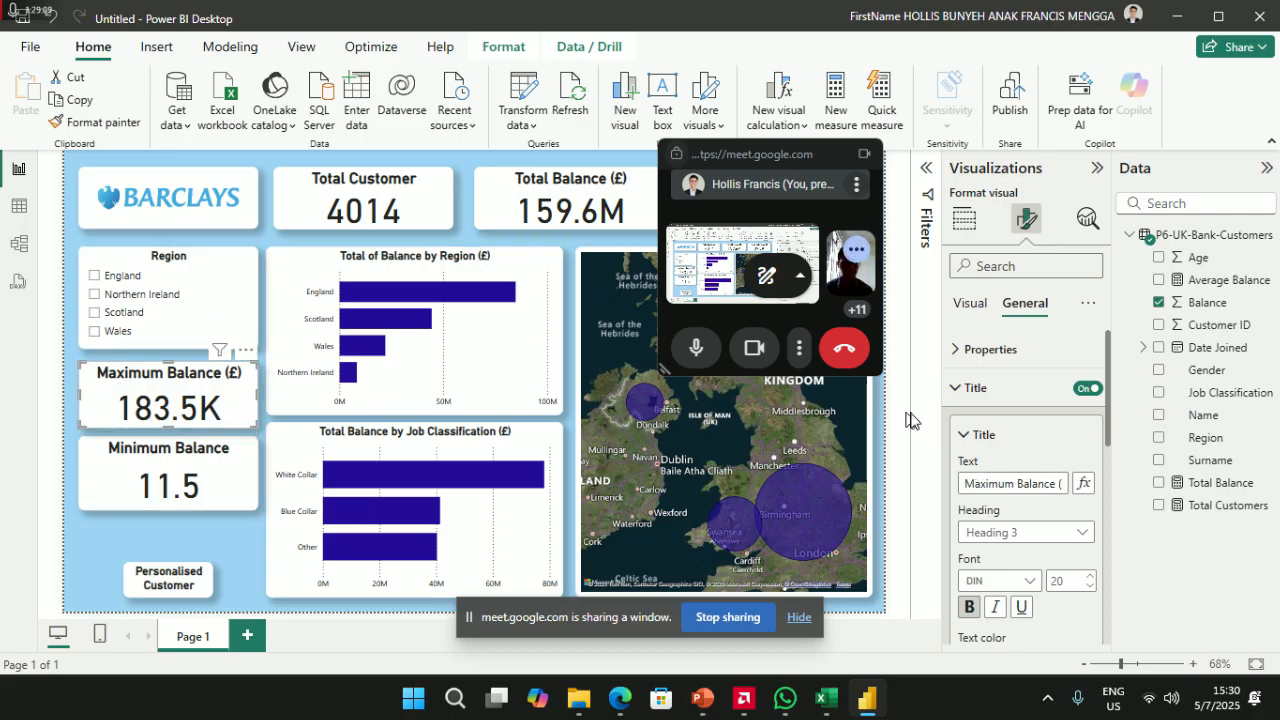
{"action": "left_click", "coordinate": [1037, 487]}
{"action": "key", "text": "End"}
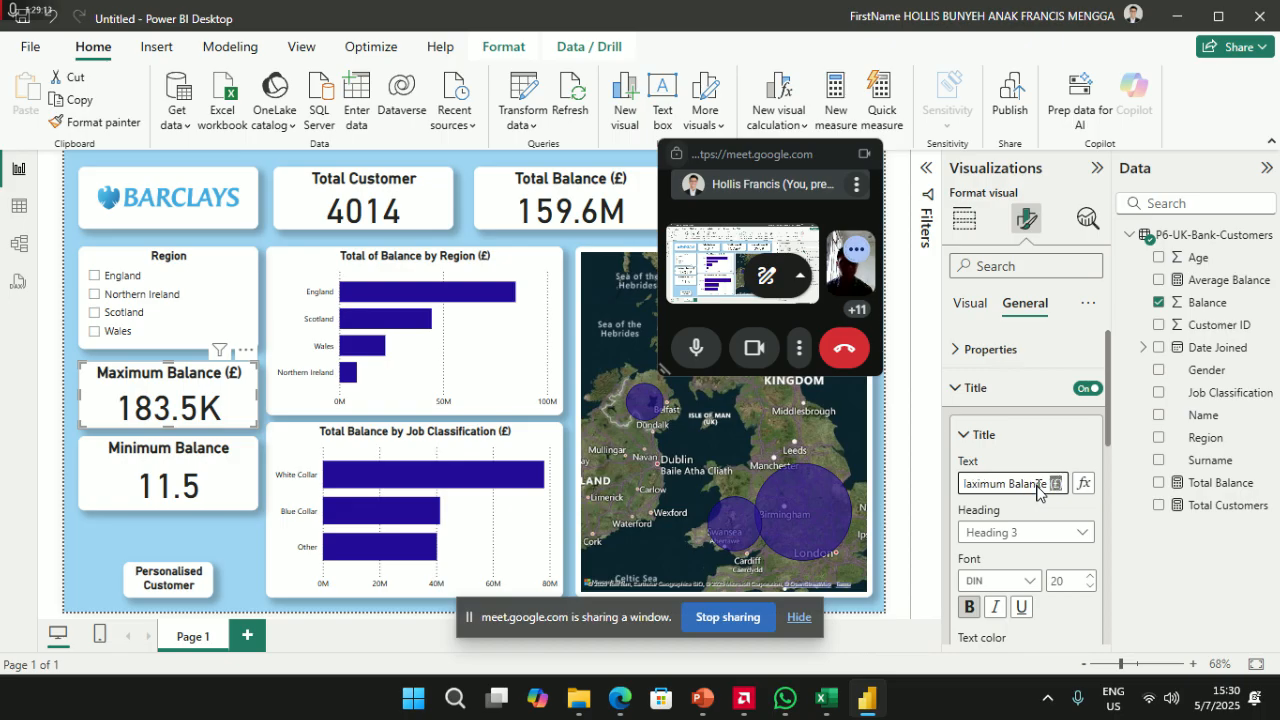
{"action": "left_click", "coordinate": [180, 481]}
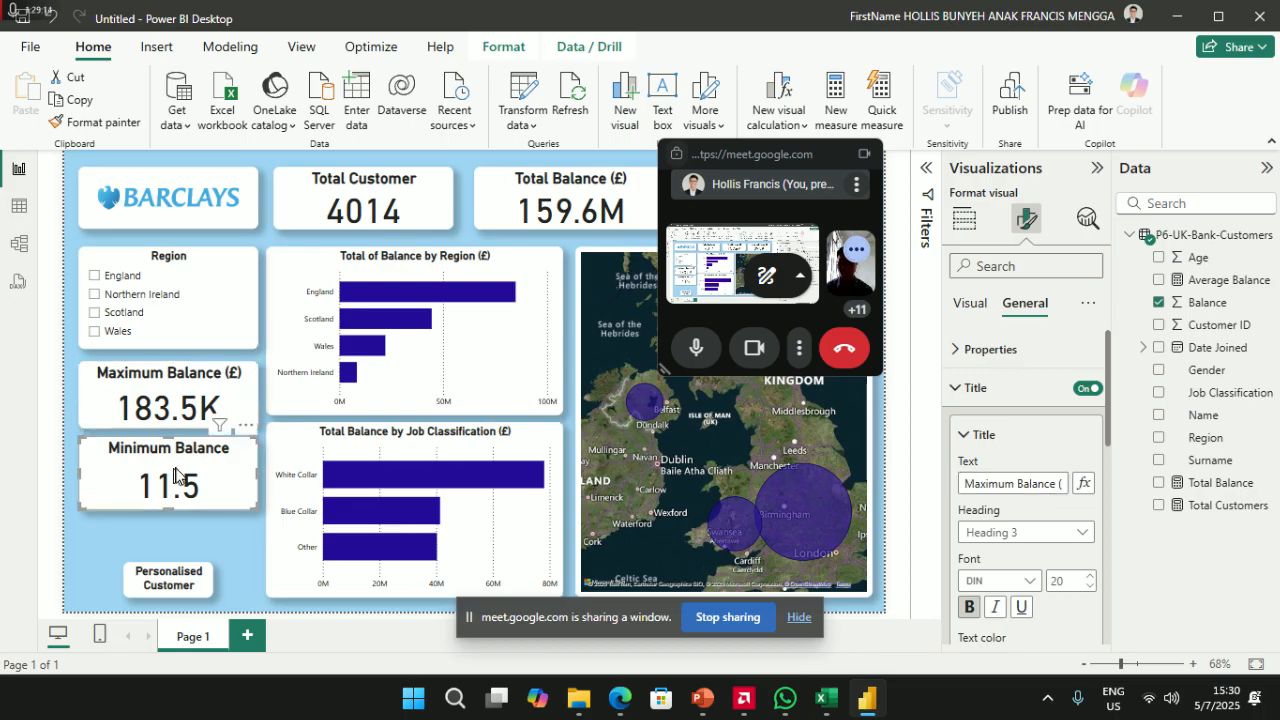
{"action": "left_click", "coordinate": [1053, 487]}
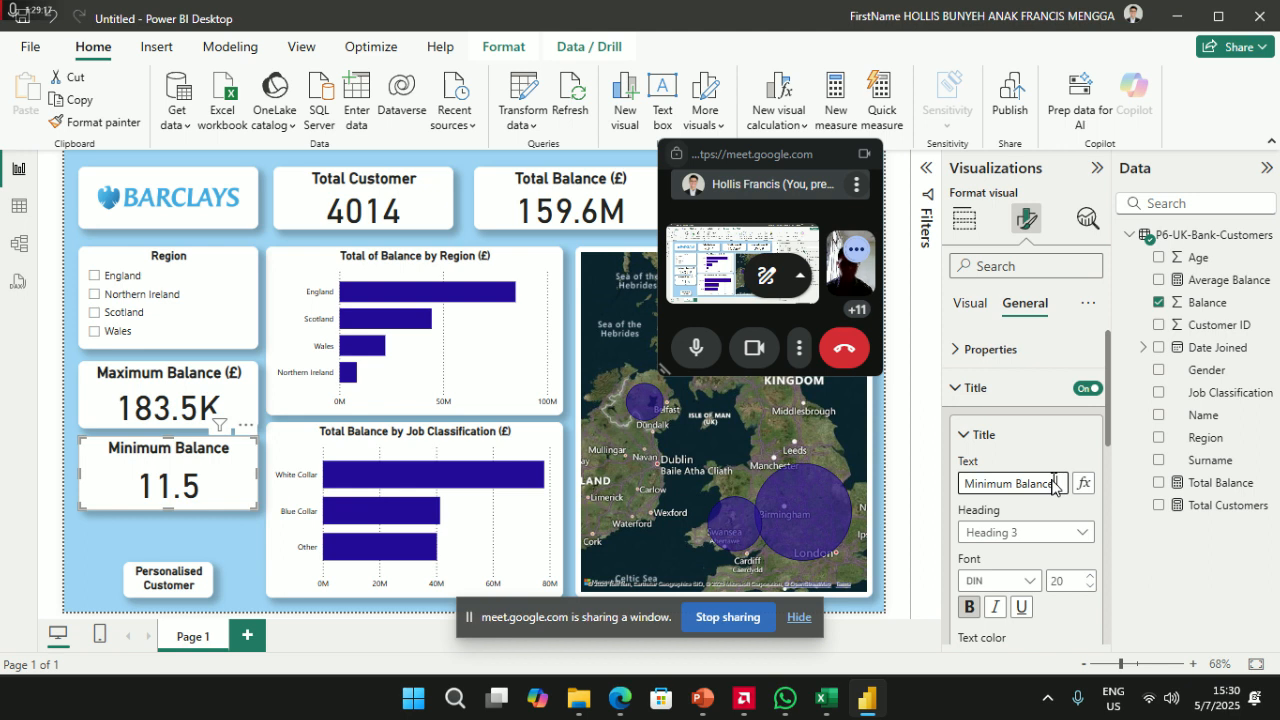
{"action": "type", "text": "(£)"}
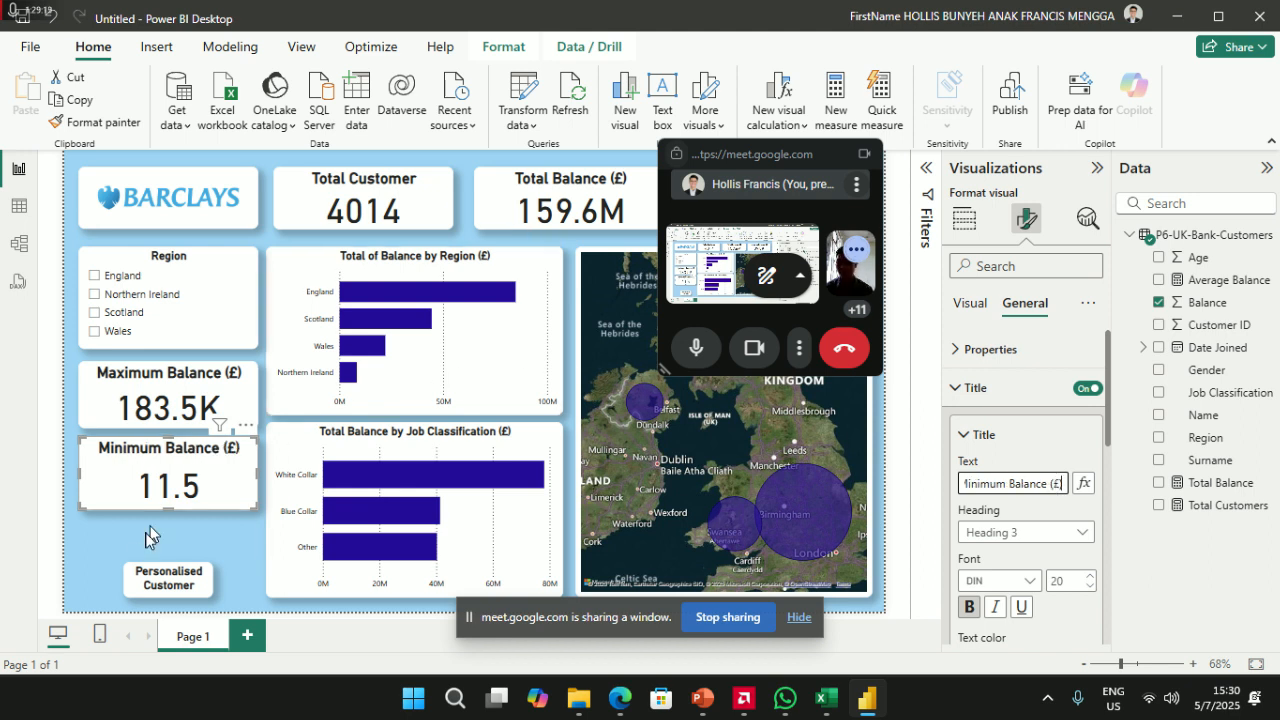
{"action": "left_click_drag", "start_coordinate": [155, 575], "coordinate": [120, 558]}
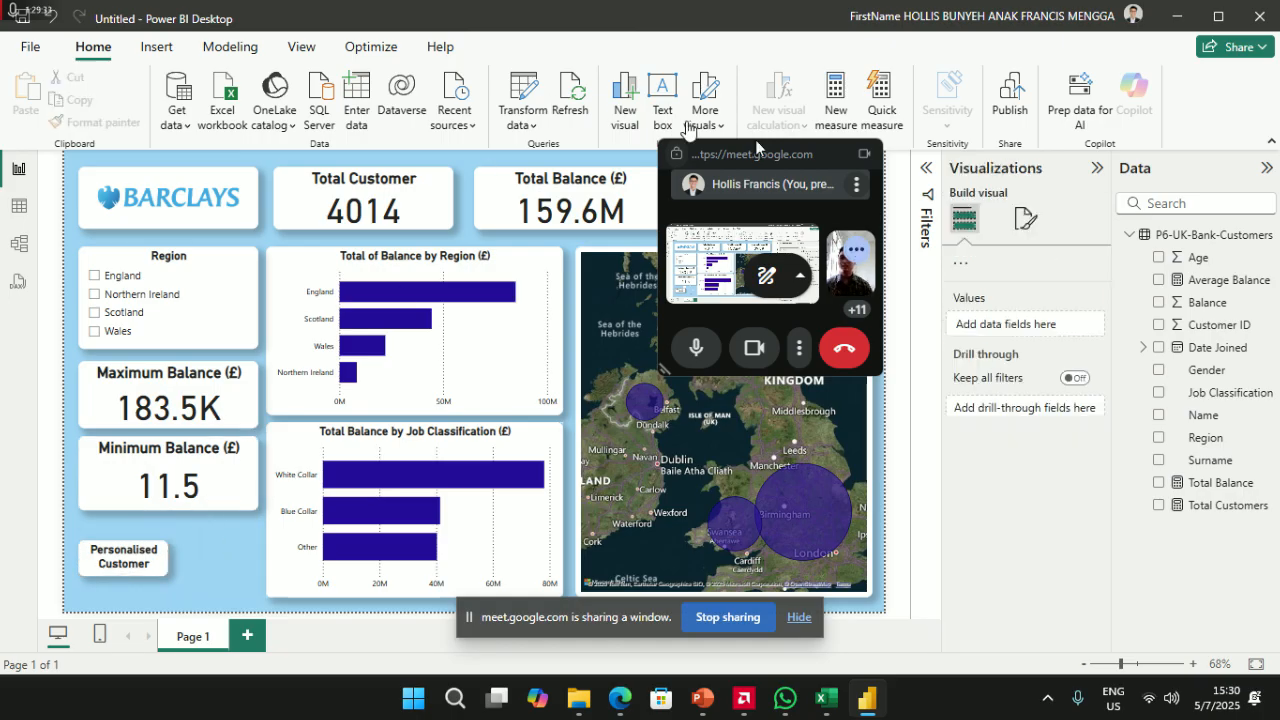
{"action": "left_click", "coordinate": [156, 46]}
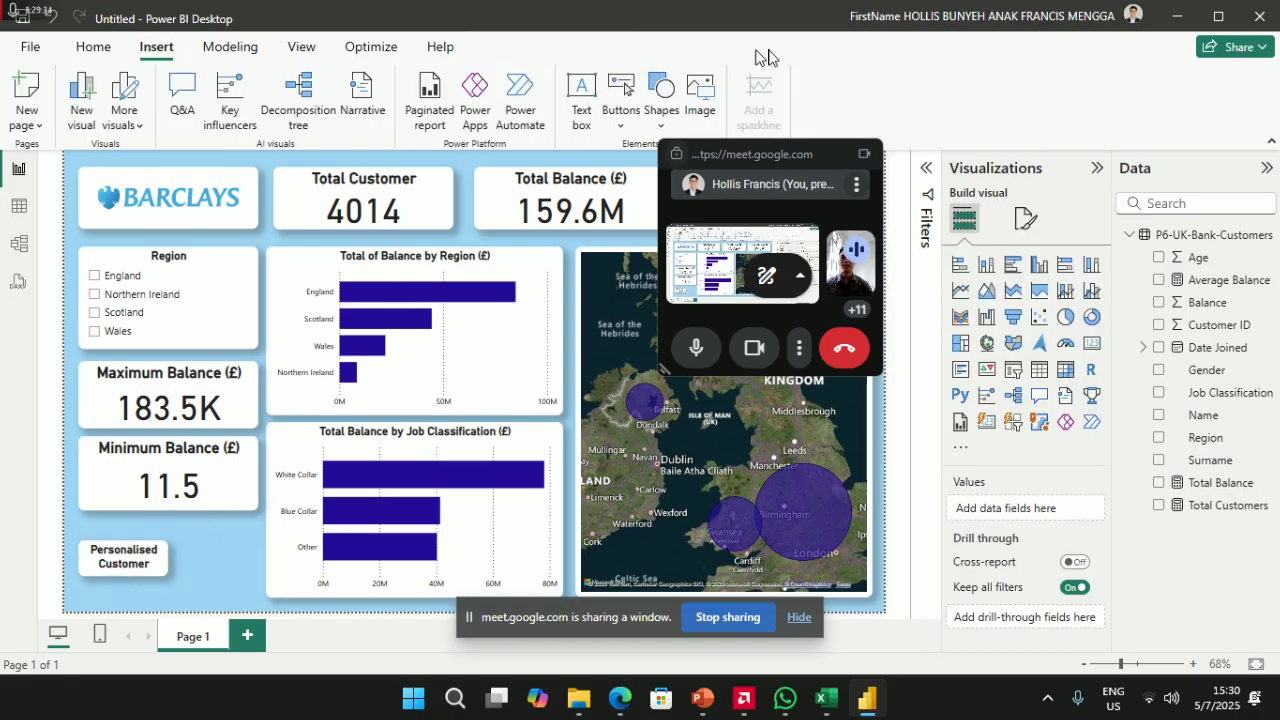
- Add a blank button beside Personalised Customer and give it that button's formatting
{"action": "left_click", "coordinate": [620, 127]}
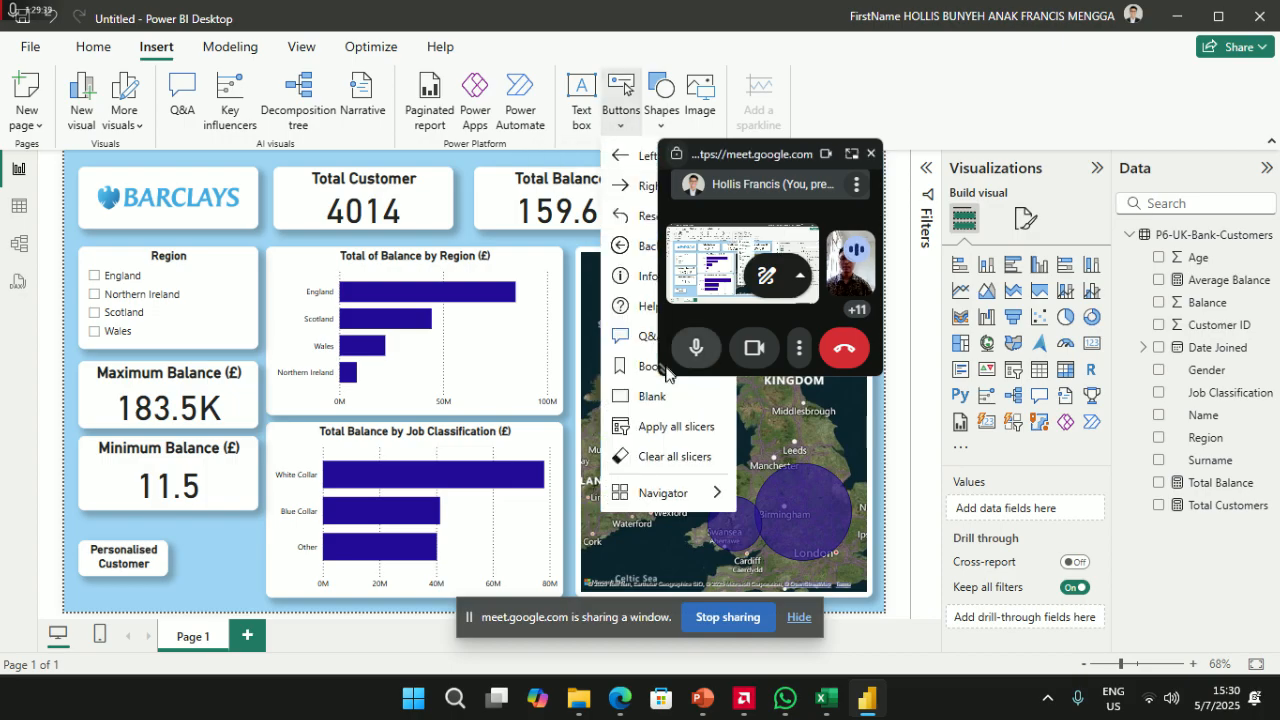
{"action": "left_click", "coordinate": [632, 400]}
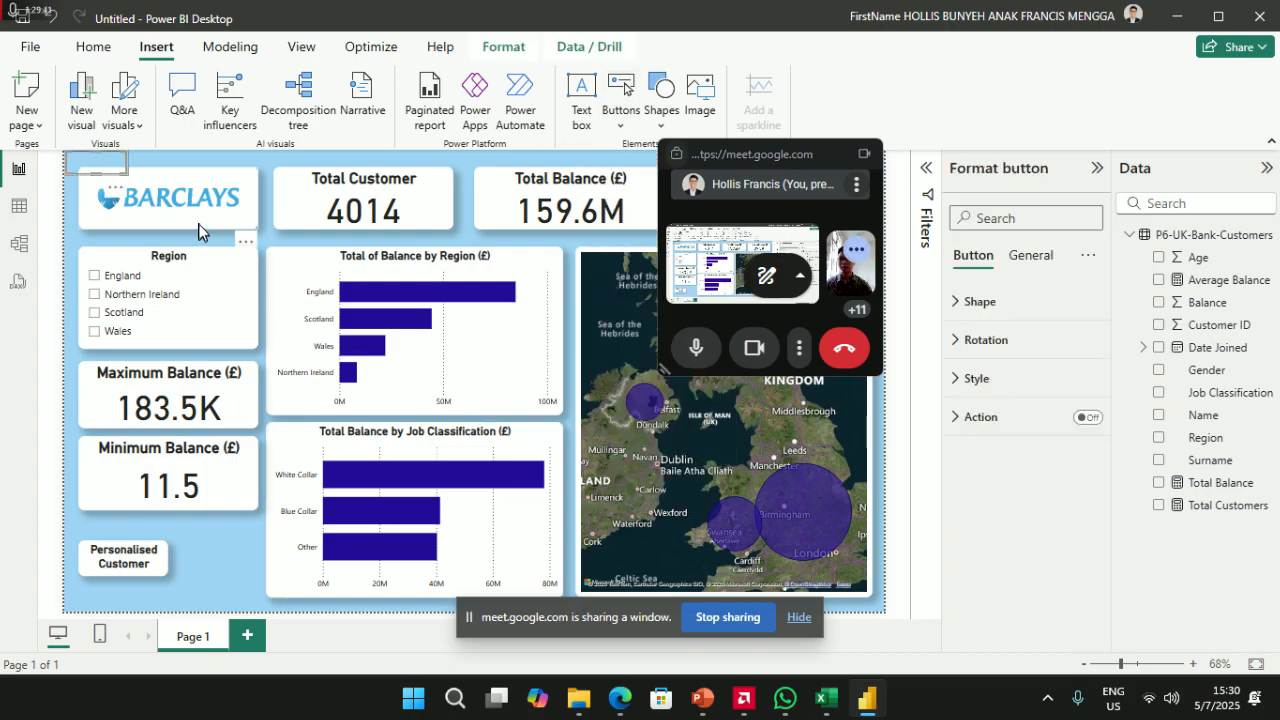
{"action": "left_click_drag", "start_coordinate": [114, 163], "coordinate": [213, 572]}
{"action": "left_click", "coordinate": [148, 572]}
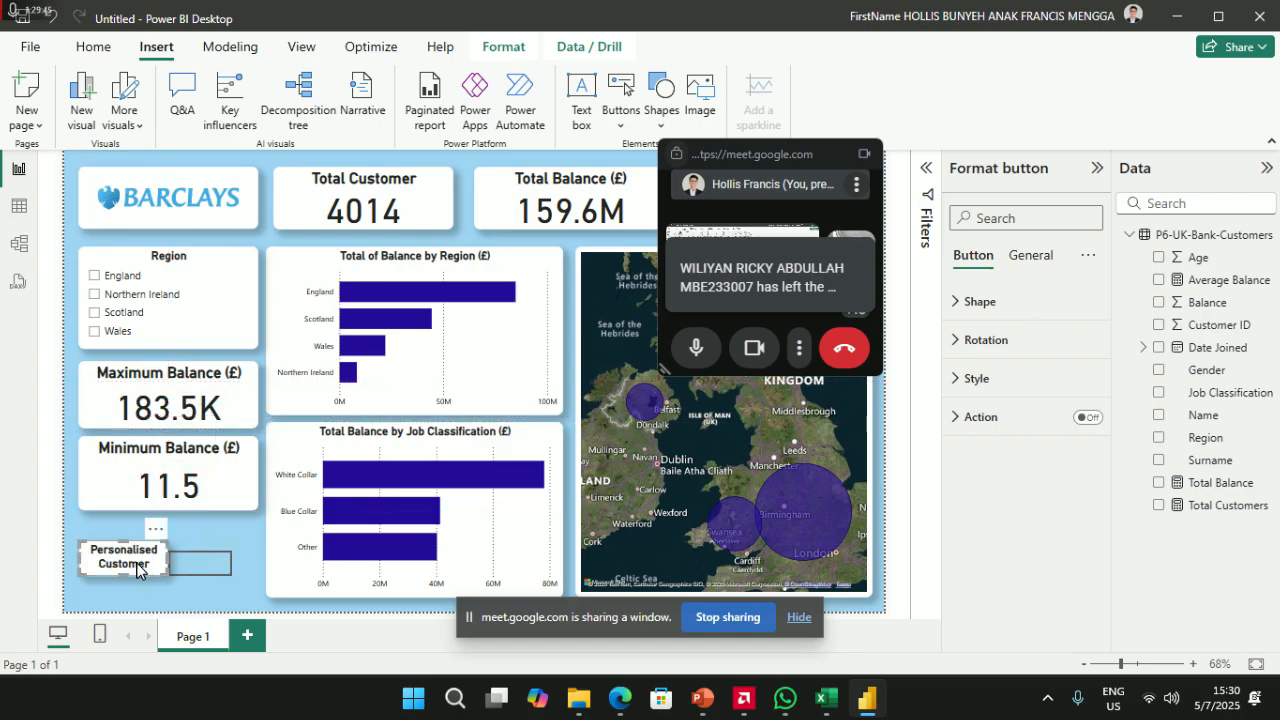
{"action": "left_click", "coordinate": [95, 50]}
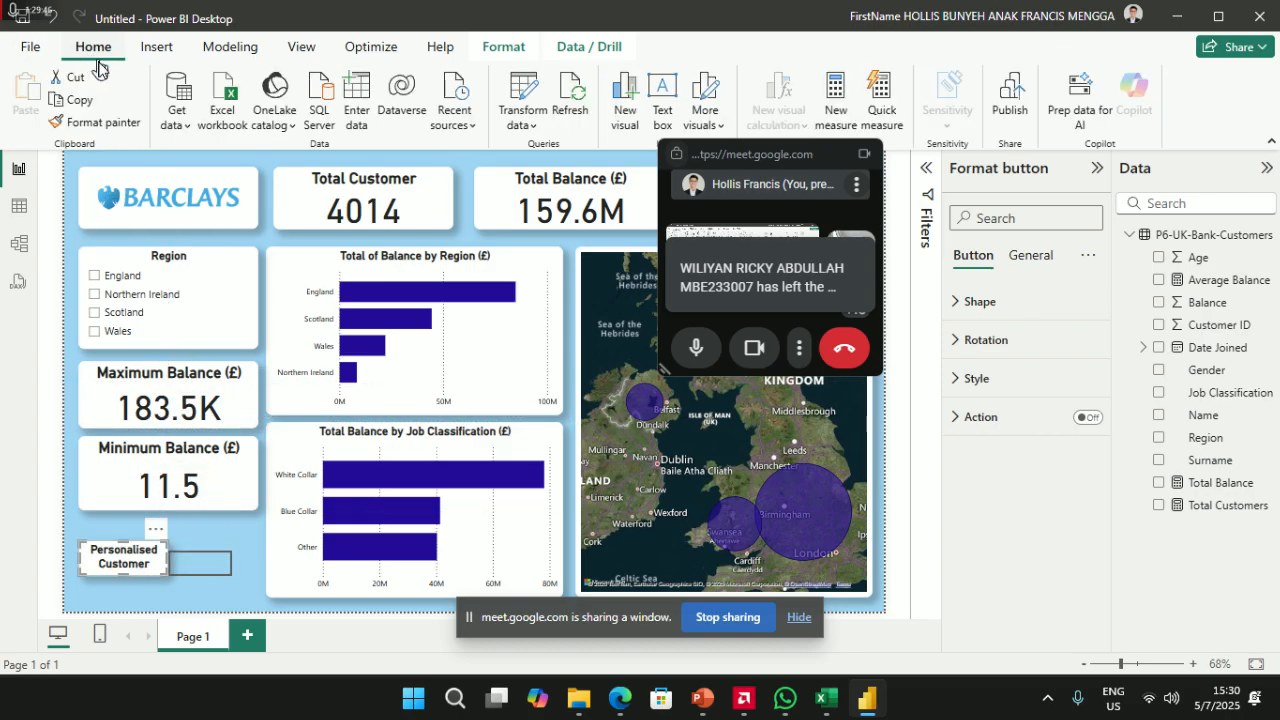
{"action": "left_click", "coordinate": [96, 121]}
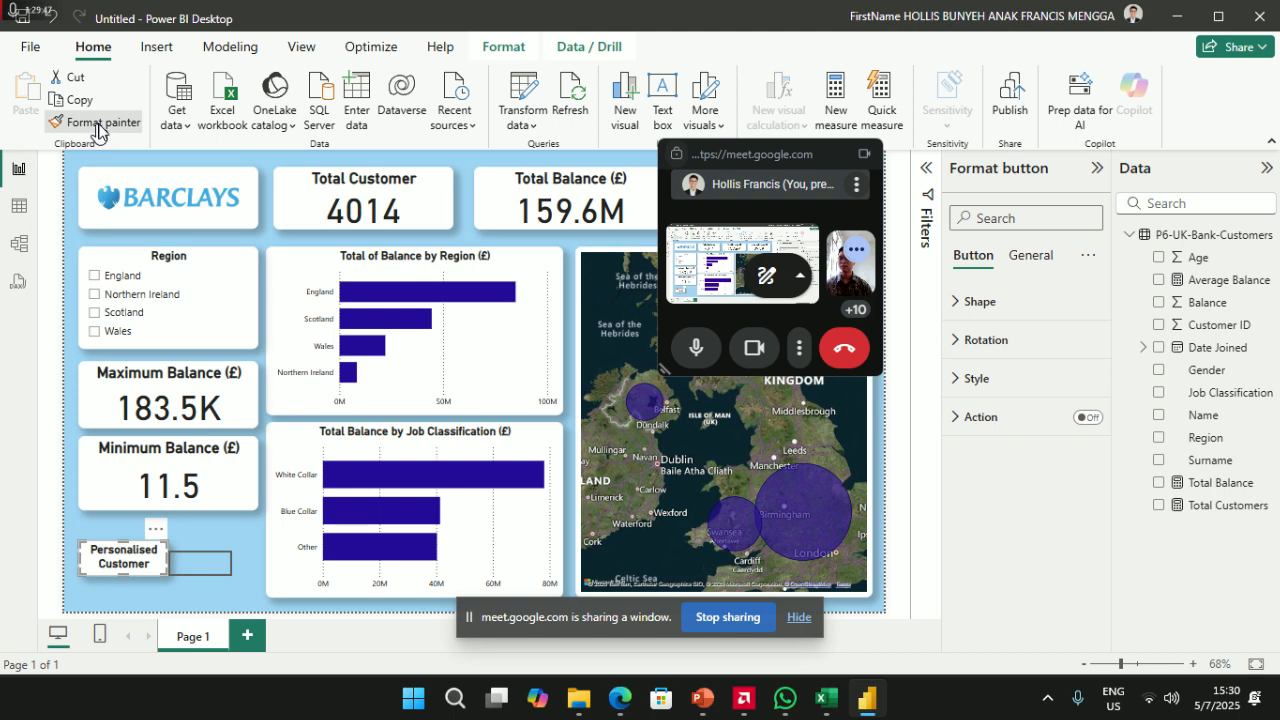
{"action": "left_click", "coordinate": [205, 565]}
{"action": "left_click_drag", "start_coordinate": [206, 570], "coordinate": [216, 587]}
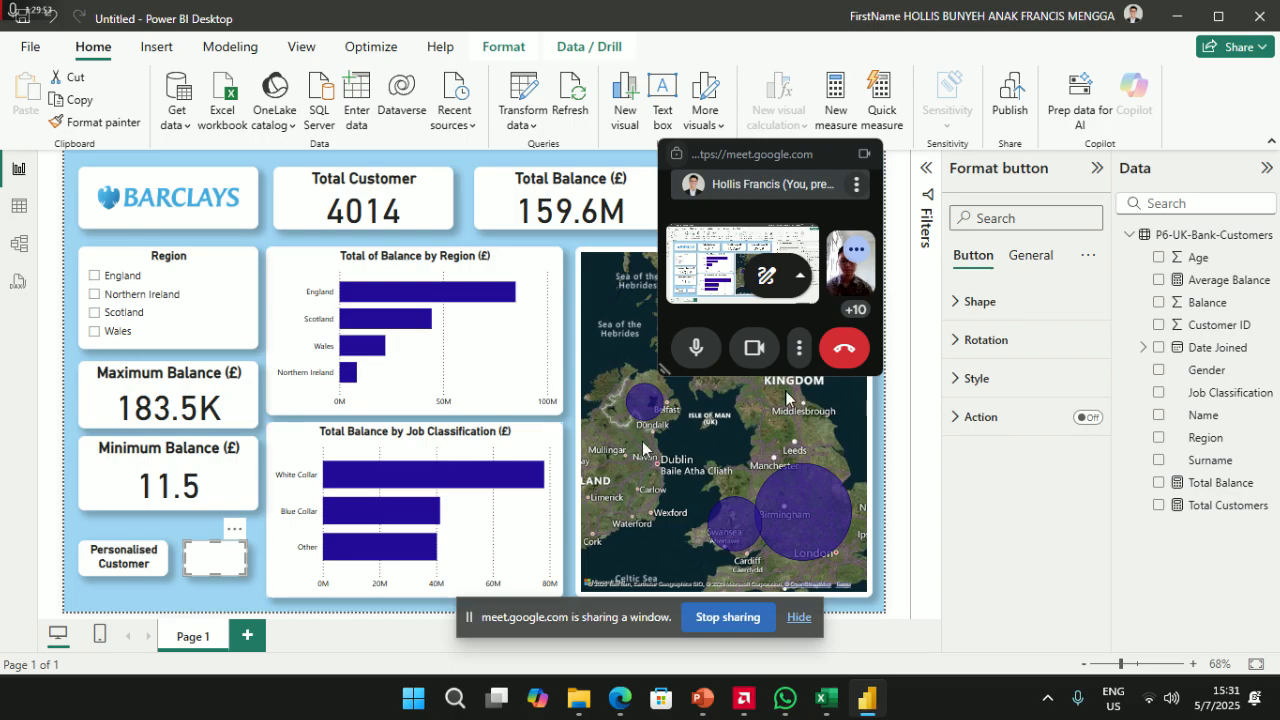
- Turn on the new button's title and label it Analysis By Gender
{"action": "left_click", "coordinate": [1030, 255]}
{"action": "left_click", "coordinate": [1087, 340]}
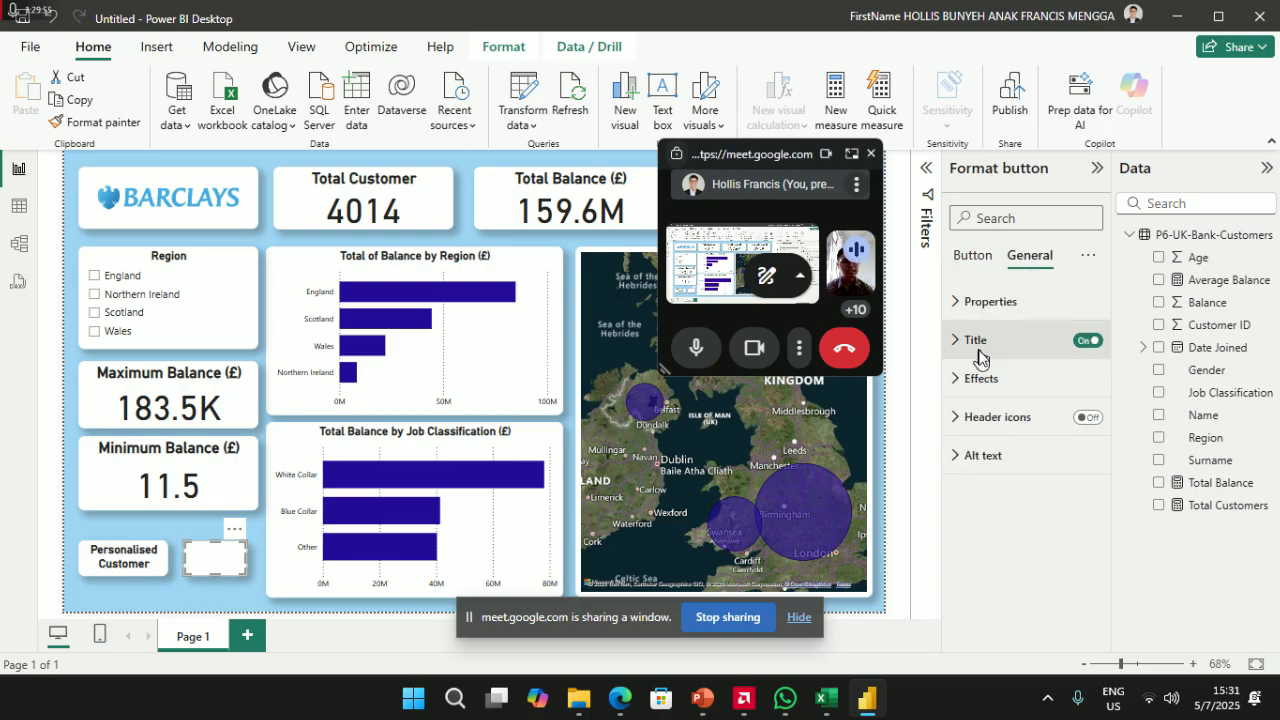
{"action": "left_click", "coordinate": [975, 340]}
{"action": "left_click", "coordinate": [1008, 438]}
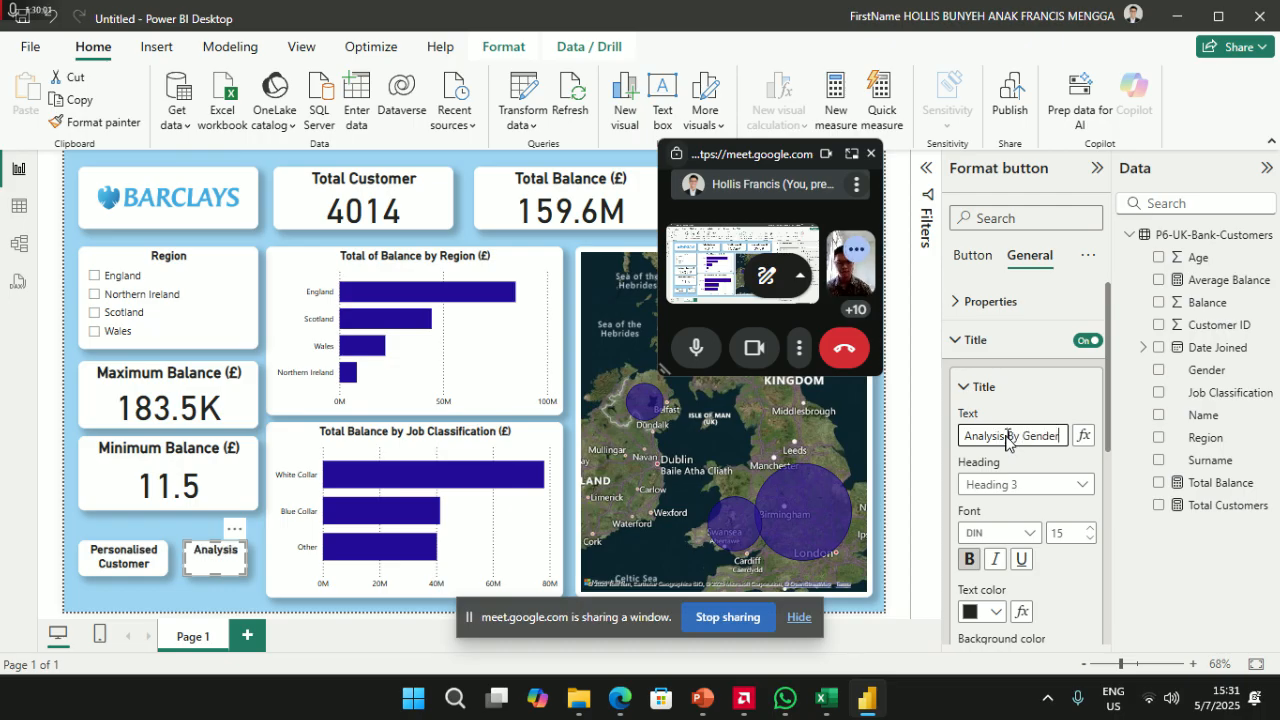
- Align Personalised Customer with the cards' left edge and set Analysis By Gender beside it
{"action": "mouse_move", "coordinate": [125, 577]}
{"action": "left_mouse_down"}
{"action": "mouse_move", "coordinate": [146, 559]}
{"action": "mouse_move", "coordinate": [128, 575]}
{"action": "left_mouse_up"}
{"action": "mouse_move", "coordinate": [216, 562]}
{"action": "left_mouse_down"}
{"action": "mouse_move", "coordinate": [110, 570]}
{"action": "mouse_move", "coordinate": [207, 564]}
{"action": "left_mouse_up"}
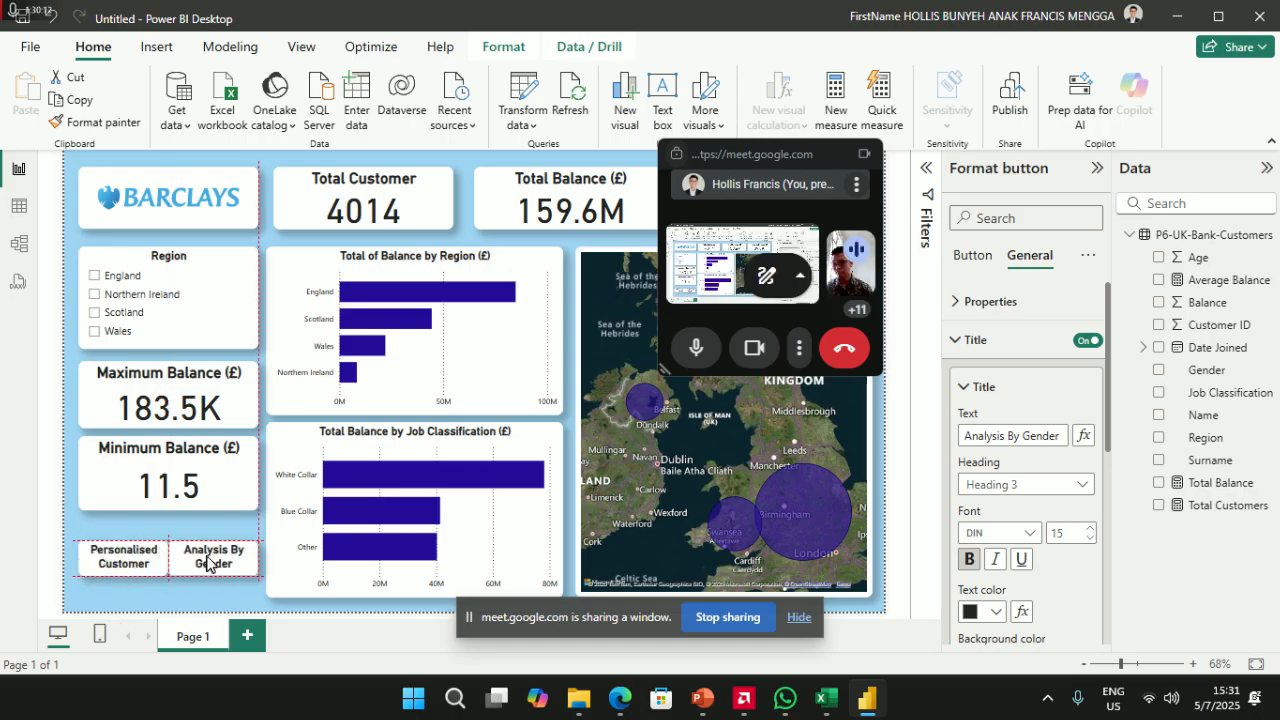
{"action": "left_click", "coordinate": [116, 567]}
{"action": "left_click_drag", "start_coordinate": [127, 576], "coordinate": [160, 560]}
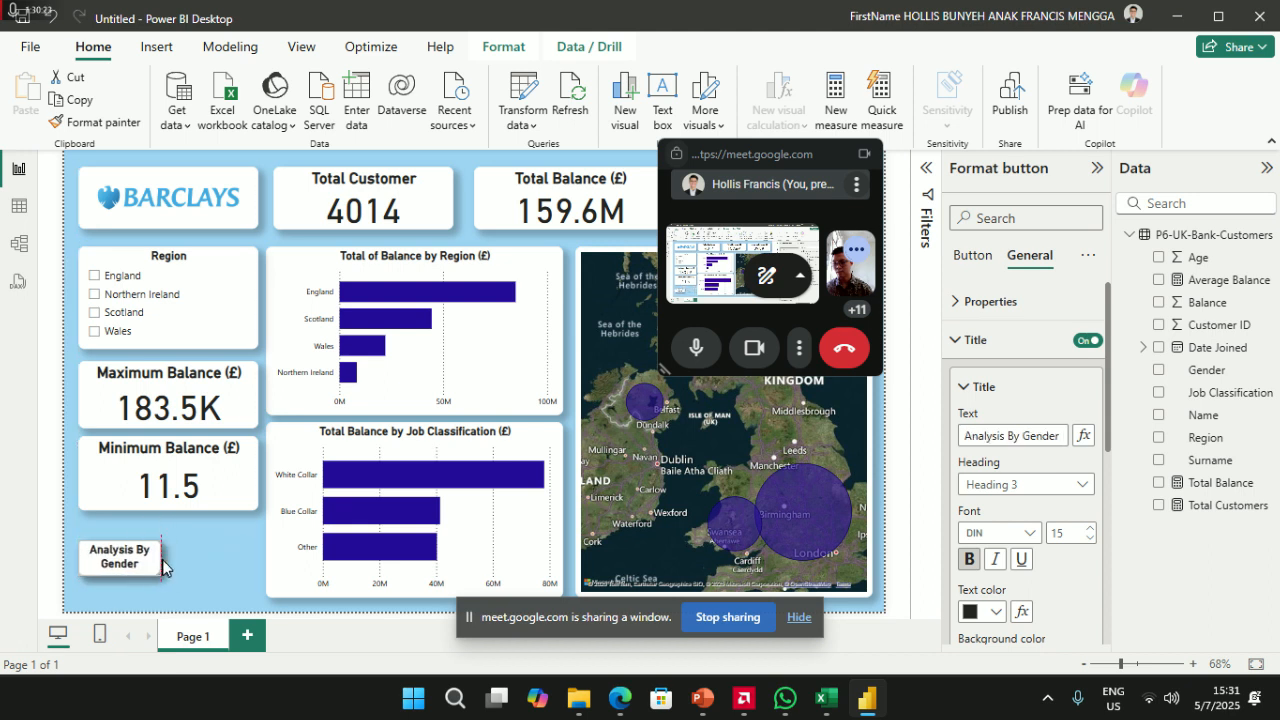
{"action": "left_click_drag", "start_coordinate": [119, 570], "coordinate": [205, 560]}
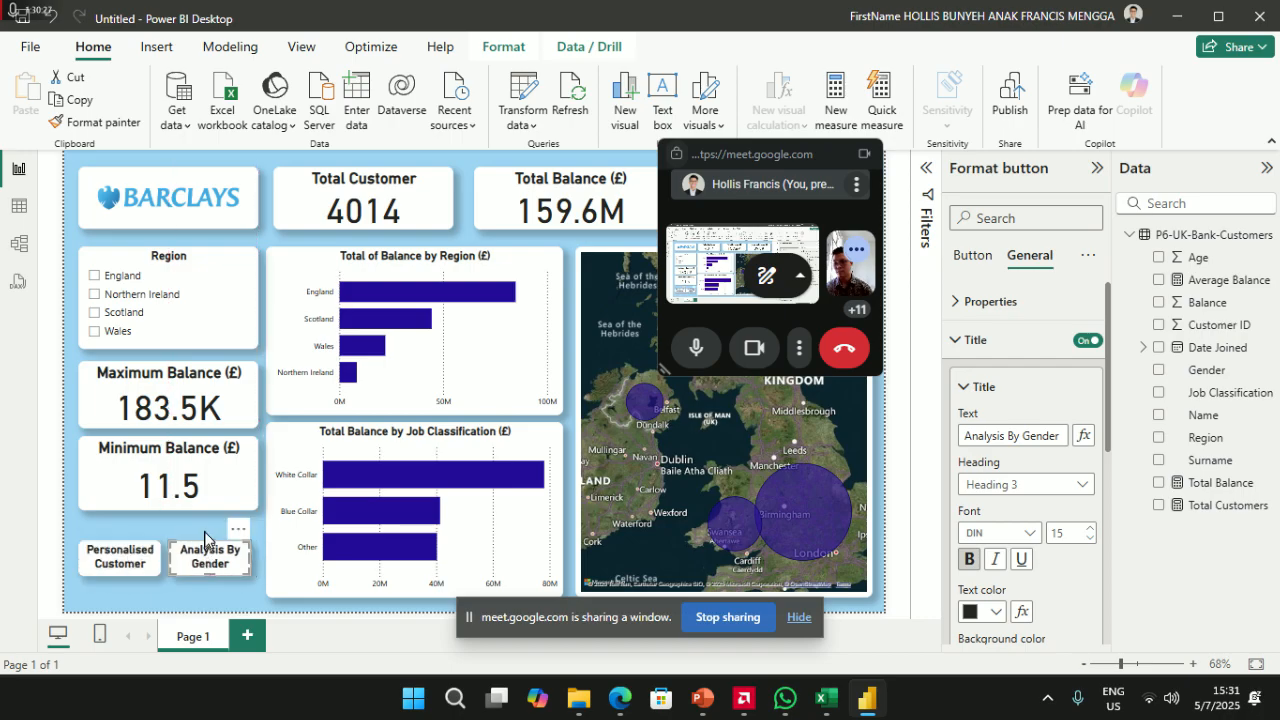
{"action": "left_click", "coordinate": [190, 617]}
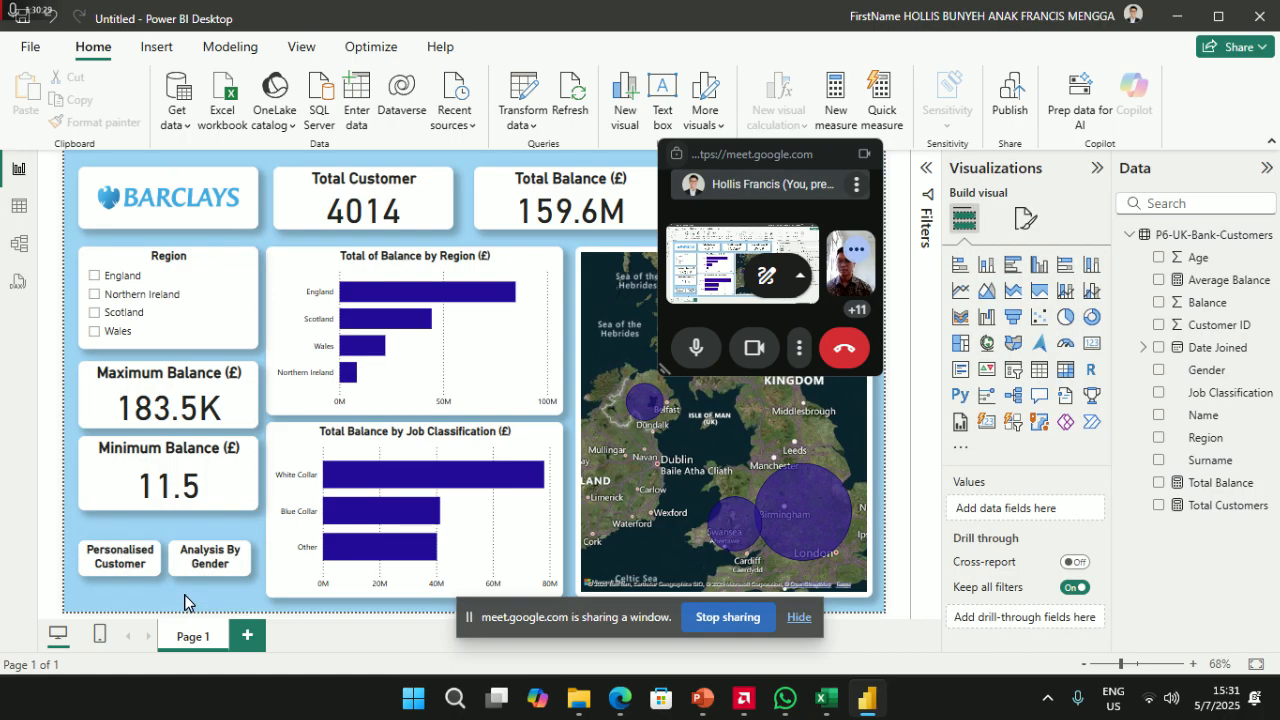
- Move both buttons up near the Barclays logo, shifting the balance cards and Region slicer down
{"action": "mouse_move", "coordinate": [186, 482]}
{"action": "left_mouse_down"}
{"action": "mouse_move", "coordinate": [187, 504]}
{"action": "mouse_move", "coordinate": [187, 489]}
{"action": "left_mouse_up"}
{"action": "left_click_drag", "start_coordinate": [137, 569], "coordinate": [166, 368]}
{"action": "left_click_drag", "start_coordinate": [196, 565], "coordinate": [218, 368]}
{"action": "left_click_drag", "start_coordinate": [163, 495], "coordinate": [162, 575]}
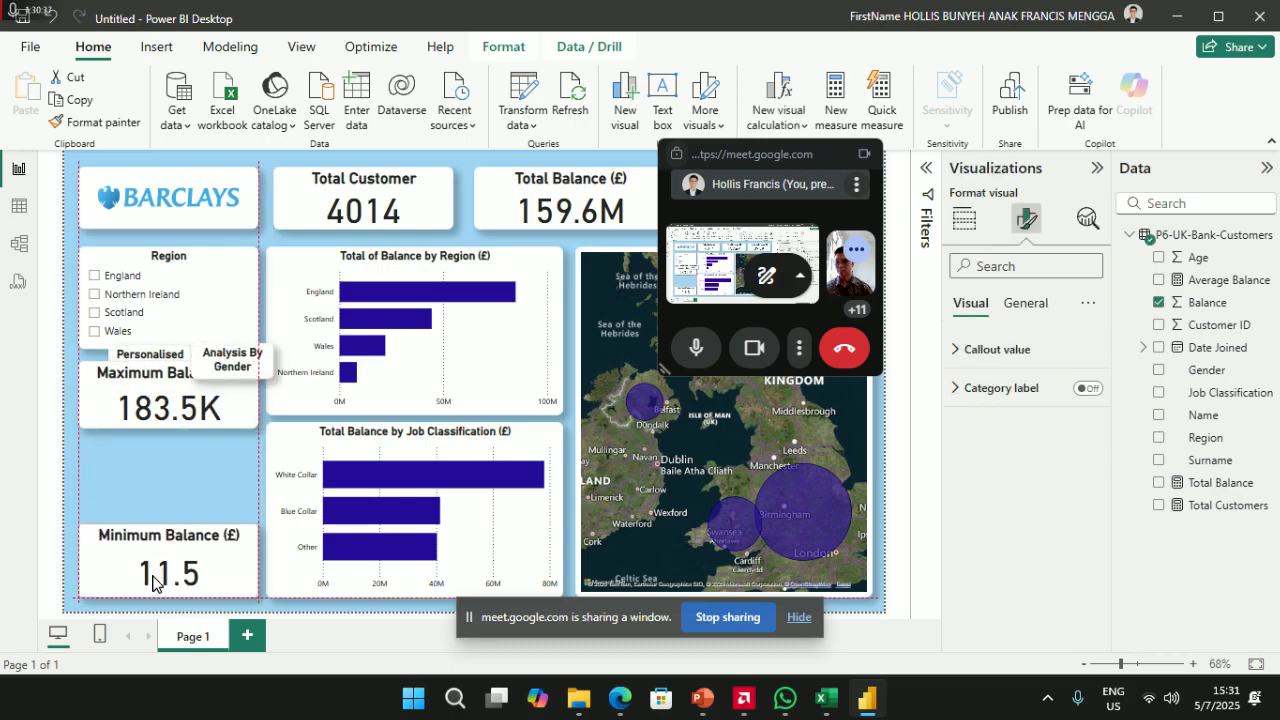
{"action": "left_click_drag", "start_coordinate": [140, 372], "coordinate": [175, 214]}
{"action": "left_click_drag", "start_coordinate": [170, 318], "coordinate": [170, 399]}
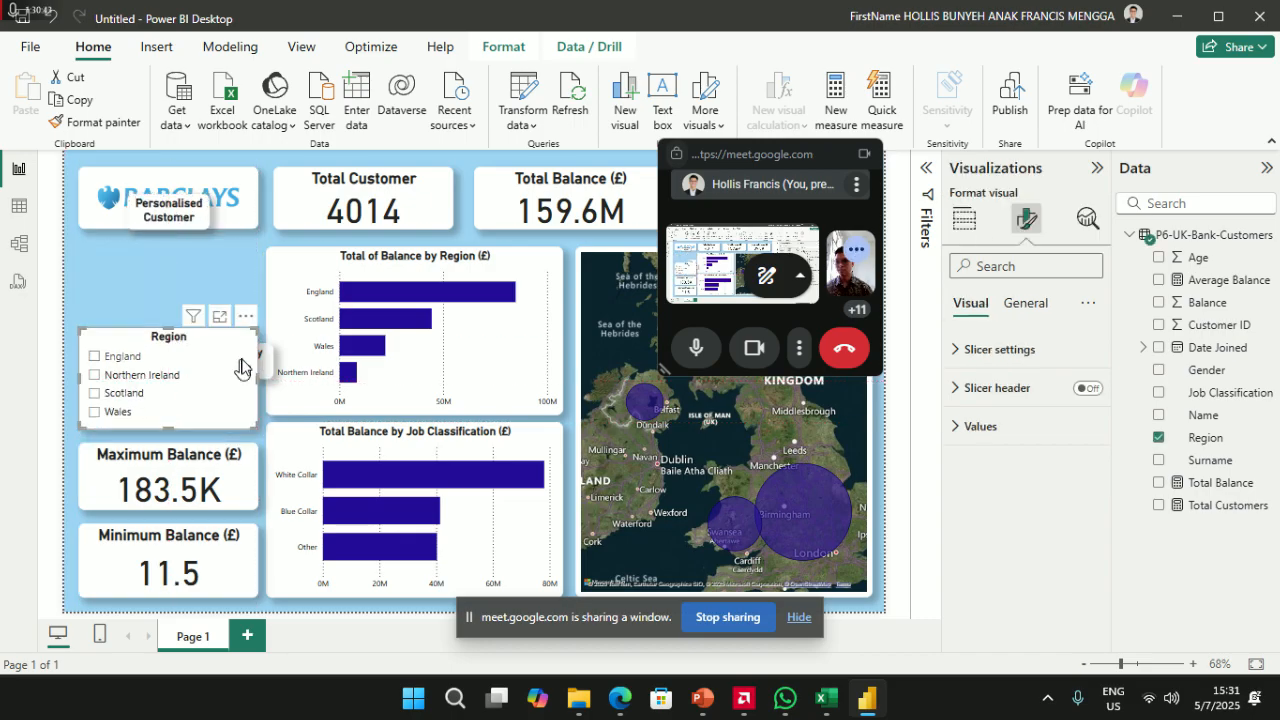
{"action": "left_click_drag", "start_coordinate": [262, 359], "coordinate": [248, 262]}
{"action": "left_click_drag", "start_coordinate": [166, 220], "coordinate": [122, 288]}
- Align the Region slicer left and line the two buttons up side by side
{"action": "left_click", "coordinate": [171, 334]}
{"action": "mouse_move", "coordinate": [171, 334]}
{"action": "left_mouse_down"}
{"action": "mouse_move", "coordinate": [158, 345]}
{"action": "mouse_move", "coordinate": [150, 305]}
{"action": "mouse_move", "coordinate": [150, 343]}
{"action": "left_mouse_up"}
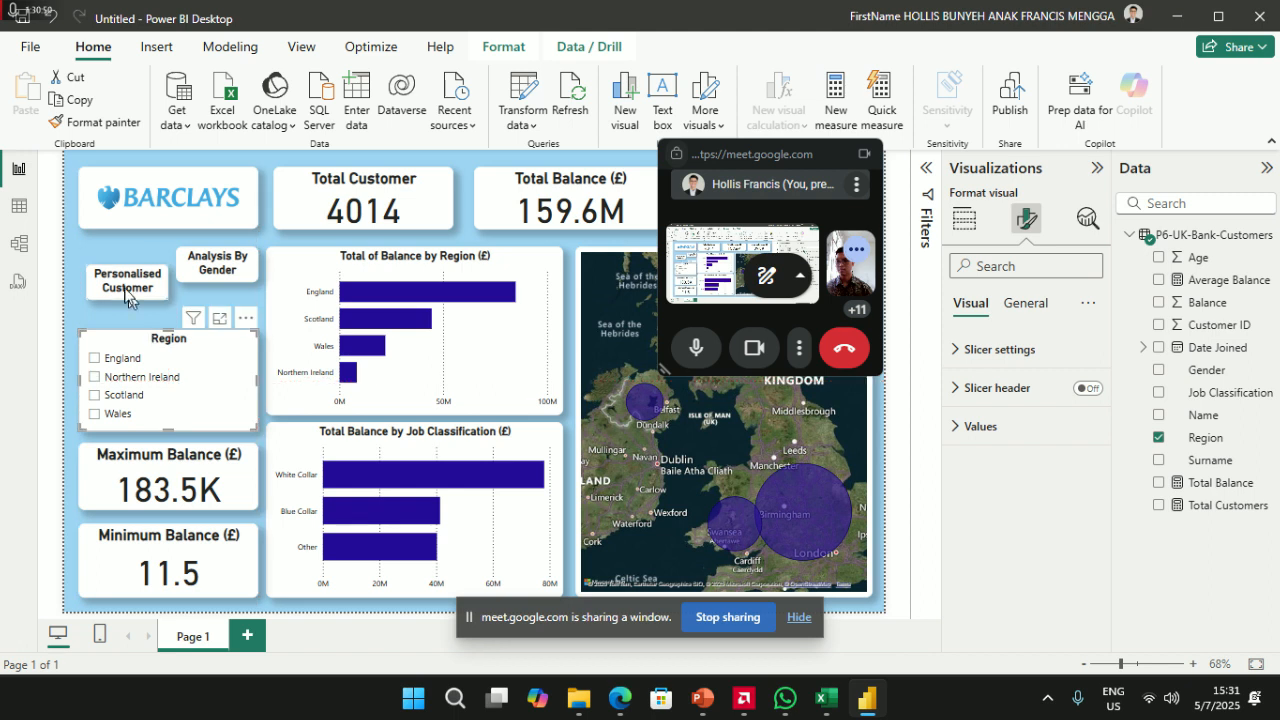
{"action": "left_click_drag", "start_coordinate": [118, 286], "coordinate": [113, 287]}
{"action": "left_click_drag", "start_coordinate": [206, 266], "coordinate": [200, 292]}
{"action": "left_click", "coordinate": [225, 314]}
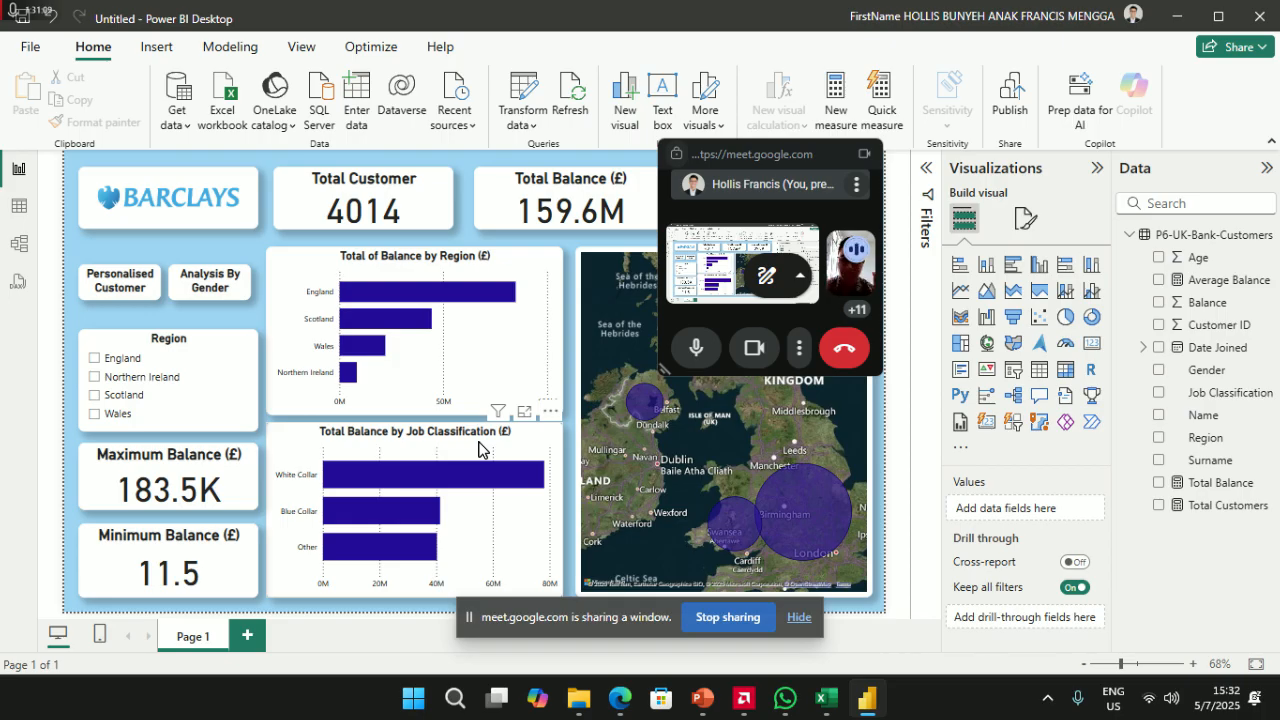
{"action": "left_click", "coordinate": [960, 448]}
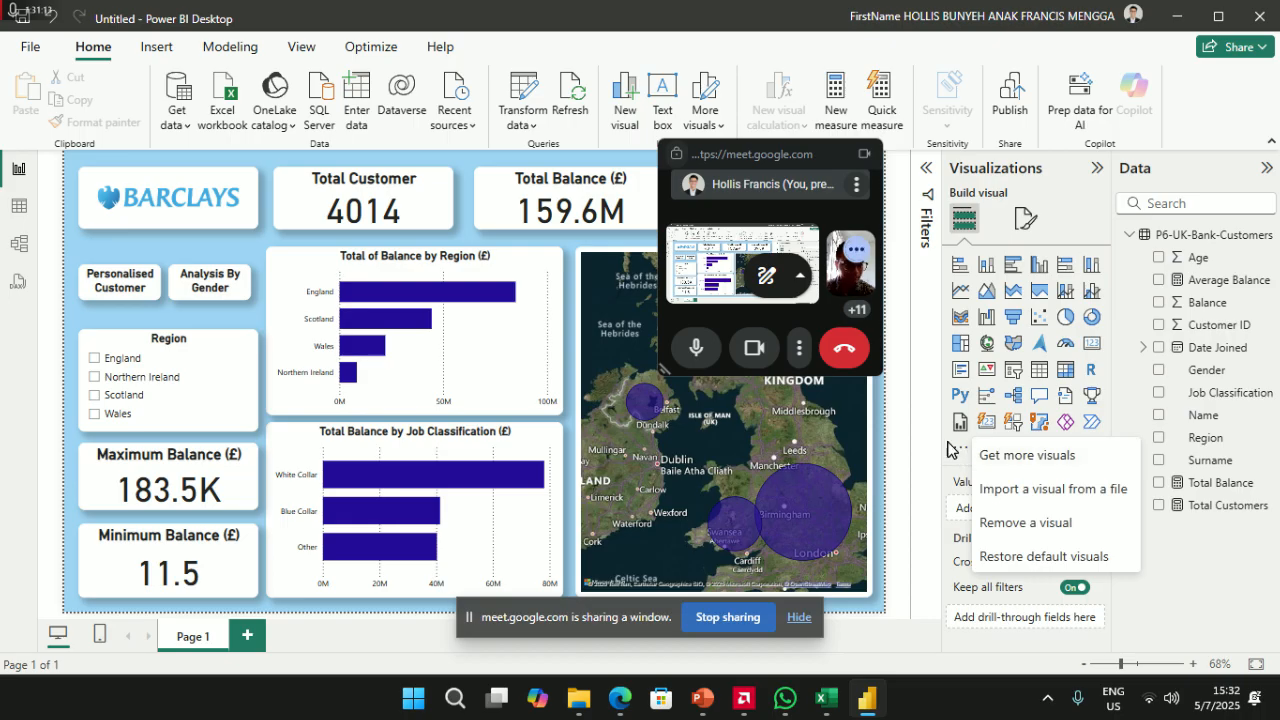
{"action": "left_click", "coordinate": [948, 450]}
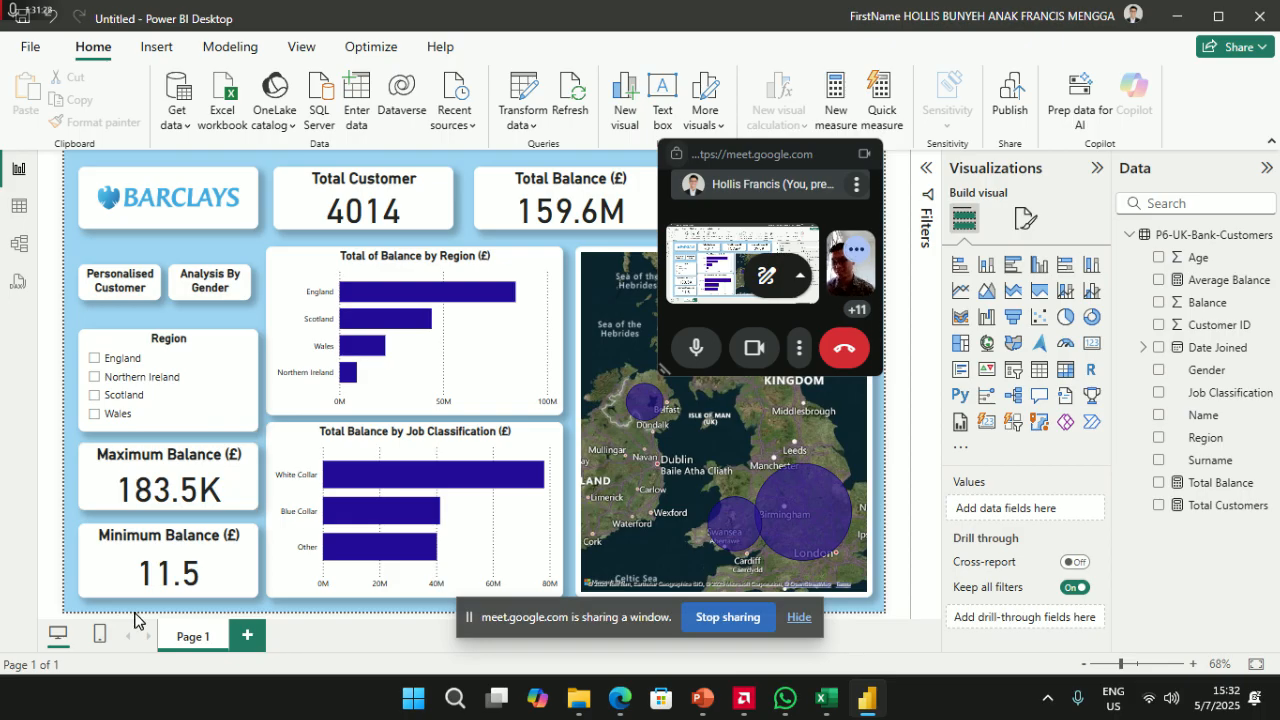
- Rename Page 1 to 'Main Page' and duplicate it
{"action": "right_click", "coordinate": [183, 648]}
{"action": "left_click", "coordinate": [218, 634]}
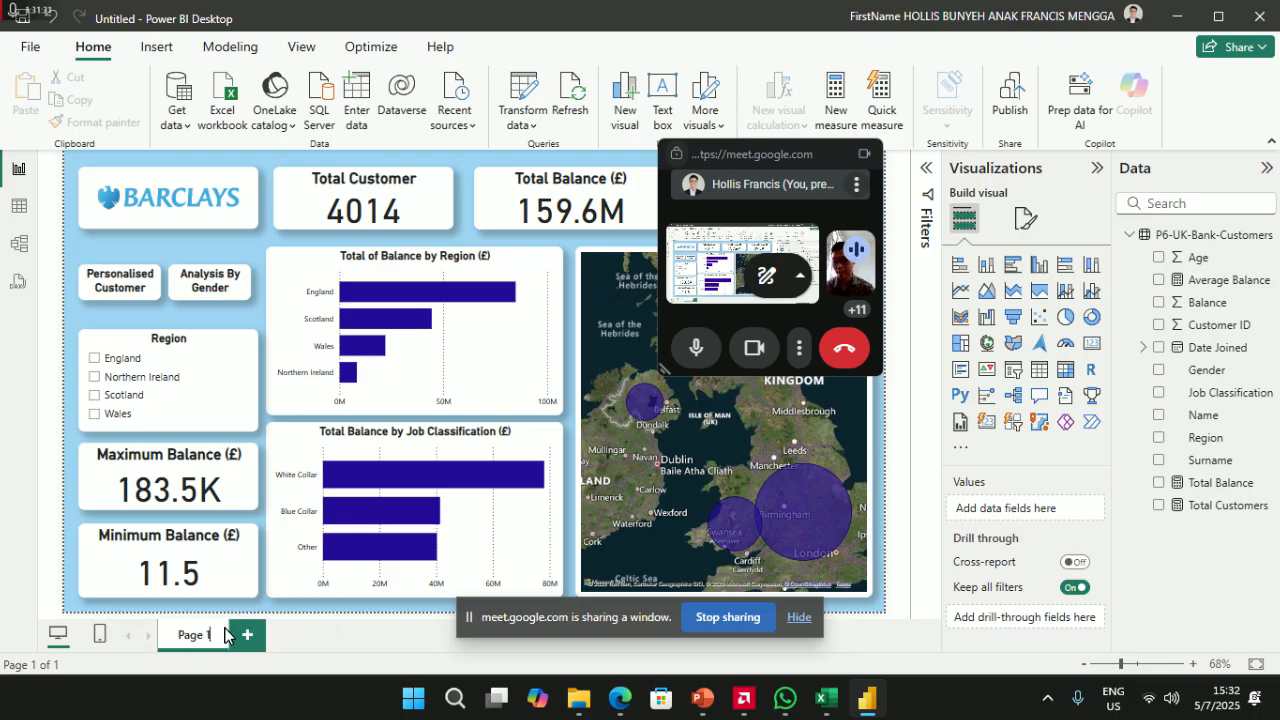
{"action": "type", "text": "ma"}
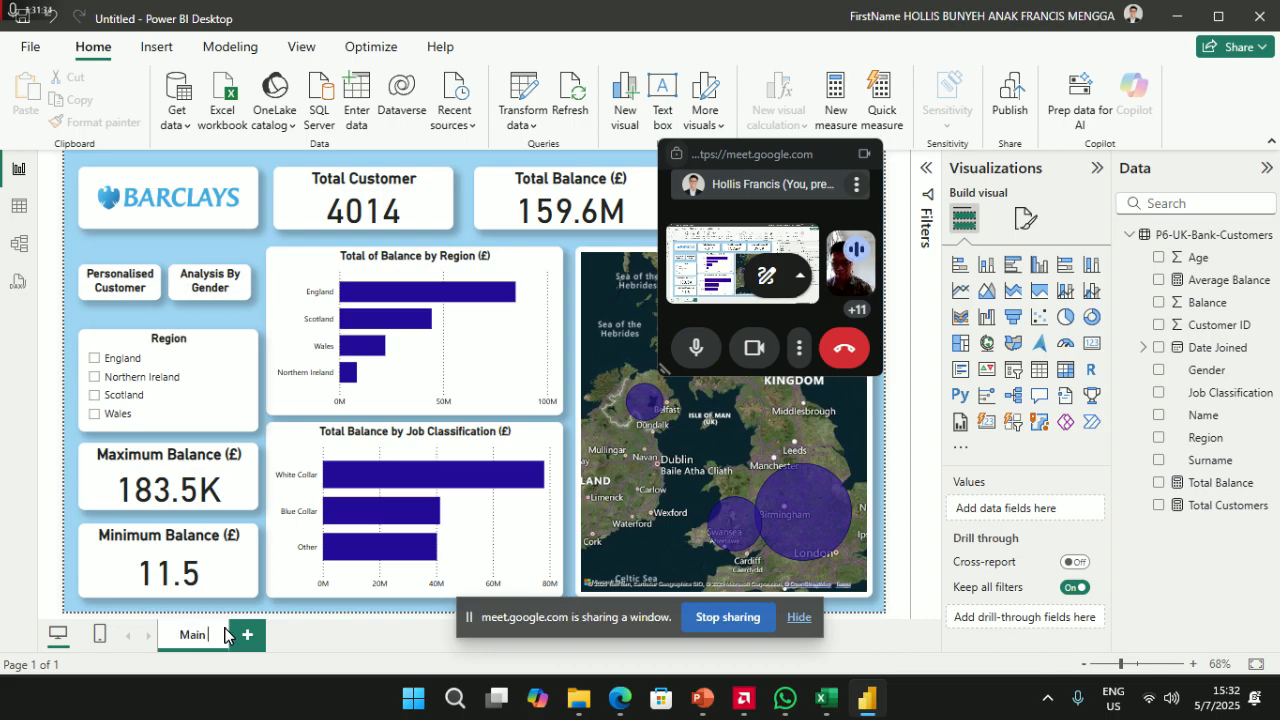
{"action": "left_click", "coordinate": [311, 633]}
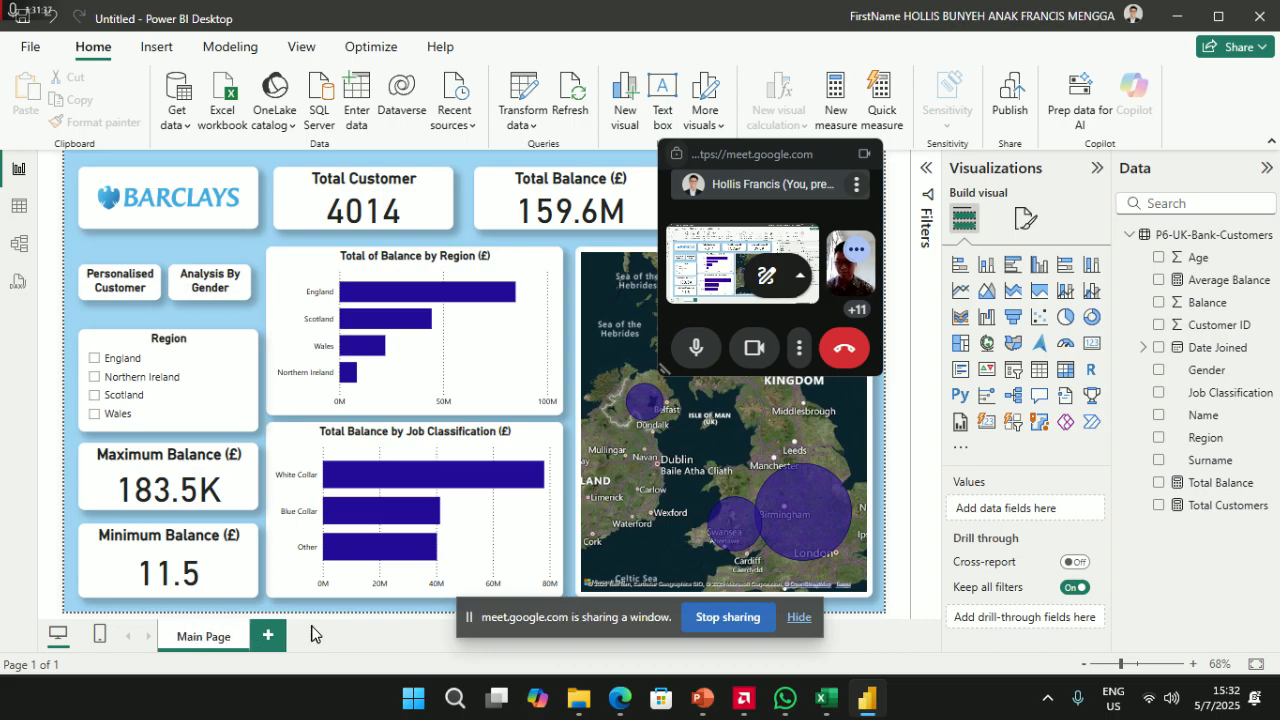
{"action": "right_click", "coordinate": [206, 645]}
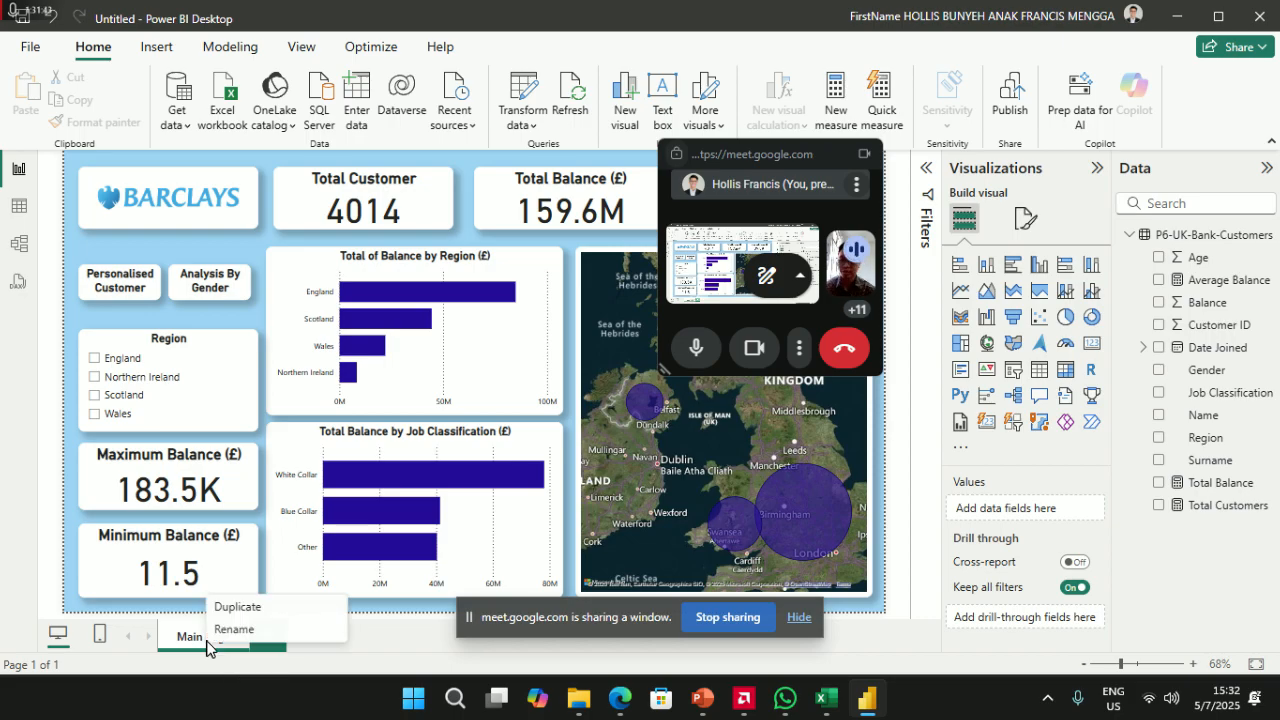
{"action": "left_click", "coordinate": [230, 610]}
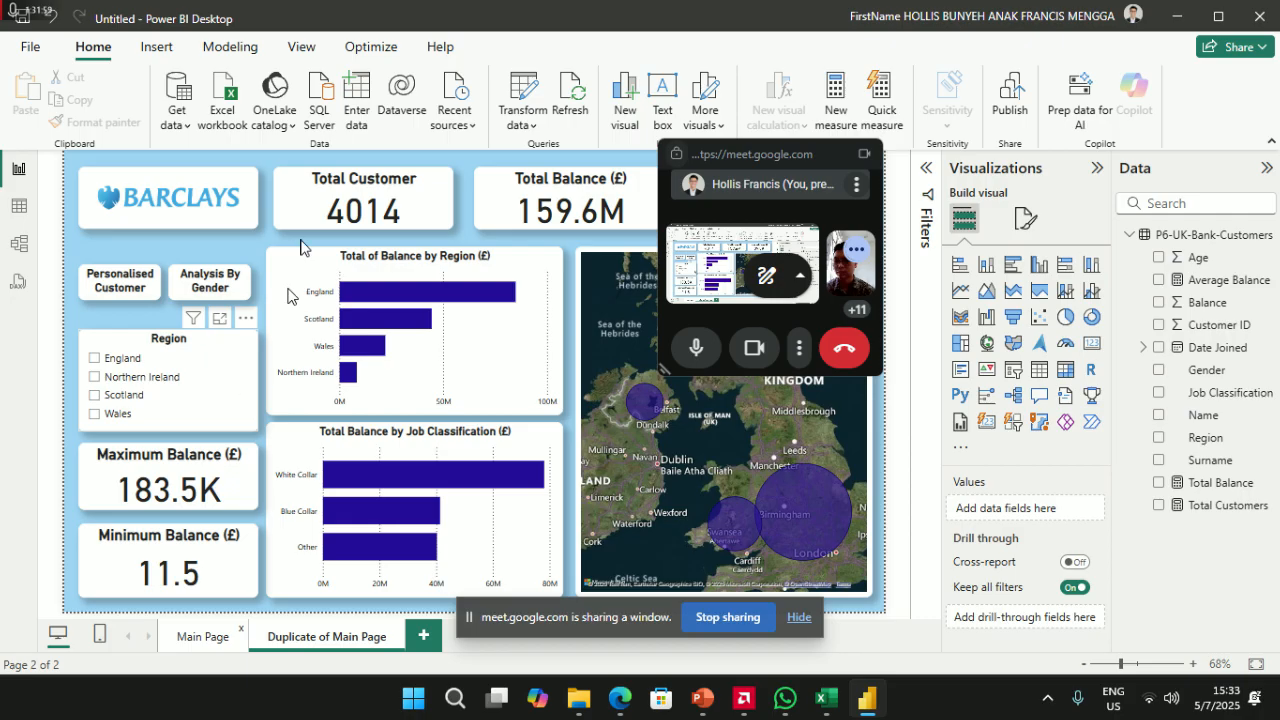
- On the duplicate page, delete the Min/Max Balance cards, Region slicer and both bar charts
{"action": "left_click", "coordinate": [333, 178]}
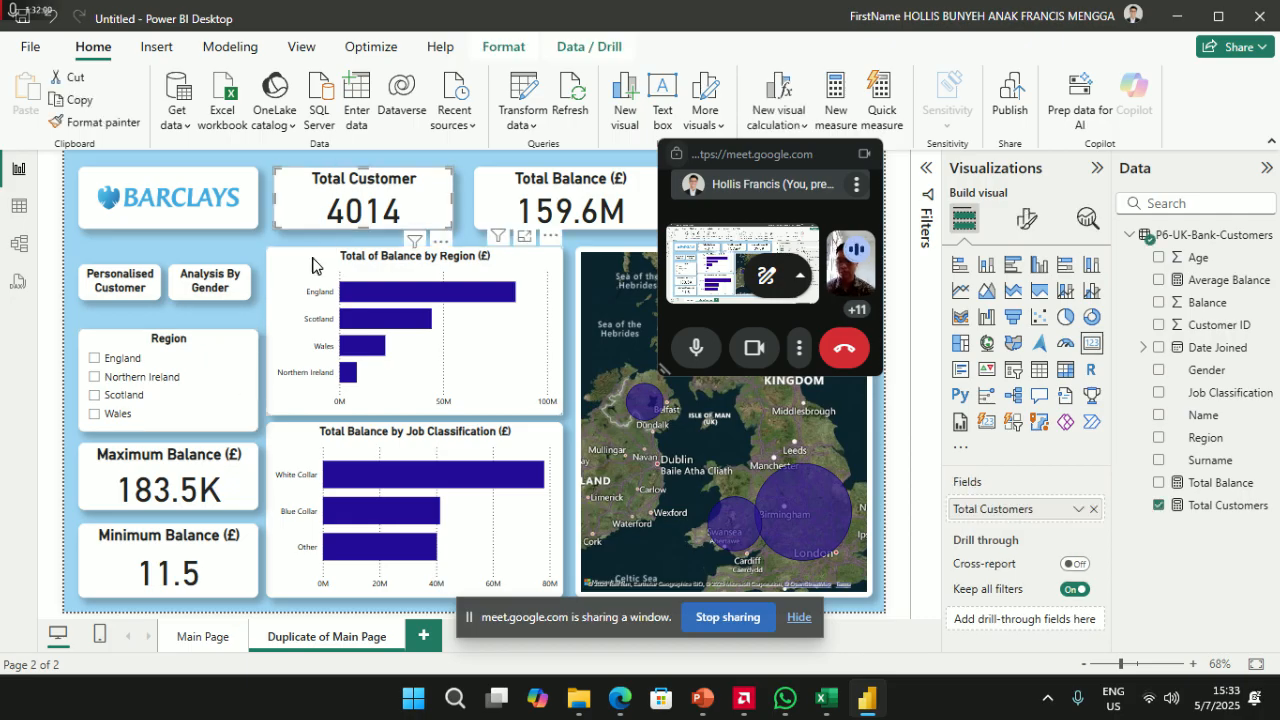
{"action": "left_click", "coordinate": [140, 470]}
{"action": "left_click", "coordinate": [164, 534]}
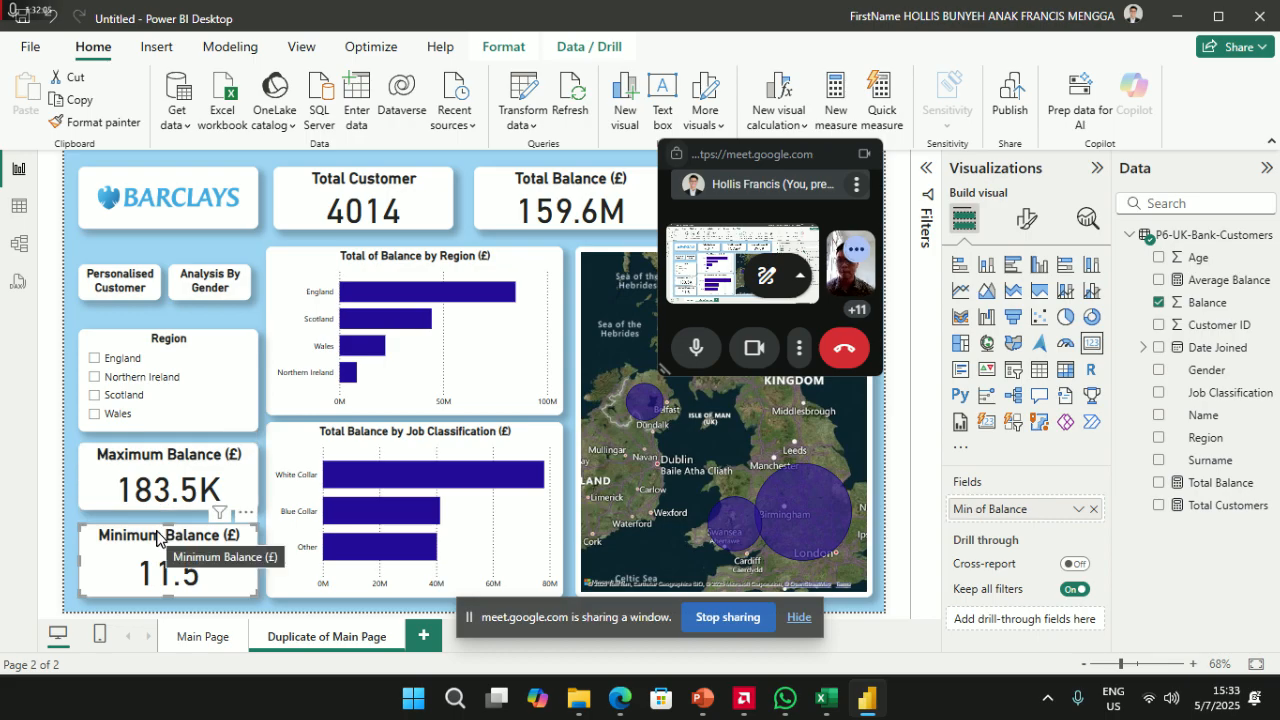
{"action": "key", "text": "Delete"}
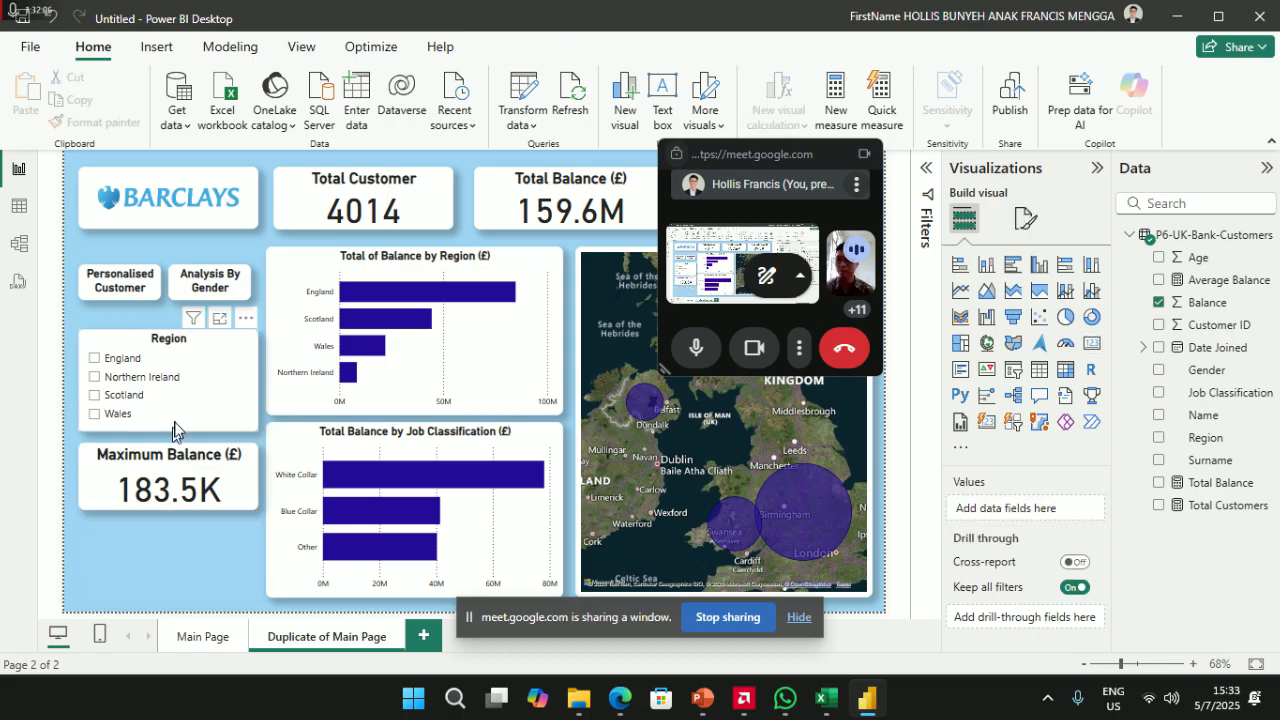
{"action": "left_click", "coordinate": [173, 457]}
{"action": "key", "text": "Delete"}
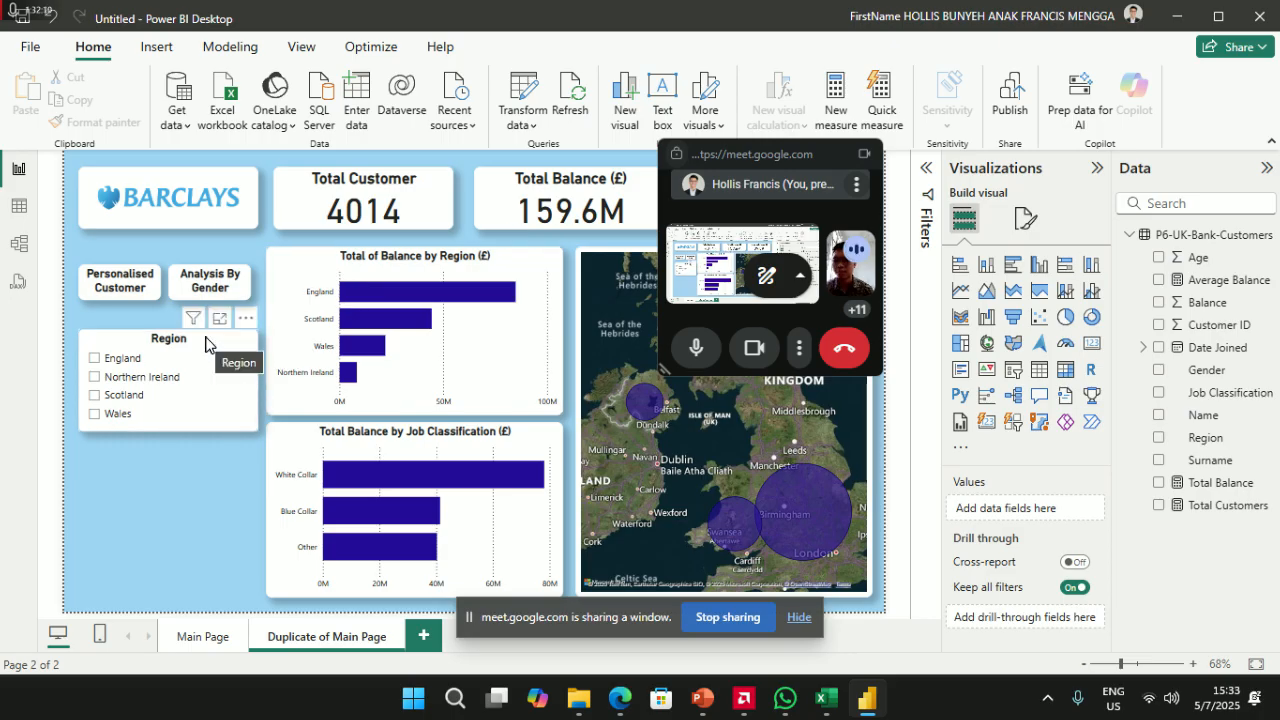
{"action": "left_click_drag", "start_coordinate": [208, 338], "coordinate": [209, 397]}
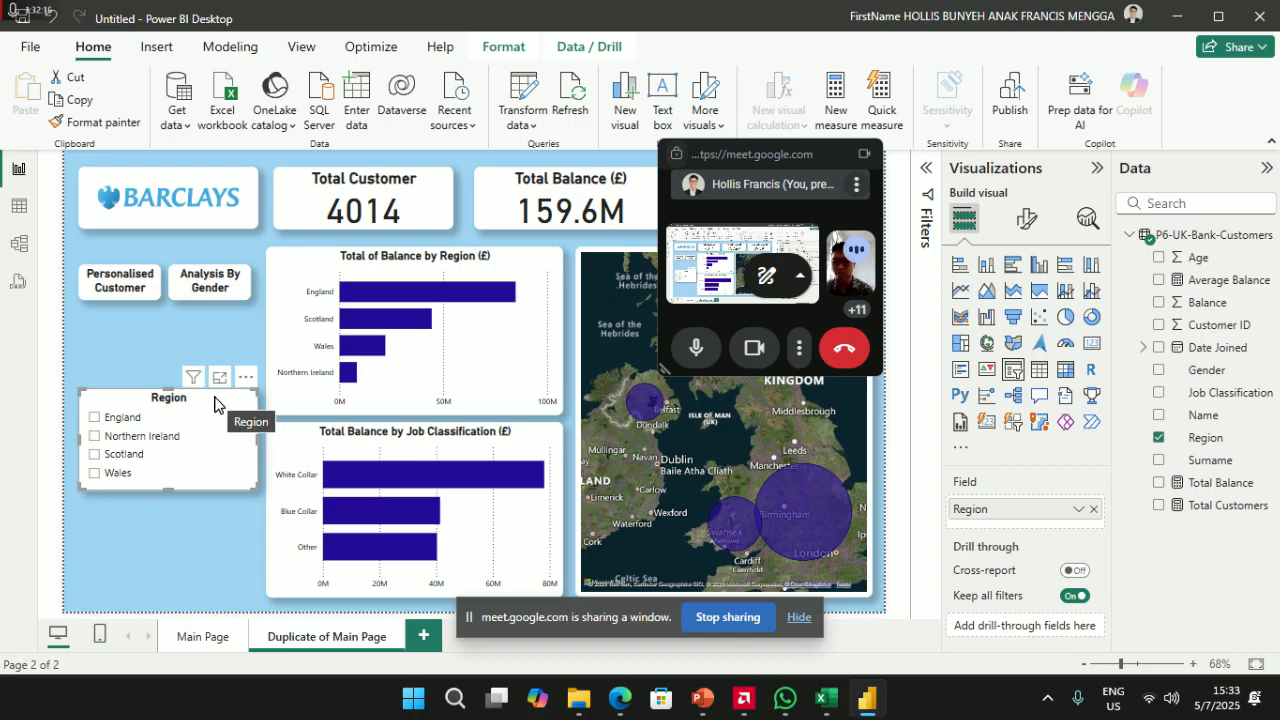
{"action": "key", "text": "Delete"}
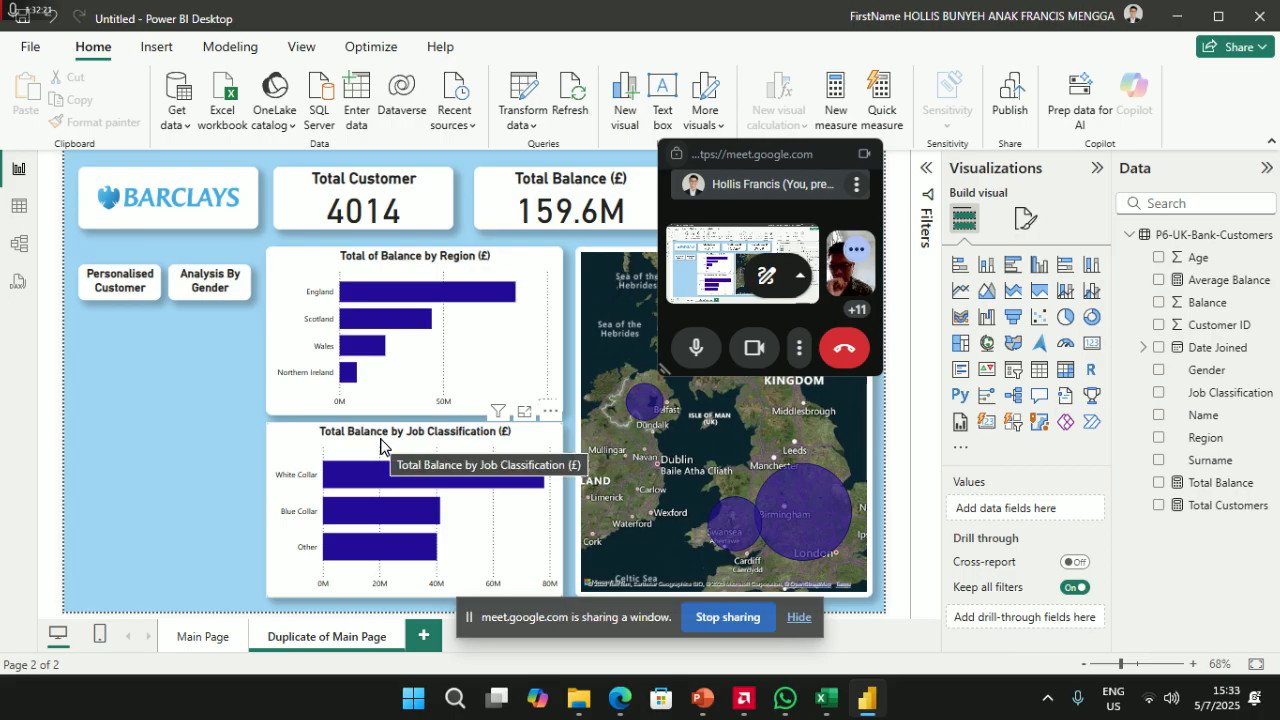
{"action": "left_click", "coordinate": [380, 447]}
{"action": "key", "text": "Delete"}
{"action": "left_click", "coordinate": [416, 258]}
{"action": "key", "text": "Delete"}
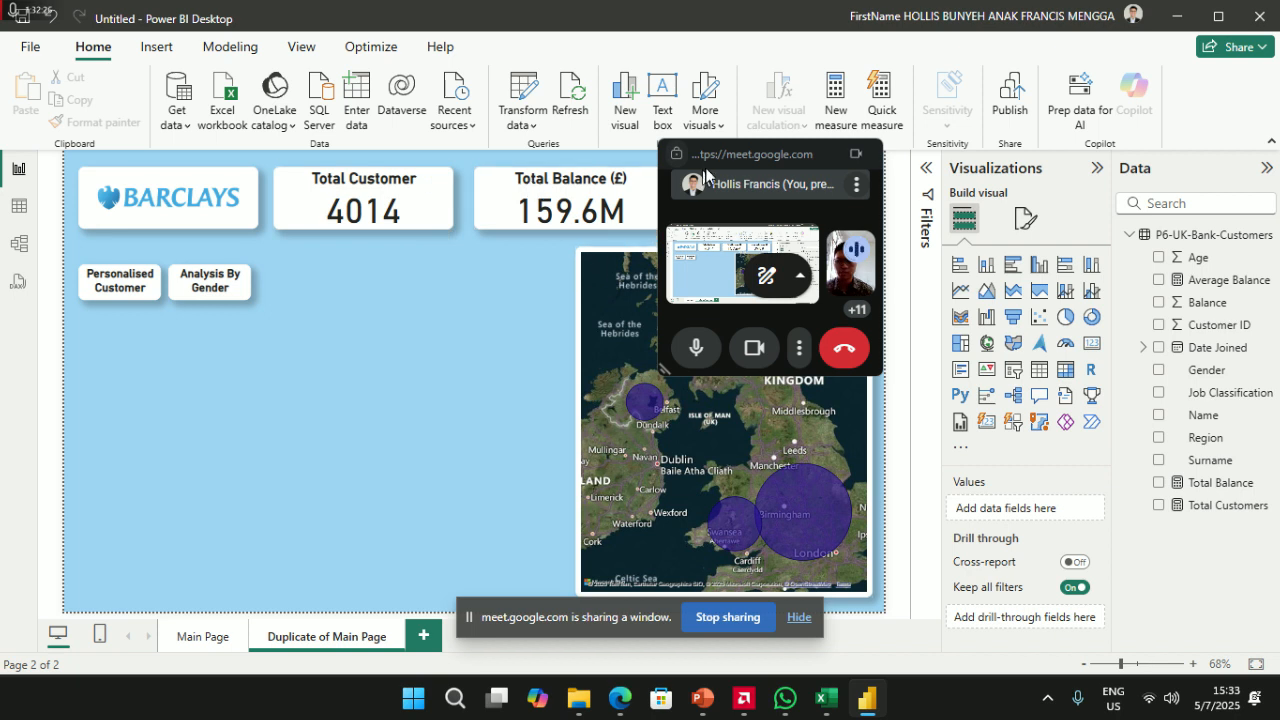
- Delete the Total Customer card from the duplicate page
{"action": "left_click_drag", "start_coordinate": [731, 154], "coordinate": [1030, 97]}
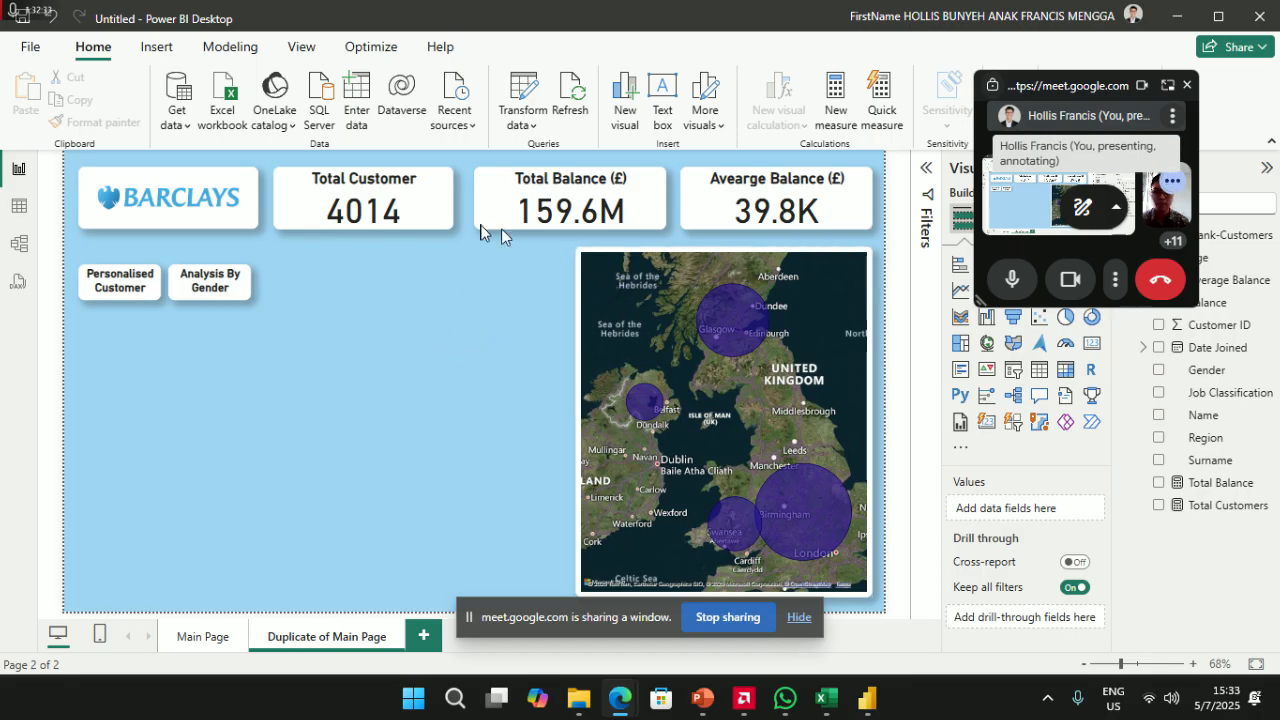
{"action": "left_click", "coordinate": [224, 292]}
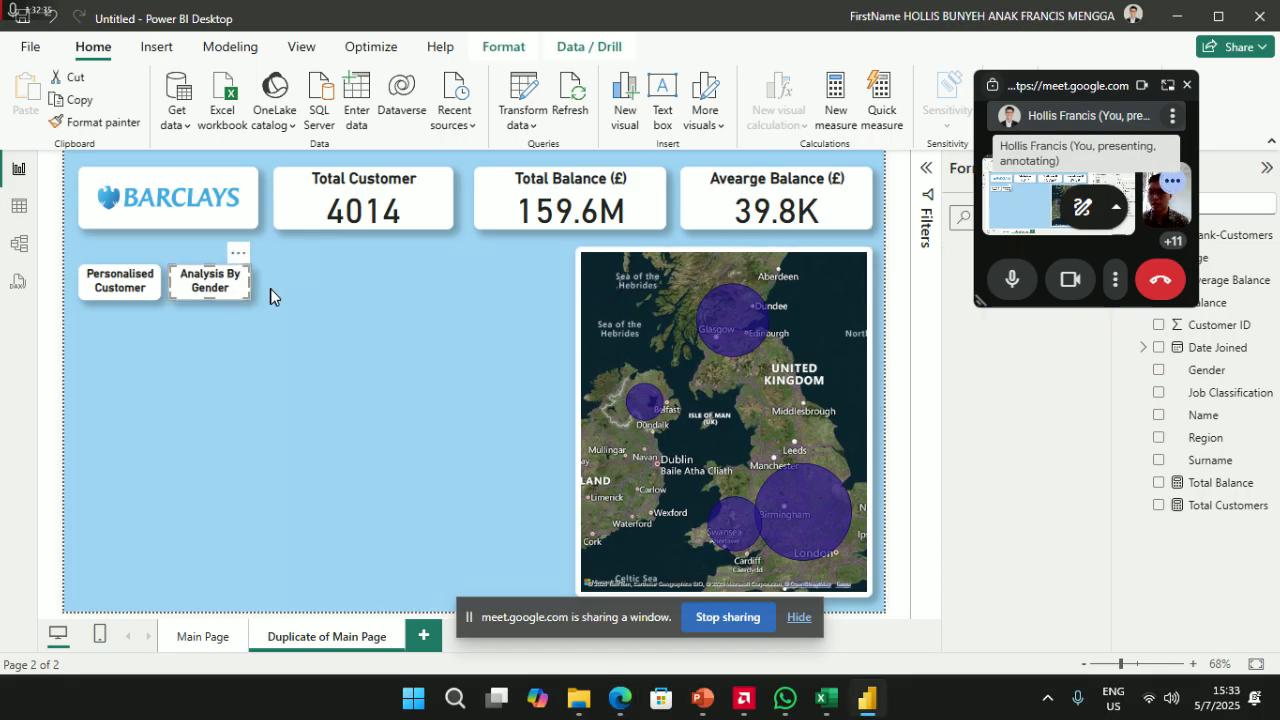
{"action": "left_click", "coordinate": [320, 301]}
{"action": "left_click", "coordinate": [376, 190]}
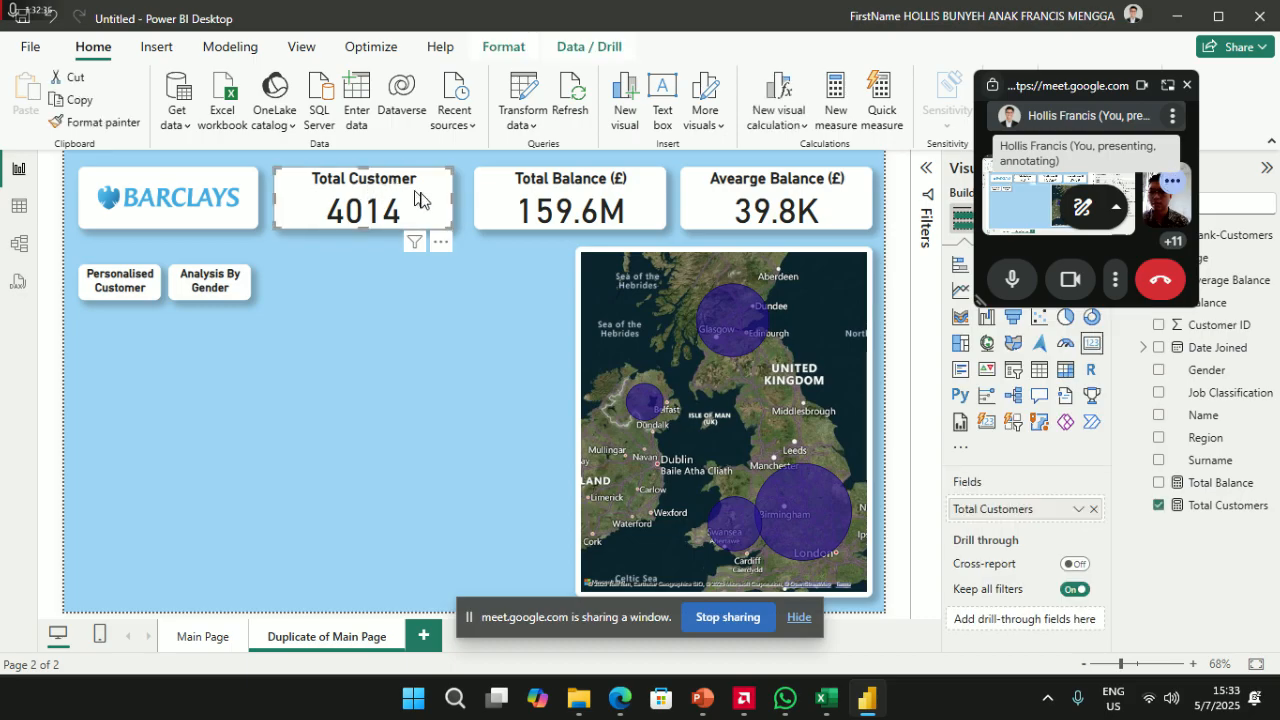
{"action": "key", "text": "Delete"}
- Stack the Average Balance card under Total Balance and make the map taller
{"action": "left_click_drag", "start_coordinate": [503, 192], "coordinate": [352, 194]}
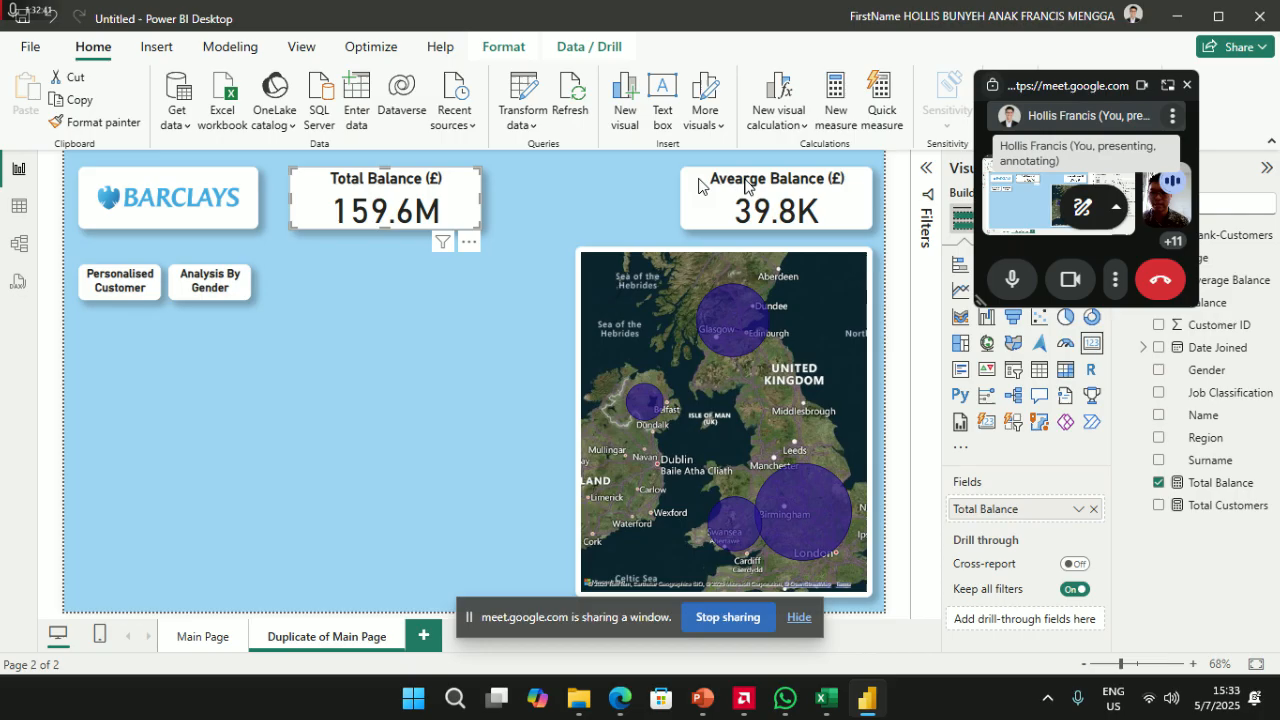
{"action": "left_click_drag", "start_coordinate": [766, 182], "coordinate": [373, 262]}
{"action": "left_click", "coordinate": [734, 254]}
{"action": "left_click_drag", "start_coordinate": [731, 237], "coordinate": [726, 168]}
{"action": "left_click_drag", "start_coordinate": [458, 202], "coordinate": [501, 202]}
{"action": "left_click_drag", "start_coordinate": [448, 267], "coordinate": [486, 263]}
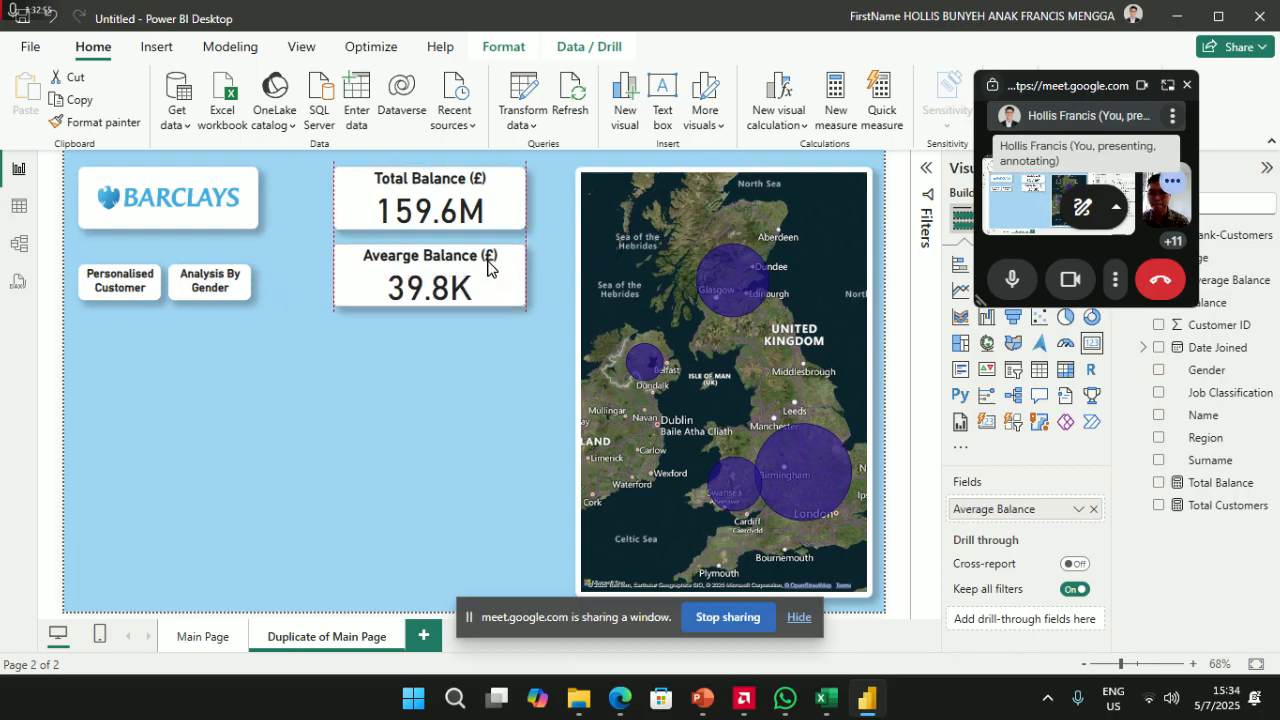
{"action": "left_click", "coordinate": [524, 428]}
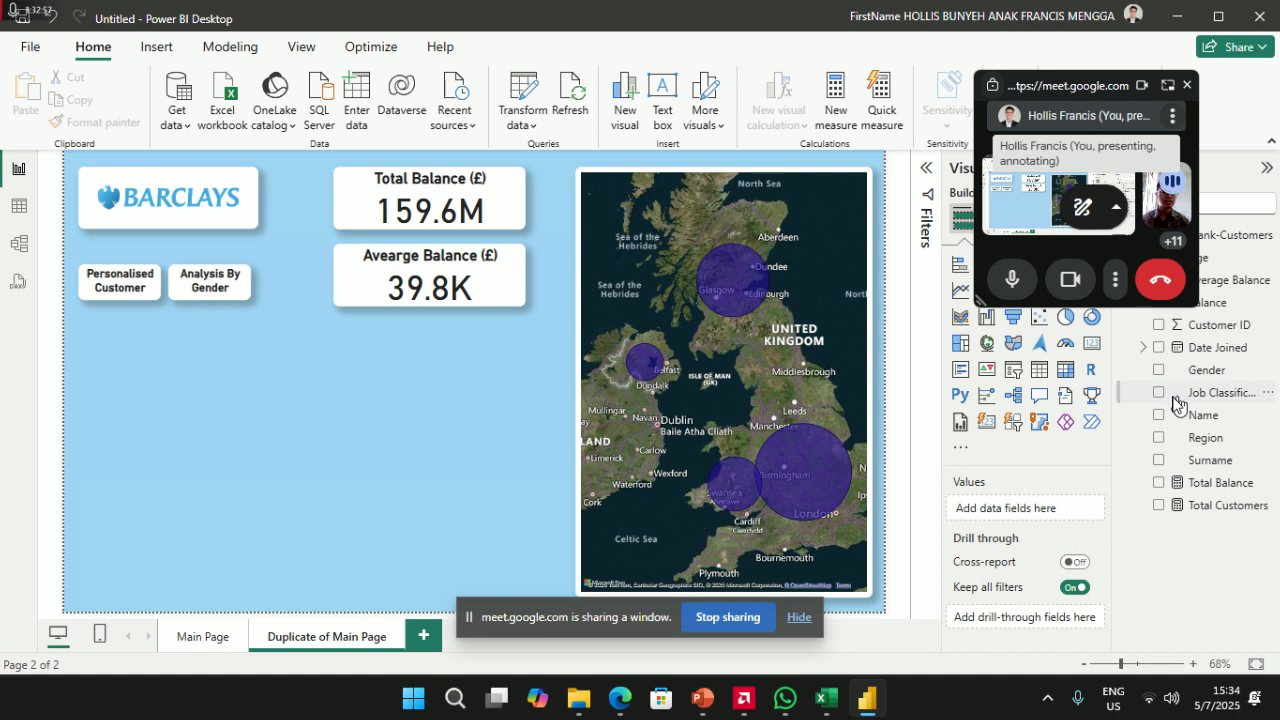
- Add a new slicer below the buttons, widen and shorten it, and fill it with Name
{"action": "left_click", "coordinate": [1010, 381]}
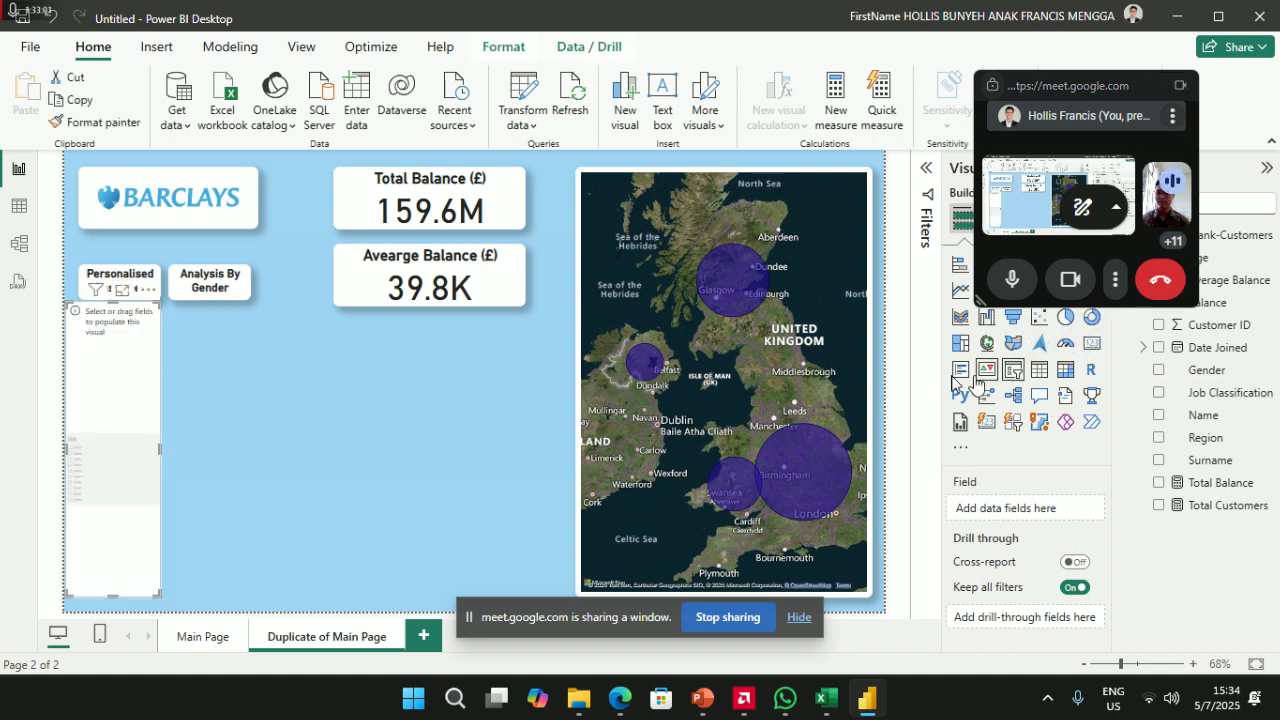
{"action": "left_click_drag", "start_coordinate": [104, 393], "coordinate": [119, 405]}
{"action": "left_click_drag", "start_coordinate": [178, 457], "coordinate": [252, 461]}
{"action": "left_click_drag", "start_coordinate": [165, 605], "coordinate": [171, 460]}
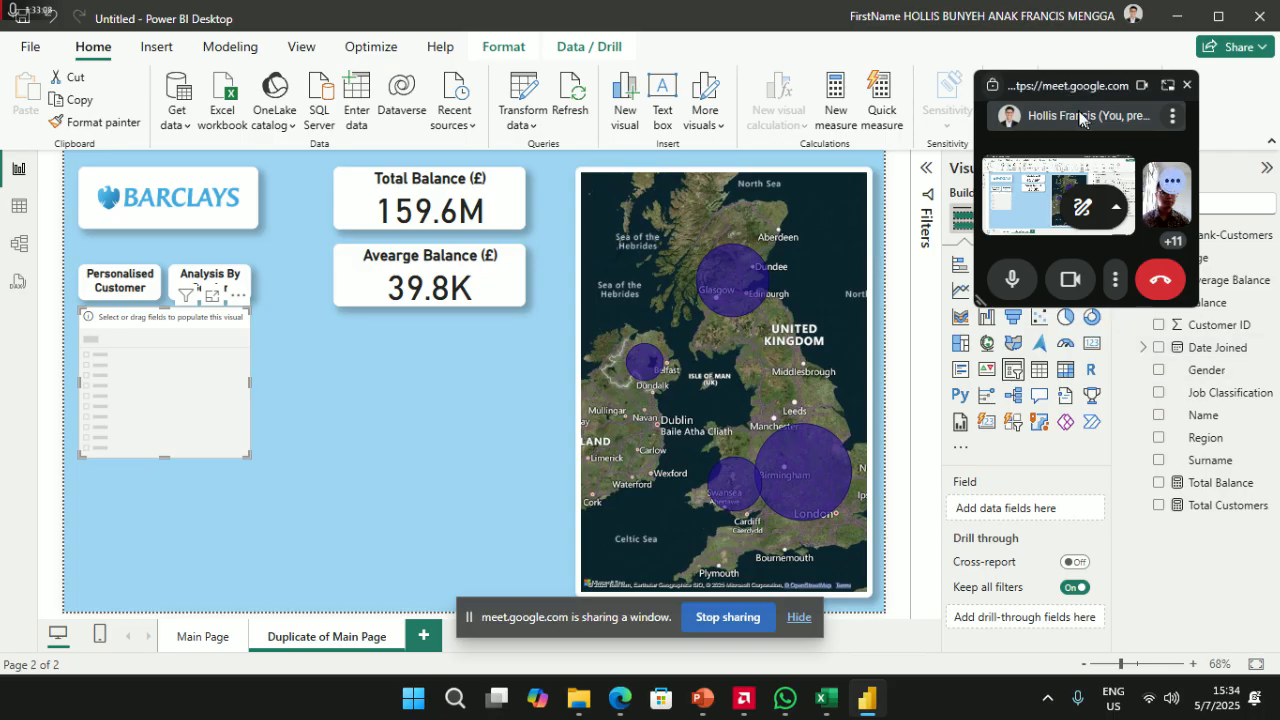
{"action": "left_click_drag", "start_coordinate": [1071, 95], "coordinate": [944, 71]}
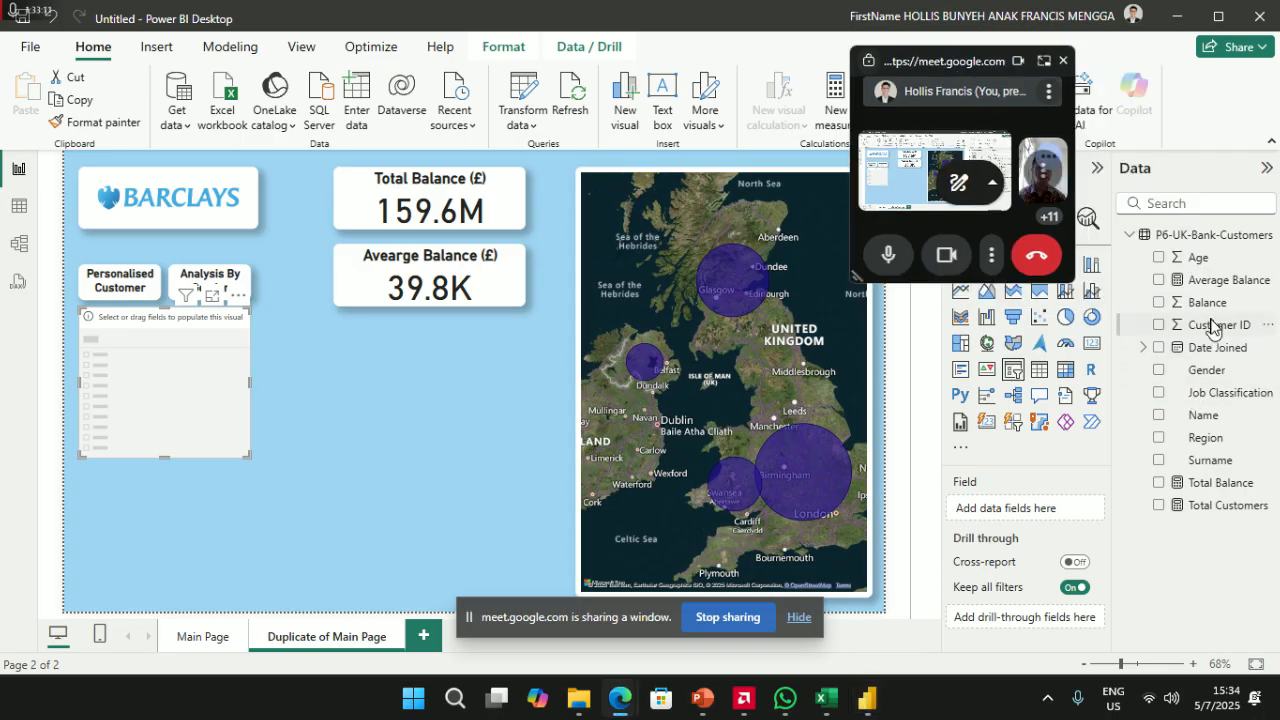
{"action": "left_click", "coordinate": [1158, 416]}
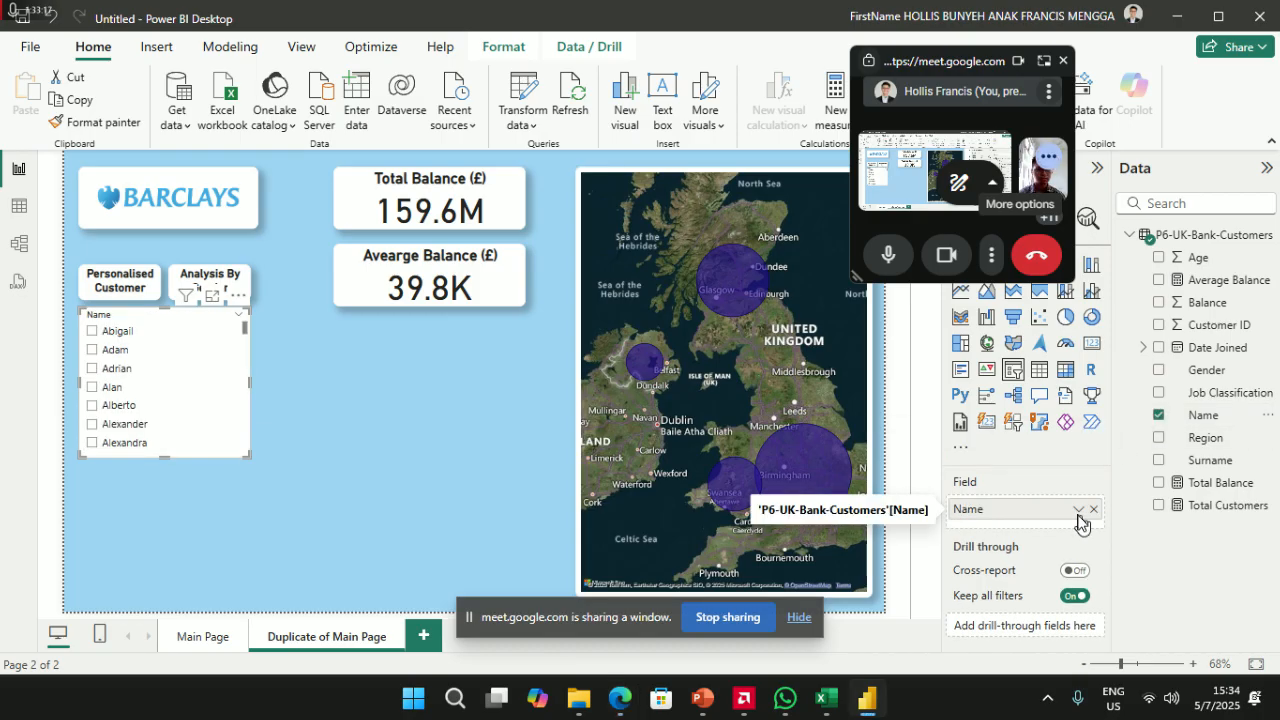
- Add a second slicer listing Surname and shorten the Name slicer to sit above it
{"action": "mouse_move", "coordinate": [186, 316]}
{"action": "left_mouse_down"}
{"action": "mouse_move", "coordinate": [208, 350]}
{"action": "mouse_move", "coordinate": [192, 326]}
{"action": "left_mouse_up"}
{"action": "left_click", "coordinate": [384, 432]}
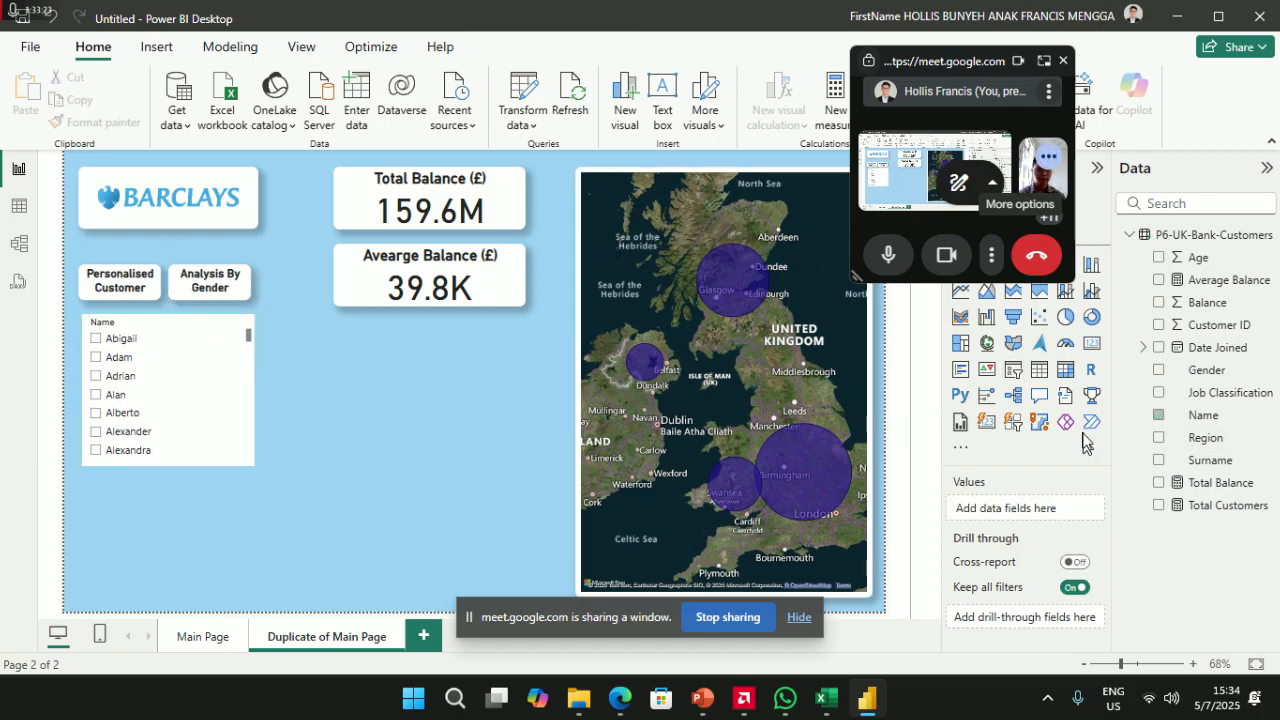
{"action": "left_click", "coordinate": [1017, 380]}
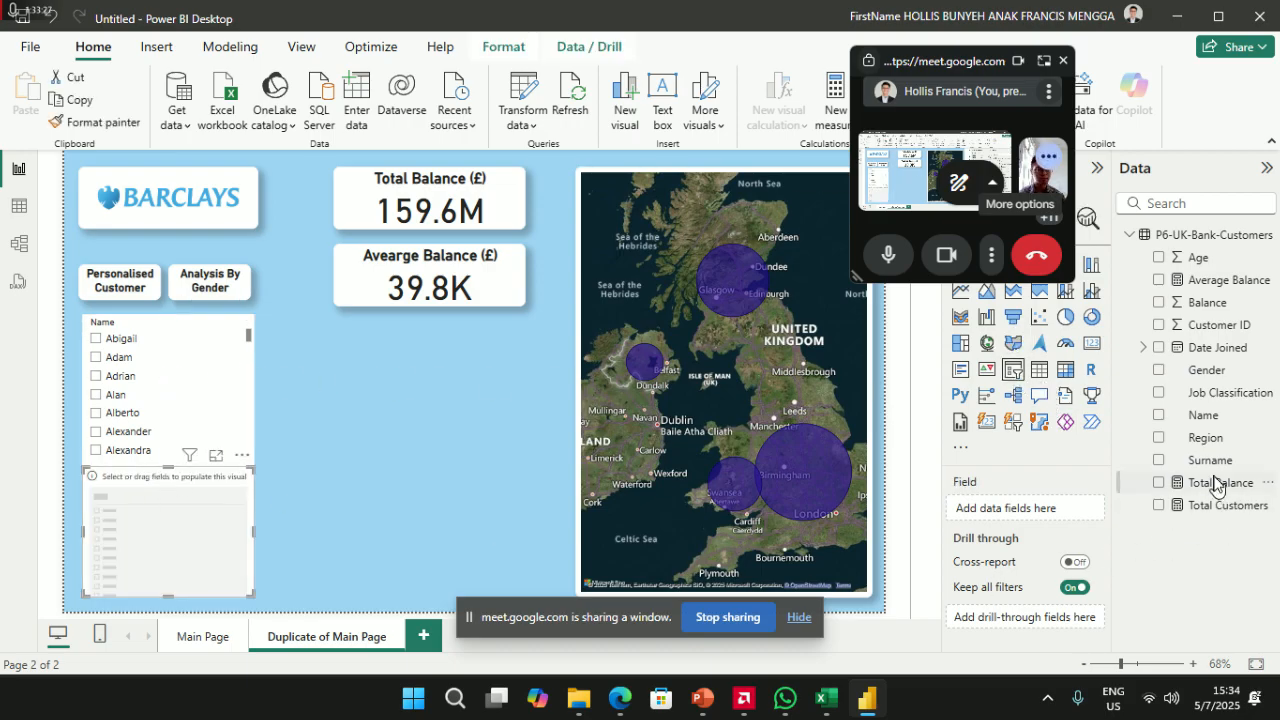
{"action": "left_click", "coordinate": [1158, 461]}
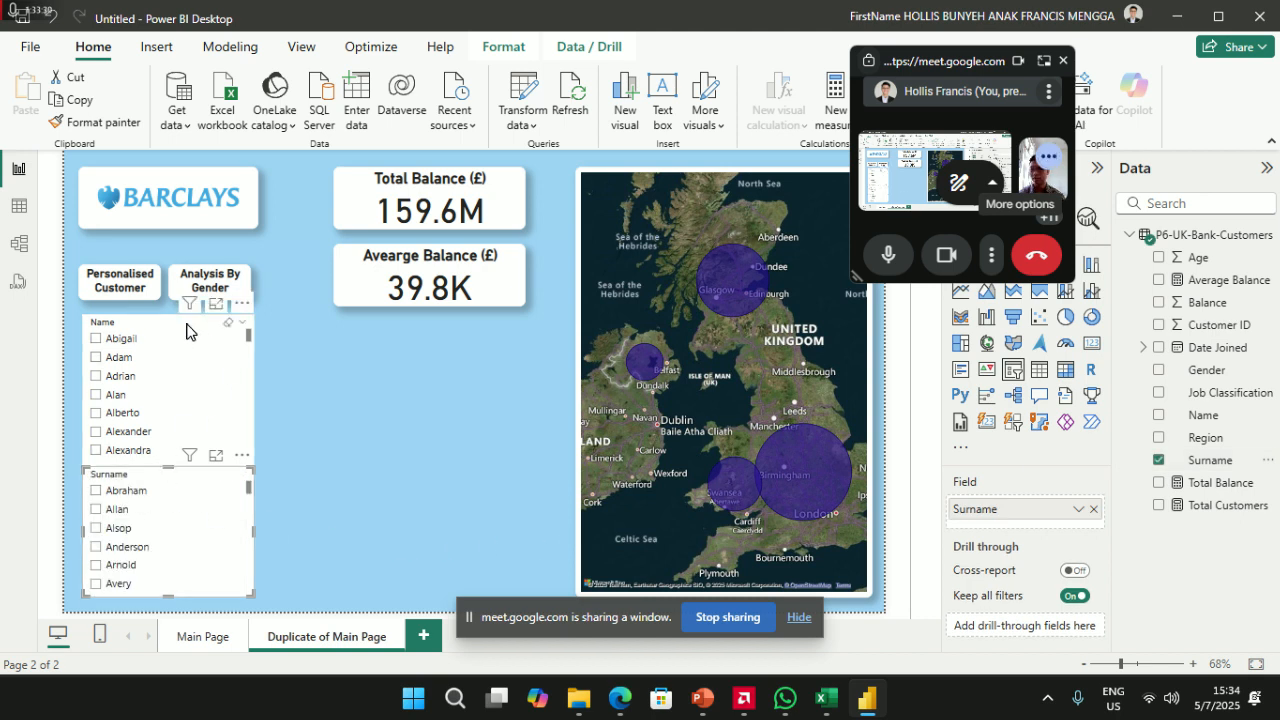
{"action": "mouse_move", "coordinate": [186, 320]}
{"action": "left_mouse_down"}
{"action": "mouse_move", "coordinate": [186, 300]}
{"action": "mouse_move", "coordinate": [186, 311]}
{"action": "left_mouse_up"}
{"action": "left_click_drag", "start_coordinate": [164, 452], "coordinate": [165, 437]}
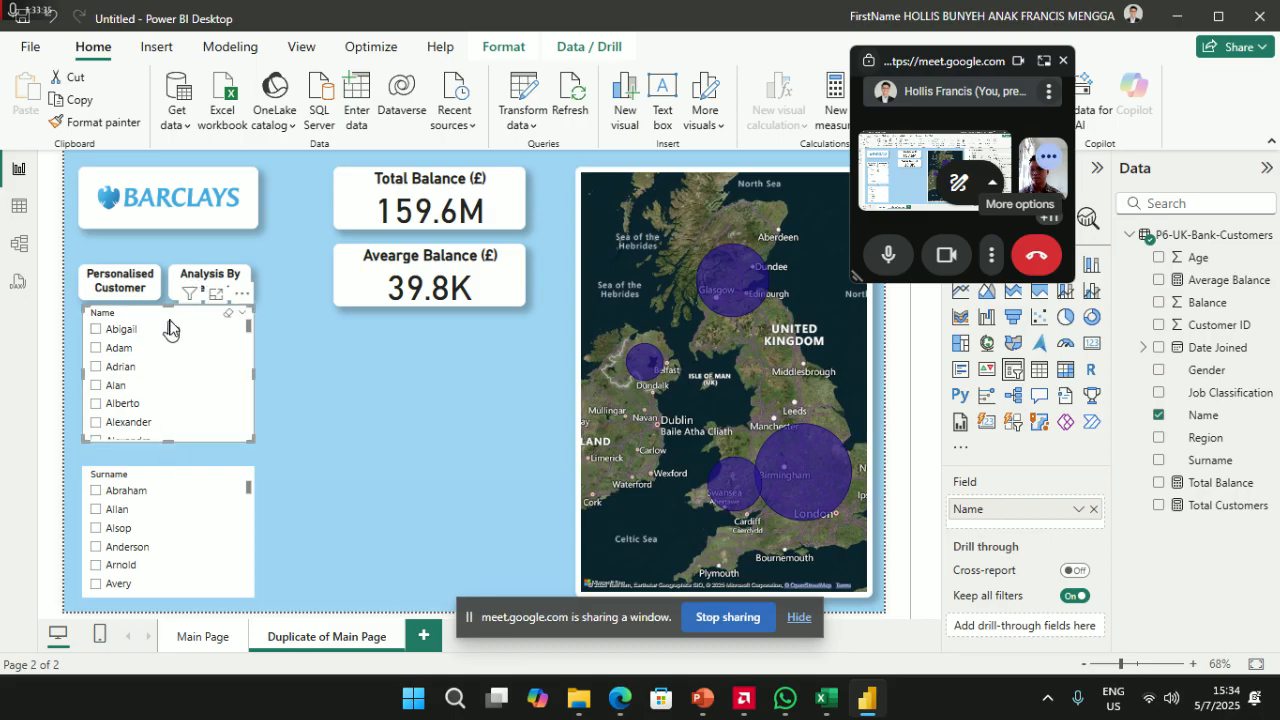
{"action": "left_click_drag", "start_coordinate": [171, 310], "coordinate": [171, 334]}
{"action": "left_click", "coordinate": [421, 372]}
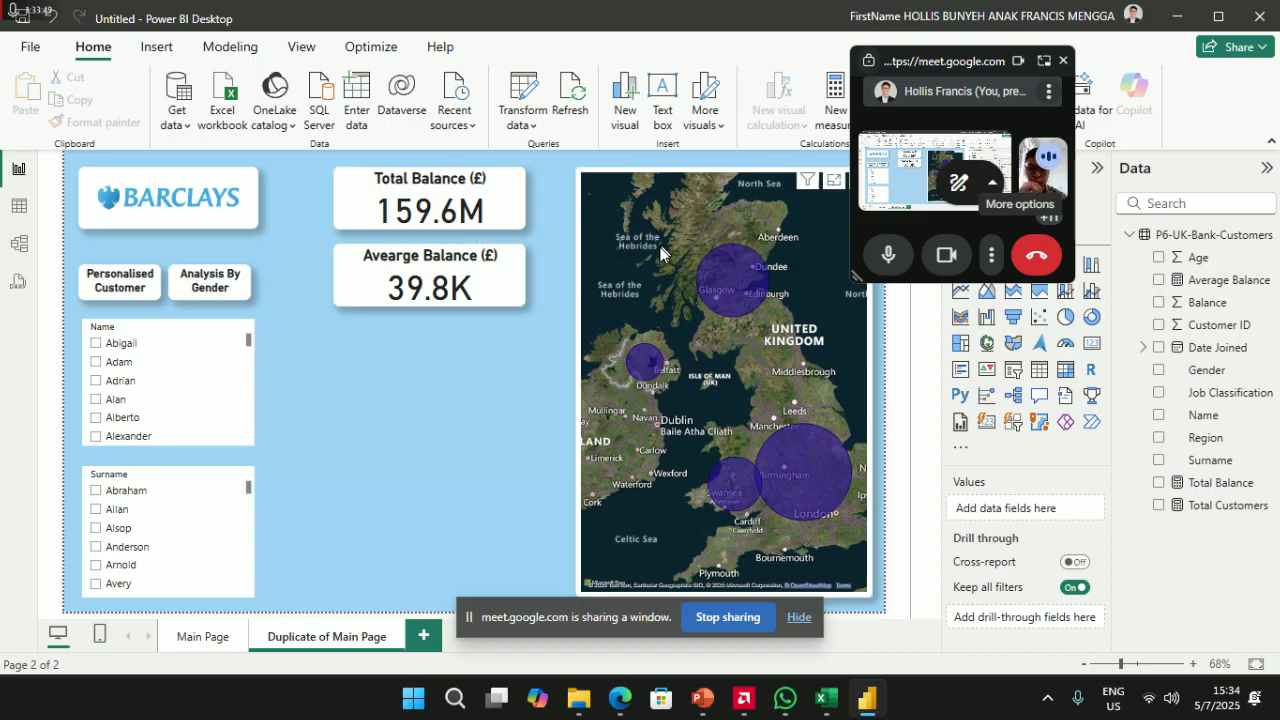
- Remove the Average Balance card and move the Total Balance card up
{"action": "left_click", "coordinate": [502, 250]}
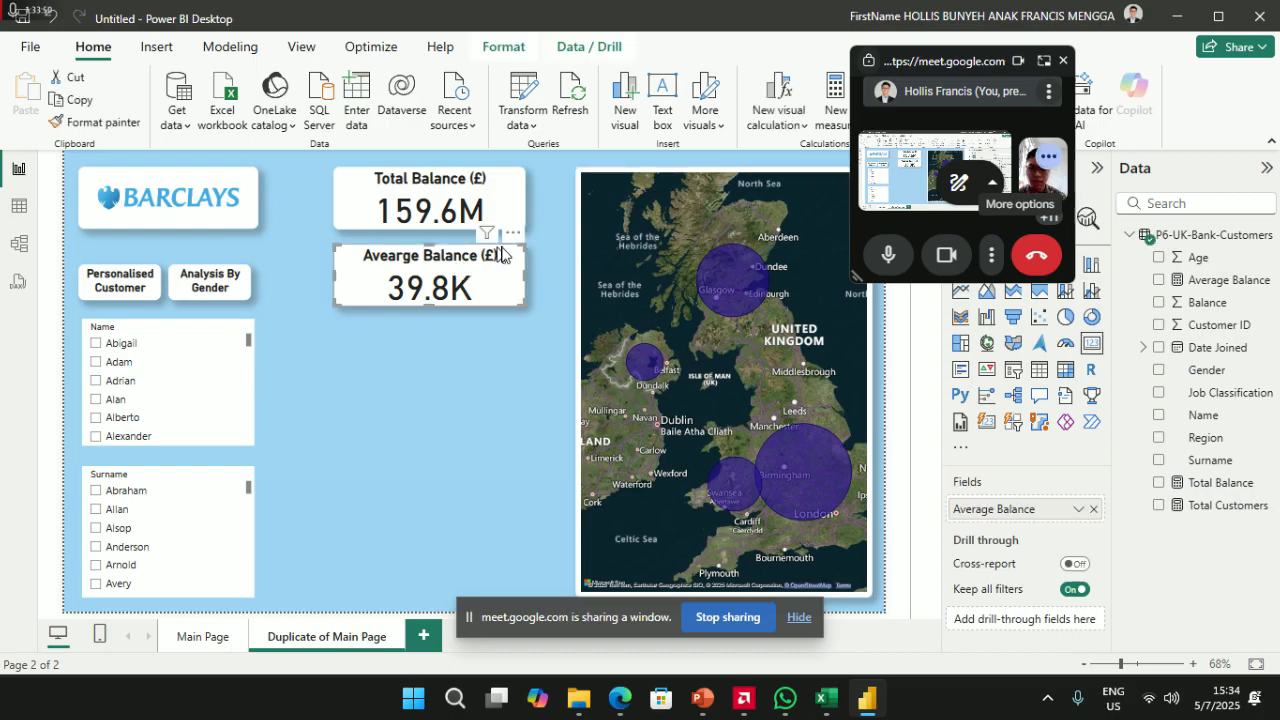
{"action": "left_click", "coordinate": [513, 235]}
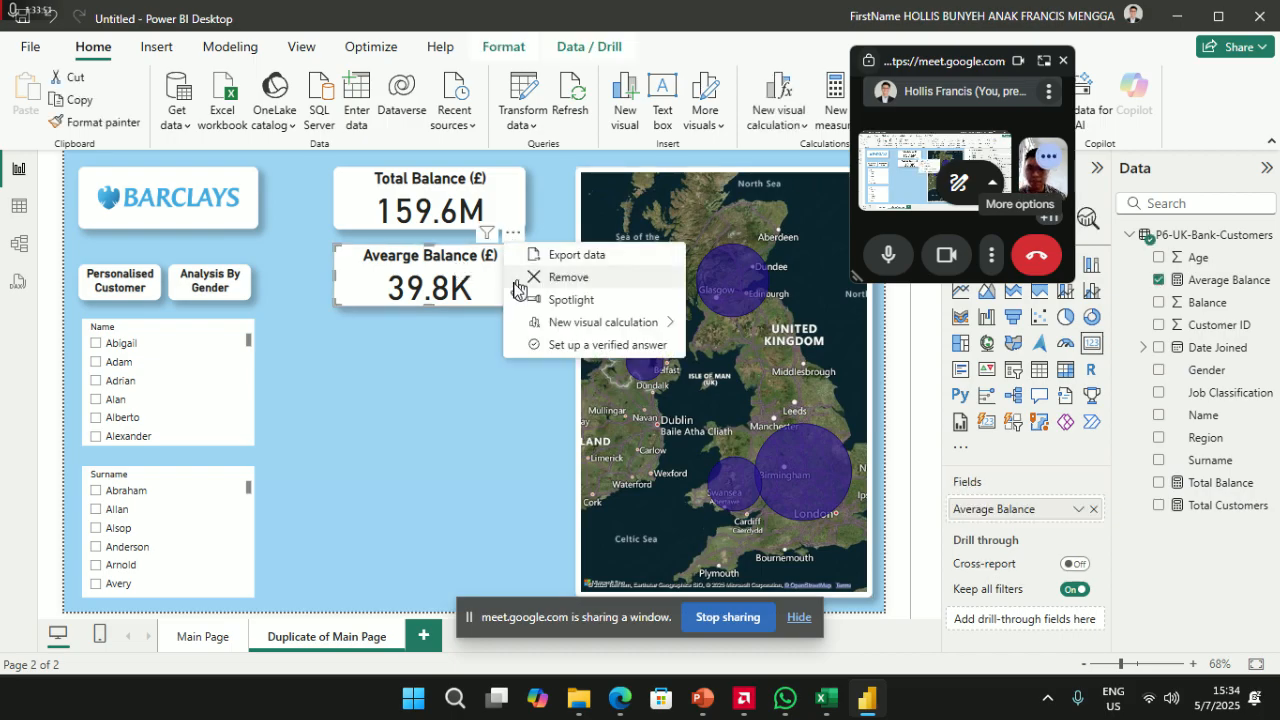
{"action": "left_click", "coordinate": [589, 281]}
{"action": "left_click_drag", "start_coordinate": [446, 222], "coordinate": [448, 190]}
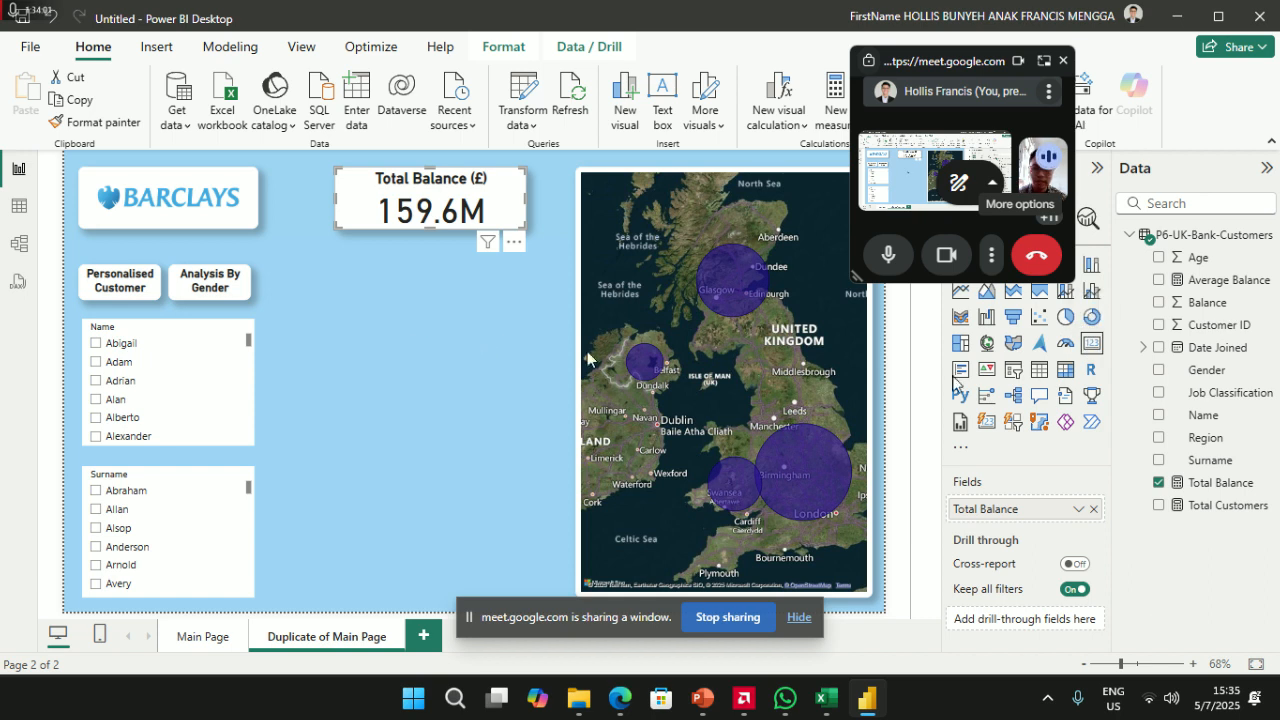
{"action": "left_click", "coordinate": [423, 349]}
- Add a card showing Date Joined, widen it, and place it above Total Balance
{"action": "left_click_drag", "start_coordinate": [572, 335], "coordinate": [447, 268]}
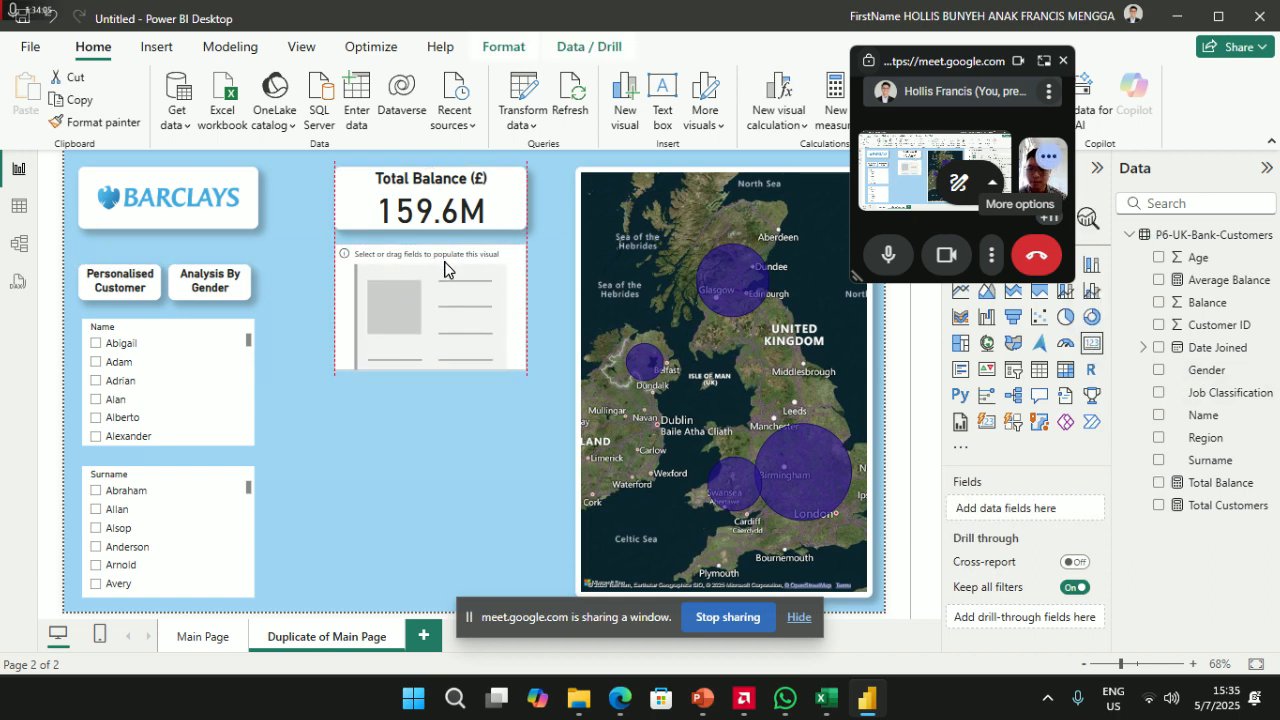
{"action": "left_click_drag", "start_coordinate": [1205, 348], "coordinate": [1015, 512]}
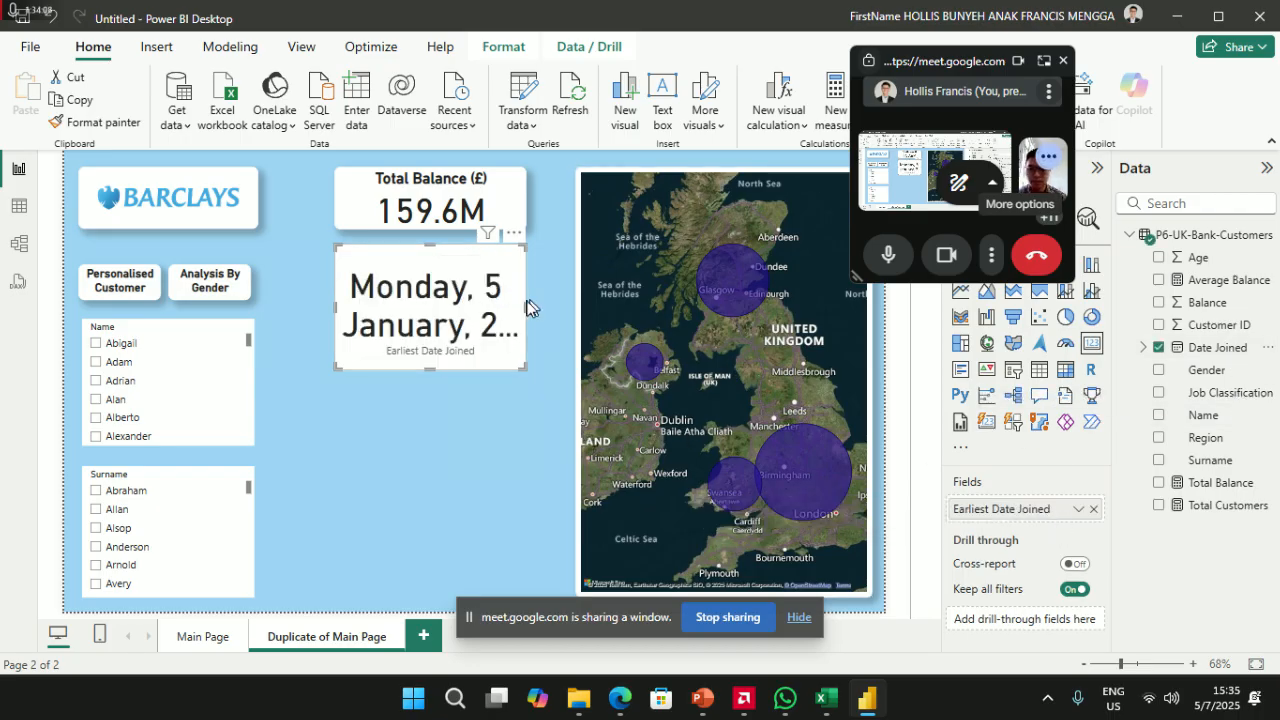
{"action": "left_click_drag", "start_coordinate": [527, 313], "coordinate": [557, 319]}
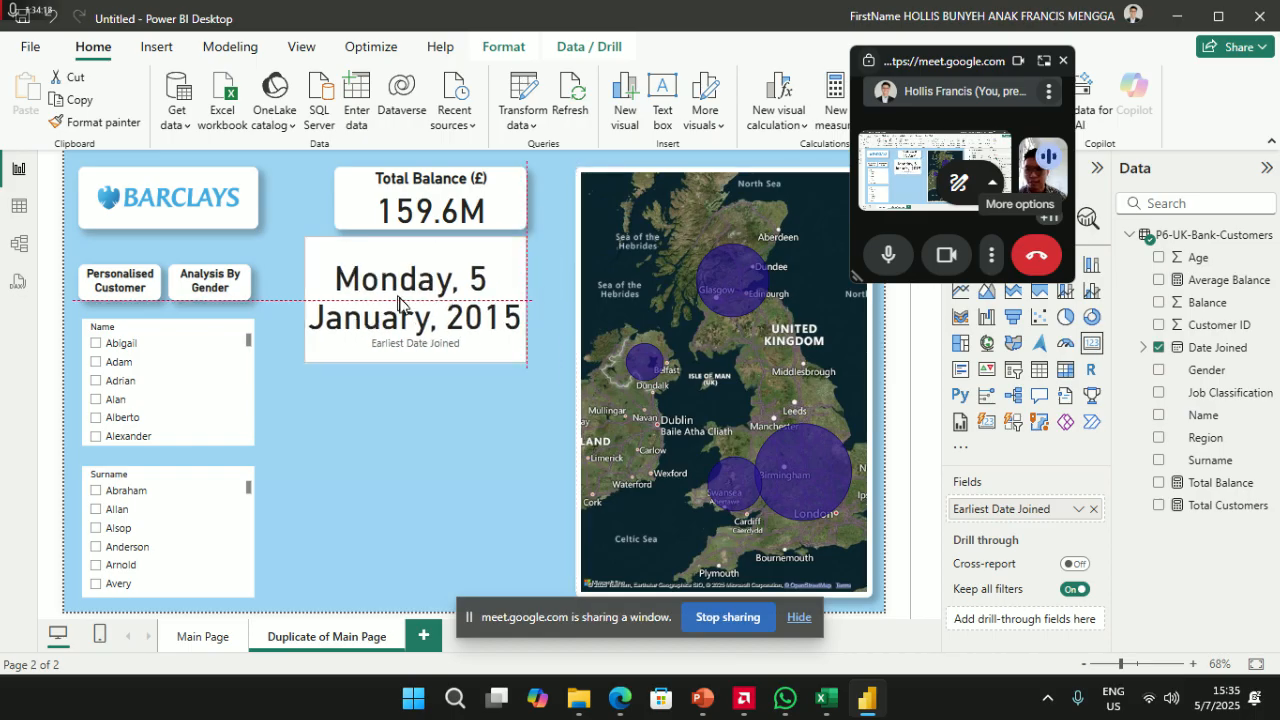
{"action": "left_click_drag", "start_coordinate": [423, 212], "coordinate": [405, 428]}
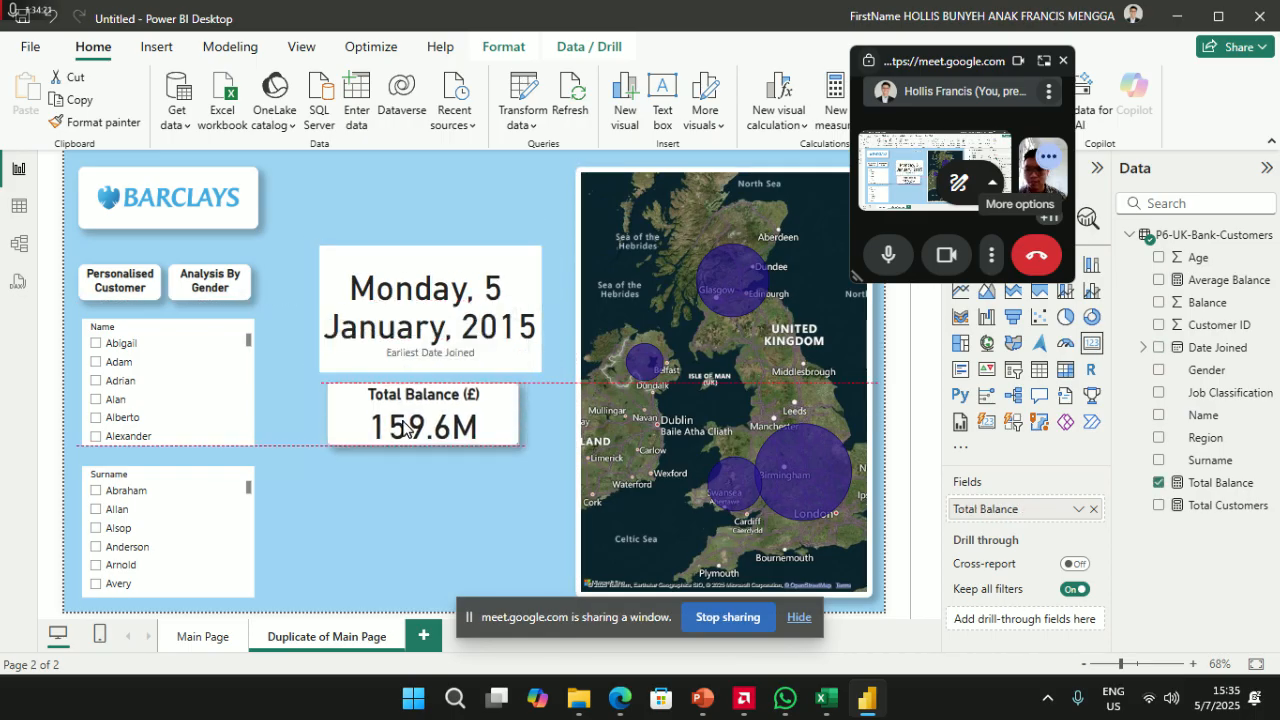
{"action": "left_click_drag", "start_coordinate": [428, 319], "coordinate": [421, 233]}
{"action": "left_click_drag", "start_coordinate": [403, 428], "coordinate": [401, 353]}
{"action": "left_click", "coordinate": [367, 208]}
- Copy the Total Balance card's formatting onto the date card with Format painter and realign both cards
{"action": "left_click", "coordinate": [387, 348]}
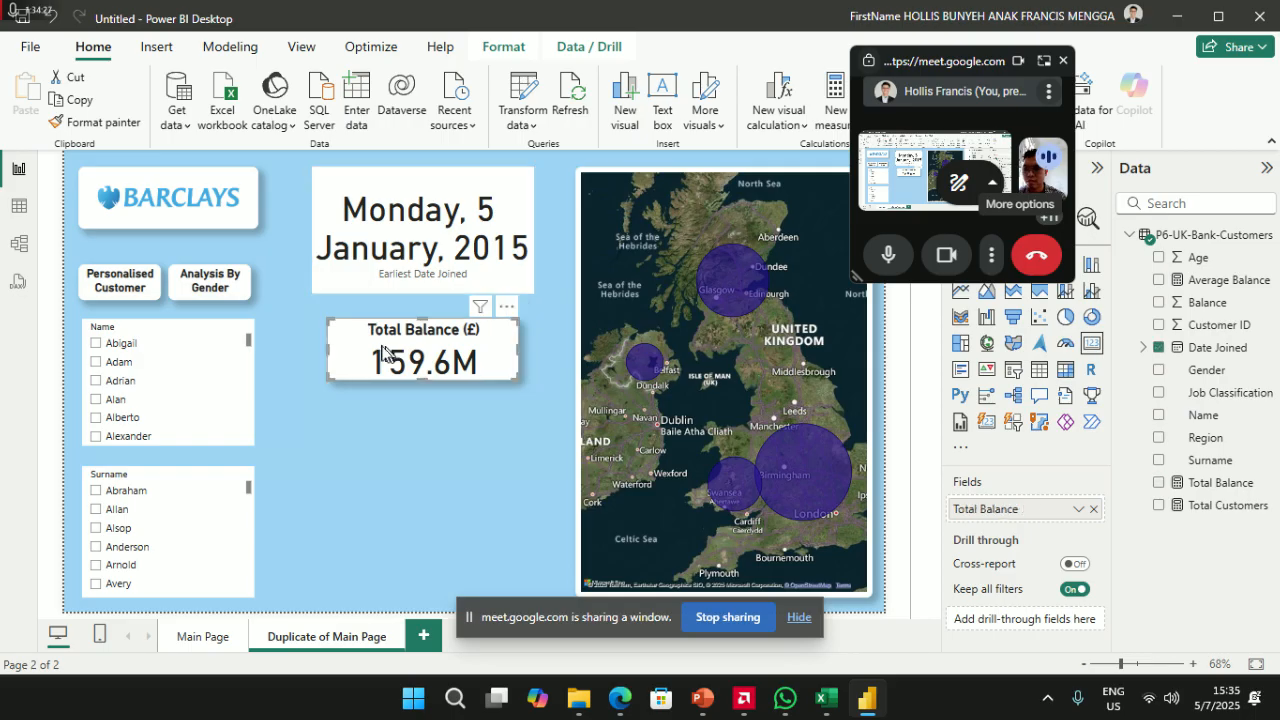
{"action": "left_click", "coordinate": [95, 121]}
{"action": "left_click", "coordinate": [380, 205]}
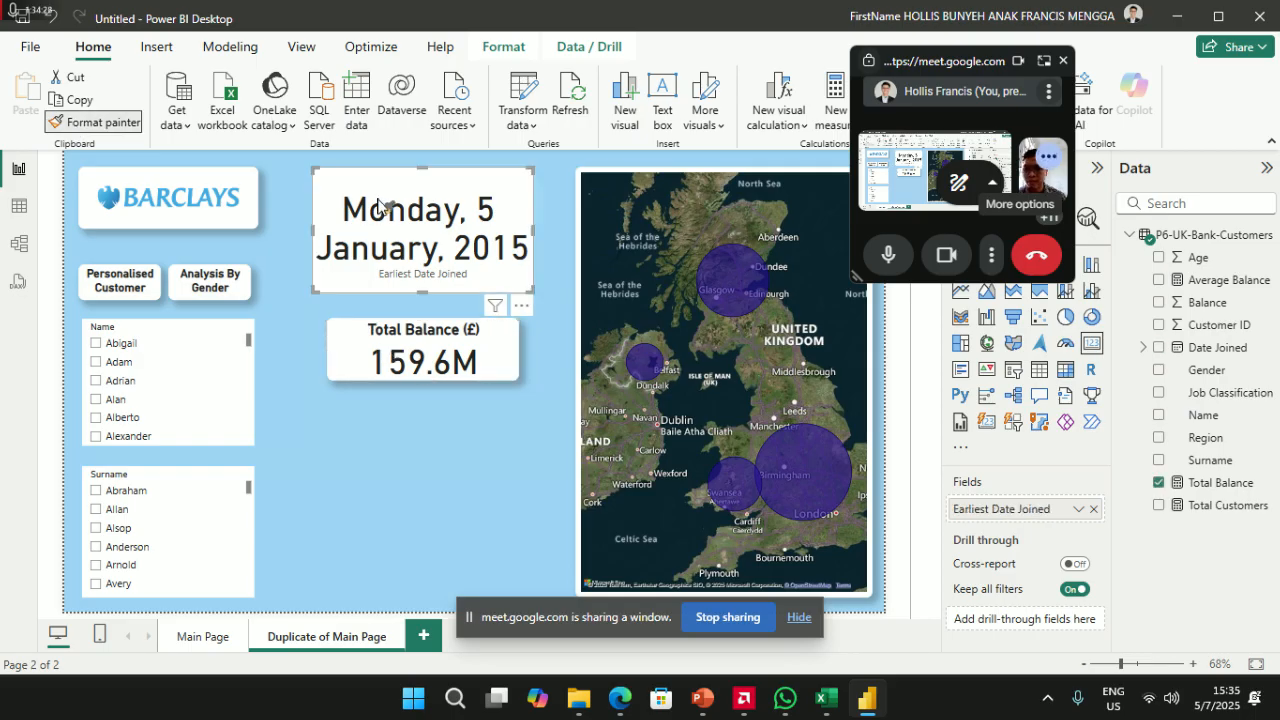
{"action": "mouse_move", "coordinate": [533, 232]}
{"action": "left_mouse_down"}
{"action": "mouse_move", "coordinate": [570, 232]}
{"action": "mouse_move", "coordinate": [543, 236]}
{"action": "left_mouse_up"}
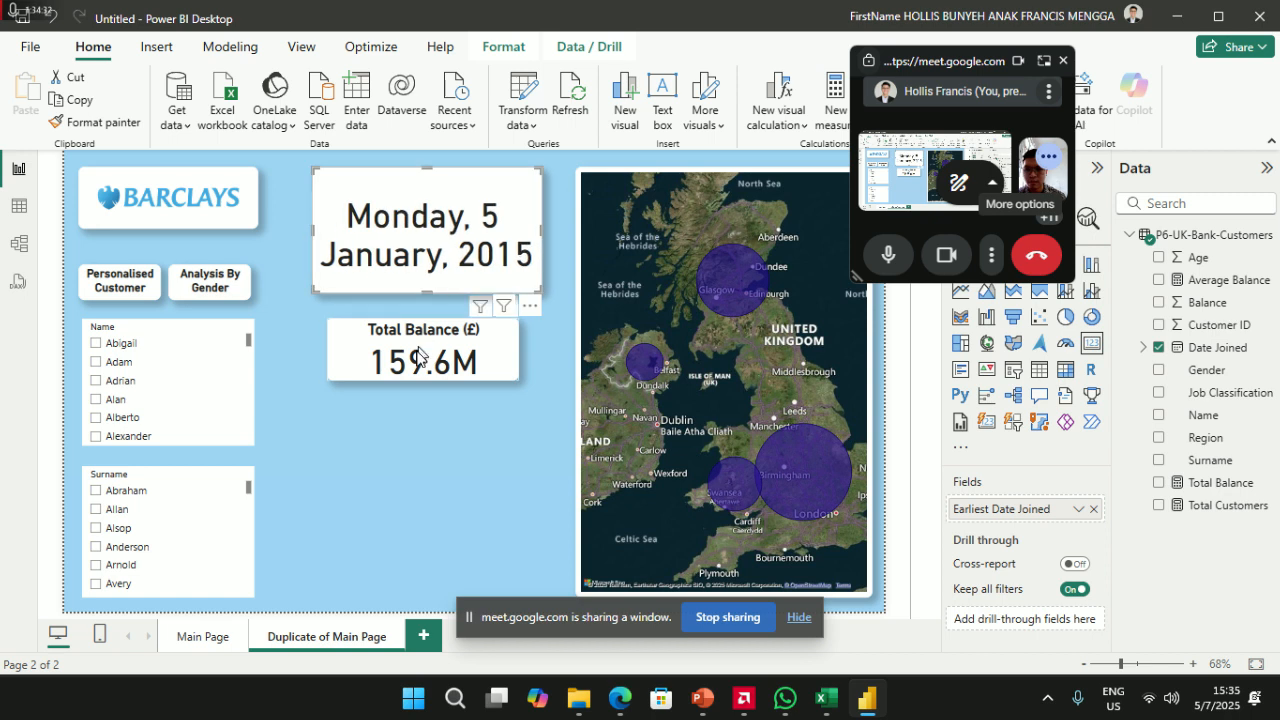
{"action": "left_click_drag", "start_coordinate": [412, 360], "coordinate": [404, 372]}
{"action": "left_click_drag", "start_coordinate": [430, 254], "coordinate": [427, 277]}
{"action": "left_click_drag", "start_coordinate": [945, 74], "coordinate": [235, 72]}
- Set the date card's title text to 'Date Joined' and move it into place
{"action": "left_click", "coordinate": [1027, 218]}
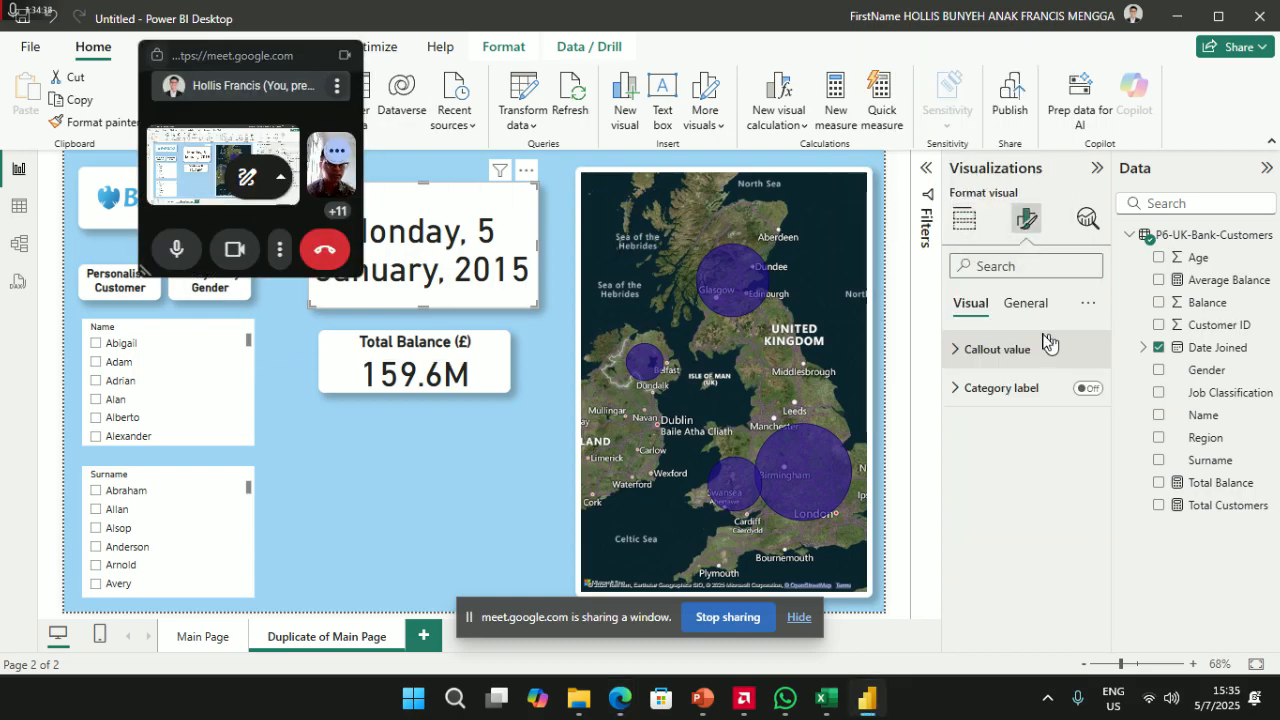
{"action": "left_click", "coordinate": [1027, 304]}
{"action": "left_click", "coordinate": [992, 392]}
{"action": "left_click", "coordinate": [1004, 484]}
{"action": "type", "text": "Date Joined"}
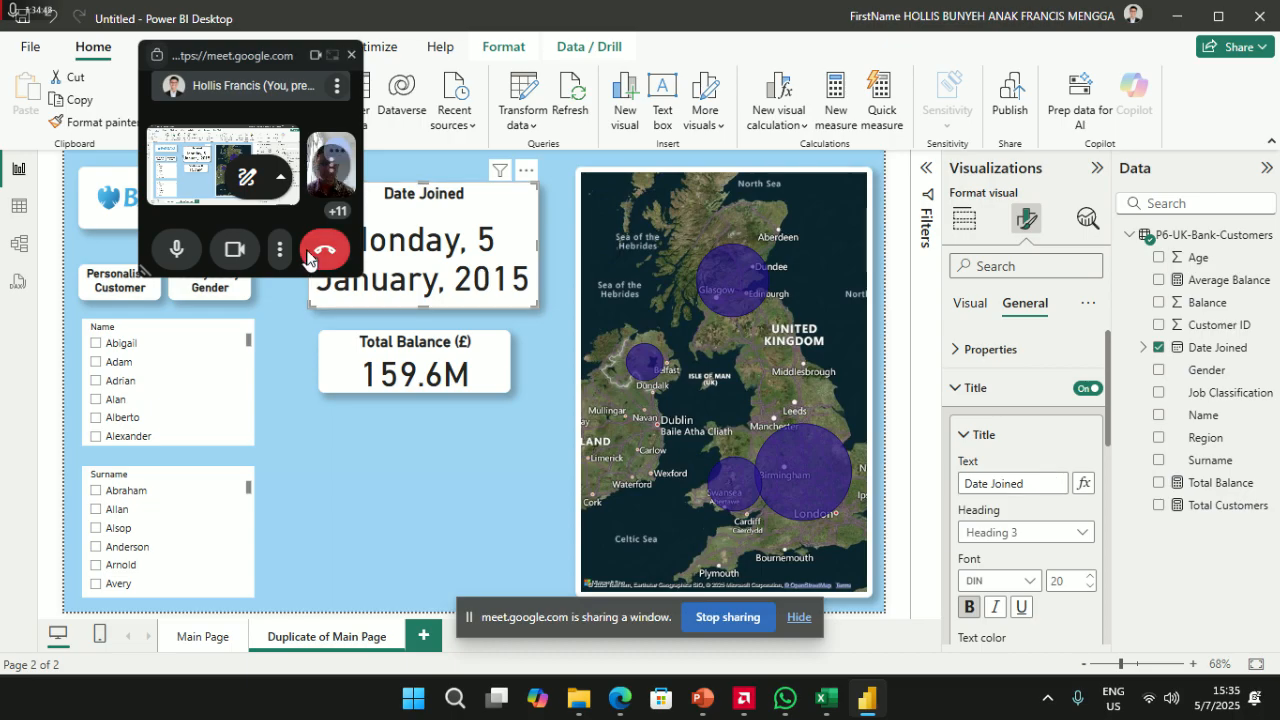
{"action": "left_click_drag", "start_coordinate": [460, 232], "coordinate": [460, 208]}
{"action": "left_click_drag", "start_coordinate": [268, 58], "coordinate": [794, 80]}
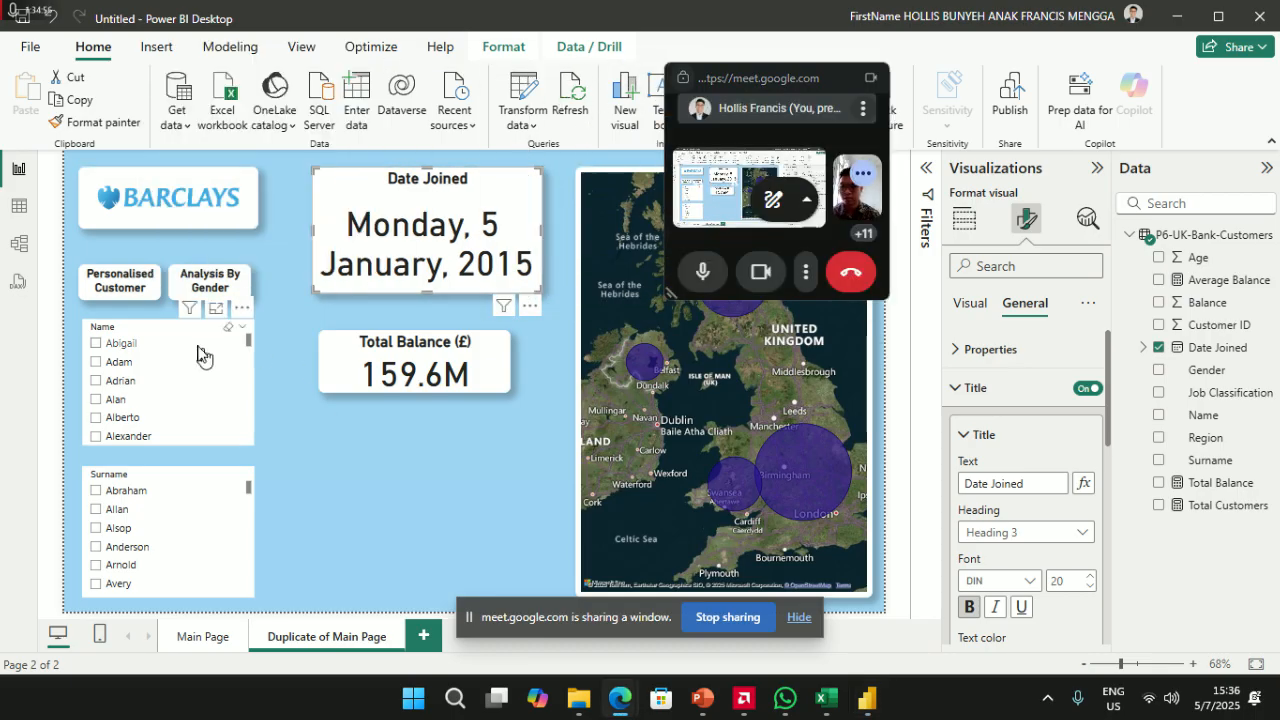
- Test the slicers with Abigail, Buckland, Abraham, Adrian and Carolyn, leaving surname Churchill selected
{"action": "left_click", "coordinate": [113, 345]}
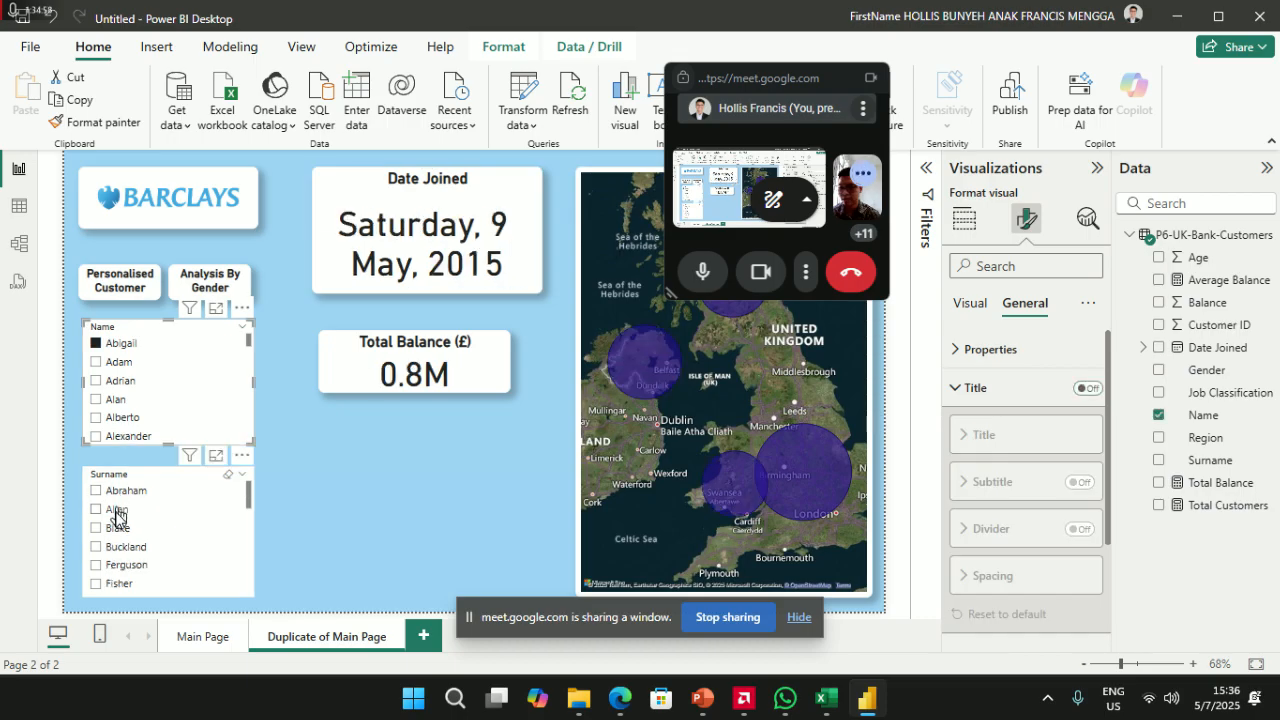
{"action": "left_click", "coordinate": [116, 548]}
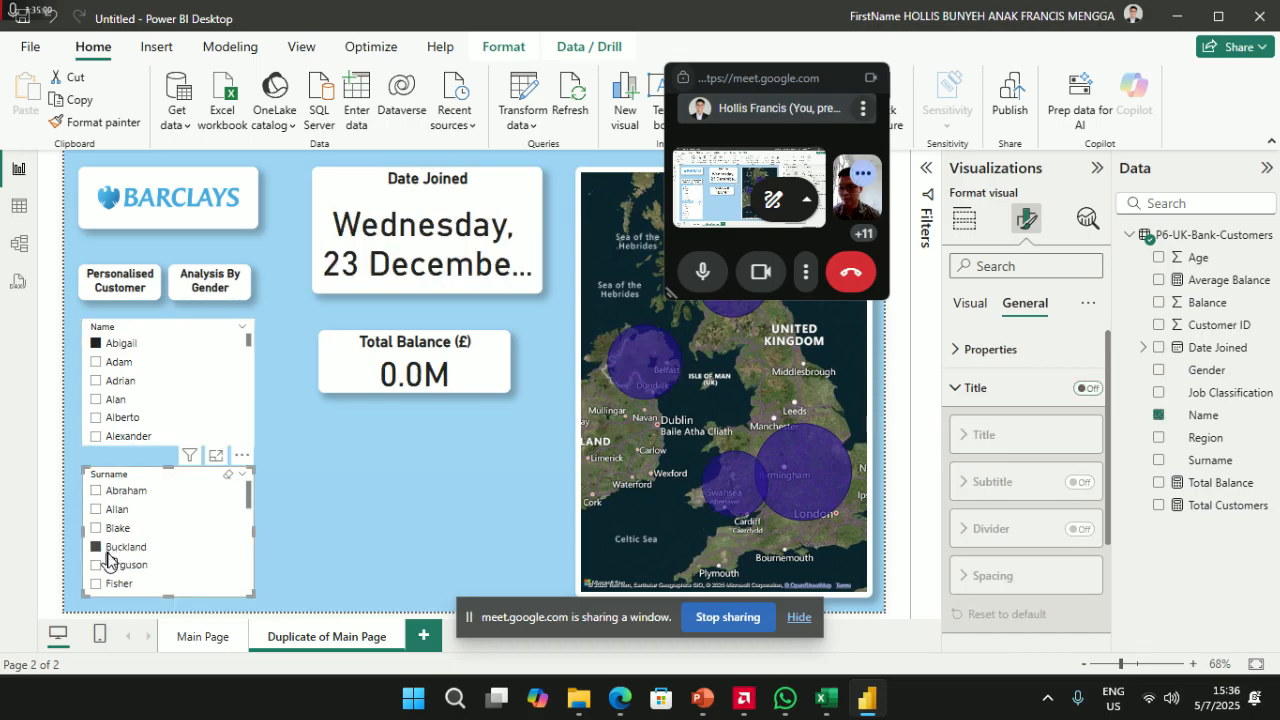
{"action": "left_click", "coordinate": [119, 493]}
{"action": "left_click", "coordinate": [119, 493]}
{"action": "left_click", "coordinate": [118, 344]}
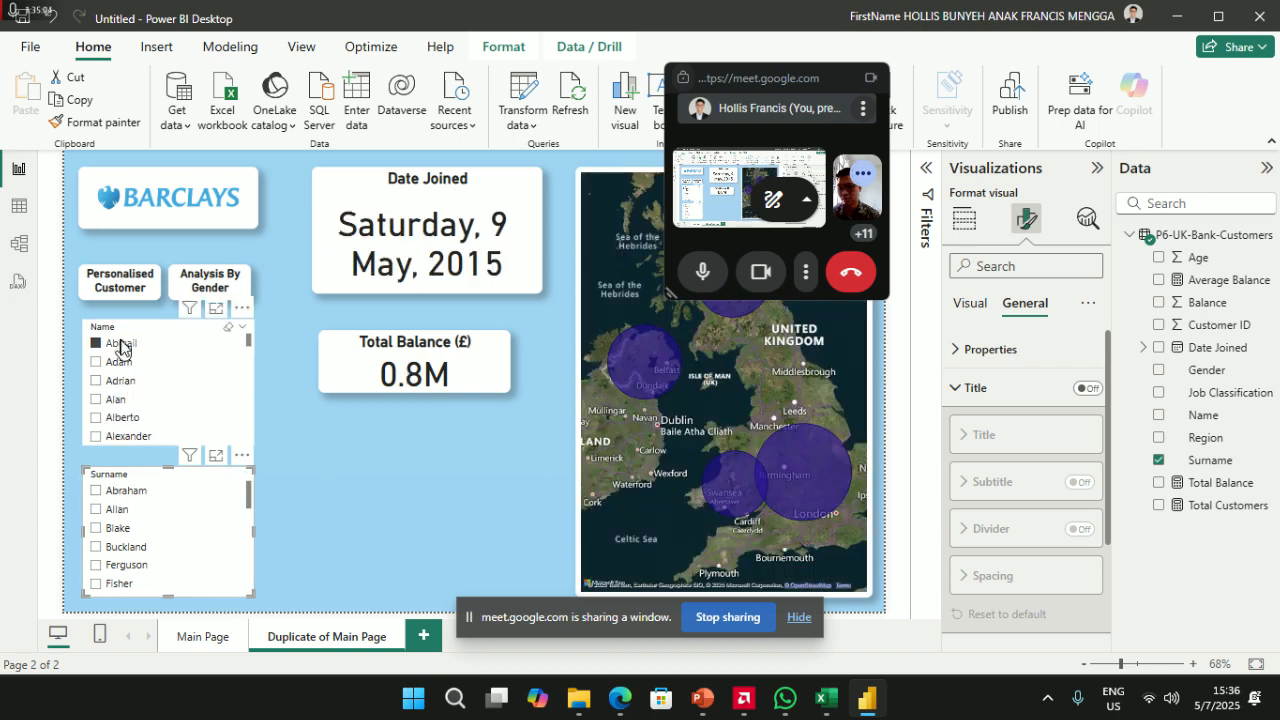
{"action": "left_click", "coordinate": [113, 383]}
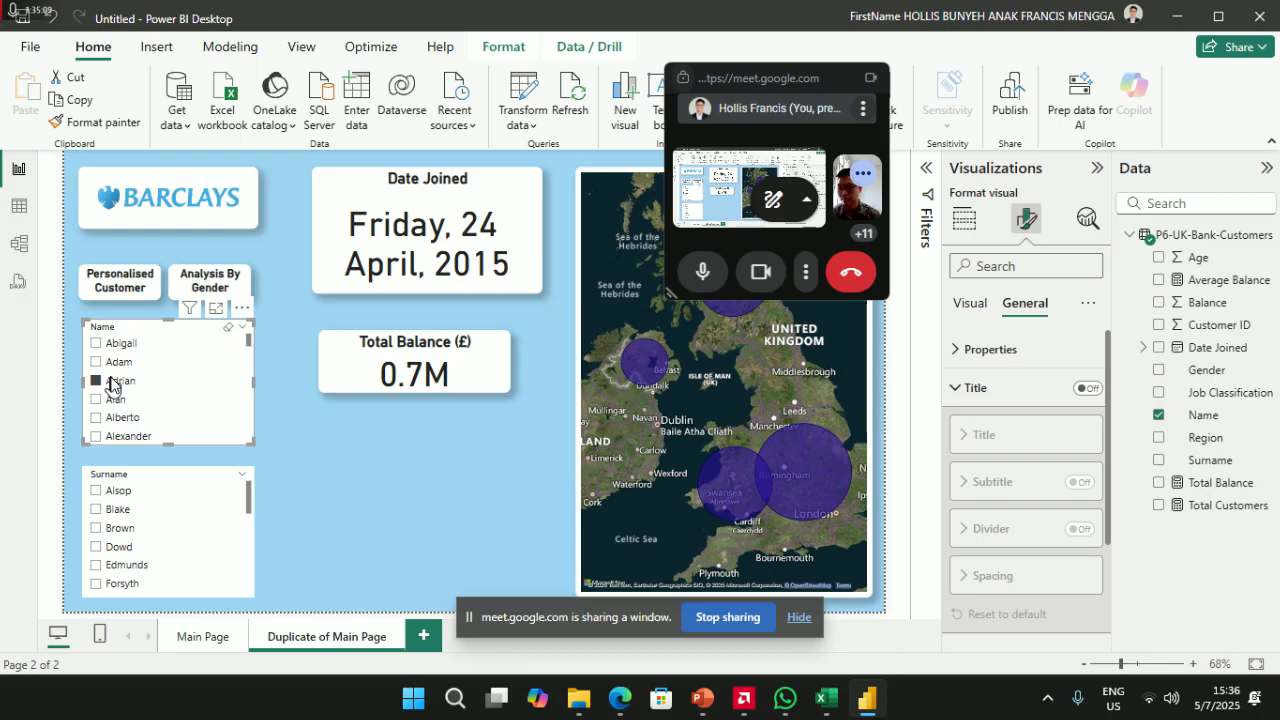
{"action": "left_click", "coordinate": [113, 383]}
{"action": "scroll", "coordinate": [110, 530], "scroll_direction": "down", "scroll_amount": 5}
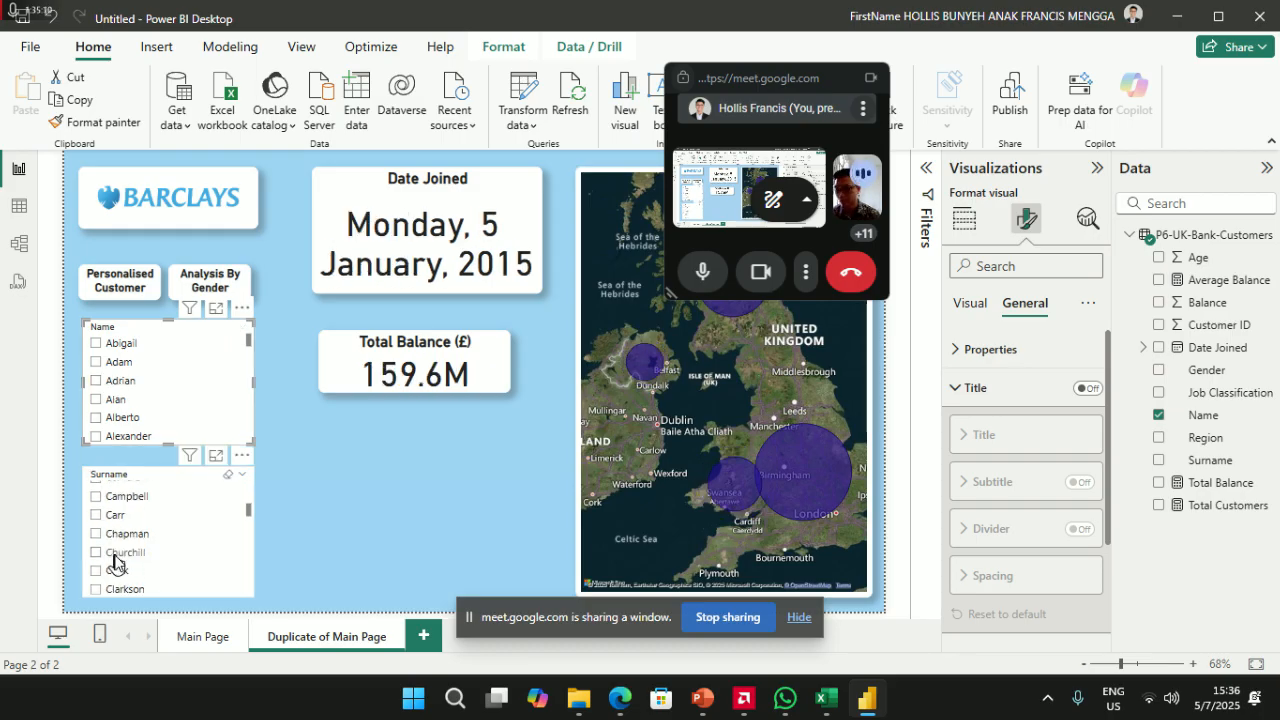
{"action": "left_click", "coordinate": [114, 556]}
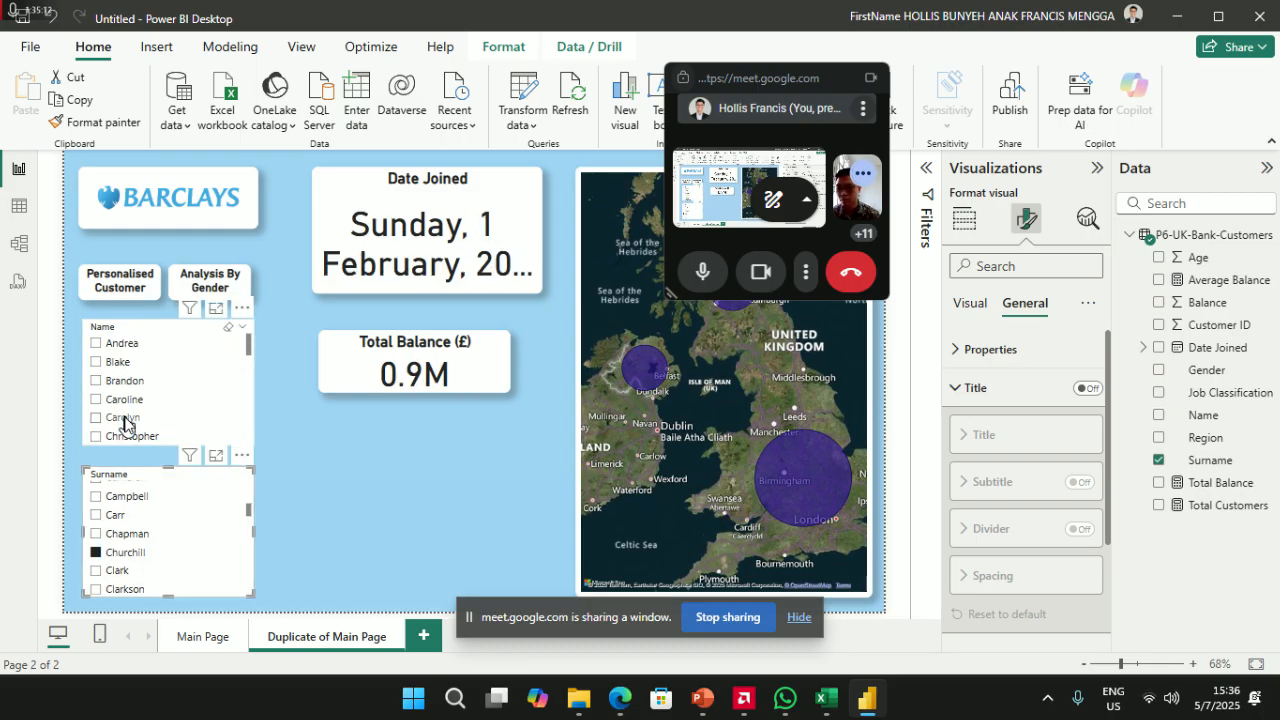
{"action": "left_click", "coordinate": [124, 419]}
{"action": "left_click", "coordinate": [124, 419]}
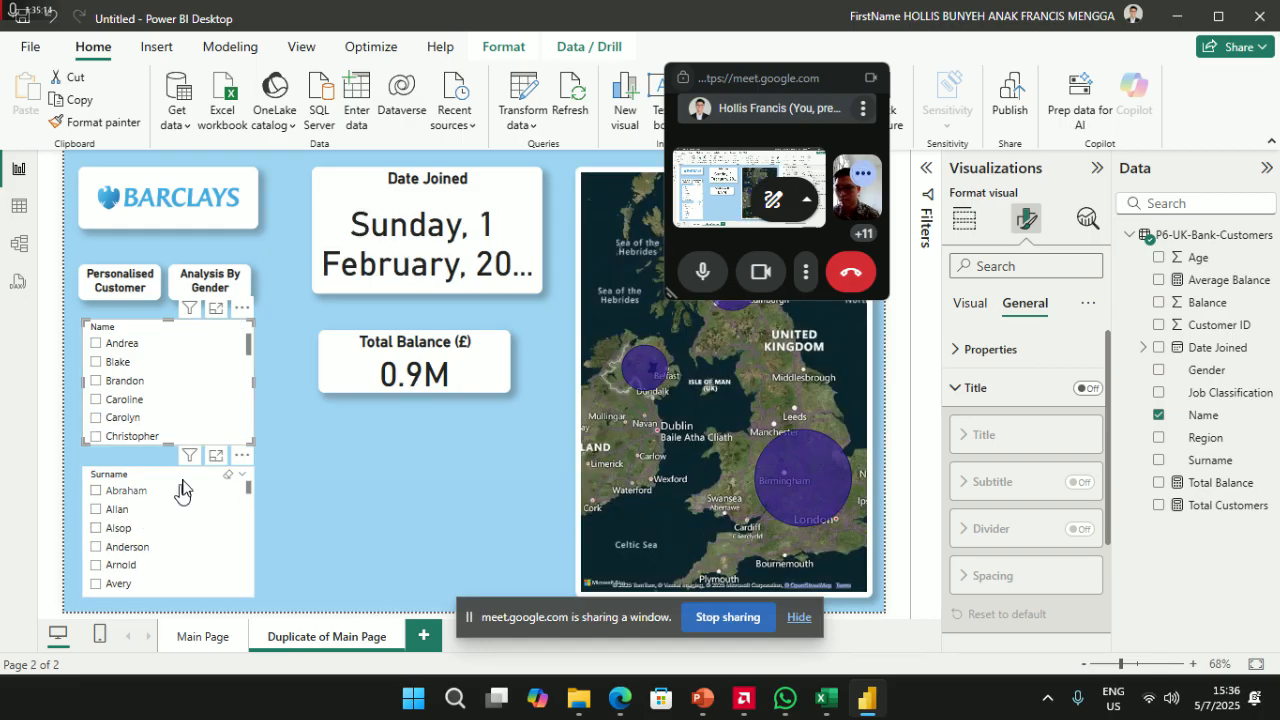
{"action": "left_click", "coordinate": [248, 482]}
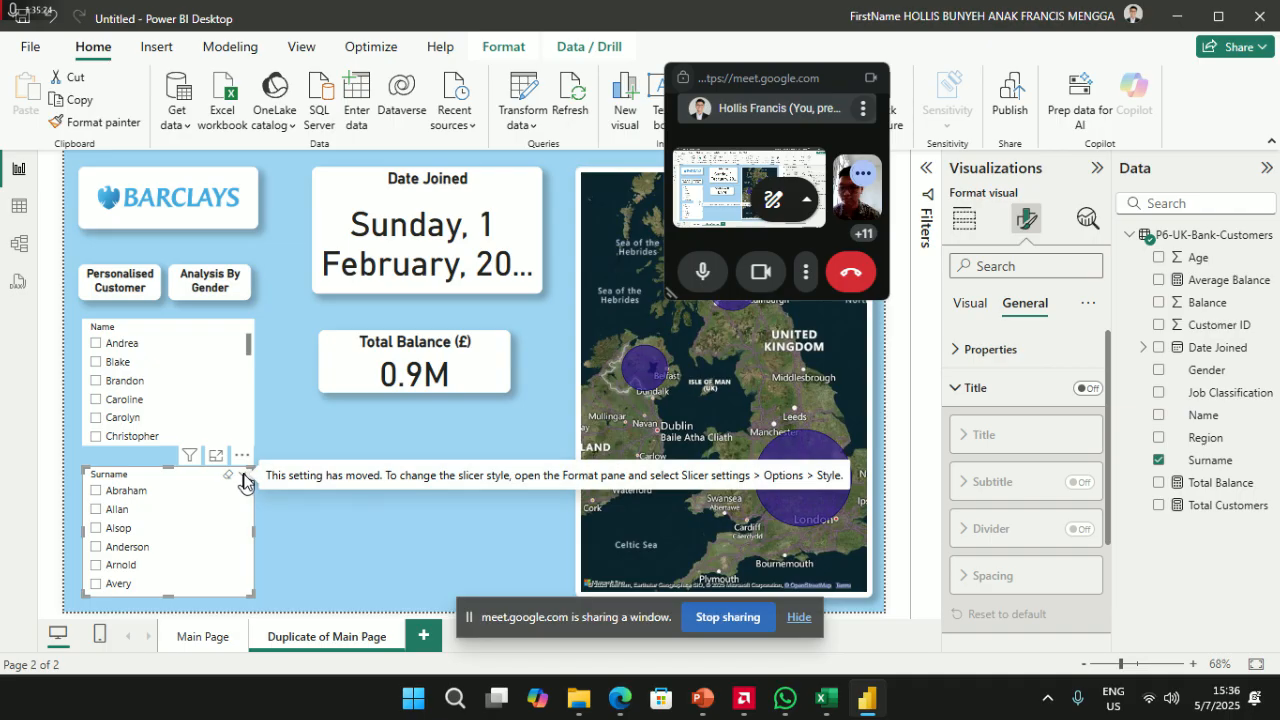
- Delete the Surname slicer, make the Name slicer taller, and test it with Boris and Elizabeth
{"action": "key", "text": "Delete"}
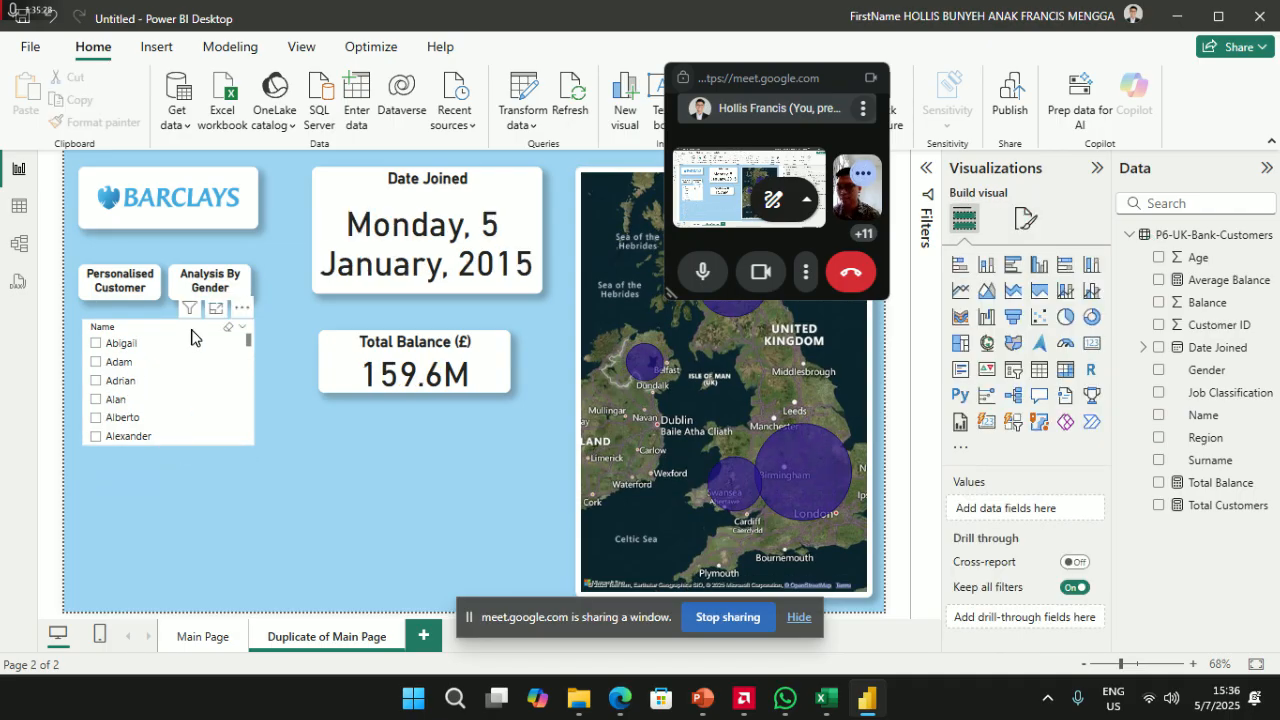
{"action": "left_click", "coordinate": [168, 441]}
{"action": "left_click_drag", "start_coordinate": [167, 445], "coordinate": [165, 569]}
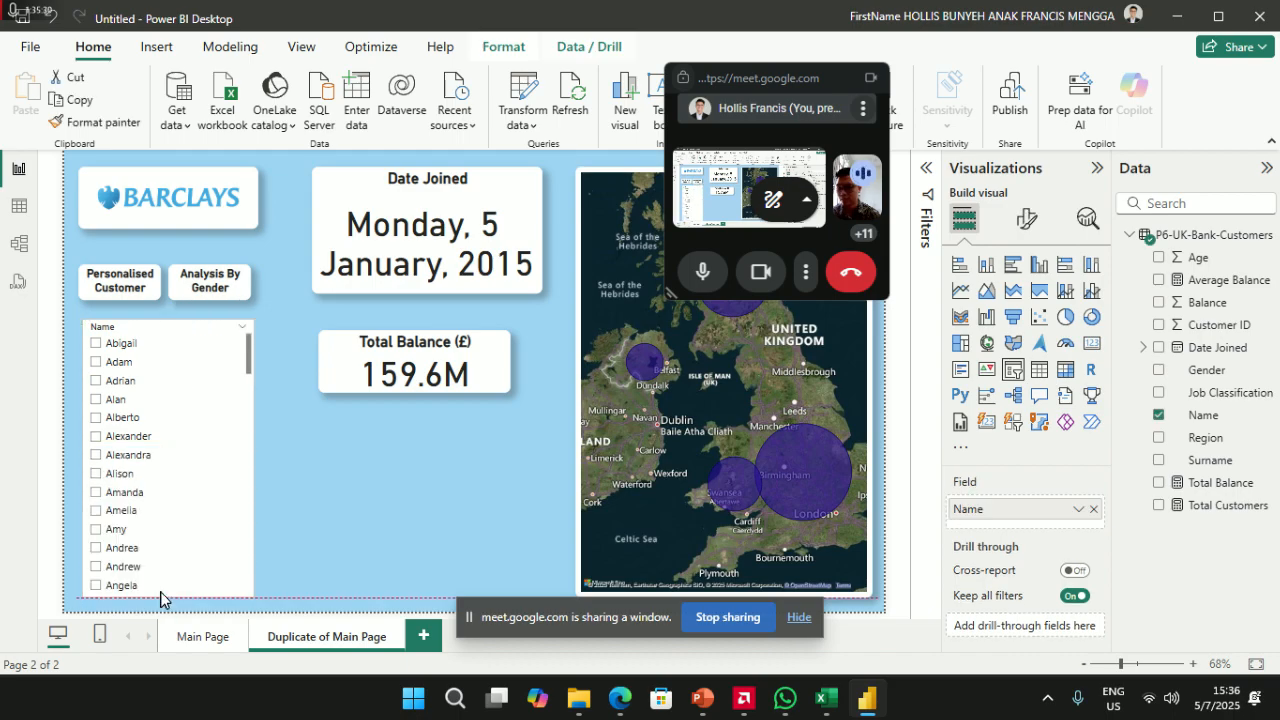
{"action": "scroll", "coordinate": [135, 478], "scroll_direction": "down", "scroll_amount": 5}
{"action": "left_click", "coordinate": [117, 470]}
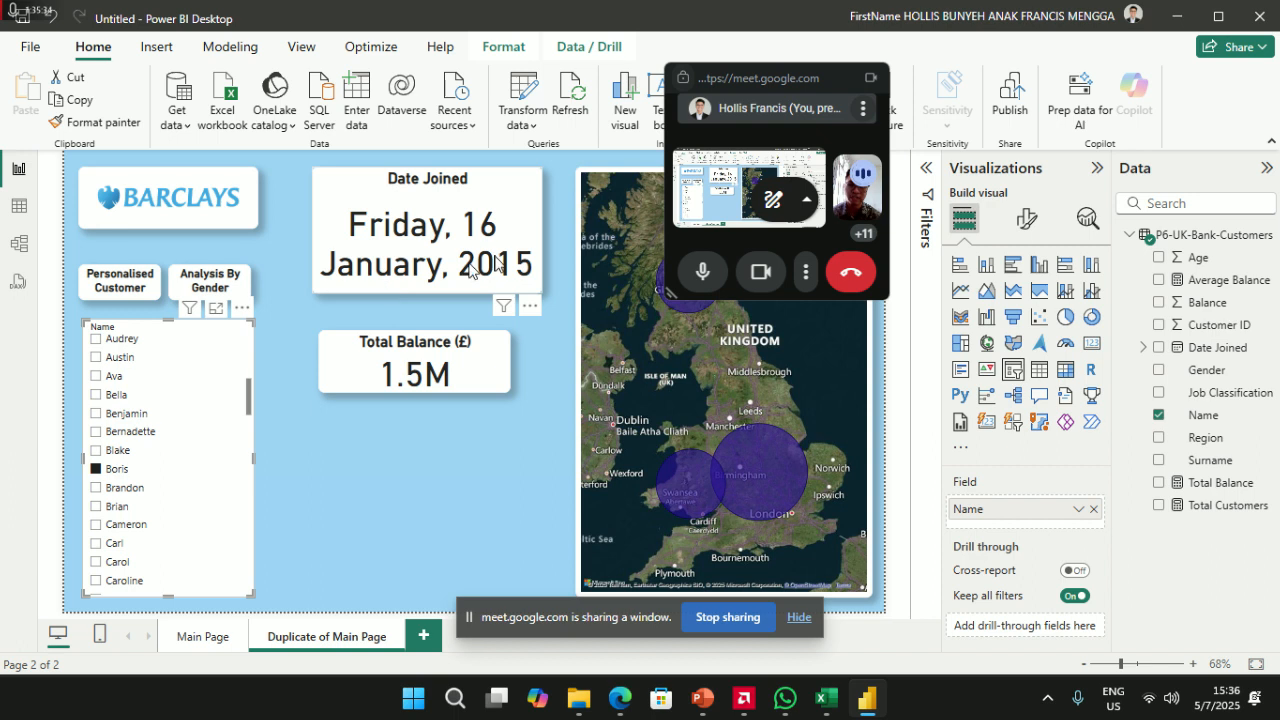
{"action": "left_click", "coordinate": [117, 470]}
{"action": "scroll", "coordinate": [121, 500], "scroll_direction": "down", "scroll_amount": 3}
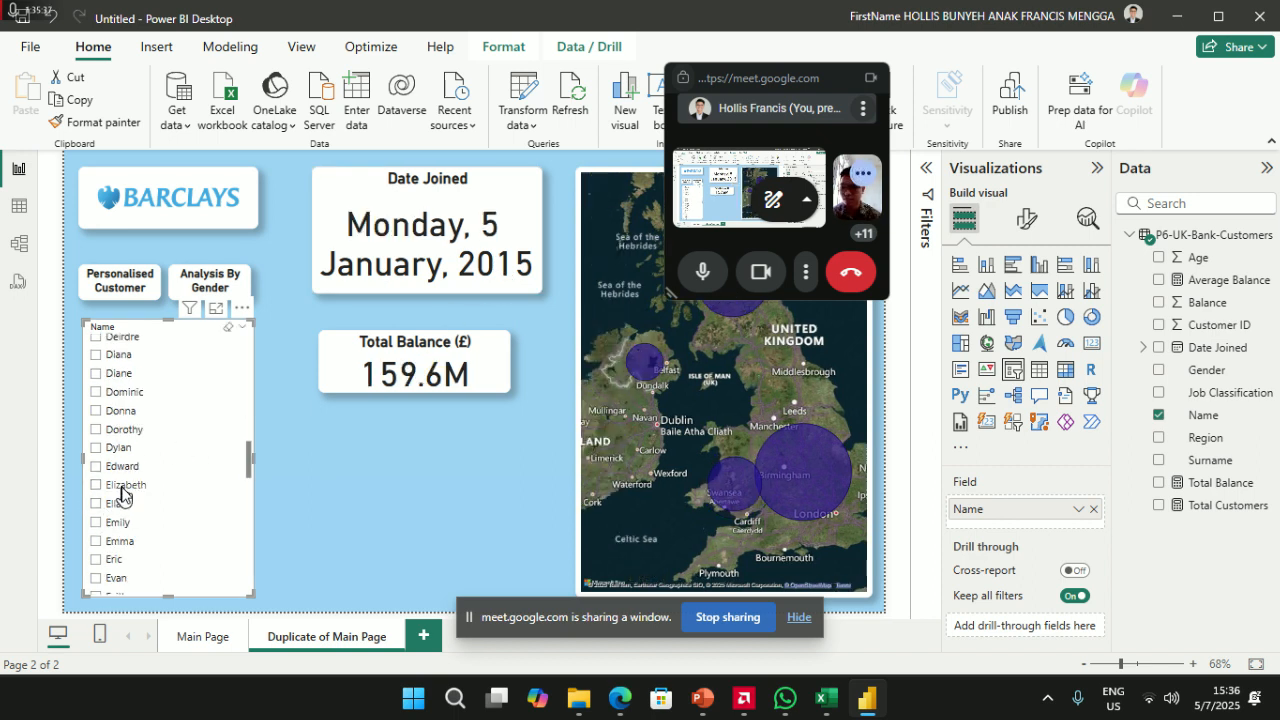
{"action": "left_click", "coordinate": [122, 486]}
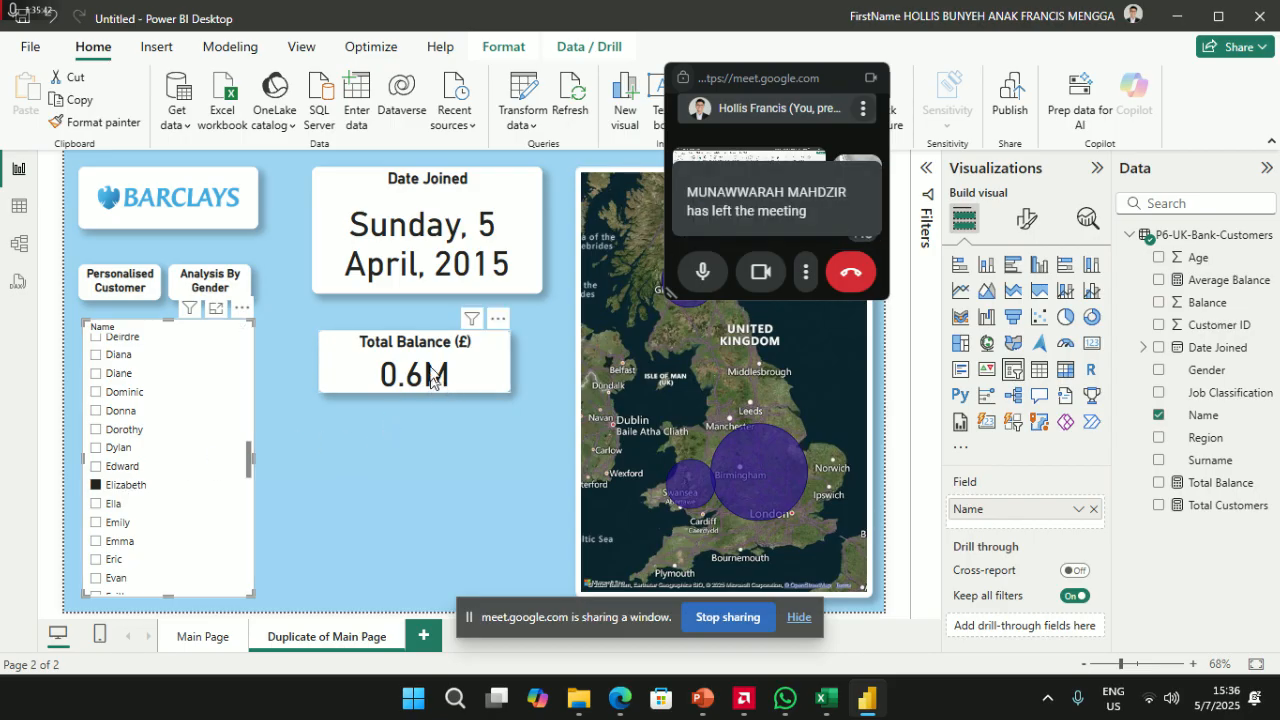
- Resize the Total Balance card to match the Date Joined card's width and clear the Elizabeth filter
{"action": "left_click_drag", "start_coordinate": [378, 338], "coordinate": [373, 317]}
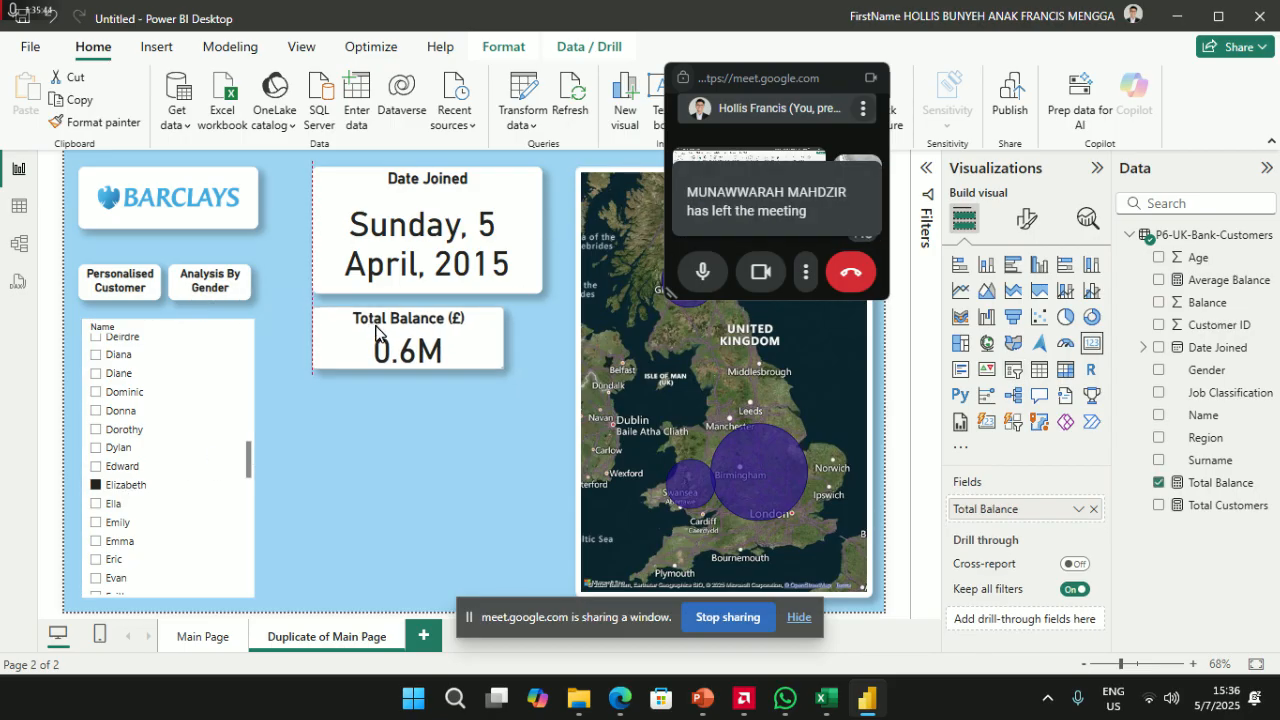
{"action": "left_click_drag", "start_coordinate": [503, 337], "coordinate": [542, 340]}
{"action": "left_click_drag", "start_coordinate": [427, 369], "coordinate": [426, 397]}
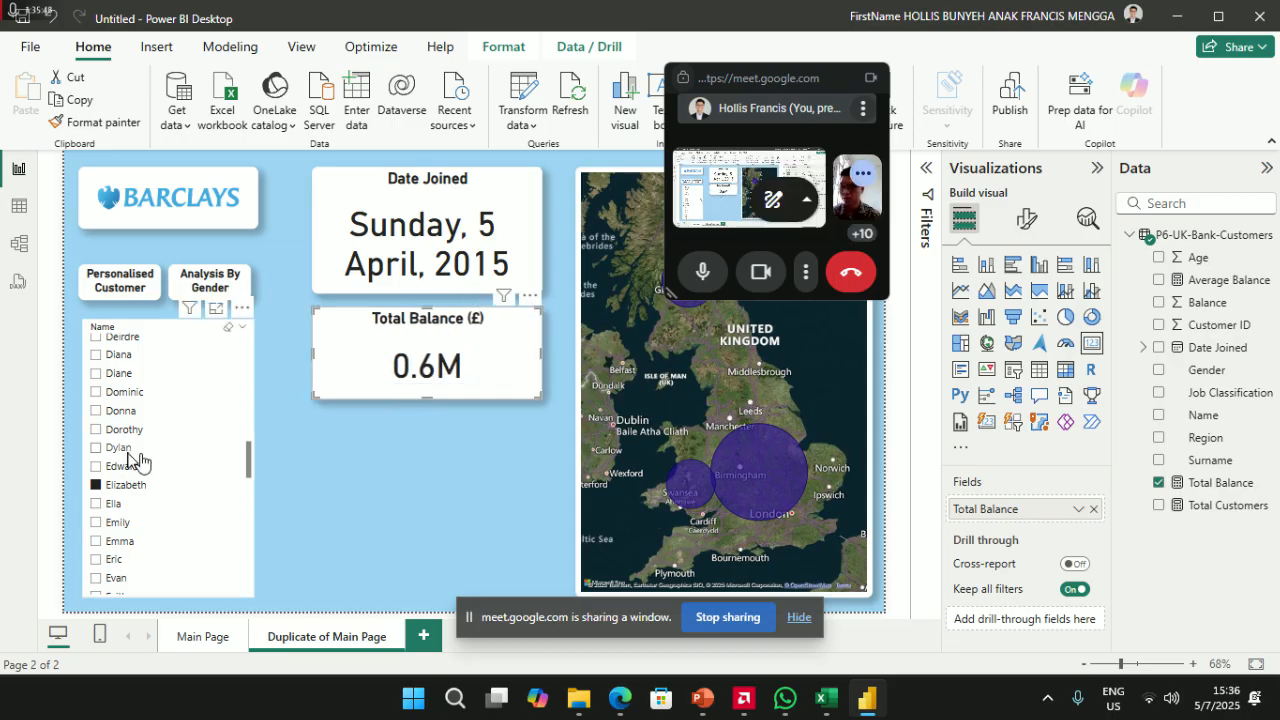
{"action": "left_click", "coordinate": [112, 486]}
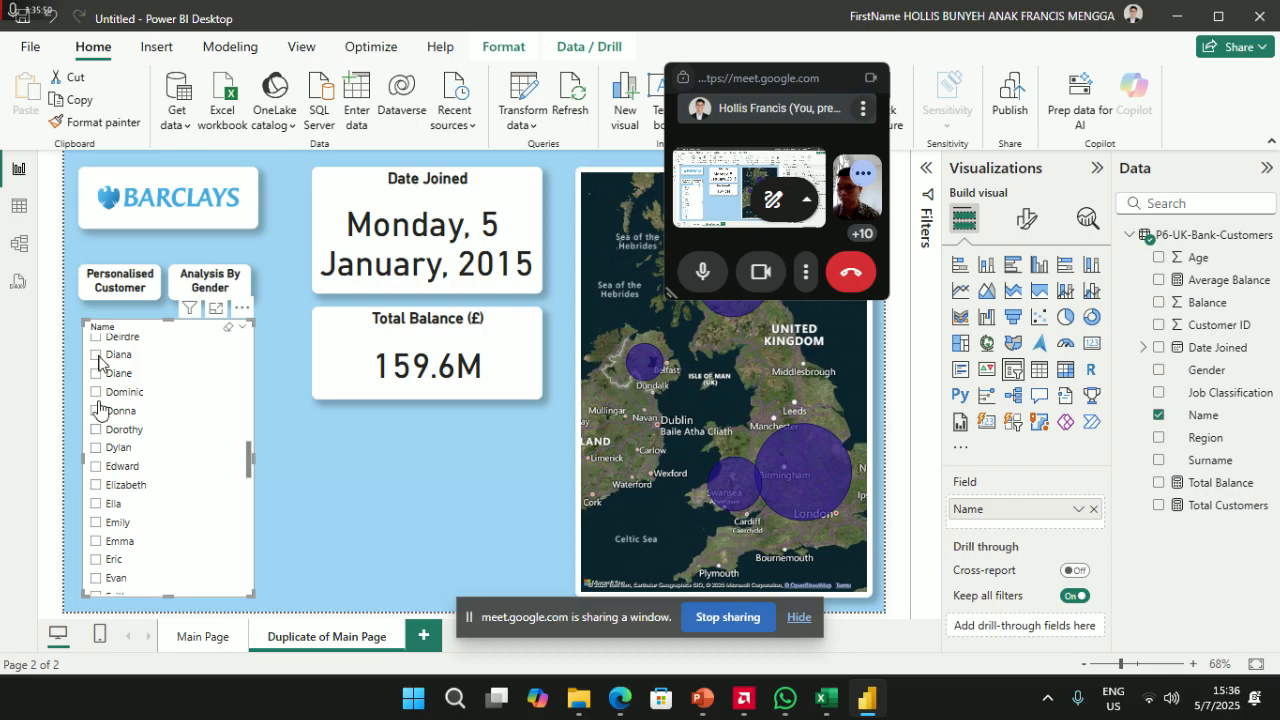
{"action": "left_click", "coordinate": [20, 246]}
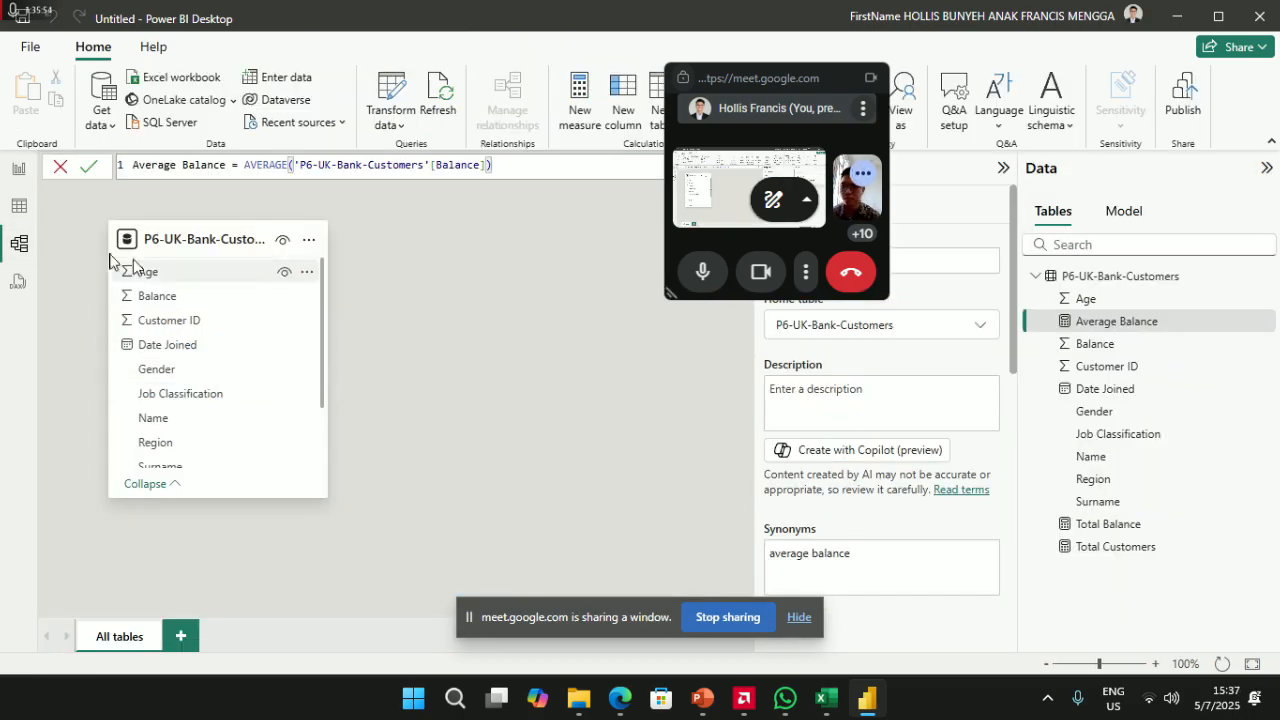
{"action": "left_click", "coordinate": [19, 206]}
{"action": "left_click", "coordinate": [19, 244]}
{"action": "left_click", "coordinate": [18, 286]}
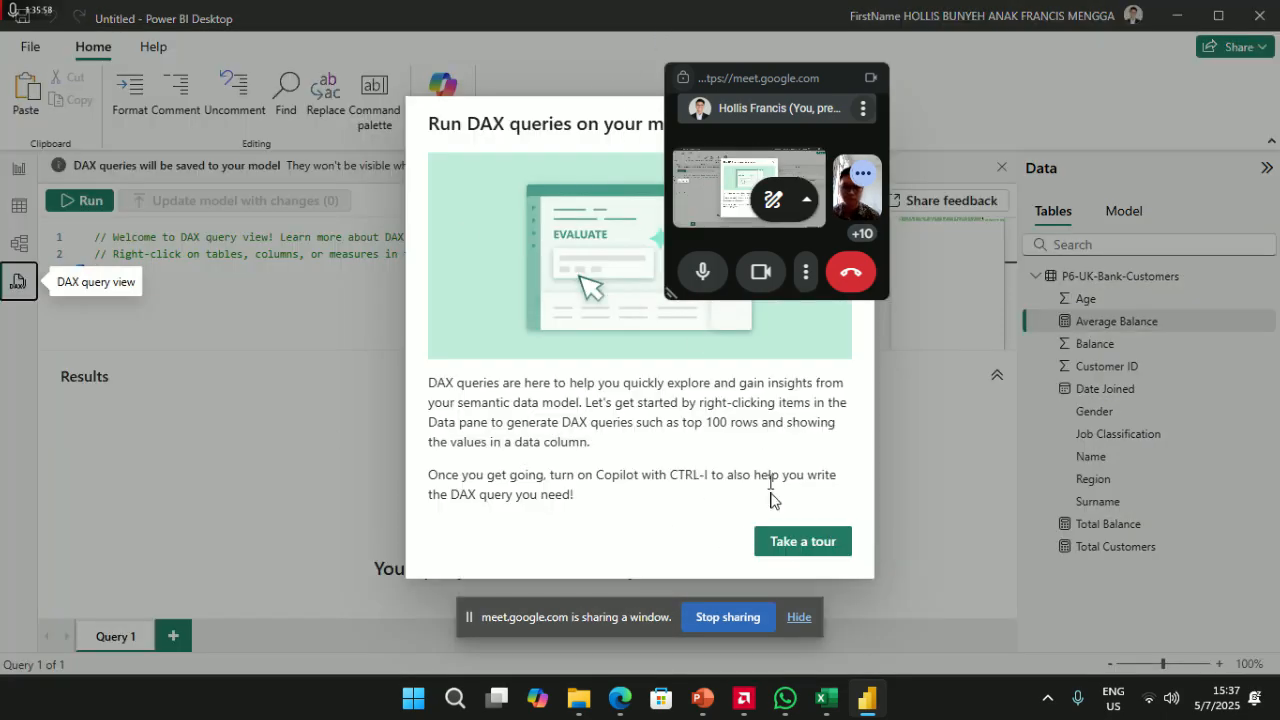
{"action": "left_click", "coordinate": [800, 541]}
{"action": "left_click", "coordinate": [19, 244]}
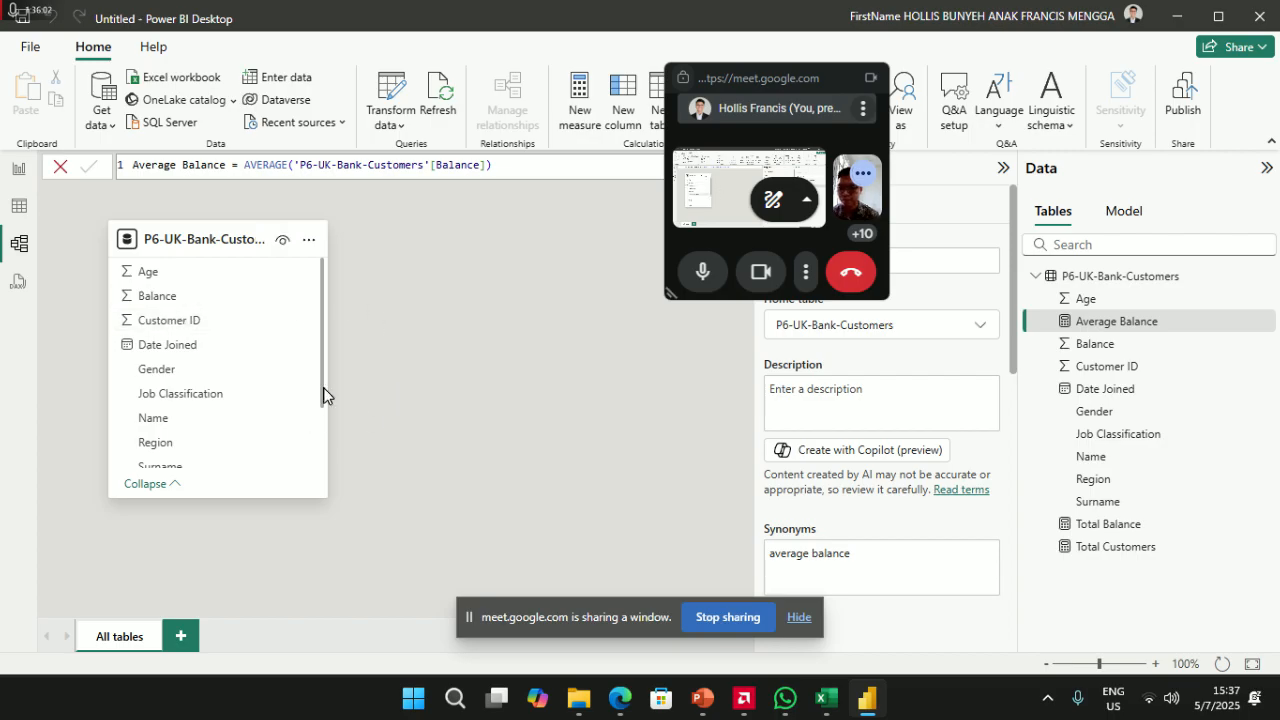
{"action": "left_click_drag", "start_coordinate": [326, 394], "coordinate": [415, 394]}
{"action": "left_click_drag", "start_coordinate": [248, 500], "coordinate": [246, 543]}
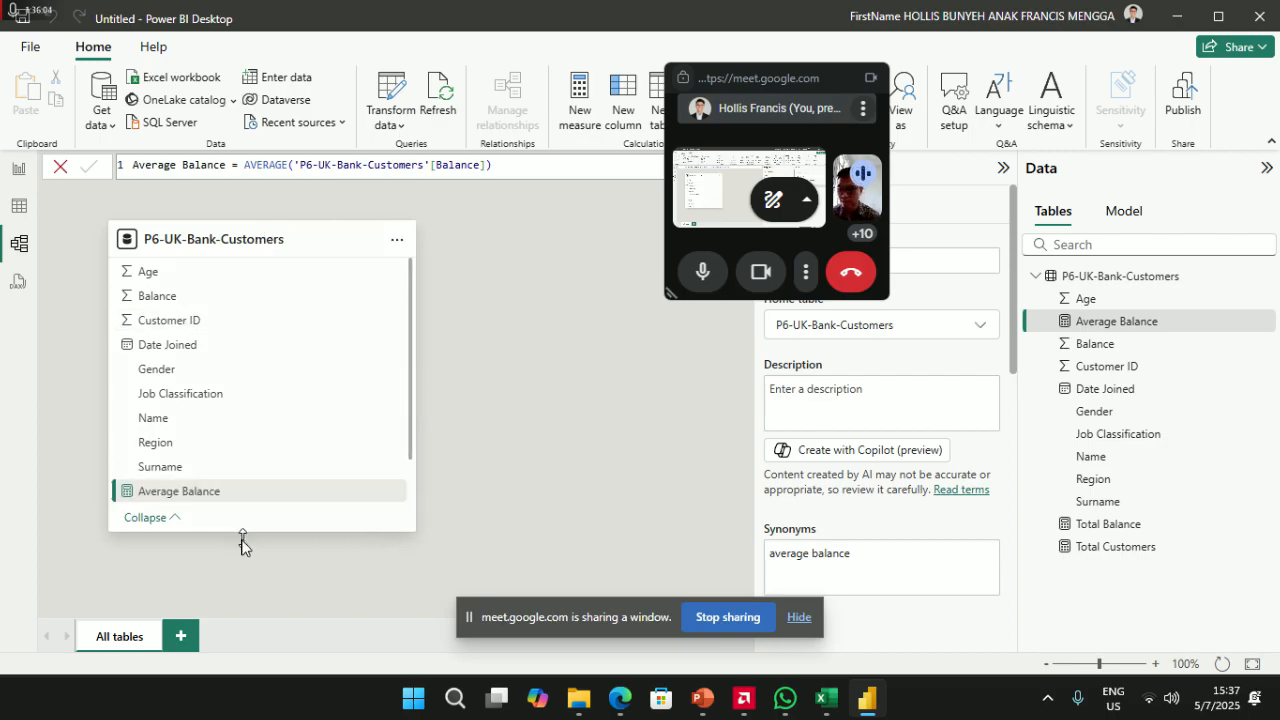
{"action": "scroll", "coordinate": [246, 382], "scroll_direction": "down", "scroll_amount": 1}
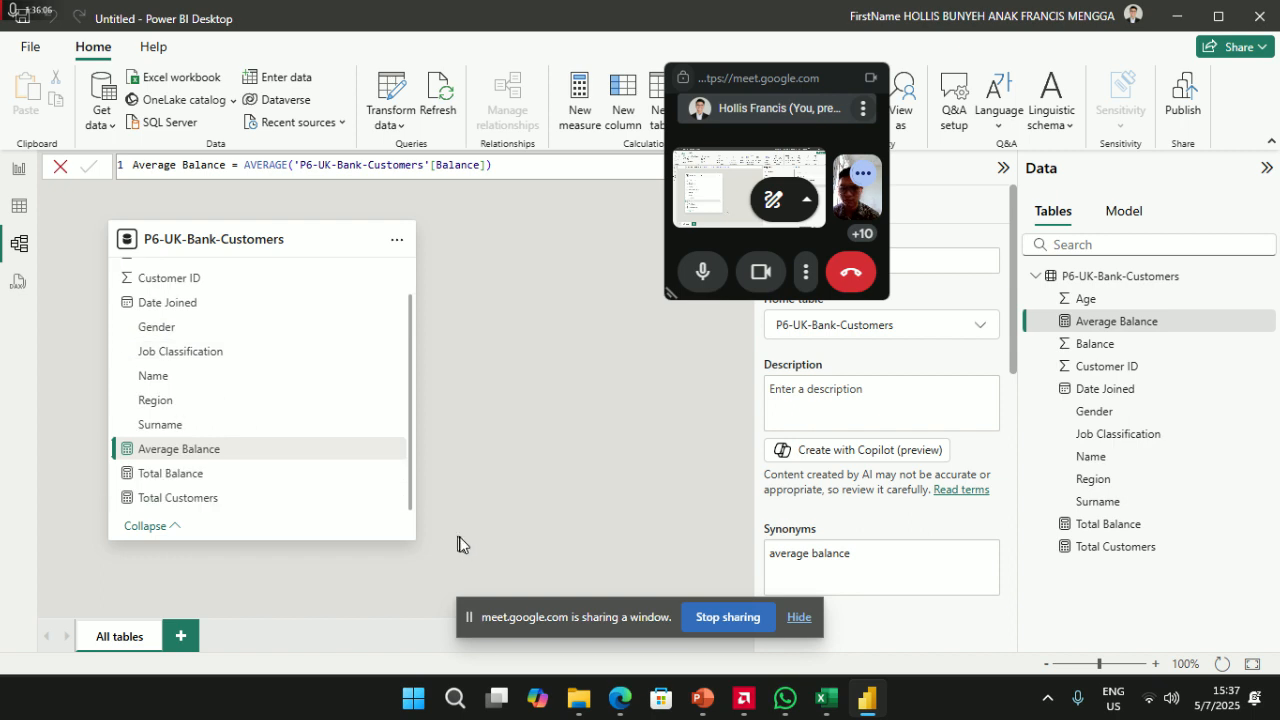
{"action": "left_click", "coordinate": [18, 172]}
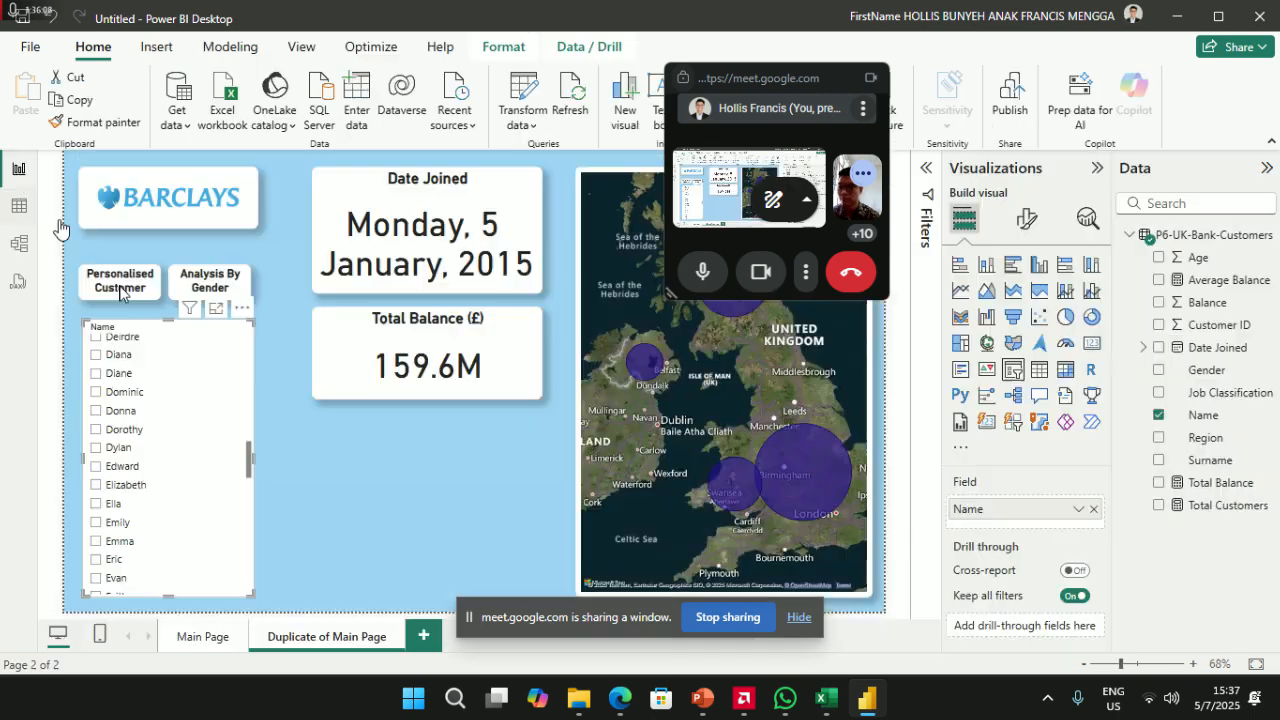
{"action": "left_click_drag", "start_coordinate": [176, 521], "coordinate": [176, 484]}
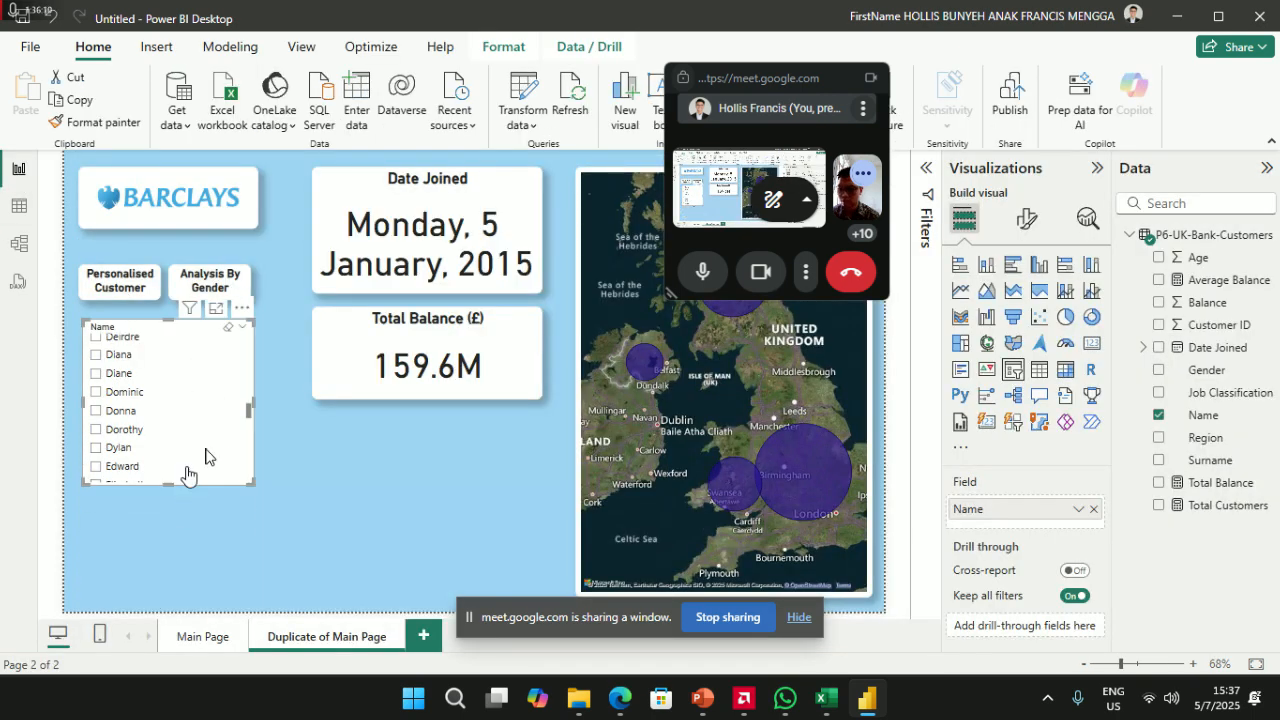
{"action": "left_click", "coordinate": [1159, 460]}
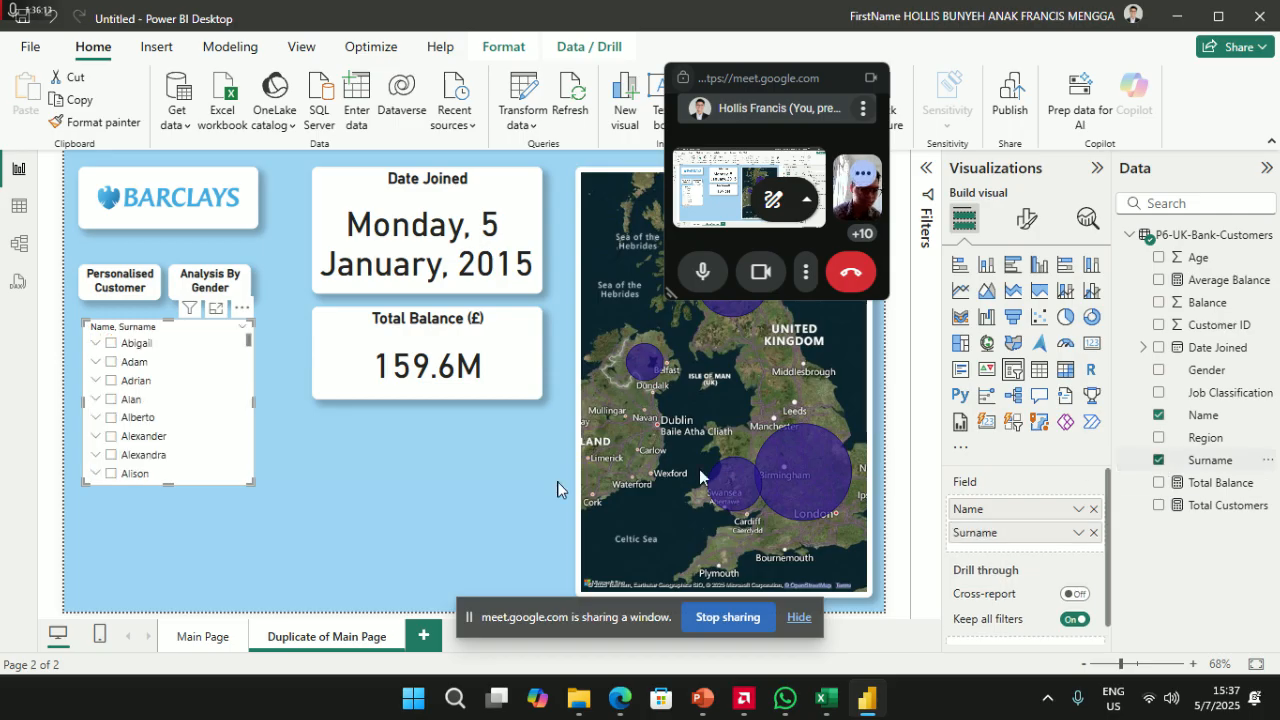
{"action": "left_click", "coordinate": [96, 364]}
{"action": "left_click", "coordinate": [97, 365]}
{"action": "left_click", "coordinate": [96, 344]}
{"action": "left_click", "coordinate": [97, 345]}
{"action": "left_click", "coordinate": [97, 344]}
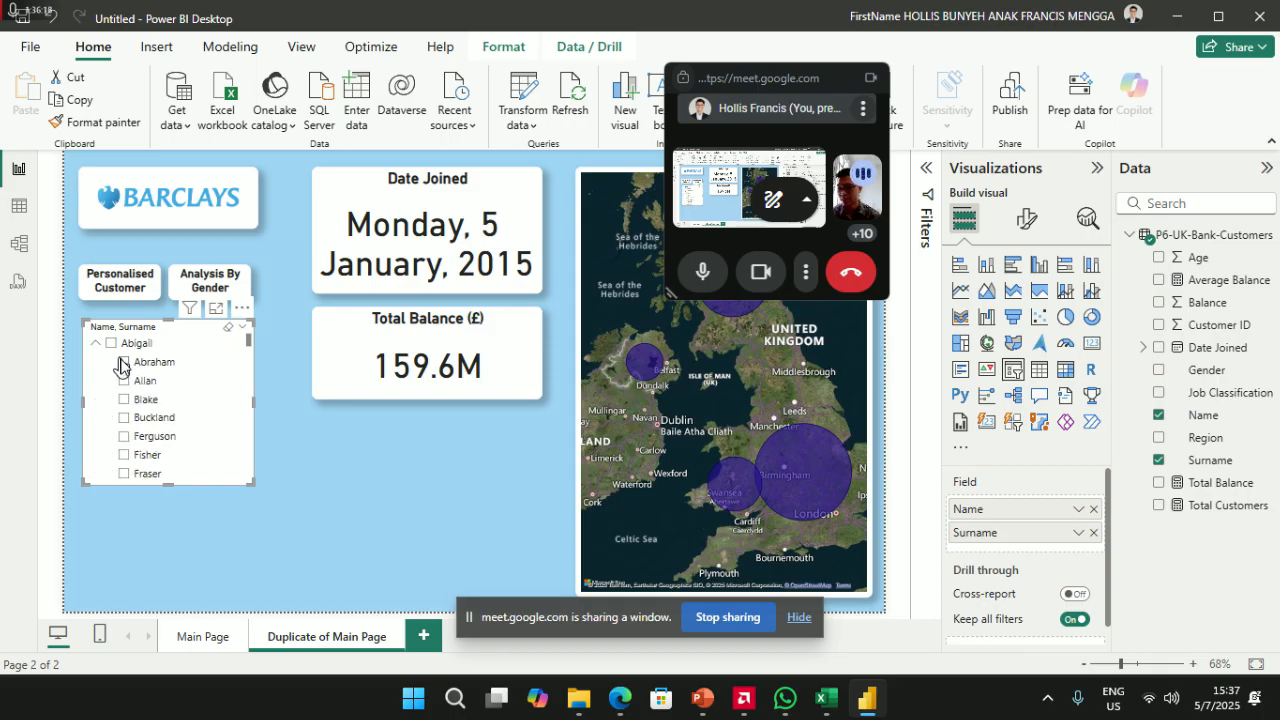
{"action": "left_click", "coordinate": [124, 363]}
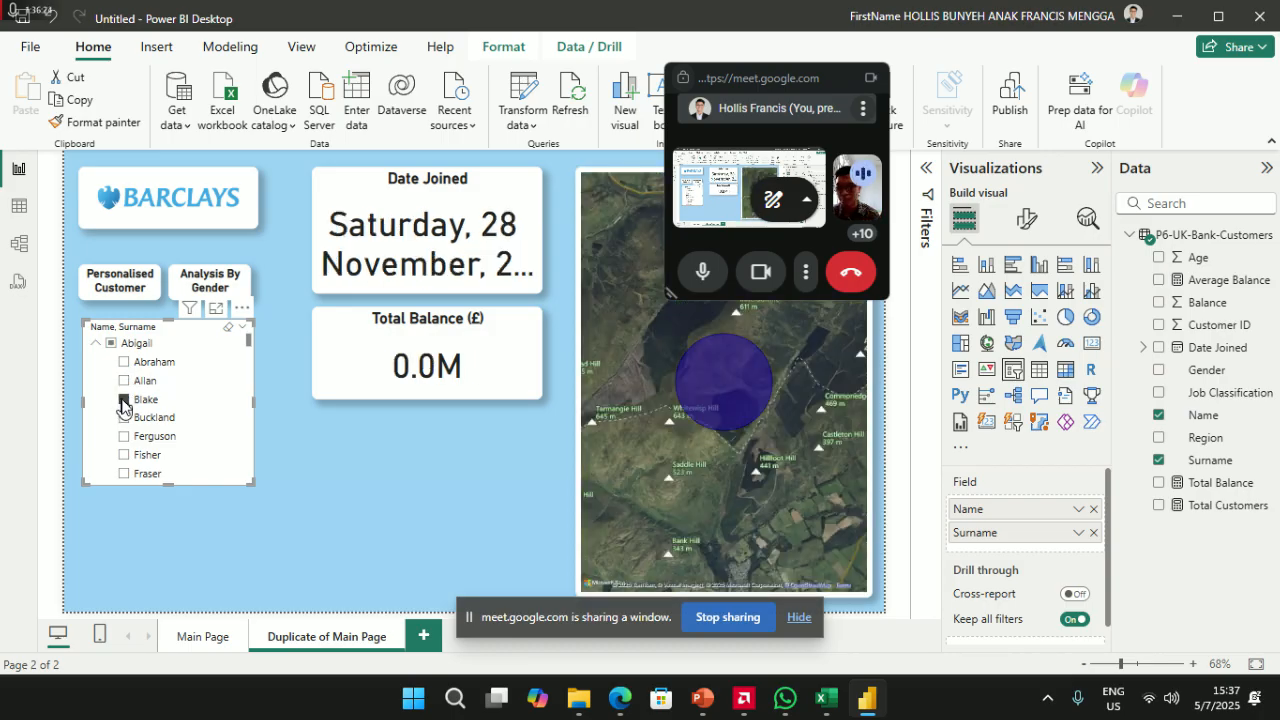
{"action": "left_click", "coordinate": [123, 400]}
{"action": "scroll", "coordinate": [127, 430], "scroll_direction": "down", "scroll_amount": 5}
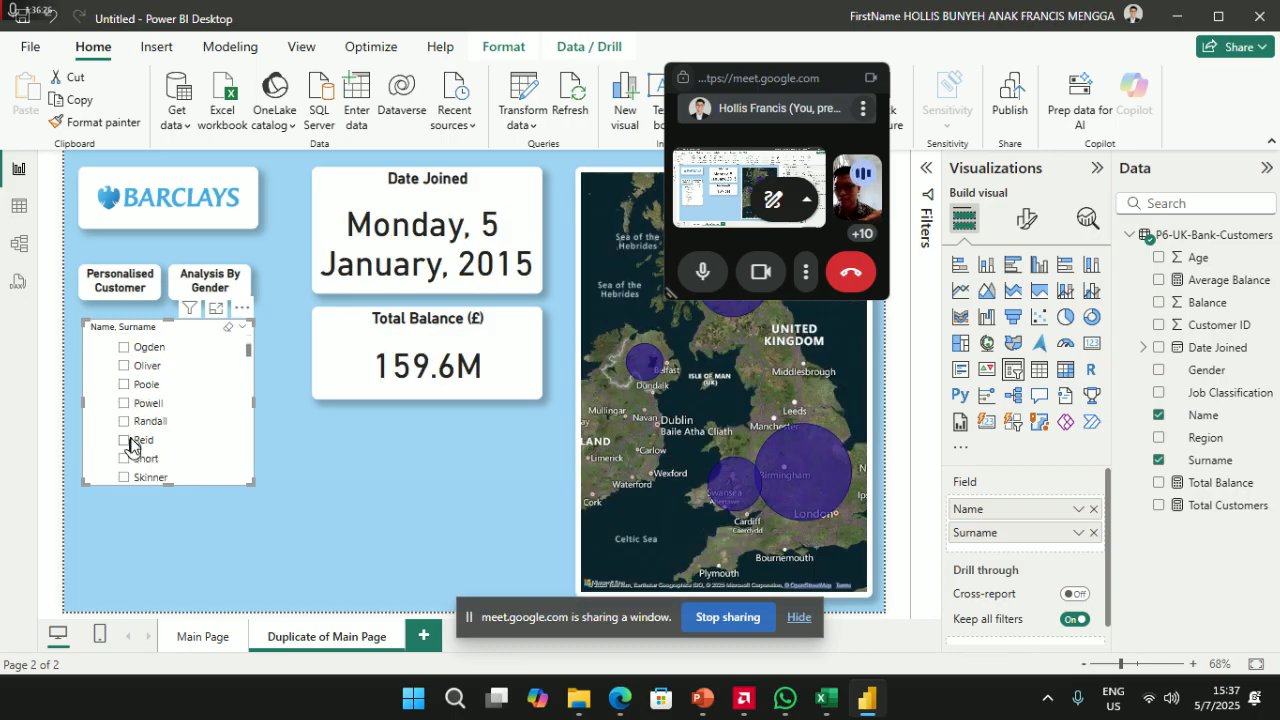
- Give the Total Balance value 2 decimal places with Auto display units, then filter to Brian
{"action": "left_click", "coordinate": [412, 354]}
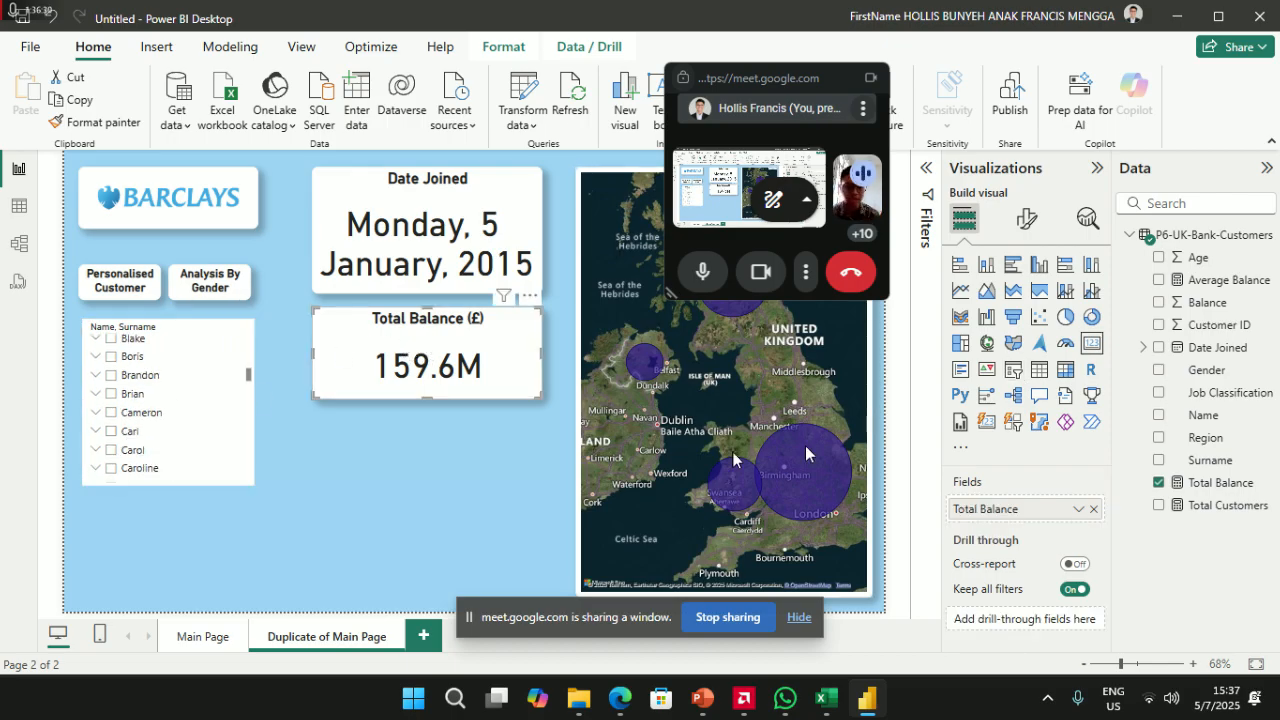
{"action": "left_click", "coordinate": [1026, 218]}
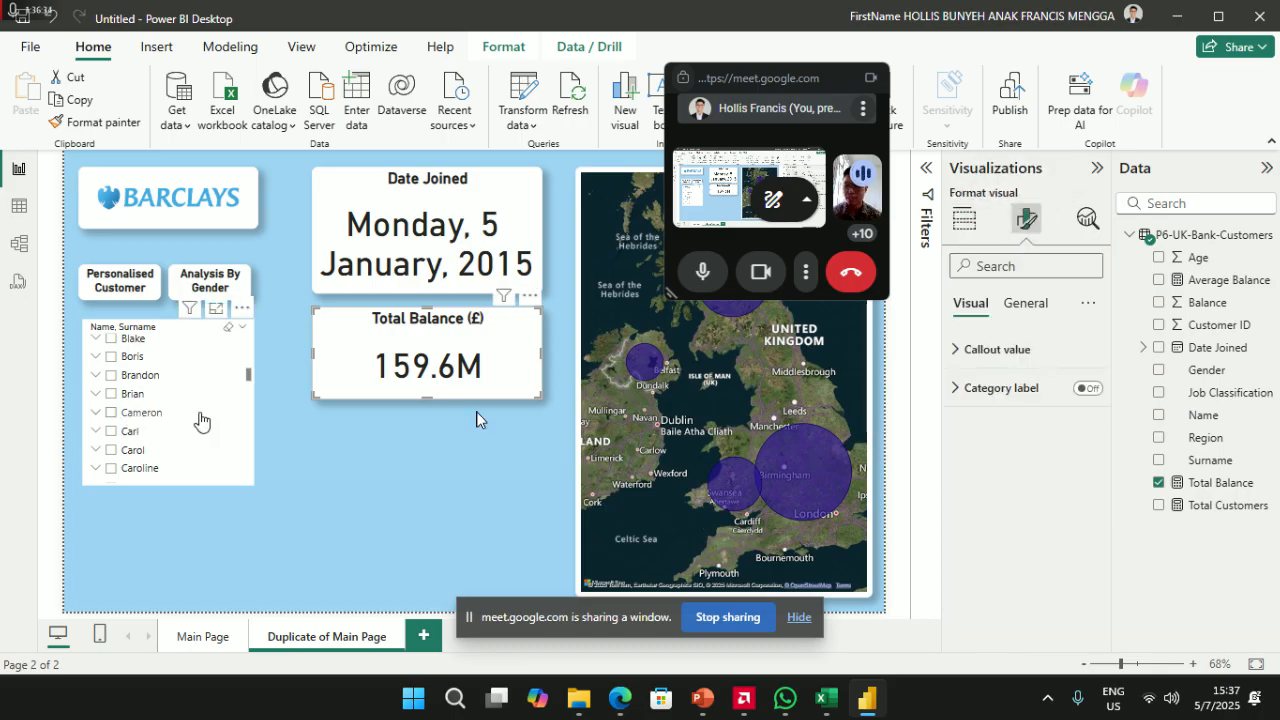
{"action": "left_click", "coordinate": [1036, 270]}
{"action": "type", "text": "de"}
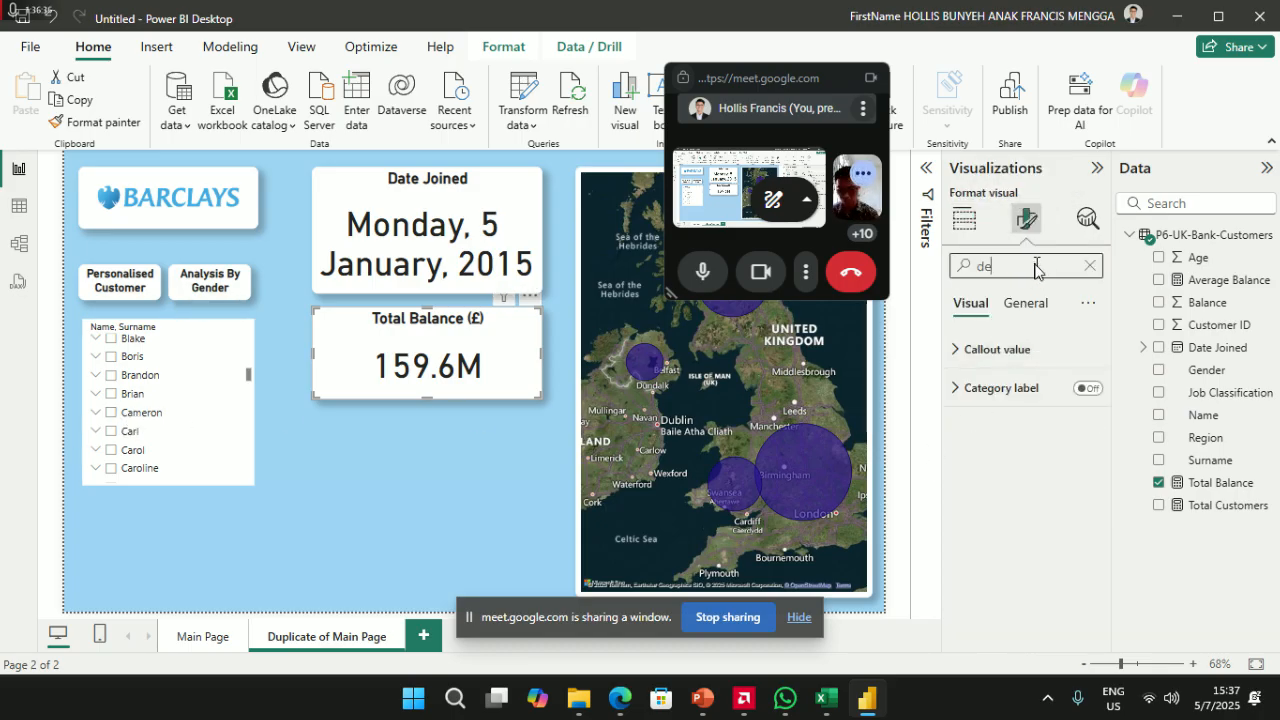
{"action": "type", "text": "cima"}
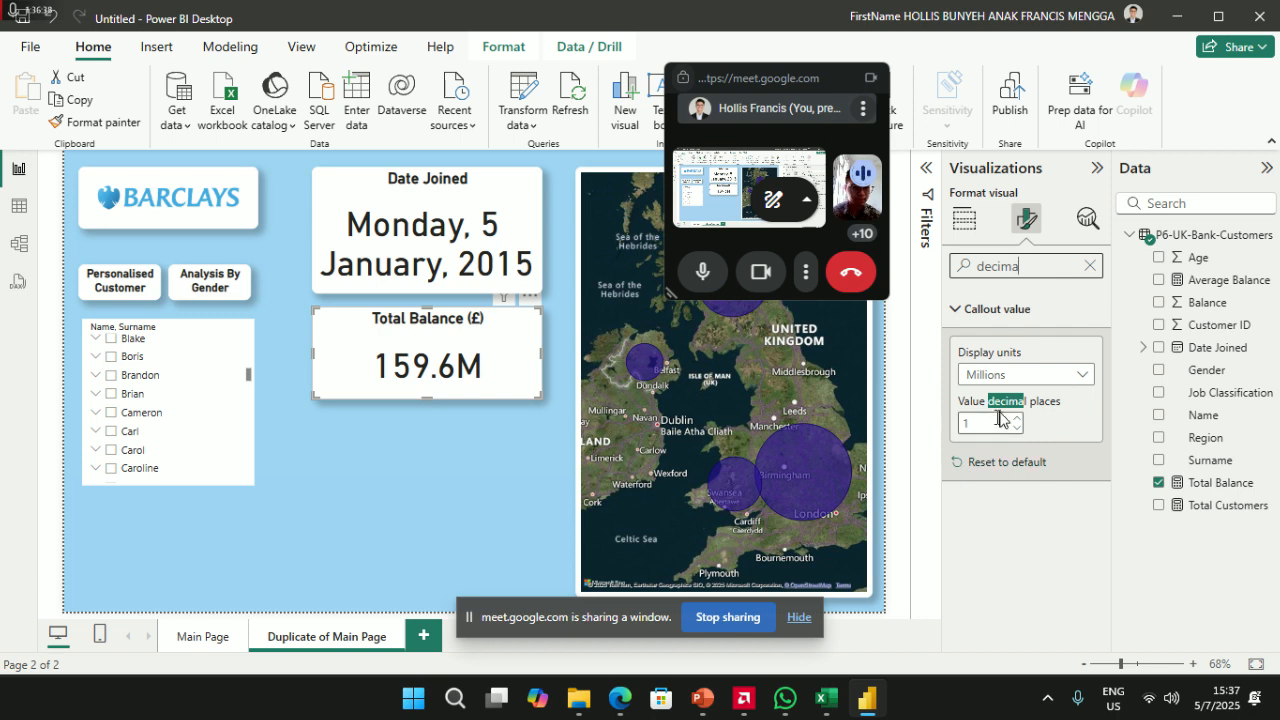
{"action": "left_click", "coordinate": [1000, 424]}
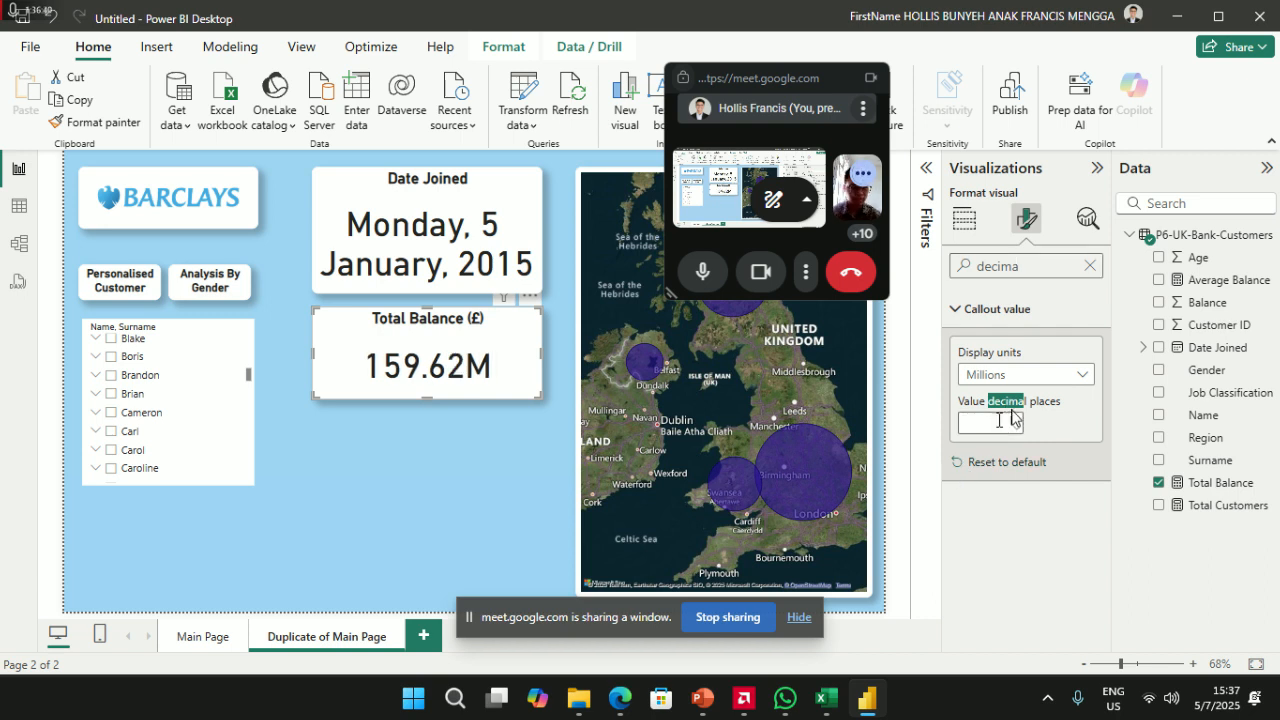
{"action": "left_click", "coordinate": [1034, 380]}
{"action": "left_click", "coordinate": [1034, 397]}
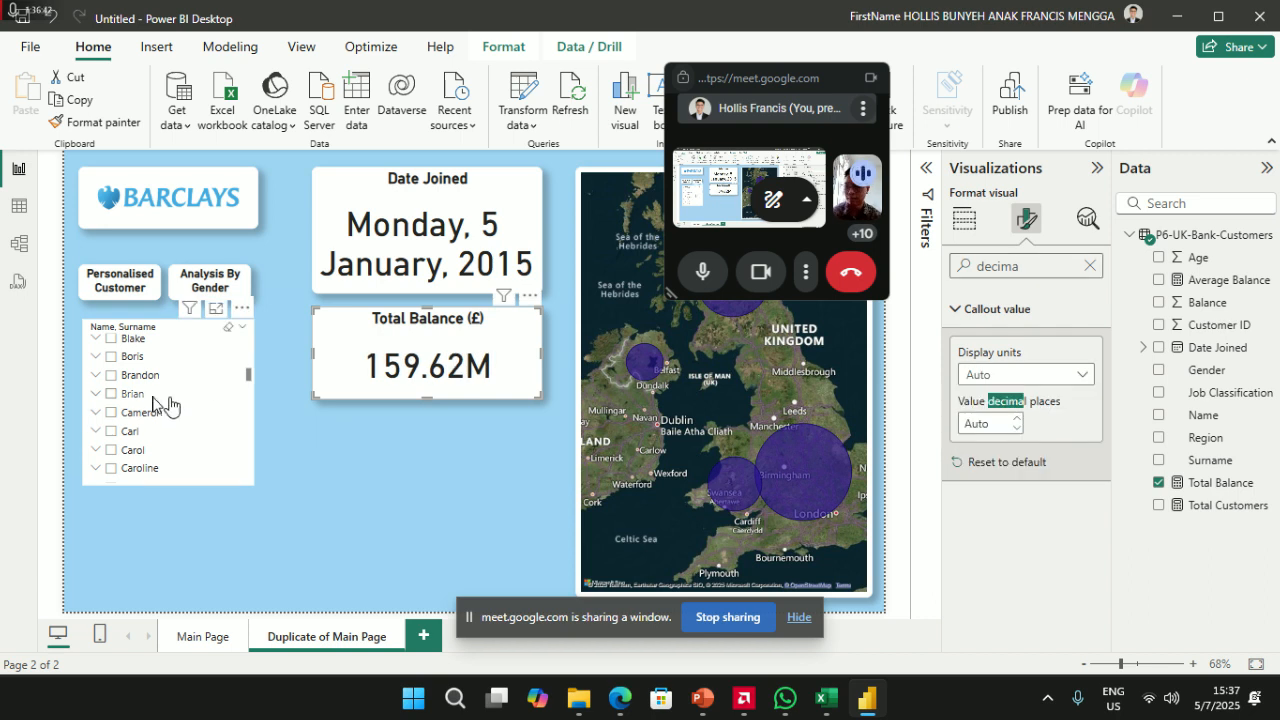
{"action": "left_click", "coordinate": [111, 396]}
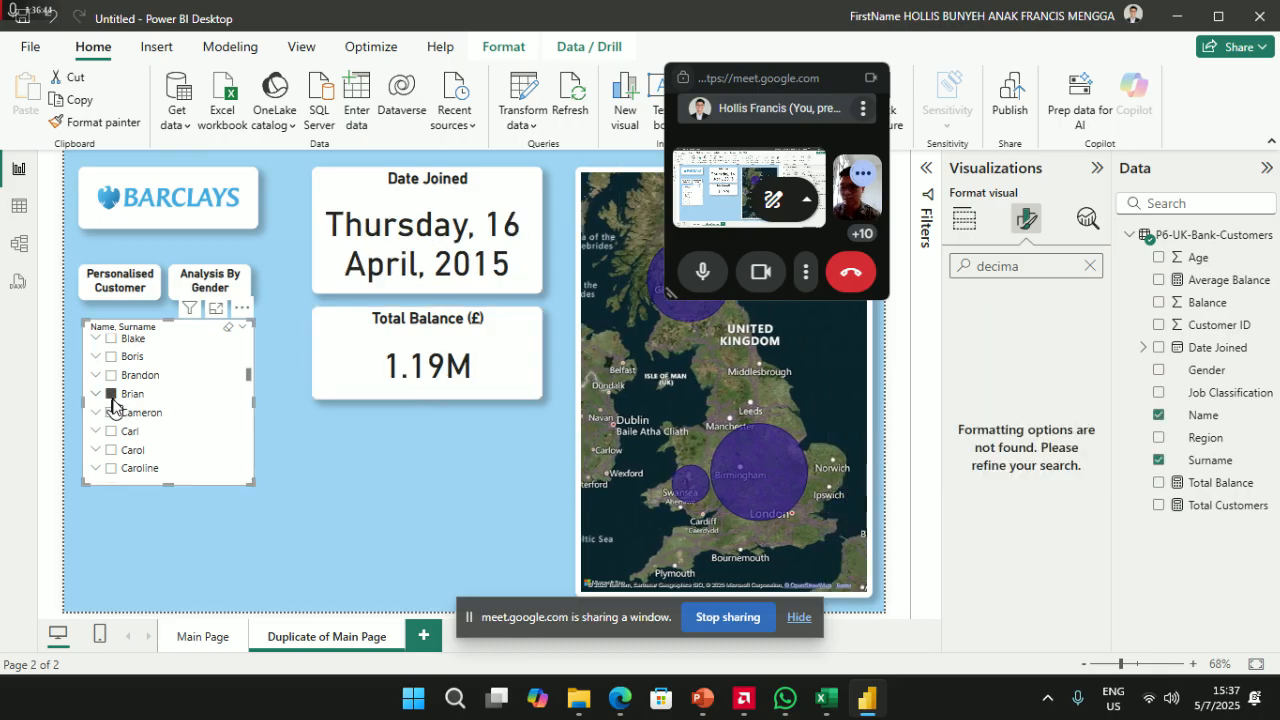
{"action": "left_click", "coordinate": [111, 396]}
{"action": "left_click", "coordinate": [111, 394]}
{"action": "left_click", "coordinate": [96, 393]}
{"action": "left_click", "coordinate": [125, 413]}
{"action": "left_click", "coordinate": [126, 432]}
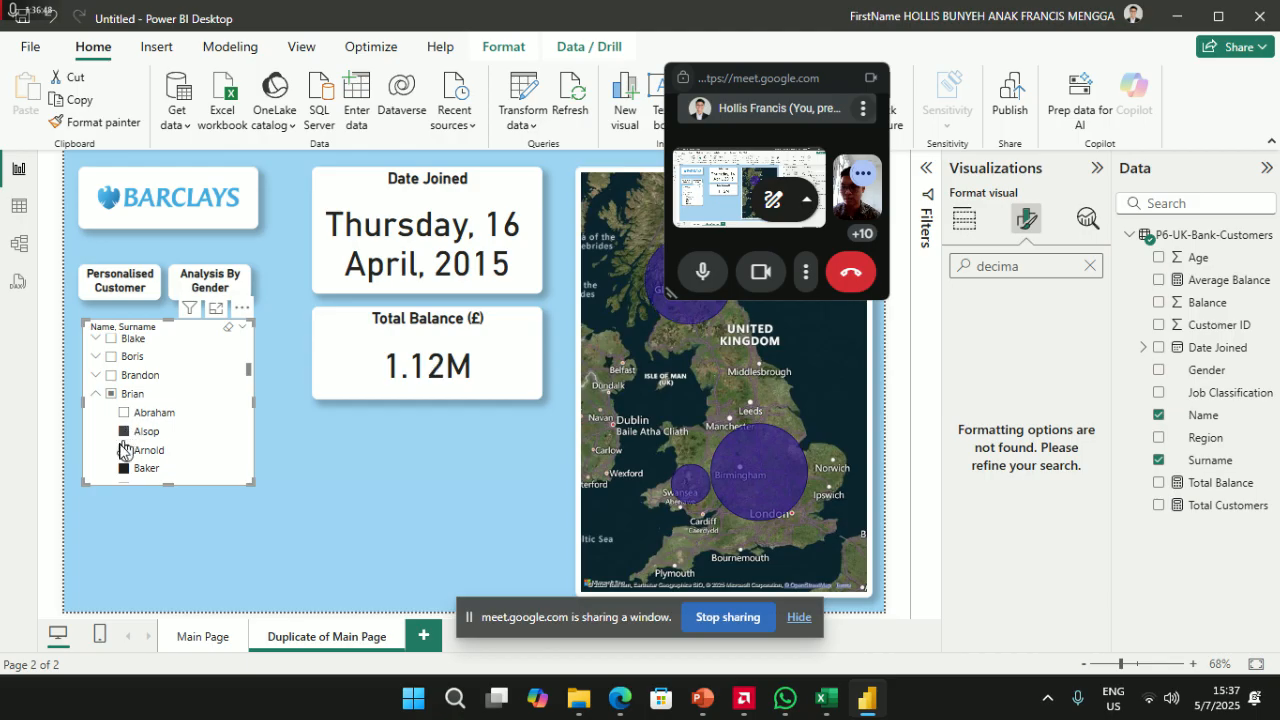
{"action": "left_click", "coordinate": [128, 450]}
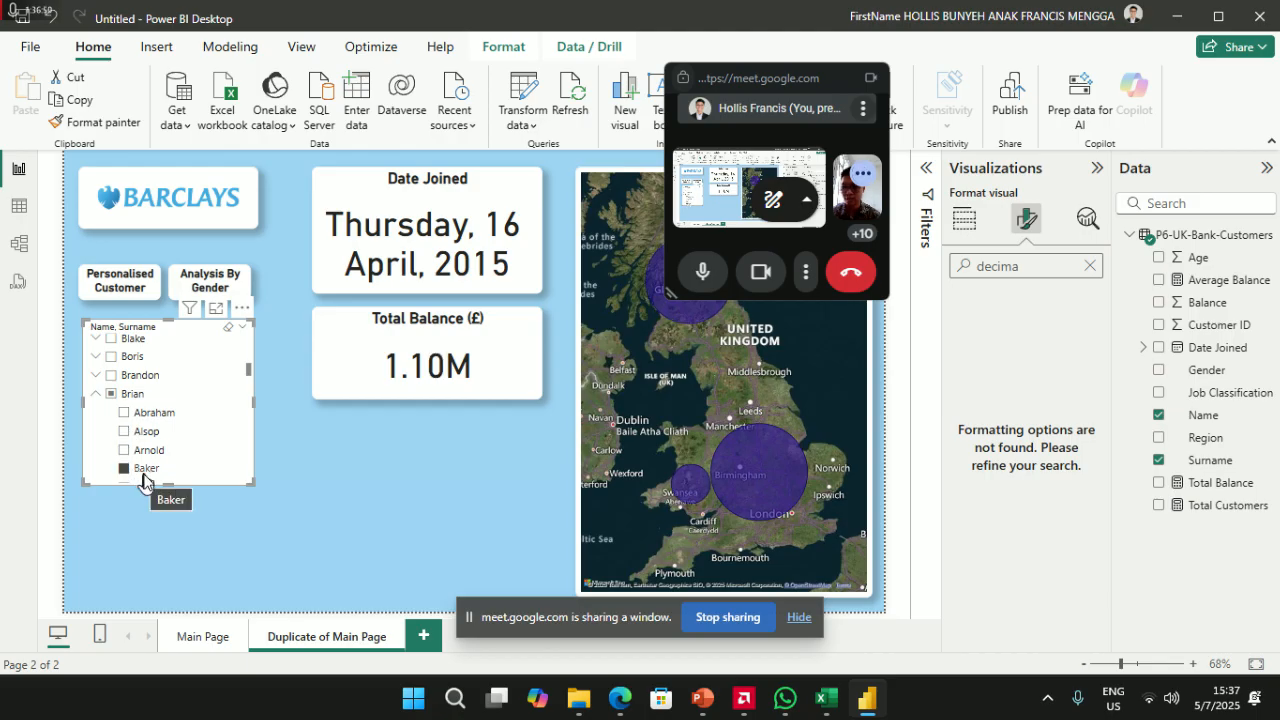
{"action": "scroll", "coordinate": [135, 455], "scroll_direction": "down", "scroll_amount": 1}
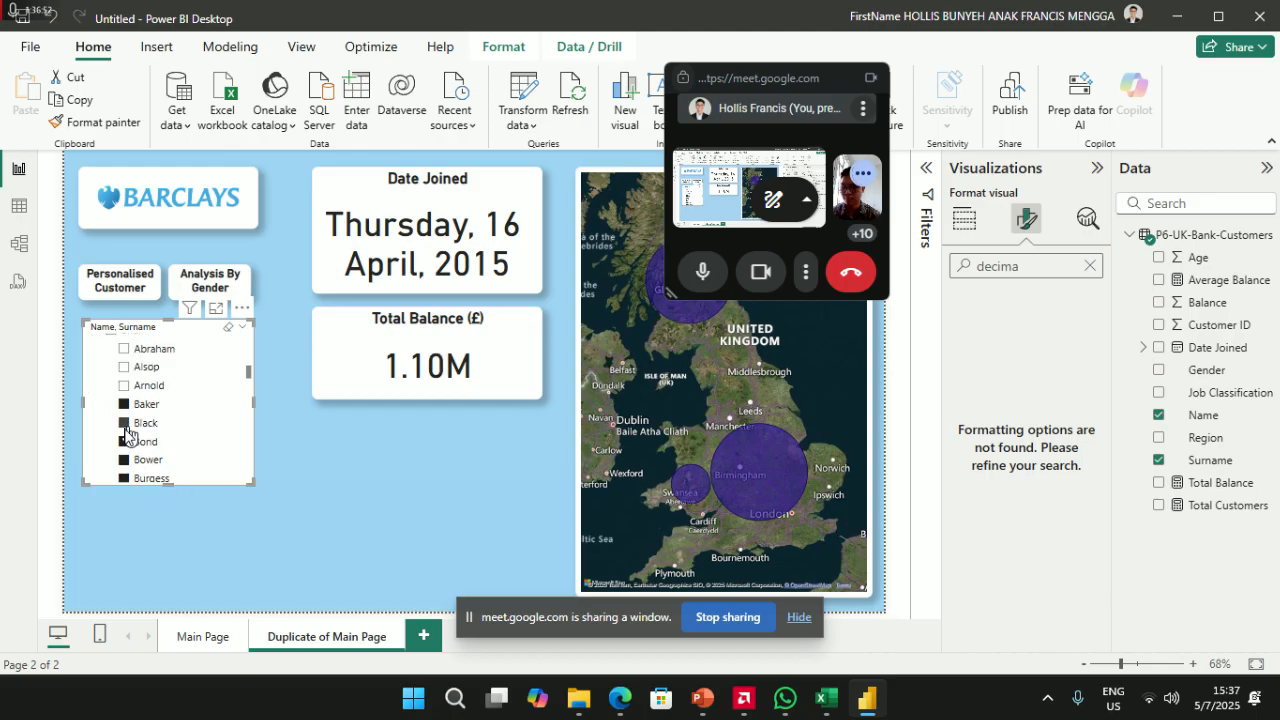
{"action": "left_click", "coordinate": [124, 424]}
{"action": "left_click", "coordinate": [124, 478]}
{"action": "scroll", "coordinate": [137, 460], "scroll_direction": "down", "scroll_amount": 2}
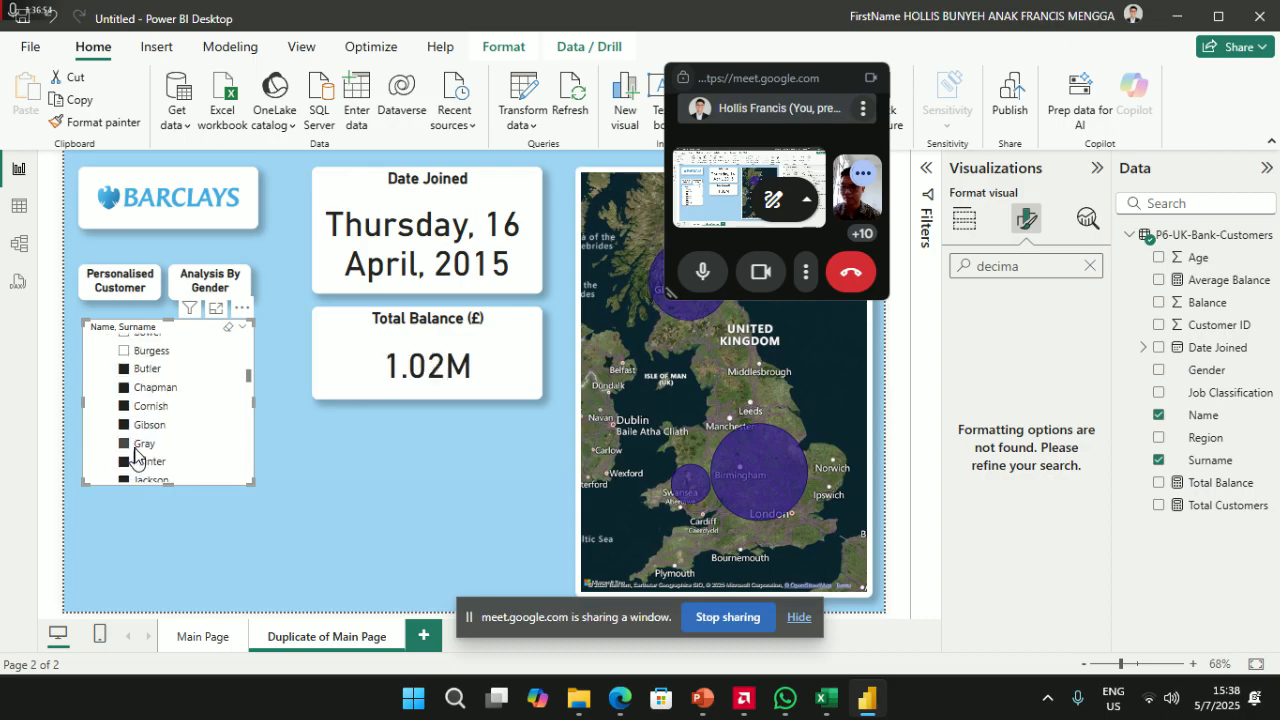
{"action": "scroll", "coordinate": [137, 450], "scroll_direction": "up", "scroll_amount": 5}
{"action": "left_click", "coordinate": [97, 411]}
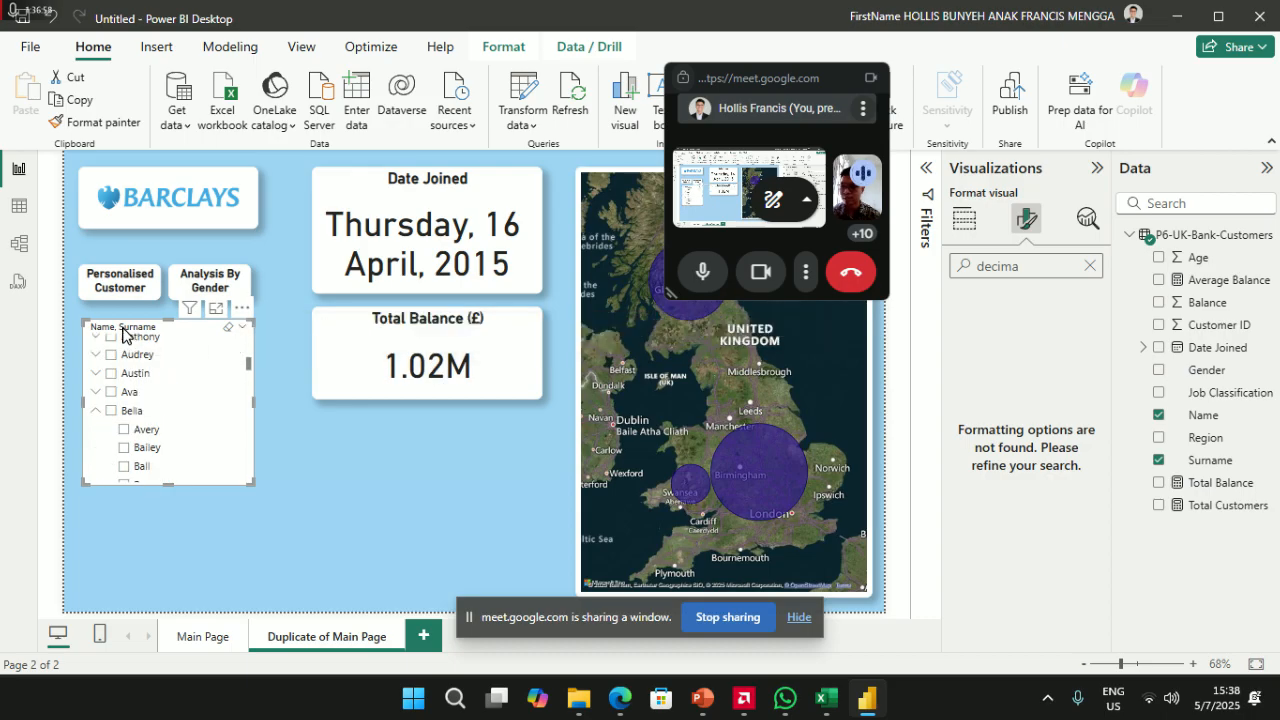
- Clear the format search and switch the Name, Surname slicer style to Dropdown
{"action": "left_click", "coordinate": [1092, 265]}
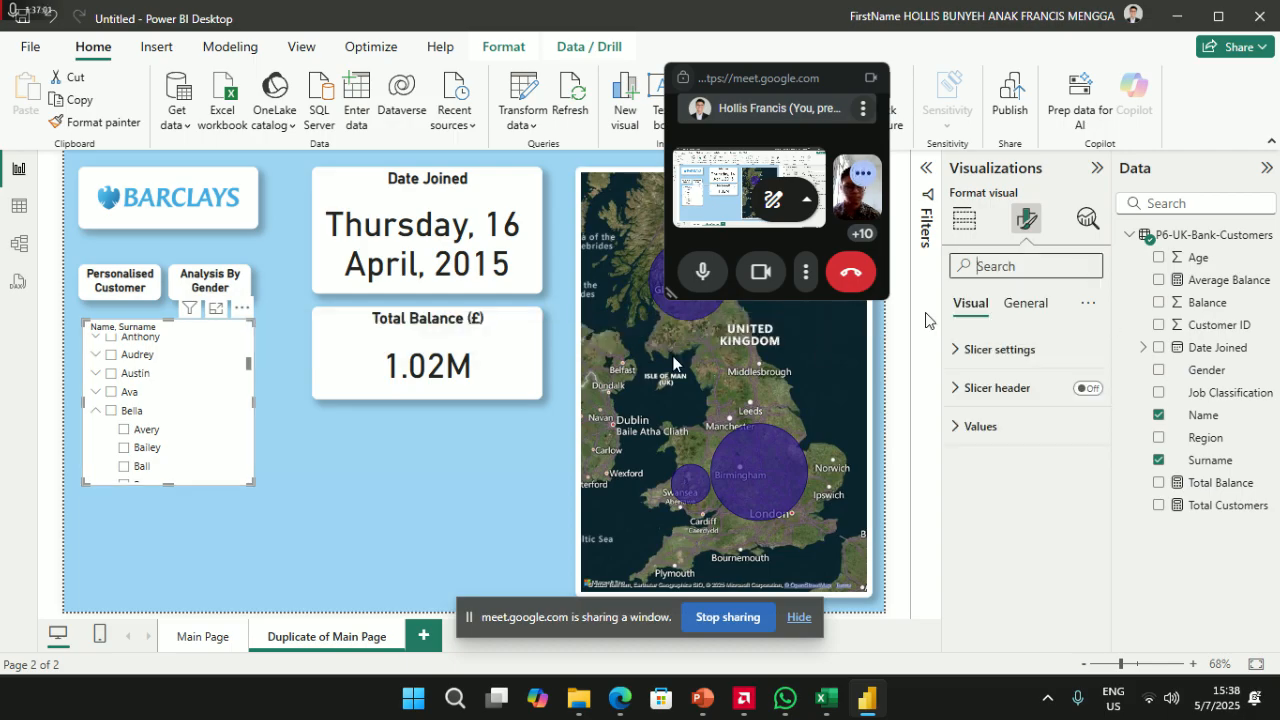
{"action": "left_click", "coordinate": [1036, 346]}
{"action": "left_click", "coordinate": [1060, 445]}
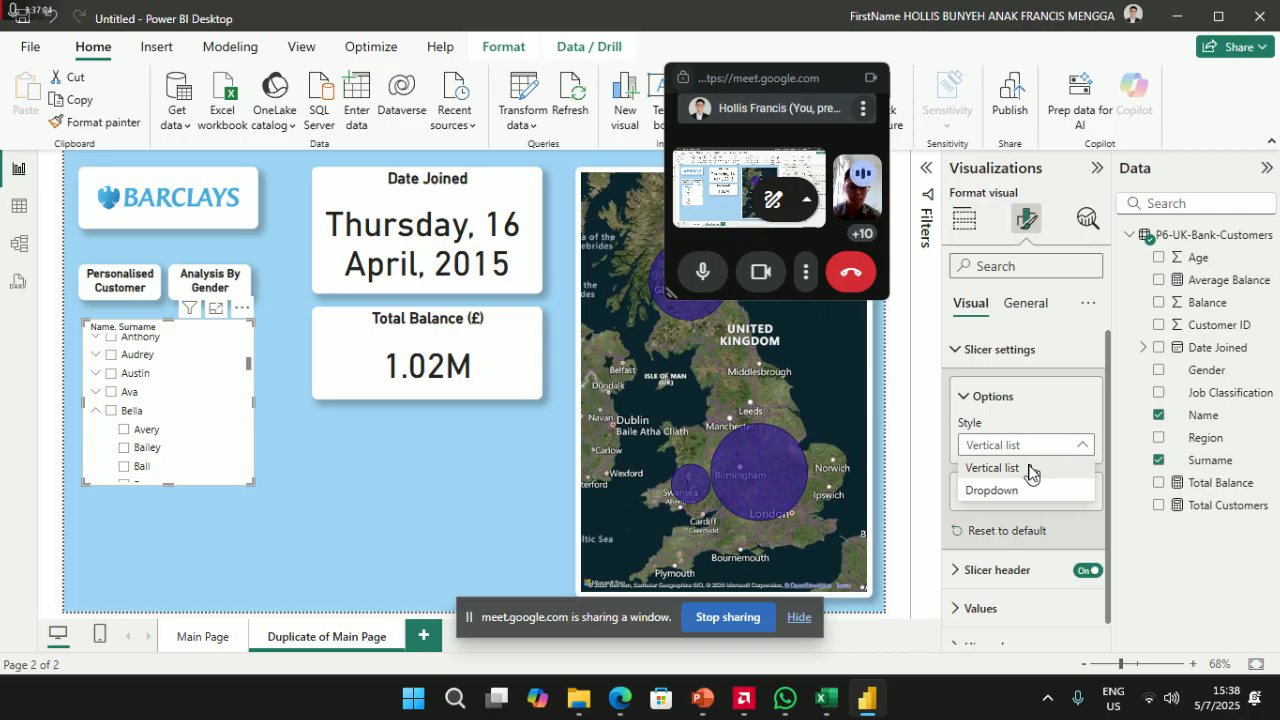
{"action": "left_click", "coordinate": [1030, 468]}
{"action": "left_click", "coordinate": [1040, 447]}
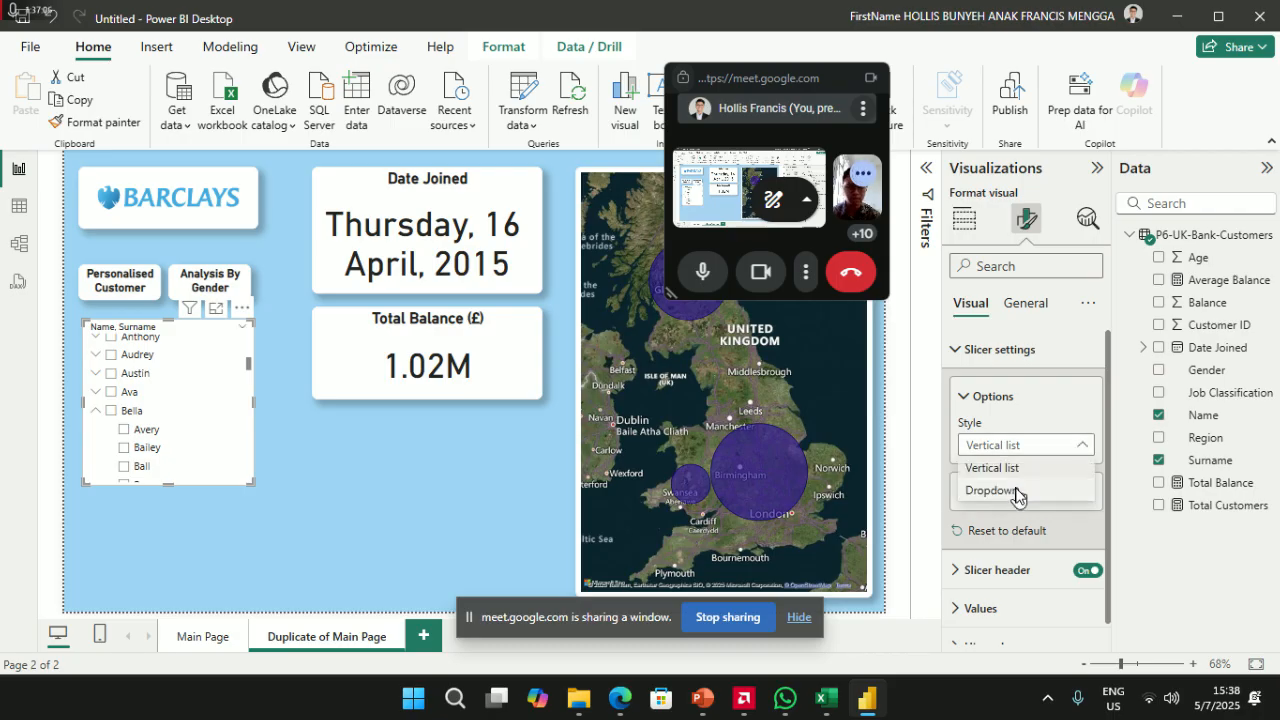
{"action": "left_click", "coordinate": [1017, 491]}
{"action": "left_click", "coordinate": [177, 347]}
{"action": "left_click", "coordinate": [190, 350]}
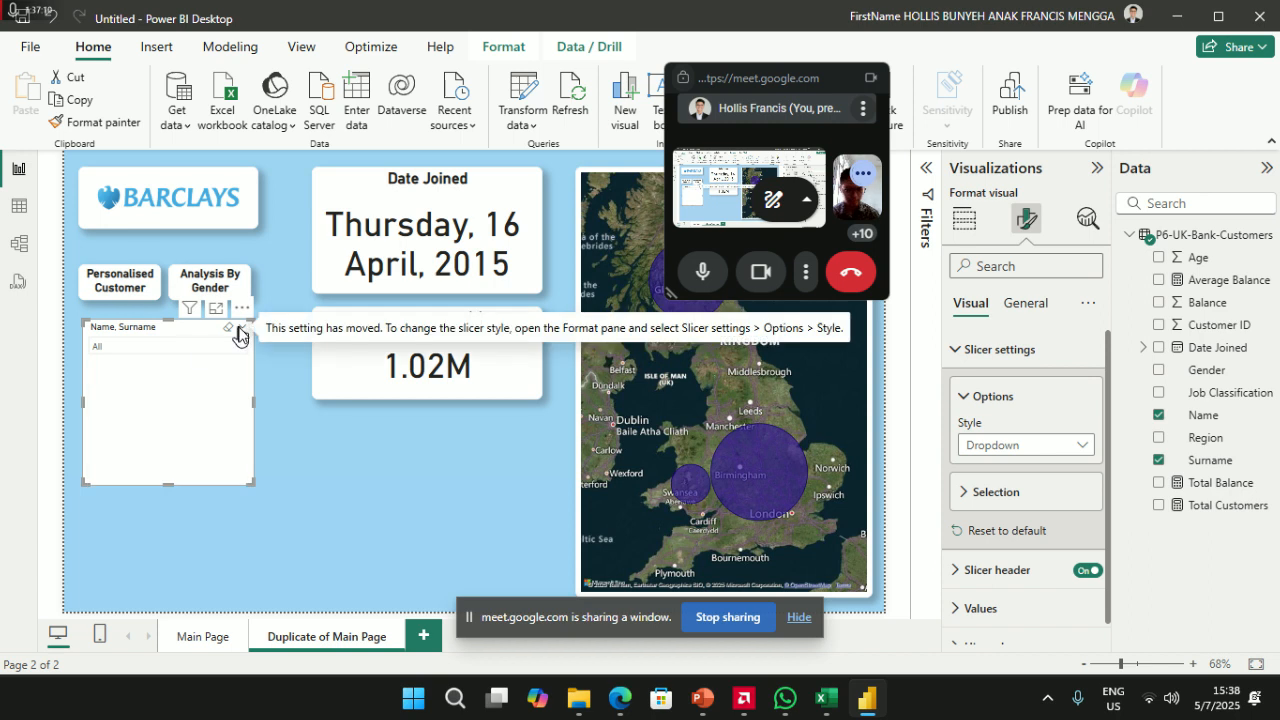
- Replace the hierarchy slicer with separate Name and Surname list slicers stacked below the buttons
{"action": "key", "text": "Delete"}
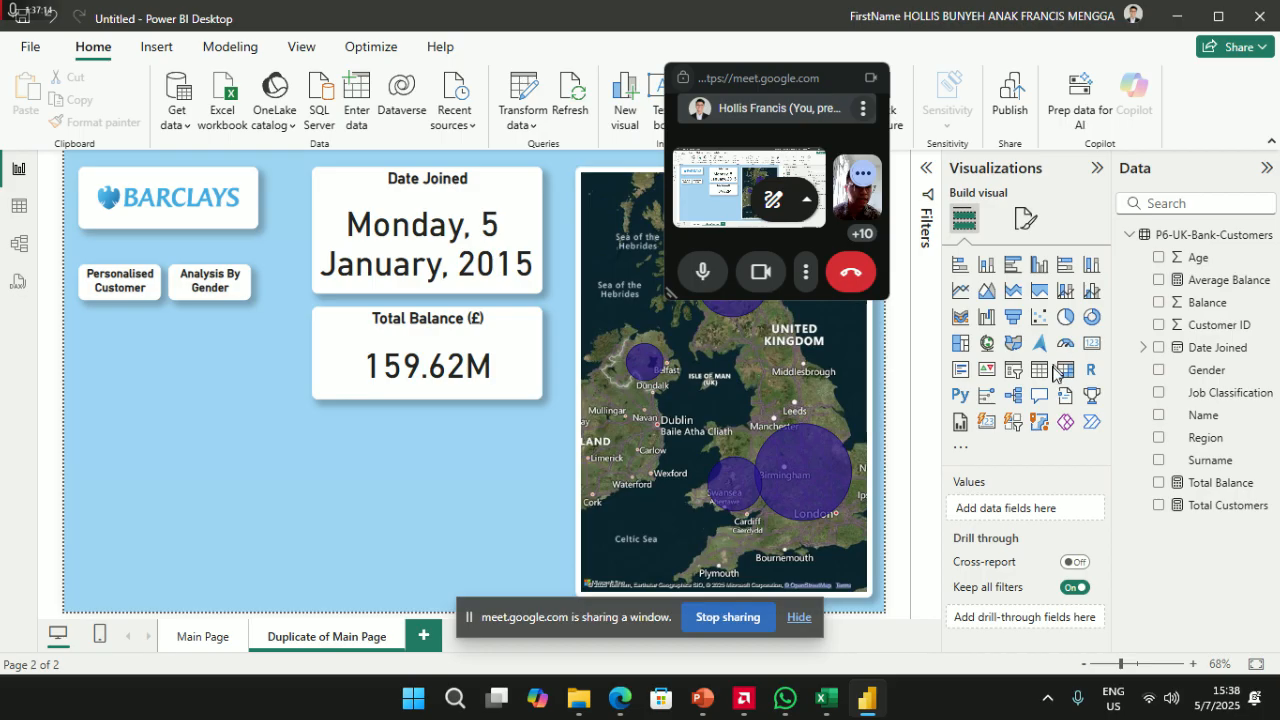
{"action": "left_click_drag", "start_coordinate": [101, 359], "coordinate": [116, 366]}
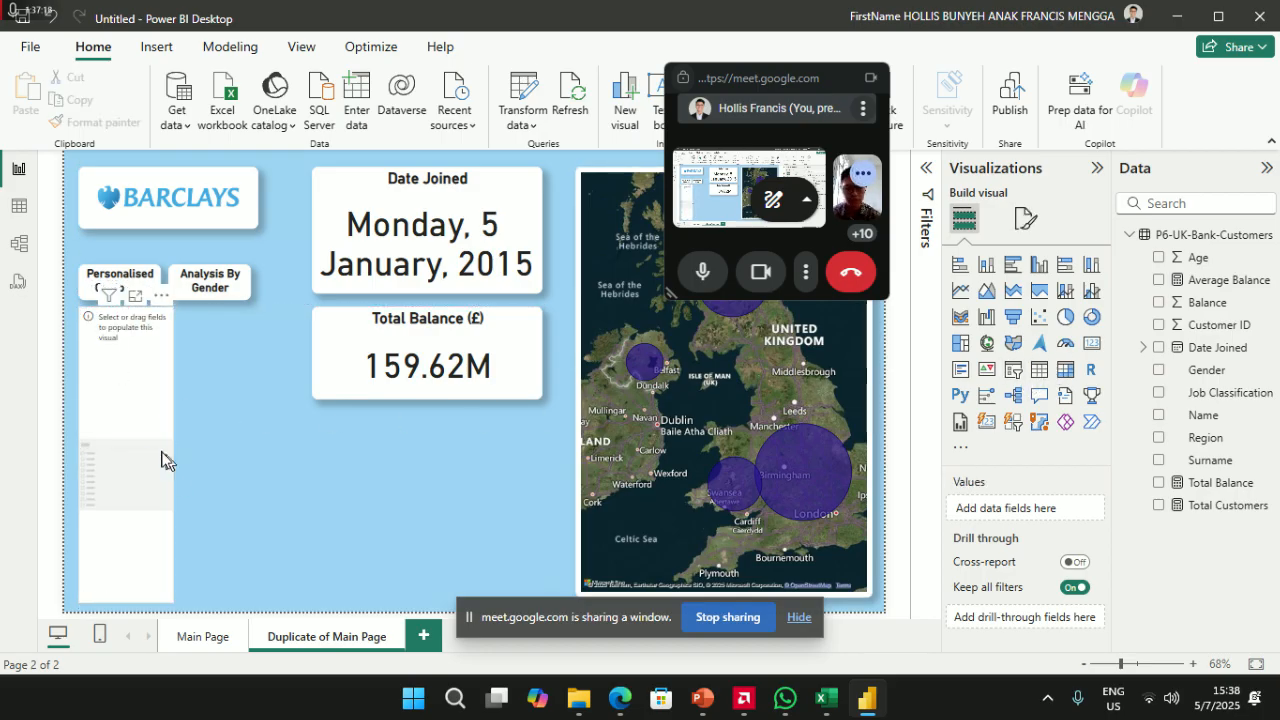
{"action": "left_click_drag", "start_coordinate": [171, 452], "coordinate": [253, 452]}
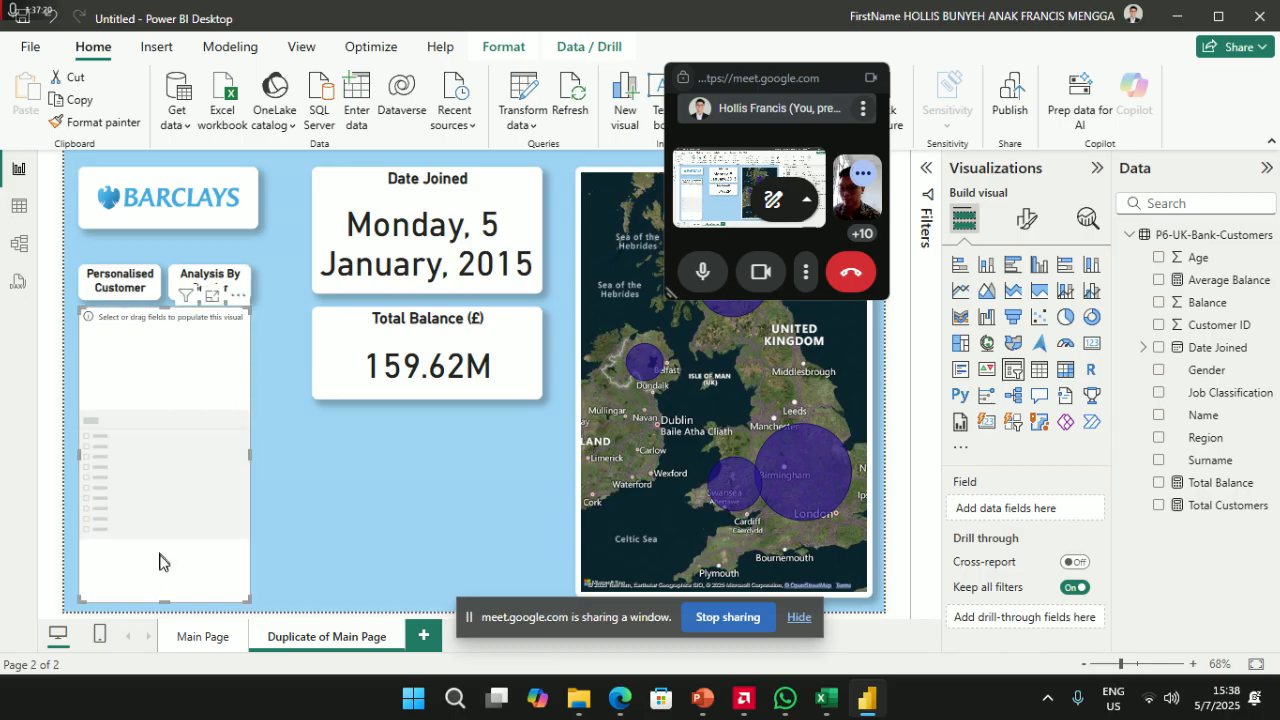
{"action": "left_click_drag", "start_coordinate": [163, 606], "coordinate": [188, 482]}
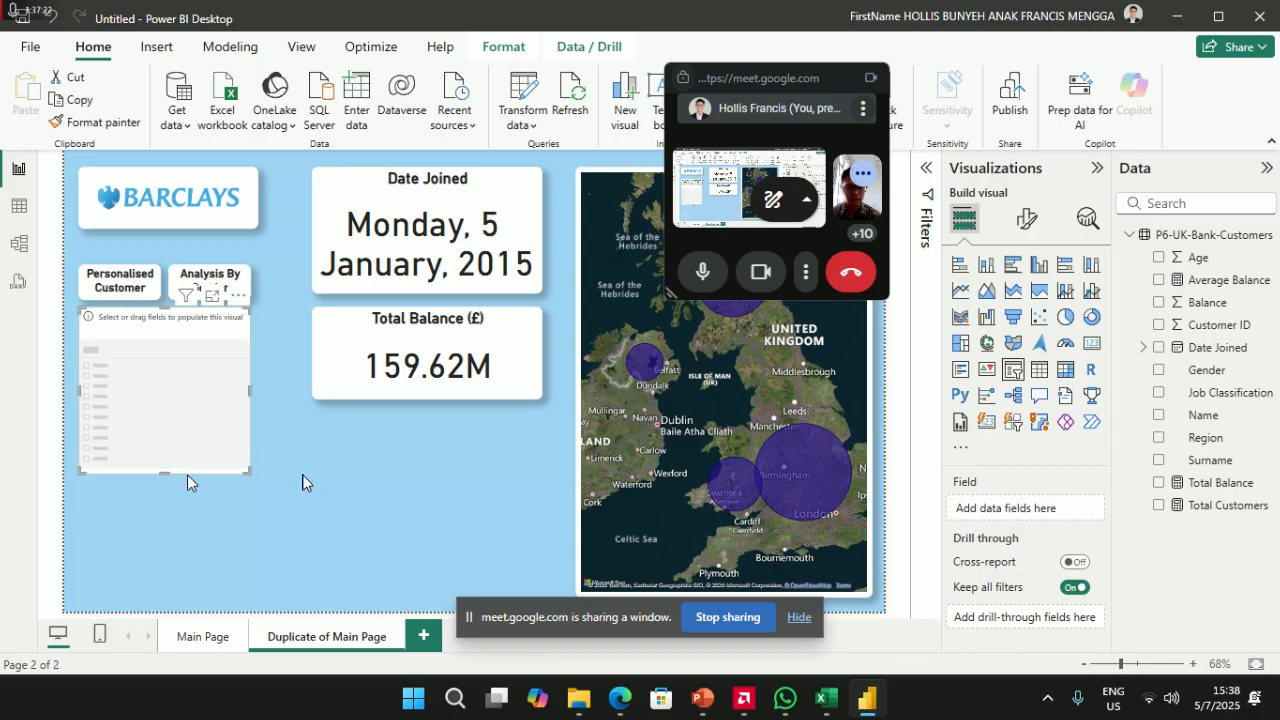
{"action": "left_click", "coordinate": [1158, 415]}
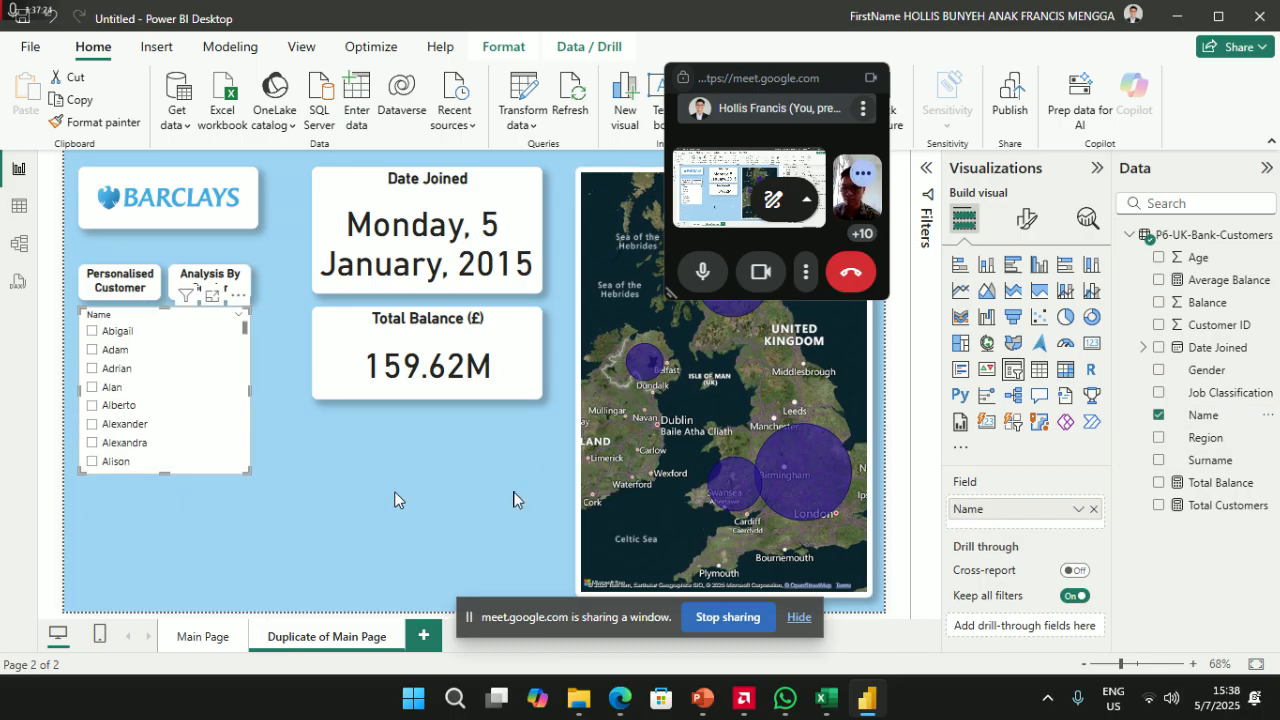
{"action": "left_click", "coordinate": [303, 550]}
{"action": "left_click", "coordinate": [1013, 370]}
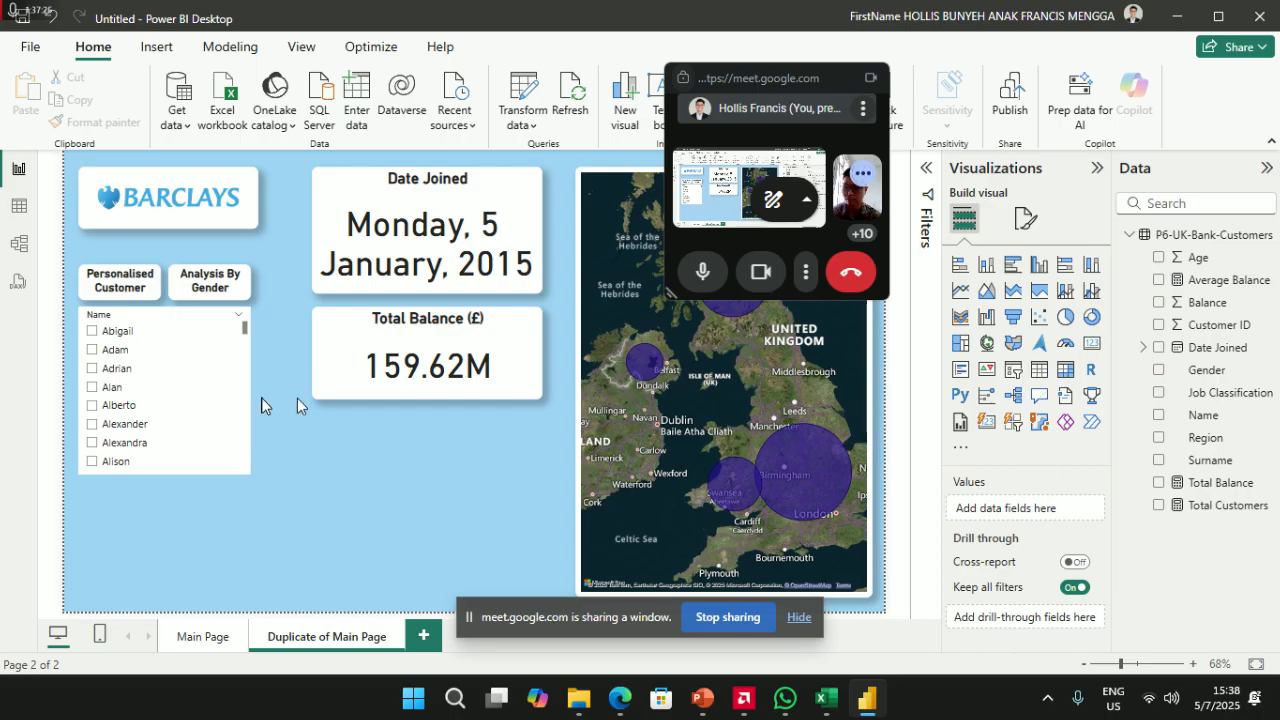
{"action": "left_click_drag", "start_coordinate": [1220, 465], "coordinate": [1040, 508]}
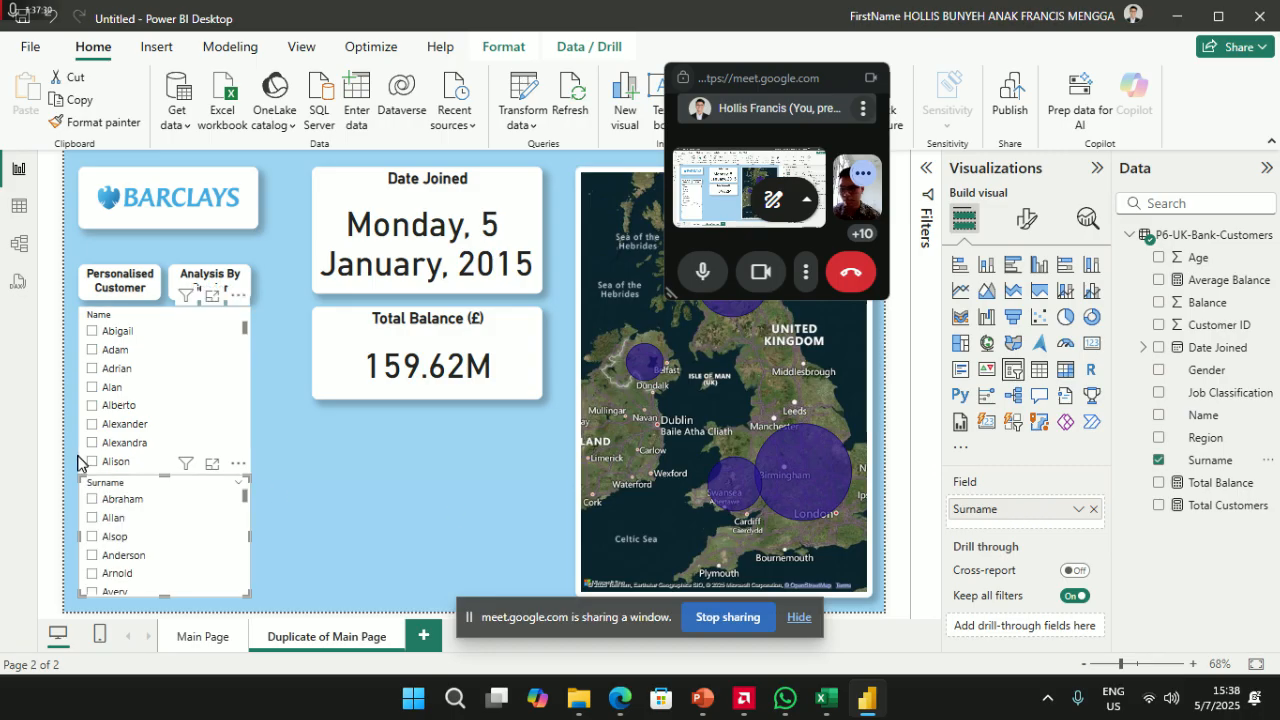
- Test filtering with Abigail, Abraham, Smith and Eric across the two slicers
{"action": "left_click", "coordinate": [92, 330]}
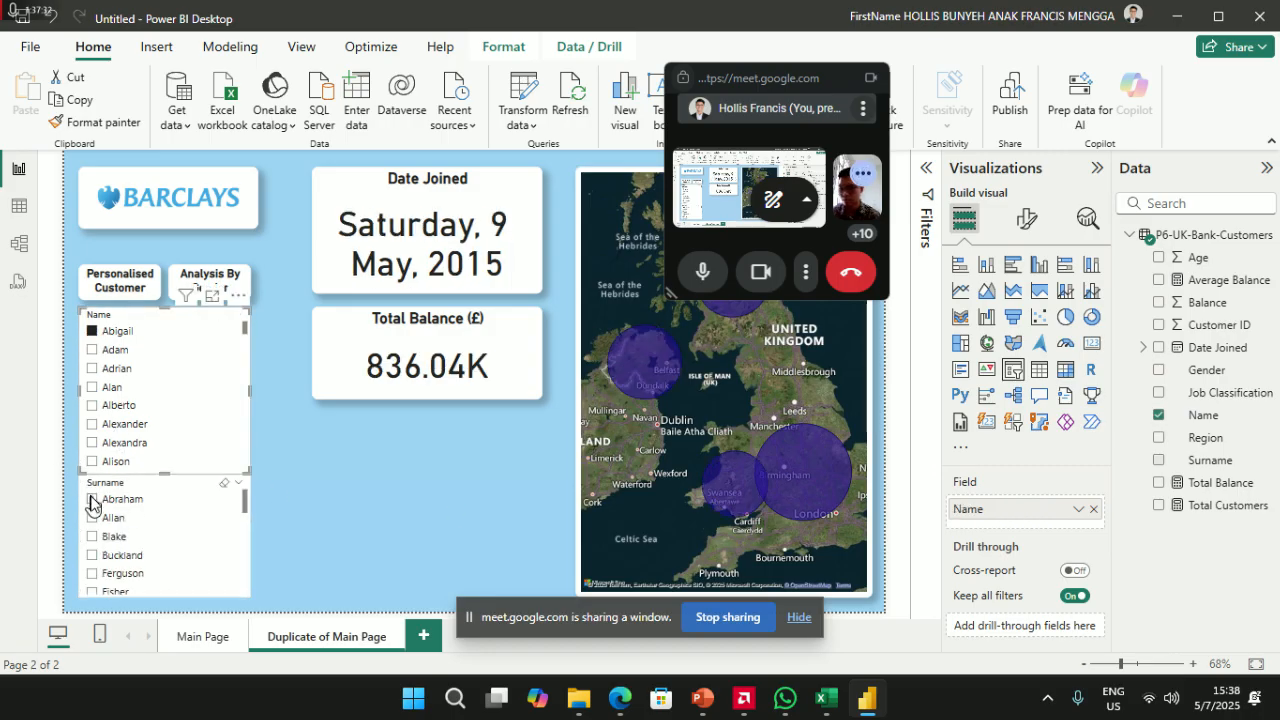
{"action": "left_click", "coordinate": [92, 501]}
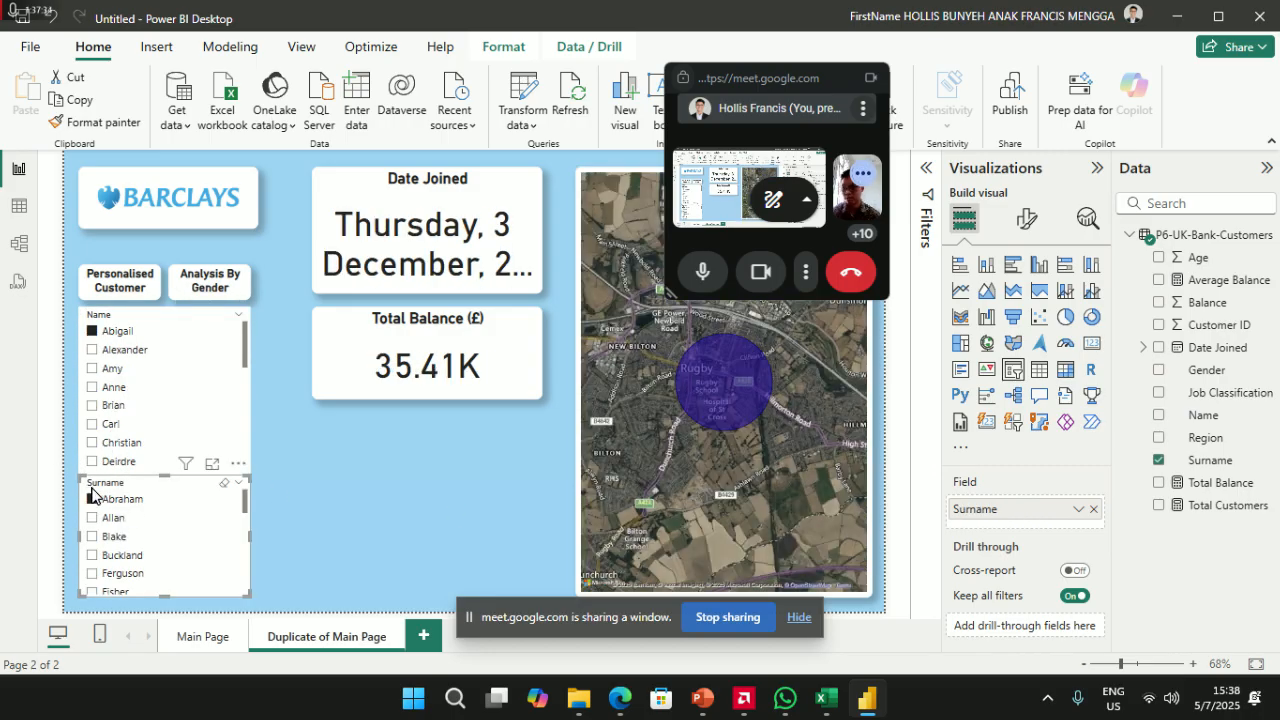
{"action": "left_click", "coordinate": [92, 501]}
{"action": "scroll", "coordinate": [100, 545], "scroll_direction": "down", "scroll_amount": 10}
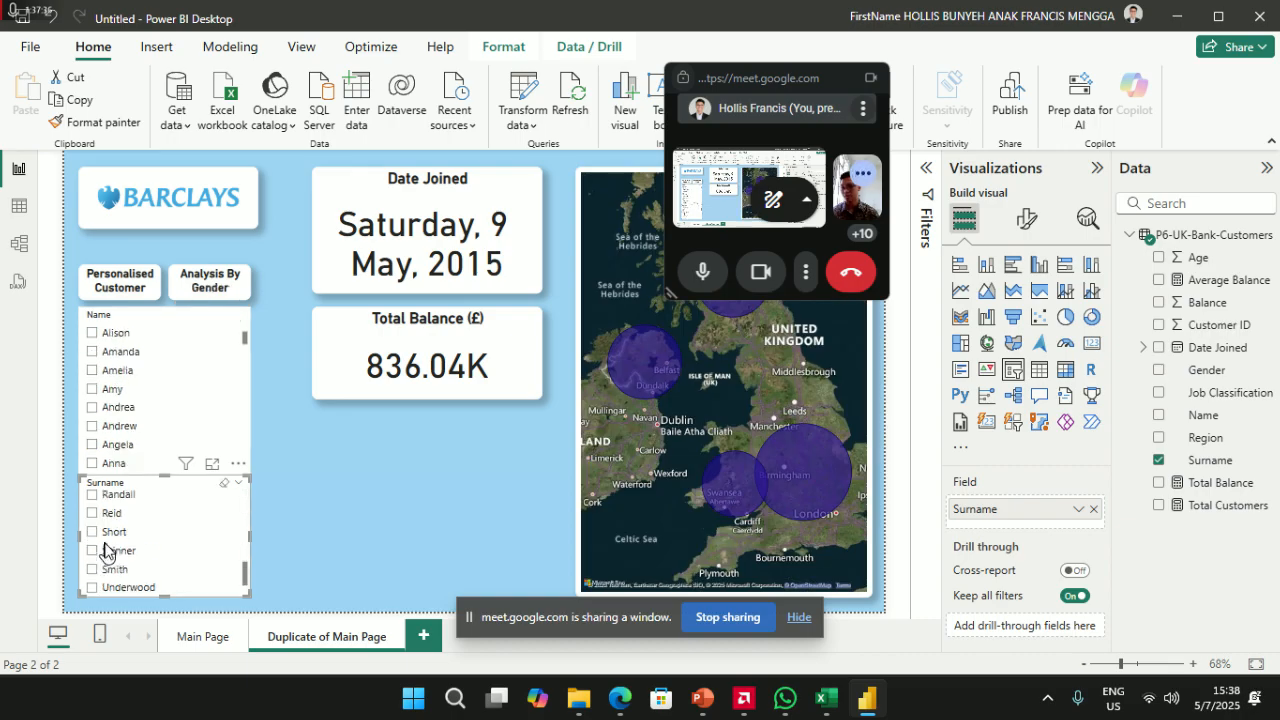
{"action": "left_click", "coordinate": [93, 530]}
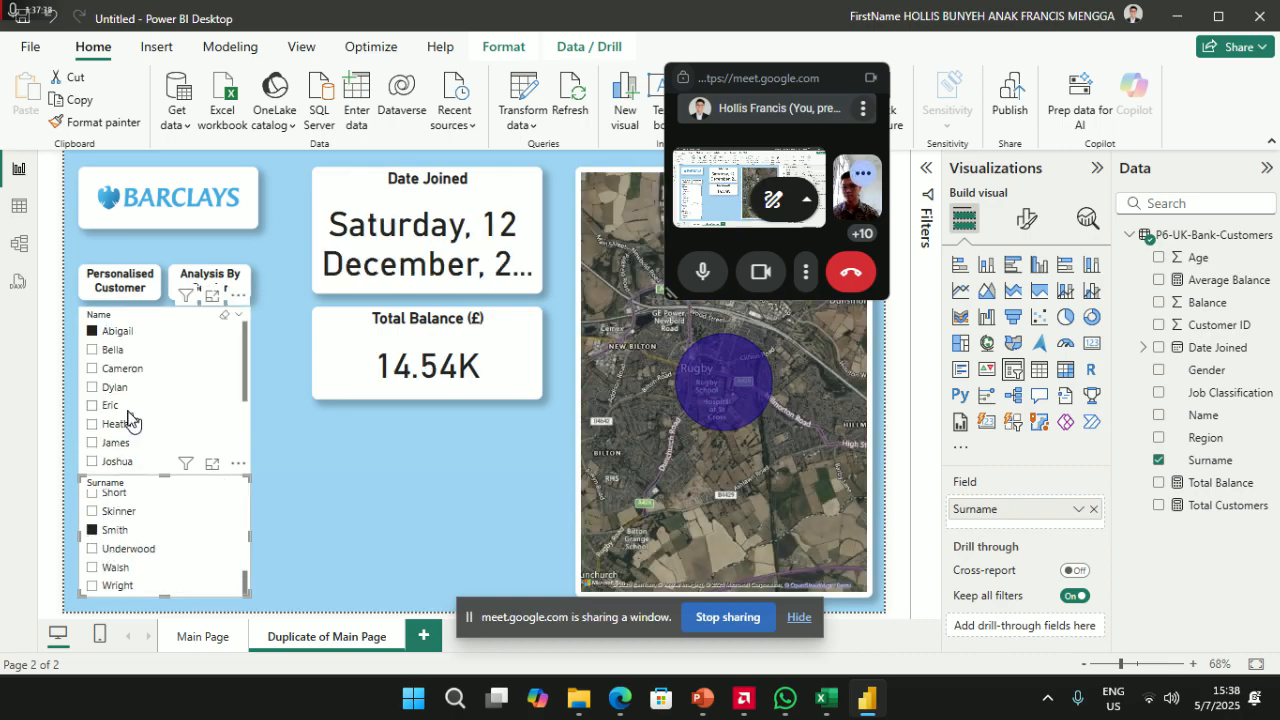
{"action": "left_click", "coordinate": [92, 332]}
{"action": "left_click", "coordinate": [93, 406]}
{"action": "left_click", "coordinate": [93, 406]}
{"action": "scroll", "coordinate": [110, 560], "scroll_direction": "down", "scroll_amount": 5}
{"action": "scroll", "coordinate": [110, 580], "scroll_direction": "up", "scroll_amount": 5}
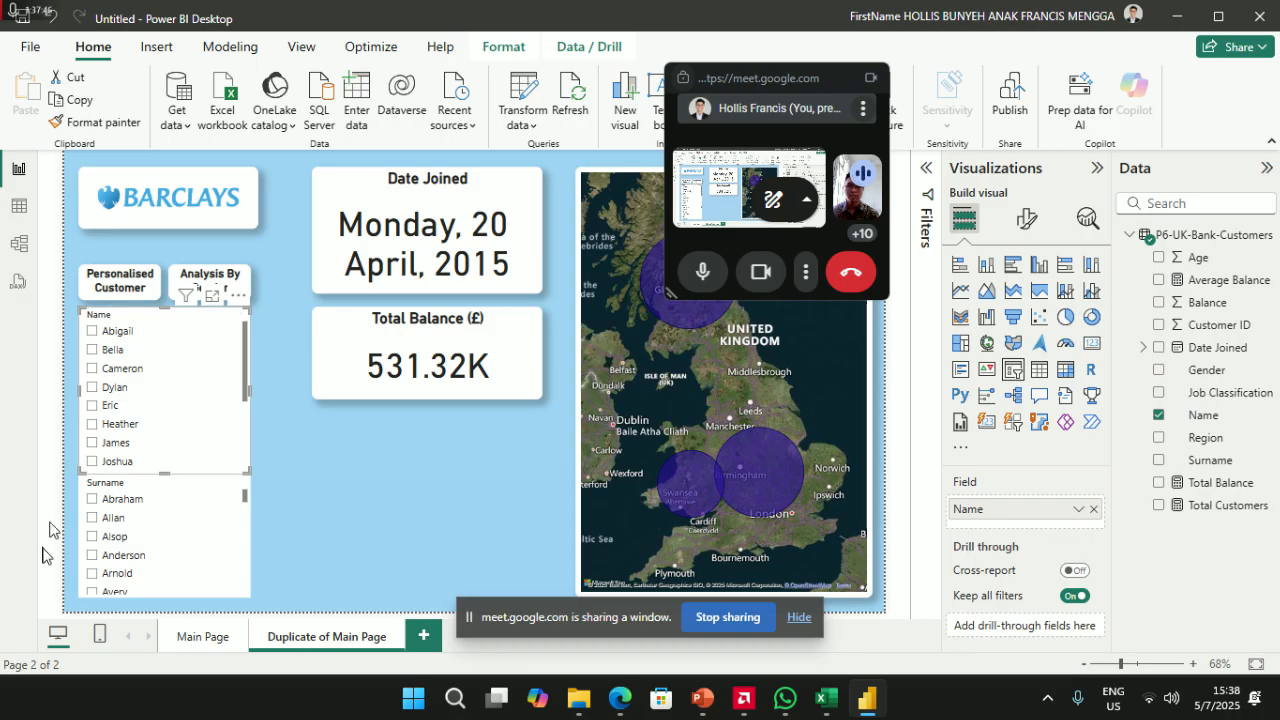
{"action": "scroll", "coordinate": [110, 555], "scroll_direction": "down", "scroll_amount": 10}
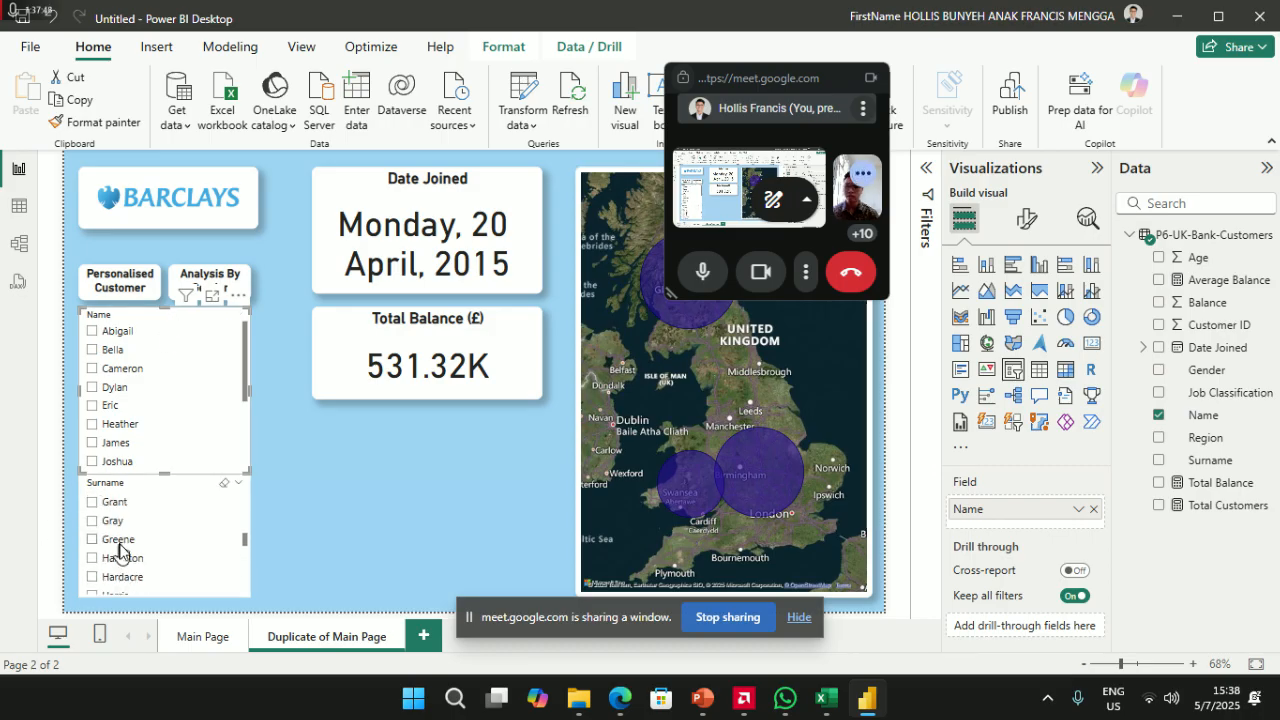
- Deselect the Surname slicer, then select the Name slicer and show its formatting options
{"action": "scroll", "coordinate": [117, 560], "scroll_direction": "down", "scroll_amount": 10}
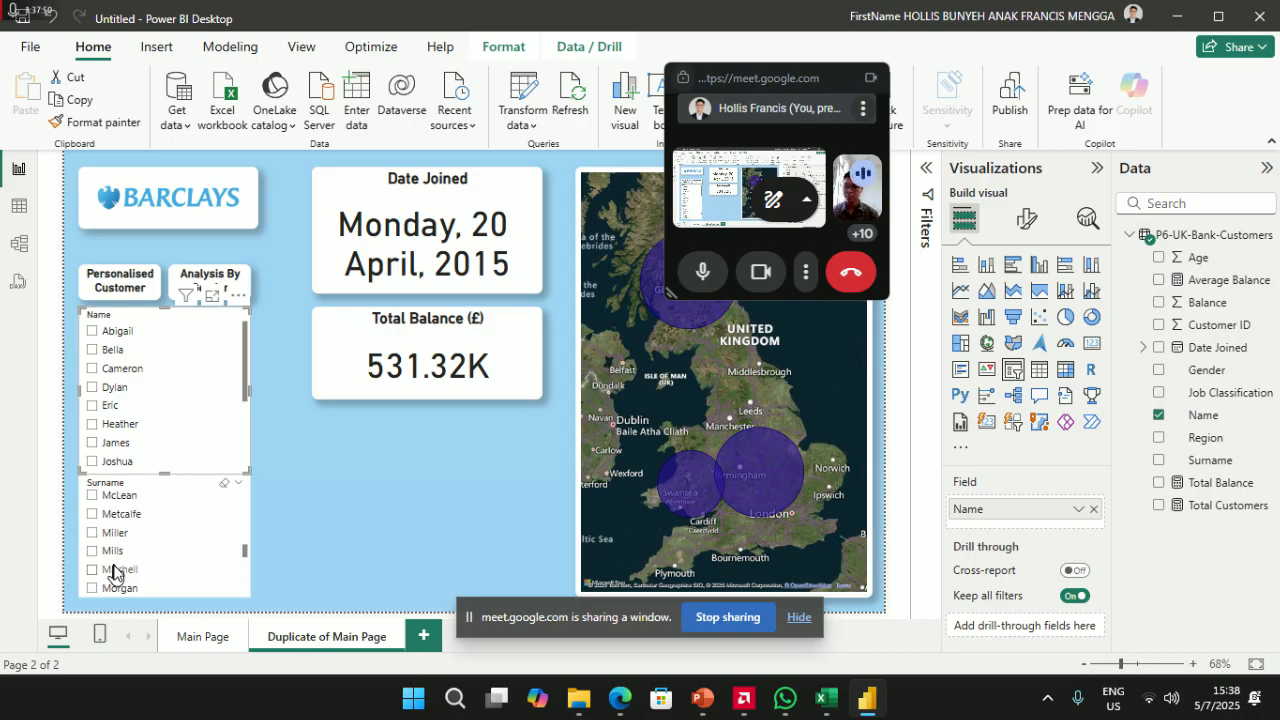
{"action": "scroll", "coordinate": [115, 575], "scroll_direction": "down", "scroll_amount": 3}
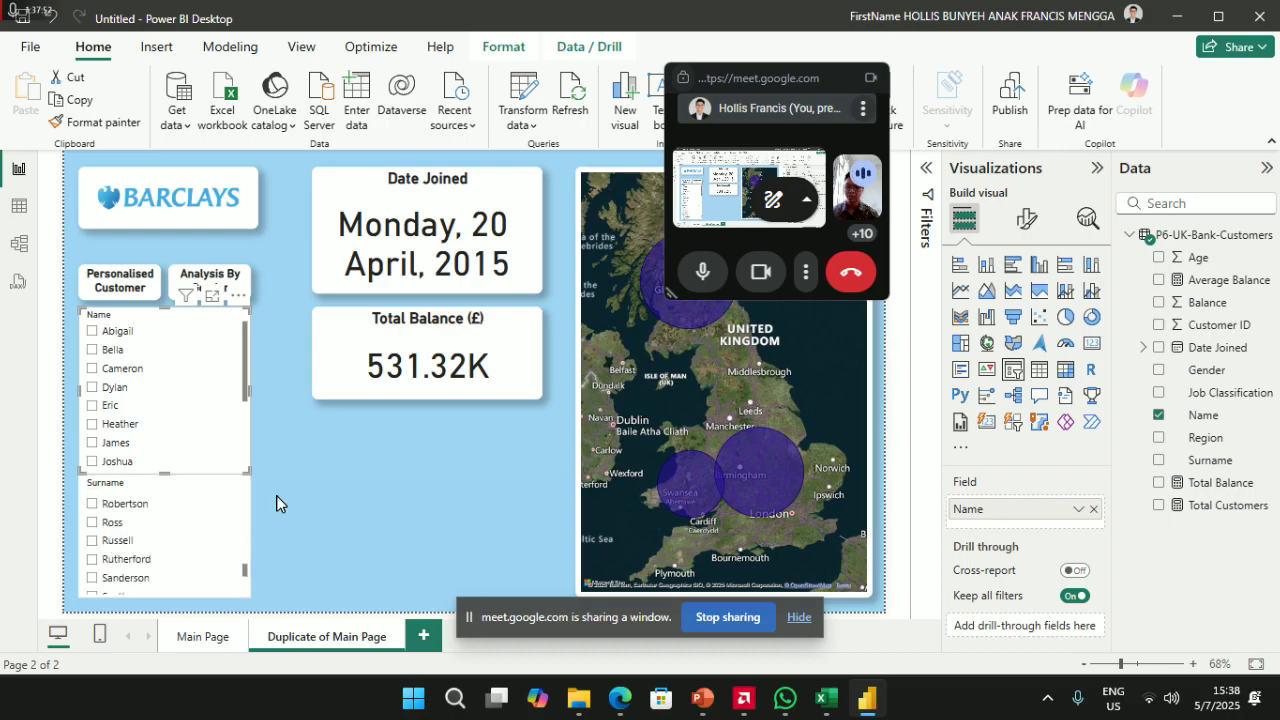
{"action": "left_click", "coordinate": [407, 483]}
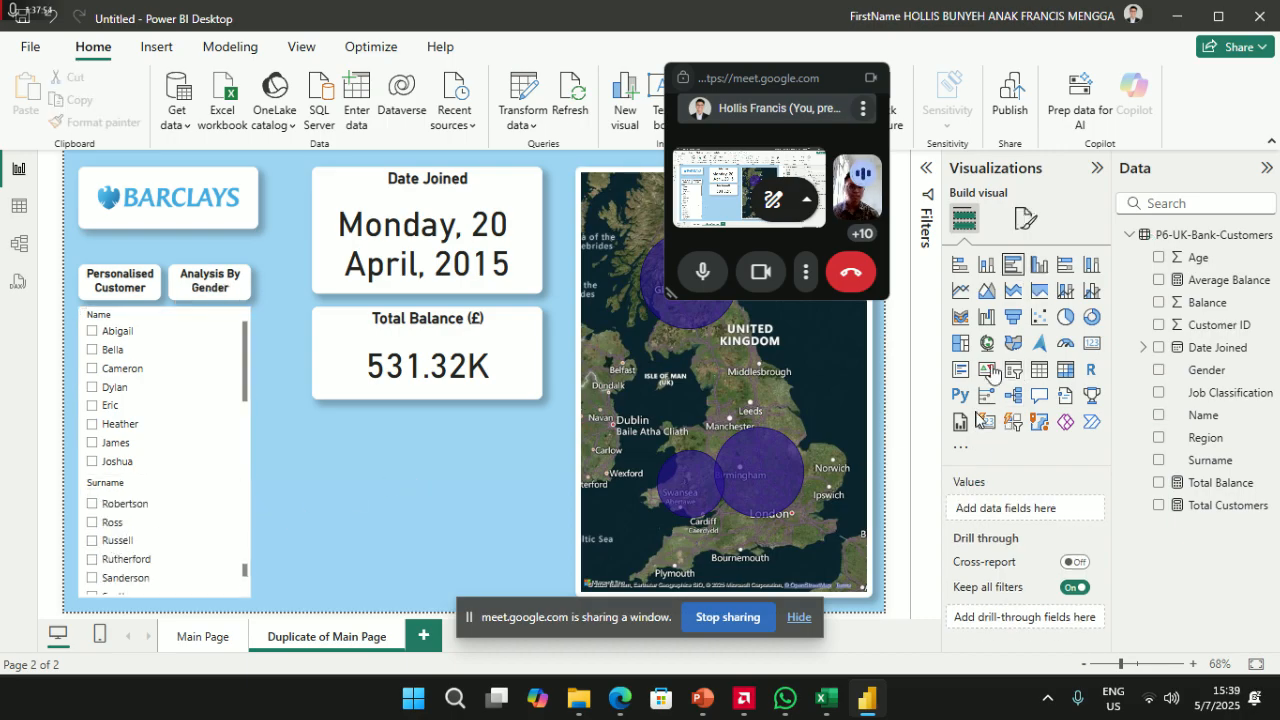
{"action": "left_click", "coordinate": [1025, 222]}
{"action": "left_click", "coordinate": [964, 218]}
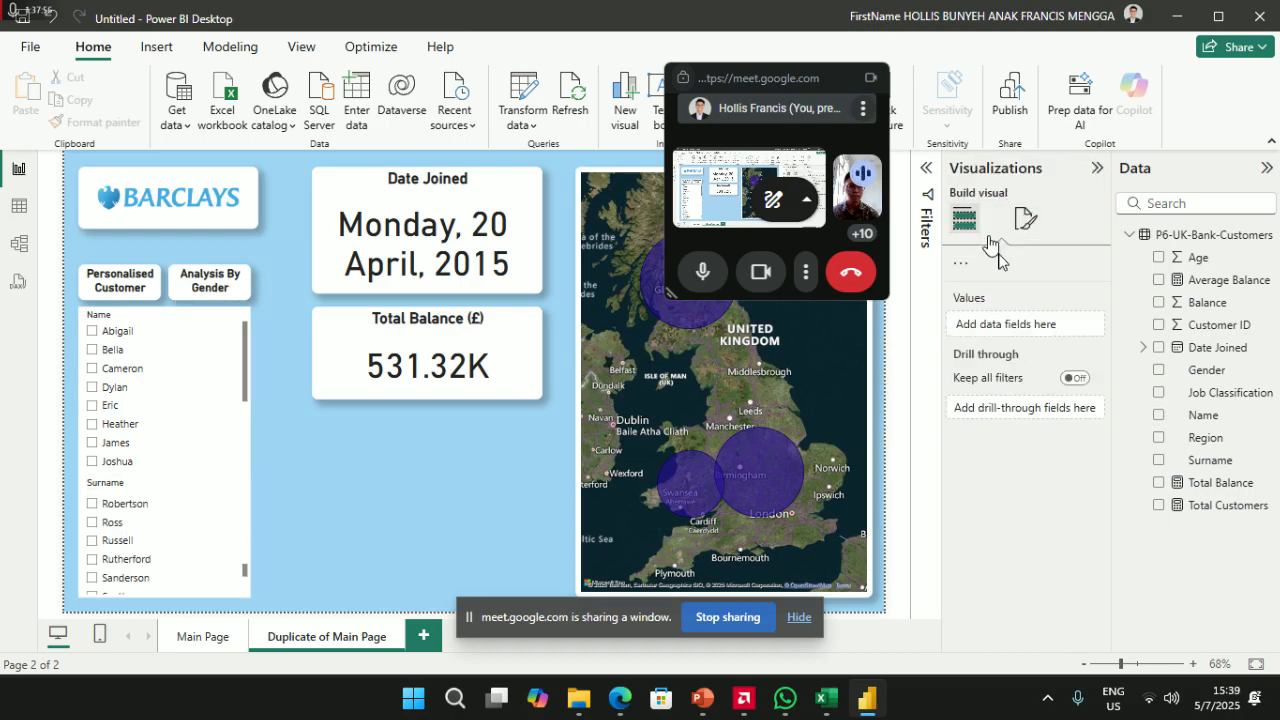
{"action": "left_click", "coordinate": [215, 395]}
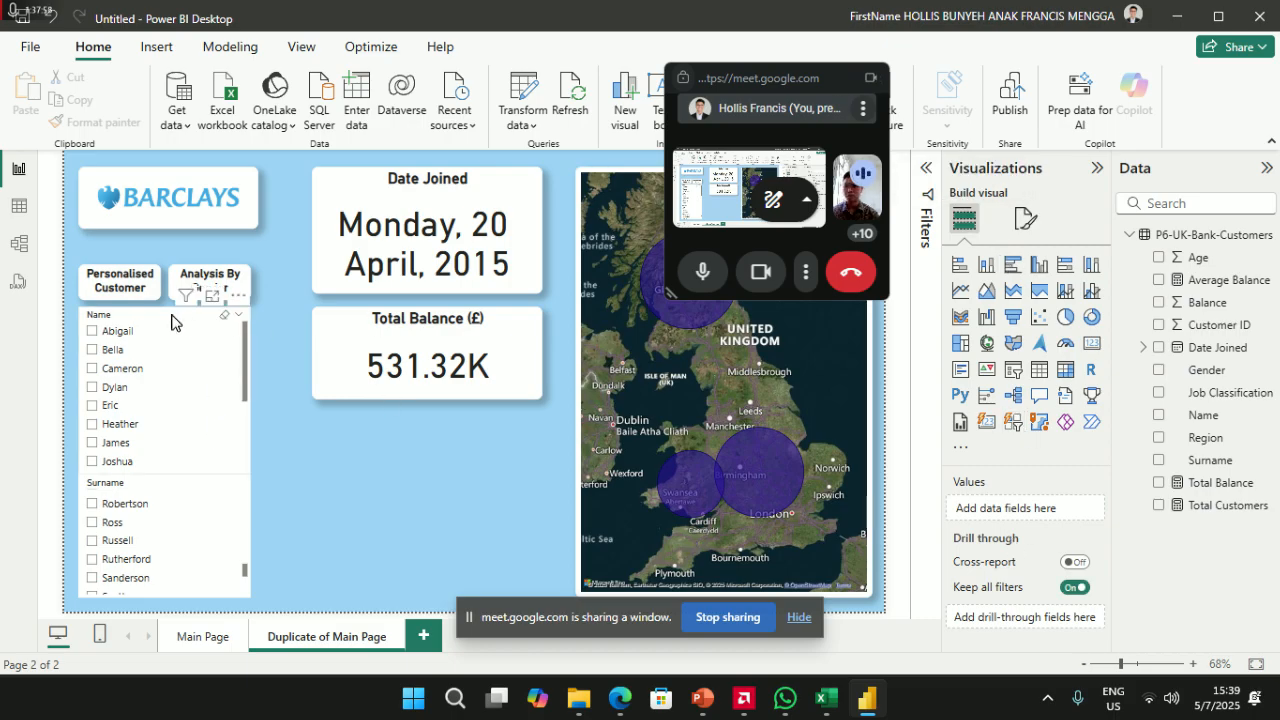
{"action": "left_click", "coordinate": [1027, 228]}
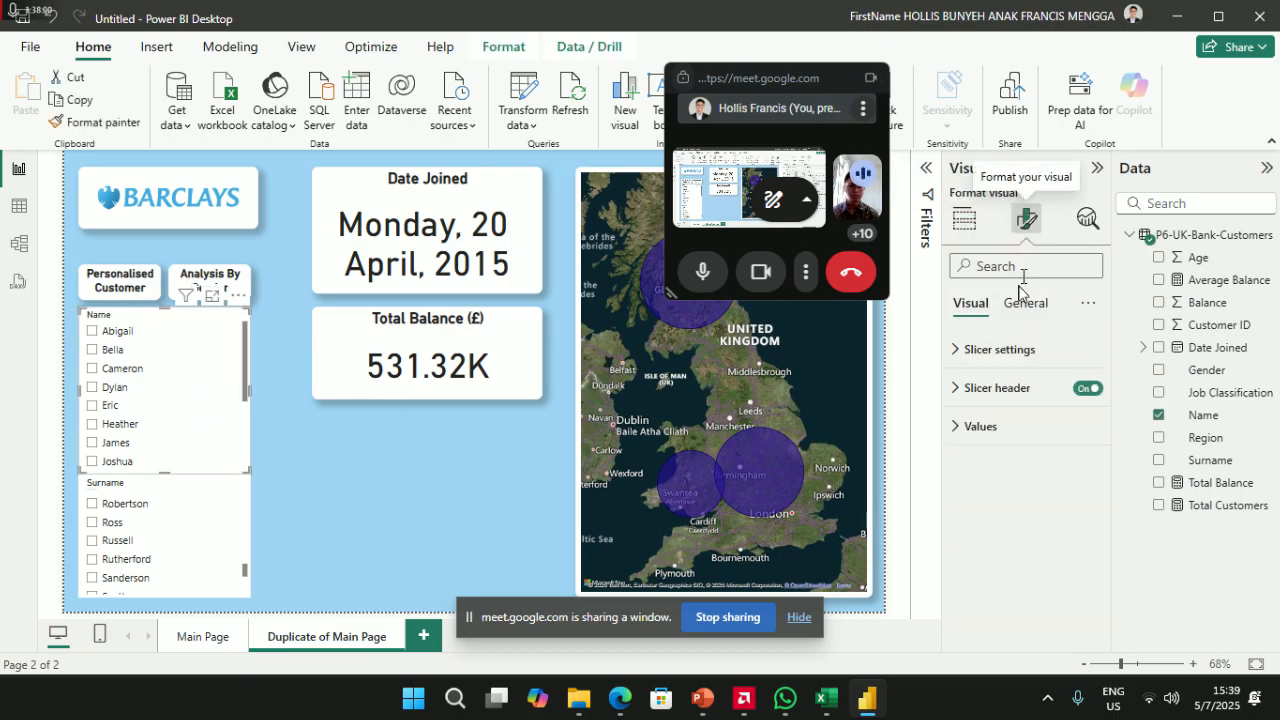
- Try Tile and Dropdown styles on the Name slicer, then set it back to Vertical list
{"action": "left_click", "coordinate": [1017, 347]}
{"action": "left_click", "coordinate": [1017, 444]}
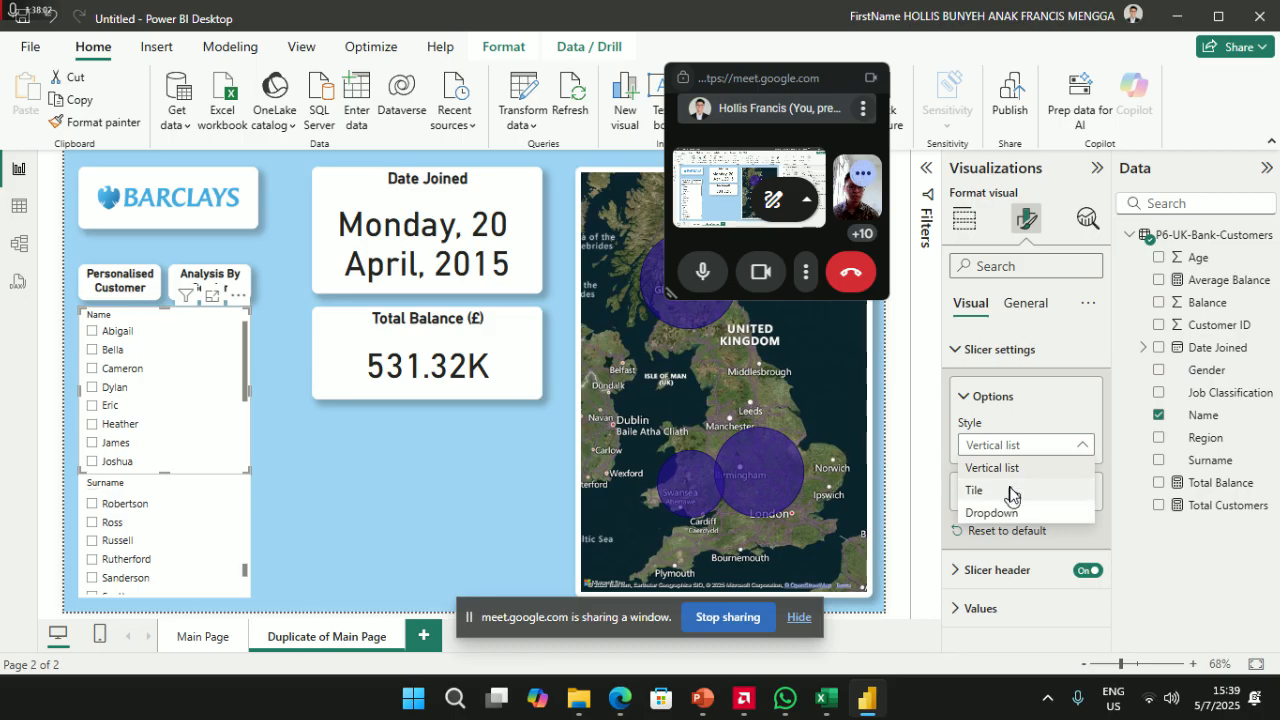
{"action": "left_click", "coordinate": [1012, 490]}
{"action": "left_click", "coordinate": [1020, 444]}
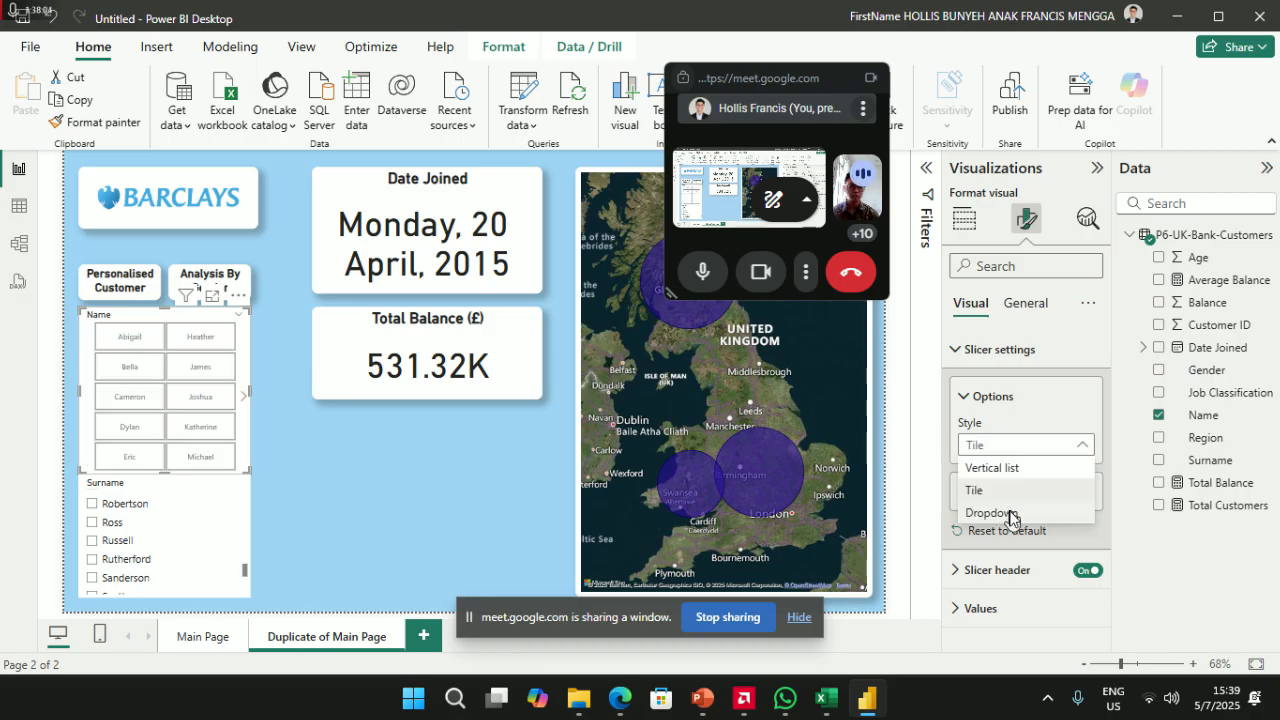
{"action": "left_click", "coordinate": [990, 514]}
{"action": "left_click", "coordinate": [218, 333]}
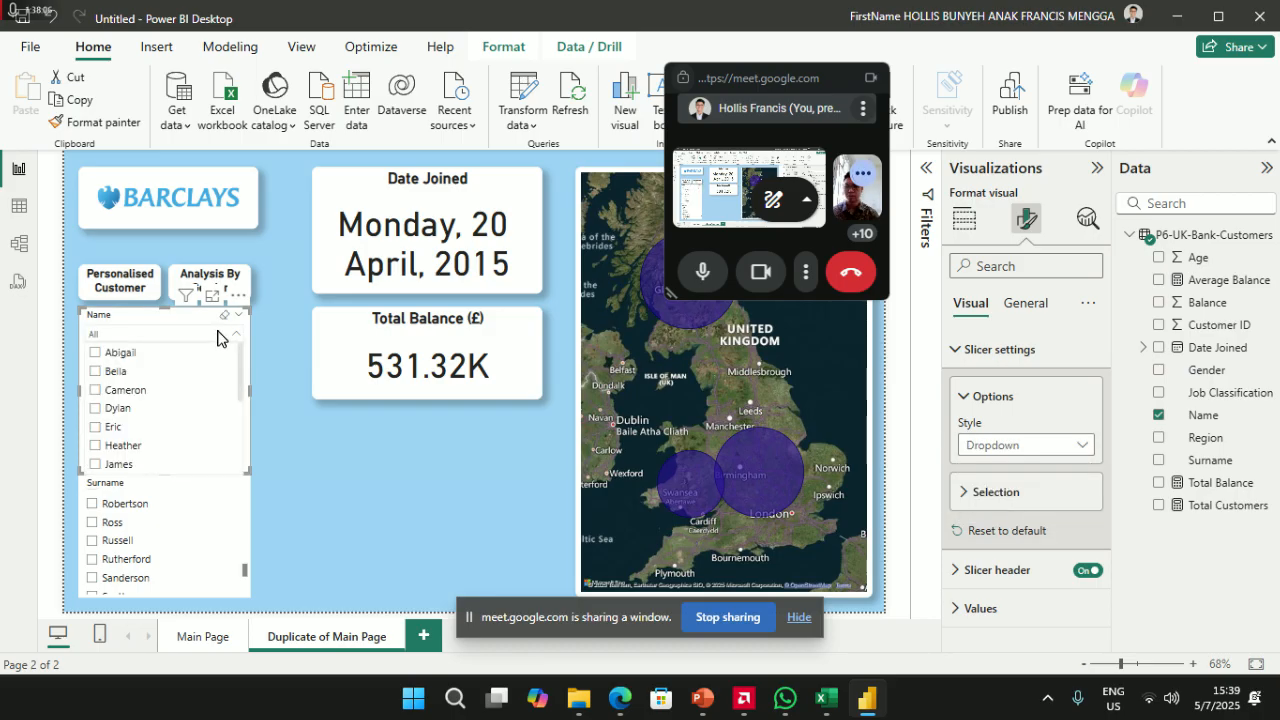
{"action": "left_click", "coordinate": [1010, 446]}
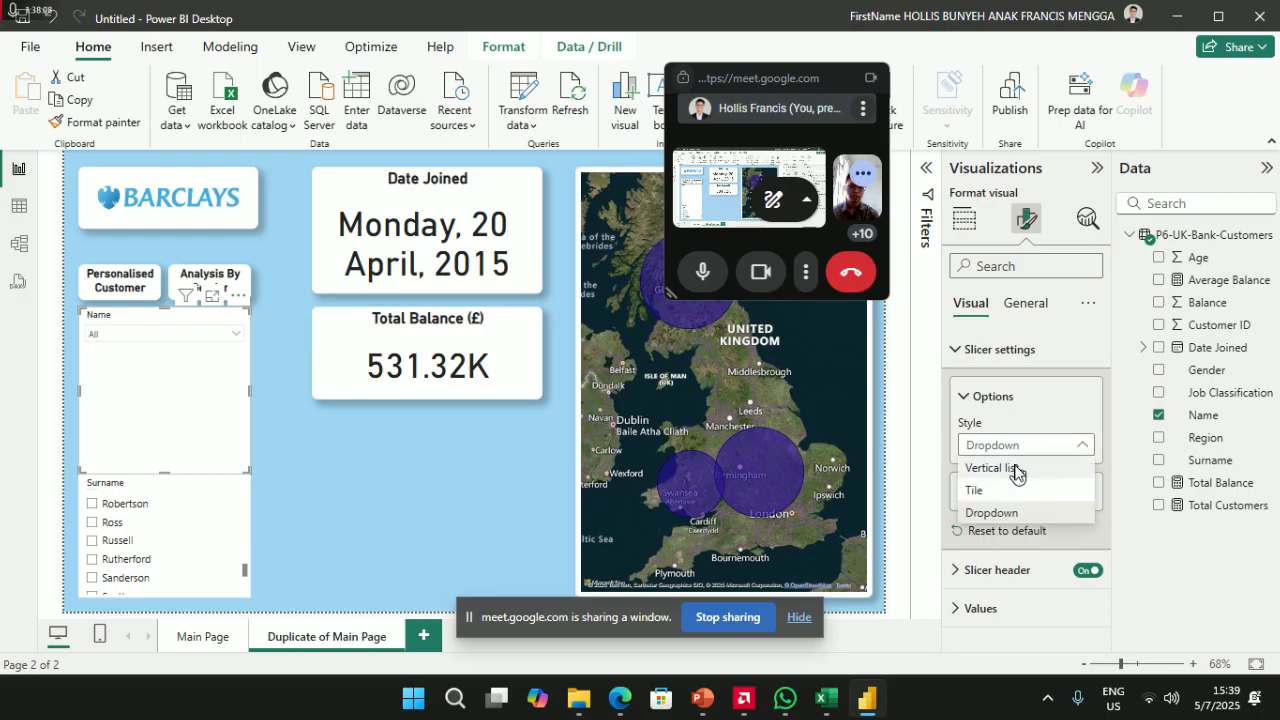
{"action": "left_click", "coordinate": [1020, 466]}
- Shorten the Name slicer to end at James and move the Surname slicer beneath it
{"action": "left_click_drag", "start_coordinate": [165, 472], "coordinate": [148, 317]}
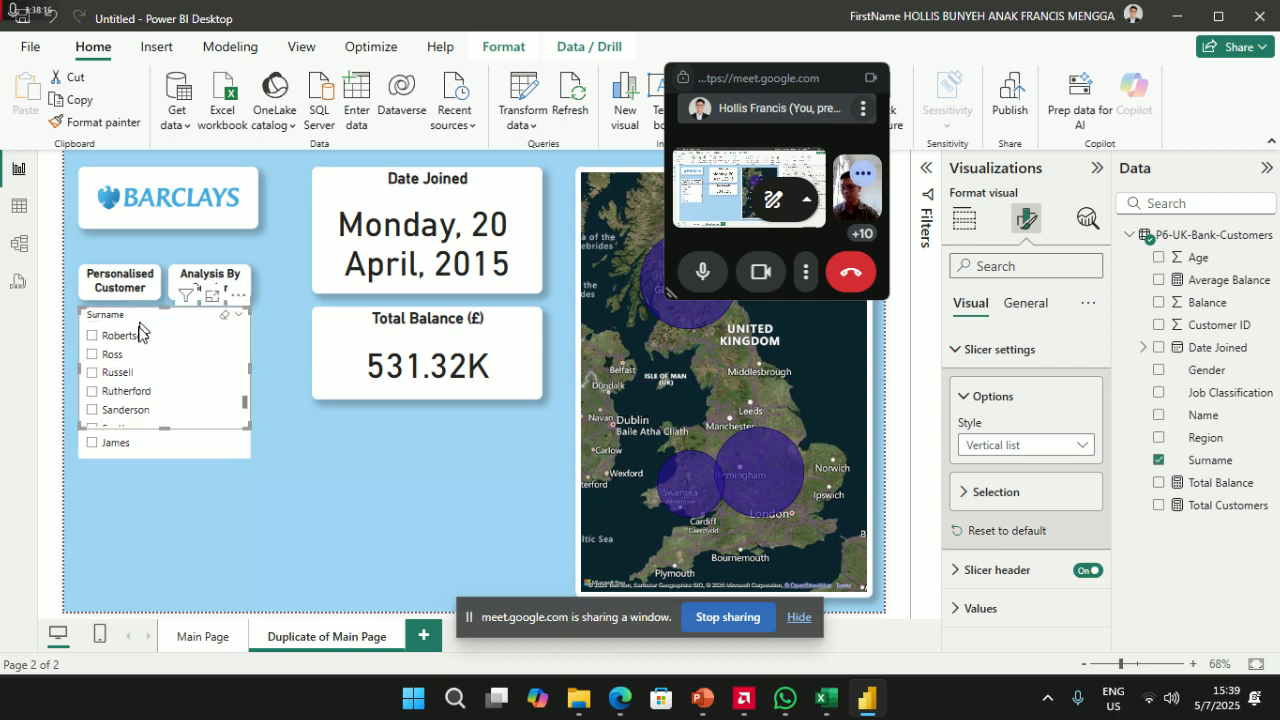
{"action": "left_click_drag", "start_coordinate": [166, 436], "coordinate": [164, 457]}
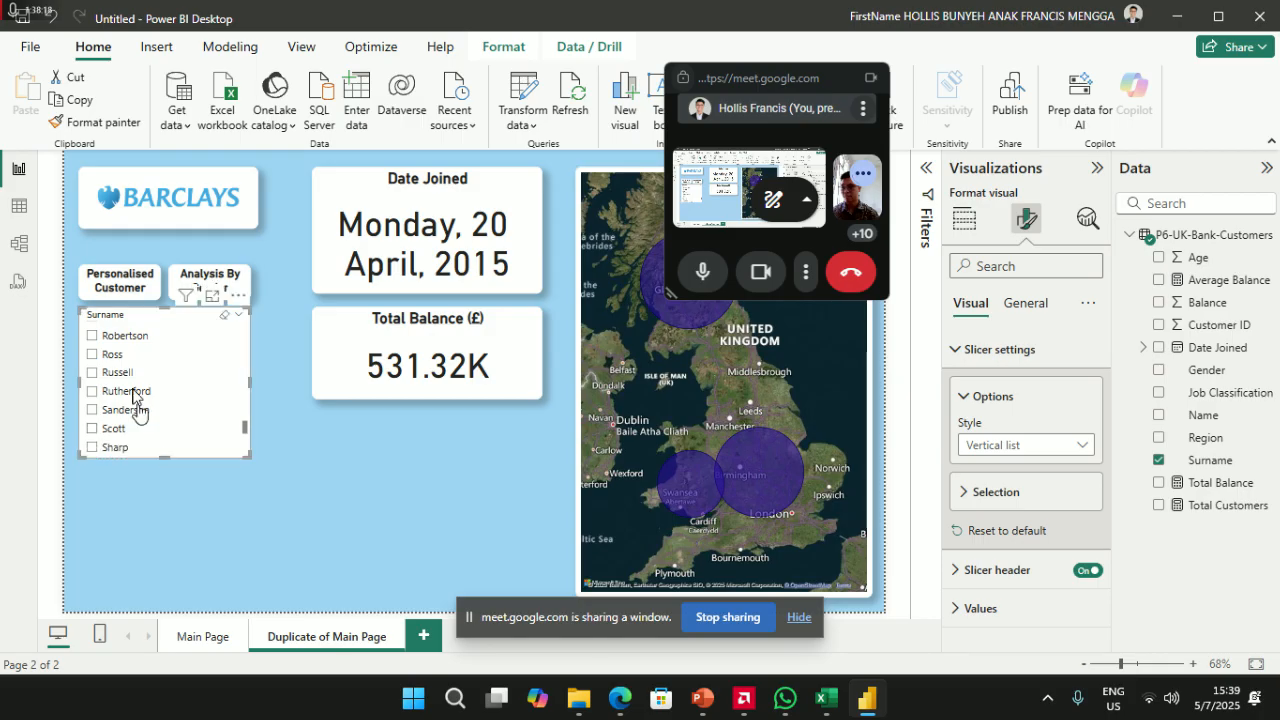
{"action": "left_click_drag", "start_coordinate": [131, 323], "coordinate": [130, 495]}
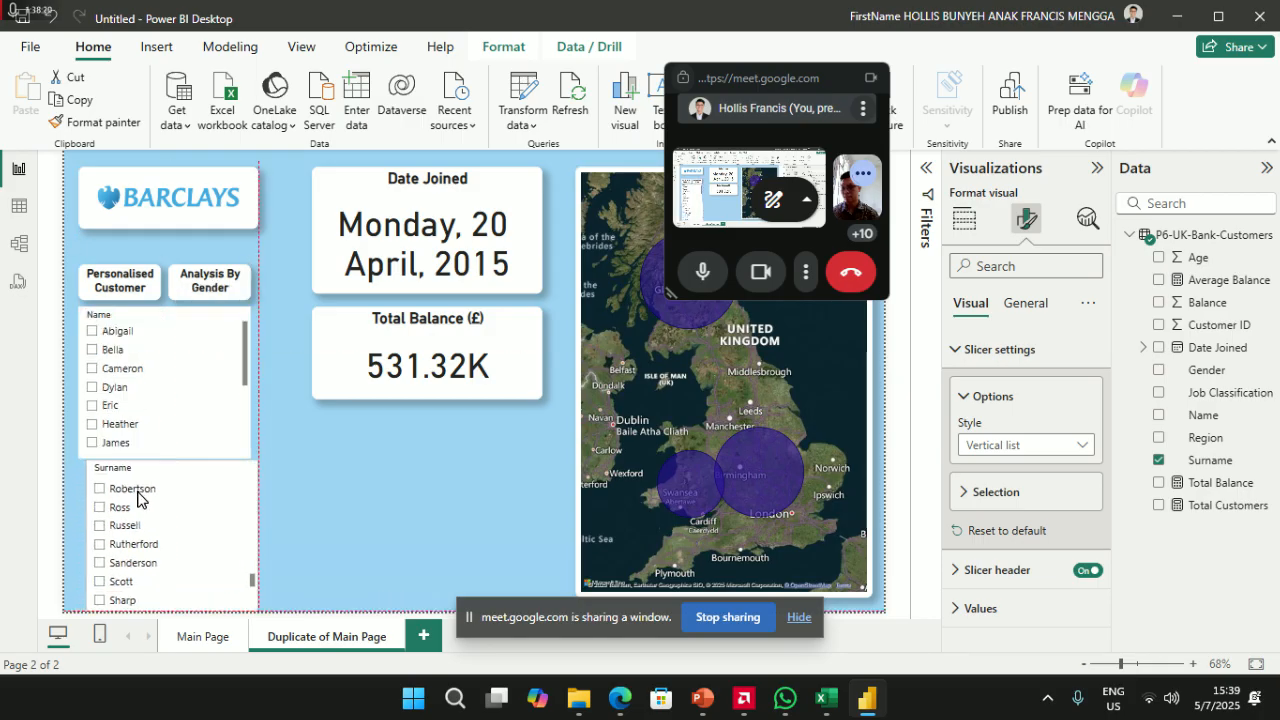
{"action": "left_click", "coordinate": [174, 328]}
{"action": "left_click_drag", "start_coordinate": [160, 456], "coordinate": [163, 437]}
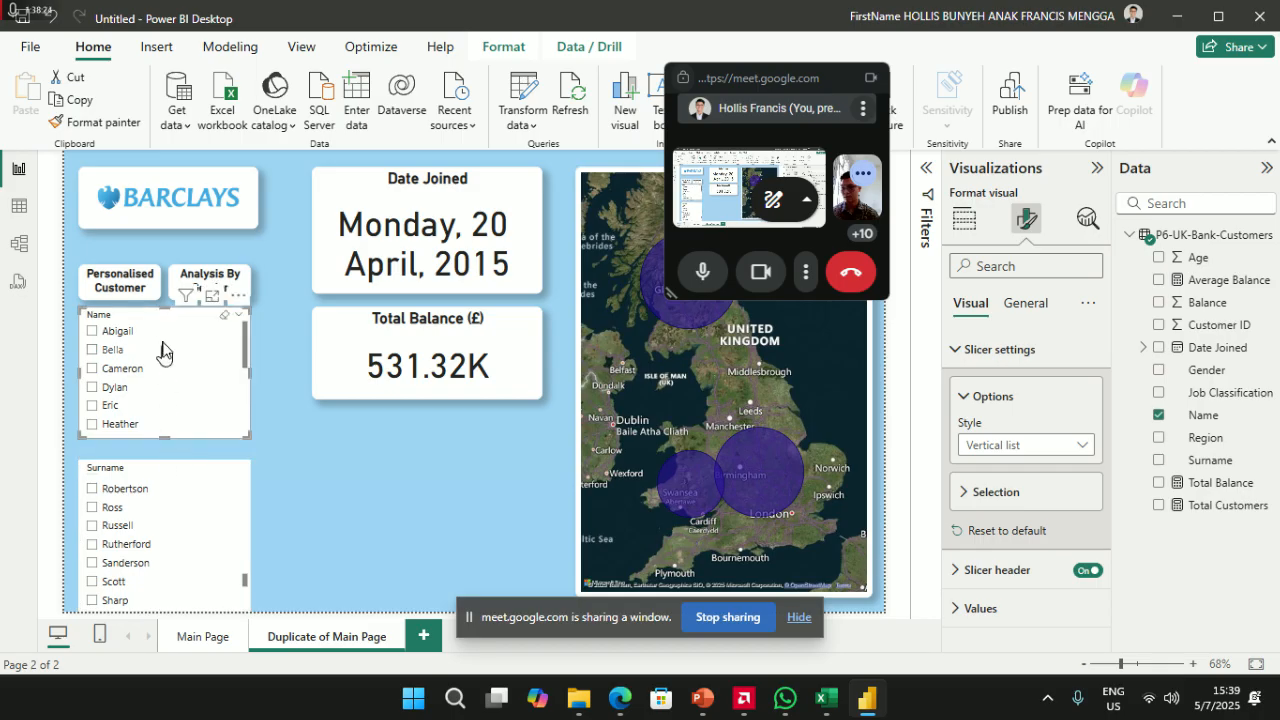
{"action": "left_click_drag", "start_coordinate": [156, 320], "coordinate": [158, 340]}
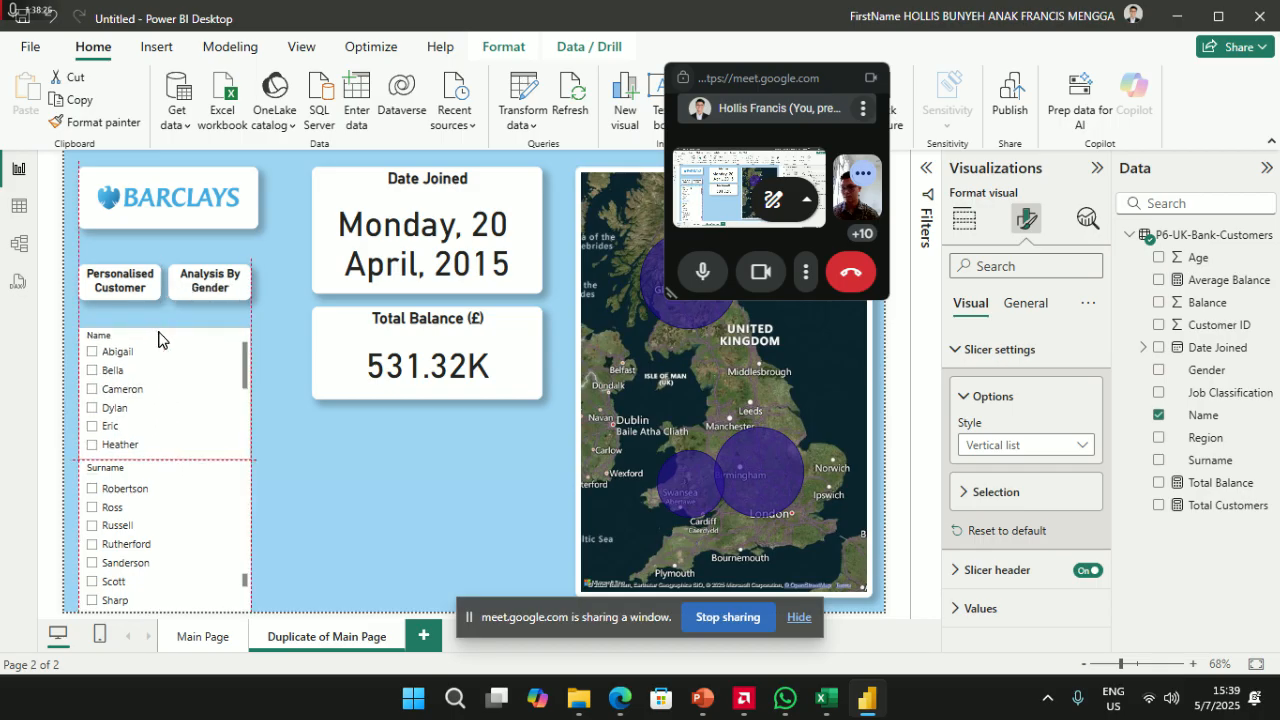
- Trim the Surname slicer's height, align it directly below the Name slicer, and add a new card
{"action": "left_click_drag", "start_coordinate": [152, 466], "coordinate": [151, 343]}
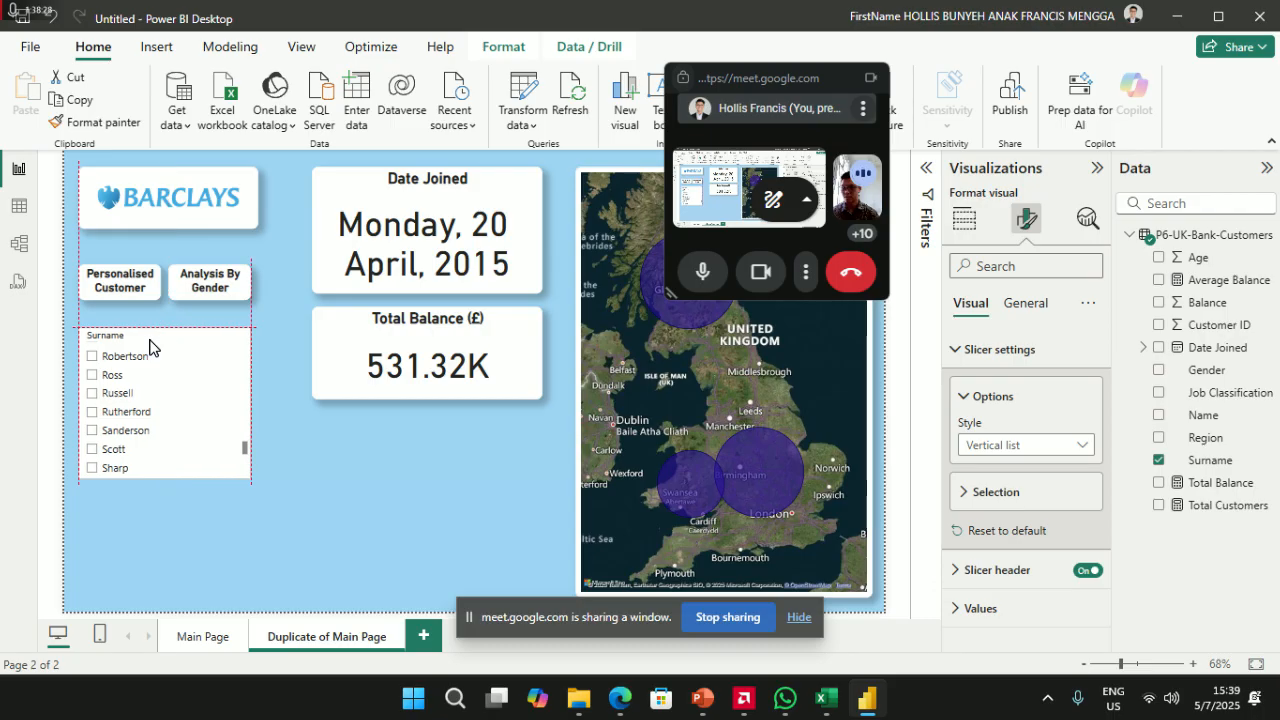
{"action": "left_click_drag", "start_coordinate": [159, 472], "coordinate": [163, 463]}
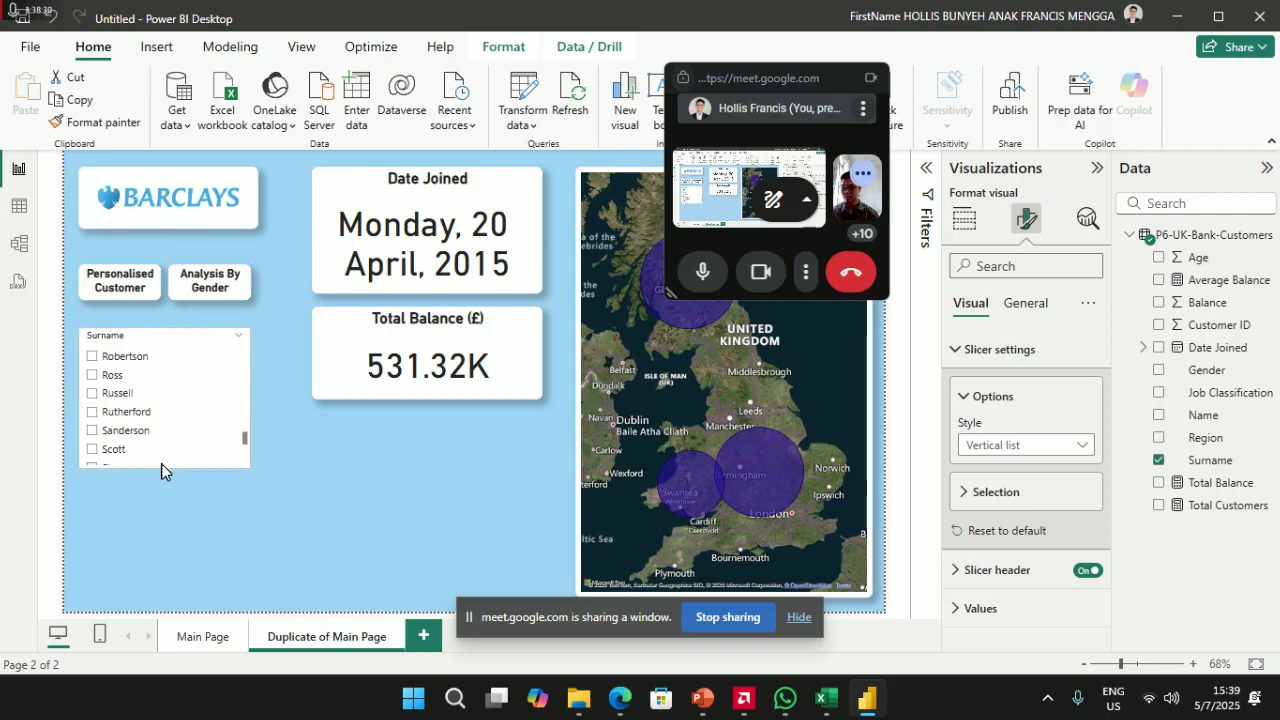
{"action": "left_click_drag", "start_coordinate": [145, 342], "coordinate": [147, 483]}
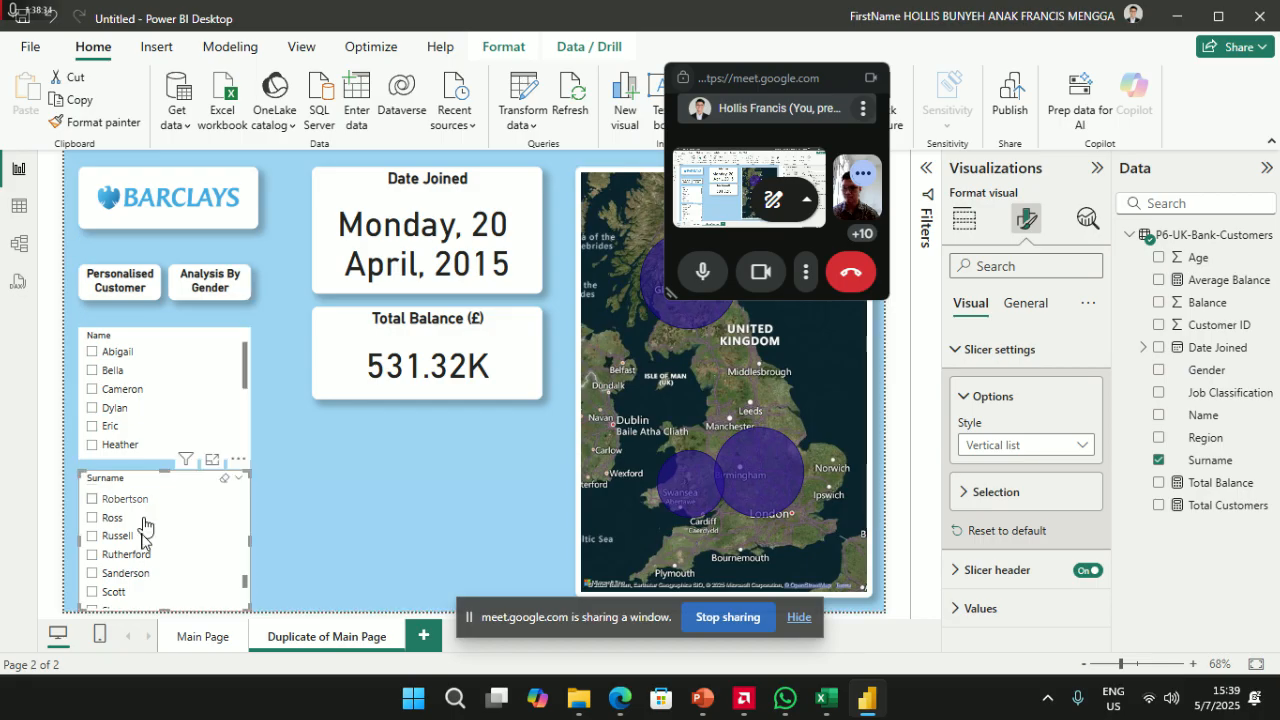
{"action": "left_click_drag", "start_coordinate": [160, 610], "coordinate": [160, 595]}
{"action": "mouse_move", "coordinate": [149, 480]}
{"action": "left_mouse_down"}
{"action": "mouse_move", "coordinate": [114, 346]}
{"action": "mouse_move", "coordinate": [140, 345]}
{"action": "mouse_move", "coordinate": [141, 490]}
{"action": "left_mouse_up"}
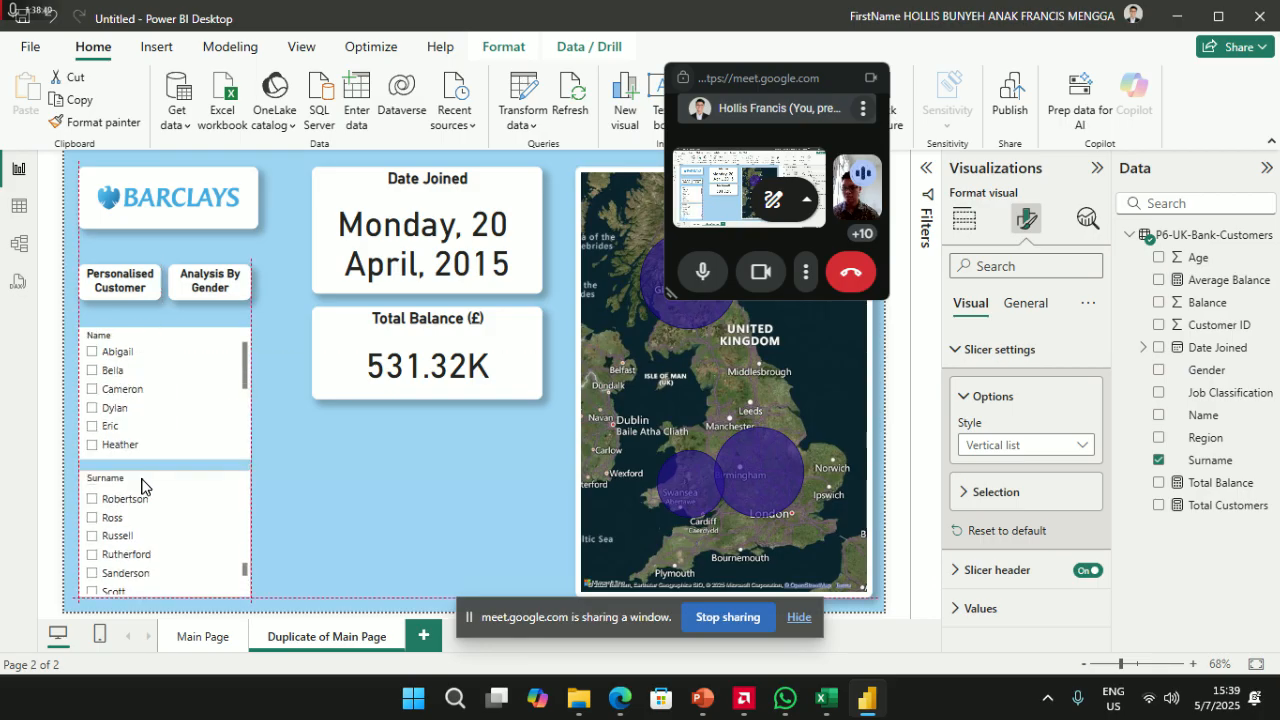
{"action": "left_click", "coordinate": [398, 497]}
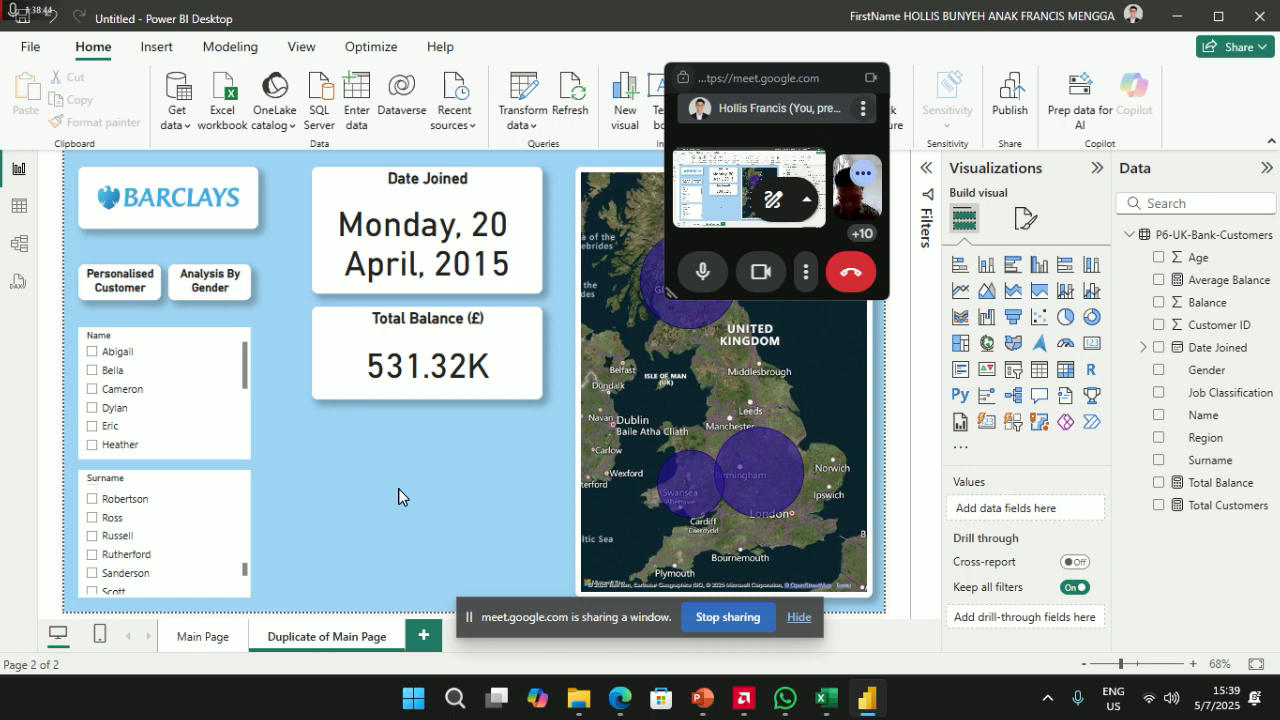
{"action": "left_click", "coordinate": [1093, 345]}
- Place a Gender card under Total Balance and give it the Date Joined card's formatting
{"action": "left_click_drag", "start_coordinate": [445, 487], "coordinate": [443, 429]}
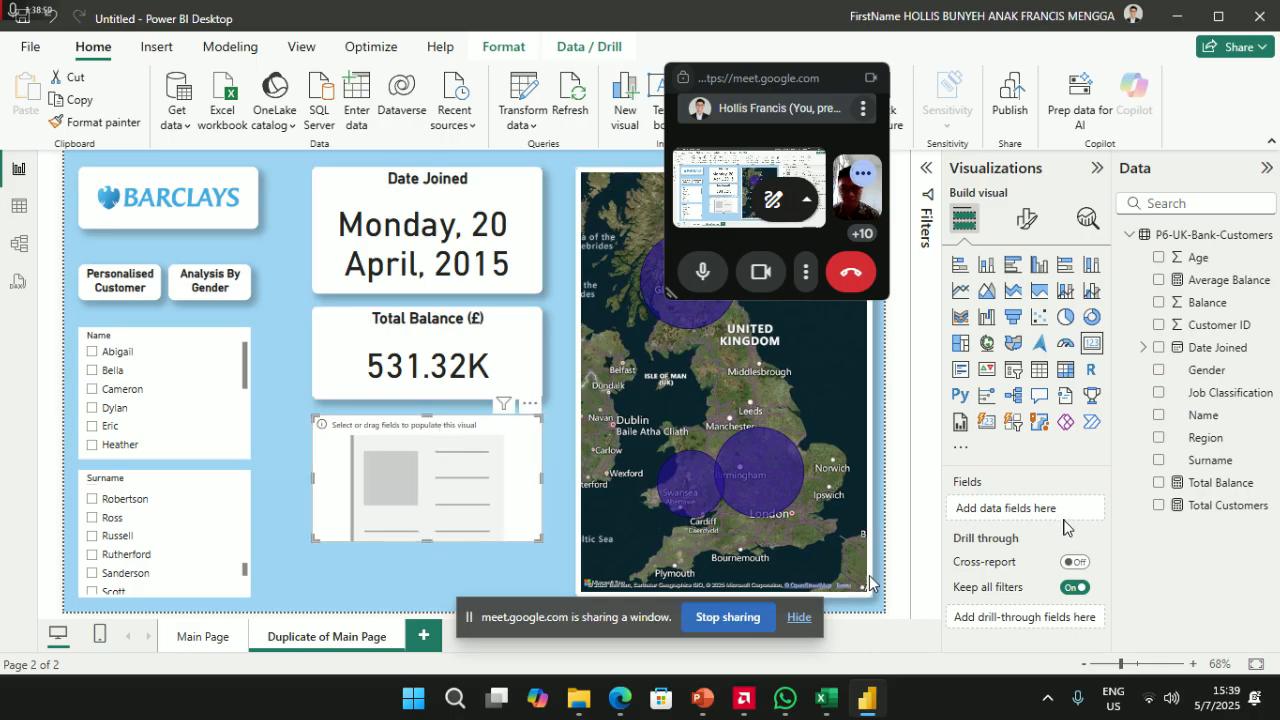
{"action": "left_click_drag", "start_coordinate": [1220, 370], "coordinate": [1040, 512]}
{"action": "left_click_drag", "start_coordinate": [427, 541], "coordinate": [420, 470]}
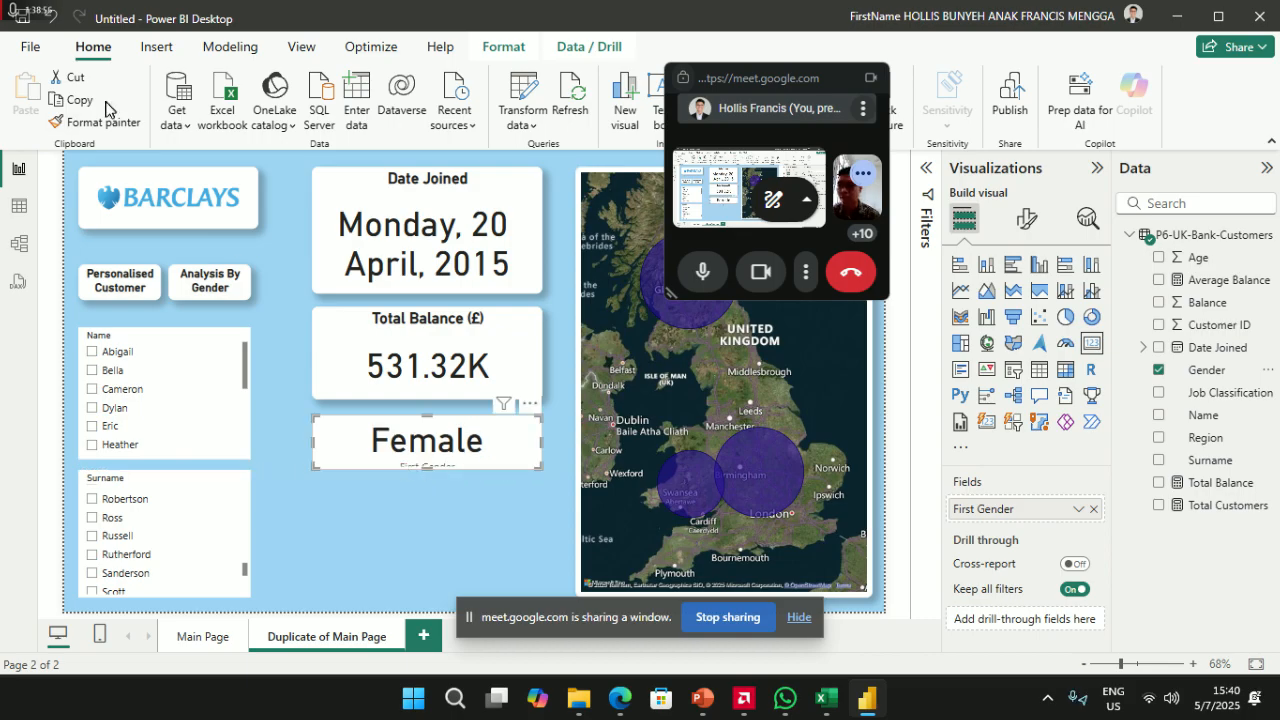
{"action": "left_click", "coordinate": [372, 198]}
{"action": "left_click", "coordinate": [90, 122]}
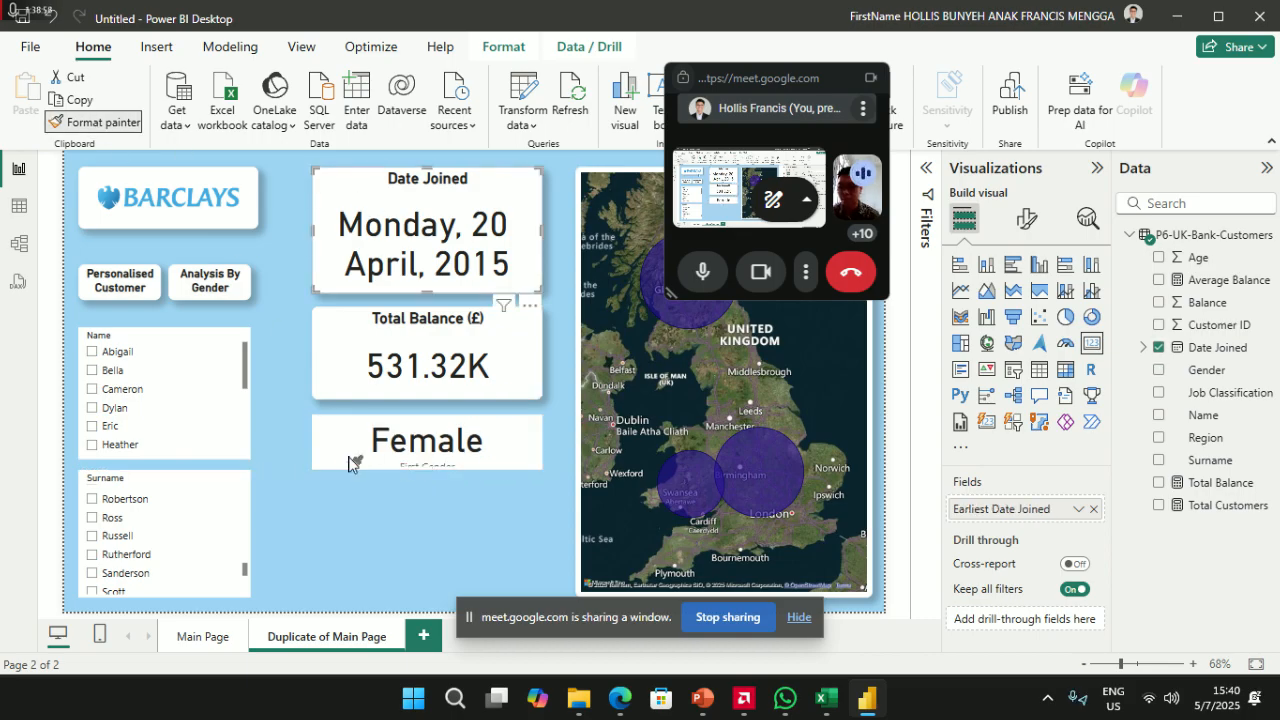
{"action": "left_click", "coordinate": [351, 466]}
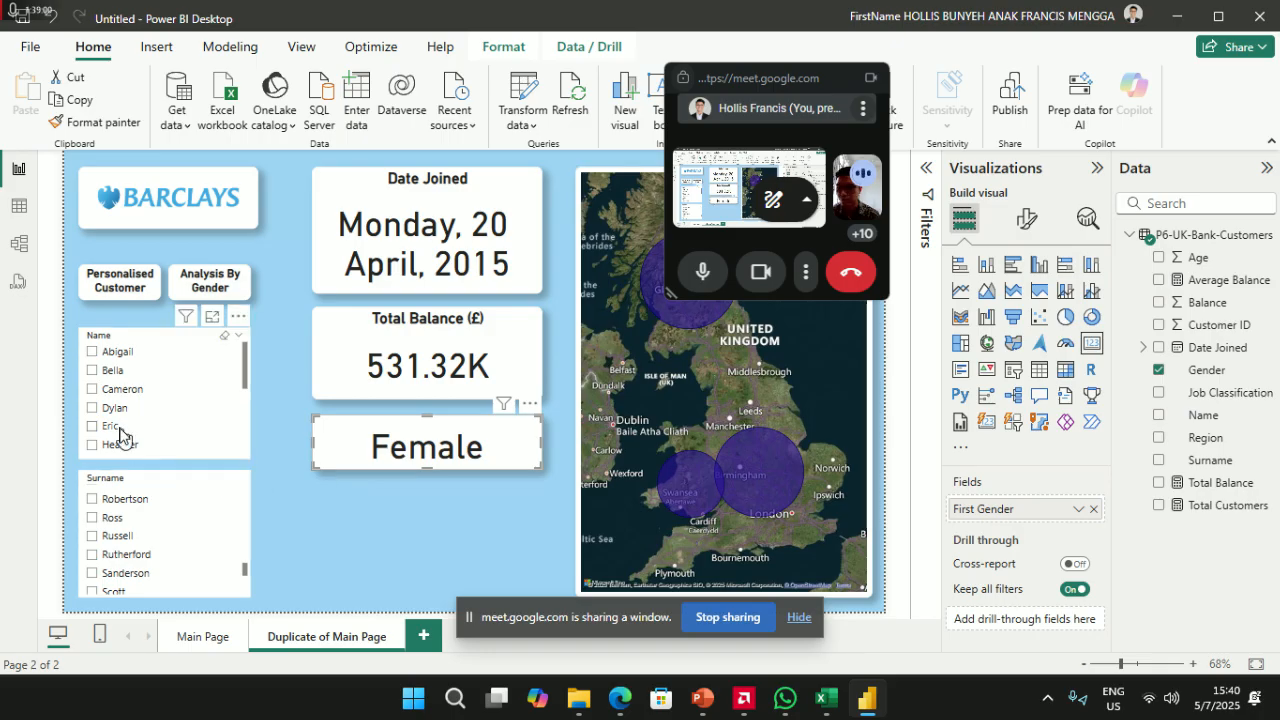
- Filter the slicers to one customer, then widen and centre the Date Joined card on the guide
{"action": "left_click", "coordinate": [92, 407]}
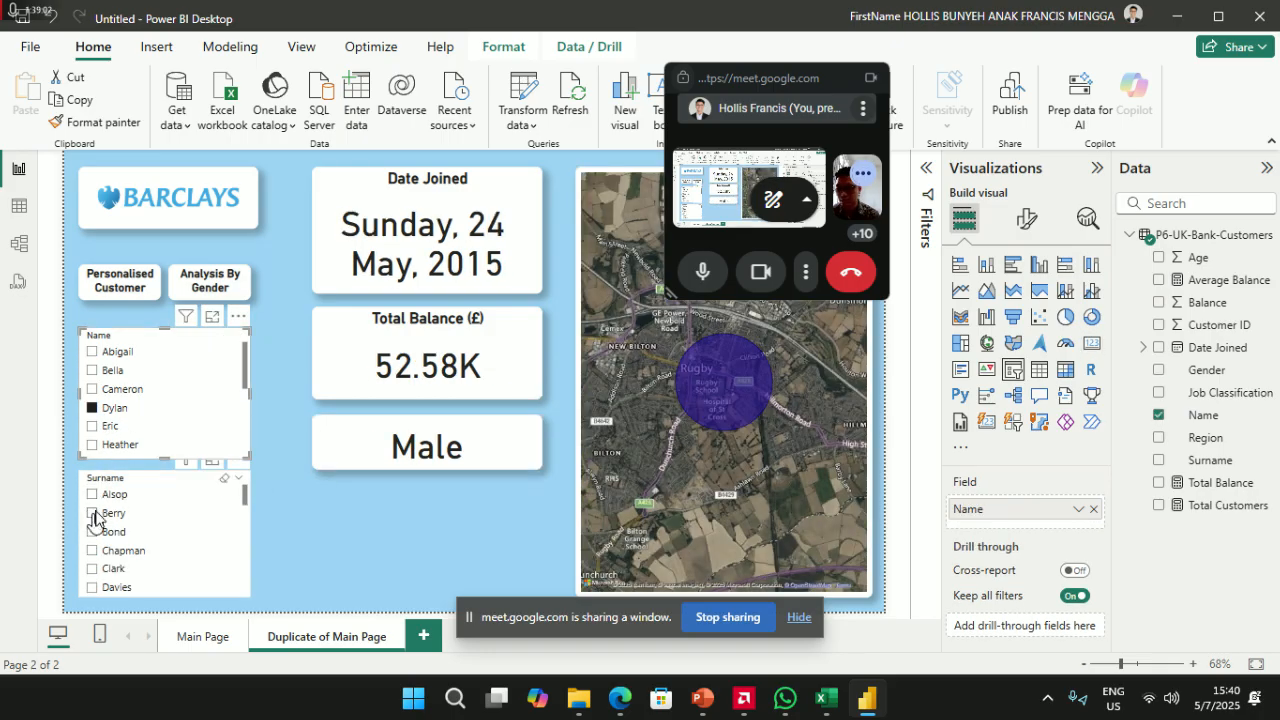
{"action": "left_click", "coordinate": [91, 514]}
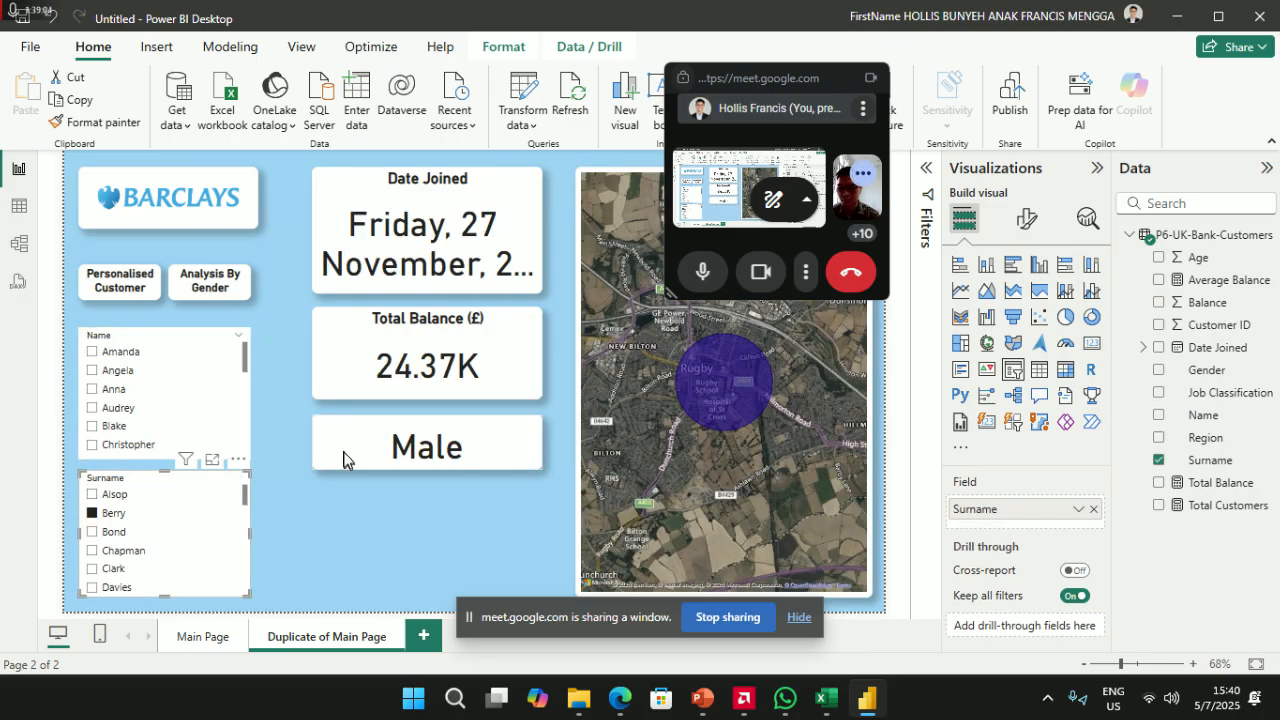
{"action": "left_click", "coordinate": [478, 212]}
{"action": "left_click_drag", "start_coordinate": [478, 212], "coordinate": [556, 233]}
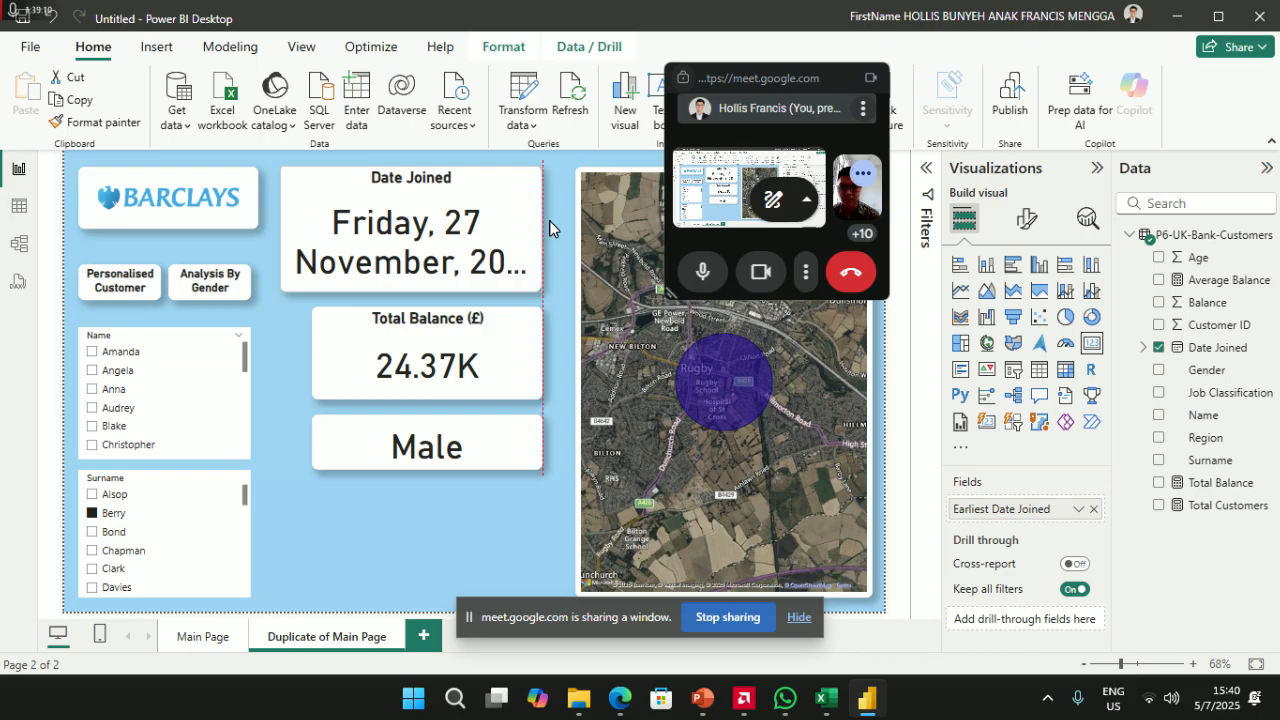
{"action": "left_click_drag", "start_coordinate": [486, 194], "coordinate": [450, 188]}
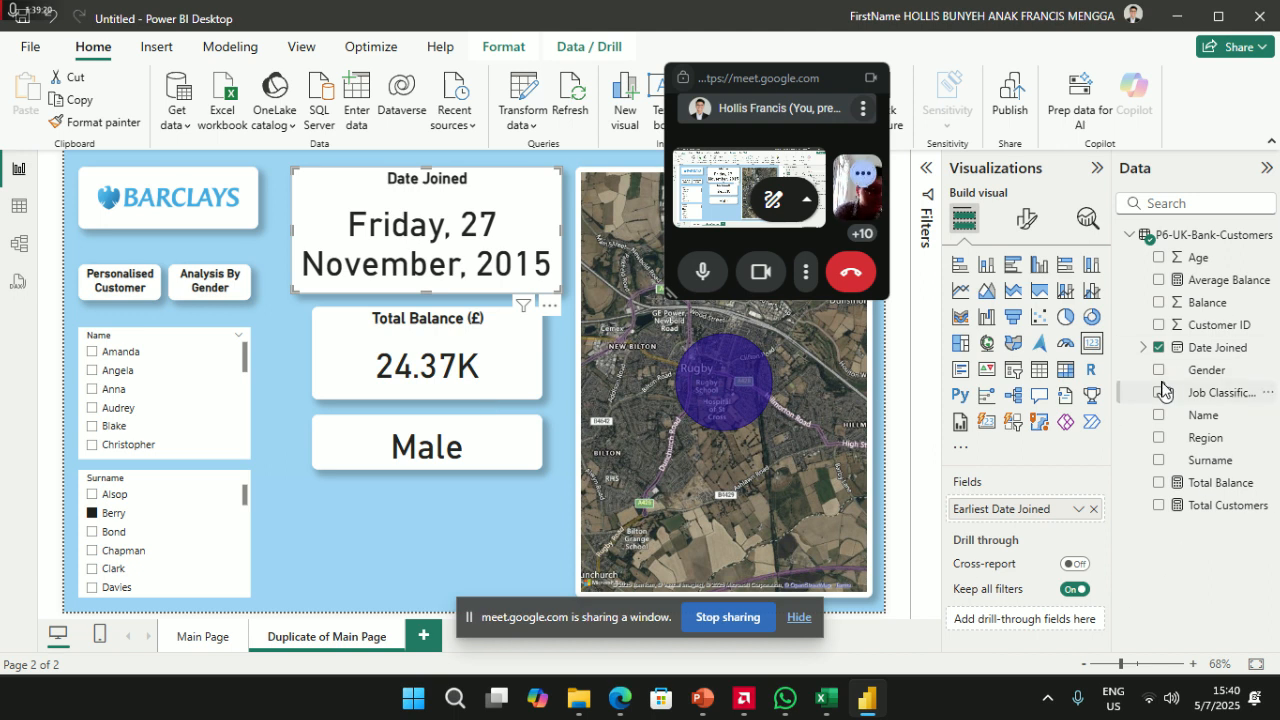
- Add a card below the Male card showing Job Classification, which reads Blue Collar
{"action": "left_click", "coordinate": [490, 568]}
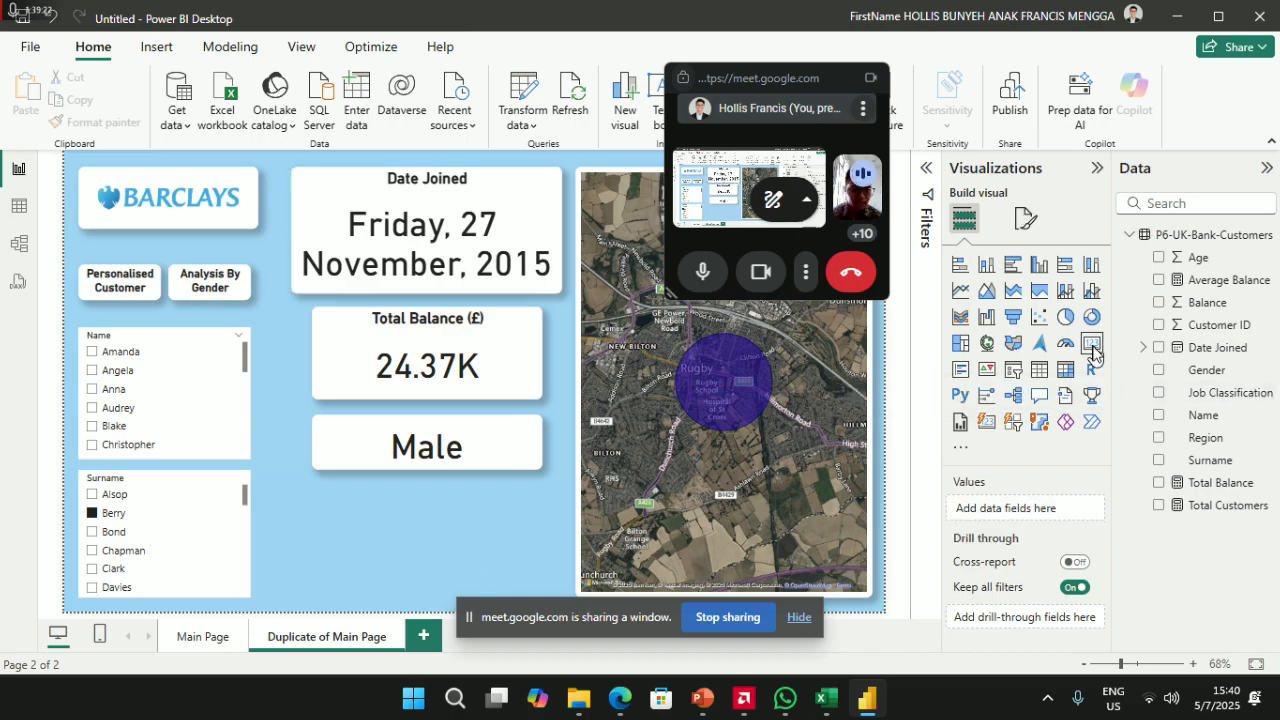
{"action": "left_click", "coordinate": [339, 518]}
{"action": "left_click_drag", "start_coordinate": [375, 488], "coordinate": [389, 503]}
{"action": "left_click_drag", "start_coordinate": [420, 614], "coordinate": [427, 597]}
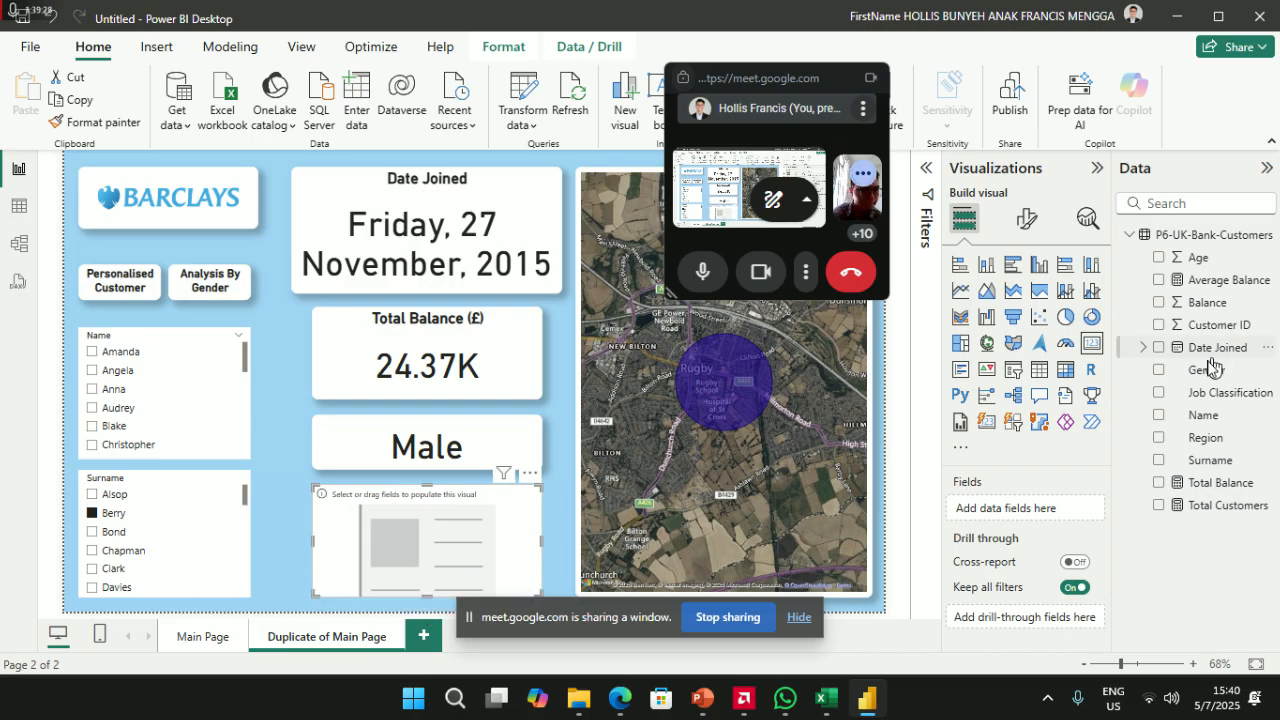
{"action": "left_click_drag", "start_coordinate": [1219, 398], "coordinate": [1035, 512]}
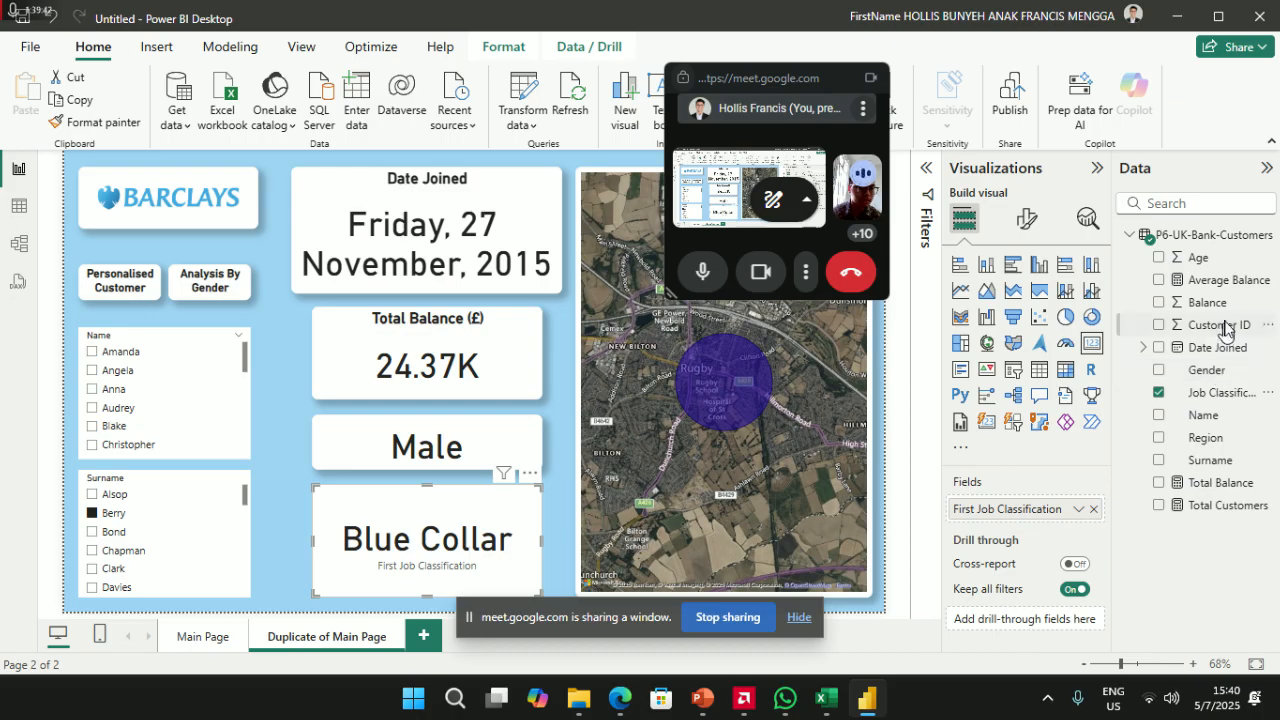
- Align and widen the Total Balance, Male and Blue Collar cards to the same width
{"action": "left_click_drag", "start_coordinate": [410, 362], "coordinate": [389, 363]}
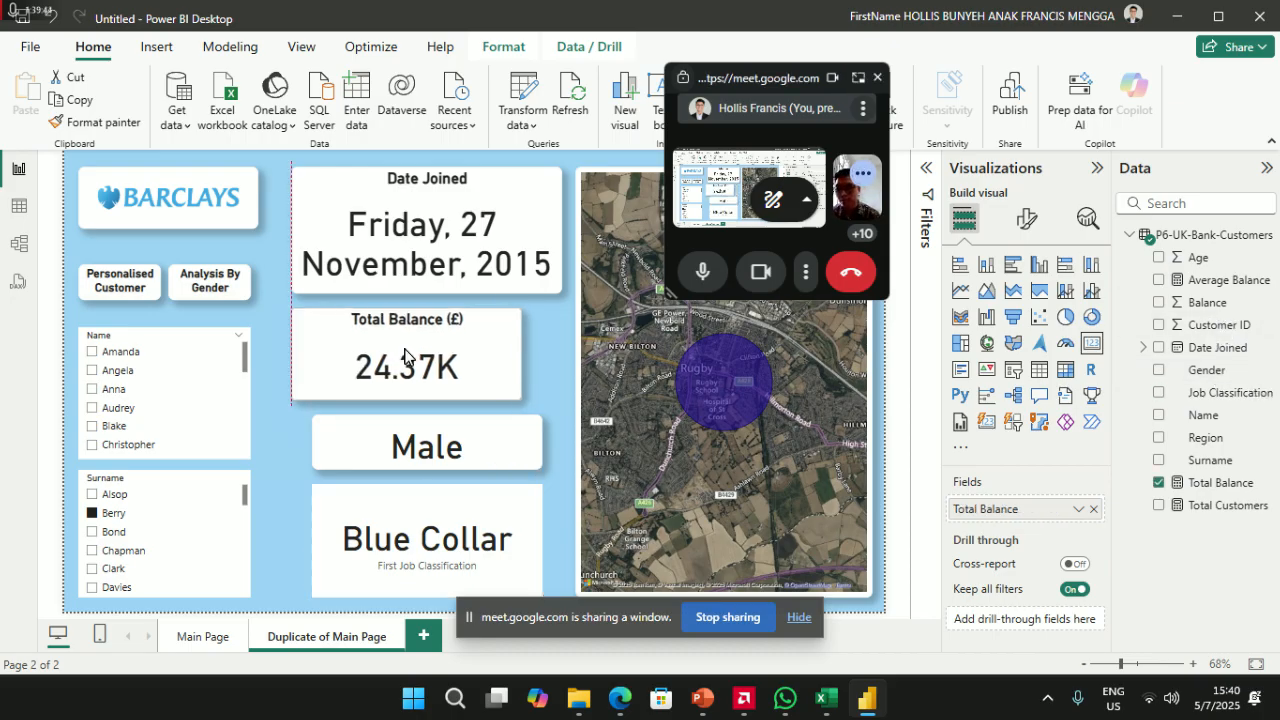
{"action": "left_click_drag", "start_coordinate": [519, 355], "coordinate": [559, 352]}
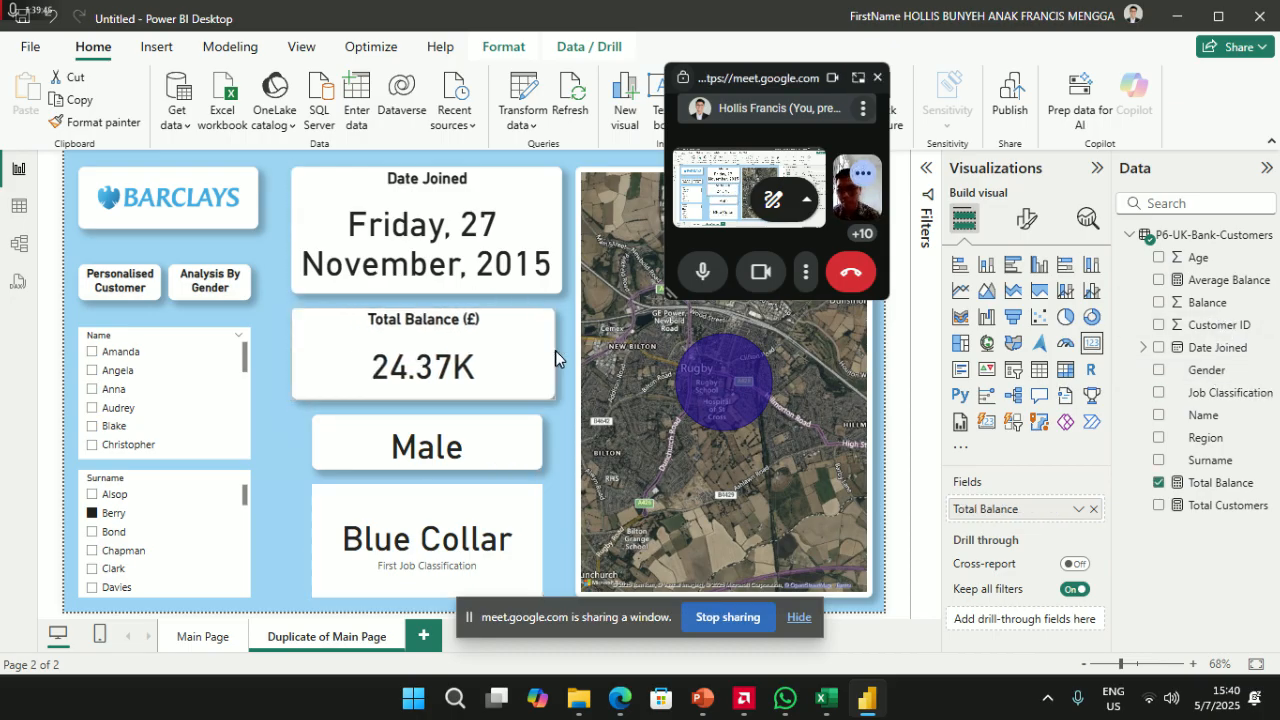
{"action": "left_click", "coordinate": [436, 438]}
{"action": "left_click_drag", "start_coordinate": [443, 443], "coordinate": [423, 443]}
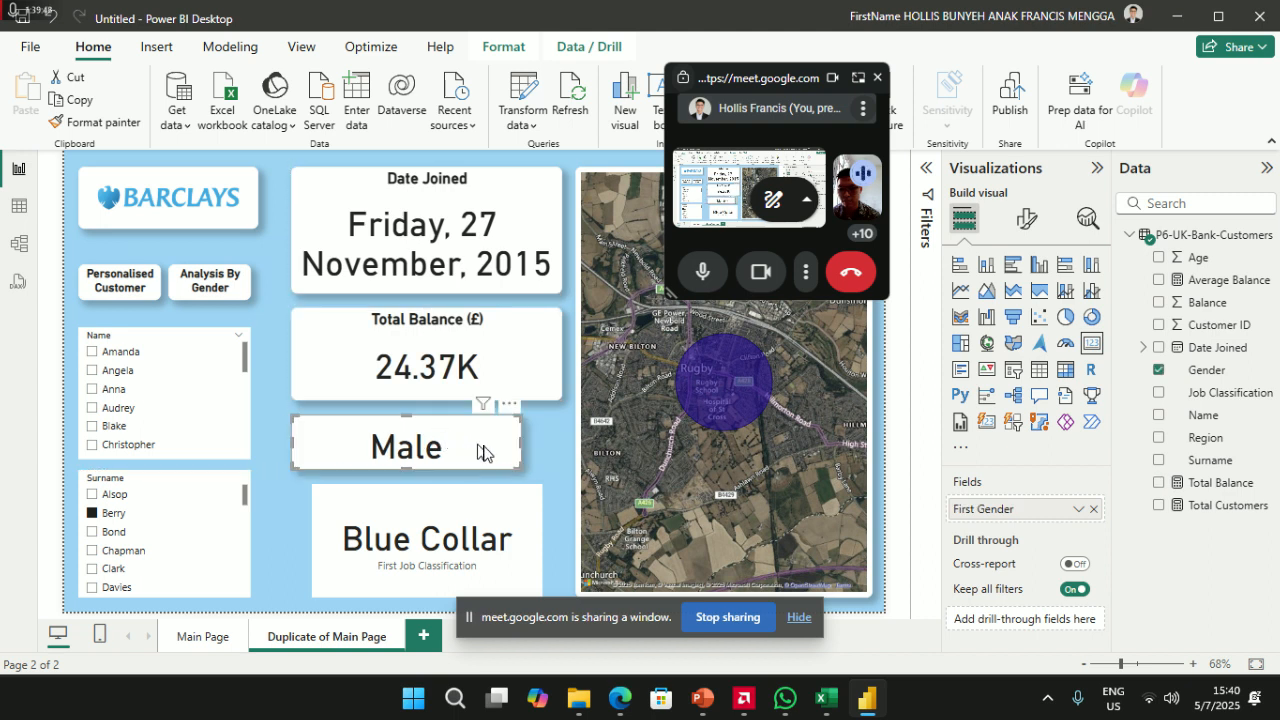
{"action": "left_click_drag", "start_coordinate": [520, 447], "coordinate": [562, 447]}
{"action": "left_click", "coordinate": [448, 500]}
{"action": "left_click_drag", "start_coordinate": [448, 500], "coordinate": [428, 500]}
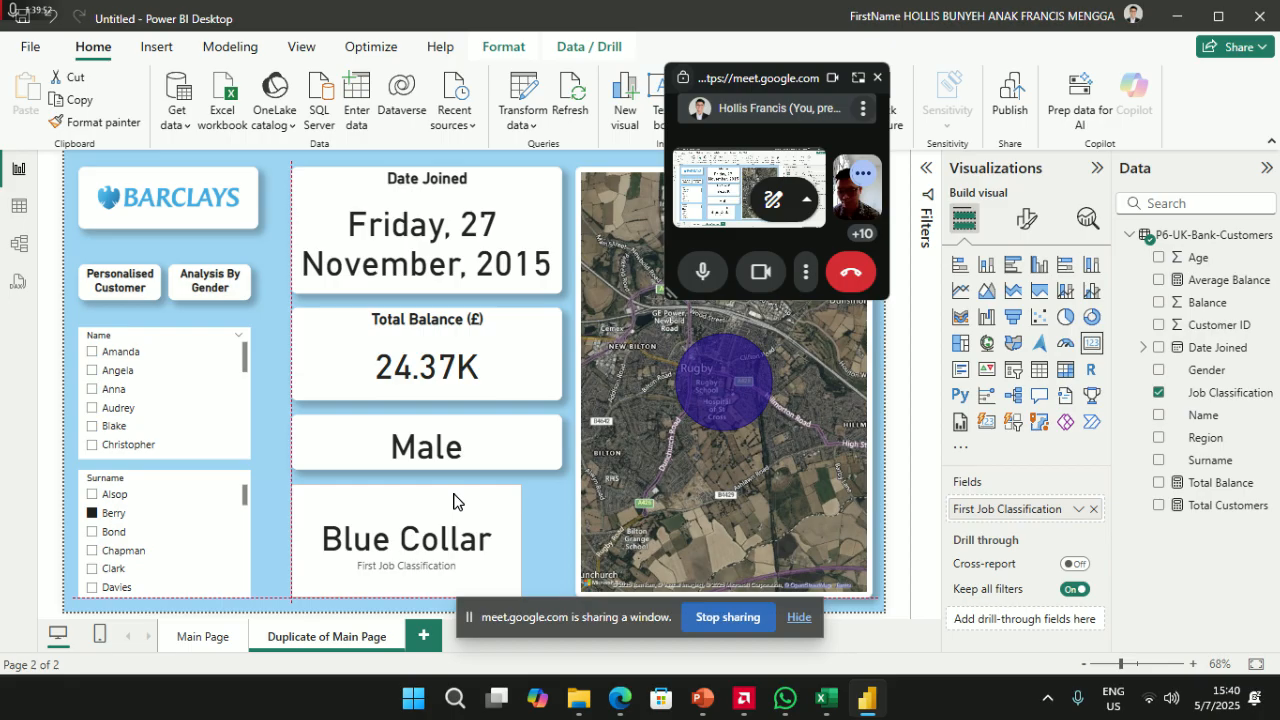
{"action": "left_click_drag", "start_coordinate": [520, 543], "coordinate": [562, 545]}
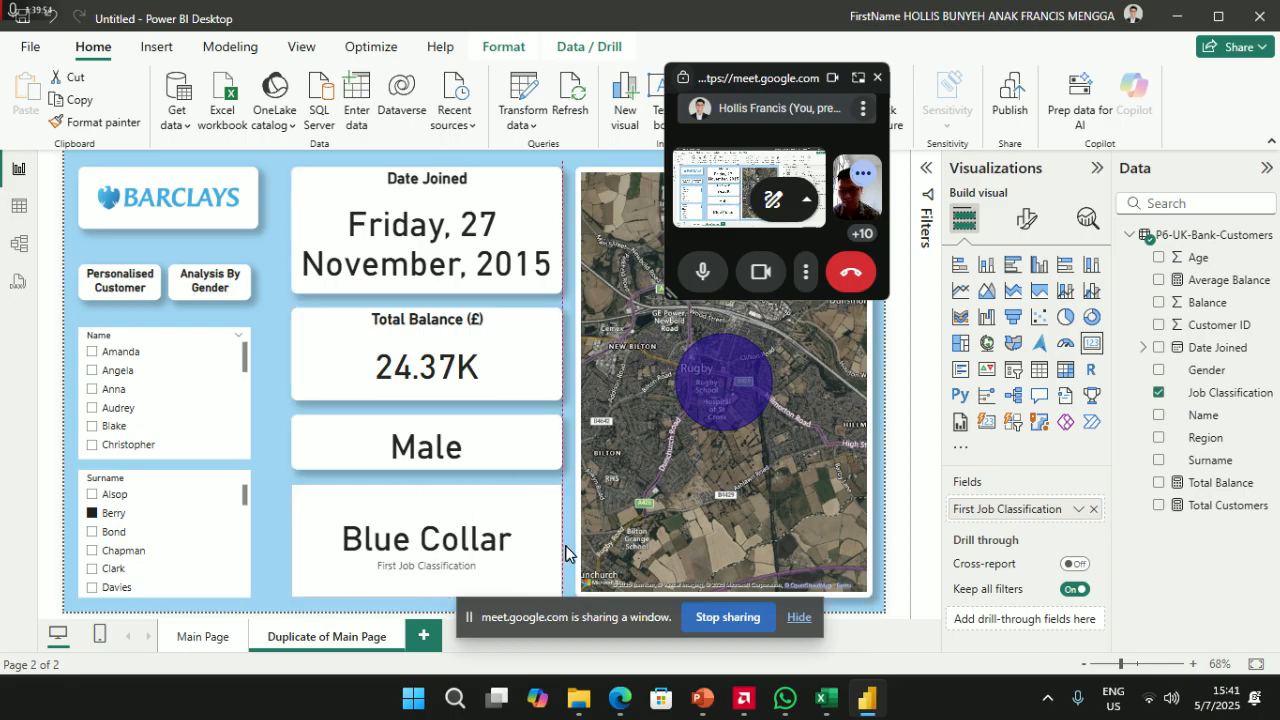
{"action": "mouse_move", "coordinate": [430, 592]}
{"action": "left_mouse_down"}
{"action": "mouse_move", "coordinate": [447, 535]}
{"action": "mouse_move", "coordinate": [425, 598]}
{"action": "left_mouse_up"}
{"action": "left_click_drag", "start_coordinate": [427, 490], "coordinate": [423, 464]}
- Stack the Male card beneath Total Balance and the Blue Collar card beneath Male
{"action": "left_click", "coordinate": [422, 467]}
{"action": "left_click", "coordinate": [422, 398]}
{"action": "left_click_drag", "start_coordinate": [411, 471], "coordinate": [437, 430]}
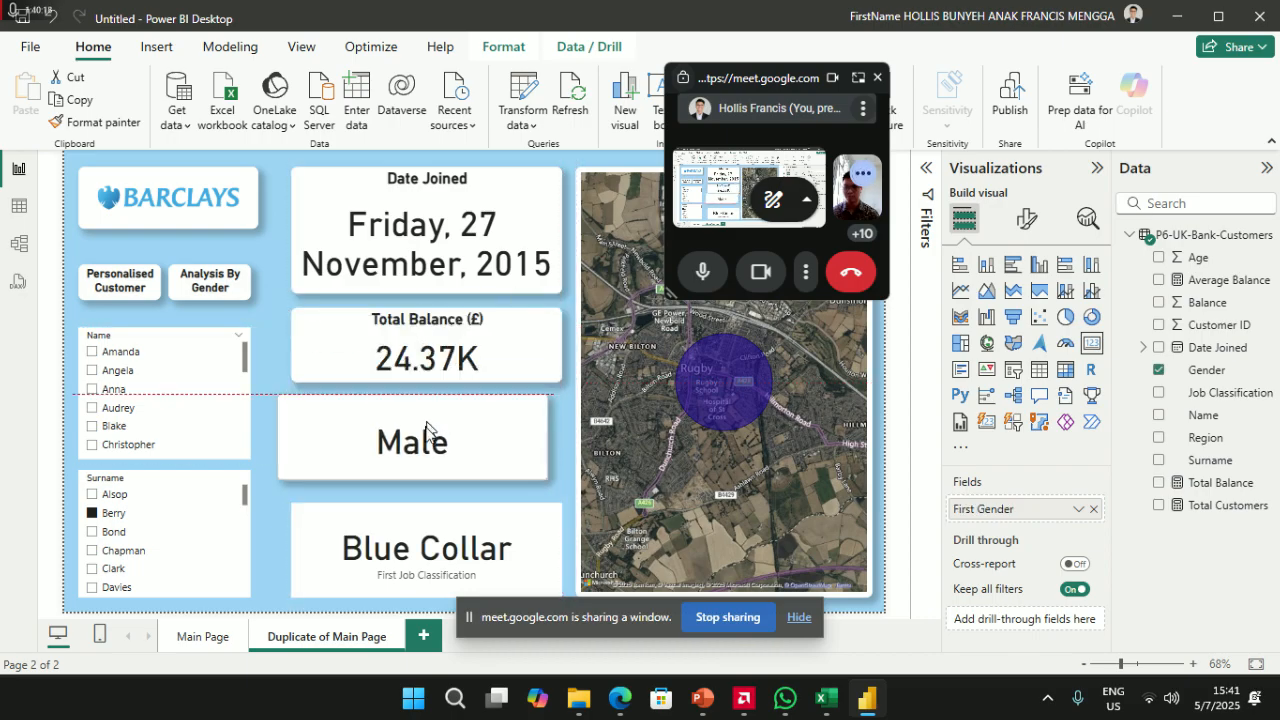
{"action": "left_click_drag", "start_coordinate": [400, 531], "coordinate": [423, 555]}
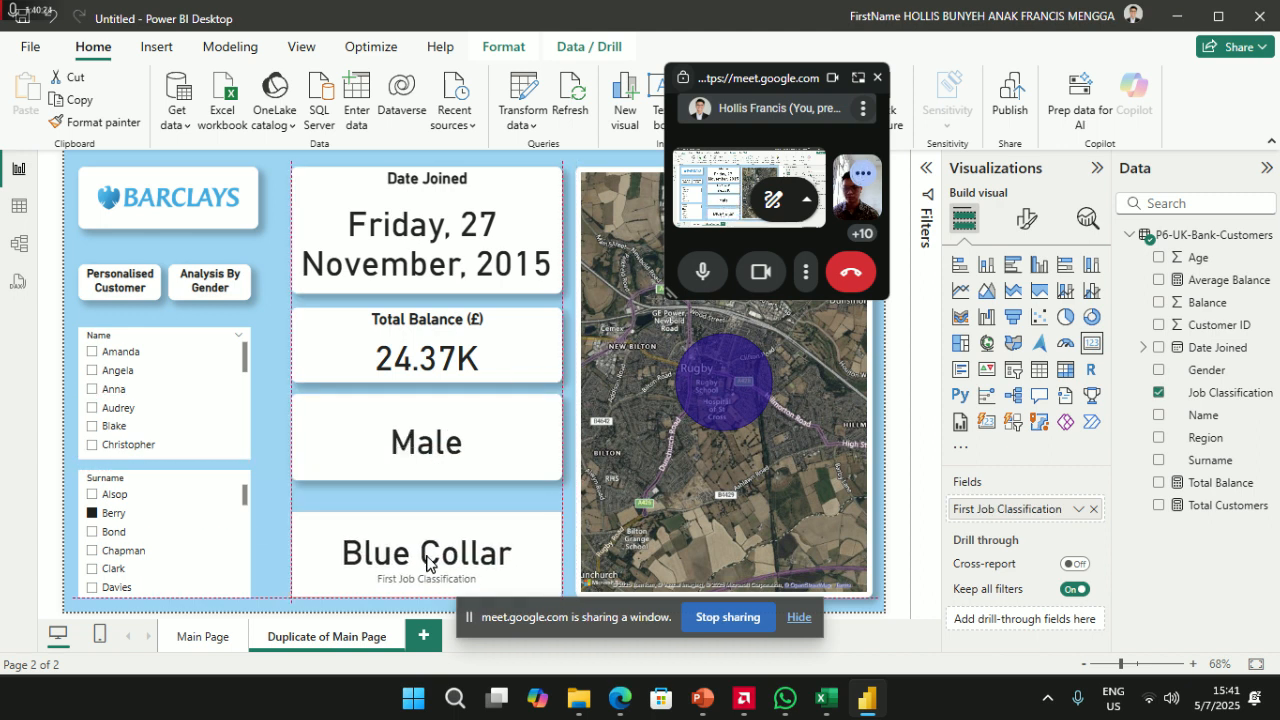
{"action": "left_click", "coordinate": [433, 455]}
{"action": "left_click_drag", "start_coordinate": [433, 455], "coordinate": [433, 455]}
{"action": "left_click", "coordinate": [437, 356]}
{"action": "left_click_drag", "start_coordinate": [426, 375], "coordinate": [431, 370]}
{"action": "left_click", "coordinate": [405, 525]}
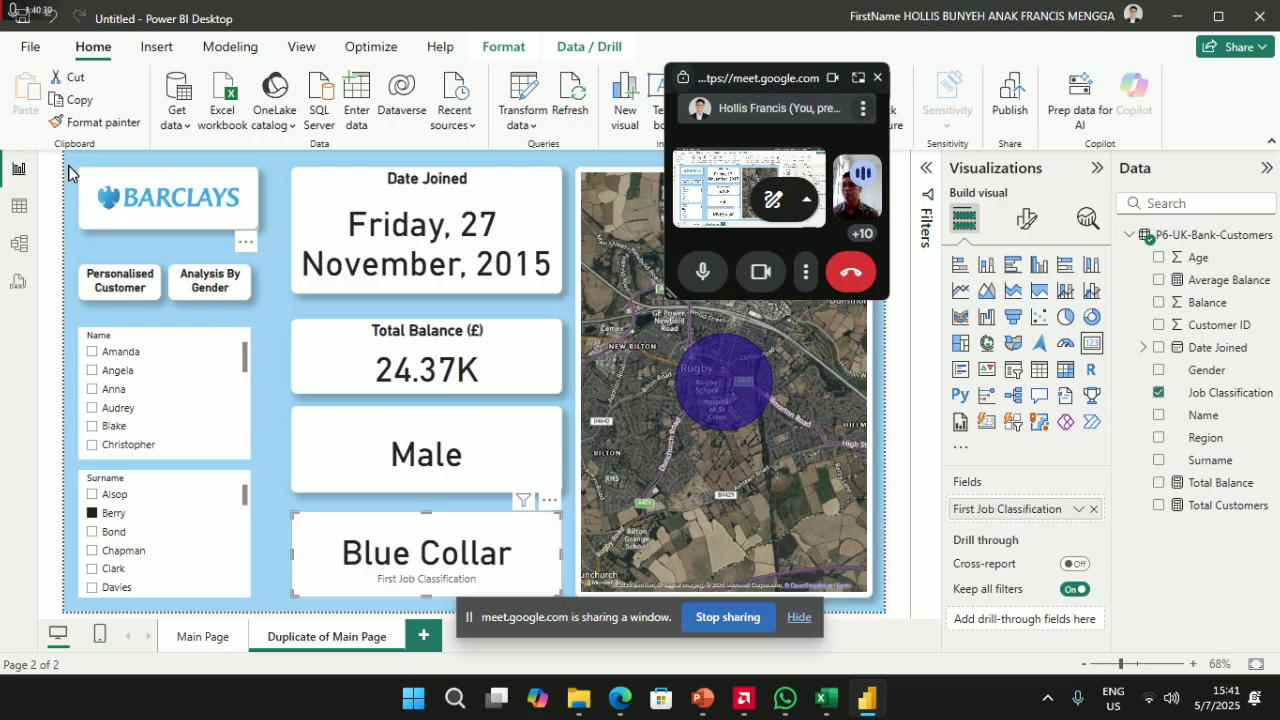
- Copy the Male card's formatting onto the Blue Collar card, then open the Male card's general format settings
{"action": "left_click", "coordinate": [343, 437]}
{"action": "left_click", "coordinate": [100, 121]}
{"action": "left_click", "coordinate": [372, 543]}
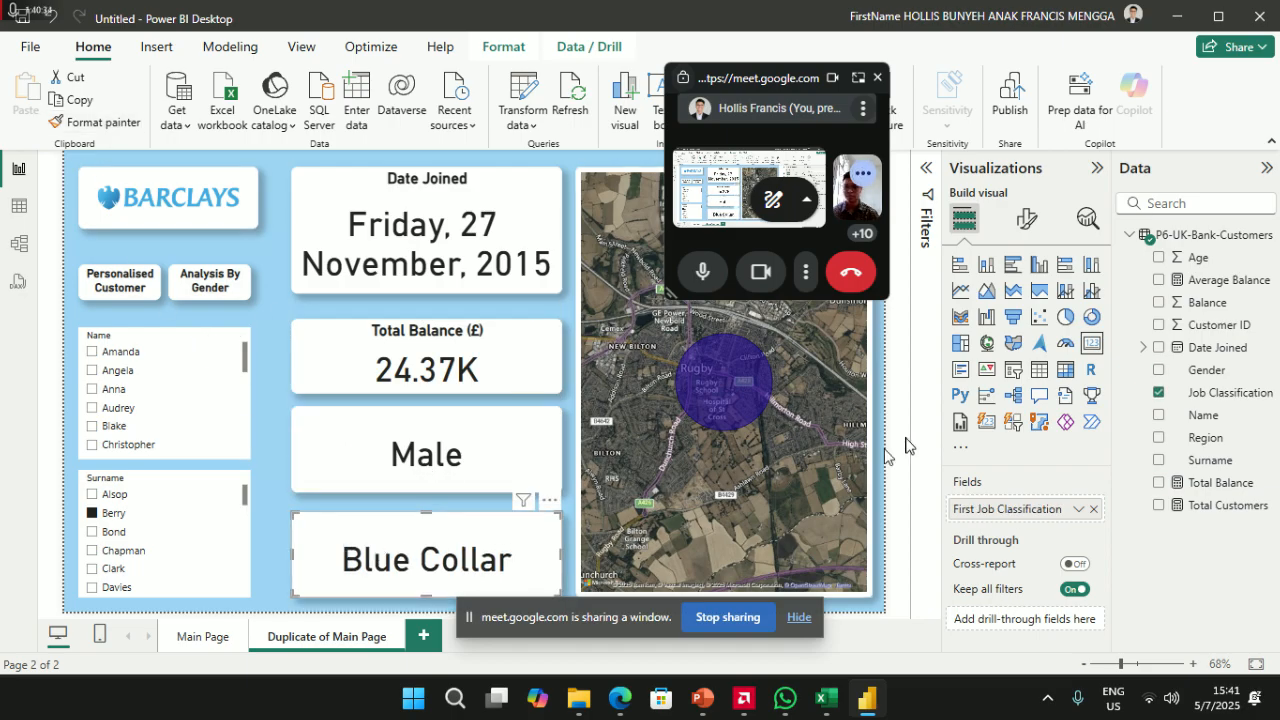
{"action": "left_click", "coordinate": [390, 470]}
{"action": "left_click", "coordinate": [1026, 218]}
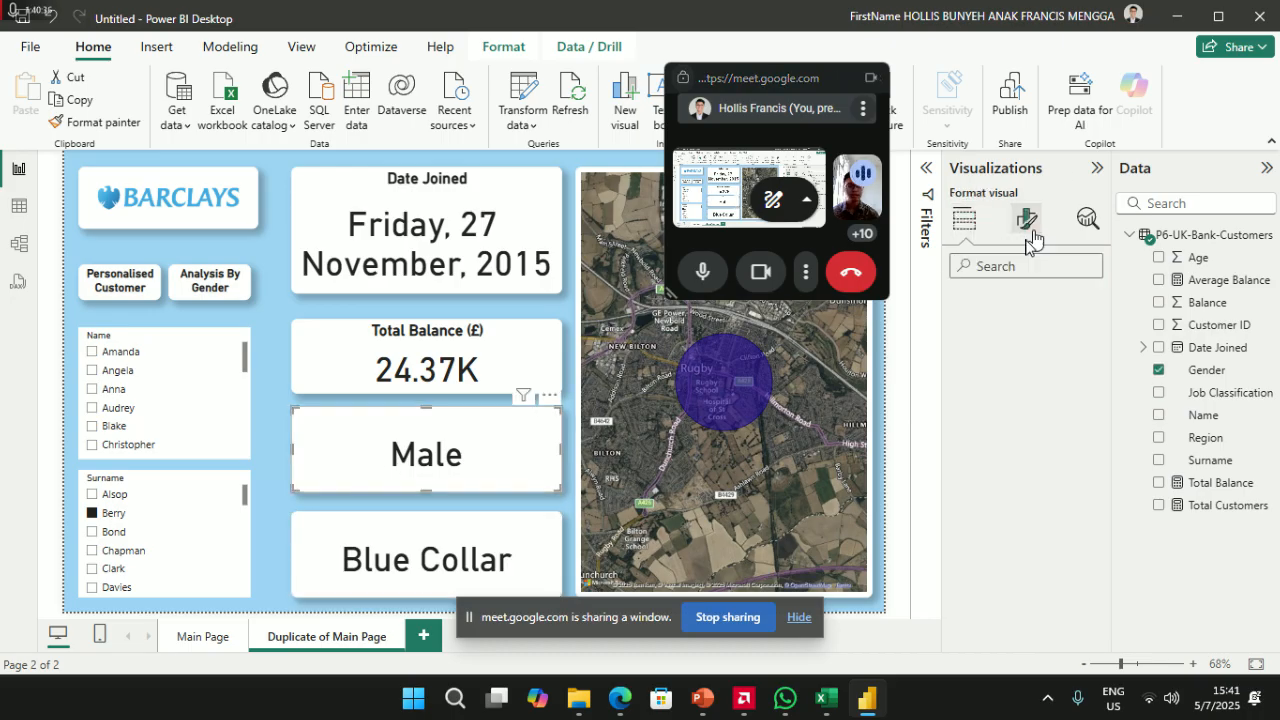
{"action": "left_click", "coordinate": [1027, 304]}
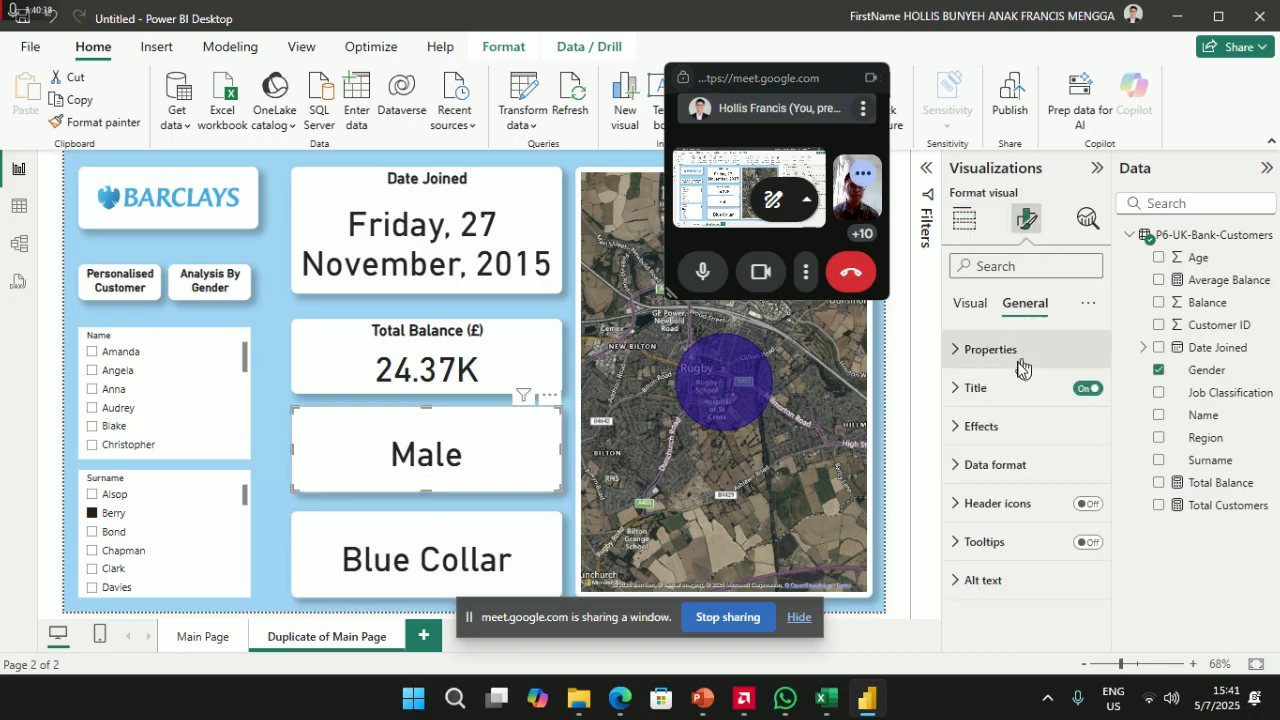
- Title the Male card 'Gender' and the Blue Collar card 'Job Classification'
{"action": "left_click", "coordinate": [963, 389]}
{"action": "left_click", "coordinate": [1007, 484]}
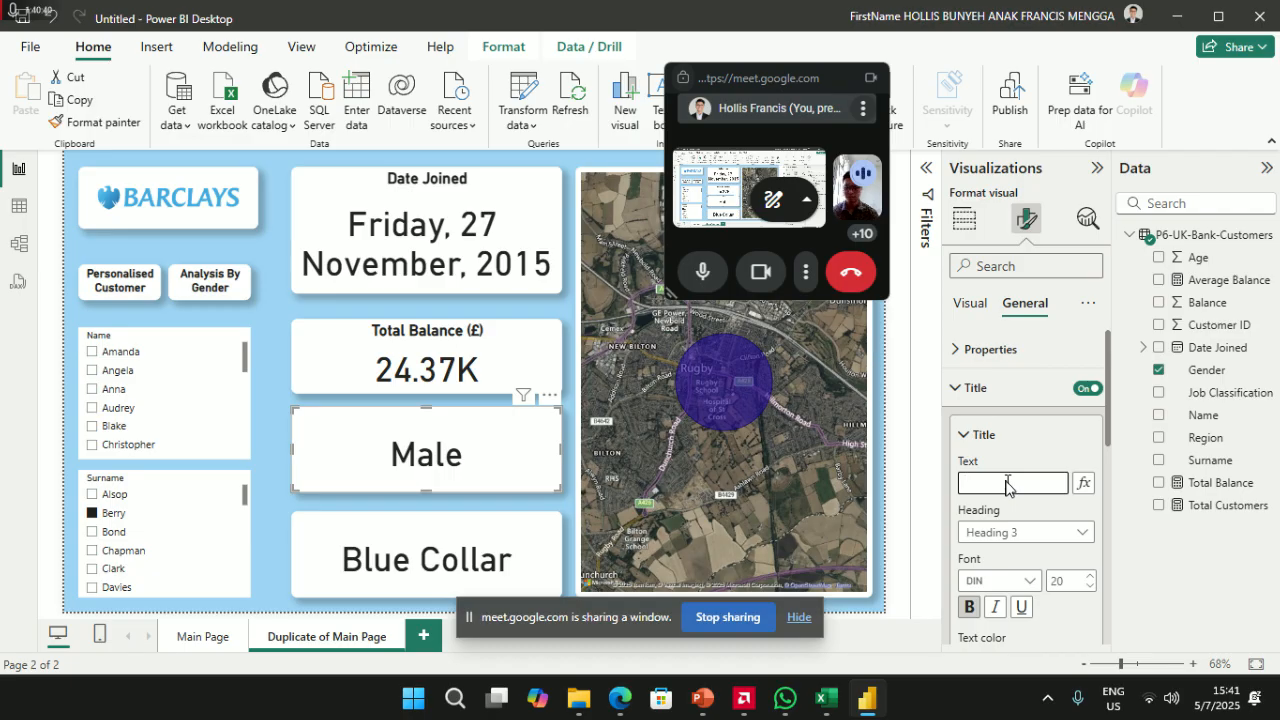
{"action": "type", "text": "Gender"}
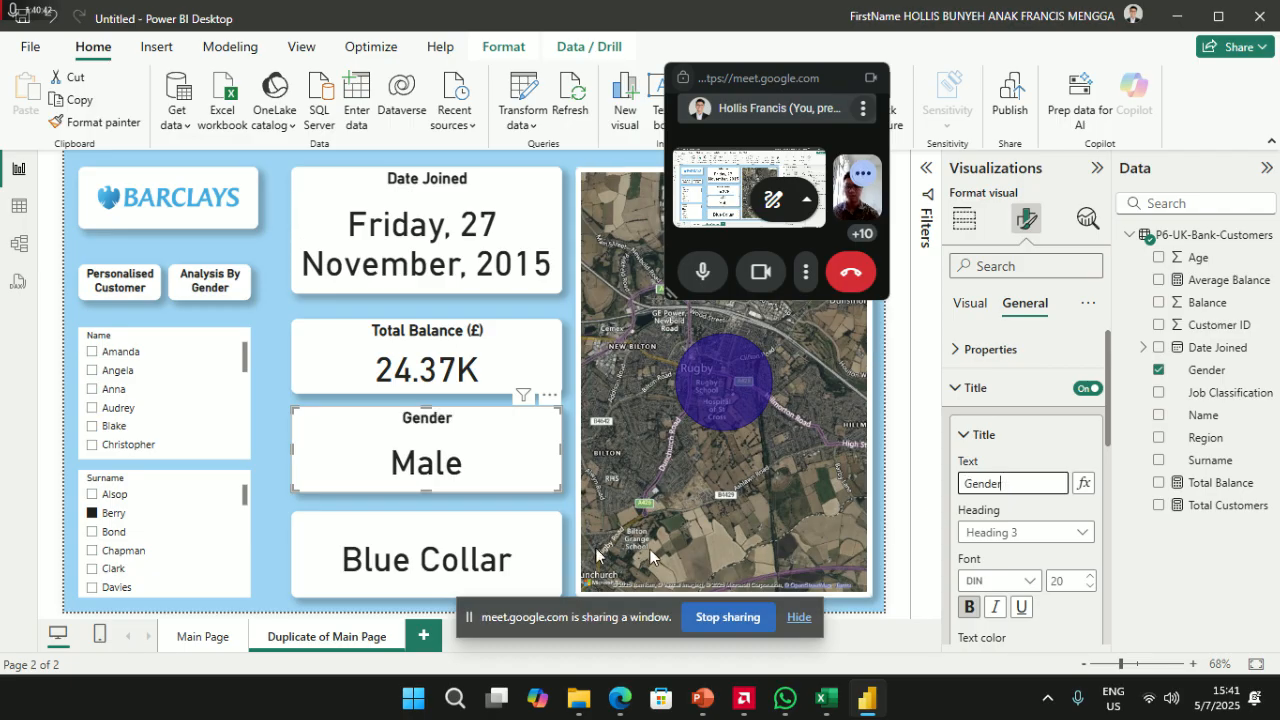
{"action": "left_click", "coordinate": [470, 566]}
{"action": "left_click", "coordinate": [1042, 485]}
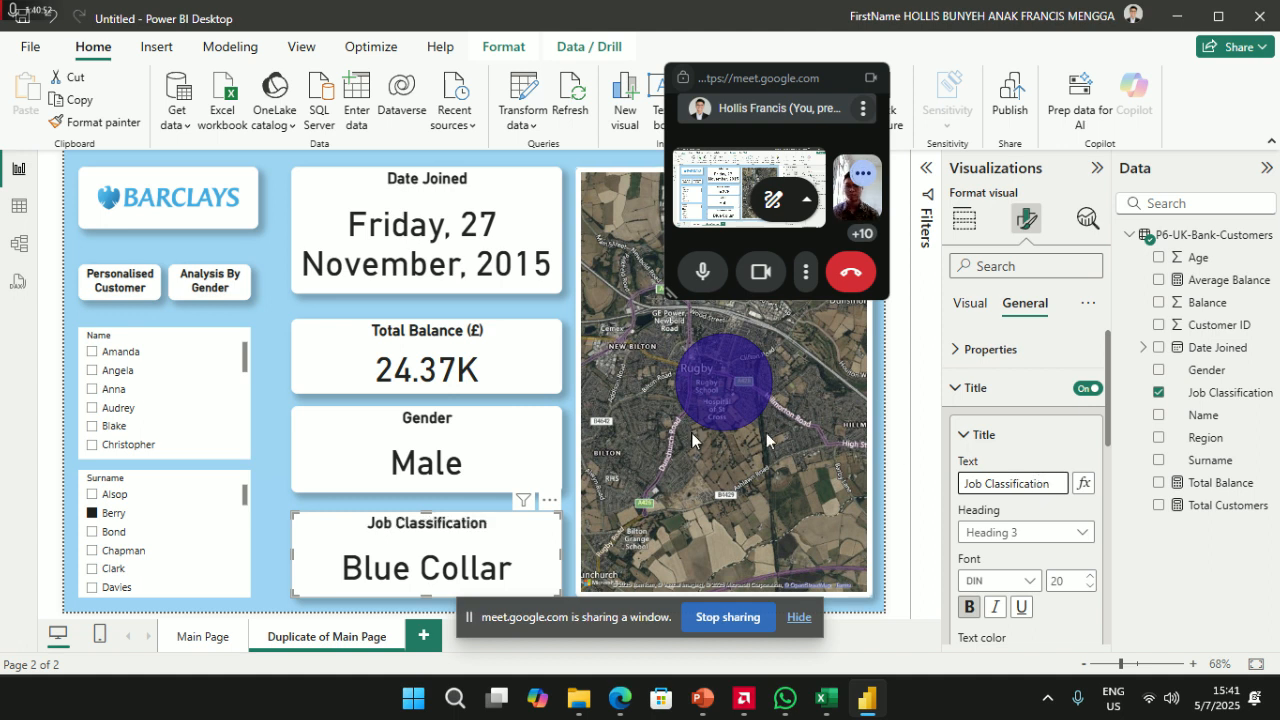
{"action": "left_click", "coordinate": [281, 329]}
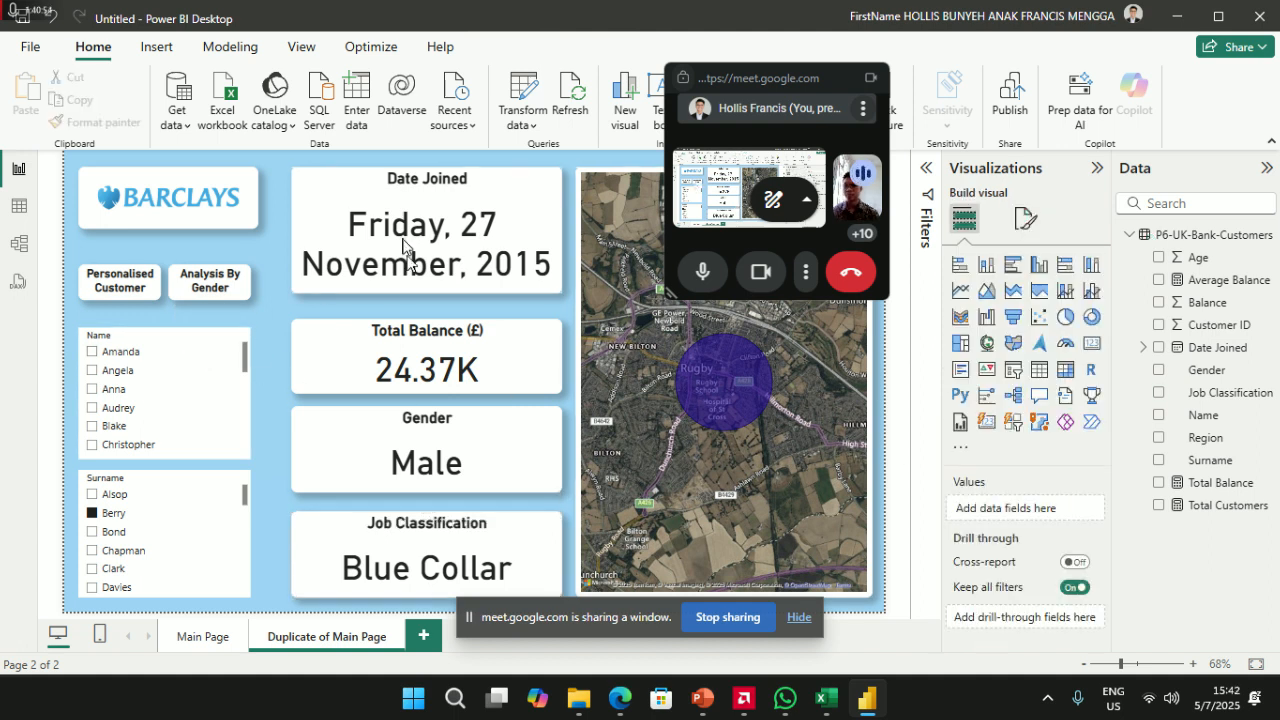
- Copy the Date Joined card's formatting onto the Surname slicer
{"action": "left_click", "coordinate": [374, 192]}
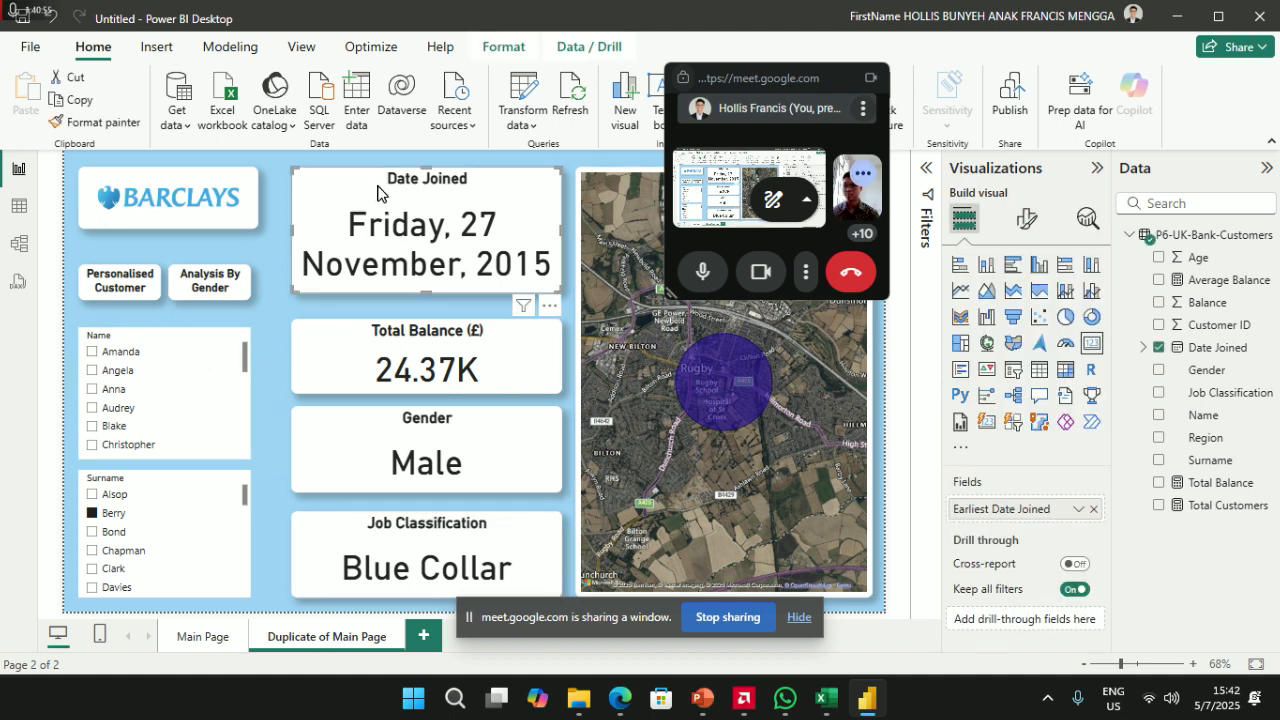
{"action": "left_click", "coordinate": [157, 340]}
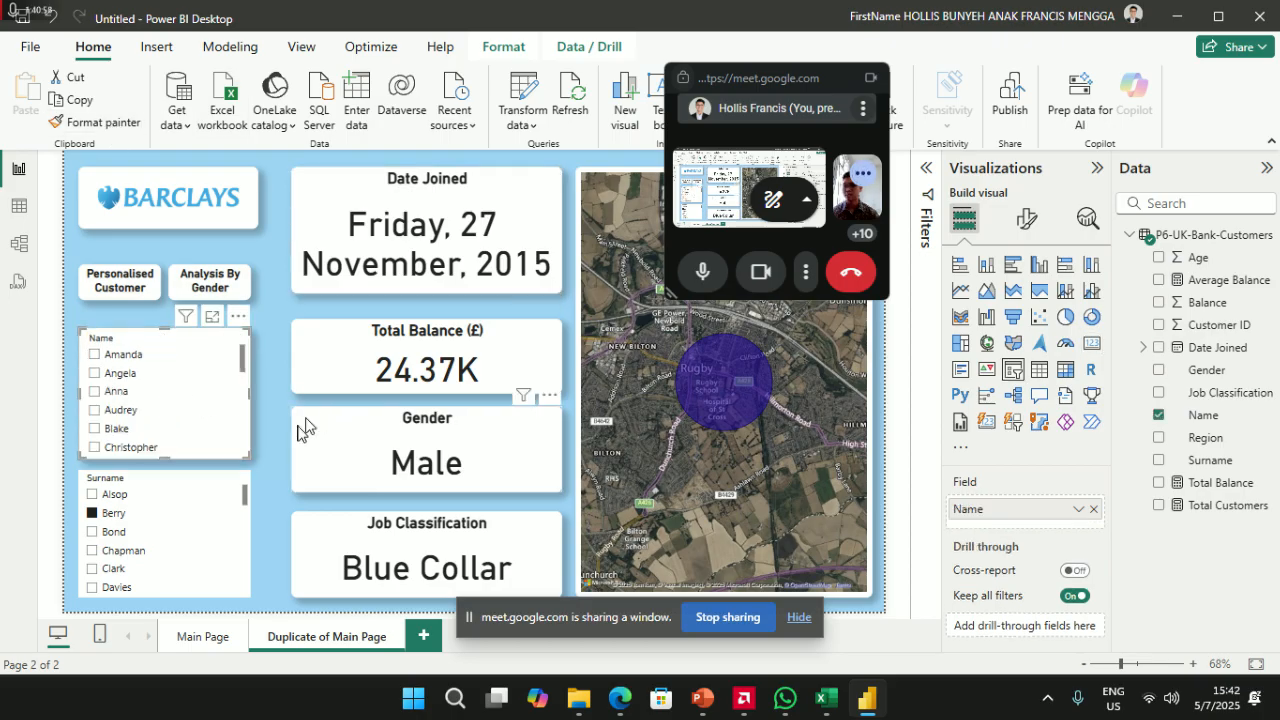
{"action": "left_click", "coordinate": [327, 228]}
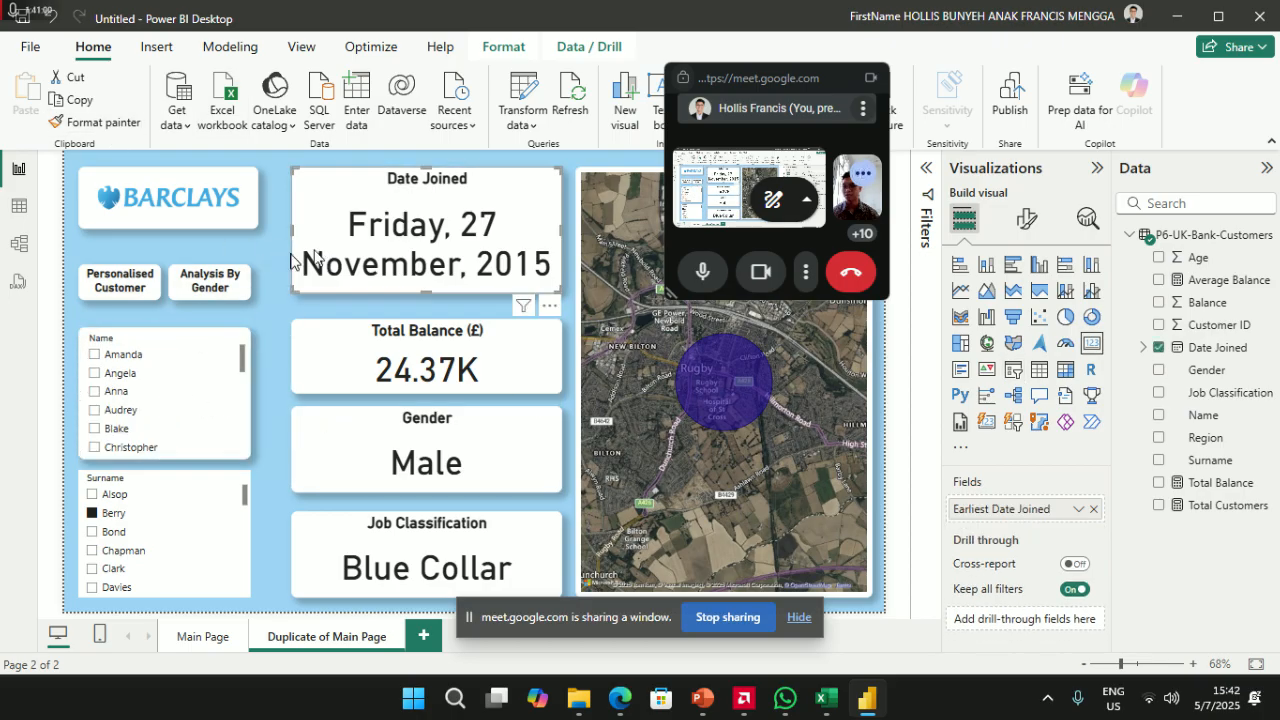
{"action": "left_click", "coordinate": [95, 122]}
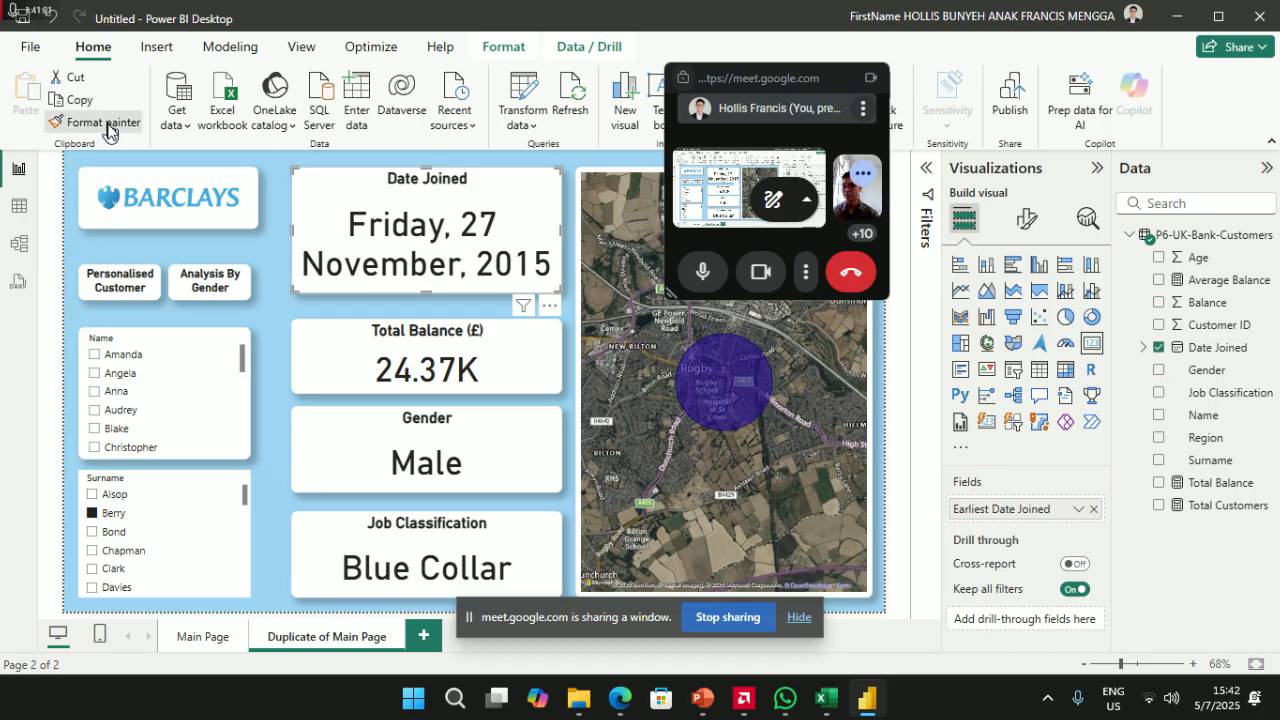
{"action": "left_click", "coordinate": [160, 472]}
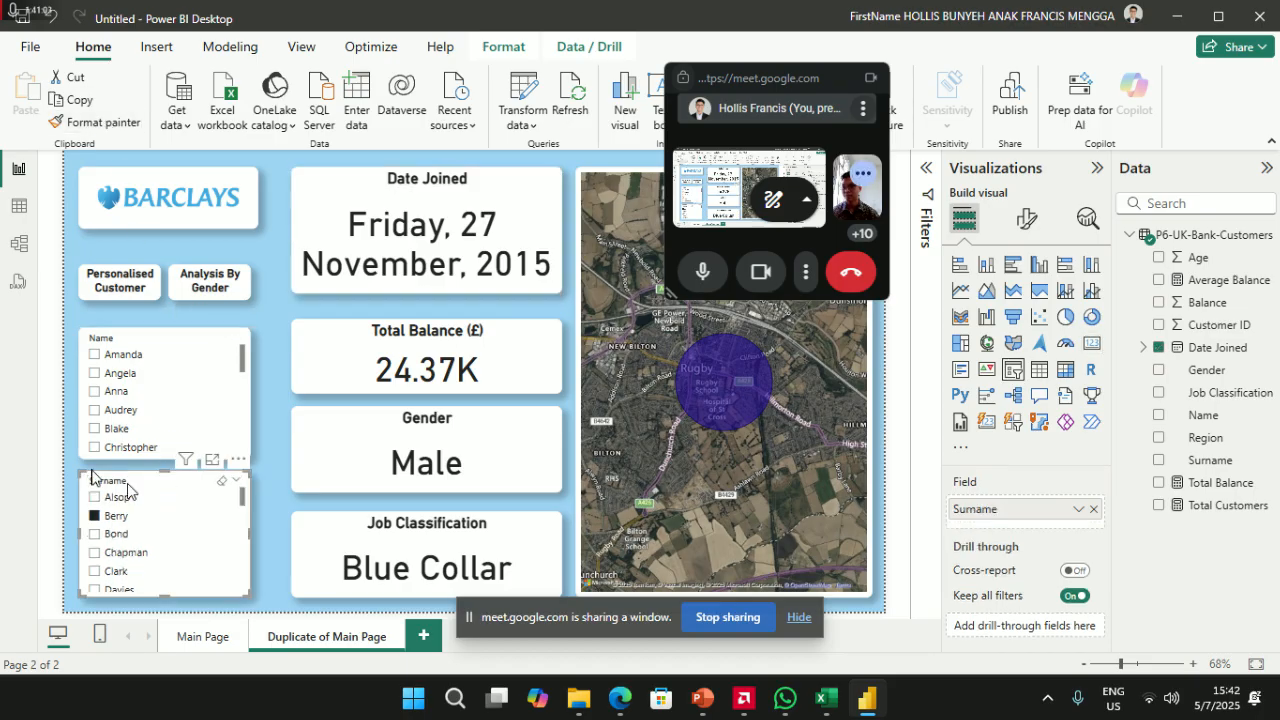
- Open the Name slicer's general Title format settings
{"action": "left_click", "coordinate": [161, 344]}
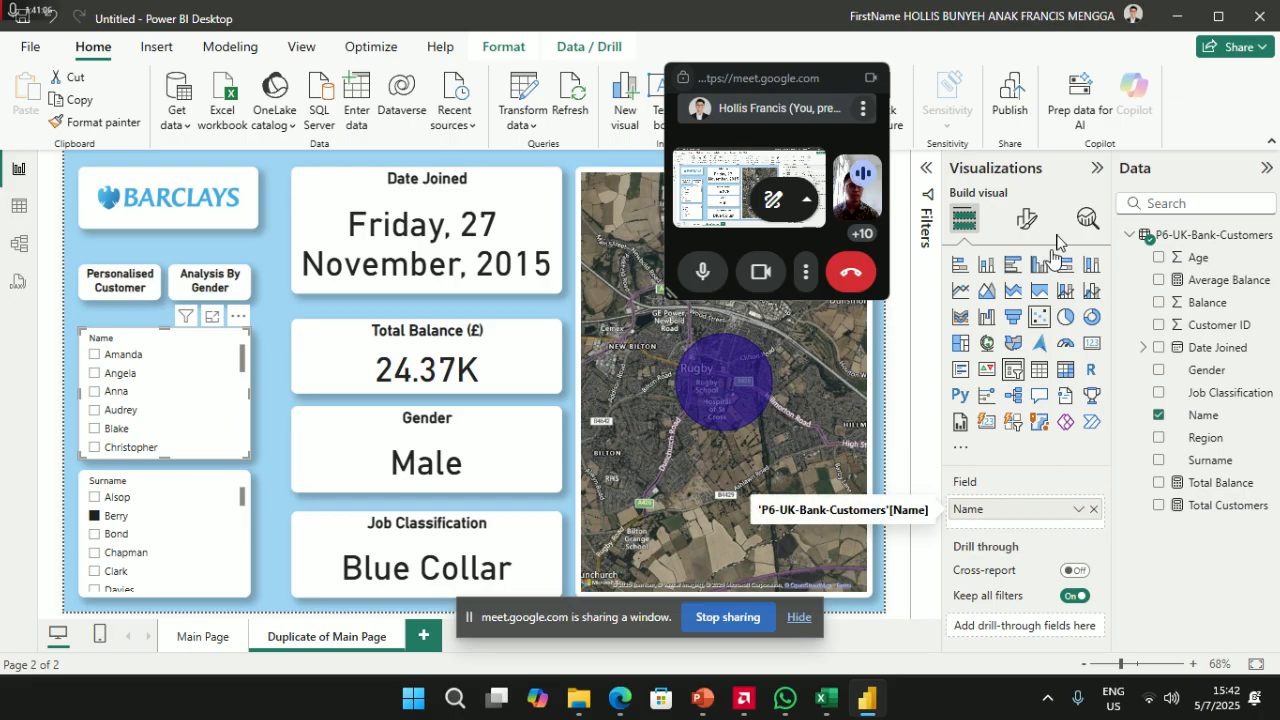
{"action": "left_click", "coordinate": [1026, 218]}
{"action": "left_click", "coordinate": [1008, 352]}
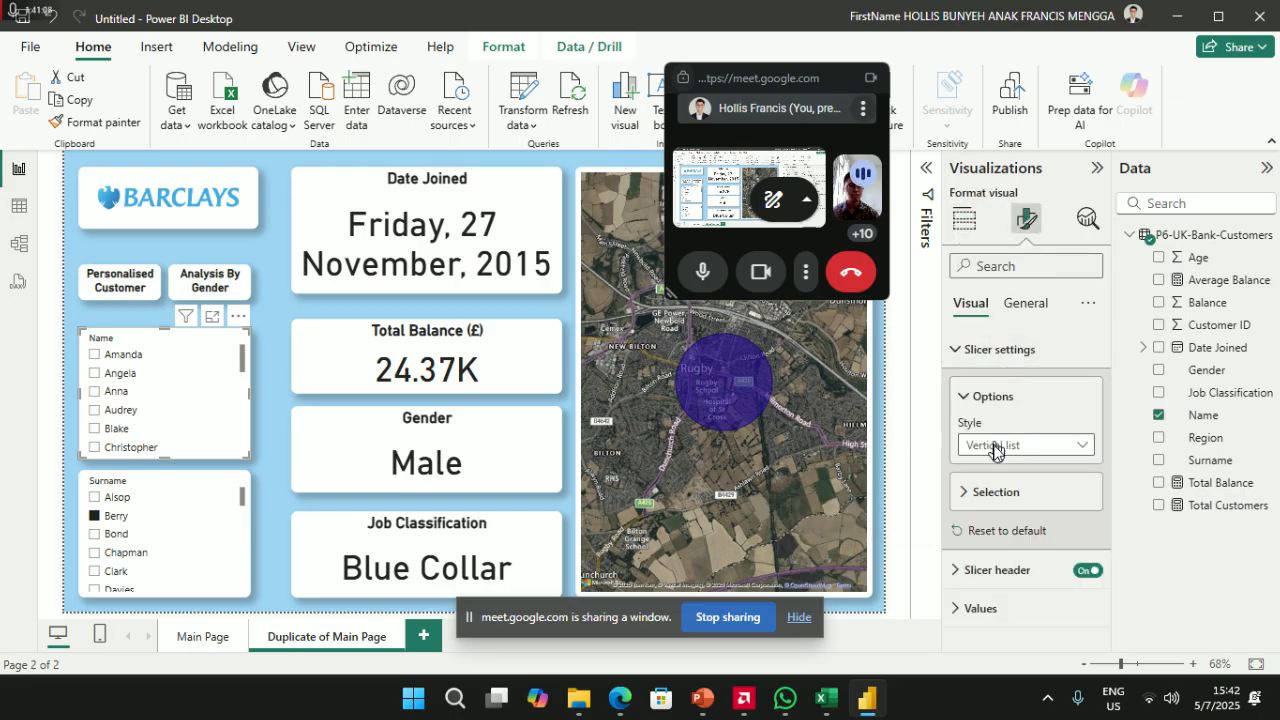
{"action": "left_click", "coordinate": [1026, 303]}
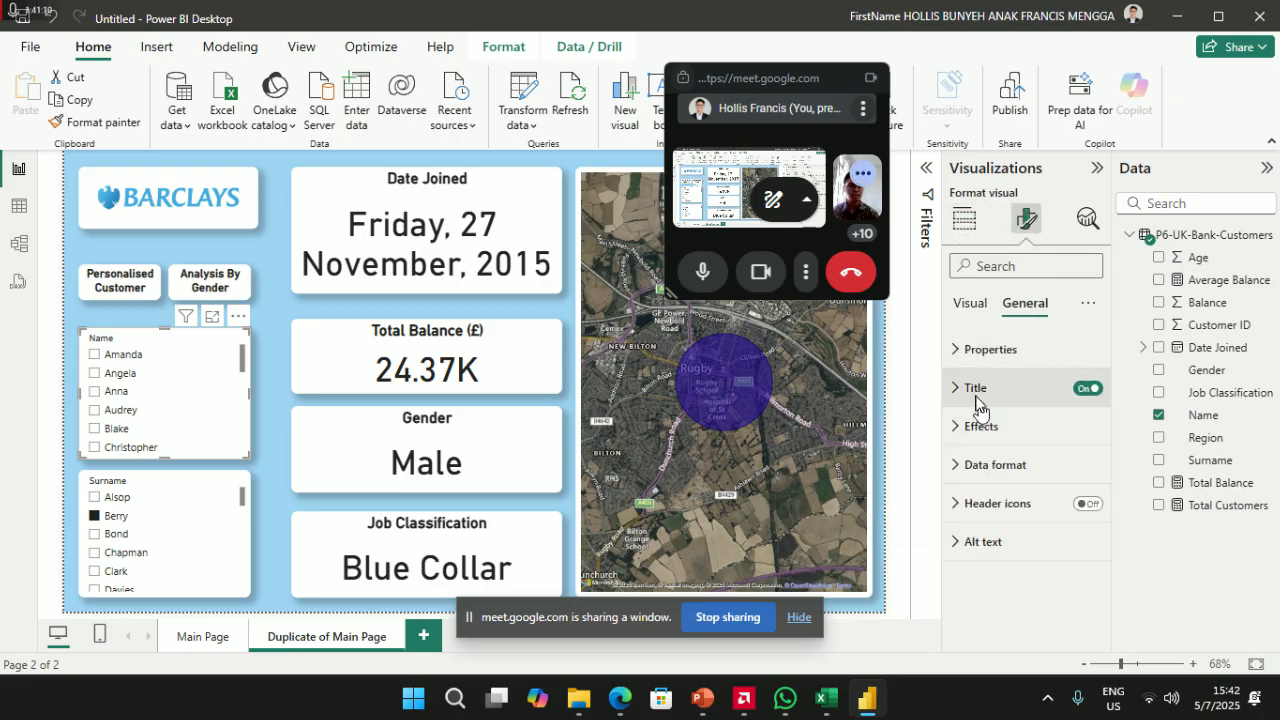
{"action": "left_click", "coordinate": [975, 387]}
- Set the Name slicer title's font size to 15 and pick a different surname
{"action": "left_click", "coordinate": [1020, 484]}
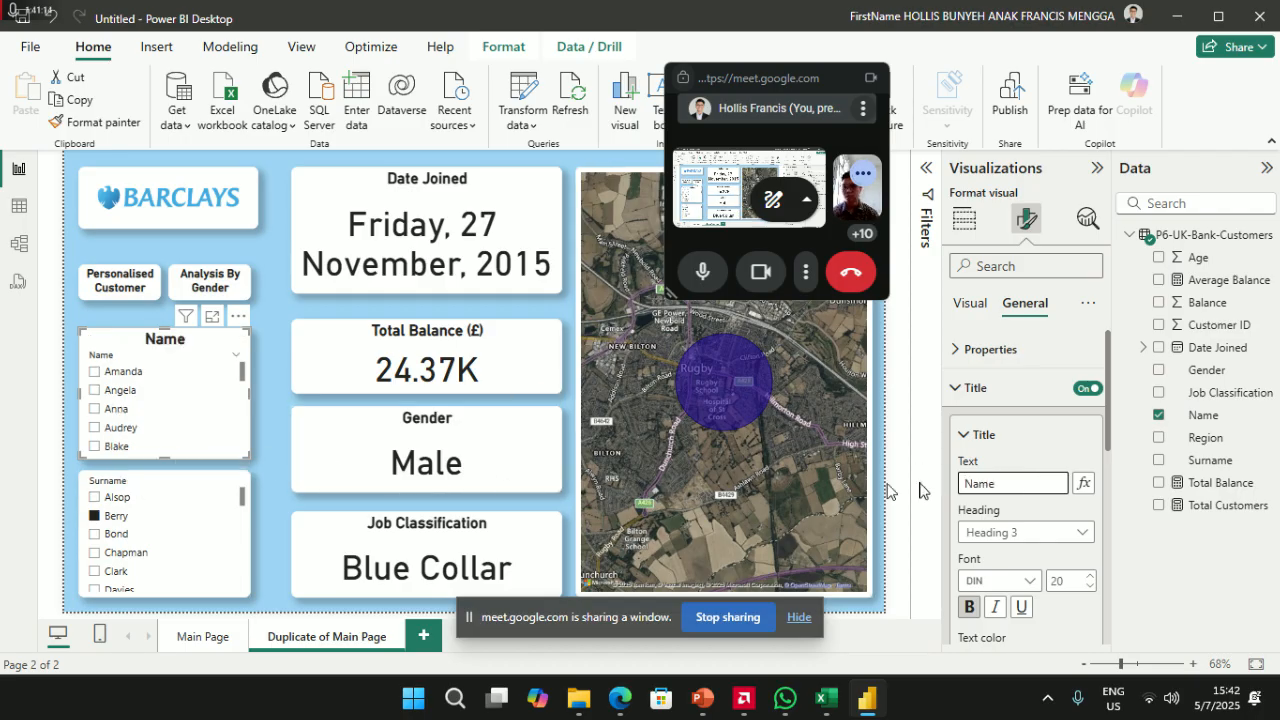
{"action": "left_click", "coordinate": [1066, 581]}
{"action": "type", "text": "1"}
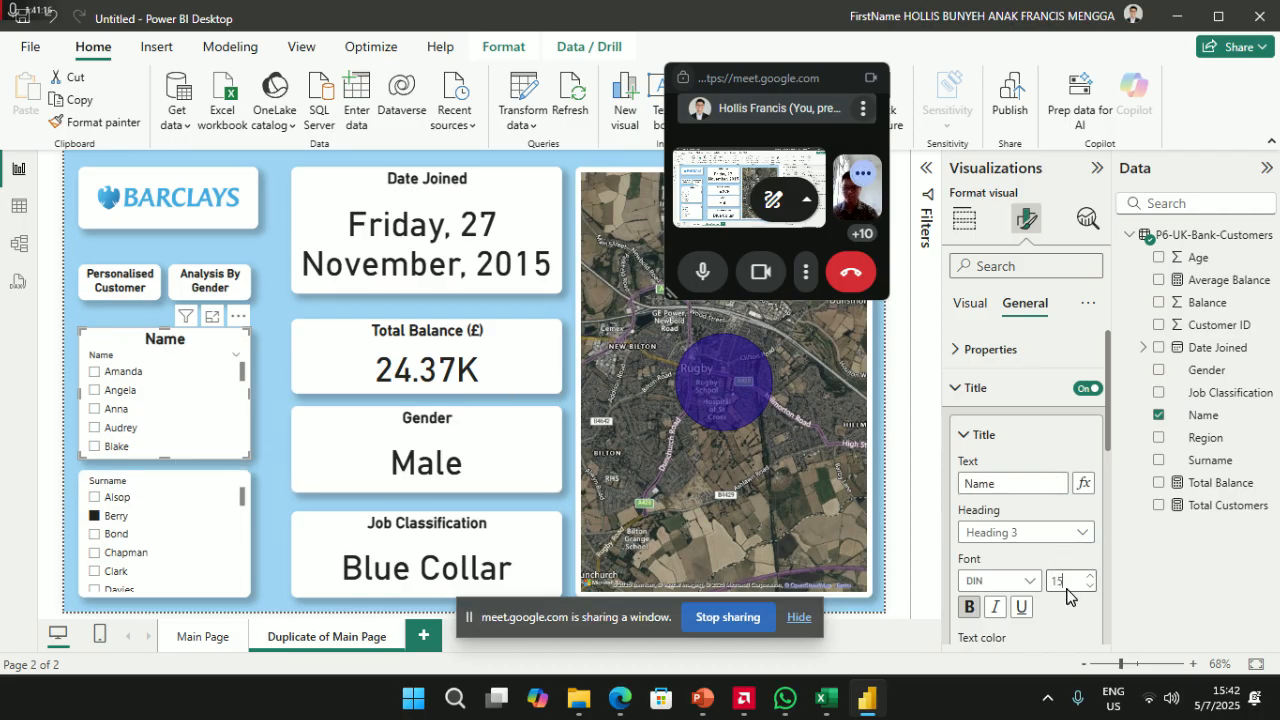
{"action": "type", "text": "5"}
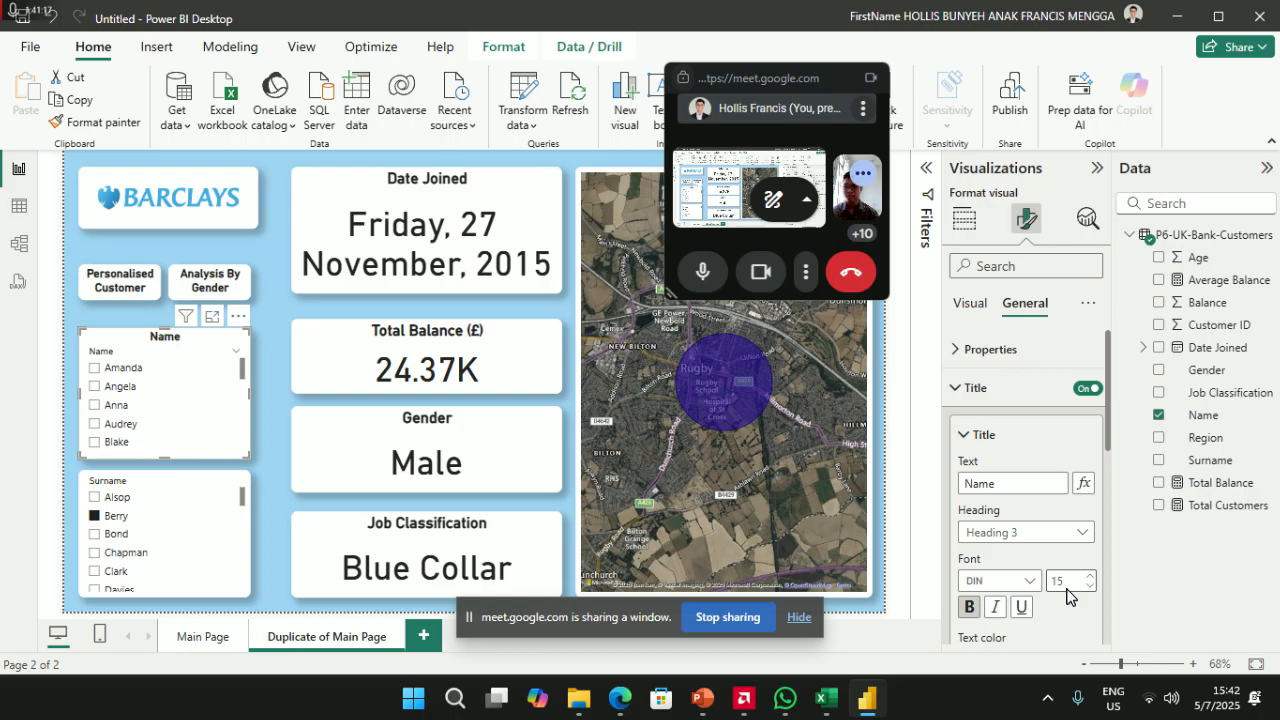
{"action": "left_click", "coordinate": [162, 497]}
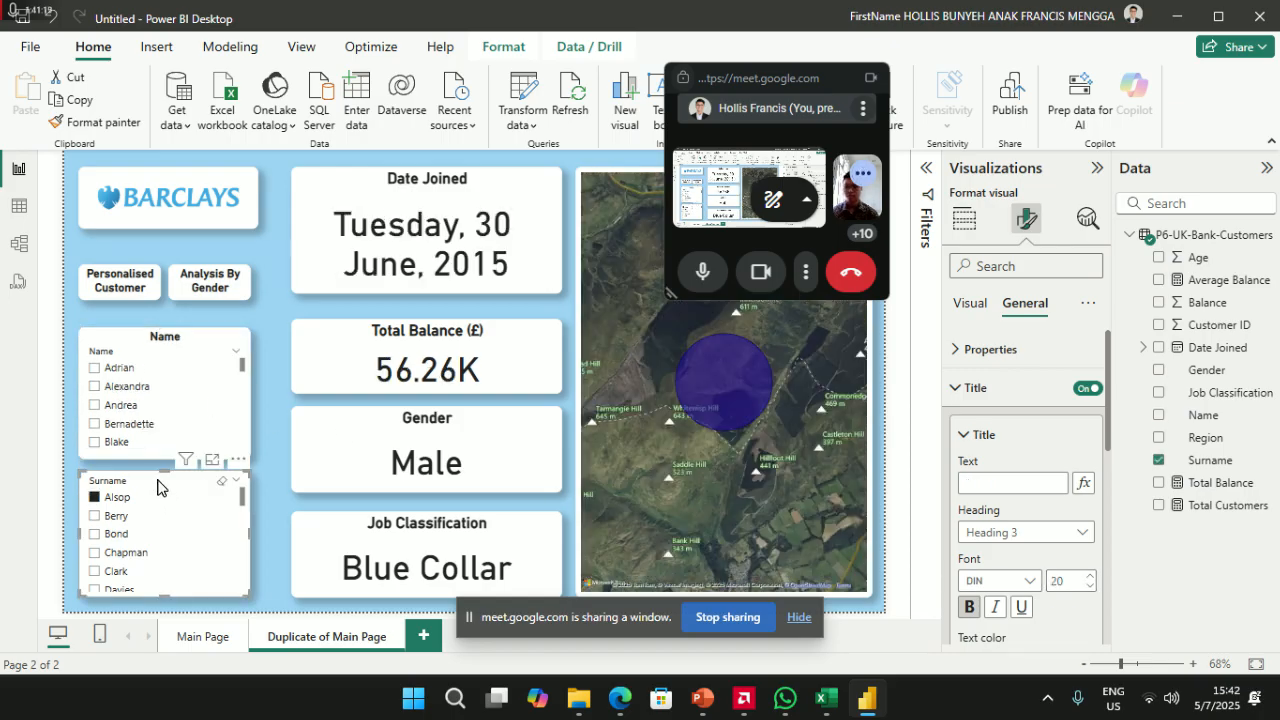
- Apply the Date Joined card's formatting to the surname slicer and title it 'Surename'
{"action": "left_click", "coordinate": [1022, 484]}
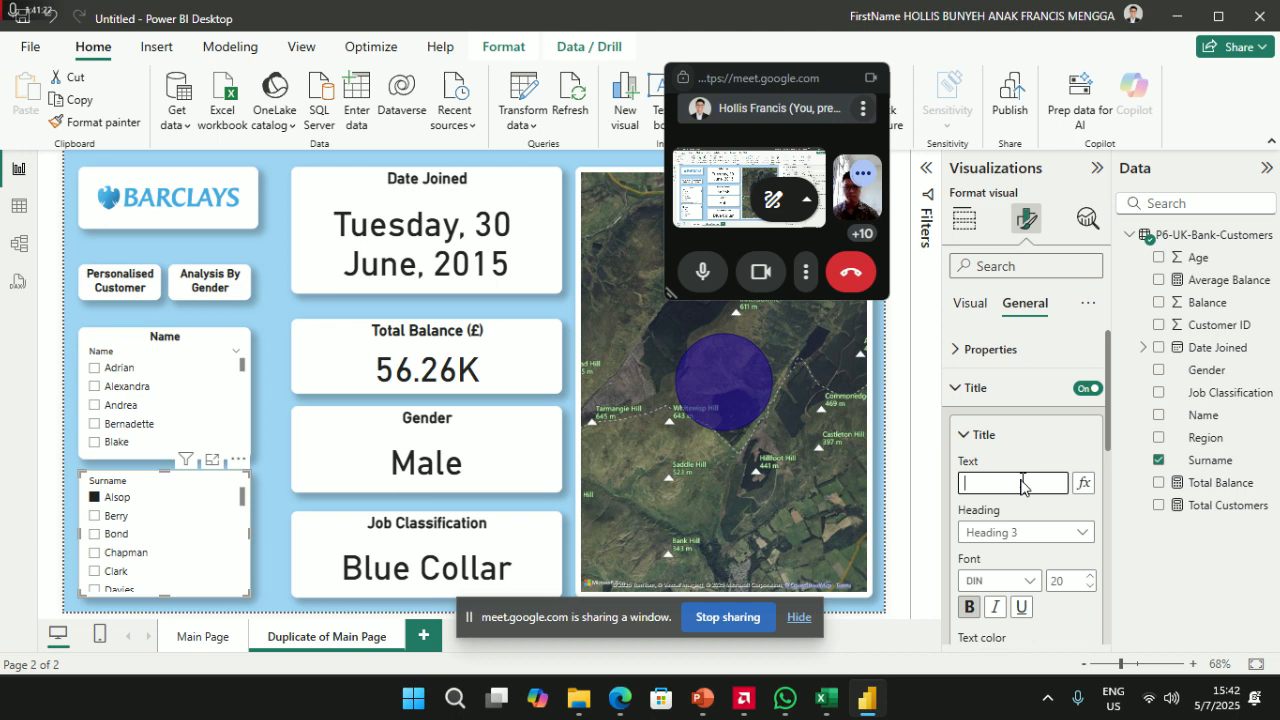
{"action": "left_click", "coordinate": [353, 190]}
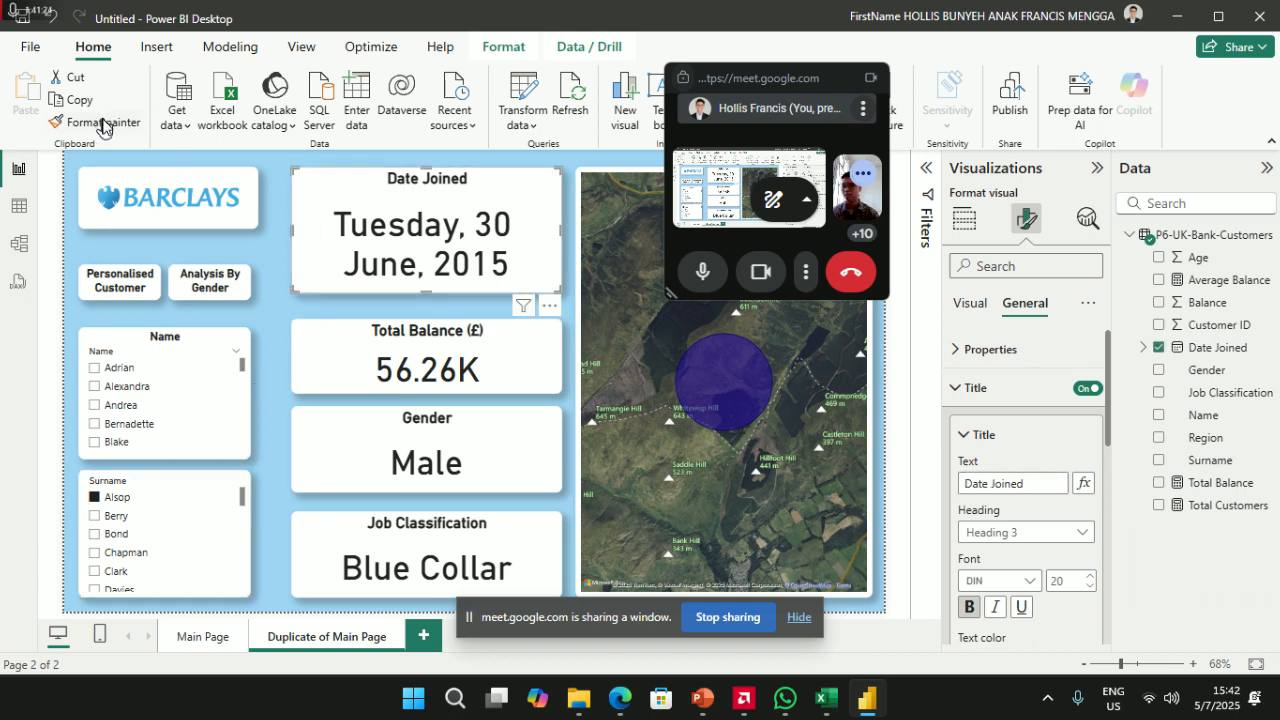
{"action": "left_click", "coordinate": [101, 127]}
{"action": "left_click", "coordinate": [160, 483]}
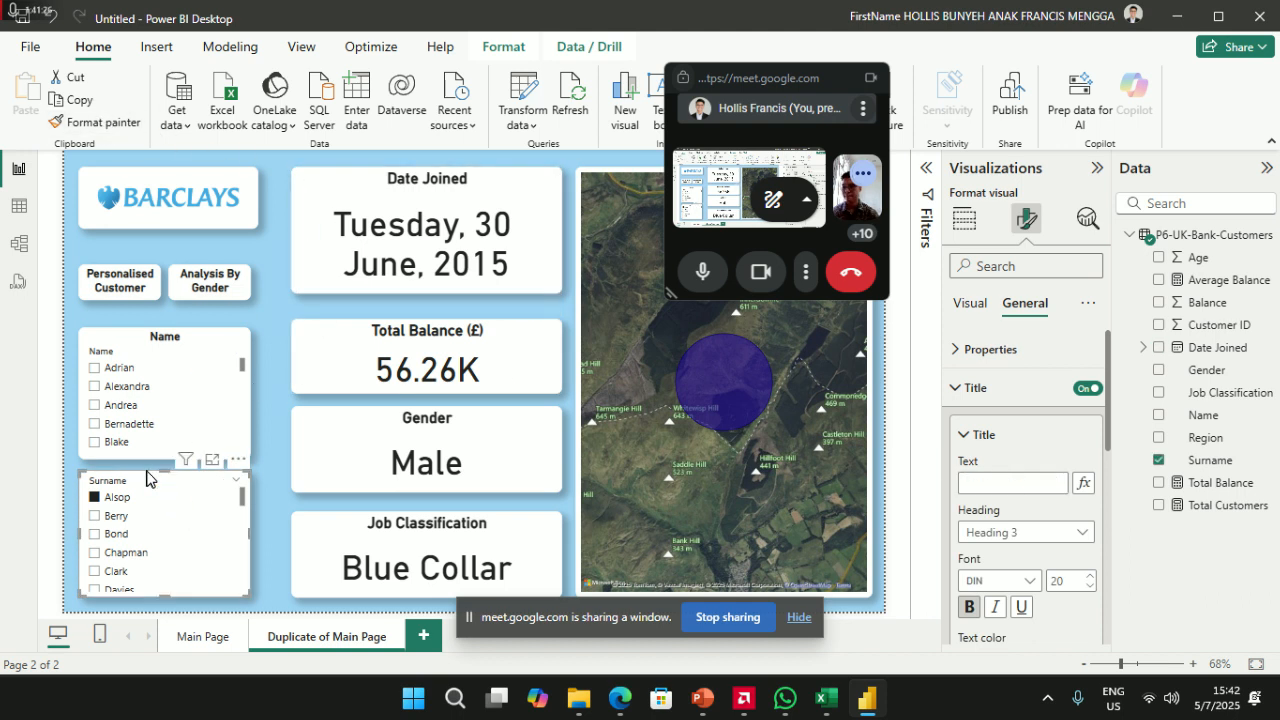
{"action": "left_click", "coordinate": [1005, 485]}
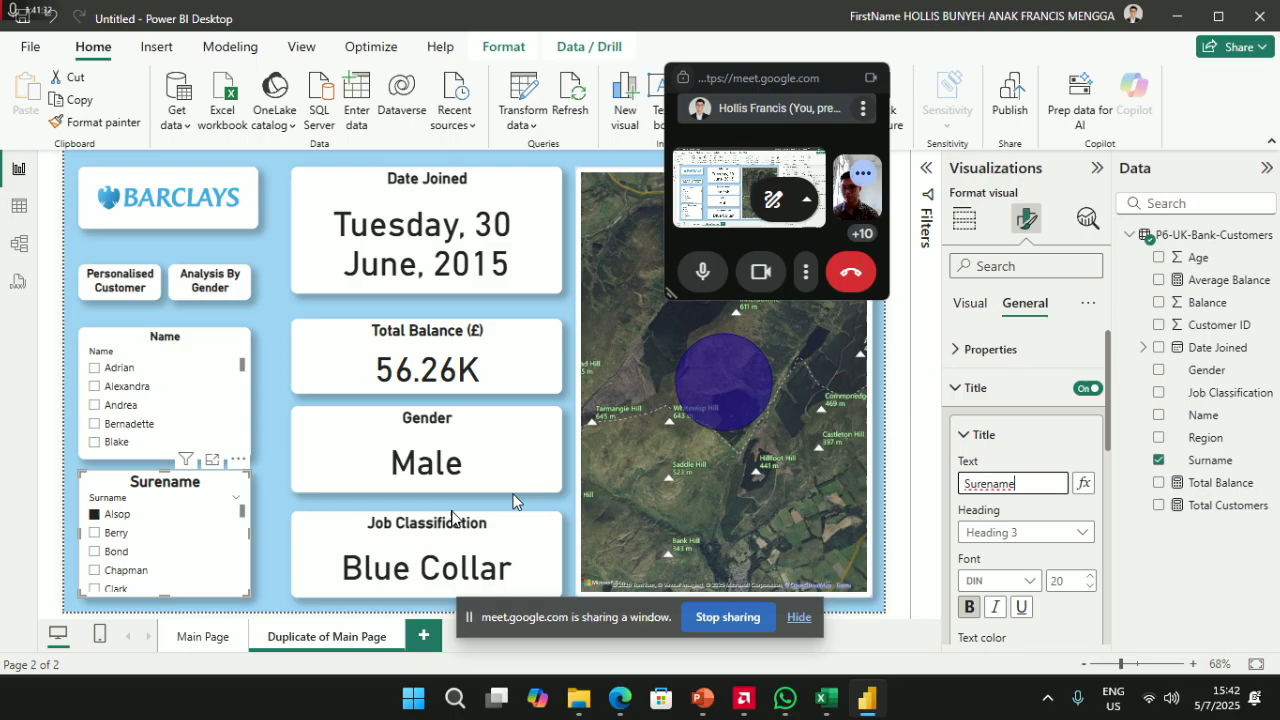
- Turn the slicer header off on both the Surname and Name slicers
{"action": "left_click", "coordinate": [971, 305]}
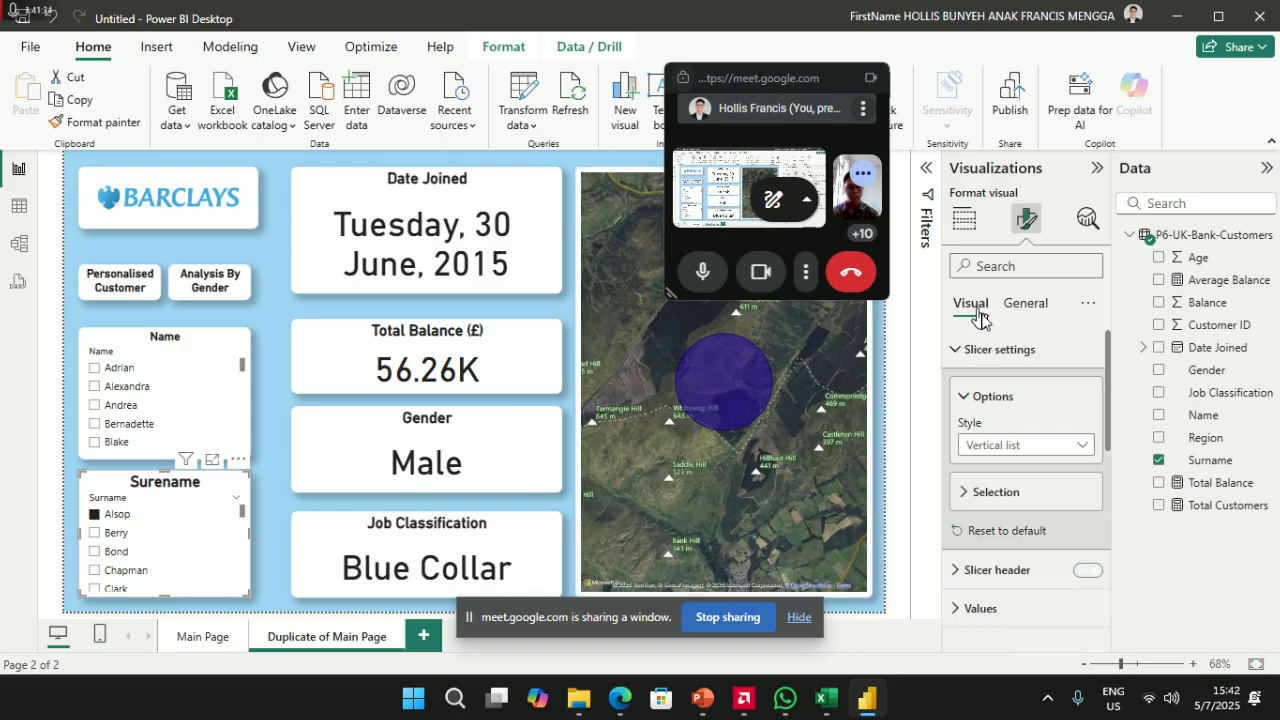
{"action": "left_click", "coordinate": [1086, 570]}
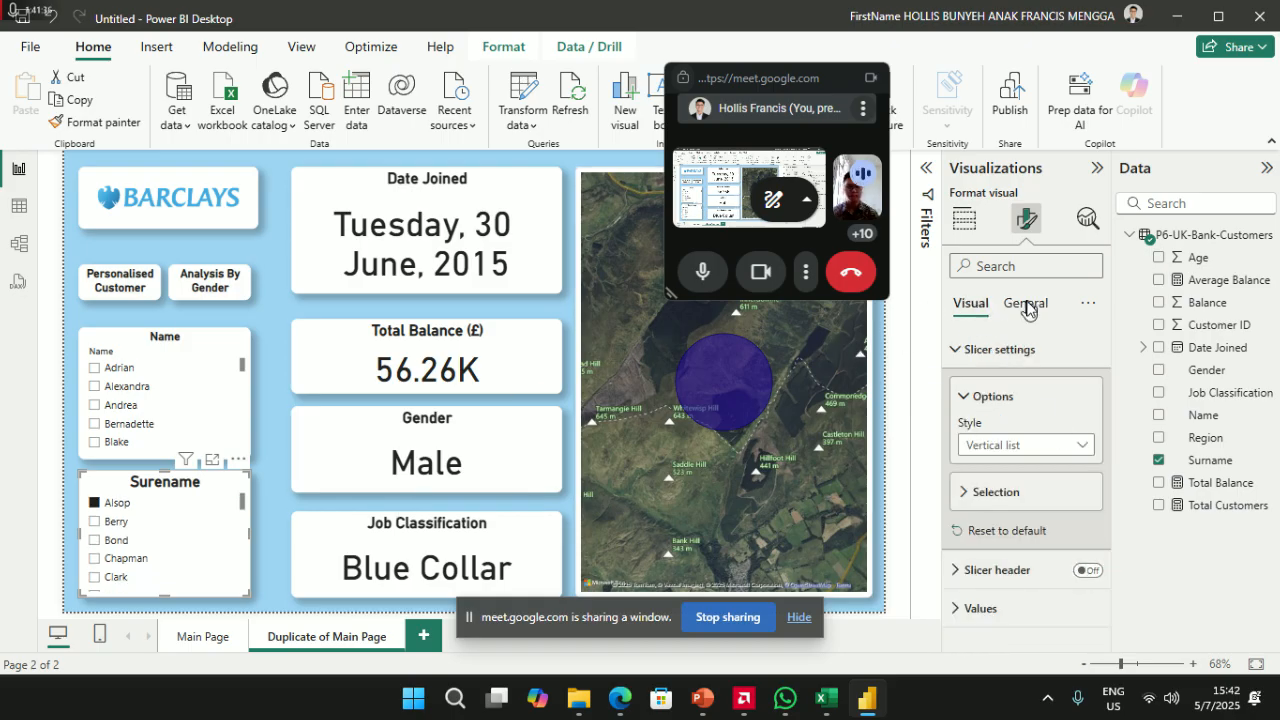
{"action": "left_click", "coordinate": [172, 345]}
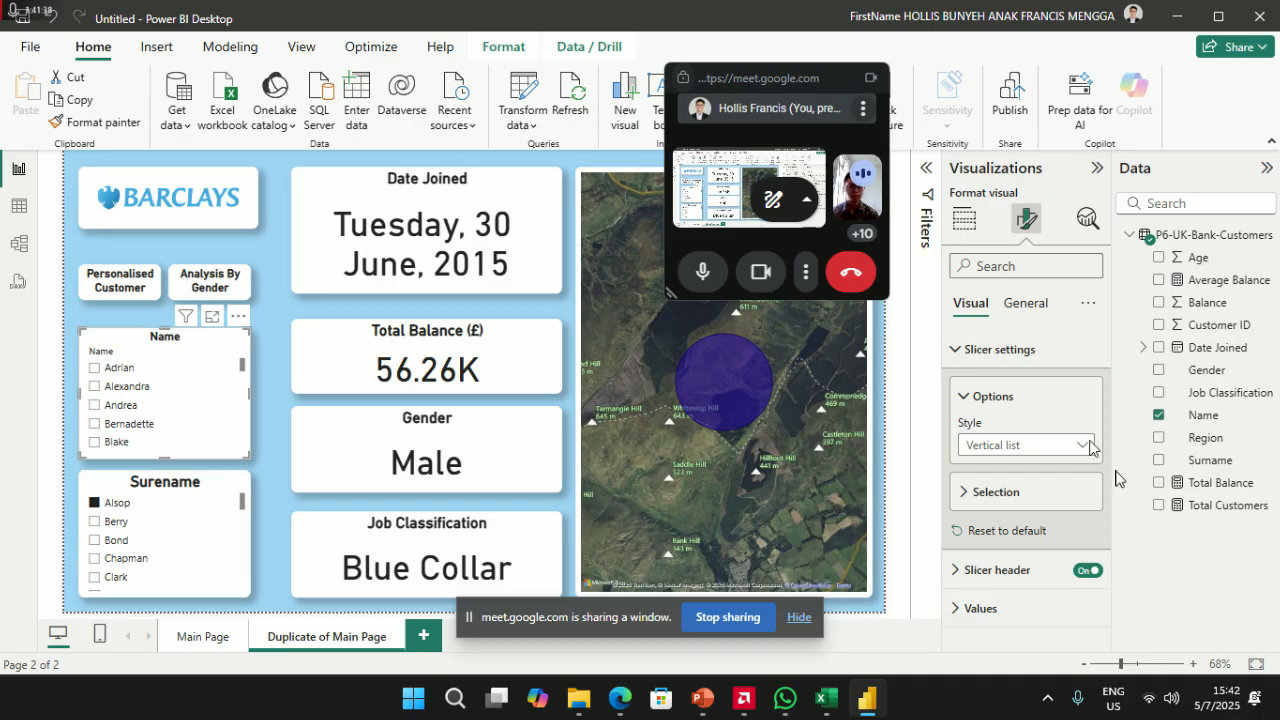
{"action": "left_click", "coordinate": [1080, 573]}
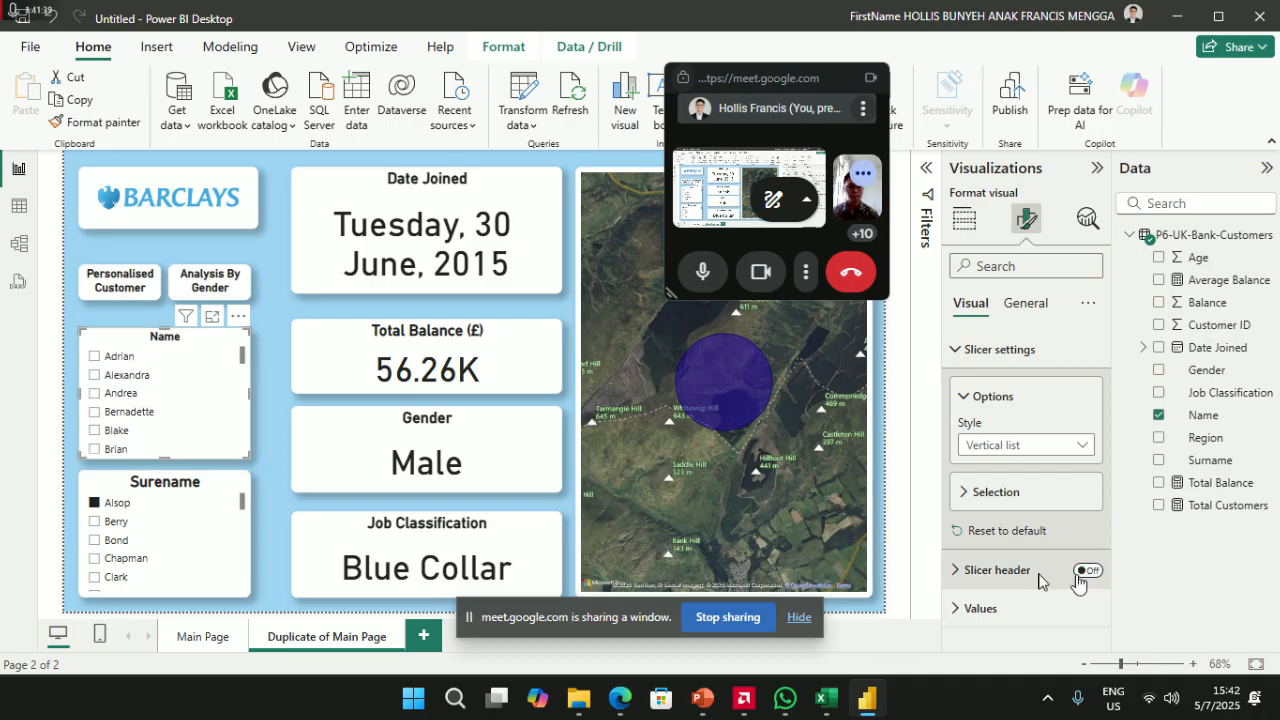
{"action": "left_click", "coordinate": [133, 492]}
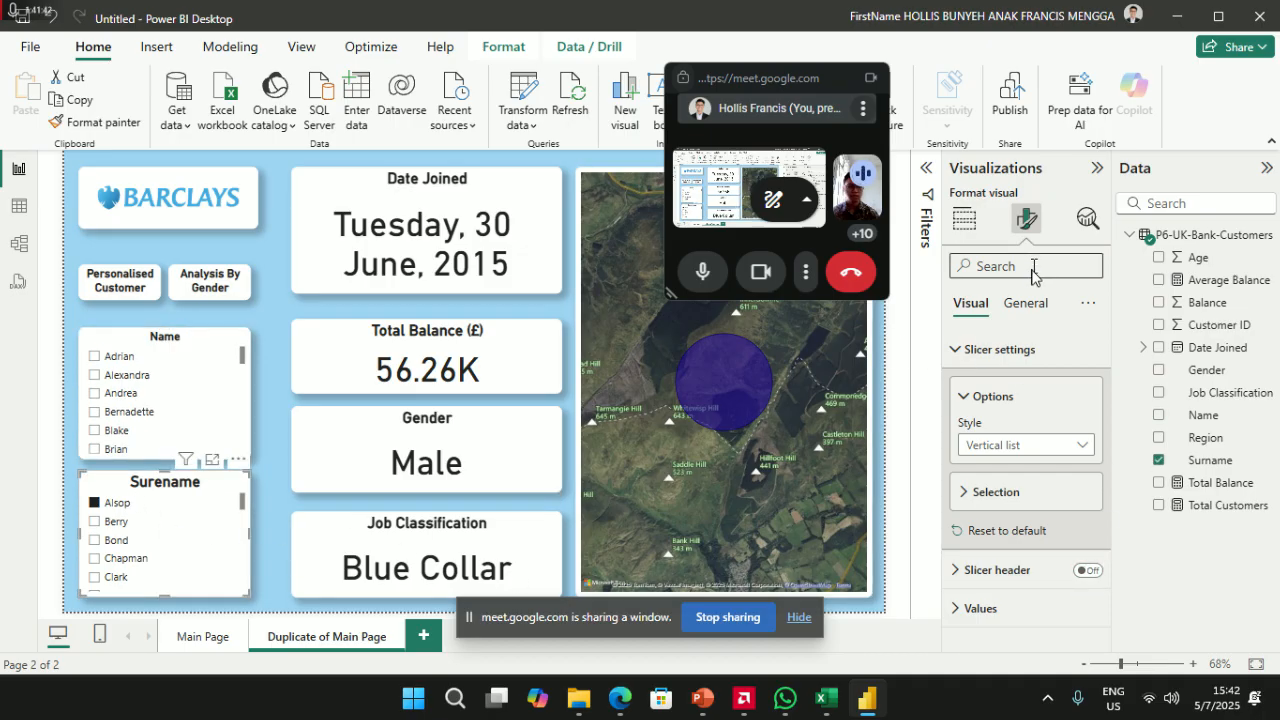
{"action": "left_click", "coordinate": [1026, 303]}
- Set title font size 15 on the Surename slicer, Job Classification and Gender cards
{"action": "double_click", "coordinate": [1064, 579]}
{"action": "type", "text": "15"}
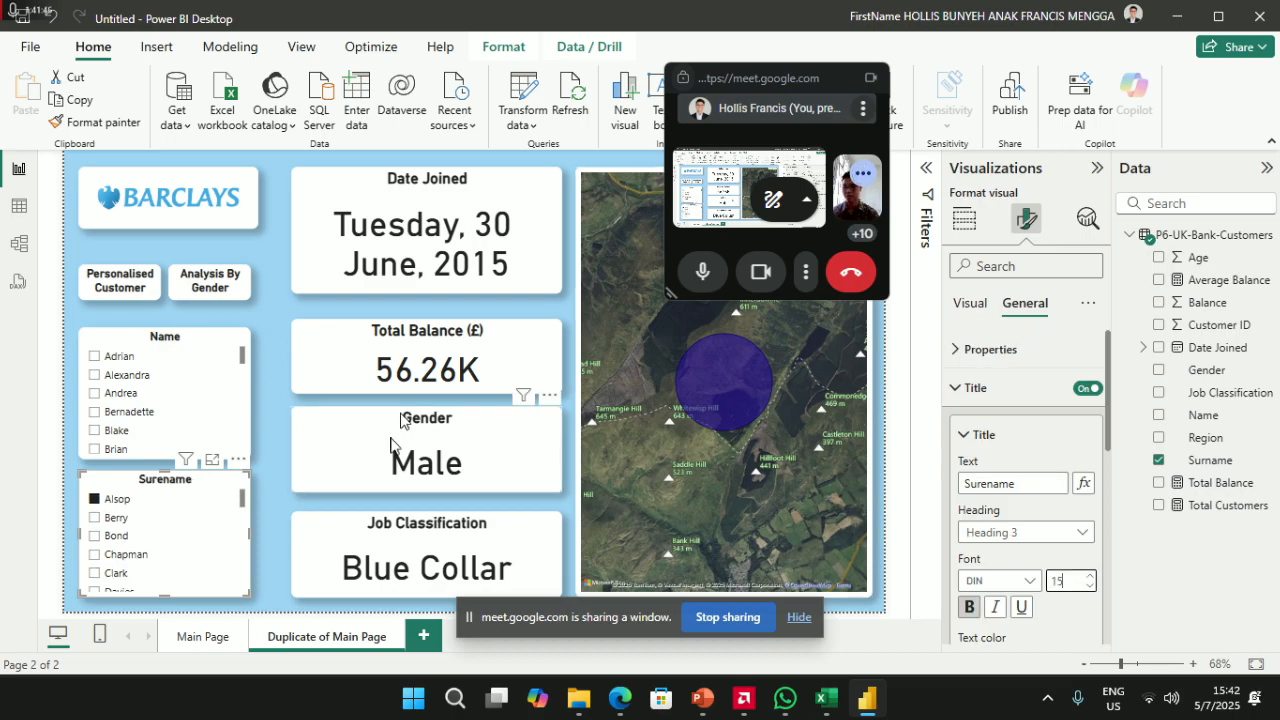
{"action": "left_click", "coordinate": [438, 545]}
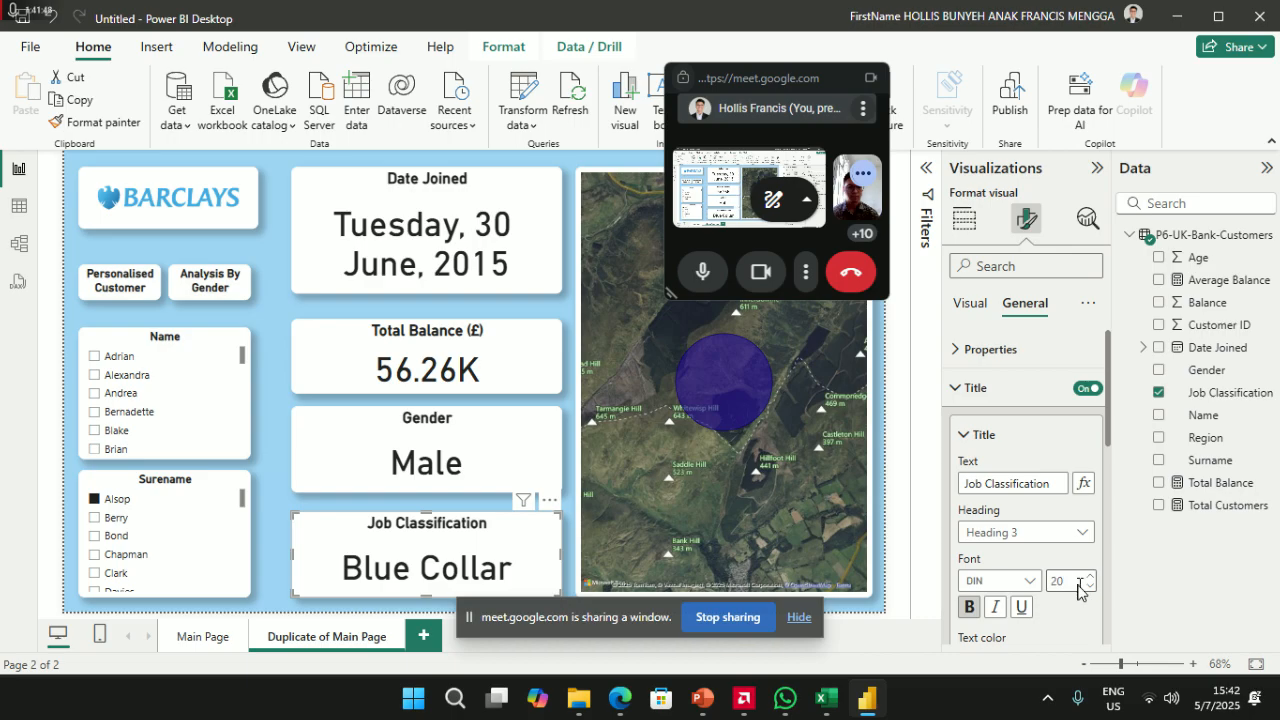
{"action": "type", "text": "15"}
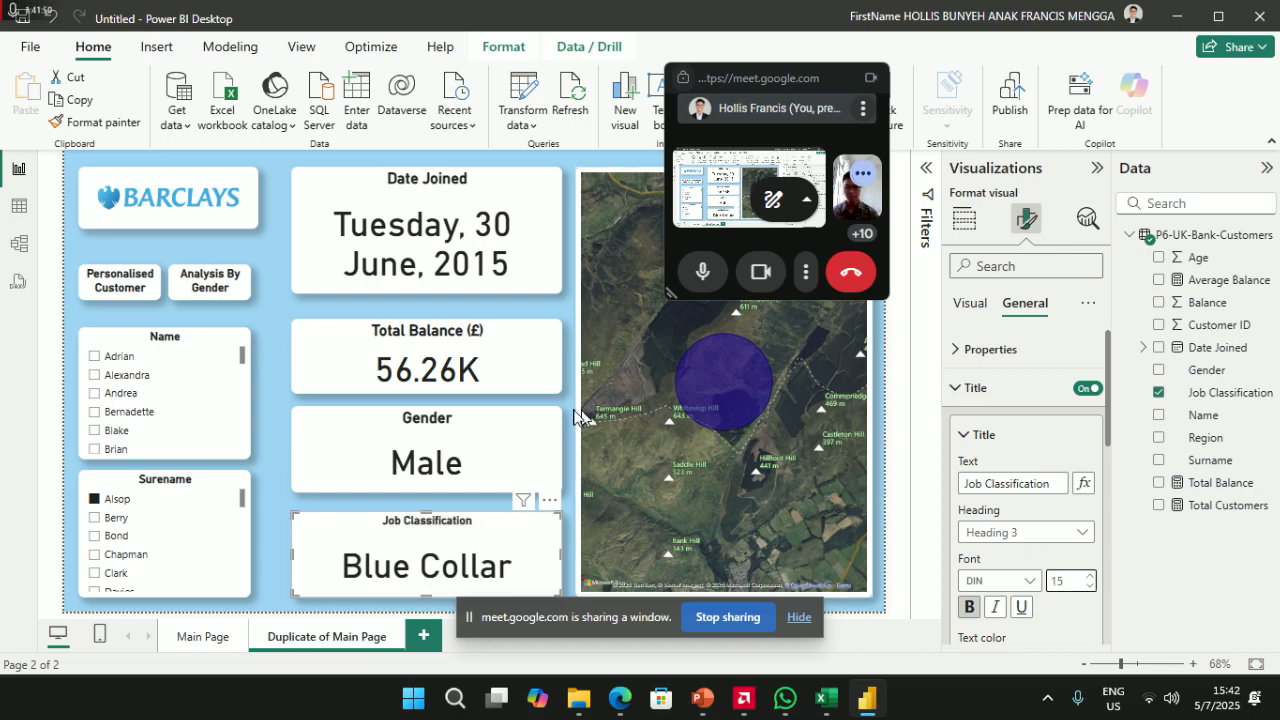
{"action": "left_click", "coordinate": [525, 442]}
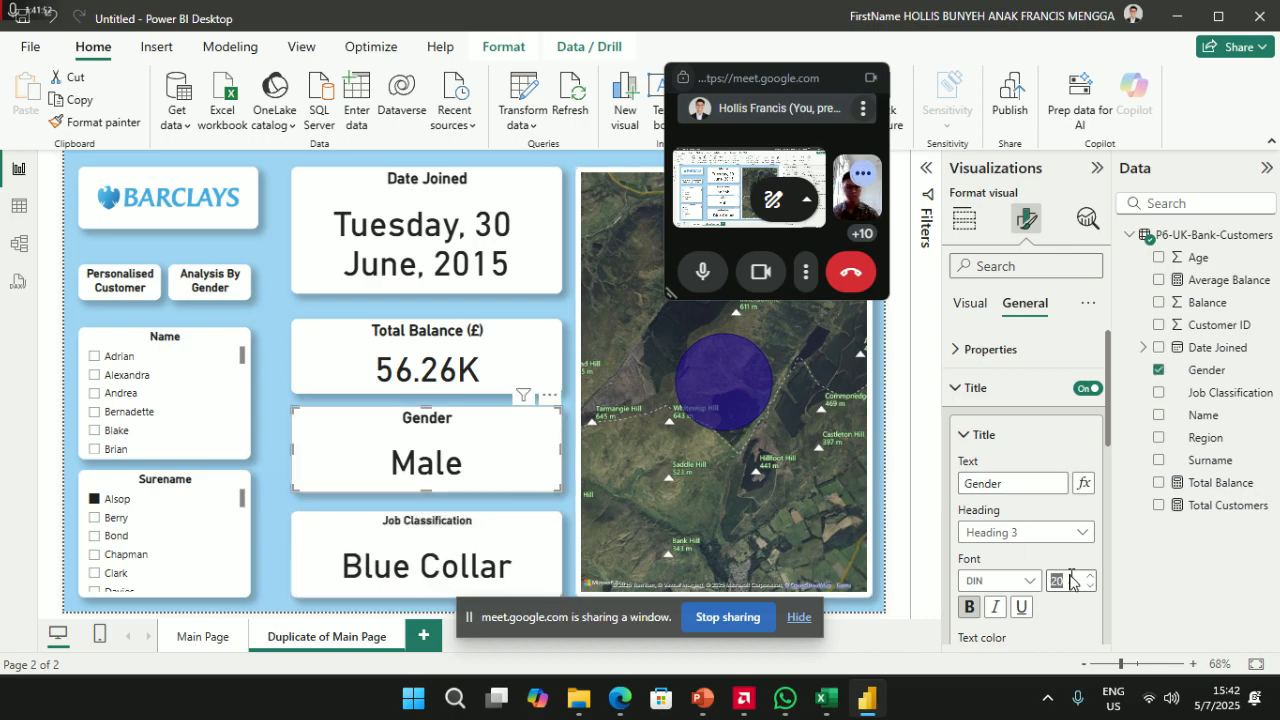
{"action": "type", "text": "15"}
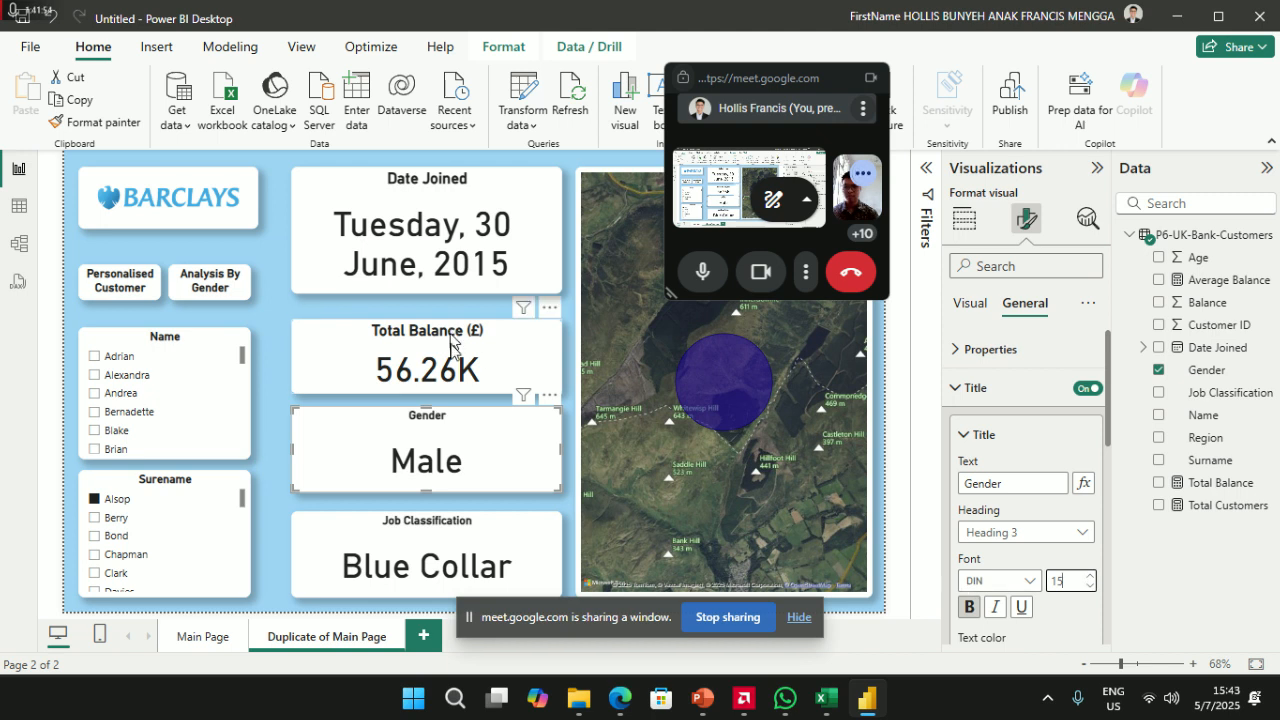
- Set the Total Balance title to size 15, resize the Date Joined title, and align that card with the logo
{"action": "left_click", "coordinate": [458, 345]}
{"action": "double_click", "coordinate": [1063, 580]}
{"action": "type", "text": "1"}
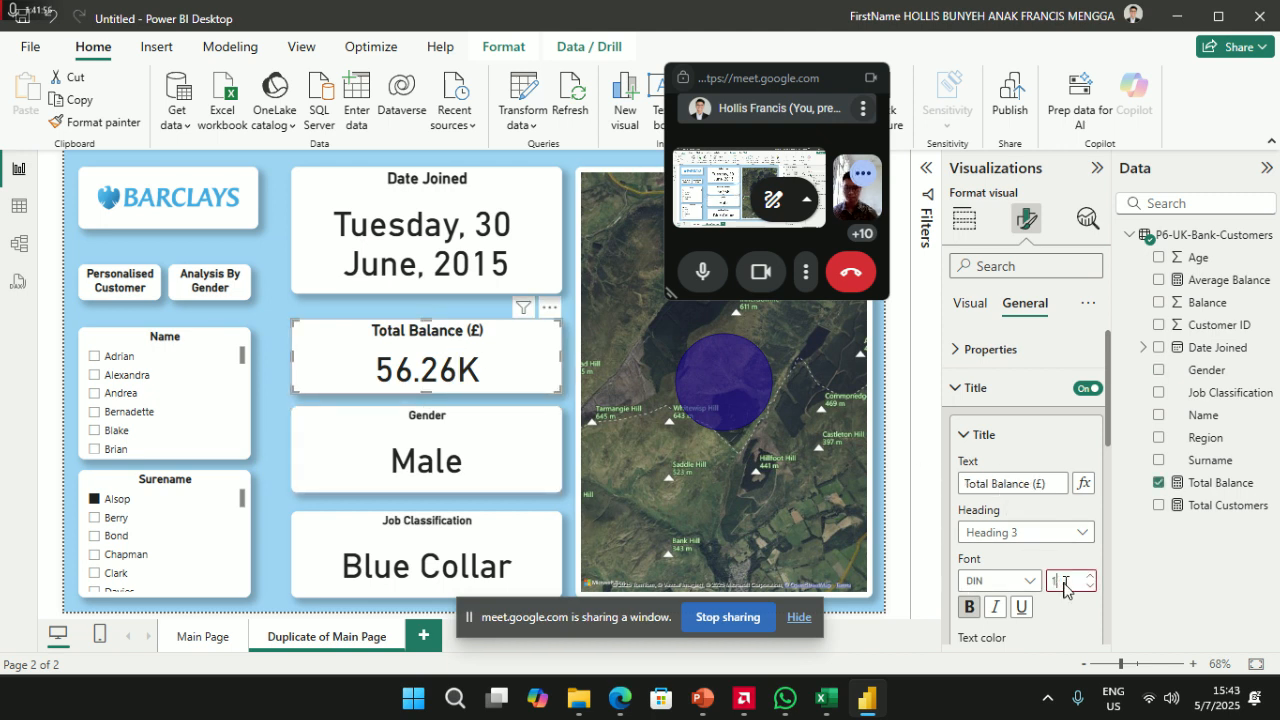
{"action": "left_click", "coordinate": [421, 233]}
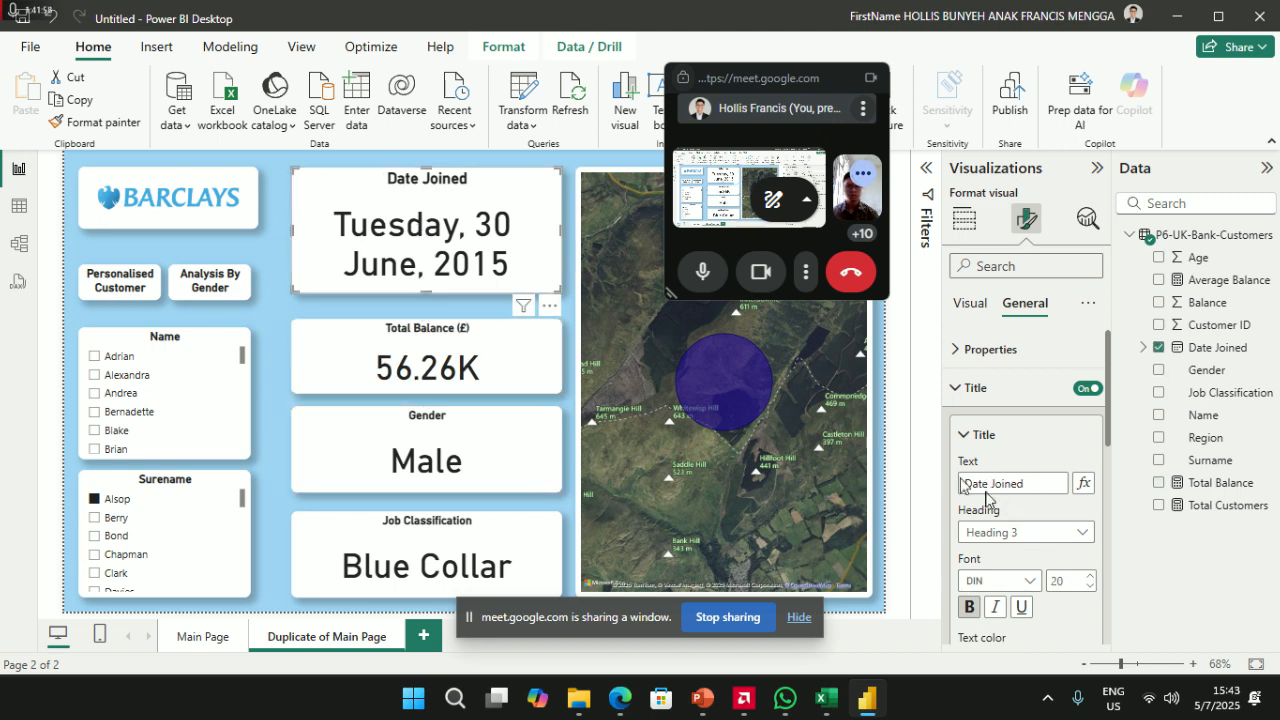
{"action": "type", "text": "15"}
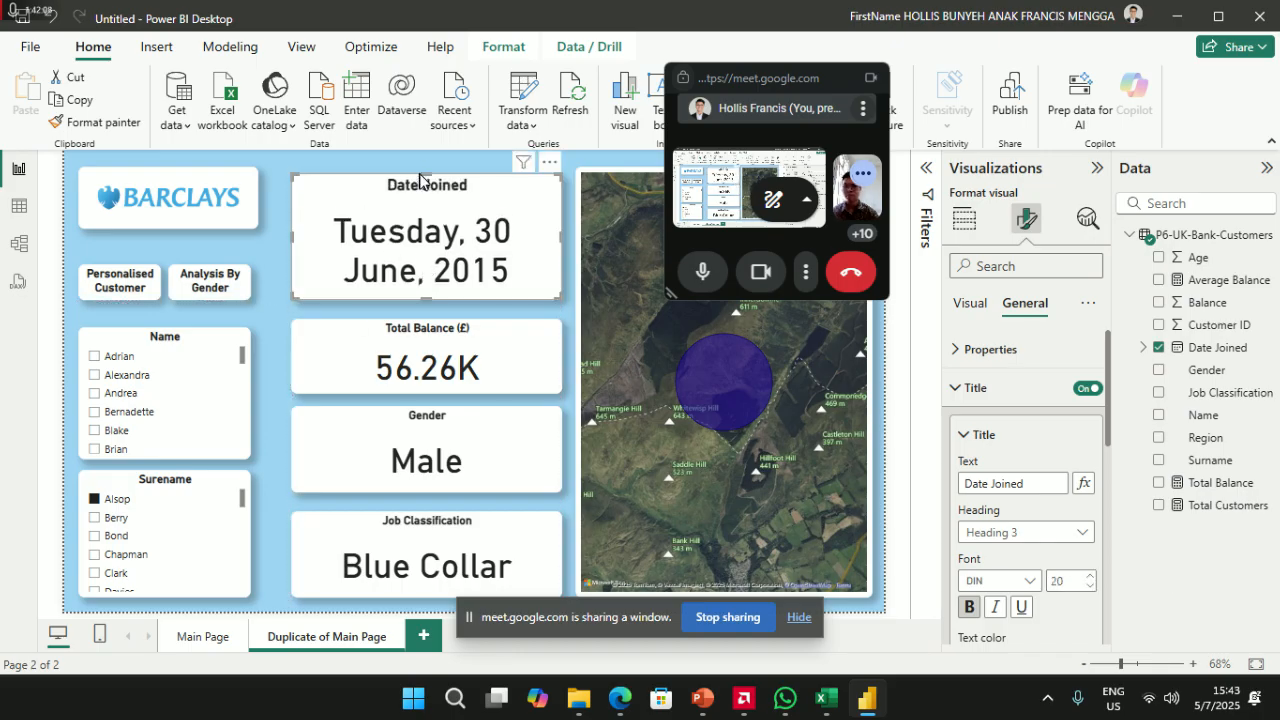
{"action": "left_click_drag", "start_coordinate": [416, 183], "coordinate": [430, 171]}
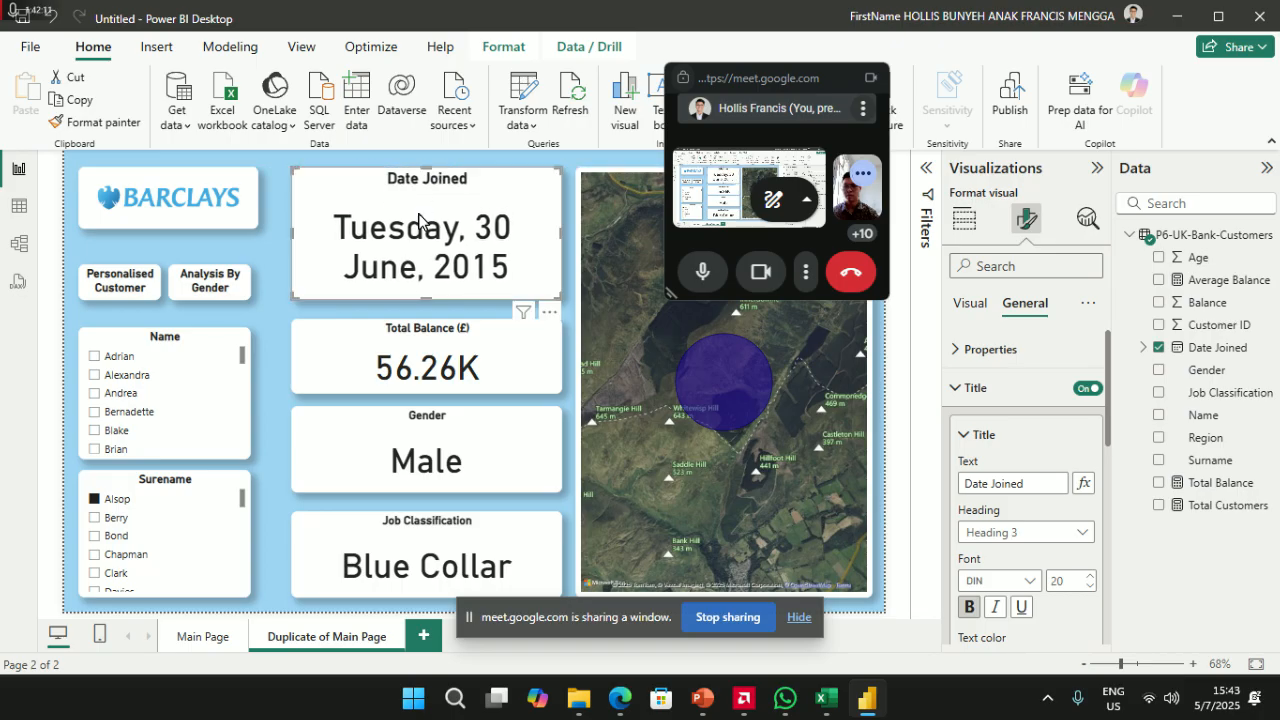
{"action": "left_click", "coordinate": [278, 168]}
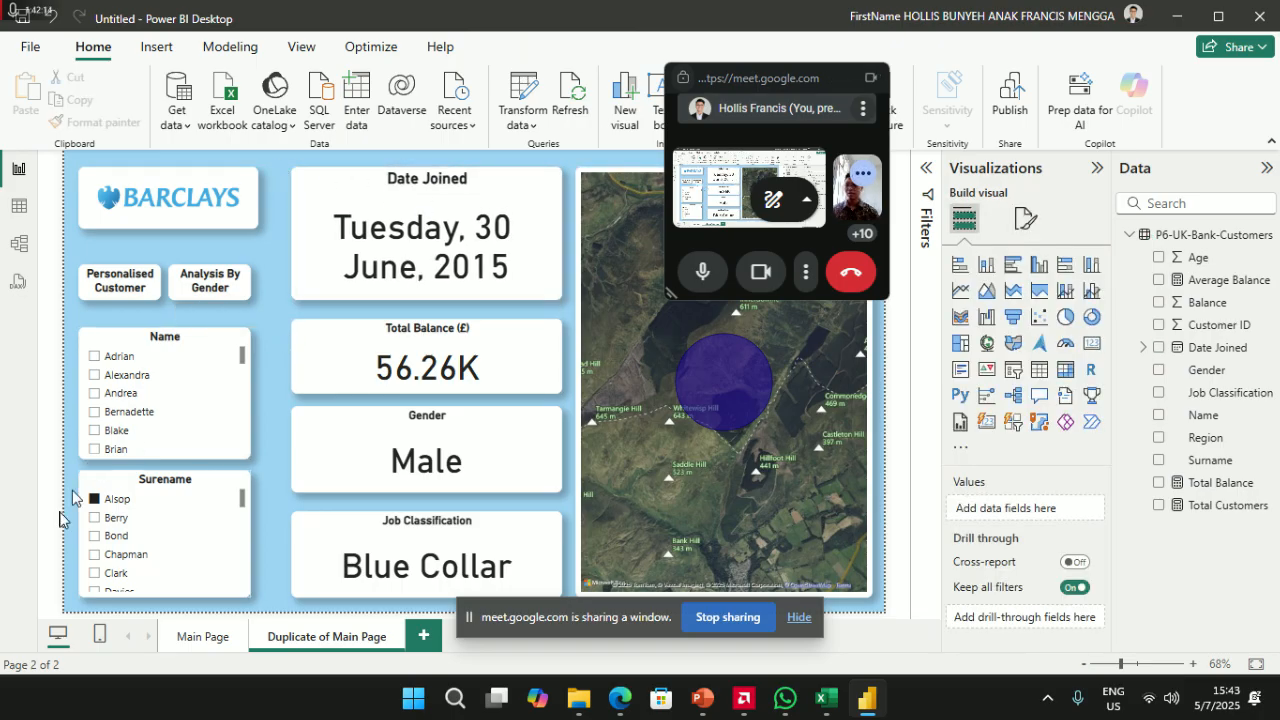
- Raise the two buttons, Name slicer and Surname slicer closer beneath the Barclays logo
{"action": "mouse_move", "coordinate": [145, 276]}
{"action": "left_mouse_down"}
{"action": "mouse_move", "coordinate": [140, 250]}
{"action": "mouse_move", "coordinate": [145, 290]}
{"action": "mouse_move", "coordinate": [187, 255]}
{"action": "mouse_move", "coordinate": [133, 264]}
{"action": "left_mouse_up"}
{"action": "left_click_drag", "start_coordinate": [135, 338], "coordinate": [135, 310]}
{"action": "left_click_drag", "start_coordinate": [144, 470], "coordinate": [148, 466]}
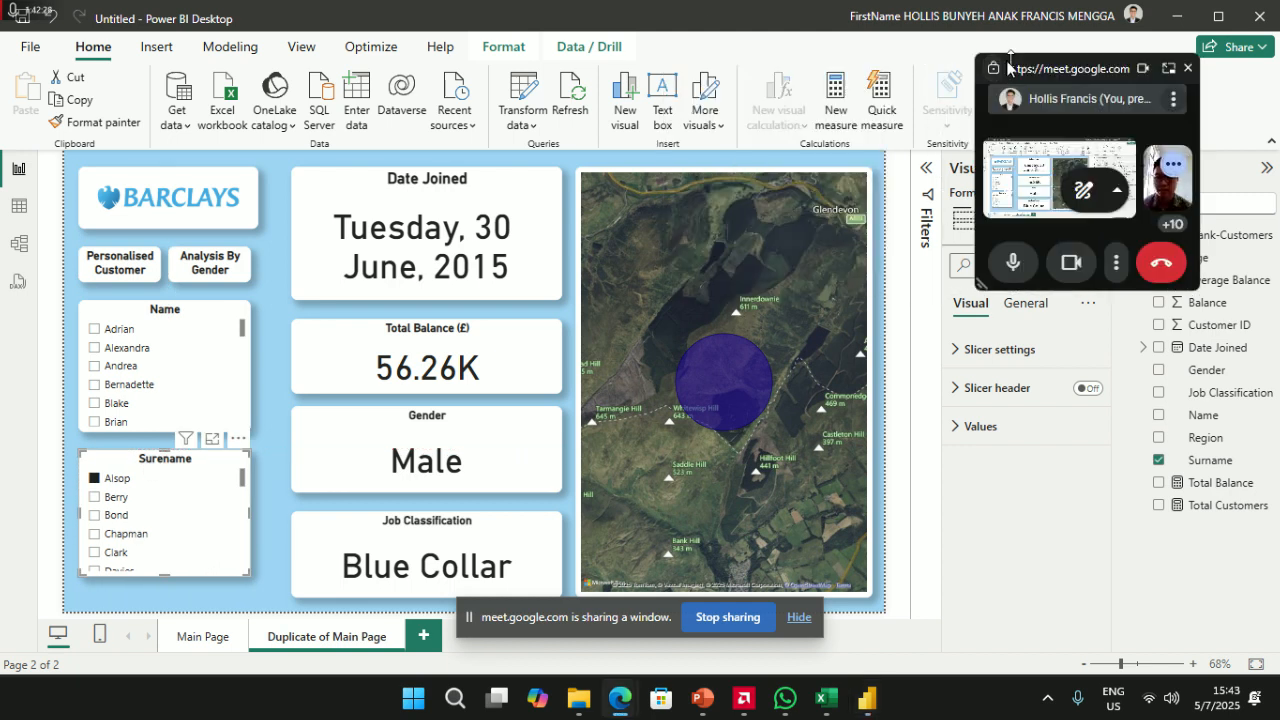
- Filter to one customer (7 August 2015, 8.71K, Male, White Collar) and zoom the map out around Rugby
{"action": "left_click", "coordinate": [100, 480]}
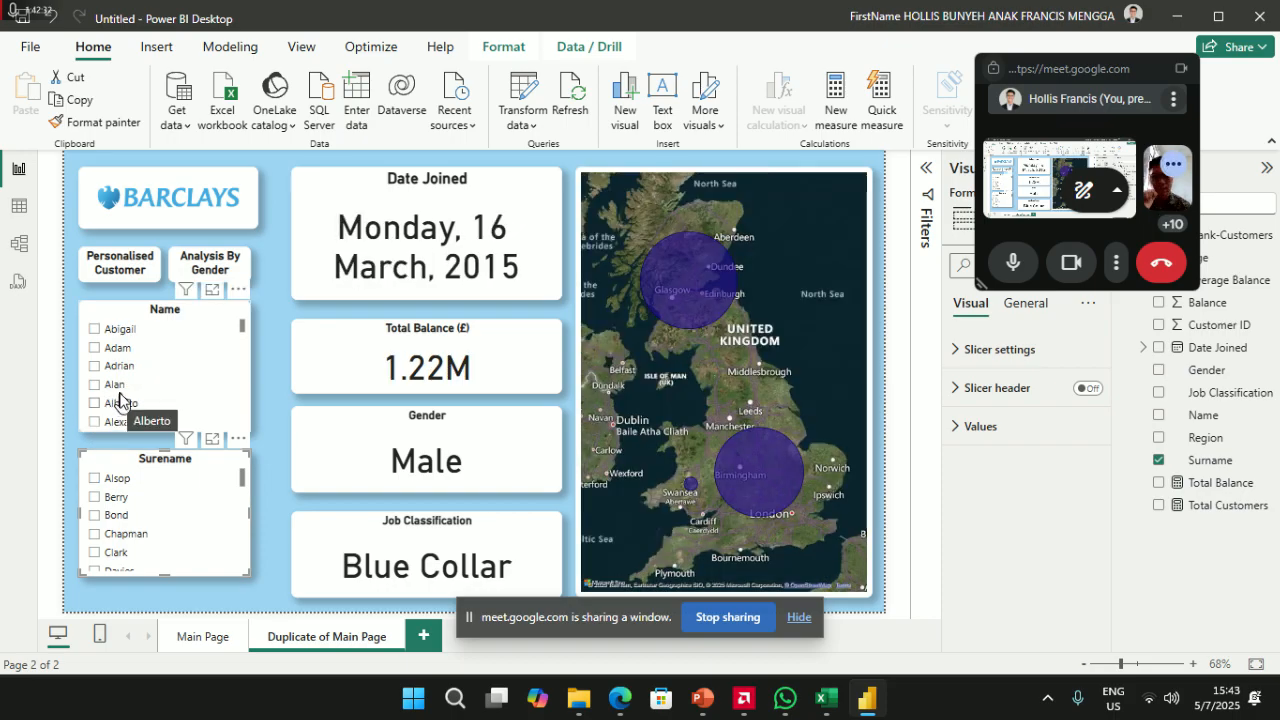
{"action": "left_click", "coordinate": [96, 349]}
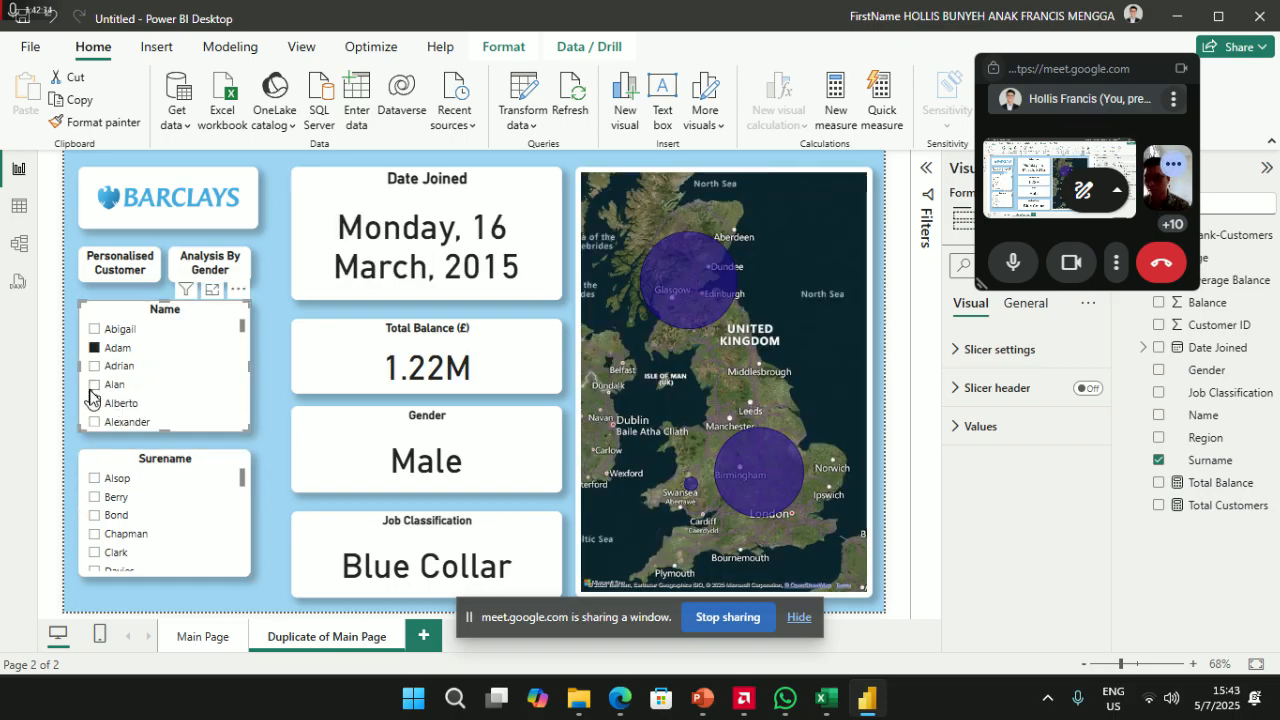
{"action": "left_click", "coordinate": [95, 483]}
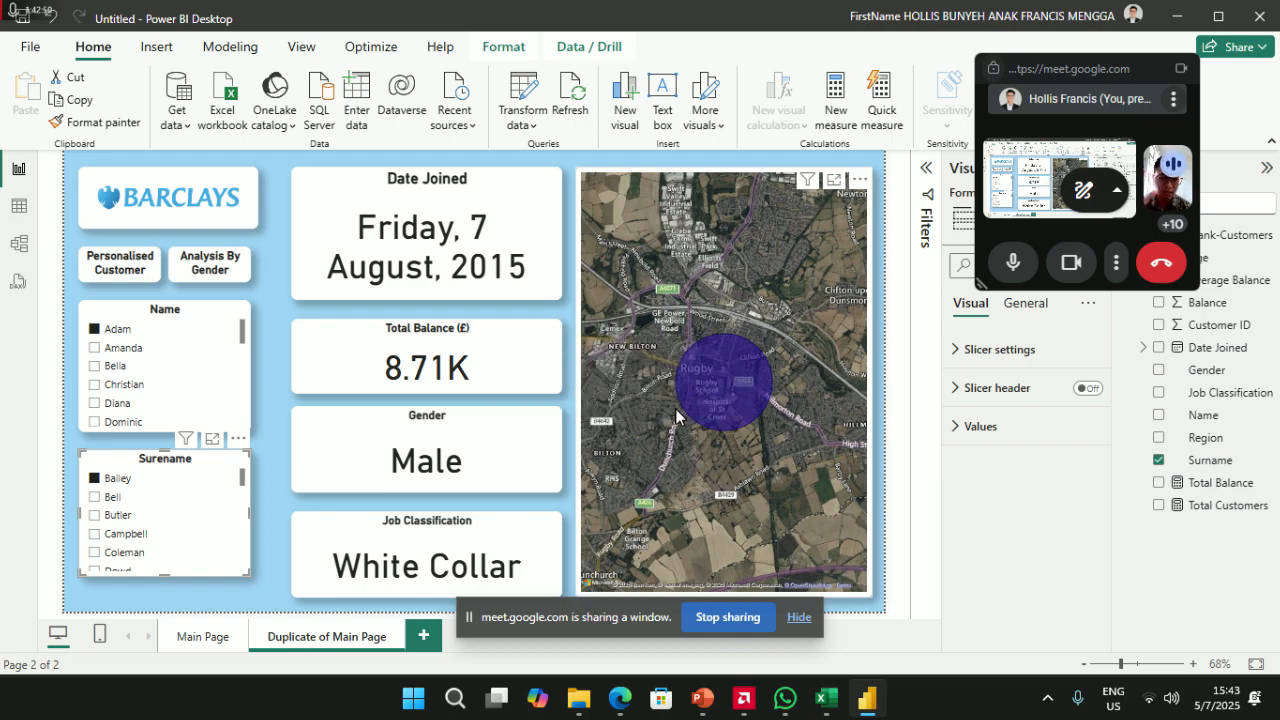
{"action": "scroll", "coordinate": [675, 409], "scroll_direction": "down", "scroll_amount": 4}
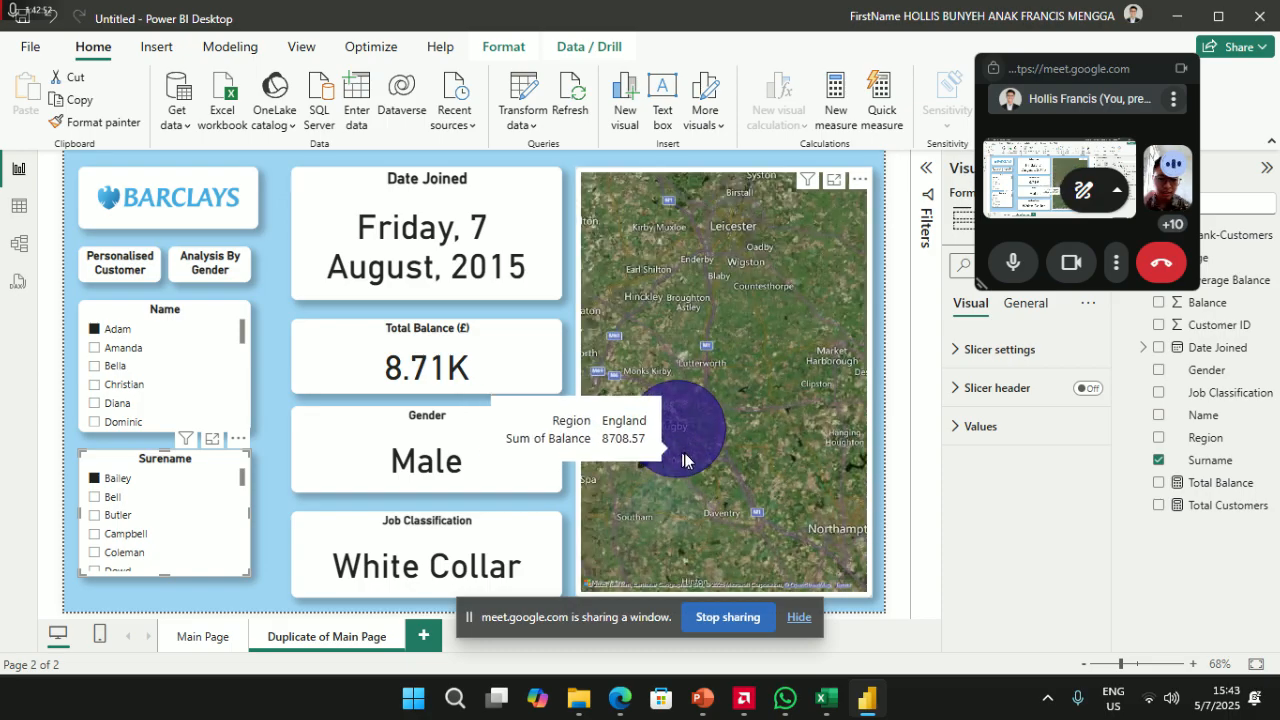
{"action": "scroll", "coordinate": [679, 463], "scroll_direction": "down", "scroll_amount": 2}
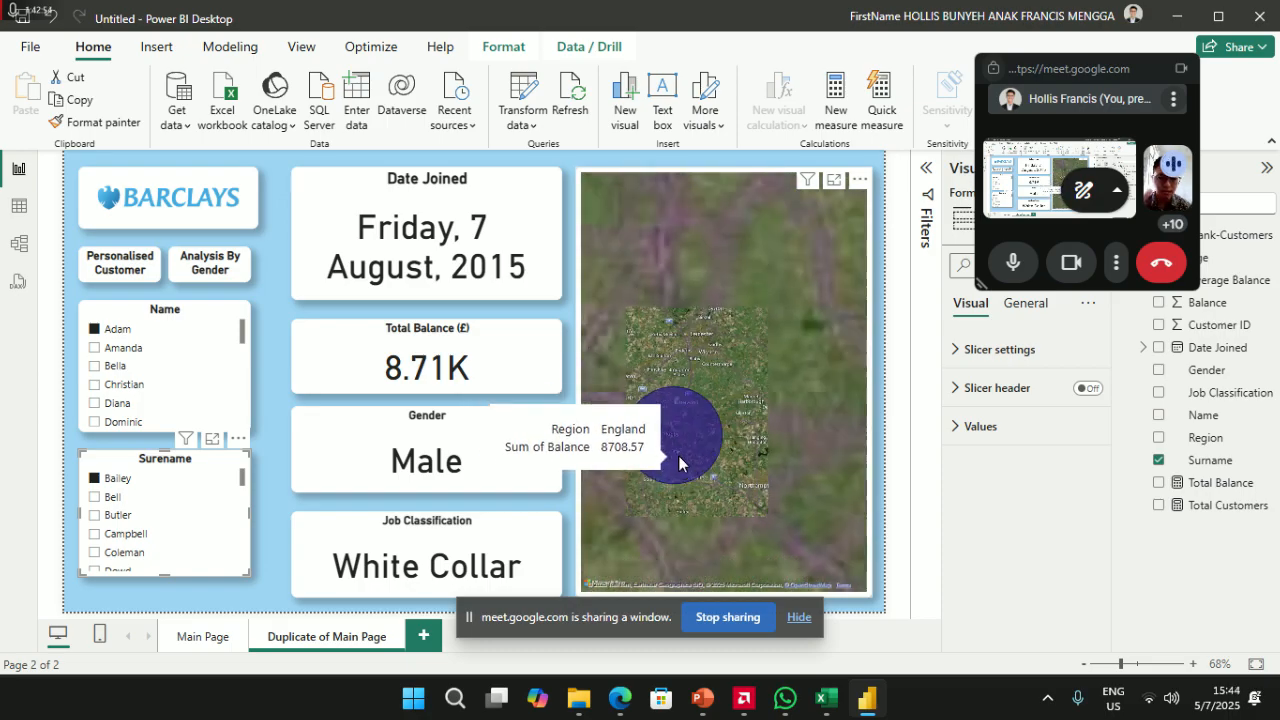
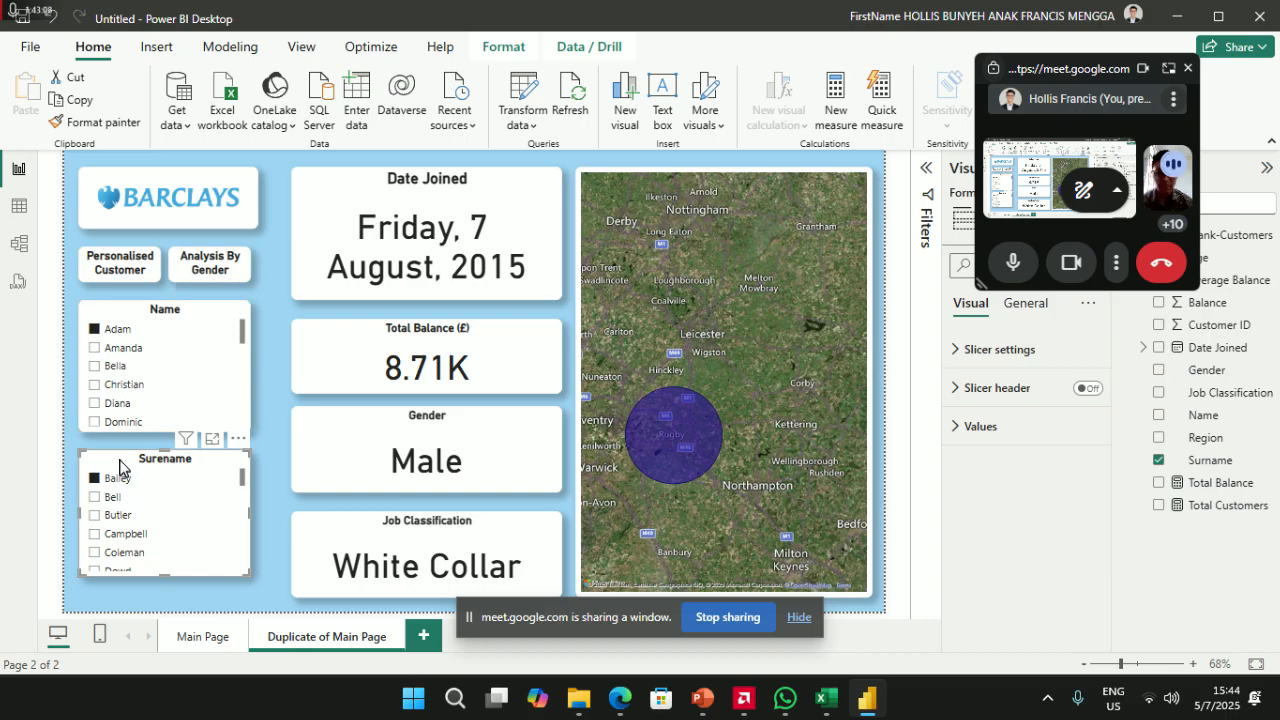
- Add a Reset button styled like Personalised Customer and place it beside the Name slicer
{"action": "left_click", "coordinate": [155, 46]}
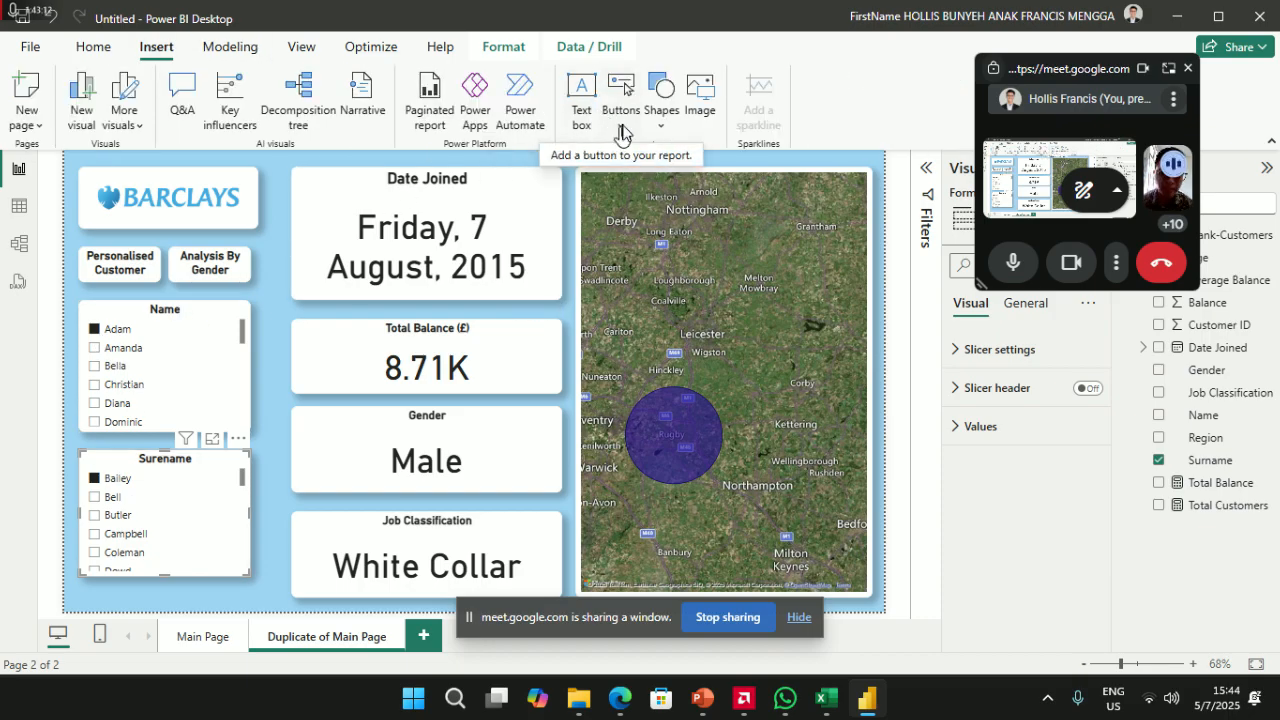
{"action": "left_click", "coordinate": [620, 125]}
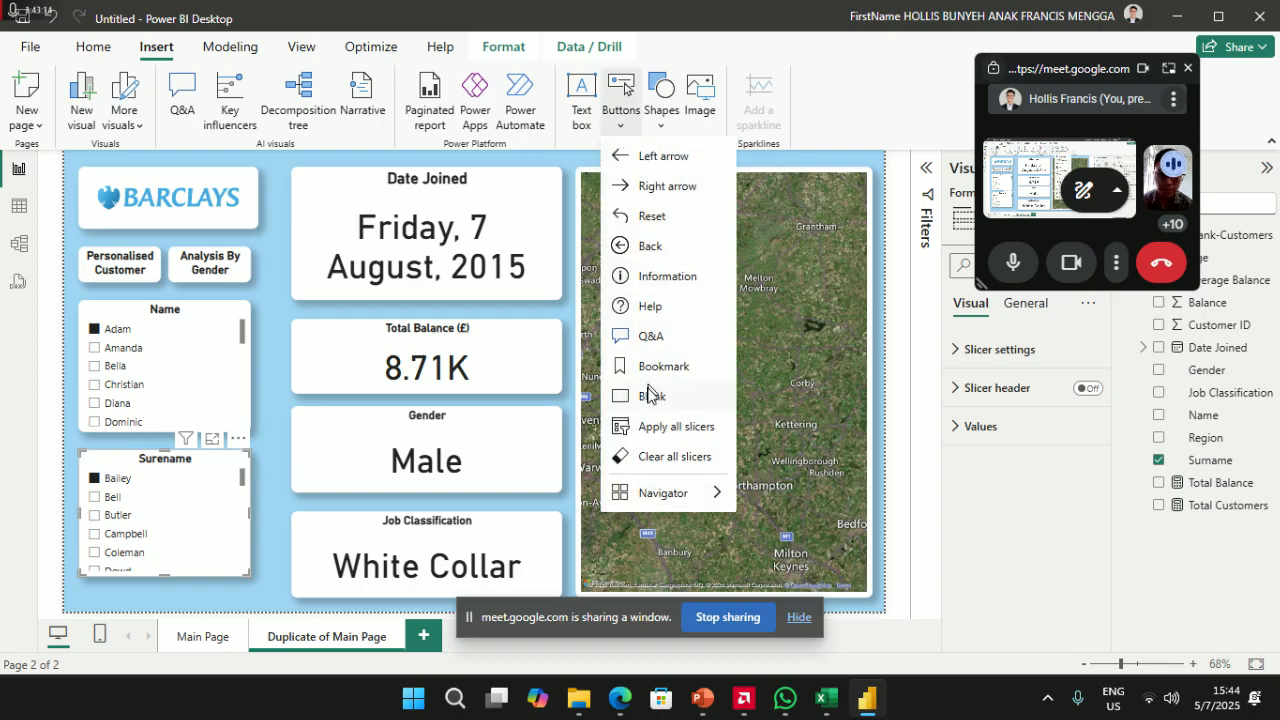
{"action": "left_click", "coordinate": [651, 216]}
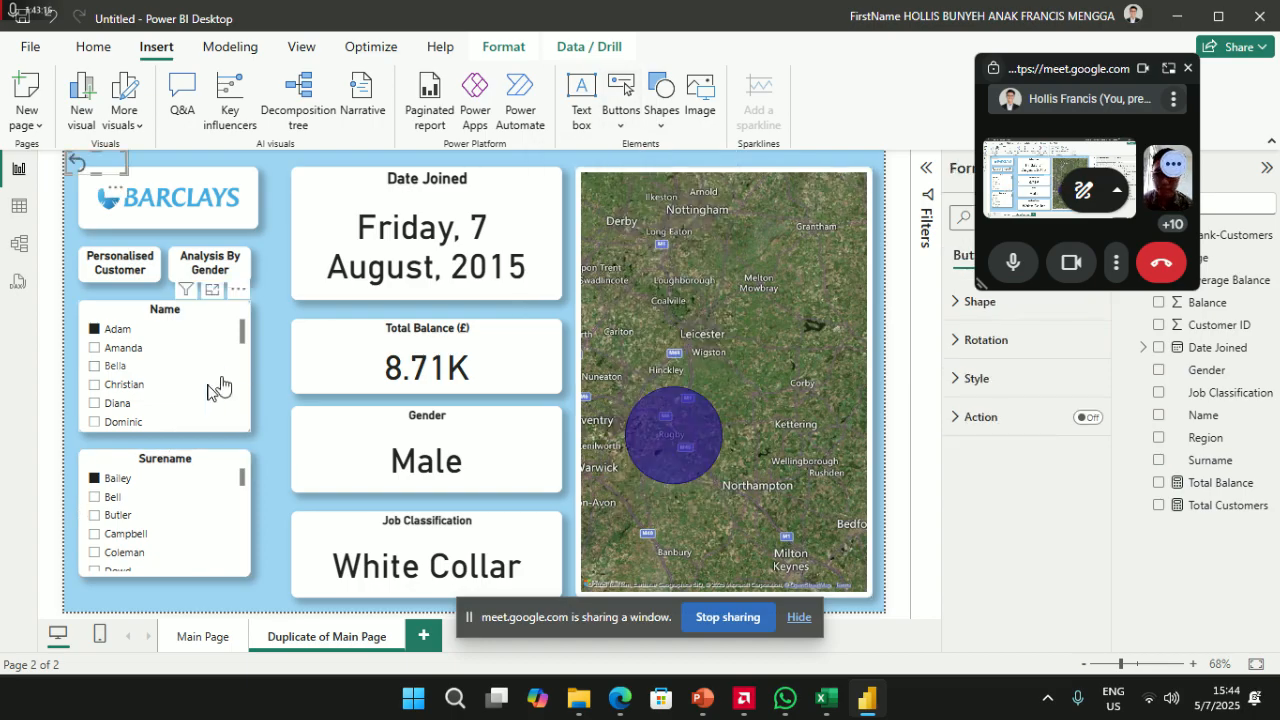
{"action": "left_click", "coordinate": [137, 265]}
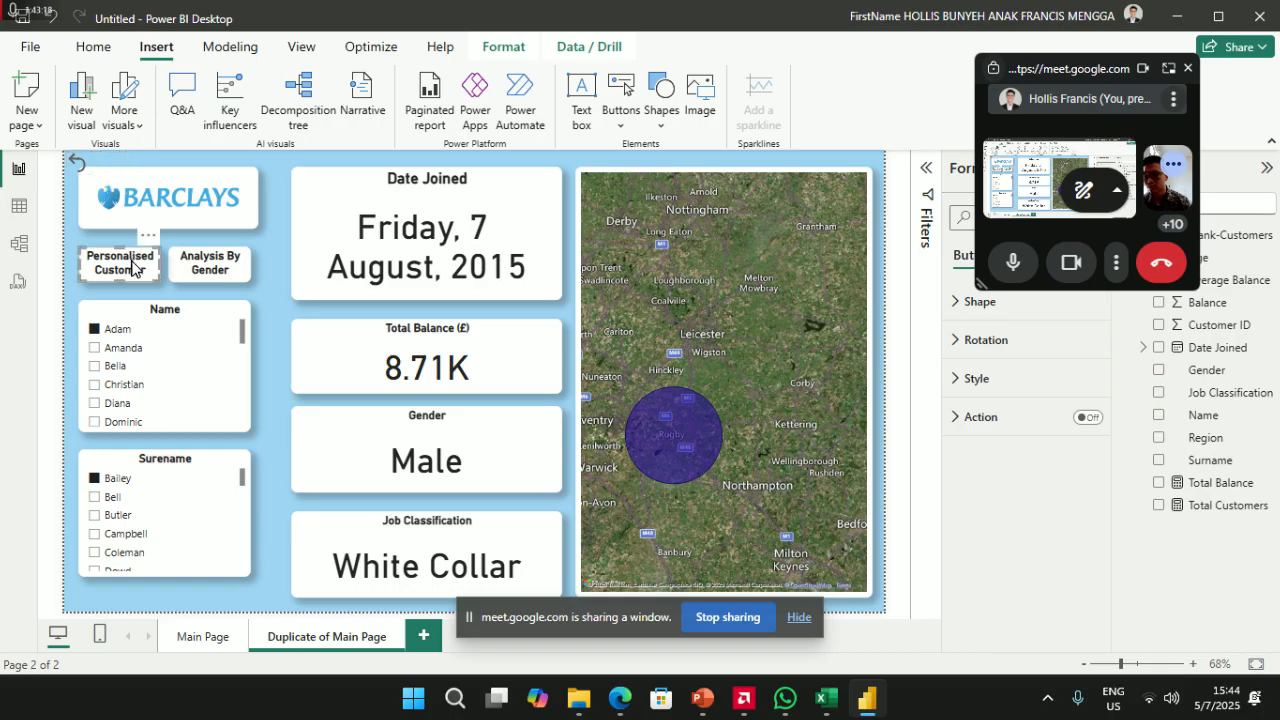
{"action": "left_click", "coordinate": [92, 46]}
{"action": "left_click", "coordinate": [103, 122]}
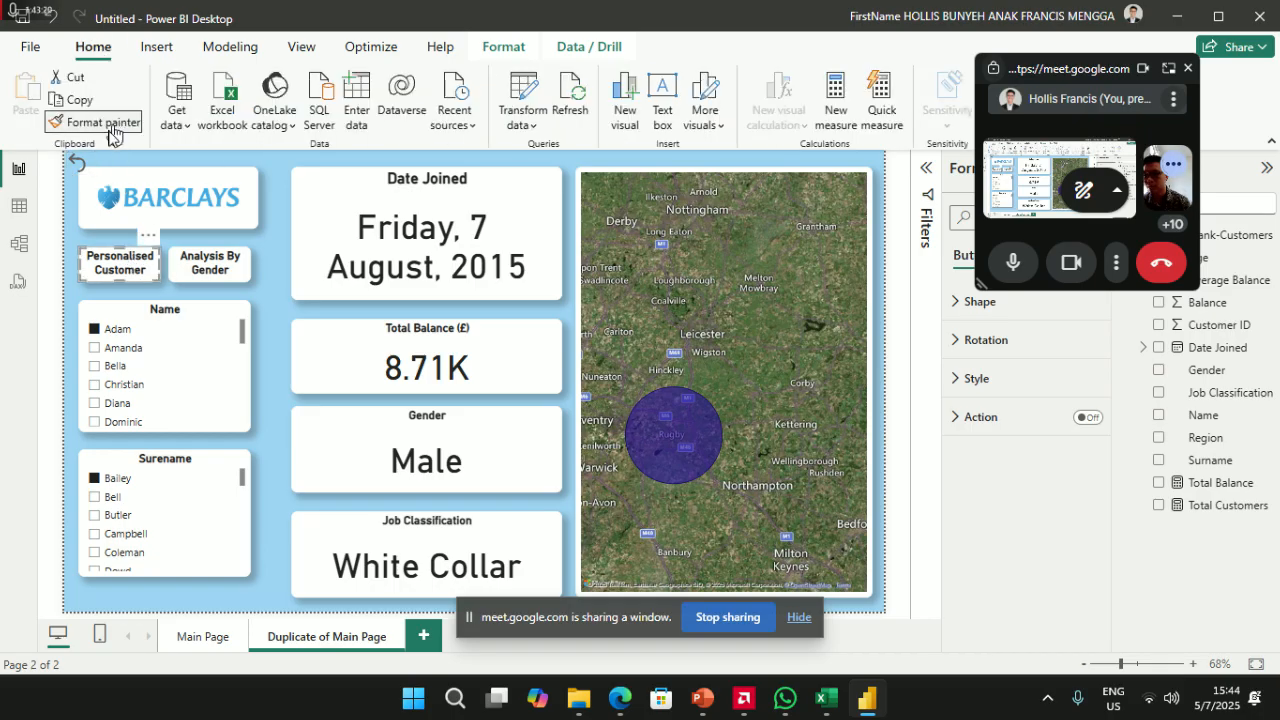
{"action": "left_click", "coordinate": [95, 166]}
{"action": "left_click_drag", "start_coordinate": [101, 167], "coordinate": [264, 375]}
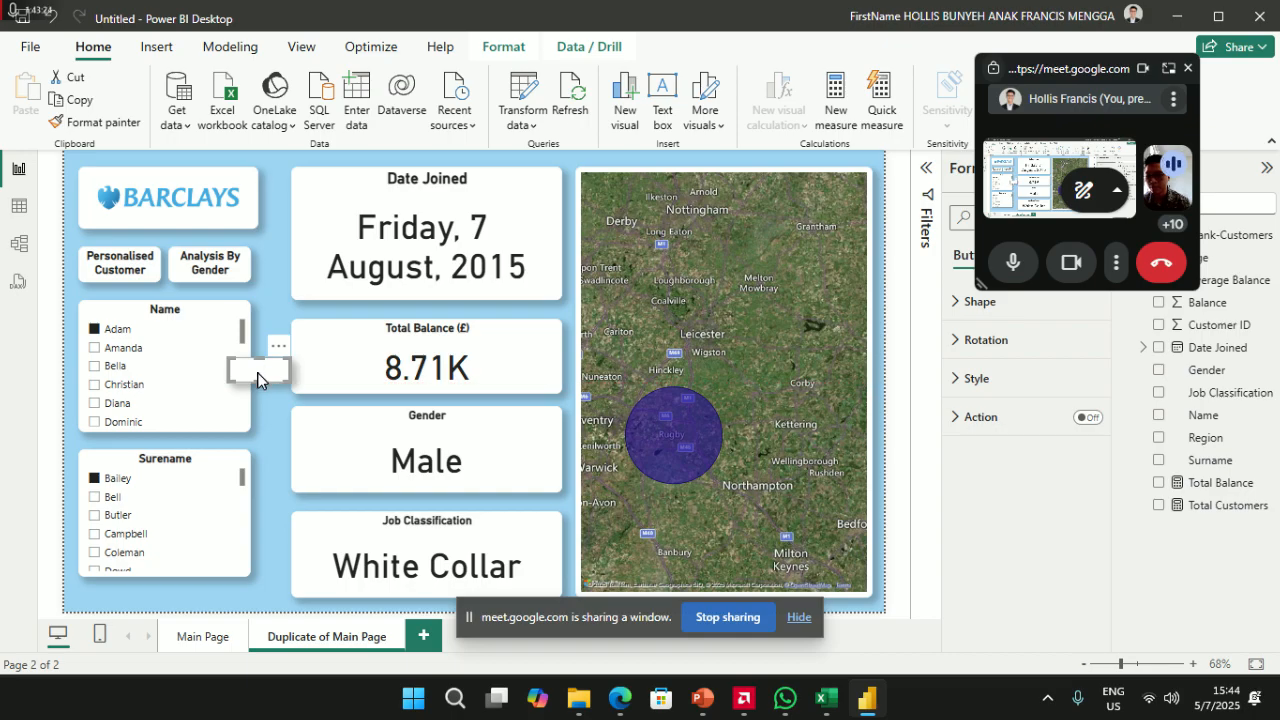
- Turn the button's action on with type Clear all slicers, and turn its tooltip off
{"action": "left_click", "coordinate": [1095, 425]}
{"action": "left_click", "coordinate": [1018, 430]}
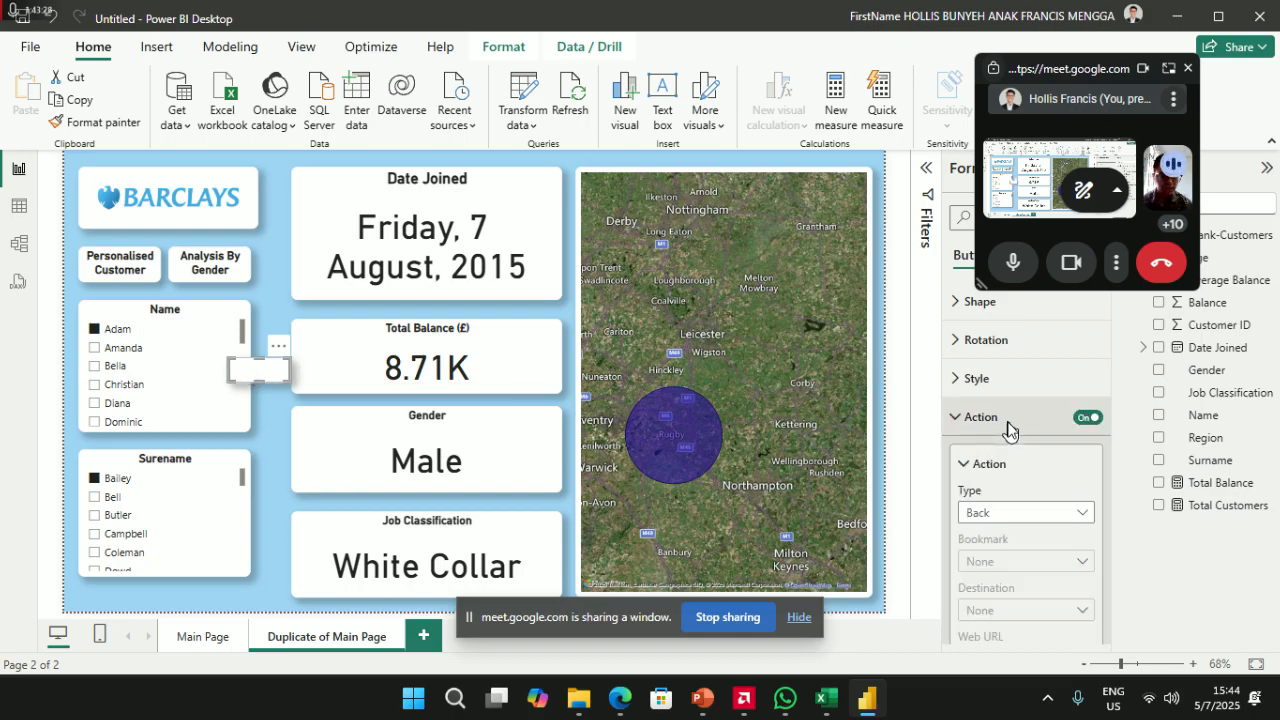
{"action": "left_click", "coordinate": [1047, 528]}
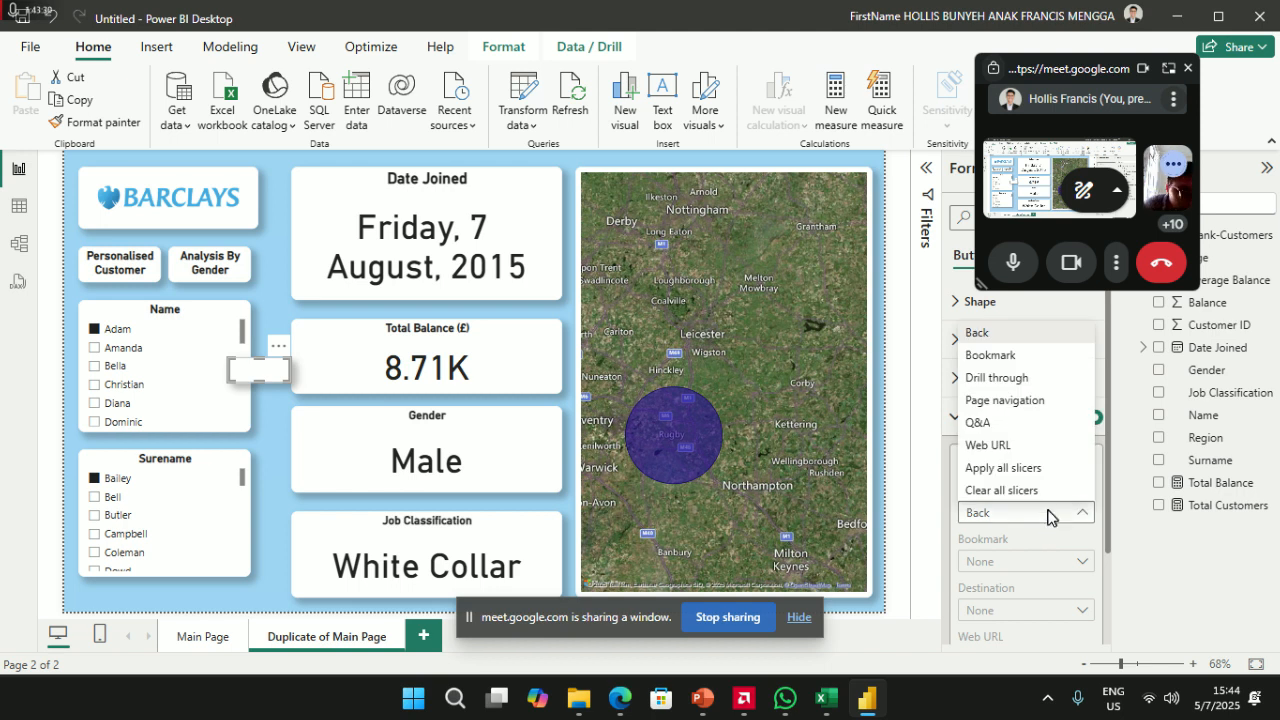
{"action": "left_click", "coordinate": [1048, 514]}
{"action": "scroll", "coordinate": [1033, 528], "scroll_direction": "down", "scroll_amount": 2}
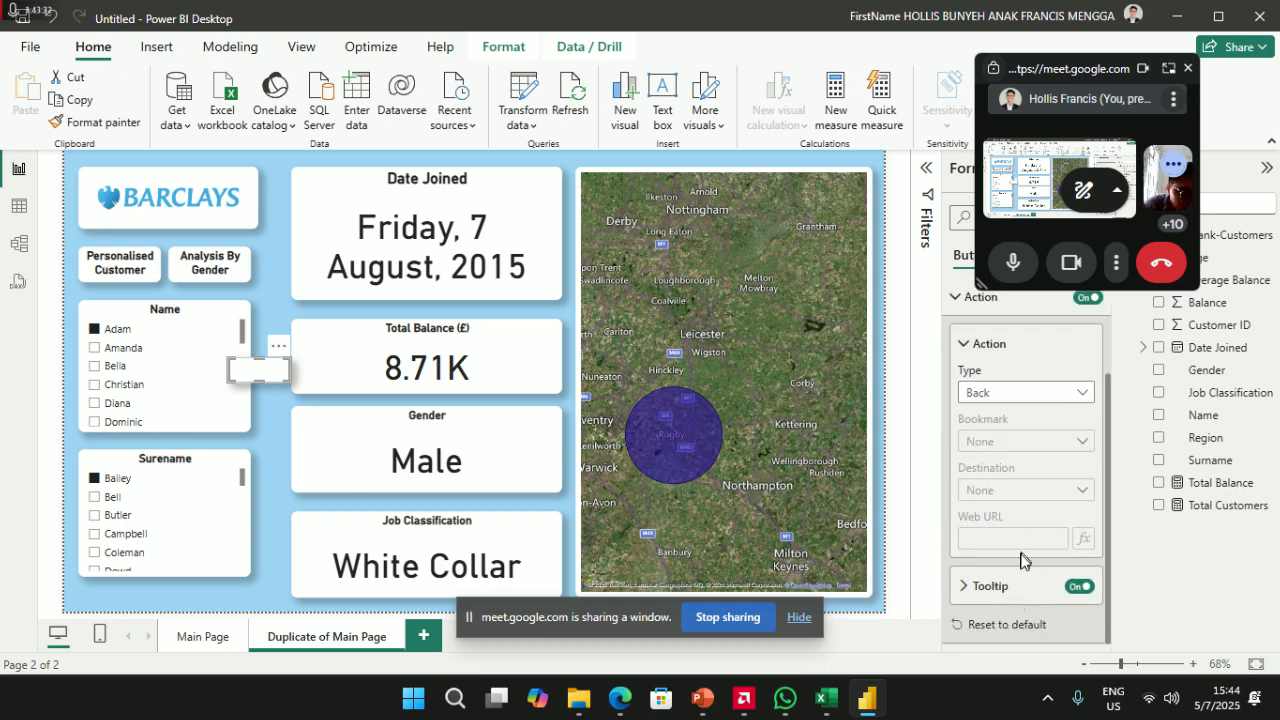
{"action": "left_click", "coordinate": [1081, 588]}
{"action": "left_click", "coordinate": [1036, 396]}
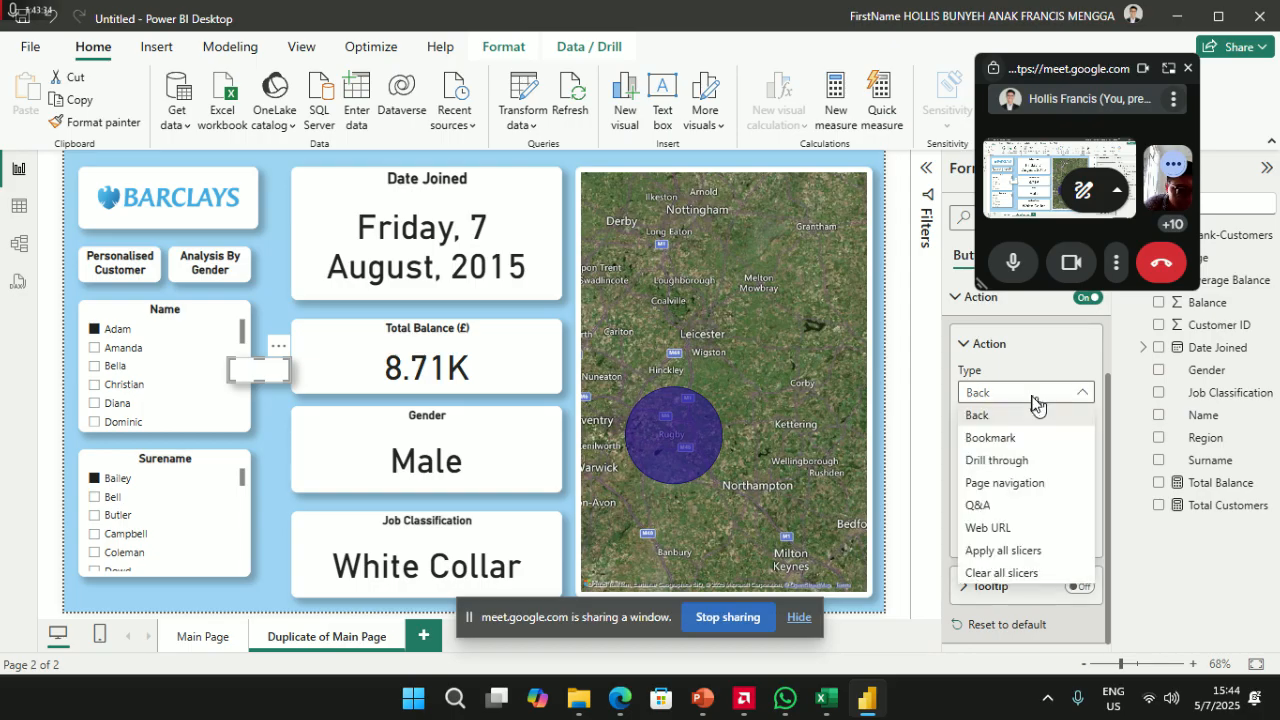
{"action": "left_click", "coordinate": [1001, 573]}
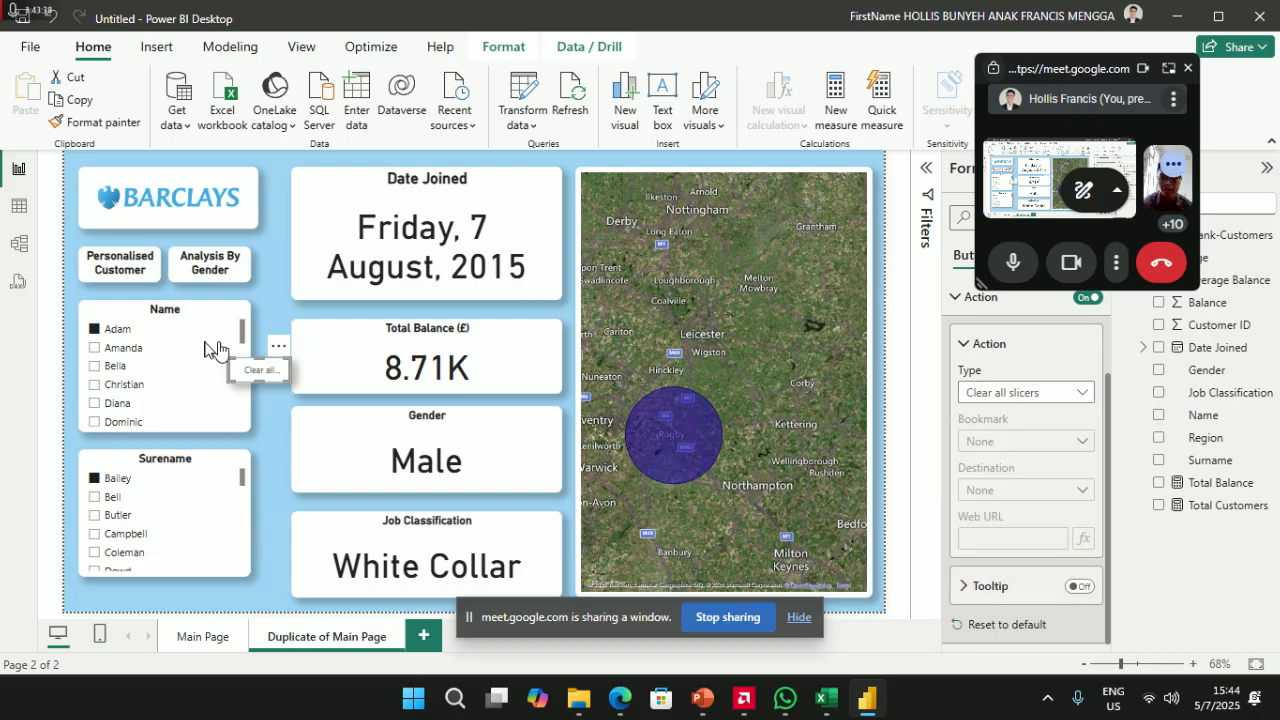
- Test the clear-all button by ticking Adrian and Blake, then clearing both selections
{"action": "left_click", "coordinate": [261, 378], "text": "ctrl"}
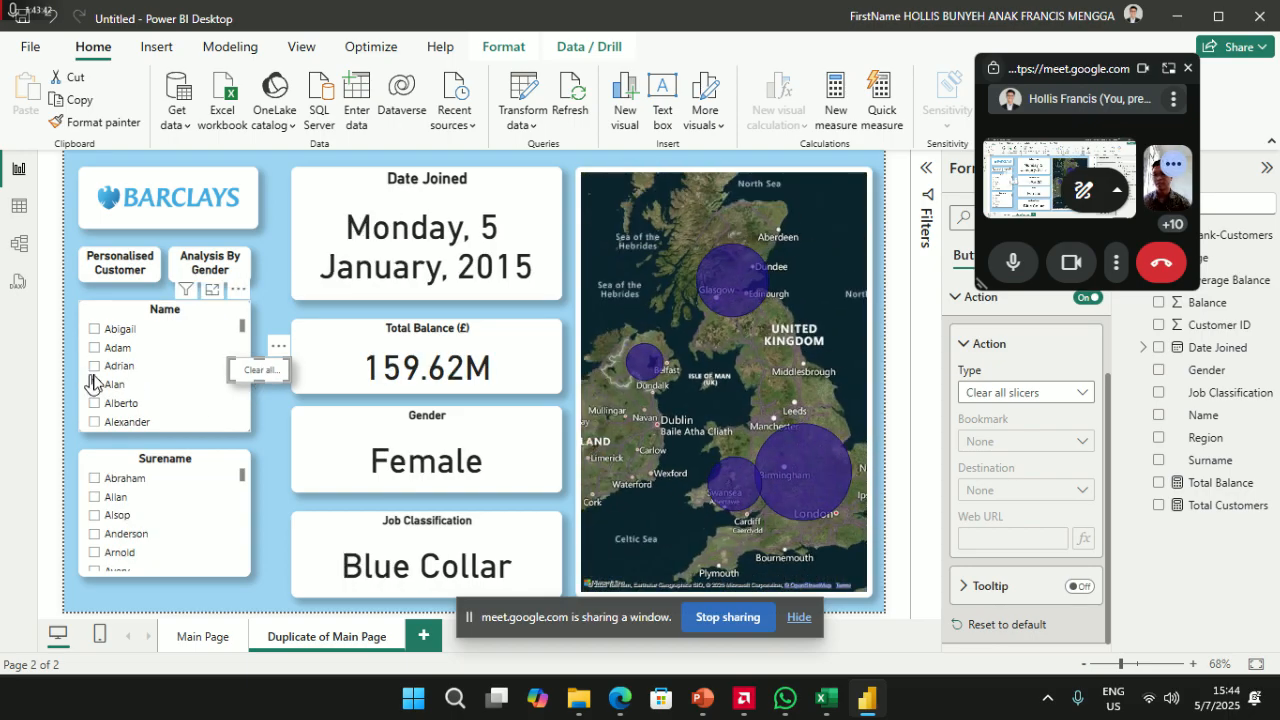
{"action": "left_click", "coordinate": [98, 366]}
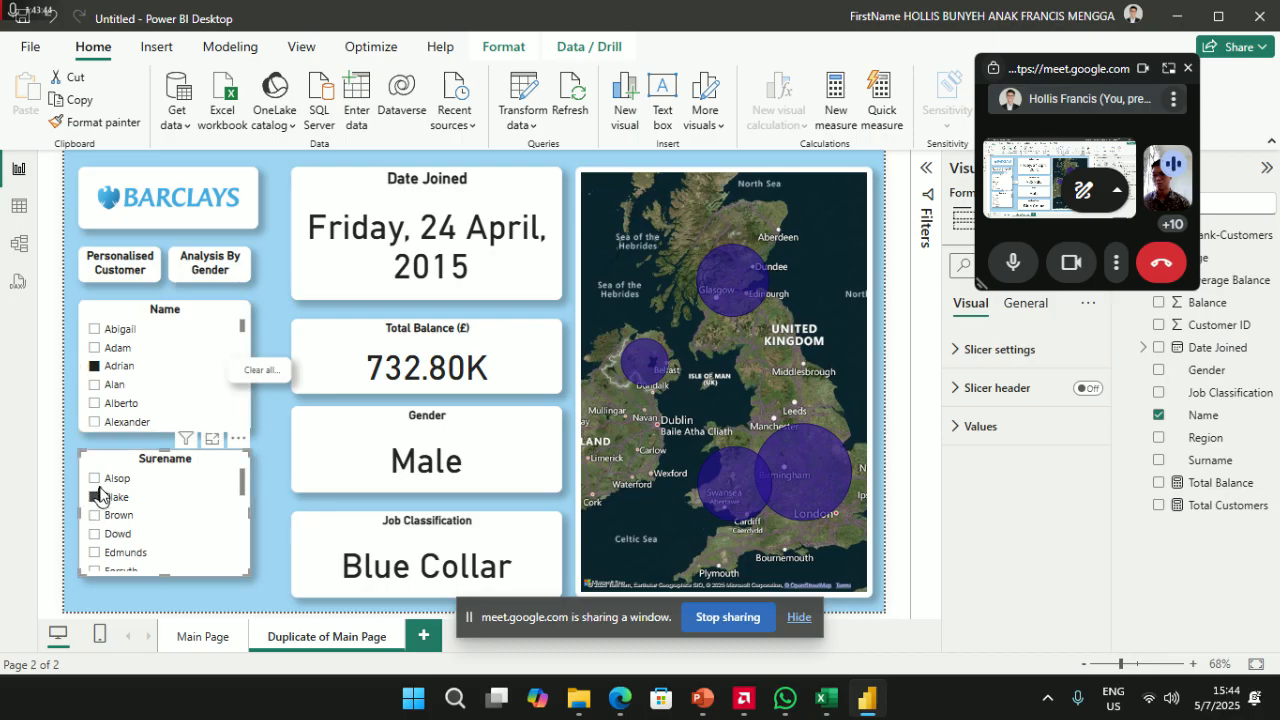
{"action": "left_click", "coordinate": [97, 495]}
{"action": "left_click", "coordinate": [261, 377], "text": "ctrl"}
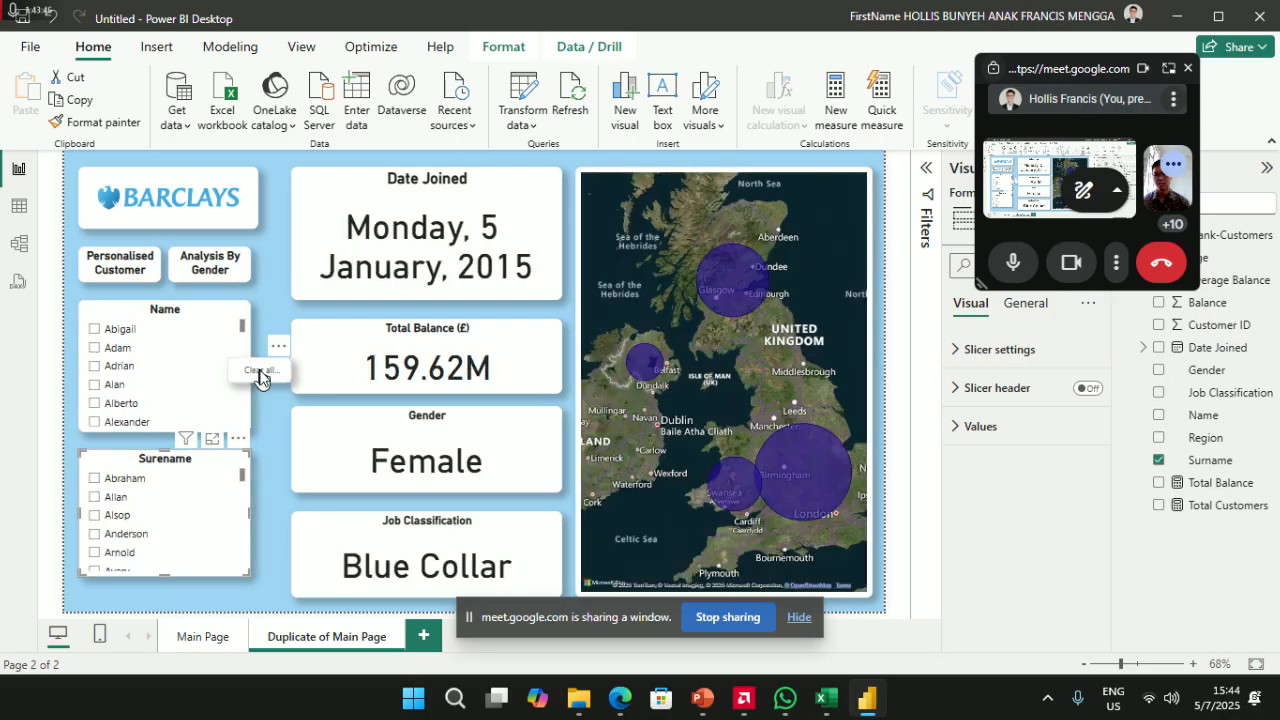
- Reapply Personalised Customer's formatting to the clear-all button and move it near the Name slicer's top
{"action": "mouse_move", "coordinate": [256, 374]}
{"action": "left_mouse_down"}
{"action": "mouse_move", "coordinate": [229, 423]}
{"action": "mouse_move", "coordinate": [247, 360]}
{"action": "left_mouse_up"}
{"action": "left_click", "coordinate": [104, 270]}
{"action": "left_click", "coordinate": [97, 122]}
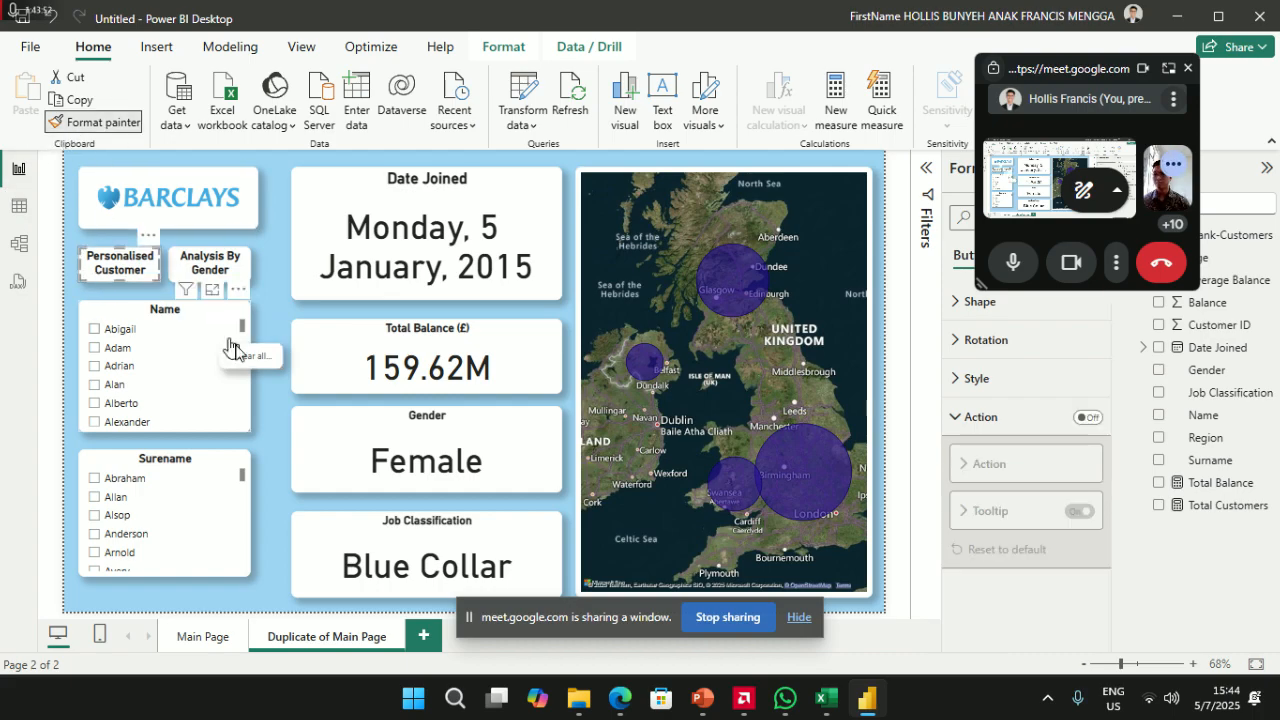
{"action": "left_click", "coordinate": [236, 356]}
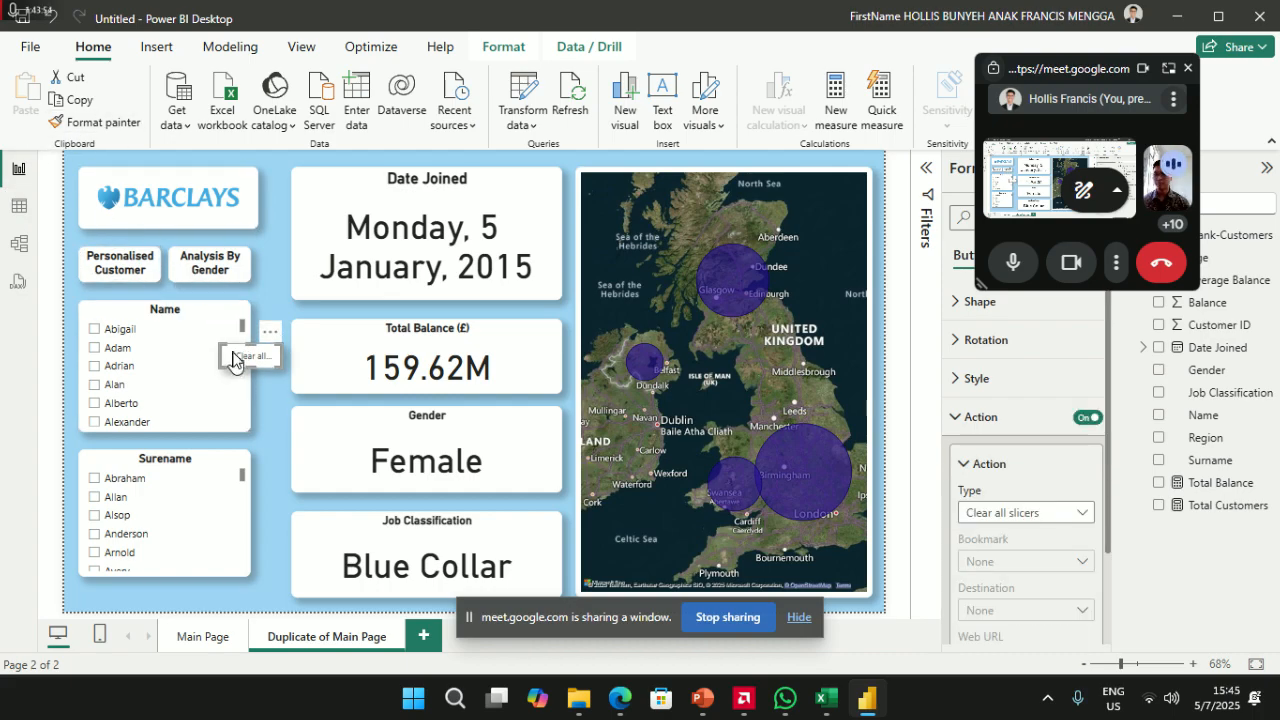
{"action": "left_click", "coordinate": [115, 258]}
{"action": "left_click", "coordinate": [100, 124]}
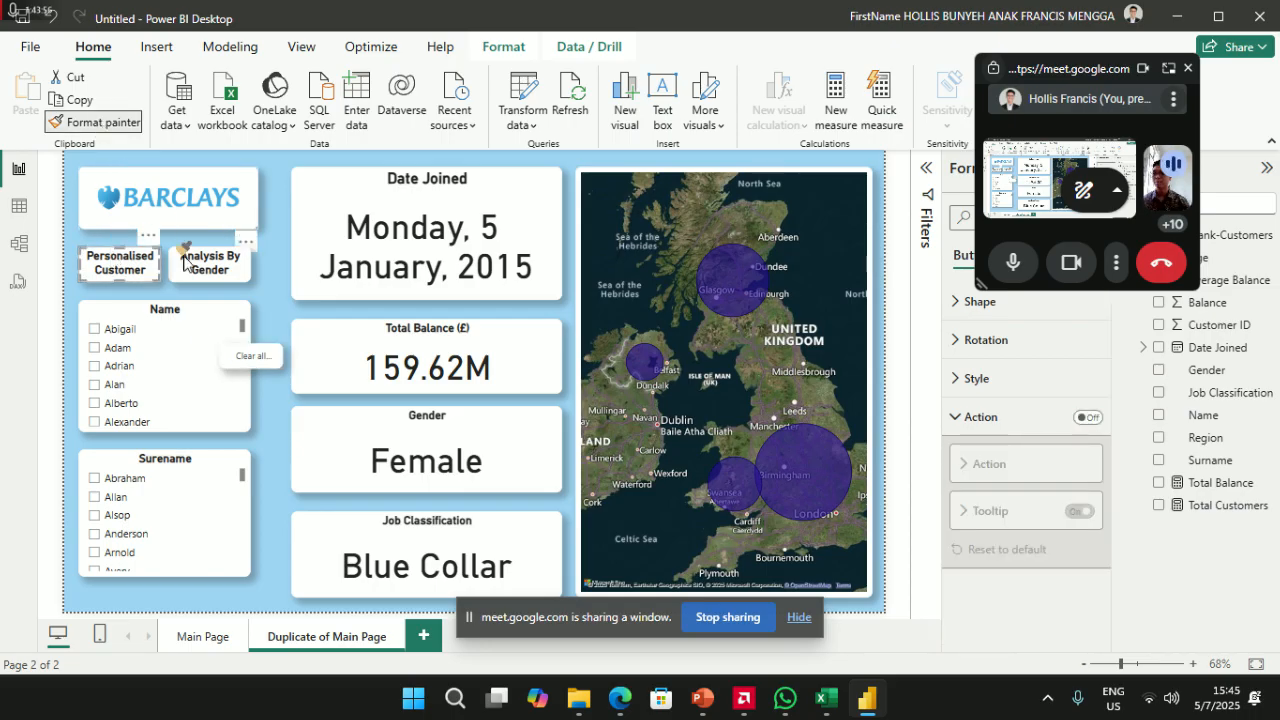
{"action": "left_click", "coordinate": [250, 357]}
{"action": "left_click_drag", "start_coordinate": [252, 362], "coordinate": [114, 322]}
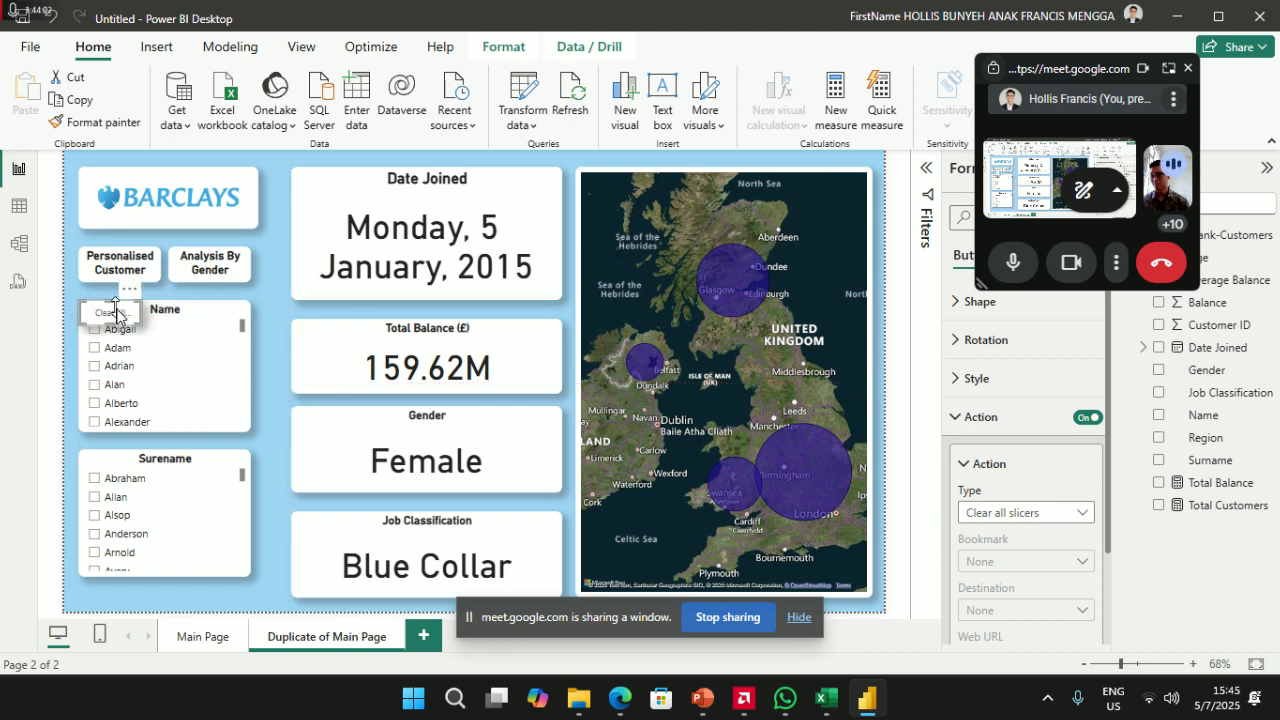
- Shift the Name and Surename slicers down and make both taller to show more entries
{"action": "left_click", "coordinate": [147, 463]}
{"action": "left_click_drag", "start_coordinate": [168, 456], "coordinate": [164, 508]}
{"action": "left_click_drag", "start_coordinate": [177, 313], "coordinate": [158, 389]}
{"action": "mouse_move", "coordinate": [117, 310]}
{"action": "left_mouse_down"}
{"action": "mouse_move", "coordinate": [126, 327]}
{"action": "mouse_move", "coordinate": [126, 310]}
{"action": "left_mouse_up"}
{"action": "left_click_drag", "start_coordinate": [157, 383], "coordinate": [162, 353]}
{"action": "left_click_drag", "start_coordinate": [162, 447], "coordinate": [163, 460]}
{"action": "left_click_drag", "start_coordinate": [150, 516], "coordinate": [147, 495]}
{"action": "left_click_drag", "start_coordinate": [165, 576], "coordinate": [165, 598]}
- Place the clear-all button directly under the Personalised Customer button
{"action": "mouse_move", "coordinate": [111, 317]}
{"action": "left_mouse_down"}
{"action": "mouse_move", "coordinate": [101, 271]}
{"action": "mouse_move", "coordinate": [145, 278]}
{"action": "mouse_move", "coordinate": [143, 325]}
{"action": "mouse_move", "coordinate": [136, 316]}
{"action": "left_mouse_up"}
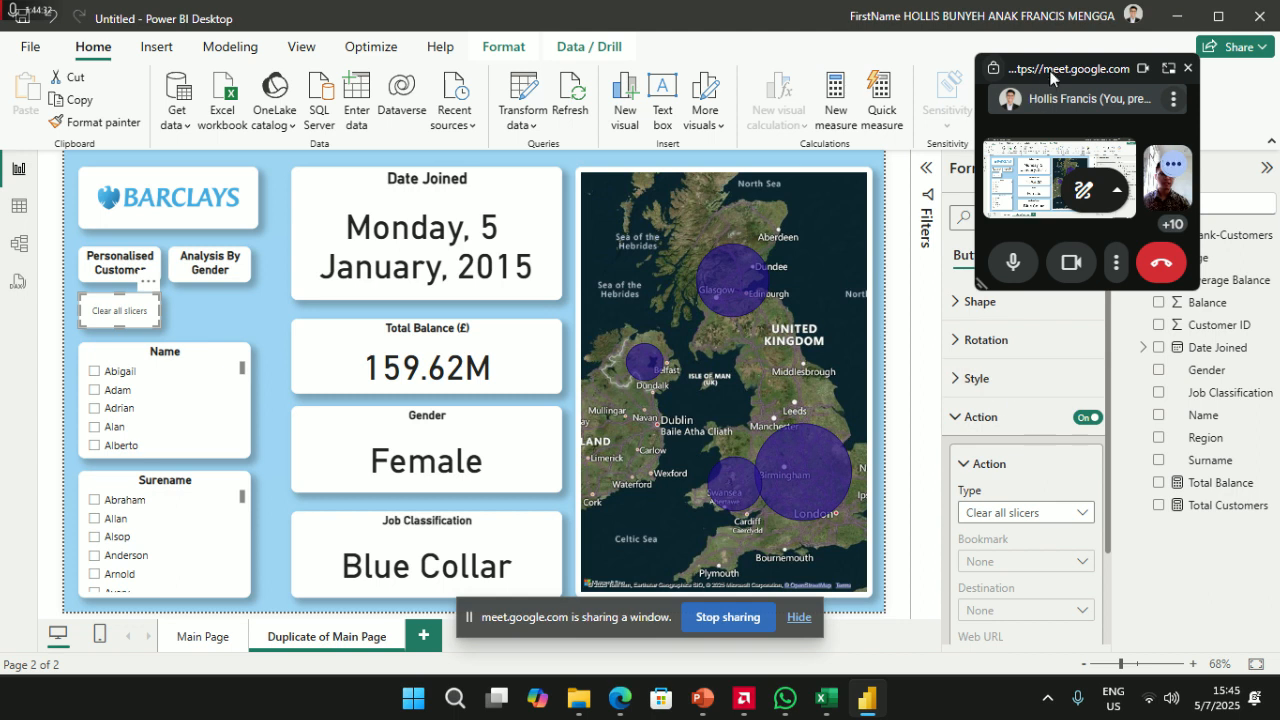
{"action": "left_click_drag", "start_coordinate": [1097, 85], "coordinate": [818, 66]}
{"action": "left_click", "coordinate": [1030, 255]}
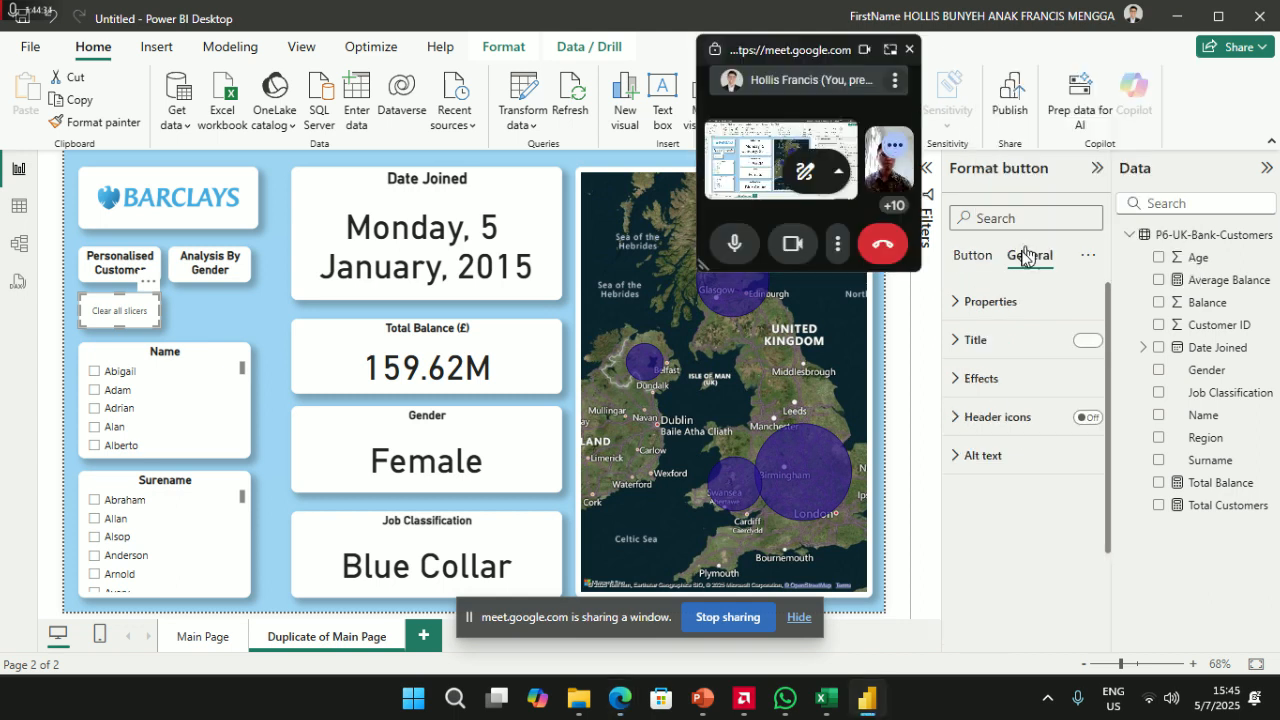
- Give the button a RESET title, hide its Clear all slicers label, and align it
{"action": "left_click", "coordinate": [974, 340]}
{"action": "left_click", "coordinate": [1013, 436]}
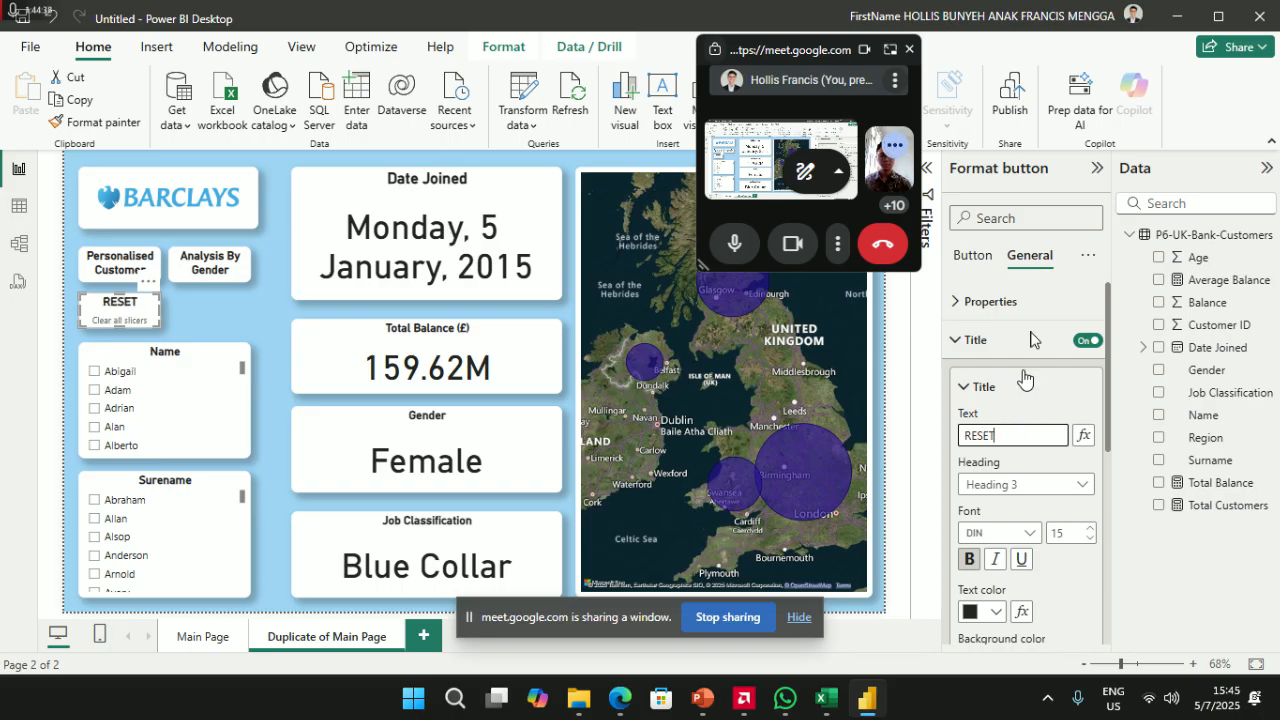
{"action": "left_click", "coordinate": [972, 255]}
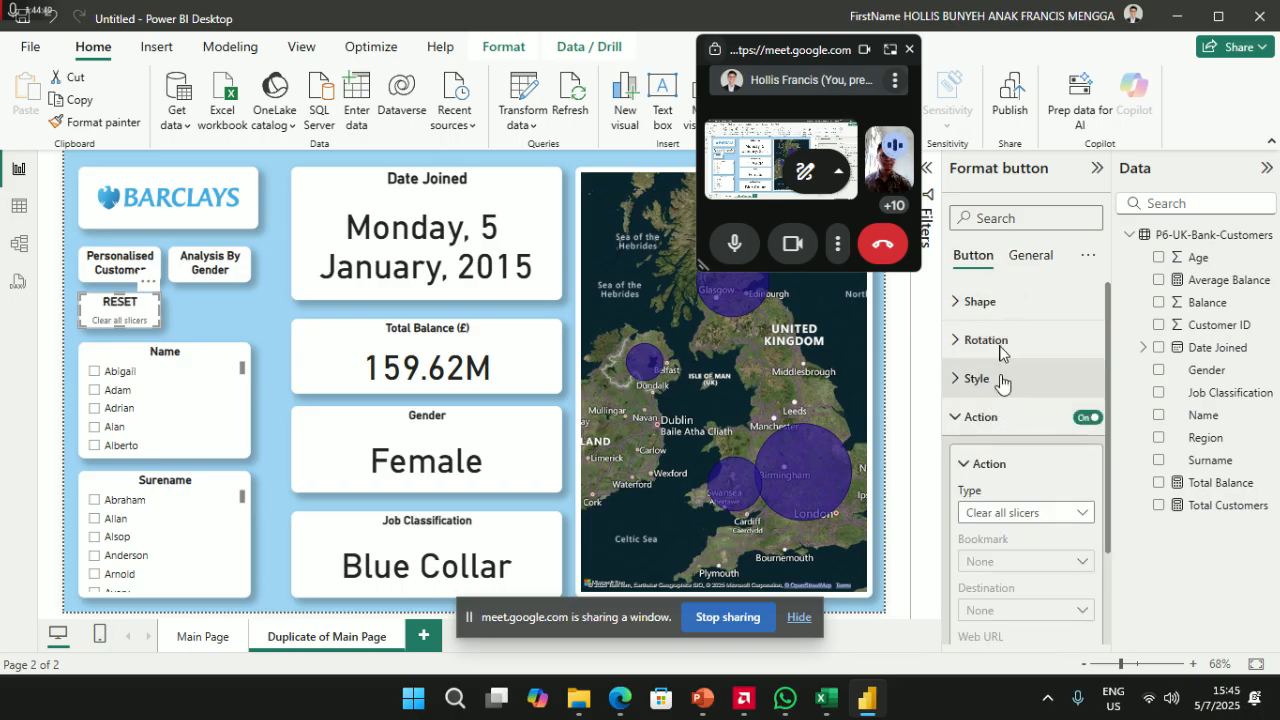
{"action": "left_click", "coordinate": [1000, 379]}
{"action": "scroll", "coordinate": [1004, 430], "scroll_direction": "down", "scroll_amount": 3}
{"action": "scroll", "coordinate": [1004, 458], "scroll_direction": "up", "scroll_amount": 3}
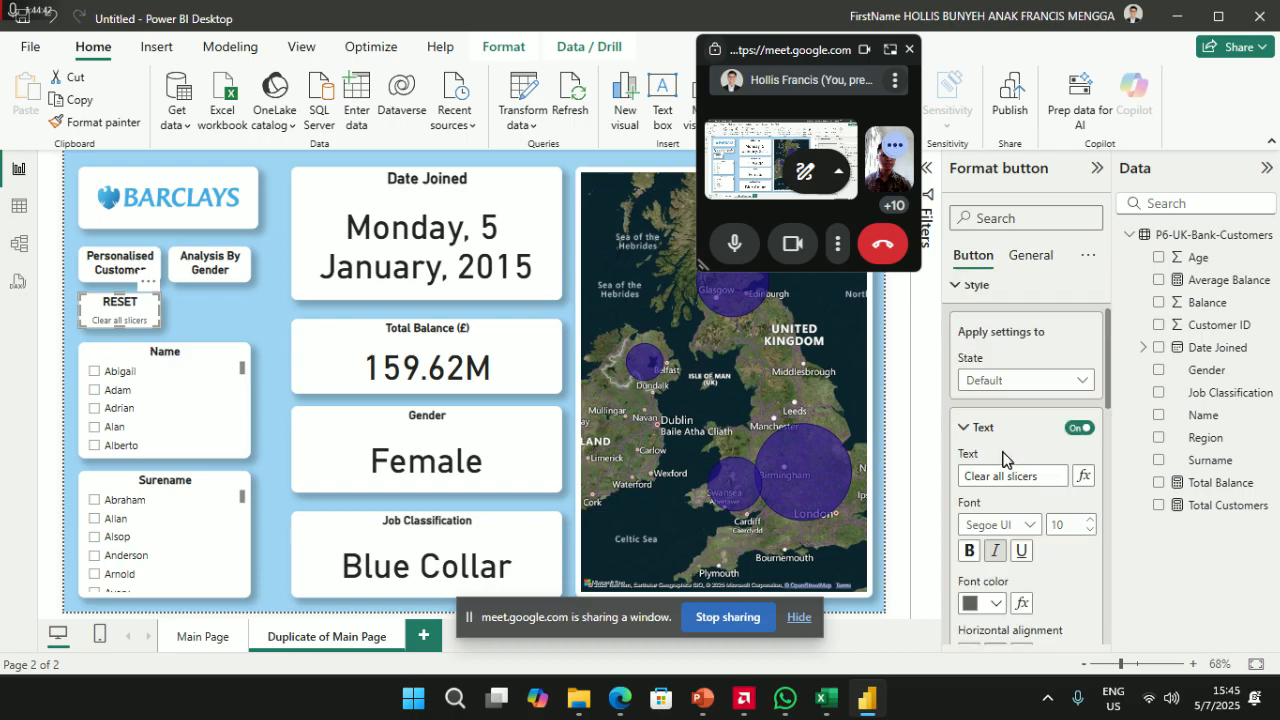
{"action": "left_click", "coordinate": [1077, 429]}
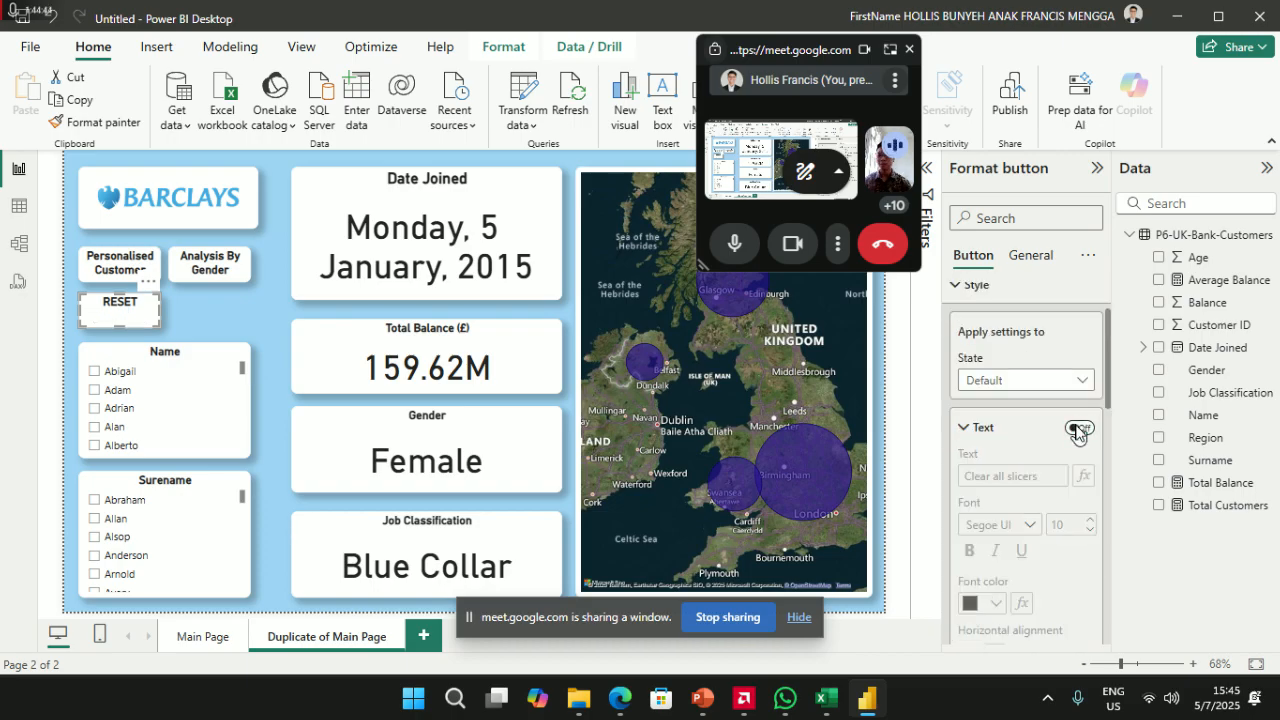
{"action": "left_click_drag", "start_coordinate": [109, 305], "coordinate": [108, 300]}
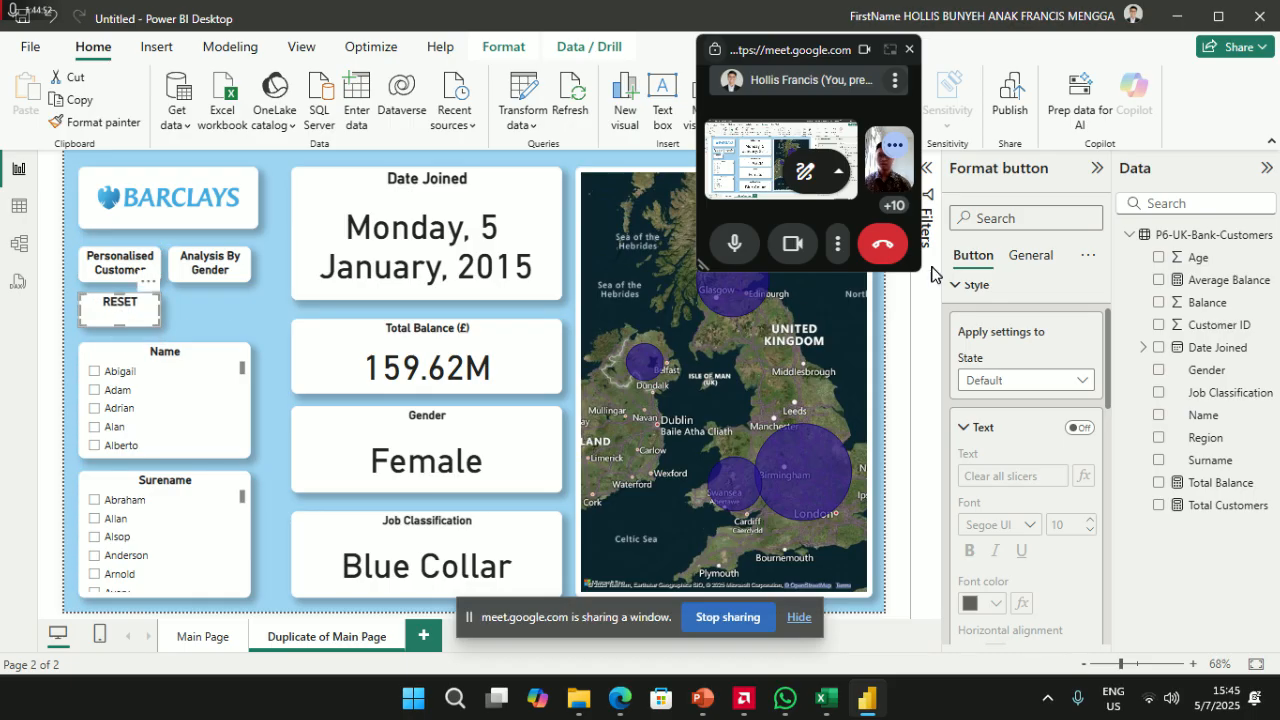
- Turn the button's title off and show its text label as bold 'Reset'
{"action": "left_click", "coordinate": [1034, 258]}
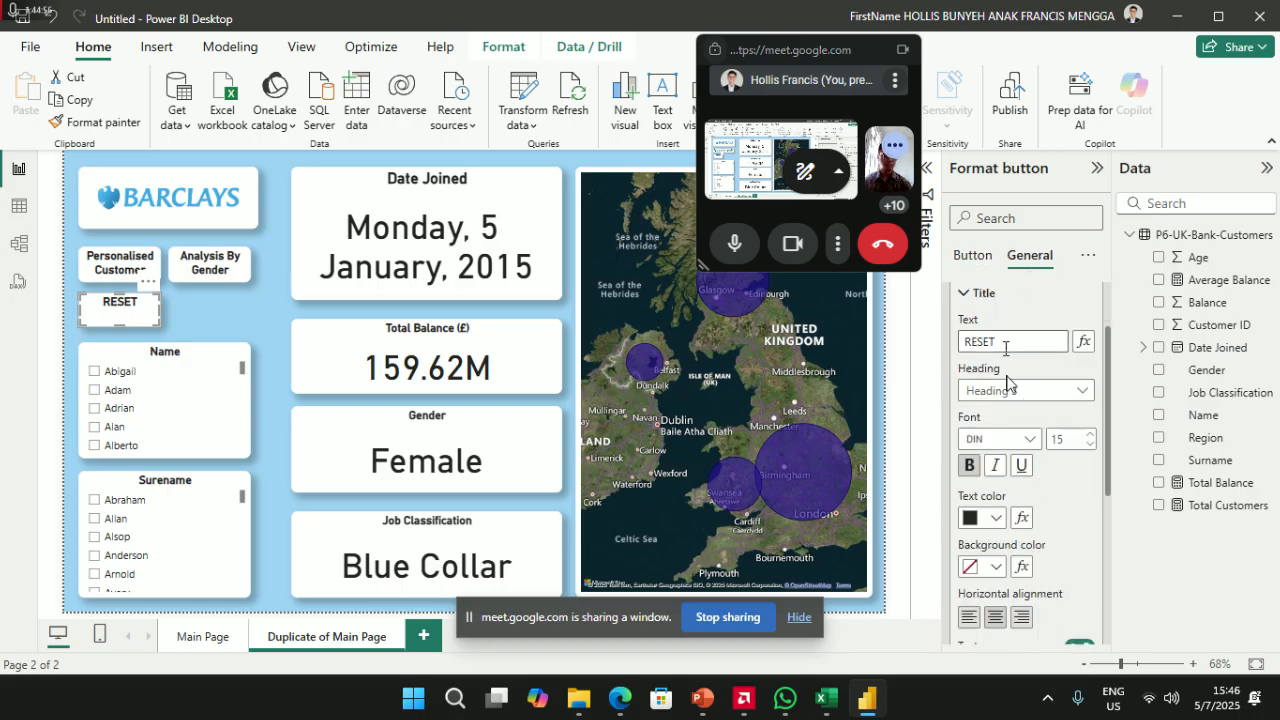
{"action": "scroll", "coordinate": [1078, 570], "scroll_direction": "down", "scroll_amount": 2}
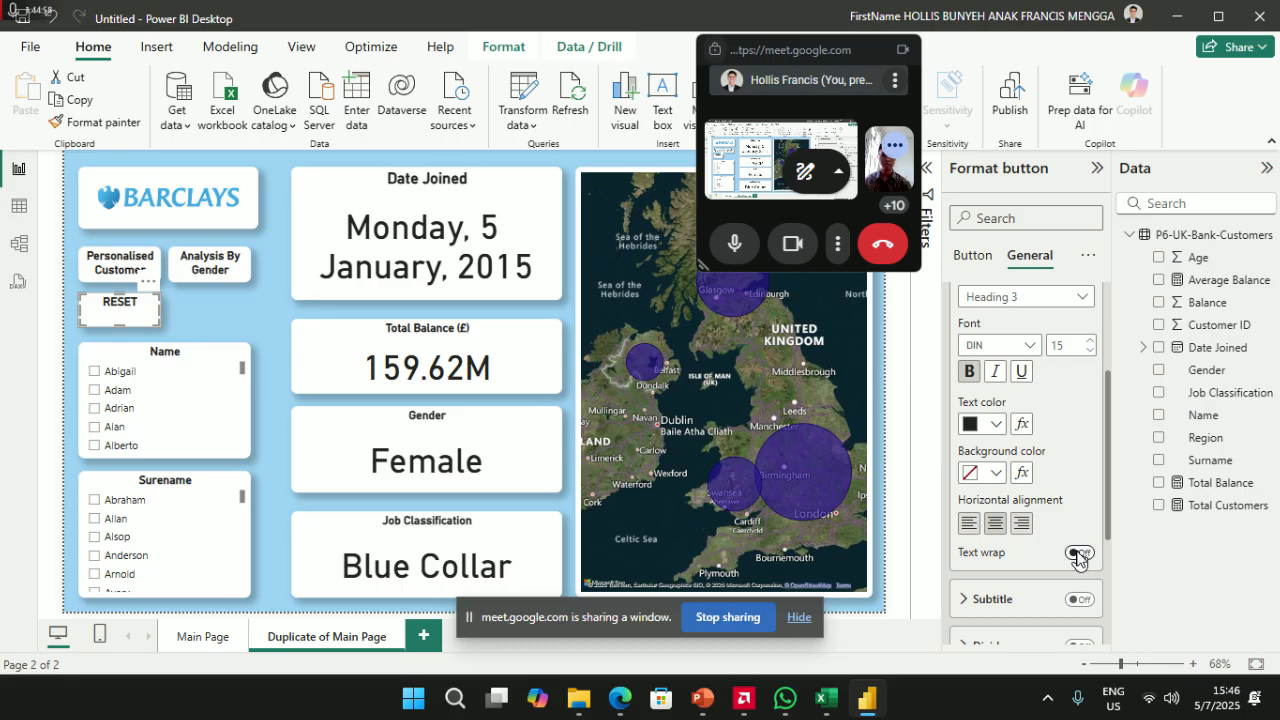
{"action": "scroll", "coordinate": [1078, 558], "scroll_direction": "up", "scroll_amount": 3}
{"action": "left_click", "coordinate": [1088, 340]}
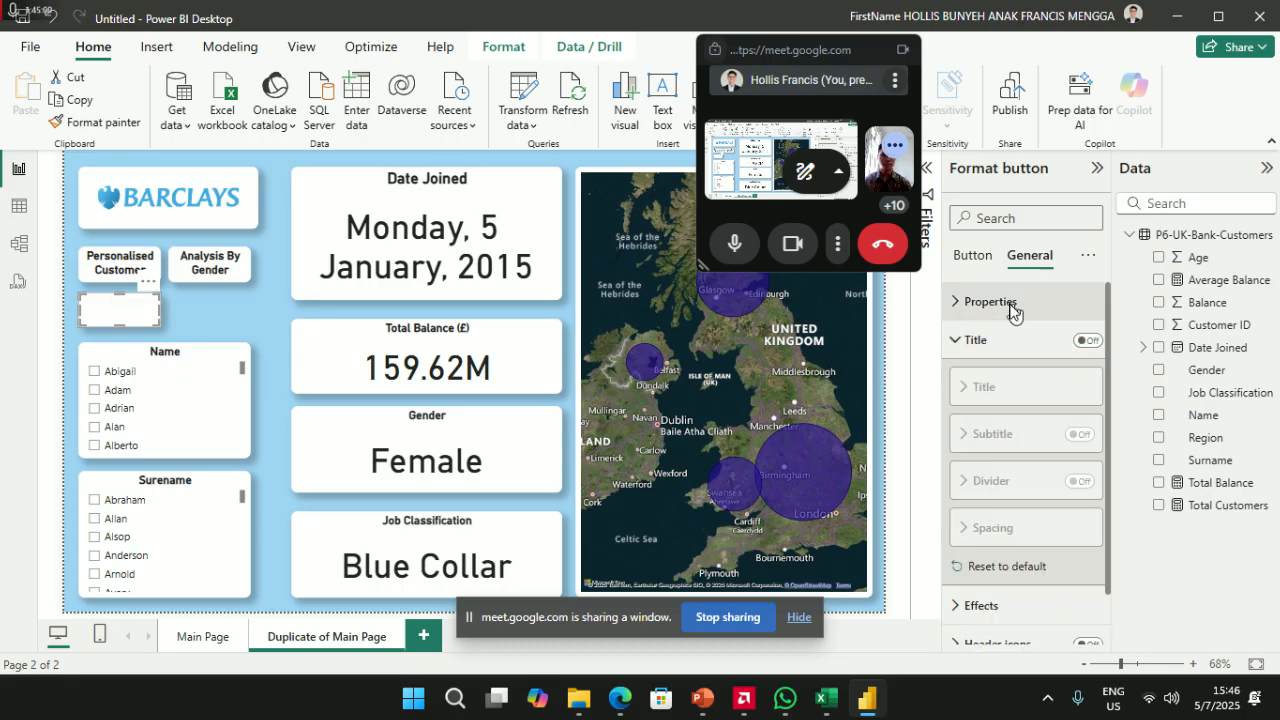
{"action": "left_click", "coordinate": [973, 256]}
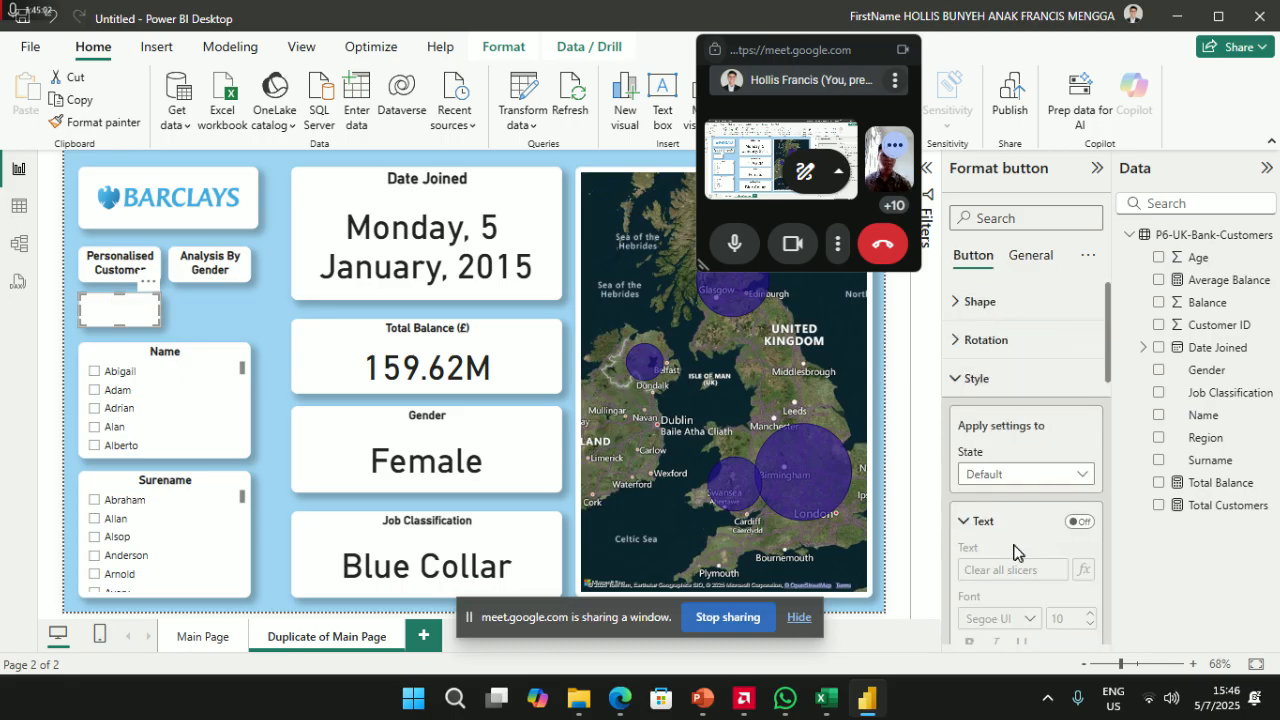
{"action": "left_click", "coordinate": [1075, 525]}
{"action": "scroll", "coordinate": [1028, 590], "scroll_direction": "down", "scroll_amount": 2}
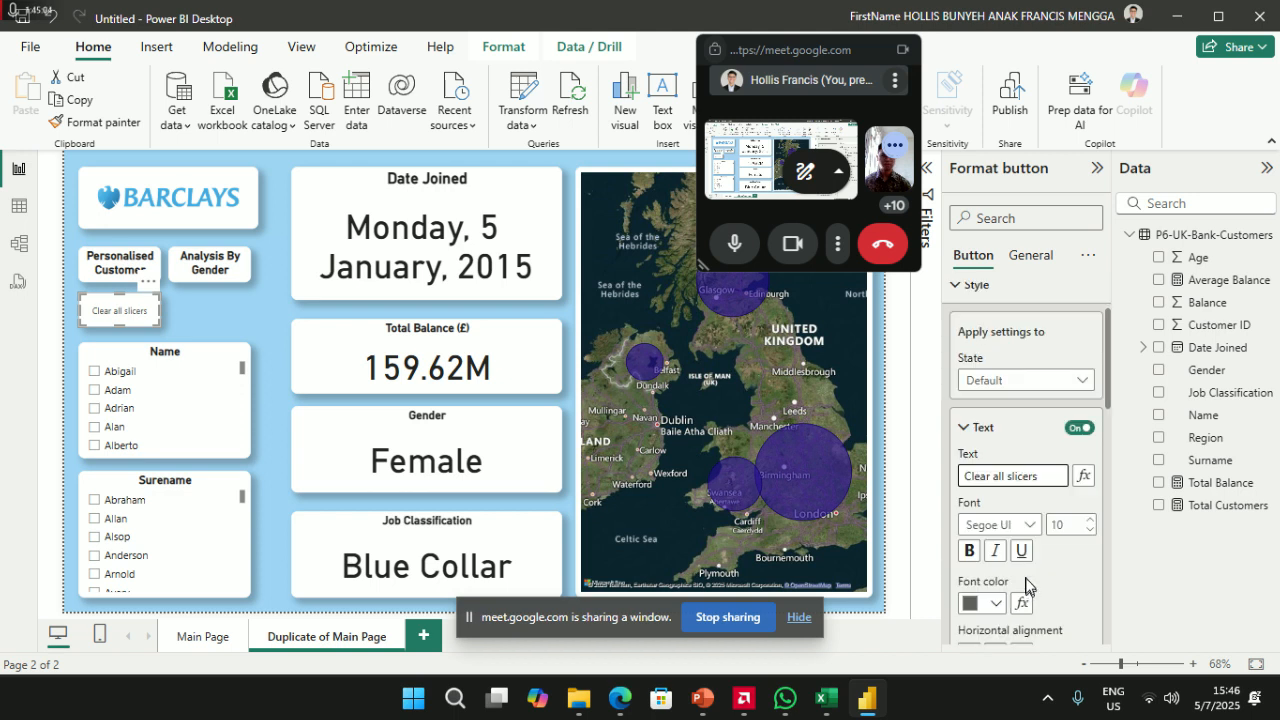
{"action": "left_click_drag", "start_coordinate": [1046, 478], "coordinate": [882, 472]}
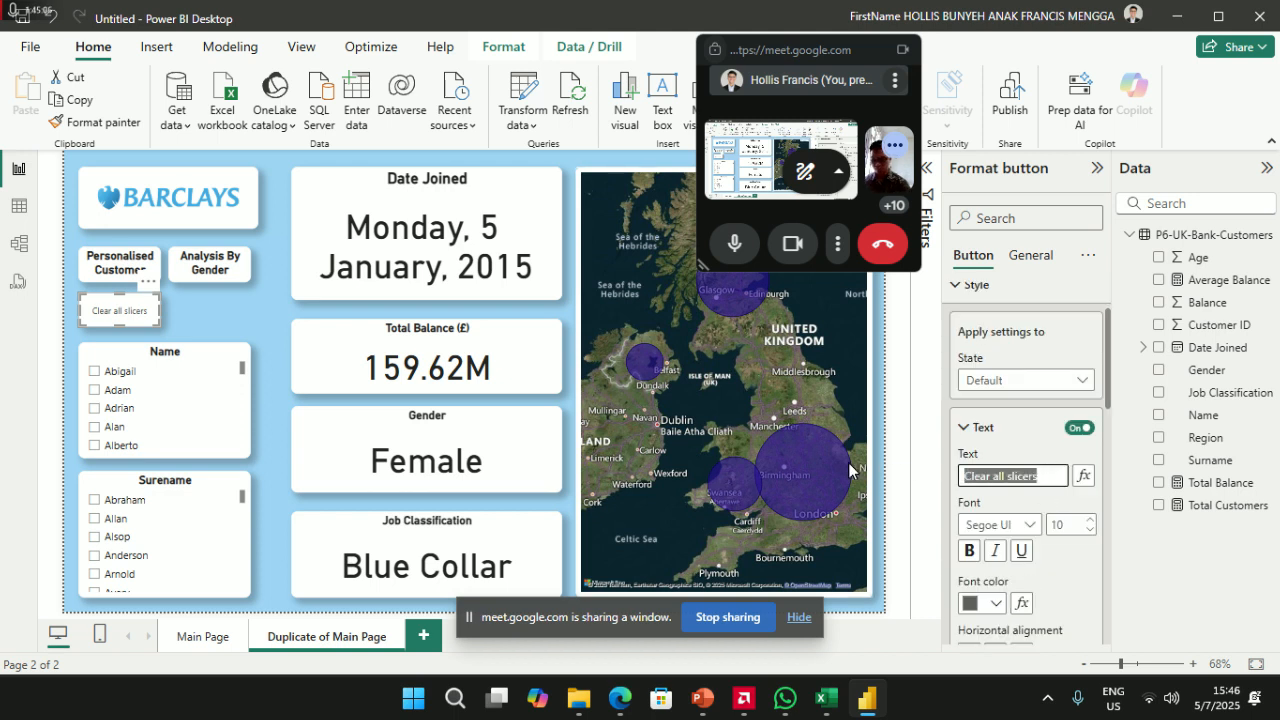
{"action": "type", "text": "RES"}
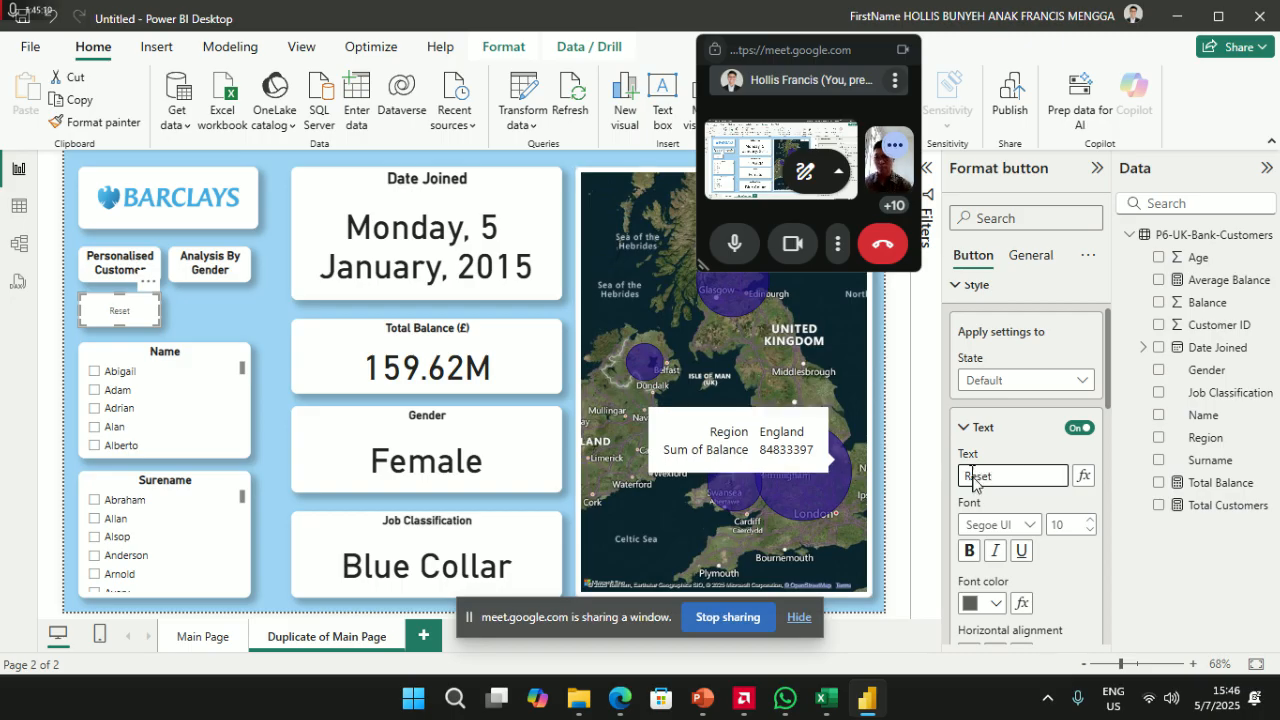
{"action": "left_click", "coordinate": [970, 551]}
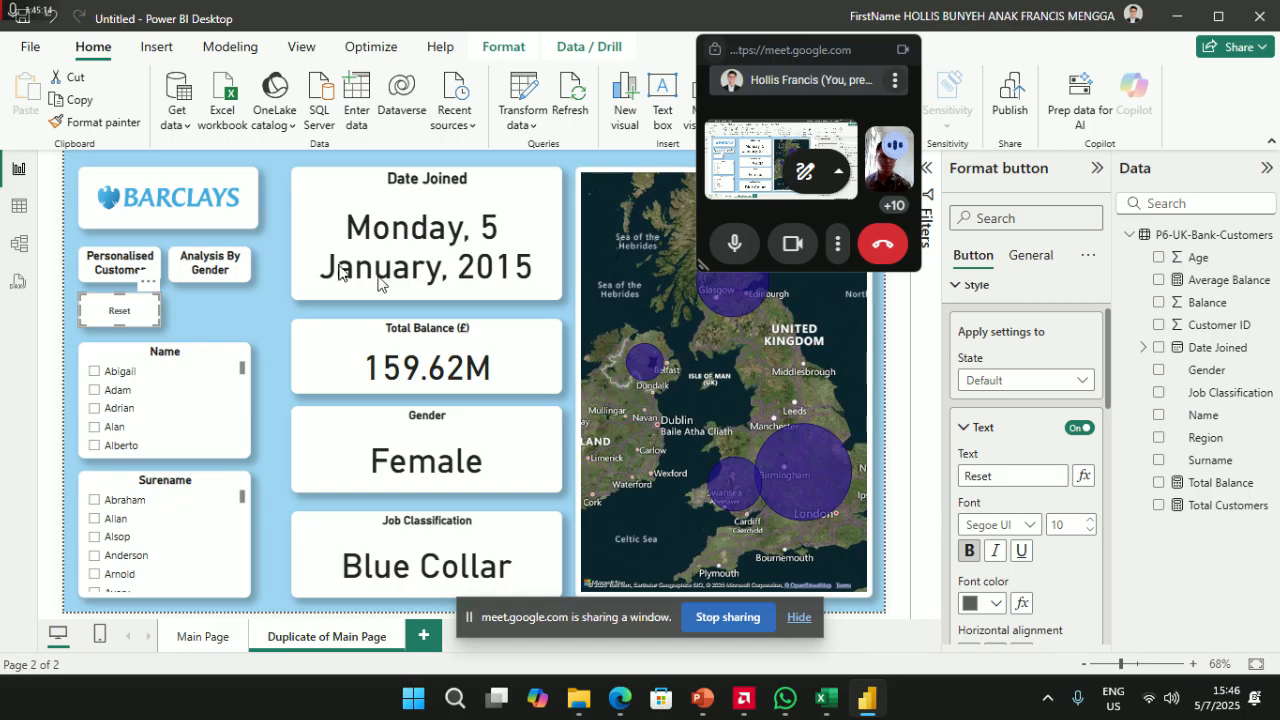
{"action": "left_click", "coordinate": [113, 265]}
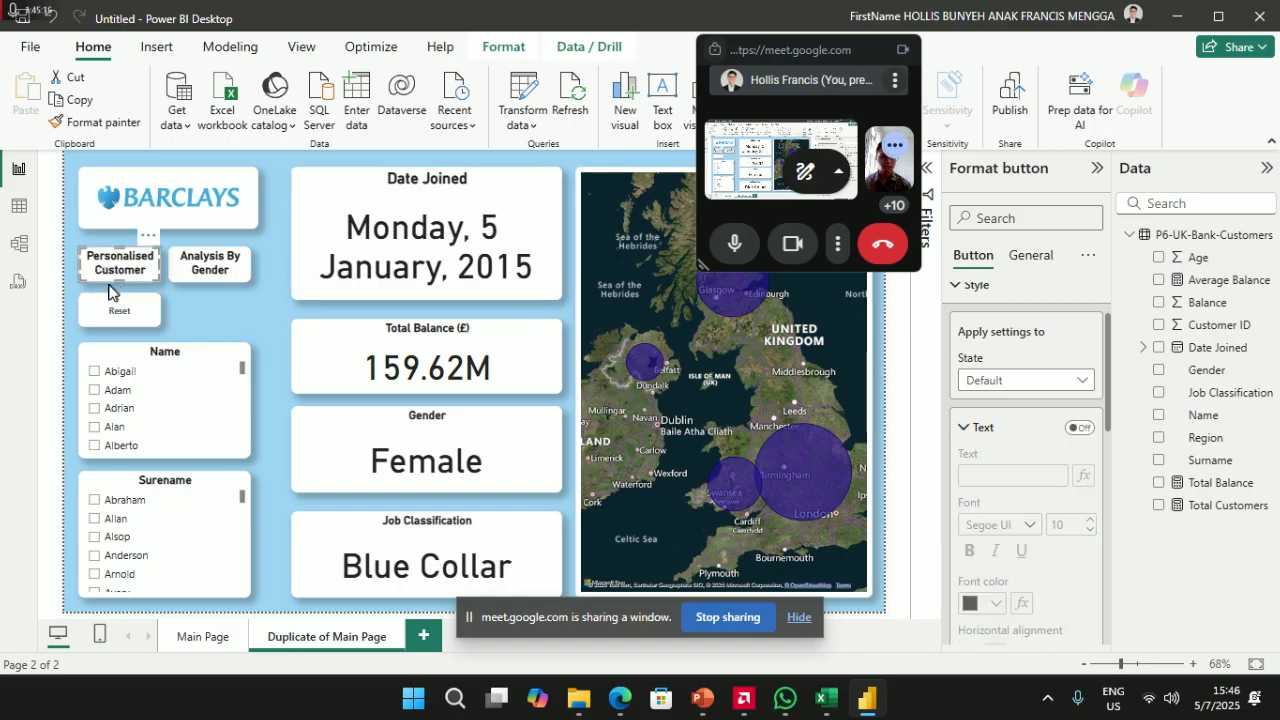
- Inspect the Personalised Customer button's icon and general settings
{"action": "scroll", "coordinate": [1058, 388], "scroll_direction": "up", "scroll_amount": 1}
{"action": "scroll", "coordinate": [1028, 392], "scroll_direction": "down", "scroll_amount": 8}
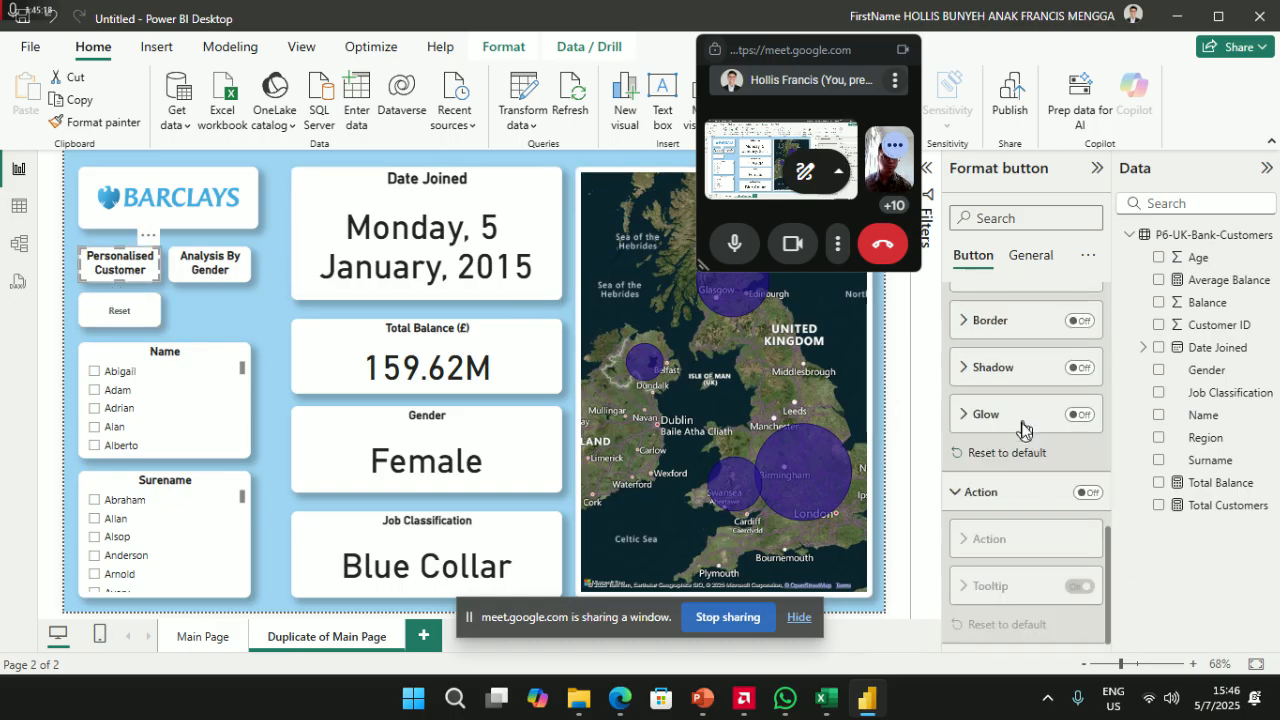
{"action": "scroll", "coordinate": [1013, 427], "scroll_direction": "up", "scroll_amount": 1}
{"action": "left_click", "coordinate": [986, 326]}
{"action": "scroll", "coordinate": [997, 358], "scroll_direction": "down", "scroll_amount": 3}
{"action": "scroll", "coordinate": [998, 365], "scroll_direction": "down", "scroll_amount": 4}
{"action": "scroll", "coordinate": [1005, 370], "scroll_direction": "up", "scroll_amount": 8}
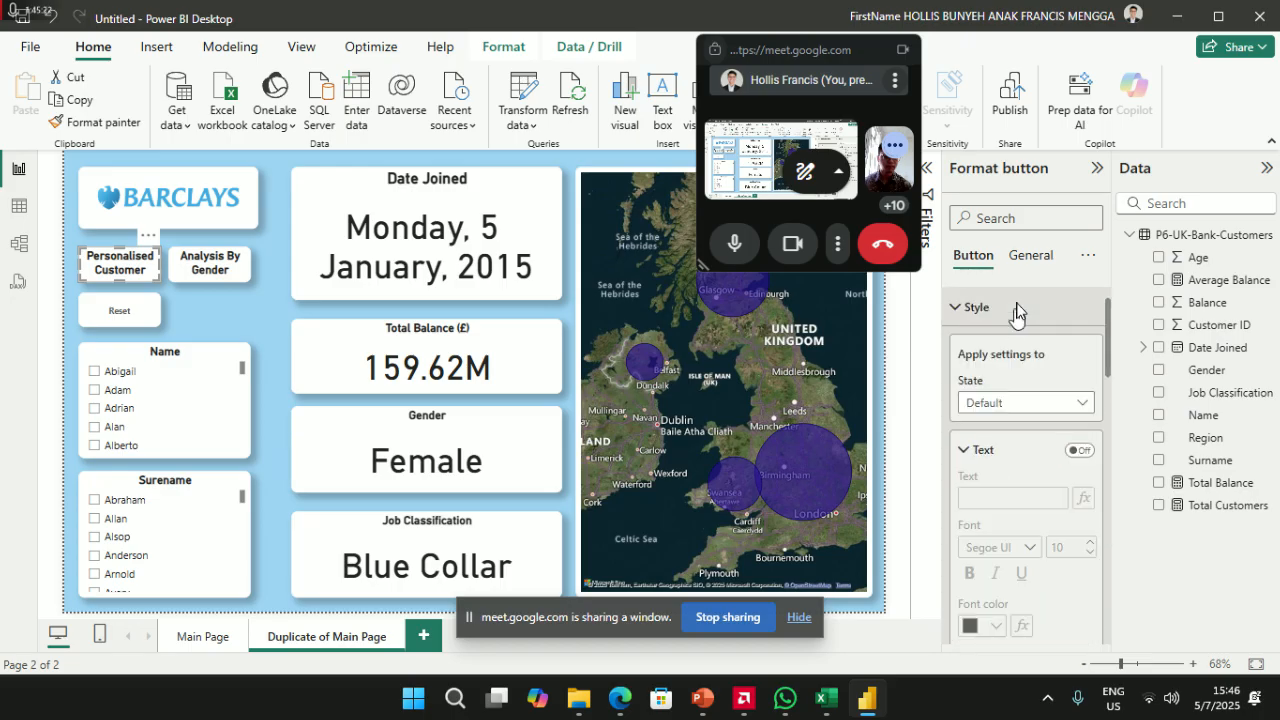
{"action": "left_click", "coordinate": [1031, 258]}
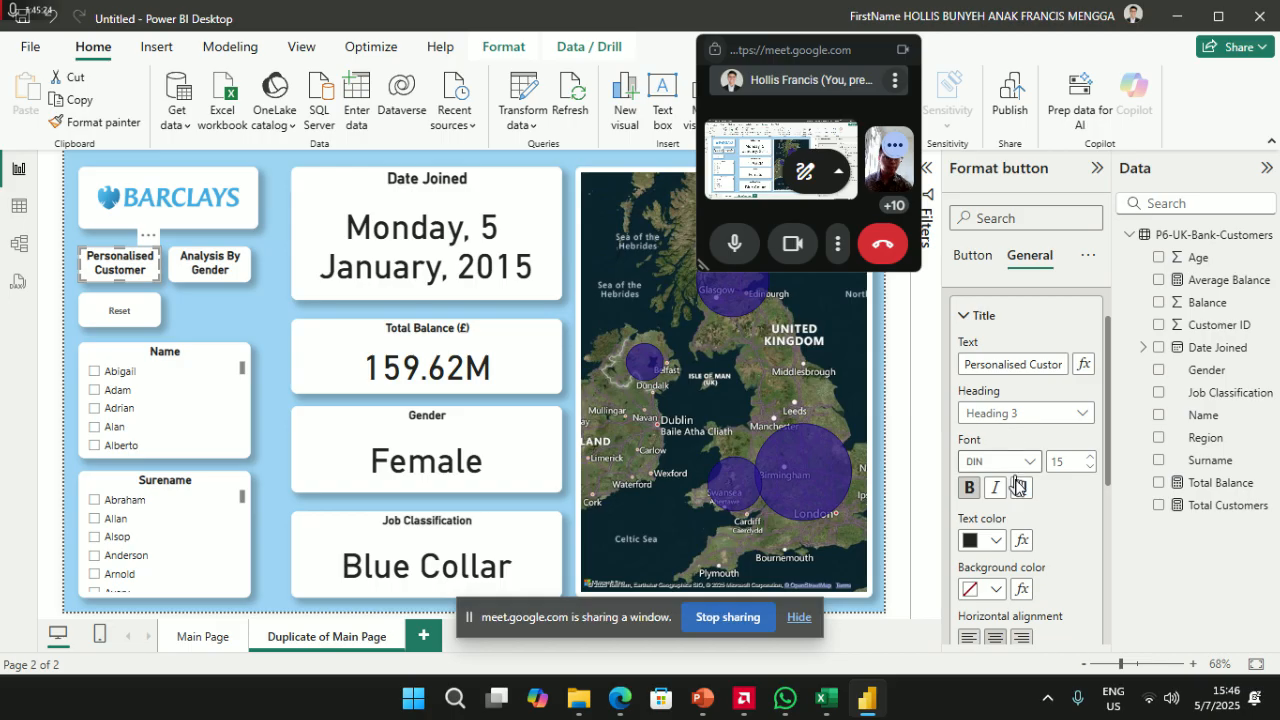
{"action": "scroll", "coordinate": [1027, 470], "scroll_direction": "up", "scroll_amount": 1}
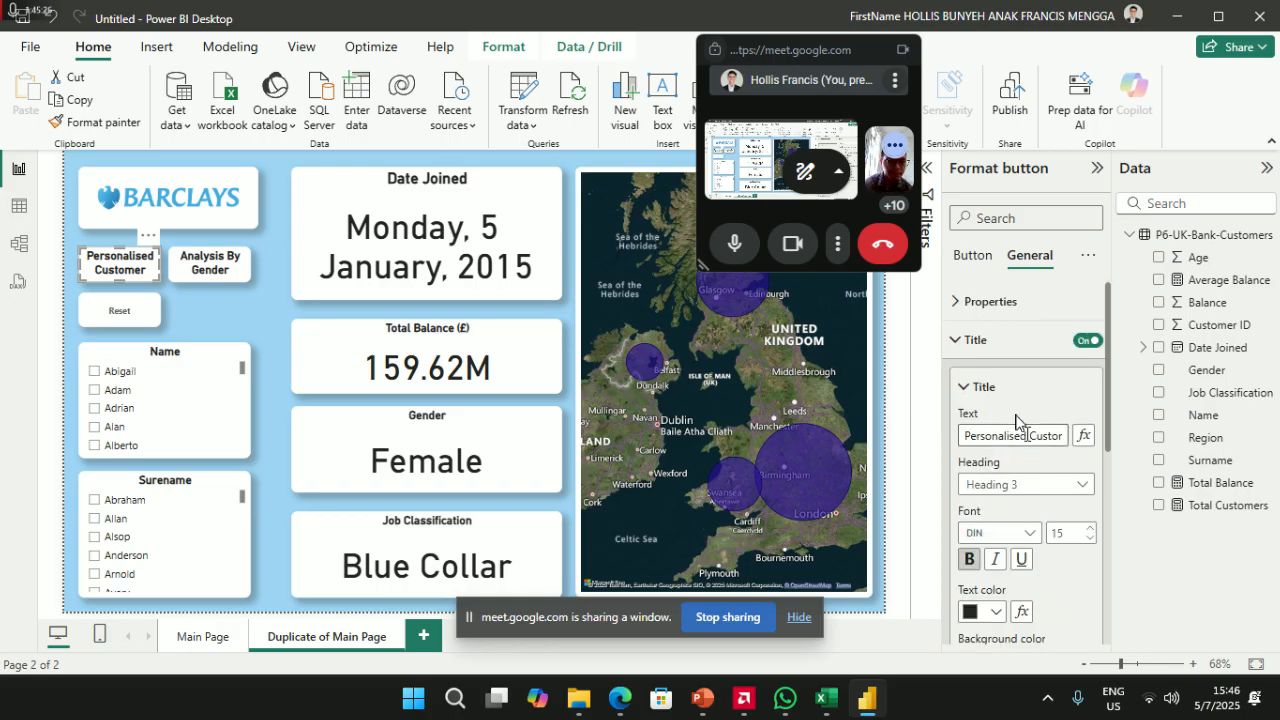
{"action": "scroll", "coordinate": [1028, 452], "scroll_direction": "down", "scroll_amount": 4}
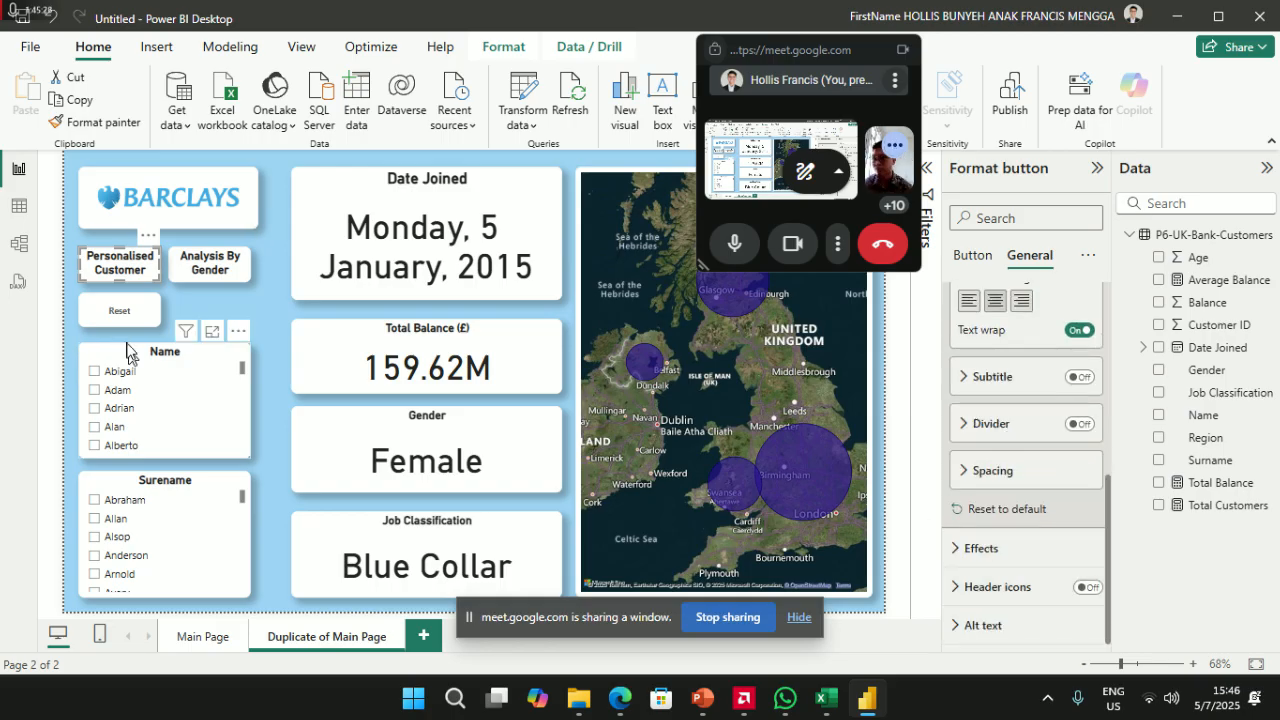
- Hide the Reset button's text label, leaving a blank button, and review its size and shape
{"action": "left_click", "coordinate": [119, 312]}
{"action": "scroll", "coordinate": [1005, 410], "scroll_direction": "up", "scroll_amount": 1}
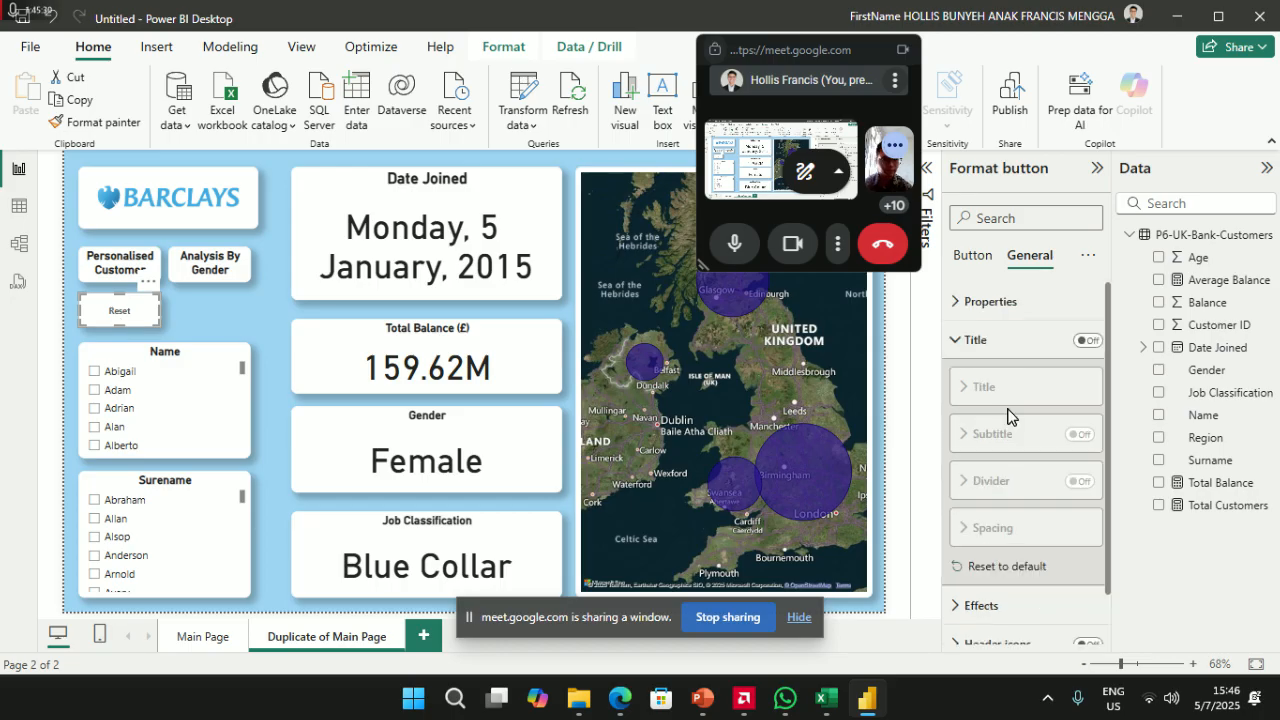
{"action": "left_click", "coordinate": [1010, 302]}
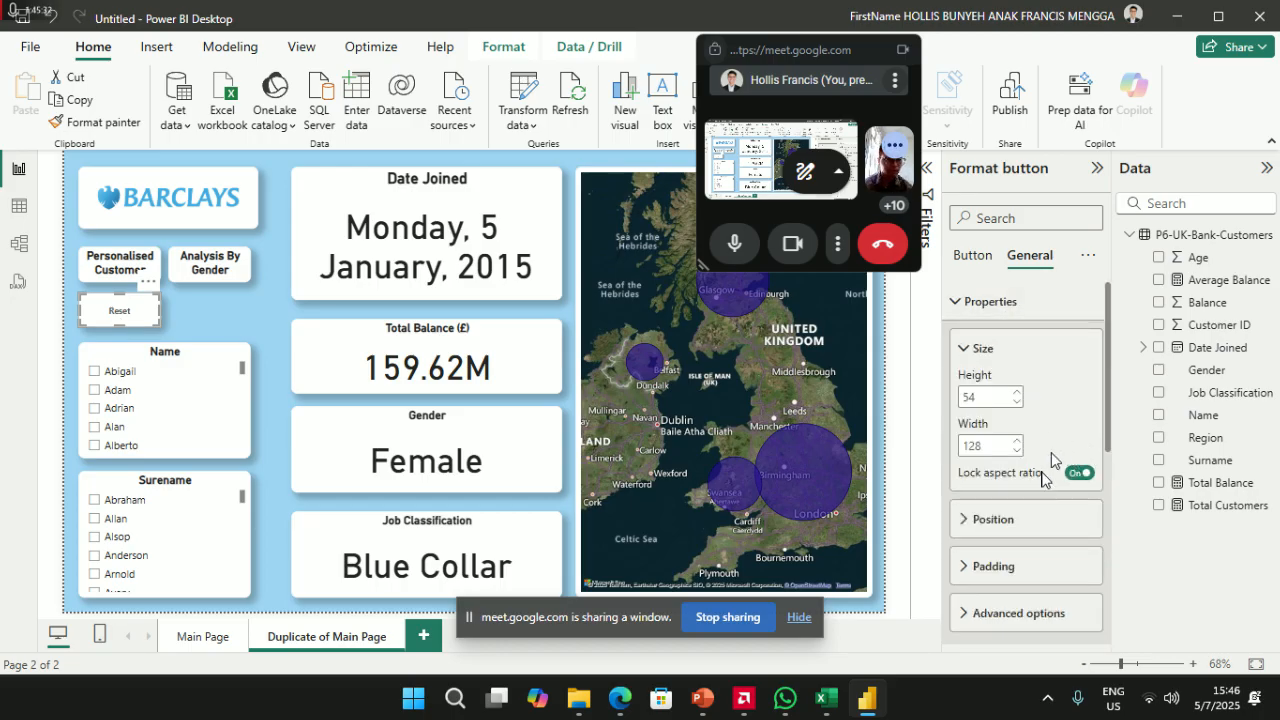
{"action": "scroll", "coordinate": [1051, 460], "scroll_direction": "down", "scroll_amount": 3}
{"action": "scroll", "coordinate": [1029, 449], "scroll_direction": "up", "scroll_amount": 3}
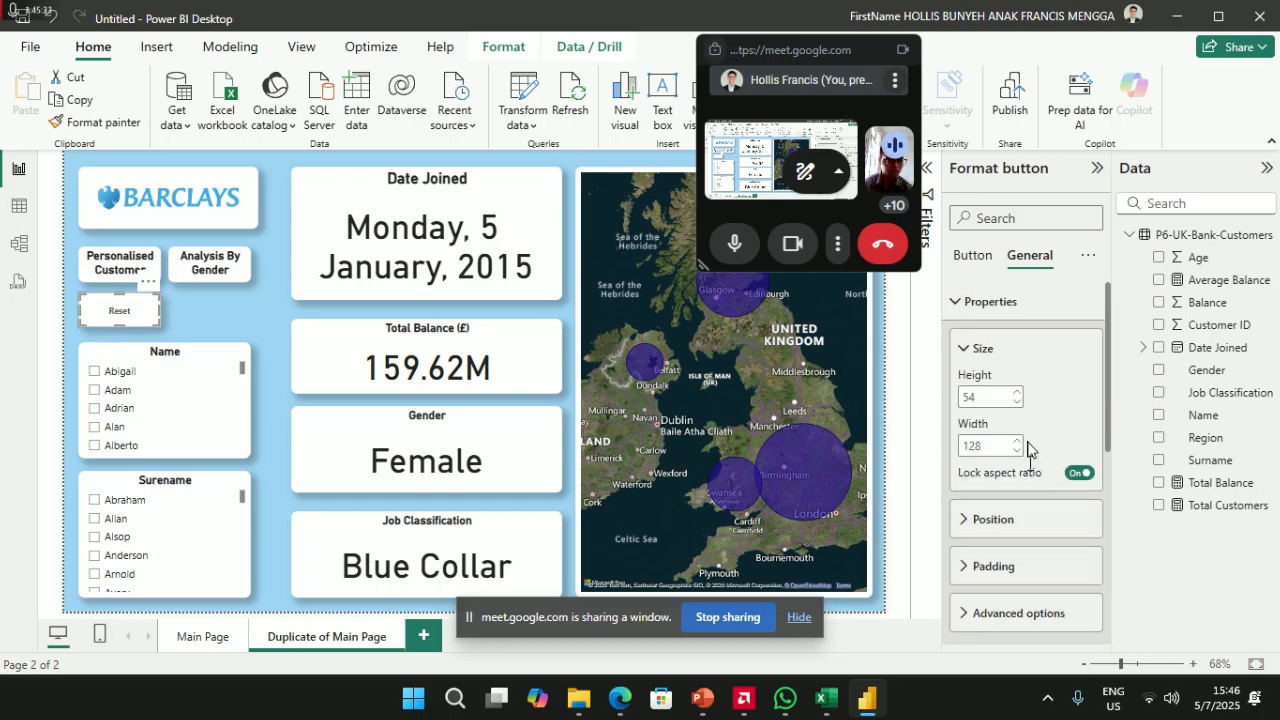
{"action": "left_click", "coordinate": [971, 255]}
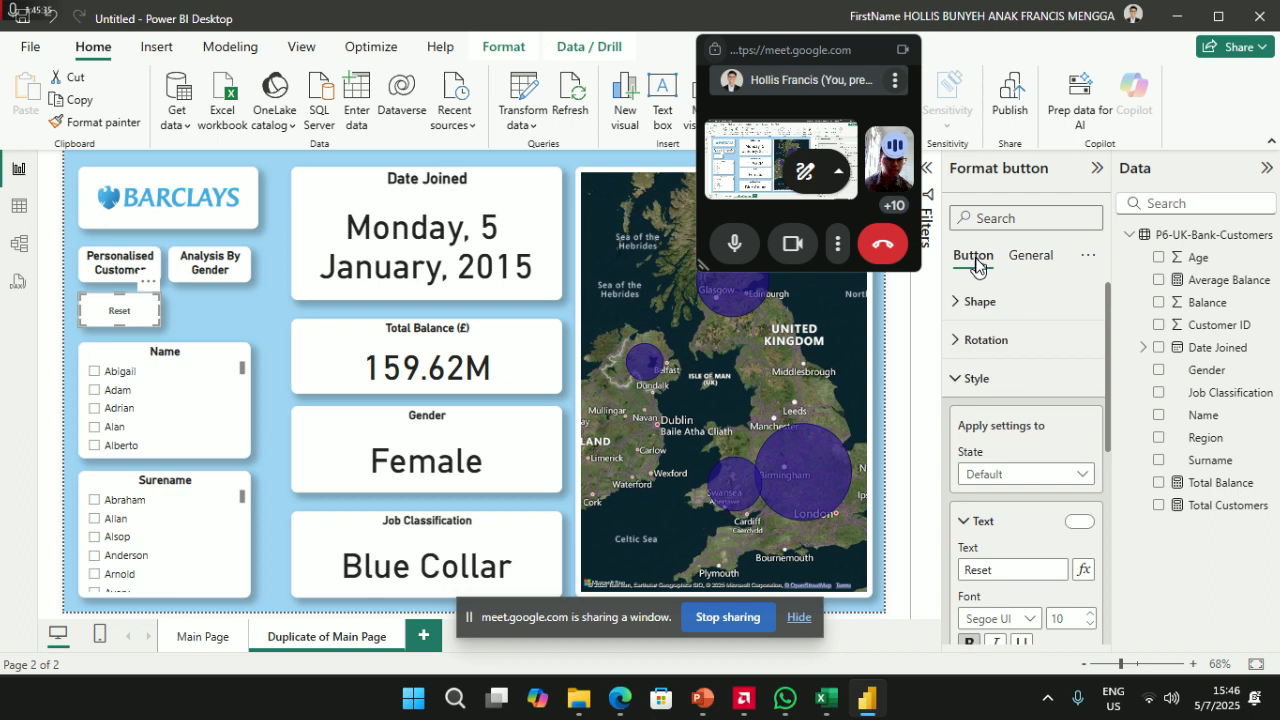
{"action": "left_click", "coordinate": [1079, 523]}
{"action": "left_click", "coordinate": [976, 301]}
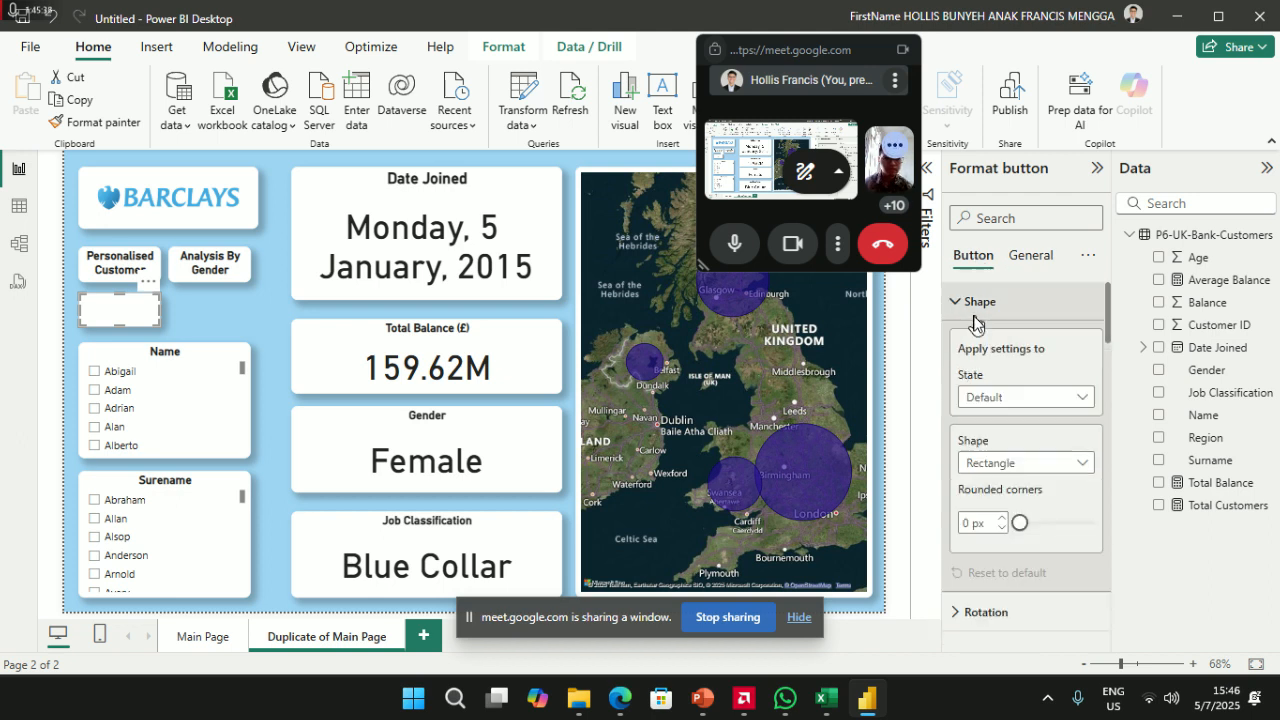
{"action": "scroll", "coordinate": [980, 414], "scroll_direction": "down", "scroll_amount": 4}
{"action": "scroll", "coordinate": [1005, 467], "scroll_direction": "down", "scroll_amount": 2}
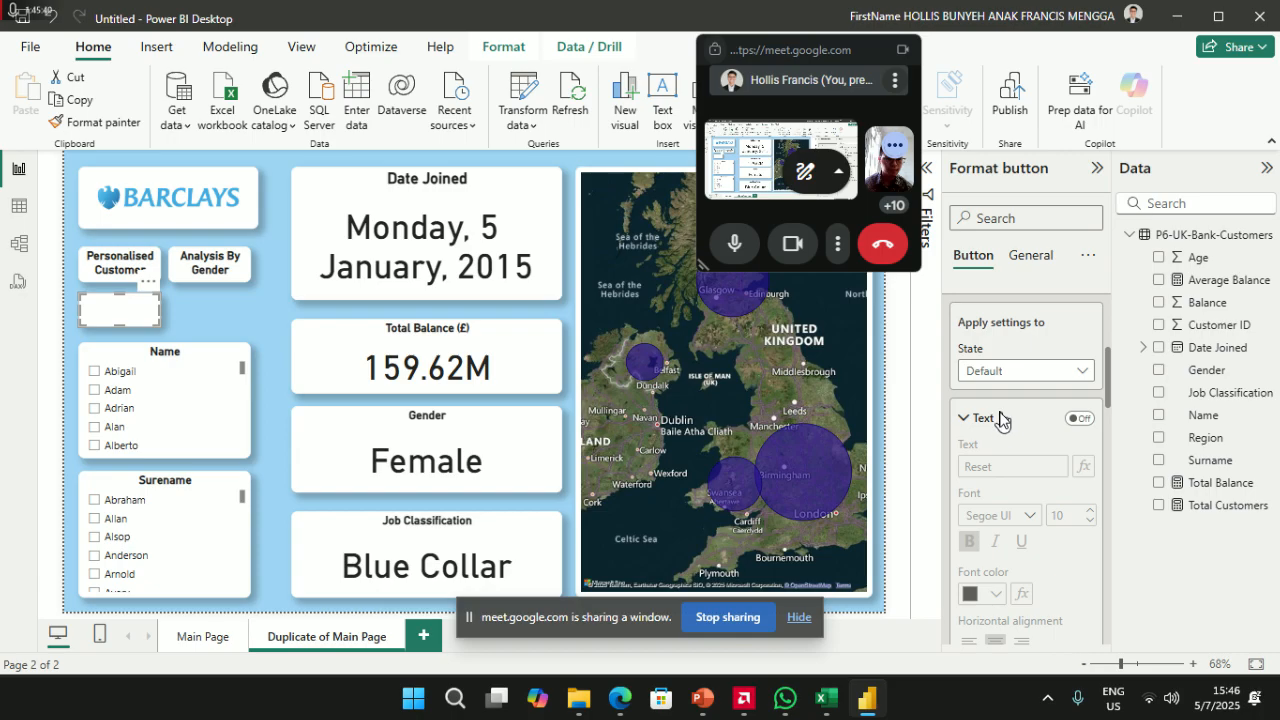
{"action": "scroll", "coordinate": [1000, 418], "scroll_direction": "down", "scroll_amount": 5}
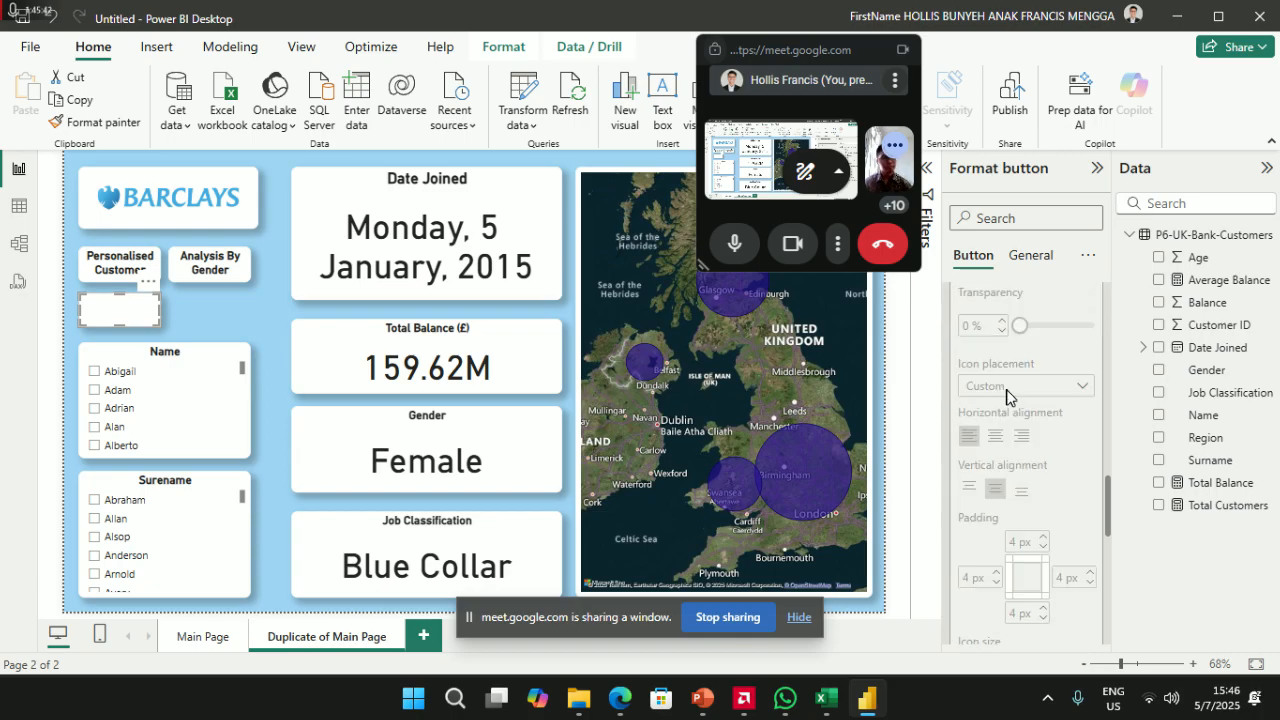
{"action": "scroll", "coordinate": [1005, 400], "scroll_direction": "down", "scroll_amount": 5}
{"action": "scroll", "coordinate": [988, 512], "scroll_direction": "down", "scroll_amount": 5}
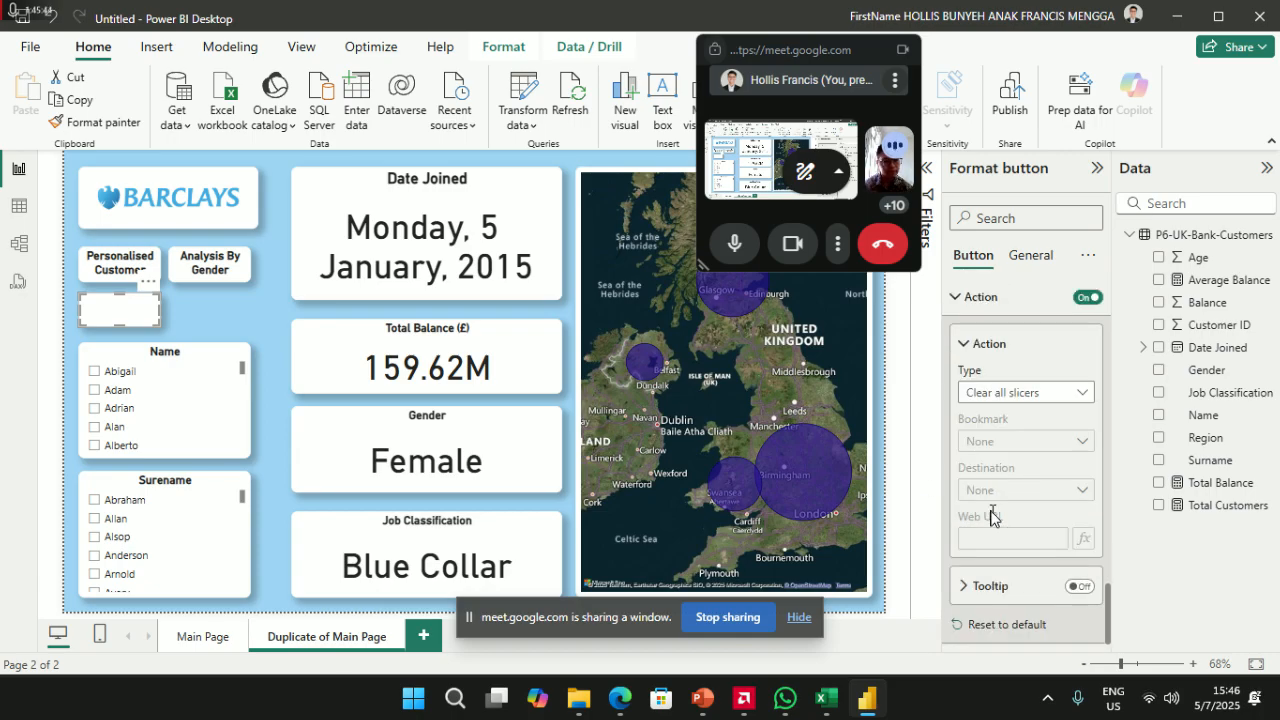
- Compare Analysis By Gender's size settings with the blank Reset button (54 high, 128 wide)
{"action": "left_click", "coordinate": [219, 266]}
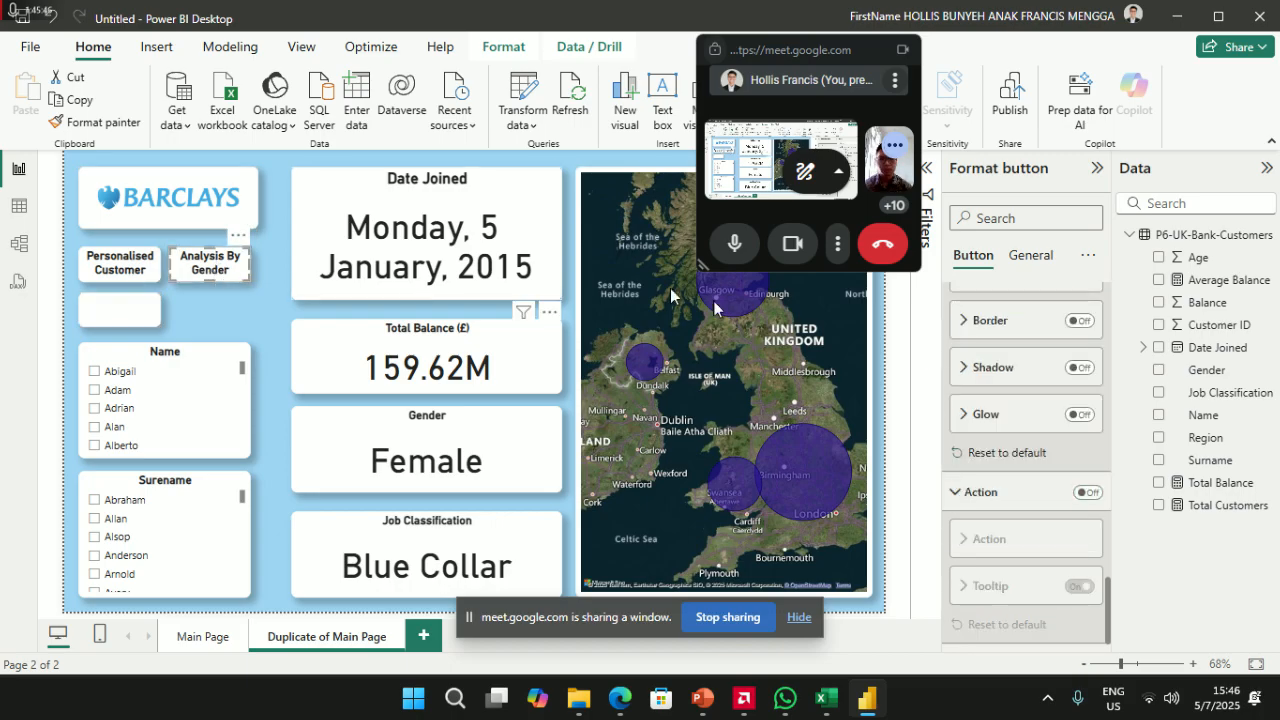
{"action": "scroll", "coordinate": [1022, 400], "scroll_direction": "up", "scroll_amount": 5}
{"action": "left_click", "coordinate": [1000, 316]}
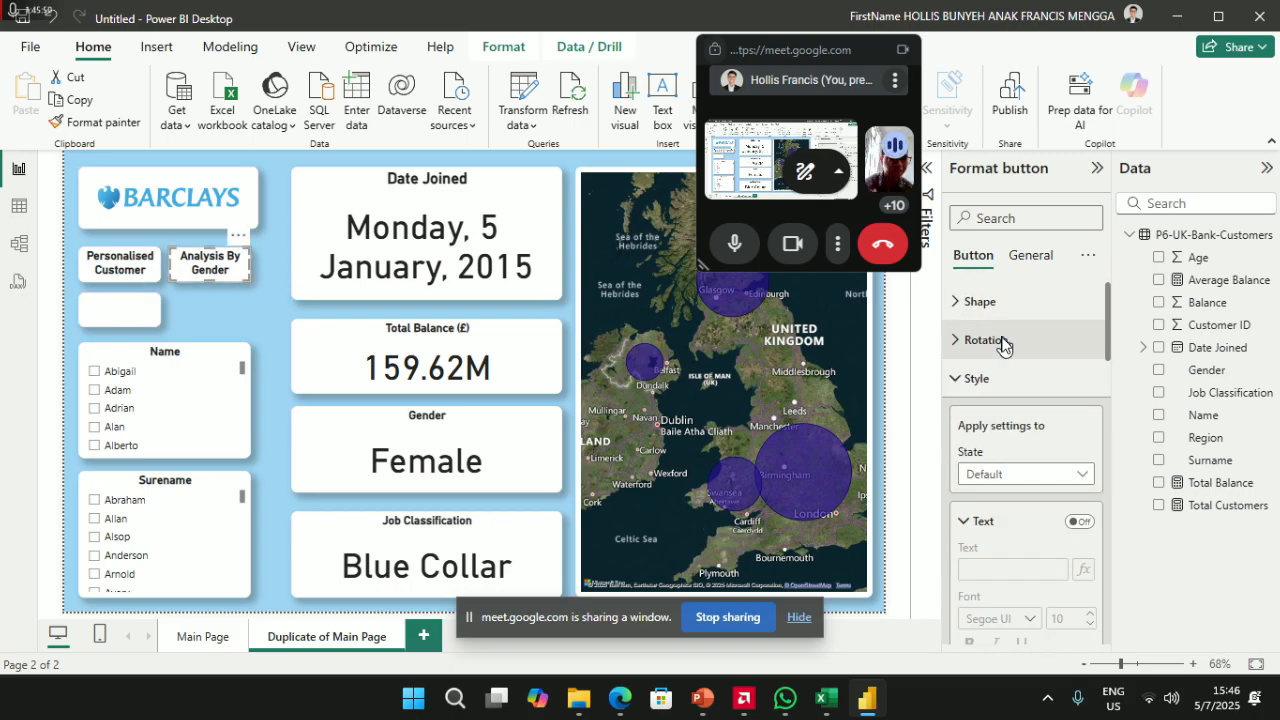
{"action": "left_click", "coordinate": [1002, 344]}
{"action": "left_click", "coordinate": [1002, 344]}
{"action": "left_click", "coordinate": [980, 304]}
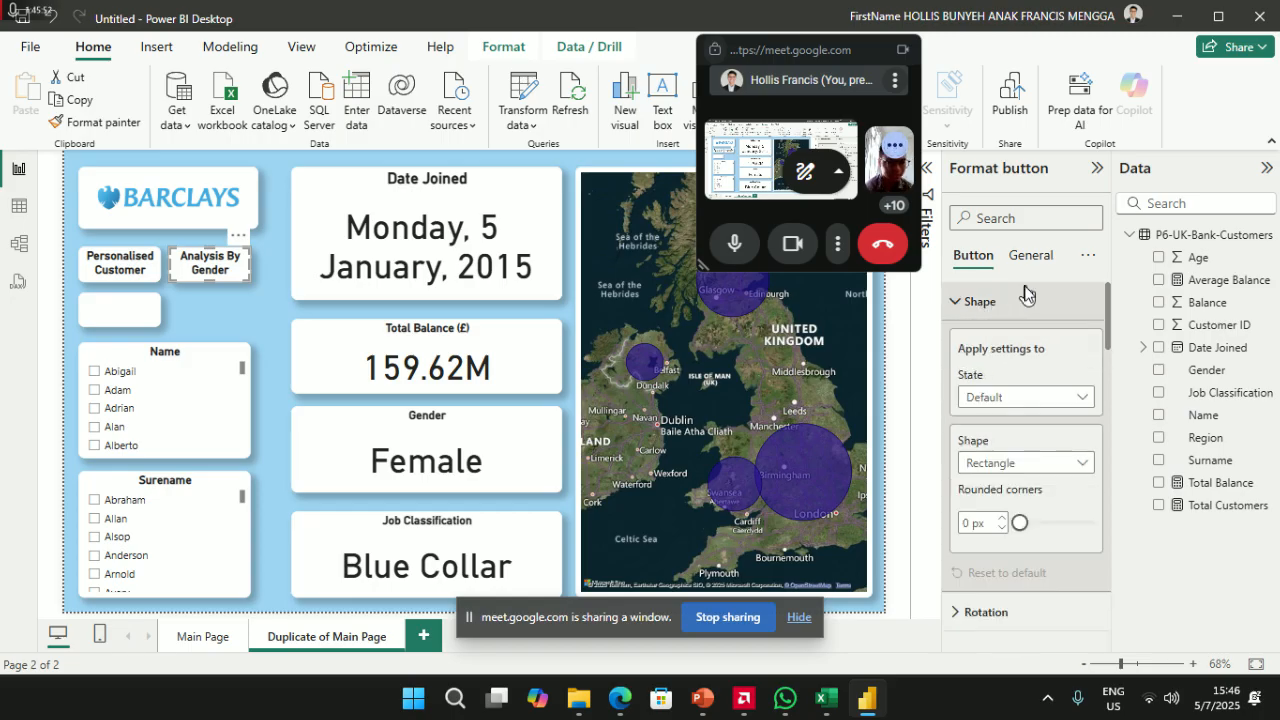
{"action": "left_click", "coordinate": [1018, 260]}
{"action": "scroll", "coordinate": [1005, 440], "scroll_direction": "down", "scroll_amount": 5}
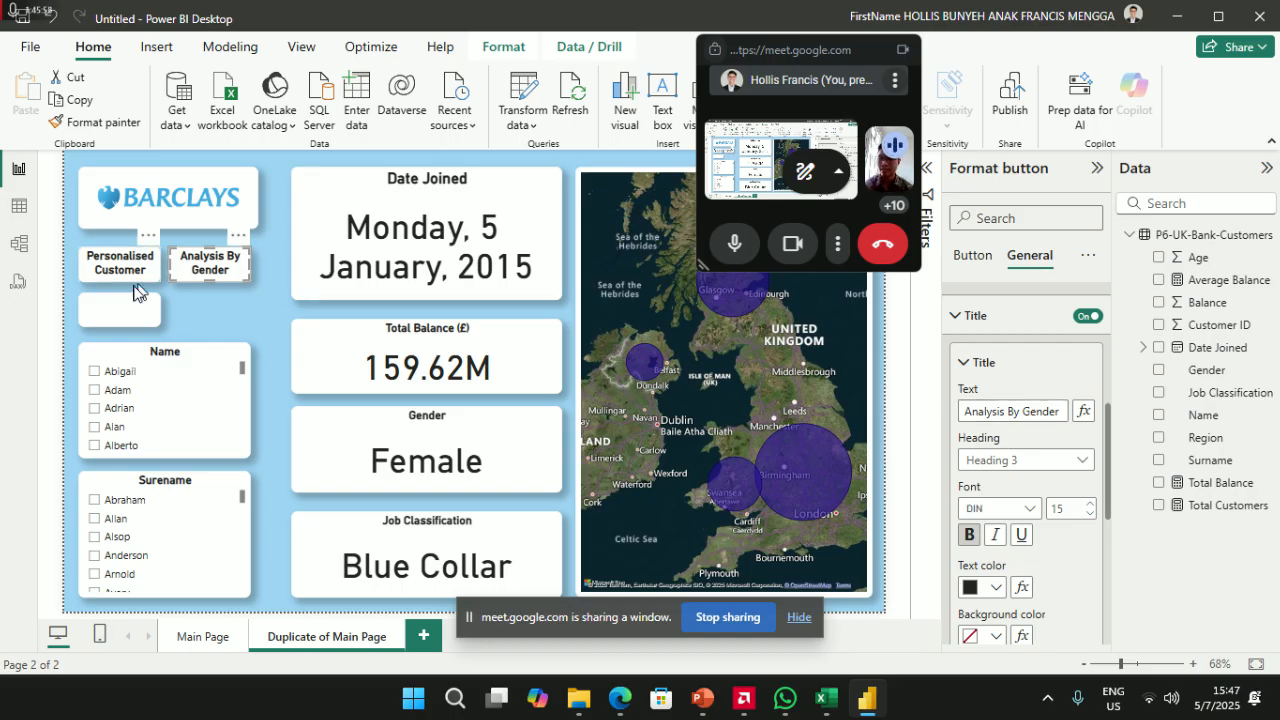
{"action": "scroll", "coordinate": [1030, 512], "scroll_direction": "up", "scroll_amount": 1}
{"action": "scroll", "coordinate": [1030, 512], "scroll_direction": "up", "scroll_amount": 3}
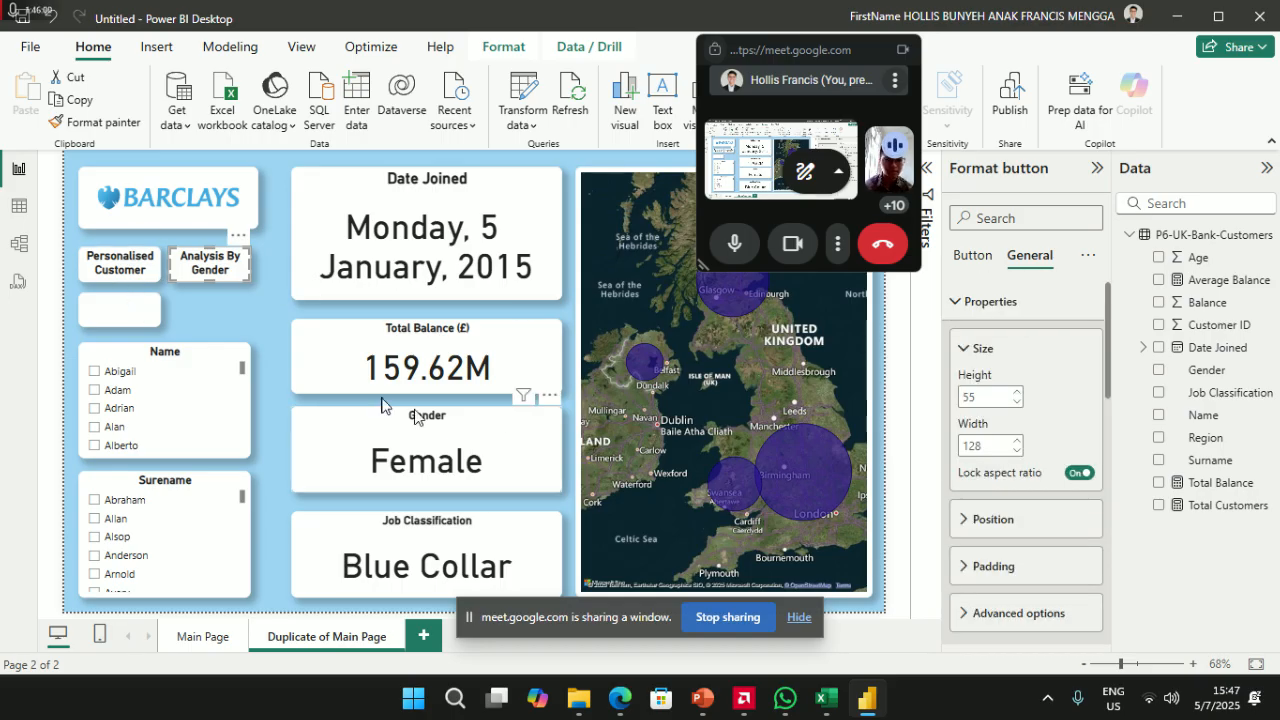
{"action": "left_click", "coordinate": [136, 322]}
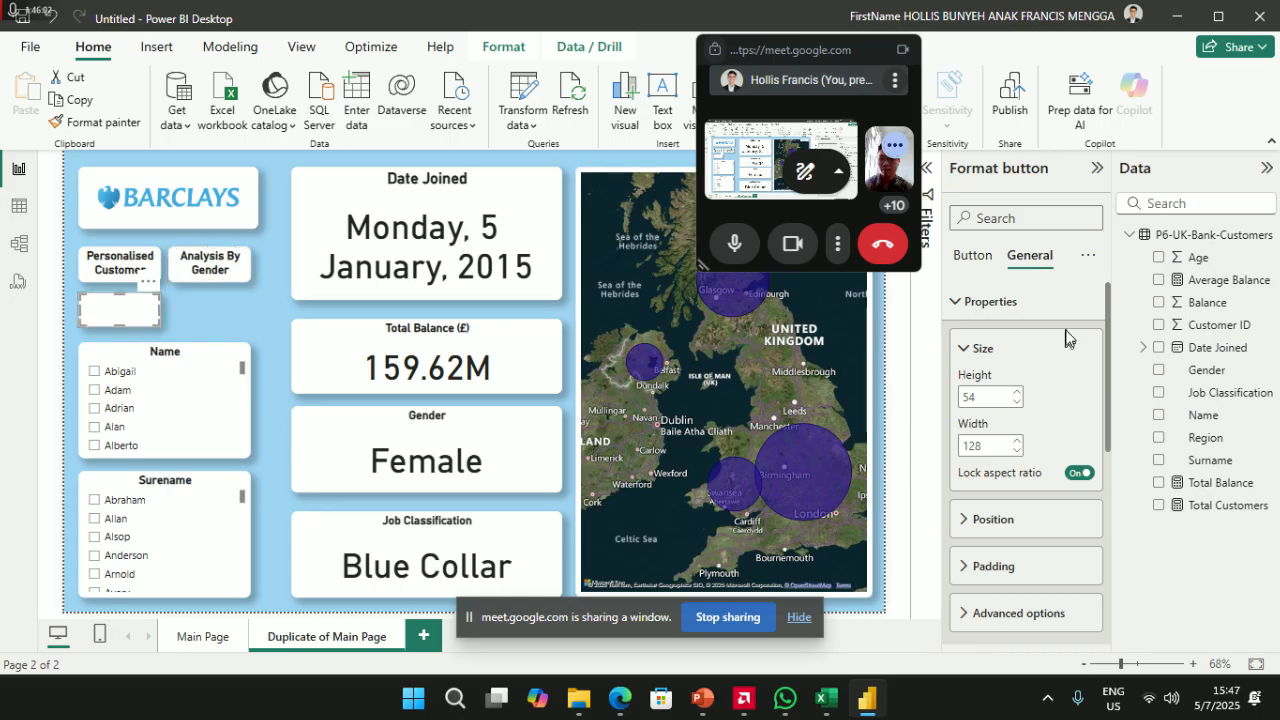
{"action": "scroll", "coordinate": [1035, 540], "scroll_direction": "down", "scroll_amount": 3}
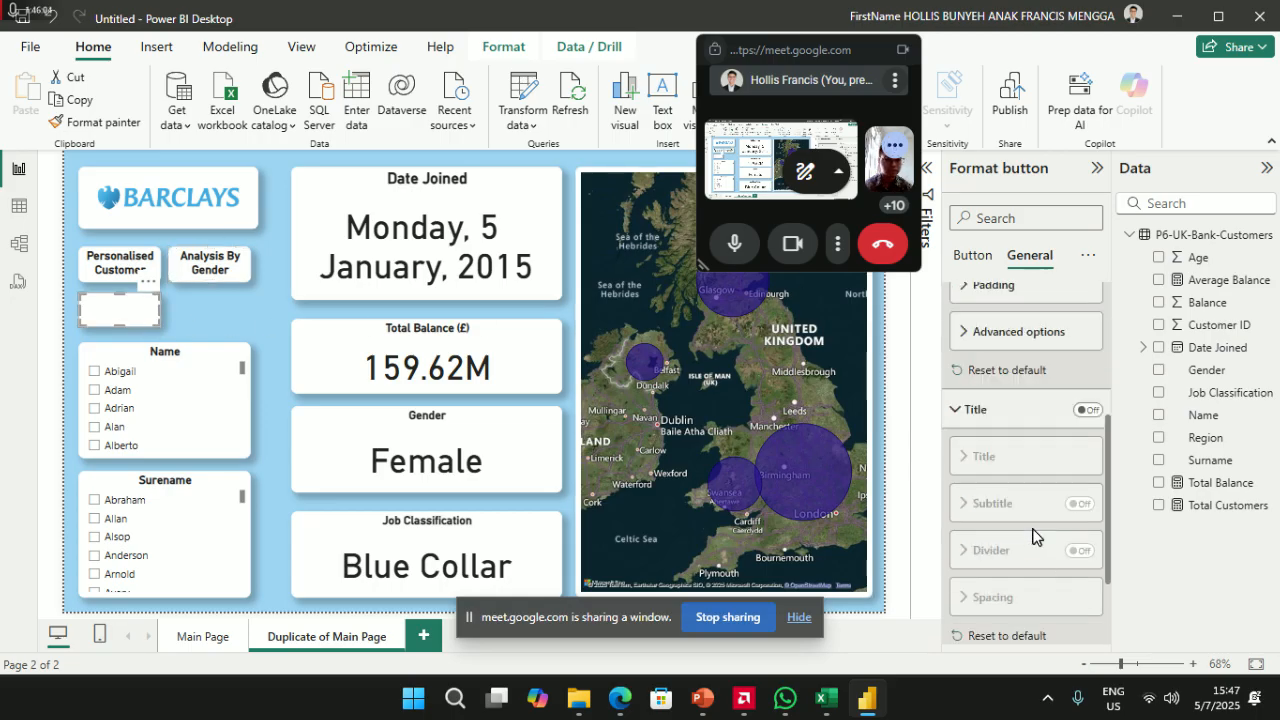
- Turn the button's title back on and change its text to Reset
{"action": "left_click", "coordinate": [1088, 410]}
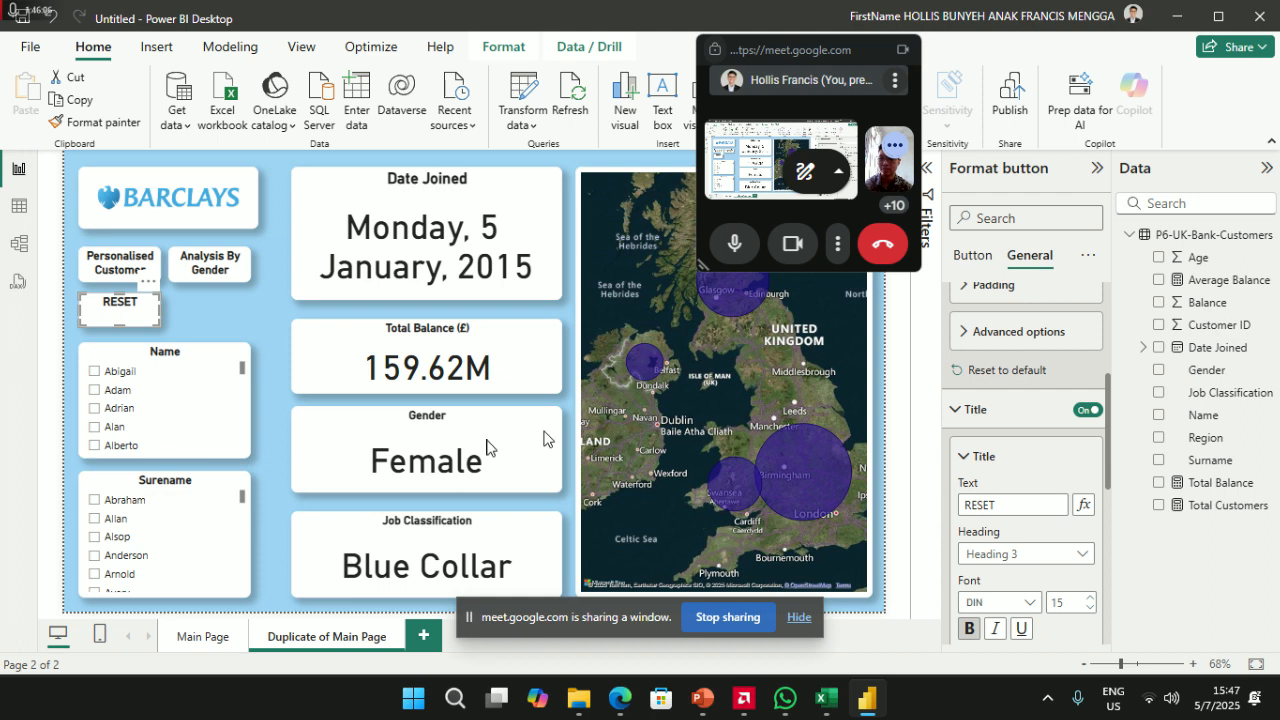
{"action": "scroll", "coordinate": [1020, 545], "scroll_direction": "down", "scroll_amount": 5}
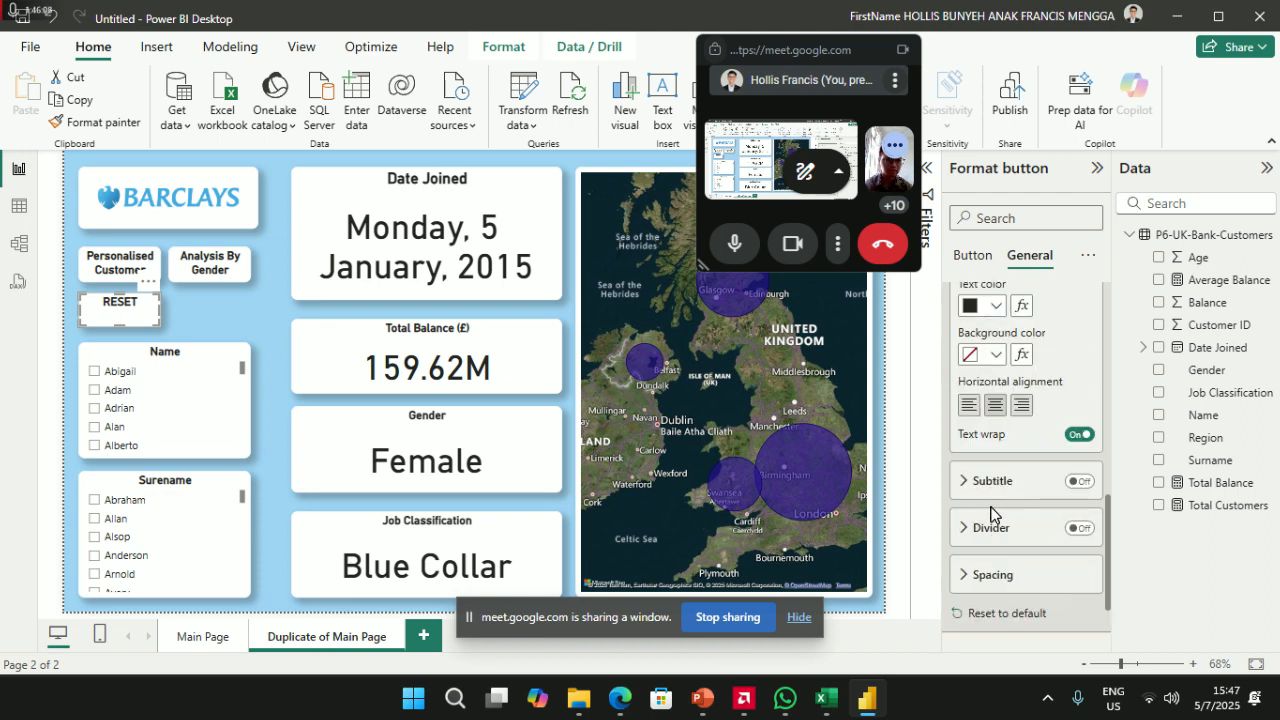
{"action": "left_click", "coordinate": [1006, 580]}
{"action": "scroll", "coordinate": [1020, 580], "scroll_direction": "down", "scroll_amount": 2}
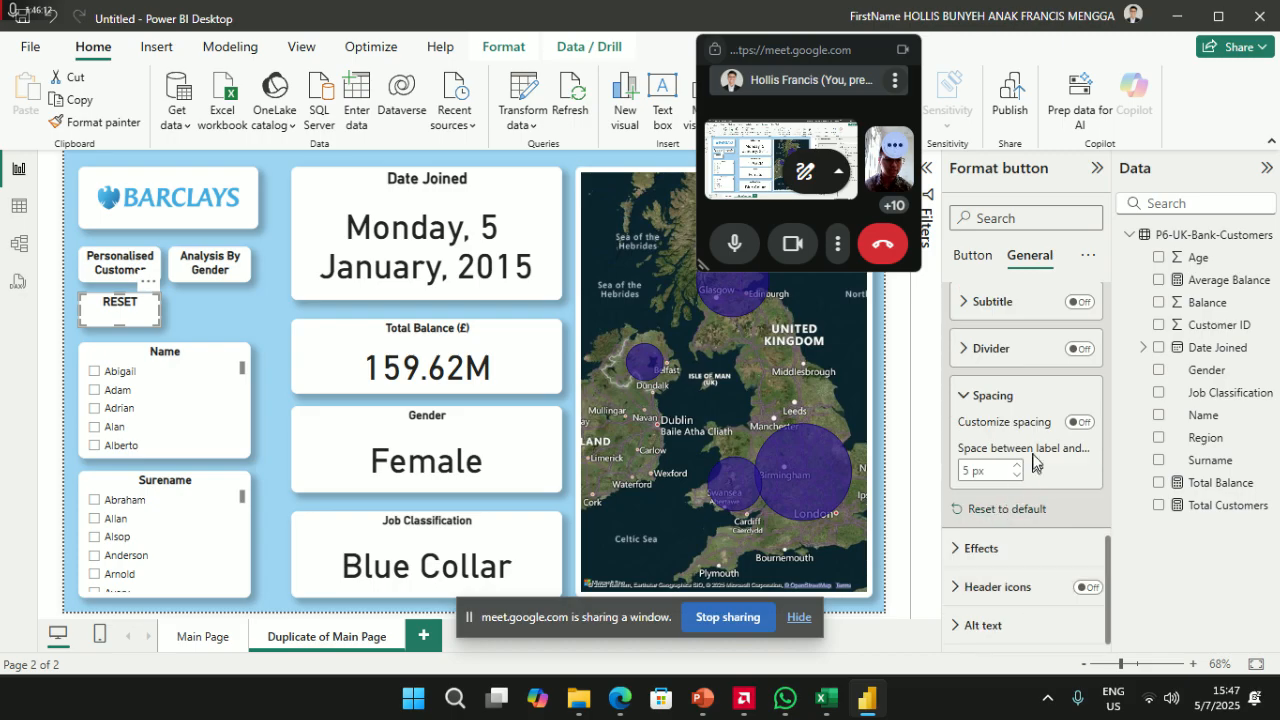
{"action": "scroll", "coordinate": [1043, 443], "scroll_direction": "up", "scroll_amount": 2}
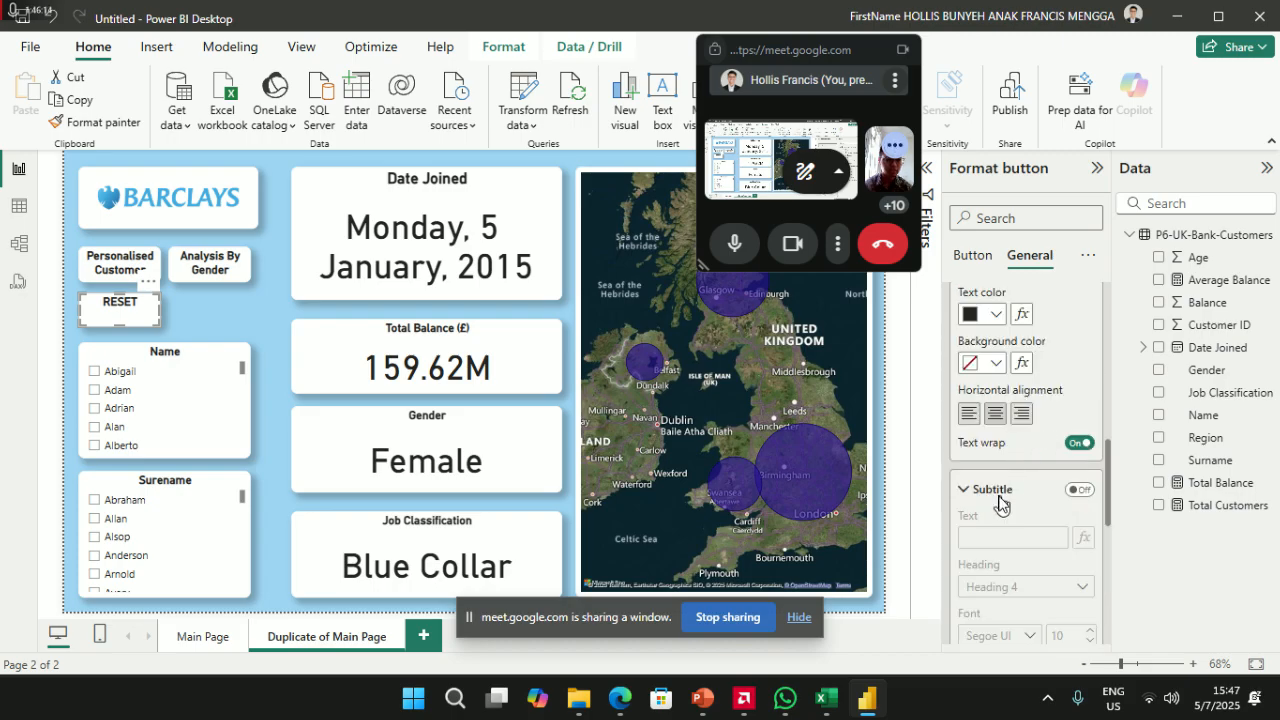
{"action": "scroll", "coordinate": [998, 485], "scroll_direction": "up", "scroll_amount": 3}
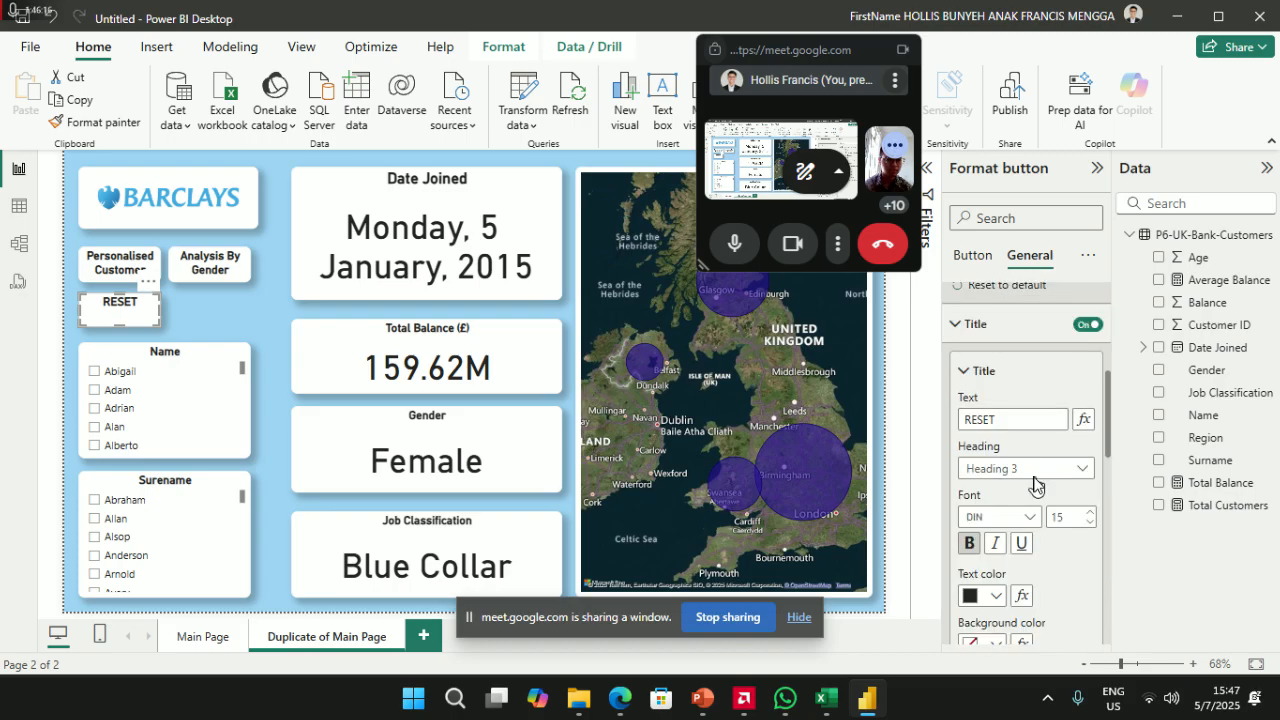
{"action": "scroll", "coordinate": [1035, 484], "scroll_direction": "down", "scroll_amount": 1}
{"action": "left_click", "coordinate": [1008, 333]}
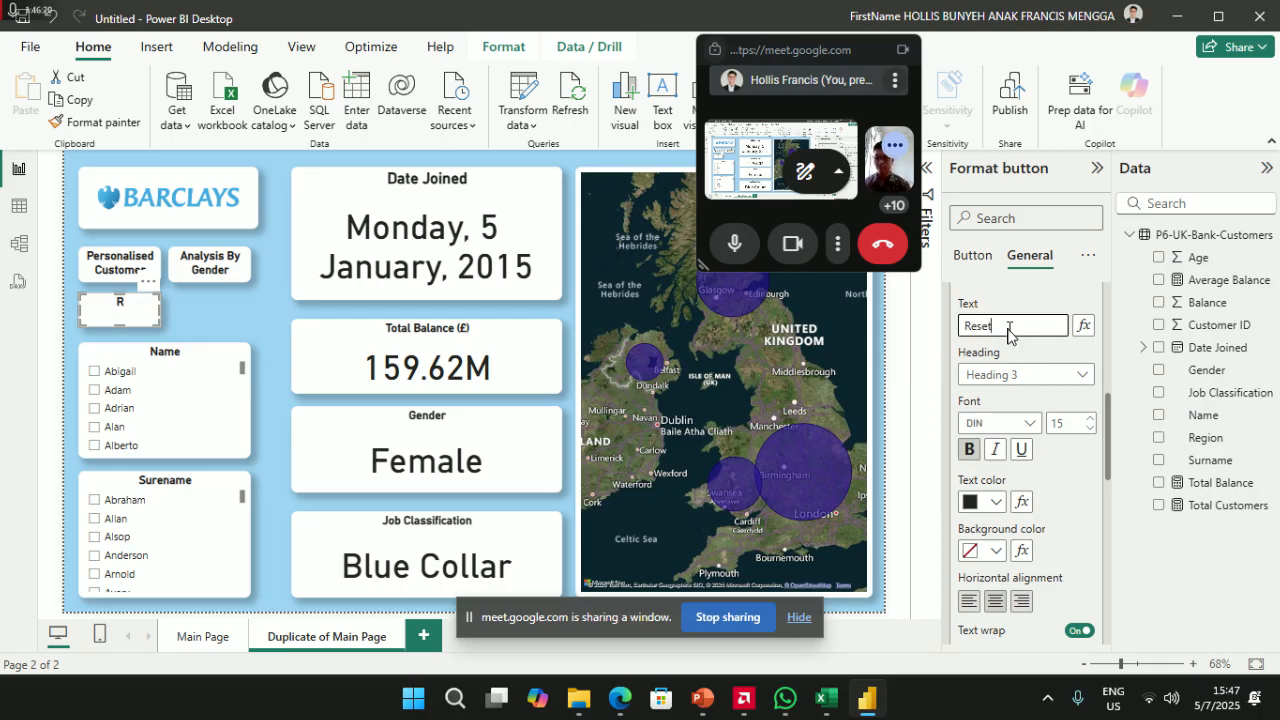
{"action": "scroll", "coordinate": [1003, 480], "scroll_direction": "up", "scroll_amount": 6}
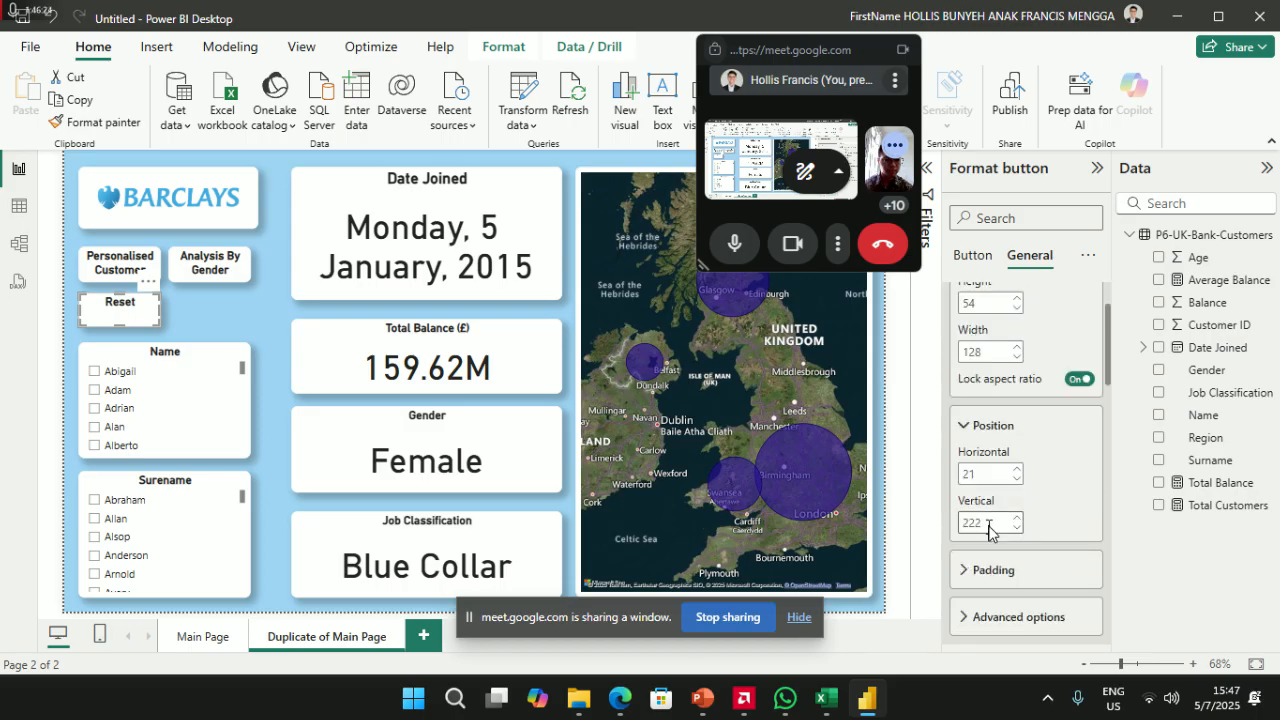
- Set the button's horizontal position to 20
{"action": "double_click", "coordinate": [998, 476]}
{"action": "type", "text": "222"}
{"action": "key", "text": "Return"}
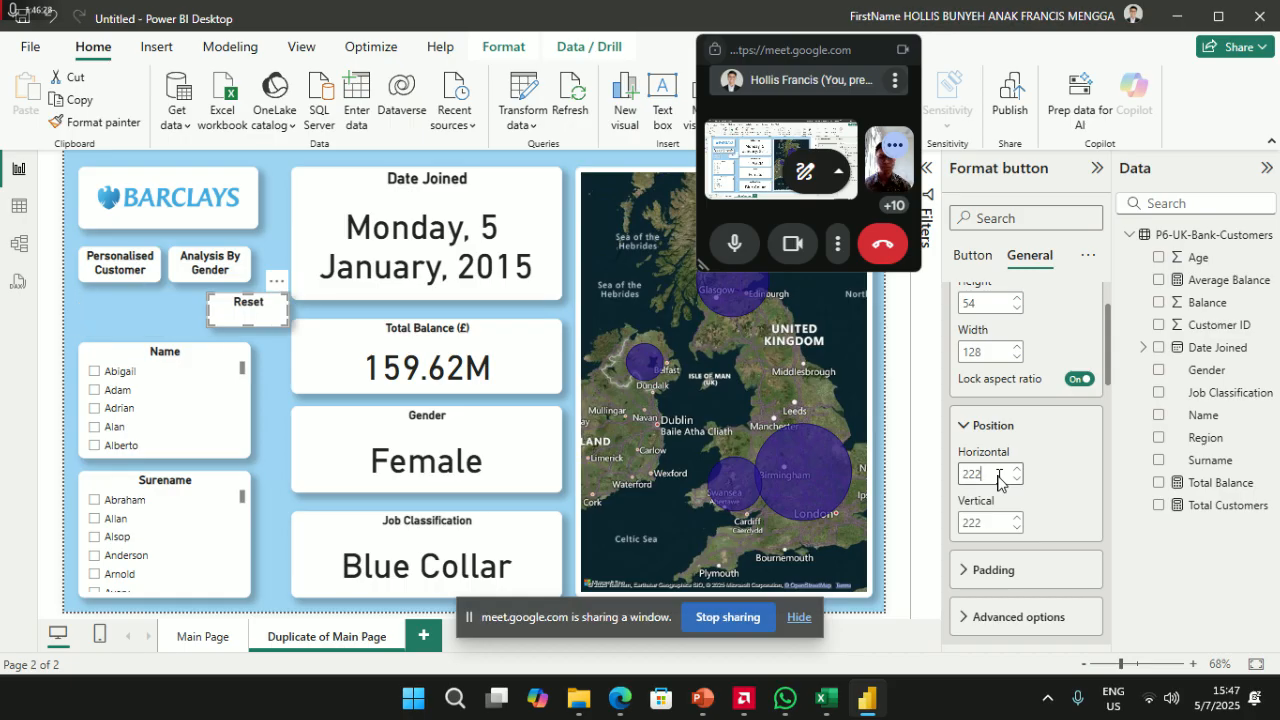
{"action": "key", "text": "BackSpace"}
{"action": "key", "text": "BackSpace"}
{"action": "type", "text": "21"}
{"action": "key", "text": "BackSpace"}
{"action": "key", "text": "BackSpace"}
{"action": "type", "text": "0"}
{"action": "key", "text": "Return"}
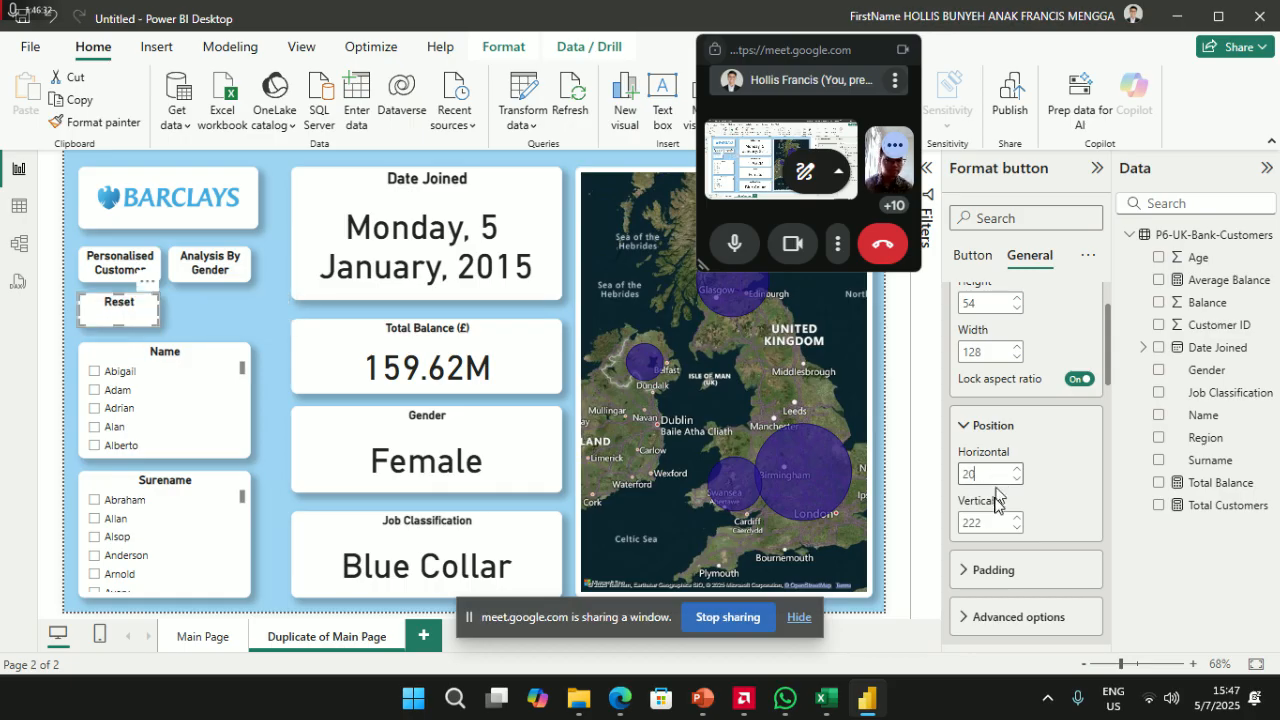
- Set the button's top padding to 15 px so the Reset label sits centred
{"action": "left_click", "coordinate": [985, 569]}
{"action": "left_click", "coordinate": [1022, 508]}
{"action": "type", "text": "20"}
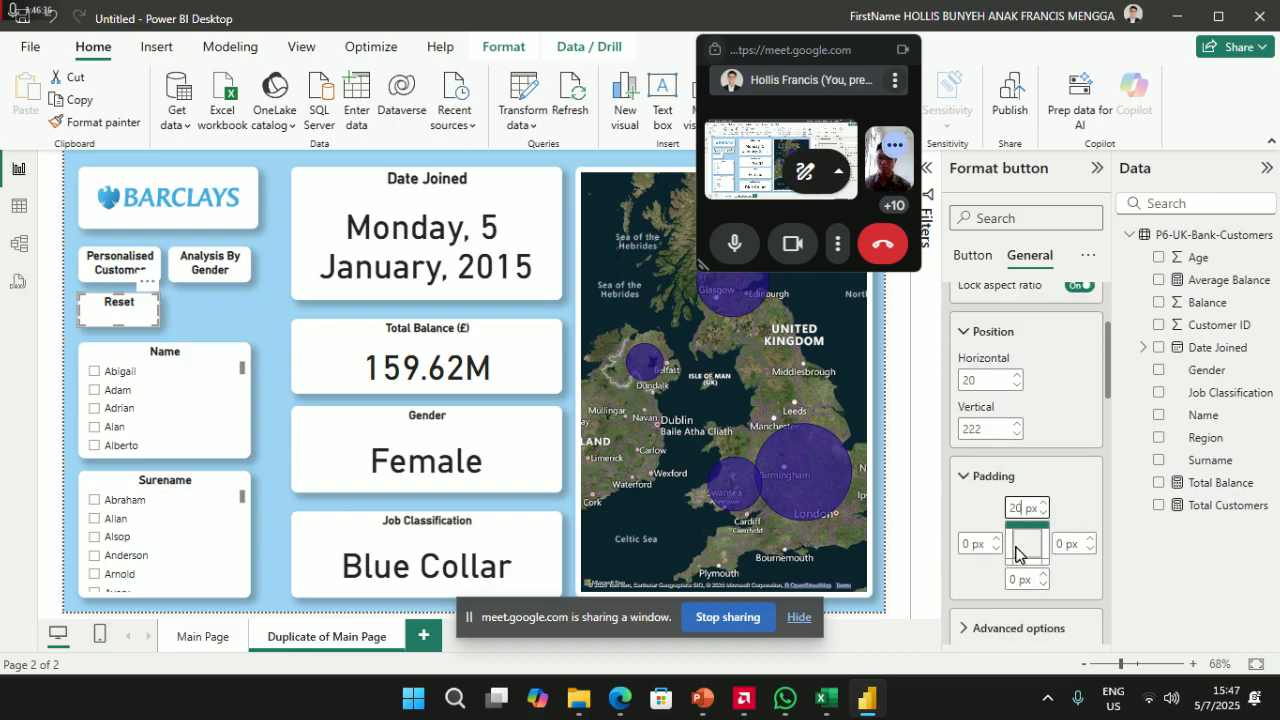
{"action": "key", "text": "Return"}
{"action": "key", "text": "BackSpace"}
{"action": "key", "text": "BackSpace"}
{"action": "type", "text": "15"}
{"action": "key", "text": "Return"}
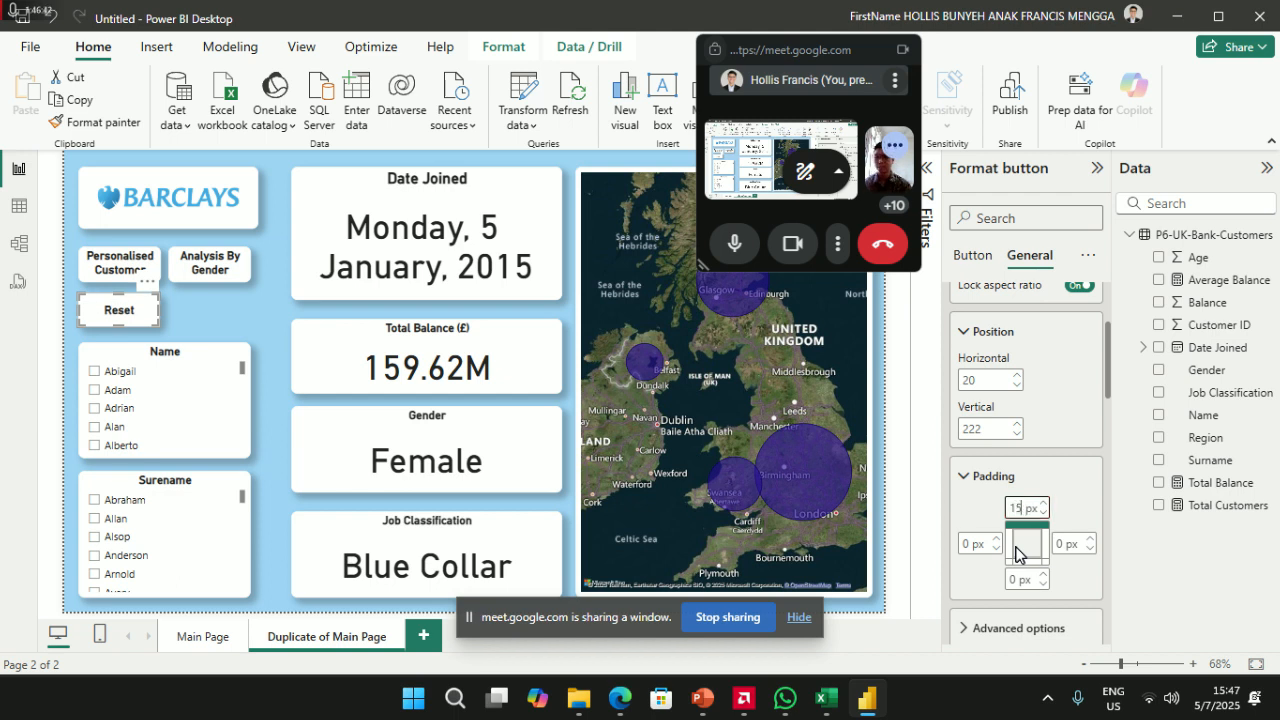
{"action": "left_click", "coordinate": [181, 309]}
{"action": "left_click", "coordinate": [145, 322]}
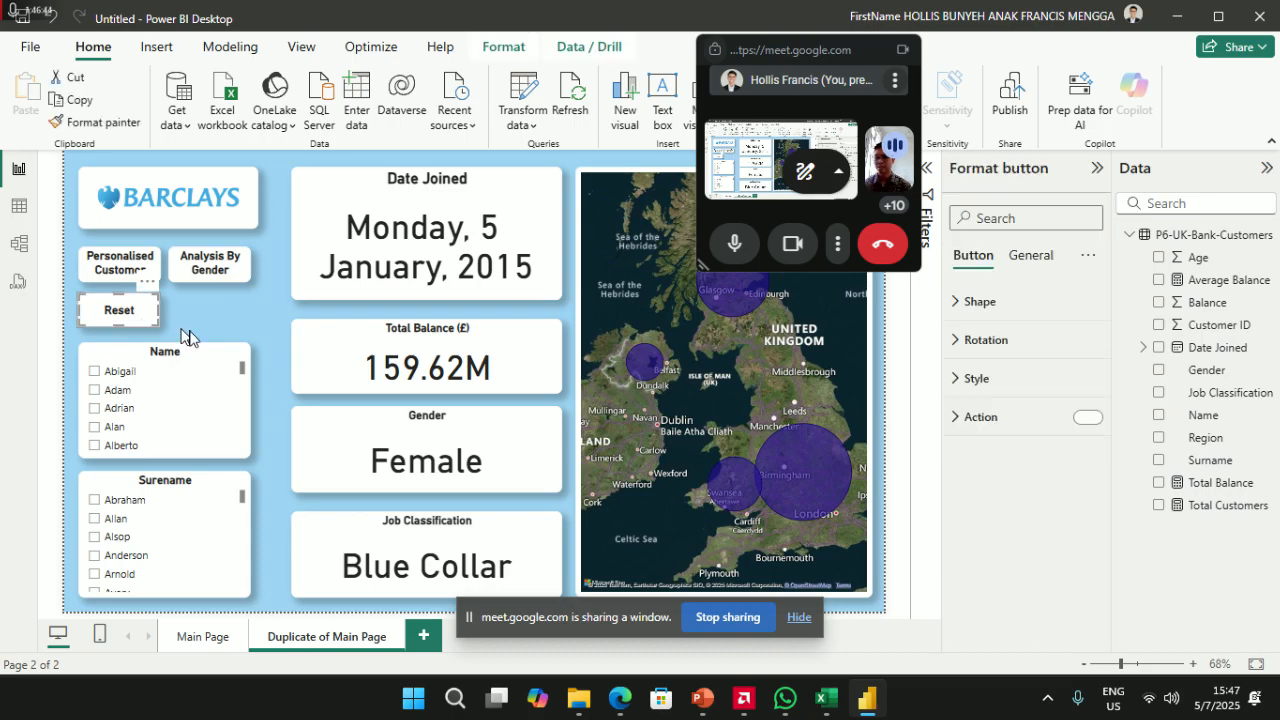
{"action": "left_click", "coordinate": [290, 365]}
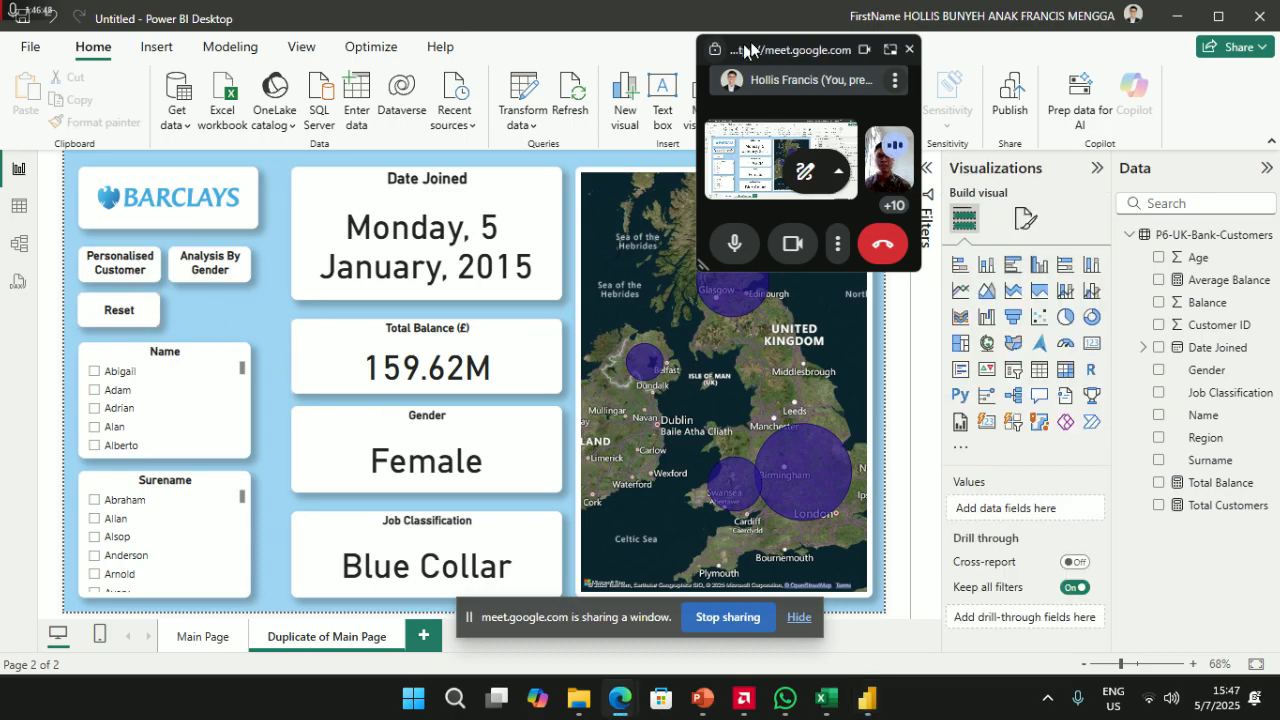
- Add a blank button beside Reset and give it Personalised Customer's formatting
{"action": "left_click", "coordinate": [153, 55]}
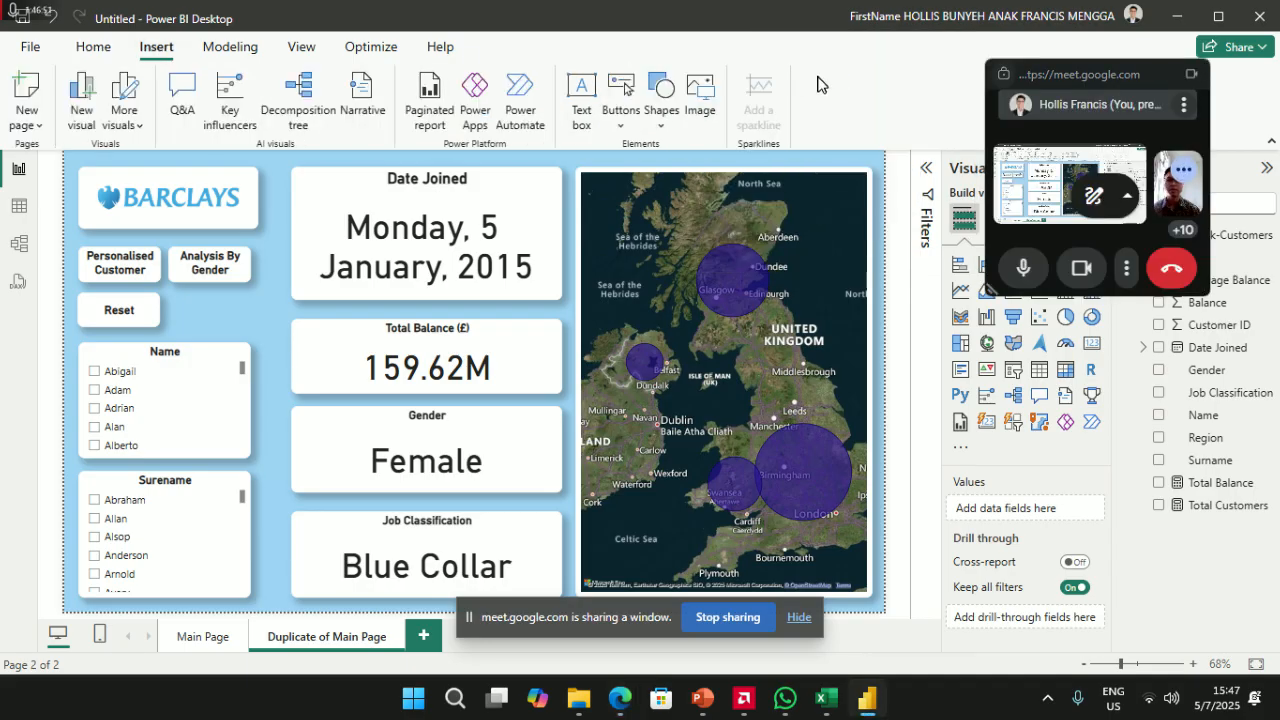
{"action": "left_click", "coordinate": [620, 118]}
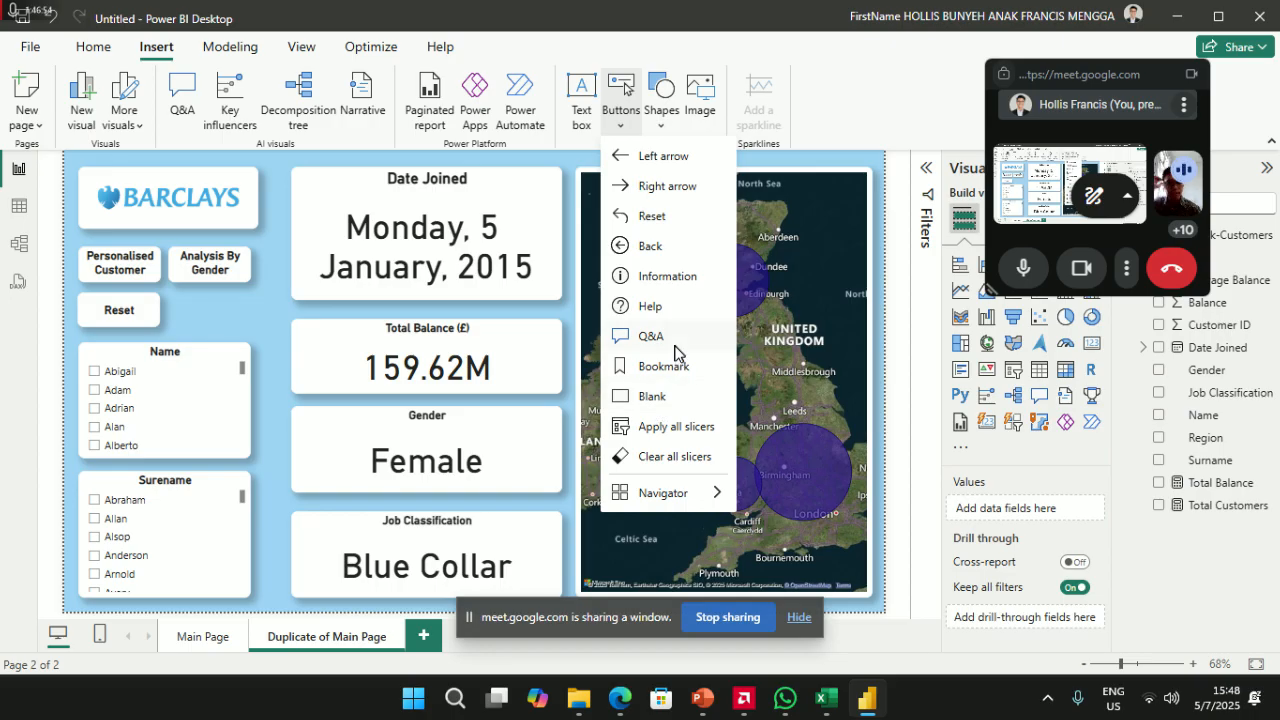
{"action": "left_click", "coordinate": [660, 400]}
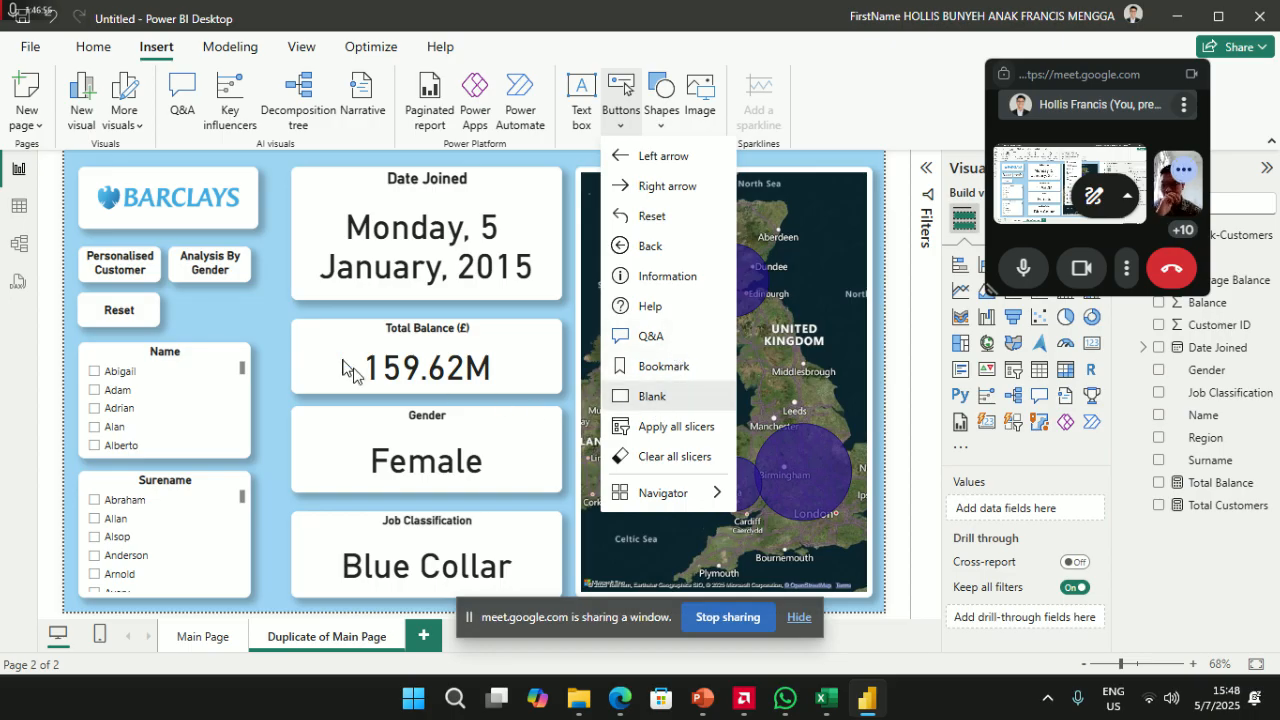
{"action": "left_click_drag", "start_coordinate": [105, 170], "coordinate": [250, 327]}
{"action": "left_click", "coordinate": [88, 47]}
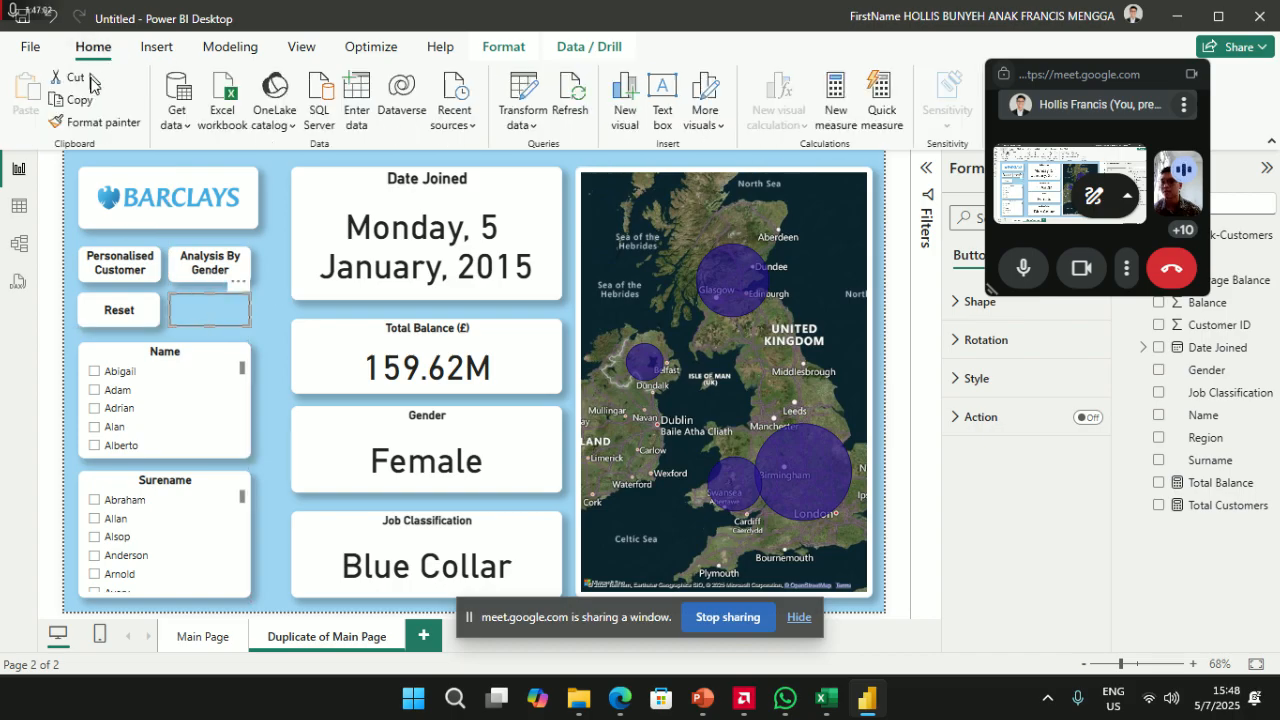
{"action": "left_click", "coordinate": [115, 262]}
{"action": "left_click", "coordinate": [95, 122]}
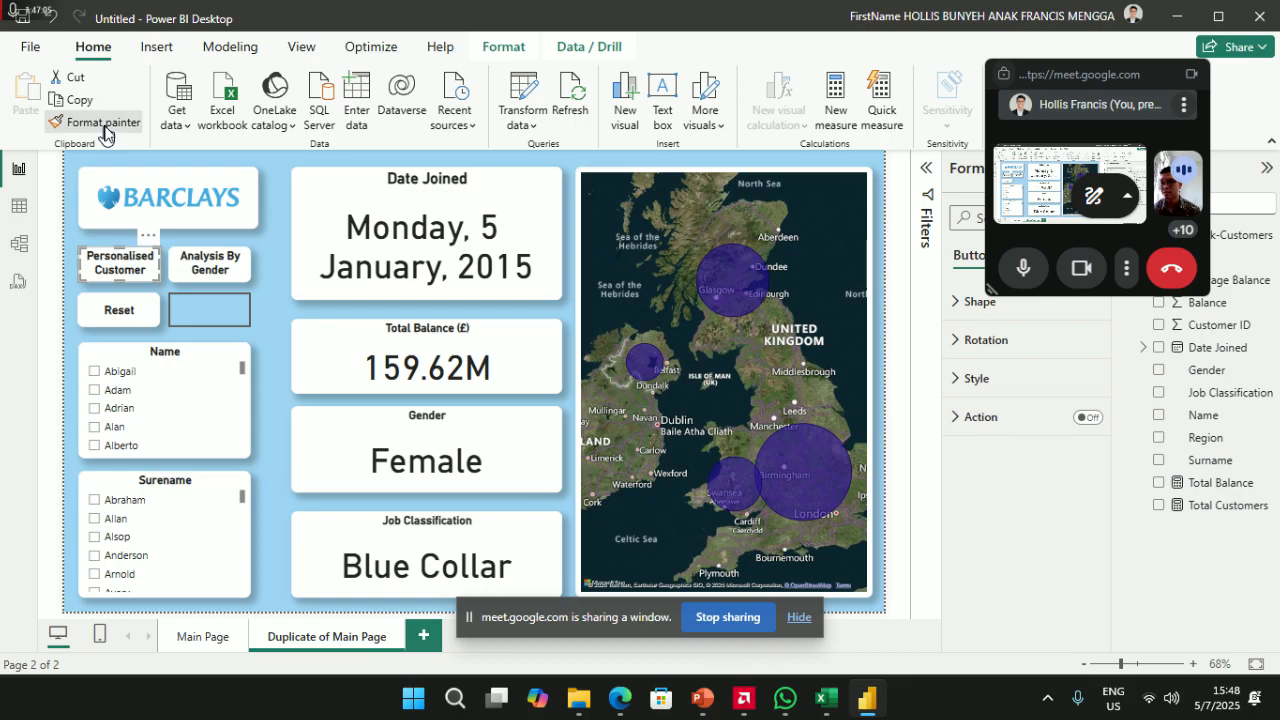
{"action": "left_click", "coordinate": [207, 314]}
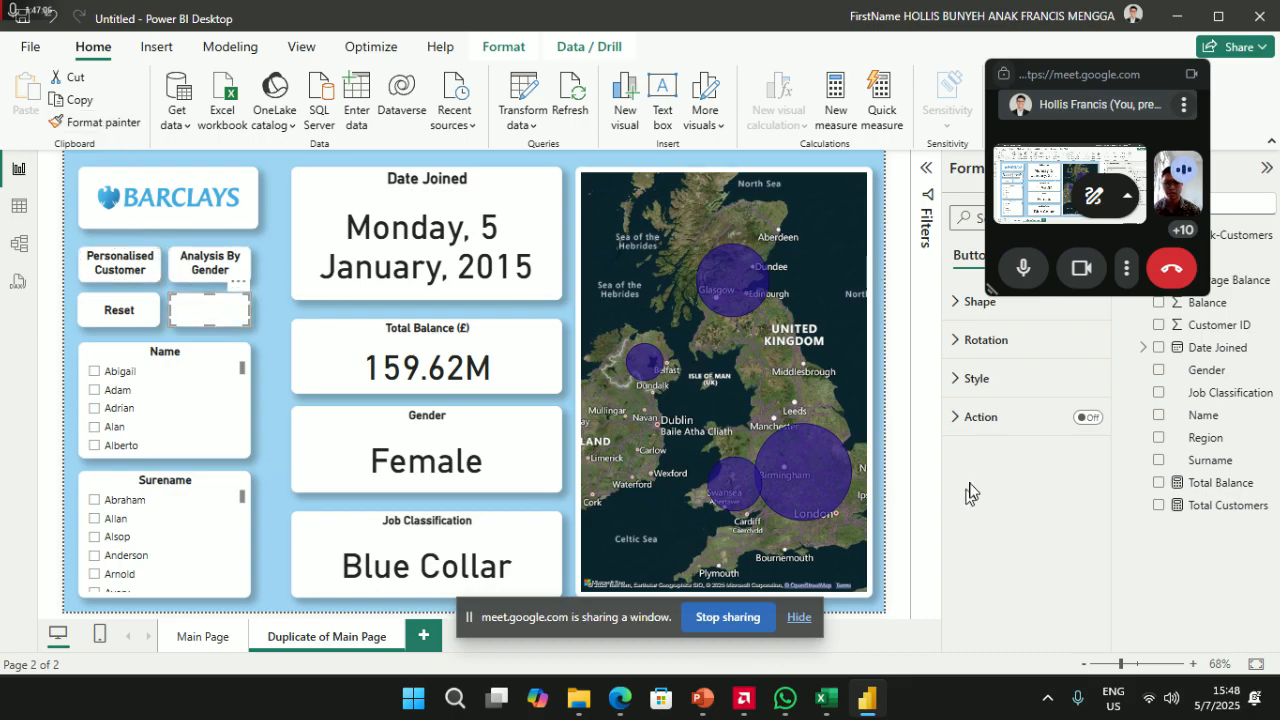
- Turn on the button's action as Page navigation with destination Main Page
{"action": "left_click", "coordinate": [1086, 417]}
{"action": "left_click", "coordinate": [1012, 428]}
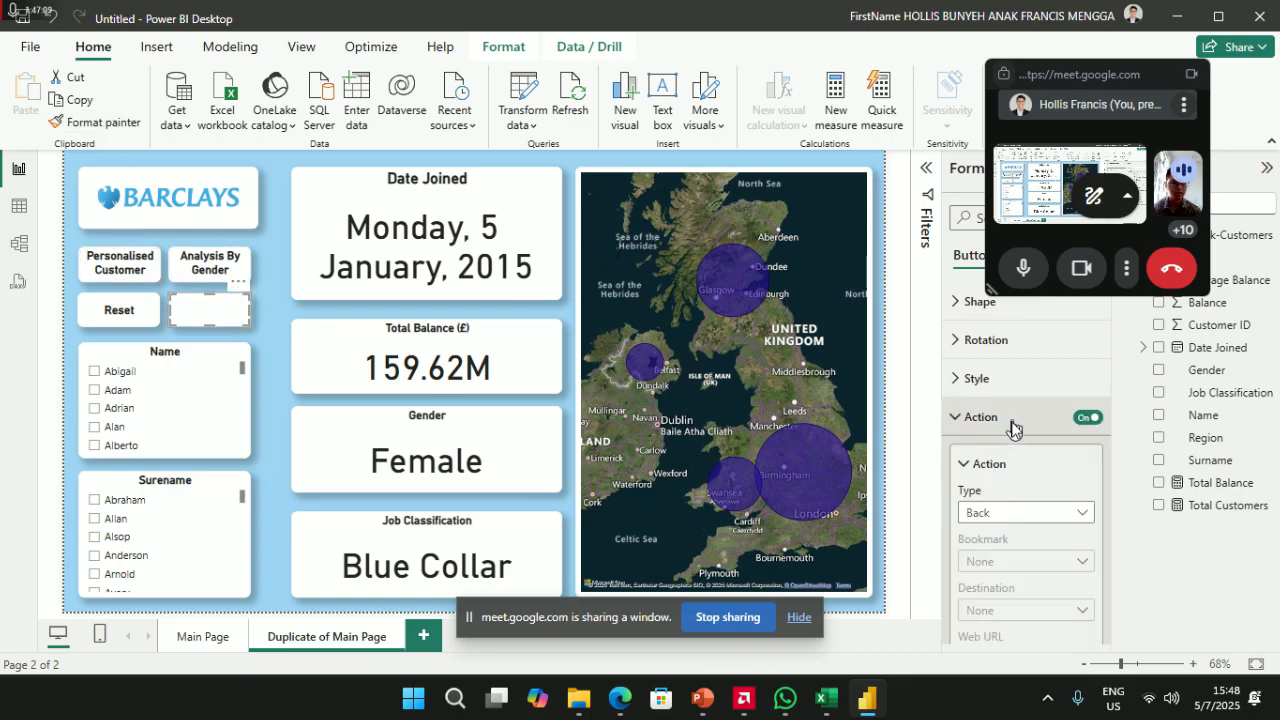
{"action": "left_click", "coordinate": [1028, 511]}
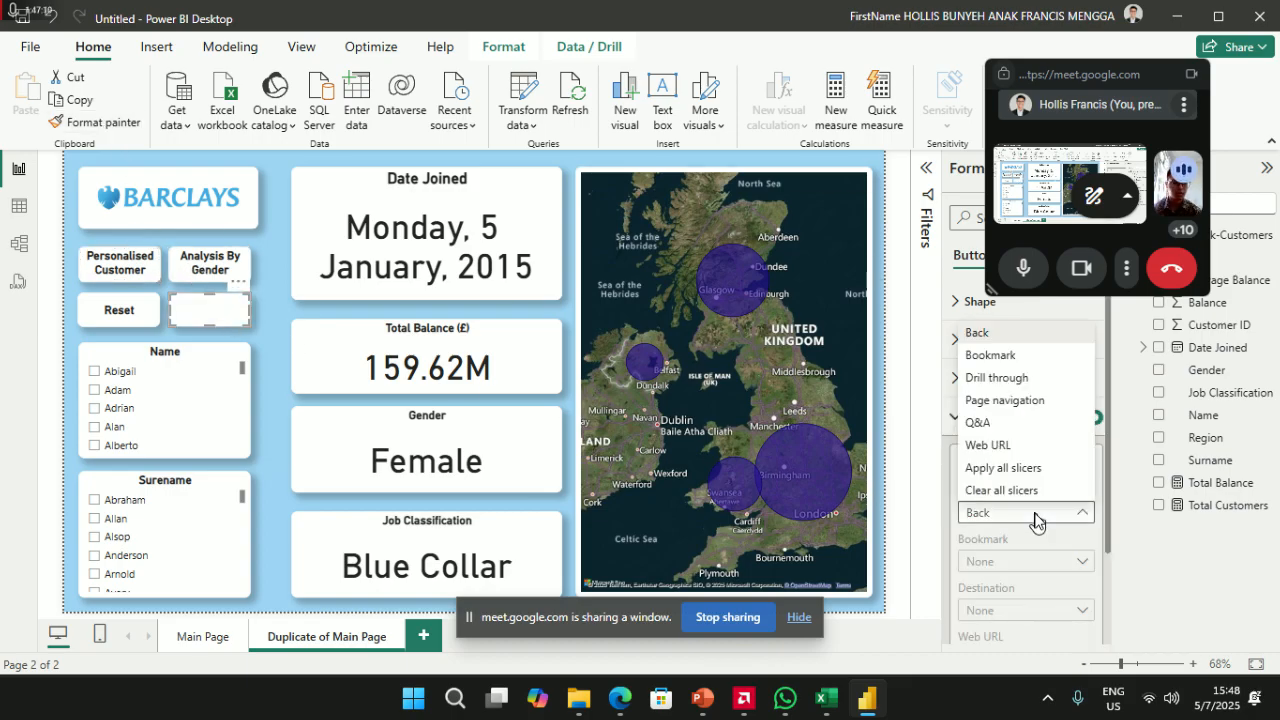
{"action": "left_click", "coordinate": [1018, 401]}
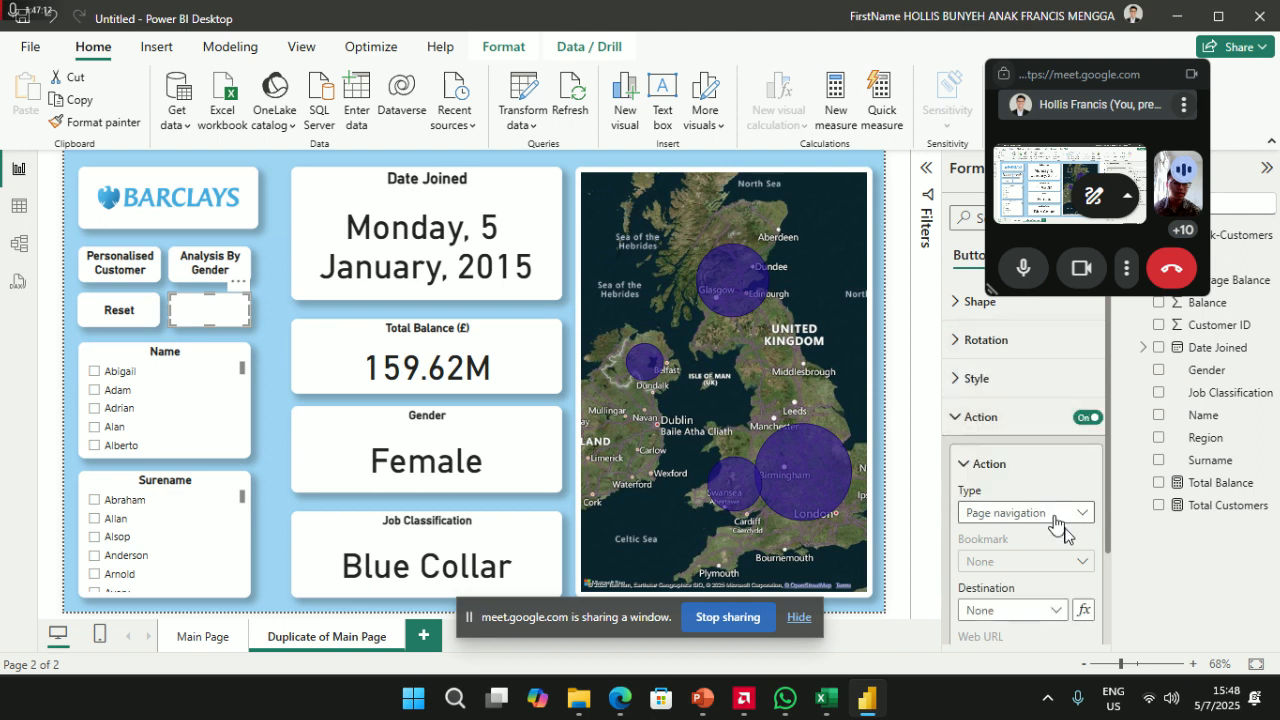
{"action": "left_click", "coordinate": [1058, 610]}
{"action": "left_click", "coordinate": [1019, 656]}
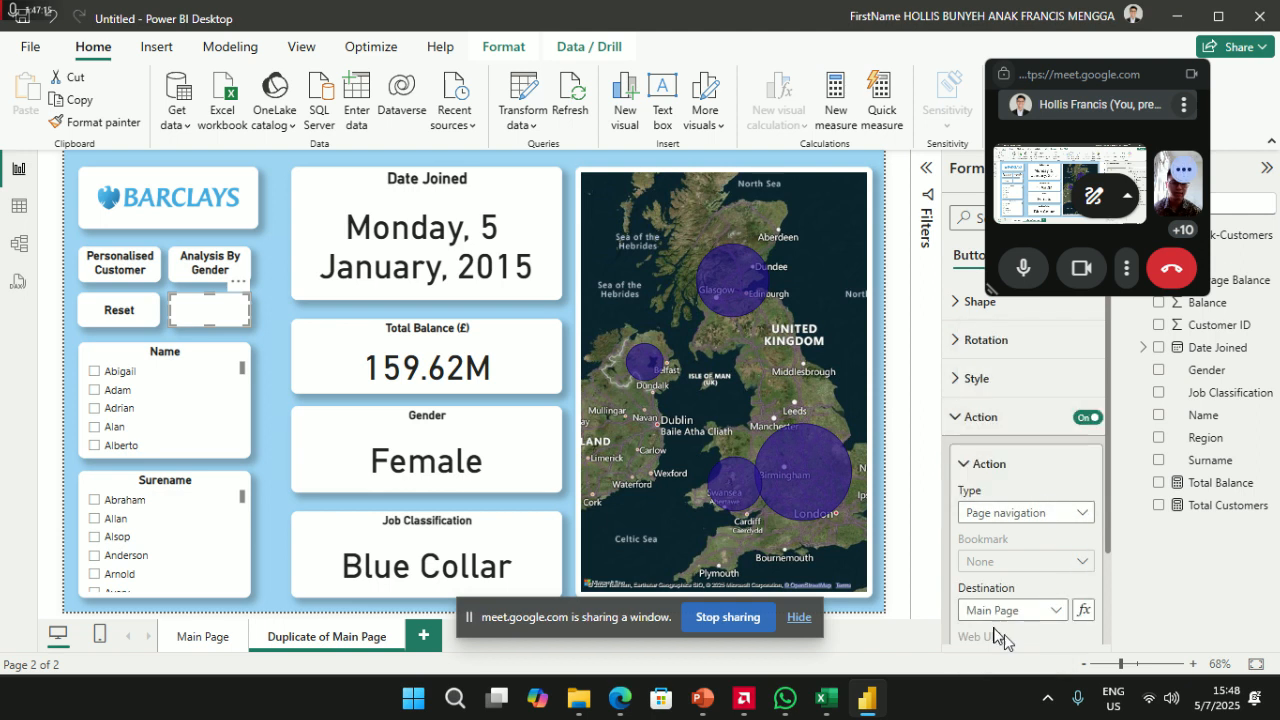
- Confirm the new button jumps to Main Page, then bring up the Duplicate of Main Page tab's options
{"action": "left_click", "coordinate": [204, 312], "text": "ctrl"}
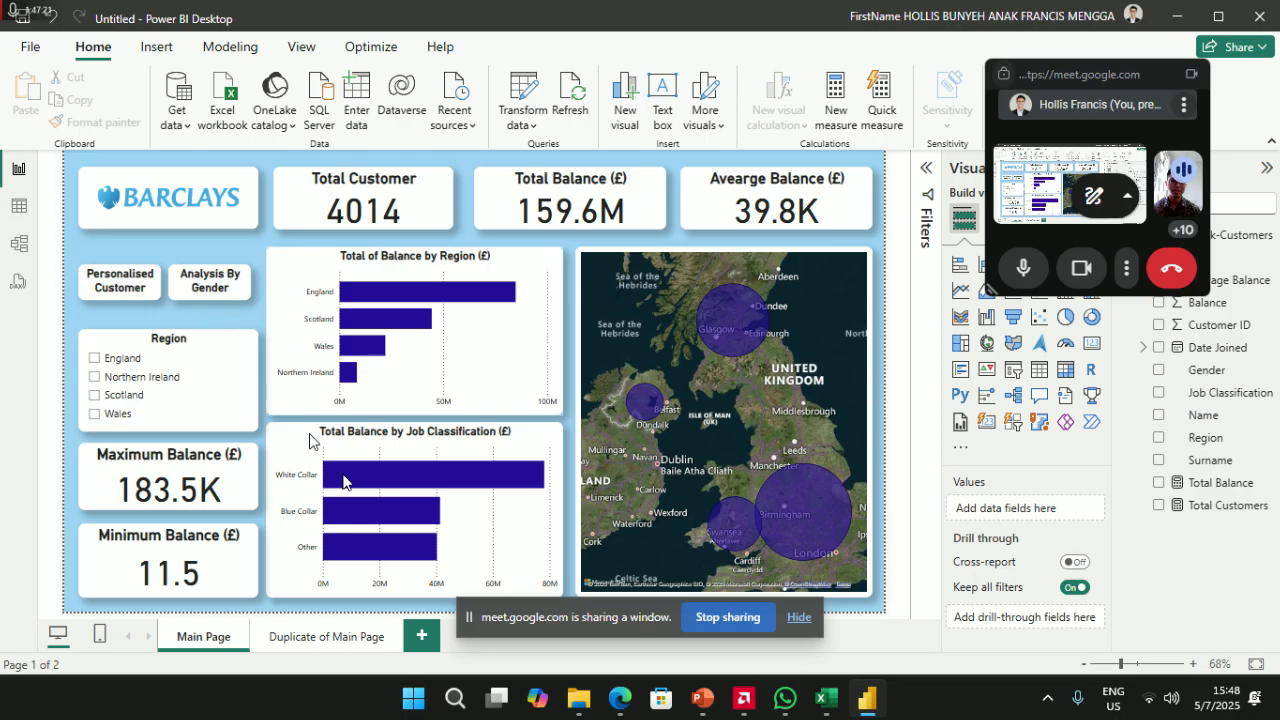
{"action": "left_click", "coordinate": [330, 638]}
{"action": "right_click", "coordinate": [330, 638]}
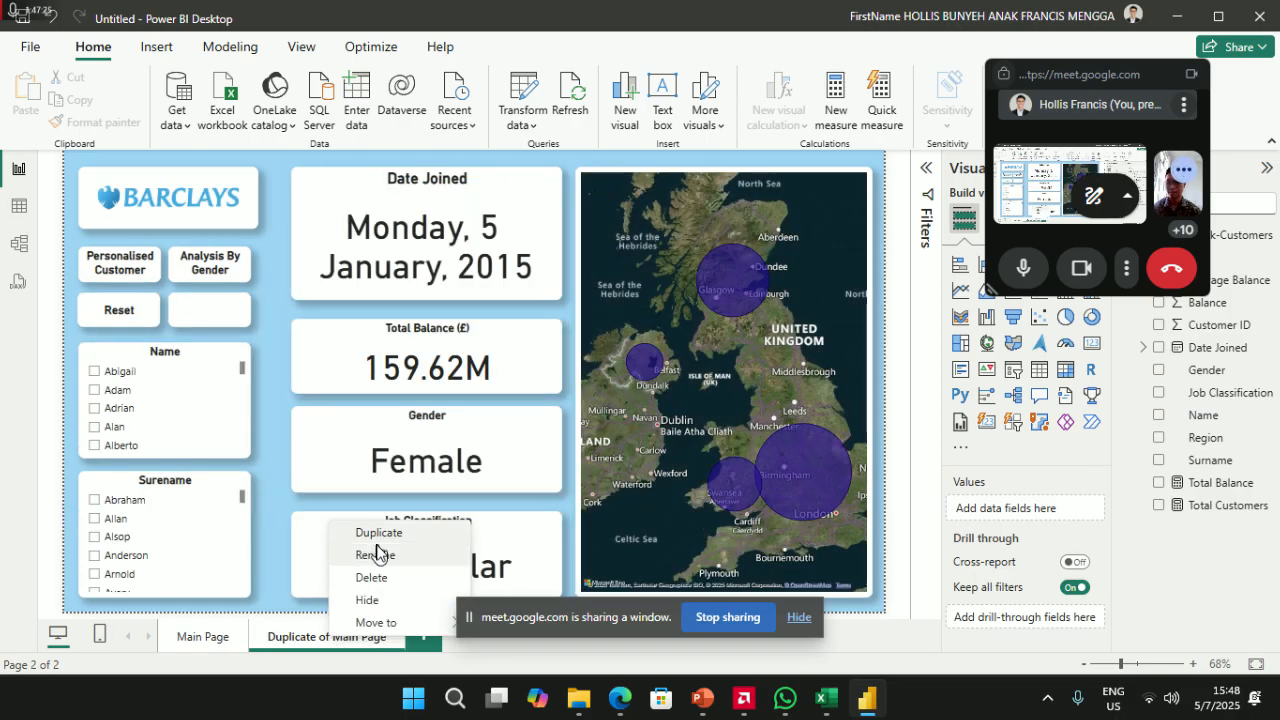